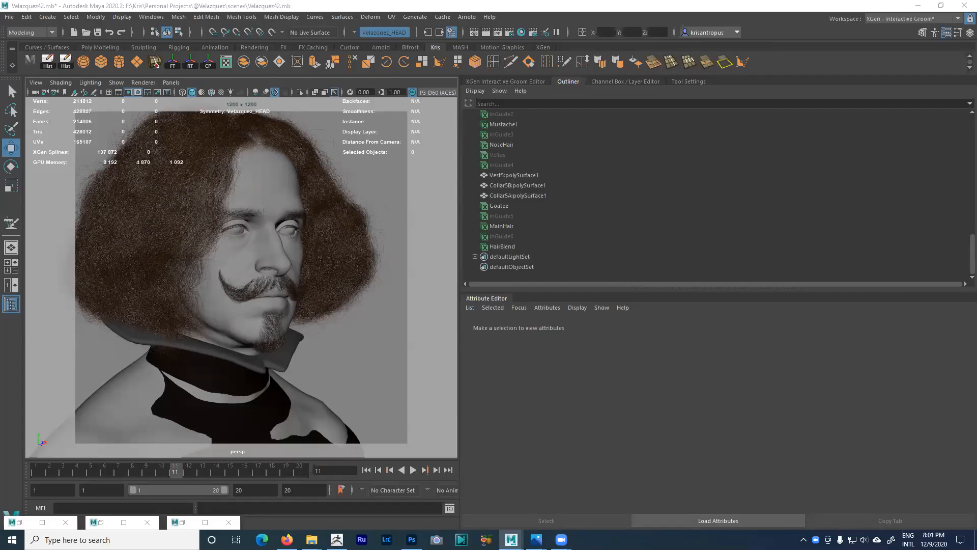
- Check the Velázquez self-portrait reference image, and switch to the Arnold RenderView with its window maximized and the whole render in view
{"action": "key", "text": "alt+Tab"}
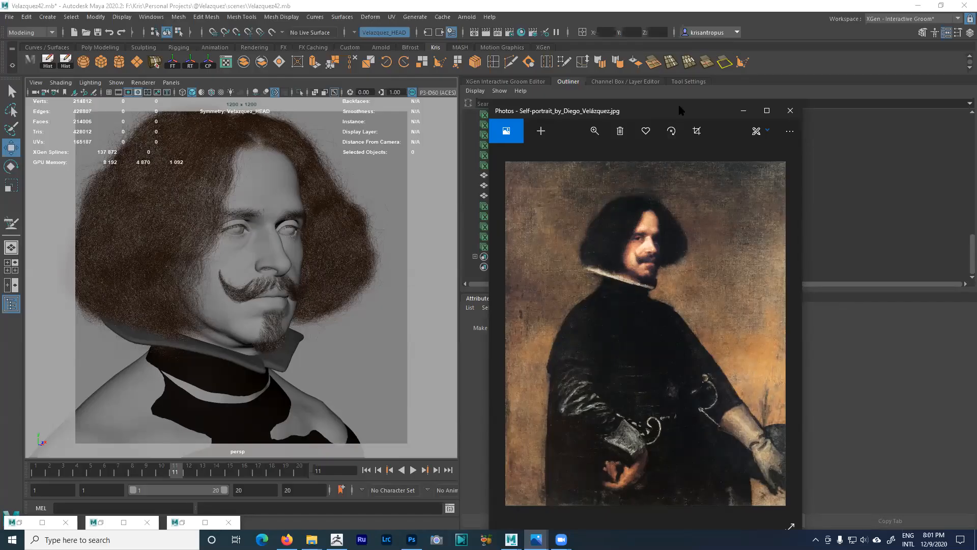
{"action": "key", "text": "alt+Tab"}
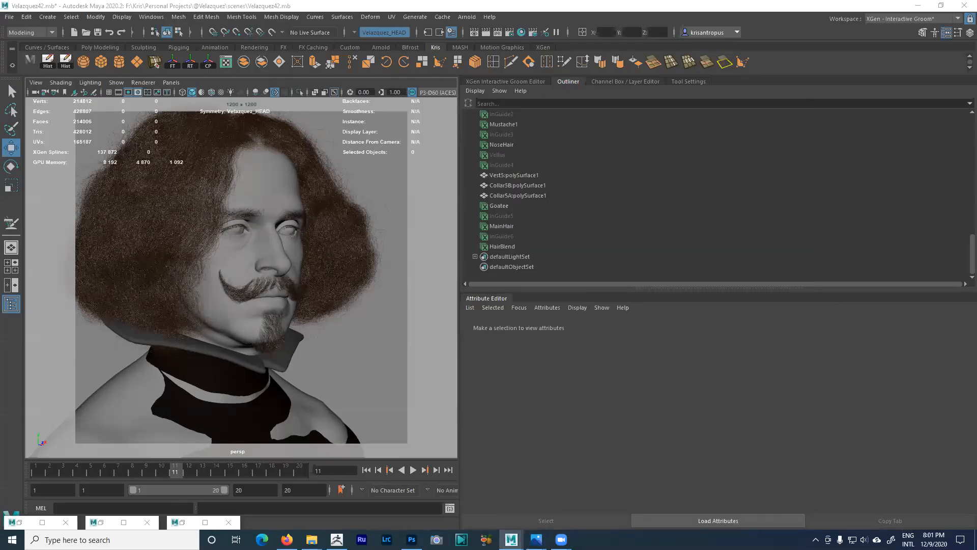
{"action": "key", "text": "alt+Tab"}
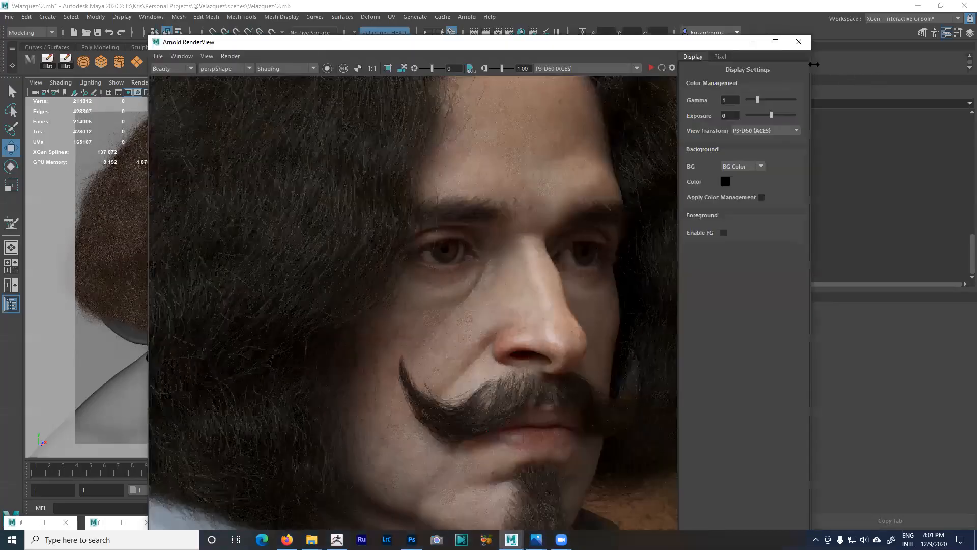
{"action": "left_click", "coordinate": [773, 40]}
{"action": "scroll", "coordinate": [480, 270], "scroll_direction": "down", "scroll_amount": 5}
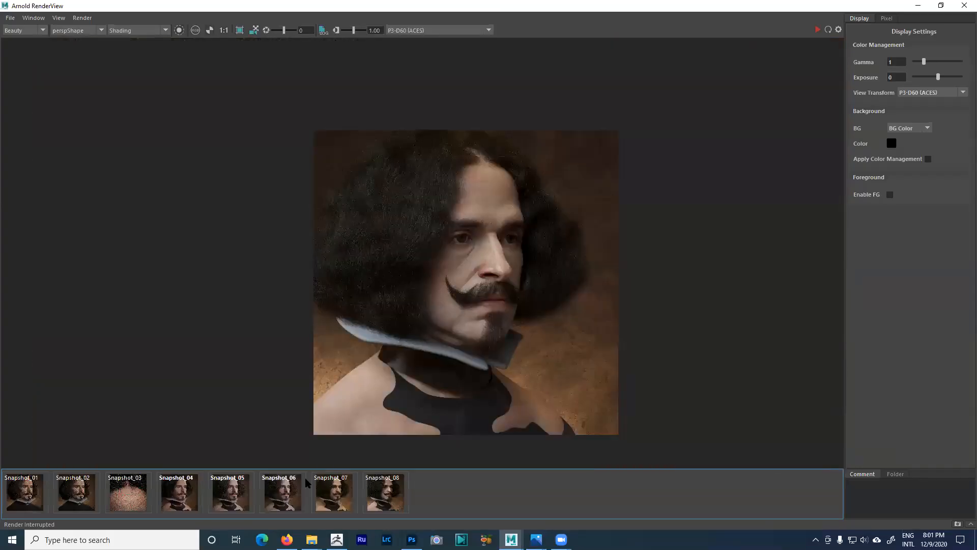
- Compare the stored renders Snapshot_04 through Snapshot_08 in sequence, examining the hair, face and lighting up close
{"action": "left_click", "coordinate": [188, 505]}
{"action": "scroll", "coordinate": [412, 294], "scroll_direction": "up", "scroll_amount": 2}
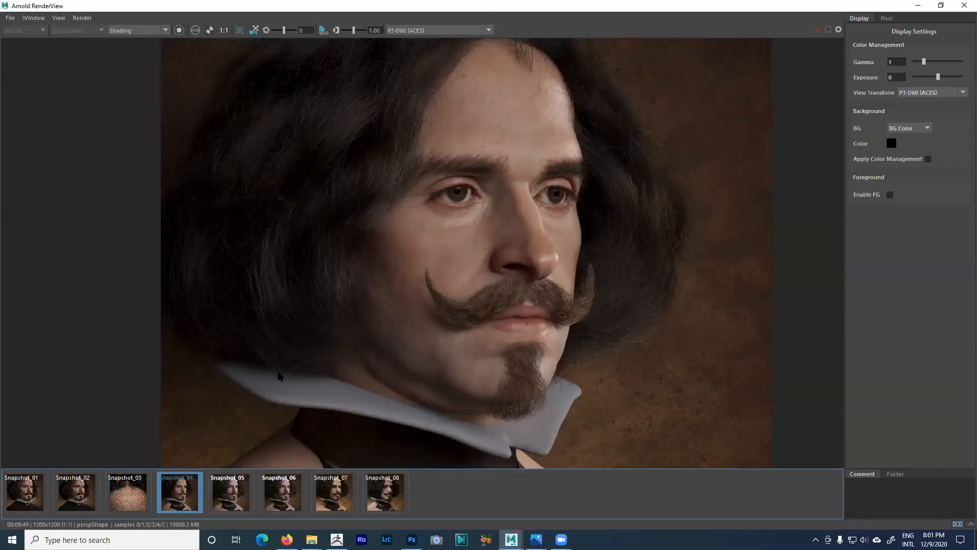
{"action": "left_click", "coordinate": [234, 496]}
{"action": "middle_click_drag", "start_coordinate": [372, 280], "coordinate": [362, 311]}
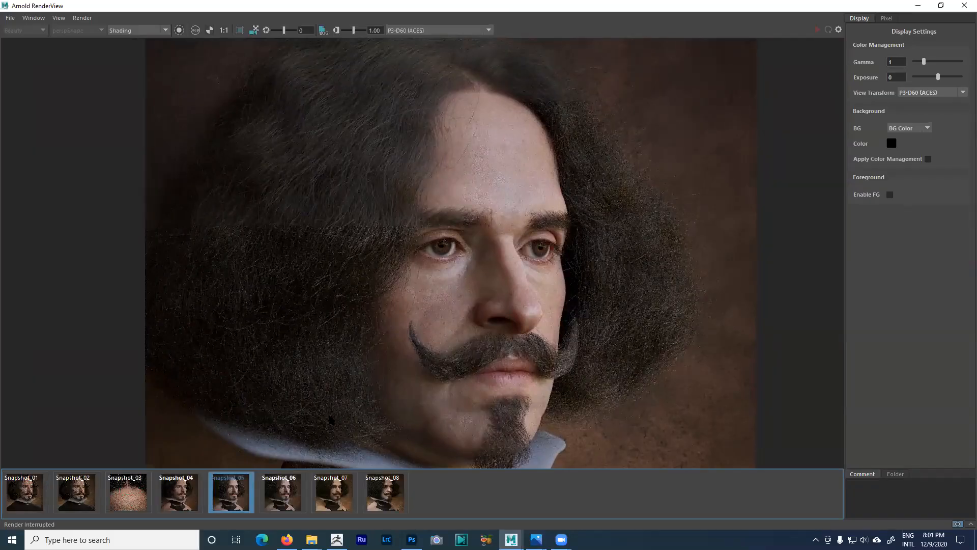
{"action": "left_click", "coordinate": [282, 496]}
{"action": "scroll", "coordinate": [411, 248], "scroll_direction": "down", "scroll_amount": 1}
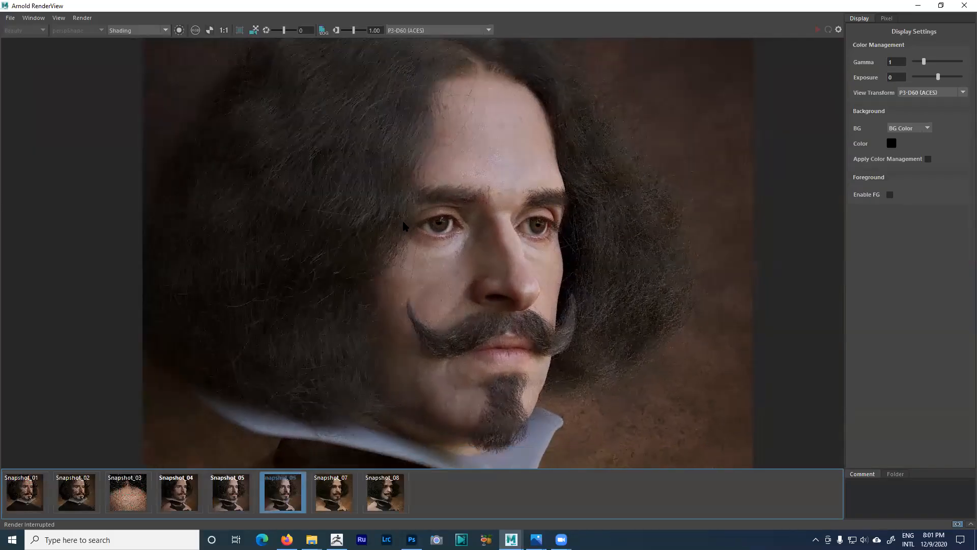
{"action": "scroll", "coordinate": [396, 240], "scroll_direction": "down", "scroll_amount": 2}
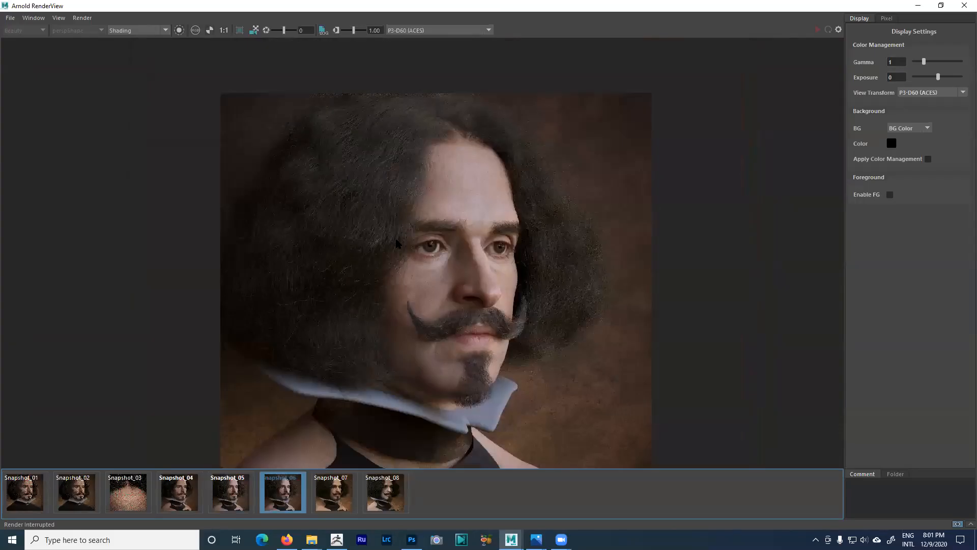
{"action": "scroll", "coordinate": [395, 196], "scroll_direction": "up", "scroll_amount": 2}
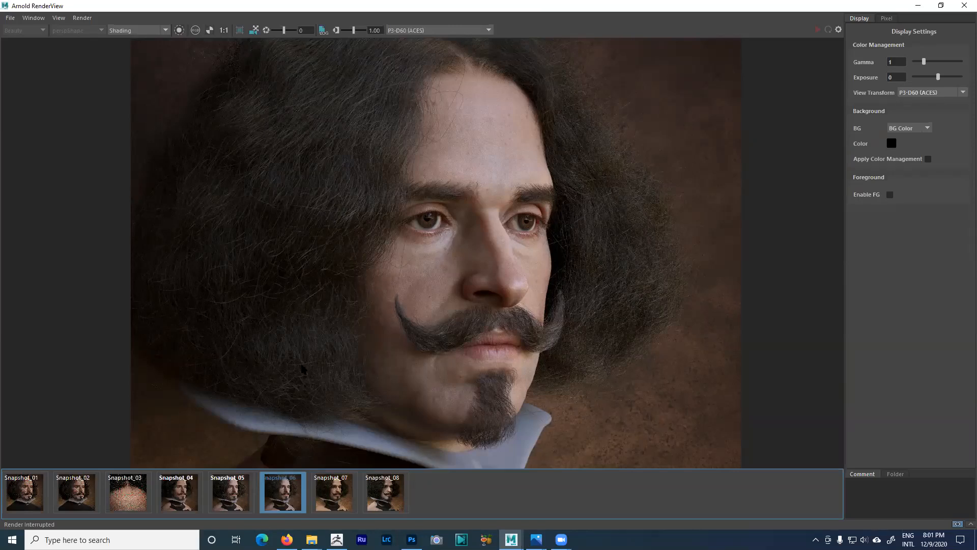
{"action": "left_click", "coordinate": [333, 494]}
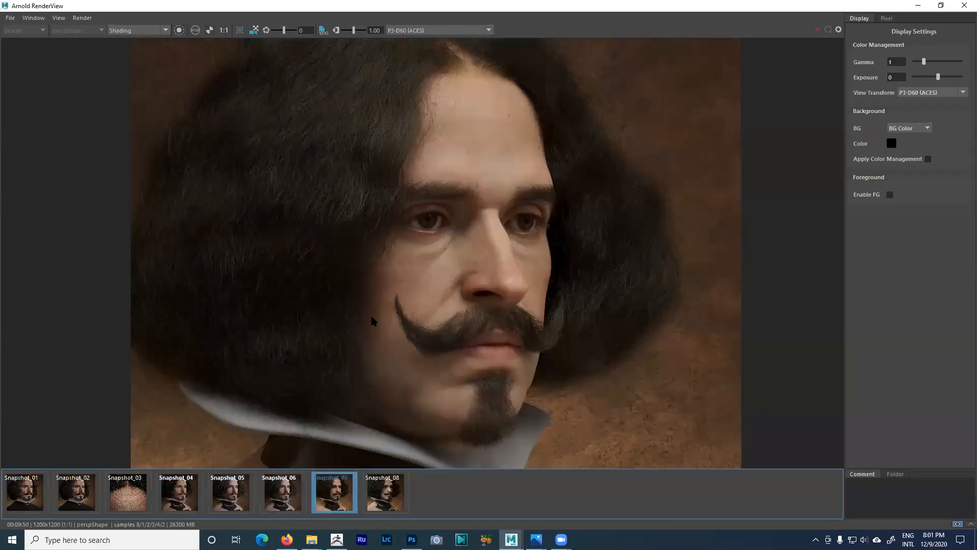
{"action": "scroll", "coordinate": [372, 319], "scroll_direction": "down", "scroll_amount": 2}
{"action": "left_click", "coordinate": [390, 493]}
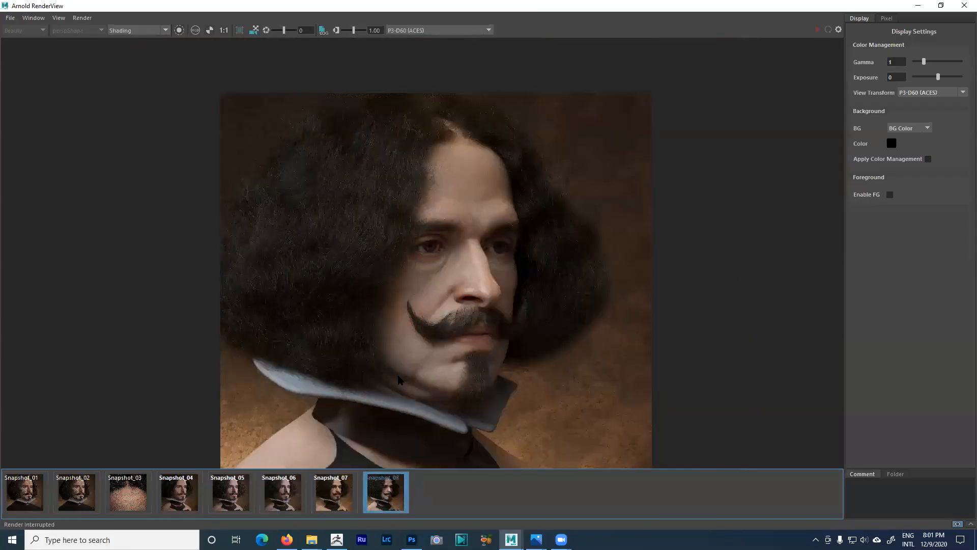
- Go back through the stored renders to Snapshot_05 and forward again to Snapshot_08, comparing the hair and lighting at full-head size
{"action": "left_click", "coordinate": [344, 507]}
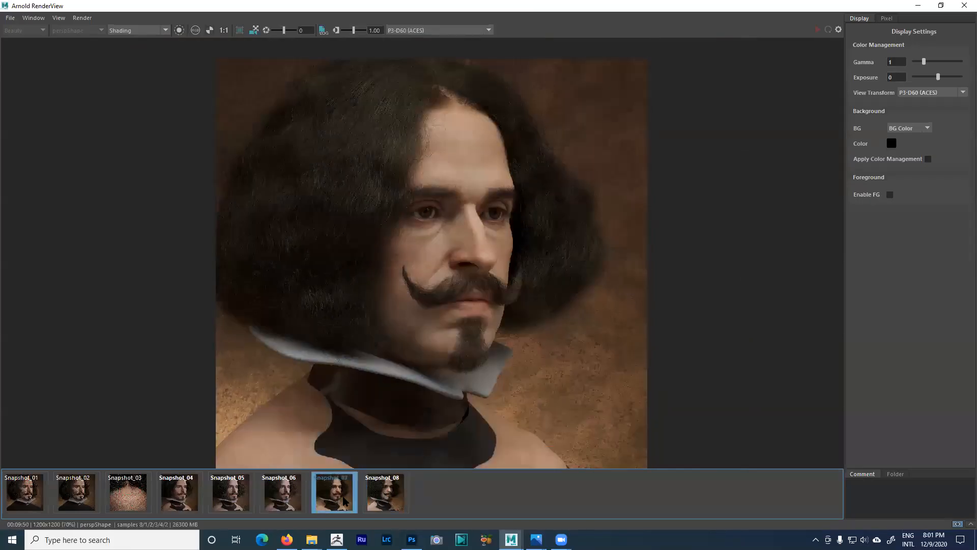
{"action": "left_click", "coordinate": [288, 504]}
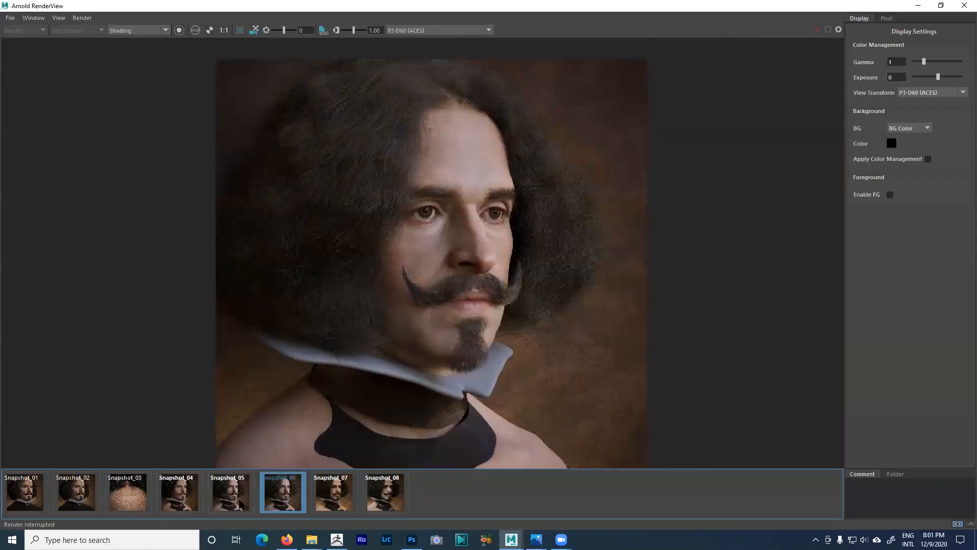
{"action": "left_click", "coordinate": [242, 503]}
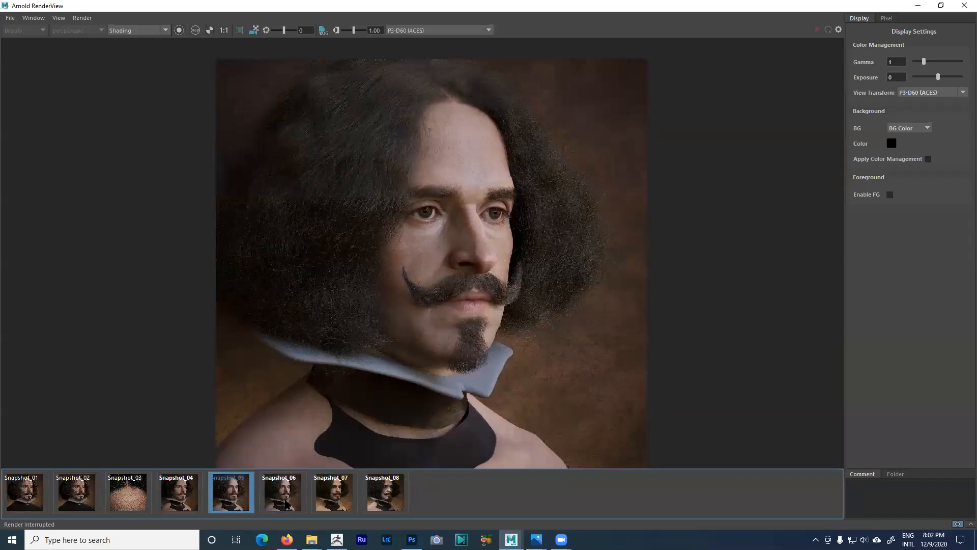
{"action": "left_click", "coordinate": [285, 502]}
{"action": "left_click", "coordinate": [337, 502]}
{"action": "left_click", "coordinate": [388, 502]}
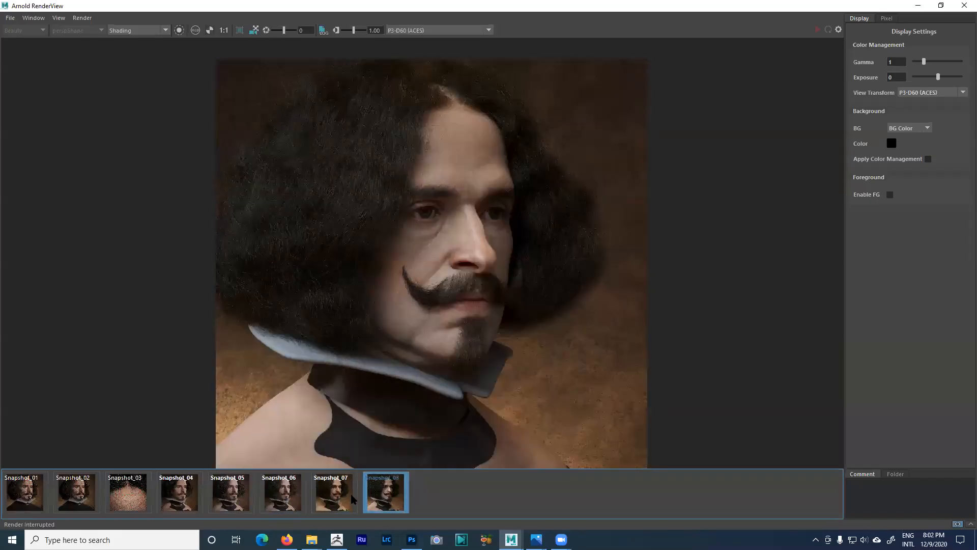
{"action": "left_click", "coordinate": [353, 500]}
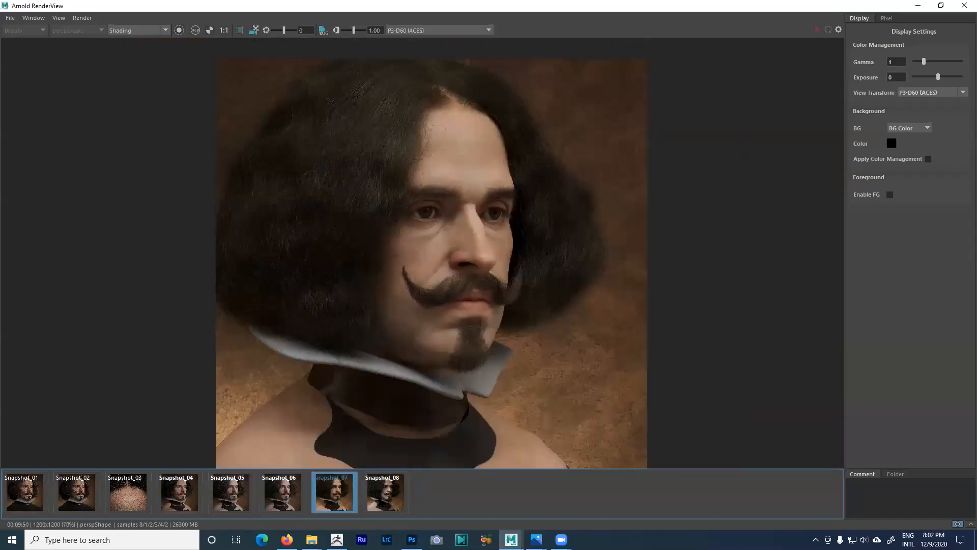
{"action": "left_click", "coordinate": [387, 496]}
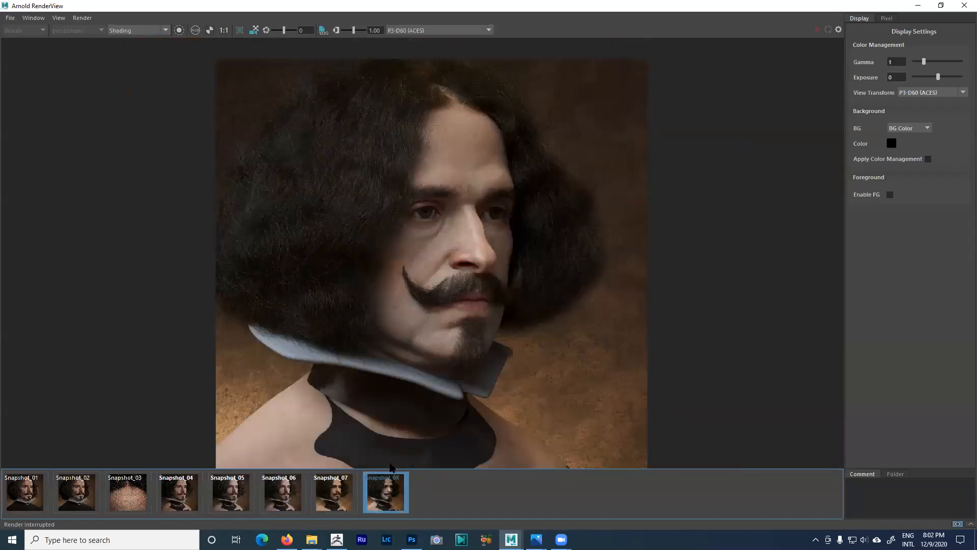
- Examine the face and hair in Snapshot_06 and compare them with Snapshot_07 and Snapshot_08
{"action": "left_click", "coordinate": [287, 503]}
{"action": "scroll", "coordinate": [423, 258], "scroll_direction": "up", "scroll_amount": 3}
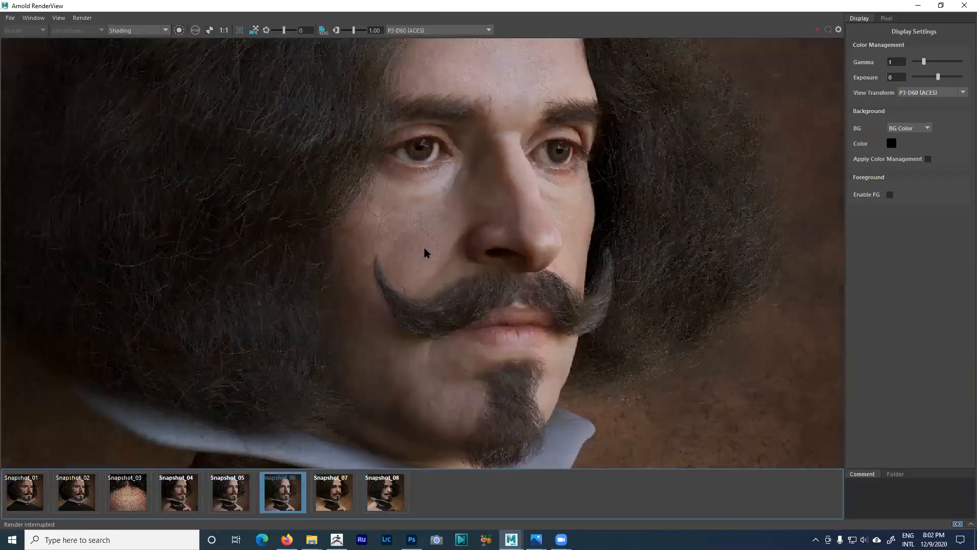
{"action": "scroll", "coordinate": [483, 379], "scroll_direction": "down", "scroll_amount": 2}
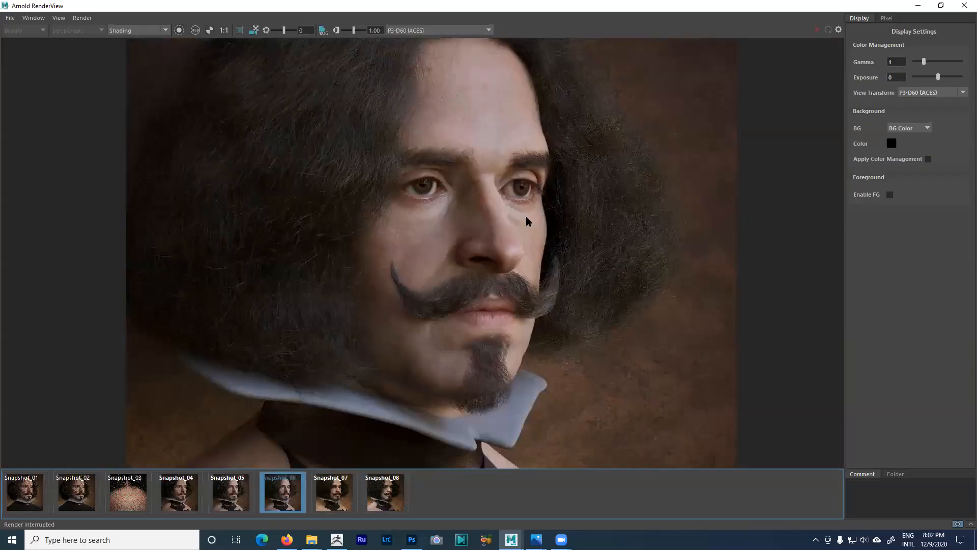
{"action": "scroll", "coordinate": [512, 263], "scroll_direction": "down", "scroll_amount": 2}
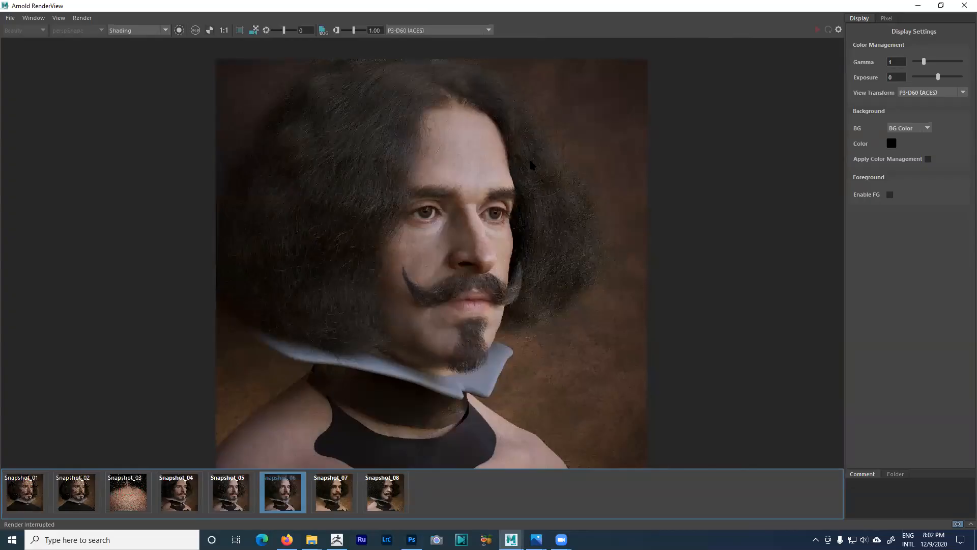
{"action": "scroll", "coordinate": [412, 309], "scroll_direction": "down", "scroll_amount": 2}
{"action": "scroll", "coordinate": [411, 309], "scroll_direction": "up", "scroll_amount": 2}
{"action": "left_click", "coordinate": [343, 493]}
{"action": "left_click", "coordinate": [382, 508]}
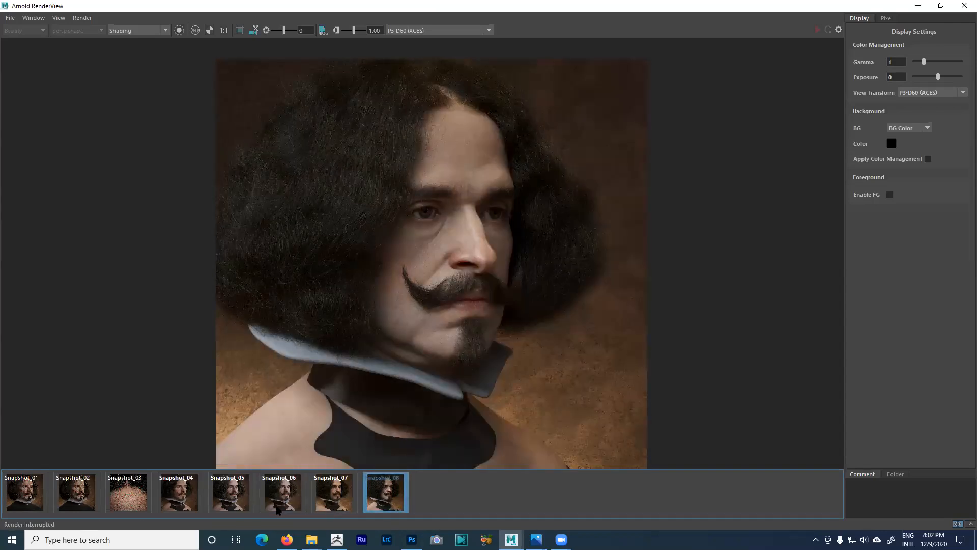
- Return to the Maya scene and show the XGen Interactive Groom Editor with a taller description list beside a wider viewport
{"action": "left_click", "coordinate": [919, 5]}
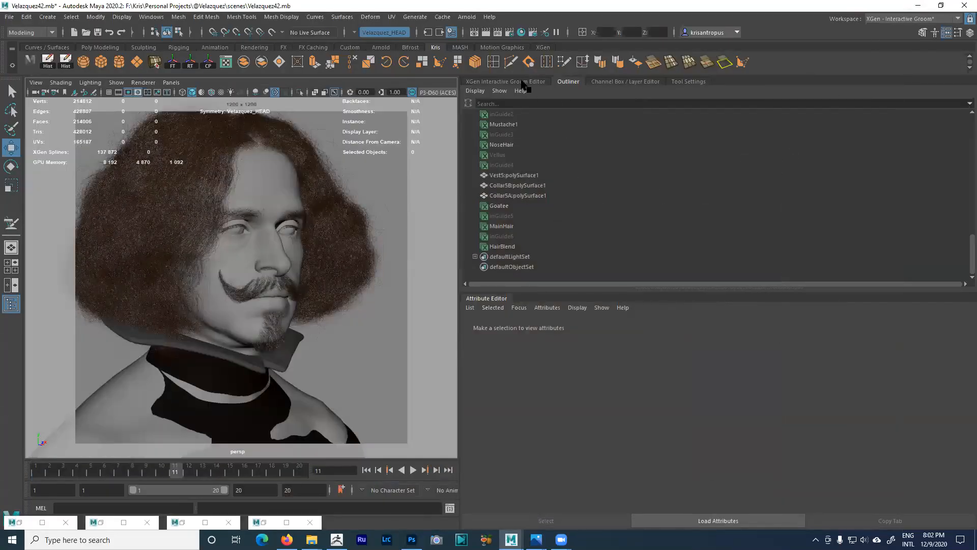
{"action": "left_click", "coordinate": [523, 82]}
{"action": "left_click_drag", "start_coordinate": [570, 291], "coordinate": [585, 428]}
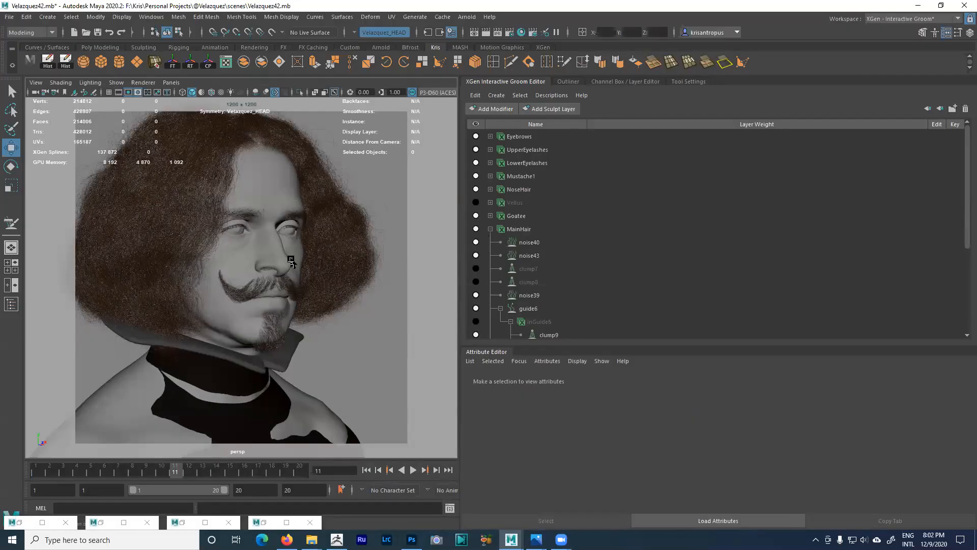
{"action": "right_click_drag", "start_coordinate": [365, 307], "coordinate": [441, 367], "text": "alt"}
{"action": "left_click_drag", "start_coordinate": [323, 351], "coordinate": [324, 363], "text": "alt"}
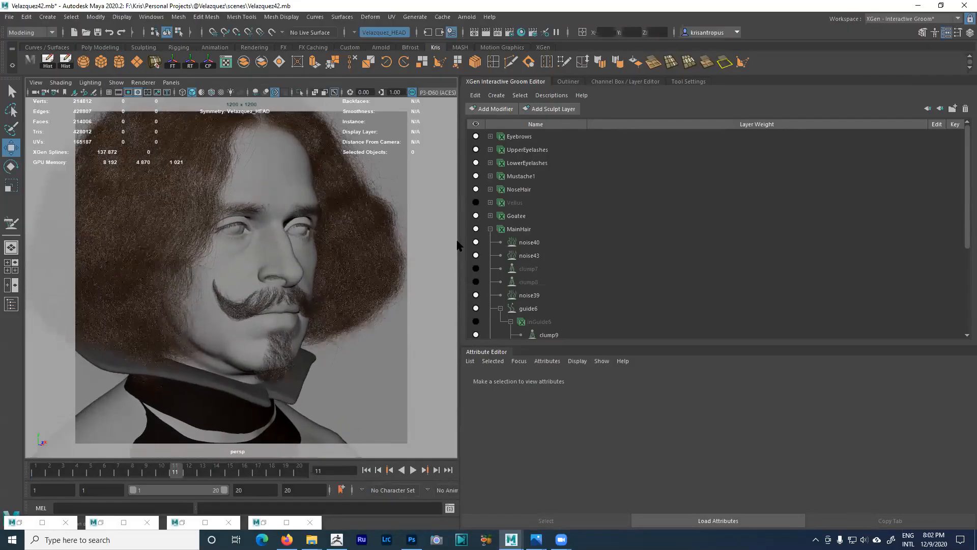
{"action": "left_click_drag", "start_coordinate": [461, 246], "coordinate": [733, 276]}
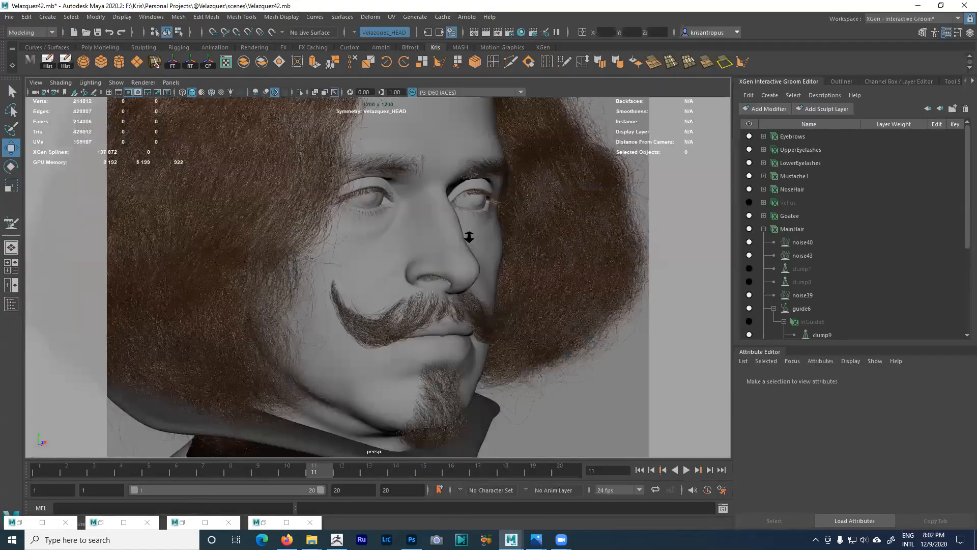
- Examine the XGen main hair, mustache and goatee around the head in the Maya viewport
{"action": "right_click_drag", "start_coordinate": [451, 229], "coordinate": [561, 314], "text": "alt"}
{"action": "middle_click_drag", "start_coordinate": [561, 314], "coordinate": [598, 340], "text": "alt"}
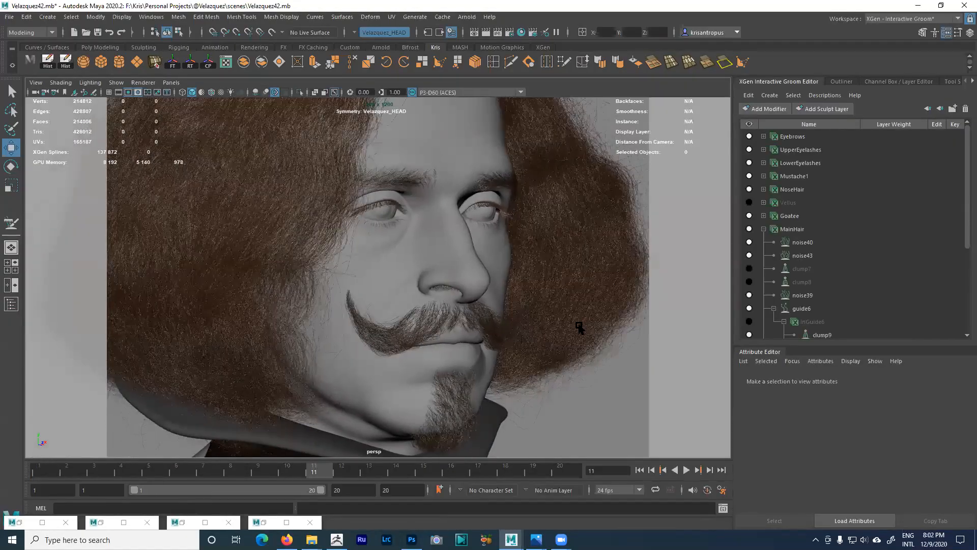
{"action": "right_click_drag", "start_coordinate": [388, 204], "coordinate": [384, 194], "text": "alt"}
{"action": "middle_click_drag", "start_coordinate": [390, 208], "coordinate": [395, 228], "text": "alt"}
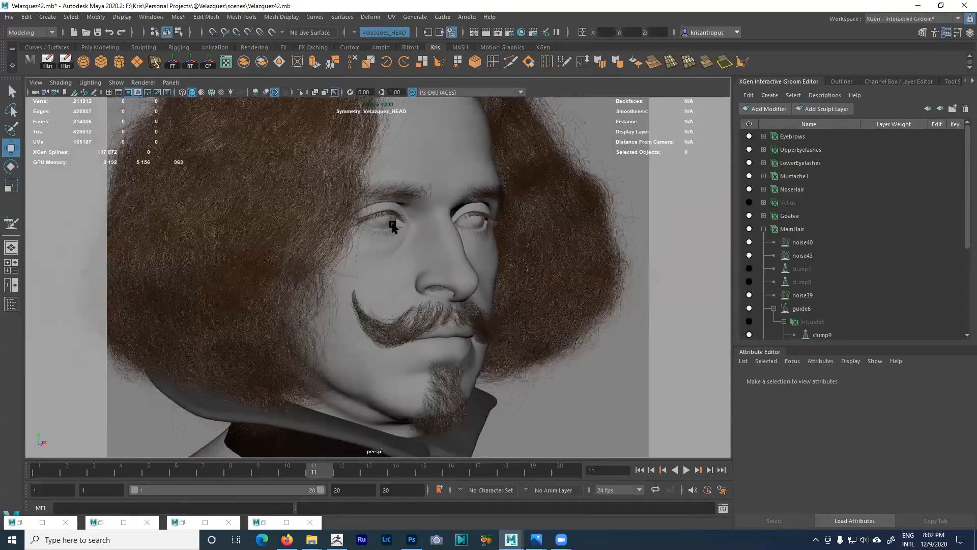
{"action": "middle_click_drag", "start_coordinate": [540, 229], "coordinate": [545, 328], "text": "alt"}
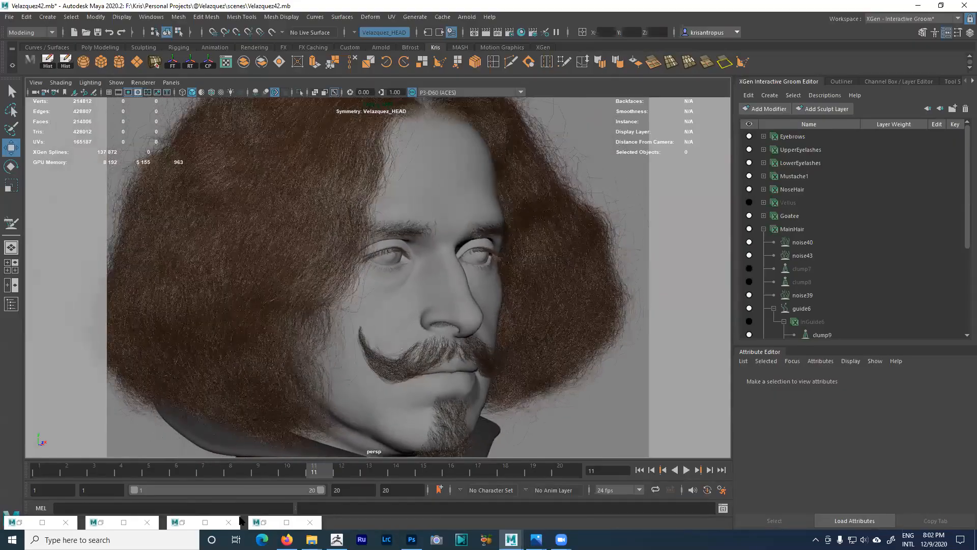
- Reopen the Arnold RenderView and inspect the hair strands around the forehead and side of the head in Snapshot_08
{"action": "left_click", "coordinate": [263, 522]}
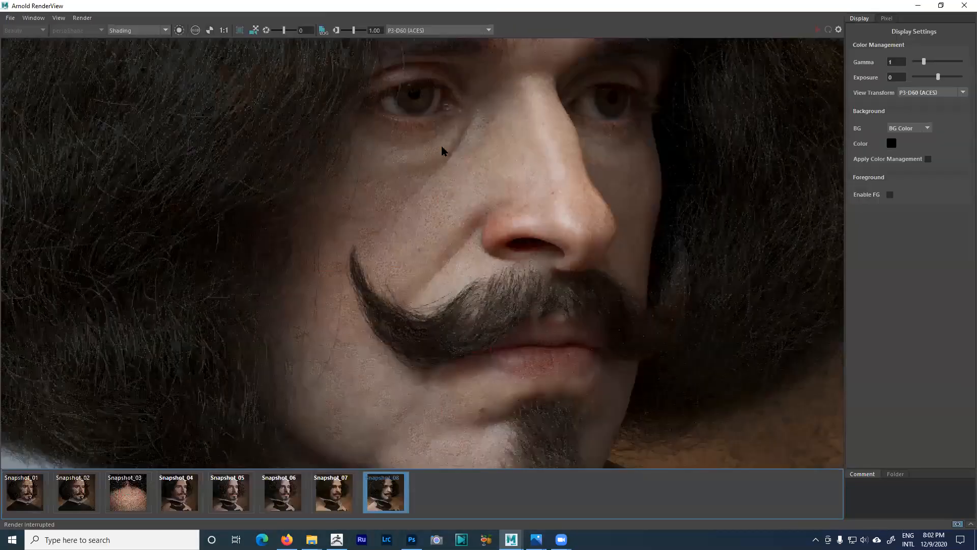
{"action": "middle_click_drag", "start_coordinate": [501, 131], "coordinate": [258, 415]}
{"action": "scroll", "coordinate": [448, 266], "scroll_direction": "down", "scroll_amount": 2}
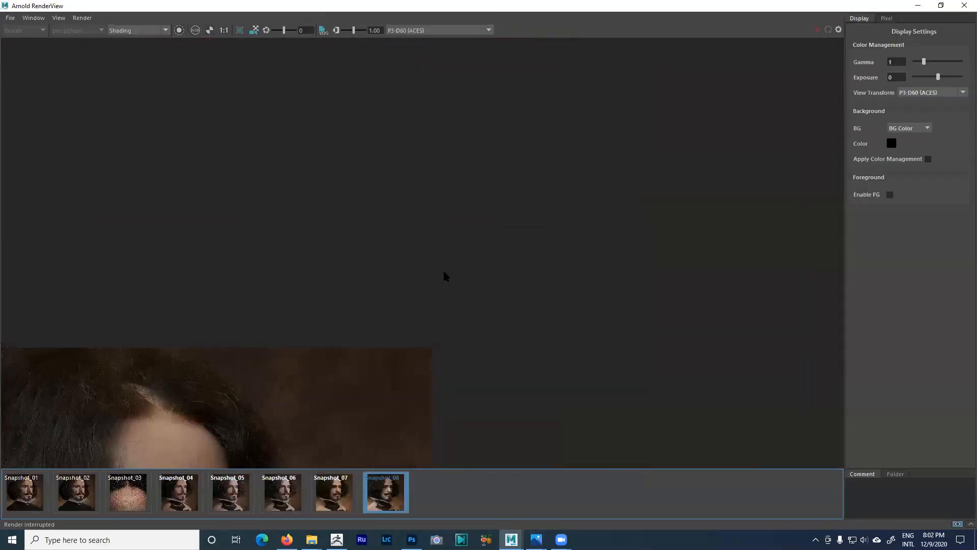
{"action": "scroll", "coordinate": [440, 272], "scroll_direction": "up", "scroll_amount": 1}
{"action": "middle_click_drag", "start_coordinate": [386, 310], "coordinate": [584, 185]}
{"action": "scroll", "coordinate": [579, 232], "scroll_direction": "up", "scroll_amount": 1}
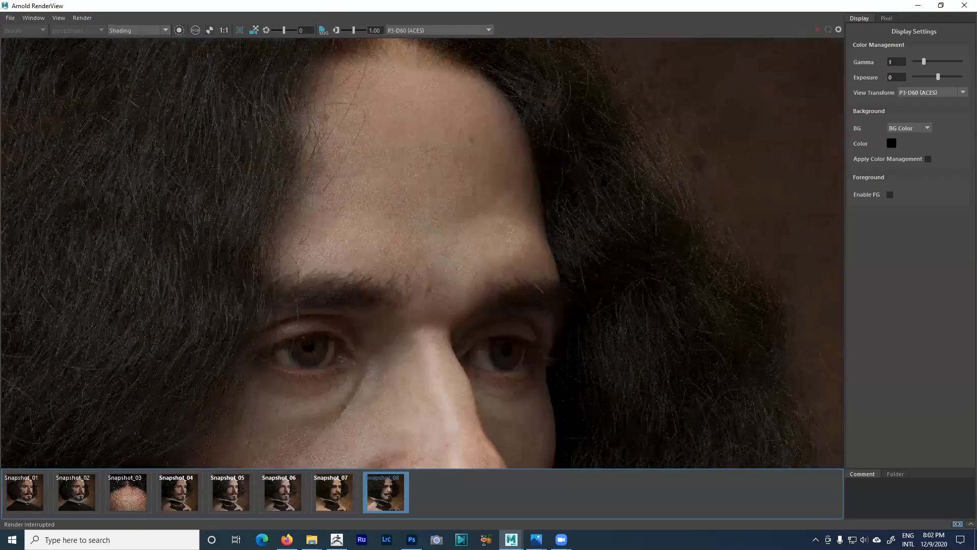
{"action": "scroll", "coordinate": [291, 249], "scroll_direction": "down", "scroll_amount": 1}
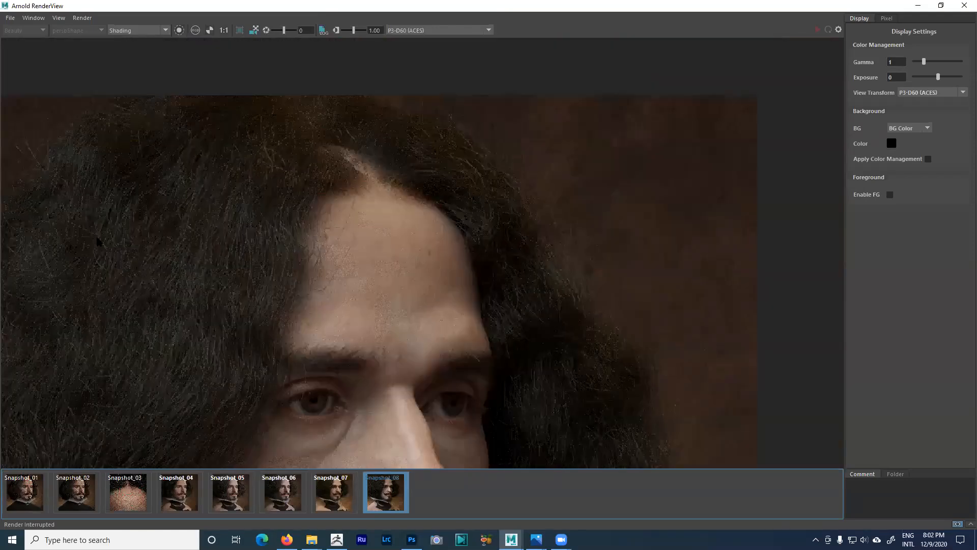
{"action": "middle_click_drag", "start_coordinate": [288, 253], "coordinate": [530, 184]}
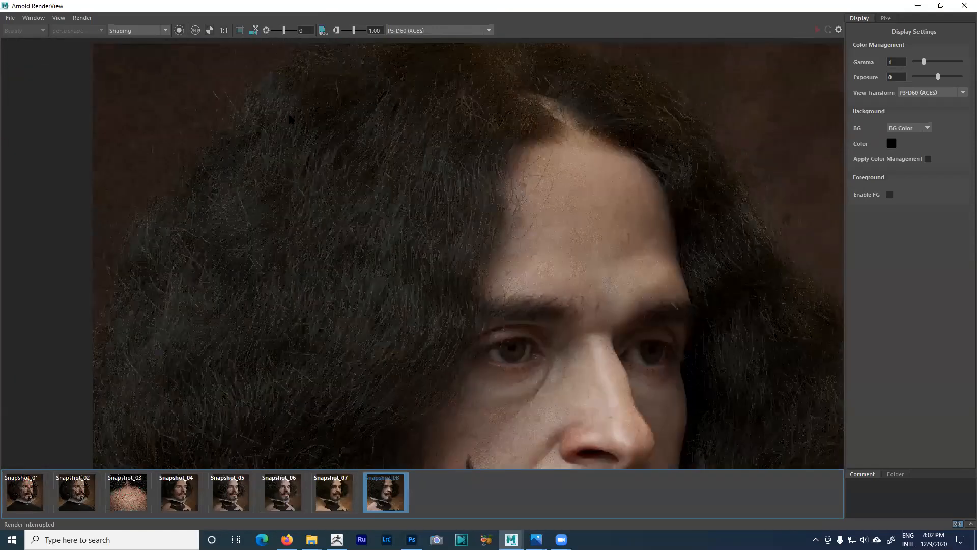
{"action": "scroll", "coordinate": [290, 118], "scroll_direction": "up", "scroll_amount": 1}
{"action": "middle_click_drag", "start_coordinate": [290, 318], "coordinate": [419, 391]}
{"action": "middle_click_drag", "start_coordinate": [422, 176], "coordinate": [521, 232]}
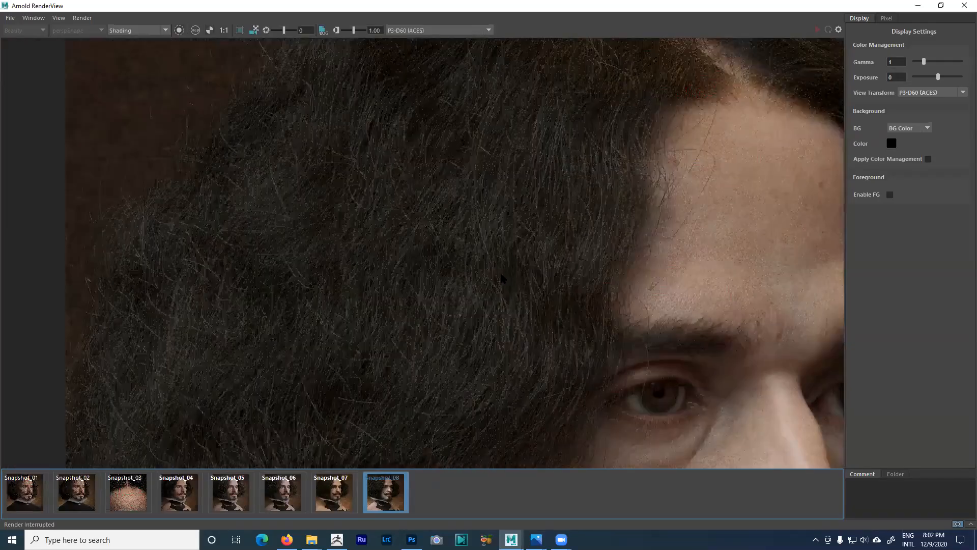
{"action": "scroll", "coordinate": [533, 159], "scroll_direction": "down", "scroll_amount": 1}
{"action": "middle_click_drag", "start_coordinate": [528, 209], "coordinate": [452, 86]}
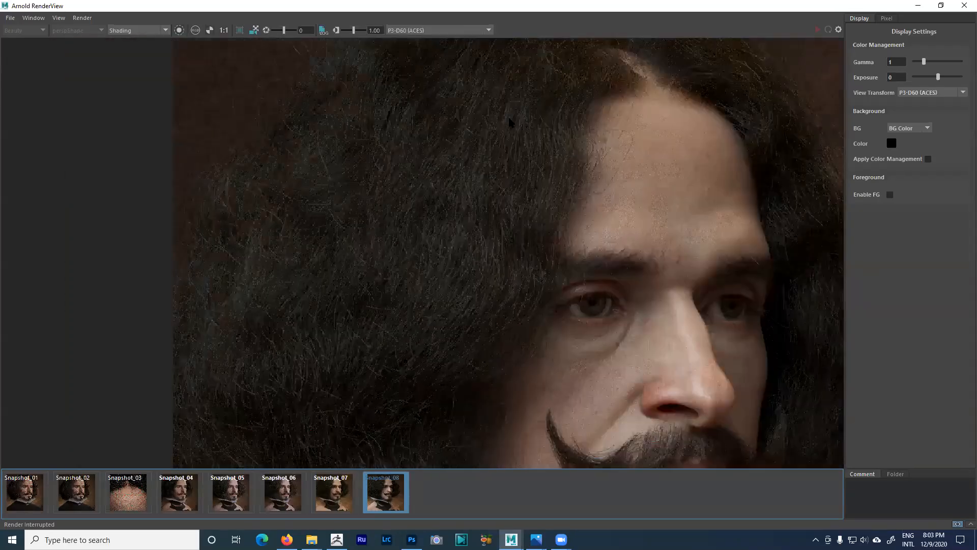
- Examine the hair in Snapshot_08, first close up around the forehead and side, and across the whole portrait
{"action": "middle_click_drag", "start_coordinate": [527, 176], "coordinate": [497, 199]}
{"action": "middle_click_drag", "start_coordinate": [488, 144], "coordinate": [462, 214]}
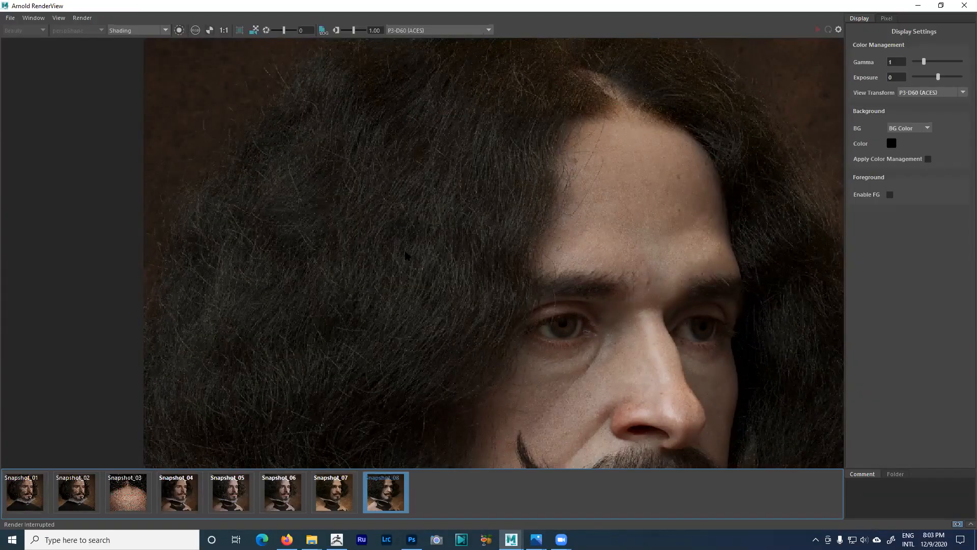
{"action": "scroll", "coordinate": [487, 237], "scroll_direction": "down", "scroll_amount": 5}
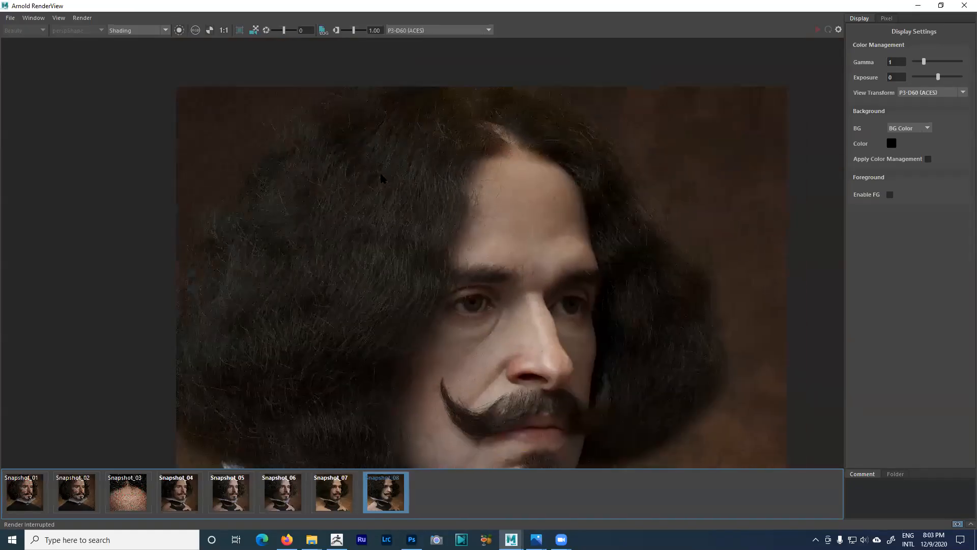
{"action": "scroll", "coordinate": [392, 219], "scroll_direction": "down", "scroll_amount": 2}
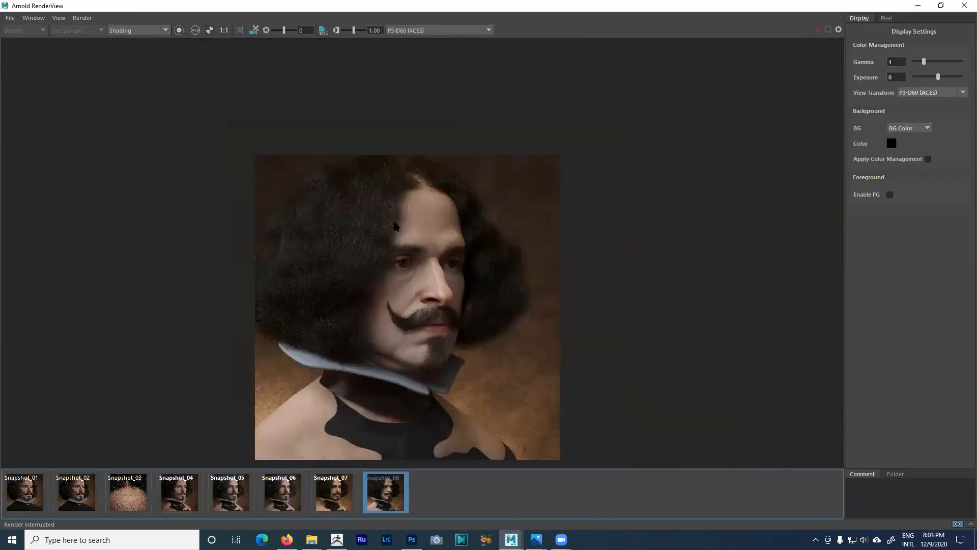
{"action": "middle_click_drag", "start_coordinate": [395, 224], "coordinate": [377, 151]}
{"action": "scroll", "coordinate": [372, 181], "scroll_direction": "up", "scroll_amount": 2}
{"action": "middle_click_drag", "start_coordinate": [377, 201], "coordinate": [387, 224]}
- Return to the Maya scene and compare the main hair around the face with the noise40 modifier muted and enabled again
{"action": "left_click", "coordinate": [918, 6]}
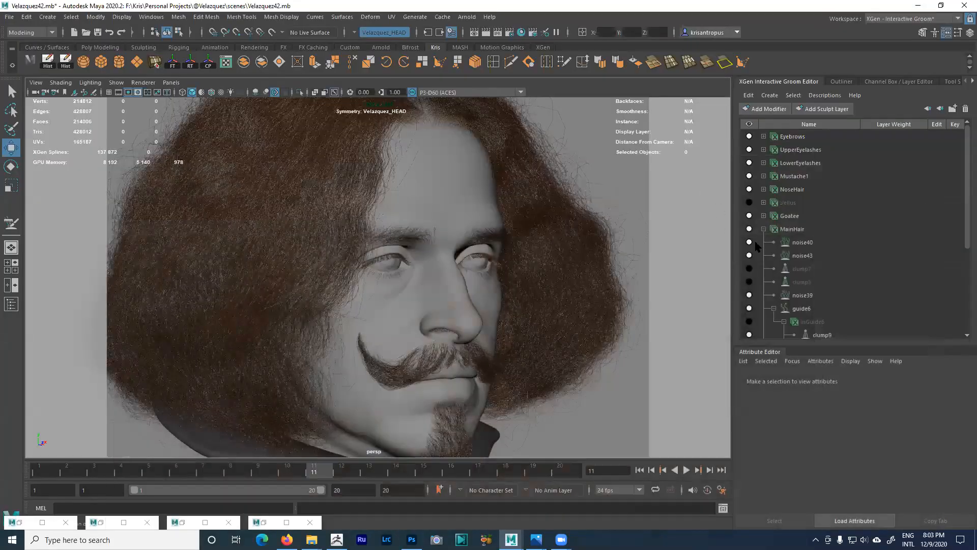
{"action": "left_click", "coordinate": [749, 242]}
{"action": "left_click_drag", "start_coordinate": [270, 297], "coordinate": [322, 240], "text": "alt"}
{"action": "right_click_drag", "start_coordinate": [601, 346], "coordinate": [642, 340], "text": "alt"}
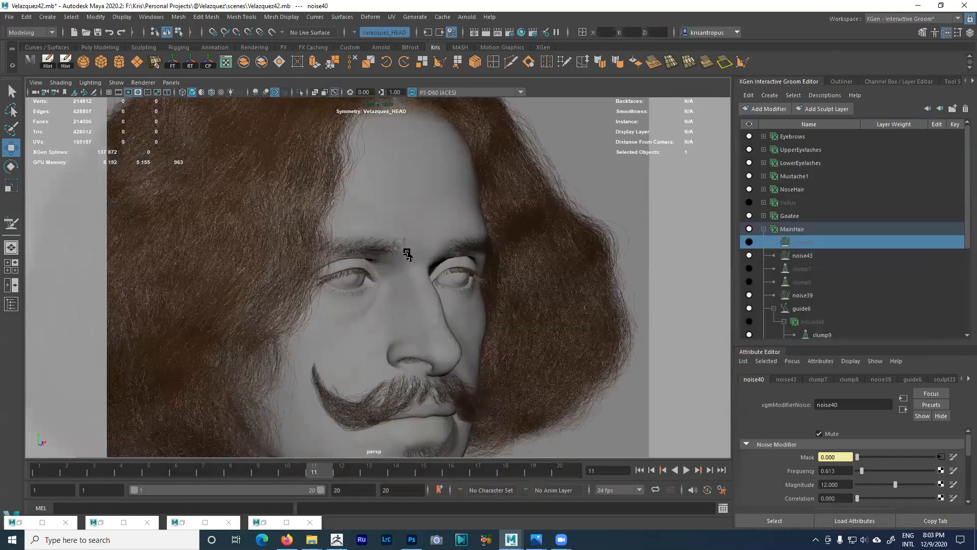
{"action": "middle_click_drag", "start_coordinate": [649, 331], "coordinate": [828, 330], "text": "alt"}
{"action": "middle_click_drag", "start_coordinate": [274, 267], "coordinate": [791, 336], "text": "alt"}
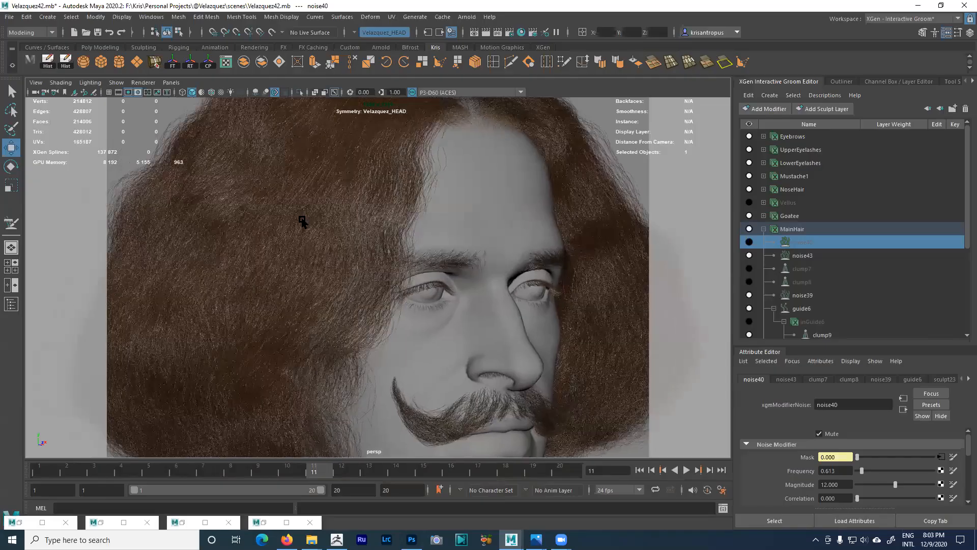
{"action": "middle_click_drag", "start_coordinate": [303, 220], "coordinate": [744, 349], "text": "alt"}
{"action": "middle_click_drag", "start_coordinate": [324, 224], "coordinate": [635, 330], "text": "alt"}
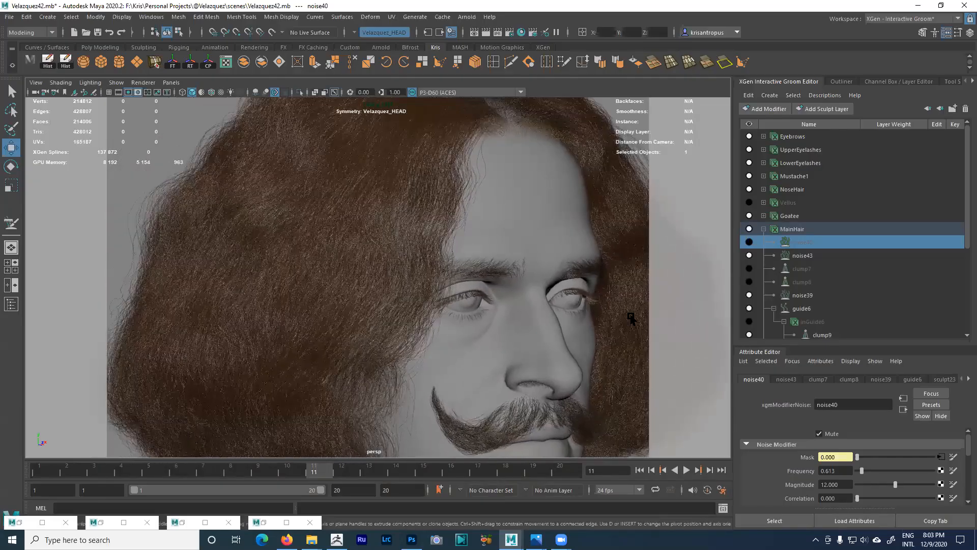
{"action": "left_click", "coordinate": [748, 242]}
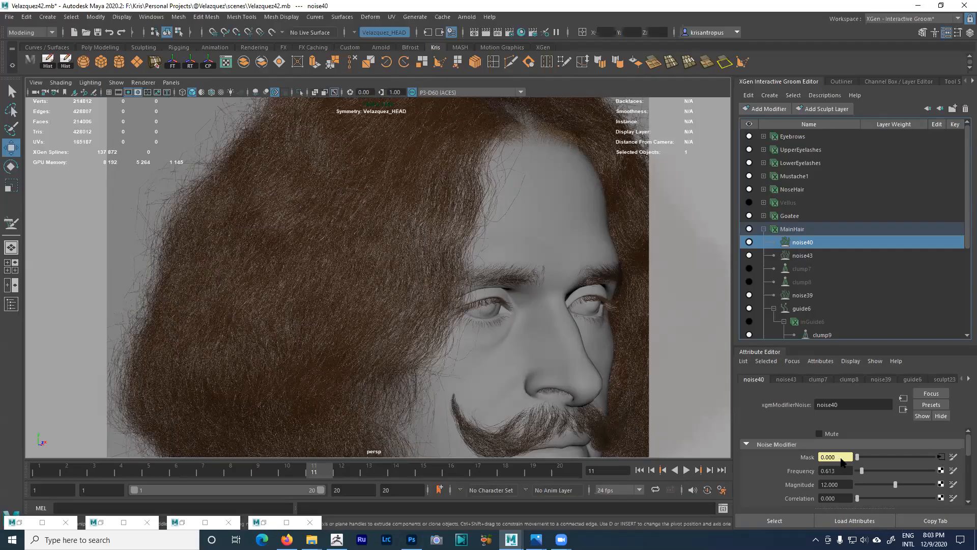
- Open the noise texture connected to noise40's Mask and show its Color Balance attributes in an enlarged attribute area
{"action": "left_click", "coordinate": [941, 456]}
{"action": "left_click_drag", "start_coordinate": [903, 346], "coordinate": [896, 175]}
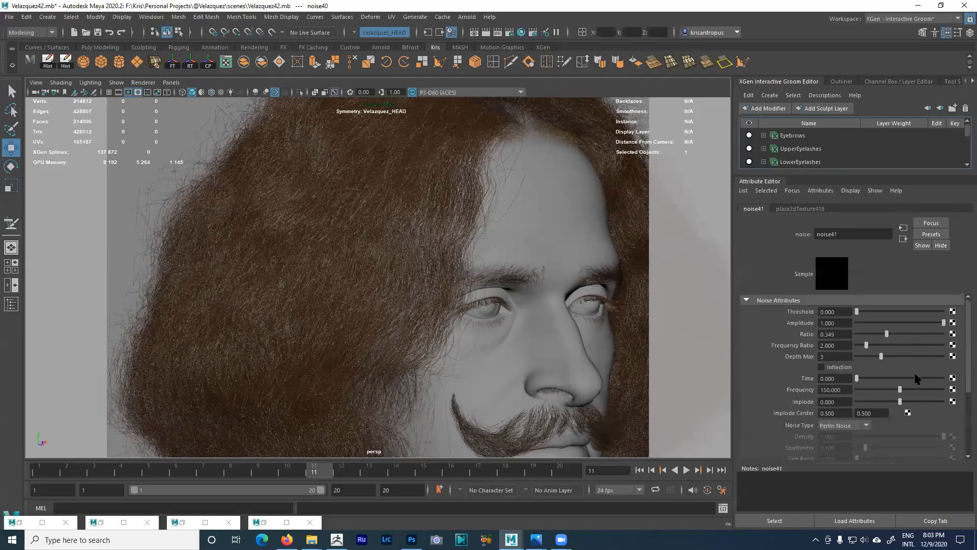
{"action": "mouse_move", "coordinate": [966, 353]}
{"action": "left_mouse_down"}
{"action": "mouse_move", "coordinate": [967, 377]}
{"action": "mouse_move", "coordinate": [966, 336]}
{"action": "left_mouse_up"}
{"action": "scroll", "coordinate": [868, 351], "scroll_direction": "down", "scroll_amount": 4}
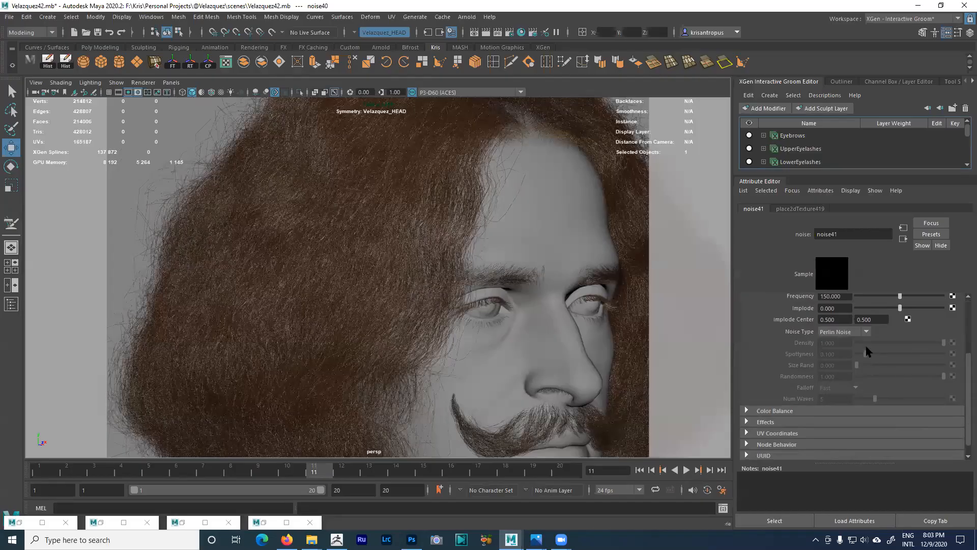
{"action": "scroll", "coordinate": [850, 410], "scroll_direction": "down", "scroll_amount": 1}
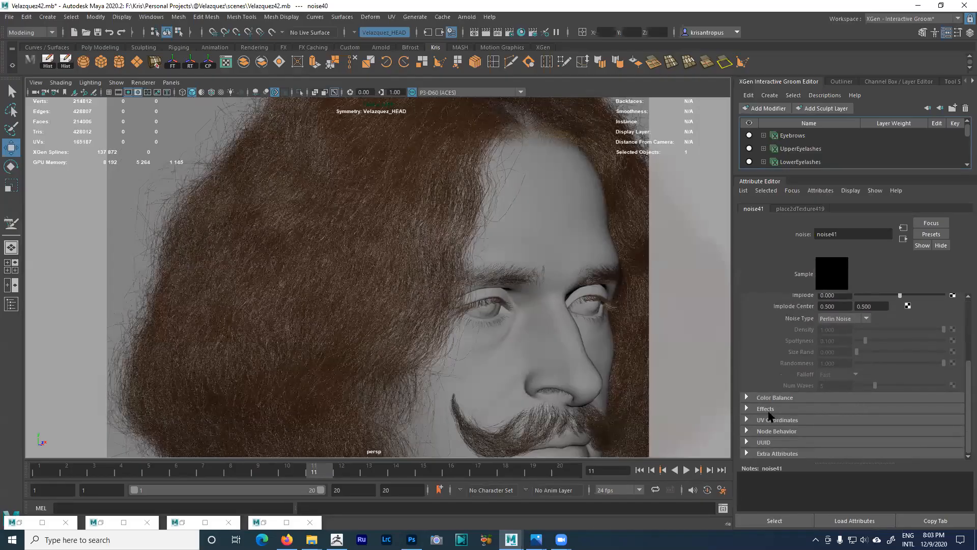
{"action": "left_click", "coordinate": [778, 398]}
{"action": "scroll", "coordinate": [827, 400], "scroll_direction": "down", "scroll_amount": 3}
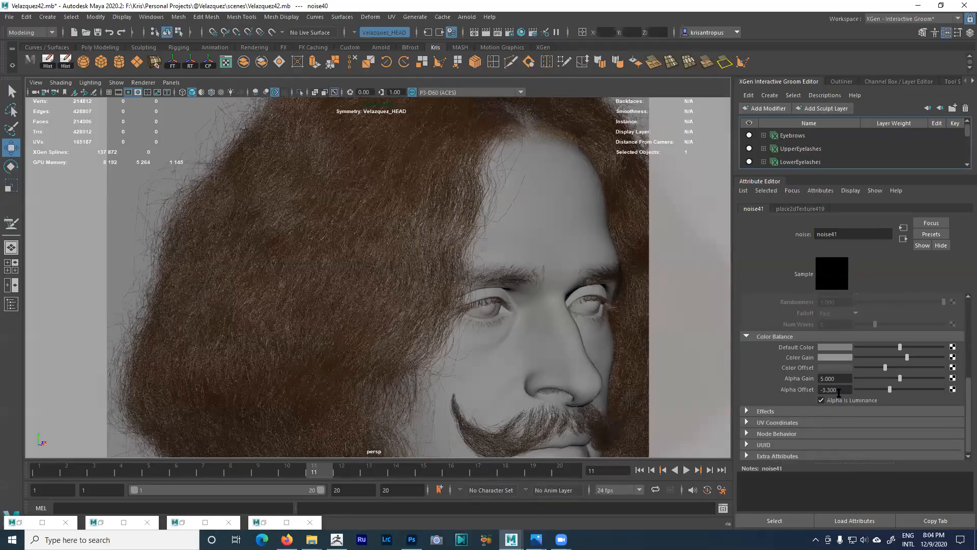
- Try Alpha Offset values of -4, -2 and -3.8 on the mask's noise texture
{"action": "left_click_drag", "start_coordinate": [841, 392], "coordinate": [828, 393]}
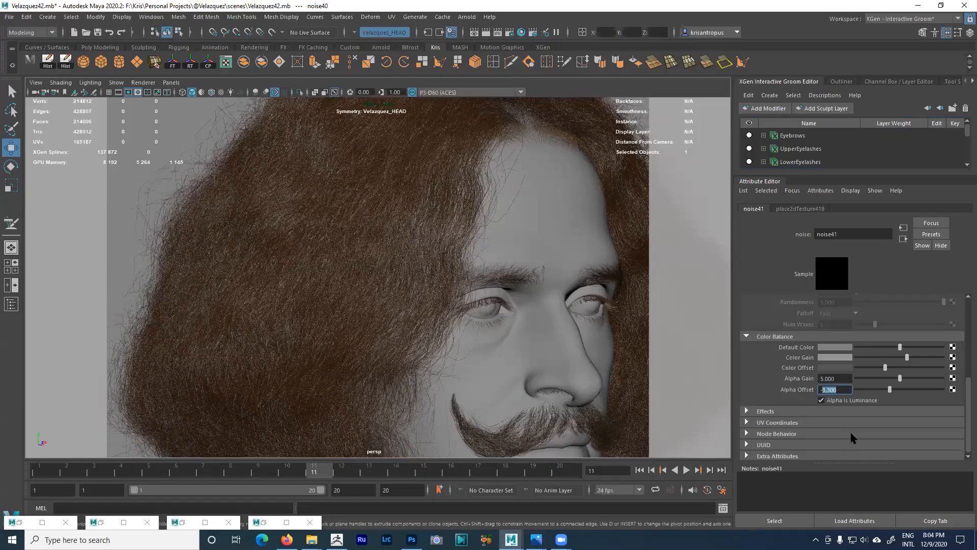
{"action": "type", "text": "4"}
{"action": "key", "text": "Return"}
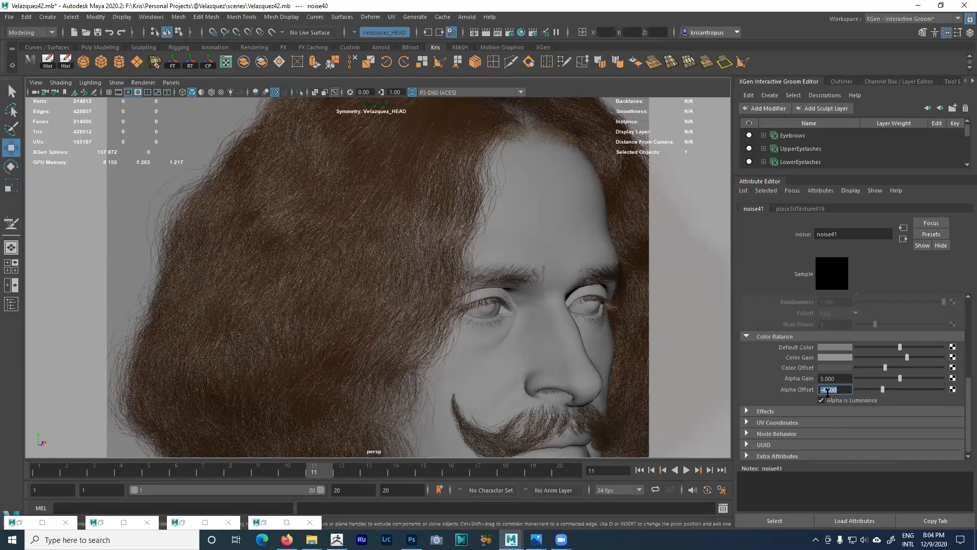
{"action": "type", "text": "-4"}
{"action": "key", "text": "Return"}
{"action": "type", "text": "-2"}
{"action": "key", "text": "Return"}
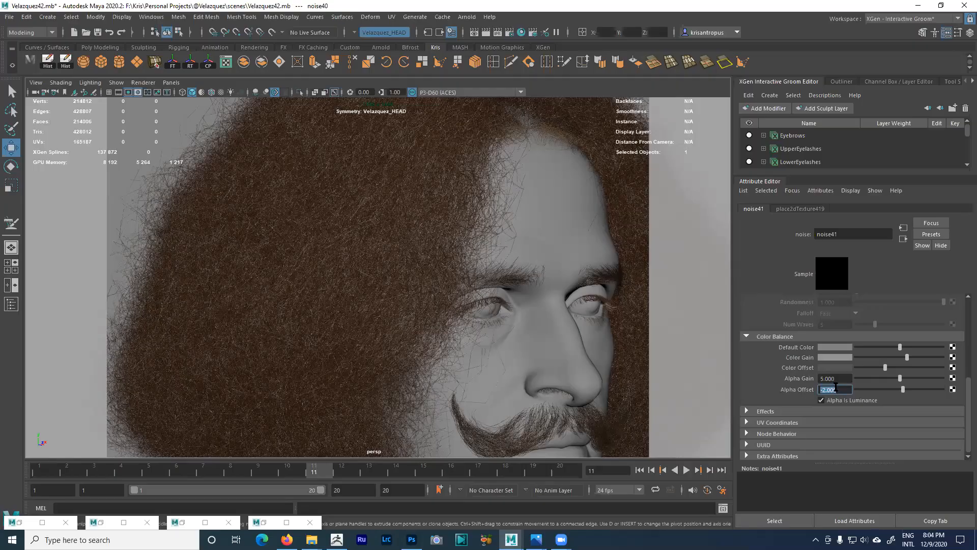
{"action": "left_click", "coordinate": [836, 389]}
{"action": "left_click_drag", "start_coordinate": [825, 389], "coordinate": [847, 391]}
{"action": "type", "text": "-3.8"}
{"action": "key", "text": "Return"}
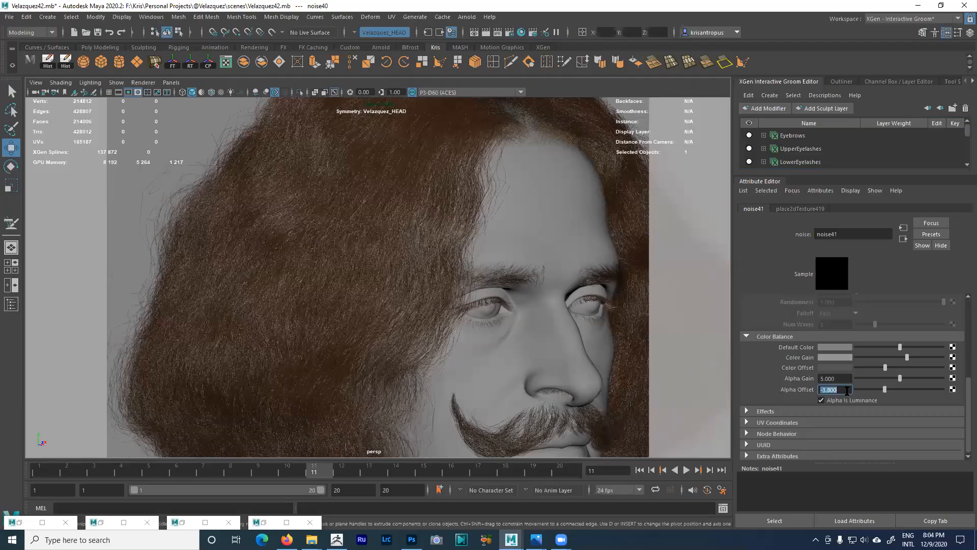
- Set the mask noise texture's Alpha Offset to -3.4
{"action": "type", "text": "3.4"}
{"action": "key", "text": "Return"}
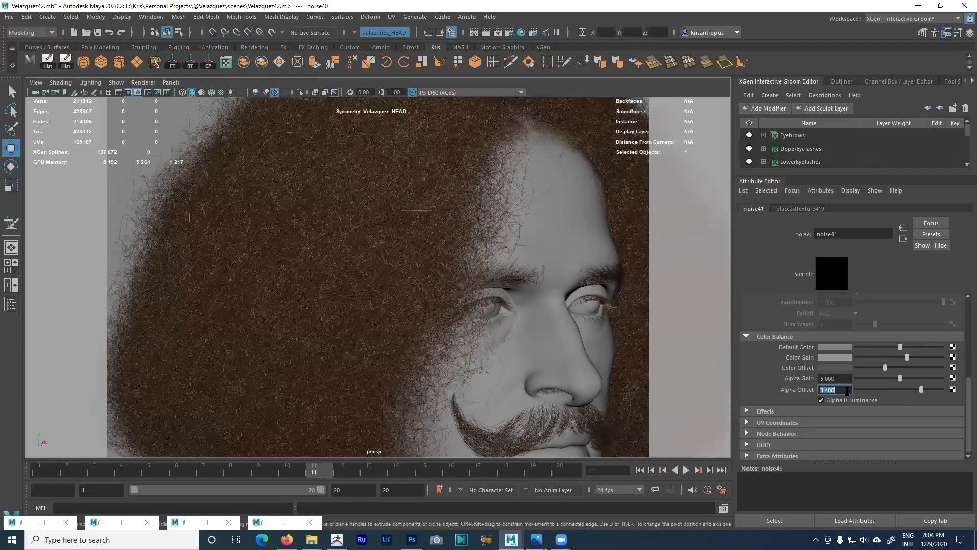
{"action": "left_click", "coordinate": [847, 390]}
{"action": "type", "text": "-"}
{"action": "key", "text": "Return"}
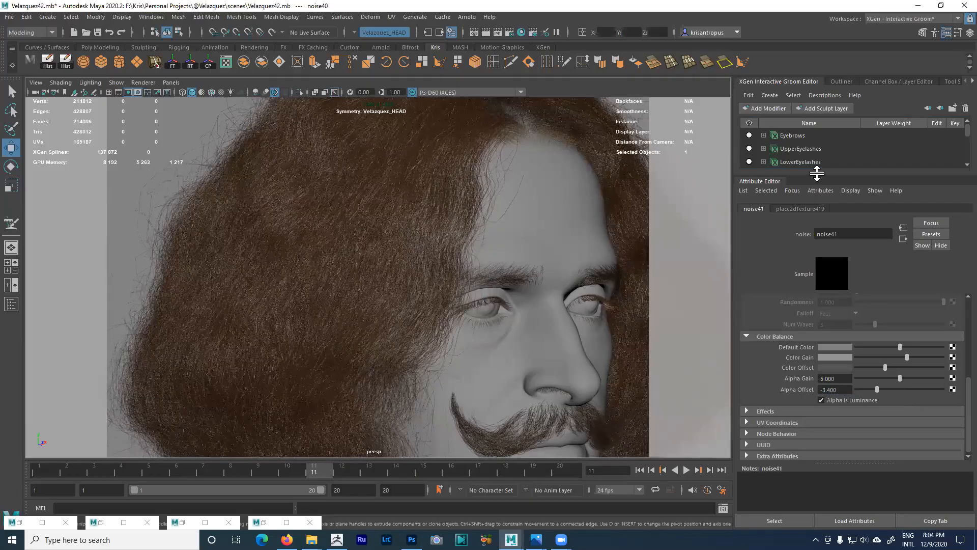
- Enlarge the groom modifier list, mute noise40 in MainHair and frame the upper hair
{"action": "left_click_drag", "start_coordinate": [818, 173], "coordinate": [834, 335]}
{"action": "left_click", "coordinate": [749, 243]}
{"action": "scroll", "coordinate": [458, 273], "scroll_direction": "up", "scroll_amount": 5}
{"action": "middle_click_drag", "start_coordinate": [473, 276], "coordinate": [270, 185], "text": "alt"}
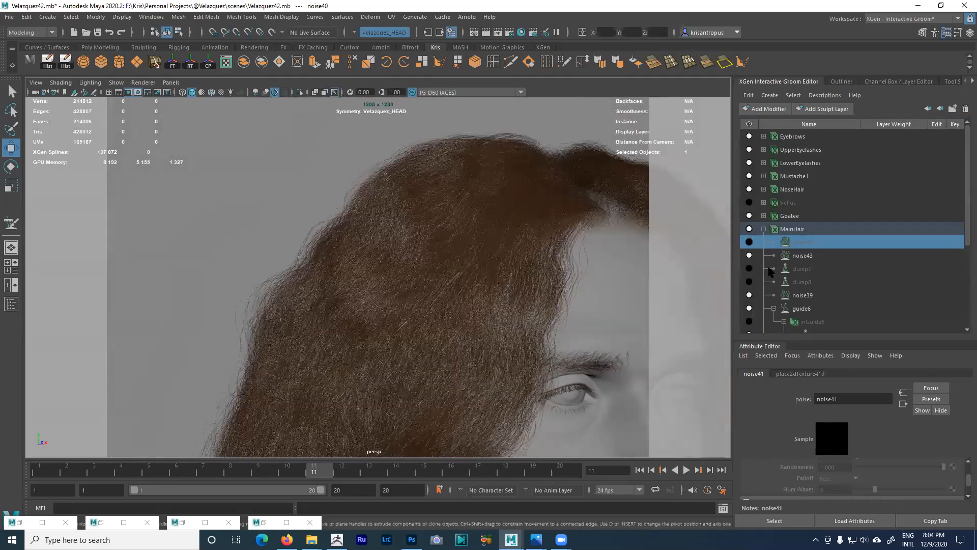
- Compare the main hair with noise43 on and off, leaving noise43 muted
{"action": "left_click", "coordinate": [749, 256]}
{"action": "left_click", "coordinate": [749, 256]}
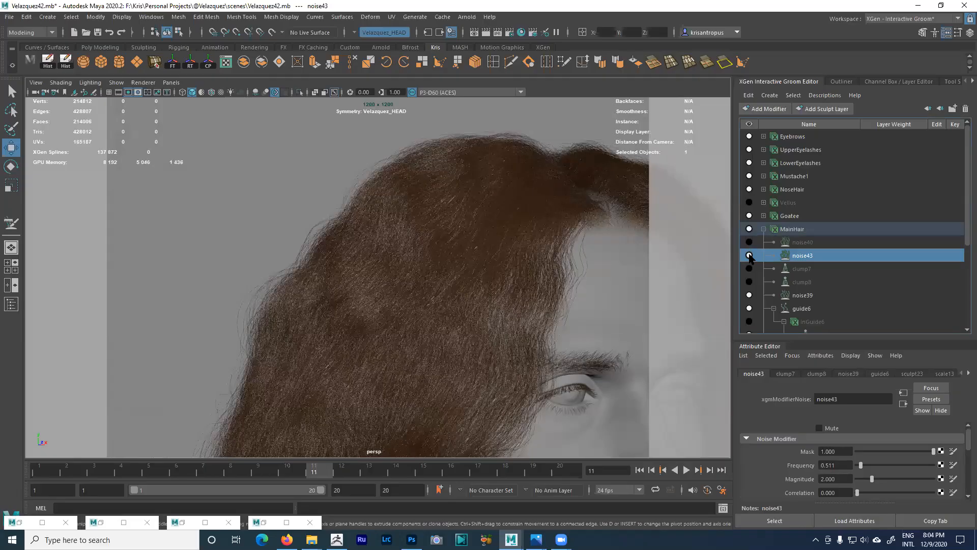
{"action": "left_click", "coordinate": [749, 255]}
{"action": "left_click", "coordinate": [749, 256]}
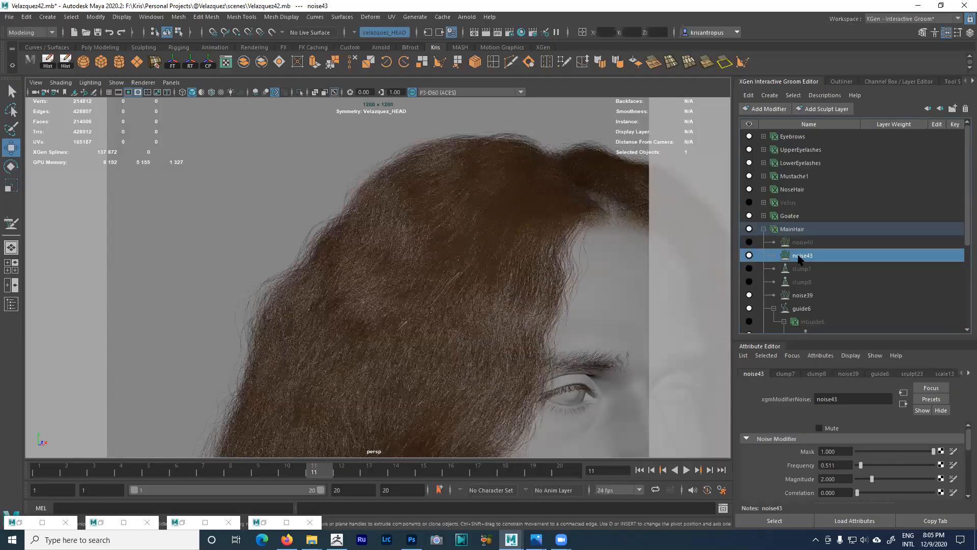
{"action": "left_click_drag", "start_coordinate": [395, 247], "coordinate": [460, 268], "text": "alt"}
{"action": "left_click_drag", "start_coordinate": [360, 120], "coordinate": [469, 240], "text": "alt"}
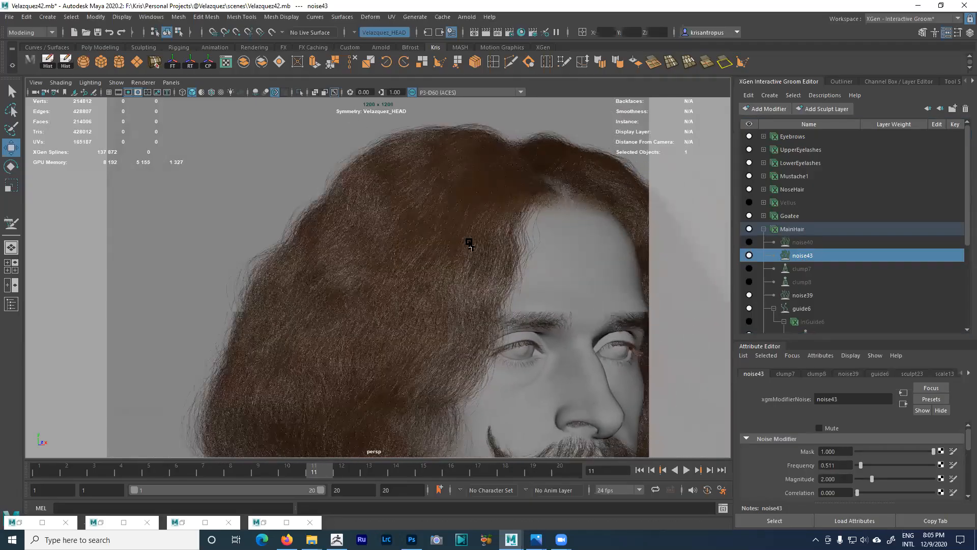
{"action": "left_click", "coordinate": [749, 255]}
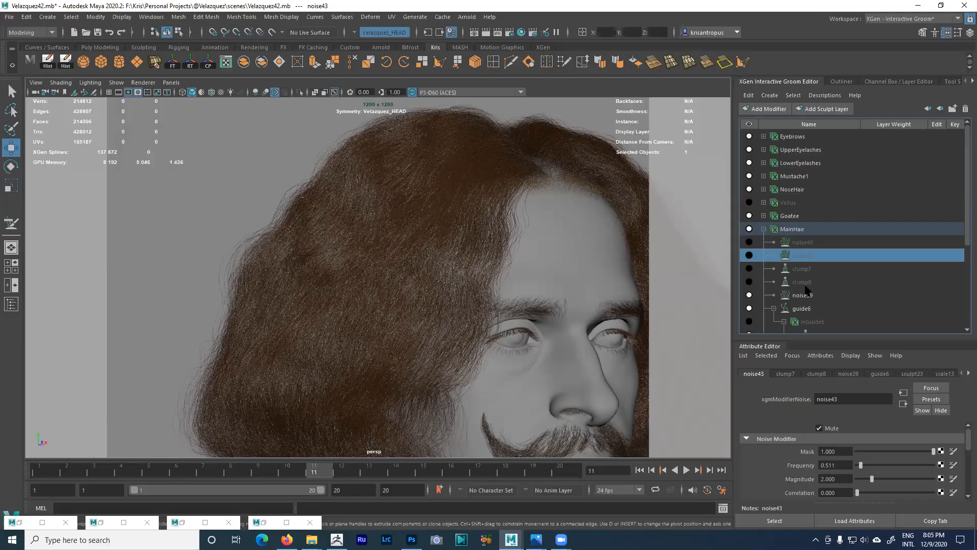
- Enable the clump8 modifier and compare the main hair with and without its clumping
{"action": "left_click", "coordinate": [748, 282]}
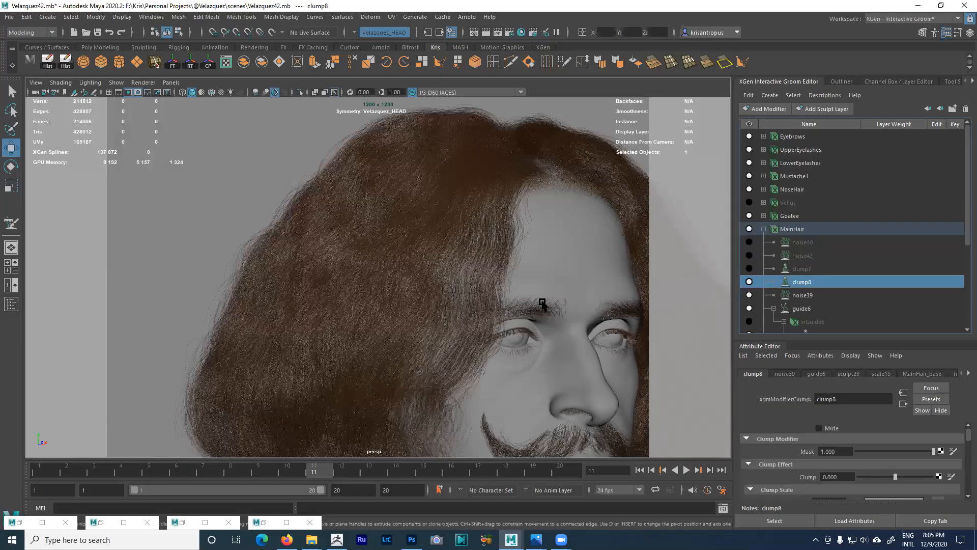
{"action": "scroll", "coordinate": [489, 260], "scroll_direction": "down", "scroll_amount": 1}
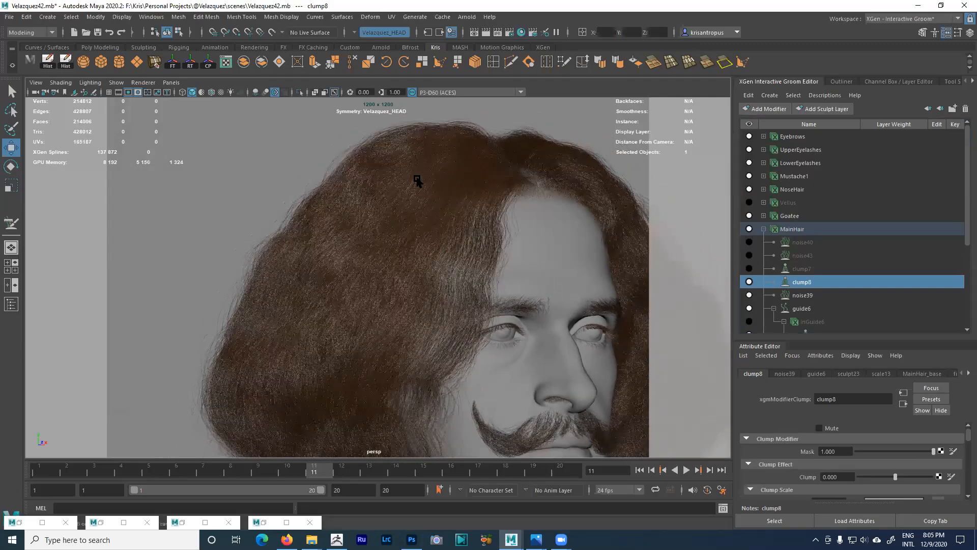
{"action": "middle_click_drag", "start_coordinate": [449, 270], "coordinate": [408, 231], "text": "alt"}
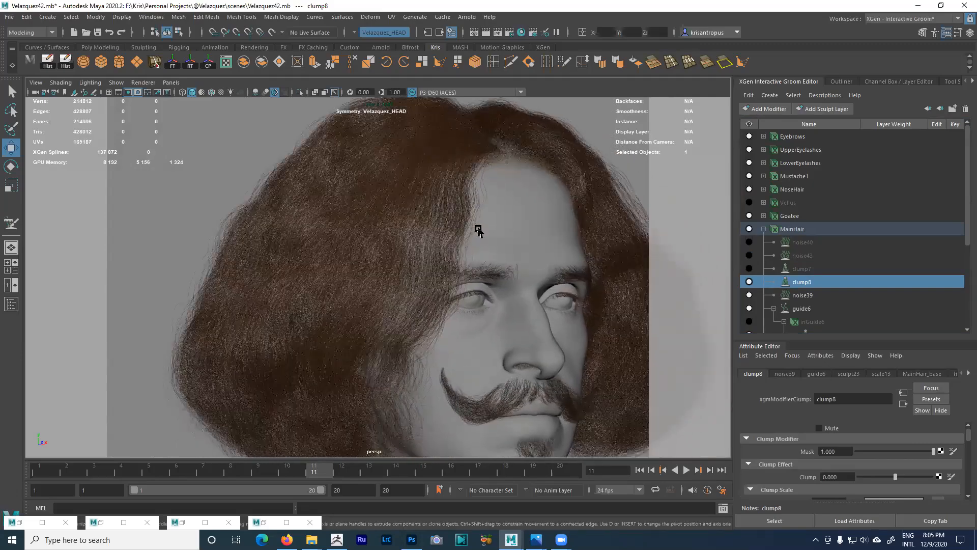
{"action": "left_click", "coordinate": [749, 282]}
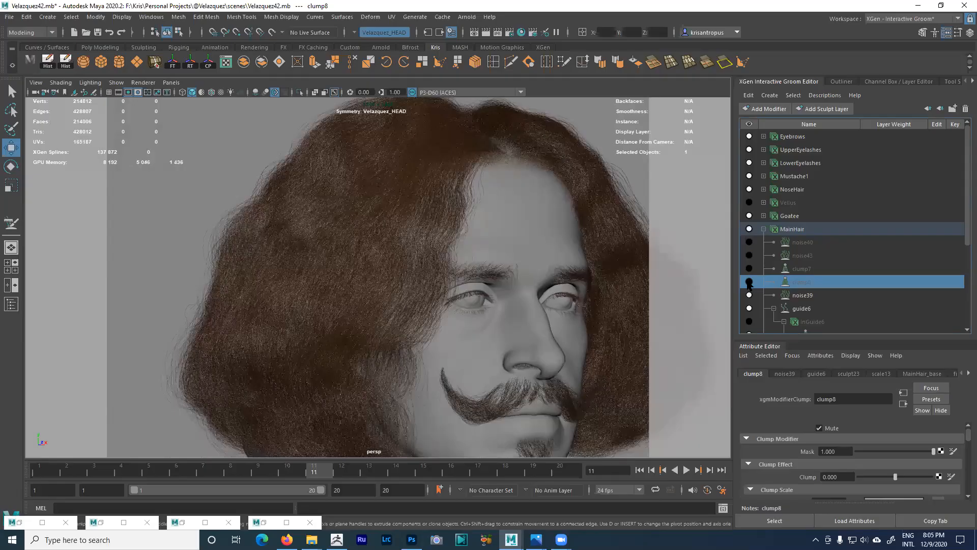
{"action": "left_click", "coordinate": [749, 282]}
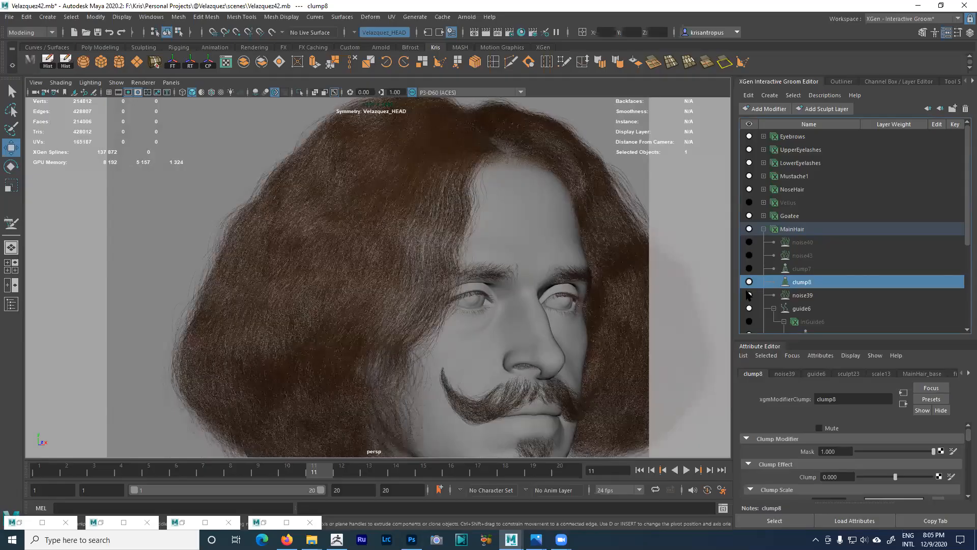
- Enable noise43 on top of clump8 to inspect their combined effect, and mute both modifiers
{"action": "left_click", "coordinate": [750, 255]}
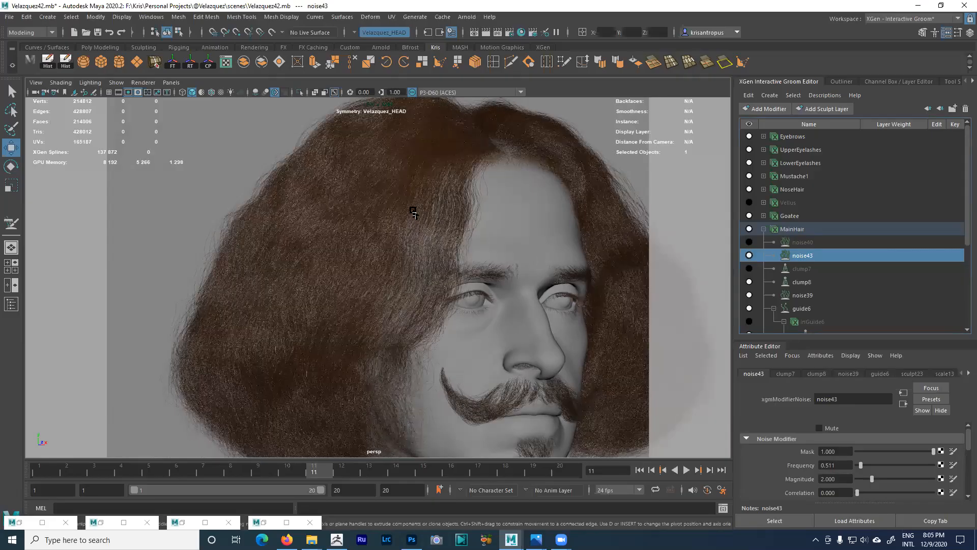
{"action": "left_click", "coordinate": [749, 282]}
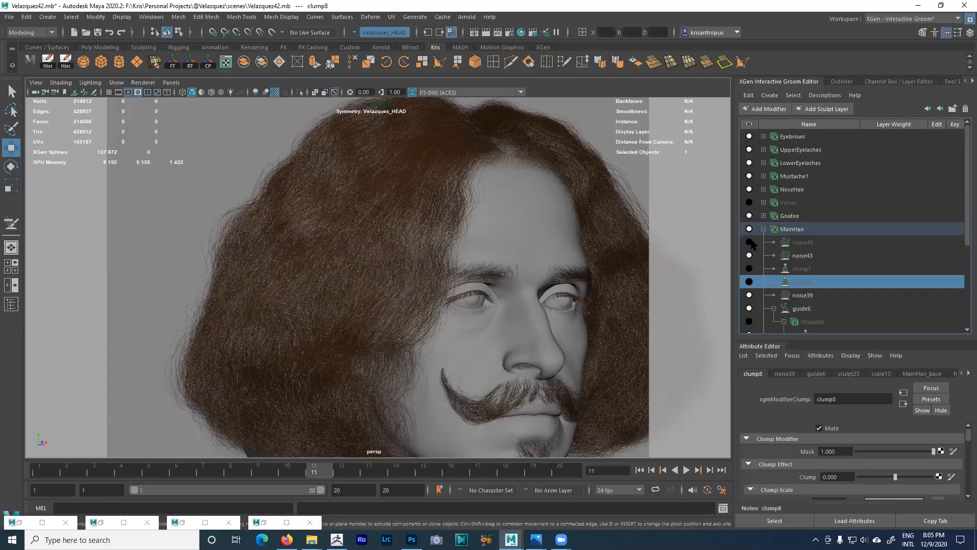
{"action": "left_click", "coordinate": [749, 255]}
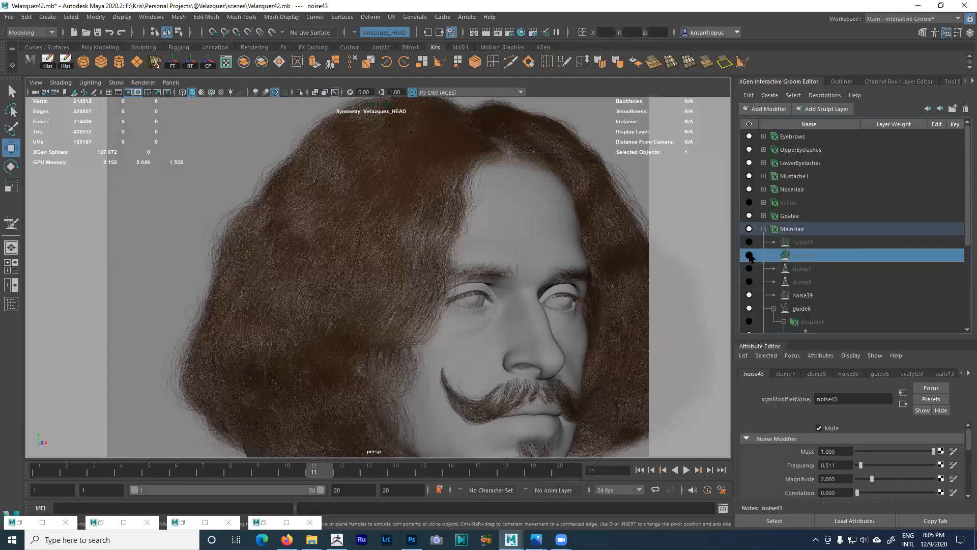
- Compare the whole hairstyle with noise39 off and on, leaving noise39 muted
{"action": "left_click", "coordinate": [749, 294]}
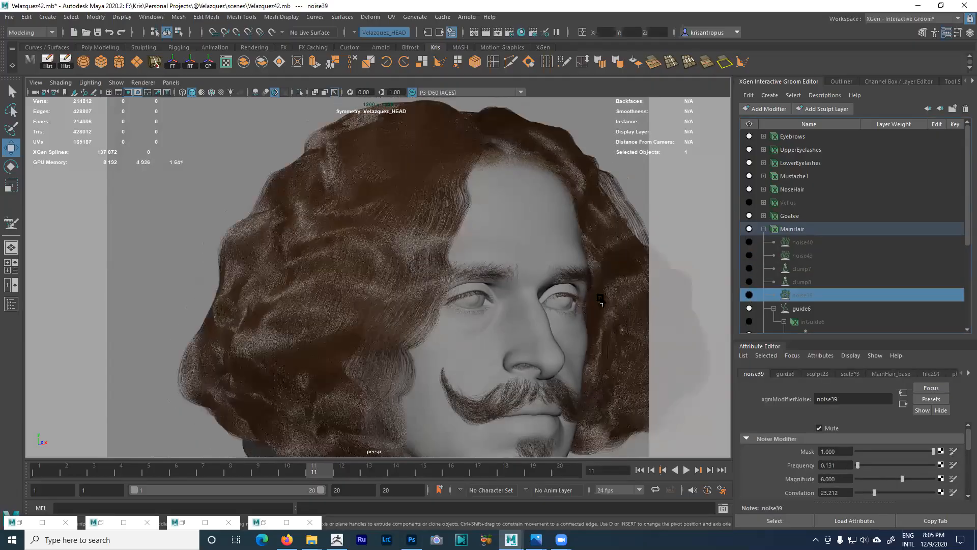
{"action": "left_click_drag", "start_coordinate": [532, 289], "coordinate": [448, 392], "text": "alt"}
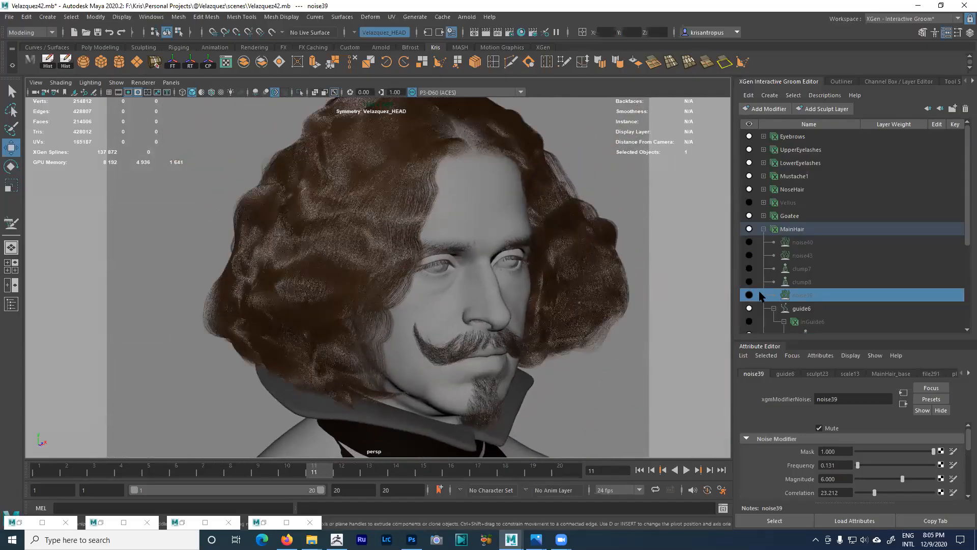
{"action": "left_click", "coordinate": [750, 296]}
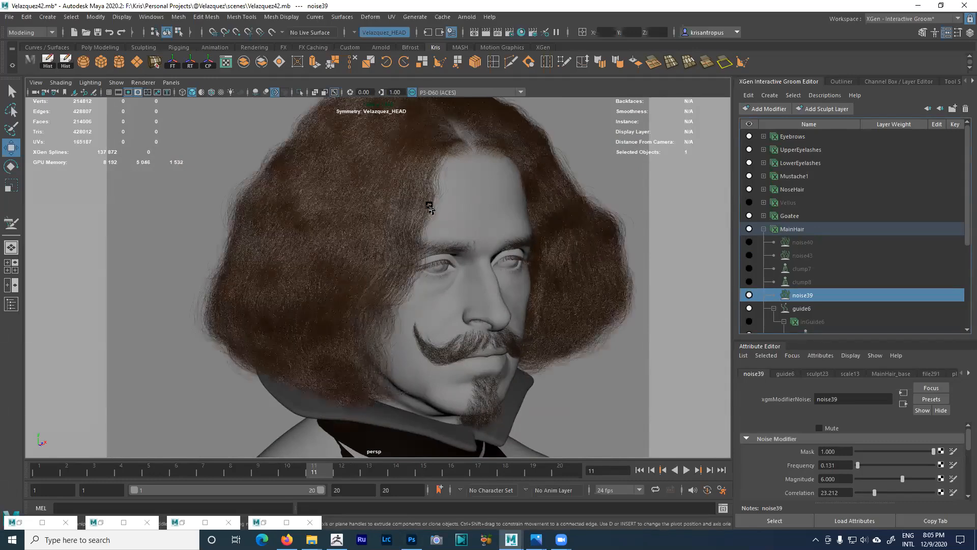
{"action": "left_click", "coordinate": [750, 296]}
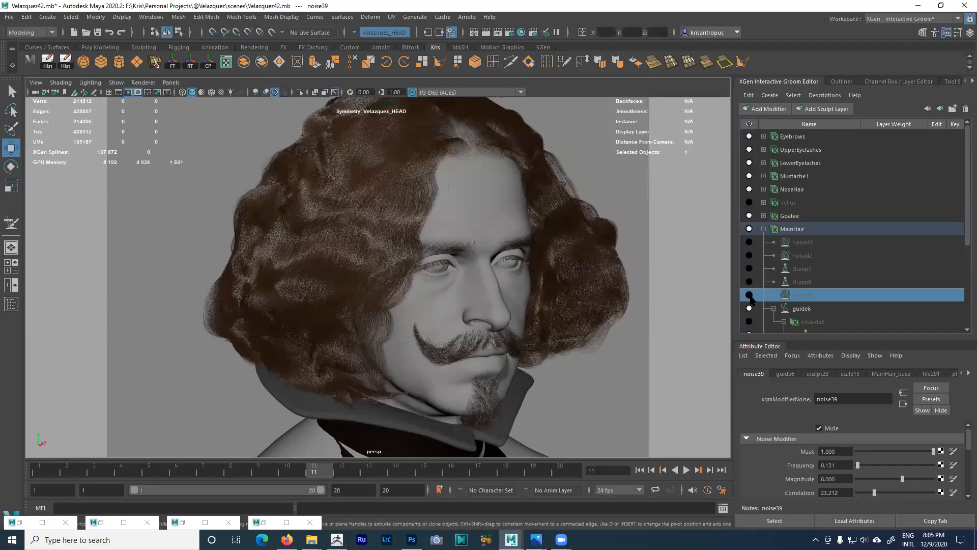
- Hide the MainHair description and show the inGuide6 guide splines nested under the guide6 modifier
{"action": "scroll", "coordinate": [813, 309], "scroll_direction": "down", "scroll_amount": 2}
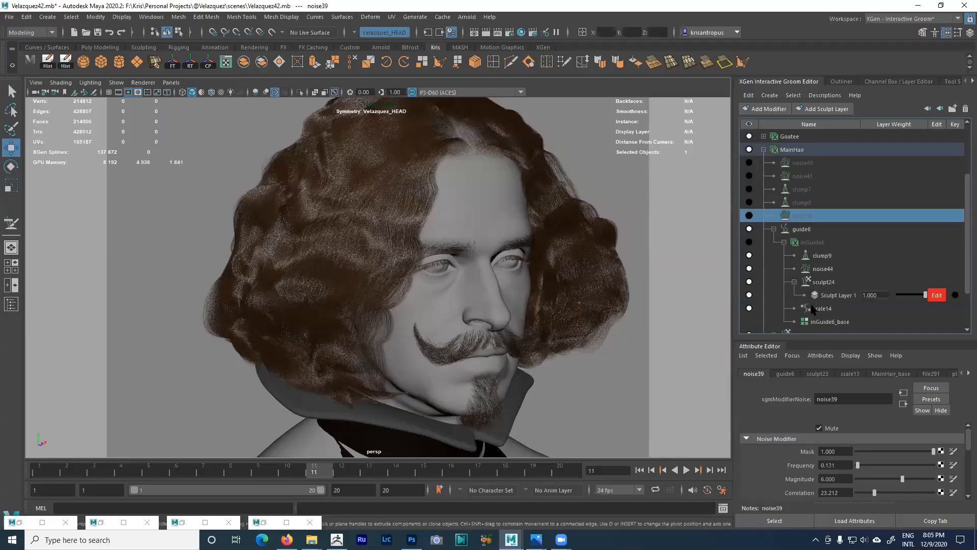
{"action": "left_click", "coordinate": [801, 230]}
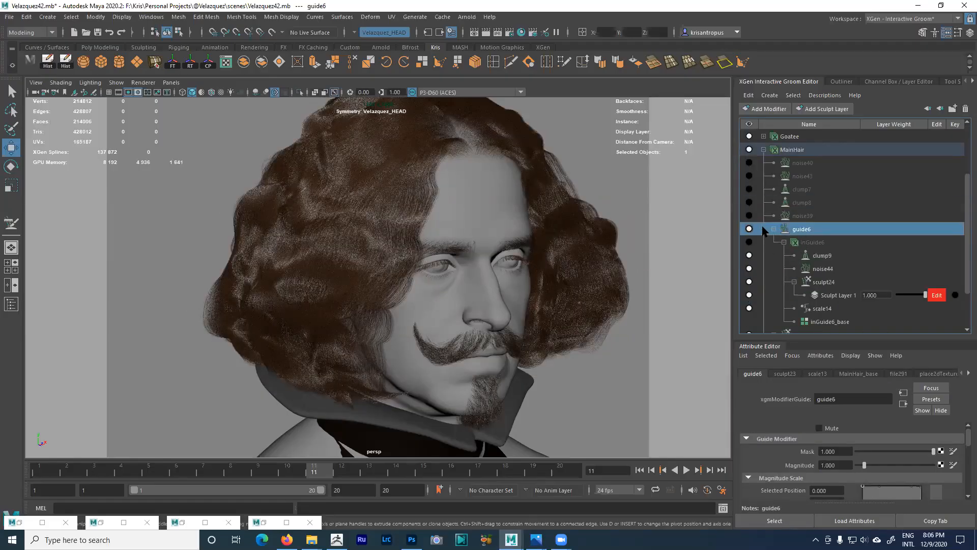
{"action": "left_click", "coordinate": [749, 149]}
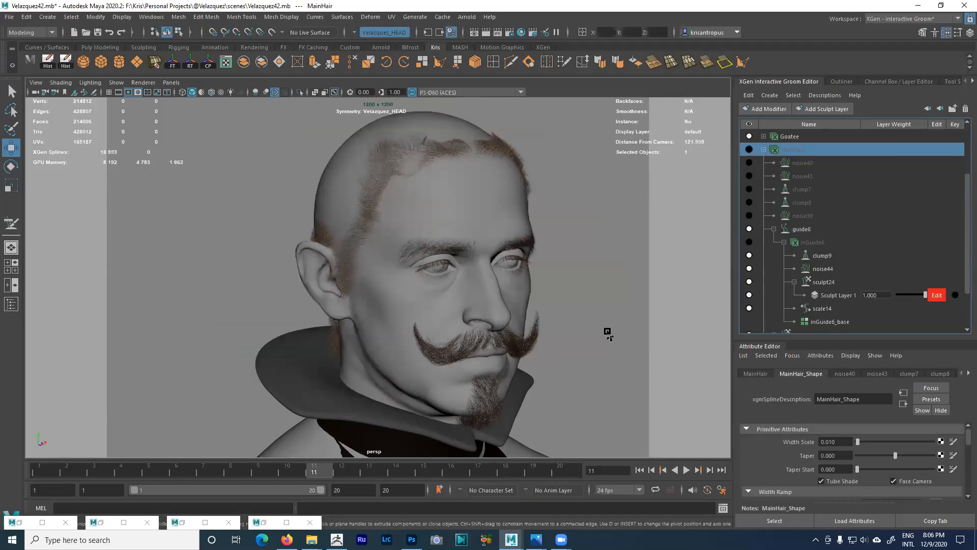
{"action": "left_click_drag", "start_coordinate": [607, 331], "coordinate": [580, 219], "text": "alt"}
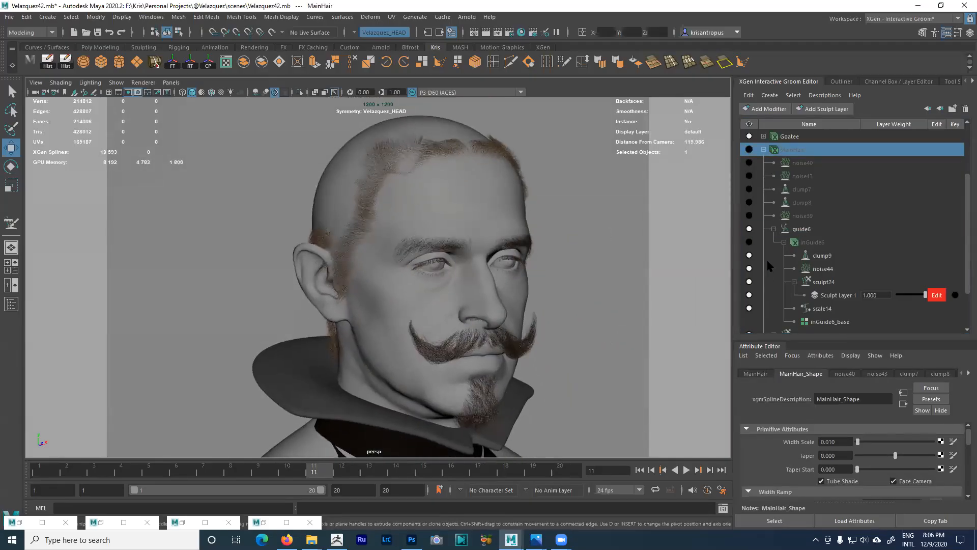
{"action": "left_click", "coordinate": [750, 242]}
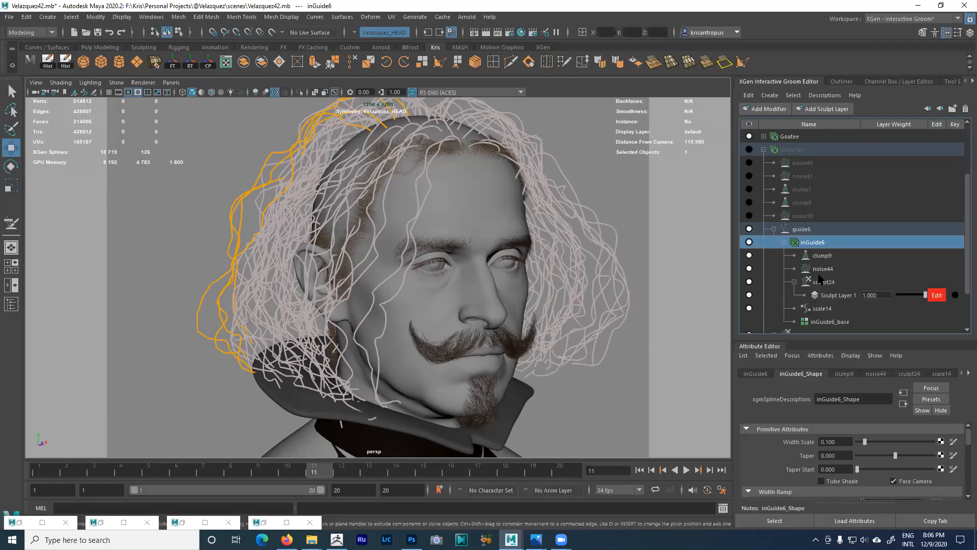
- Mute clump9 and compare the guides with noise44 off and on, leaving it enabled with a frequency of 0.405
{"action": "left_click", "coordinate": [750, 256]}
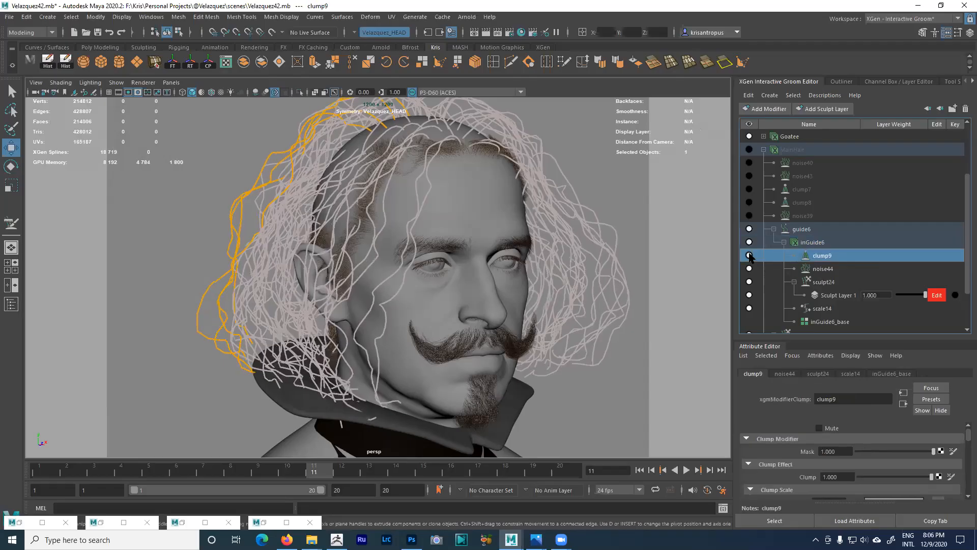
{"action": "left_click", "coordinate": [749, 269]}
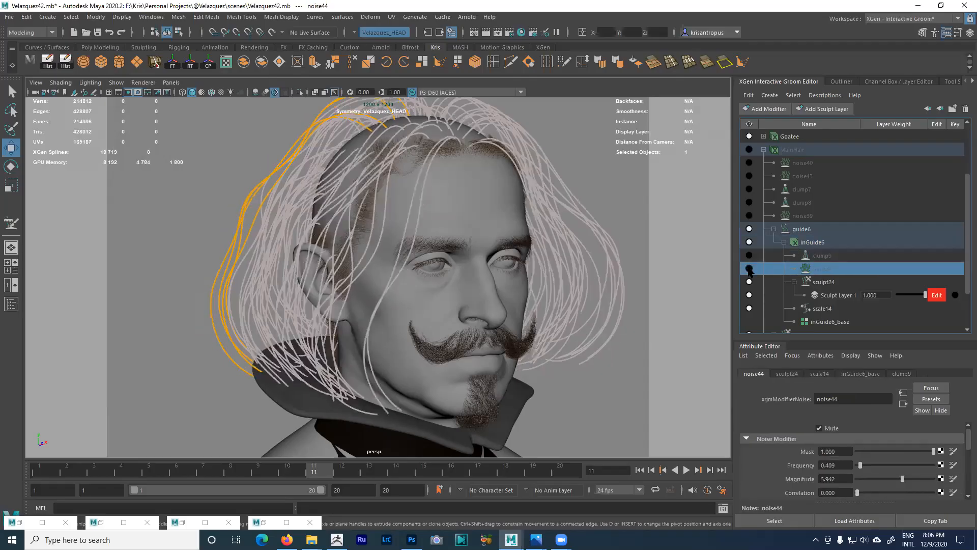
{"action": "left_click", "coordinate": [750, 269]}
{"action": "left_click", "coordinate": [749, 269]}
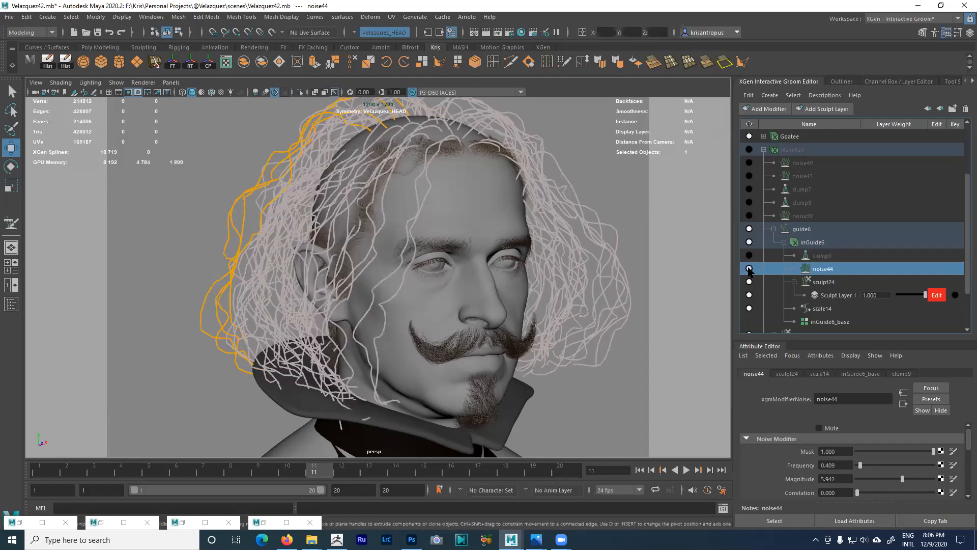
{"action": "left_click_drag", "start_coordinate": [862, 466], "coordinate": [861, 466]}
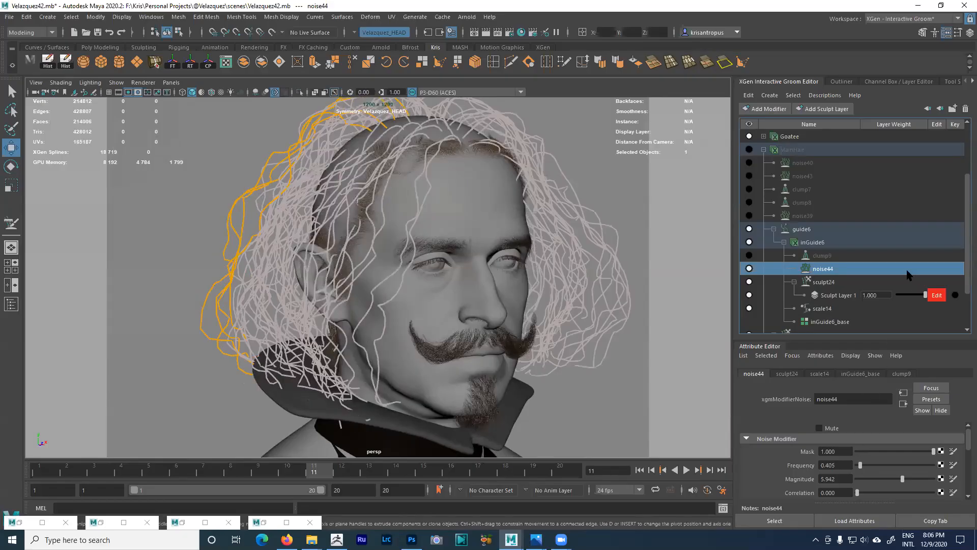
- Rebuild the inGuide6 guide splines with a CV count of 200 in the inGuide6_base settings
{"action": "left_click", "coordinate": [825, 244]}
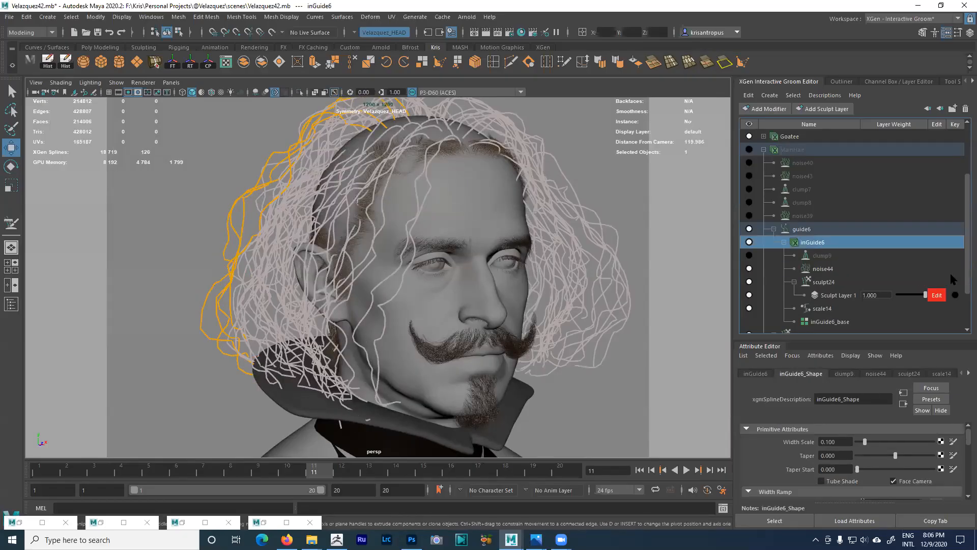
{"action": "scroll", "coordinate": [968, 272], "scroll_direction": "down", "scroll_amount": 1}
{"action": "left_click", "coordinate": [969, 373]}
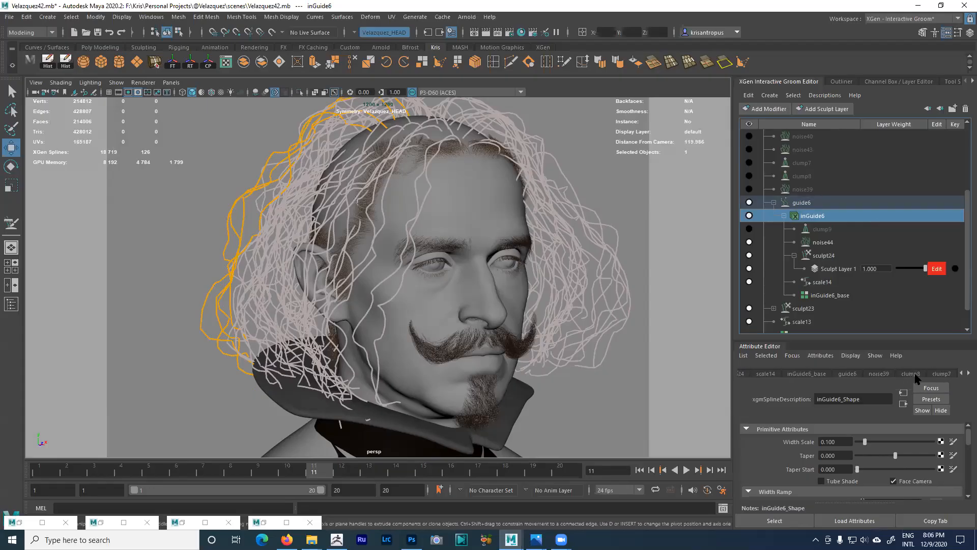
{"action": "left_click", "coordinate": [969, 373]}
{"action": "left_click", "coordinate": [774, 374]}
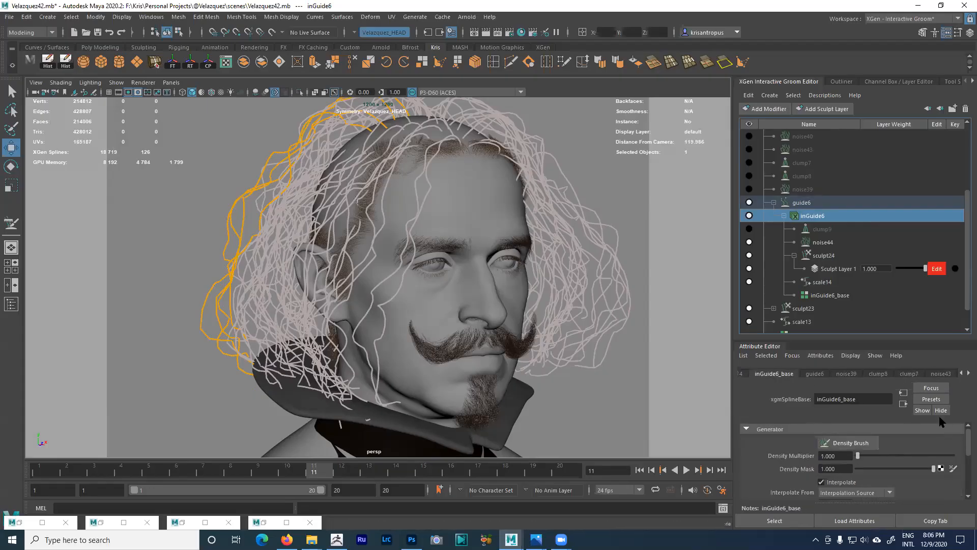
{"action": "scroll", "coordinate": [860, 459], "scroll_direction": "down", "scroll_amount": 5}
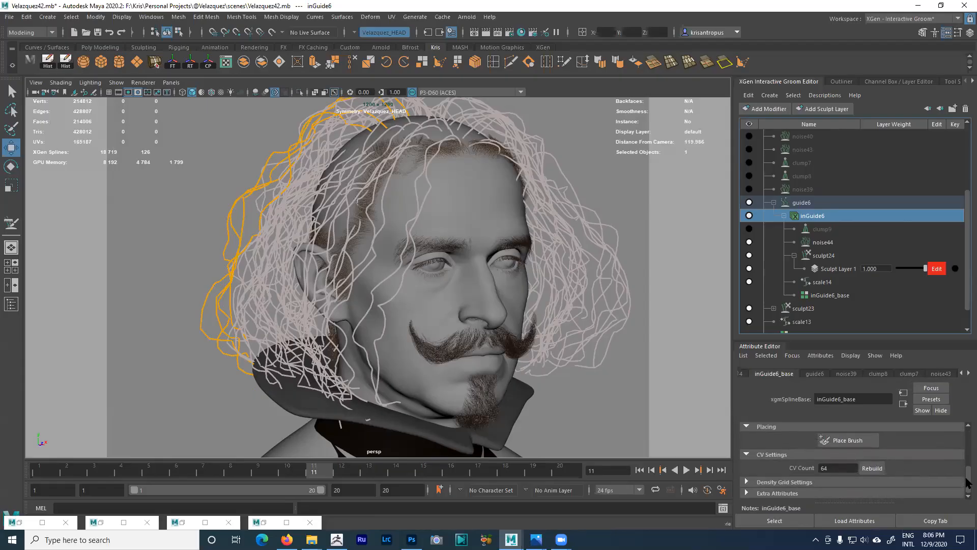
{"action": "double_click", "coordinate": [835, 468]}
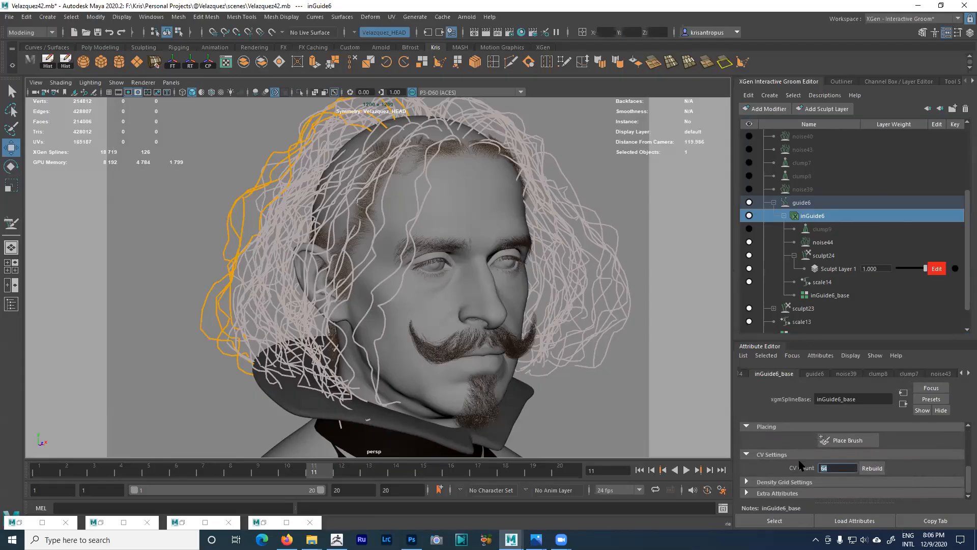
{"action": "left_click", "coordinate": [872, 468]}
{"action": "left_click_drag", "start_coordinate": [847, 470], "coordinate": [792, 472]}
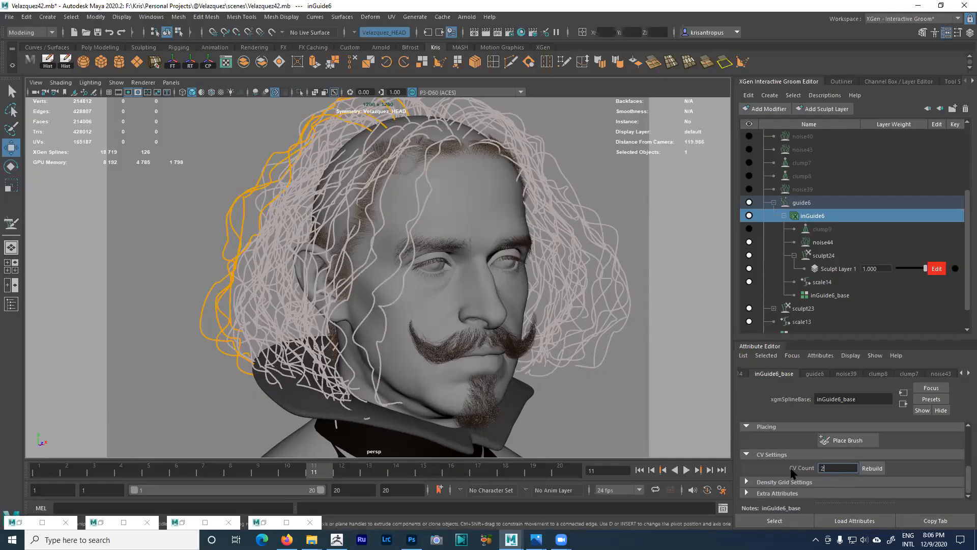
{"action": "left_click", "coordinate": [871, 467]}
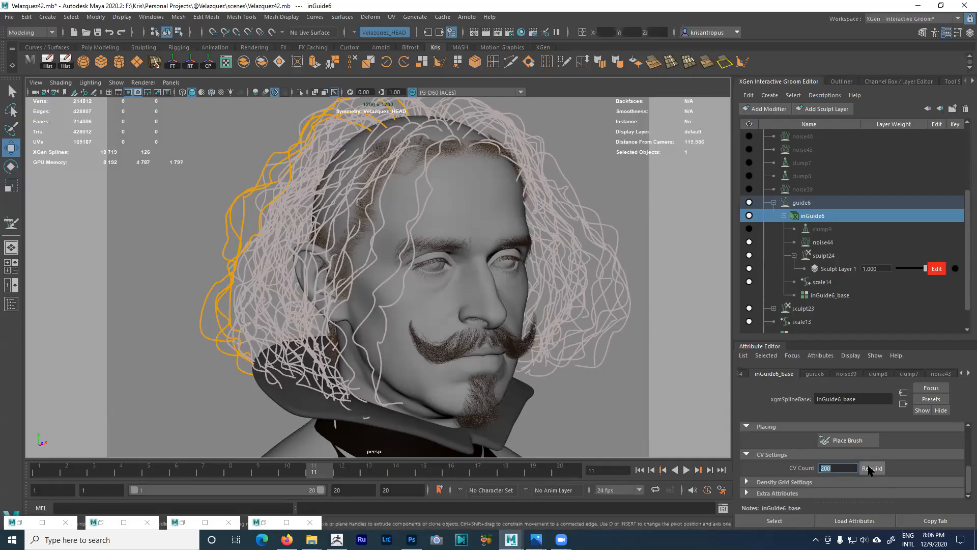
- Raise noise44's frequency to 2.568 and inspect the guide curves up close
{"action": "left_click", "coordinate": [824, 243]}
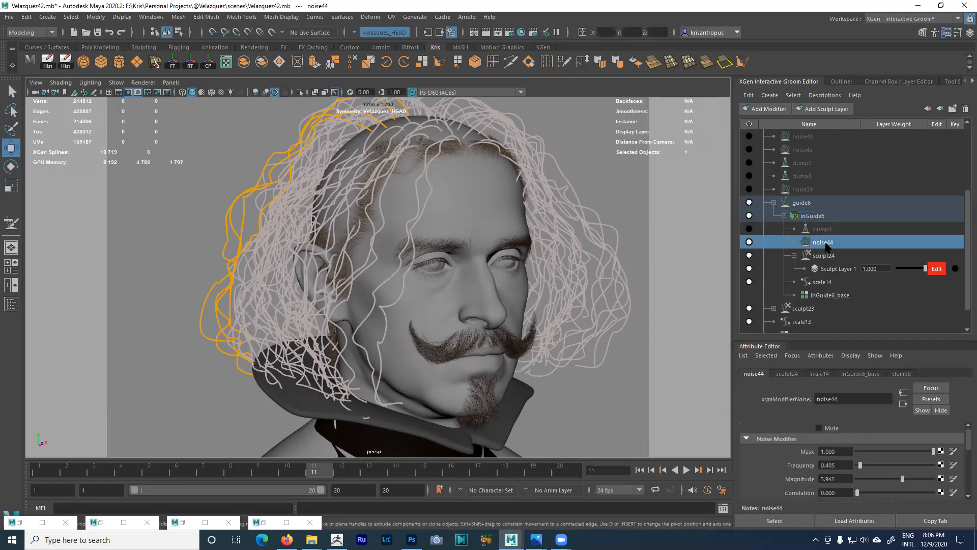
{"action": "left_click_drag", "start_coordinate": [861, 465], "coordinate": [877, 468]}
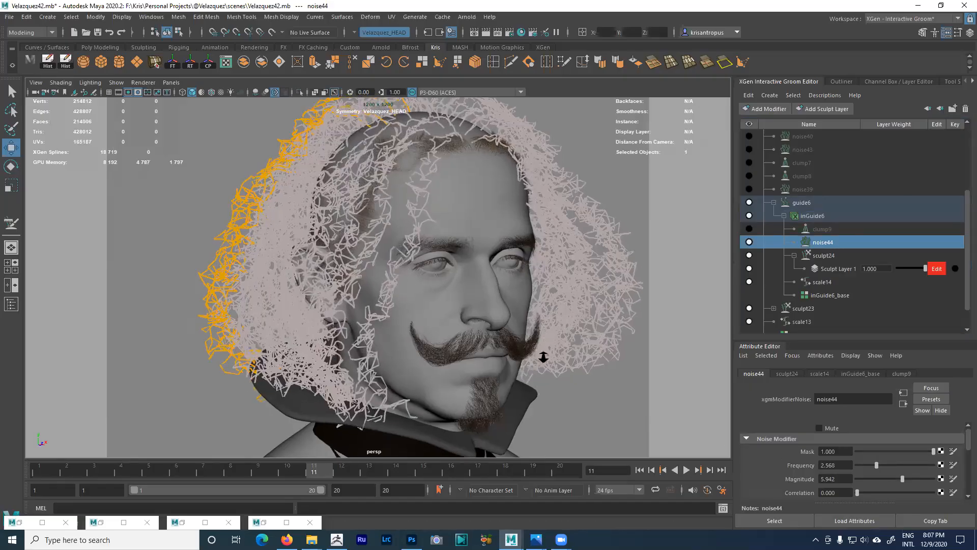
{"action": "scroll", "coordinate": [515, 325], "scroll_direction": "up", "scroll_amount": 5}
{"action": "scroll", "coordinate": [505, 287], "scroll_direction": "up", "scroll_amount": 2}
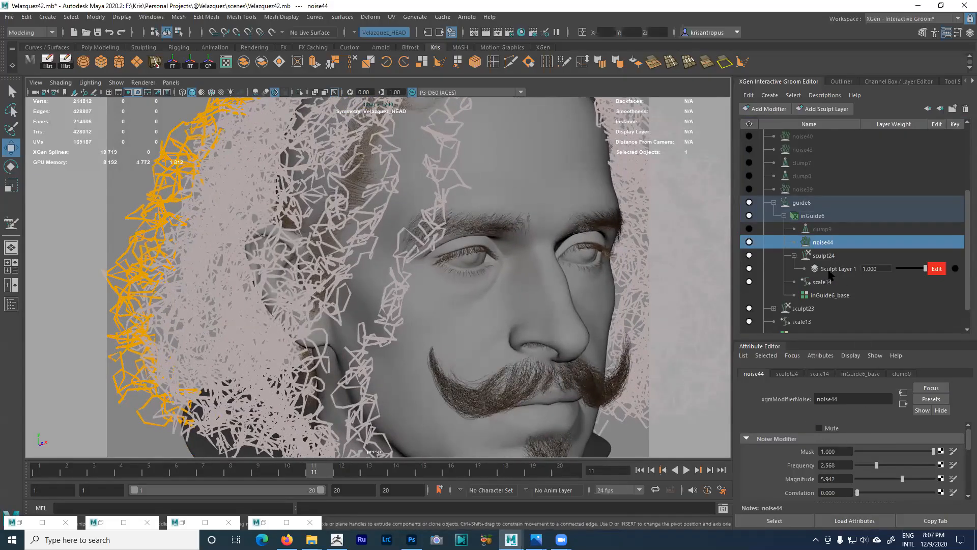
- Rebuild the inGuide6 splines with a CV count of 300 and again with 1000 to compare the curve smoothness
{"action": "left_click", "coordinate": [815, 217]}
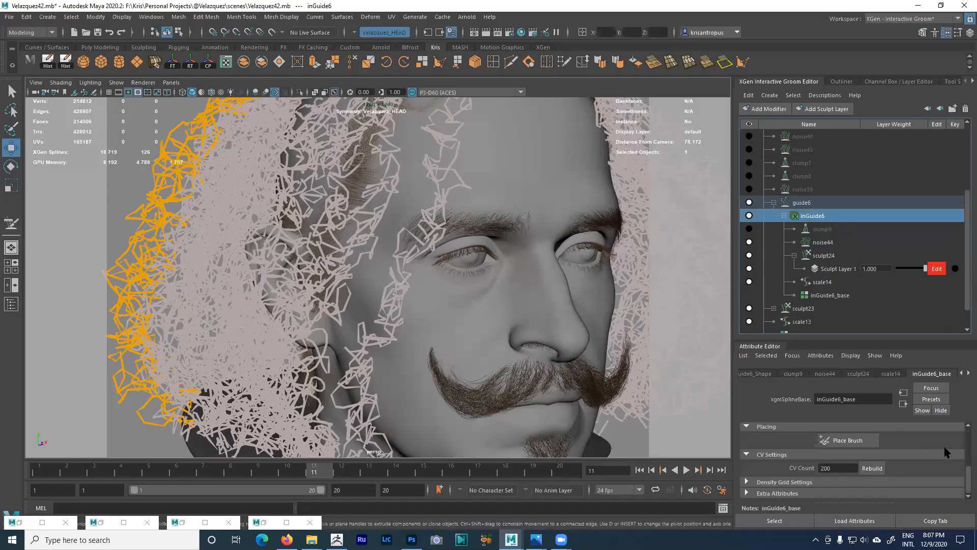
{"action": "double_click", "coordinate": [826, 468]}
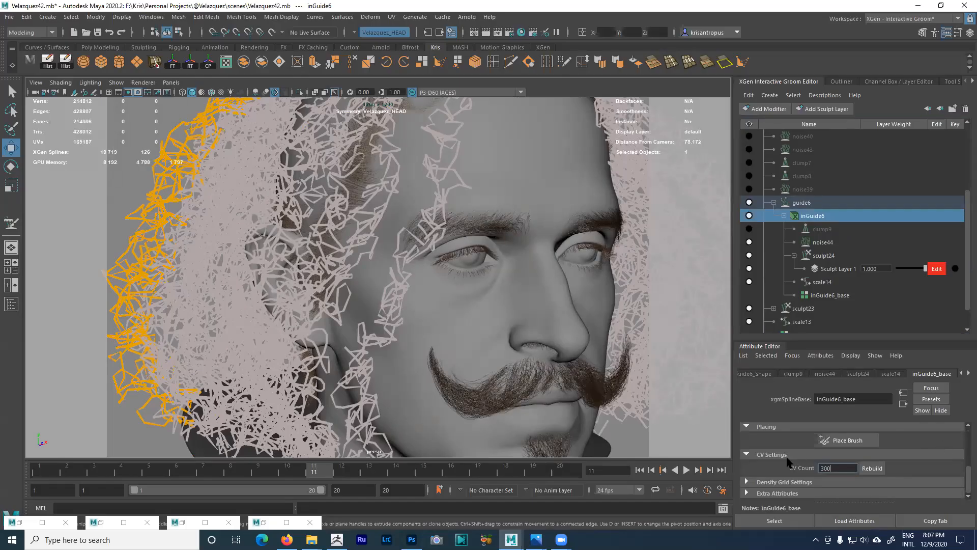
{"action": "left_click", "coordinate": [873, 468]}
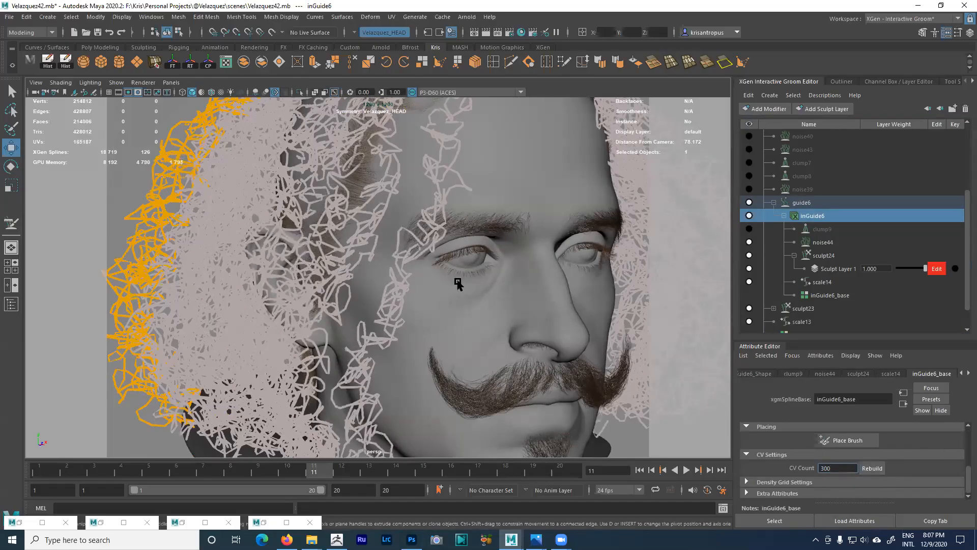
{"action": "left_click_drag", "start_coordinate": [846, 467], "coordinate": [804, 466]}
{"action": "left_click", "coordinate": [872, 468]}
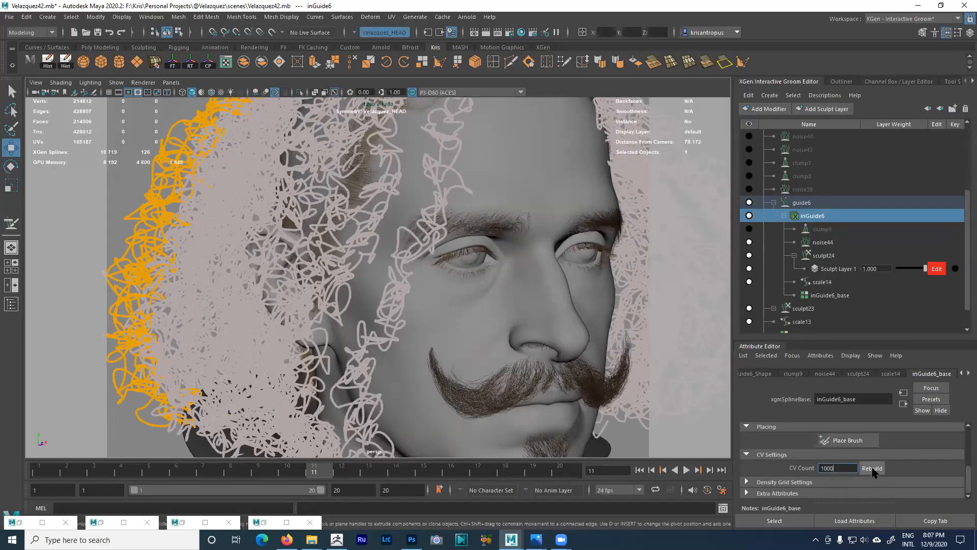
{"action": "left_click_drag", "start_coordinate": [375, 293], "coordinate": [355, 331], "text": "alt"}
{"action": "right_click_drag", "start_coordinate": [355, 331], "coordinate": [355, 300], "text": "alt"}
{"action": "middle_click_drag", "start_coordinate": [355, 299], "coordinate": [349, 293], "text": "alt"}
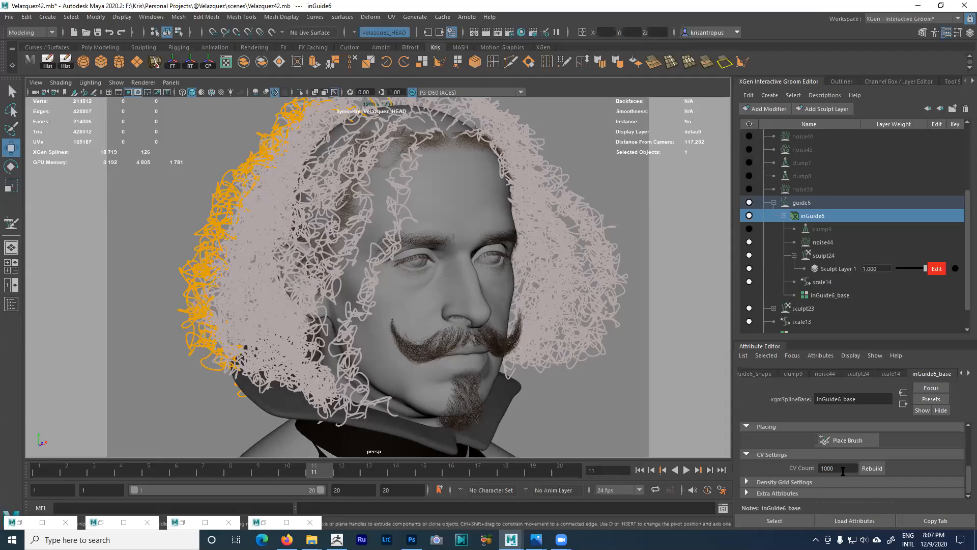
- Rebuild inGuide6 with a CV count of 200 and raise noise44's frequency to 3.649
{"action": "left_click_drag", "start_coordinate": [842, 472], "coordinate": [802, 472]}
{"action": "left_click", "coordinate": [872, 468]}
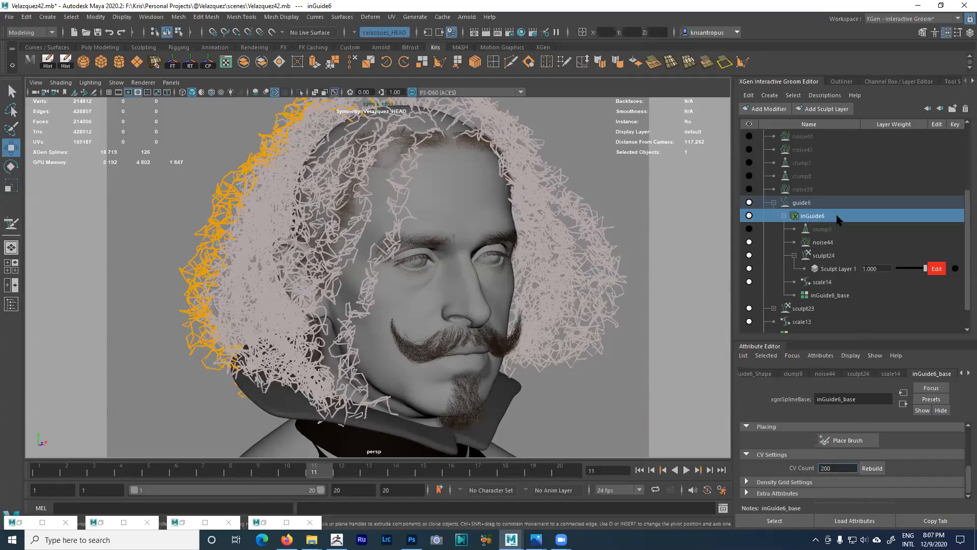
{"action": "left_click", "coordinate": [822, 243]}
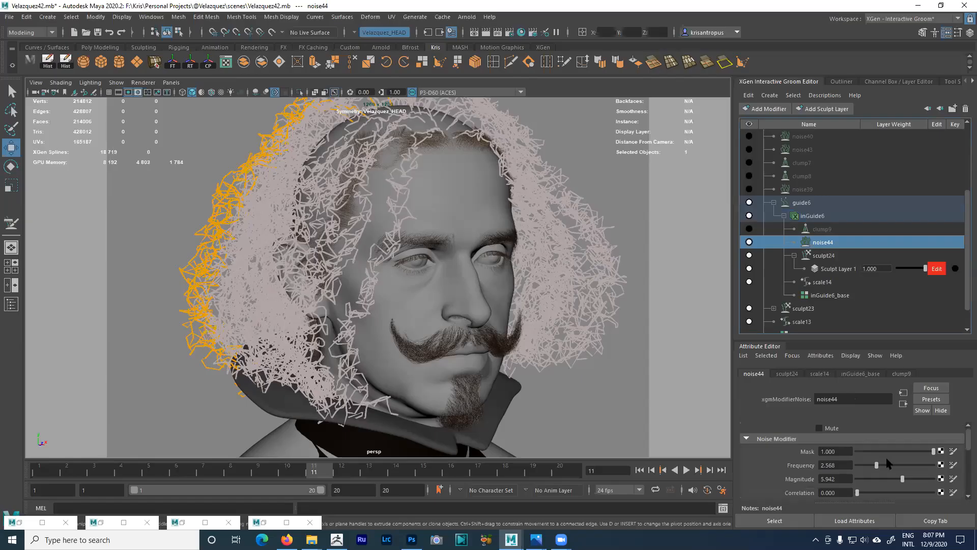
{"action": "mouse_move", "coordinate": [872, 468]}
{"action": "left_mouse_down"}
{"action": "mouse_move", "coordinate": [858, 464]}
{"action": "mouse_move", "coordinate": [885, 468]}
{"action": "left_mouse_up"}
{"action": "right_click_drag", "start_coordinate": [528, 323], "coordinate": [558, 350], "text": "alt"}
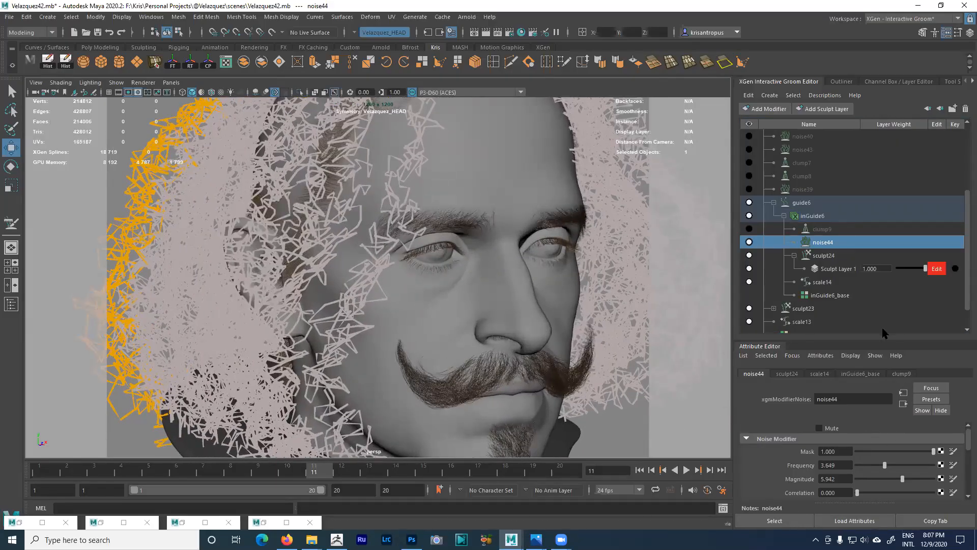
- Rebuild the inGuide6 splines with a CV count of 1000 and inspect the high-frequency guides around the head
{"action": "left_click", "coordinate": [828, 213]}
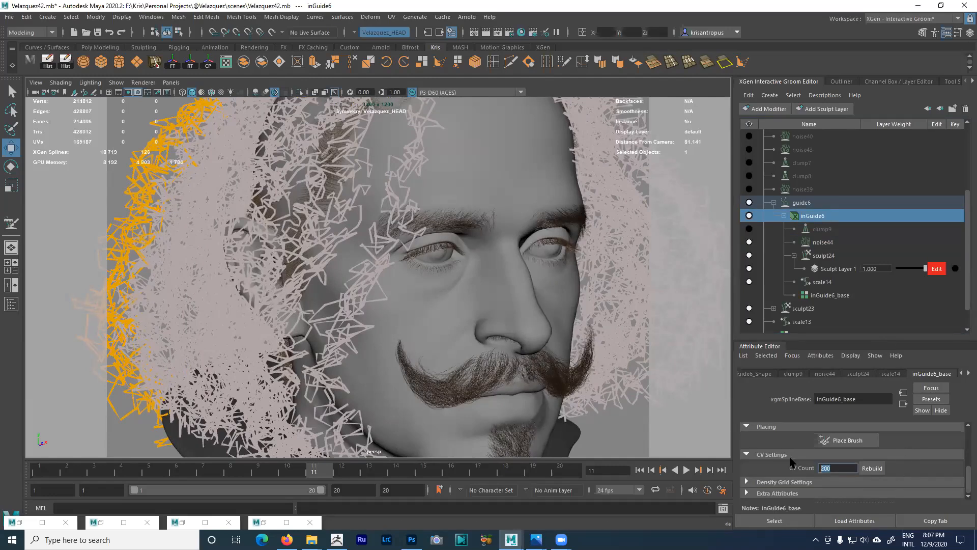
{"action": "type", "text": "1000"}
{"action": "left_click", "coordinate": [886, 464]}
{"action": "scroll", "coordinate": [524, 349], "scroll_direction": "up", "scroll_amount": 1}
{"action": "right_click_drag", "start_coordinate": [524, 349], "coordinate": [182, 194], "text": "alt"}
{"action": "left_click_drag", "start_coordinate": [182, 194], "coordinate": [451, 451], "text": "alt"}
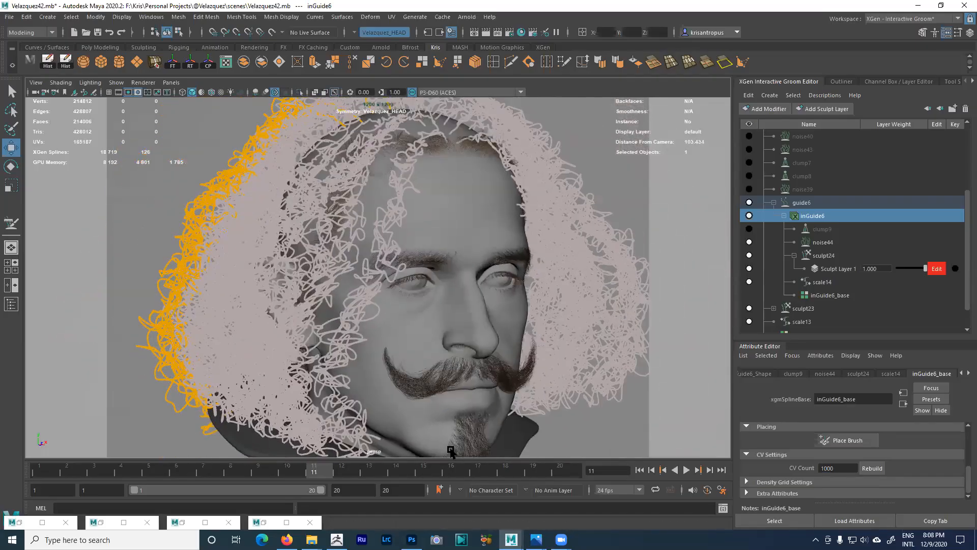
{"action": "right_click_drag", "start_coordinate": [466, 321], "coordinate": [412, 255], "text": "alt"}
{"action": "left_click_drag", "start_coordinate": [413, 255], "coordinate": [390, 255], "text": "alt"}
{"action": "middle_click_drag", "start_coordinate": [390, 255], "coordinate": [55, 266], "text": "alt"}
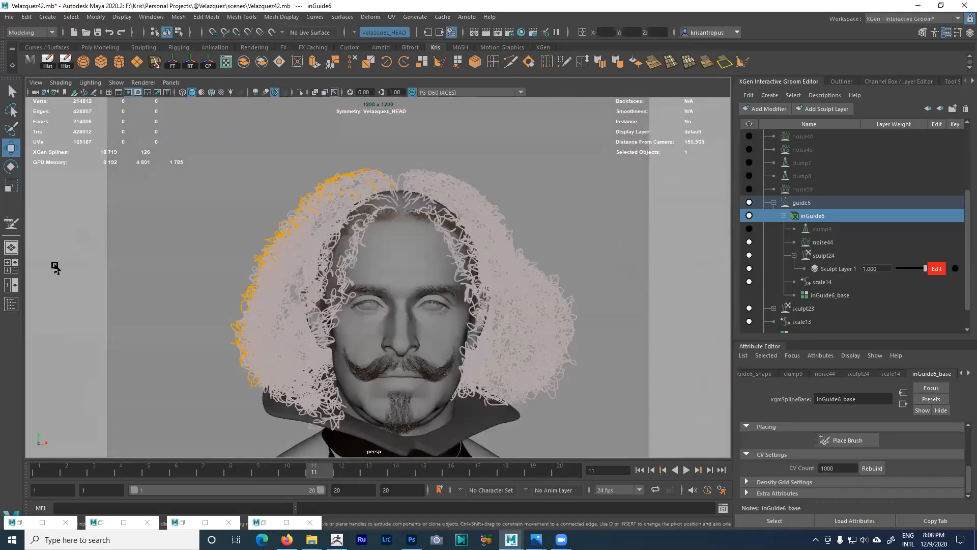
{"action": "right_click_drag", "start_coordinate": [398, 286], "coordinate": [678, 466], "text": "alt"}
{"action": "left_click_drag", "start_coordinate": [429, 295], "coordinate": [674, 389], "text": "alt"}
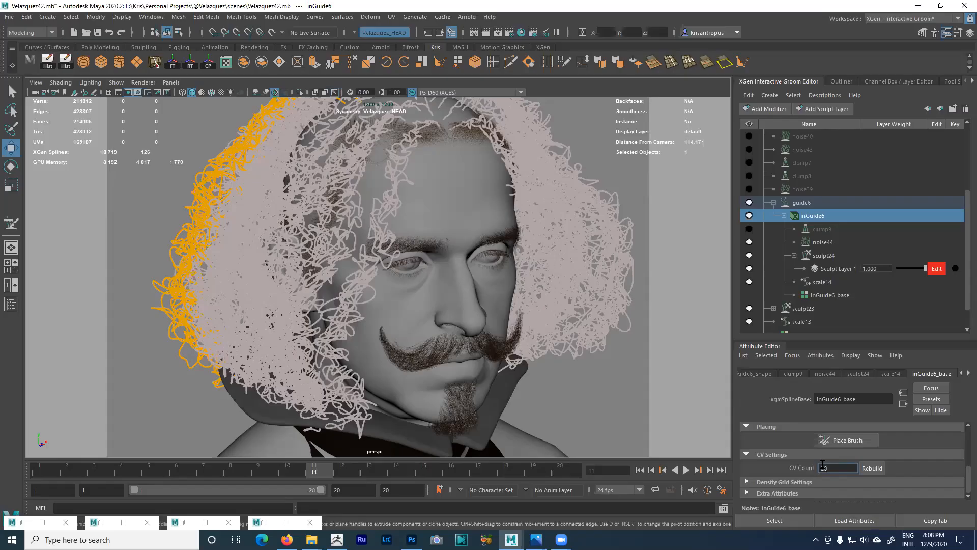
- Rebuild inGuide6 with a CV count of 200 and lower noise44's frequency to 0 to inspect the smooth guides
{"action": "left_click", "coordinate": [874, 468]}
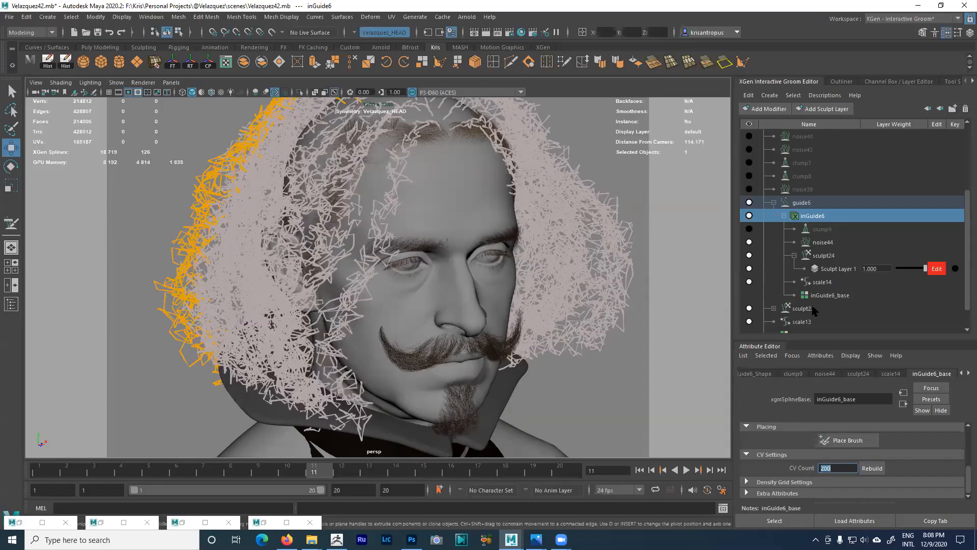
{"action": "left_click", "coordinate": [821, 243]}
{"action": "left_click_drag", "start_coordinate": [880, 466], "coordinate": [846, 465]}
{"action": "middle_click_drag", "start_coordinate": [356, 214], "coordinate": [456, 302], "text": "alt"}
{"action": "right_click_drag", "start_coordinate": [456, 301], "coordinate": [408, 212], "text": "alt"}
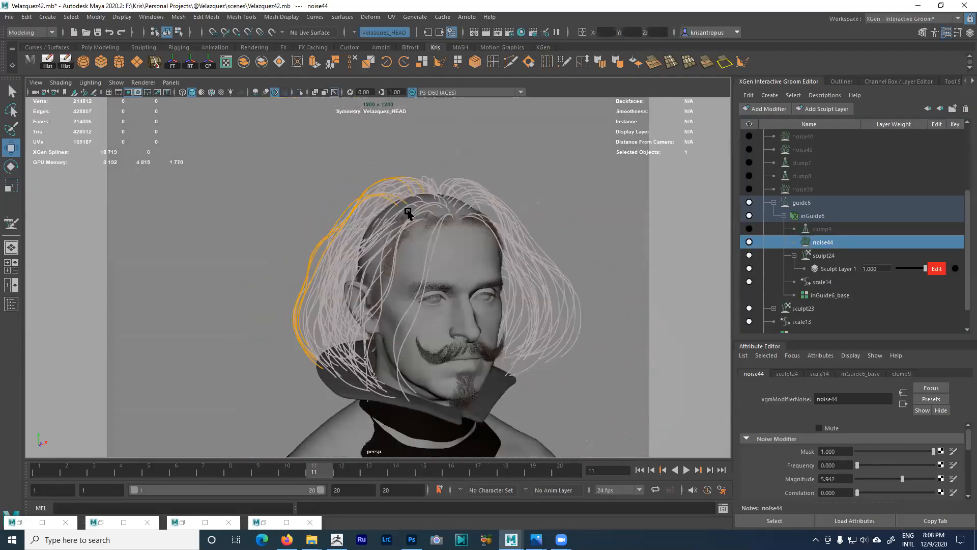
{"action": "left_click_drag", "start_coordinate": [408, 212], "coordinate": [465, 231], "text": "alt"}
{"action": "middle_click_drag", "start_coordinate": [465, 231], "coordinate": [604, 278], "text": "alt"}
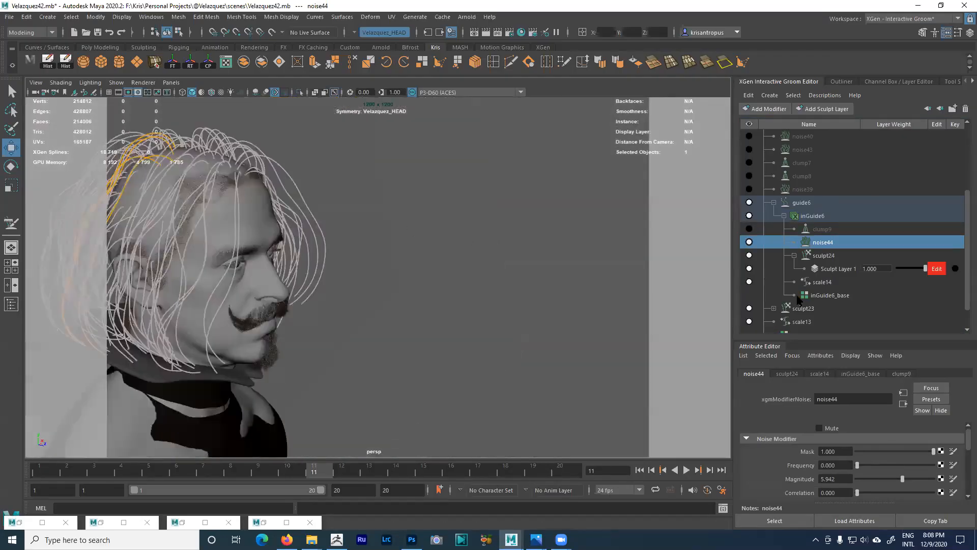
{"action": "middle_click_drag", "start_coordinate": [181, 297], "coordinate": [441, 297], "text": "alt"}
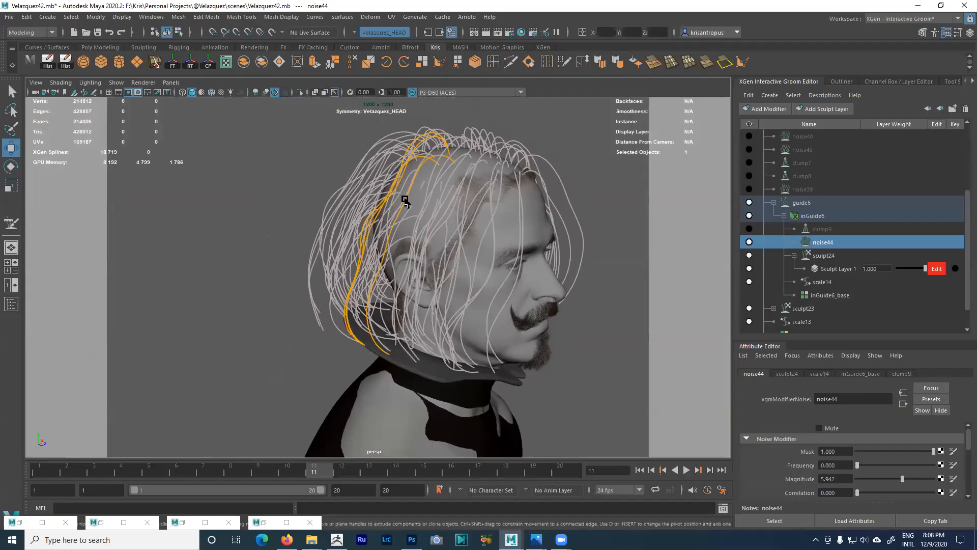
- Examine the smooth inGuide6 guide splines around the head from the side, front and three-quarter angles
{"action": "left_click_drag", "start_coordinate": [509, 273], "coordinate": [399, 273], "text": "alt"}
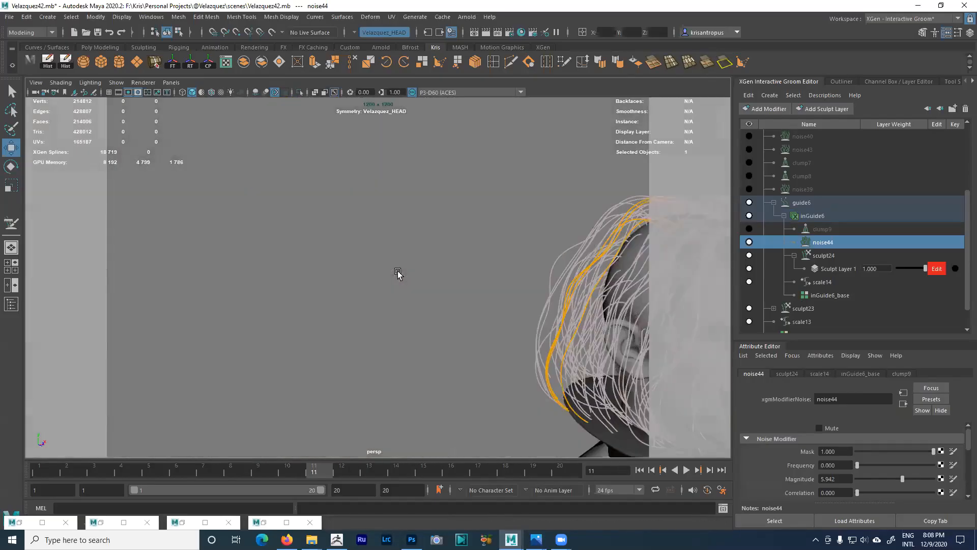
{"action": "middle_click_drag", "start_coordinate": [399, 273], "coordinate": [255, 217], "text": "alt"}
{"action": "left_click_drag", "start_coordinate": [474, 268], "coordinate": [432, 264], "text": "alt"}
{"action": "middle_click_drag", "start_coordinate": [547, 283], "coordinate": [356, 245], "text": "alt"}
{"action": "left_click_drag", "start_coordinate": [356, 245], "coordinate": [321, 239], "text": "alt"}
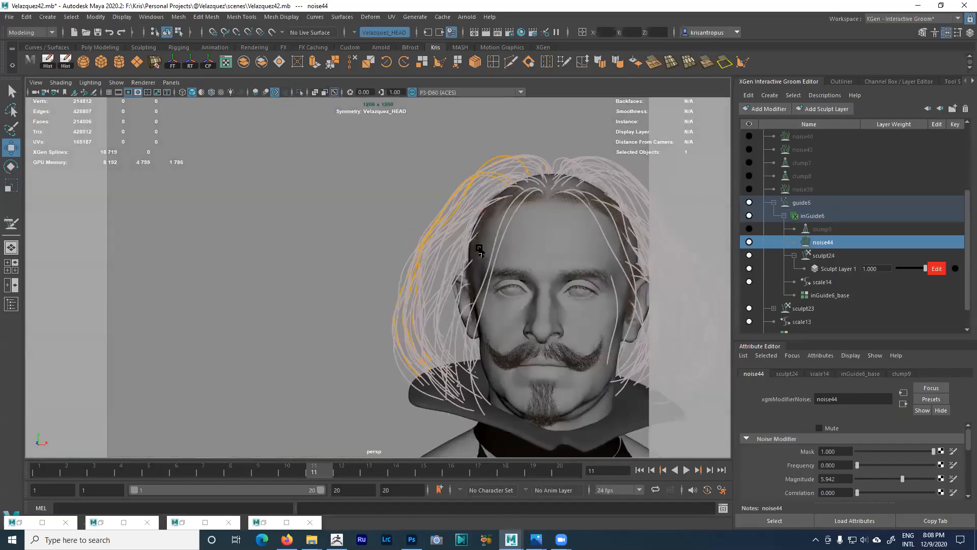
{"action": "middle_click_drag", "start_coordinate": [475, 253], "coordinate": [359, 255], "text": "alt"}
{"action": "mouse_move", "coordinate": [359, 254]}
{"action": "left_mouse_down", "text": "alt"}
{"action": "mouse_move", "coordinate": [319, 245]}
{"action": "mouse_move", "coordinate": [356, 243]}
{"action": "left_mouse_up", "text": "alt"}
{"action": "middle_click_drag", "start_coordinate": [359, 239], "coordinate": [498, 238], "text": "alt"}
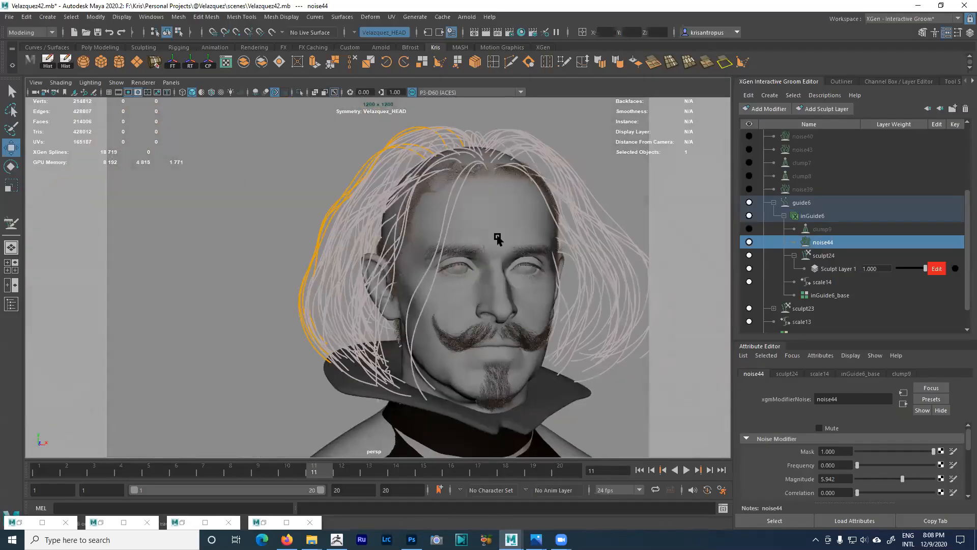
{"action": "left_click_drag", "start_coordinate": [497, 238], "coordinate": [429, 171], "text": "alt"}
{"action": "left_click_drag", "start_coordinate": [559, 322], "coordinate": [565, 320], "text": "alt"}
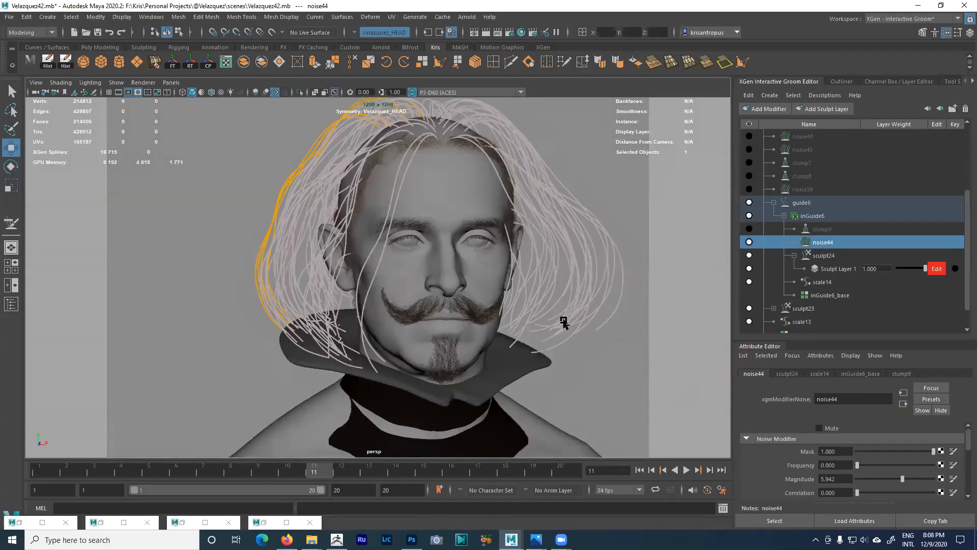
{"action": "right_click_drag", "start_coordinate": [565, 321], "coordinate": [496, 287], "text": "alt"}
- Unfreeze all of the inGuide6 guide splines with the Freeze brush
{"action": "left_click", "coordinate": [544, 48]}
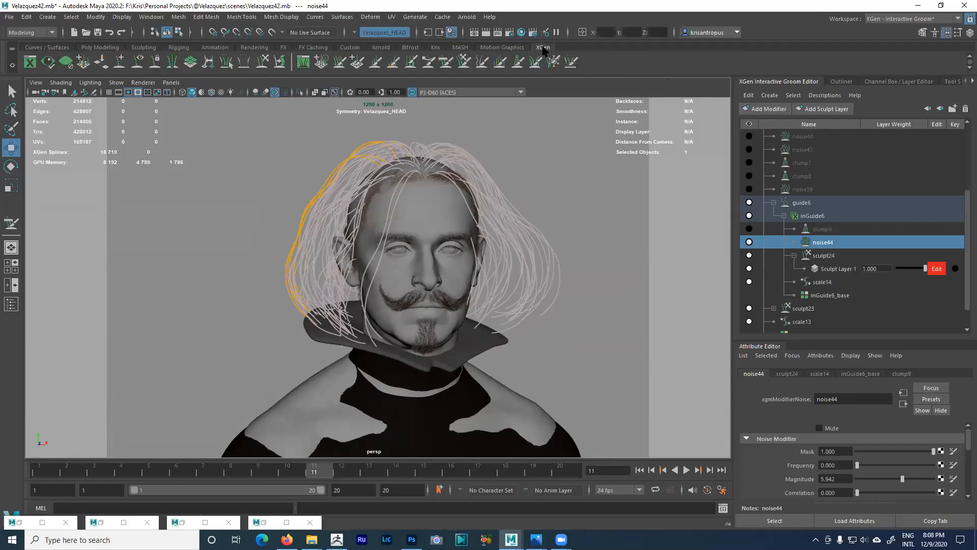
{"action": "left_click", "coordinate": [813, 216]}
{"action": "left_click", "coordinate": [554, 61]}
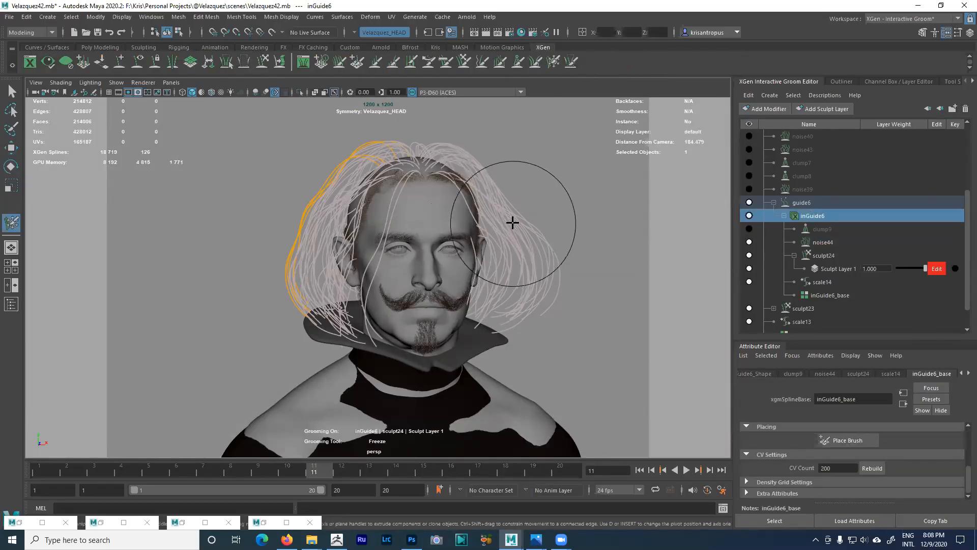
{"action": "left_click_drag", "start_coordinate": [548, 100], "coordinate": [503, 208]}
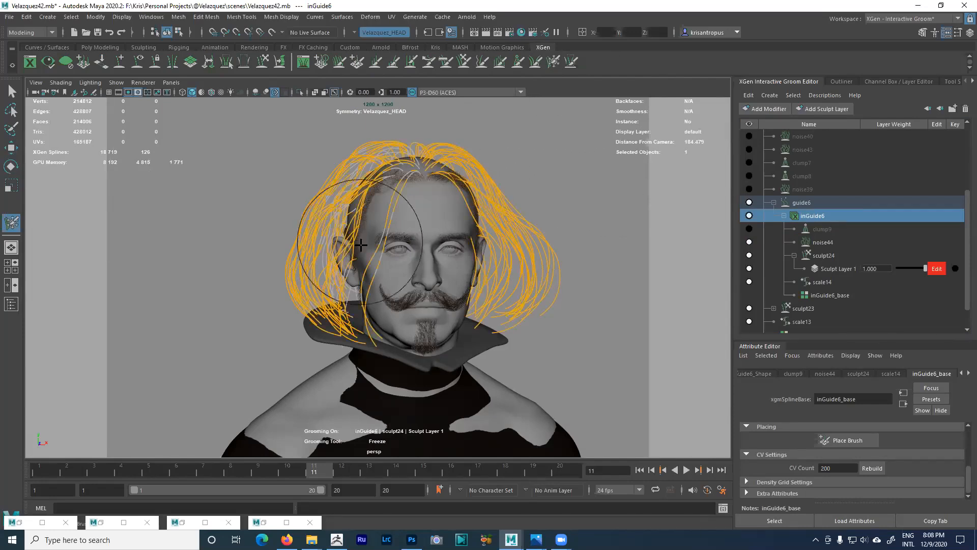
{"action": "left_click_drag", "start_coordinate": [325, 227], "coordinate": [544, 255], "text": "alt"}
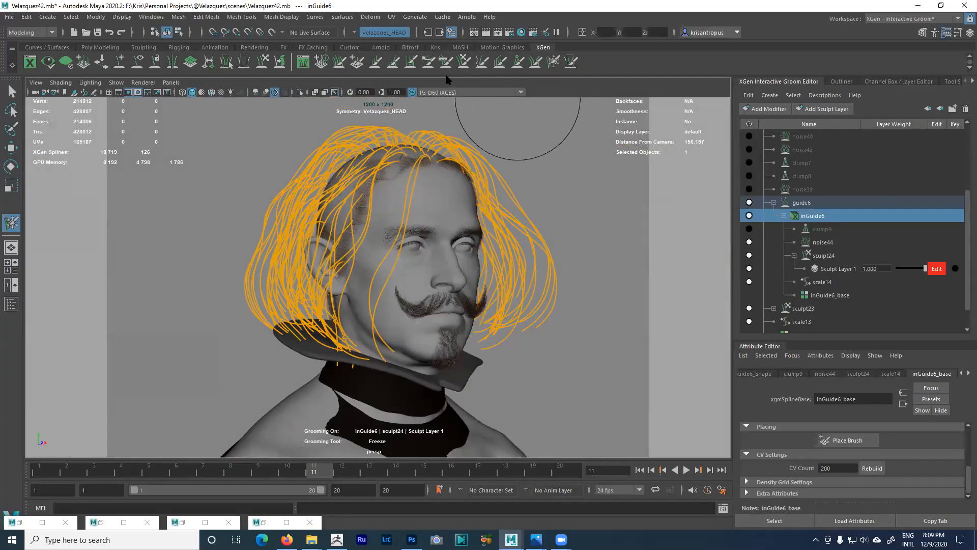
- Try combing the inGuide6 guides outward on both sides of the head with an enlarged Comb brush, undoing each stroke
{"action": "left_click_drag", "start_coordinate": [554, 235], "coordinate": [590, 235]}
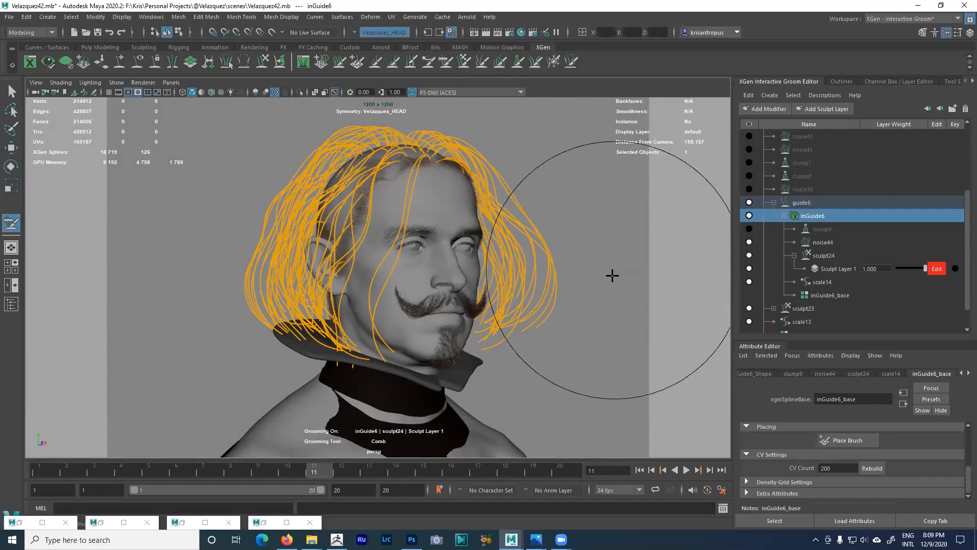
{"action": "mouse_move", "coordinate": [563, 321]}
{"action": "left_mouse_down"}
{"action": "mouse_move", "coordinate": [530, 325]}
{"action": "mouse_move", "coordinate": [547, 329]}
{"action": "mouse_move", "coordinate": [574, 300]}
{"action": "mouse_move", "coordinate": [547, 285]}
{"action": "left_mouse_up"}
{"action": "key", "text": "ctrl+z"}
{"action": "left_click_drag", "start_coordinate": [446, 277], "coordinate": [351, 281], "text": "alt"}
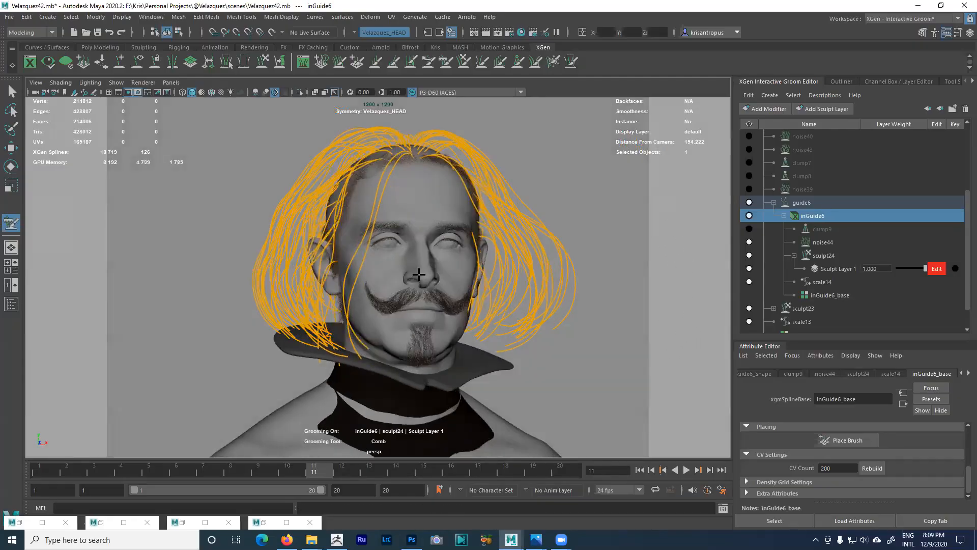
{"action": "left_click_drag", "start_coordinate": [266, 279], "coordinate": [229, 261]}
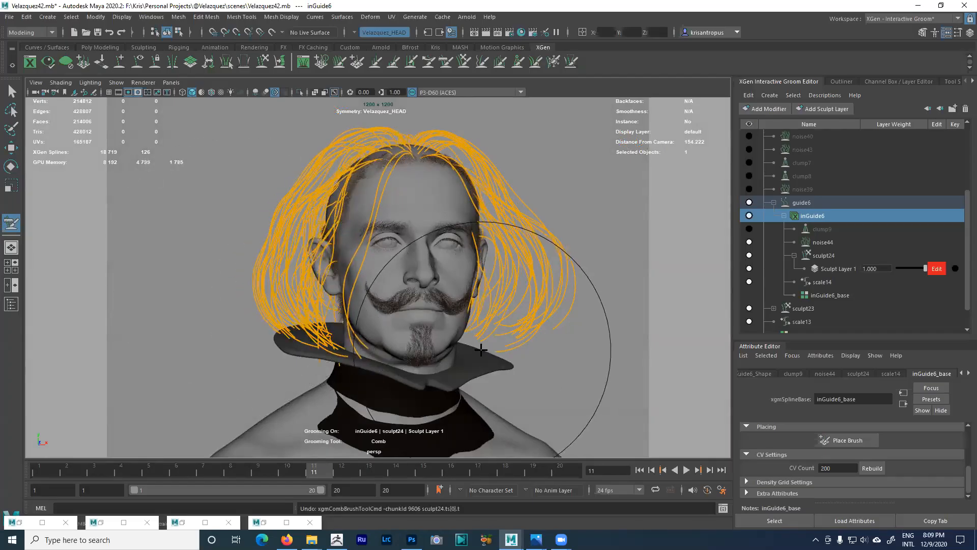
- Examine the shape of the inGuide6 guides up close at the hairline parting and around the face
{"action": "mouse_move", "coordinate": [482, 345]}
{"action": "left_mouse_down", "text": "alt"}
{"action": "mouse_move", "coordinate": [499, 310]}
{"action": "mouse_move", "coordinate": [424, 264]}
{"action": "mouse_move", "coordinate": [404, 212]}
{"action": "left_mouse_up", "text": "alt"}
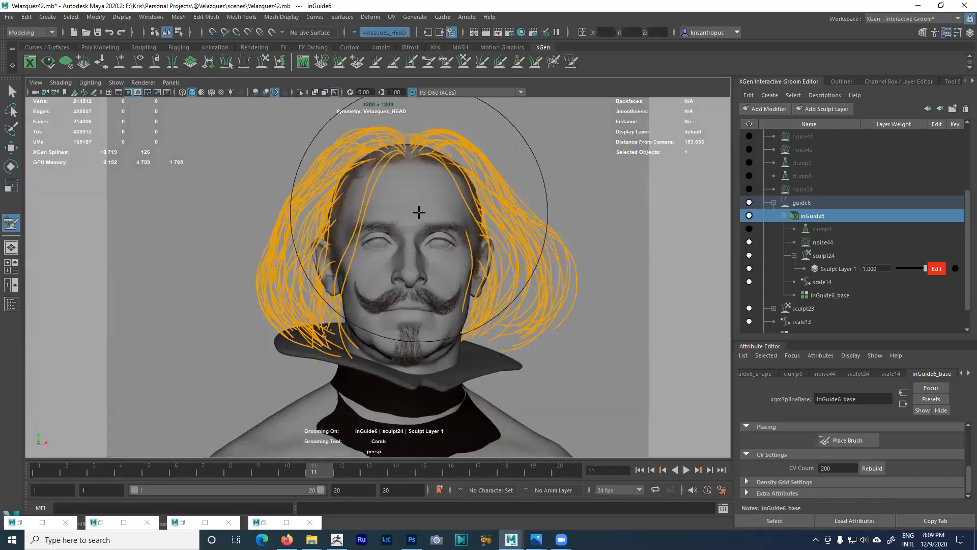
{"action": "scroll", "coordinate": [407, 219], "scroll_direction": "up", "scroll_amount": 2}
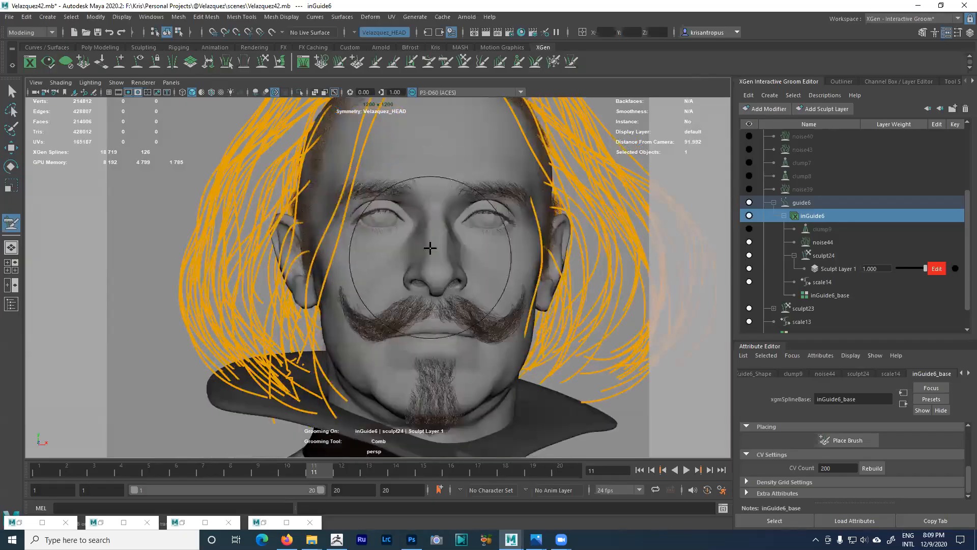
{"action": "scroll", "coordinate": [397, 270], "scroll_direction": "up", "scroll_amount": 3}
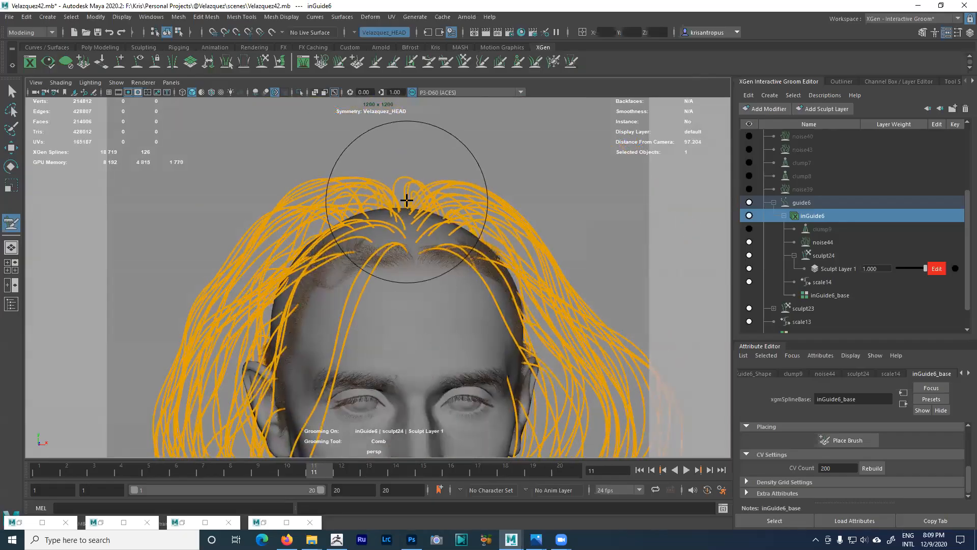
{"action": "left_click_drag", "start_coordinate": [402, 196], "coordinate": [523, 241], "text": "alt"}
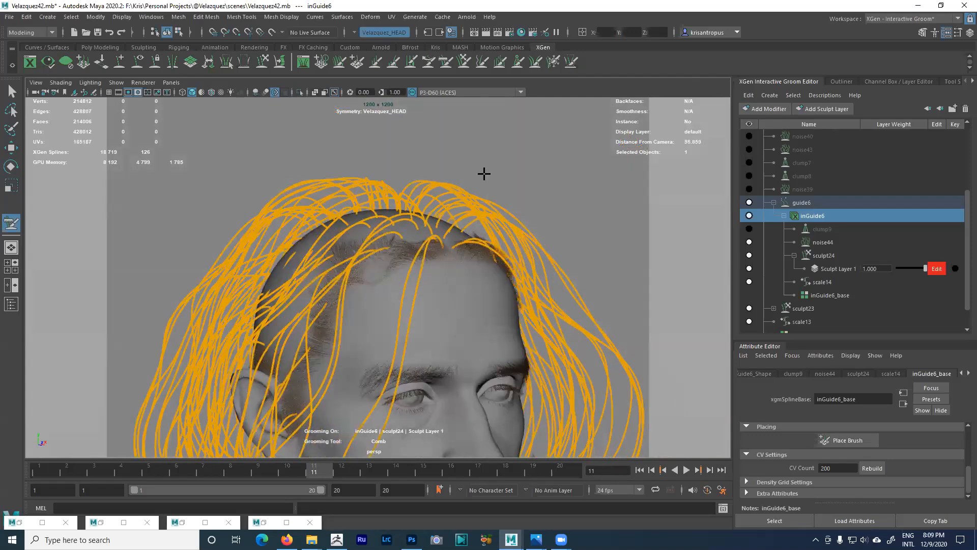
{"action": "key", "text": "f"}
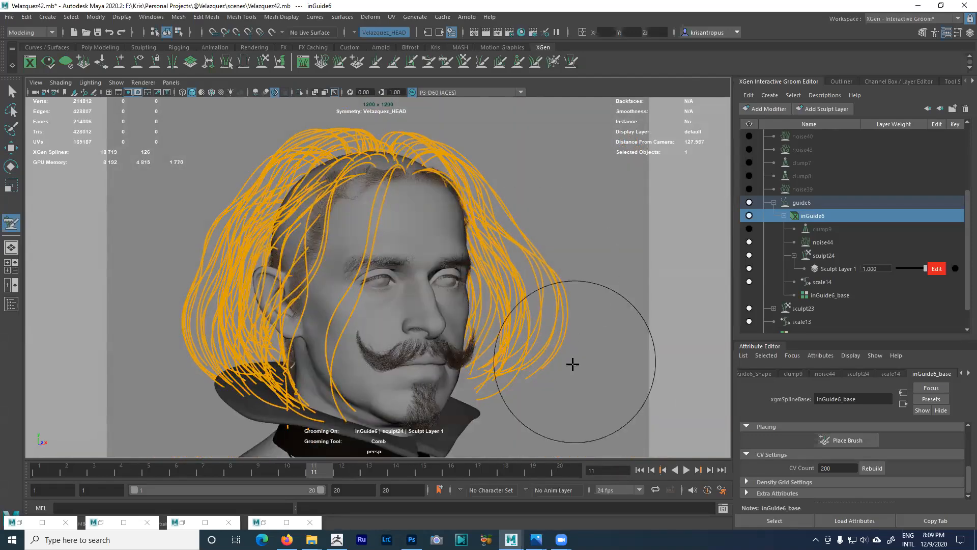
{"action": "mouse_move", "coordinate": [475, 431]}
{"action": "left_mouse_down", "text": "alt"}
{"action": "mouse_move", "coordinate": [524, 343]}
{"action": "mouse_move", "coordinate": [377, 354]}
{"action": "mouse_move", "coordinate": [393, 358]}
{"action": "left_mouse_up", "text": "alt"}
{"action": "left_click_drag", "start_coordinate": [461, 338], "coordinate": [578, 324], "text": "alt"}
{"action": "left_click_drag", "start_coordinate": [530, 179], "coordinate": [667, 232], "text": "alt"}
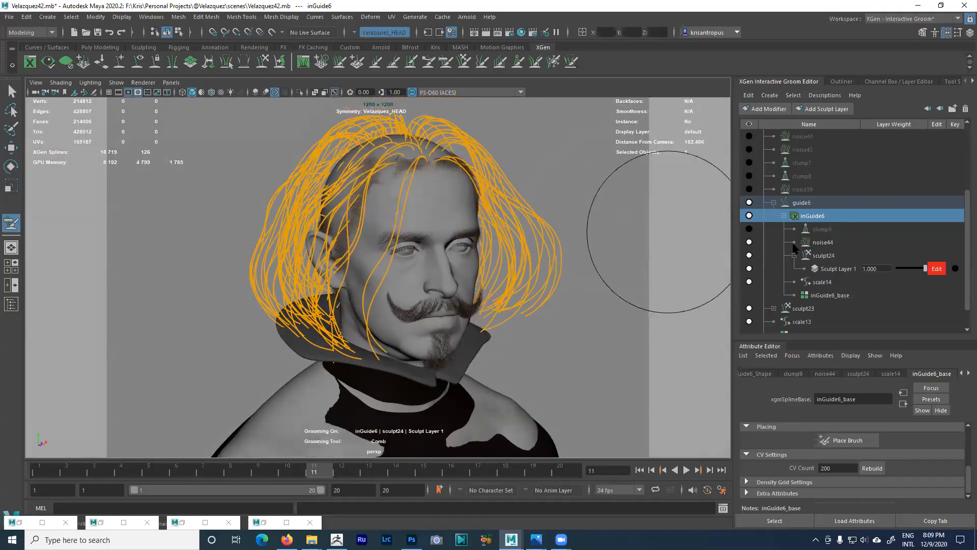
- Turn off the inGuide6 description and turn on MainHair to show the full hair on the head
{"action": "left_click", "coordinate": [749, 216]}
{"action": "scroll", "coordinate": [794, 214], "scroll_direction": "up", "scroll_amount": 2}
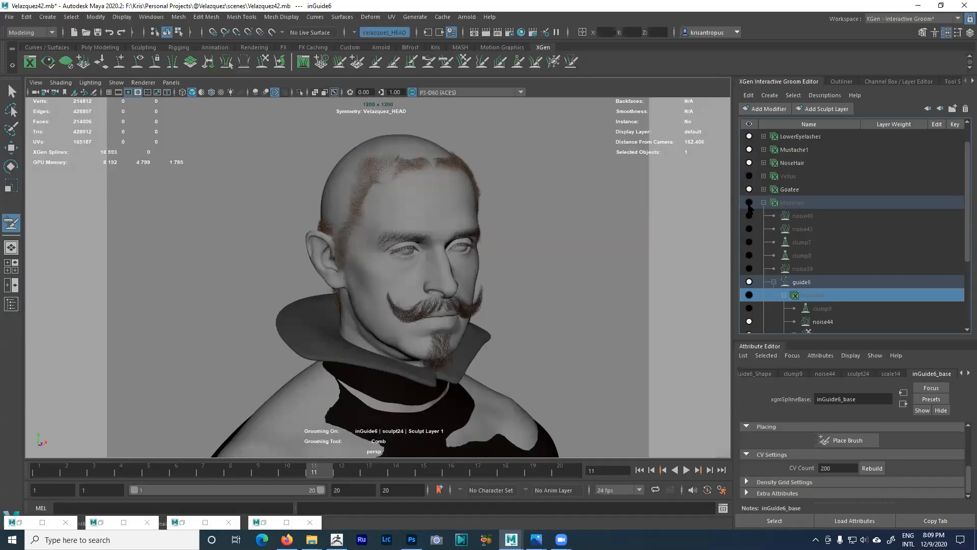
{"action": "left_click", "coordinate": [748, 203]}
{"action": "mouse_move", "coordinate": [500, 287]}
{"action": "left_mouse_down", "text": "alt"}
{"action": "mouse_move", "coordinate": [592, 278]}
{"action": "mouse_move", "coordinate": [346, 279]}
{"action": "mouse_move", "coordinate": [419, 290]}
{"action": "mouse_move", "coordinate": [530, 272]}
{"action": "mouse_move", "coordinate": [495, 281]}
{"action": "left_mouse_up", "text": "alt"}
{"action": "mouse_move", "coordinate": [496, 280]}
{"action": "right_mouse_down", "text": "alt"}
{"action": "mouse_move", "coordinate": [512, 306]}
{"action": "mouse_move", "coordinate": [525, 291]}
{"action": "right_mouse_up", "text": "alt"}
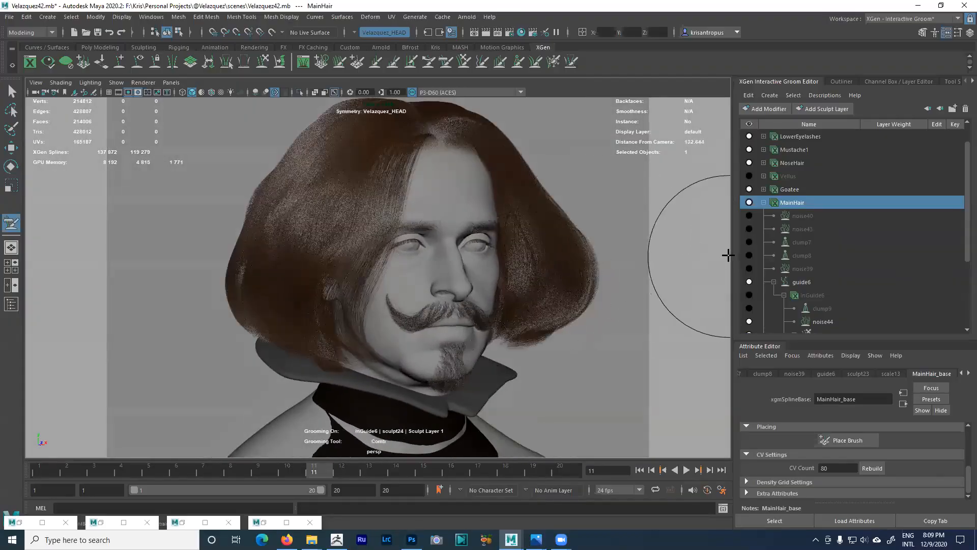
- Enable the noise39 modifier on MainHair and toggle it off and on to compare the strands near the eye
{"action": "left_click", "coordinate": [749, 269]}
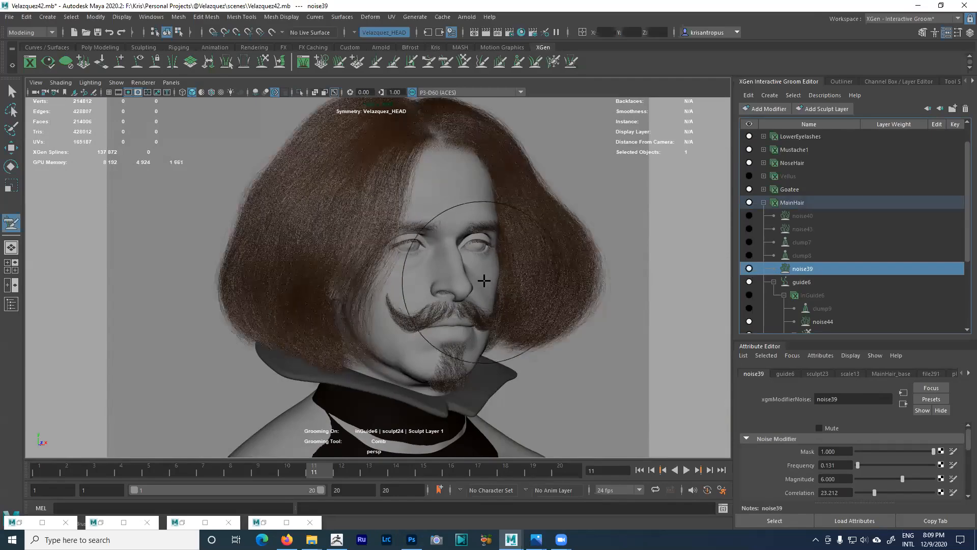
{"action": "left_click_drag", "start_coordinate": [484, 281], "coordinate": [493, 283], "text": "alt"}
{"action": "middle_click_drag", "start_coordinate": [497, 304], "coordinate": [489, 312], "text": "alt"}
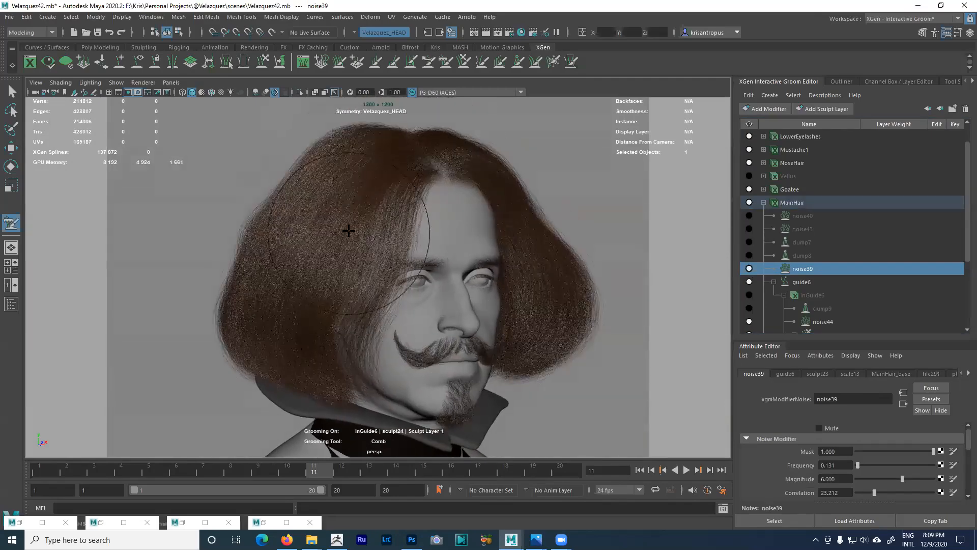
{"action": "mouse_move", "coordinate": [402, 289]}
{"action": "right_mouse_down", "text": "alt"}
{"action": "mouse_move", "coordinate": [599, 379]}
{"action": "mouse_move", "coordinate": [631, 367]}
{"action": "right_mouse_up", "text": "alt"}
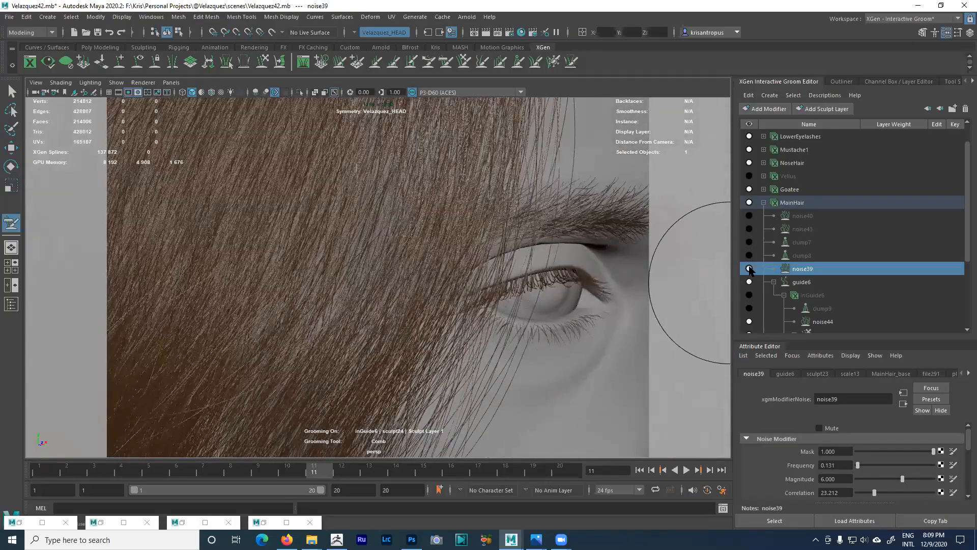
{"action": "left_click", "coordinate": [749, 269]}
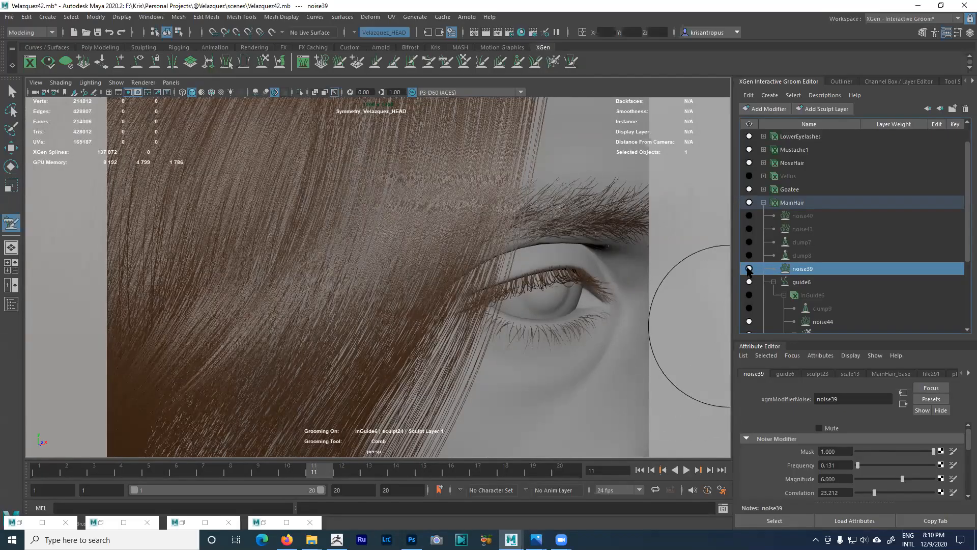
{"action": "mouse_move", "coordinate": [547, 301]}
{"action": "right_mouse_down", "text": "alt"}
{"action": "mouse_move", "coordinate": [456, 259]}
{"action": "mouse_move", "coordinate": [313, 228]}
{"action": "mouse_move", "coordinate": [229, 314]}
{"action": "right_mouse_up", "text": "alt"}
{"action": "middle_click_drag", "start_coordinate": [403, 261], "coordinate": [372, 252], "text": "alt"}
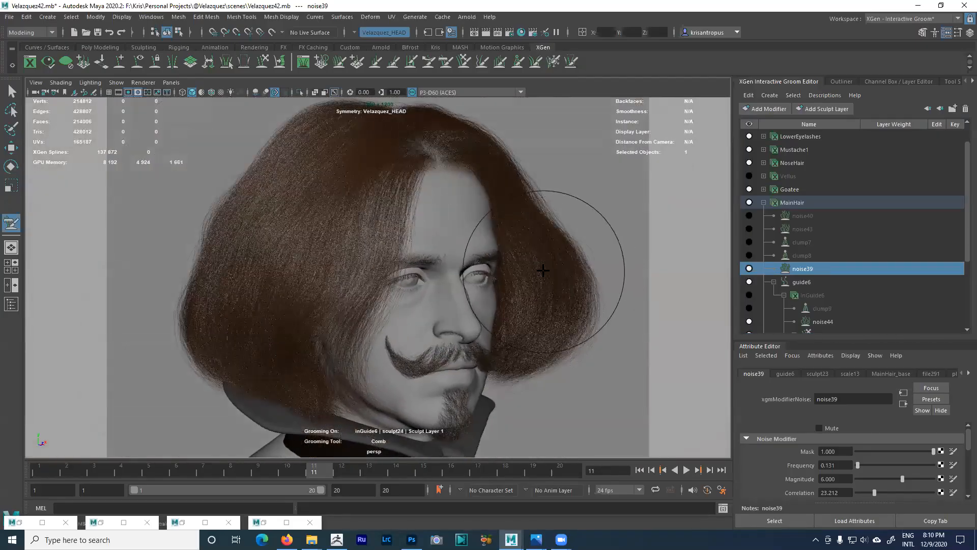
- Enable the noise43 and noise40 modifiers on MainHair and inspect the stray hairs around the head
{"action": "left_click", "coordinate": [750, 229]}
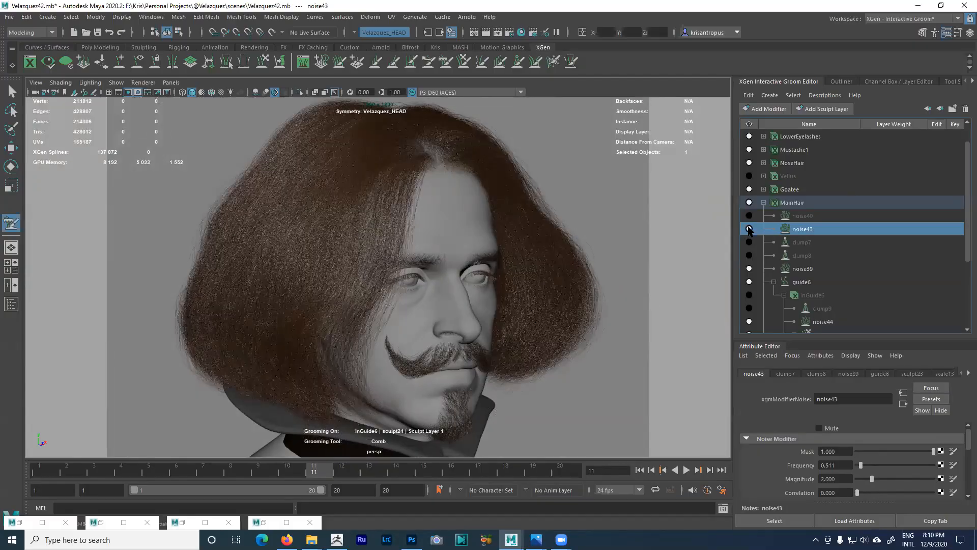
{"action": "left_click", "coordinate": [749, 217]}
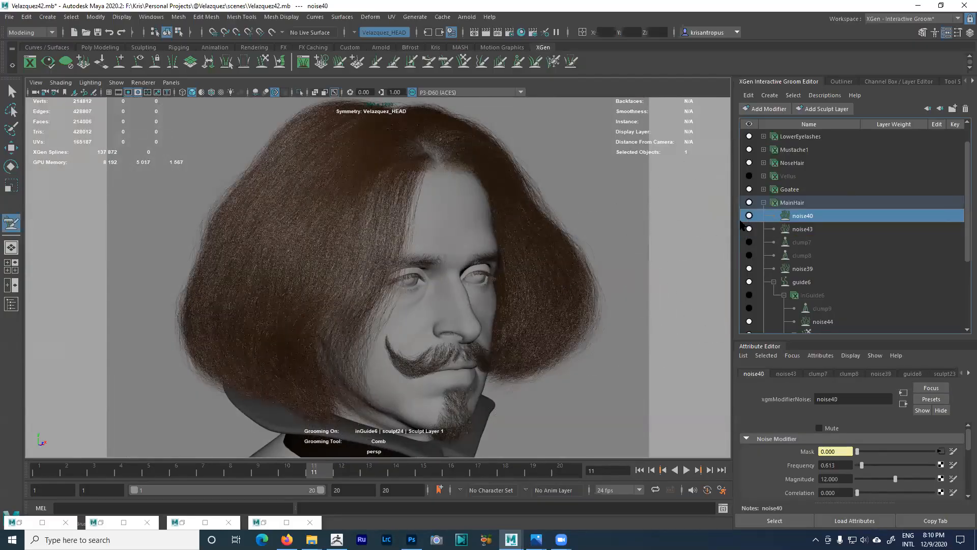
{"action": "left_click_drag", "start_coordinate": [499, 291], "coordinate": [572, 300], "text": "alt"}
{"action": "right_click_drag", "start_coordinate": [573, 305], "coordinate": [572, 334], "text": "alt"}
{"action": "left_click_drag", "start_coordinate": [572, 334], "coordinate": [384, 293], "text": "alt"}
{"action": "right_click_drag", "start_coordinate": [381, 292], "coordinate": [261, 252], "text": "alt"}
{"action": "middle_click_drag", "start_coordinate": [406, 259], "coordinate": [433, 194], "text": "alt"}
{"action": "right_click_drag", "start_coordinate": [434, 266], "coordinate": [424, 263], "text": "alt"}
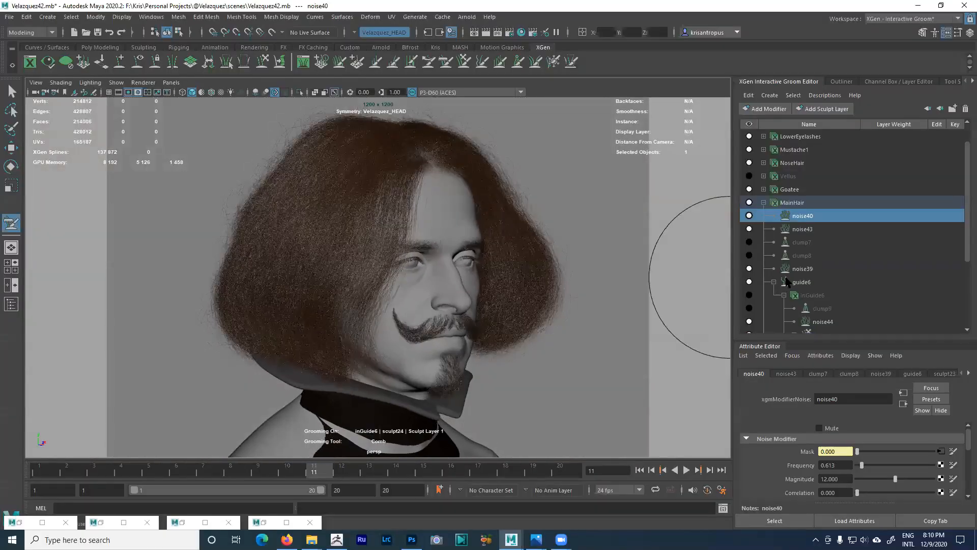
- Set noise44's frequency first to 0.2 and then to 0.25, checking the hair's waviness after each change
{"action": "scroll", "coordinate": [803, 289], "scroll_direction": "down", "scroll_amount": 1}
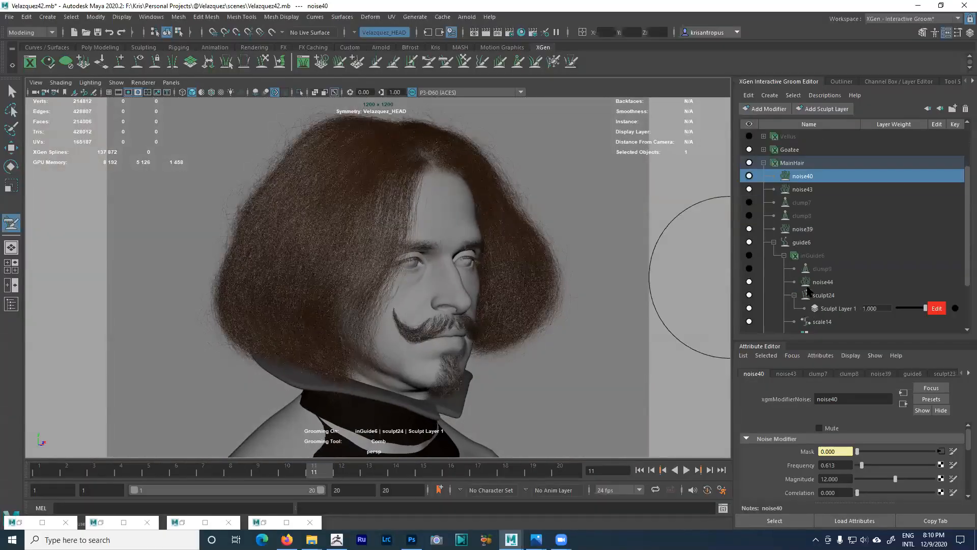
{"action": "left_click", "coordinate": [823, 283]}
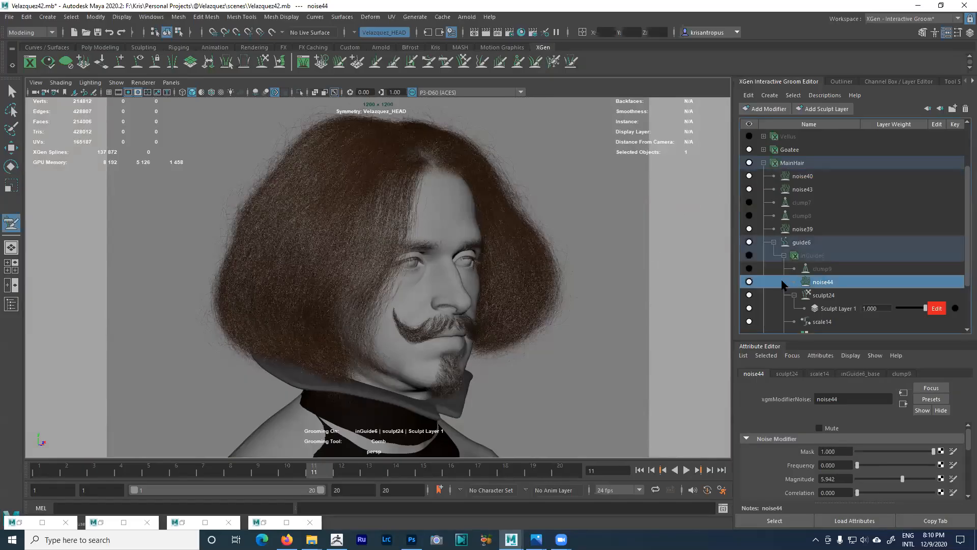
{"action": "left_click", "coordinate": [840, 465]}
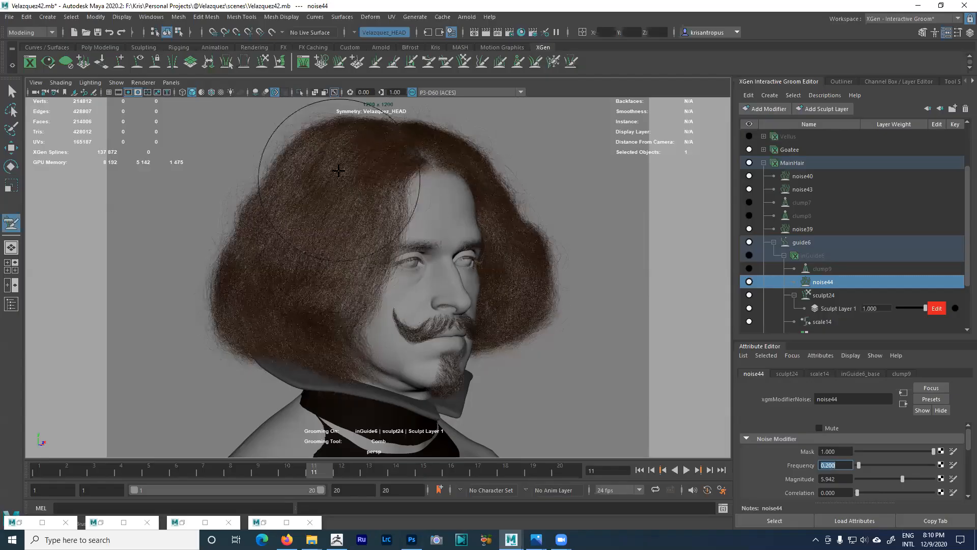
{"action": "mouse_move", "coordinate": [356, 266]}
{"action": "left_mouse_down", "text": "alt"}
{"action": "mouse_move", "coordinate": [255, 266]}
{"action": "mouse_move", "coordinate": [366, 262]}
{"action": "left_mouse_up", "text": "alt"}
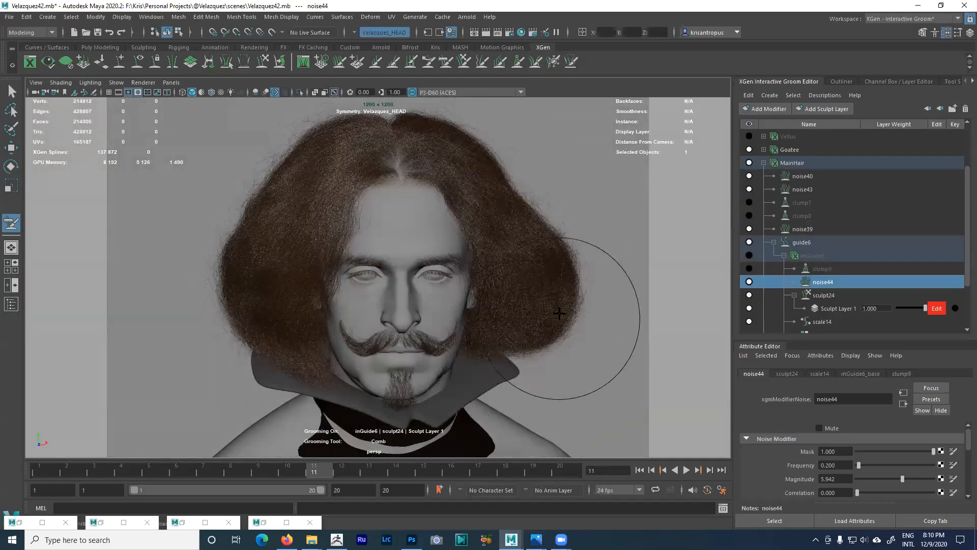
{"action": "left_click_drag", "start_coordinate": [466, 178], "coordinate": [530, 181], "text": "alt"}
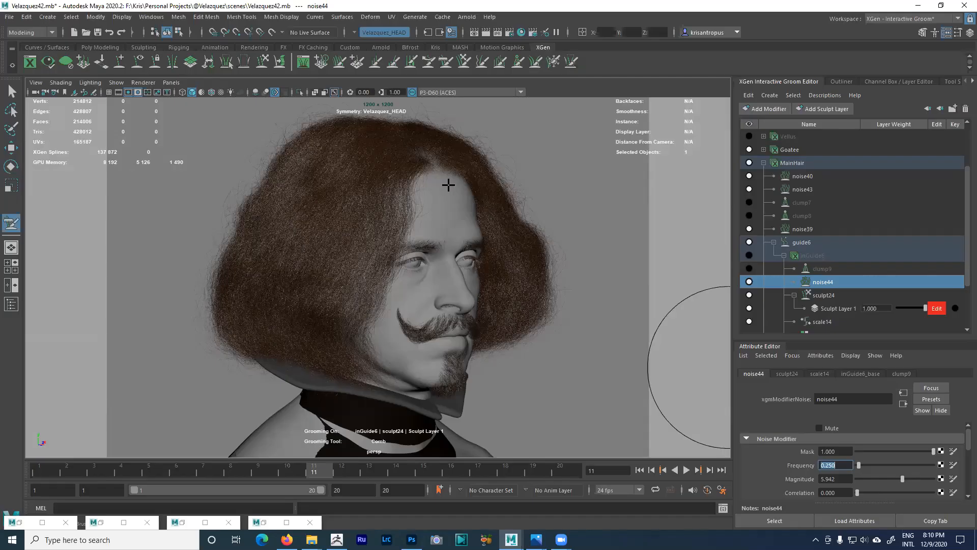
{"action": "left_click_drag", "start_coordinate": [448, 208], "coordinate": [432, 201], "text": "alt"}
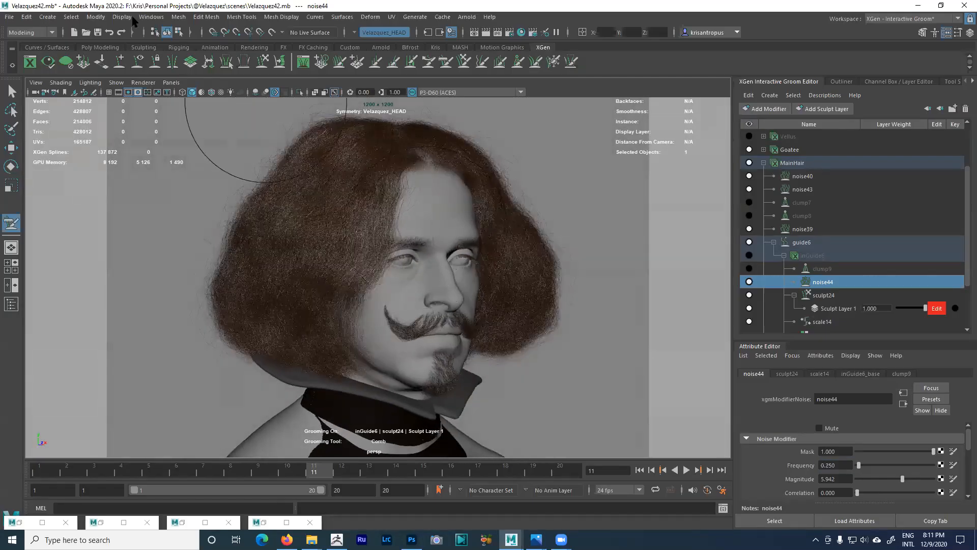
- Try to save the scene as a new version named Velazquez43.mb in the project's scenes folder
{"action": "left_click", "coordinate": [9, 17]}
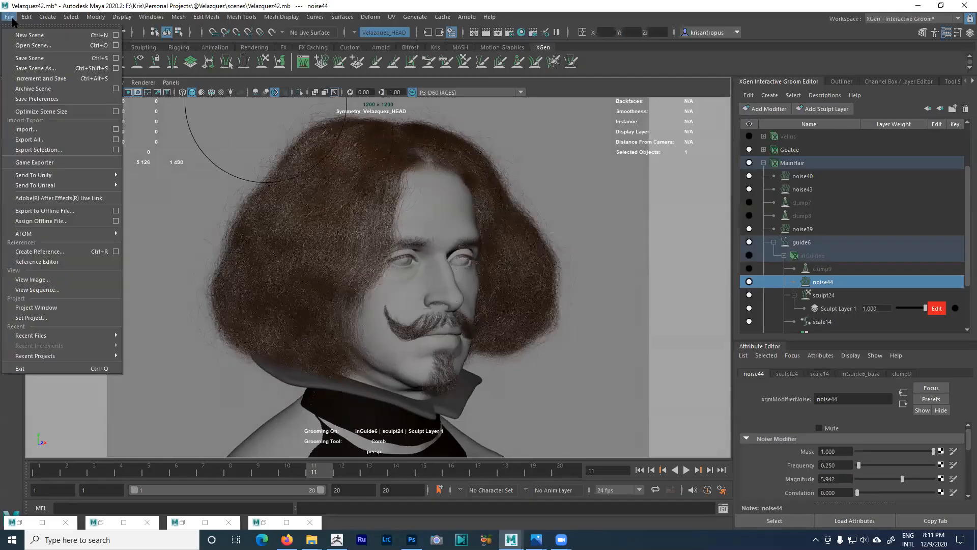
{"action": "left_click", "coordinate": [35, 68]}
{"action": "left_click", "coordinate": [132, 381]}
{"action": "double_click", "coordinate": [132, 381]}
{"action": "left_click_drag", "start_coordinate": [135, 381], "coordinate": [130, 380]}
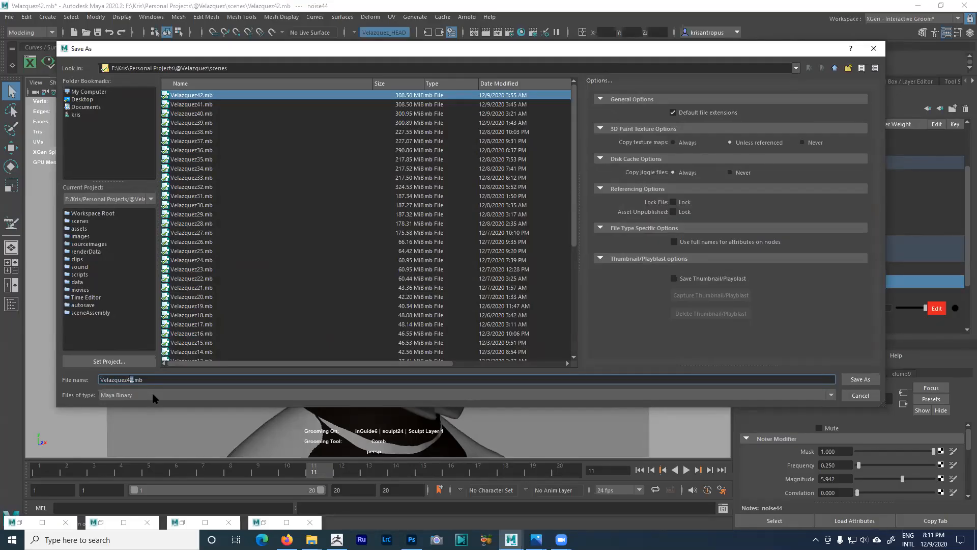
{"action": "type", "text": "3"}
{"action": "key", "text": "Return"}
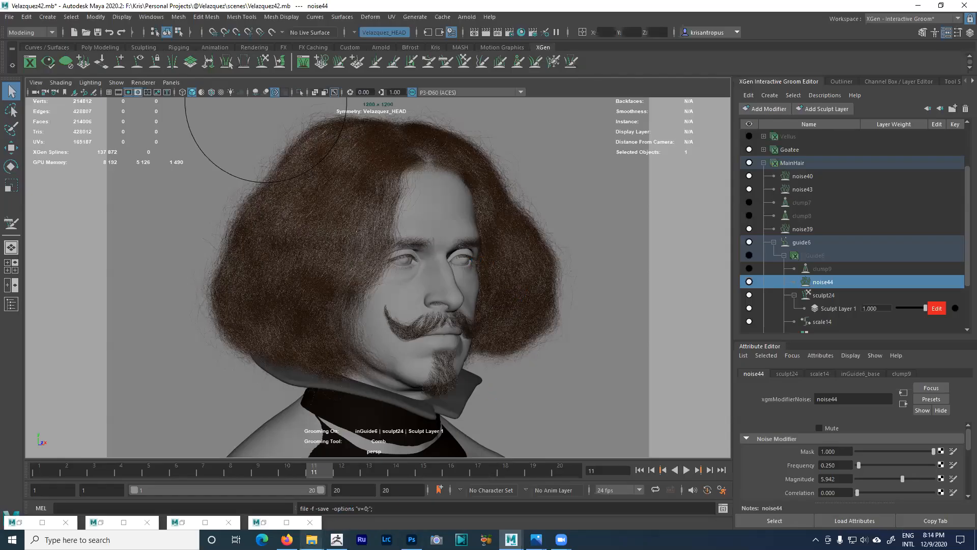
{"action": "mouse_move", "coordinate": [312, 541]}
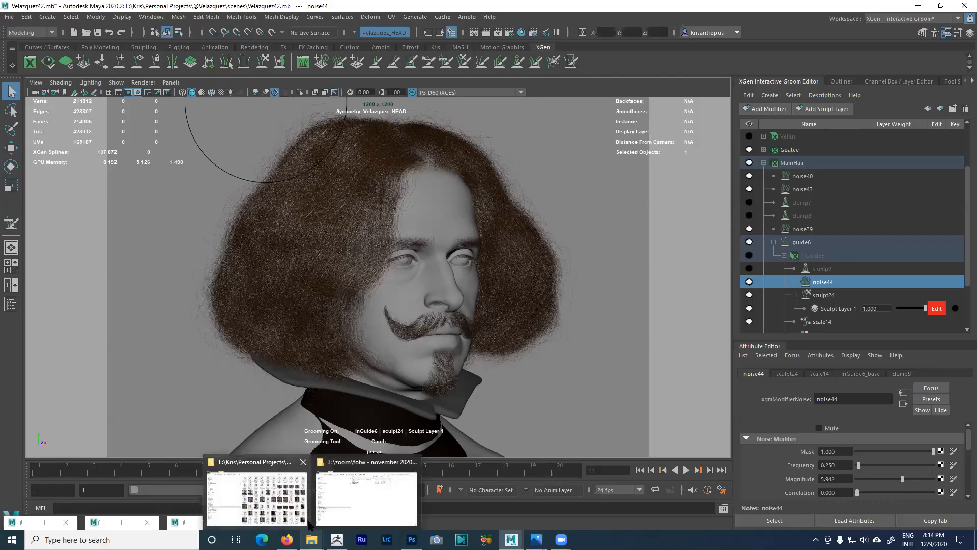
{"action": "left_click", "coordinate": [344, 503]}
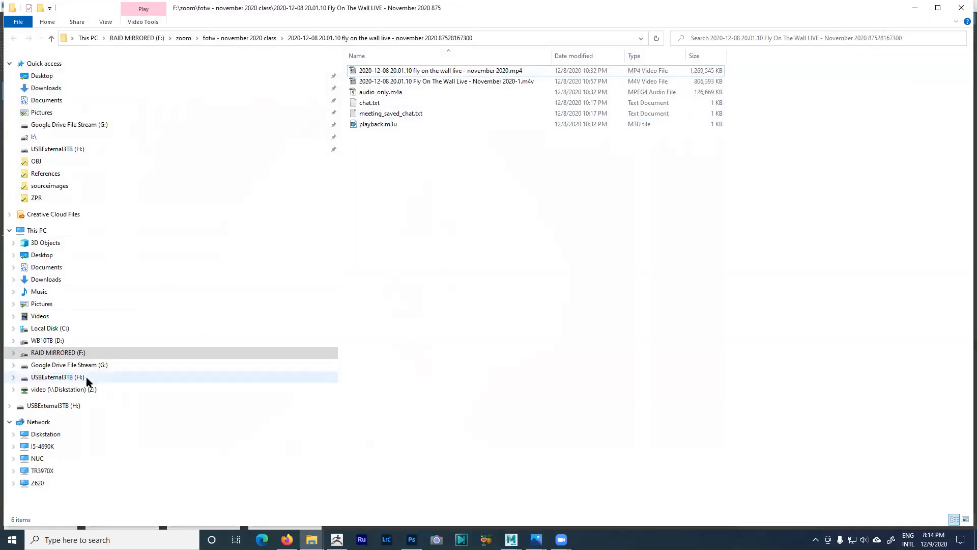
{"action": "left_click", "coordinate": [72, 352]}
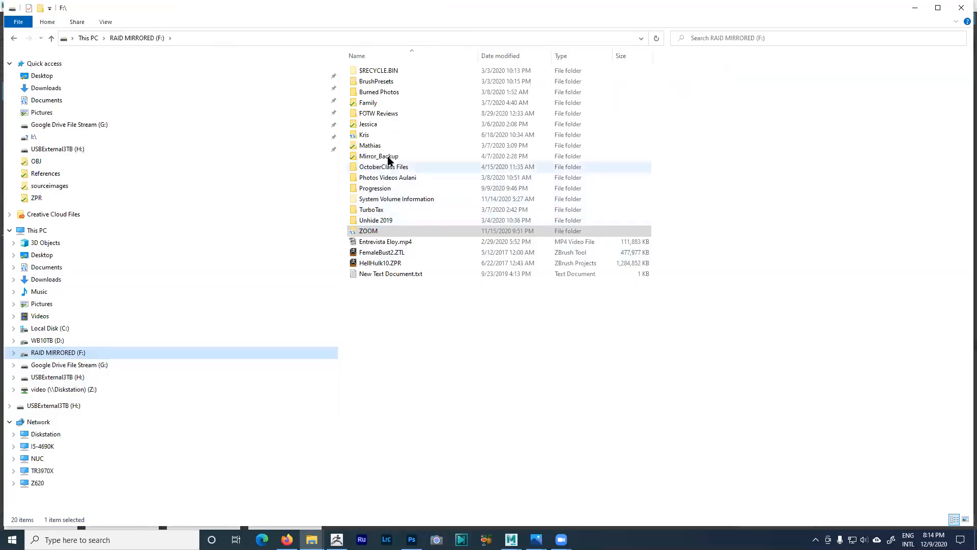
{"action": "double_click", "coordinate": [375, 134]}
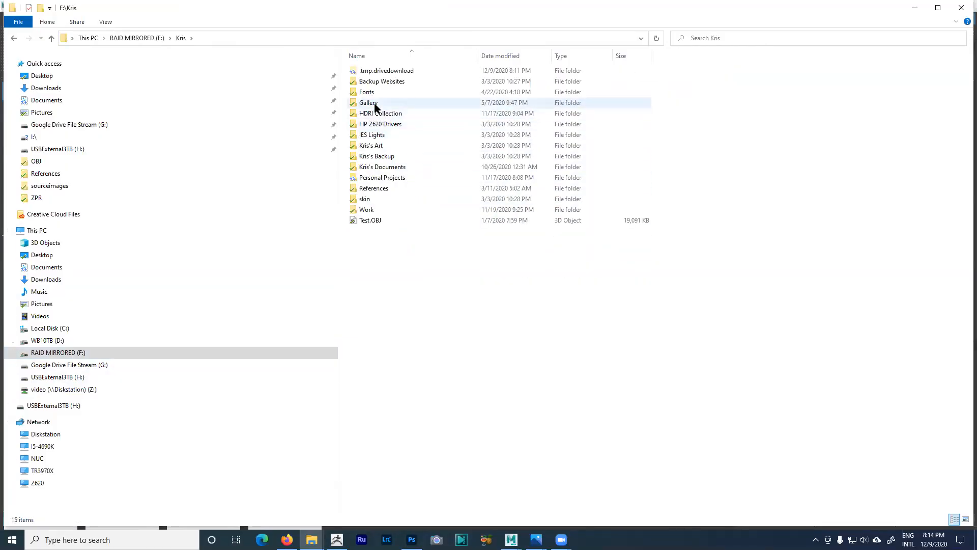
{"action": "double_click", "coordinate": [385, 177]}
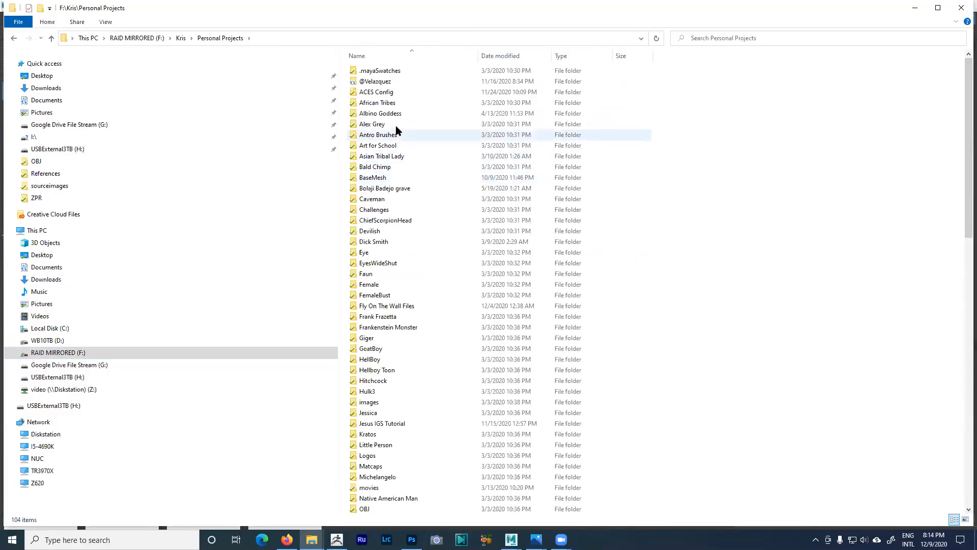
{"action": "double_click", "coordinate": [382, 89]}
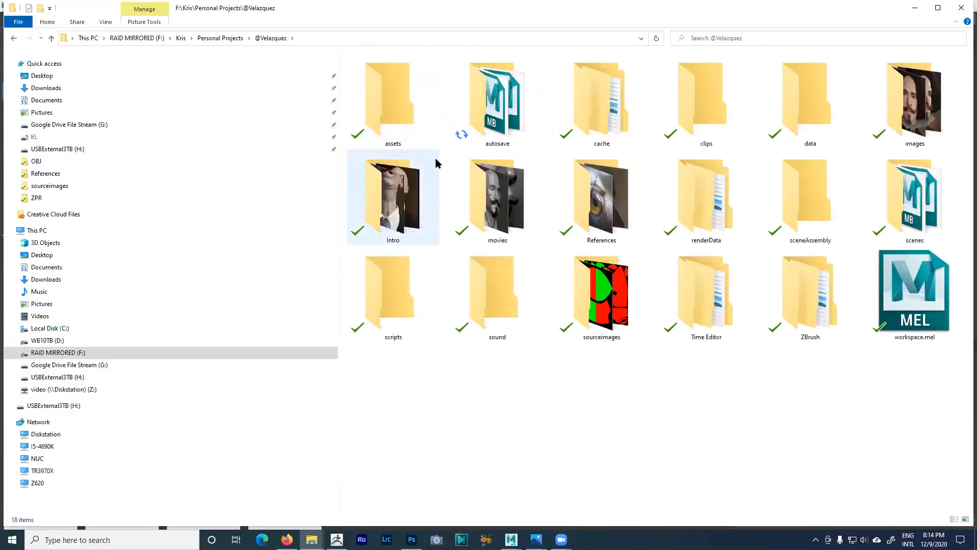
{"action": "double_click", "coordinate": [504, 129]}
{"action": "left_click", "coordinate": [506, 56]}
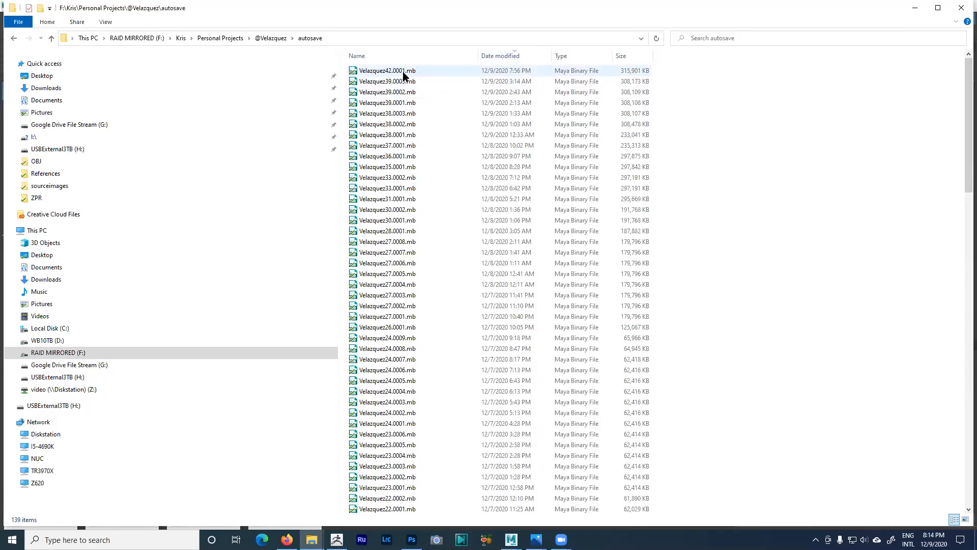
{"action": "left_click", "coordinate": [914, 8]}
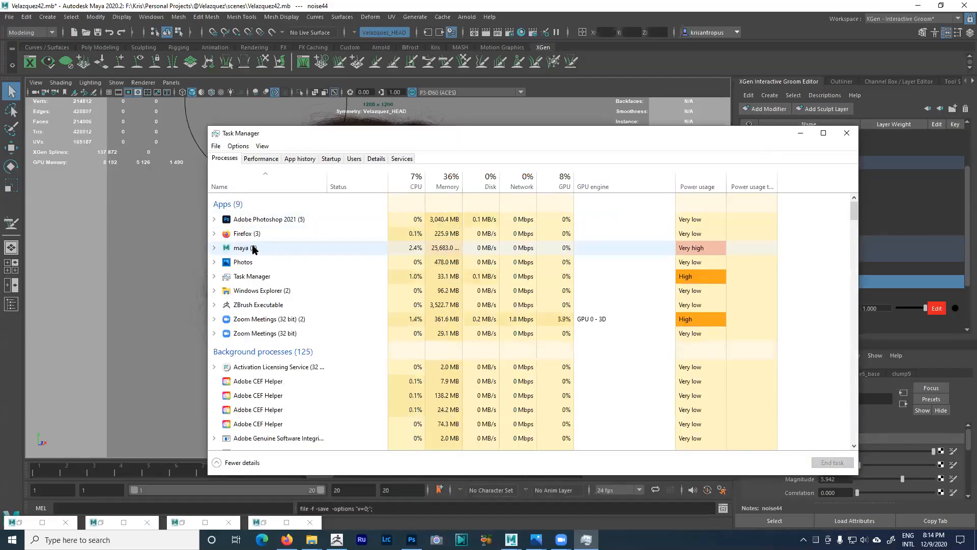
- End the Maya task in Task Manager and minimize Task Manager and the two open reference photos
{"action": "left_click", "coordinate": [252, 247]}
{"action": "right_click", "coordinate": [252, 249]}
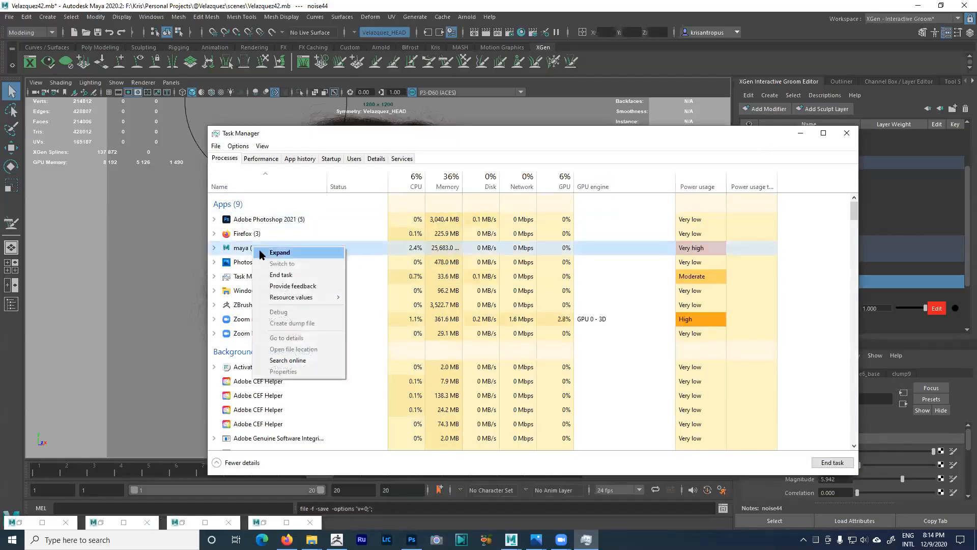
{"action": "left_click", "coordinate": [282, 275]}
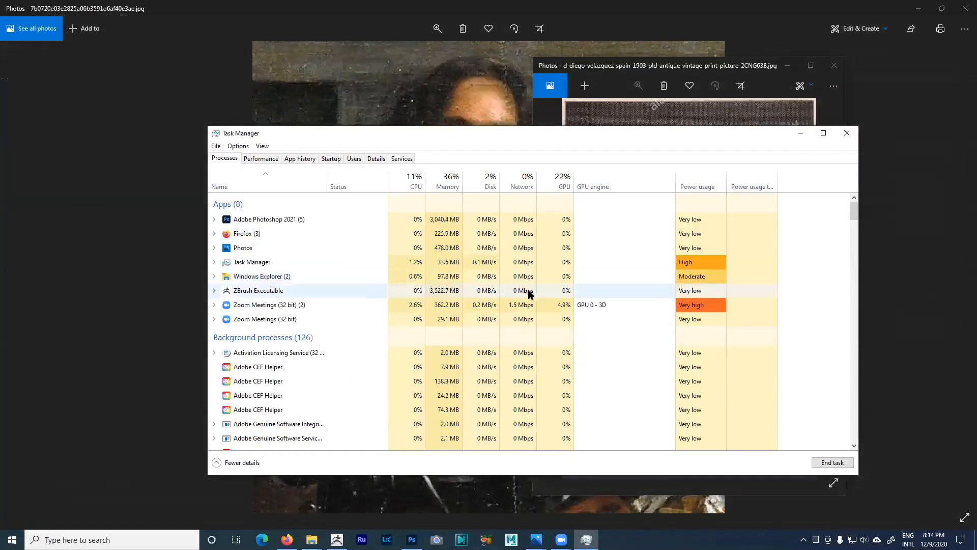
{"action": "left_click", "coordinate": [800, 133]}
{"action": "left_click", "coordinate": [919, 8]}
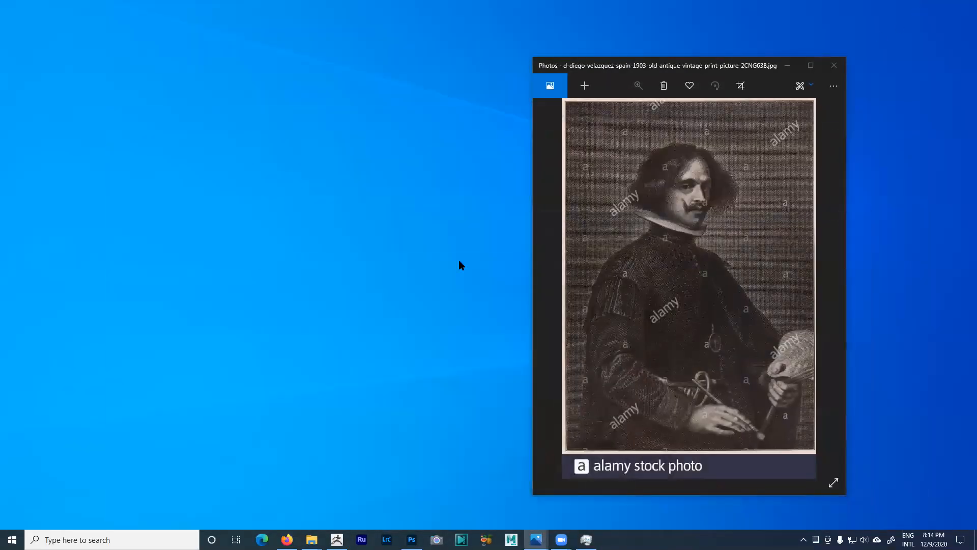
{"action": "left_click", "coordinate": [787, 66]}
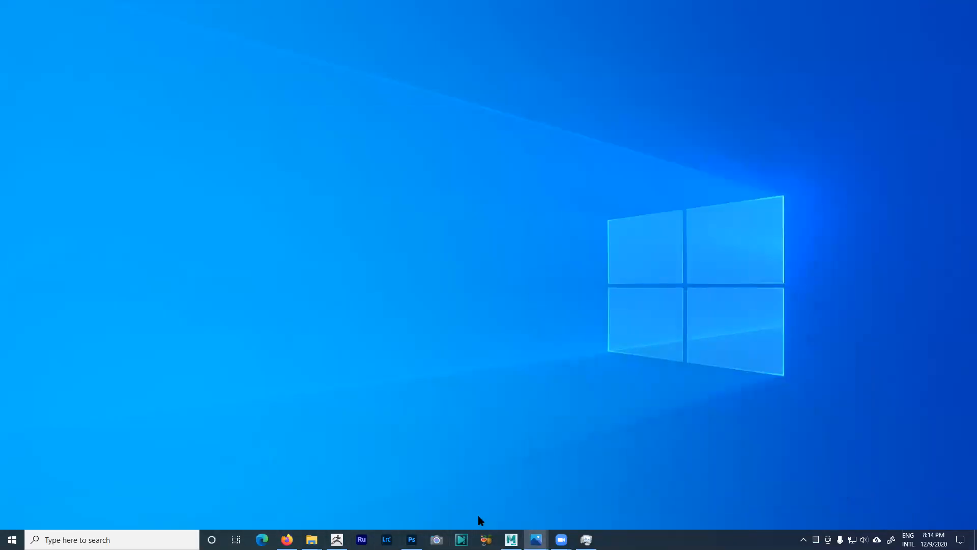
- In File Explorer, open Rick.0007a.png from the Rick Baker project's images folder and maximize the photo viewer
{"action": "left_click", "coordinate": [311, 539]}
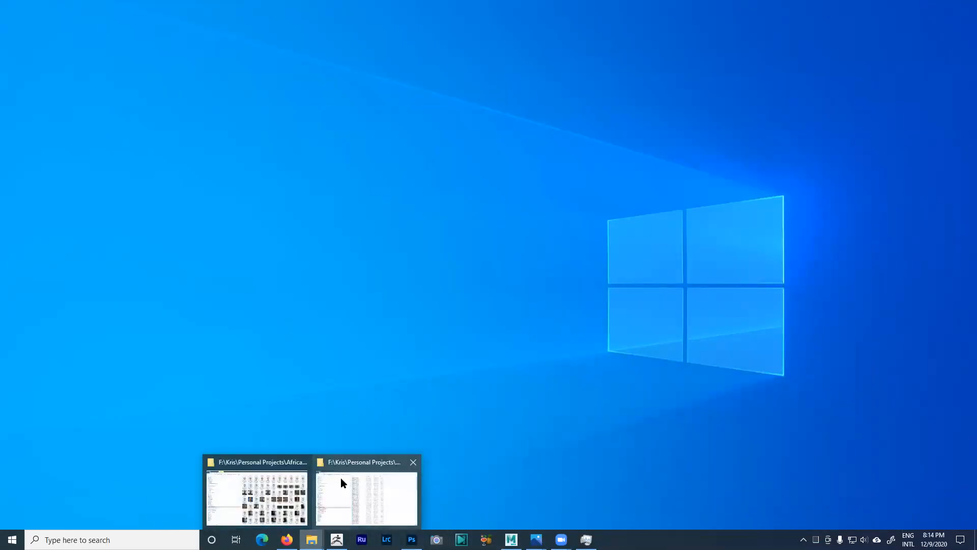
{"action": "left_click", "coordinate": [328, 491]}
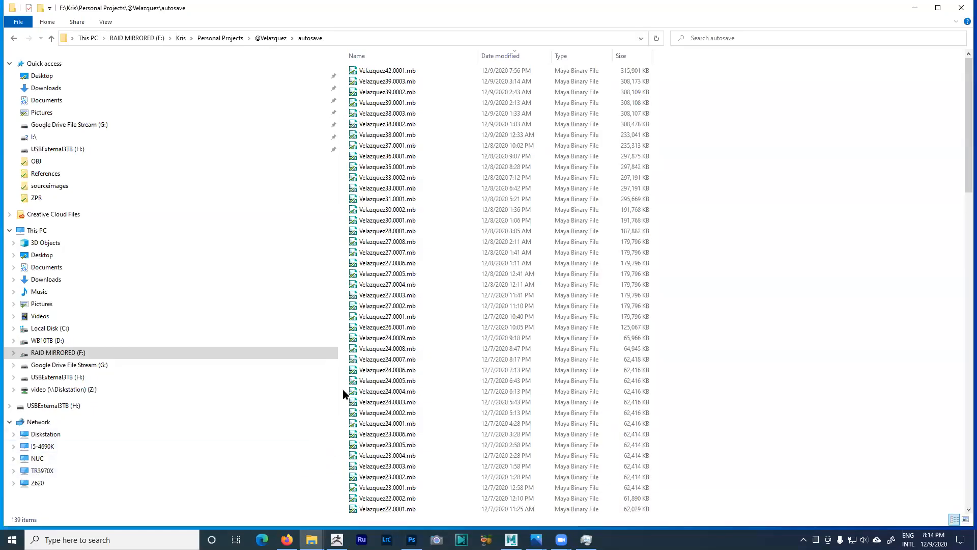
{"action": "left_click", "coordinate": [268, 38]}
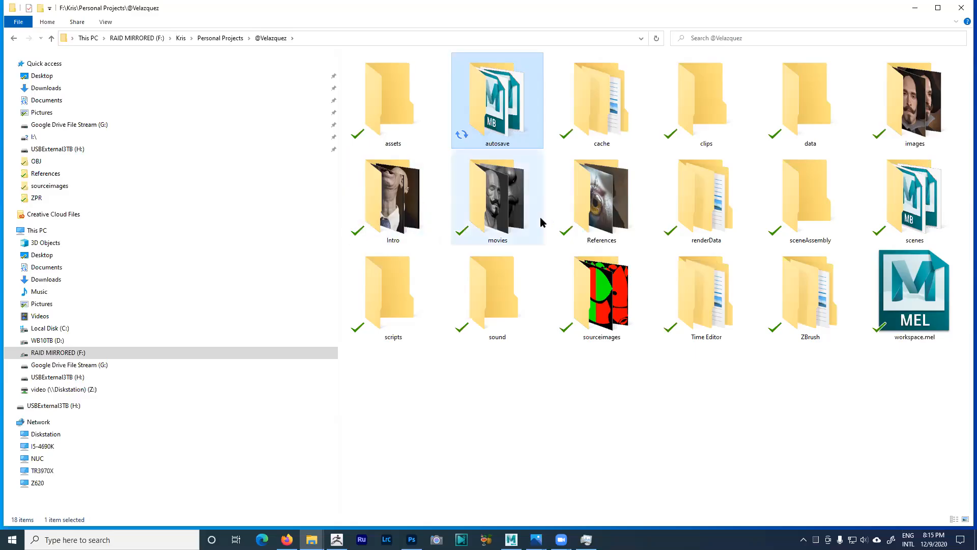
{"action": "mouse_move", "coordinate": [529, 205]}
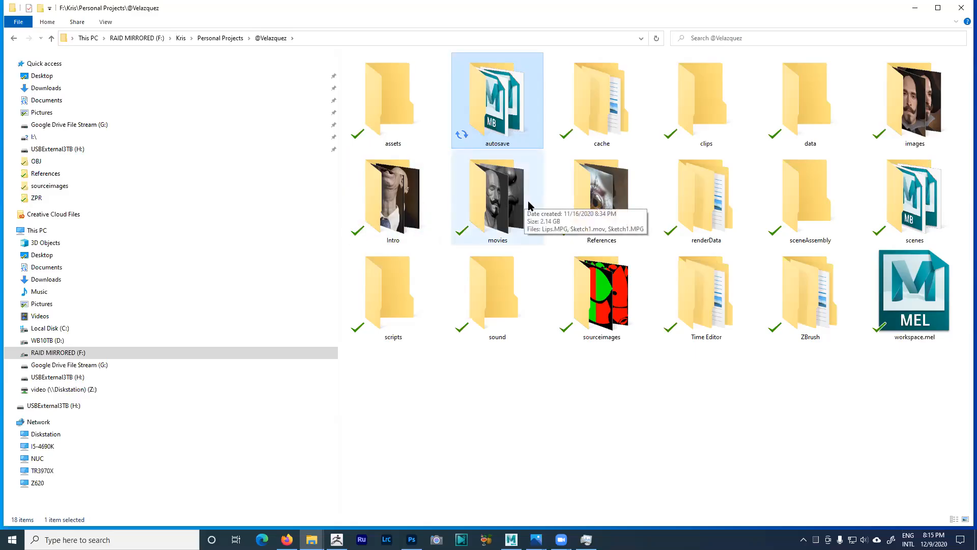
{"action": "left_click", "coordinate": [234, 38]}
{"action": "scroll", "coordinate": [537, 275], "scroll_direction": "down", "scroll_amount": 15}
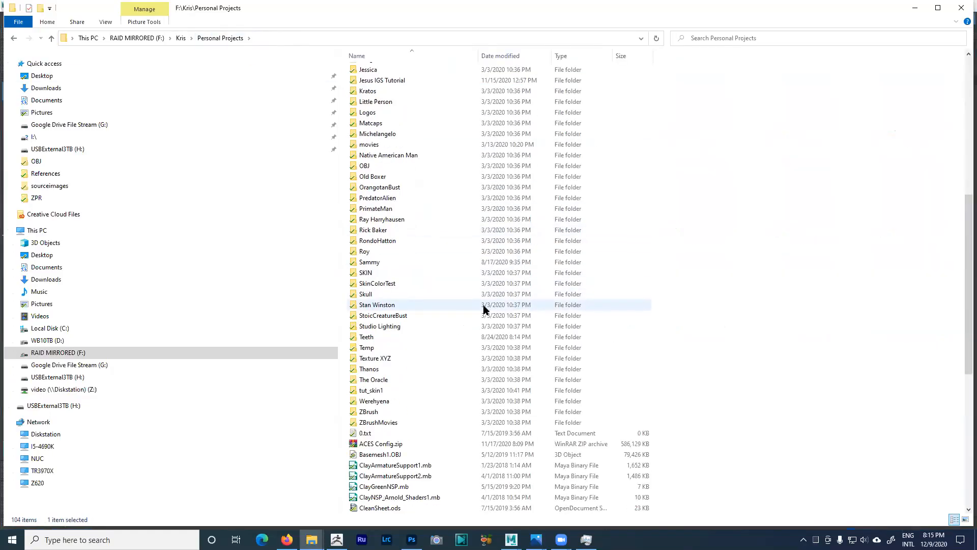
{"action": "double_click", "coordinate": [367, 234]}
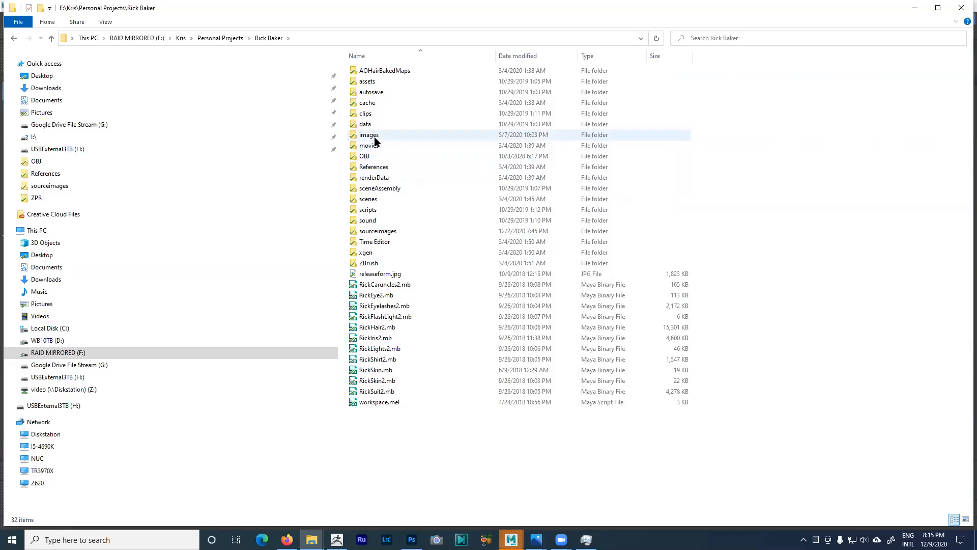
{"action": "double_click", "coordinate": [375, 139]}
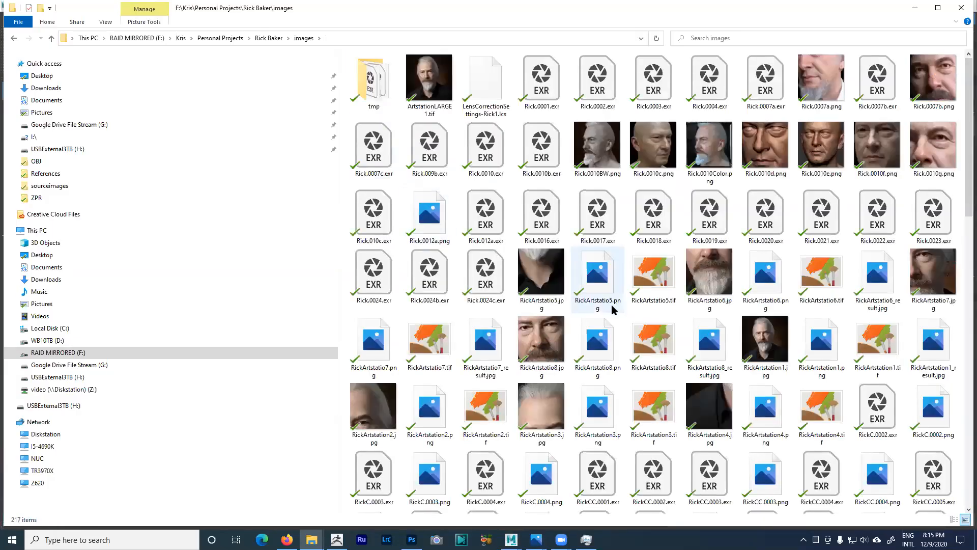
{"action": "double_click", "coordinate": [803, 77]}
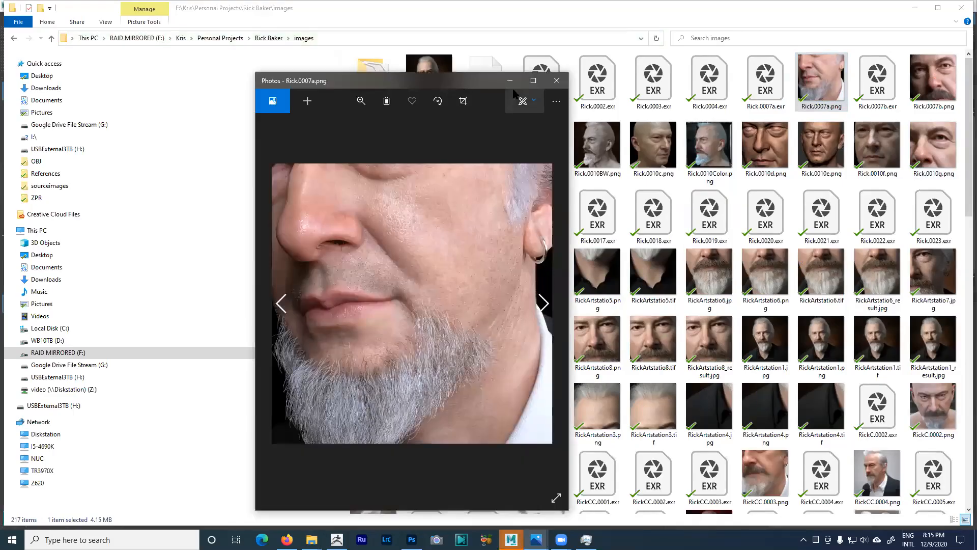
{"action": "left_click", "coordinate": [533, 80]}
- Switch to the empty Maya session and close Task Manager
{"action": "key", "text": "alt+Tab"}
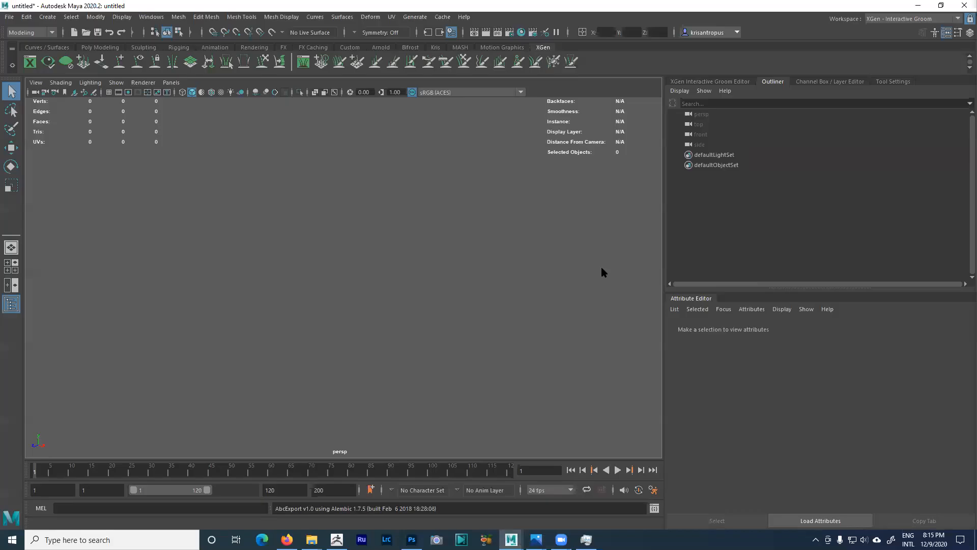
{"action": "left_click", "coordinate": [585, 540]}
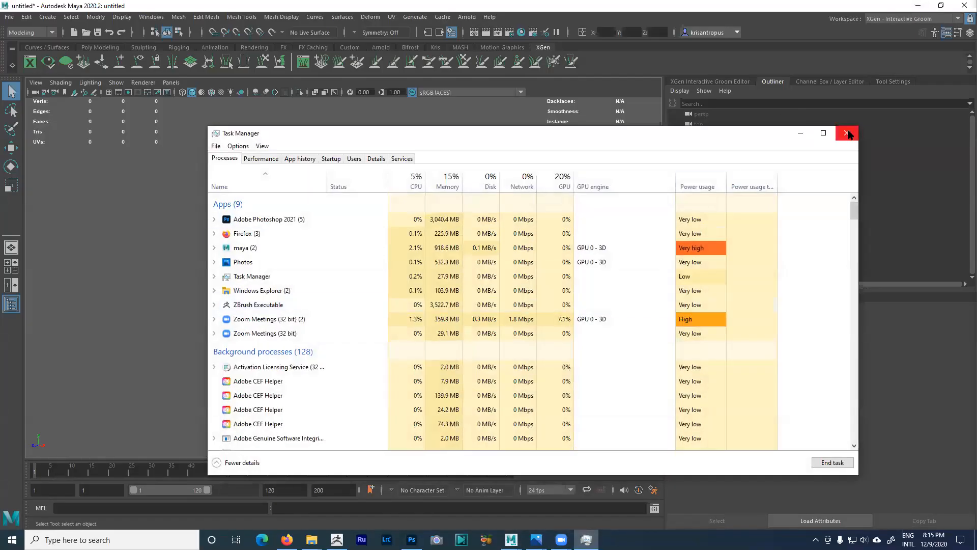
{"action": "left_click", "coordinate": [857, 132]}
- Return to the Rick.0007a.png render and examine the stubble, cheek hairs and beard up close, then close the image
{"action": "mouse_move", "coordinate": [536, 540]}
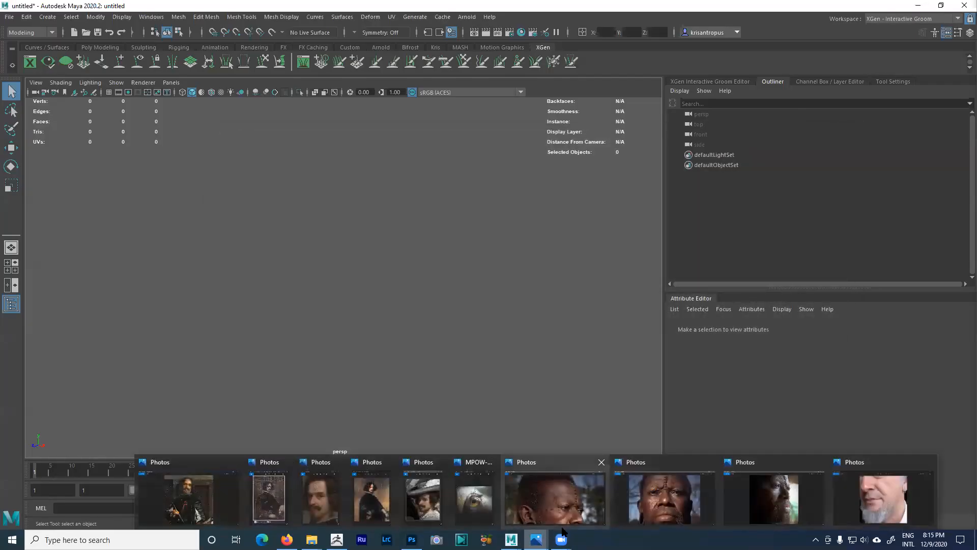
{"action": "left_click", "coordinate": [879, 509]}
{"action": "scroll", "coordinate": [512, 236], "scroll_direction": "up", "scroll_amount": 5}
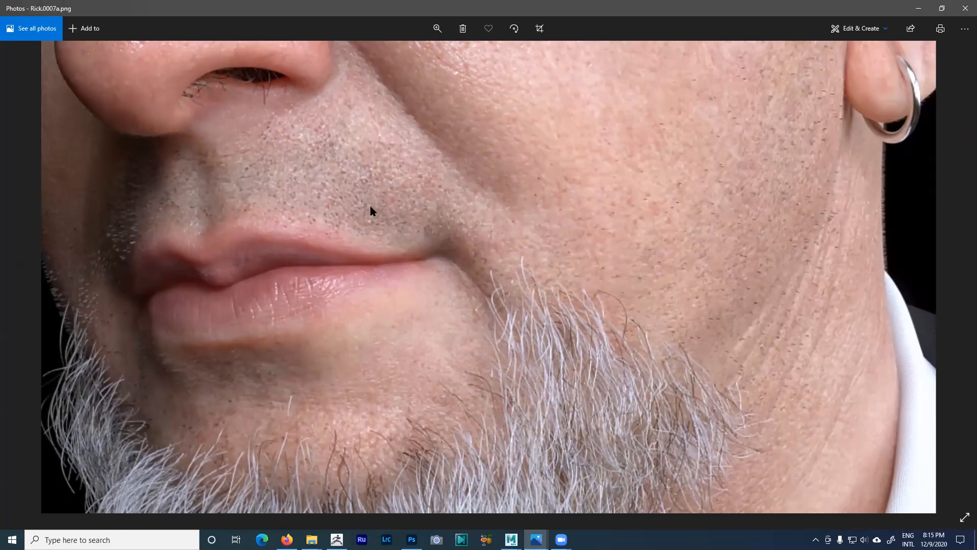
{"action": "scroll", "coordinate": [336, 198], "scroll_direction": "up", "scroll_amount": 2}
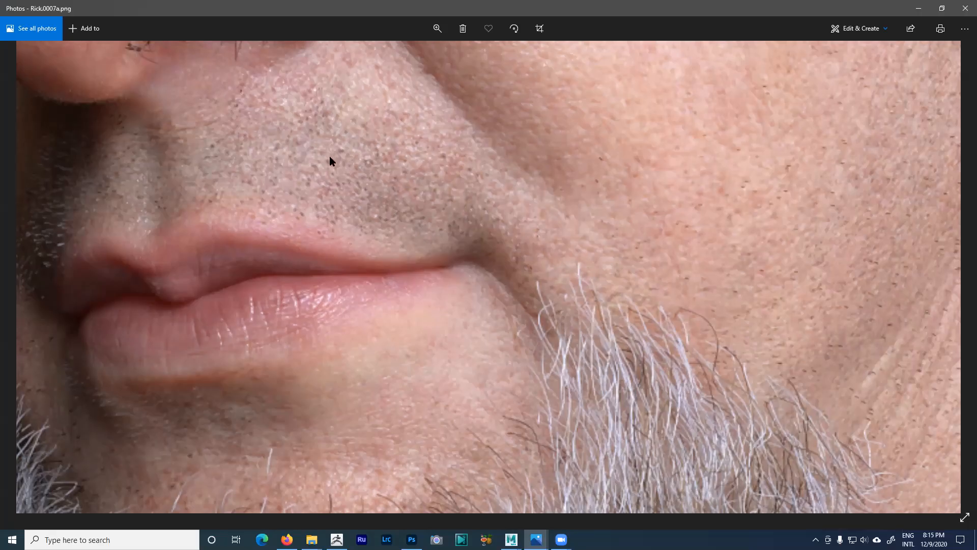
{"action": "left_click_drag", "start_coordinate": [453, 188], "coordinate": [231, 199]}
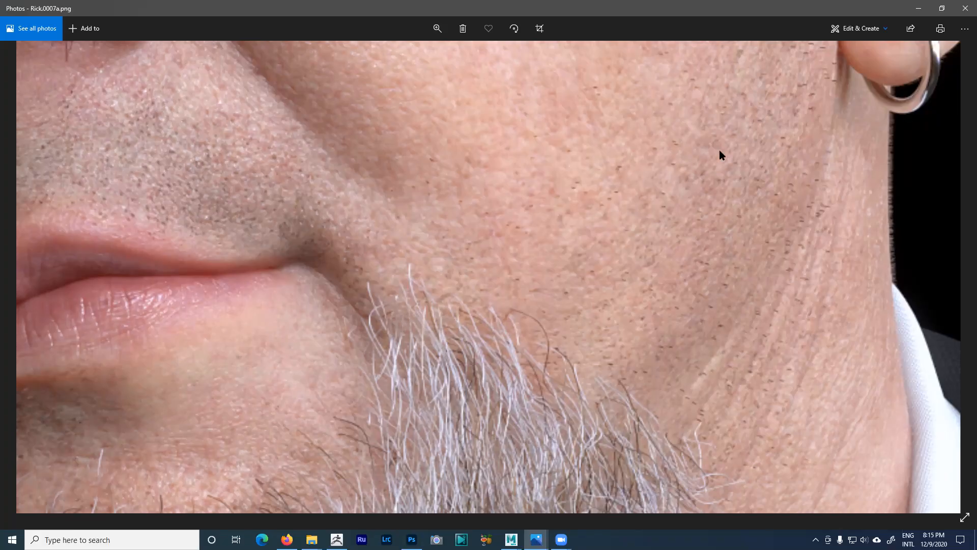
{"action": "left_click_drag", "start_coordinate": [744, 139], "coordinate": [784, 234]}
{"action": "left_click_drag", "start_coordinate": [555, 312], "coordinate": [687, 77]}
{"action": "left_click_drag", "start_coordinate": [430, 323], "coordinate": [487, 422]}
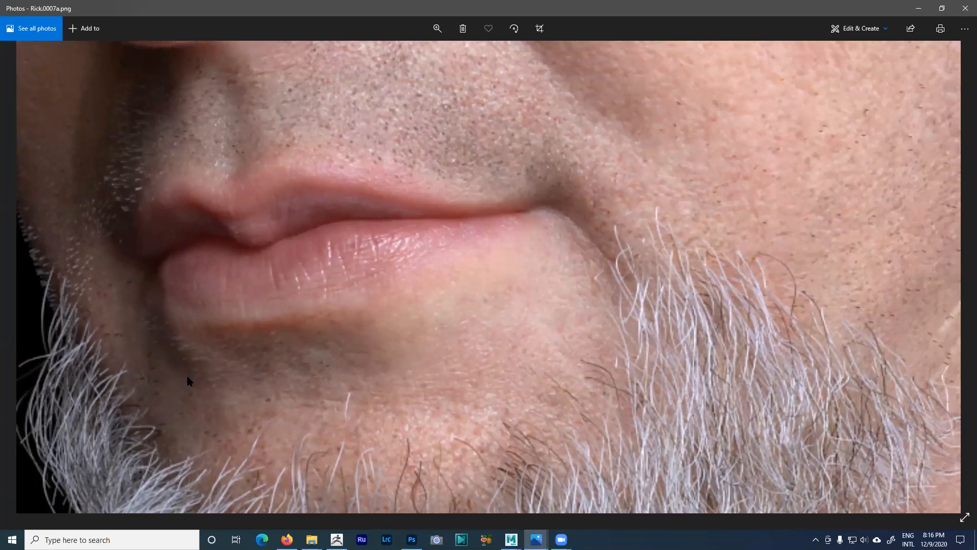
{"action": "left_click_drag", "start_coordinate": [471, 265], "coordinate": [370, 412]}
{"action": "left_click_drag", "start_coordinate": [540, 253], "coordinate": [357, 286]}
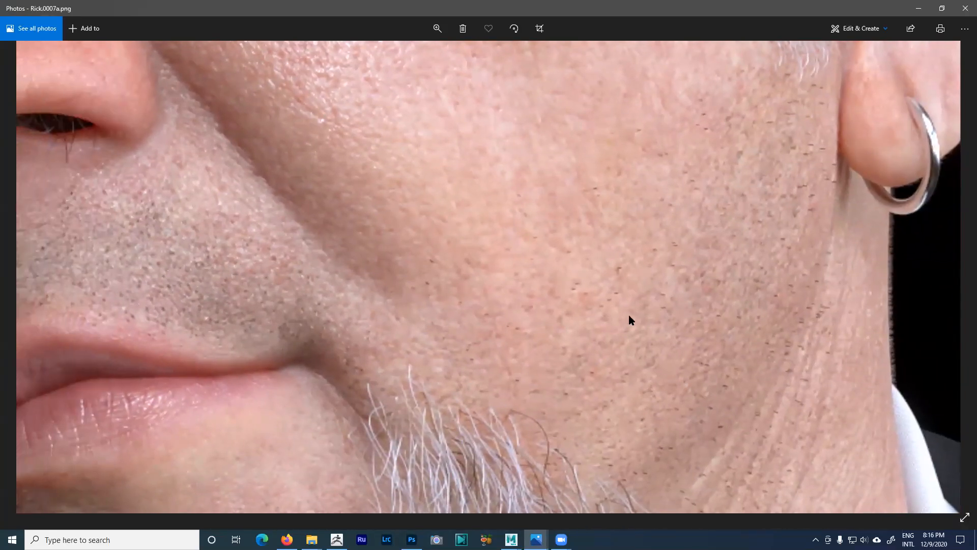
{"action": "left_click_drag", "start_coordinate": [631, 320], "coordinate": [613, 200]}
{"action": "scroll", "coordinate": [613, 209], "scroll_direction": "down", "scroll_amount": 5, "text": "ctrl"}
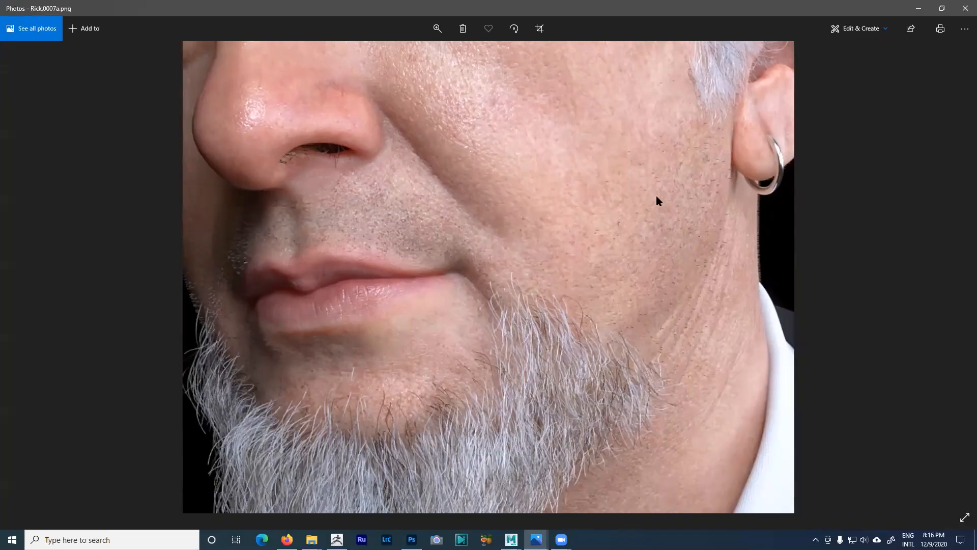
{"action": "scroll", "coordinate": [657, 202], "scroll_direction": "down", "scroll_amount": 2, "text": "ctrl"}
{"action": "left_click", "coordinate": [965, 8]}
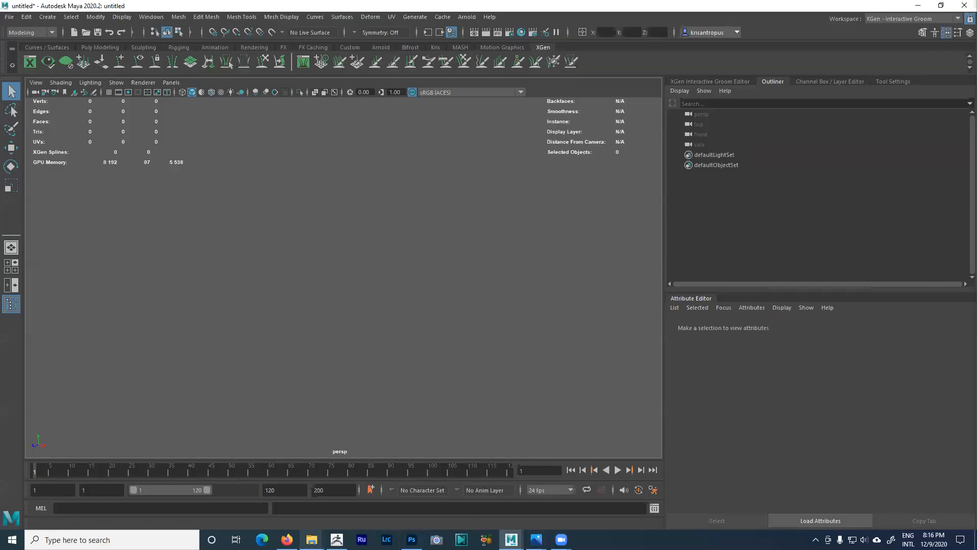
- Return to the Rick Baker images folder in File Explorer and open RickArtstation3.jpg
{"action": "mouse_move", "coordinate": [311, 539]}
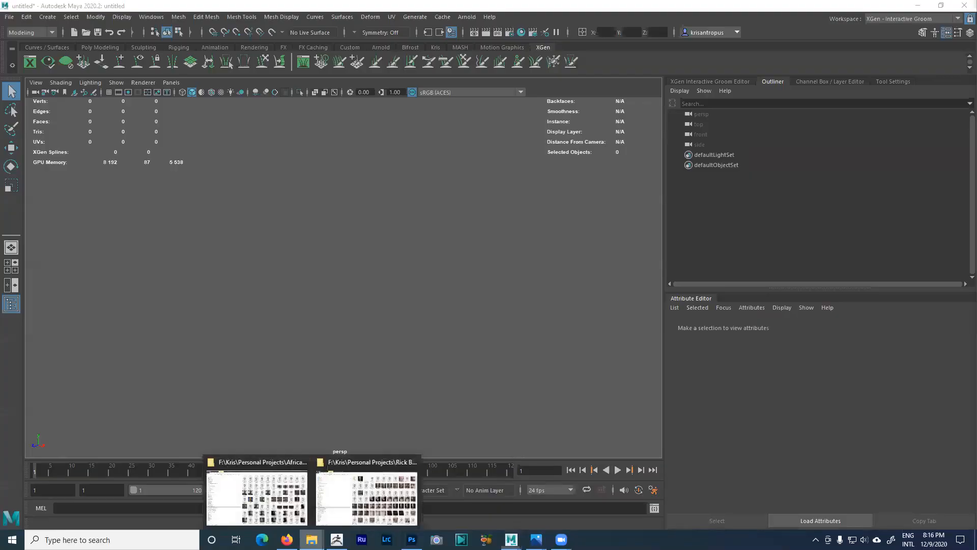
{"action": "left_click", "coordinate": [373, 505]}
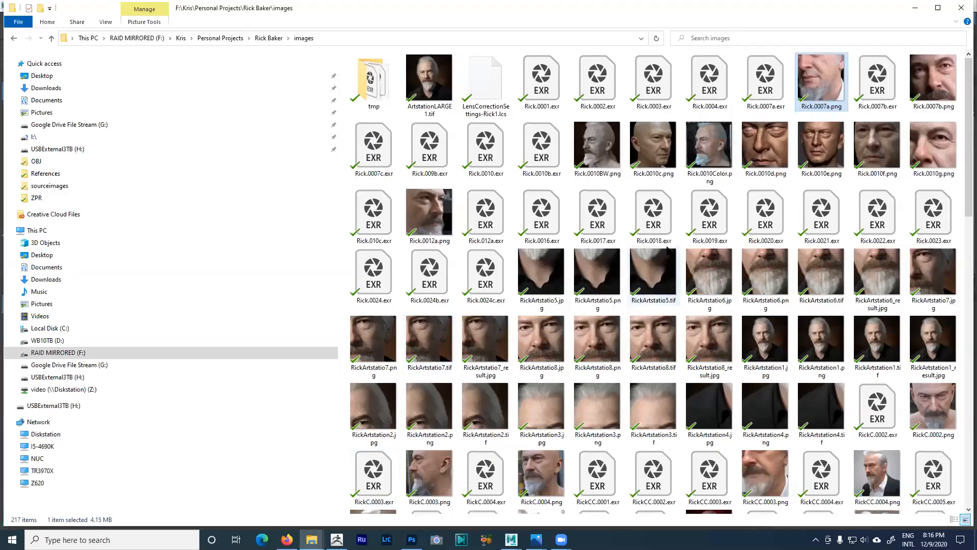
{"action": "scroll", "coordinate": [661, 247], "scroll_direction": "down", "scroll_amount": 3}
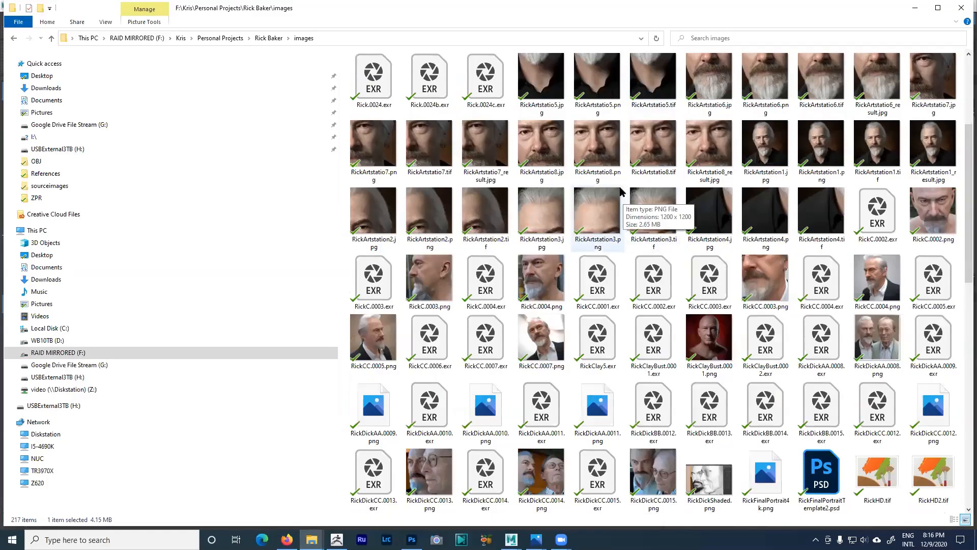
{"action": "double_click", "coordinate": [543, 220]}
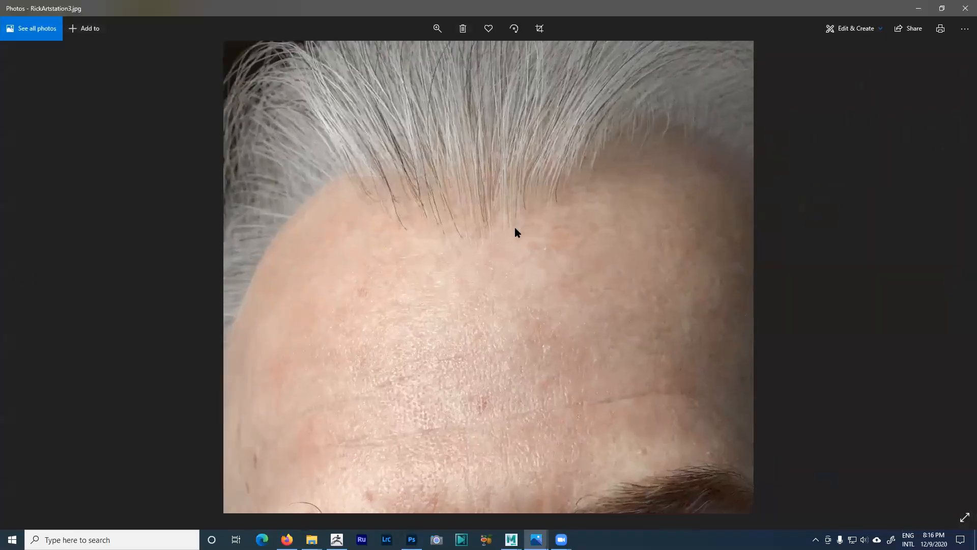
- Examine the hairline and forehead skin in the RickArtstation3.jpg render up close, then minimize the photo and File Explorer
{"action": "scroll", "coordinate": [515, 227], "scroll_direction": "up", "scroll_amount": 3}
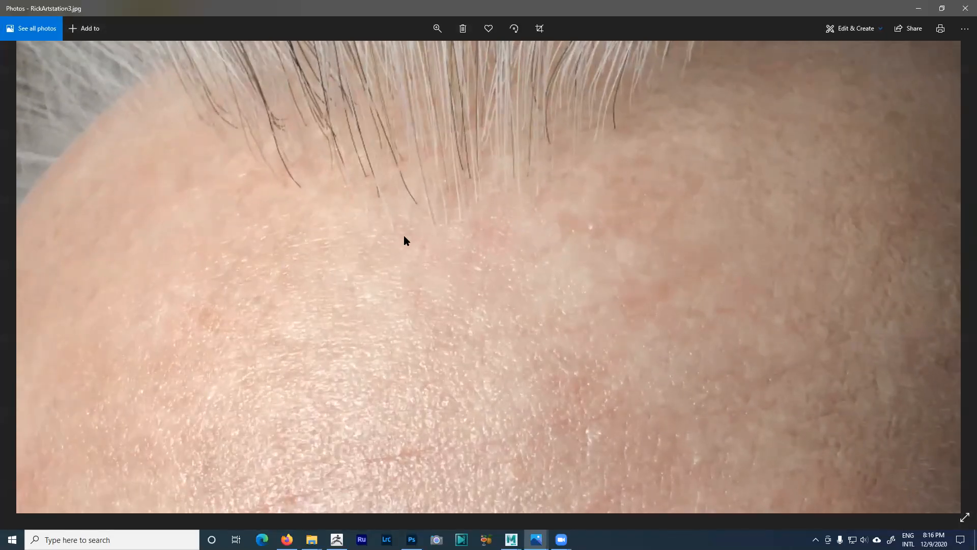
{"action": "left_click_drag", "start_coordinate": [611, 166], "coordinate": [644, 255]}
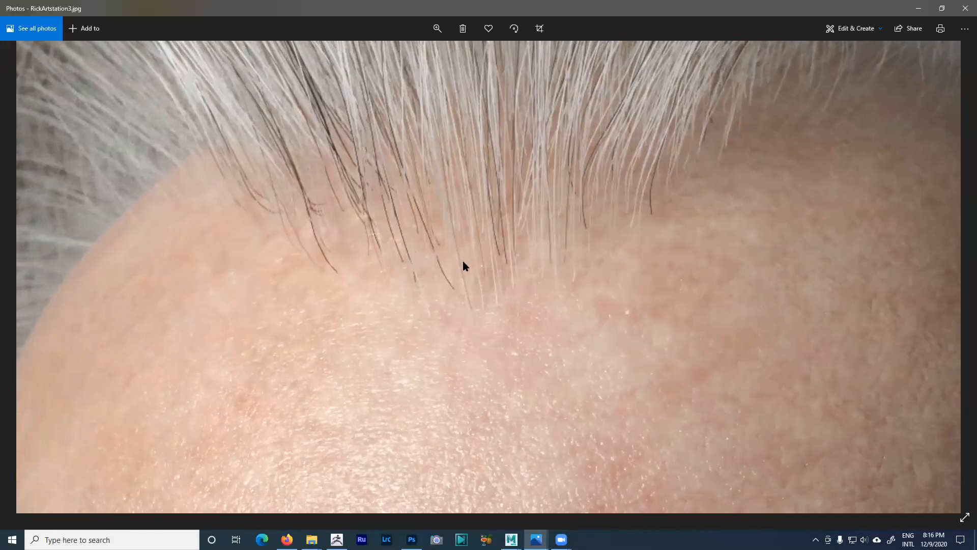
{"action": "scroll", "coordinate": [562, 273], "scroll_direction": "down", "scroll_amount": 3}
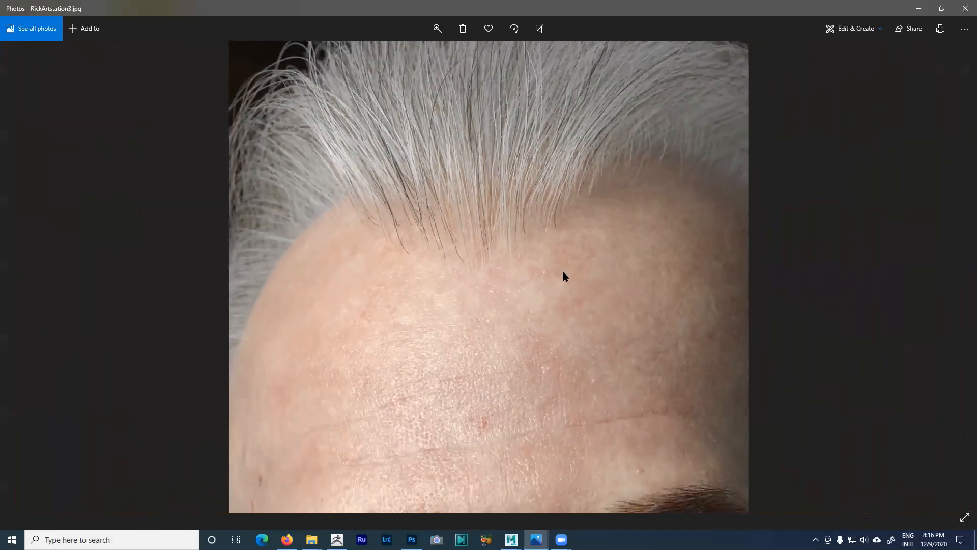
{"action": "scroll", "coordinate": [557, 236], "scroll_direction": "down", "scroll_amount": 1}
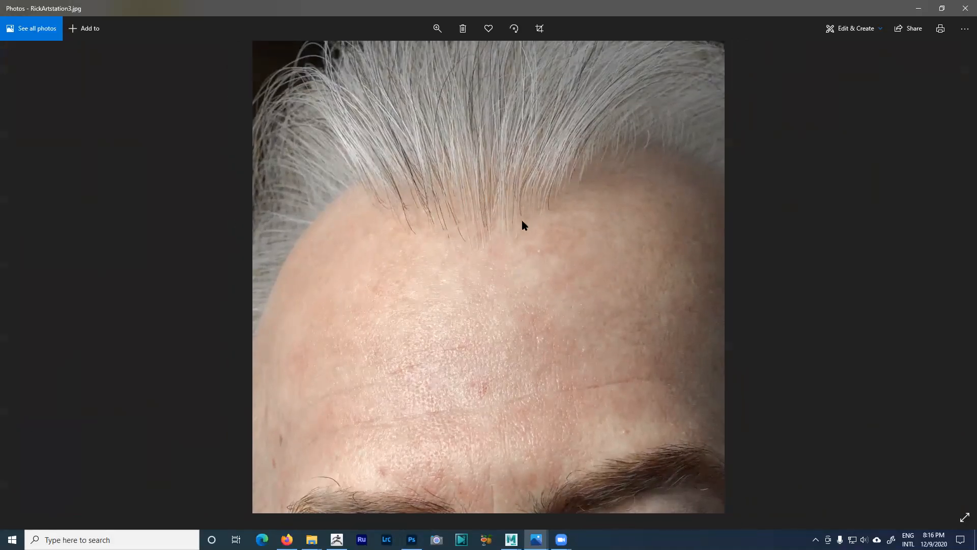
{"action": "left_click", "coordinate": [919, 8]}
{"action": "left_click", "coordinate": [916, 8]}
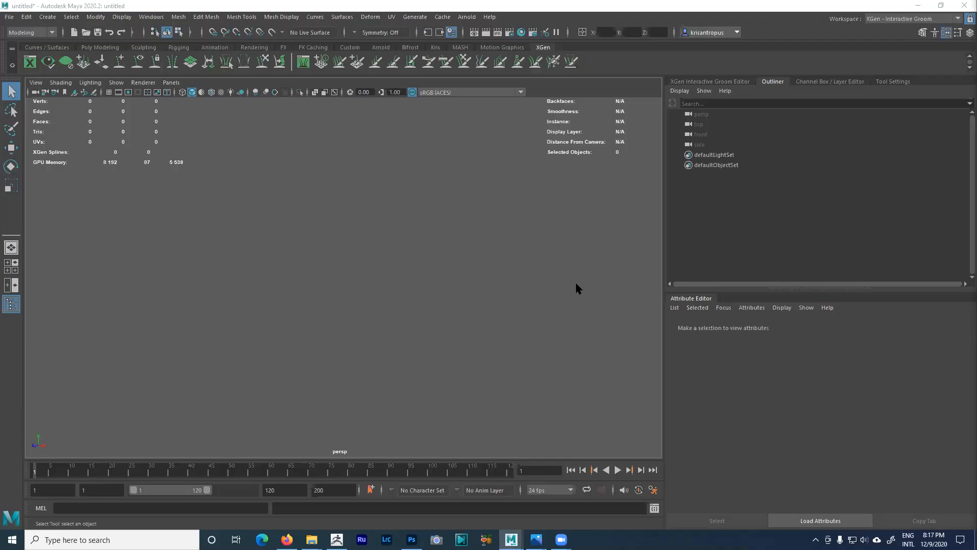
- In Maya, show Arnold's Render Selection To Texture utility without running it, then minimize Maya
{"action": "left_click", "coordinate": [473, 19]}
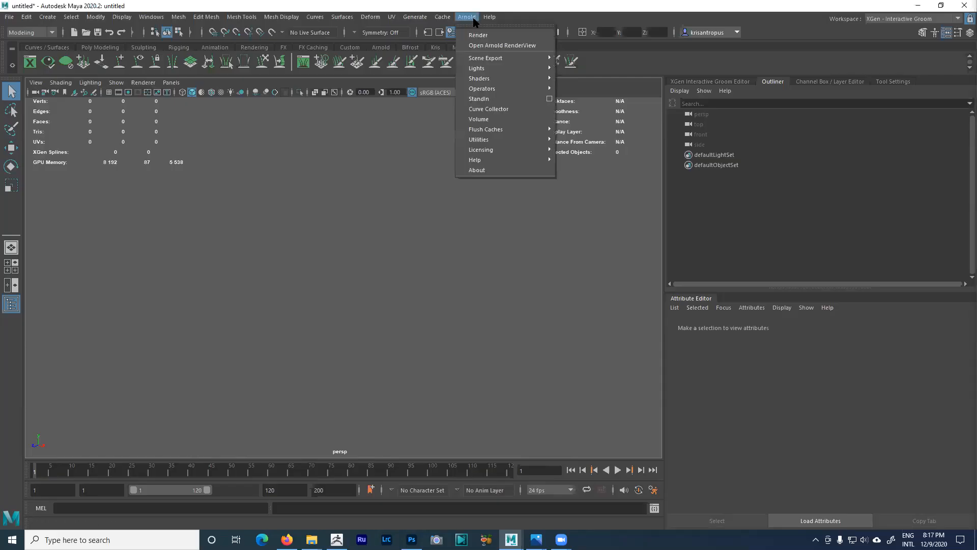
{"action": "mouse_move", "coordinate": [493, 140]}
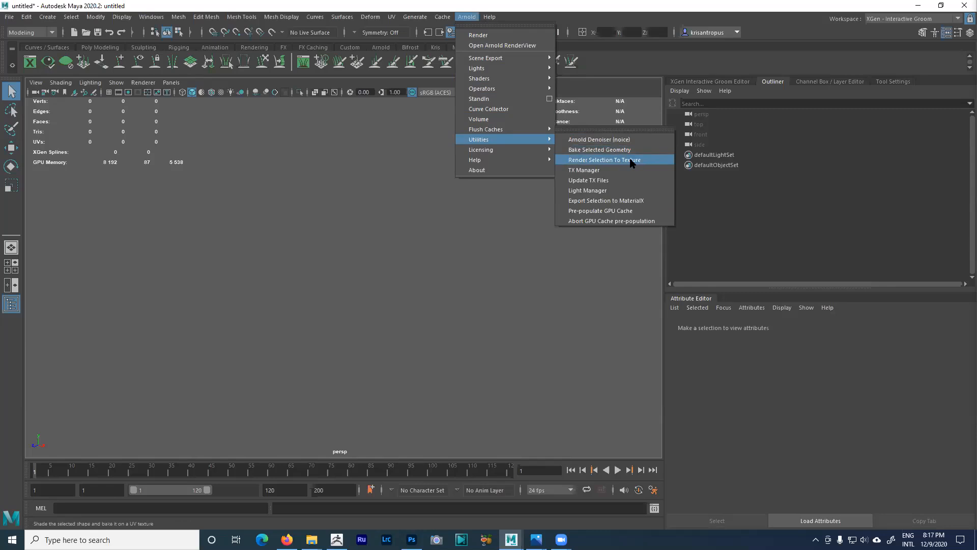
{"action": "left_click", "coordinate": [734, 63]}
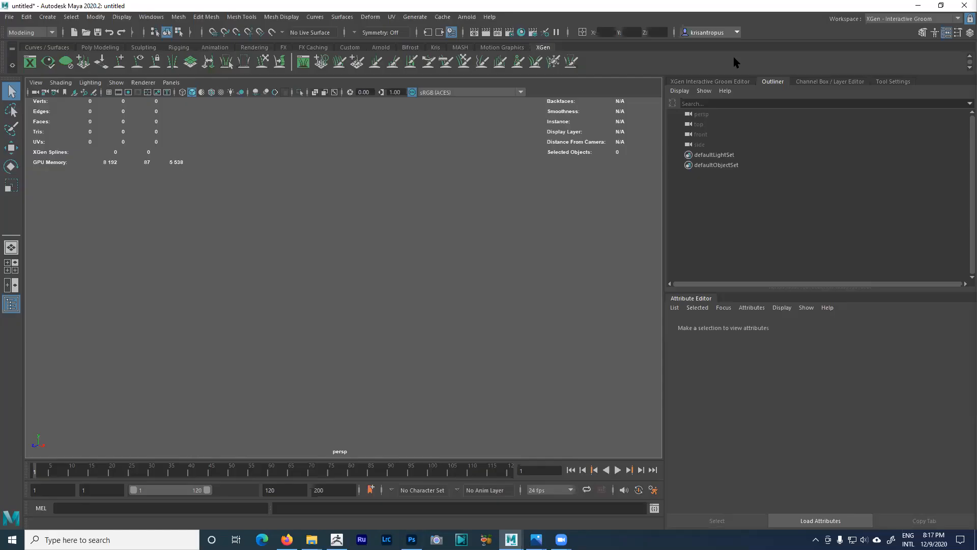
{"action": "left_click", "coordinate": [917, 6]}
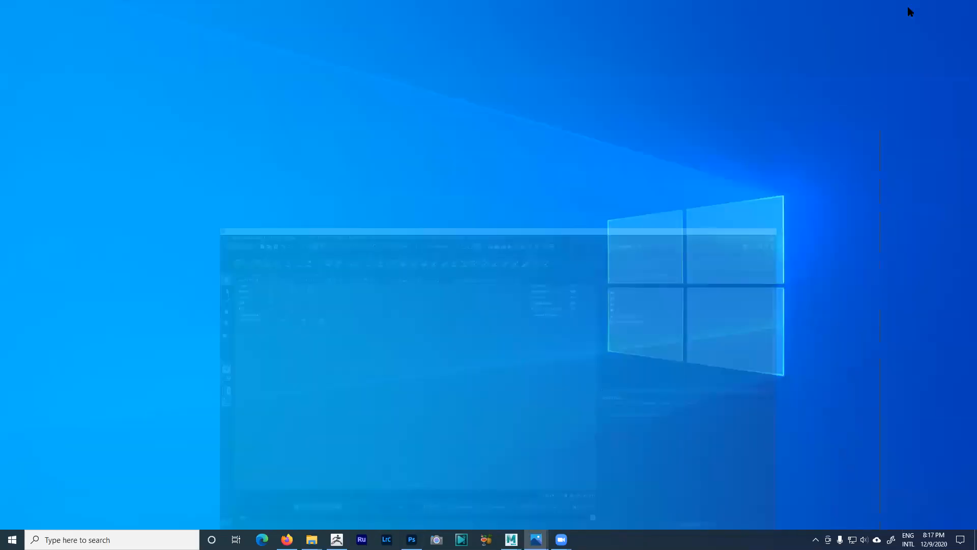
- Reopen the Rick Baker images folder in File Explorer, view RickArtstation3.png, and close it
{"action": "left_click", "coordinate": [312, 540]}
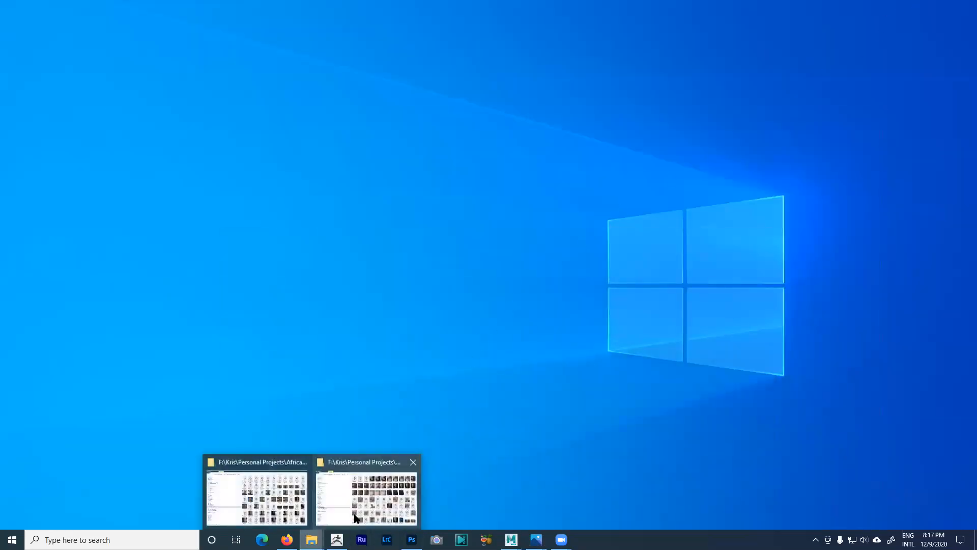
{"action": "left_click", "coordinate": [355, 500]}
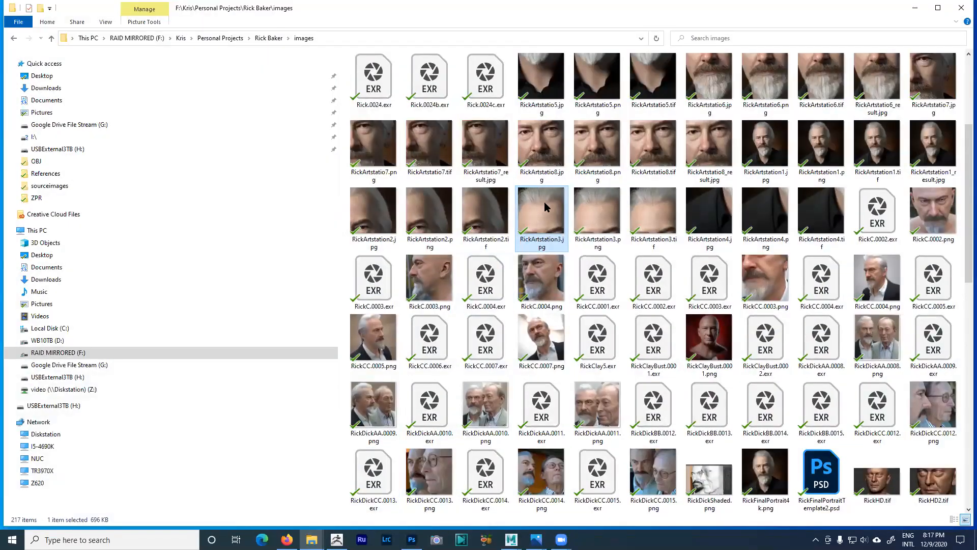
{"action": "double_click", "coordinate": [592, 206]}
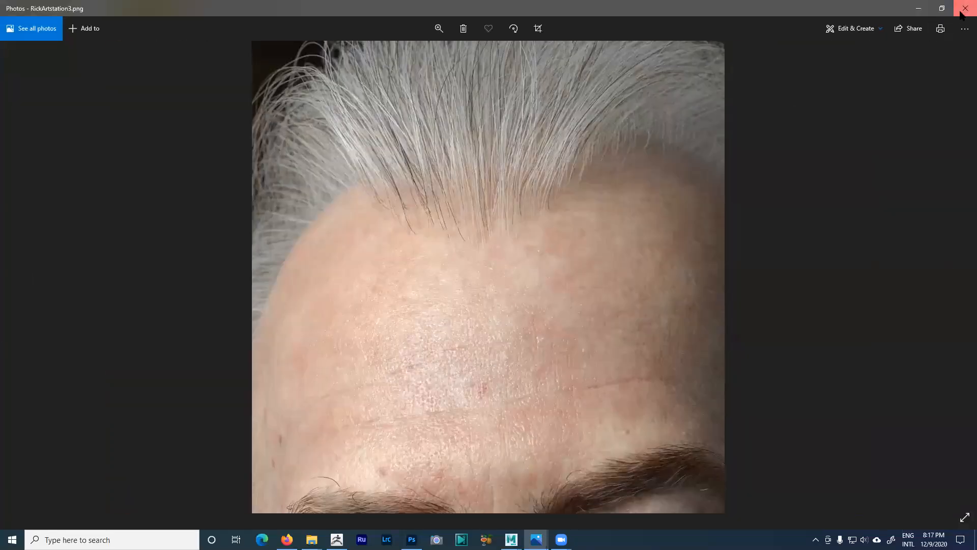
{"action": "left_click", "coordinate": [962, 10]}
- Go to the Rick Baker project's sourceimages folder and open AORICK_RBAKER1_FaceShape_1001.tif
{"action": "left_click", "coordinate": [268, 38]}
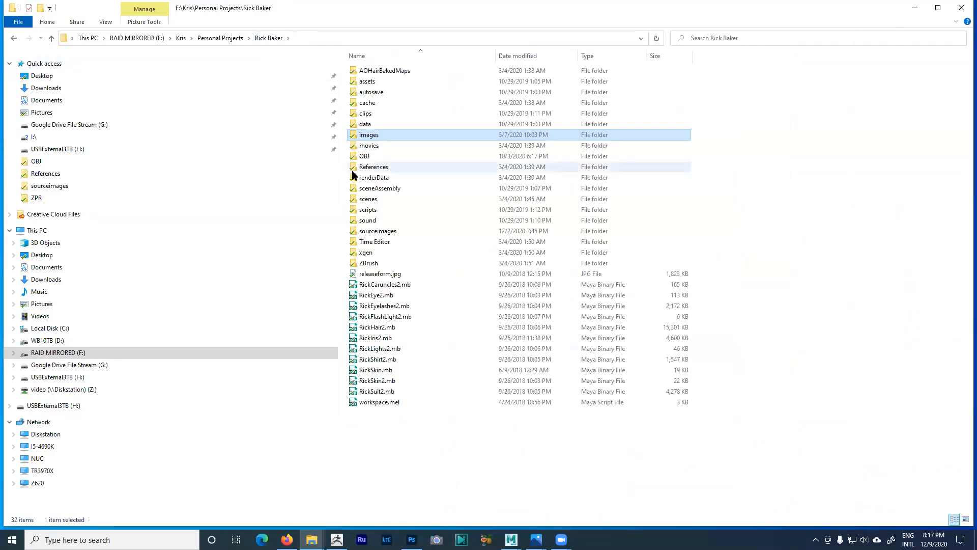
{"action": "double_click", "coordinate": [381, 230]}
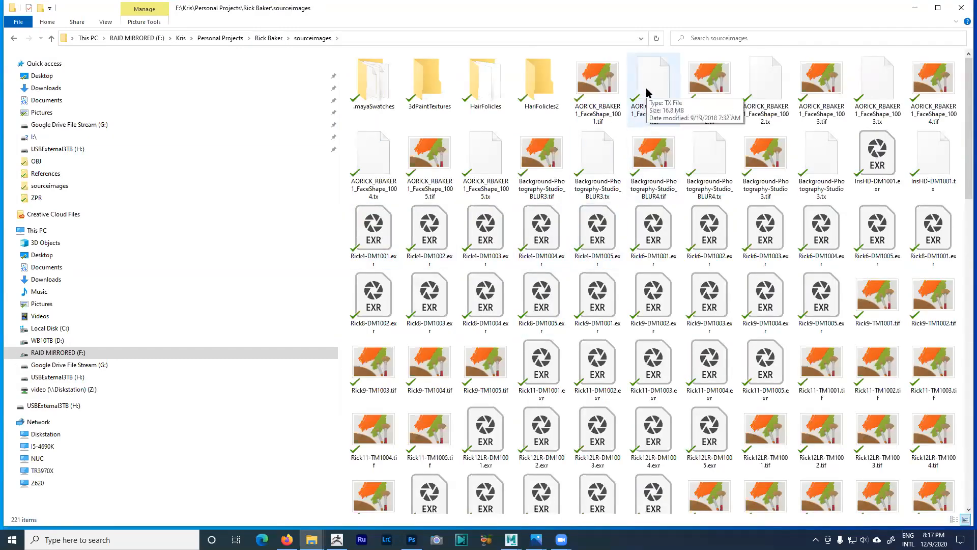
{"action": "left_click", "coordinate": [598, 92]}
{"action": "double_click", "coordinate": [598, 93]}
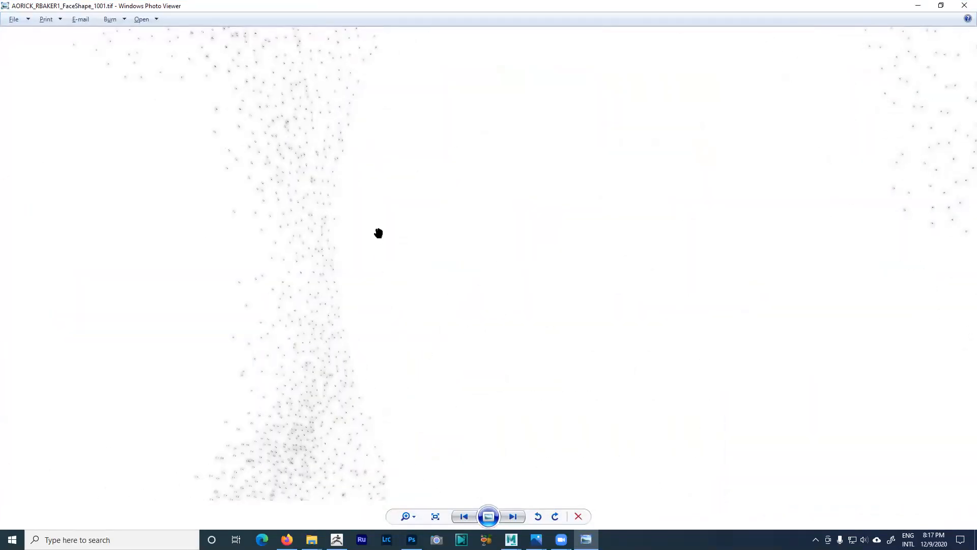
- Examine the individual baked hair-follicle dots and their soft occlusion shadows up close in the face map
{"action": "scroll", "coordinate": [371, 219], "scroll_direction": "up", "scroll_amount": 2}
{"action": "scroll", "coordinate": [432, 332], "scroll_direction": "up", "scroll_amount": 5}
{"action": "scroll", "coordinate": [469, 287], "scroll_direction": "up", "scroll_amount": 1}
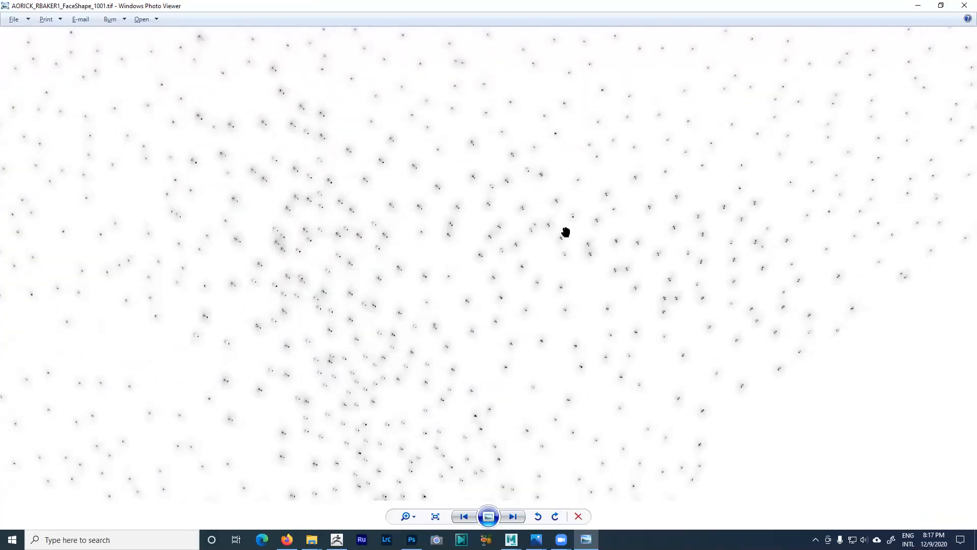
{"action": "scroll", "coordinate": [498, 243], "scroll_direction": "up", "scroll_amount": 3}
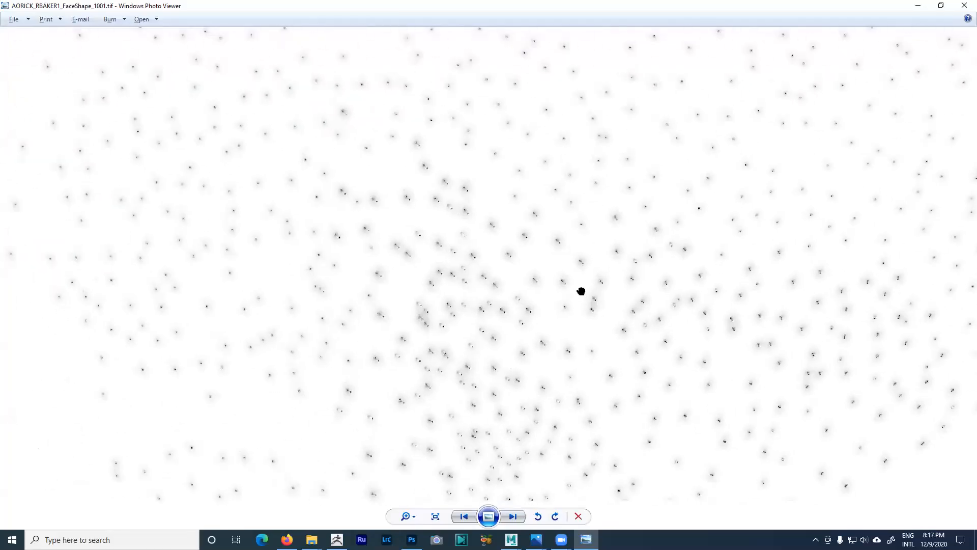
{"action": "scroll", "coordinate": [399, 197], "scroll_direction": "up", "scroll_amount": 1}
{"action": "scroll", "coordinate": [412, 198], "scroll_direction": "up", "scroll_amount": 1}
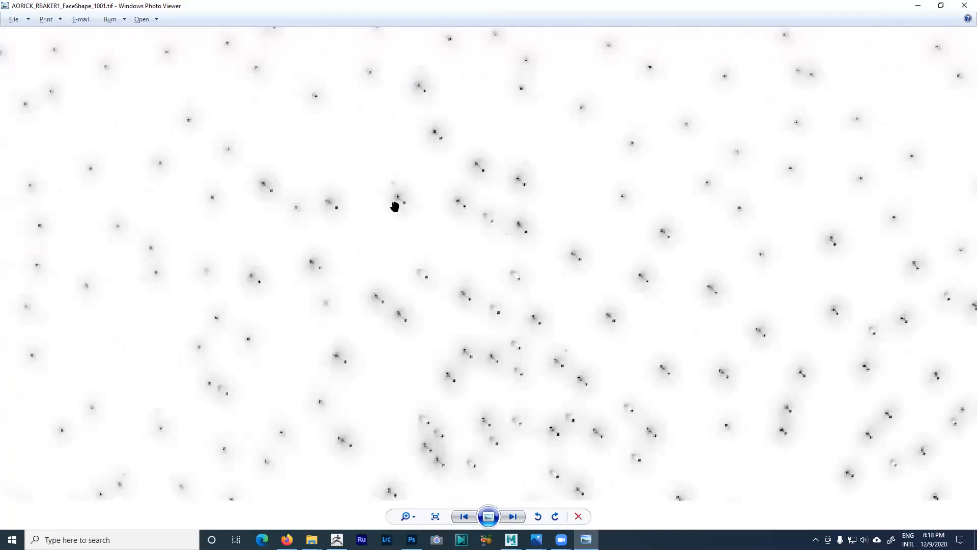
{"action": "left_click_drag", "start_coordinate": [641, 228], "coordinate": [500, 295]}
{"action": "scroll", "coordinate": [685, 190], "scroll_direction": "down", "scroll_amount": 2}
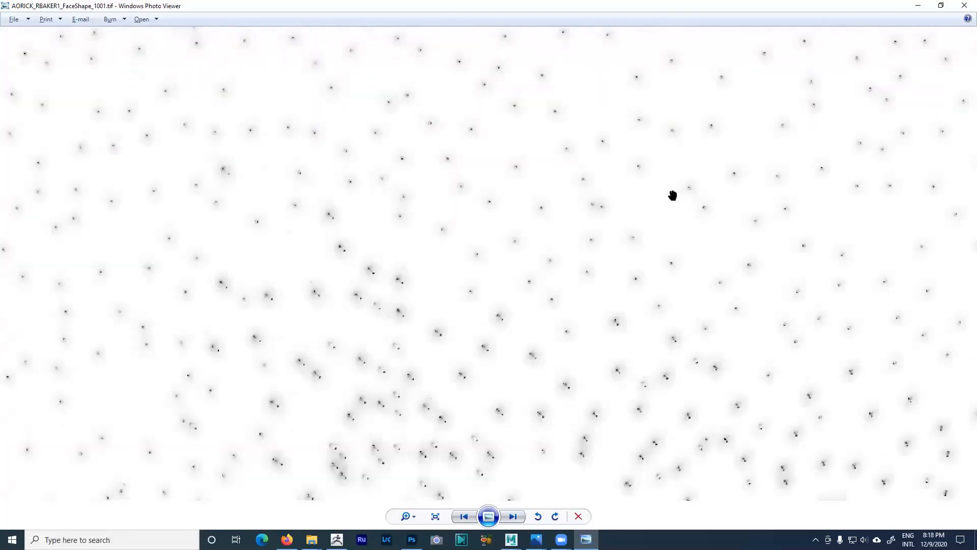
{"action": "scroll", "coordinate": [502, 261], "scroll_direction": "up", "scroll_amount": 1}
{"action": "left_click_drag", "start_coordinate": [501, 262], "coordinate": [410, 297]}
{"action": "left_click_drag", "start_coordinate": [396, 217], "coordinate": [789, 372]}
{"action": "scroll", "coordinate": [534, 261], "scroll_direction": "down", "scroll_amount": 4}
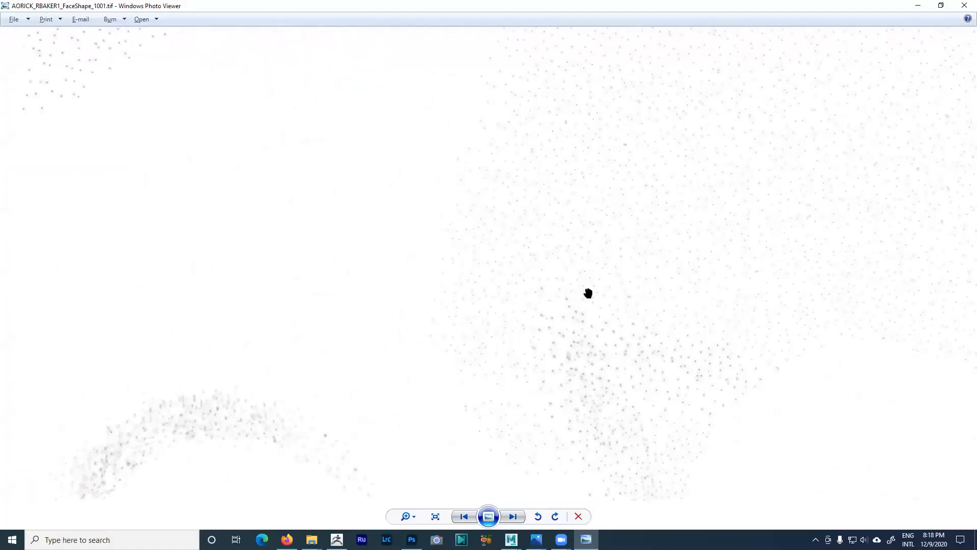
- Inspect the arc-shaped band of follicle marks in the baked face map
{"action": "left_click_drag", "start_coordinate": [518, 278], "coordinate": [417, 221]}
{"action": "scroll", "coordinate": [157, 231], "scroll_direction": "up", "scroll_amount": 3}
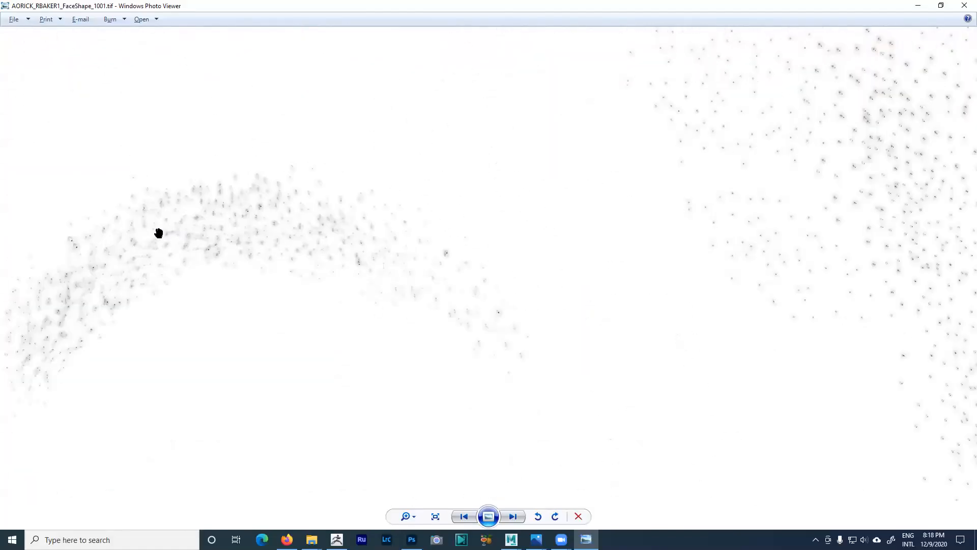
{"action": "scroll", "coordinate": [143, 254], "scroll_direction": "up", "scroll_amount": 3}
{"action": "scroll", "coordinate": [404, 194], "scroll_direction": "down", "scroll_amount": 3}
{"action": "scroll", "coordinate": [307, 327], "scroll_direction": "up", "scroll_amount": 5}
{"action": "scroll", "coordinate": [153, 338], "scroll_direction": "up", "scroll_amount": 2}
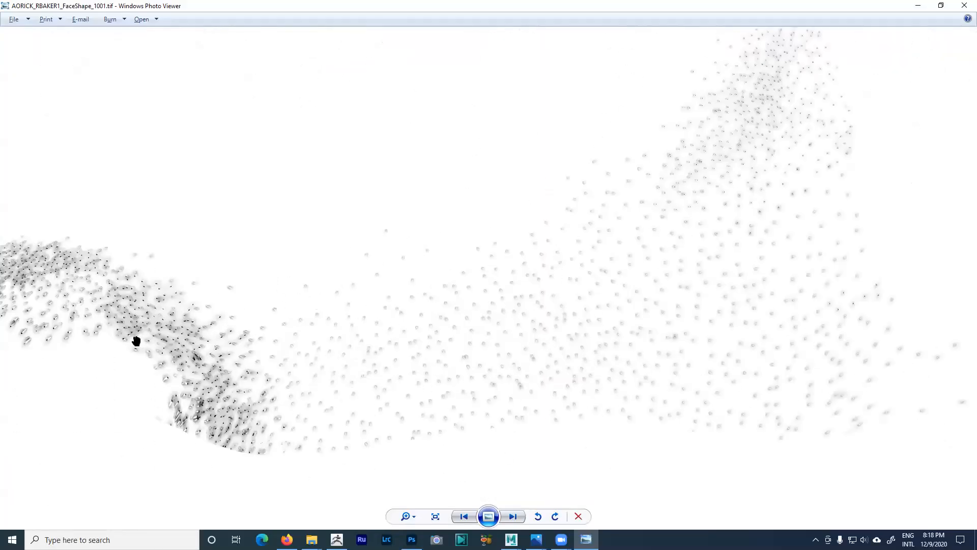
- Follow the follicle marks from the dense dark cluster through the sparser areas of the face map, comparing their density and direction
{"action": "left_click_drag", "start_coordinate": [108, 327], "coordinate": [267, 302]}
{"action": "left_click_drag", "start_coordinate": [747, 222], "coordinate": [382, 247]}
{"action": "left_click_drag", "start_coordinate": [562, 244], "coordinate": [589, 240]}
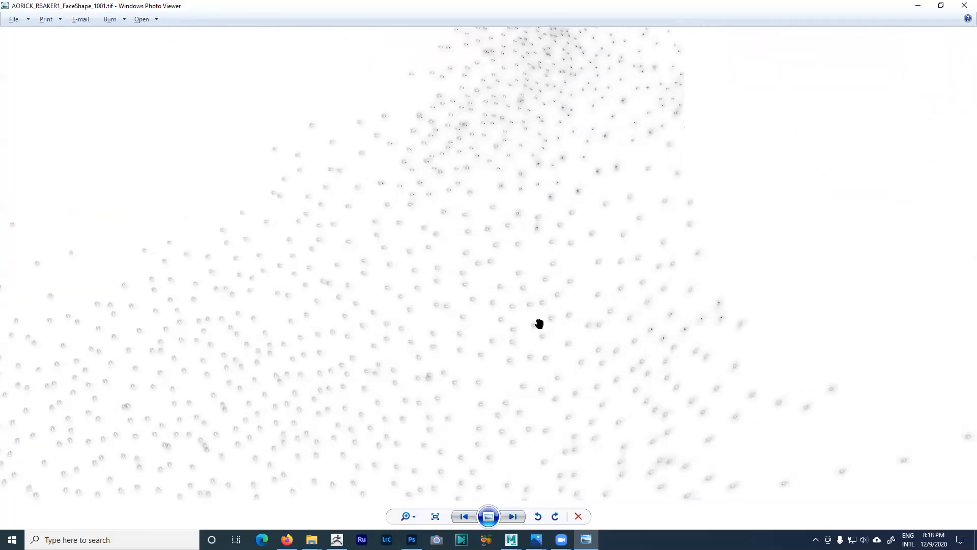
{"action": "left_click_drag", "start_coordinate": [585, 152], "coordinate": [514, 321]}
{"action": "left_click_drag", "start_coordinate": [513, 199], "coordinate": [552, 314]}
{"action": "left_click_drag", "start_coordinate": [542, 188], "coordinate": [558, 293]}
{"action": "left_click_drag", "start_coordinate": [549, 165], "coordinate": [554, 271]}
{"action": "left_click_drag", "start_coordinate": [555, 235], "coordinate": [557, 255]}
{"action": "left_click_drag", "start_coordinate": [540, 189], "coordinate": [543, 275]}
{"action": "left_click_drag", "start_coordinate": [560, 132], "coordinate": [517, 415]}
{"action": "left_click_drag", "start_coordinate": [570, 221], "coordinate": [417, 285]}
{"action": "left_click_drag", "start_coordinate": [499, 219], "coordinate": [481, 174]}
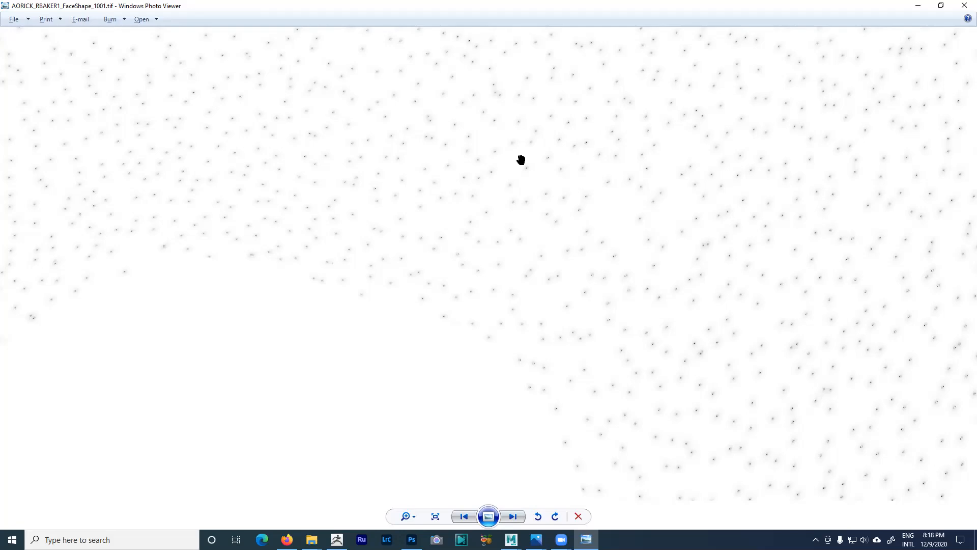
- Study the evenly scattered follicle dots in the map's large dotted area, view the whole texture, and close the image
{"action": "left_click_drag", "start_coordinate": [668, 98], "coordinate": [493, 343]}
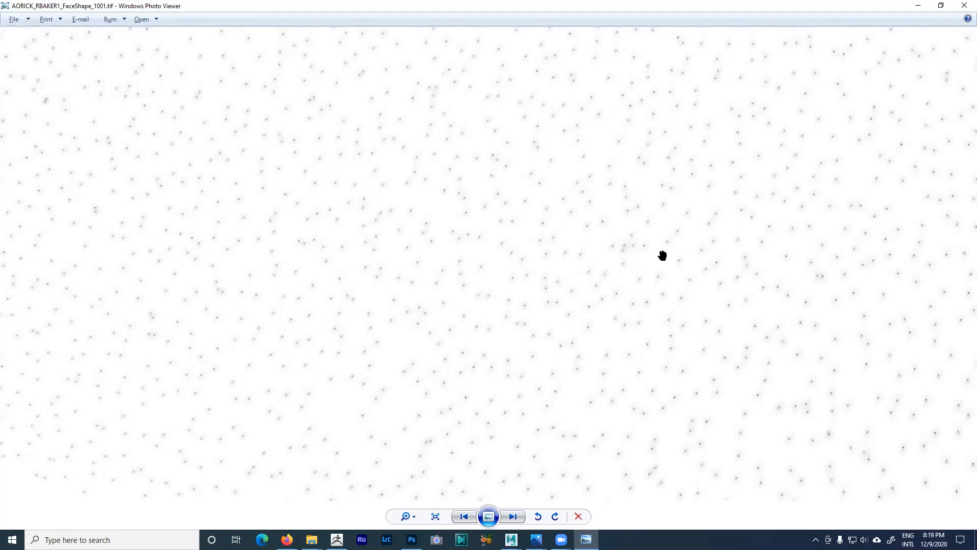
{"action": "left_click_drag", "start_coordinate": [661, 327], "coordinate": [646, 273]}
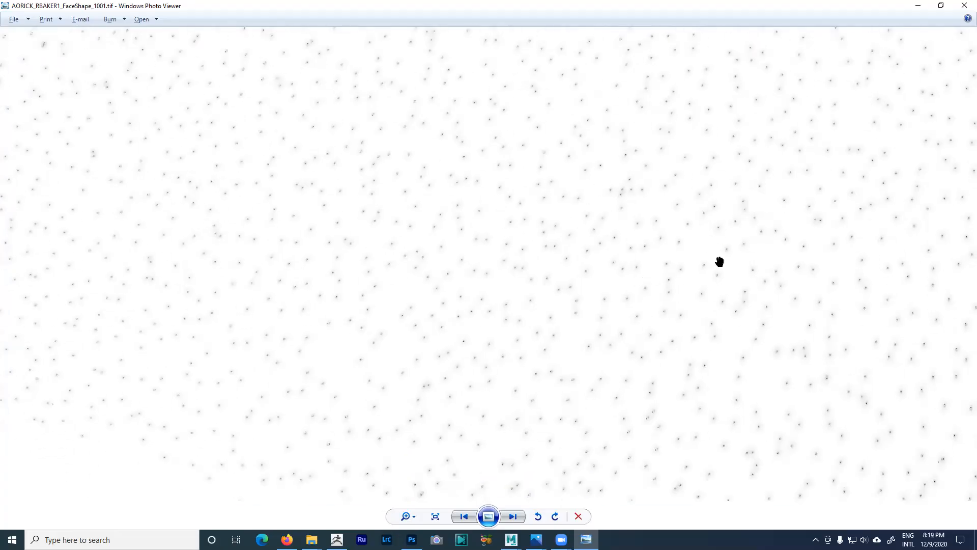
{"action": "left_click_drag", "start_coordinate": [551, 364], "coordinate": [611, 290]}
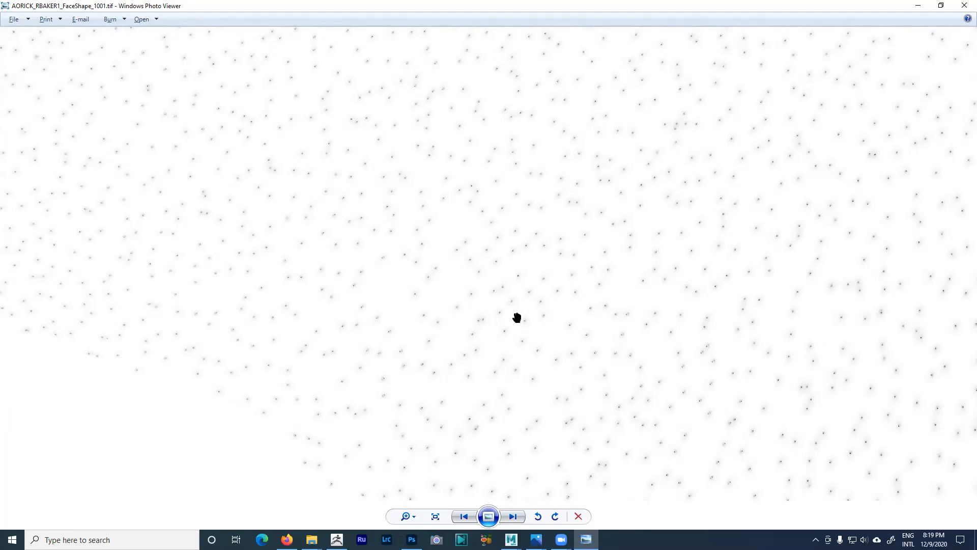
{"action": "left_click_drag", "start_coordinate": [545, 331], "coordinate": [572, 281]}
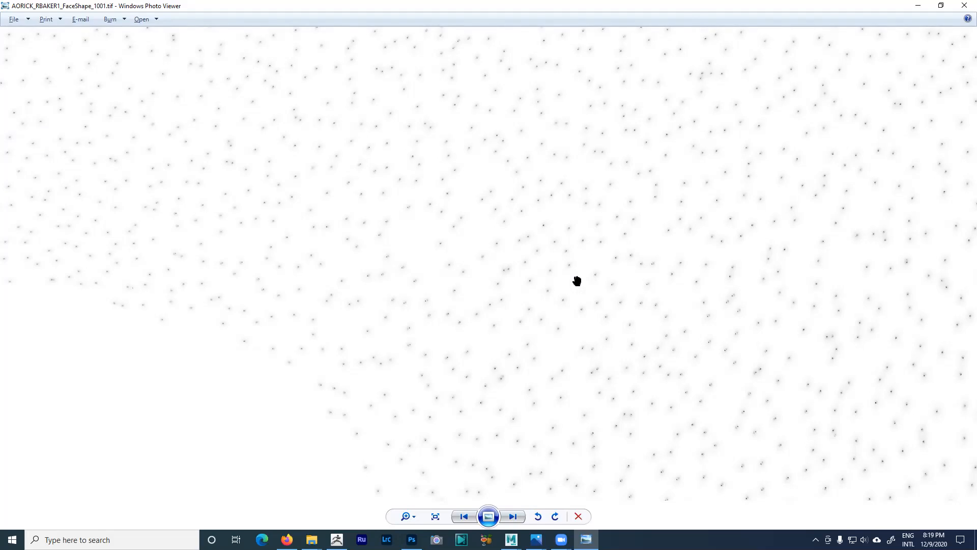
{"action": "scroll", "coordinate": [617, 287], "scroll_direction": "down", "scroll_amount": 4}
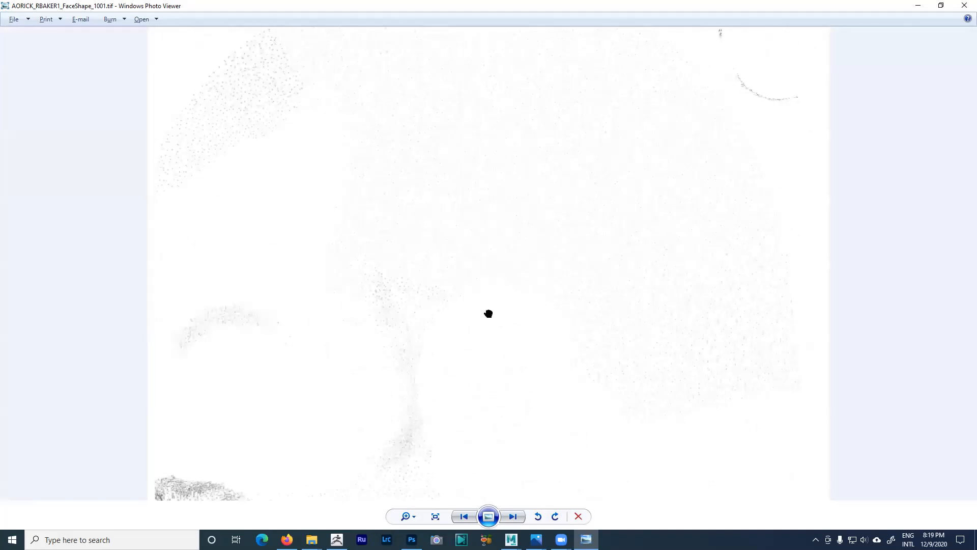
{"action": "left_click_drag", "start_coordinate": [569, 310], "coordinate": [456, 230]}
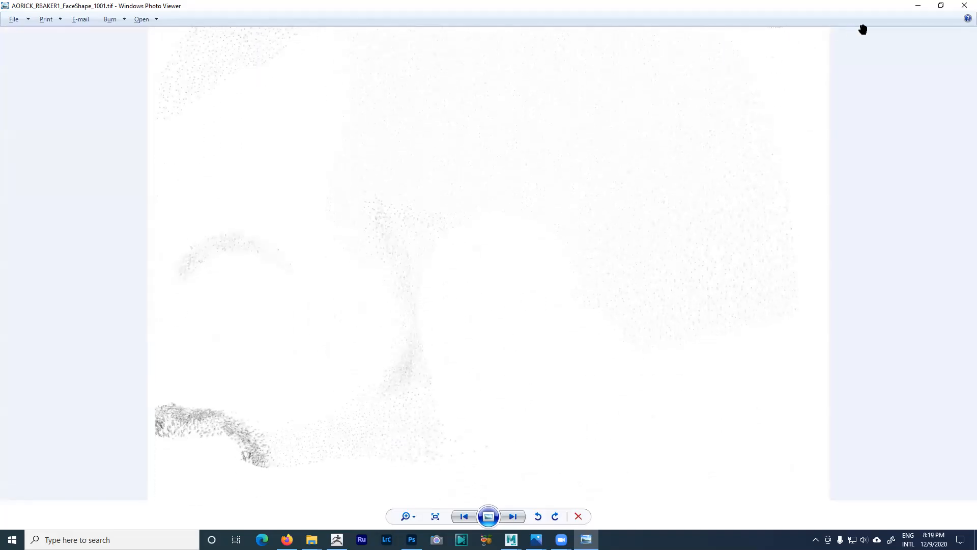
{"action": "left_click", "coordinate": [965, 5]}
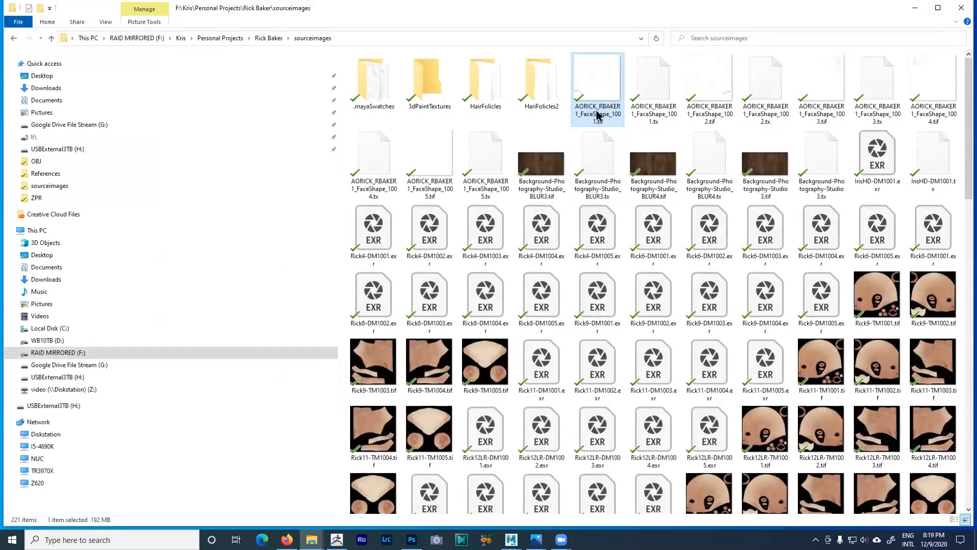
- Check the modification date in the file properties of AORICK_RBAKER1_FaceShape_1001.tif, and put the file window away
{"action": "double_click", "coordinate": [597, 109]}
{"action": "right_click", "coordinate": [595, 109]}
{"action": "left_click", "coordinate": [435, 460]}
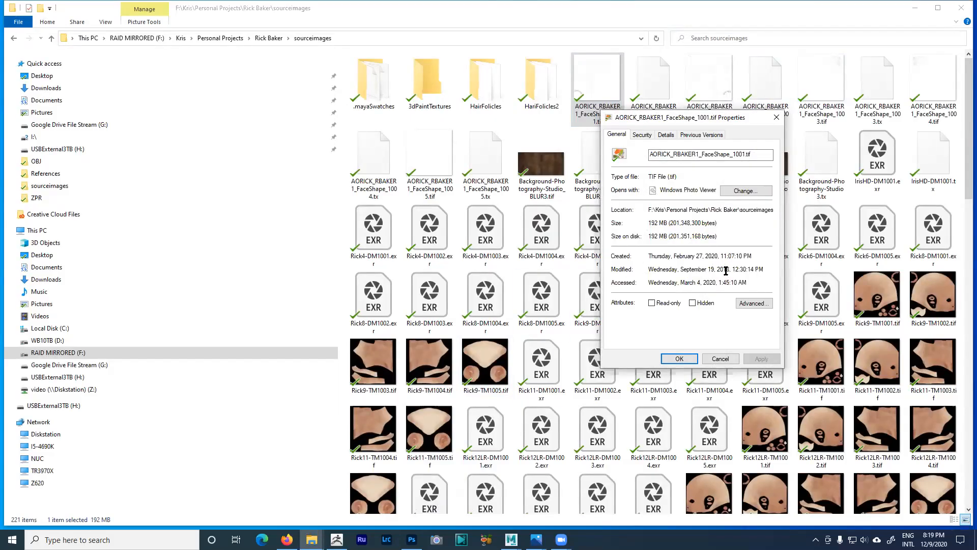
{"action": "left_click_drag", "start_coordinate": [706, 269], "coordinate": [735, 269]}
{"action": "left_click", "coordinate": [709, 269]}
{"action": "left_click", "coordinate": [720, 358]}
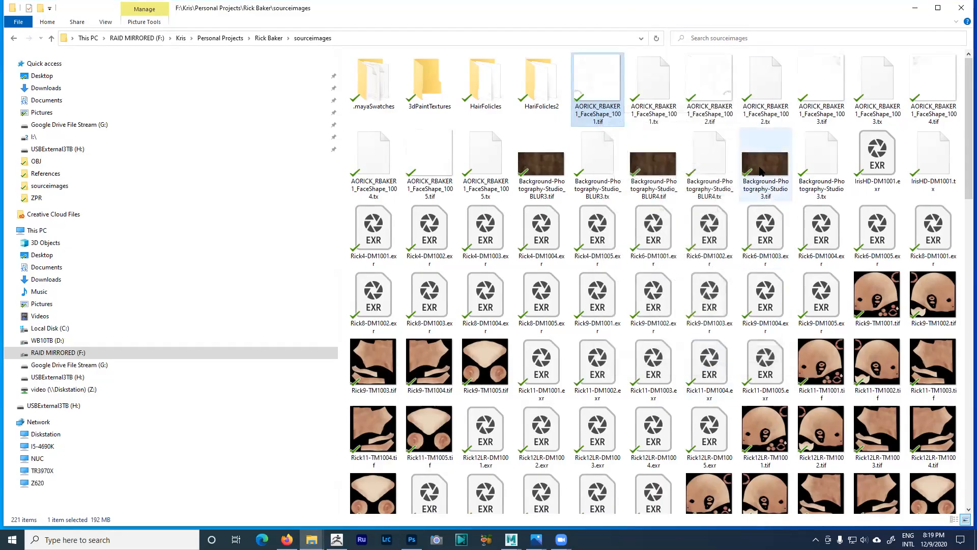
{"action": "left_click", "coordinate": [915, 7]}
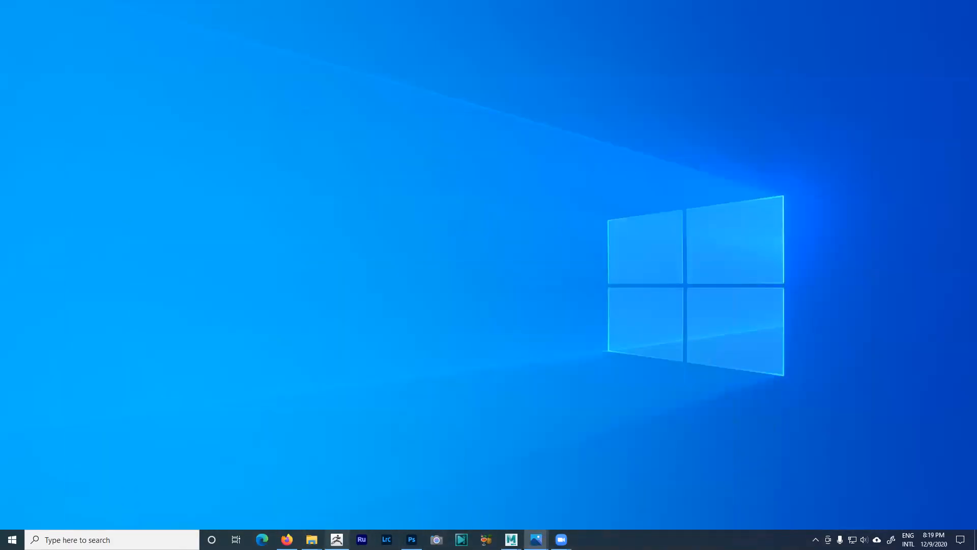
- Switch to Maya and try Arnold's Render Selection To Texture utility
{"action": "mouse_move", "coordinate": [511, 539]}
{"action": "left_click", "coordinate": [539, 509]}
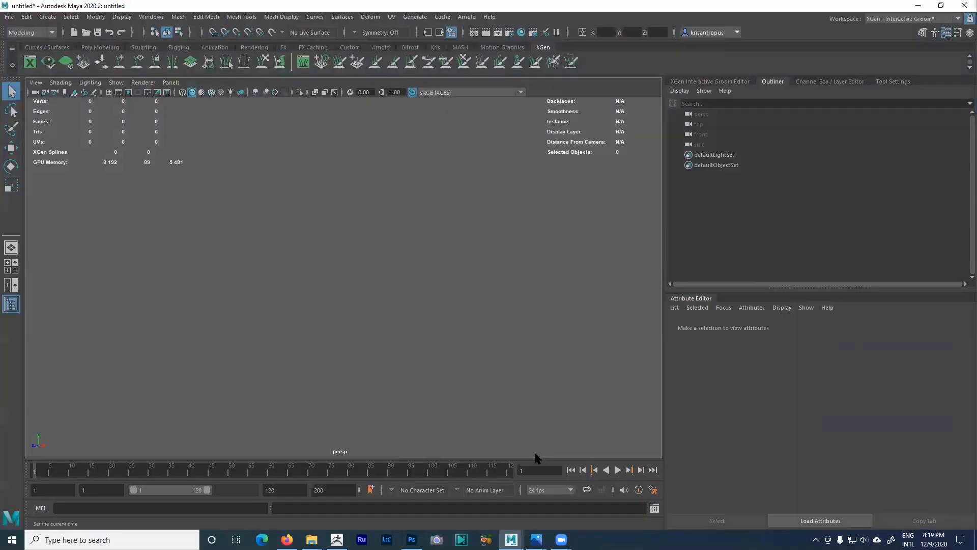
{"action": "left_click", "coordinate": [467, 17]}
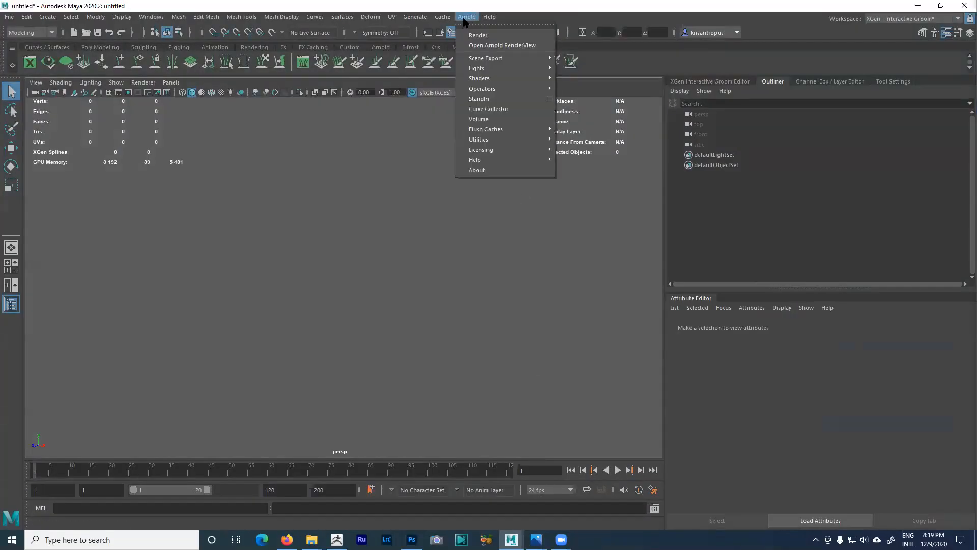
{"action": "mouse_move", "coordinate": [498, 139]}
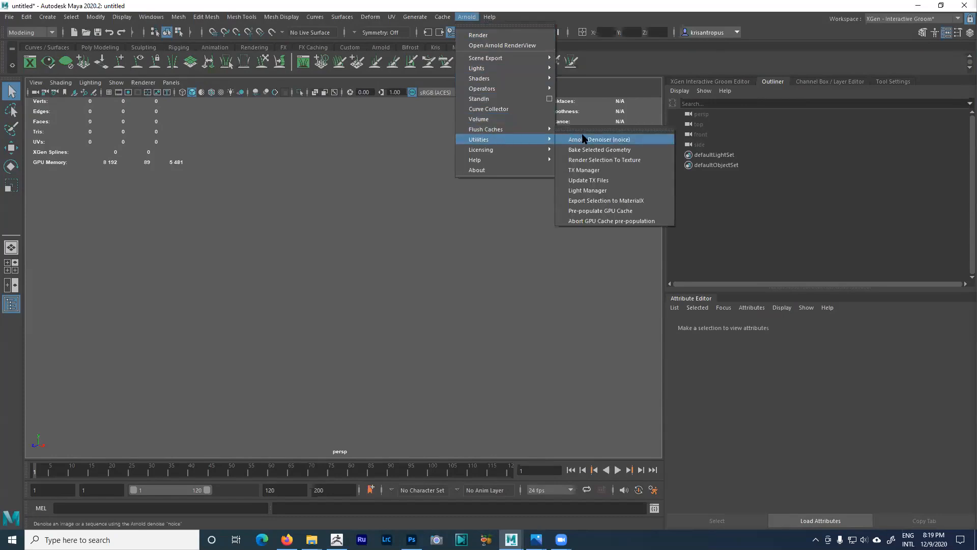
{"action": "left_click", "coordinate": [623, 162]}
{"action": "left_click", "coordinate": [489, 270]}
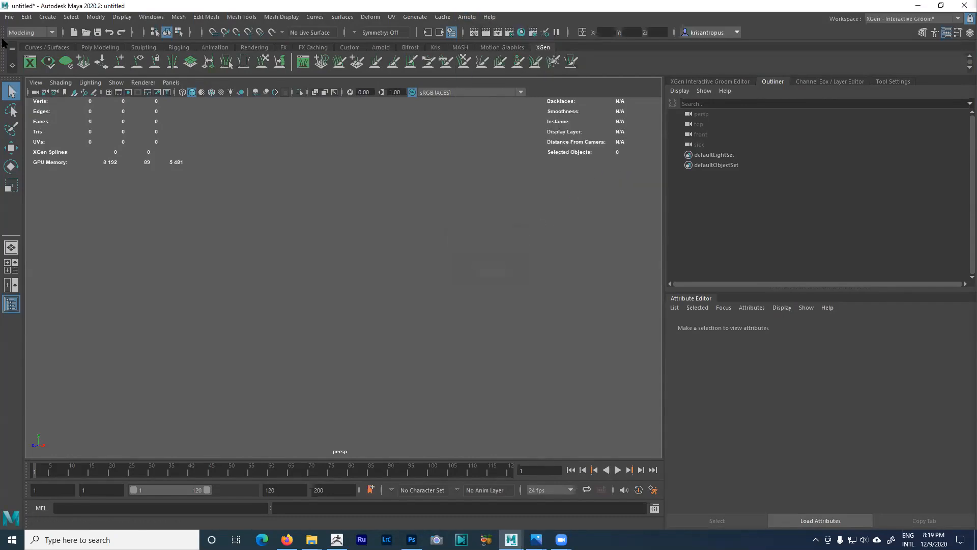
- Start opening a scene, browse up to the Personal Projects folder, and sort its contents by name in ascending order
{"action": "left_click", "coordinate": [10, 17]}
{"action": "left_click", "coordinate": [24, 48]}
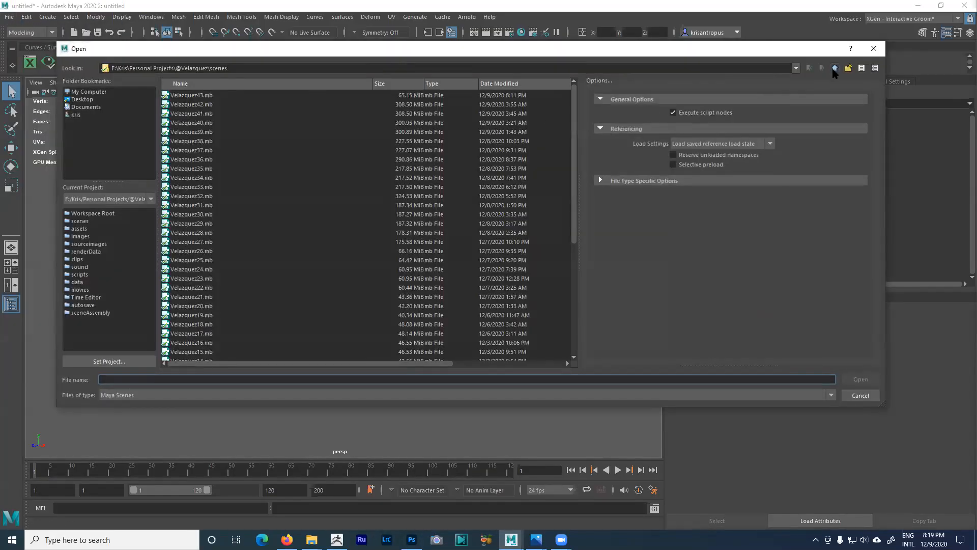
{"action": "left_click", "coordinate": [835, 68]}
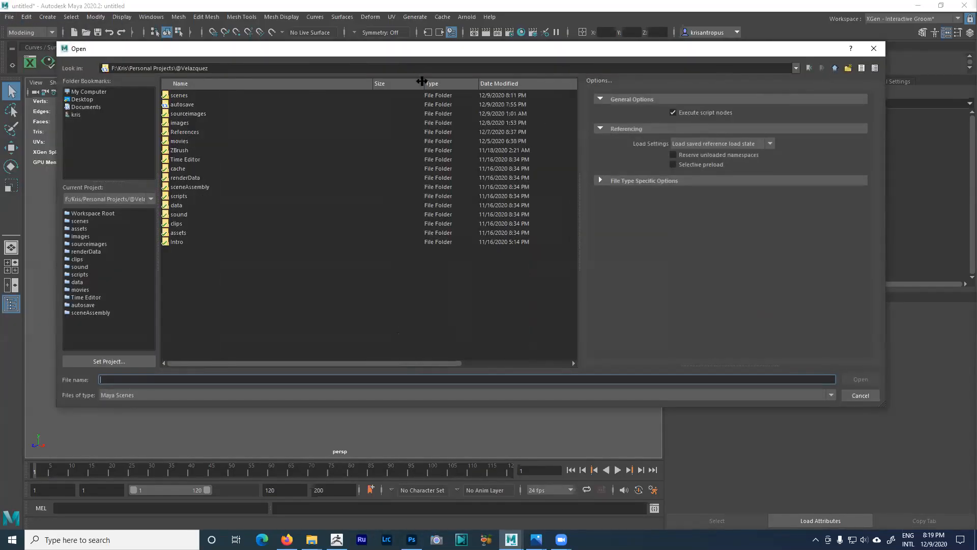
{"action": "left_click", "coordinate": [835, 68]}
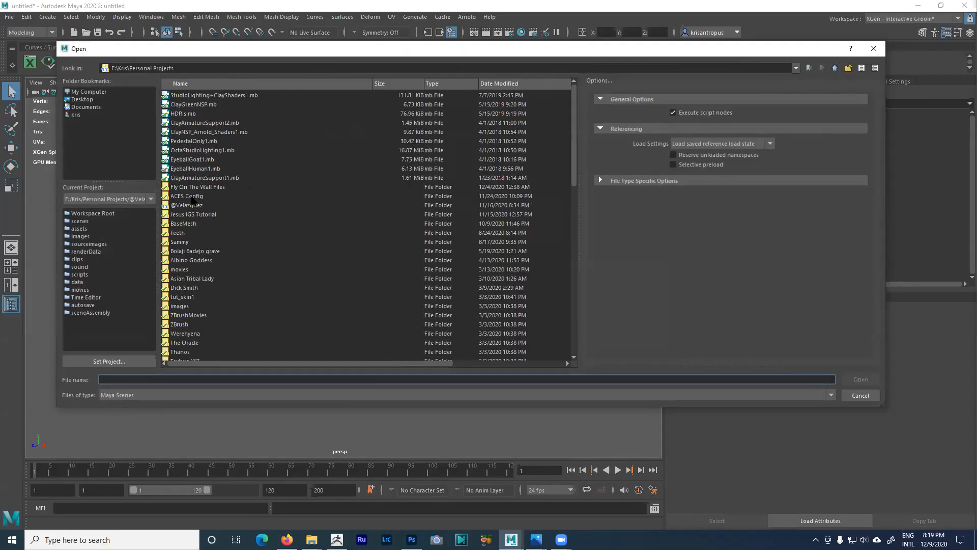
{"action": "left_click", "coordinate": [228, 84]}
{"action": "left_click", "coordinate": [230, 84]}
{"action": "scroll", "coordinate": [202, 215], "scroll_direction": "down", "scroll_amount": 20}
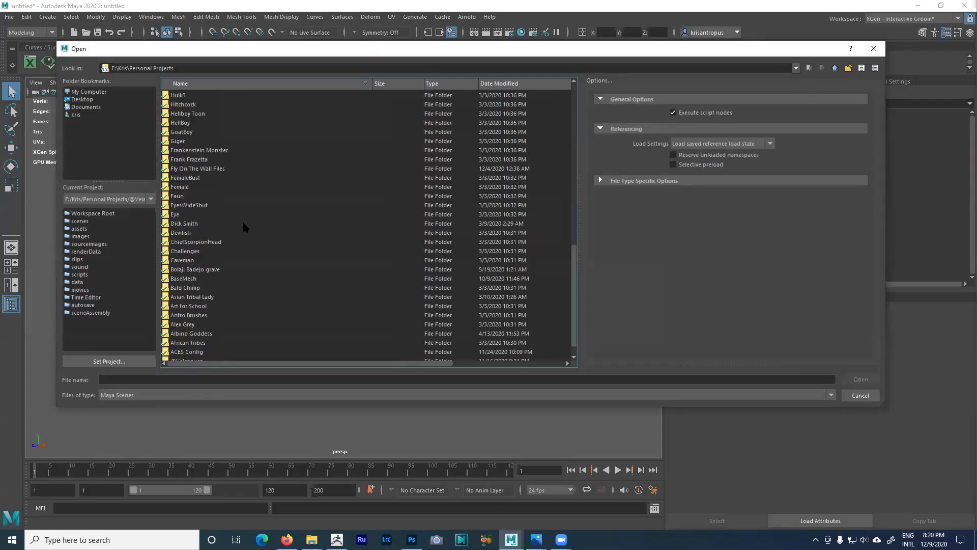
{"action": "scroll", "coordinate": [247, 239], "scroll_direction": "down", "scroll_amount": 1}
{"action": "left_click", "coordinate": [224, 85]}
{"action": "scroll", "coordinate": [232, 224], "scroll_direction": "up", "scroll_amount": 2}
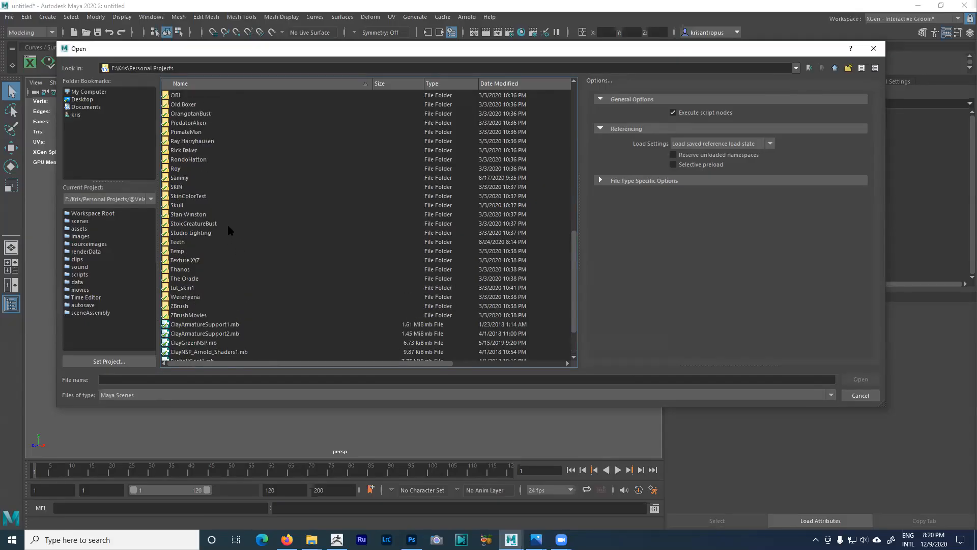
- Open Sammy.Model.99.mb from the Sammy project's scenes folder, discarding the changes to the untitled scene
{"action": "double_click", "coordinate": [184, 179]}
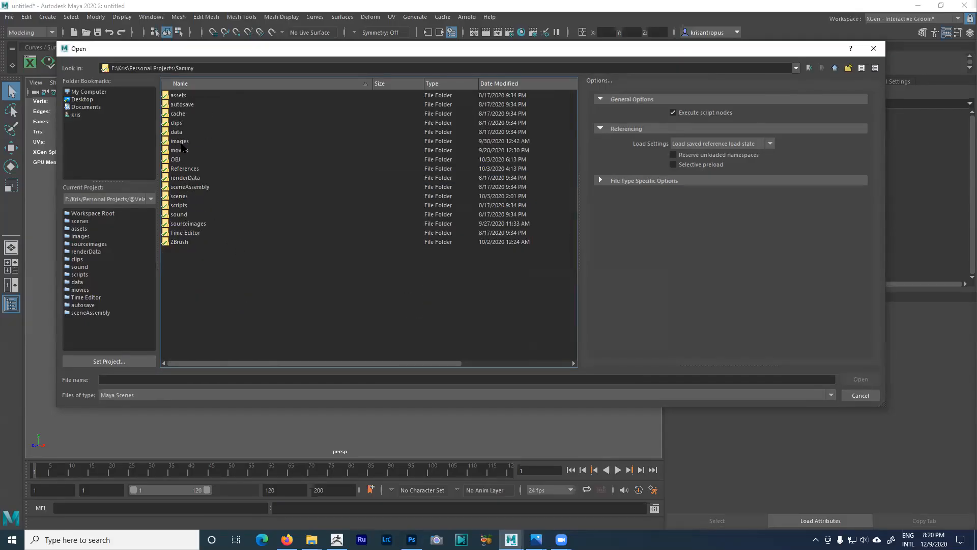
{"action": "double_click", "coordinate": [183, 196]}
{"action": "left_click", "coordinate": [508, 84]}
{"action": "left_click", "coordinate": [196, 96]}
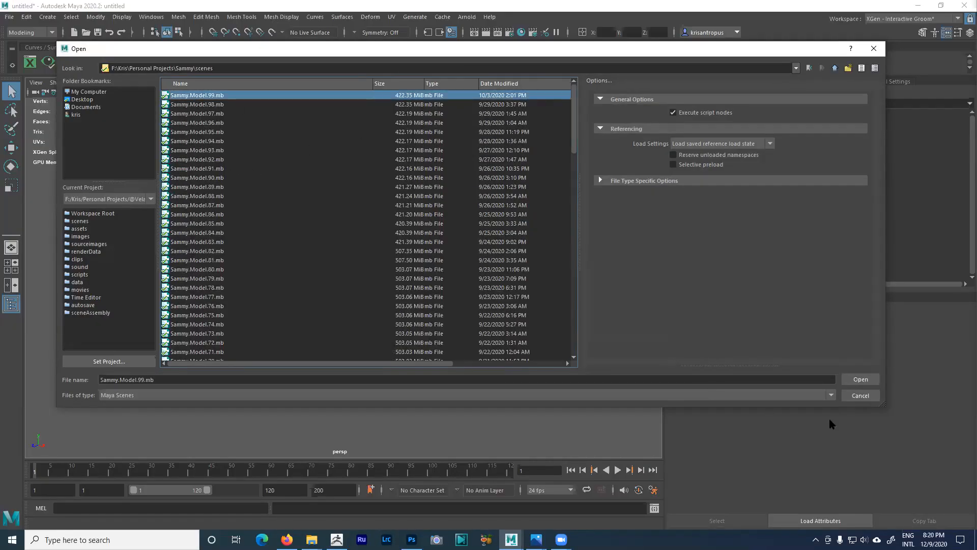
{"action": "left_click", "coordinate": [860, 380]}
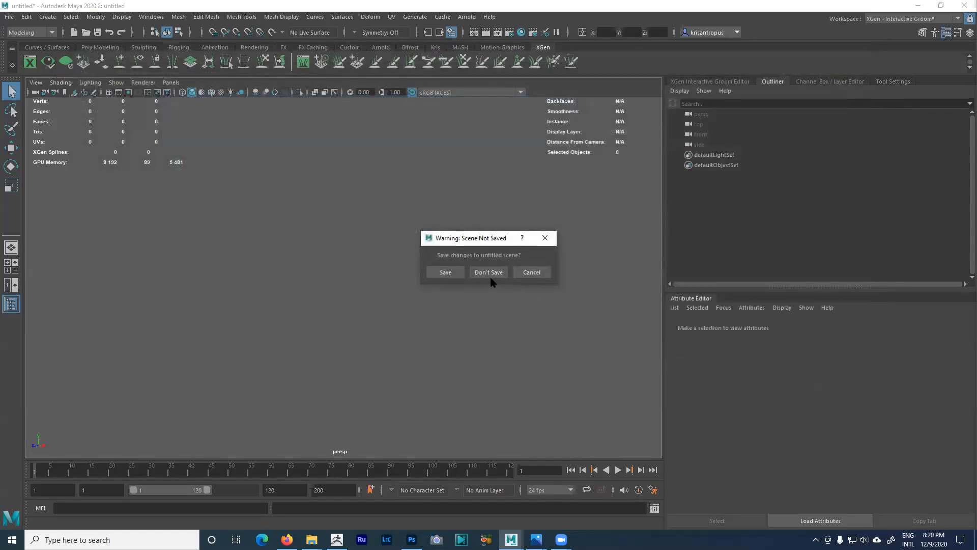
{"action": "left_click", "coordinate": [490, 274]}
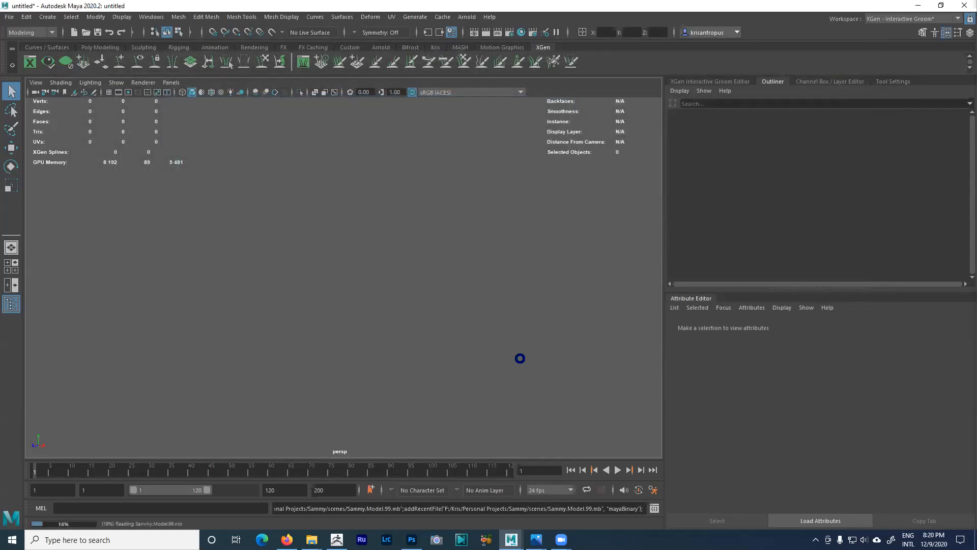
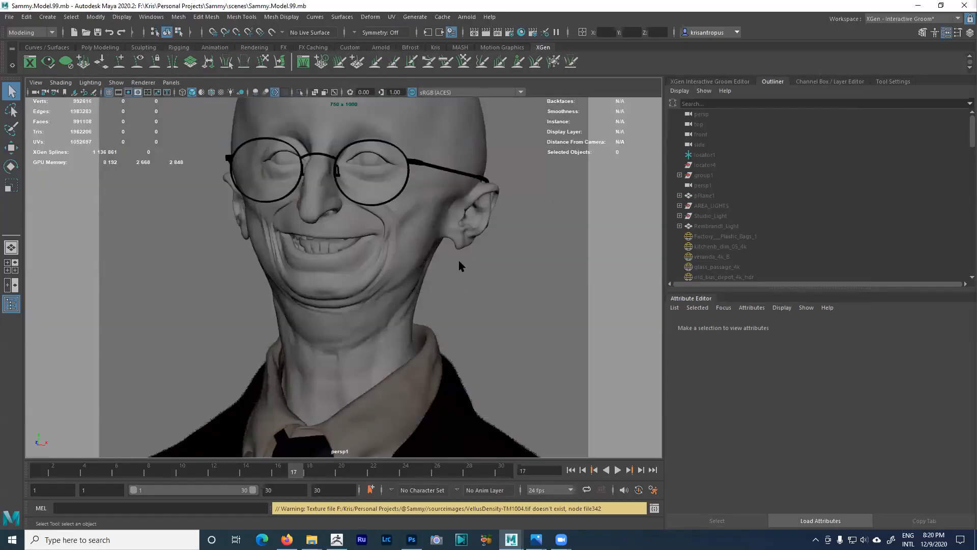
- Inspect the bespectacled head model from several sides, ending with a close view of the nose and smiling mouth
{"action": "right_click_drag", "start_coordinate": [394, 208], "coordinate": [349, 192], "text": "alt"}
{"action": "middle_click_drag", "start_coordinate": [349, 192], "coordinate": [375, 219], "text": "alt"}
{"action": "left_click_drag", "start_coordinate": [375, 218], "coordinate": [465, 209], "text": "alt"}
{"action": "middle_click_drag", "start_coordinate": [466, 209], "coordinate": [513, 220], "text": "alt"}
{"action": "left_click_drag", "start_coordinate": [513, 220], "coordinate": [223, 188], "text": "alt"}
{"action": "right_click_drag", "start_coordinate": [223, 188], "coordinate": [525, 306], "text": "alt"}
{"action": "middle_click_drag", "start_coordinate": [395, 262], "coordinate": [306, 386], "text": "alt"}
{"action": "right_click_drag", "start_coordinate": [335, 240], "coordinate": [728, 459], "text": "alt"}
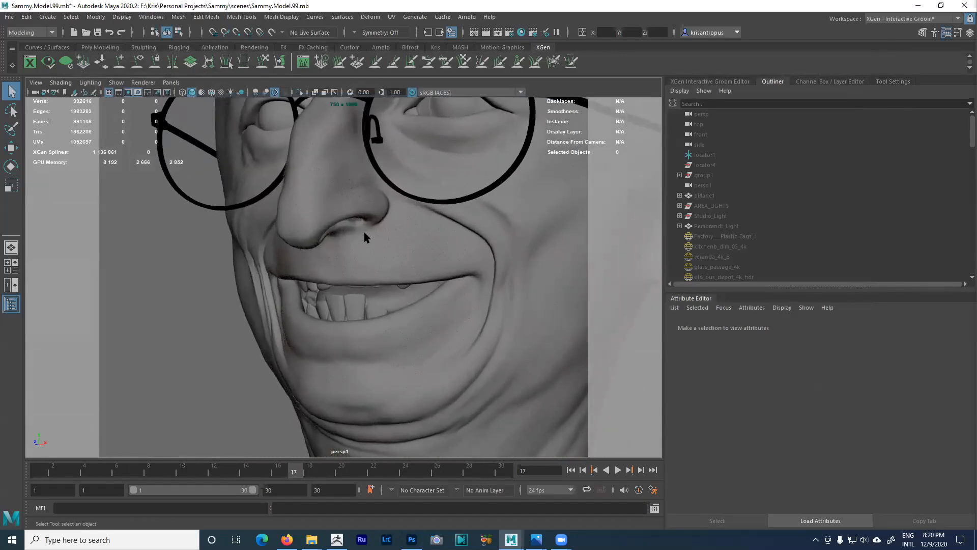
- Frame the lower teeth and examine the mouth and the fine hairs around the nostrils up close
{"action": "left_click", "coordinate": [361, 295]}
{"action": "left_click", "coordinate": [356, 309]}
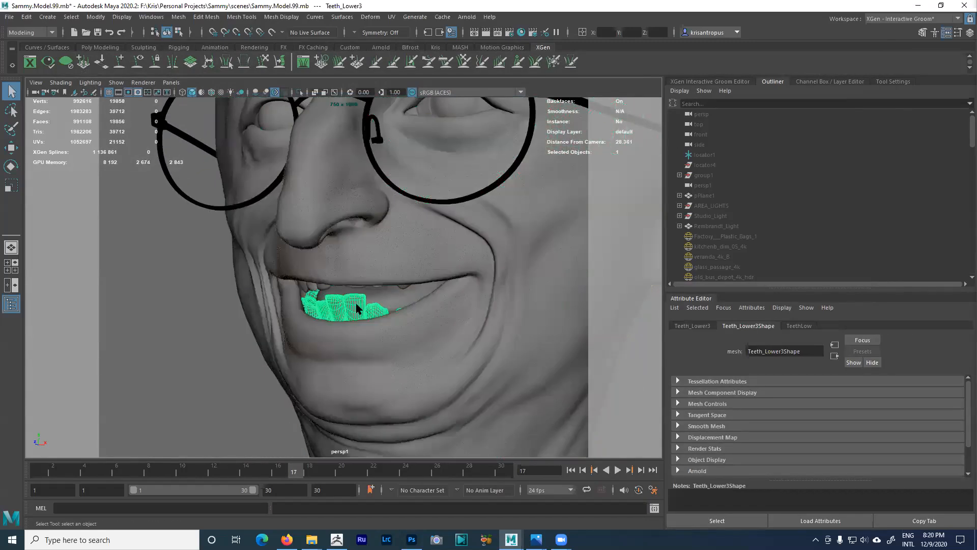
{"action": "key", "text": "f"}
{"action": "left_click_drag", "start_coordinate": [356, 309], "coordinate": [421, 320], "text": "alt"}
{"action": "left_click_drag", "start_coordinate": [376, 298], "coordinate": [376, 255], "text": "alt"}
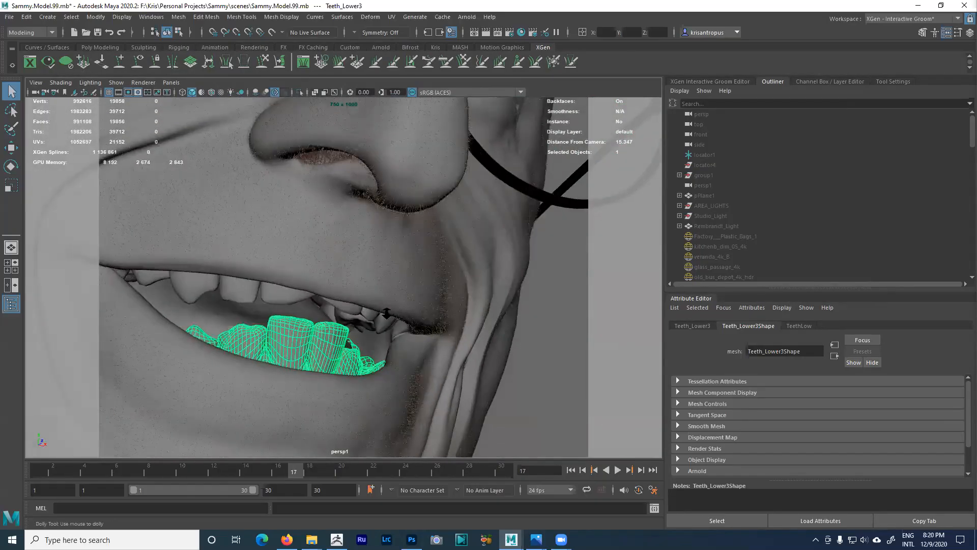
{"action": "right_click_drag", "start_coordinate": [375, 254], "coordinate": [422, 255], "text": "alt"}
{"action": "middle_click_drag", "start_coordinate": [389, 244], "coordinate": [389, 323], "text": "alt"}
{"action": "left_click_drag", "start_coordinate": [388, 323], "coordinate": [405, 295], "text": "alt"}
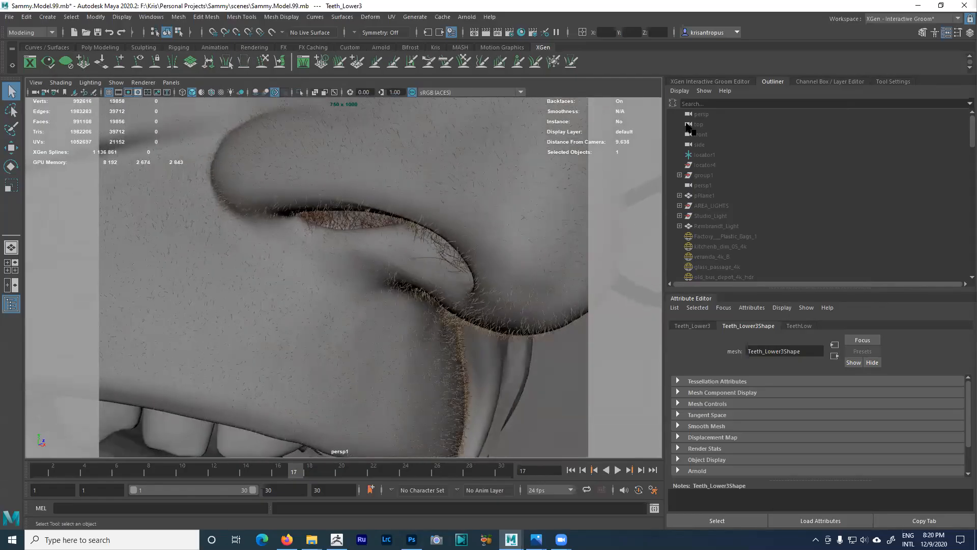
- Hide the NoseMuzzleVellus description in the XGen Interactive Groom Editor and check the hairs left around the nose
{"action": "left_click", "coordinate": [709, 82]}
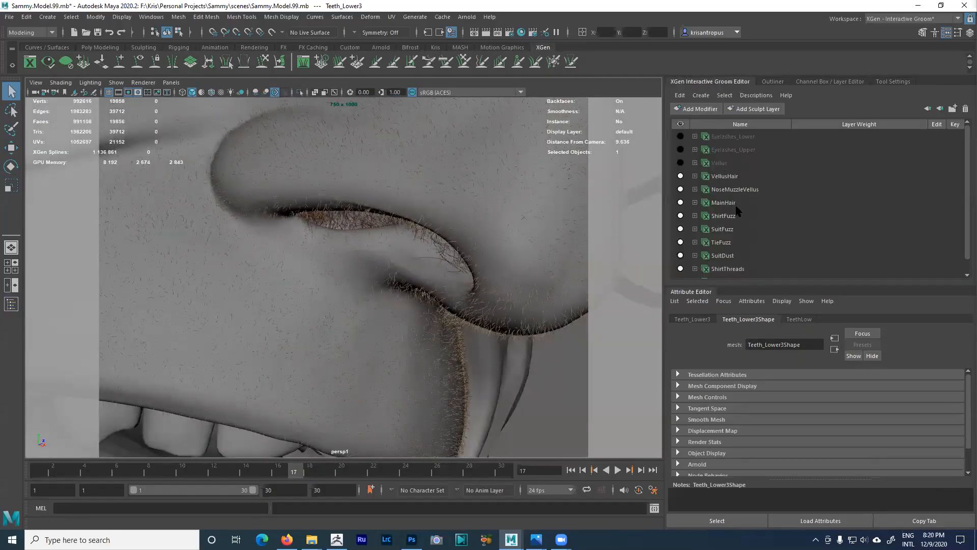
{"action": "scroll", "coordinate": [705, 190], "scroll_direction": "down", "scroll_amount": 1}
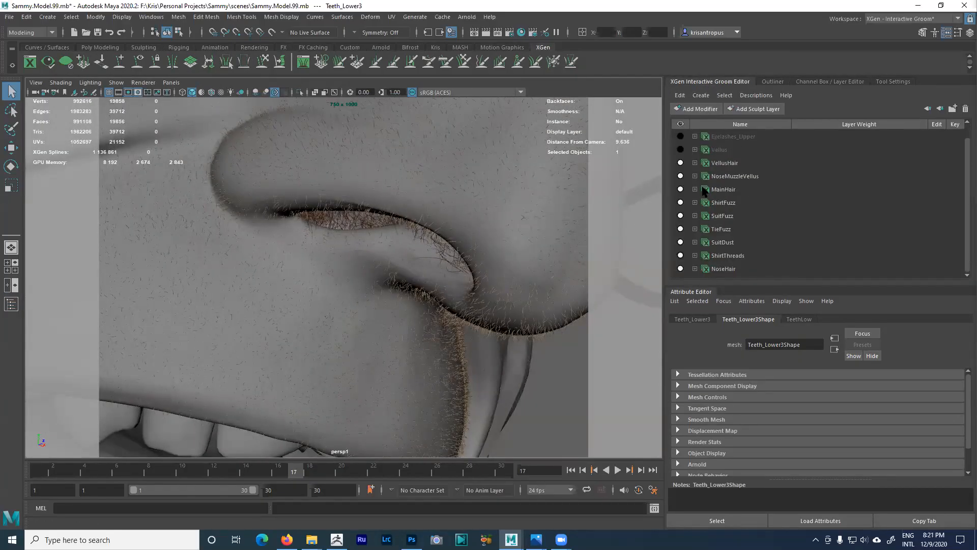
{"action": "left_click", "coordinate": [680, 176]}
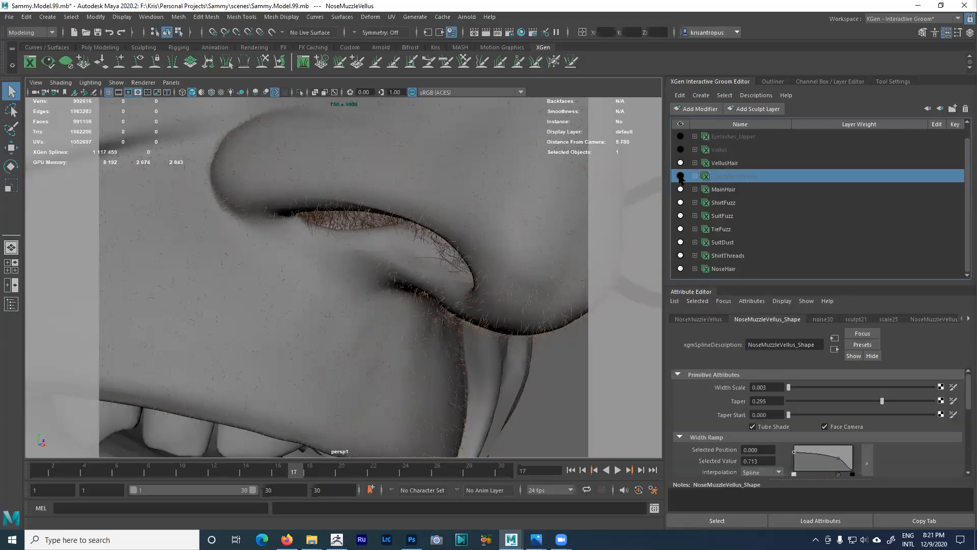
{"action": "left_click_drag", "start_coordinate": [462, 231], "coordinate": [450, 228], "text": "alt"}
{"action": "middle_click_drag", "start_coordinate": [450, 228], "coordinate": [449, 258], "text": "alt"}
{"action": "scroll", "coordinate": [449, 262], "scroll_direction": "down", "scroll_amount": 1}
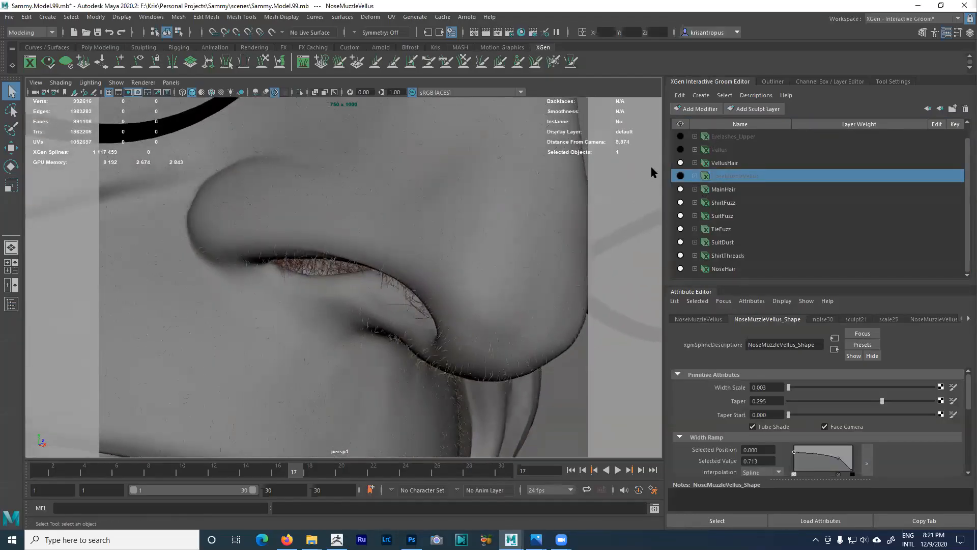
- Show the Vellus description and view its hairs around the nostril and nose tip
{"action": "left_click", "coordinate": [681, 149]}
{"action": "left_click", "coordinate": [684, 179]}
{"action": "left_click_drag", "start_coordinate": [499, 245], "coordinate": [458, 269], "text": "alt"}
{"action": "middle_click_drag", "start_coordinate": [458, 268], "coordinate": [496, 310], "text": "alt"}
{"action": "left_click_drag", "start_coordinate": [496, 310], "coordinate": [422, 229], "text": "alt"}
{"action": "middle_click_drag", "start_coordinate": [423, 230], "coordinate": [385, 228], "text": "alt"}
{"action": "left_click_drag", "start_coordinate": [386, 227], "coordinate": [417, 253], "text": "alt"}
{"action": "middle_click_drag", "start_coordinate": [416, 253], "coordinate": [419, 186], "text": "alt"}
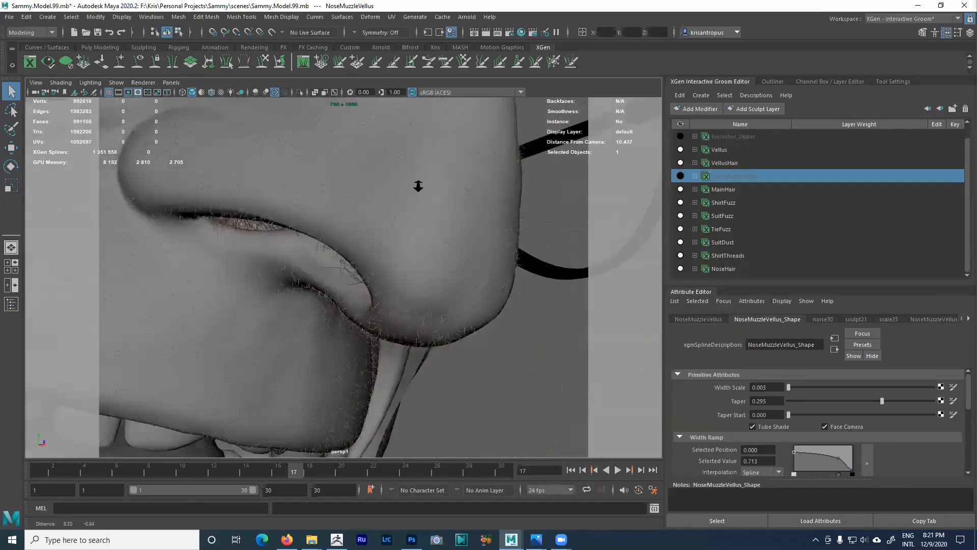
{"action": "right_click_drag", "start_coordinate": [419, 186], "coordinate": [436, 214], "text": "alt"}
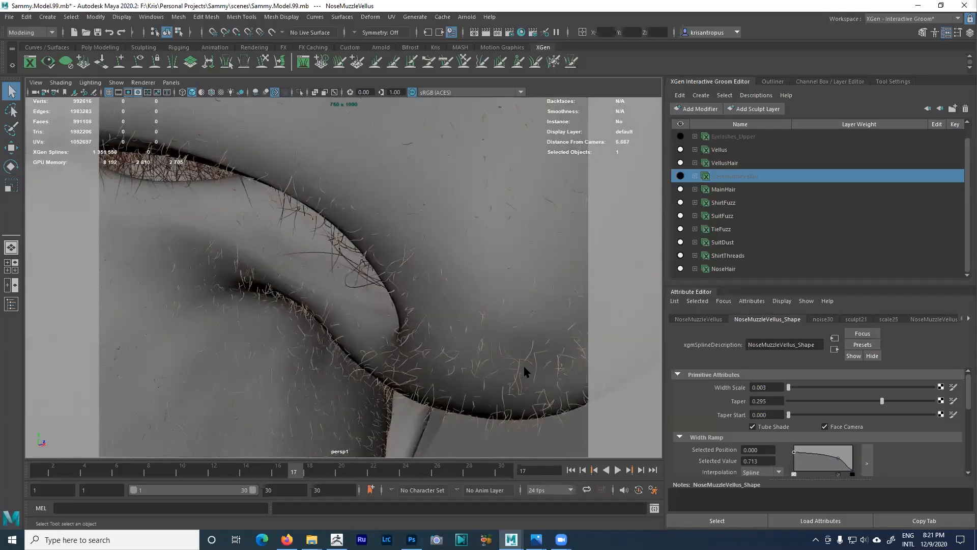
- Examine the density and direction of the short hairs along the nose tip and nostril rim
{"action": "right_click_drag", "start_coordinate": [525, 367], "coordinate": [492, 348], "text": "alt"}
{"action": "left_click_drag", "start_coordinate": [492, 305], "coordinate": [466, 374], "text": "alt"}
{"action": "middle_click_drag", "start_coordinate": [342, 280], "coordinate": [266, 222], "text": "alt"}
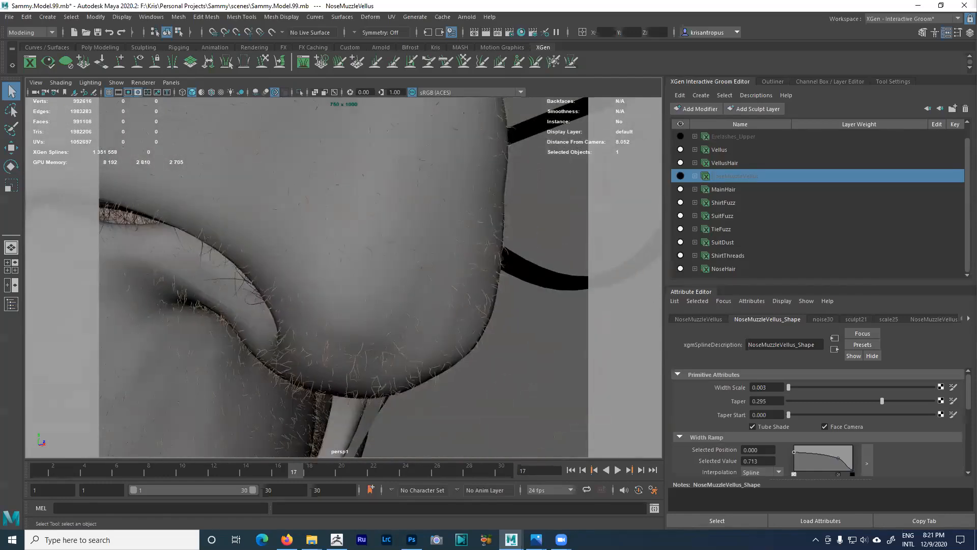
{"action": "left_click_drag", "start_coordinate": [463, 298], "coordinate": [469, 296], "text": "alt"}
{"action": "middle_click_drag", "start_coordinate": [469, 297], "coordinate": [487, 277], "text": "alt"}
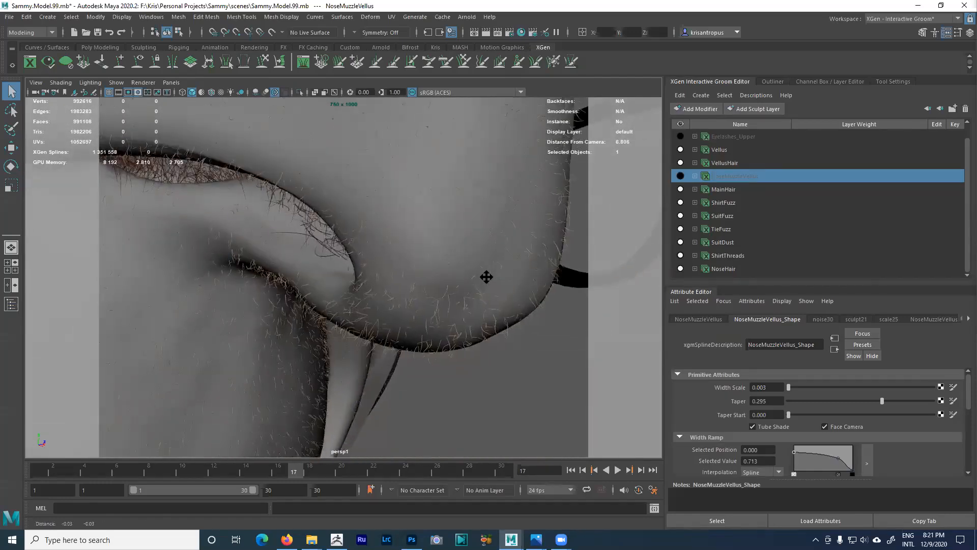
{"action": "left_click_drag", "start_coordinate": [487, 277], "coordinate": [488, 277], "text": "alt"}
{"action": "scroll", "coordinate": [488, 278], "scroll_direction": "down", "scroll_amount": 3}
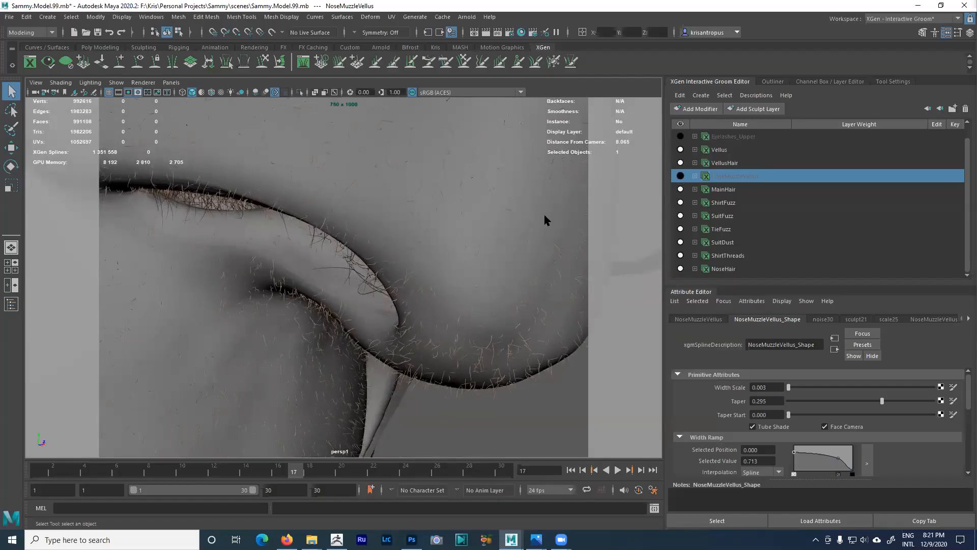
- Hide the Vellus and VellusHair descriptions, keeping NoseHair shown inside the nostril
{"action": "left_click", "coordinate": [681, 149]}
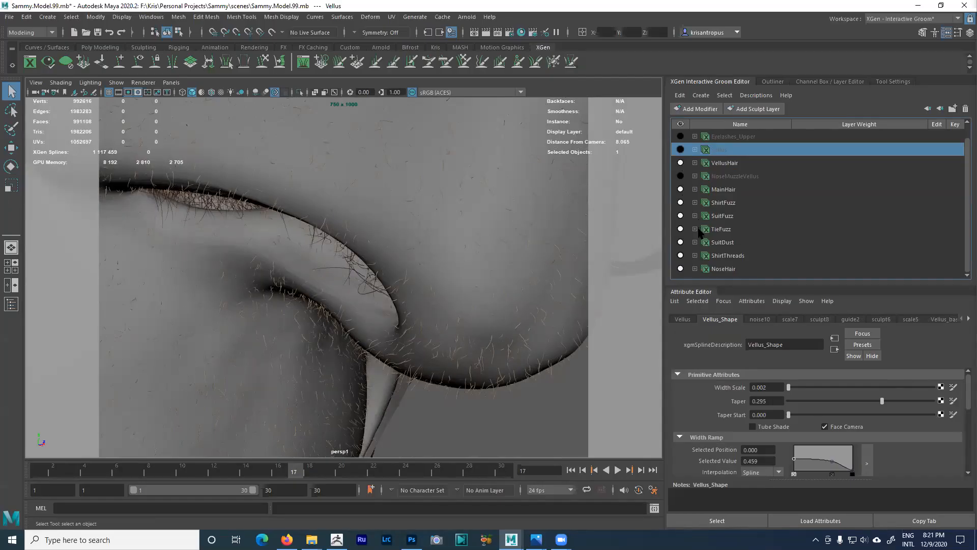
{"action": "left_click", "coordinate": [682, 269]}
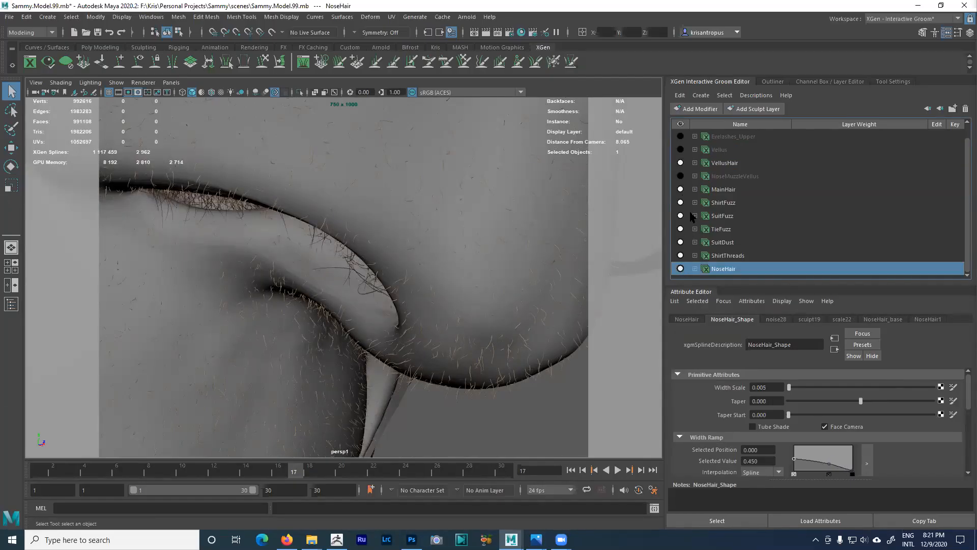
{"action": "scroll", "coordinate": [692, 203], "scroll_direction": "up", "scroll_amount": 1}
{"action": "left_click", "coordinate": [681, 176]}
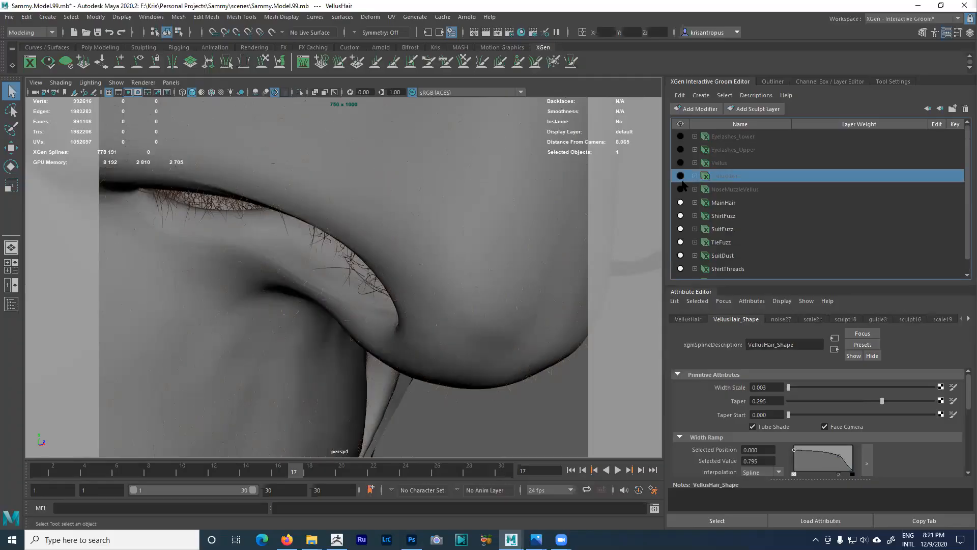
{"action": "right_click_drag", "start_coordinate": [492, 251], "coordinate": [431, 264], "text": "alt"}
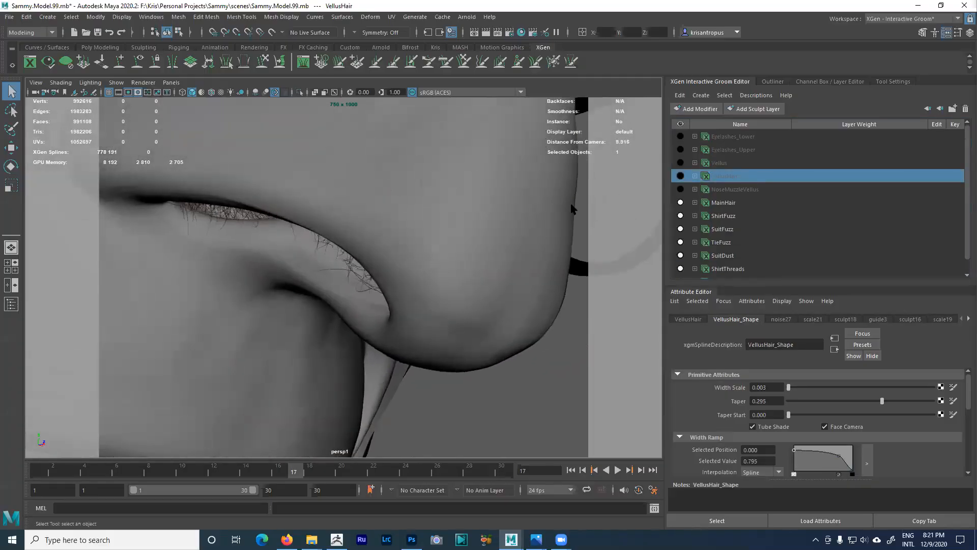
- Show the NoseMuzzleVellus description and view its hairs across the nose and upper lip
{"action": "left_click", "coordinate": [680, 190]}
{"action": "right_click_drag", "start_coordinate": [548, 247], "coordinate": [444, 220], "text": "alt"}
{"action": "left_click_drag", "start_coordinate": [445, 220], "coordinate": [456, 227], "text": "alt"}
{"action": "middle_click_drag", "start_coordinate": [456, 227], "coordinate": [470, 185], "text": "alt"}
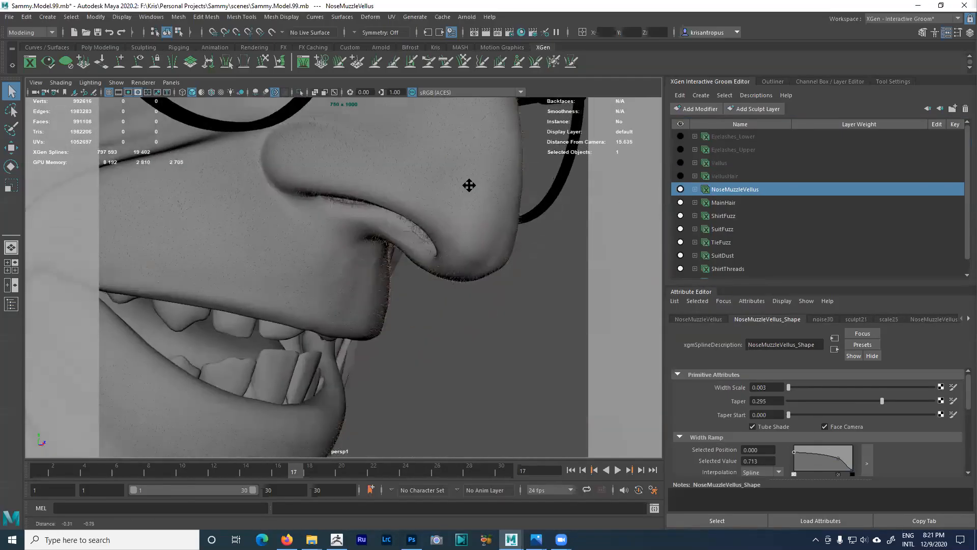
- Examine the NoseMuzzleVellus hairs along the nostril rim, upper lip and mouth edge from close range
{"action": "right_click_drag", "start_coordinate": [470, 185], "coordinate": [579, 208], "text": "alt"}
{"action": "left_click_drag", "start_coordinate": [578, 207], "coordinate": [474, 251], "text": "alt"}
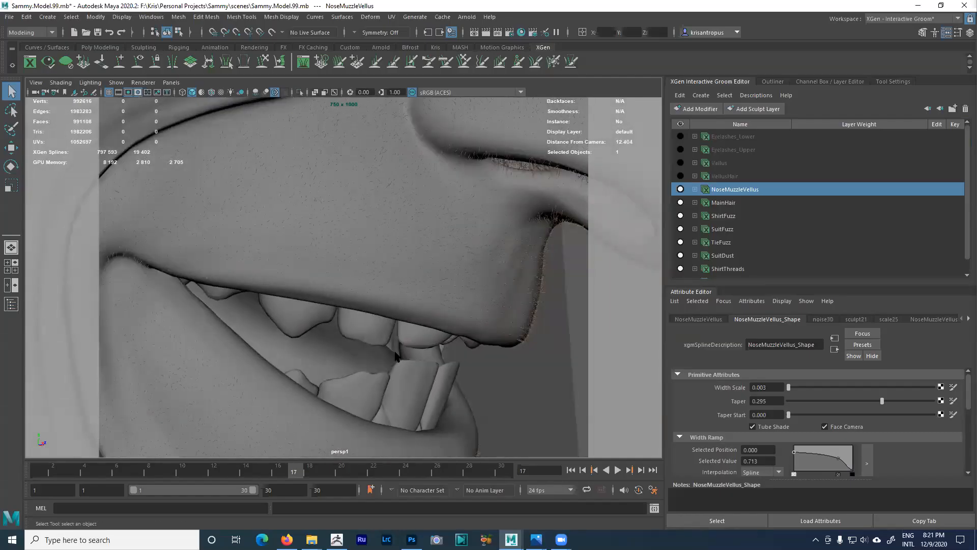
{"action": "right_click_drag", "start_coordinate": [395, 355], "coordinate": [256, 263], "text": "alt"}
{"action": "left_click_drag", "start_coordinate": [453, 227], "coordinate": [349, 248], "text": "alt"}
{"action": "middle_click_drag", "start_coordinate": [348, 248], "coordinate": [270, 204], "text": "alt"}
{"action": "right_click_drag", "start_coordinate": [331, 259], "coordinate": [396, 301], "text": "alt"}
{"action": "left_click_drag", "start_coordinate": [395, 301], "coordinate": [570, 270], "text": "alt"}
{"action": "middle_click_drag", "start_coordinate": [571, 270], "coordinate": [806, 321], "text": "alt"}
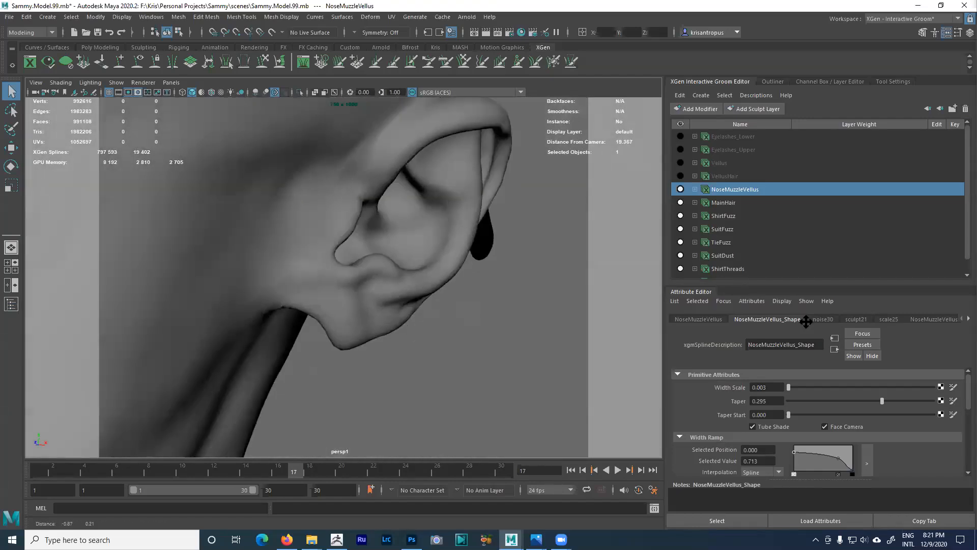
- Compare the NoseMuzzleVellus coverage across the nose and upper lip with the cheek and ear area
{"action": "middle_click_drag", "start_coordinate": [245, 265], "coordinate": [619, 275], "text": "alt"}
{"action": "left_click_drag", "start_coordinate": [428, 275], "coordinate": [563, 268], "text": "alt"}
{"action": "middle_click_drag", "start_coordinate": [511, 190], "coordinate": [303, 291], "text": "alt"}
{"action": "right_click_drag", "start_coordinate": [302, 291], "coordinate": [378, 312], "text": "alt"}
{"action": "left_click_drag", "start_coordinate": [378, 312], "coordinate": [407, 301], "text": "alt"}
{"action": "middle_click_drag", "start_coordinate": [407, 301], "coordinate": [410, 288], "text": "alt"}
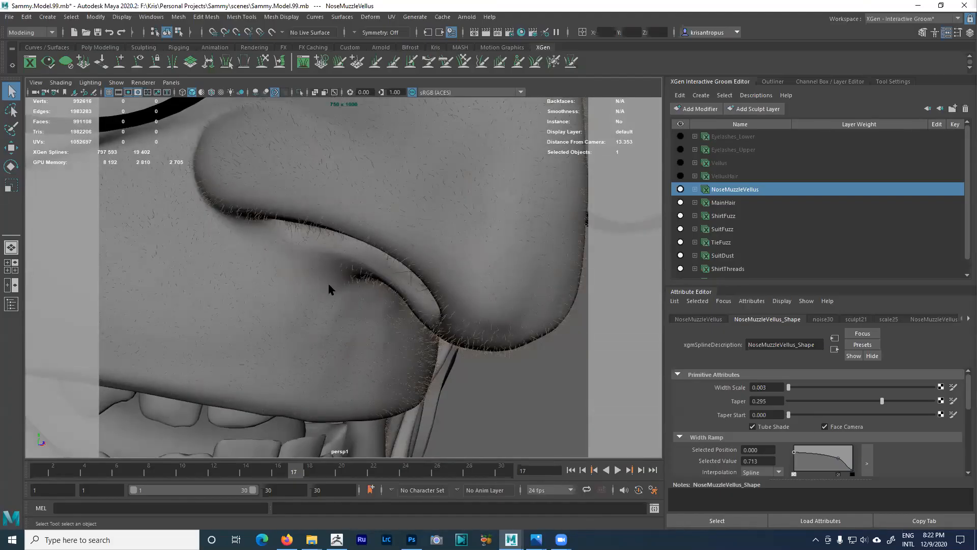
{"action": "left_click_drag", "start_coordinate": [552, 323], "coordinate": [459, 219], "text": "alt"}
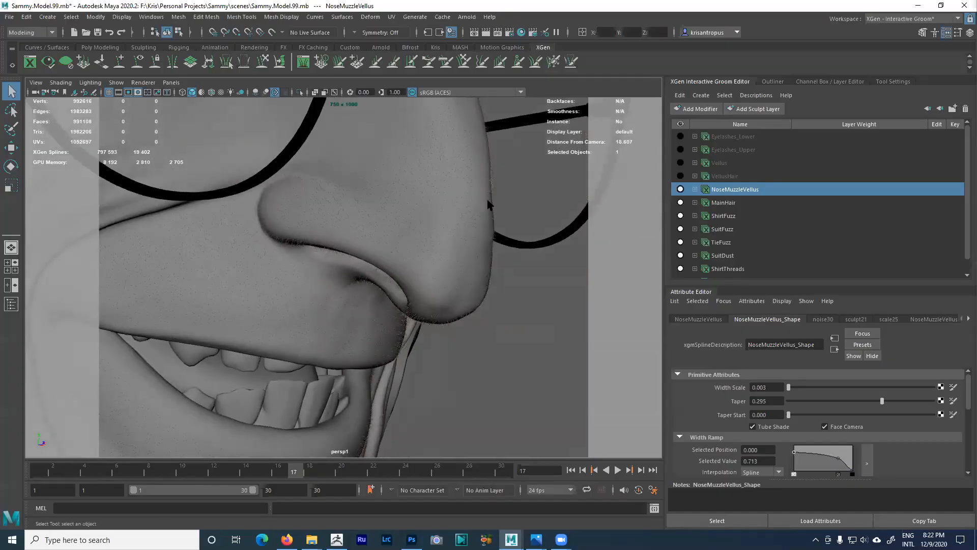
{"action": "left_click_drag", "start_coordinate": [377, 309], "coordinate": [292, 294], "text": "alt"}
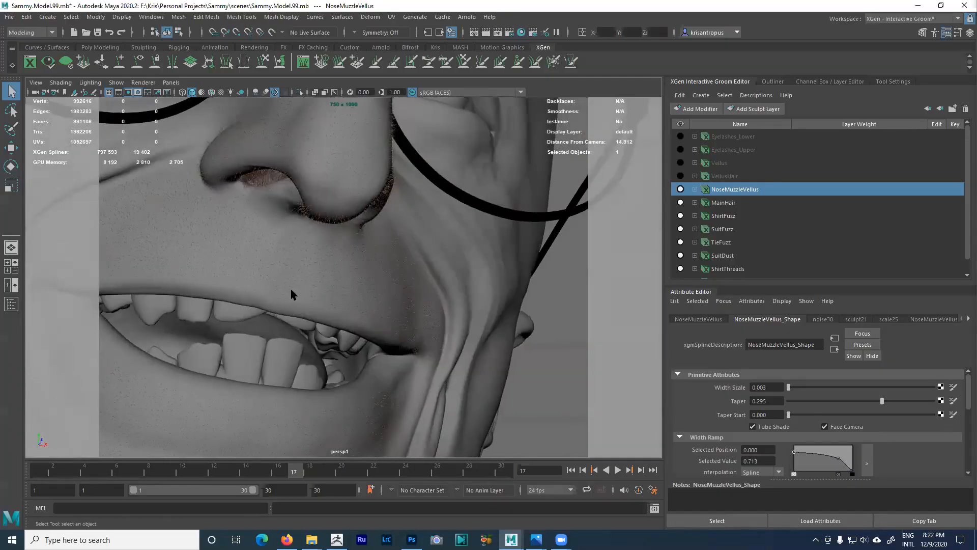
{"action": "left_click_drag", "start_coordinate": [542, 300], "coordinate": [445, 277], "text": "alt"}
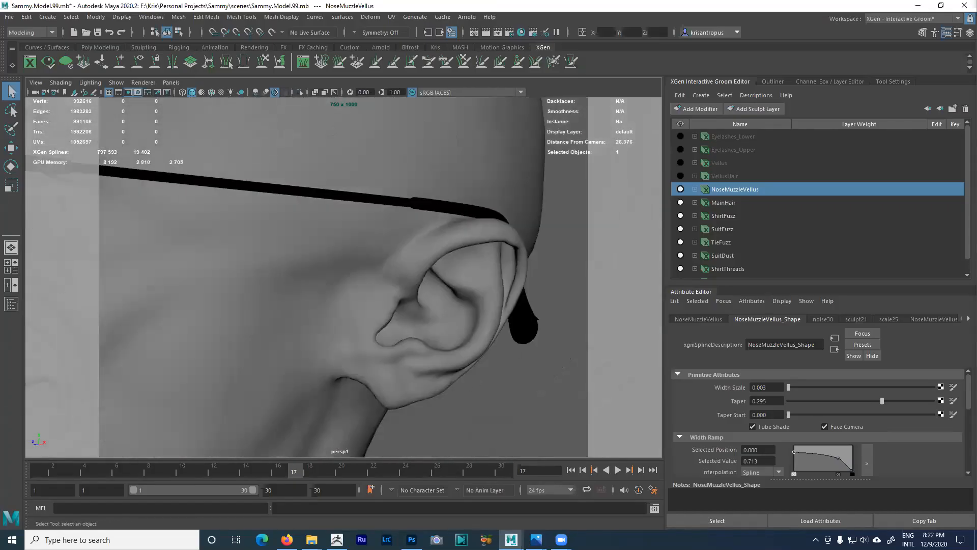
- Show the VellusHair description to view its hairs around the nostril and nose tip, and hide it again
{"action": "left_click_drag", "start_coordinate": [343, 302], "coordinate": [634, 206], "text": "alt"}
{"action": "left_click", "coordinate": [681, 176]}
{"action": "right_click_drag", "start_coordinate": [498, 223], "coordinate": [446, 275], "text": "alt"}
{"action": "middle_click_drag", "start_coordinate": [446, 275], "coordinate": [365, 257], "text": "alt"}
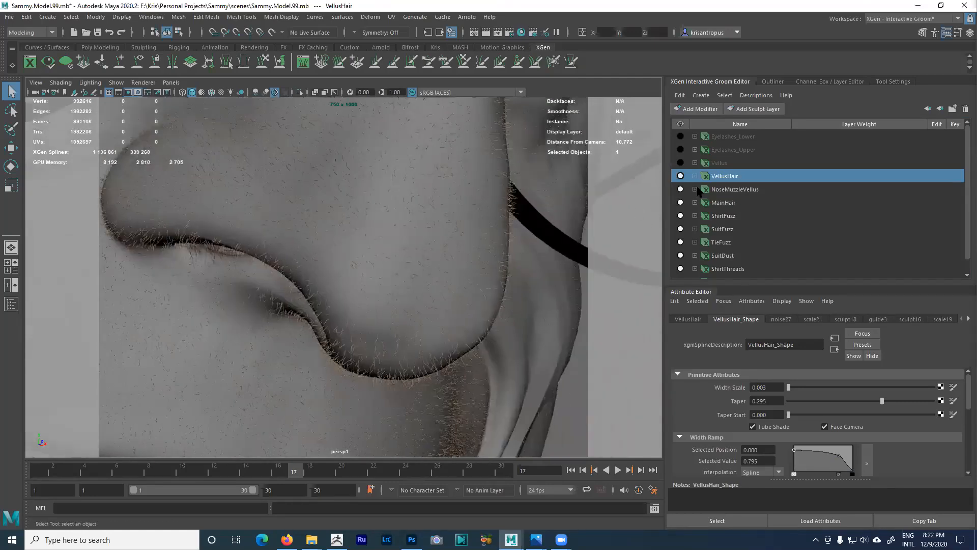
{"action": "left_click", "coordinate": [680, 176]}
{"action": "right_click_drag", "start_coordinate": [465, 262], "coordinate": [358, 232], "text": "alt"}
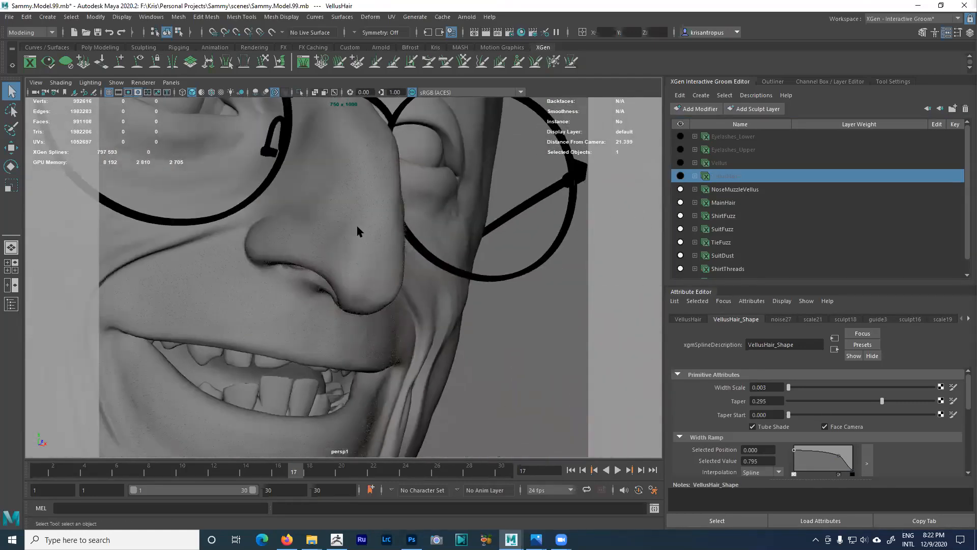
- Turn on Wireframe on Shaded and view the mesh and short hairs around the nose
{"action": "left_click_drag", "start_coordinate": [356, 238], "coordinate": [309, 205], "text": "alt"}
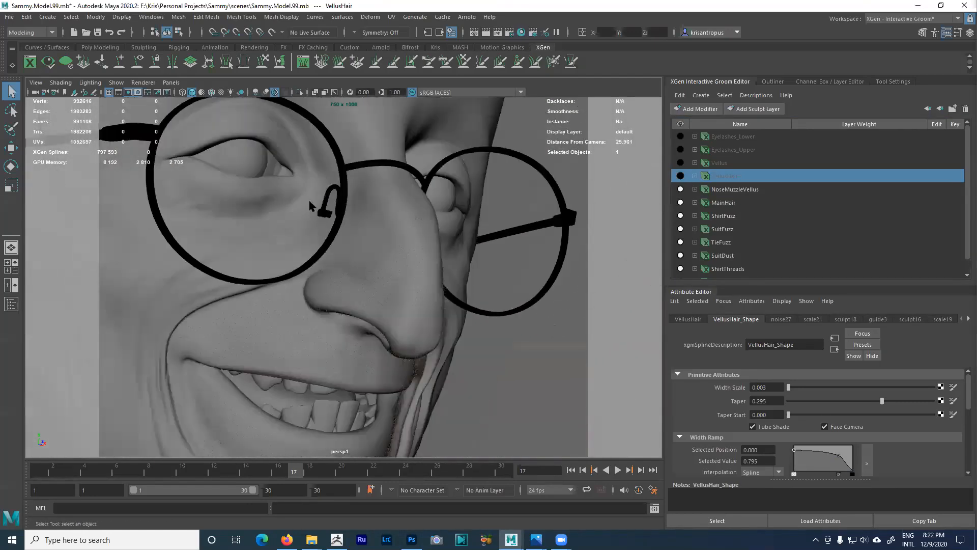
{"action": "left_click", "coordinate": [60, 83]}
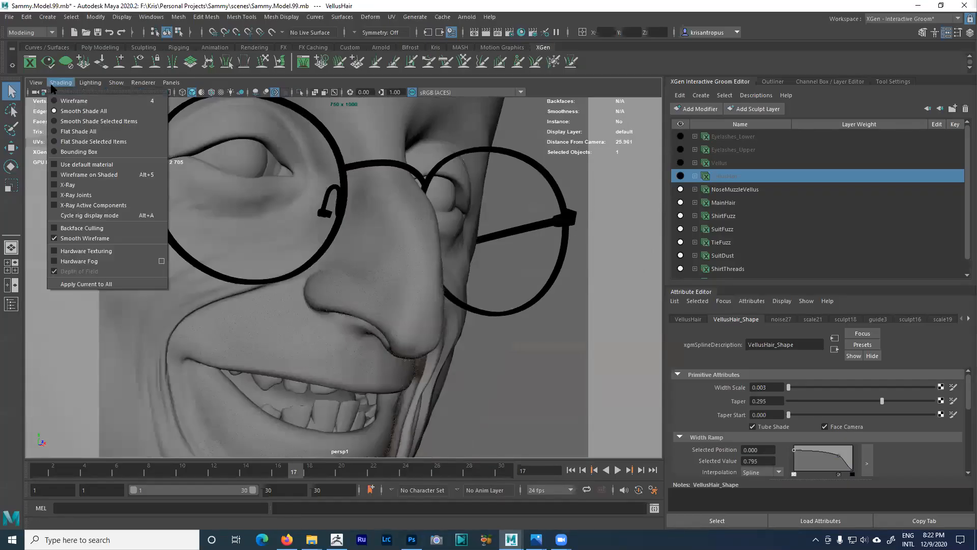
{"action": "left_click", "coordinate": [81, 174]}
{"action": "right_click_drag", "start_coordinate": [226, 257], "coordinate": [435, 324], "text": "alt"}
{"action": "left_click_drag", "start_coordinate": [420, 260], "coordinate": [468, 241], "text": "alt"}
{"action": "left_click_drag", "start_coordinate": [499, 330], "coordinate": [525, 314], "text": "alt"}
{"action": "right_click_drag", "start_coordinate": [526, 315], "coordinate": [560, 295], "text": "alt"}
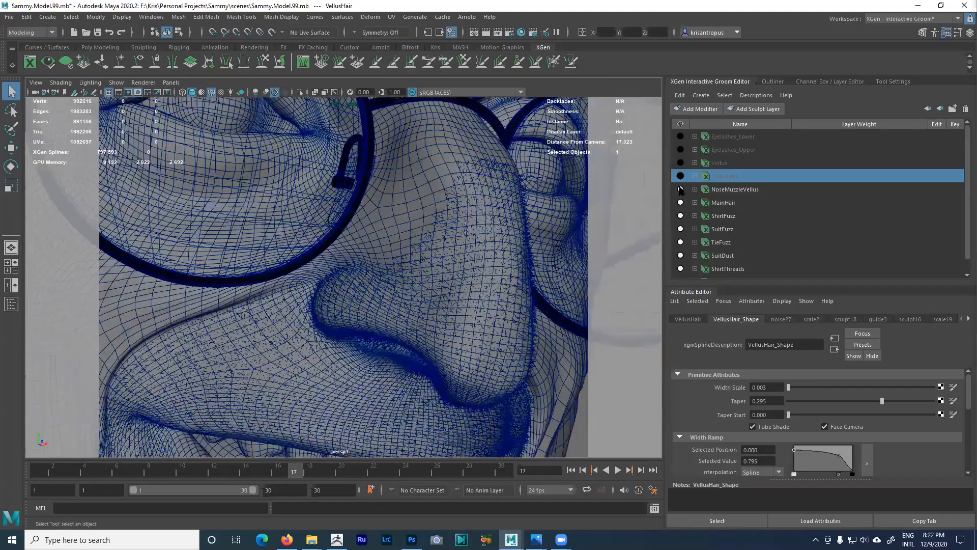
- Show the VellusHair description, switch the selection to the dark grey background mesh, and view the whole wireframed head
{"action": "left_click", "coordinate": [681, 175]}
{"action": "right_click_drag", "start_coordinate": [525, 258], "coordinate": [366, 204], "text": "alt"}
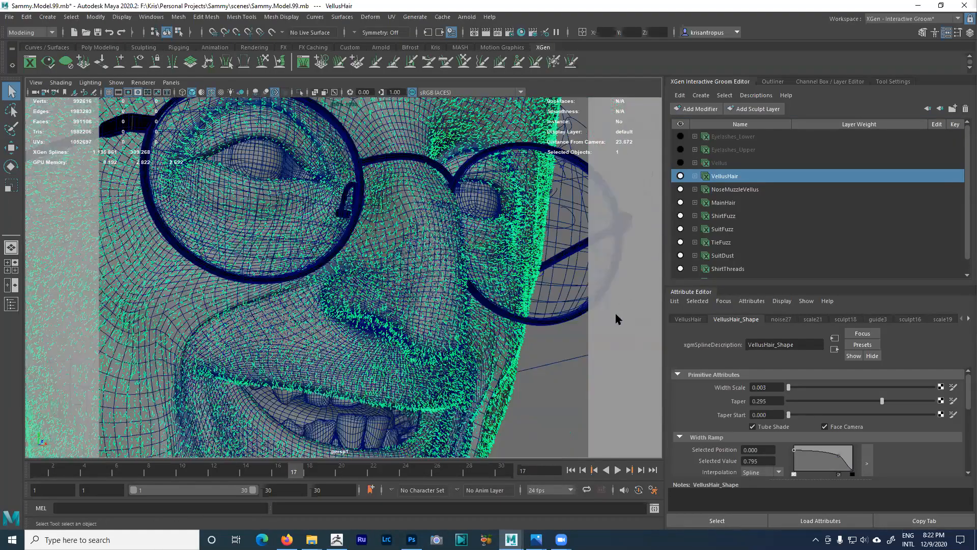
{"action": "left_click", "coordinate": [602, 340]}
{"action": "right_click_drag", "start_coordinate": [556, 335], "coordinate": [478, 256], "text": "alt"}
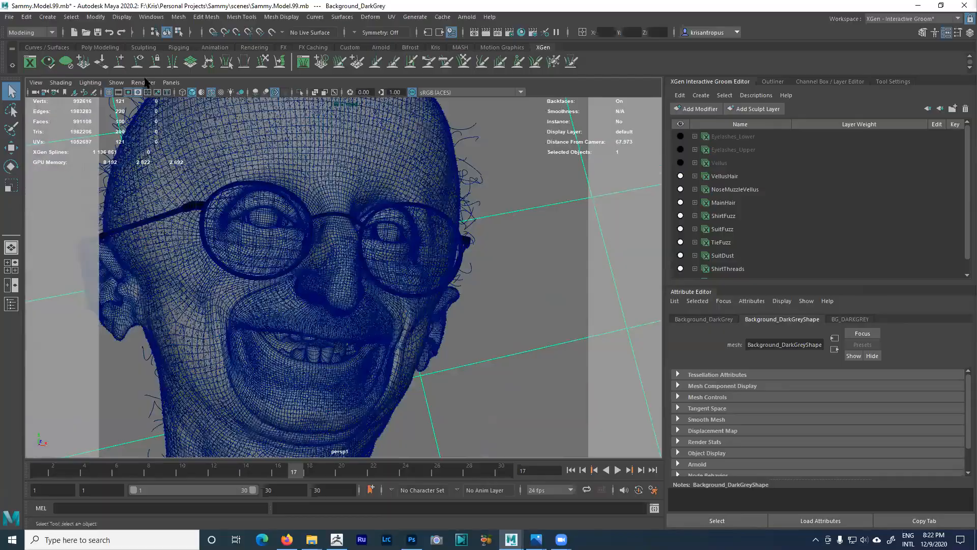
{"action": "left_click_drag", "start_coordinate": [379, 209], "coordinate": [432, 244], "text": "alt"}
{"action": "mouse_move", "coordinate": [326, 192]}
{"action": "left_mouse_down", "text": "alt"}
{"action": "mouse_move", "coordinate": [365, 189]}
{"action": "mouse_move", "coordinate": [343, 159]}
{"action": "mouse_move", "coordinate": [329, 173]}
{"action": "left_mouse_up", "text": "alt"}
- Turn off Wireframe on Shaded and view the shaded face
{"action": "left_click", "coordinate": [64, 83]}
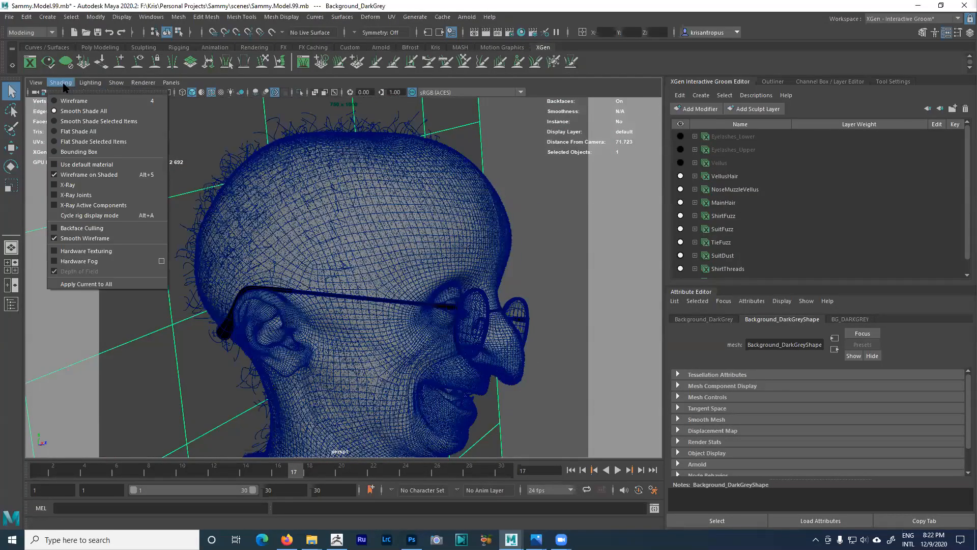
{"action": "left_click", "coordinate": [79, 174]}
{"action": "left_click_drag", "start_coordinate": [344, 187], "coordinate": [374, 203], "text": "alt"}
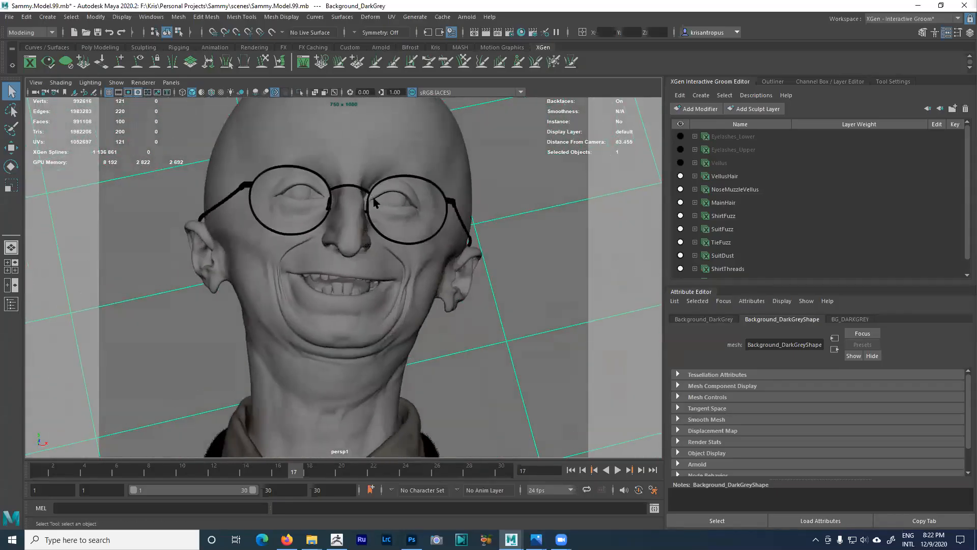
{"action": "left_click_drag", "start_coordinate": [368, 246], "coordinate": [400, 265], "text": "alt"}
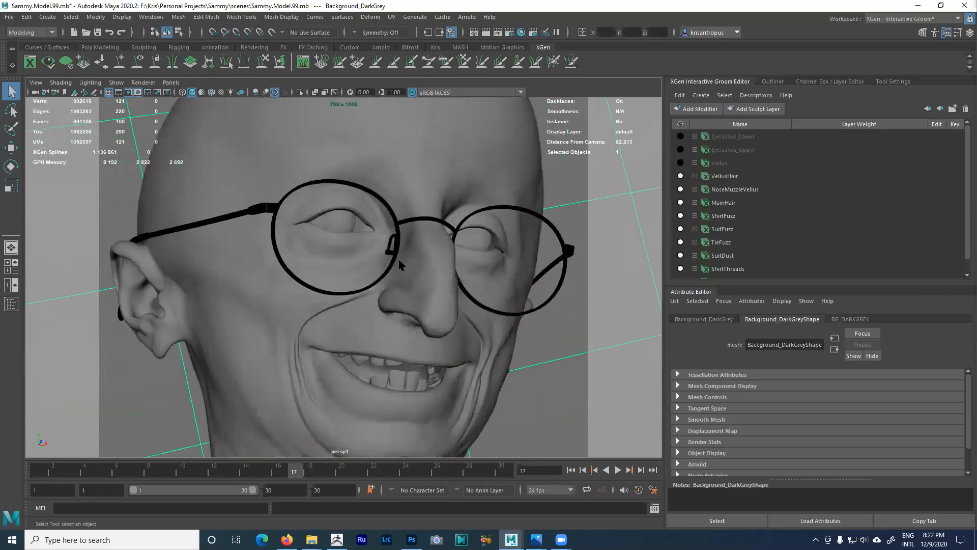
- Select the whole GLASSES group through one of its lenses and hide it
{"action": "left_click", "coordinate": [503, 211]}
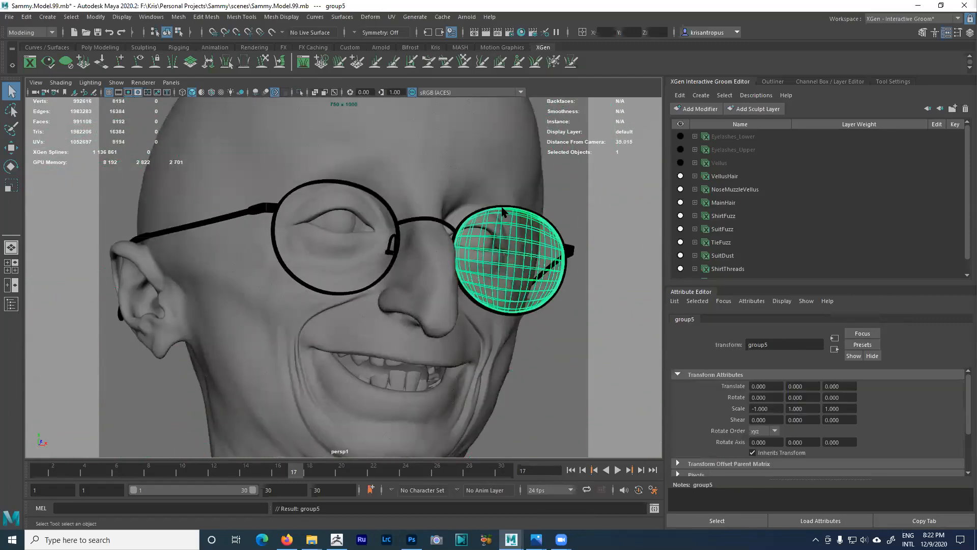
{"action": "key", "text": "Up"}
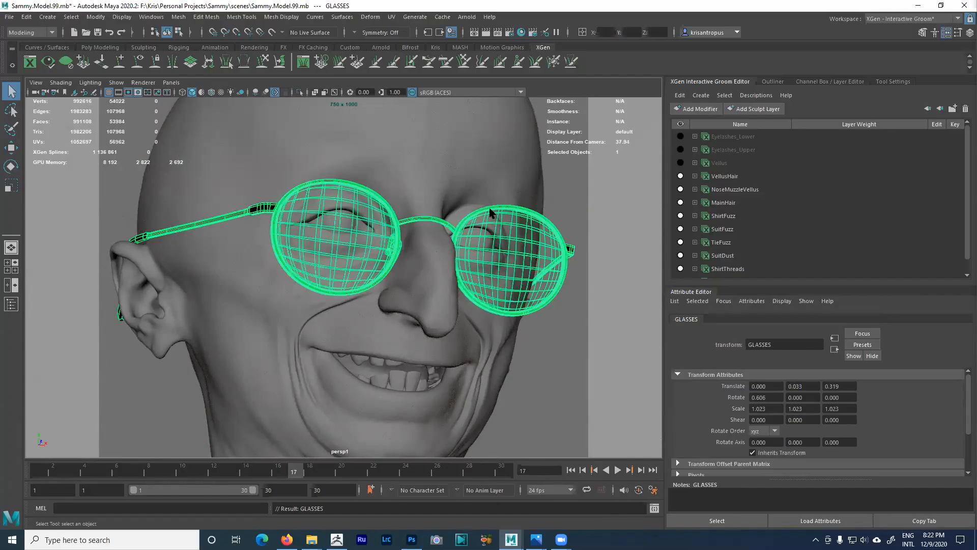
{"action": "key", "text": "Delete"}
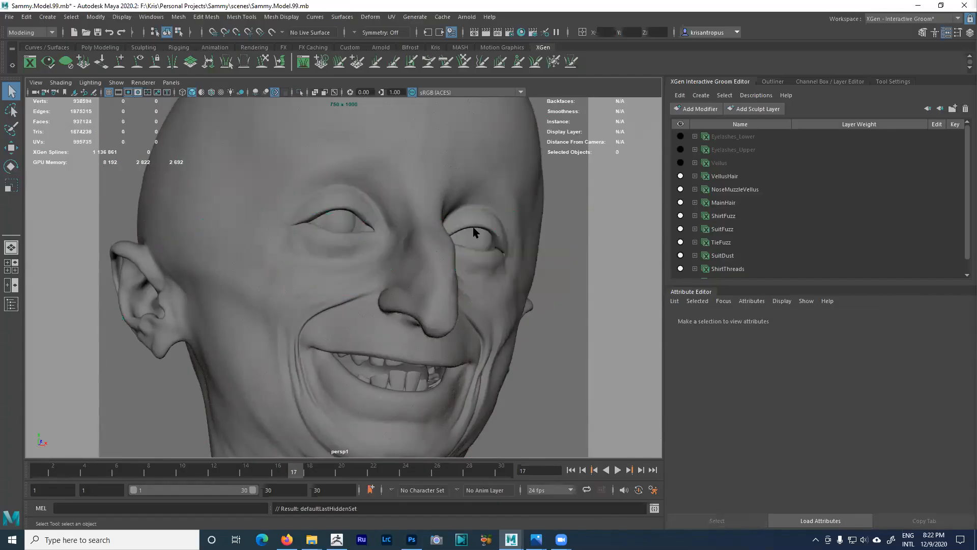
- Select the Cornea_R mesh and frame it in the viewport
{"action": "middle_click_drag", "start_coordinate": [475, 234], "coordinate": [433, 198], "text": "alt"}
{"action": "right_click_drag", "start_coordinate": [434, 198], "coordinate": [475, 239], "text": "alt"}
{"action": "left_click", "coordinate": [335, 188]}
{"action": "key", "text": "f"}
- Examine the eyelids, the inner eye corner and the fine hairs beside the nose bridge
{"action": "right_click_drag", "start_coordinate": [345, 202], "coordinate": [290, 189], "text": "alt"}
{"action": "middle_click_drag", "start_coordinate": [386, 212], "coordinate": [299, 194], "text": "alt"}
{"action": "right_click_drag", "start_coordinate": [366, 218], "coordinate": [321, 199], "text": "alt"}
{"action": "middle_click_drag", "start_coordinate": [377, 222], "coordinate": [359, 200], "text": "alt"}
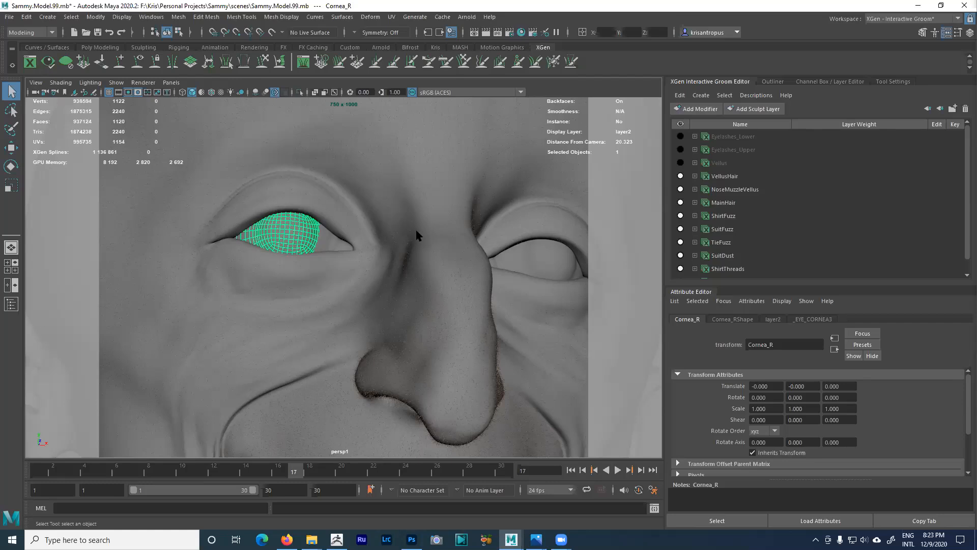
{"action": "left_click_drag", "start_coordinate": [365, 286], "coordinate": [392, 277], "text": "alt"}
{"action": "right_click_drag", "start_coordinate": [371, 270], "coordinate": [415, 284], "text": "alt"}
{"action": "left_click_drag", "start_coordinate": [415, 284], "coordinate": [386, 276], "text": "alt"}
{"action": "right_click_drag", "start_coordinate": [375, 267], "coordinate": [461, 299], "text": "alt"}
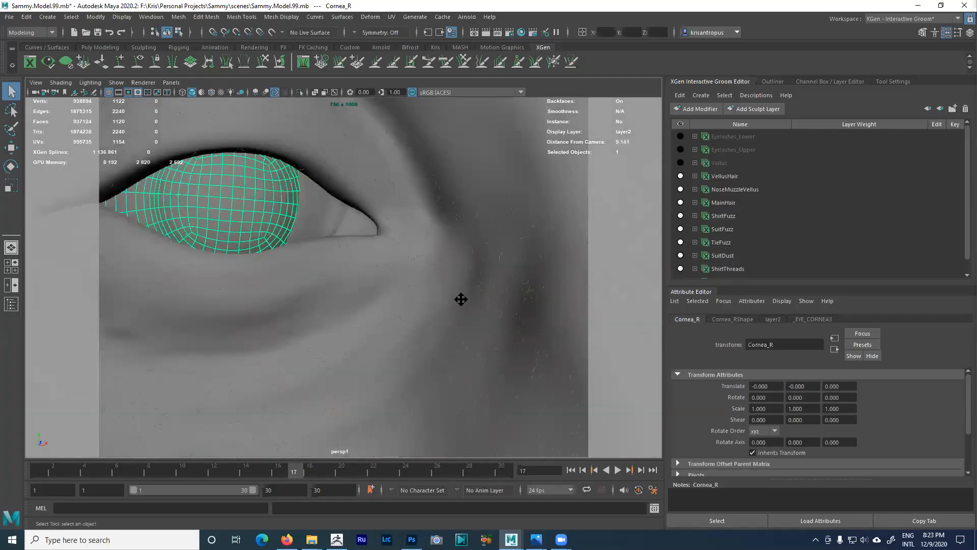
{"action": "middle_click_drag", "start_coordinate": [461, 299], "coordinate": [420, 270], "text": "alt"}
- Select the Caruncles mesh at the inner eye corner and activate the Move tool on it
{"action": "left_click", "coordinate": [395, 260]}
{"action": "left_click_drag", "start_coordinate": [400, 251], "coordinate": [422, 262], "text": "alt"}
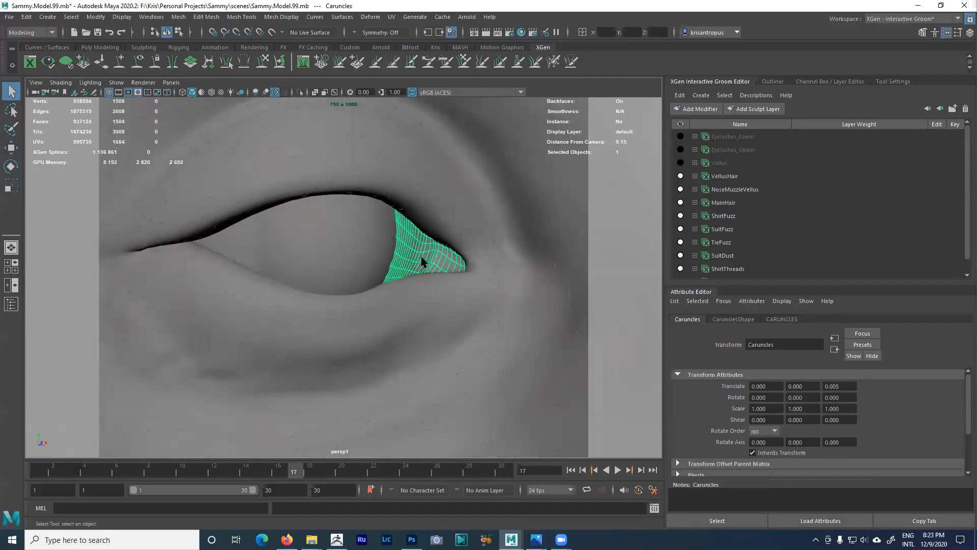
{"action": "key", "text": "w"}
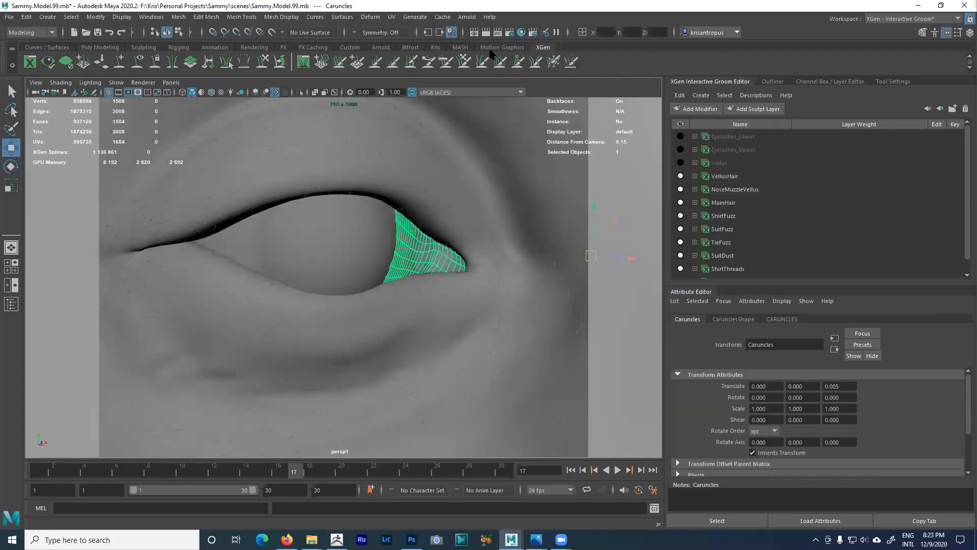
{"action": "left_click", "coordinate": [438, 47]}
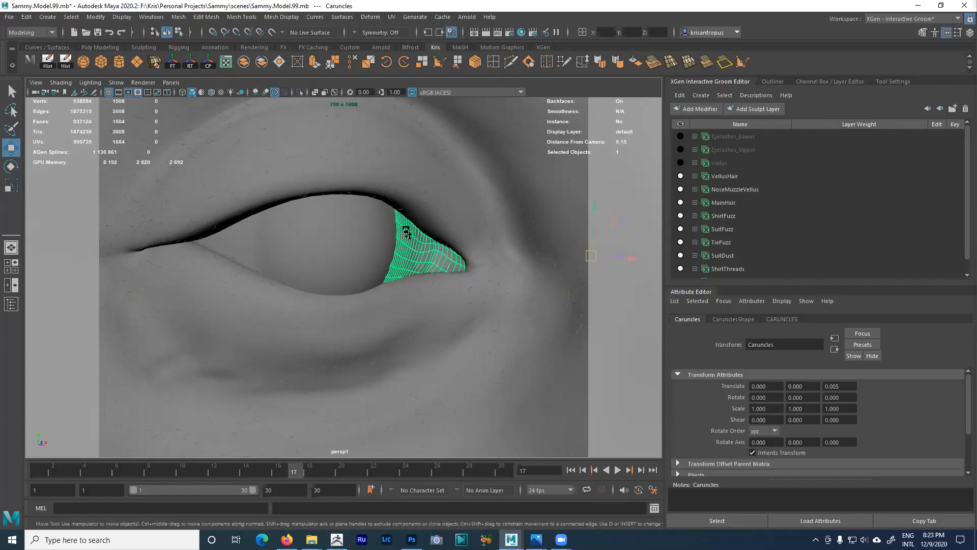
{"action": "right_click_drag", "start_coordinate": [419, 235], "coordinate": [299, 144], "text": "alt"}
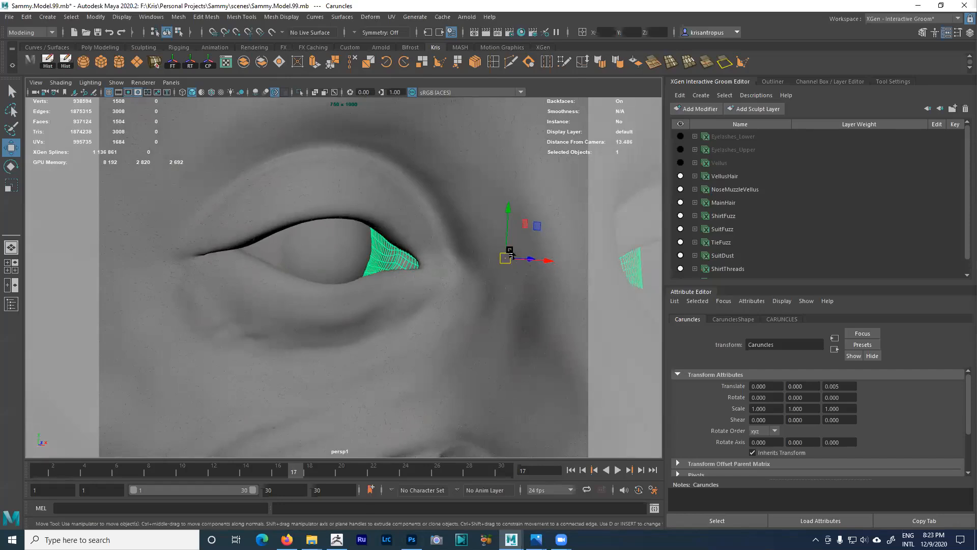
- Try moving the Caruncles mesh away from the eye corner and undo each move
{"action": "left_click_drag", "start_coordinate": [504, 257], "coordinate": [446, 264]}
{"action": "key", "text": "ctrl+z"}
{"action": "middle_click_drag", "start_coordinate": [501, 349], "coordinate": [412, 297], "text": "alt"}
{"action": "right_click_drag", "start_coordinate": [413, 297], "coordinate": [430, 292], "text": "alt"}
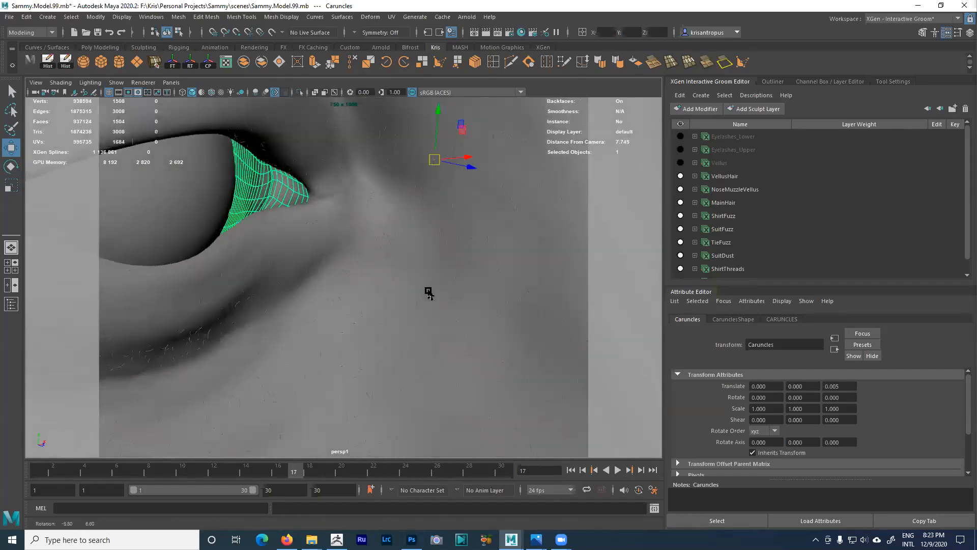
{"action": "left_click_drag", "start_coordinate": [459, 164], "coordinate": [376, 148]}
{"action": "left_click_drag", "start_coordinate": [443, 193], "coordinate": [405, 181], "text": "alt"}
{"action": "key", "text": "ctrl+z"}
- View the Caruncles meshes at the inner corners of both eyes
{"action": "middle_click_drag", "start_coordinate": [404, 180], "coordinate": [498, 233], "text": "alt"}
{"action": "left_click_drag", "start_coordinate": [364, 227], "coordinate": [411, 237], "text": "alt"}
{"action": "right_click_drag", "start_coordinate": [410, 238], "coordinate": [268, 197], "text": "alt"}
{"action": "middle_click_drag", "start_coordinate": [331, 201], "coordinate": [251, 200], "text": "alt"}
{"action": "left_click_drag", "start_coordinate": [302, 203], "coordinate": [599, 200], "text": "alt"}
{"action": "left_click_drag", "start_coordinate": [238, 241], "coordinate": [247, 240], "text": "alt"}
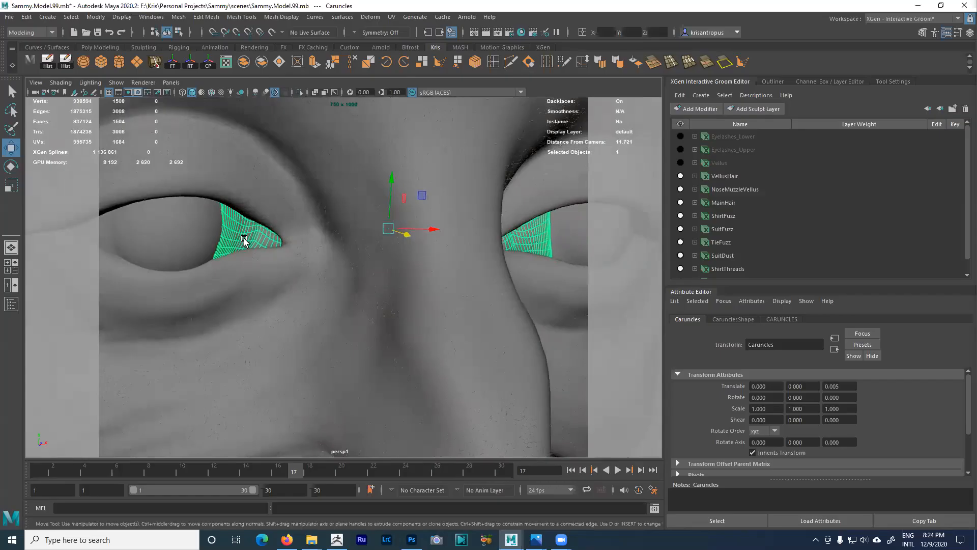
- Open the UV Editor and view the UV shells of the Caruncles mesh
{"action": "left_click", "coordinate": [152, 17]}
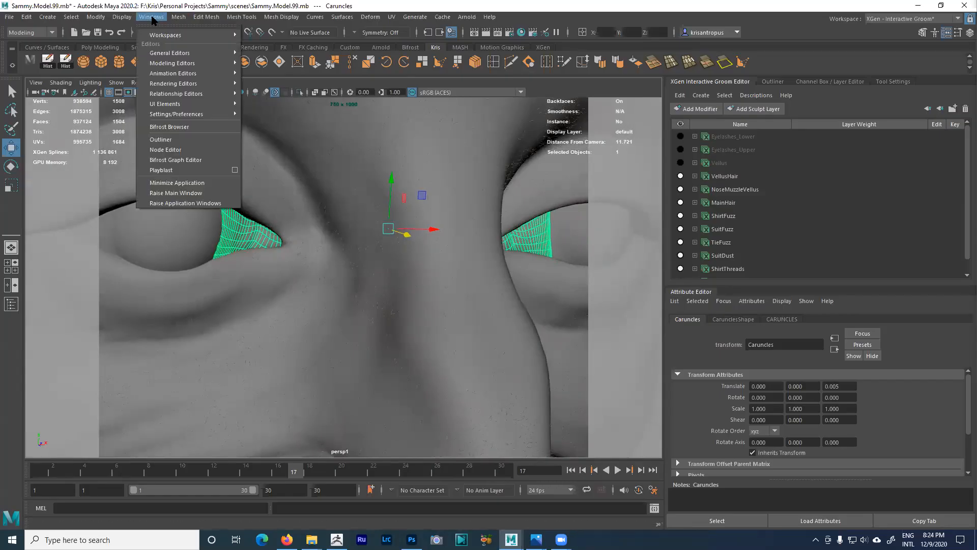
{"action": "mouse_move", "coordinate": [164, 63]}
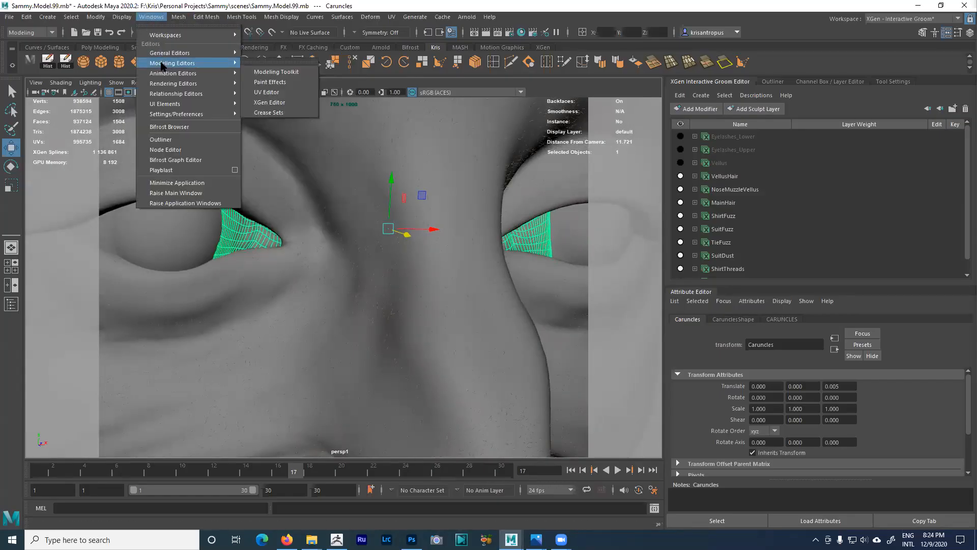
{"action": "left_click", "coordinate": [267, 94]}
{"action": "middle_click_drag", "start_coordinate": [177, 188], "coordinate": [247, 132], "text": "alt"}
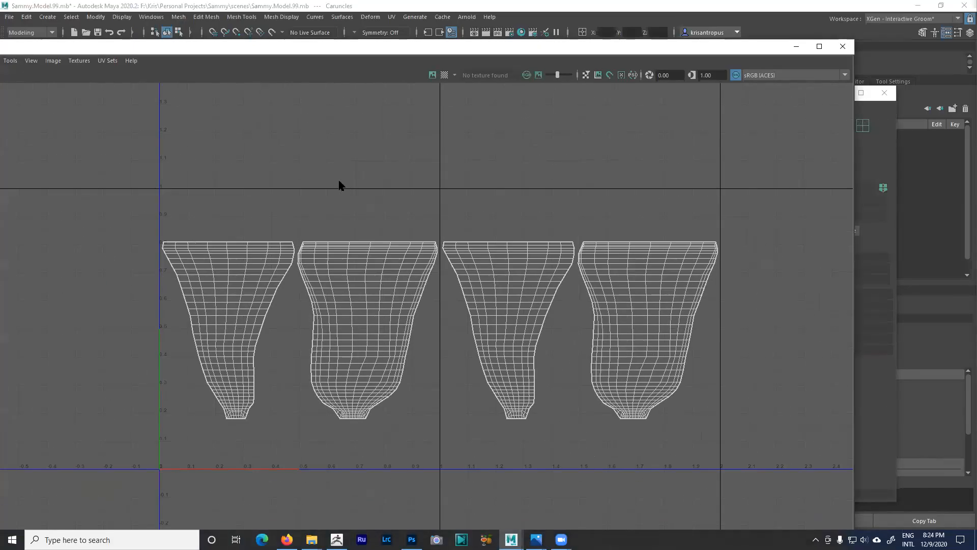
{"action": "right_click_drag", "start_coordinate": [303, 232], "coordinate": [451, 303], "text": "alt"}
{"action": "middle_click_drag", "start_coordinate": [451, 303], "coordinate": [406, 249], "text": "alt"}
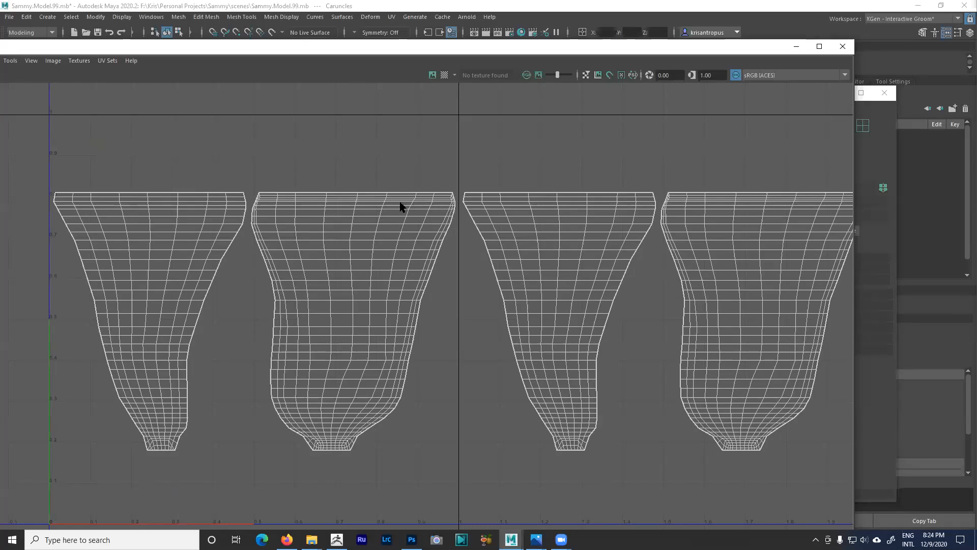
{"action": "right_click_drag", "start_coordinate": [617, 218], "coordinate": [461, 200], "text": "alt"}
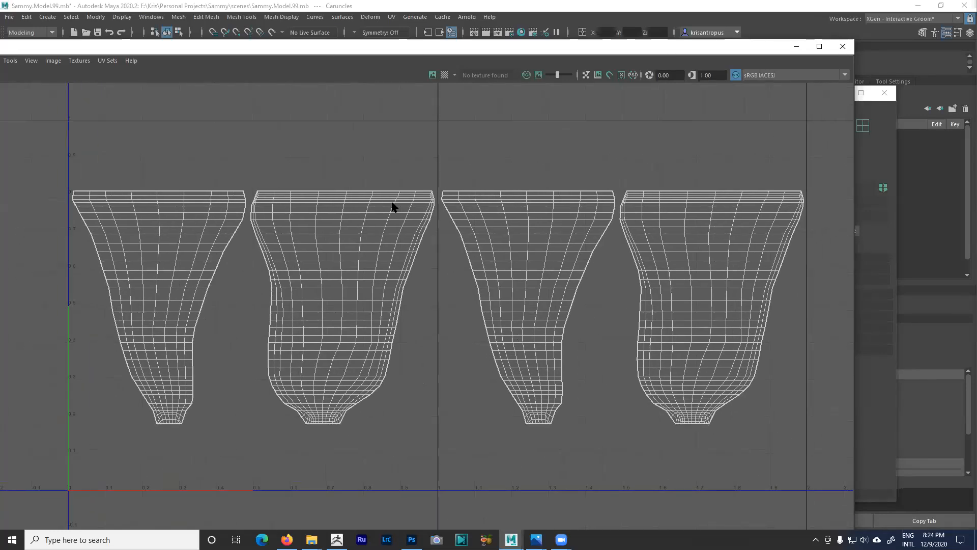
- Select an edge row near the wide end of the first caruncle UV shell and shift parts of it out of line
{"action": "right_click_drag", "start_coordinate": [184, 211], "coordinate": [181, 185]}
{"action": "double_click", "coordinate": [195, 212]}
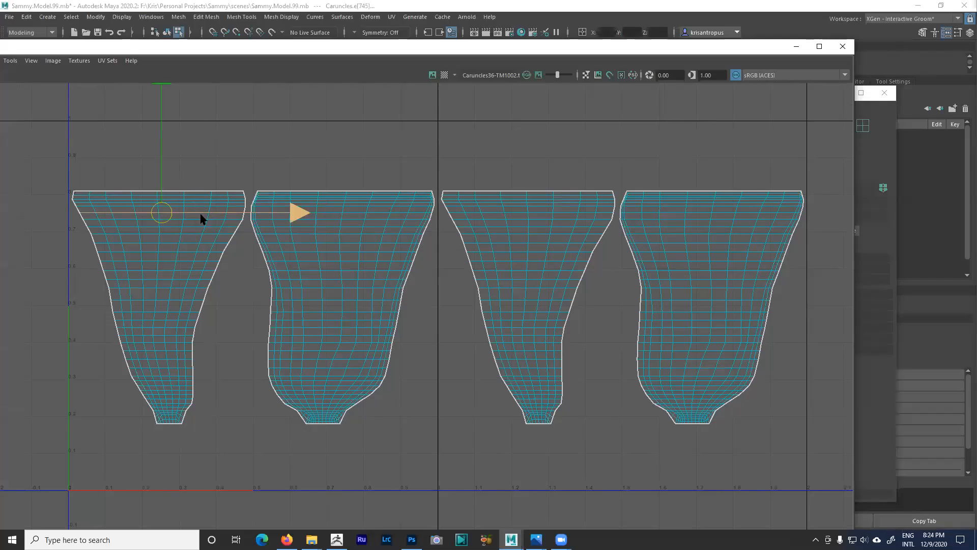
{"action": "right_click_drag", "start_coordinate": [210, 226], "coordinate": [238, 222]}
{"action": "left_click", "coordinate": [225, 224]}
{"action": "double_click", "coordinate": [184, 218]}
{"action": "left_click", "coordinate": [183, 219]}
{"action": "left_click_drag", "start_coordinate": [182, 220], "coordinate": [184, 206]}
{"action": "right_click_drag", "start_coordinate": [194, 222], "coordinate": [311, 303], "text": "alt"}
- Select the uneven edge row in the first UV shell and scale it vertically into a straight line
{"action": "right_click_drag", "start_coordinate": [227, 225], "coordinate": [227, 195]}
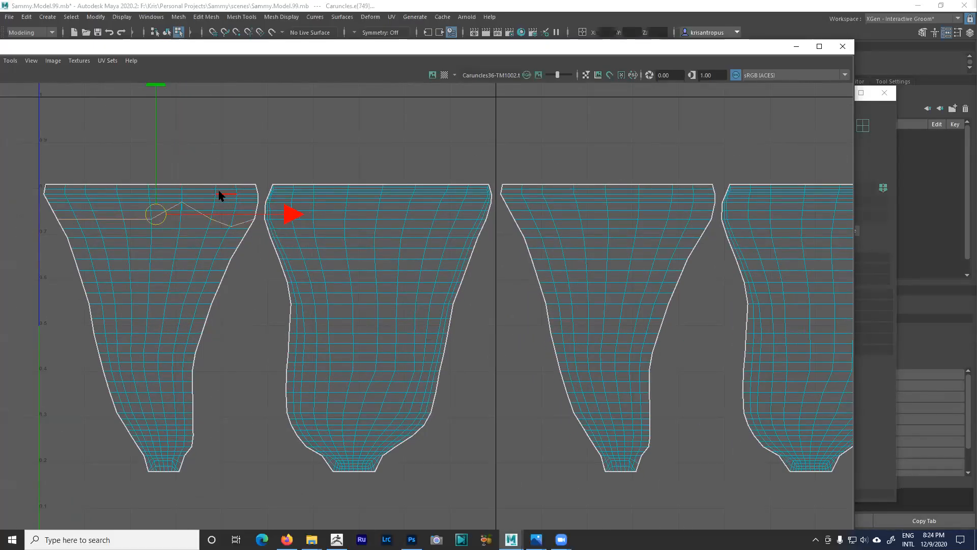
{"action": "key", "text": "r"}
{"action": "left_click_drag", "start_coordinate": [155, 86], "coordinate": [168, 290]}
{"action": "key", "text": "w"}
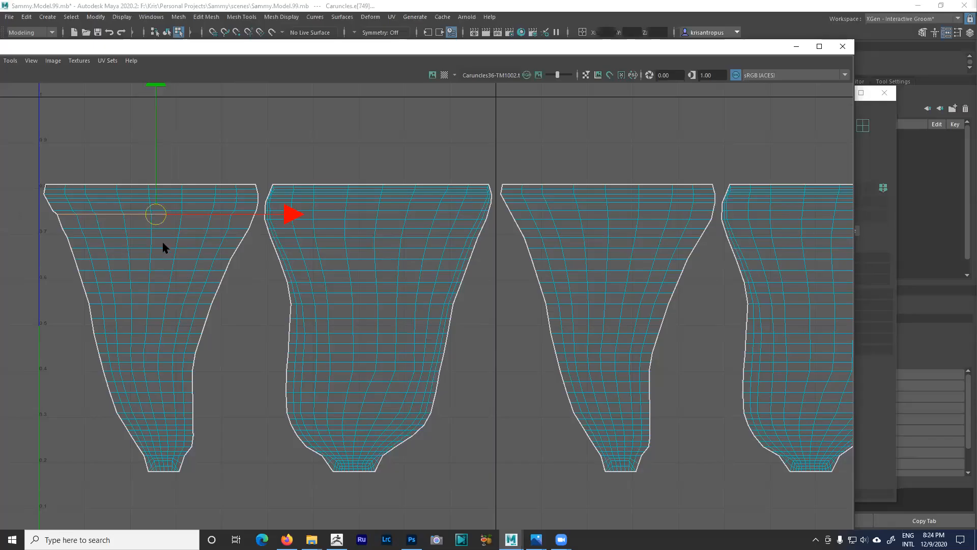
- Move the straightened edge row vertically back into place in the first caruncle UV shell, and close the UV Editor
{"action": "mouse_move", "coordinate": [154, 179]}
{"action": "left_mouse_down"}
{"action": "mouse_move", "coordinate": [155, 190]}
{"action": "mouse_move", "coordinate": [153, 181]}
{"action": "left_mouse_up"}
{"action": "left_click", "coordinate": [350, 155]}
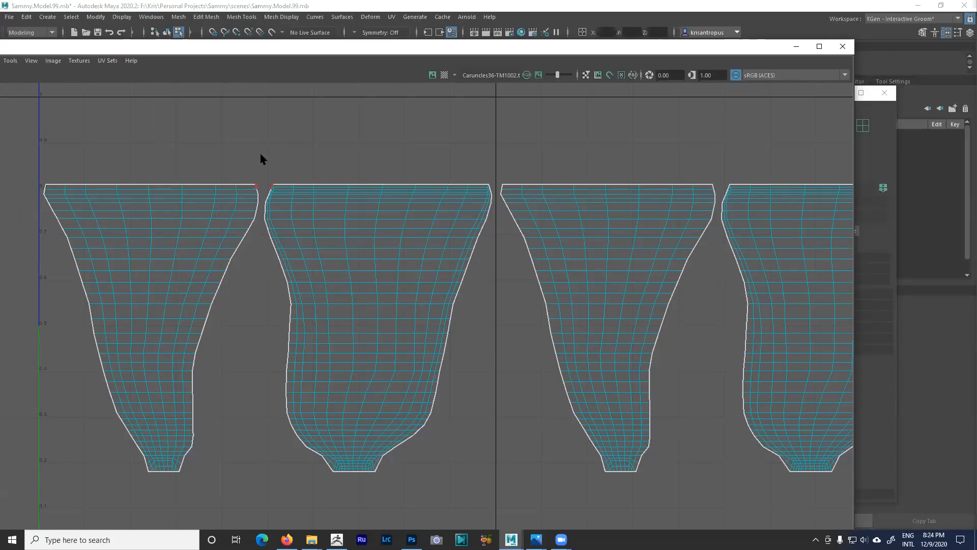
{"action": "scroll", "coordinate": [477, 297], "scroll_direction": "down", "scroll_amount": 3}
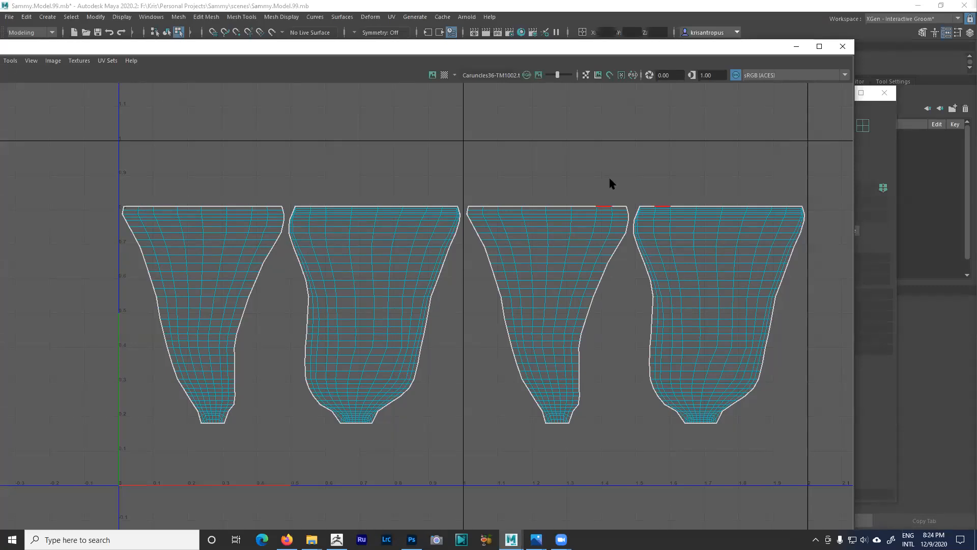
{"action": "middle_click_drag", "start_coordinate": [375, 257], "coordinate": [340, 258], "text": "alt"}
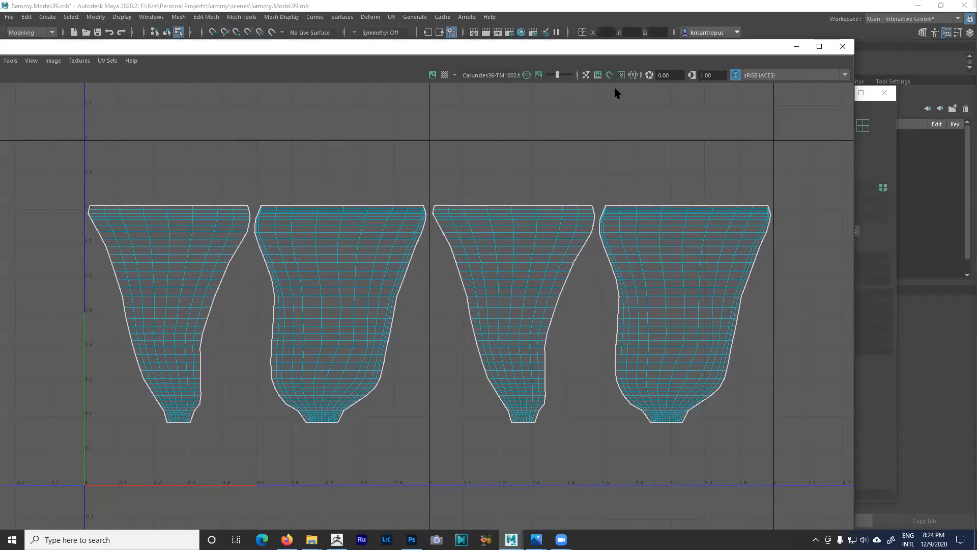
{"action": "scroll", "coordinate": [366, 232], "scroll_direction": "up", "scroll_amount": 2}
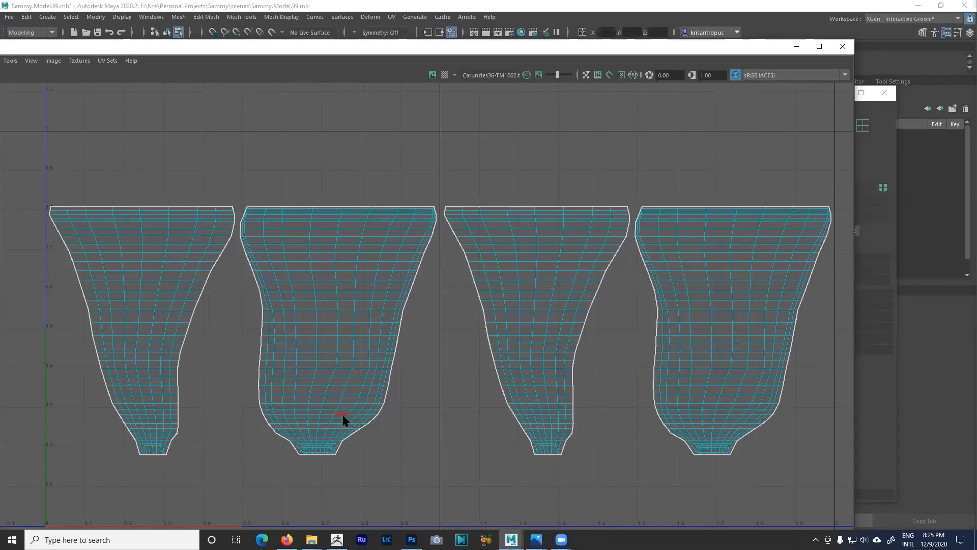
{"action": "left_click", "coordinate": [841, 48]}
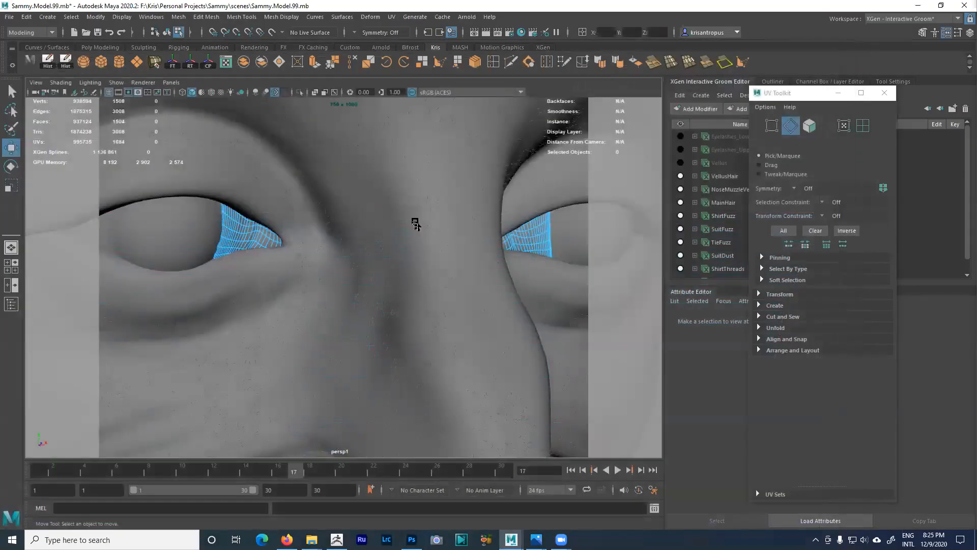
- Return the Caruncles mesh to object selection, minimize the UV Toolkit, and open the CARUNCLES material attributes
{"action": "left_click", "coordinate": [166, 32]}
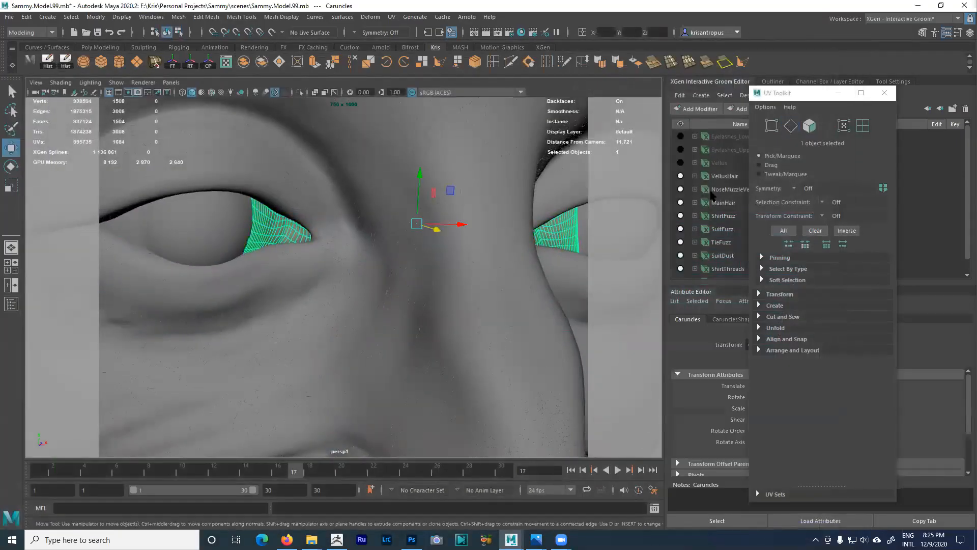
{"action": "left_click", "coordinate": [838, 94]}
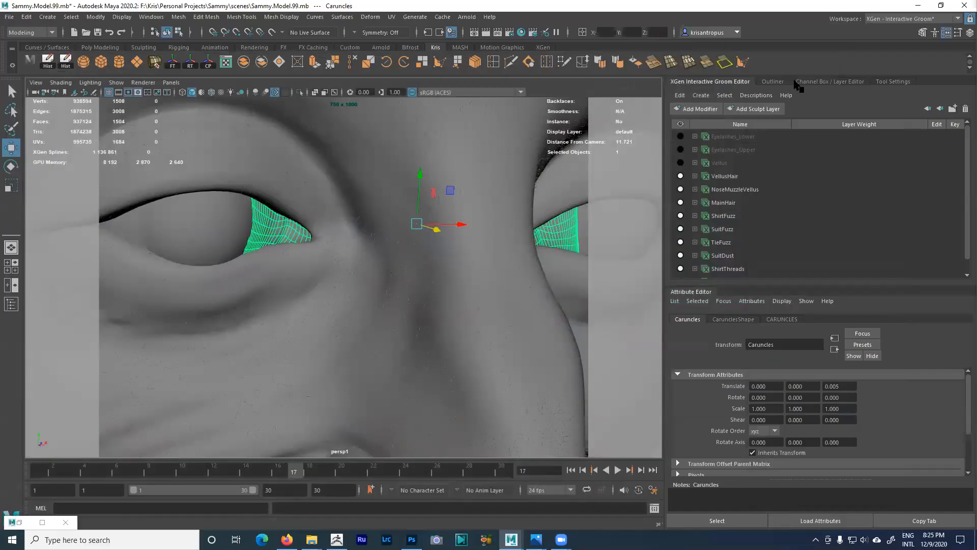
{"action": "key", "text": "ctrl+a"}
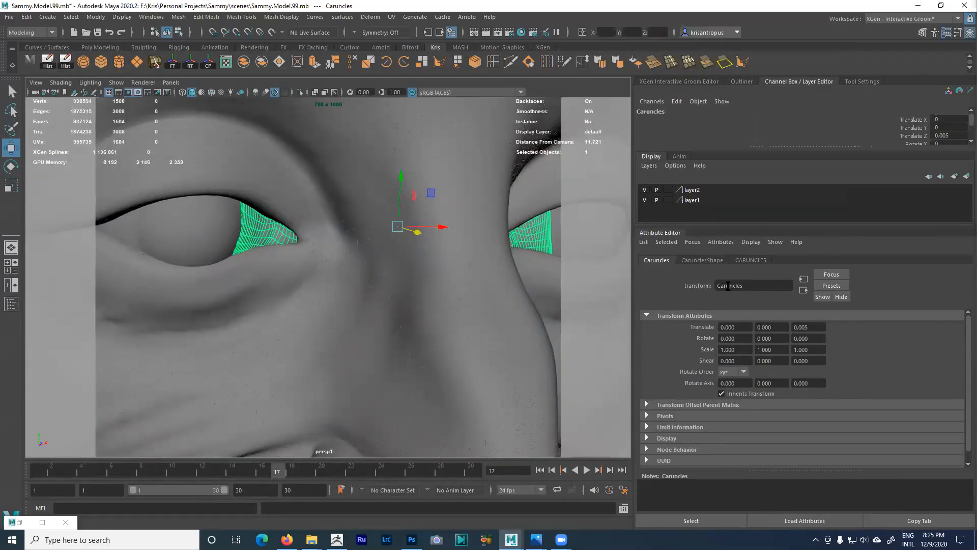
{"action": "left_click", "coordinate": [751, 260]}
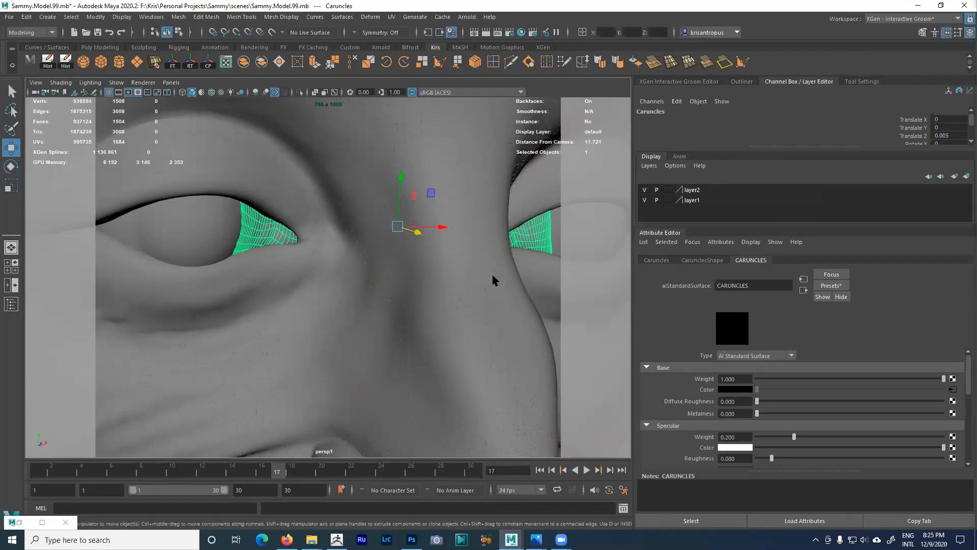
- View the caruncle at the inner eye corner and inspect the Transmission settings of the CARUNCLES material
{"action": "scroll", "coordinate": [229, 221], "scroll_direction": "up", "scroll_amount": 4}
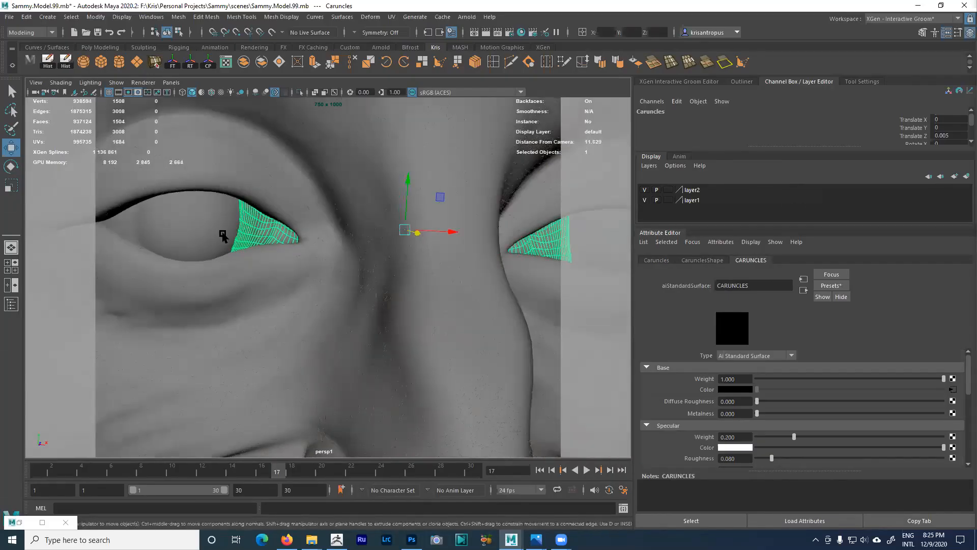
{"action": "left_click_drag", "start_coordinate": [314, 265], "coordinate": [314, 262], "text": "alt"}
{"action": "right_click_drag", "start_coordinate": [314, 262], "coordinate": [336, 283], "text": "alt"}
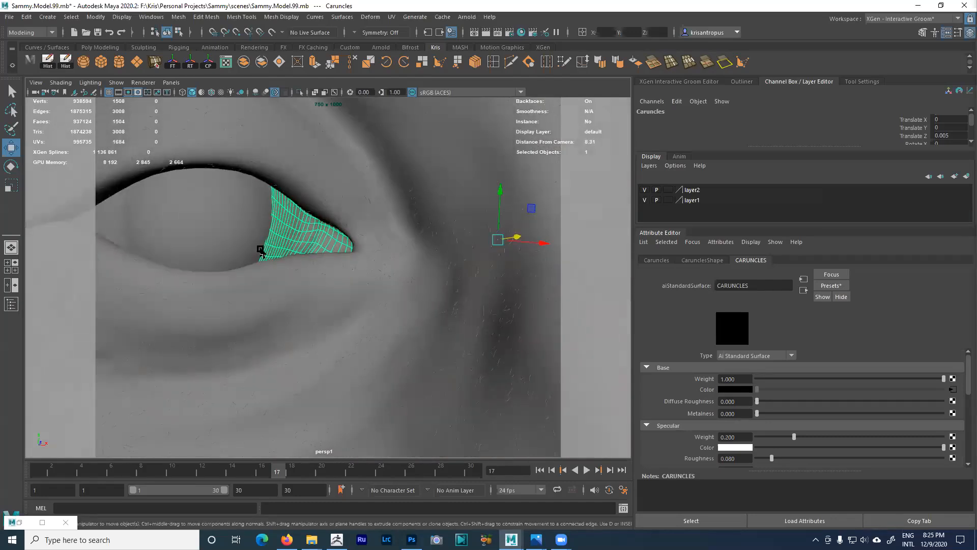
{"action": "left_click_drag", "start_coordinate": [285, 259], "coordinate": [292, 272], "text": "alt"}
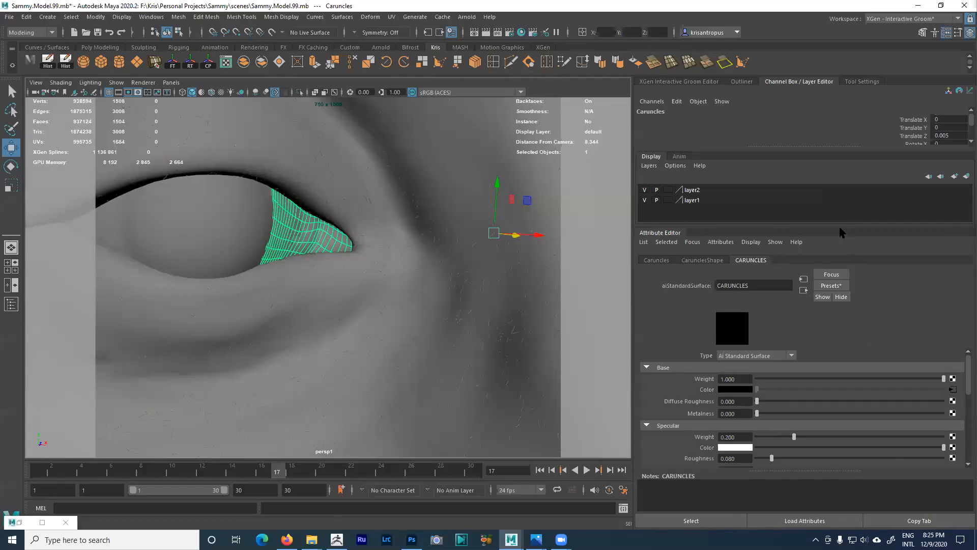
{"action": "scroll", "coordinate": [968, 386], "scroll_direction": "down", "scroll_amount": 5}
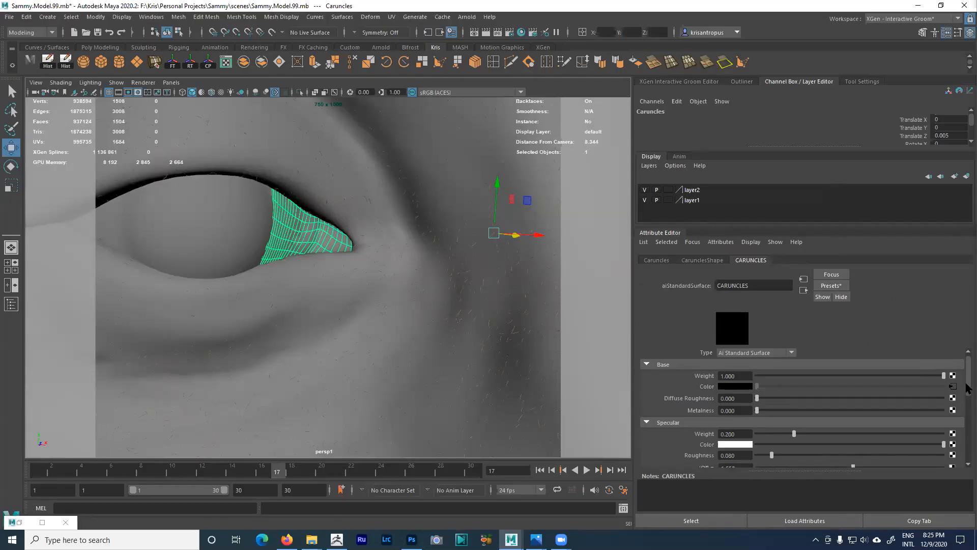
{"action": "left_click", "coordinate": [763, 391]}
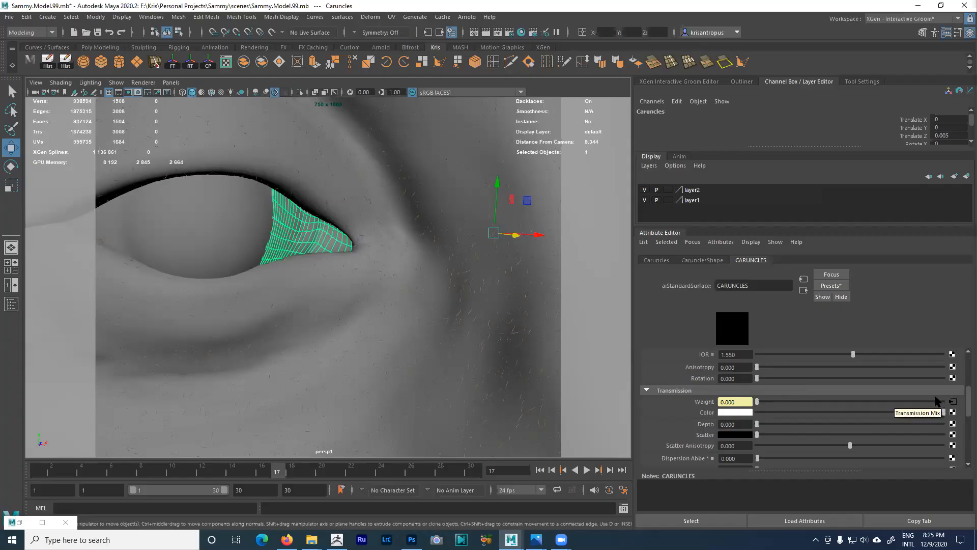
- Examine the caruncle mesh up close, from its edge against the eyeball to the inner eye corner
{"action": "left_click_drag", "start_coordinate": [319, 222], "coordinate": [349, 236], "text": "alt"}
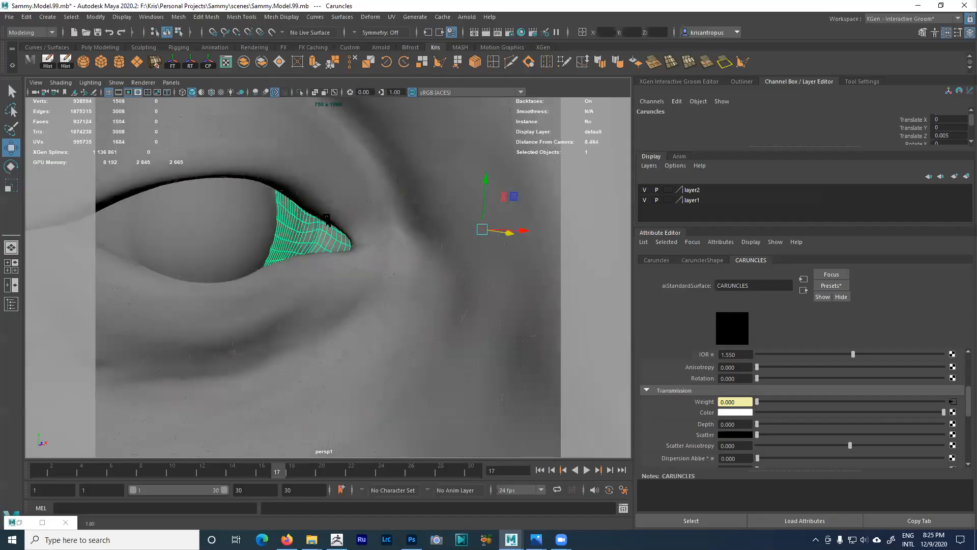
{"action": "right_click_drag", "start_coordinate": [349, 236], "coordinate": [408, 288], "text": "alt"}
{"action": "middle_click_drag", "start_coordinate": [408, 288], "coordinate": [423, 312], "text": "alt"}
{"action": "right_click_drag", "start_coordinate": [424, 313], "coordinate": [338, 251], "text": "alt"}
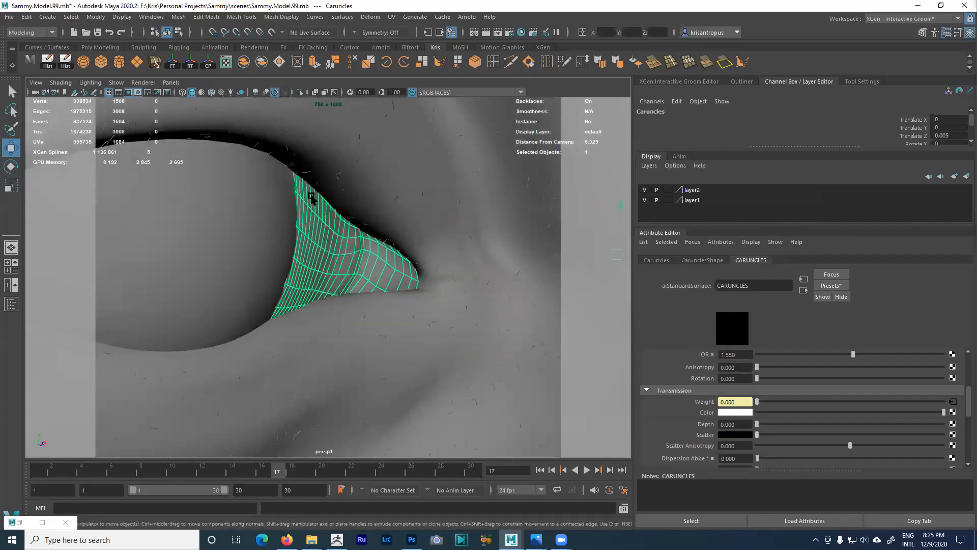
{"action": "right_click_drag", "start_coordinate": [312, 196], "coordinate": [358, 238], "text": "alt"}
{"action": "left_click_drag", "start_coordinate": [358, 238], "coordinate": [316, 191], "text": "alt"}
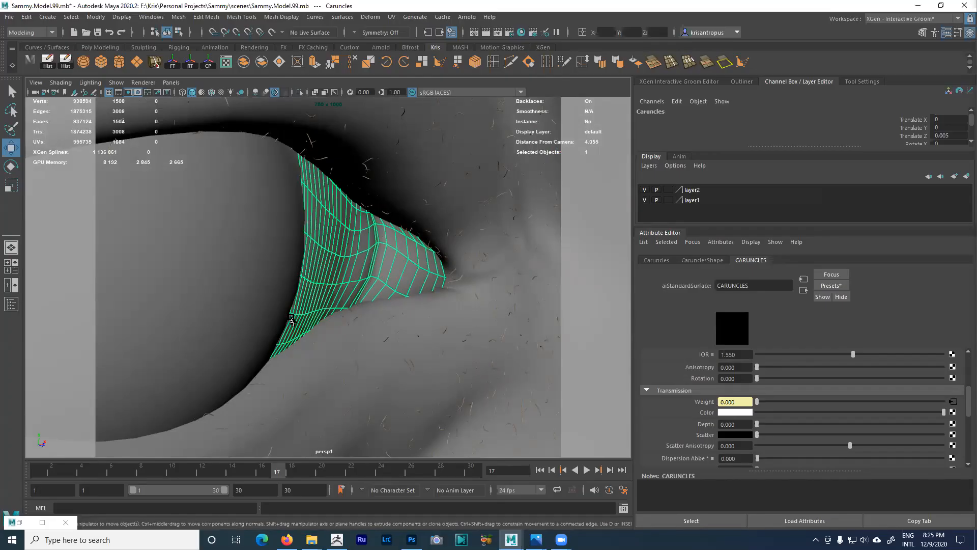
{"action": "left_click_drag", "start_coordinate": [321, 298], "coordinate": [290, 291], "text": "alt"}
{"action": "right_click_drag", "start_coordinate": [290, 290], "coordinate": [265, 175], "text": "alt"}
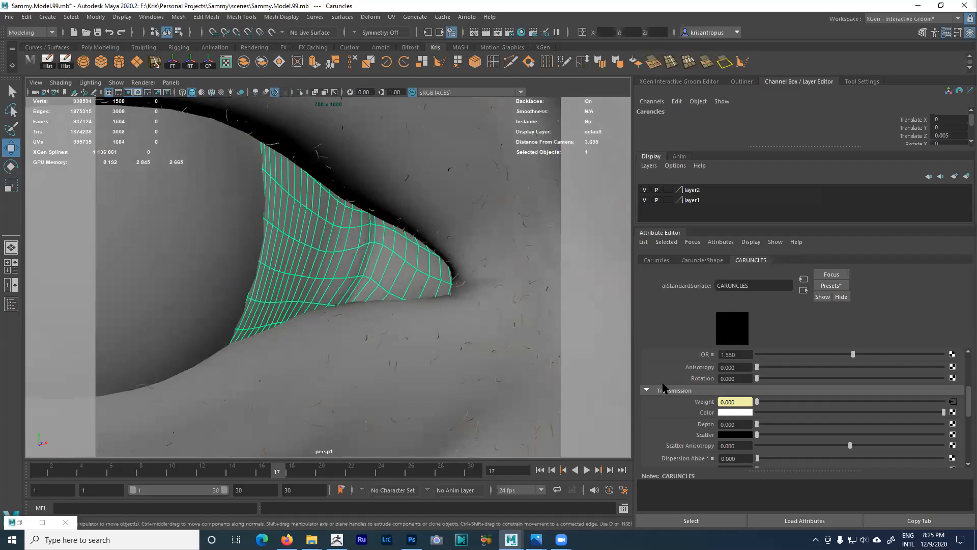
- Follow the CARUNCLES material's Geometry opacity connection through aiFloatToRgba1 to the aiRampFloat5 node
{"action": "left_click_drag", "start_coordinate": [967, 403], "coordinate": [968, 443]}
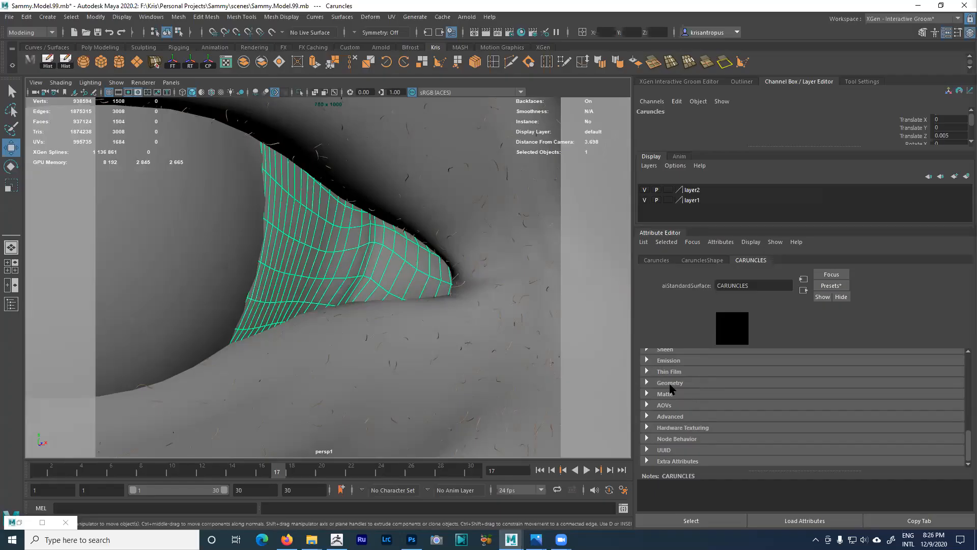
{"action": "left_click", "coordinate": [646, 383]}
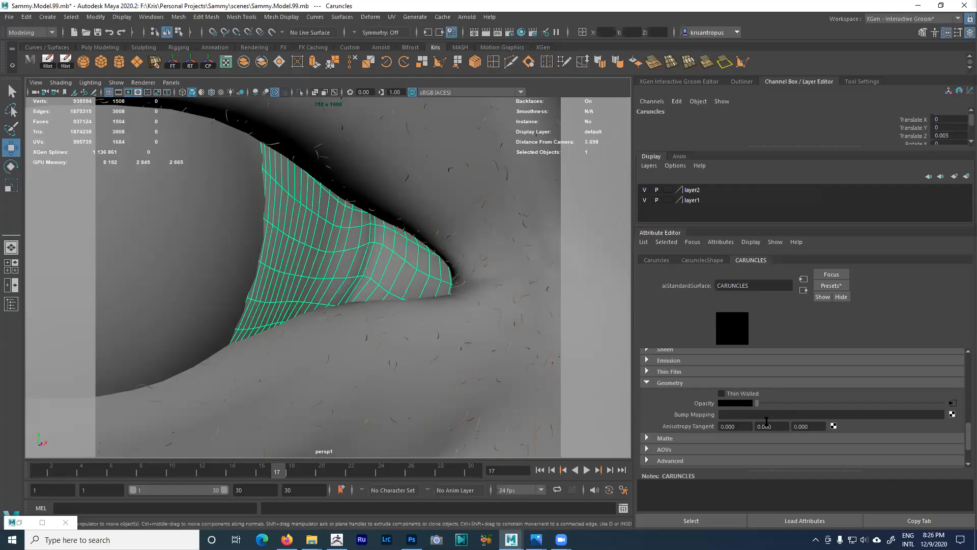
{"action": "left_click", "coordinate": [953, 404]}
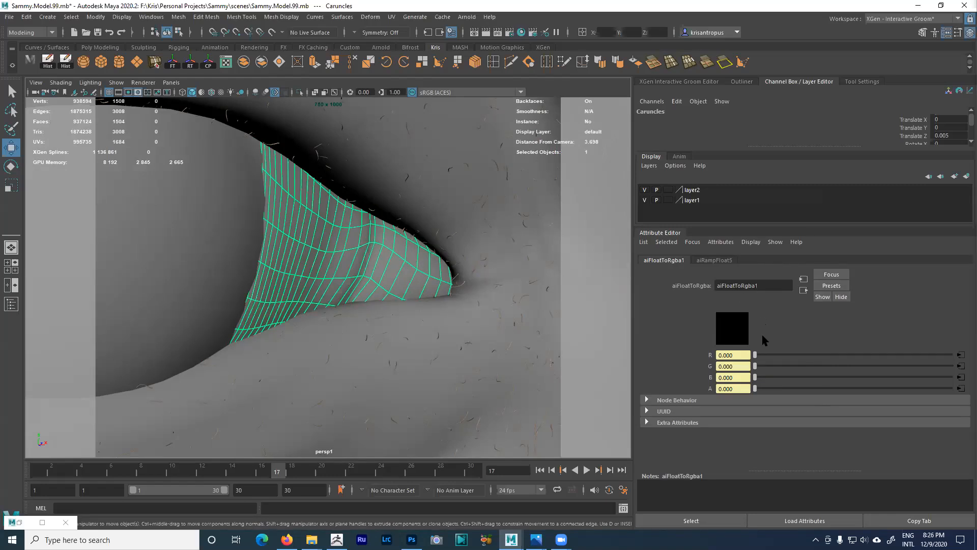
{"action": "left_click", "coordinate": [715, 260]}
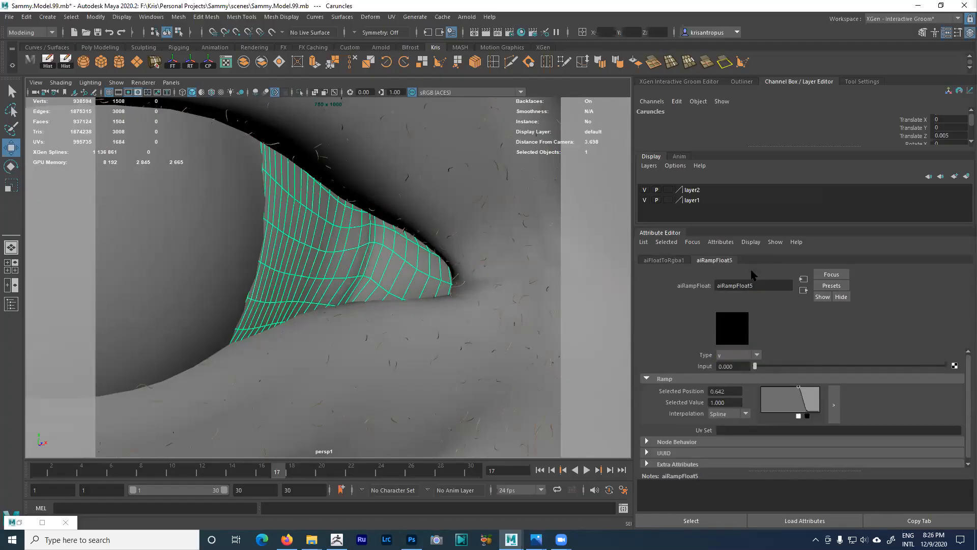
- Compare the attributes of the aiFloatToRgba1 conversion node and the aiRampFloat5 ramp node
{"action": "left_click", "coordinate": [668, 261]}
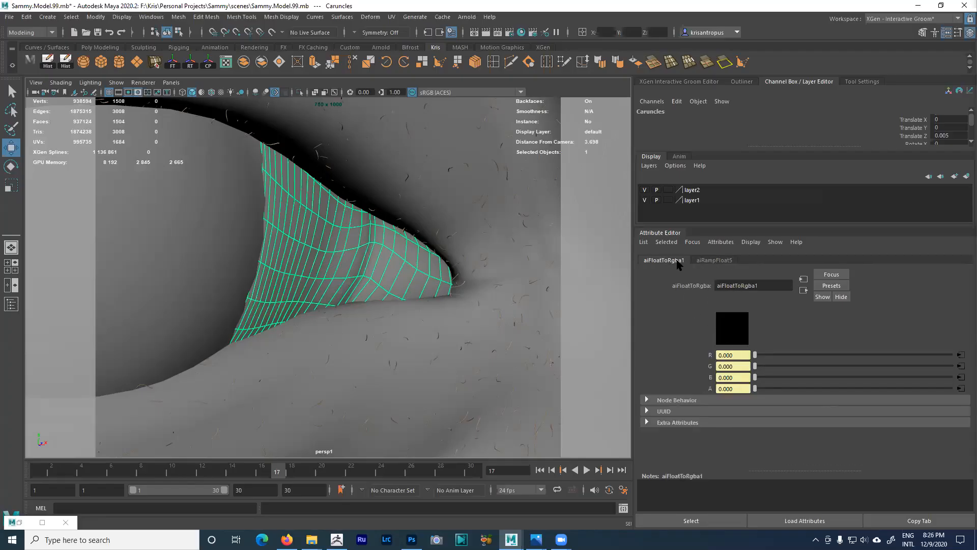
{"action": "left_click", "coordinate": [720, 262]}
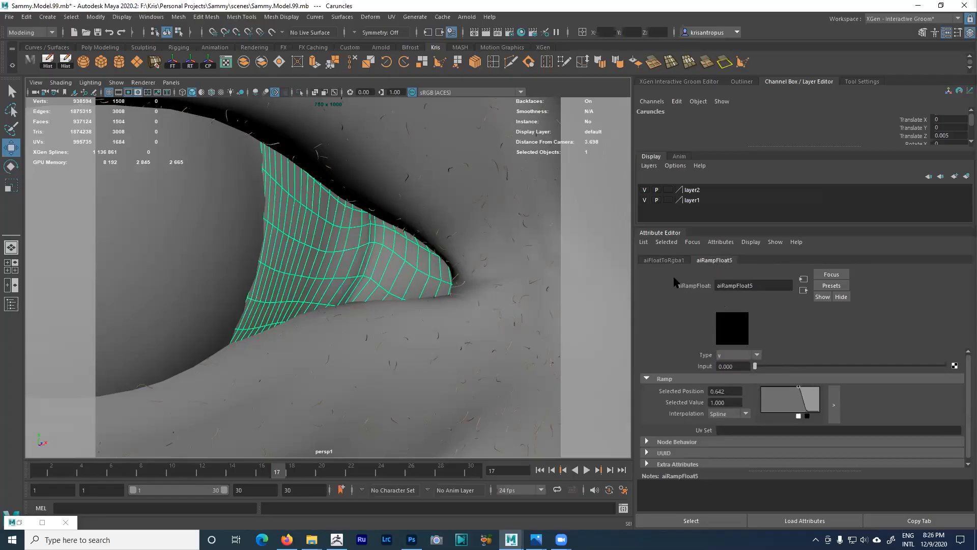
{"action": "left_click", "coordinate": [669, 261]}
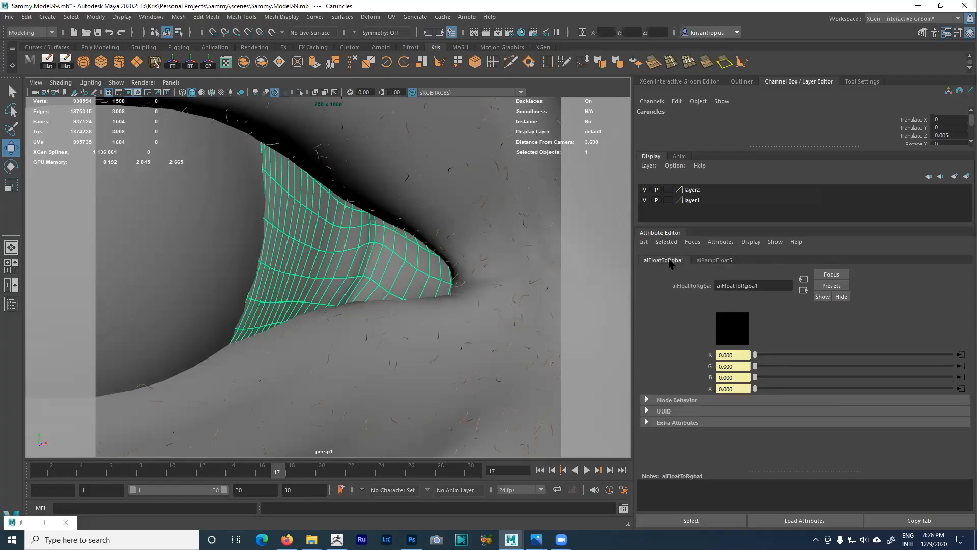
{"action": "left_click", "coordinate": [715, 261]}
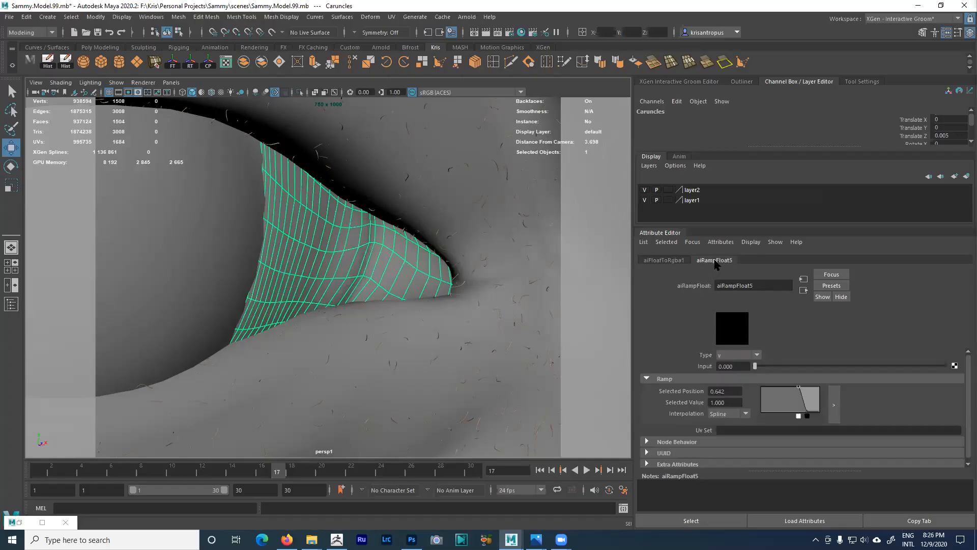
{"action": "left_click", "coordinate": [671, 261]}
{"action": "left_click", "coordinate": [713, 261]}
{"action": "left_click", "coordinate": [667, 261]}
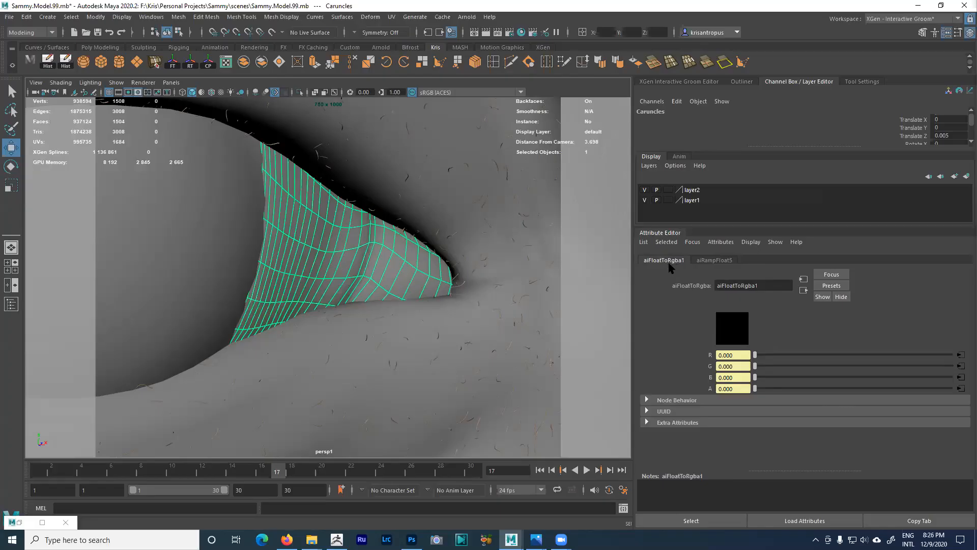
- Open the Hypershade, list the Maya 2D Textures available for creation, and put the window away
{"action": "left_click", "coordinate": [519, 32]}
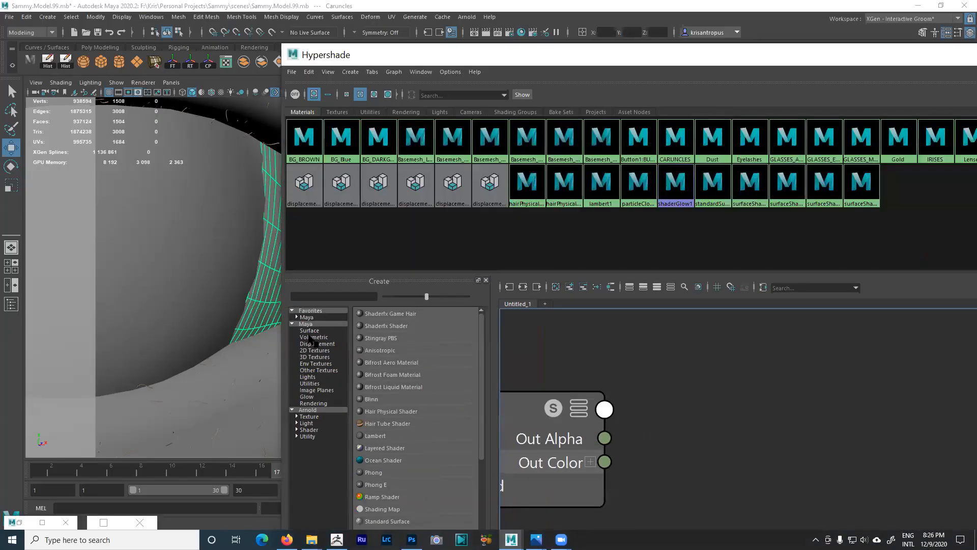
{"action": "left_click", "coordinate": [315, 350]}
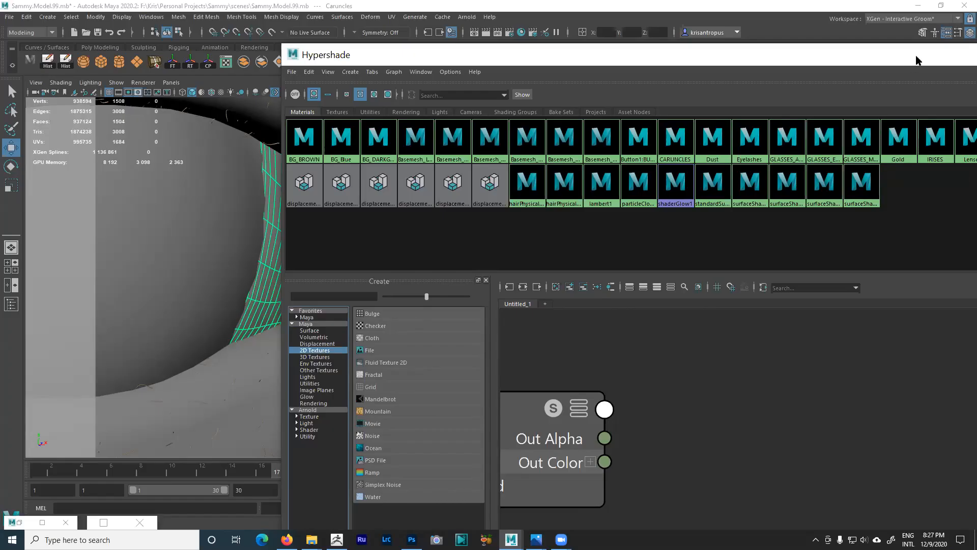
{"action": "left_click_drag", "start_coordinate": [916, 60], "coordinate": [976, 64]}
{"action": "left_click", "coordinate": [976, 59]}
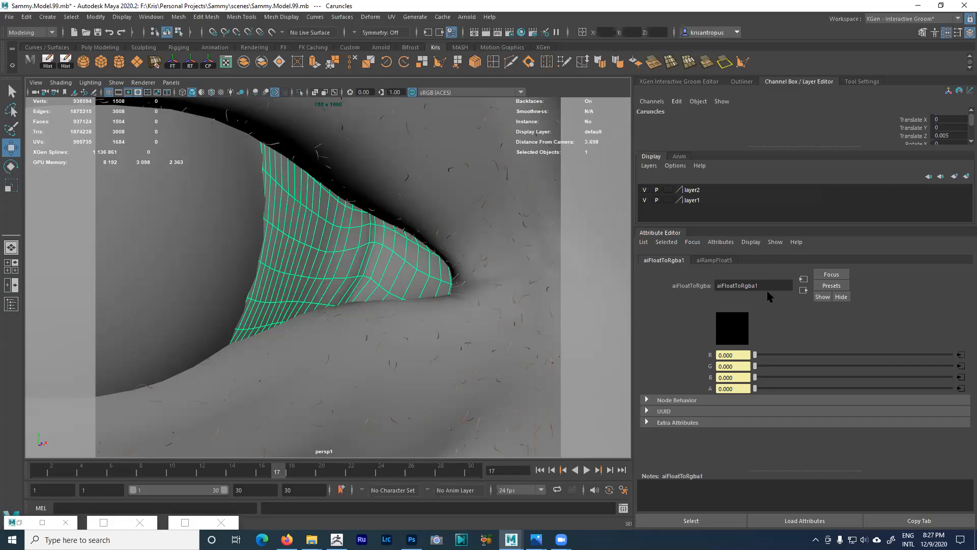
- Open the enlarged ramp curve of the aiRampFloat5 node
{"action": "left_click", "coordinate": [718, 261]}
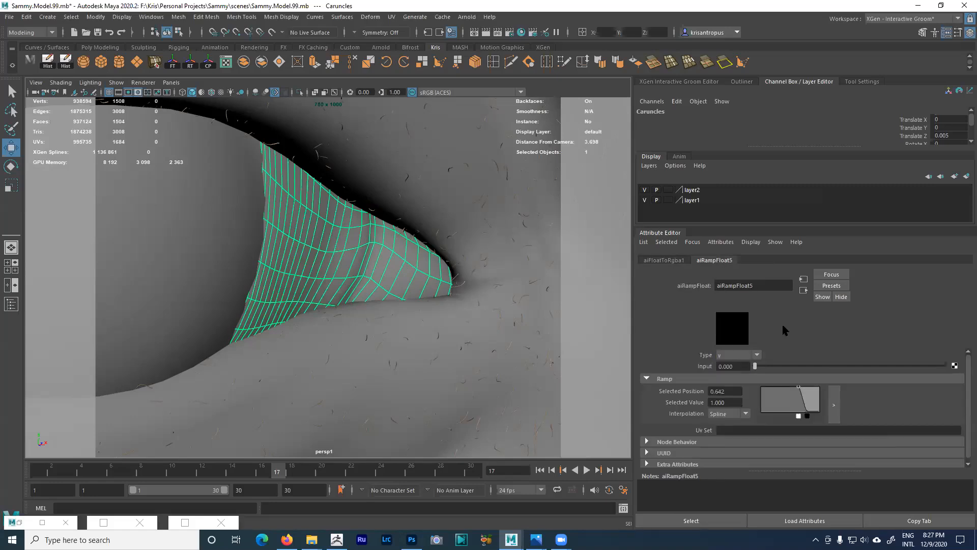
{"action": "left_click", "coordinate": [836, 403]}
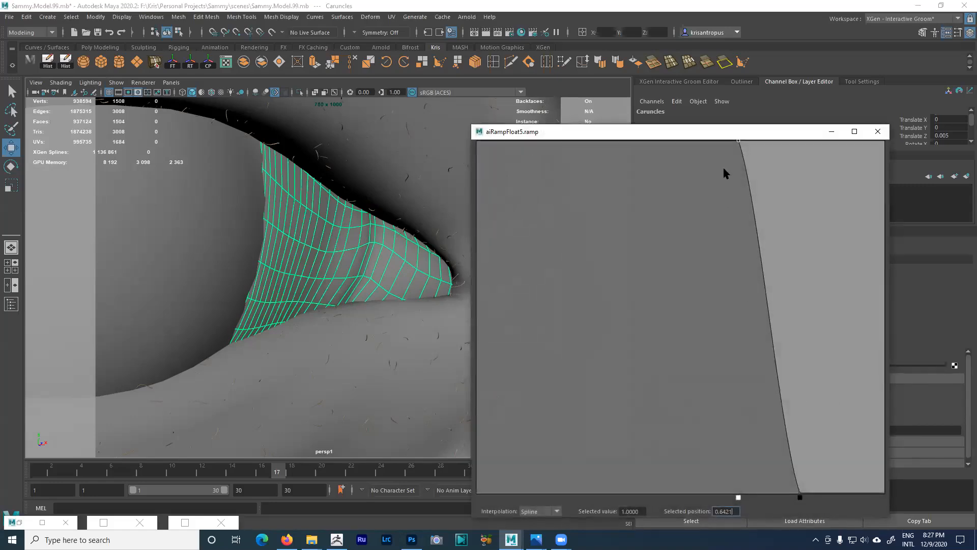
- Select the figure's meshes, remove the background light plane from the selection, and hide the selected objects
{"action": "right_click_drag", "start_coordinate": [357, 308], "coordinate": [218, 336], "text": "alt"}
{"action": "left_click_drag", "start_coordinate": [209, 368], "coordinate": [349, 441]}
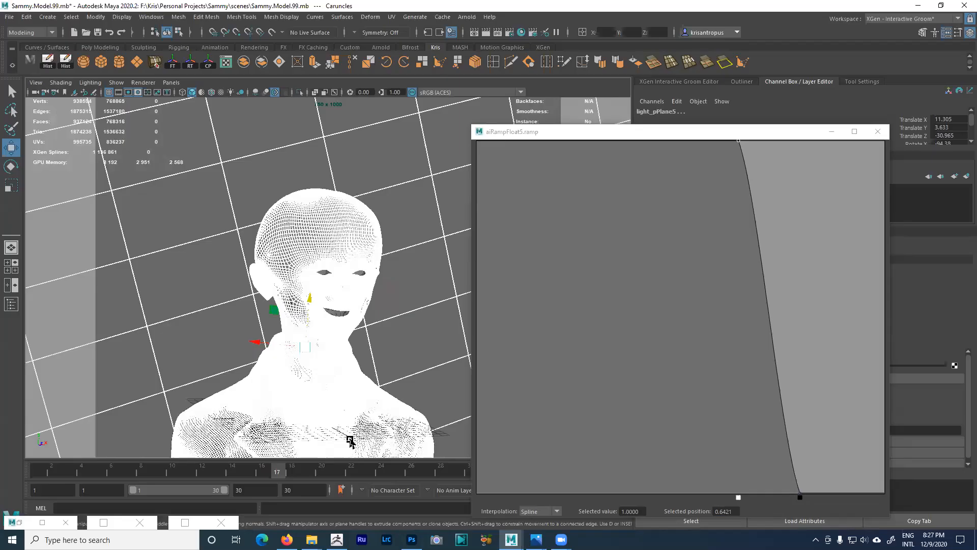
{"action": "left_click", "coordinate": [400, 342], "text": "ctrl"}
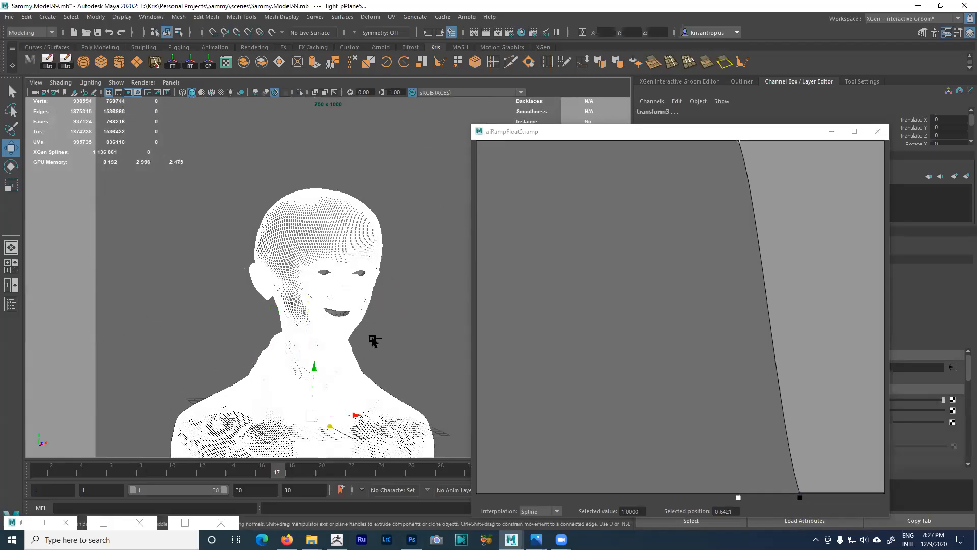
{"action": "key", "text": "ctrl+h"}
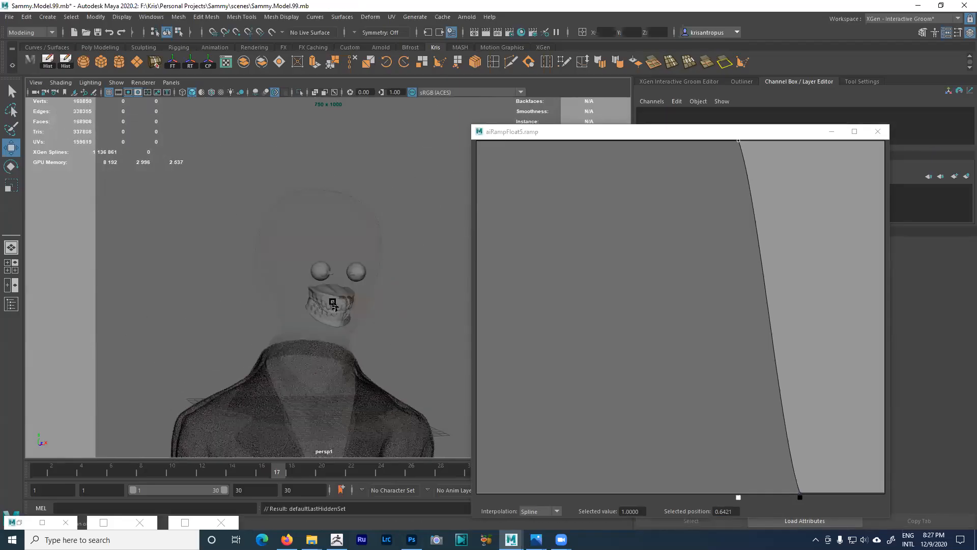
- Hide all visible XGen groom descriptions, from VellusHair through NoseHair, and put the ramp curve window away
{"action": "left_click_drag", "start_coordinate": [733, 137], "coordinate": [686, 261]}
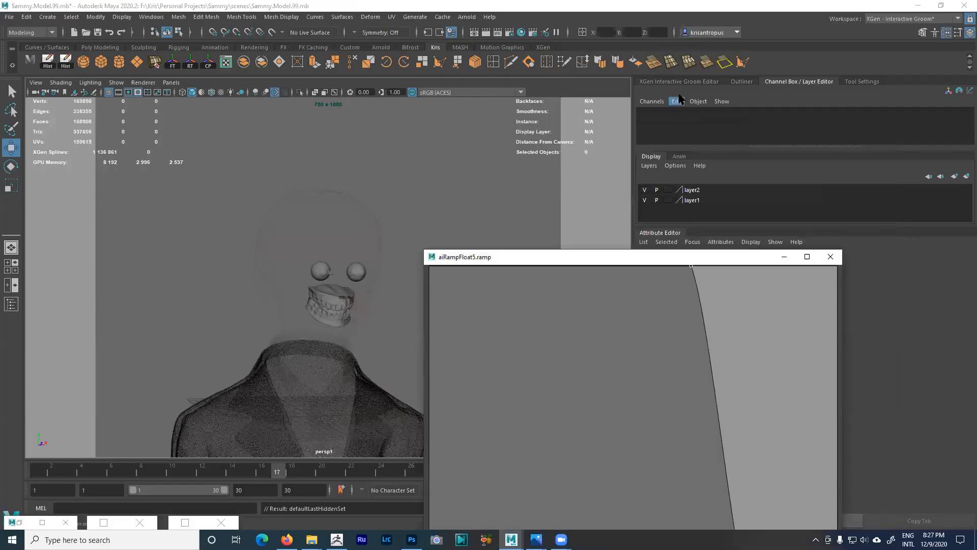
{"action": "left_click", "coordinate": [679, 82]}
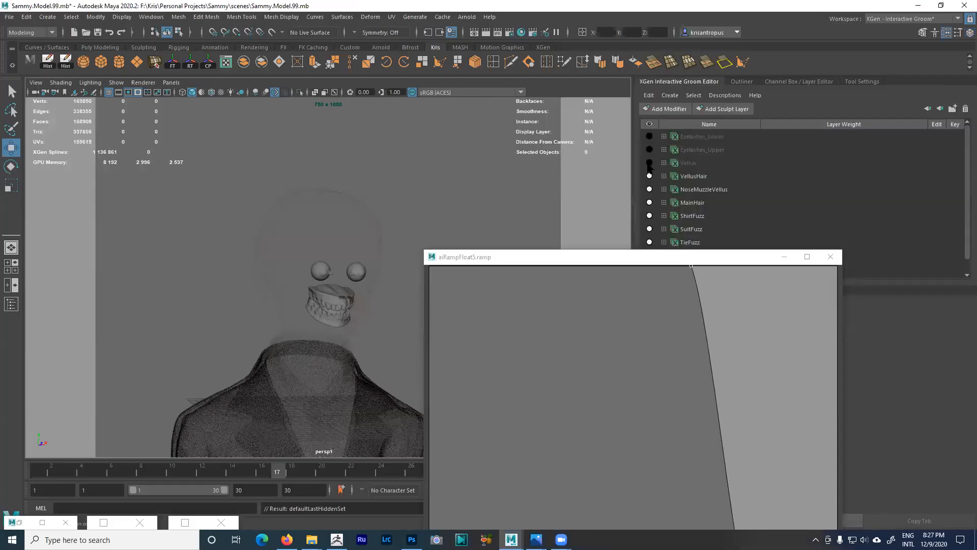
{"action": "left_click_drag", "start_coordinate": [649, 176], "coordinate": [627, 344]}
{"action": "left_click", "coordinate": [650, 242]}
{"action": "scroll", "coordinate": [666, 214], "scroll_direction": "down", "scroll_amount": 1}
{"action": "left_click", "coordinate": [649, 242]}
{"action": "left_click", "coordinate": [658, 259]}
{"action": "left_click", "coordinate": [651, 269]}
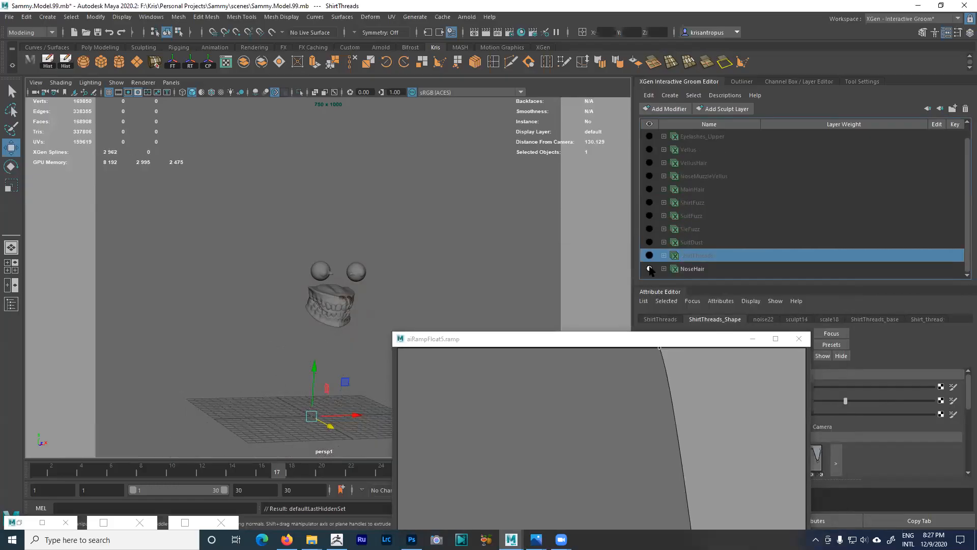
{"action": "left_click", "coordinate": [752, 338]}
- Clear the selection and examine the eyeballs and the shape of the caruncle meshes up close
{"action": "scroll", "coordinate": [448, 304], "scroll_direction": "up", "scroll_amount": 5}
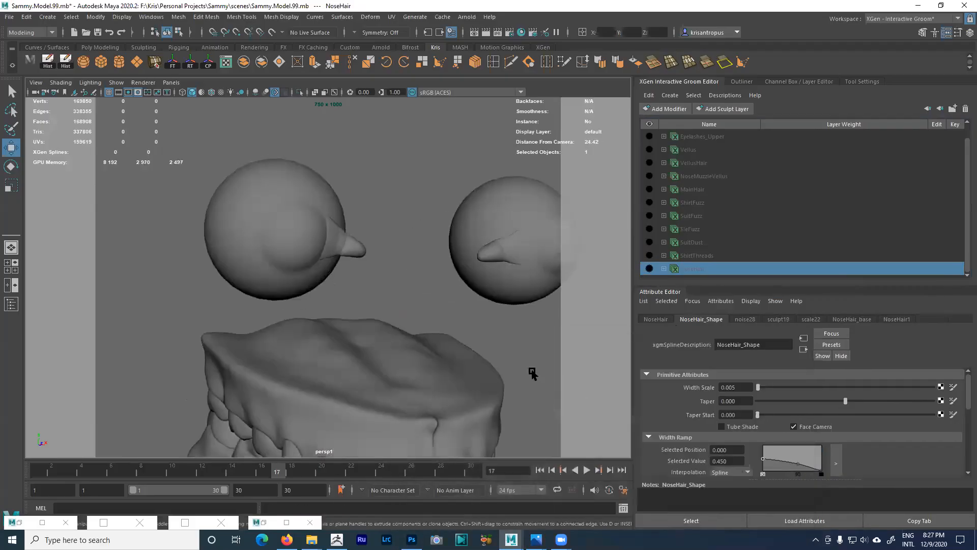
{"action": "left_click_drag", "start_coordinate": [400, 266], "coordinate": [399, 272], "text": "alt"}
{"action": "right_click_drag", "start_coordinate": [400, 273], "coordinate": [152, 168], "text": "alt"}
{"action": "middle_click_drag", "start_coordinate": [298, 266], "coordinate": [295, 234], "text": "alt"}
{"action": "left_click_drag", "start_coordinate": [294, 233], "coordinate": [355, 289], "text": "alt"}
{"action": "scroll", "coordinate": [355, 289], "scroll_direction": "up", "scroll_amount": 8}
{"action": "middle_click_drag", "start_coordinate": [354, 288], "coordinate": [400, 496], "text": "alt"}
{"action": "mouse_move", "coordinate": [340, 295]}
{"action": "left_mouse_down", "text": "alt"}
{"action": "mouse_move", "coordinate": [431, 298]}
{"action": "mouse_move", "coordinate": [345, 293]}
{"action": "left_mouse_up", "text": "alt"}
{"action": "left_click", "coordinate": [428, 273]}
{"action": "right_click_drag", "start_coordinate": [344, 293], "coordinate": [371, 323], "text": "alt"}
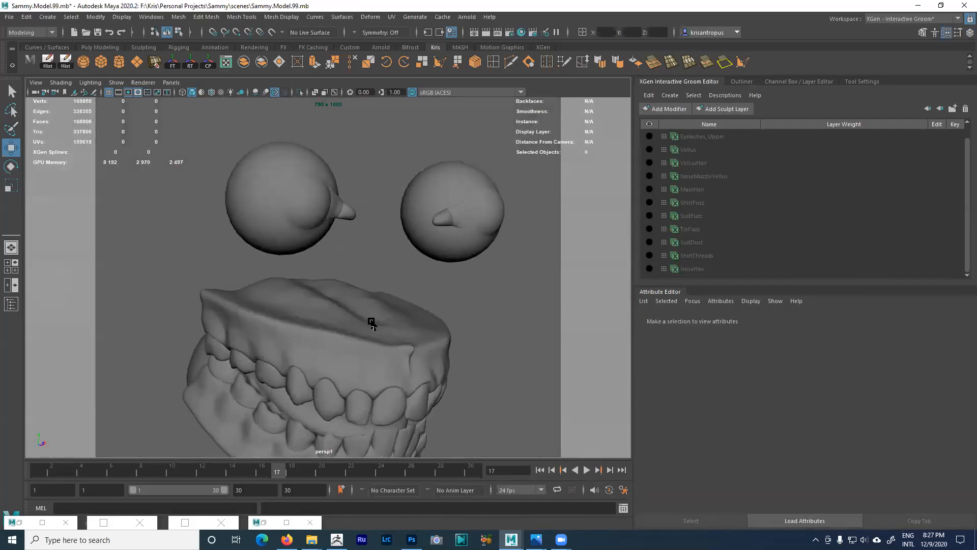
{"action": "left_click_drag", "start_coordinate": [371, 322], "coordinate": [336, 295], "text": "alt"}
{"action": "right_click_drag", "start_coordinate": [335, 295], "coordinate": [364, 323], "text": "alt"}
{"action": "middle_click_drag", "start_coordinate": [350, 280], "coordinate": [360, 316], "text": "alt"}
{"action": "right_click_drag", "start_coordinate": [360, 316], "coordinate": [392, 346], "text": "alt"}
{"action": "middle_click_drag", "start_coordinate": [382, 291], "coordinate": [414, 371], "text": "alt"}
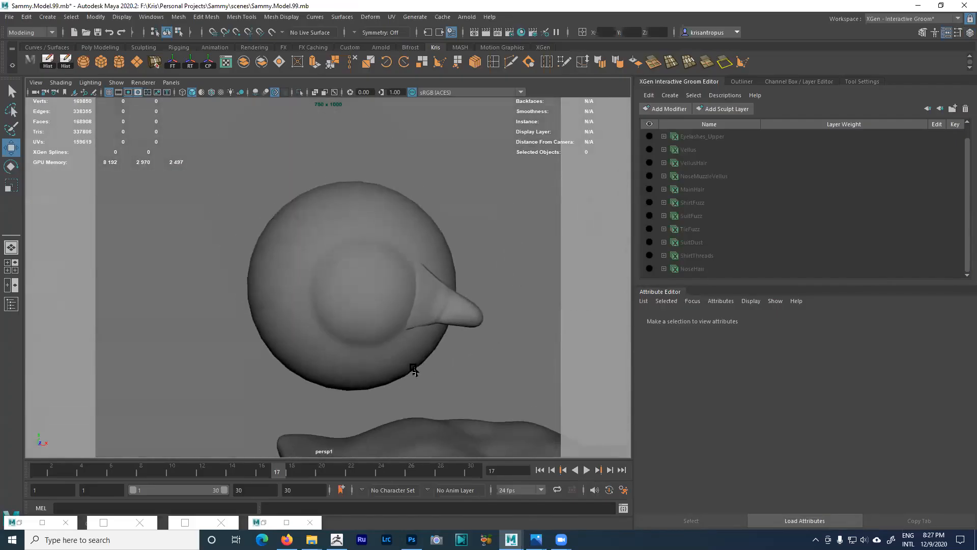
{"action": "right_click_drag", "start_coordinate": [414, 371], "coordinate": [453, 131], "text": "alt"}
- Open the Render Settings and review the common frame range, renderable camera and image size options
{"action": "left_click", "coordinate": [509, 32]}
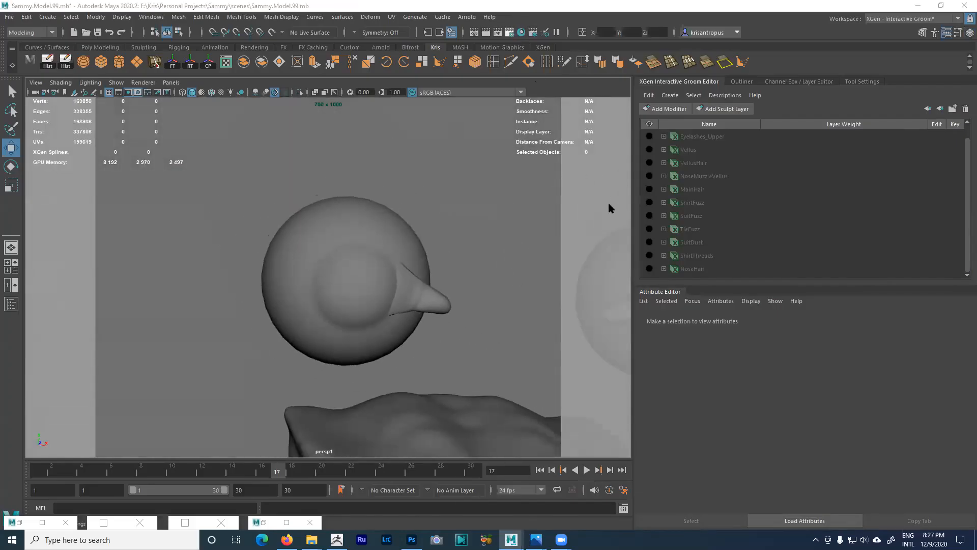
{"action": "left_click_drag", "start_coordinate": [684, 387], "coordinate": [689, 499]}
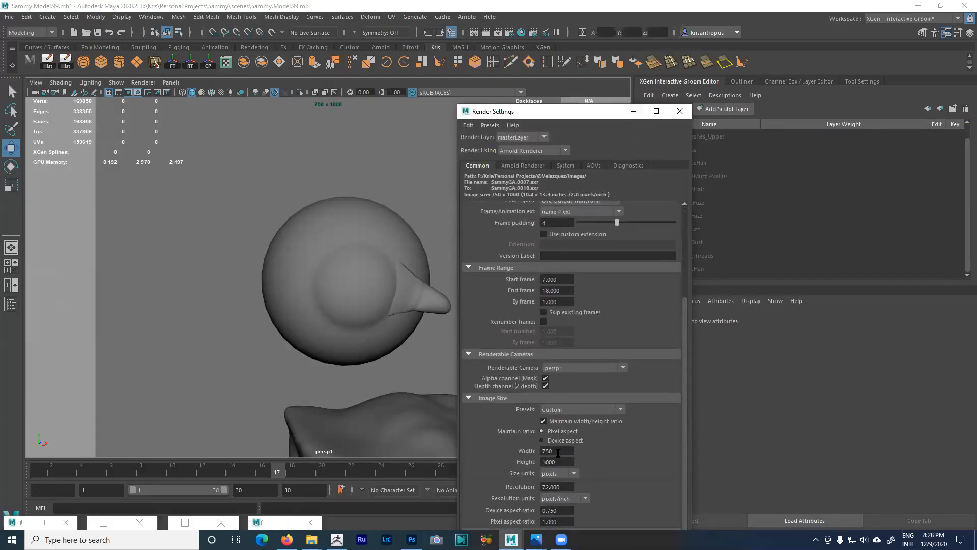
{"action": "left_click", "coordinate": [634, 110]}
{"action": "left_click", "coordinate": [510, 33]}
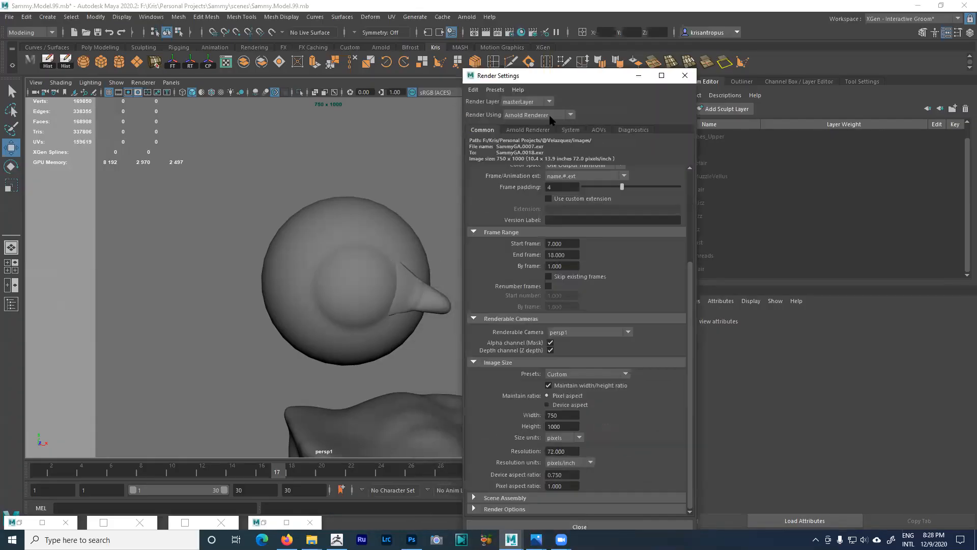
- Set the Arnold sampling to Camera (AA) 8, Specular 2 and SSS 4, and put the Render Settings away
{"action": "left_click", "coordinate": [530, 130]}
{"action": "left_click", "coordinate": [491, 130]}
{"action": "left_click", "coordinate": [536, 130]}
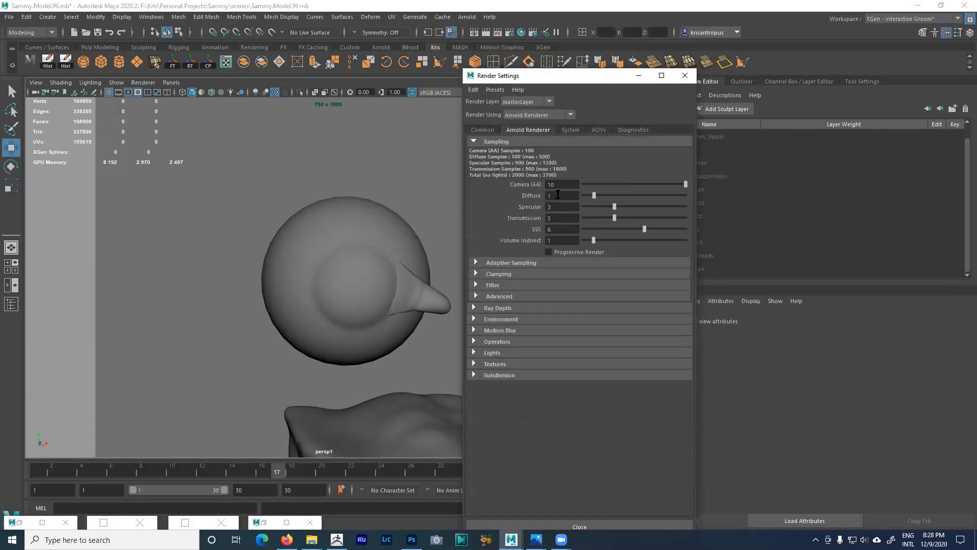
{"action": "double_click", "coordinate": [546, 184]}
{"action": "type", "text": "8"}
{"action": "key", "text": "Tab"}
{"action": "key", "text": "Tab"}
{"action": "type", "text": "2"}
{"action": "key", "text": "Tab"}
{"action": "key", "text": "Tab"}
{"action": "type", "text": "4"}
{"action": "key", "text": "Tab"}
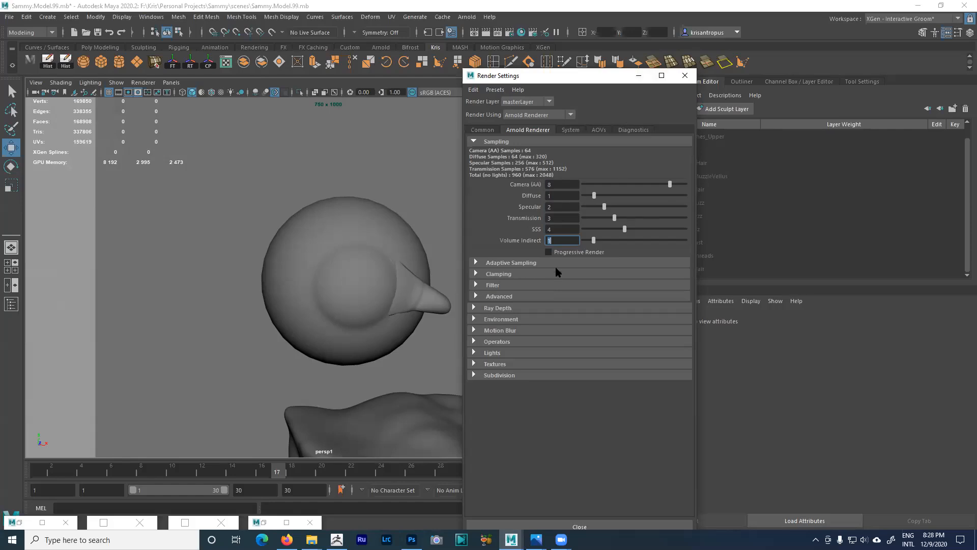
{"action": "left_click", "coordinate": [638, 76]}
- Open the Arnold RenderView, shrink its window, and place it so the caruncle stays accessible in the viewport
{"action": "left_click", "coordinate": [467, 17]}
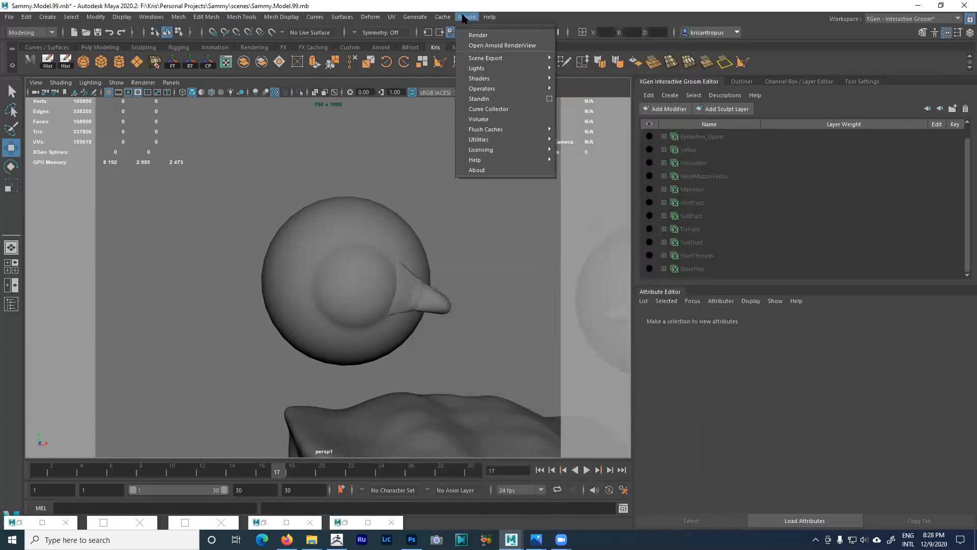
{"action": "key", "text": "Escape"}
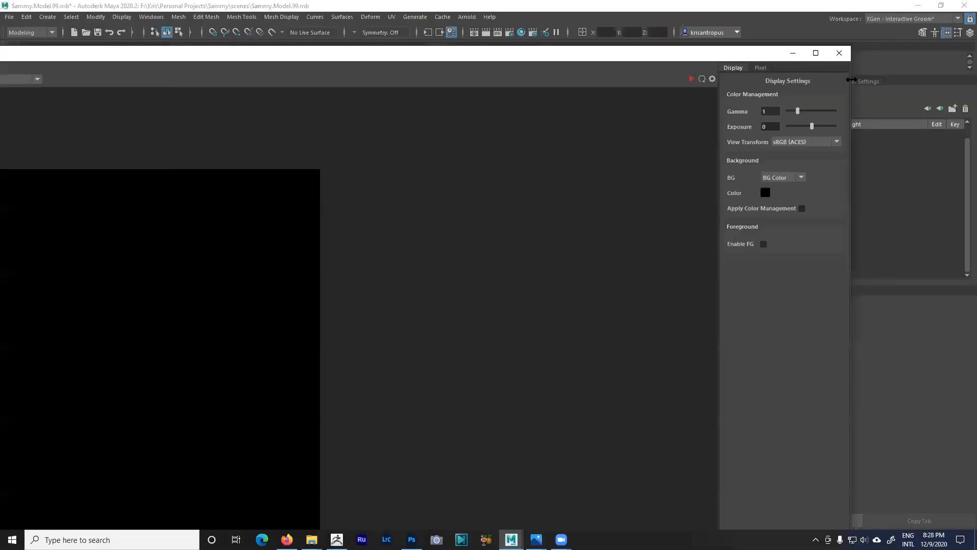
{"action": "left_click_drag", "start_coordinate": [851, 80], "coordinate": [162, 79]}
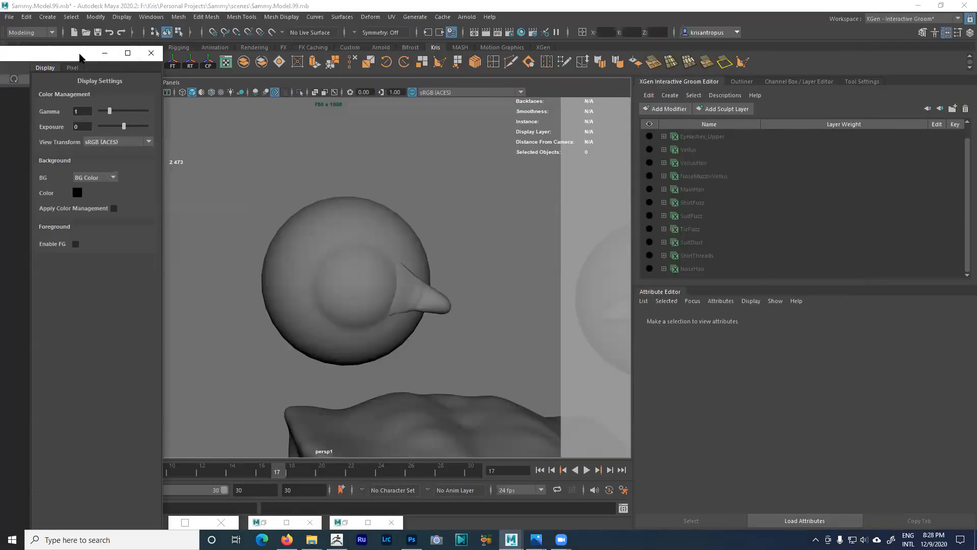
{"action": "left_click_drag", "start_coordinate": [79, 54], "coordinate": [689, 75]}
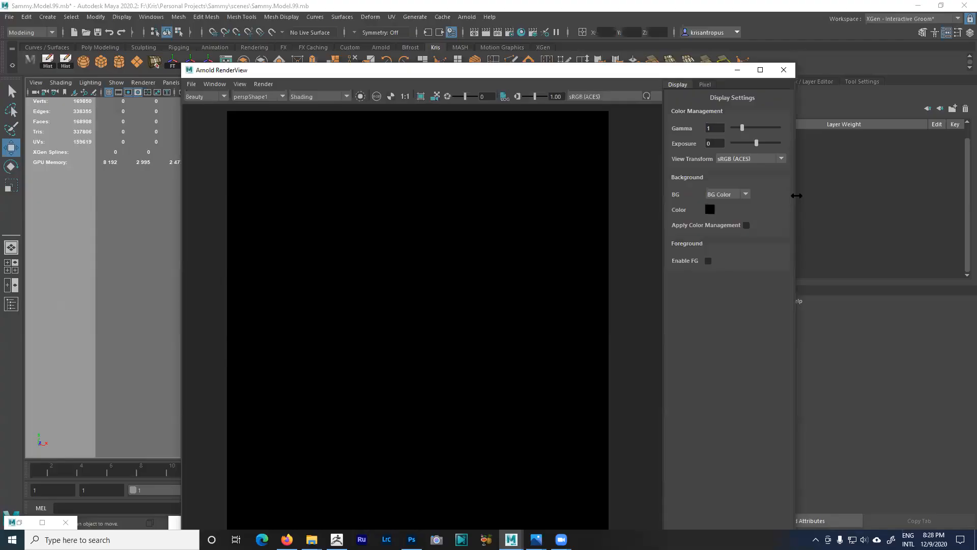
{"action": "left_click_drag", "start_coordinate": [796, 195], "coordinate": [712, 194]}
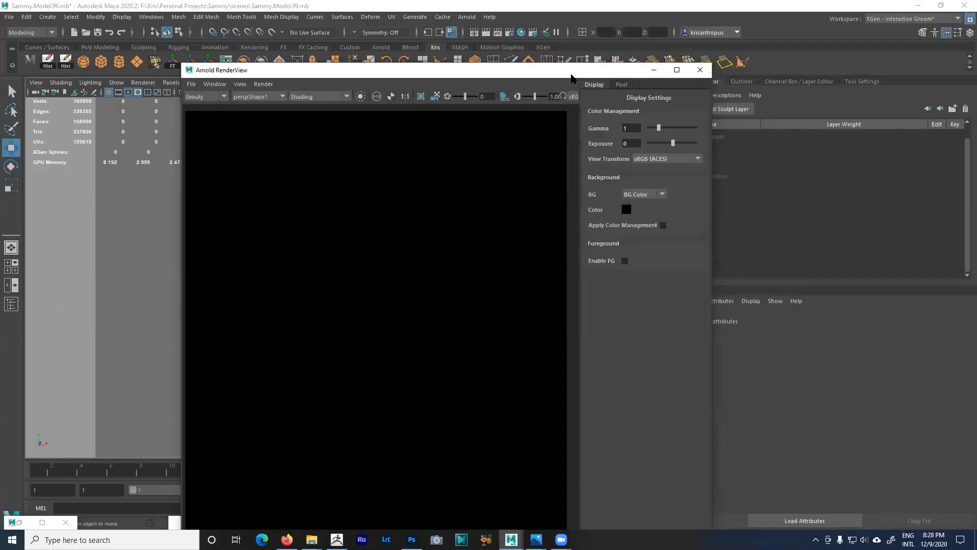
{"action": "left_click_drag", "start_coordinate": [571, 77], "coordinate": [245, 68]}
- Select the caruncles, open the aiRampFloat5 ramp driving their material's opacity, and review its type options, keeping v
{"action": "left_click", "coordinate": [426, 295]}
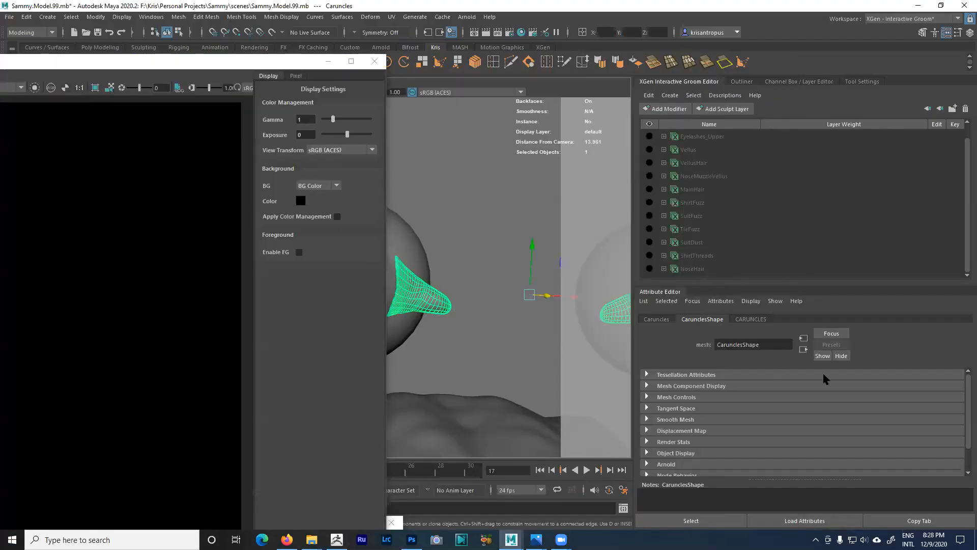
{"action": "left_click", "coordinate": [753, 320]}
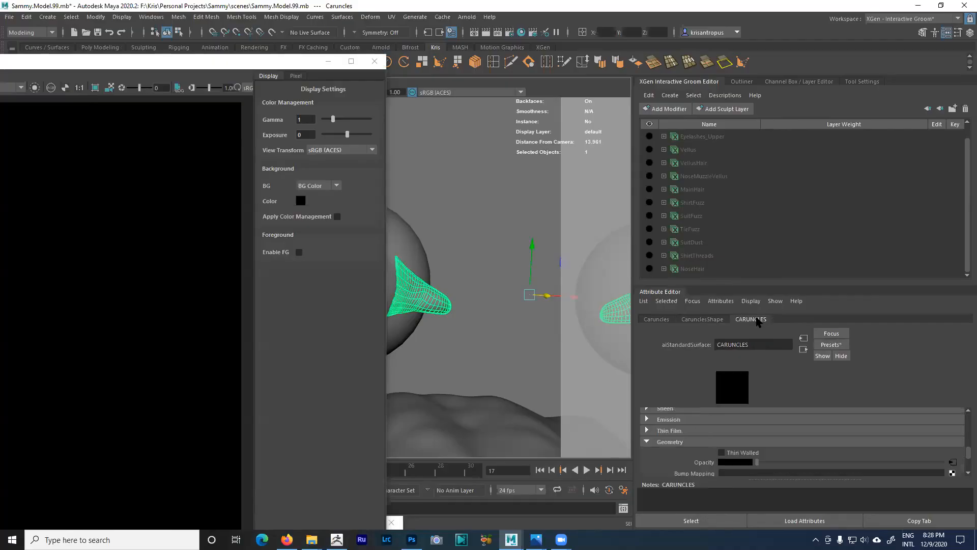
{"action": "left_click", "coordinate": [953, 463]}
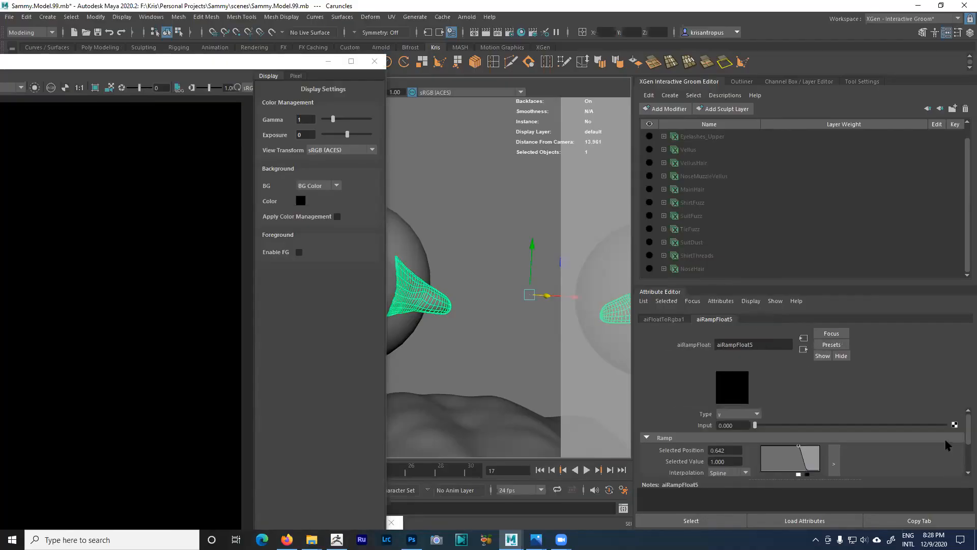
{"action": "left_click", "coordinate": [756, 414]}
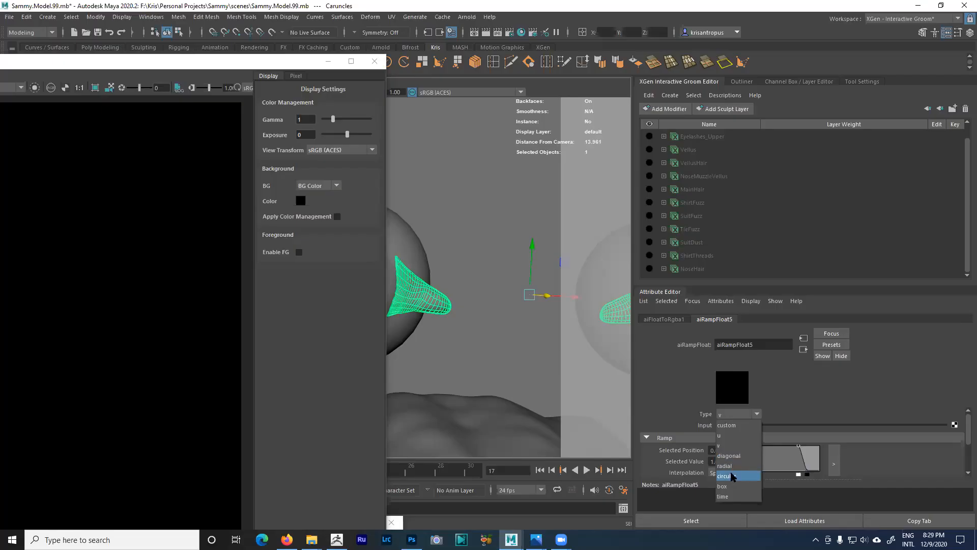
{"action": "left_click", "coordinate": [732, 447]}
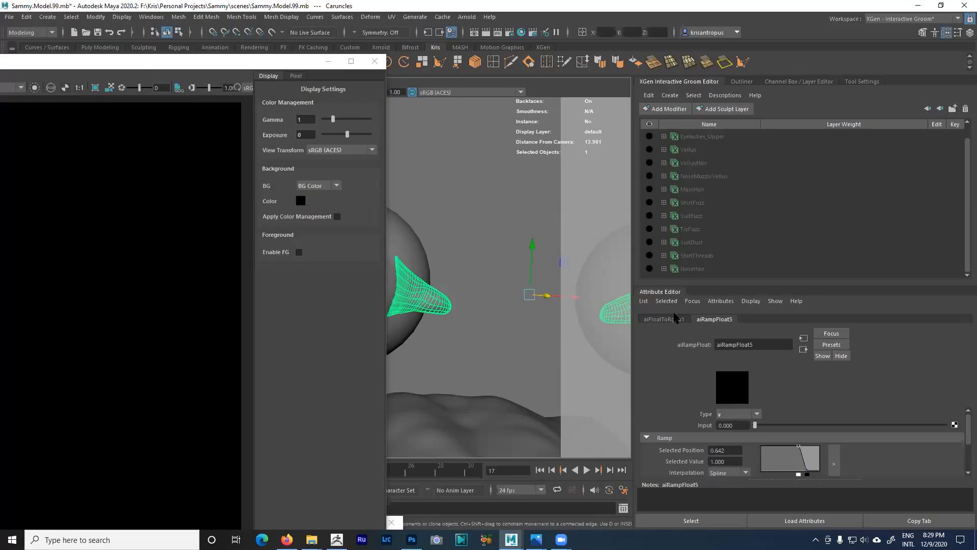
- Move and widen the Arnold RenderView, run an interactive render of the eye and caruncle, and stop it
{"action": "left_click", "coordinate": [279, 63]}
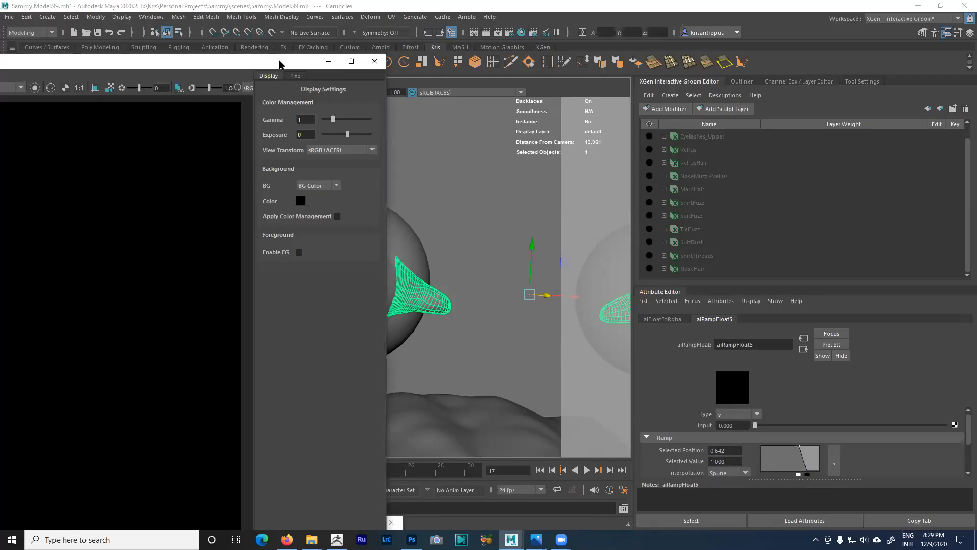
{"action": "left_click_drag", "start_coordinate": [279, 63], "coordinate": [593, 24]}
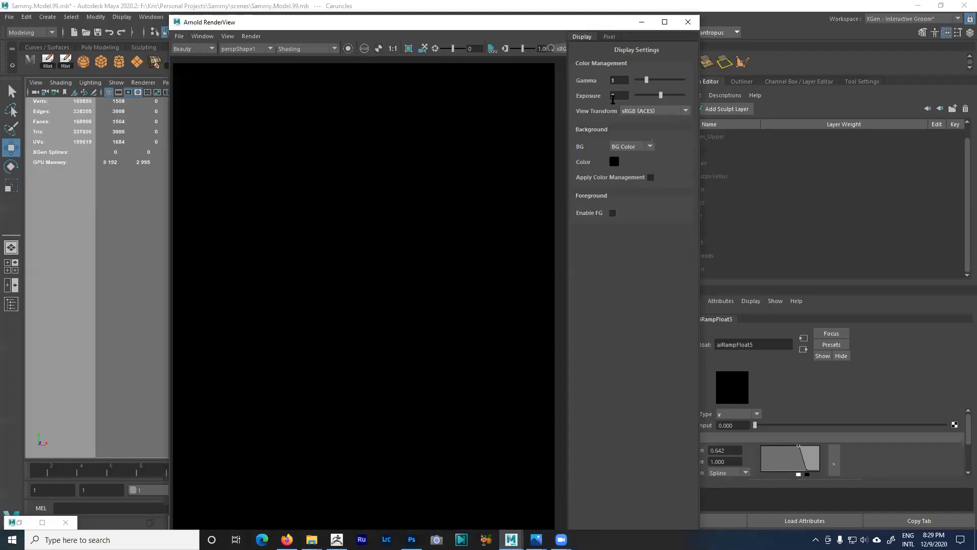
{"action": "left_click_drag", "start_coordinate": [702, 138], "coordinate": [888, 136]}
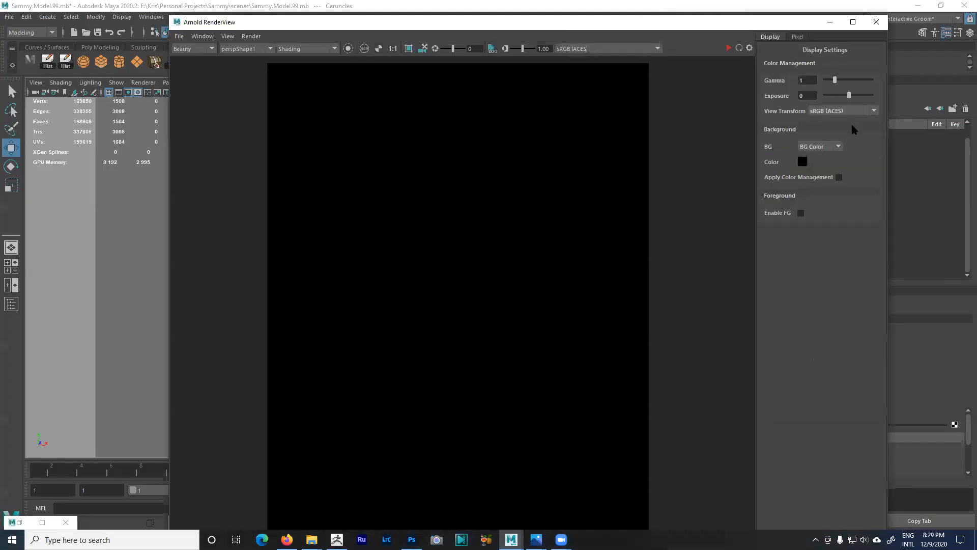
{"action": "left_click", "coordinate": [729, 48]}
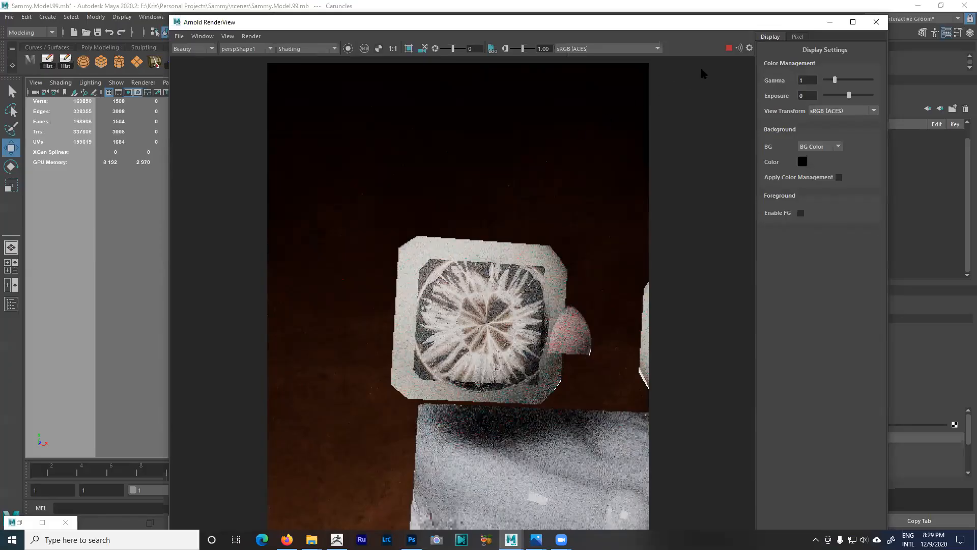
{"action": "left_click", "coordinate": [729, 48]}
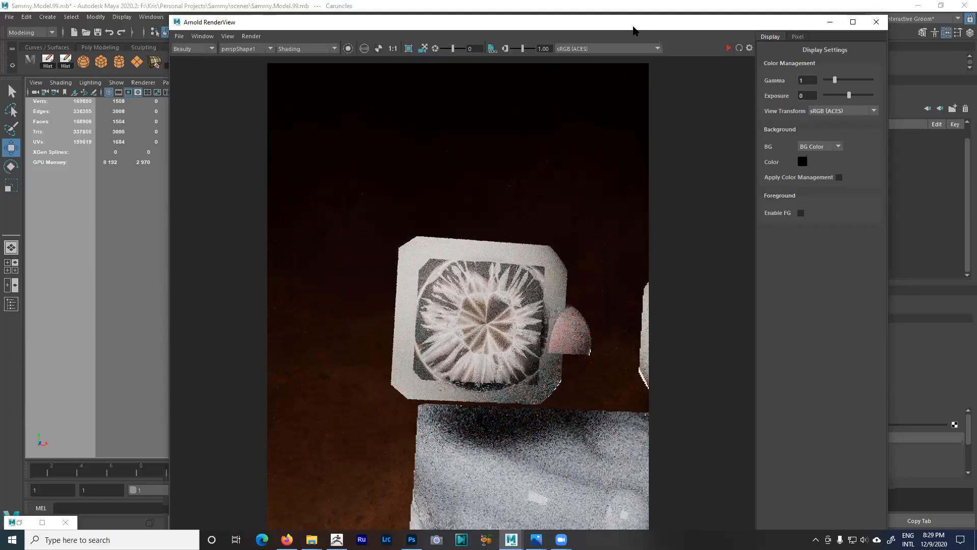
- Turn on Clear Scene on IPR Stop in the Arnold RenderView and close the render window
{"action": "left_click_drag", "start_coordinate": [634, 30], "coordinate": [629, 68]}
{"action": "left_click", "coordinate": [247, 74]}
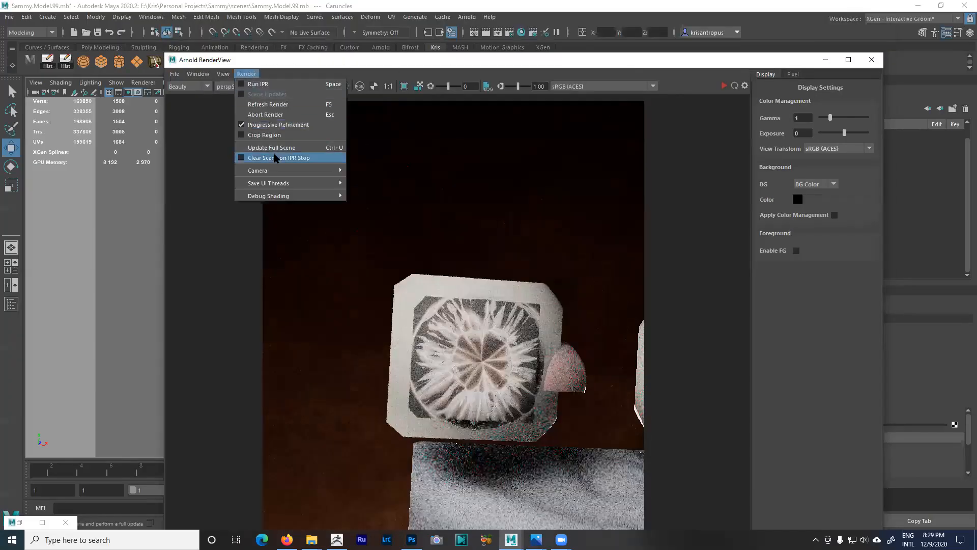
{"action": "left_click", "coordinate": [275, 157]}
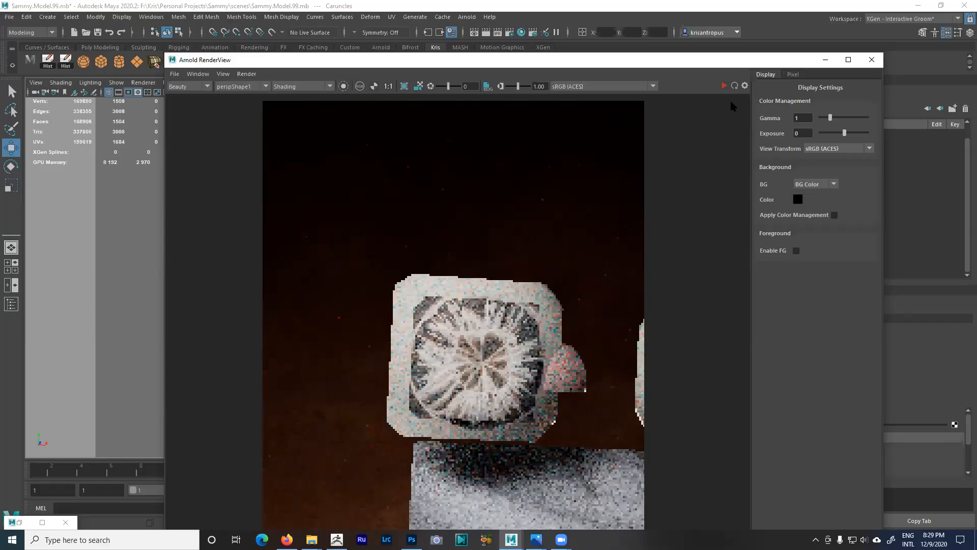
{"action": "left_click_drag", "start_coordinate": [790, 61], "coordinate": [772, 50]}
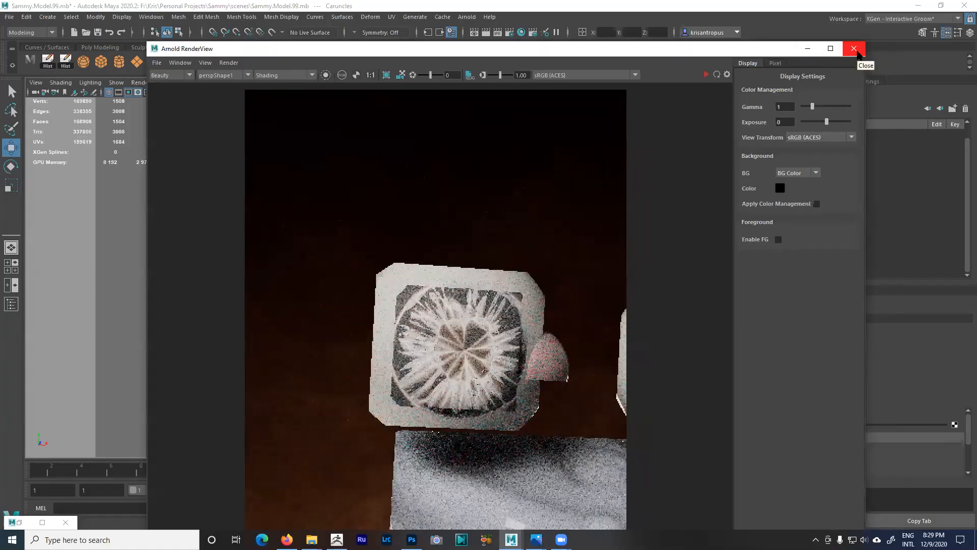
{"action": "left_click", "coordinate": [854, 49]}
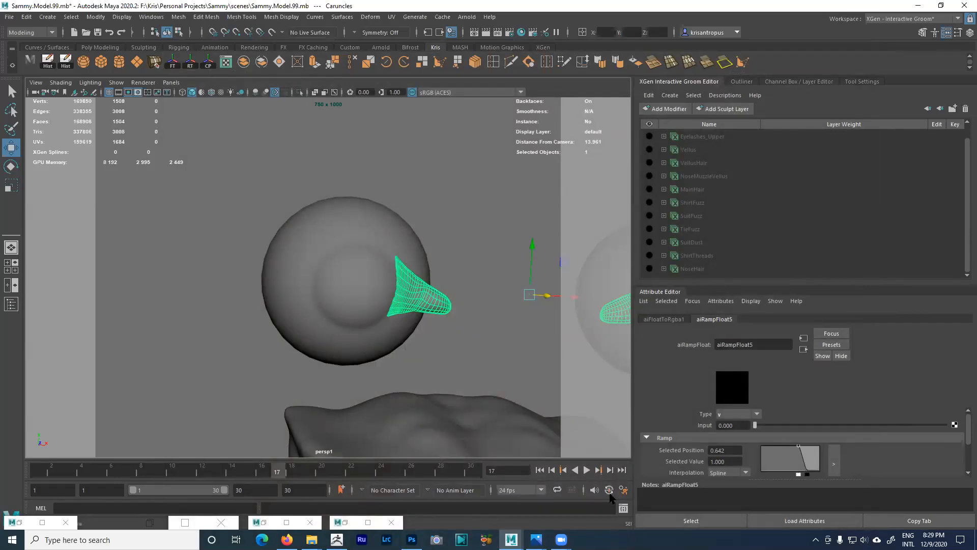
- Select the caruncle mesh and open the aiRampFloat5 ramp behind its CARUNCLES material's opacity in the enlarged ramp editor
{"action": "right_click_drag", "start_coordinate": [284, 201], "coordinate": [360, 220], "text": "alt"}
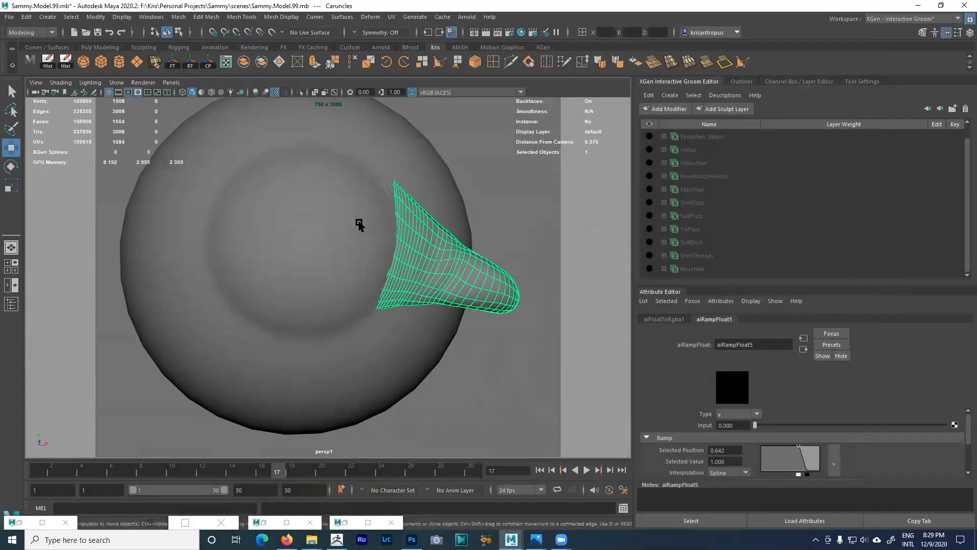
{"action": "left_click", "coordinate": [441, 257]}
{"action": "left_click_drag", "start_coordinate": [830, 292], "coordinate": [819, 190]}
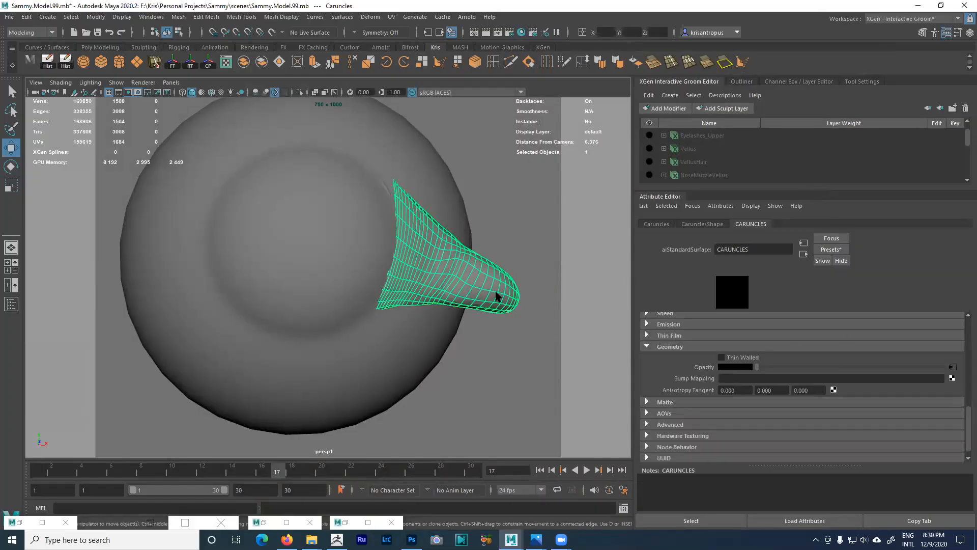
{"action": "left_click", "coordinate": [953, 367]}
{"action": "left_click", "coordinate": [834, 368]}
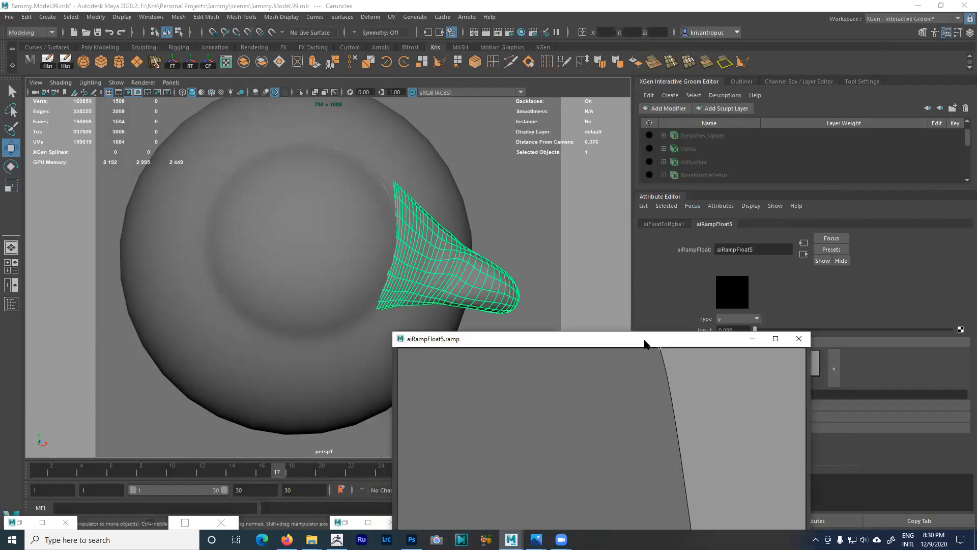
{"action": "left_click_drag", "start_coordinate": [644, 344], "coordinate": [762, 105]}
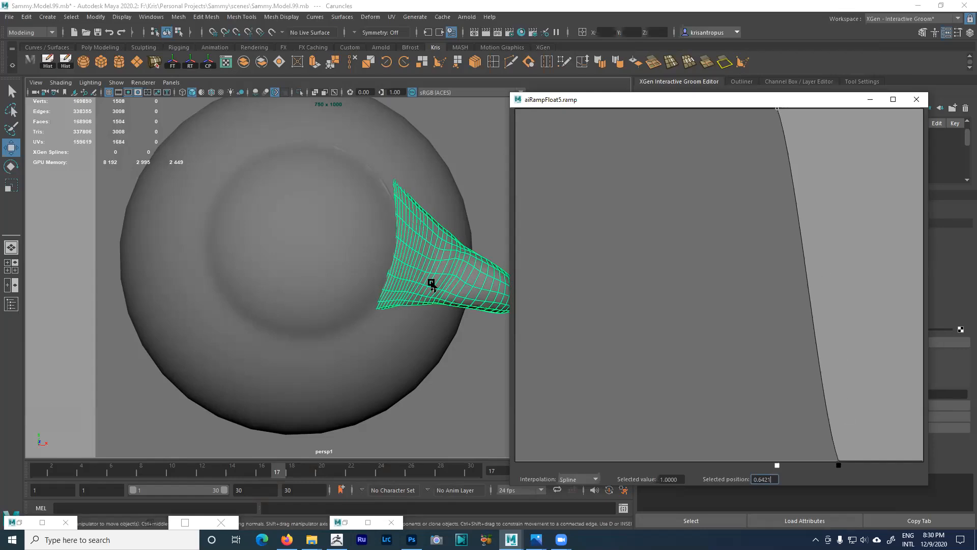
{"action": "left_click_drag", "start_coordinate": [428, 275], "coordinate": [338, 235], "text": "alt"}
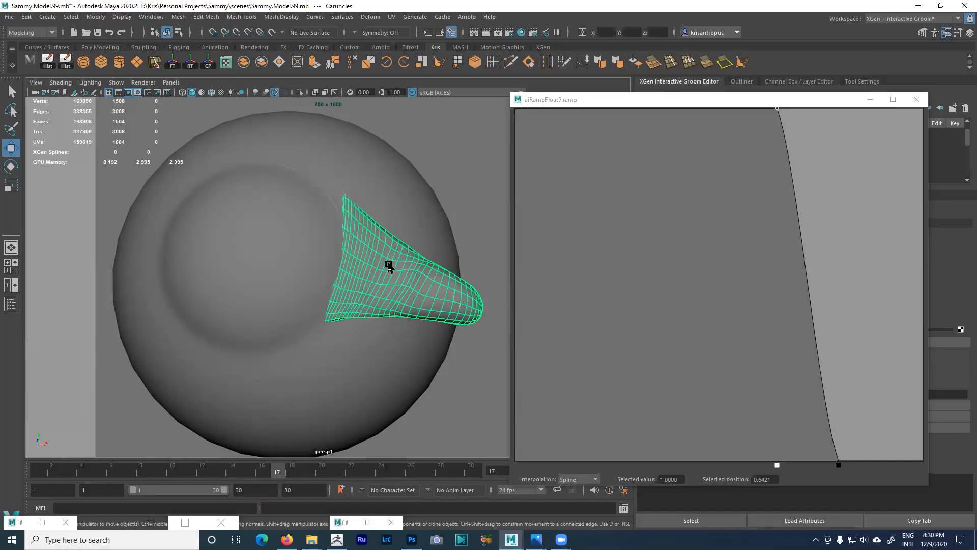
- Switch to File Explorer and open the images folder of the Sammy project under Personal Projects
{"action": "left_click", "coordinate": [287, 540]}
{"action": "left_click", "coordinate": [311, 539]}
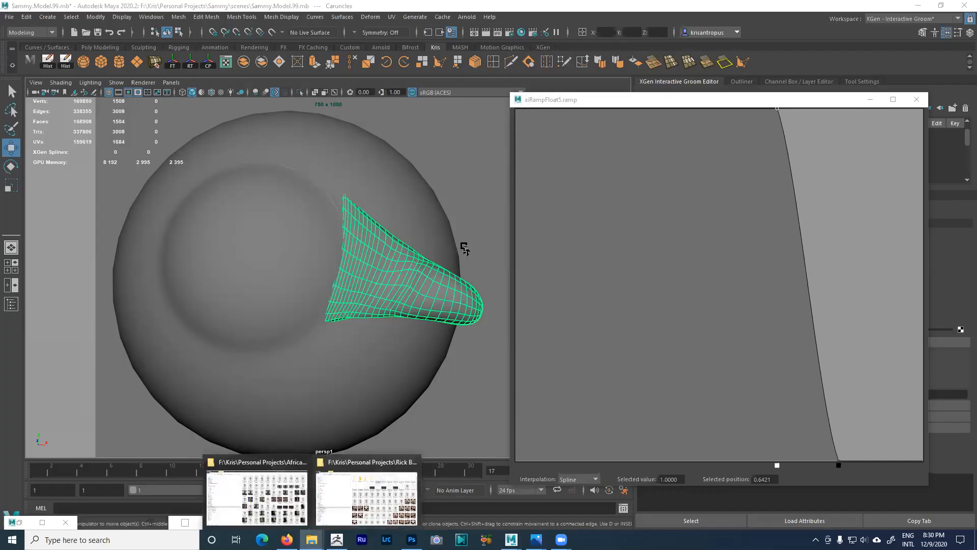
{"action": "left_click", "coordinate": [287, 484]}
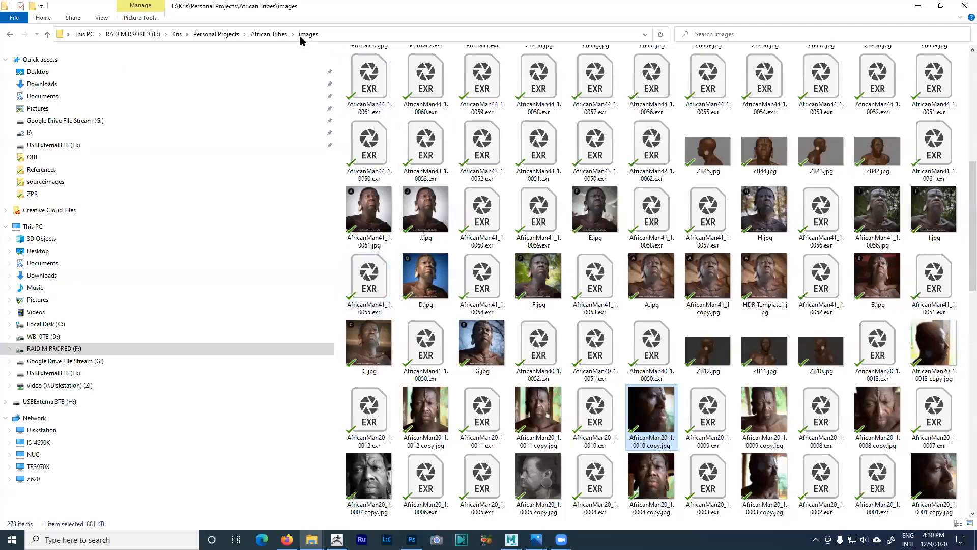
{"action": "left_click", "coordinate": [231, 33]}
{"action": "scroll", "coordinate": [467, 305], "scroll_direction": "down", "scroll_amount": 8}
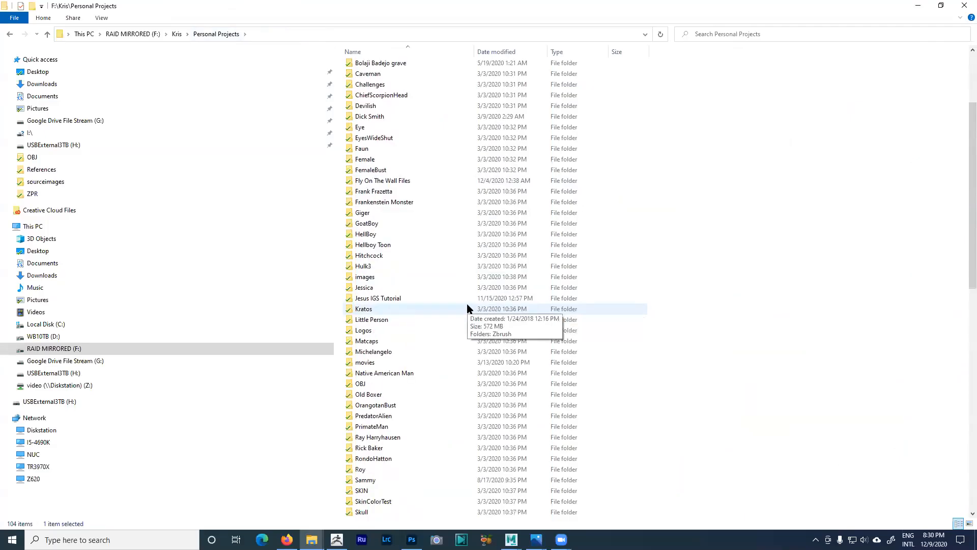
{"action": "double_click", "coordinate": [374, 351]}
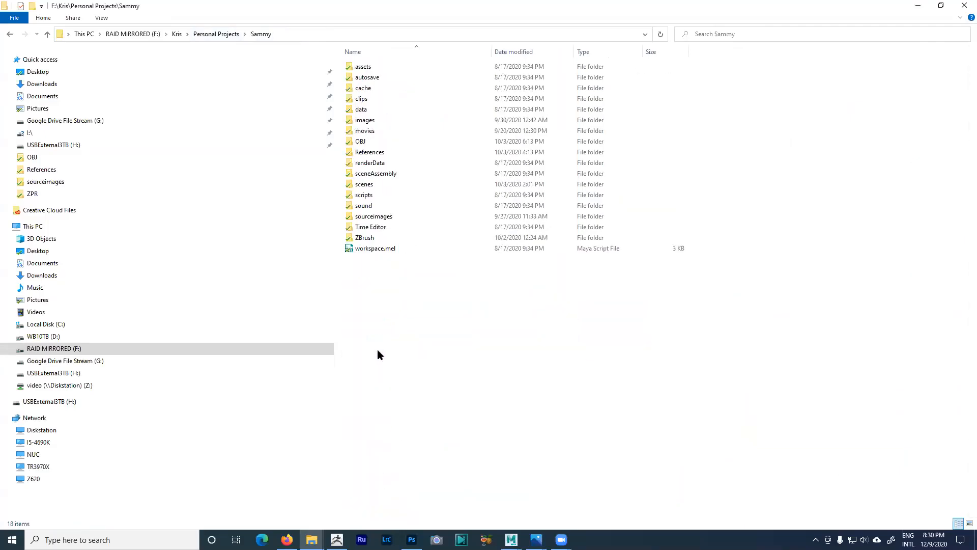
{"action": "left_click", "coordinate": [365, 119]}
{"action": "double_click", "coordinate": [366, 119]}
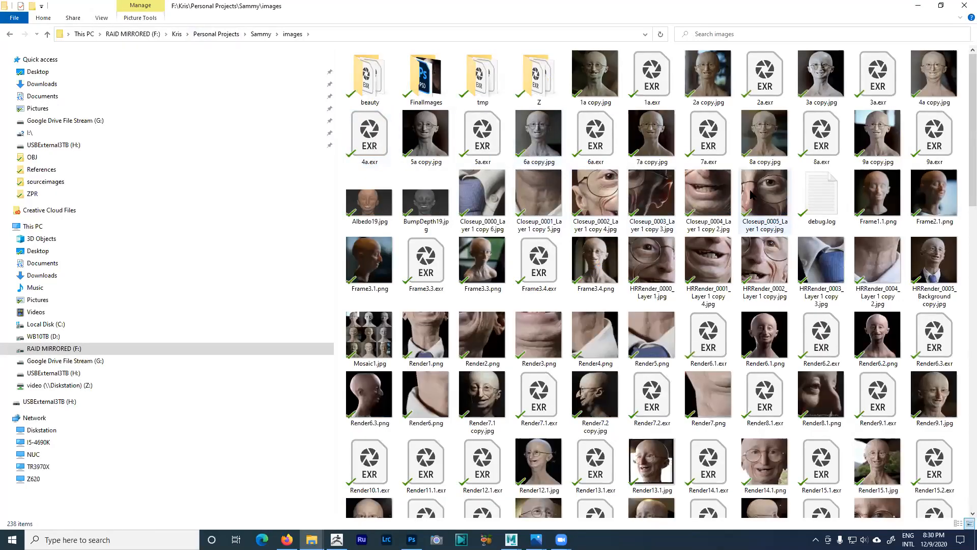
- View the renders Closeup_0002_Layer 1 copy 4.jpg and Closeup_0005_Layer 1 copy.jpg, examining the inner eye corner up close, and return to Maya
{"action": "double_click", "coordinate": [616, 195]}
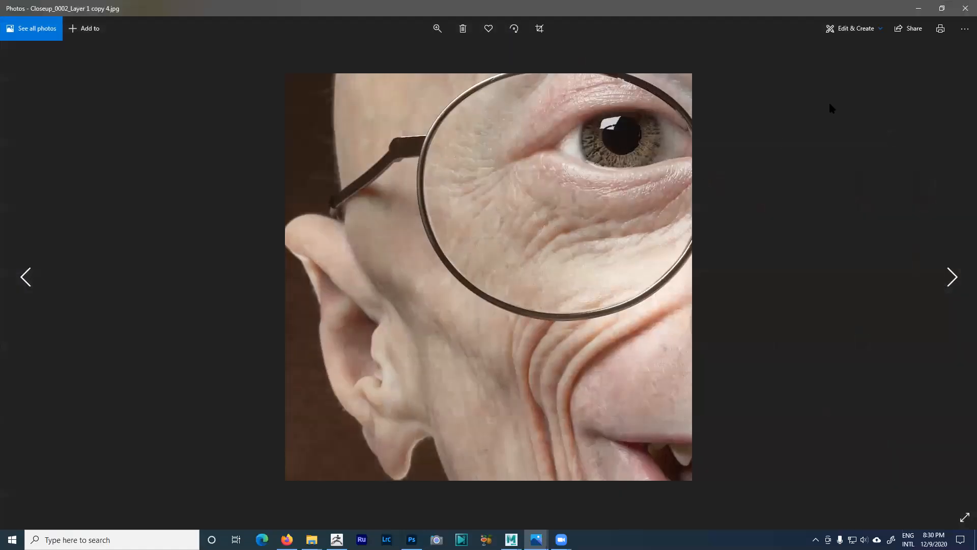
{"action": "left_click", "coordinate": [965, 9]}
{"action": "double_click", "coordinate": [758, 184]}
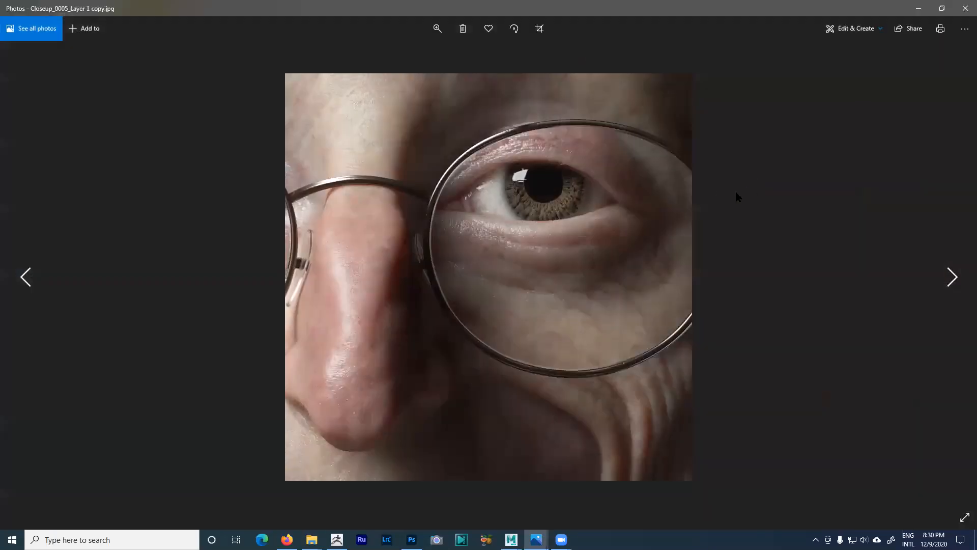
{"action": "scroll", "coordinate": [456, 208], "scroll_direction": "up", "scroll_amount": 5, "text": "ctrl"}
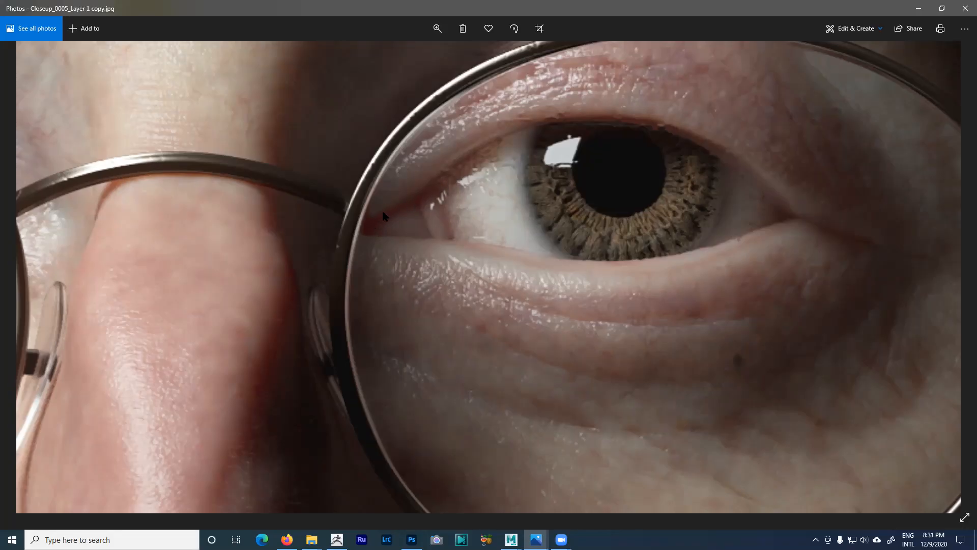
{"action": "scroll", "coordinate": [492, 208], "scroll_direction": "down", "scroll_amount": 5}
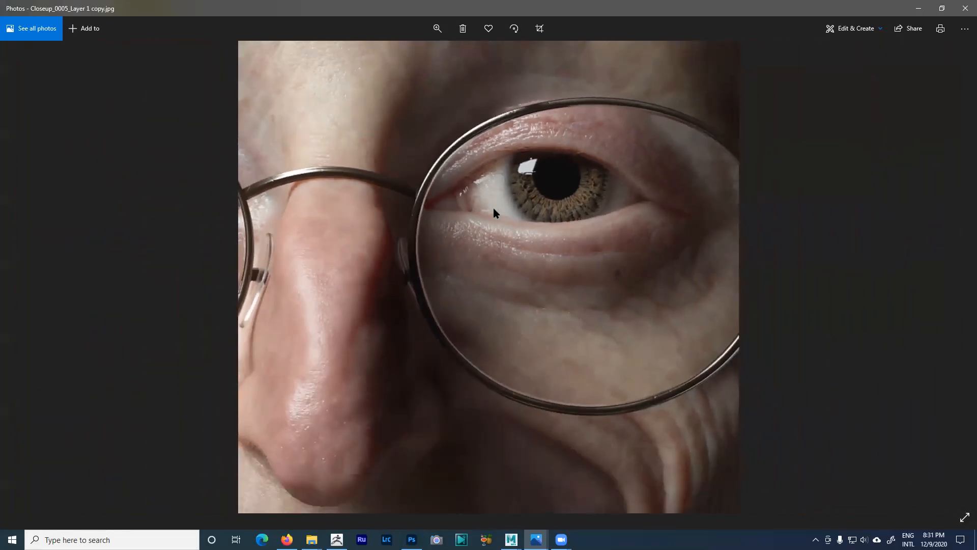
{"action": "left_click", "coordinate": [919, 8]}
{"action": "left_click", "coordinate": [919, 8]}
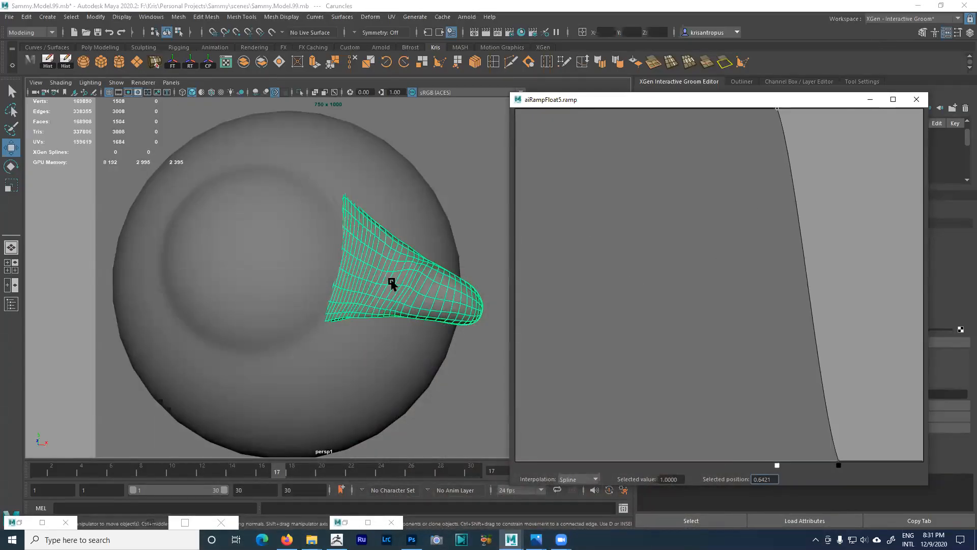
- Close the enlarged opacity ramp and inspect the aiRampFloat4 ramp driving the CARUNCLES material's transmission weight
{"action": "left_click", "coordinate": [916, 100]}
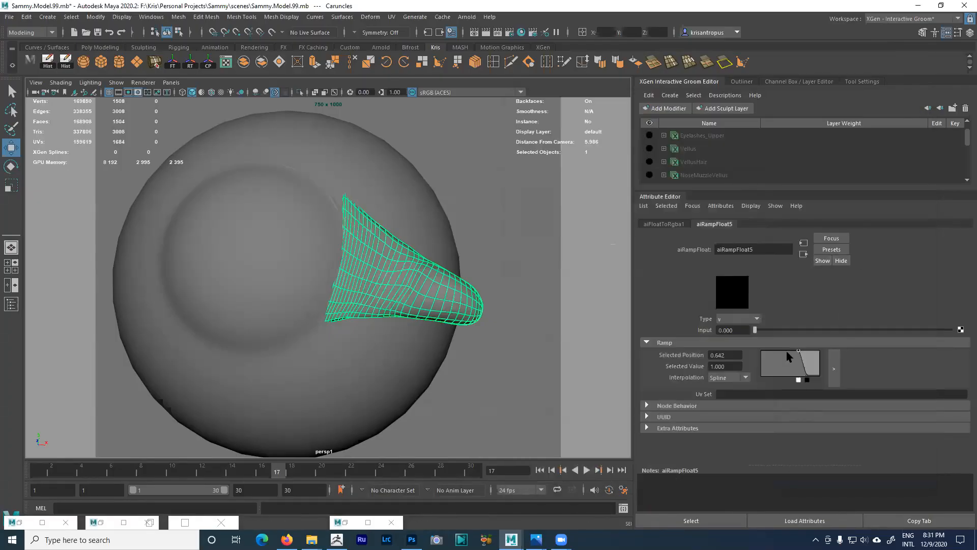
{"action": "left_click", "coordinate": [803, 254]}
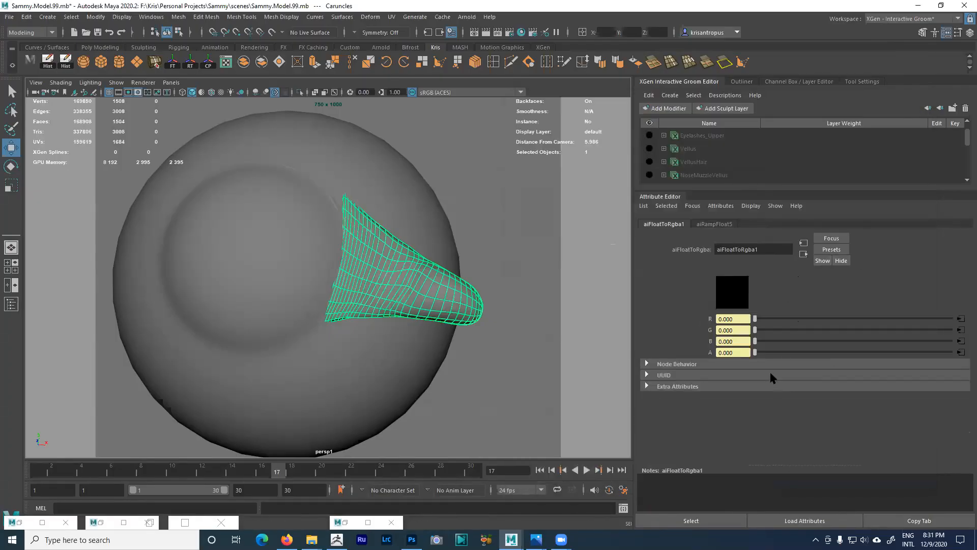
{"action": "left_click", "coordinate": [804, 254]}
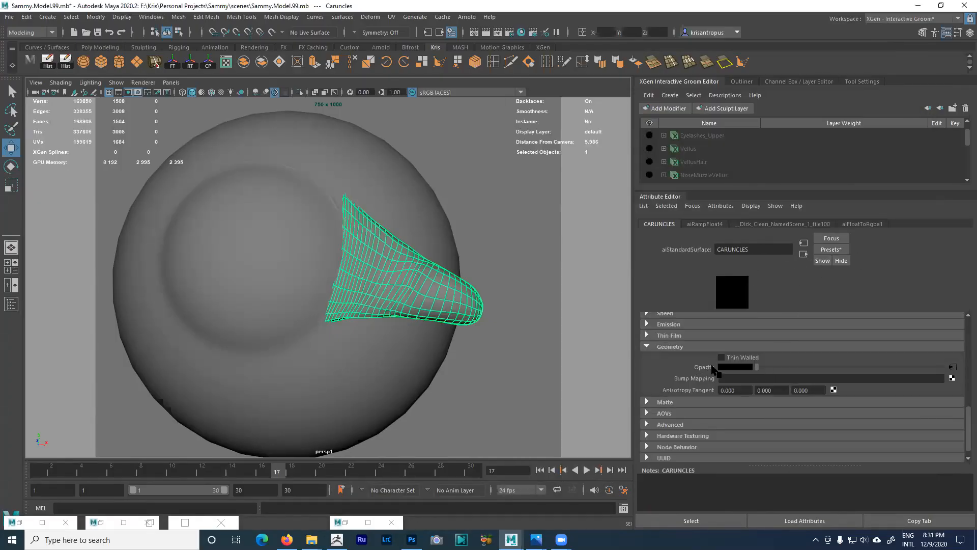
{"action": "scroll", "coordinate": [778, 389], "scroll_direction": "up", "scroll_amount": 6}
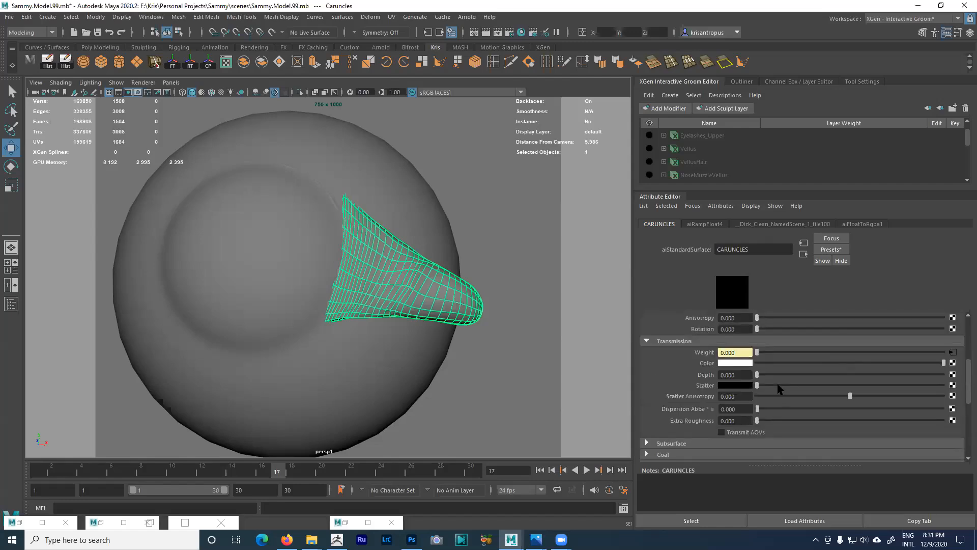
{"action": "left_click", "coordinate": [952, 352]}
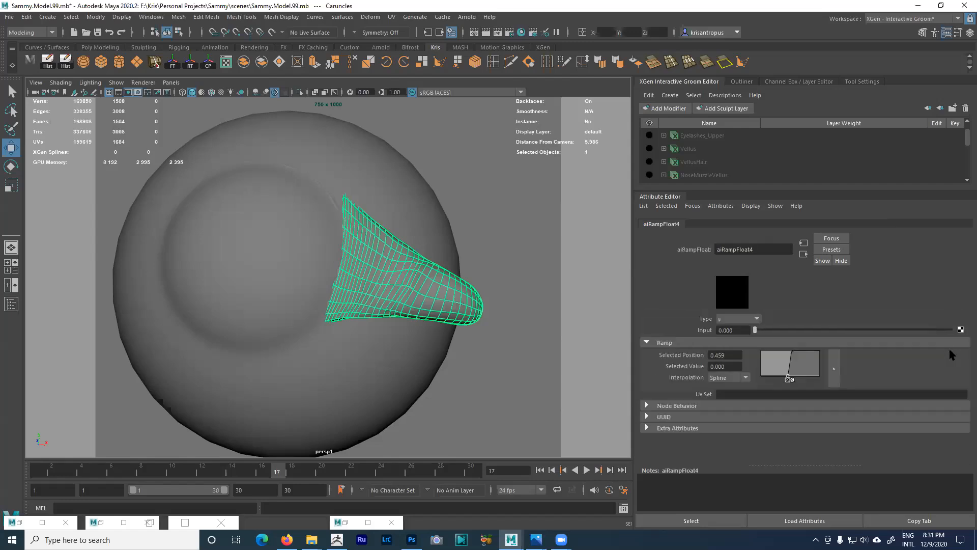
{"action": "left_click", "coordinate": [803, 254]}
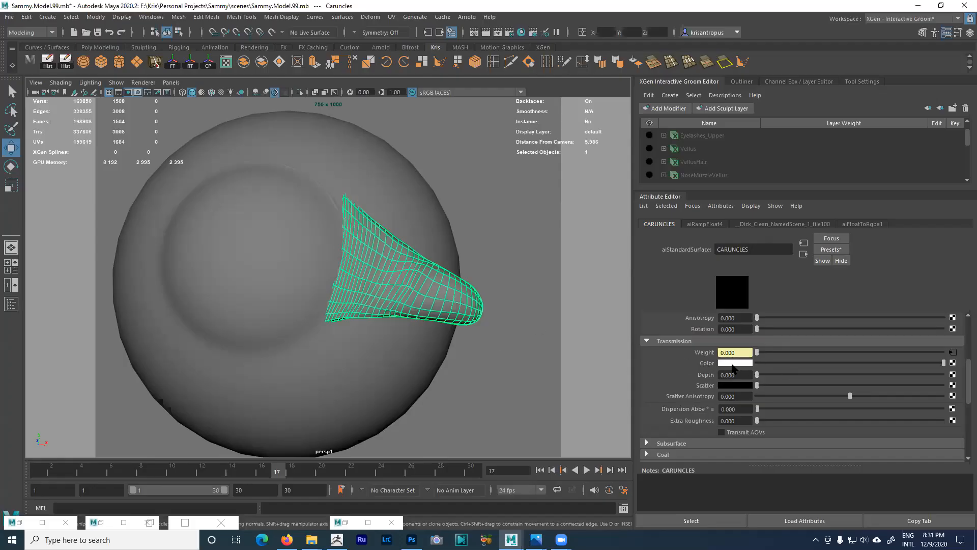
- Examine the base, specular and coat settings of the CARUNCLES material, expanding its Coat section
{"action": "right_click_drag", "start_coordinate": [393, 286], "coordinate": [428, 301], "text": "alt"}
{"action": "left_click_drag", "start_coordinate": [966, 389], "coordinate": [966, 341]}
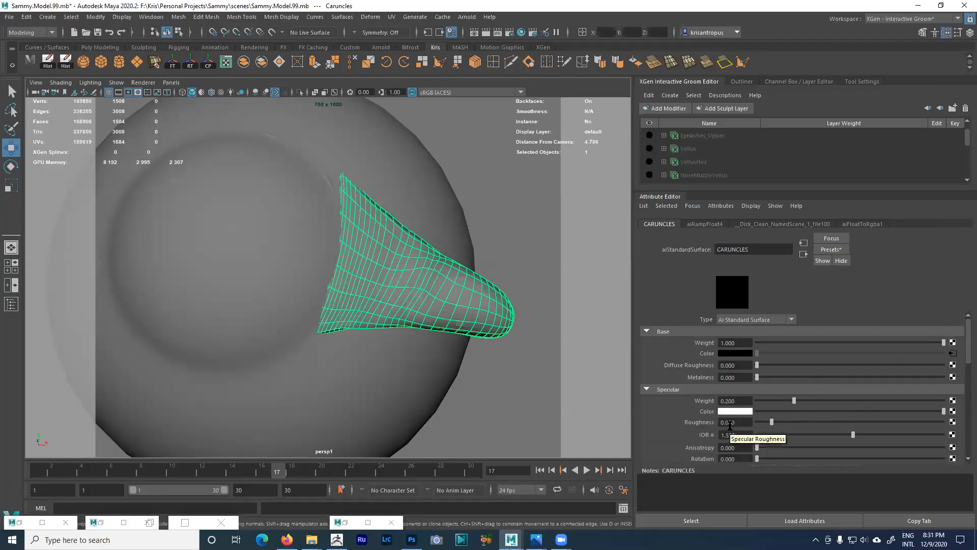
{"action": "scroll", "coordinate": [840, 392], "scroll_direction": "down", "scroll_amount": 1}
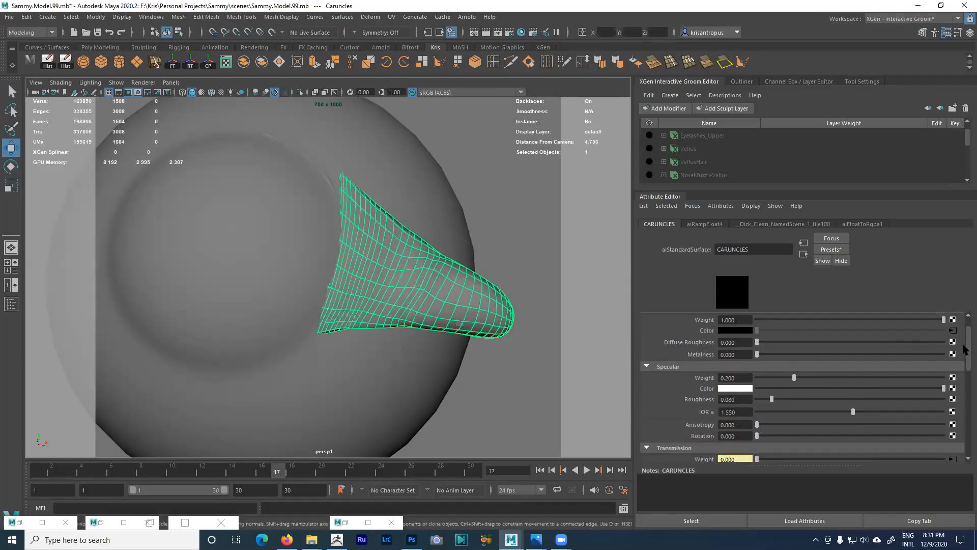
{"action": "left_click_drag", "start_coordinate": [968, 353], "coordinate": [967, 407]}
{"action": "left_click", "coordinate": [664, 365]}
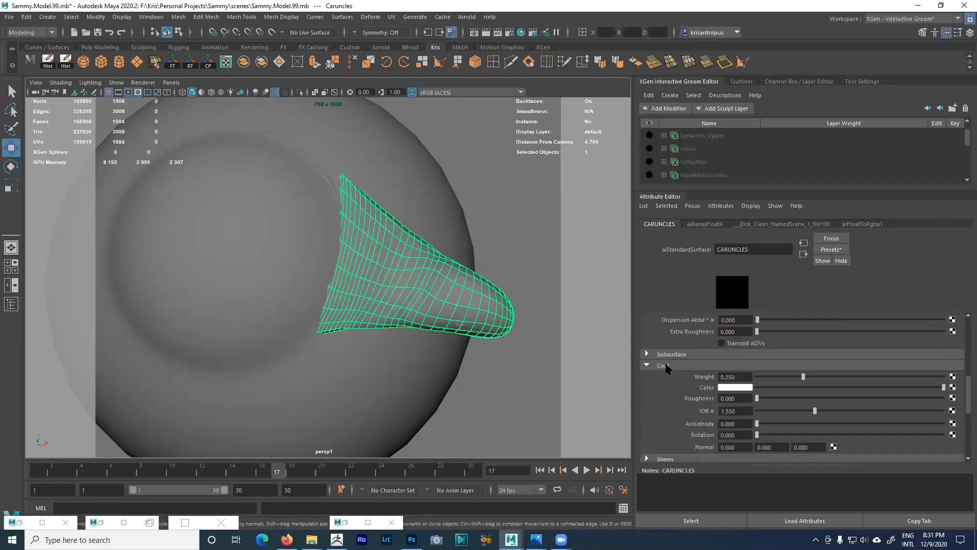
{"action": "left_click", "coordinate": [739, 398]}
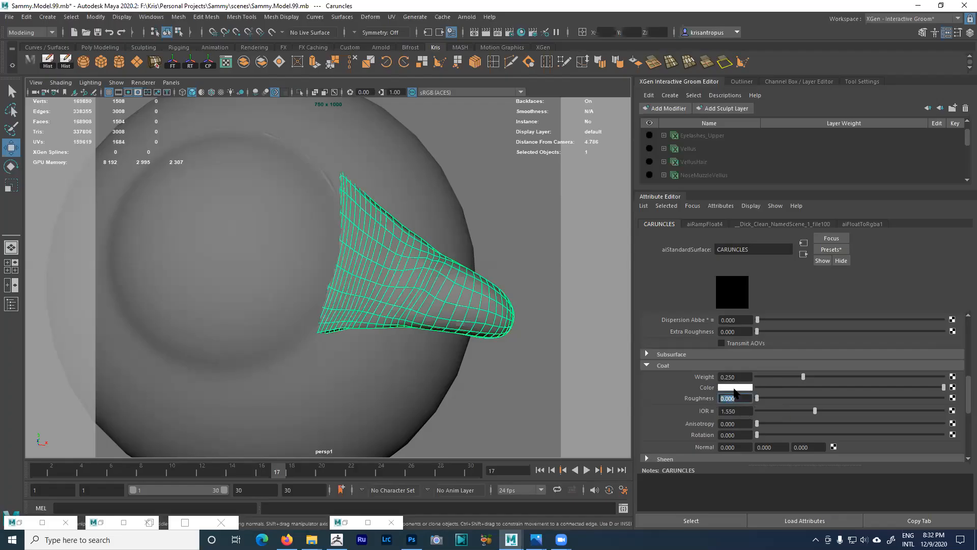
{"action": "left_click_drag", "start_coordinate": [967, 398], "coordinate": [962, 353]}
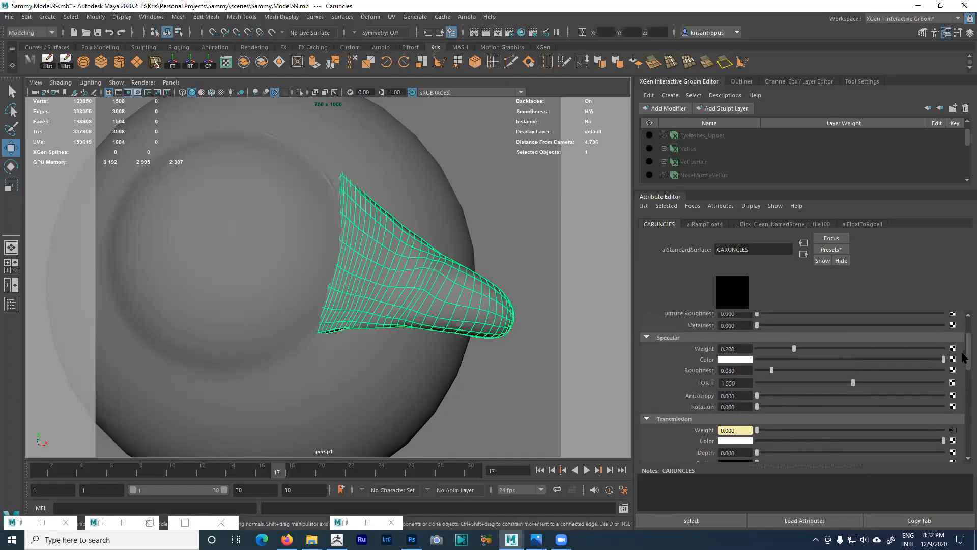
- Examine the specular roughness, coat and transmission values of the CARUNCLES material
{"action": "left_click", "coordinate": [731, 370]}
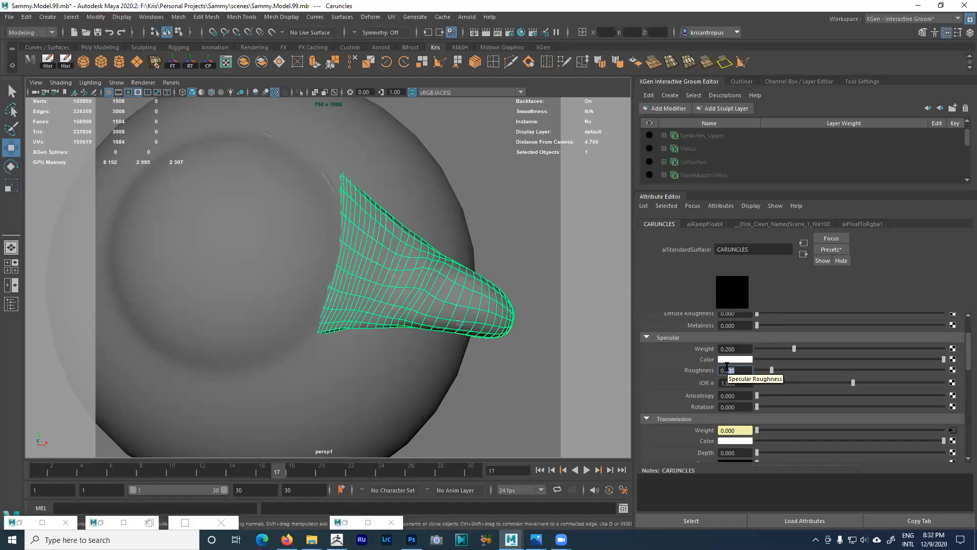
{"action": "left_click_drag", "start_coordinate": [968, 356], "coordinate": [967, 402]}
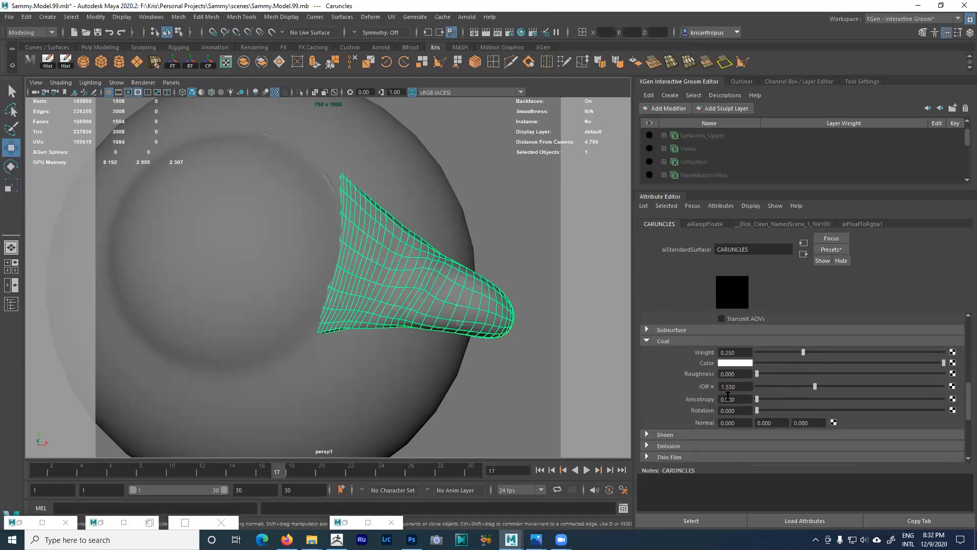
{"action": "left_click_drag", "start_coordinate": [967, 412], "coordinate": [967, 384]}
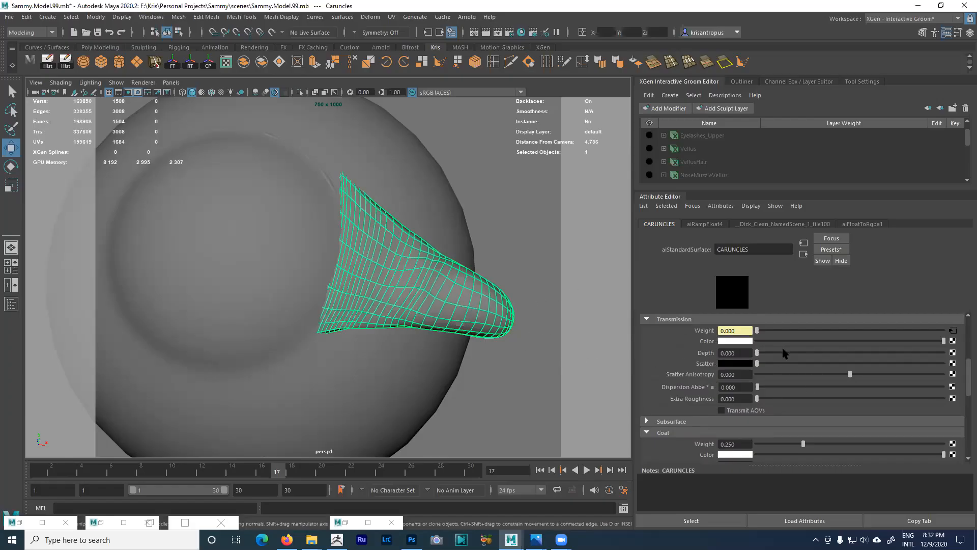
{"action": "left_click_drag", "start_coordinate": [967, 380], "coordinate": [957, 334]}
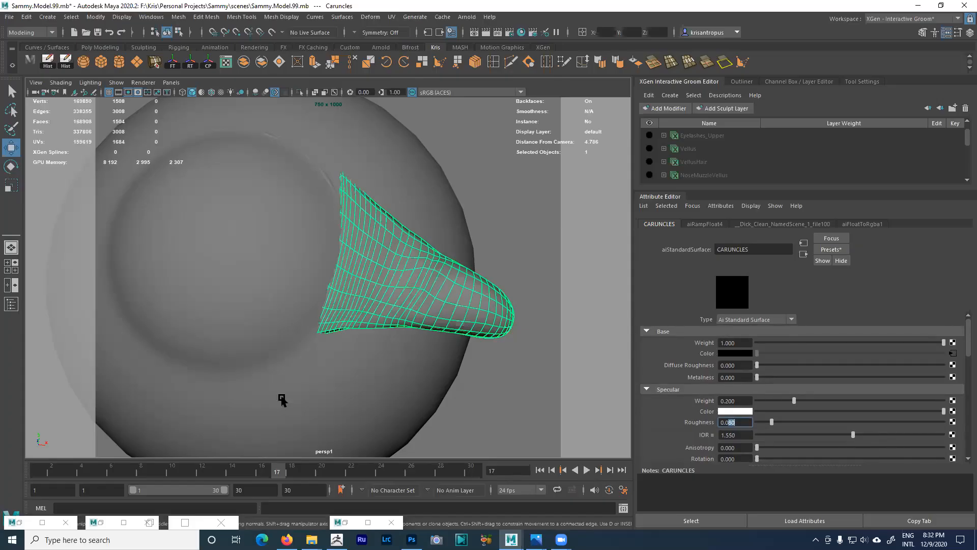
- Examine the caruncle mesh from the side, where its thin edge meets the eyeball
{"action": "left_click_drag", "start_coordinate": [379, 336], "coordinate": [270, 334], "text": "alt"}
{"action": "left_click_drag", "start_coordinate": [390, 285], "coordinate": [331, 257], "text": "alt"}
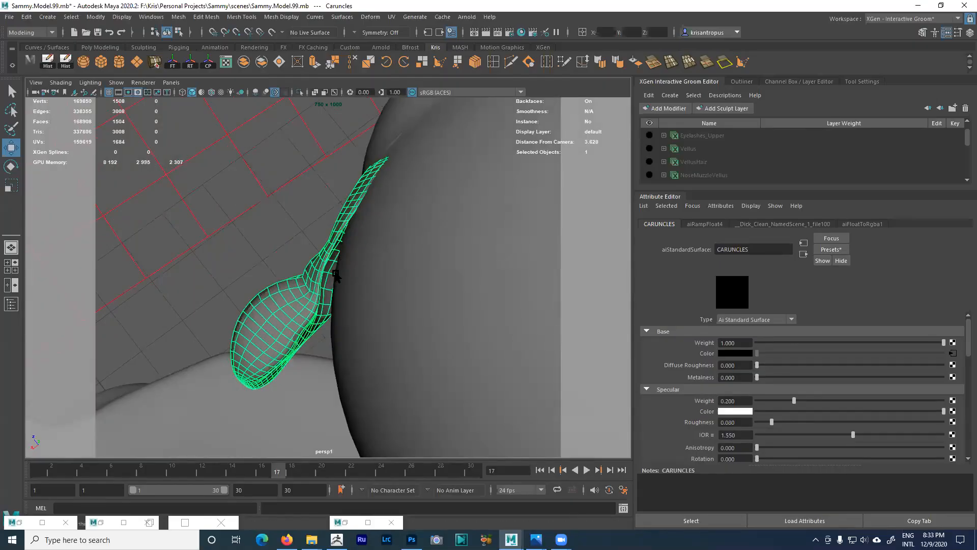
{"action": "left_click", "coordinate": [333, 272], "text": "shift"}
{"action": "left_click", "coordinate": [318, 257]}
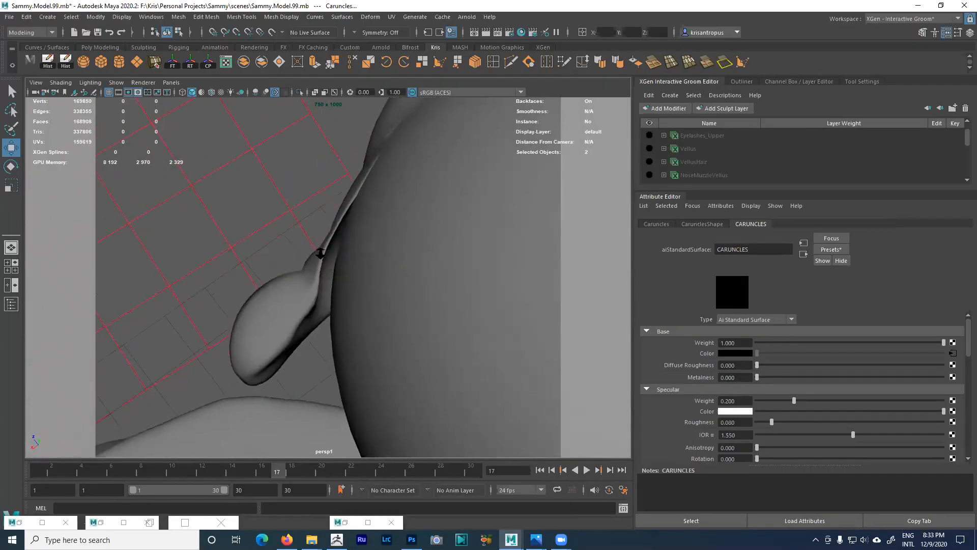
{"action": "right_click_drag", "start_coordinate": [321, 257], "coordinate": [340, 273], "text": "alt"}
{"action": "mouse_move", "coordinate": [340, 273]}
{"action": "left_mouse_down", "text": "alt"}
{"action": "mouse_move", "coordinate": [325, 249]}
{"action": "mouse_move", "coordinate": [349, 269]}
{"action": "mouse_move", "coordinate": [351, 257]}
{"action": "left_mouse_up", "text": "alt"}
{"action": "left_click", "coordinate": [326, 244]}
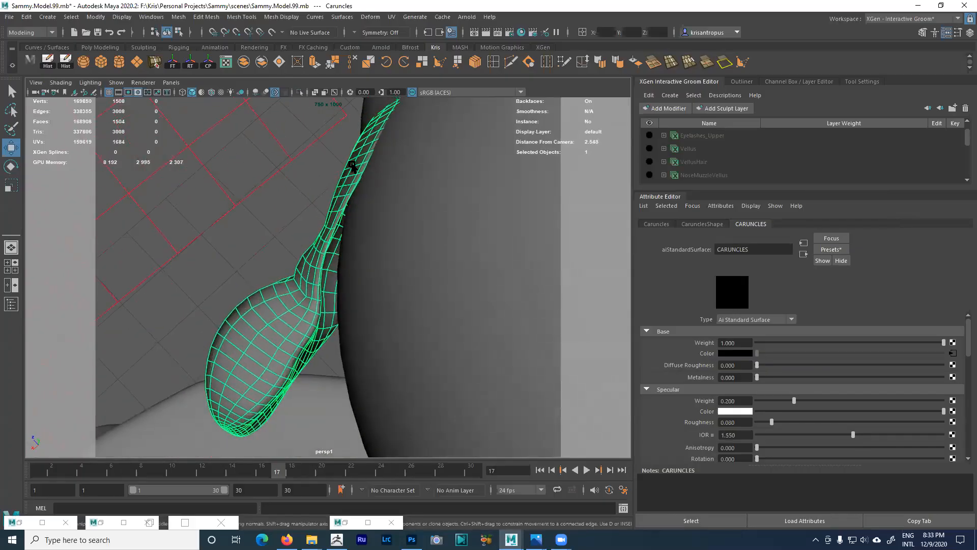
- Inspect the caruncle's shape and wireframe from the front and the nose side, along its contact with the eyeball
{"action": "left_click_drag", "start_coordinate": [340, 175], "coordinate": [518, 181], "text": "alt"}
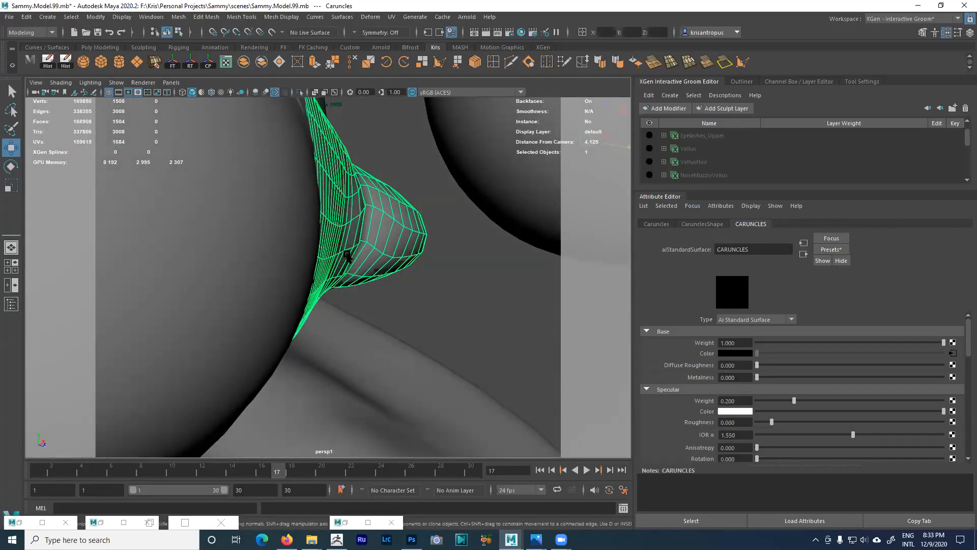
{"action": "left_click_drag", "start_coordinate": [358, 241], "coordinate": [333, 217], "text": "alt"}
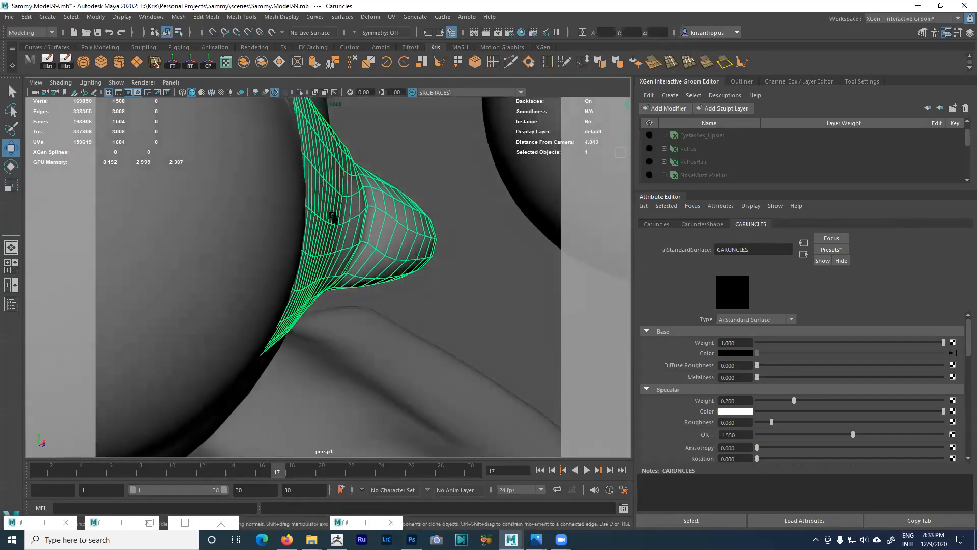
{"action": "left_click_drag", "start_coordinate": [322, 176], "coordinate": [417, 215], "text": "alt"}
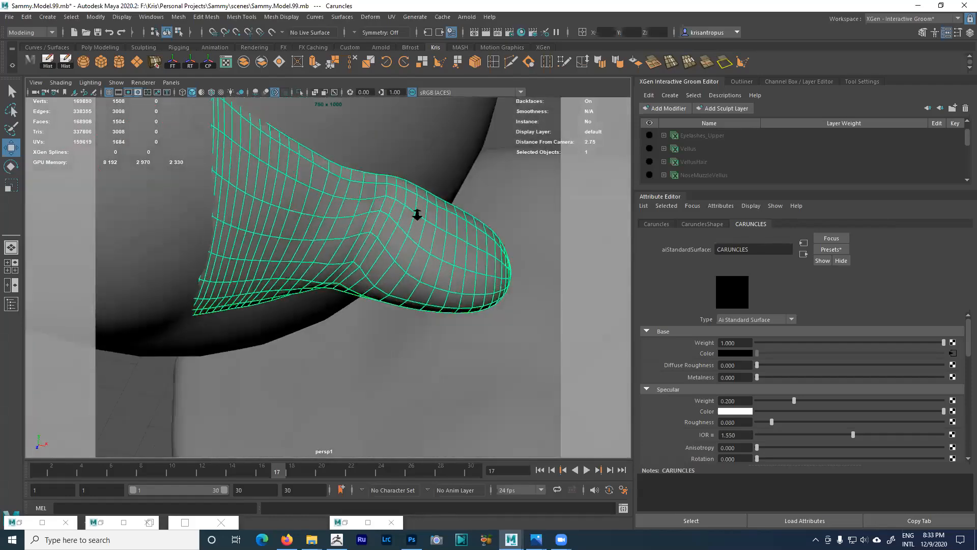
{"action": "right_click_drag", "start_coordinate": [417, 215], "coordinate": [281, 184], "text": "alt"}
{"action": "left_click_drag", "start_coordinate": [281, 185], "coordinate": [308, 149], "text": "alt"}
{"action": "right_click_drag", "start_coordinate": [307, 148], "coordinate": [371, 220], "text": "alt"}
{"action": "left_click_drag", "start_coordinate": [371, 220], "coordinate": [308, 219], "text": "alt"}
{"action": "left_click_drag", "start_coordinate": [304, 277], "coordinate": [454, 216], "text": "alt"}
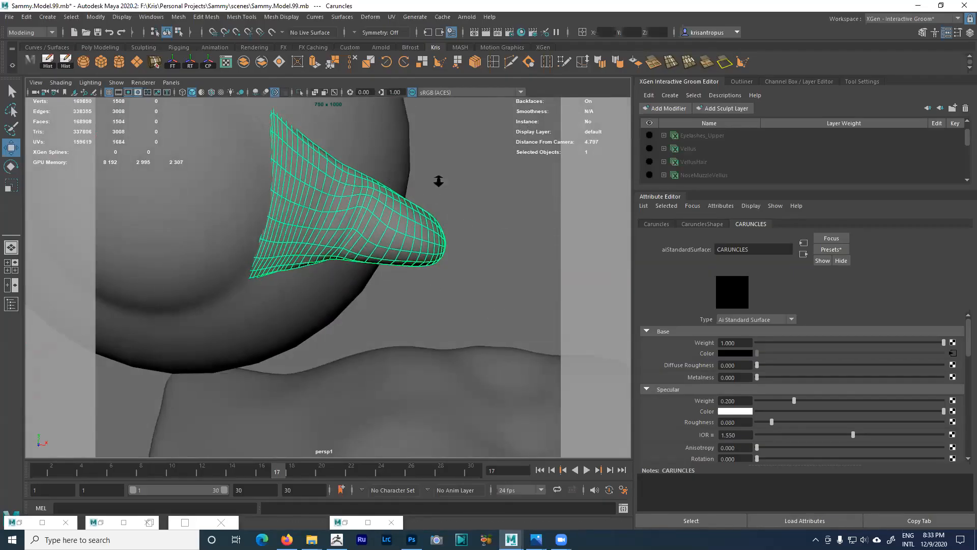
- Move on to the teeth and select the upper teeth mesh to view its TeethUP material
{"action": "right_click_drag", "start_coordinate": [438, 180], "coordinate": [399, 205], "text": "alt"}
{"action": "middle_click_drag", "start_coordinate": [400, 205], "coordinate": [434, 95], "text": "alt"}
{"action": "middle_click_drag", "start_coordinate": [387, 341], "coordinate": [409, 228], "text": "alt"}
{"action": "left_click_drag", "start_coordinate": [409, 229], "coordinate": [419, 248], "text": "alt"}
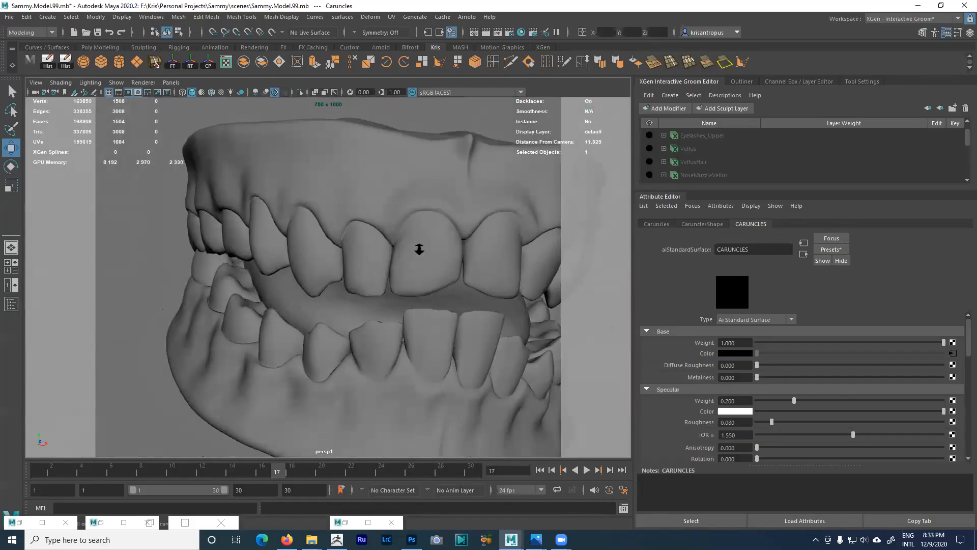
{"action": "right_click_drag", "start_coordinate": [419, 249], "coordinate": [334, 212], "text": "alt"}
{"action": "left_click_drag", "start_coordinate": [334, 212], "coordinate": [345, 227], "text": "alt"}
{"action": "left_click", "coordinate": [369, 245]}
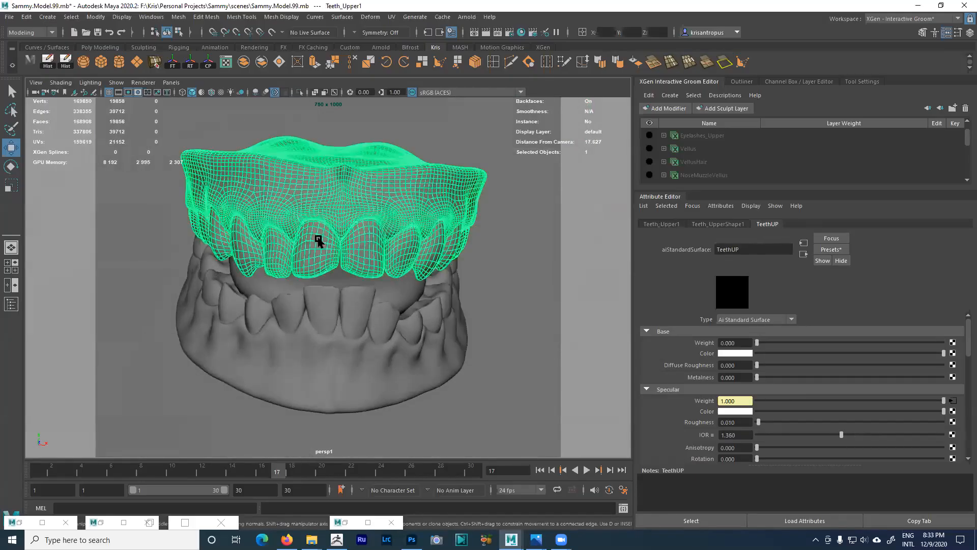
- Inspect the upper and lower teeth and gums up close from both sides
{"action": "left_click_drag", "start_coordinate": [406, 239], "coordinate": [473, 292], "text": "alt"}
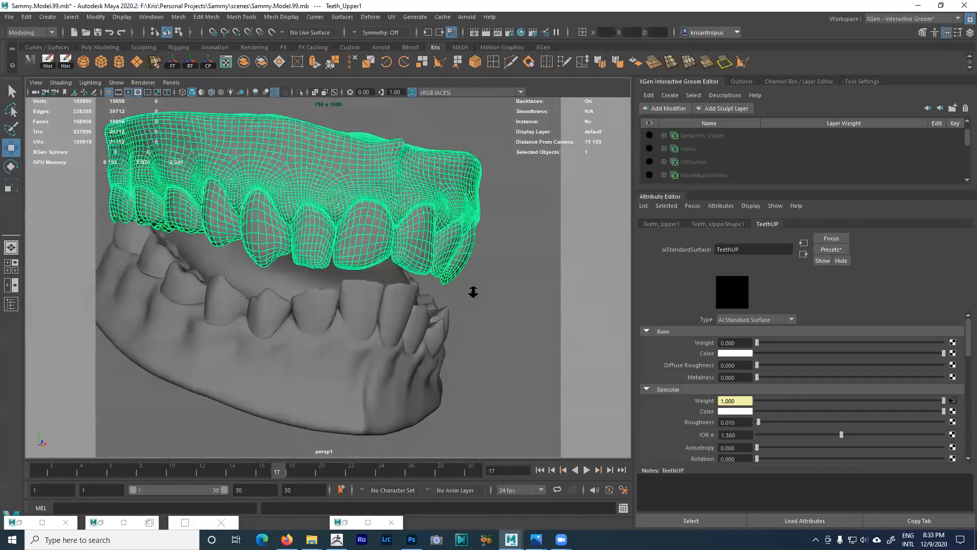
{"action": "right_click_drag", "start_coordinate": [377, 254], "coordinate": [419, 270], "text": "alt"}
{"action": "left_click_drag", "start_coordinate": [418, 269], "coordinate": [327, 229], "text": "alt"}
{"action": "left_click", "coordinate": [124, 263]}
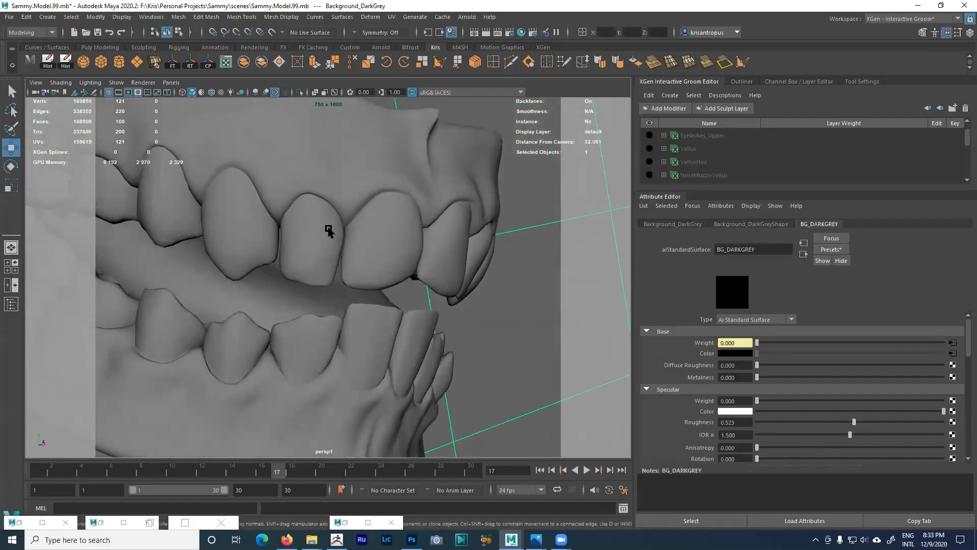
{"action": "middle_click_drag", "start_coordinate": [328, 229], "coordinate": [384, 247], "text": "alt"}
{"action": "left_click_drag", "start_coordinate": [385, 247], "coordinate": [326, 238], "text": "alt"}
{"action": "right_click_drag", "start_coordinate": [326, 239], "coordinate": [281, 217], "text": "alt"}
{"action": "left_click_drag", "start_coordinate": [281, 217], "coordinate": [289, 246], "text": "alt"}
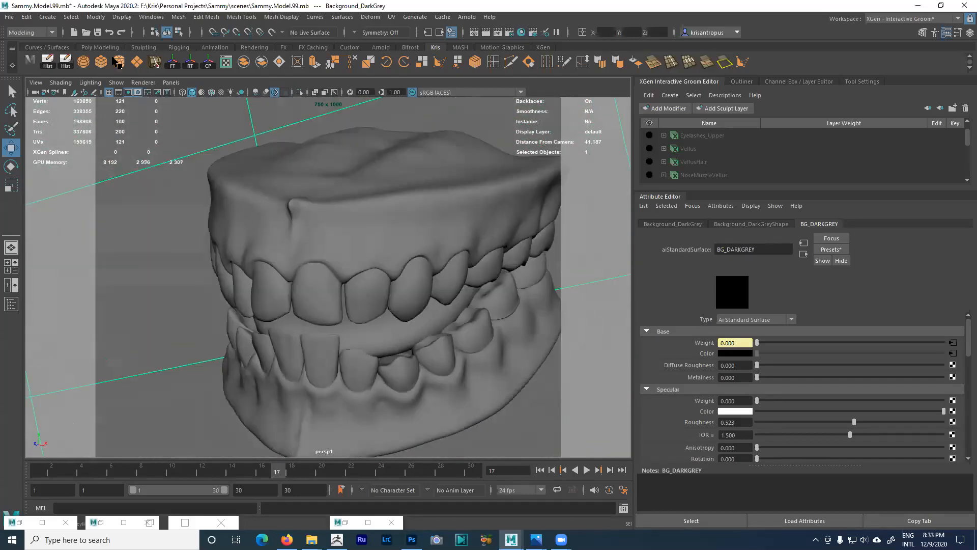
- Open the scene Sammy.Model.97.mb from the Sammy scenes folder
{"action": "left_click", "coordinate": [10, 17]}
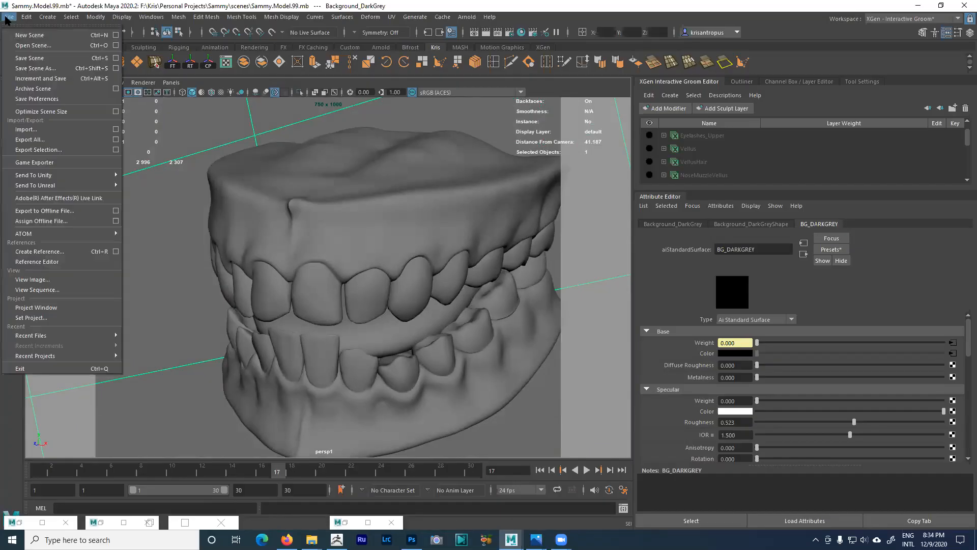
{"action": "left_click", "coordinate": [32, 45]}
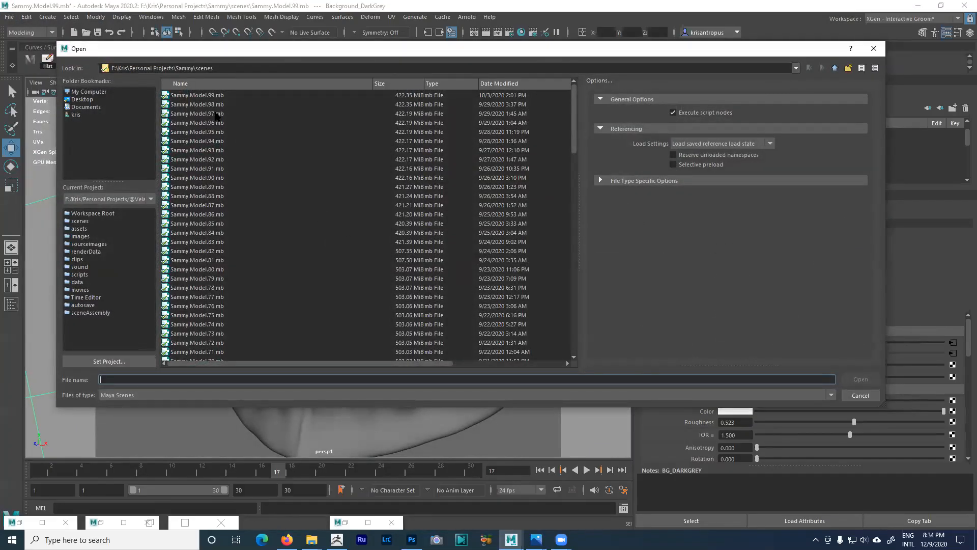
{"action": "left_click", "coordinate": [215, 114]}
{"action": "left_click", "coordinate": [860, 380]}
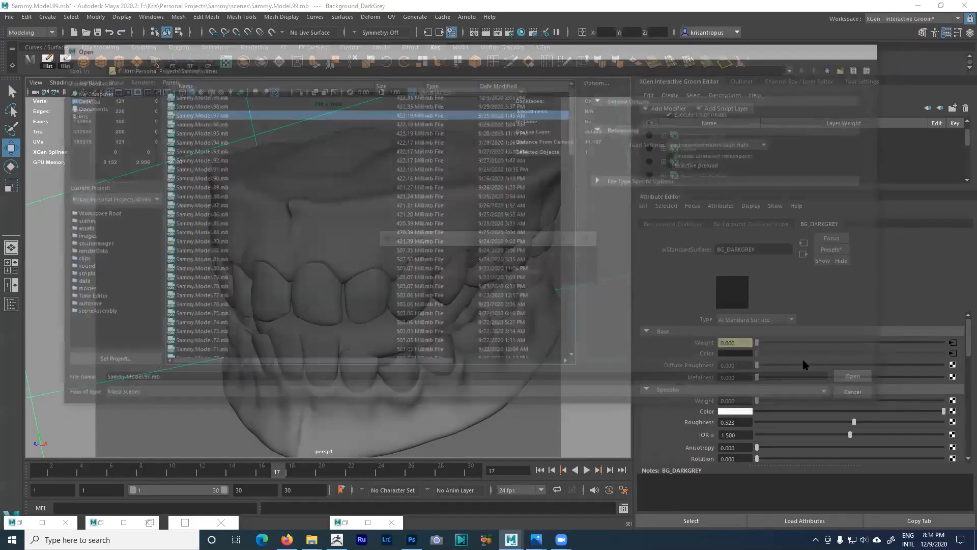
{"action": "left_click", "coordinate": [494, 274]}
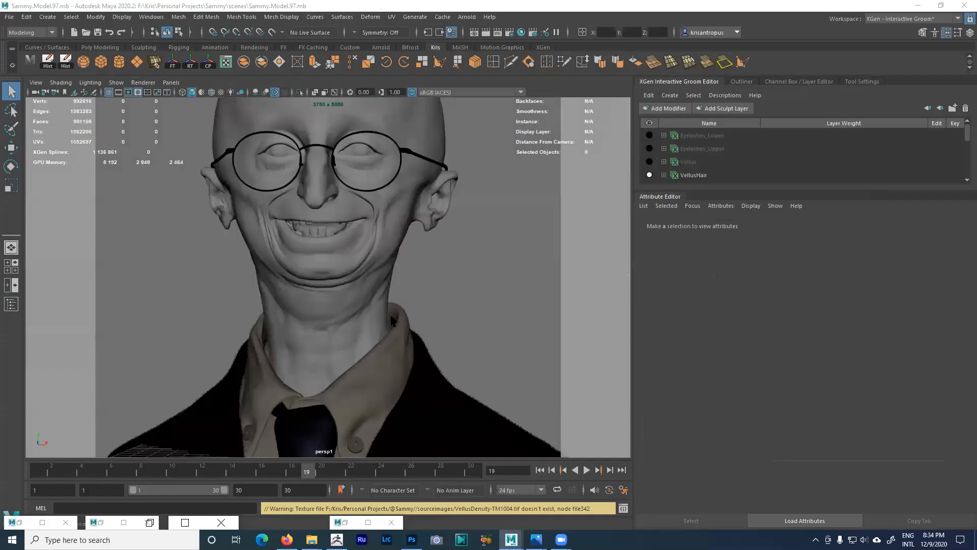
- Select the character's shirt, suit and tie meshes together and hide them
{"action": "middle_click_drag", "start_coordinate": [395, 264], "coordinate": [480, 469], "text": "alt"}
{"action": "right_click_drag", "start_coordinate": [480, 469], "coordinate": [357, 285], "text": "alt"}
{"action": "middle_click_drag", "start_coordinate": [423, 270], "coordinate": [427, 190], "text": "alt"}
{"action": "left_click", "coordinate": [398, 322]}
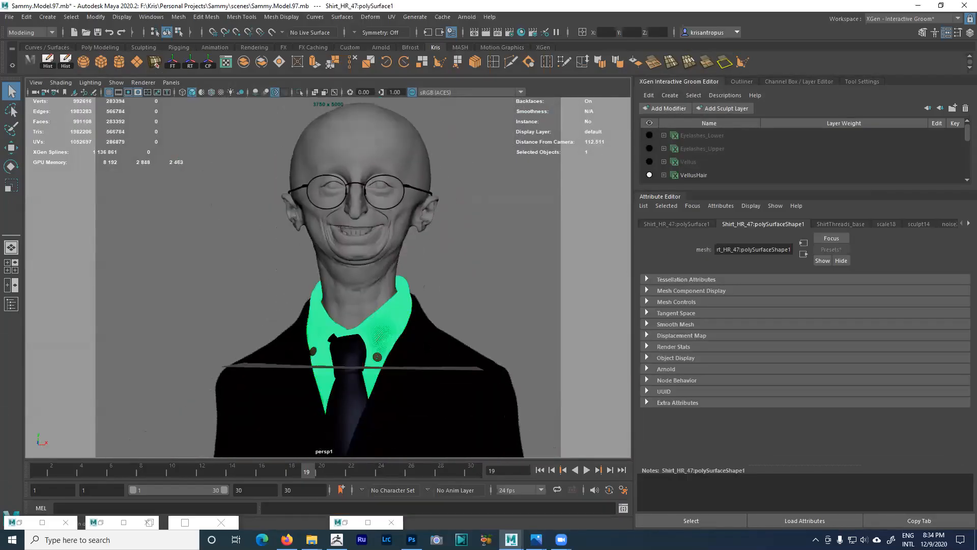
{"action": "left_click", "coordinate": [387, 360], "text": "shift"}
{"action": "left_click", "coordinate": [377, 359], "text": "shift"}
{"action": "left_click", "coordinate": [340, 360], "text": "shift"}
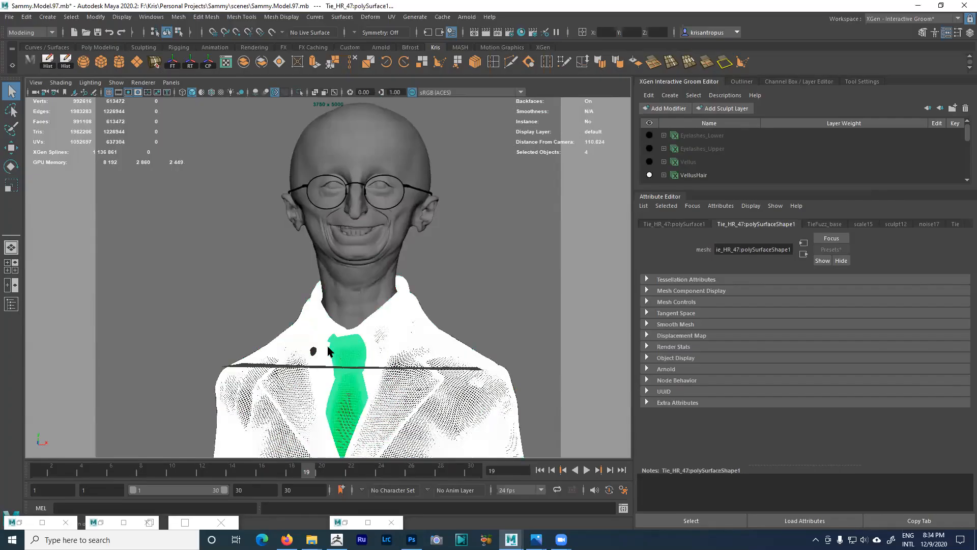
{"action": "left_click", "coordinate": [315, 354], "text": "shift"}
{"action": "key", "text": "ctrl+h"}
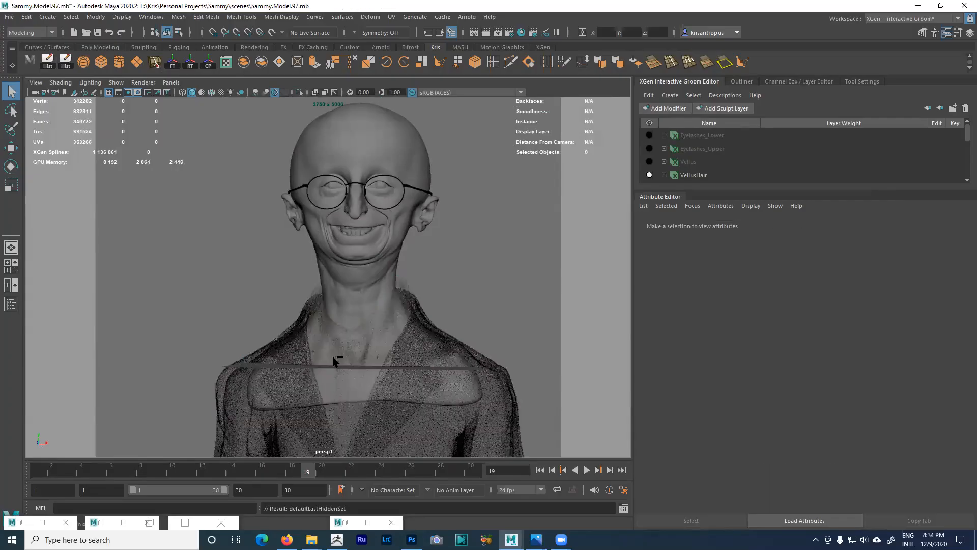
- Enlarge the groom description list and switch off the visibility of every description from VellusHair down to NoseHair
{"action": "left_click_drag", "start_coordinate": [709, 192], "coordinate": [709, 345]}
{"action": "left_click", "coordinate": [649, 176]}
{"action": "left_click", "coordinate": [650, 189]}
{"action": "left_click", "coordinate": [650, 202]}
{"action": "left_click", "coordinate": [650, 216]}
{"action": "left_click", "coordinate": [649, 230]}
{"action": "left_click", "coordinate": [649, 242]}
{"action": "left_click", "coordinate": [649, 255]}
{"action": "left_click", "coordinate": [650, 268]}
{"action": "left_click", "coordinate": [650, 282]}
- Hide the head and bust mesh, and hide the eyeglasses
{"action": "left_click", "coordinate": [399, 248]}
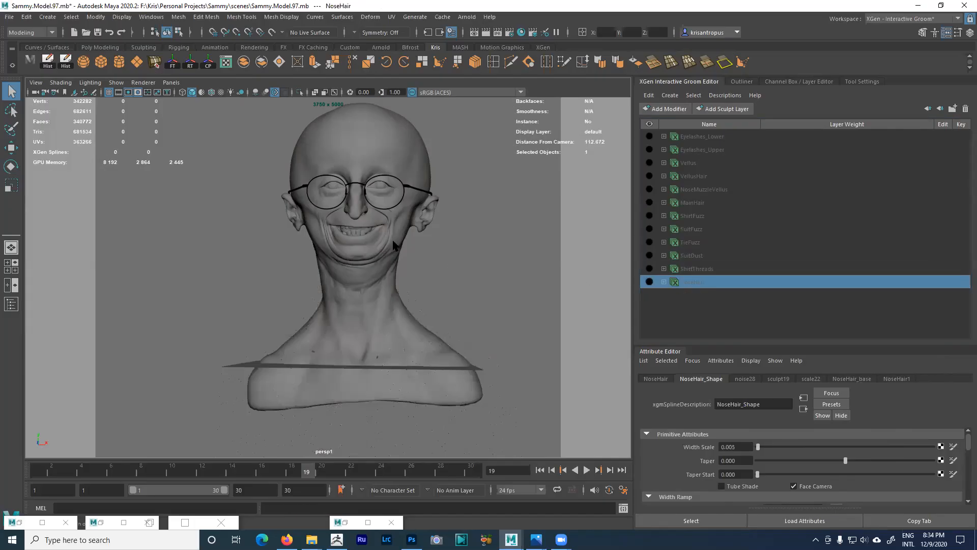
{"action": "key", "text": "ctrl+h"}
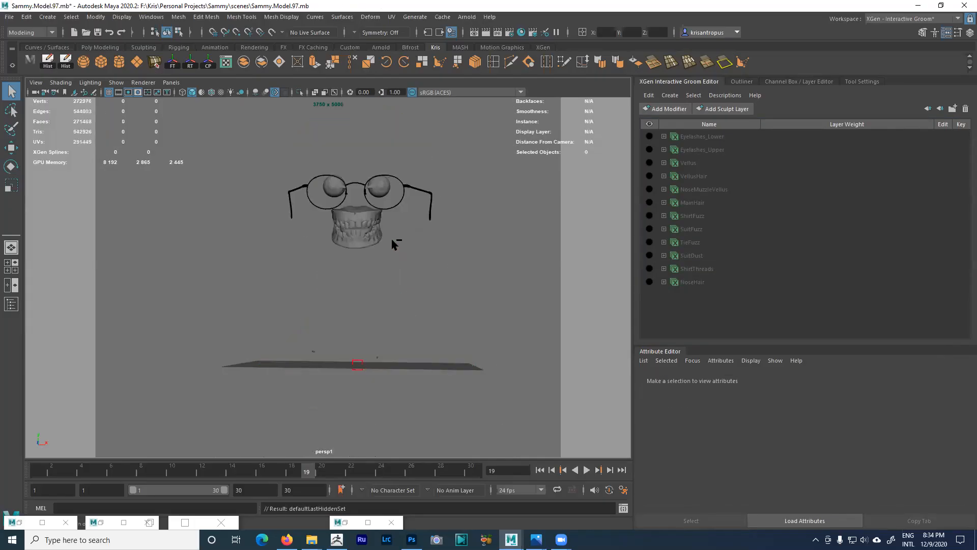
{"action": "left_click", "coordinate": [395, 199]}
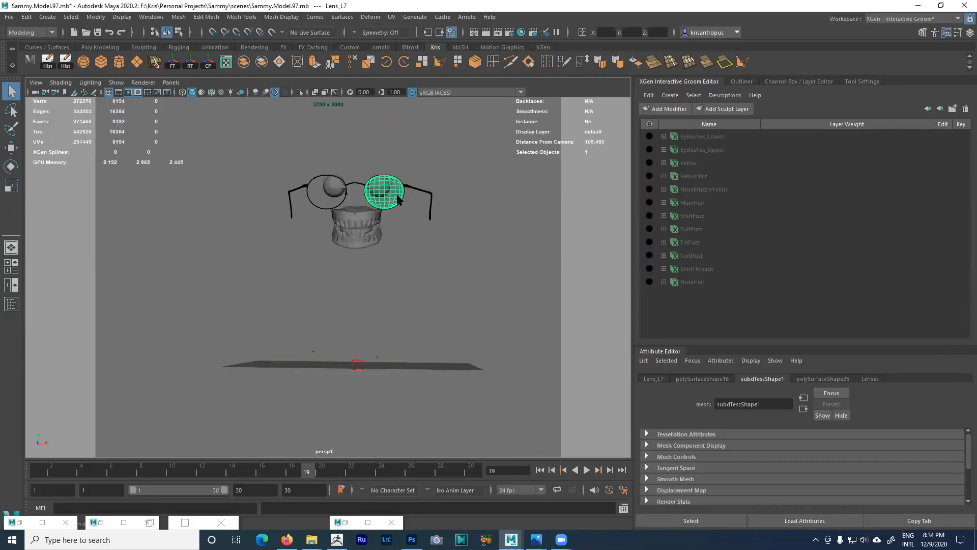
{"action": "key", "text": "Up"}
{"action": "left_click_drag", "start_coordinate": [405, 190], "coordinate": [416, 198]}
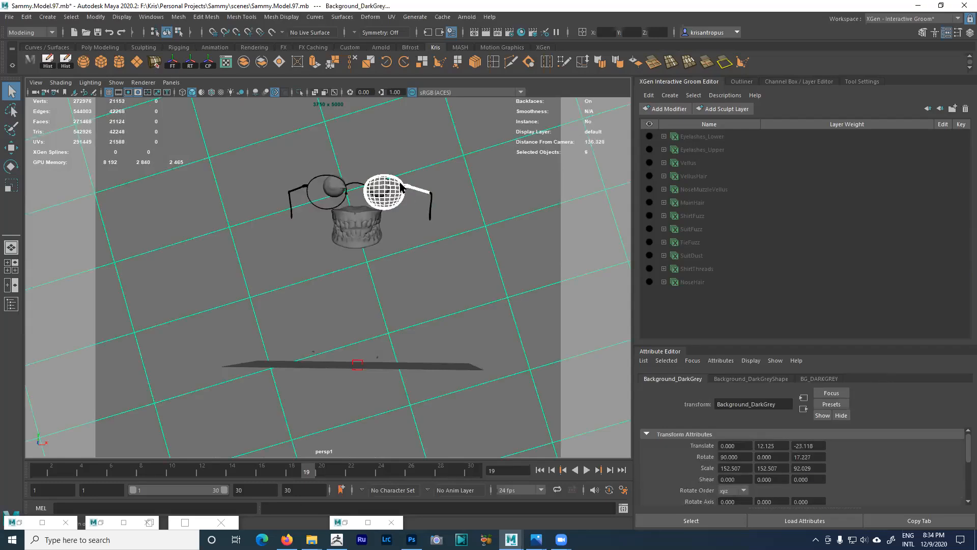
{"action": "left_click", "coordinate": [402, 186]}
{"action": "key", "text": "Up"}
{"action": "key", "text": "ctrl+h"}
- Hide the leftover small objects below the teeth together with the background plane
{"action": "right_click_drag", "start_coordinate": [334, 283], "coordinate": [479, 382], "text": "alt"}
{"action": "middle_click_drag", "start_coordinate": [438, 286], "coordinate": [439, 279], "text": "alt"}
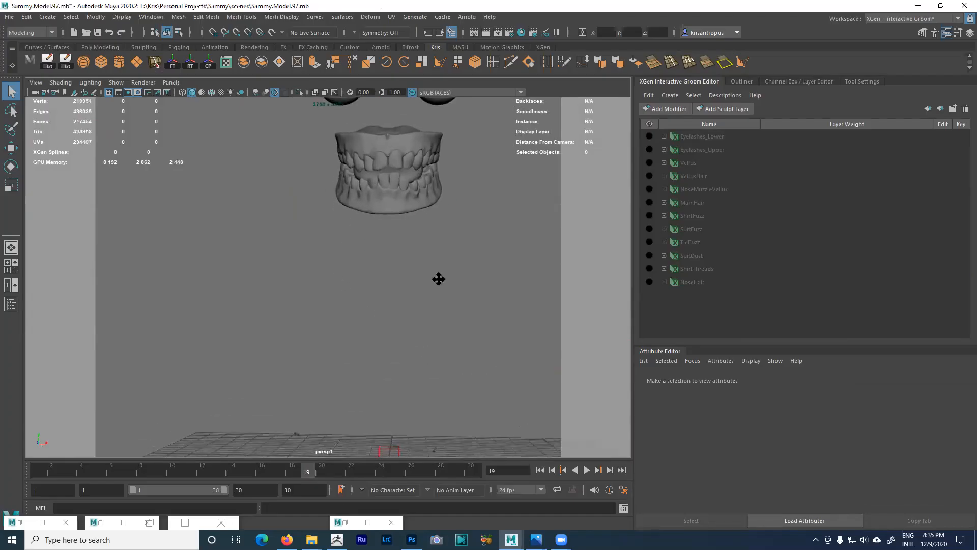
{"action": "mouse_move", "coordinate": [267, 386]}
{"action": "left_mouse_down"}
{"action": "mouse_move", "coordinate": [360, 421]}
{"action": "mouse_move", "coordinate": [405, 422]}
{"action": "left_mouse_up"}
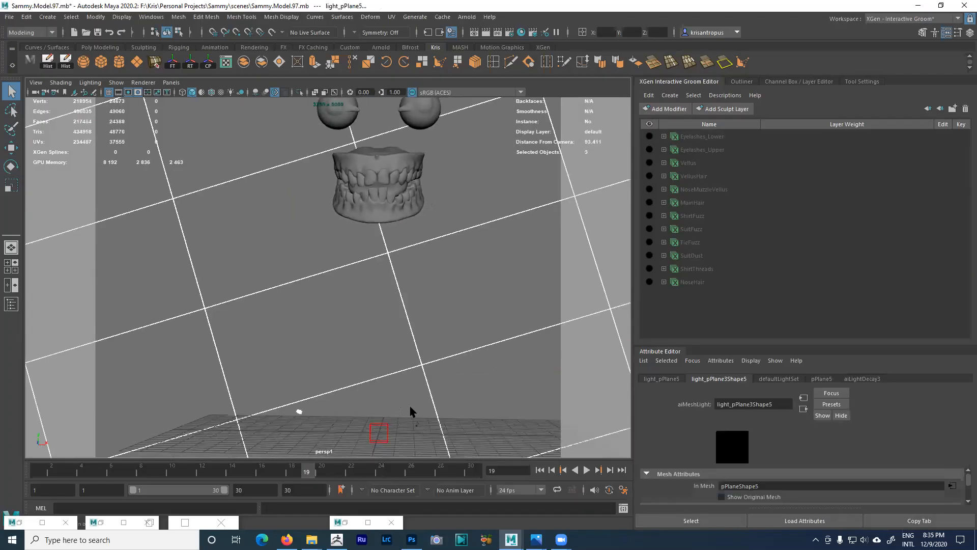
{"action": "key", "text": "ctrl+h"}
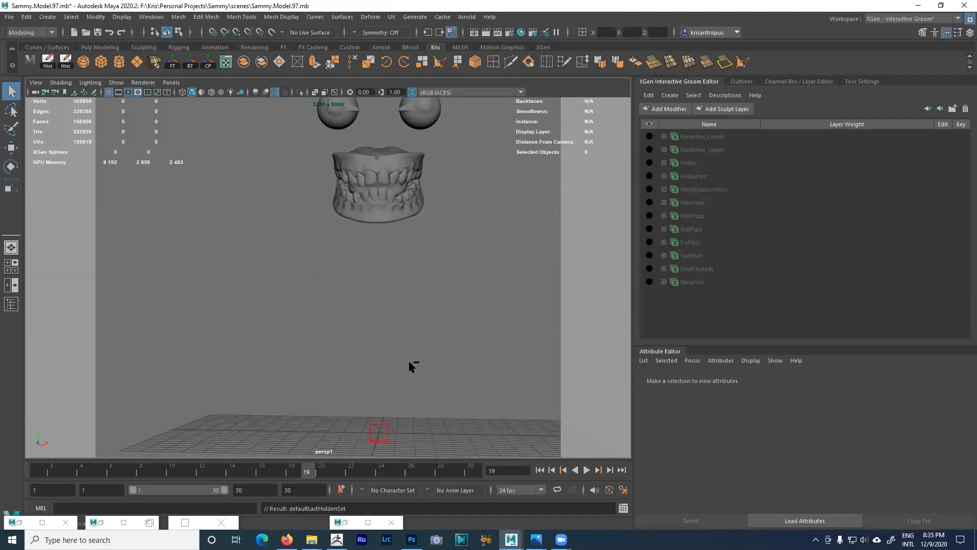
- Select the upper teeth mesh and frame the view on it
{"action": "left_click", "coordinate": [382, 189]}
{"action": "key", "text": "f"}
{"action": "left_click_drag", "start_coordinate": [422, 230], "coordinate": [444, 259], "text": "alt"}
{"action": "right_click_drag", "start_coordinate": [445, 260], "coordinate": [67, 162], "text": "alt"}
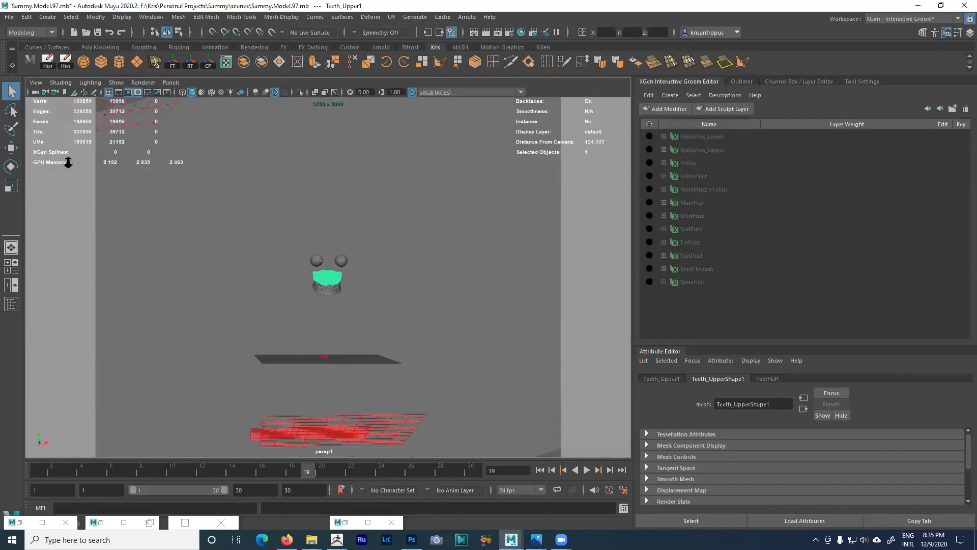
{"action": "key", "text": "f"}
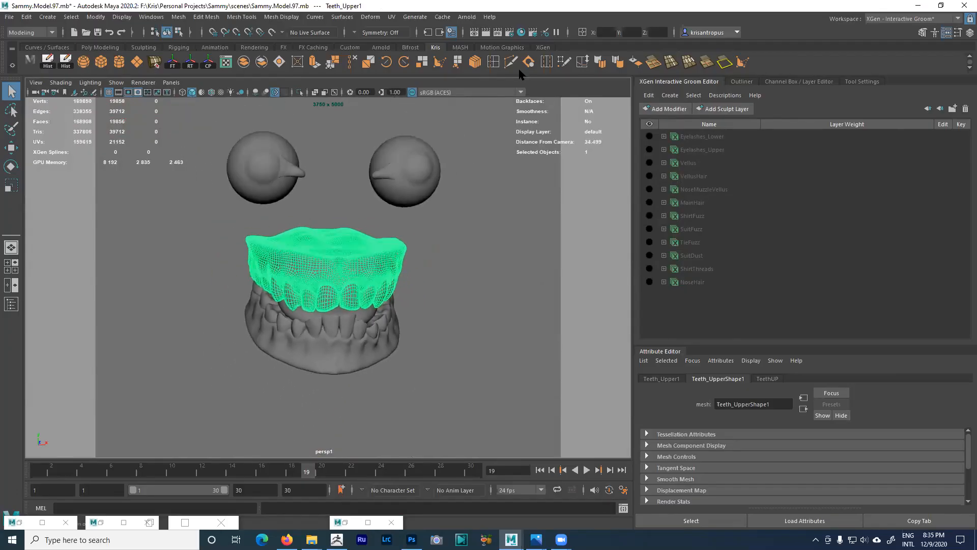
- Unlock the render image's width/height ratio and set the size to 900 x 900 pixels
{"action": "left_click", "coordinate": [510, 32]}
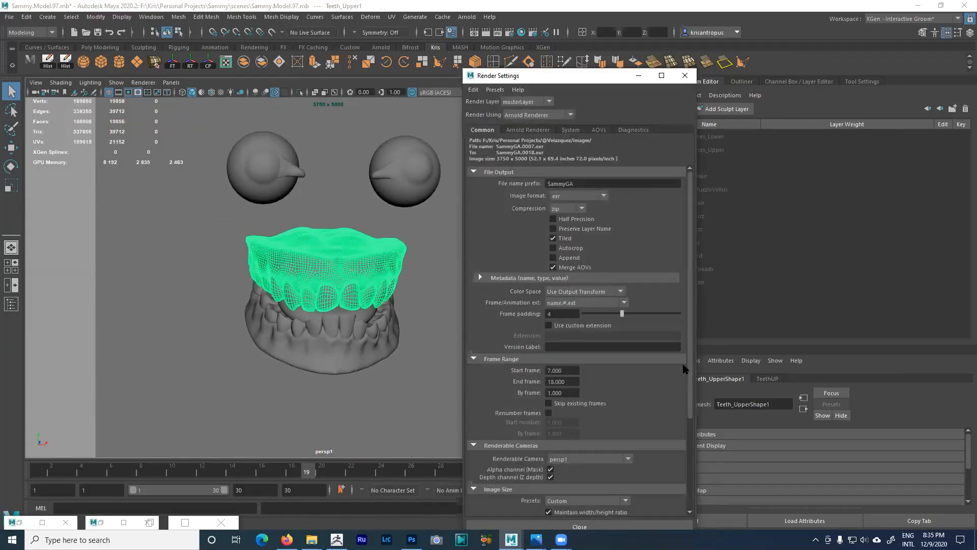
{"action": "scroll", "coordinate": [670, 386], "scroll_direction": "down", "scroll_amount": 5}
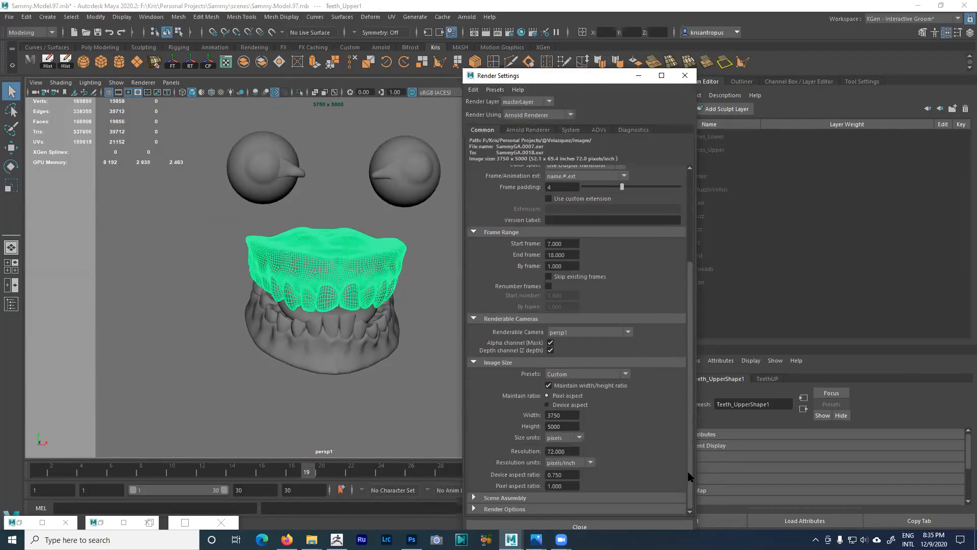
{"action": "left_click", "coordinate": [565, 415]}
{"action": "left_click", "coordinate": [549, 385]}
{"action": "left_click", "coordinate": [569, 415]}
{"action": "type", "text": "9000"}
{"action": "key", "text": "Tab"}
{"action": "type", "text": "900"}
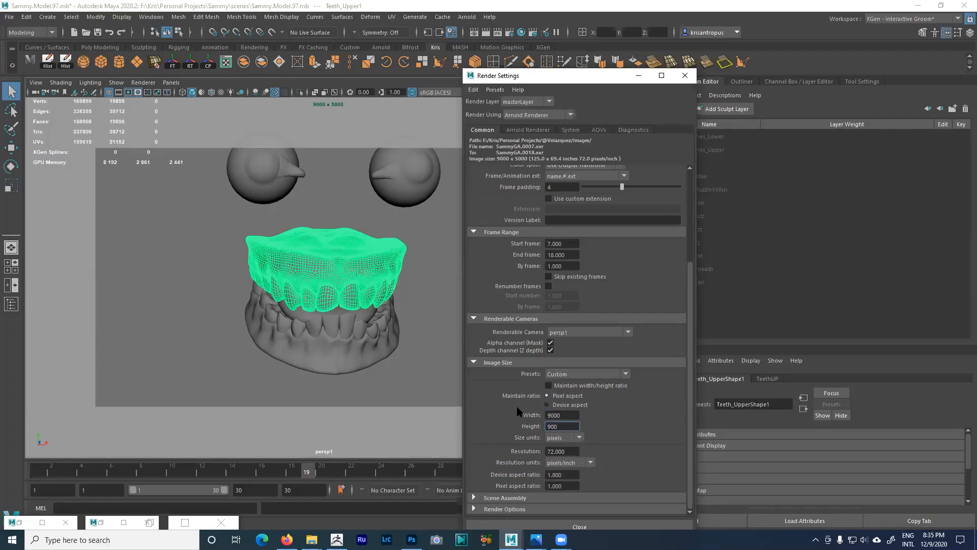
{"action": "key", "text": "shift+Tab"}
{"action": "type", "text": "900"}
{"action": "key", "text": "Tab"}
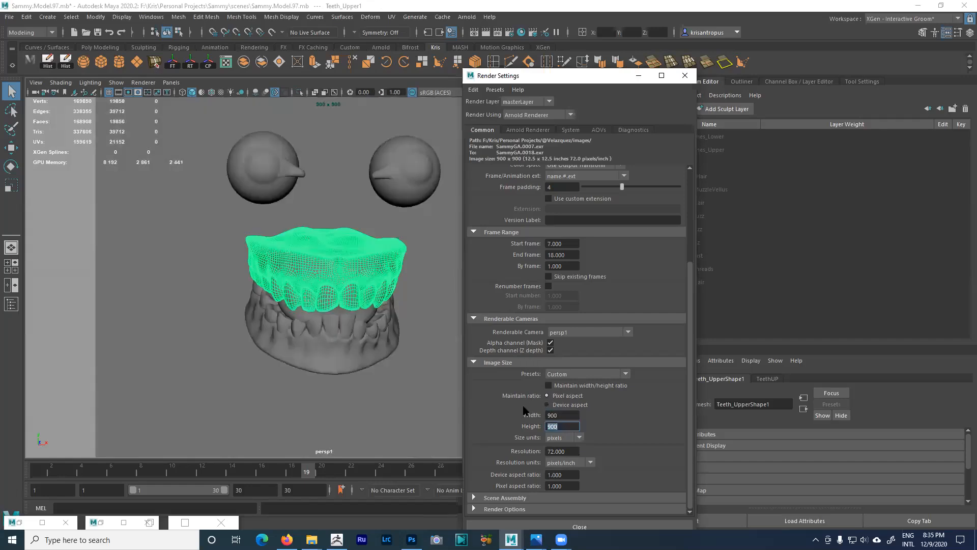
- Lower the Arnold sampling to Camera (AA) 8, Specular 2 and SSS 4 in the render settings
{"action": "left_click", "coordinate": [528, 130]}
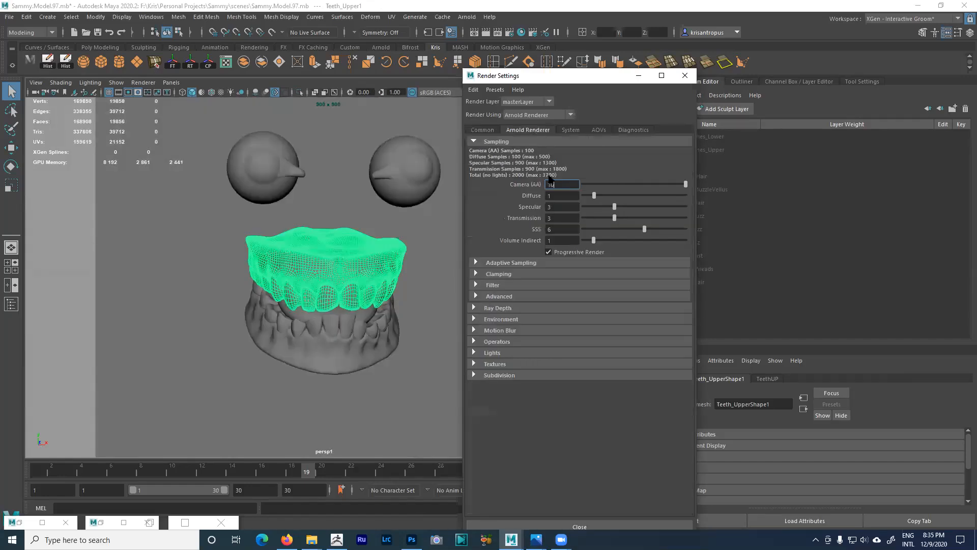
{"action": "left_click_drag", "start_coordinate": [560, 186], "coordinate": [530, 178]}
{"action": "type", "text": "8"}
{"action": "key", "text": "Tab"}
{"action": "key", "text": "Tab"}
{"action": "type", "text": "2"}
{"action": "key", "text": "Tab"}
{"action": "key", "text": "Tab"}
{"action": "type", "text": "4"}
{"action": "key", "text": "Tab"}
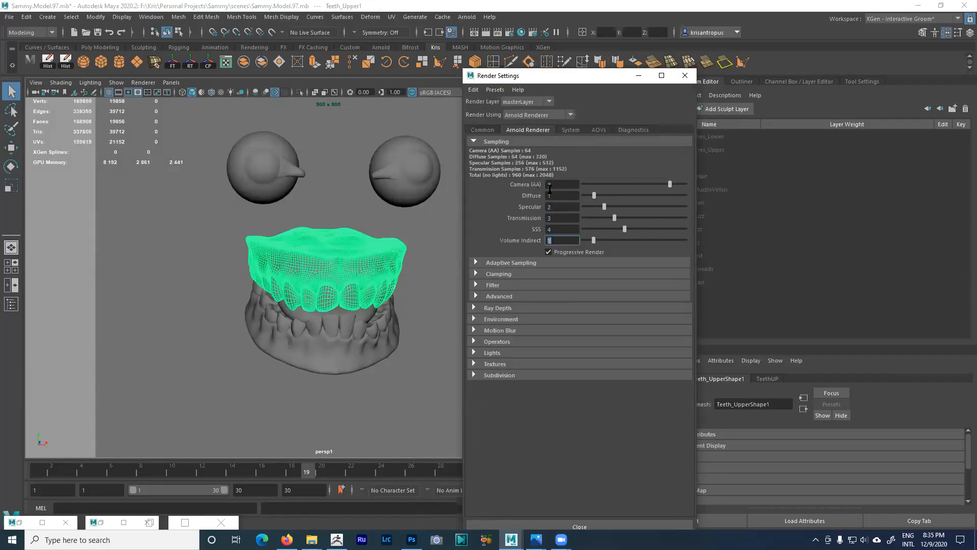
{"action": "left_click", "coordinate": [685, 75]}
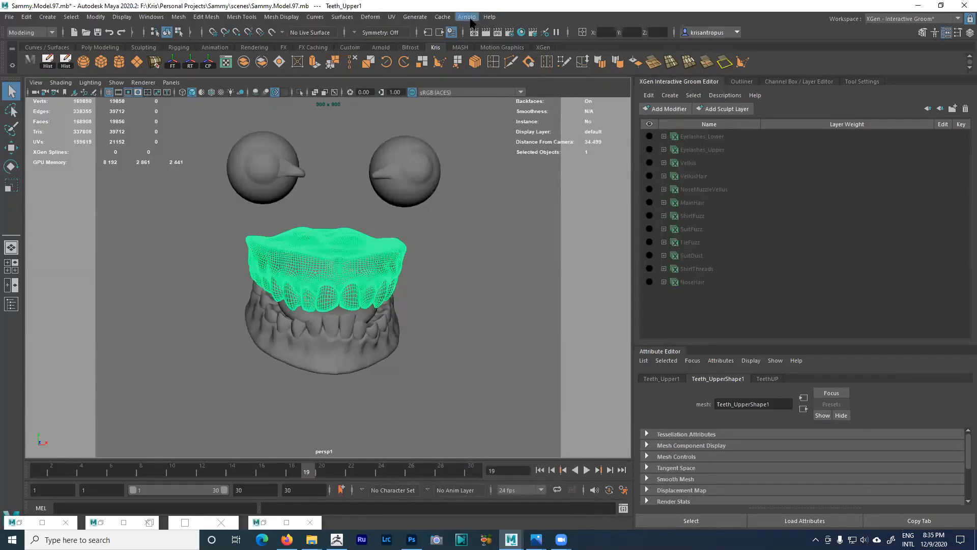
- Render the isolated teeth and eyes in the Arnold RenderView, and recheck the Arnold sampling settings
{"action": "left_click", "coordinate": [467, 17]}
{"action": "left_click", "coordinate": [490, 46]}
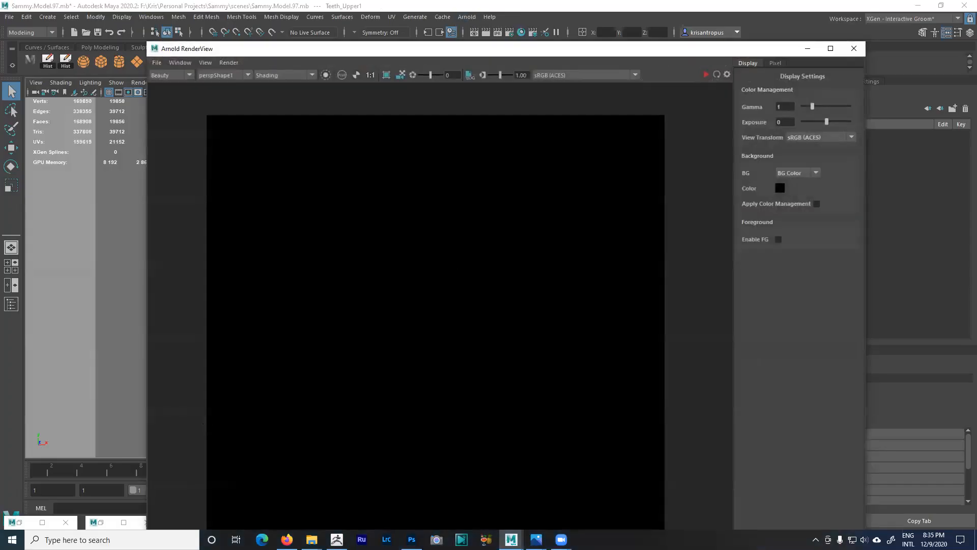
{"action": "left_click", "coordinate": [706, 76]}
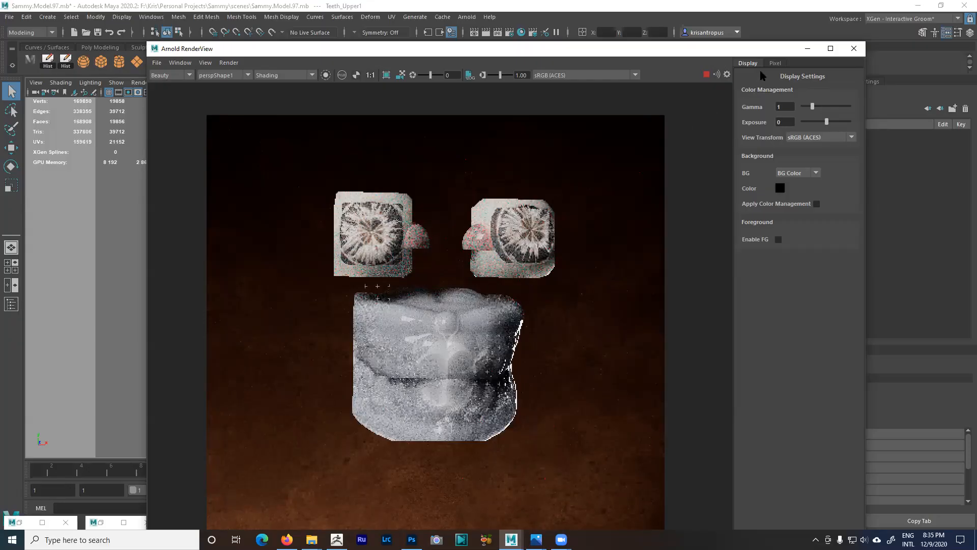
{"action": "left_click", "coordinate": [808, 49]}
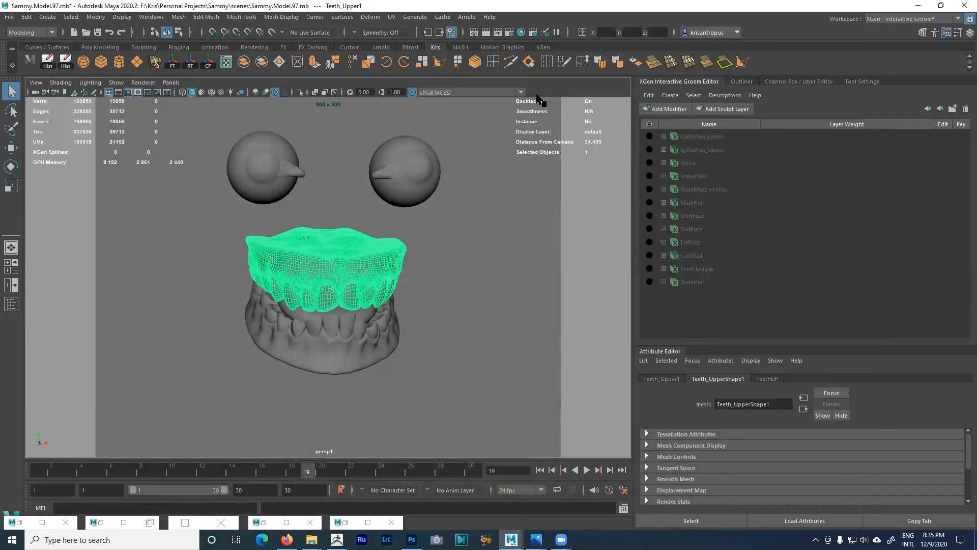
{"action": "left_click", "coordinate": [520, 32]}
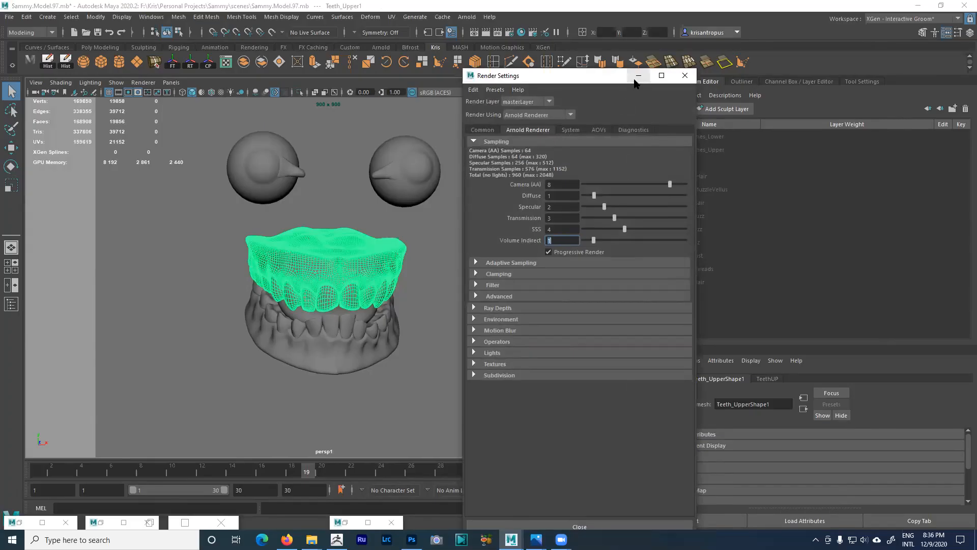
{"action": "left_click", "coordinate": [685, 75]}
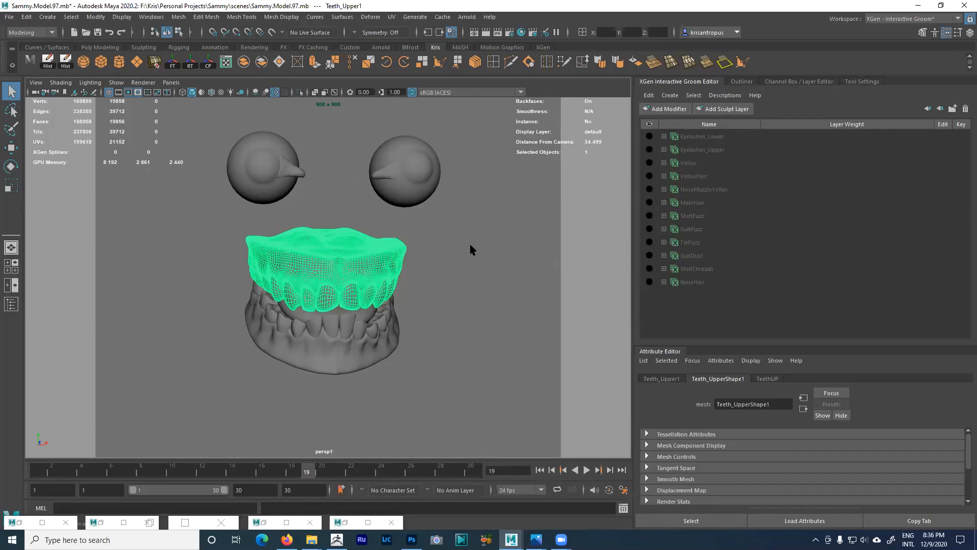
- Inspect the TeethUP material's subsurface settings and the image path of the file texture driving its SubSurface Color
{"action": "left_click", "coordinate": [772, 378]}
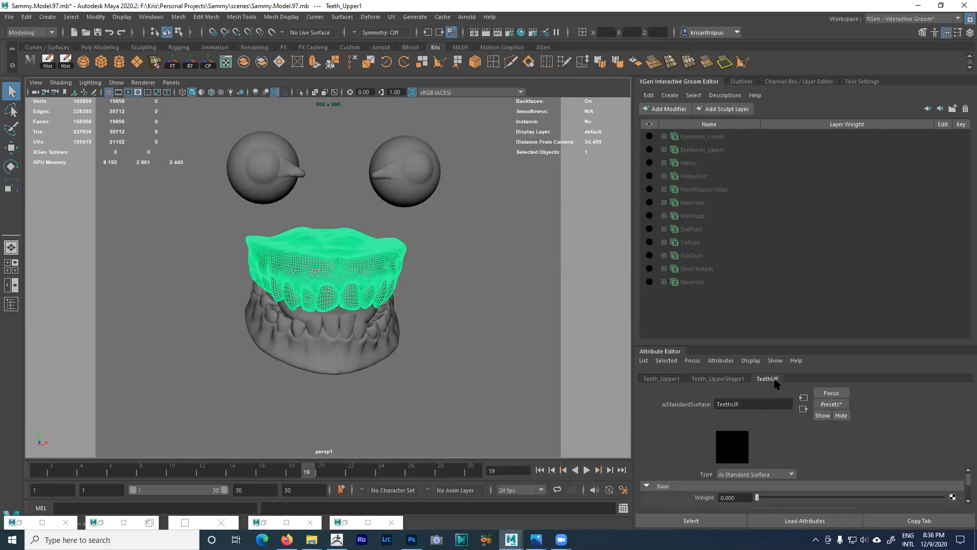
{"action": "left_click_drag", "start_coordinate": [863, 345], "coordinate": [865, 217]}
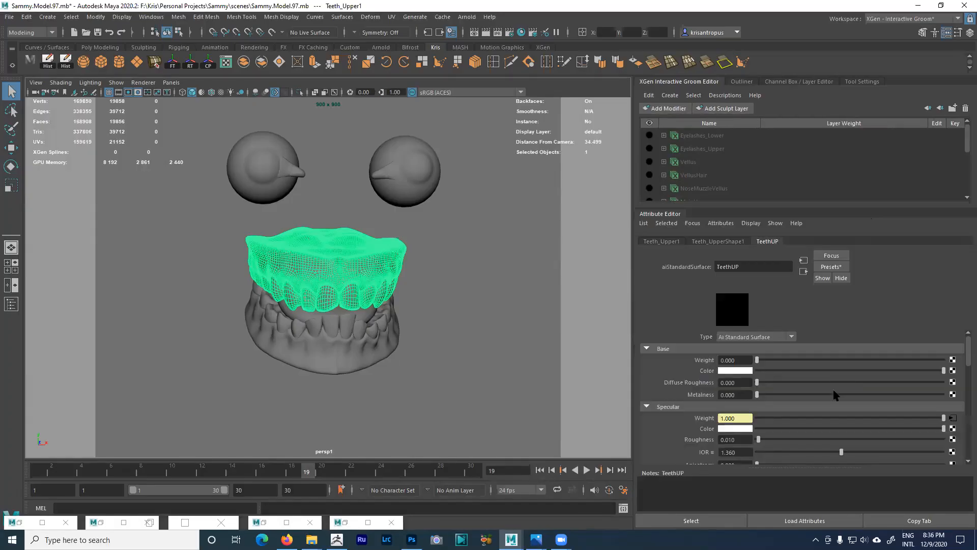
{"action": "left_click_drag", "start_coordinate": [968, 363], "coordinate": [966, 410]}
{"action": "left_click", "coordinate": [866, 343]}
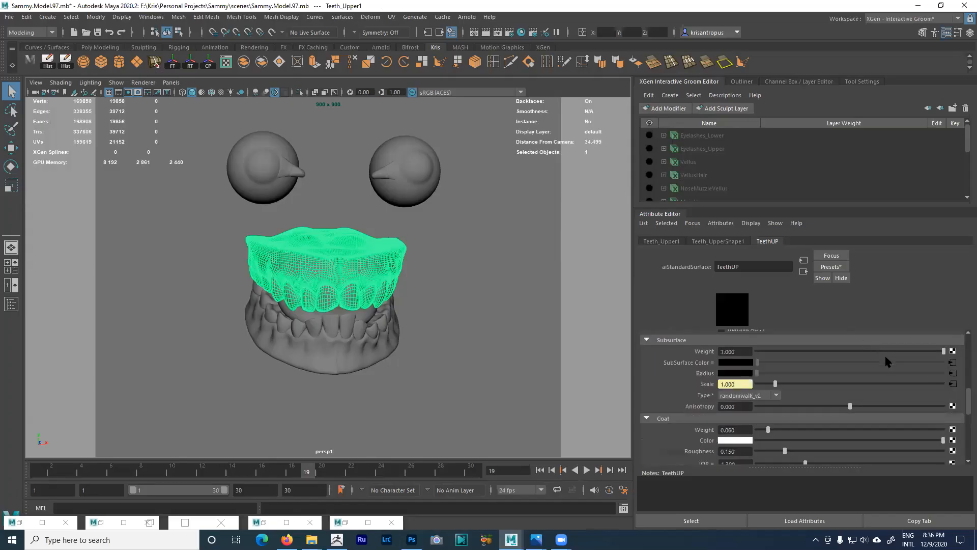
{"action": "left_click", "coordinate": [952, 363]}
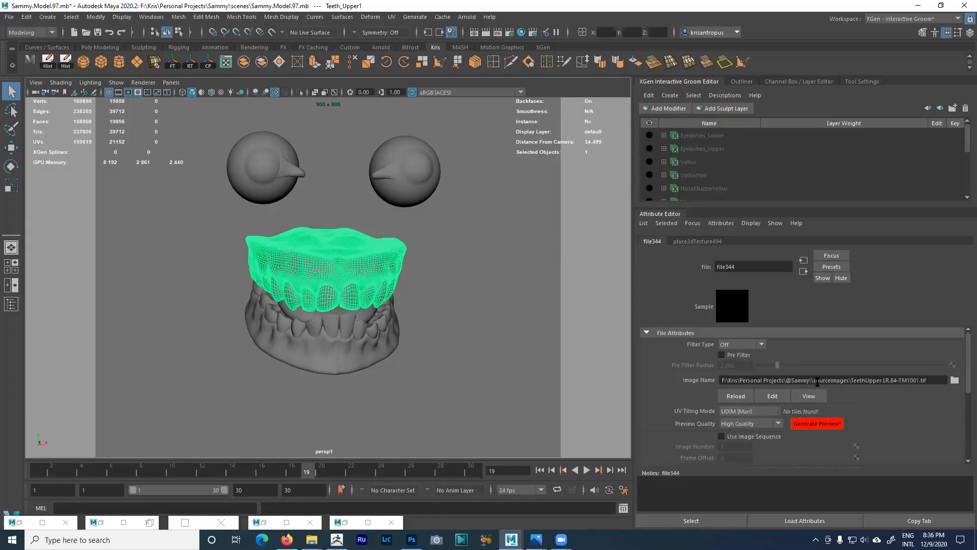
{"action": "left_click", "coordinate": [789, 381]}
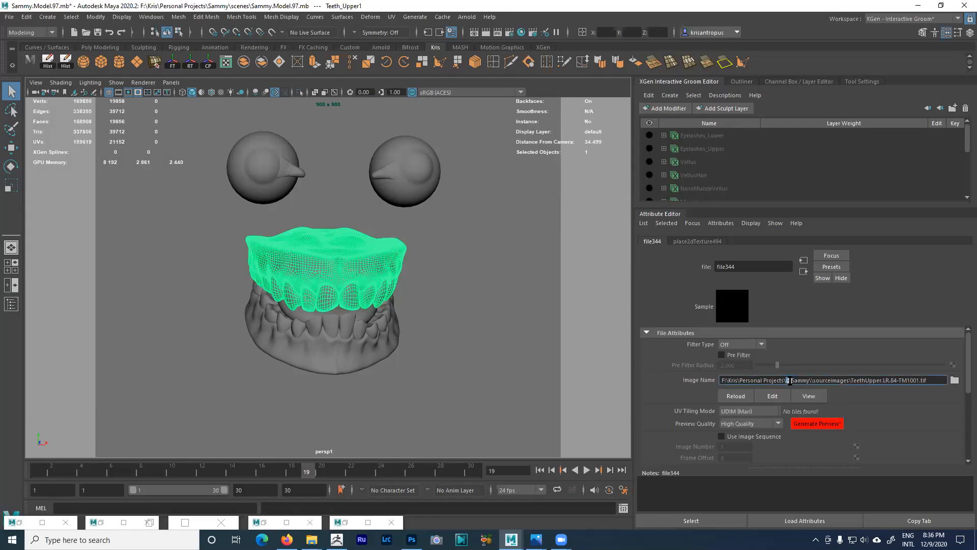
{"action": "left_click", "coordinate": [965, 5]}
{"action": "left_click", "coordinate": [496, 273]}
{"action": "mouse_move", "coordinate": [311, 540]}
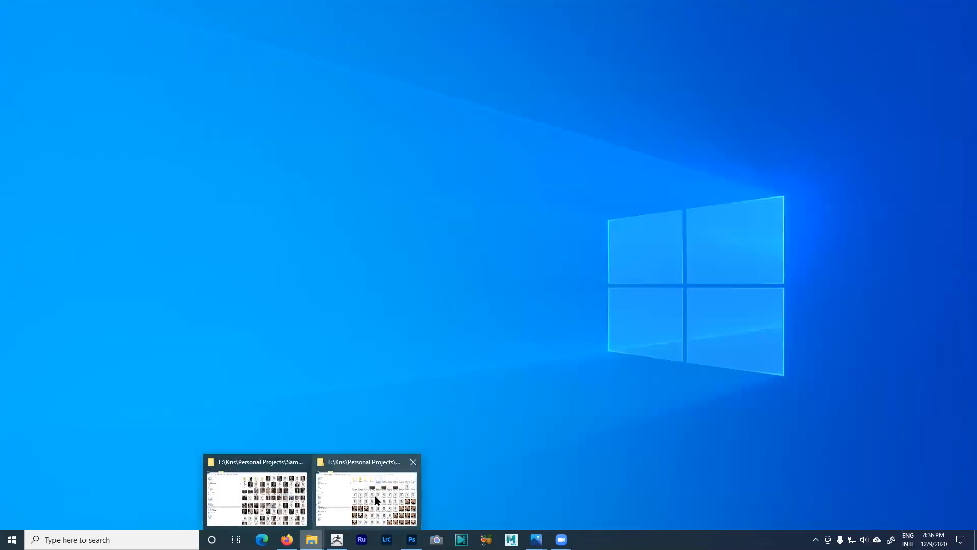
{"action": "left_click", "coordinate": [300, 501]}
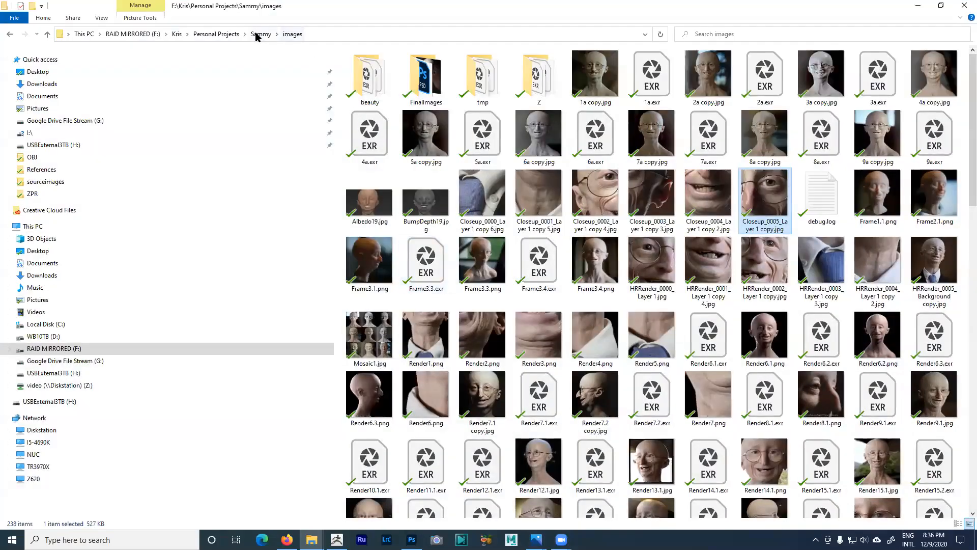
{"action": "left_click", "coordinate": [257, 34]}
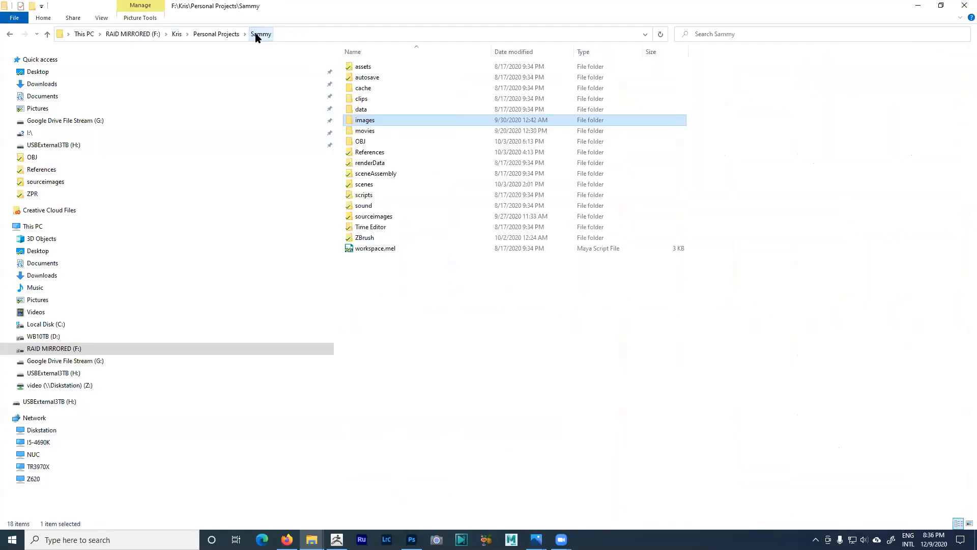
{"action": "left_click", "coordinate": [228, 36]}
{"action": "scroll", "coordinate": [402, 459], "scroll_direction": "down", "scroll_amount": 2}
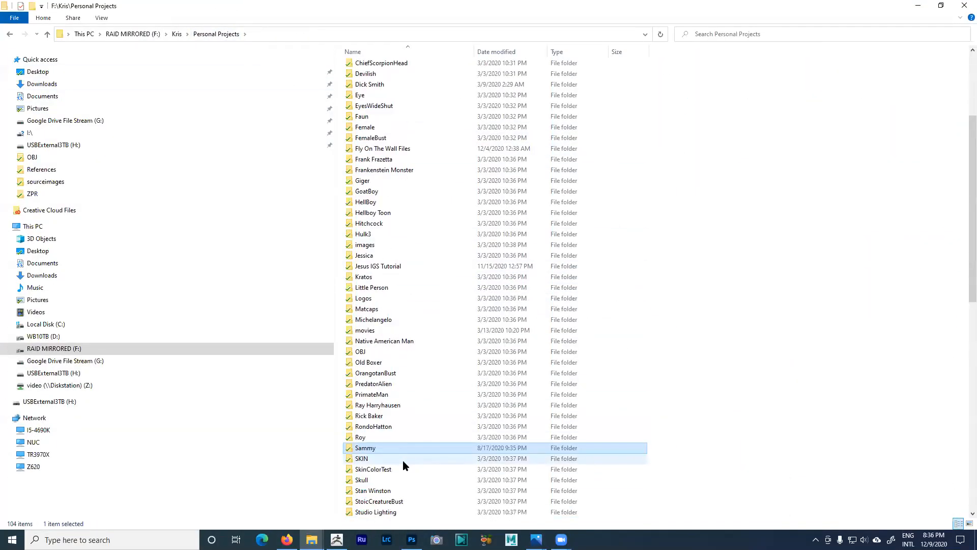
{"action": "left_click", "coordinate": [370, 452]}
{"action": "key", "text": "Home"}
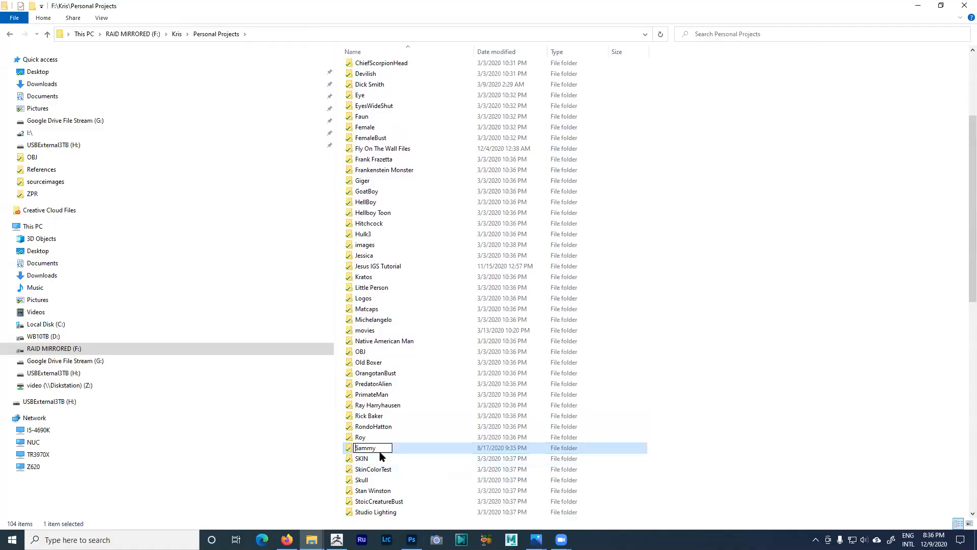
{"action": "type", "text": "@"}
{"action": "key", "text": "Return"}
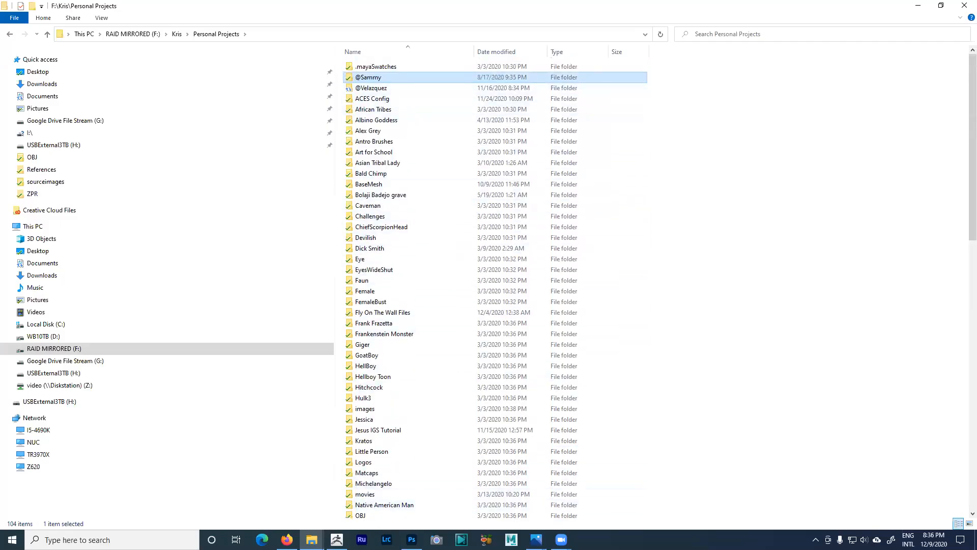
- Relaunch Maya and close the leftover UV Toolkit, Arnold RenderView and Render Settings windows
{"action": "left_click", "coordinate": [511, 539]}
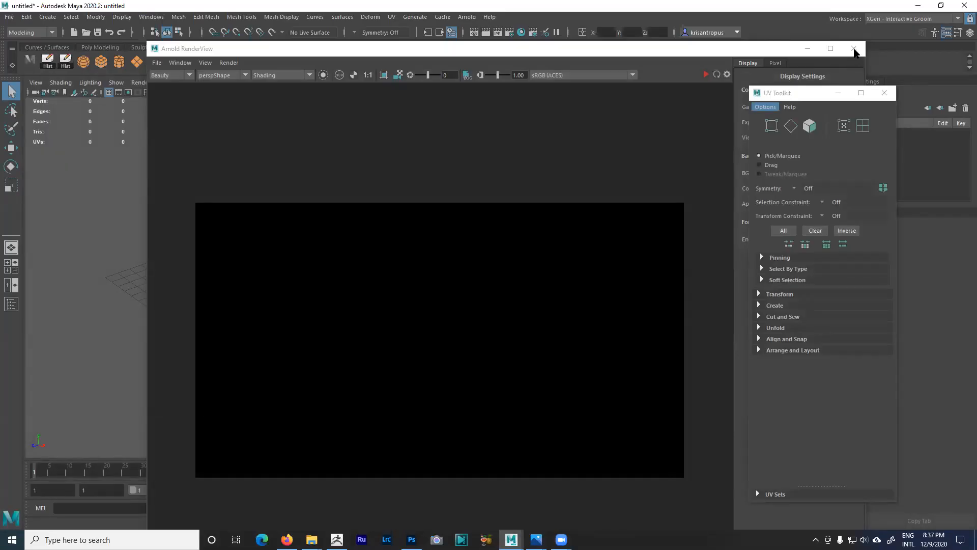
{"action": "left_click", "coordinate": [884, 93]}
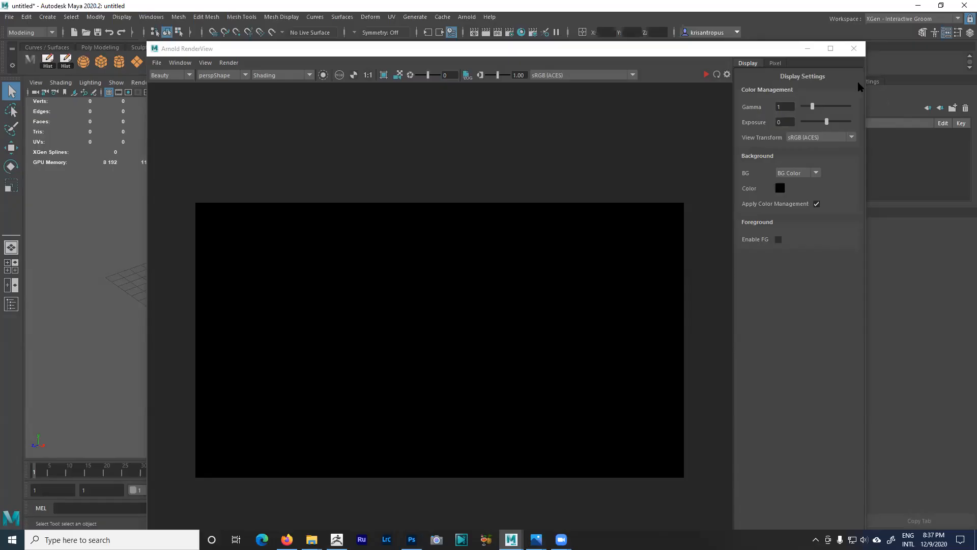
{"action": "left_click", "coordinate": [854, 49]}
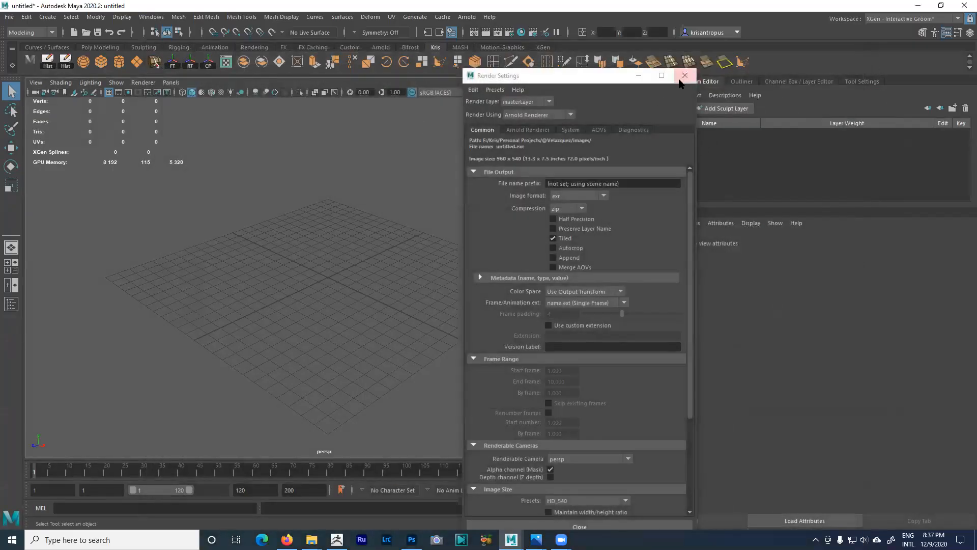
{"action": "left_click", "coordinate": [681, 78]}
{"action": "left_click", "coordinate": [10, 17]}
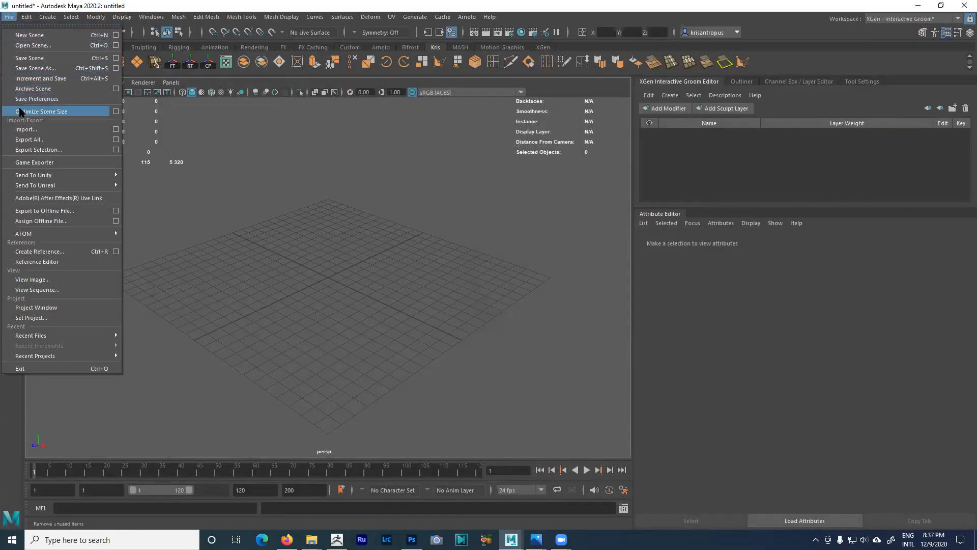
{"action": "mouse_move", "coordinate": [43, 177]}
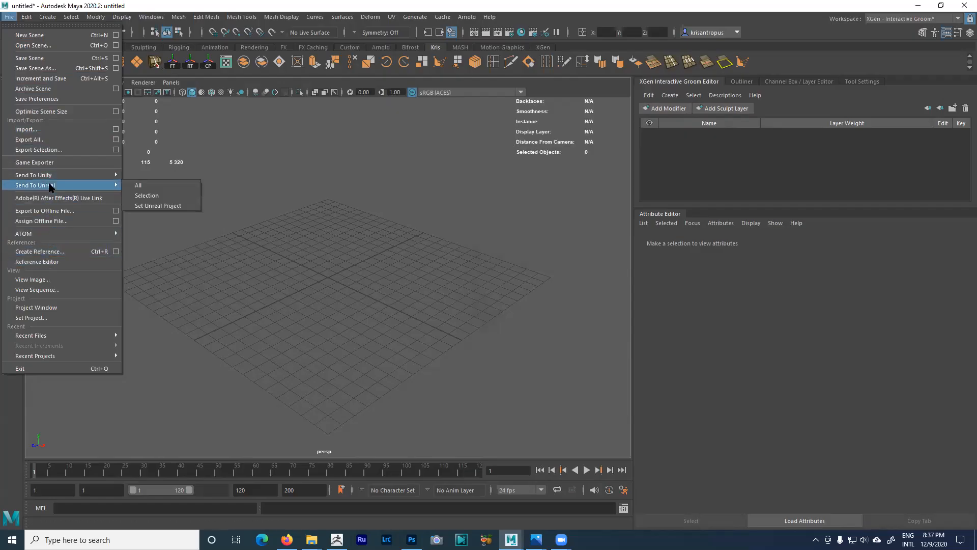
{"action": "left_click", "coordinate": [23, 320]}
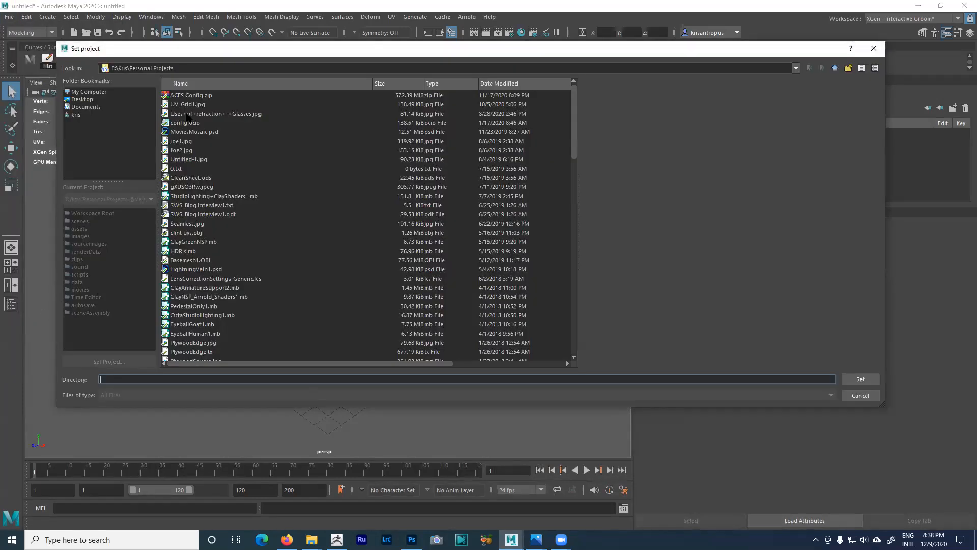
{"action": "left_click", "coordinate": [272, 84]}
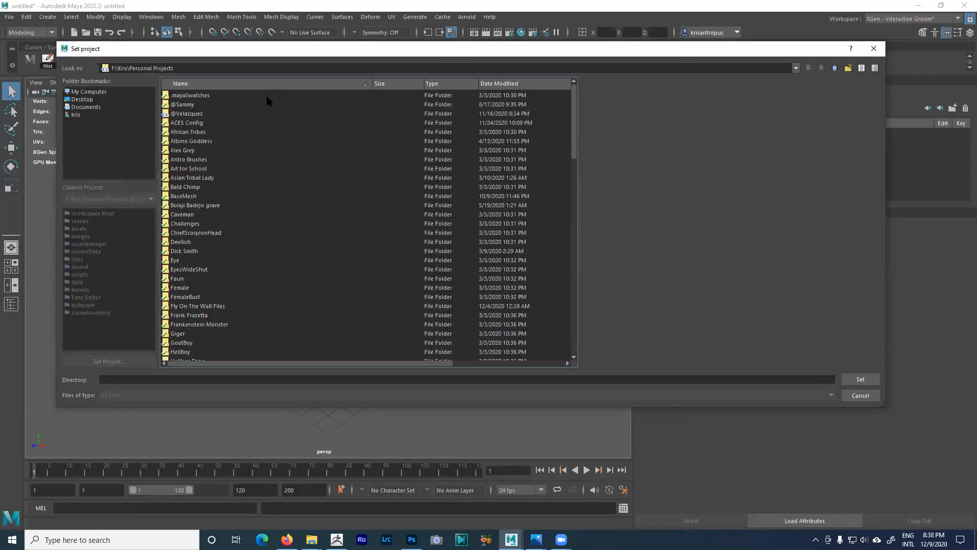
{"action": "double_click", "coordinate": [186, 106]}
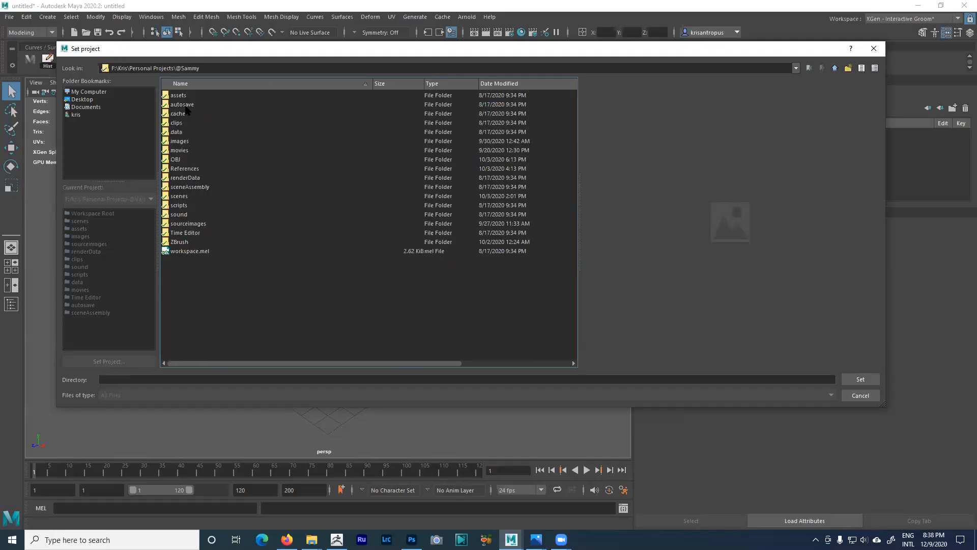
{"action": "left_click", "coordinate": [860, 379]}
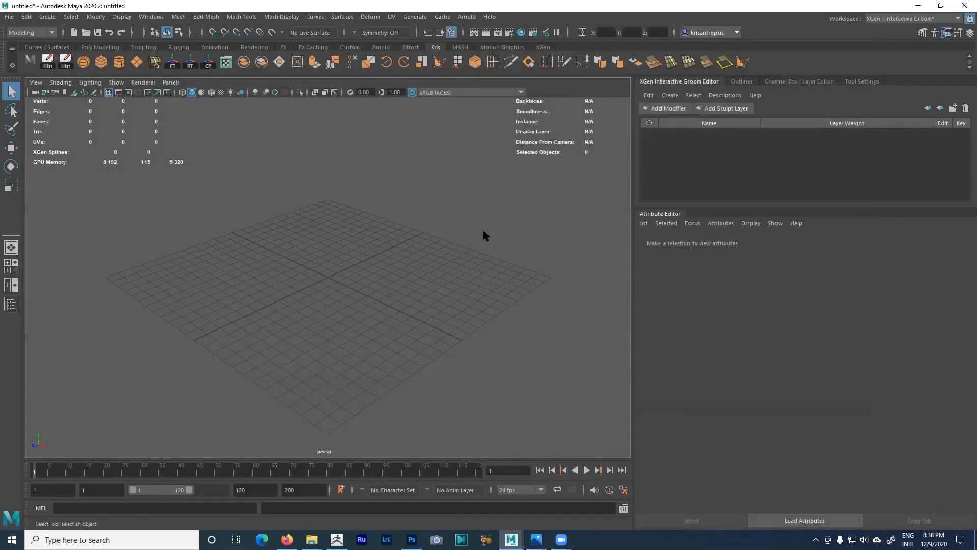
{"action": "left_click", "coordinate": [9, 17]}
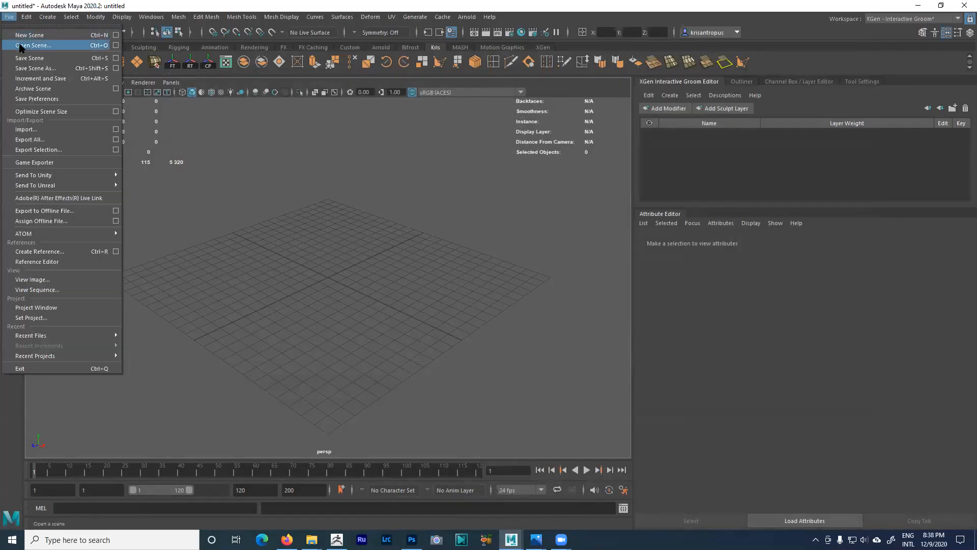
{"action": "left_click", "coordinate": [20, 39]}
{"action": "left_click", "coordinate": [513, 85]}
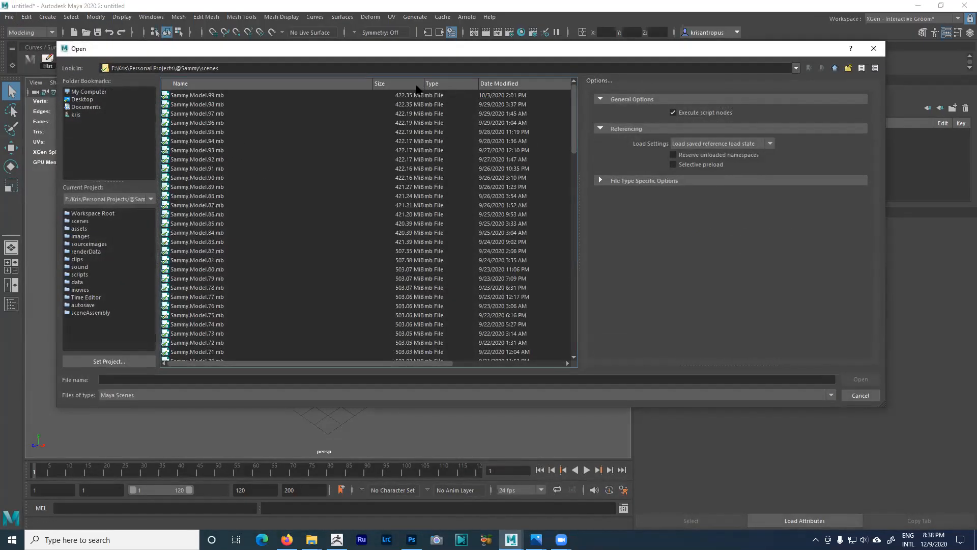
{"action": "left_click", "coordinate": [228, 95]}
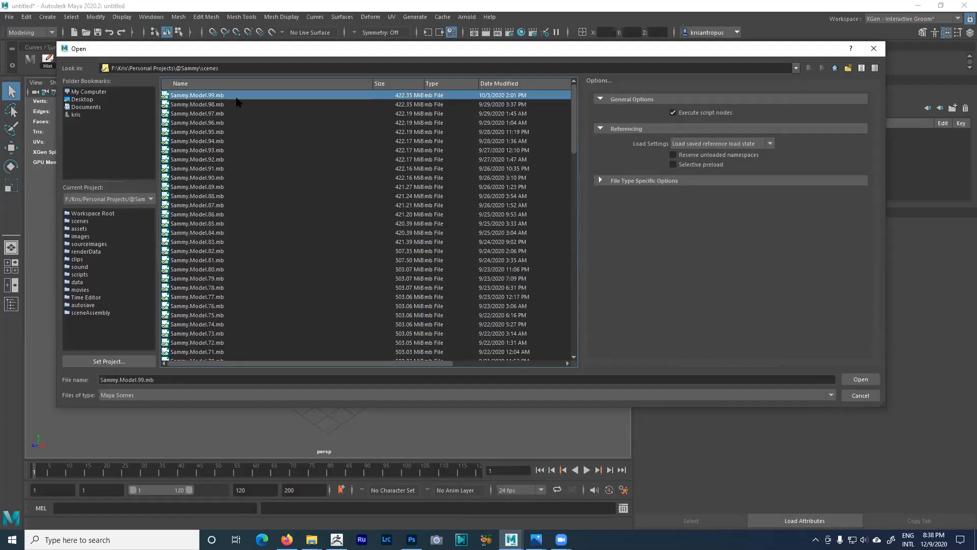
{"action": "left_click", "coordinate": [861, 380]}
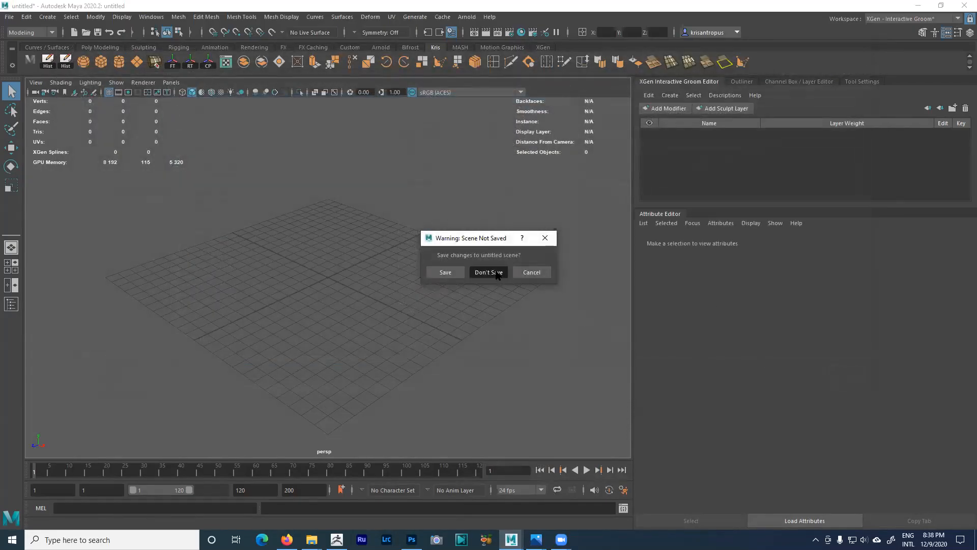
{"action": "left_click", "coordinate": [490, 274]}
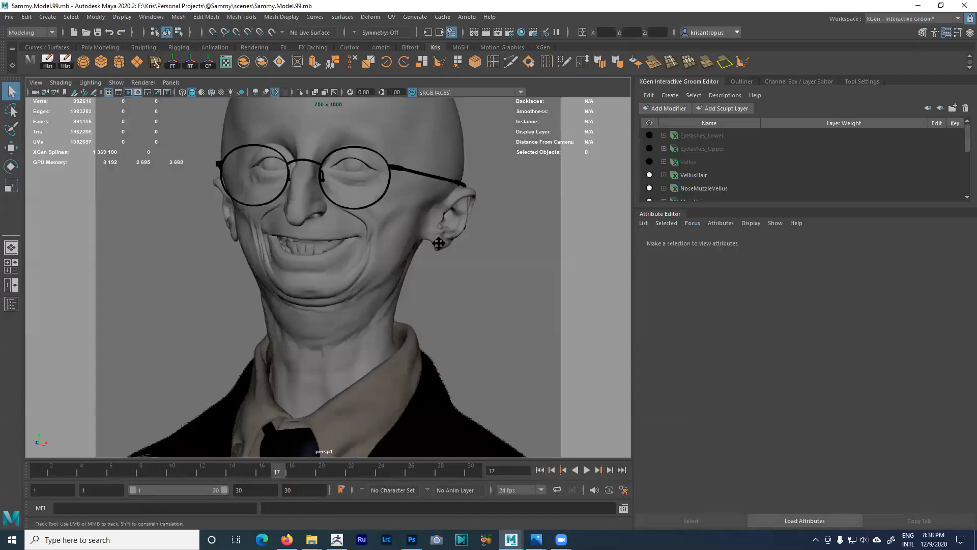
- Enlarge the XGen Interactive Groom Editor's description list and select all descriptions from NoseHair to Eyelashes_Lower
{"action": "scroll", "coordinate": [438, 243], "scroll_direction": "down", "scroll_amount": 3}
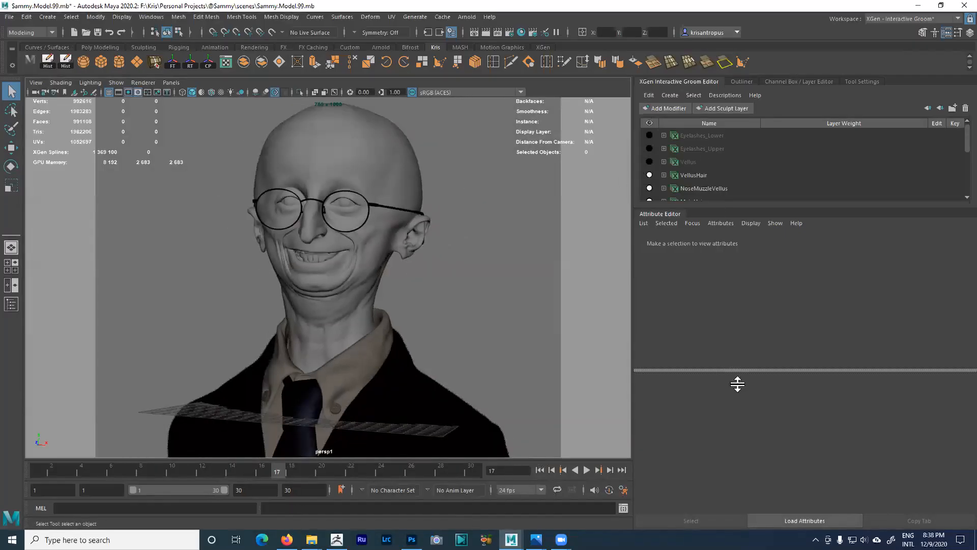
{"action": "left_click_drag", "start_coordinate": [738, 384], "coordinate": [738, 385]}
{"action": "left_click", "coordinate": [692, 283]}
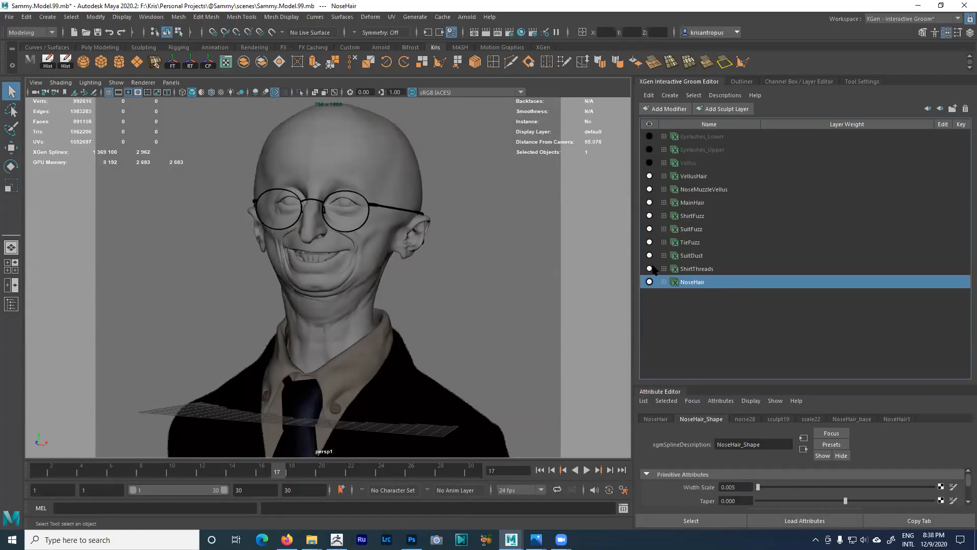
{"action": "left_click", "coordinate": [685, 142], "text": "shift"}
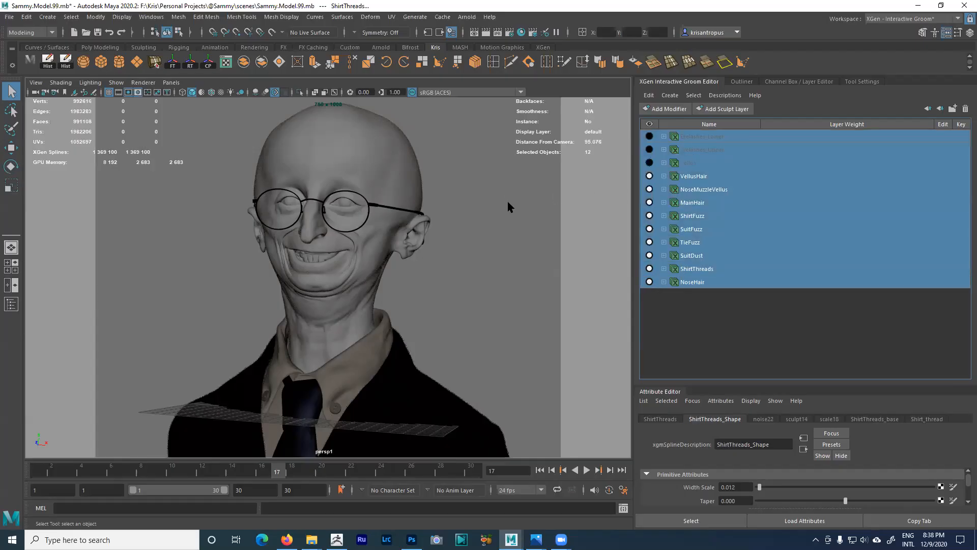
- Group NoseHair, MainHair, NoseMuzzleVellus, VellusHair, Vellus and both eyelash descriptions, and name the group BodyHair
{"action": "left_click", "coordinate": [693, 282]}
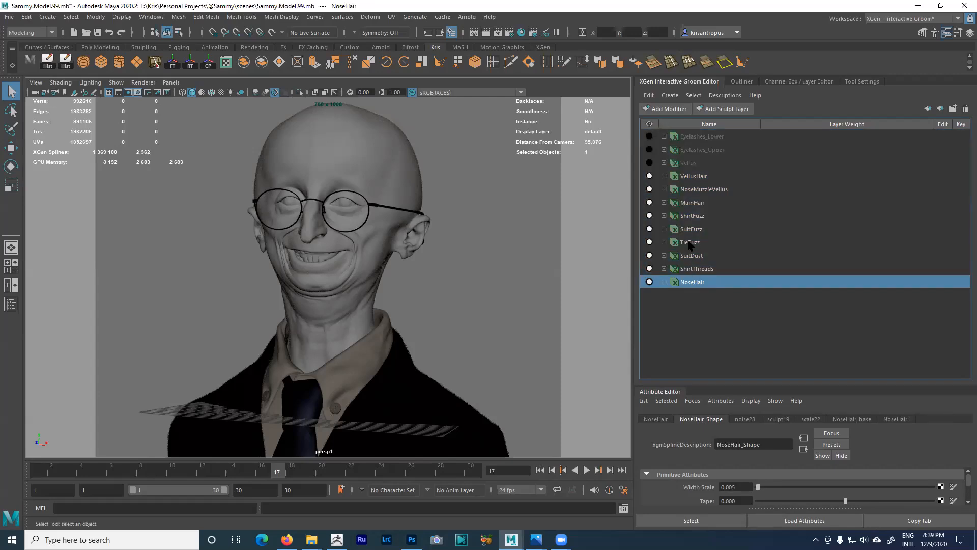
{"action": "left_click", "coordinate": [691, 204], "text": "ctrl"}
{"action": "left_click", "coordinate": [695, 189], "text": "ctrl"}
{"action": "left_click", "coordinate": [693, 176], "text": "ctrl"}
{"action": "left_click", "coordinate": [691, 163], "text": "ctrl"}
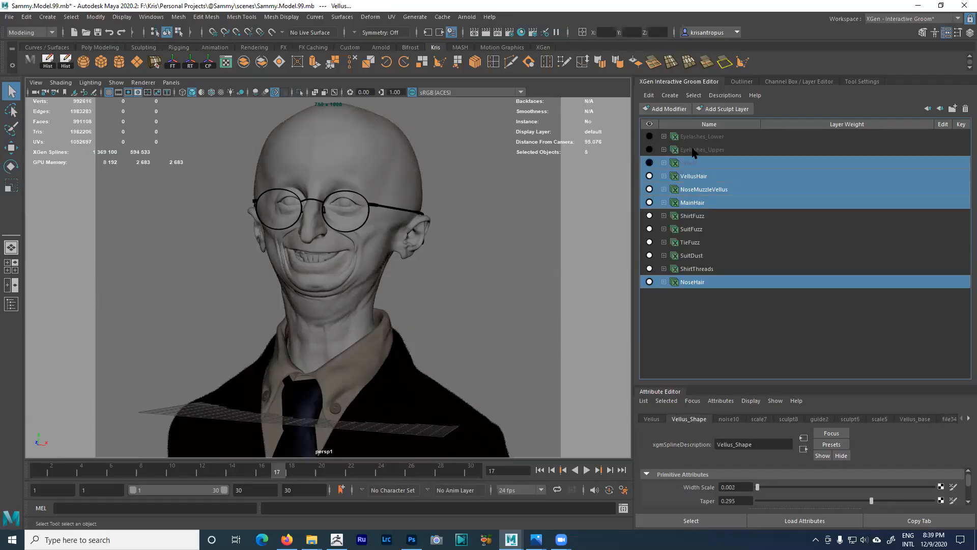
{"action": "left_click", "coordinate": [695, 151], "text": "ctrl"}
{"action": "left_click", "coordinate": [695, 137], "text": "ctrl"}
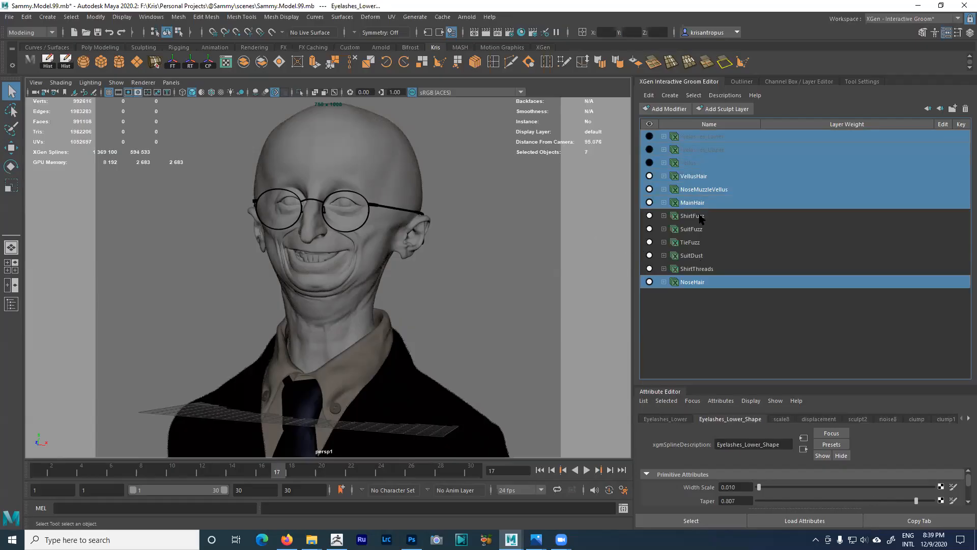
{"action": "key", "text": "ctrl+g"}
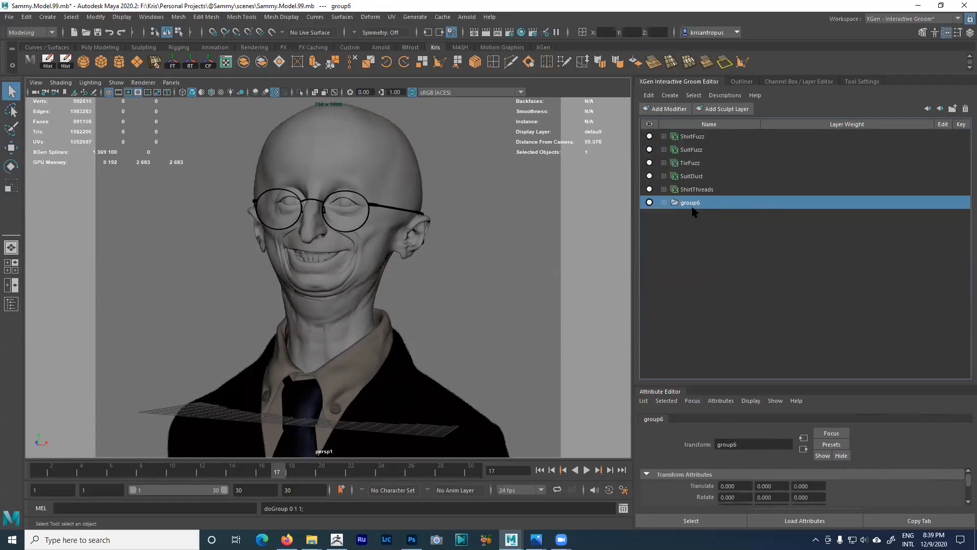
{"action": "double_click", "coordinate": [691, 203]}
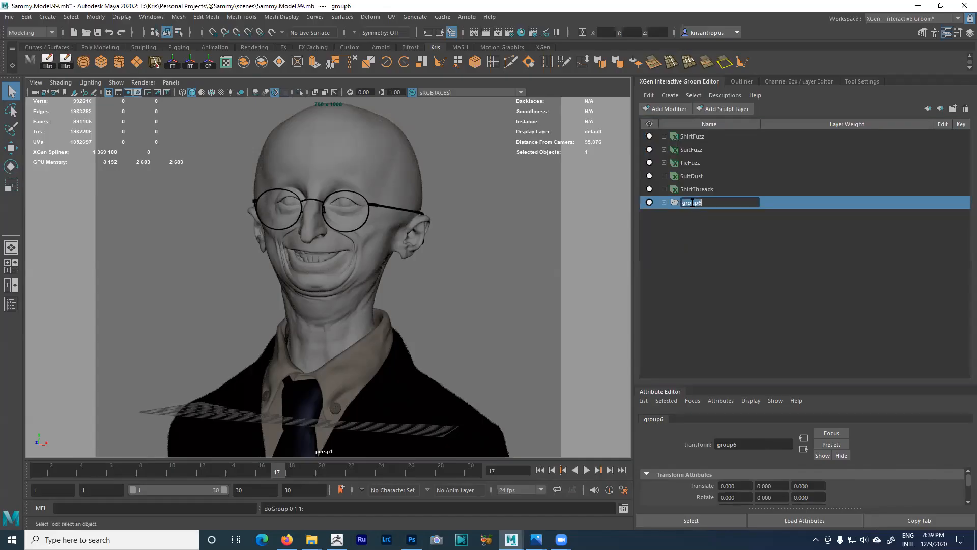
{"action": "type", "text": "S"}
{"action": "type", "text": "odyHair"}
{"action": "key", "text": "Return"}
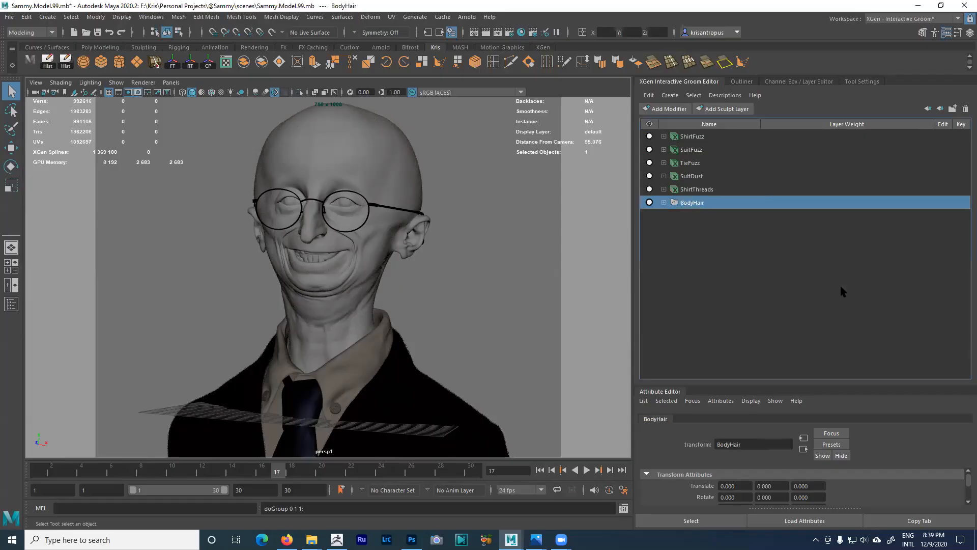
- Group the ShirtFuzz, SuitFuzz, TieFuzz, SuitDust and ShirtThreads descriptions and name the group ClothingHair
{"action": "left_click", "coordinate": [701, 189]}
{"action": "left_click", "coordinate": [687, 137], "text": "shift"}
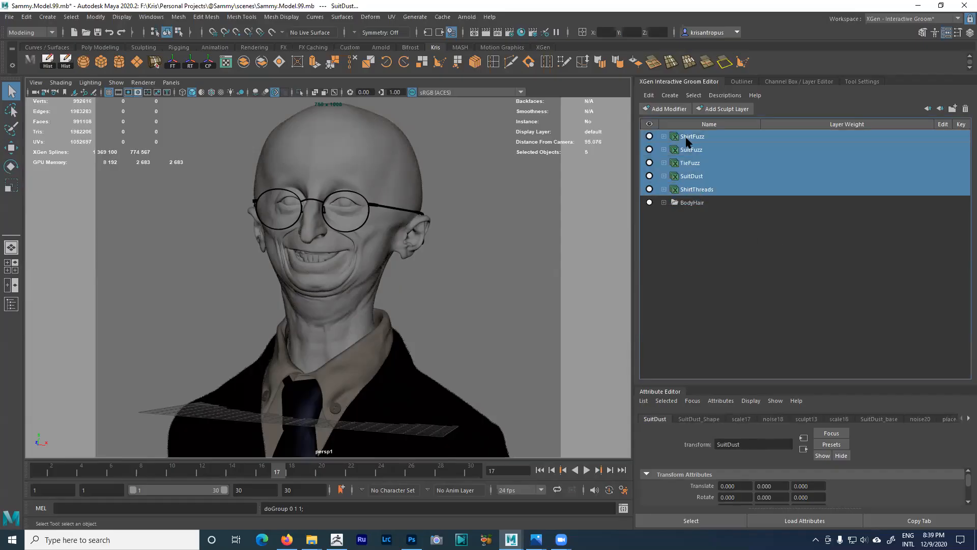
{"action": "key", "text": "ctrl+g"}
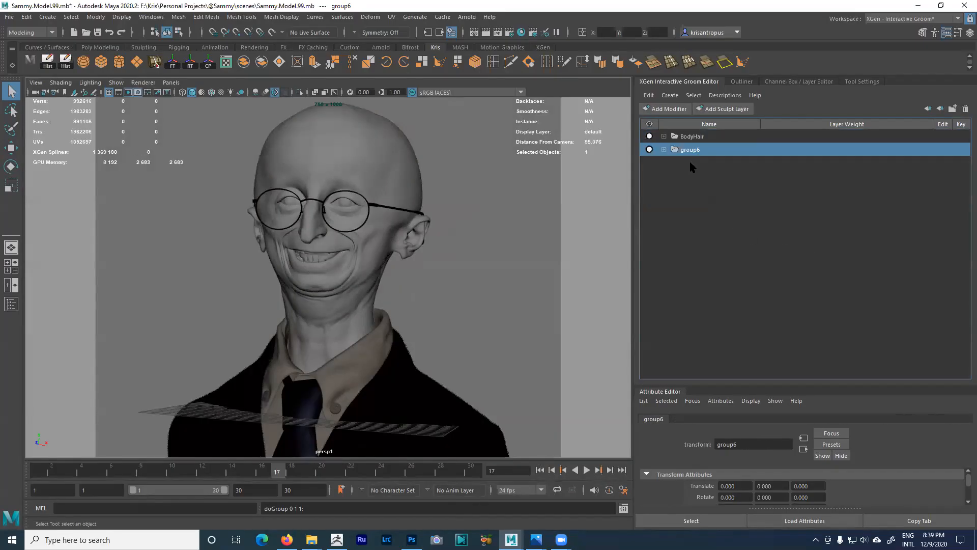
{"action": "double_click", "coordinate": [685, 153]}
{"action": "type", "text": "ClothingHair"}
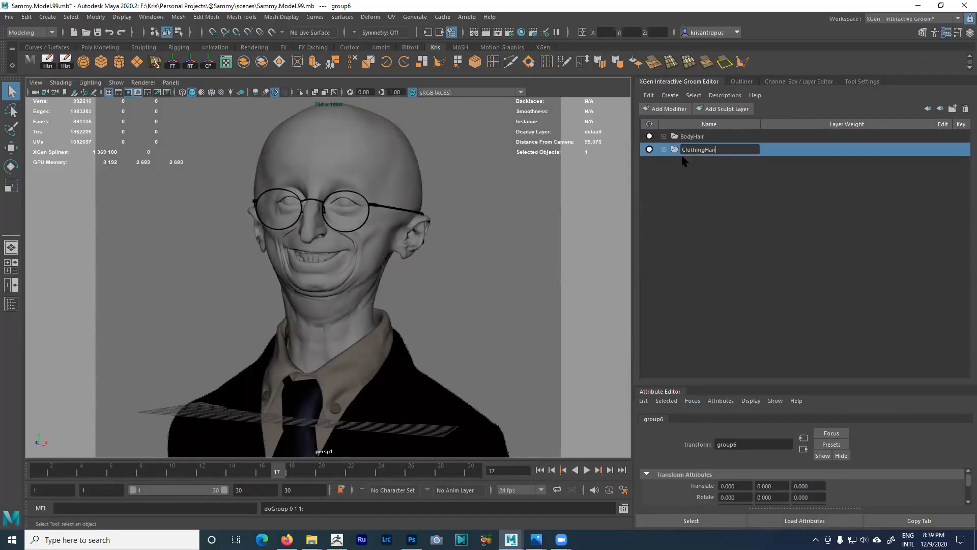
{"action": "key", "text": "Return"}
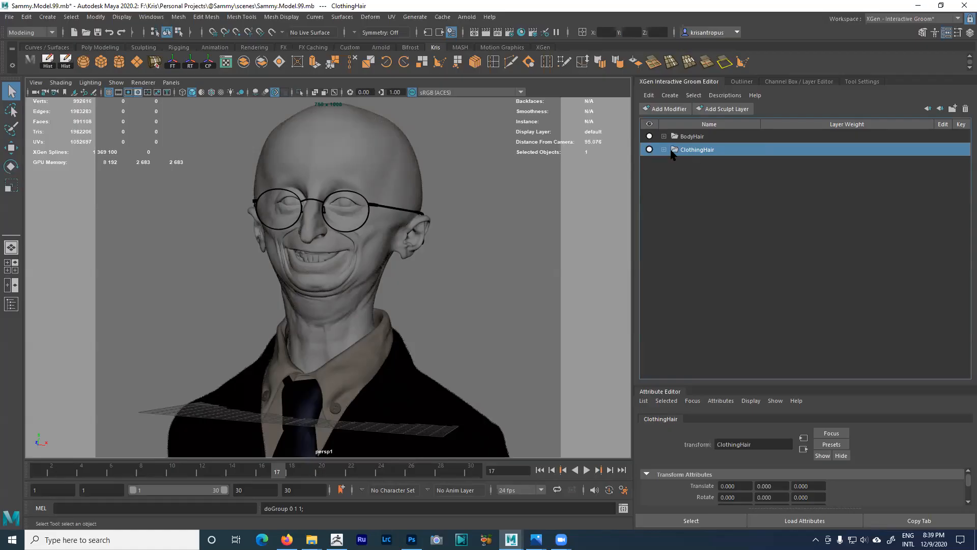
- Turn off the visibility of the BodyHair and ClothingHair groups, checking the descriptions inside ClothingHair
{"action": "left_click", "coordinate": [649, 136]}
{"action": "left_click", "coordinate": [650, 149]}
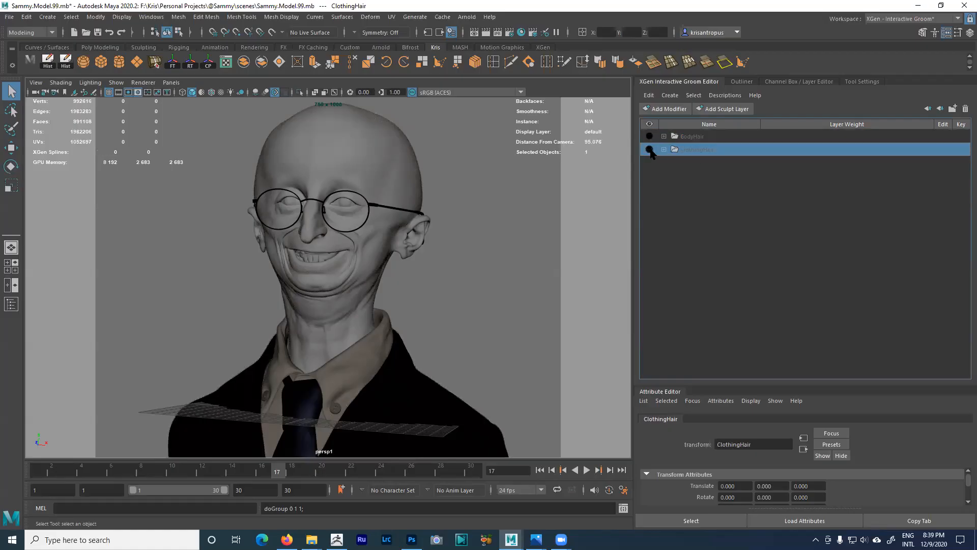
{"action": "left_click", "coordinate": [664, 149]}
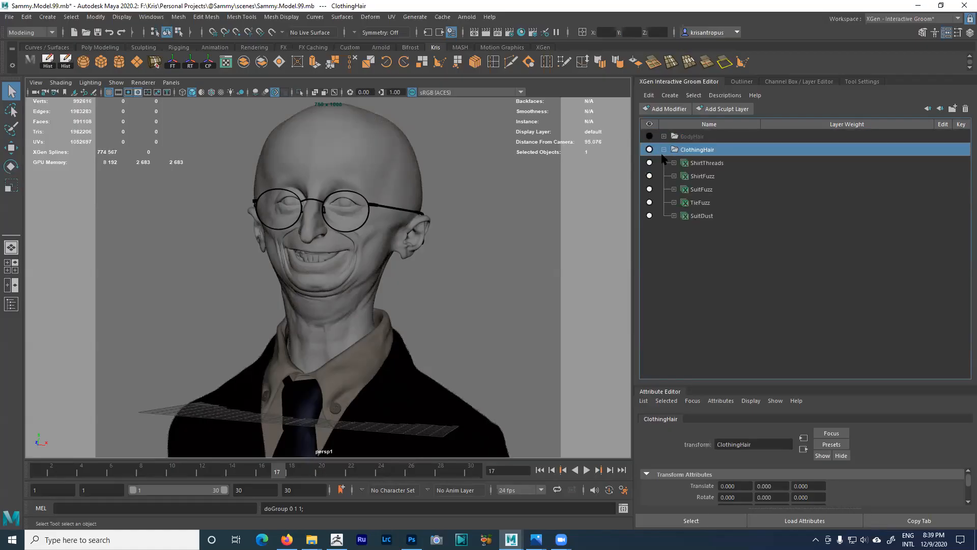
{"action": "left_click", "coordinate": [649, 149]}
{"action": "left_click", "coordinate": [664, 150]}
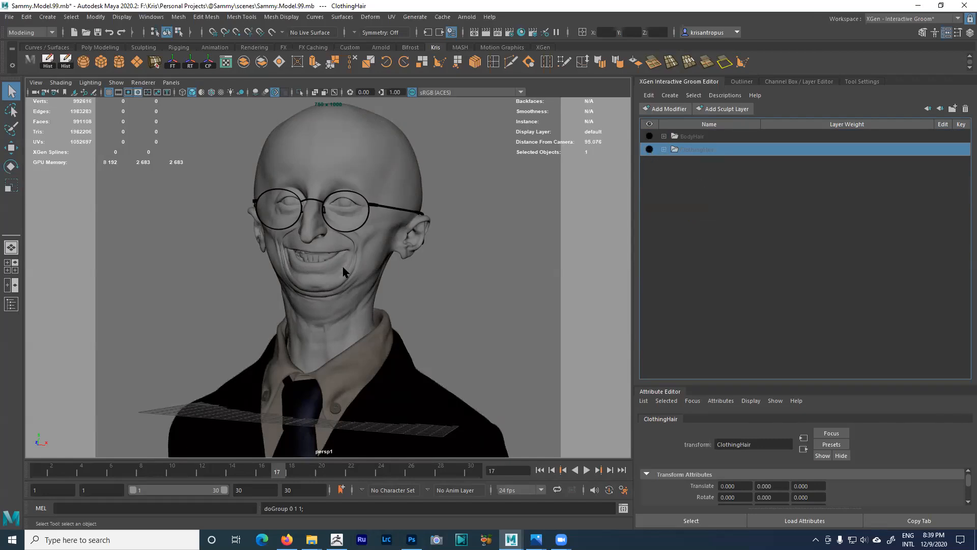
- Examine the character's shirt collar, buttons, tie and suit from several angles
{"action": "left_click", "coordinate": [383, 355]}
{"action": "key", "text": "f"}
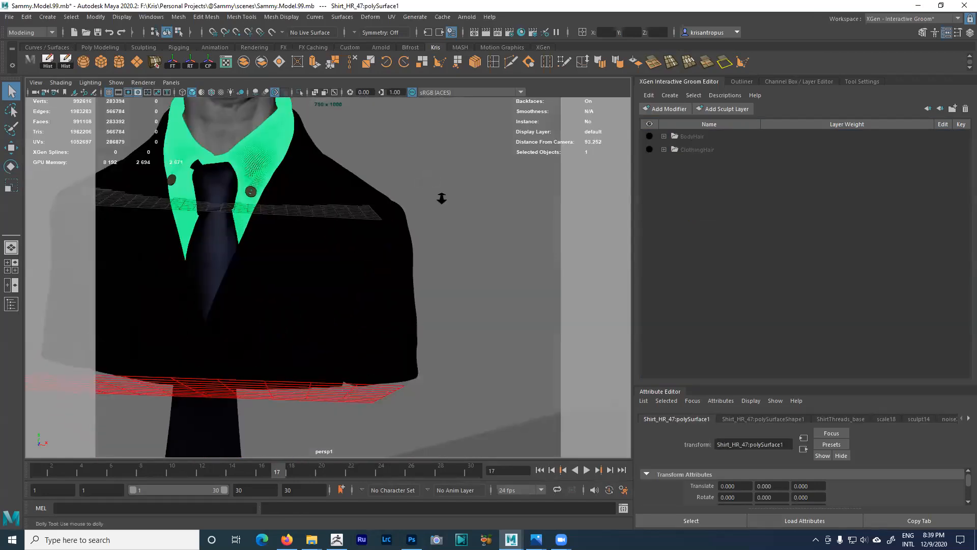
{"action": "left_click", "coordinate": [471, 192]}
{"action": "left_click_drag", "start_coordinate": [343, 218], "coordinate": [372, 229], "text": "alt"}
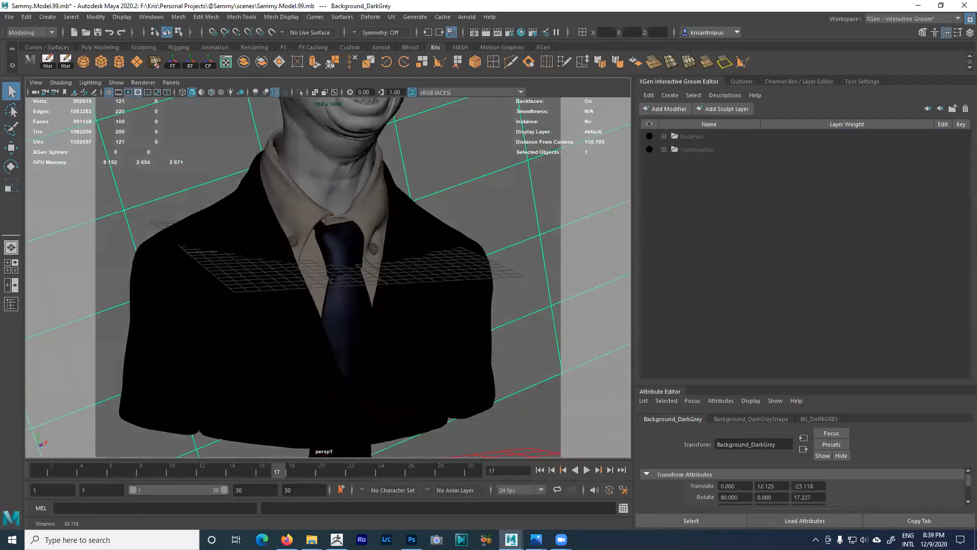
{"action": "right_click_drag", "start_coordinate": [371, 229], "coordinate": [425, 247], "text": "alt"}
{"action": "middle_click_drag", "start_coordinate": [425, 247], "coordinate": [447, 318], "text": "alt"}
{"action": "left_click_drag", "start_coordinate": [447, 319], "coordinate": [354, 270], "text": "alt"}
{"action": "middle_click_drag", "start_coordinate": [353, 270], "coordinate": [367, 276], "text": "alt"}
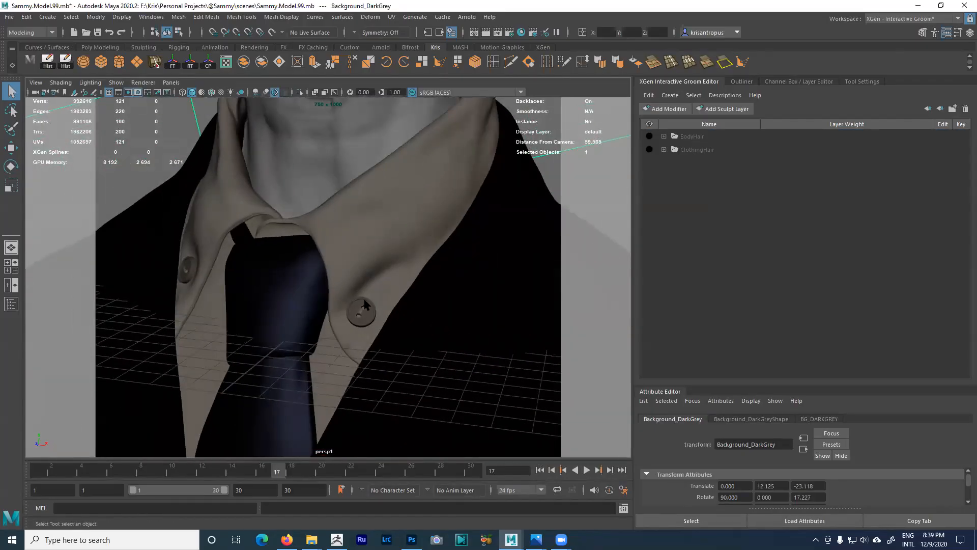
{"action": "left_click_drag", "start_coordinate": [364, 301], "coordinate": [468, 292], "text": "alt"}
{"action": "right_click_drag", "start_coordinate": [468, 292], "coordinate": [435, 285], "text": "alt"}
{"action": "middle_click_drag", "start_coordinate": [435, 285], "coordinate": [406, 209], "text": "alt"}
{"action": "left_click_drag", "start_coordinate": [406, 209], "coordinate": [380, 200], "text": "alt"}
{"action": "right_click_drag", "start_coordinate": [379, 201], "coordinate": [441, 254], "text": "alt"}
{"action": "left_click_drag", "start_coordinate": [441, 254], "coordinate": [471, 296], "text": "alt"}
{"action": "right_click_drag", "start_coordinate": [471, 295], "coordinate": [403, 270], "text": "alt"}
{"action": "left_click_drag", "start_coordinate": [402, 270], "coordinate": [351, 229], "text": "alt"}
{"action": "middle_click_drag", "start_coordinate": [352, 229], "coordinate": [396, 286], "text": "alt"}
{"action": "left_click_drag", "start_coordinate": [395, 286], "coordinate": [343, 261], "text": "alt"}
- Hide the character's shirt, suit and tie together with the two collar buttons
{"action": "left_click", "coordinate": [379, 225]}
{"action": "left_click", "coordinate": [441, 258], "text": "shift"}
{"action": "left_click", "coordinate": [385, 250], "text": "shift"}
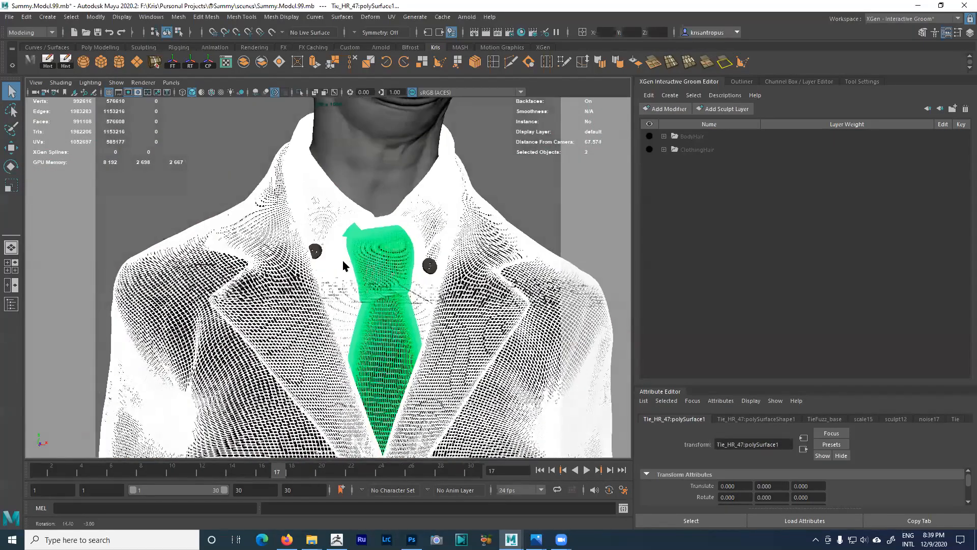
{"action": "left_click", "coordinate": [316, 251]}
{"action": "left_click", "coordinate": [429, 265], "text": "shift"}
{"action": "key", "text": "ctrl+h"}
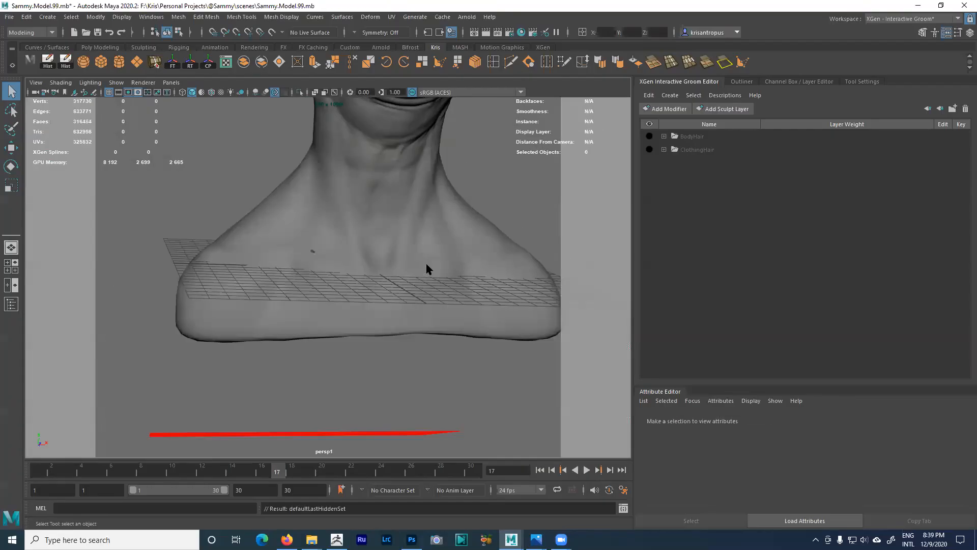
- Hide the leftover button thread and the character's head and body mesh
{"action": "left_click", "coordinate": [317, 255]}
{"action": "key", "text": "ctrl+g"}
{"action": "scroll", "coordinate": [389, 240], "scroll_direction": "down", "scroll_amount": 5}
{"action": "left_click", "coordinate": [393, 281]}
{"action": "key", "text": "ctrl+h"}
- Put the whole GLASSES object into a new group and hide it, leaving the eyes and teeth
{"action": "middle_click_drag", "start_coordinate": [415, 218], "coordinate": [364, 310], "text": "alt"}
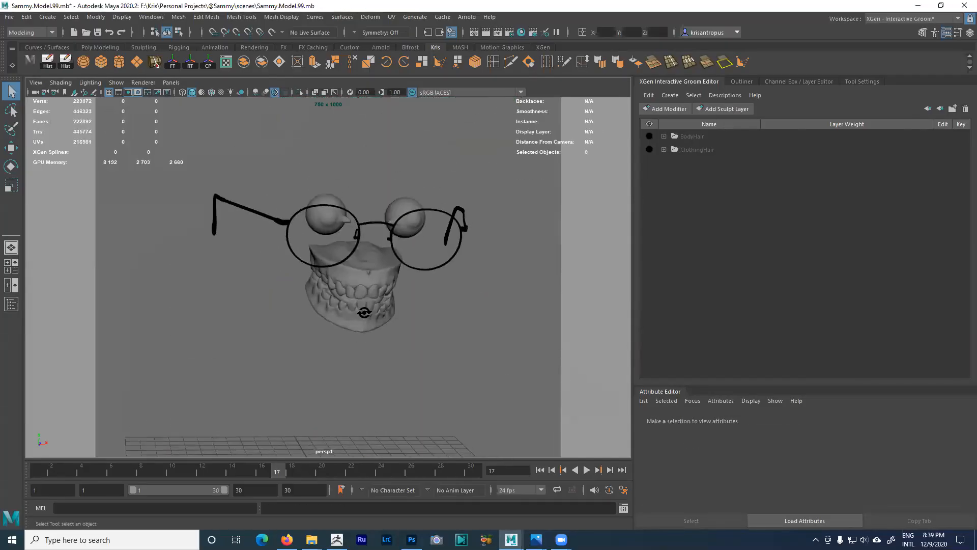
{"action": "left_click_drag", "start_coordinate": [363, 309], "coordinate": [359, 295], "text": "alt"}
{"action": "left_click", "coordinate": [395, 222]}
{"action": "key", "text": "Up"}
{"action": "key", "text": "Up"}
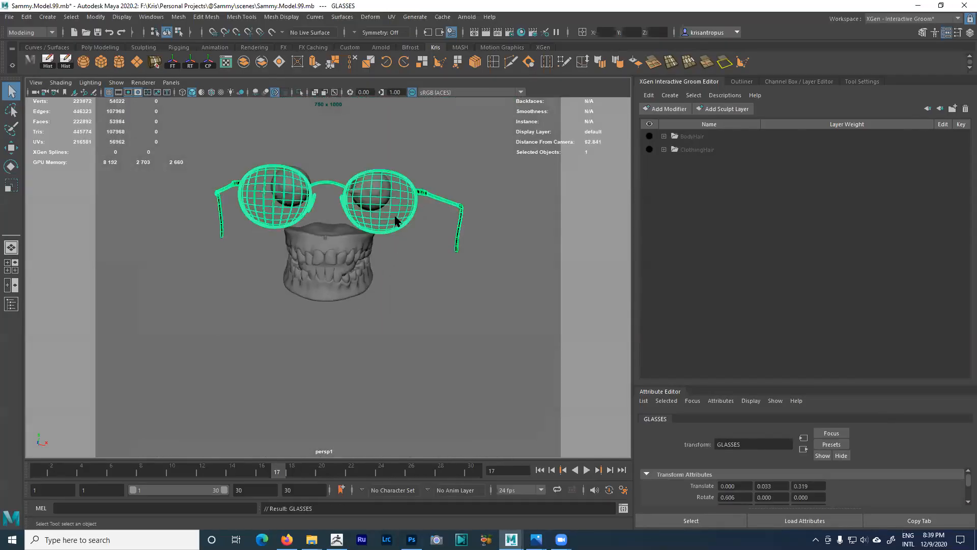
{"action": "key", "text": "ctrl+g"}
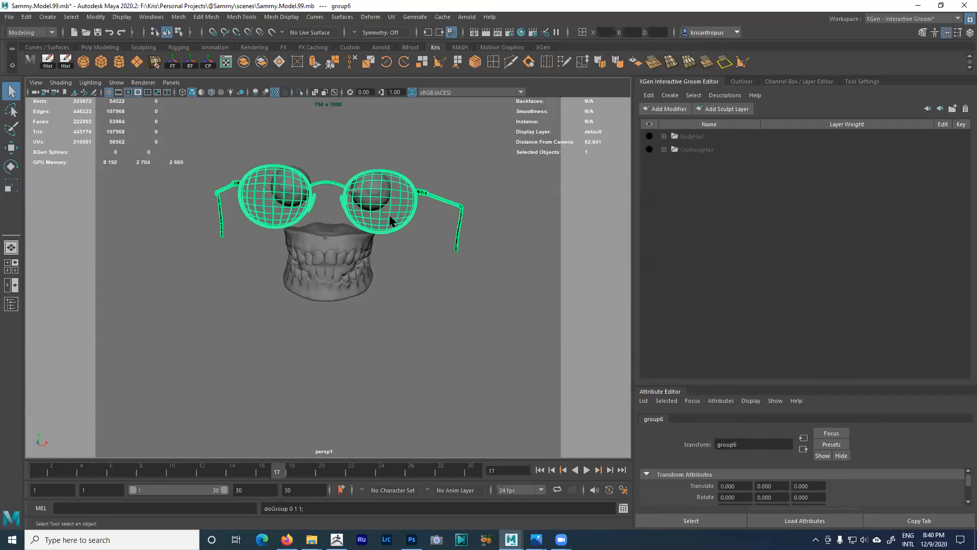
{"action": "key", "text": "ctrl+h"}
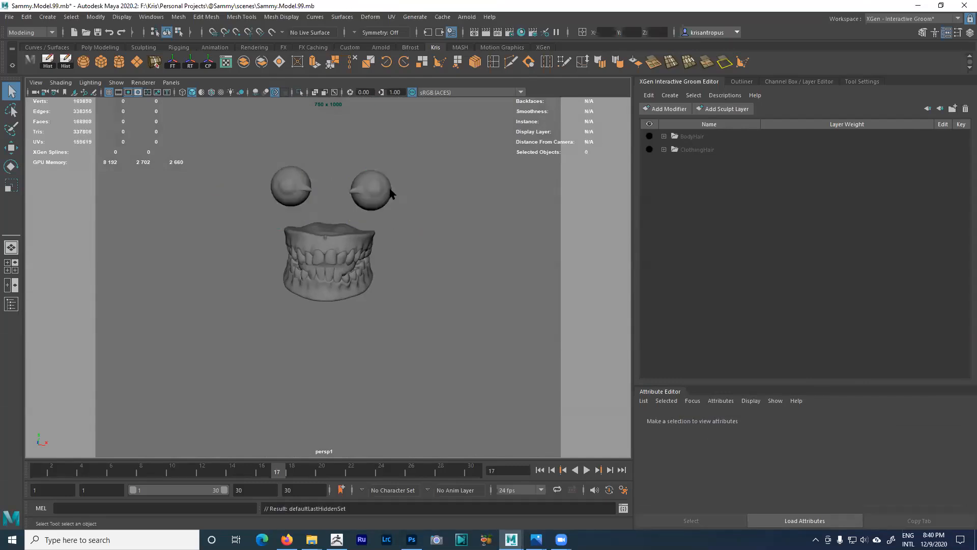
- Set the Arnold render sampling to Camera (AA) 8, Specular 2 and SSS 4
{"action": "scroll", "coordinate": [469, 283], "scroll_direction": "up", "scroll_amount": 5}
{"action": "scroll", "coordinate": [464, 308], "scroll_direction": "down", "scroll_amount": 3}
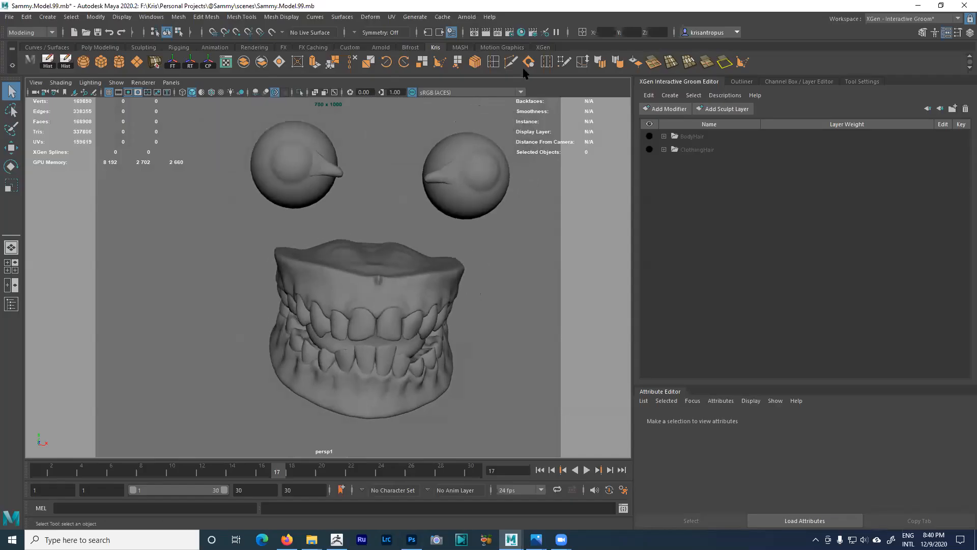
{"action": "left_click", "coordinate": [511, 32]}
{"action": "scroll", "coordinate": [605, 408], "scroll_direction": "down", "scroll_amount": 3}
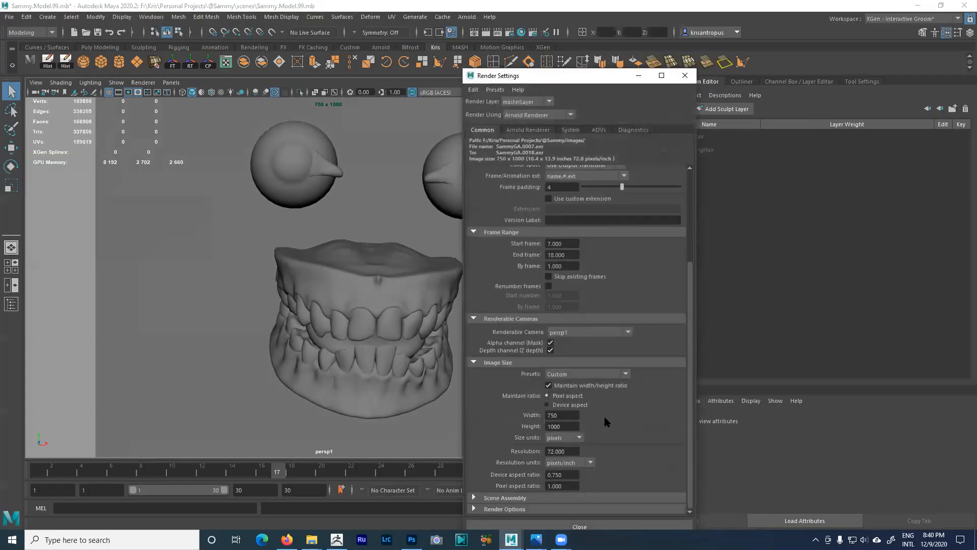
{"action": "scroll", "coordinate": [590, 224], "scroll_direction": "up", "scroll_amount": 1}
{"action": "scroll", "coordinate": [590, 225], "scroll_direction": "up", "scroll_amount": 2}
{"action": "left_click", "coordinate": [542, 130]}
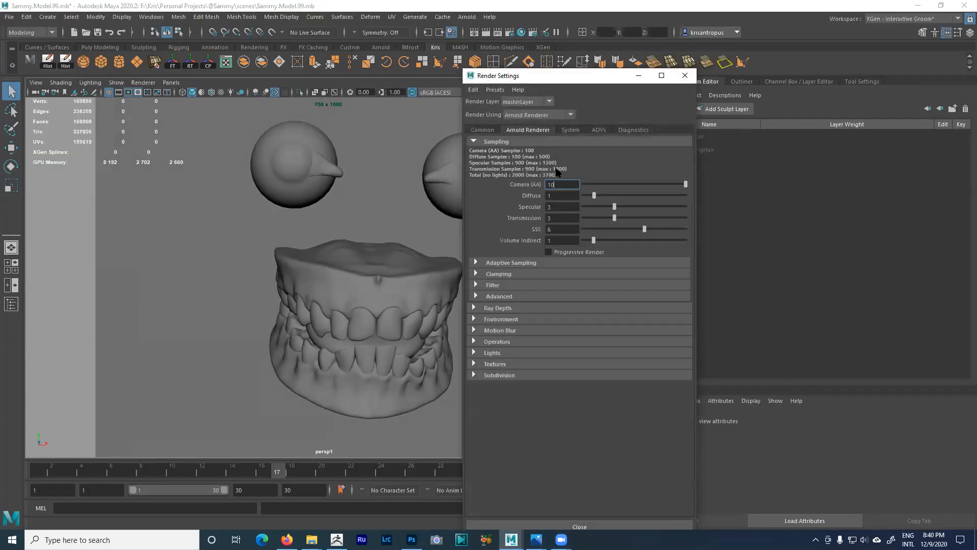
{"action": "type", "text": "8"}
{"action": "key", "text": "Tab"}
{"action": "key", "text": "Tab"}
{"action": "type", "text": "2"}
{"action": "key", "text": "Tab"}
{"action": "key", "text": "Tab"}
{"action": "type", "text": "4"}
- Enable Progressive Render in the Arnold sampling settings
{"action": "left_click", "coordinate": [638, 75]}
{"action": "left_click", "coordinate": [476, 63]}
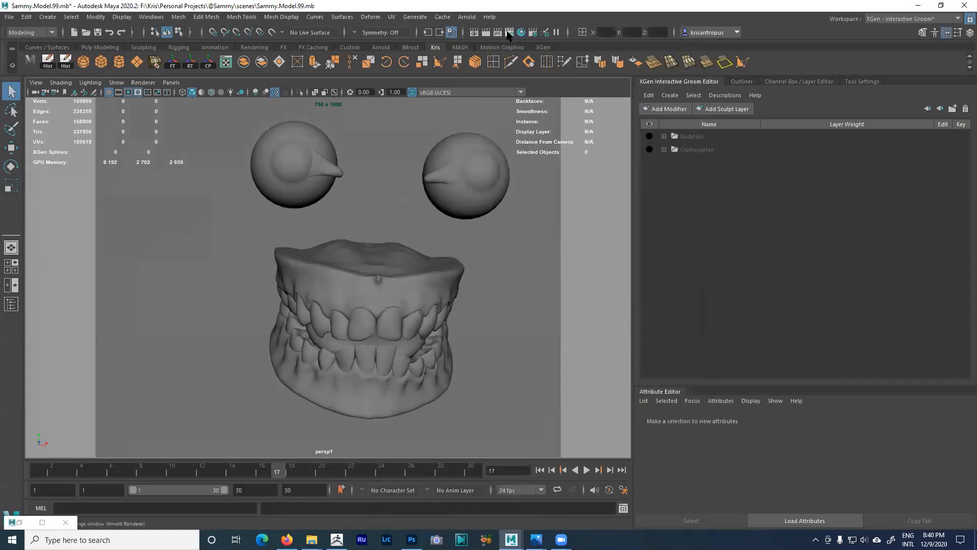
{"action": "left_click", "coordinate": [564, 253]}
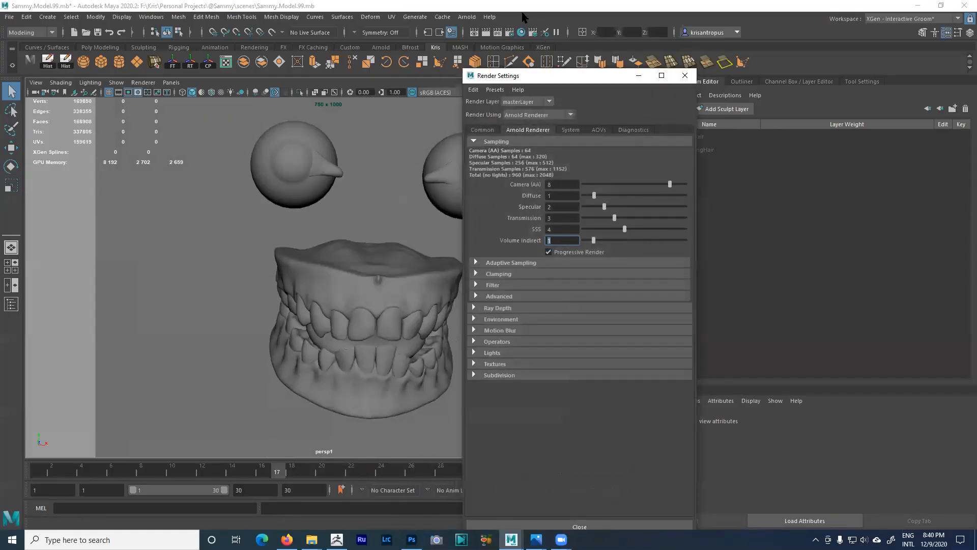
- Open the Arnold RenderView and start an interactive render of the eyes and teeth
{"action": "left_click", "coordinate": [466, 17]}
{"action": "left_click", "coordinate": [488, 57]}
{"action": "left_click", "coordinate": [706, 74]}
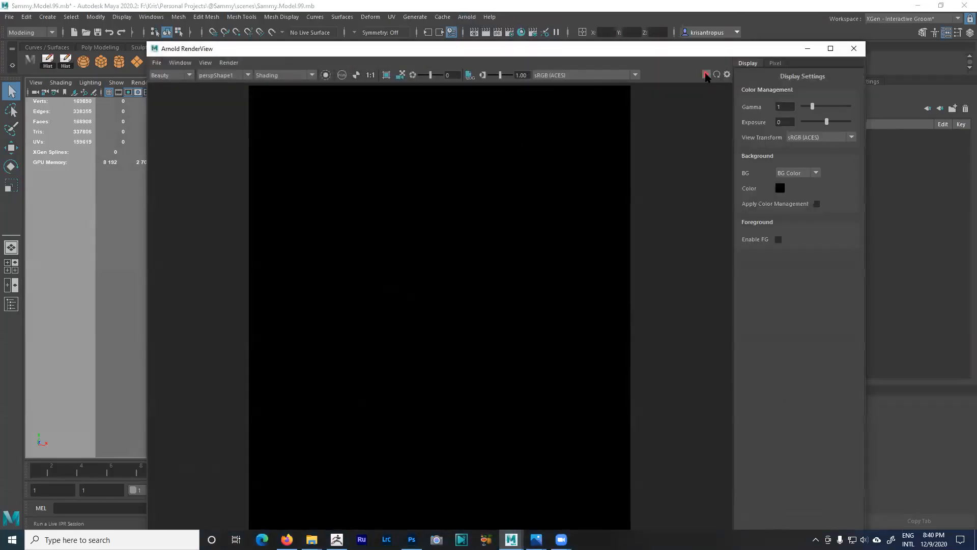
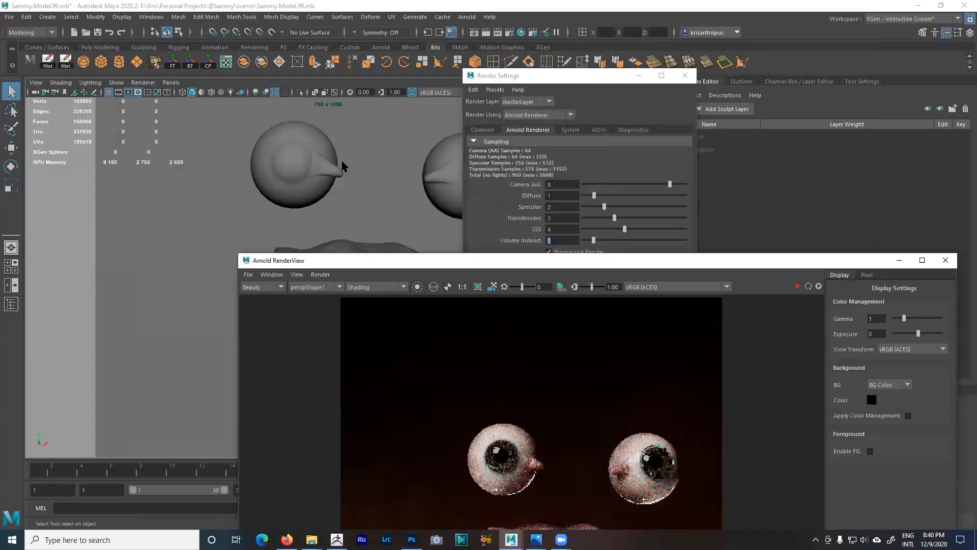
- Frame the character's right eye closely in the perspective view and restart the interactive render
{"action": "scroll", "coordinate": [403, 217], "scroll_direction": "up", "scroll_amount": 5}
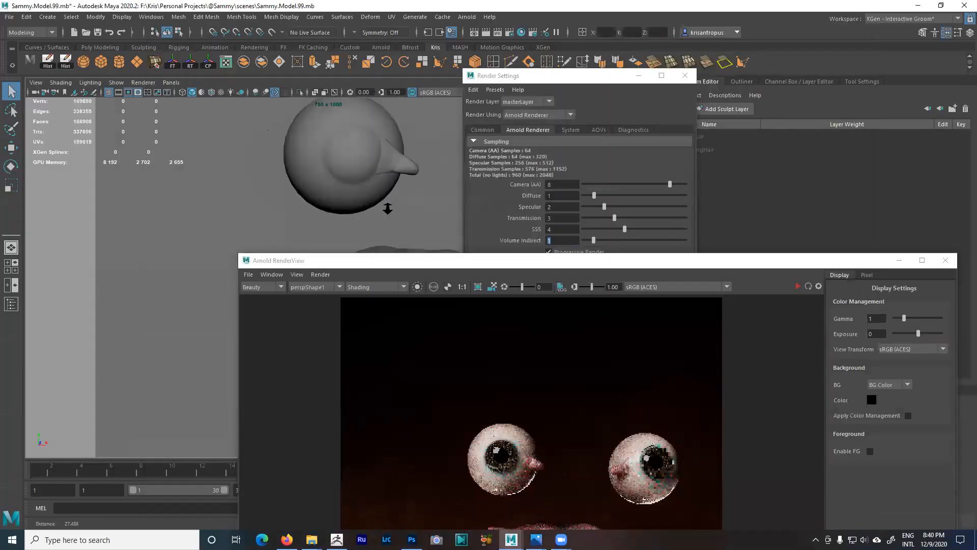
{"action": "right_click_drag", "start_coordinate": [403, 217], "coordinate": [401, 199], "text": "alt"}
{"action": "middle_click_drag", "start_coordinate": [402, 199], "coordinate": [400, 228], "text": "alt"}
{"action": "right_click_drag", "start_coordinate": [401, 228], "coordinate": [375, 193], "text": "alt"}
{"action": "left_click", "coordinate": [553, 260]}
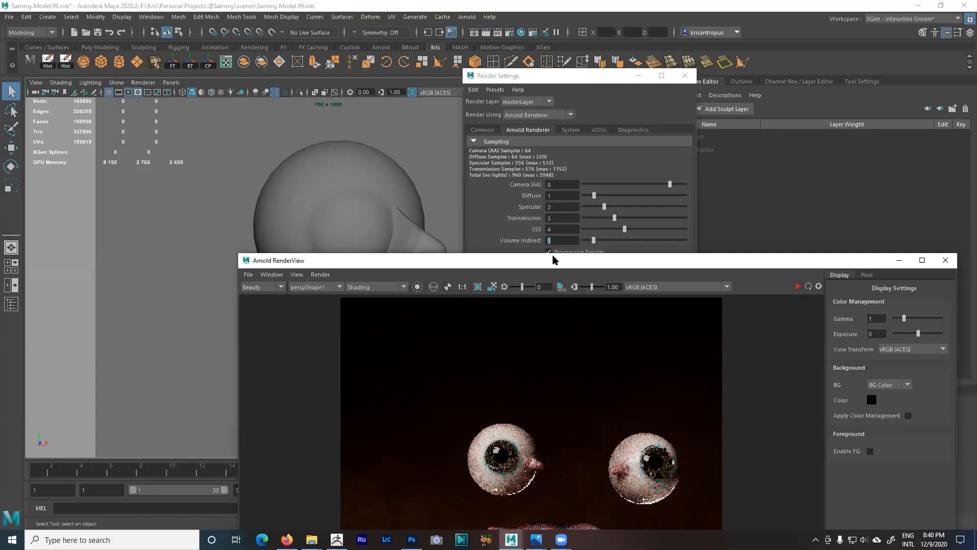
{"action": "left_click_drag", "start_coordinate": [552, 260], "coordinate": [490, 95]}
{"action": "left_click", "coordinate": [735, 123]}
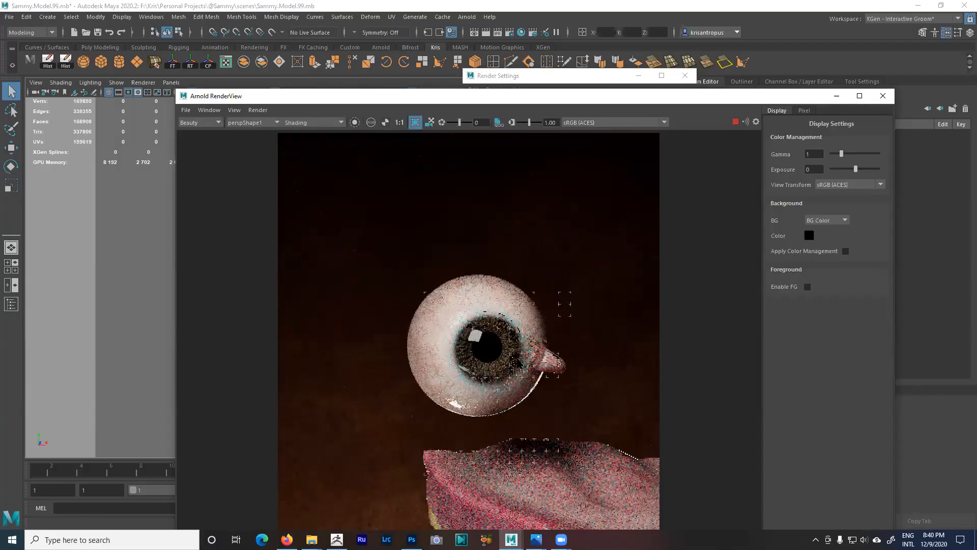
- Limit the render to a crop region reaching from the middle of the iris past the caruncle at the eye's inner corner
{"action": "left_click_drag", "start_coordinate": [484, 309], "coordinate": [577, 387]}
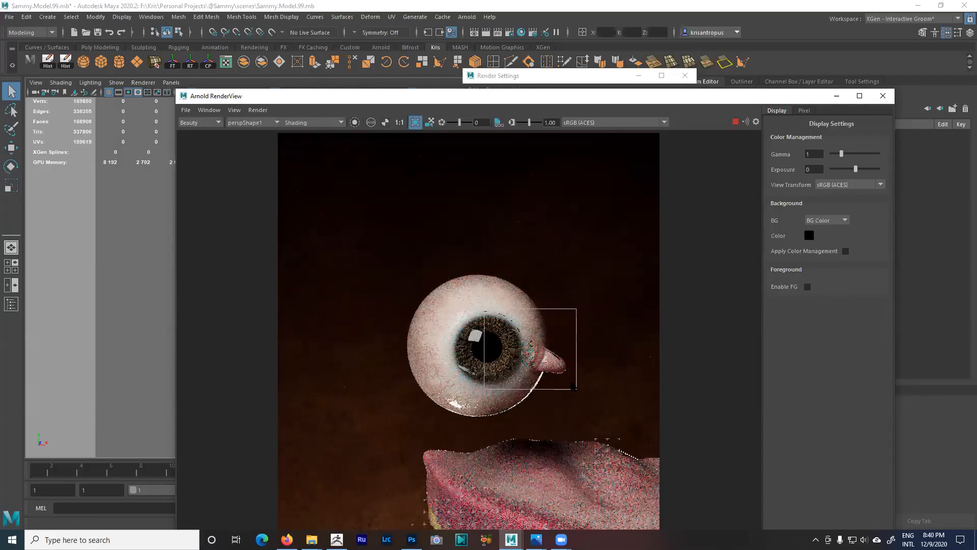
{"action": "scroll", "coordinate": [558, 357], "scroll_direction": "up", "scroll_amount": 2}
{"action": "middle_click_drag", "start_coordinate": [613, 232], "coordinate": [536, 227]}
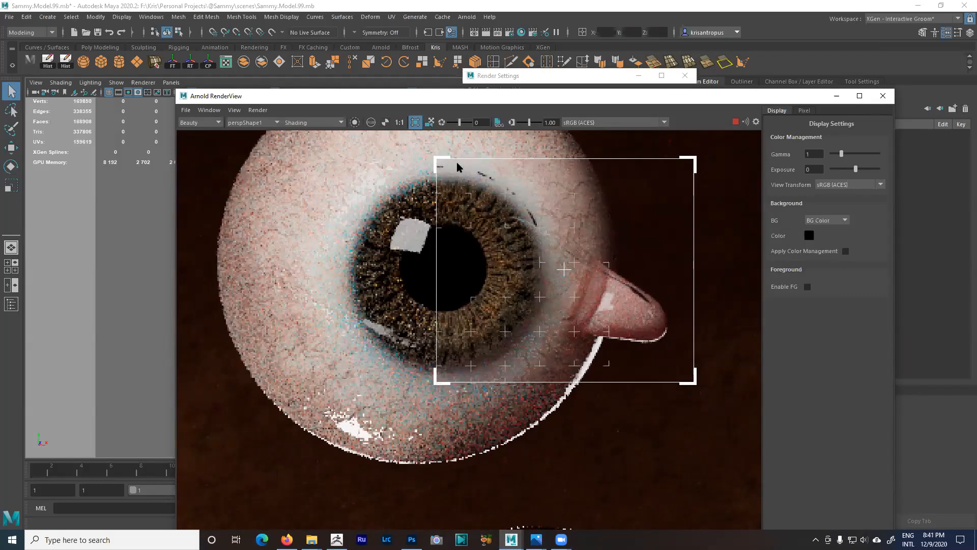
{"action": "left_click", "coordinate": [747, 119]}
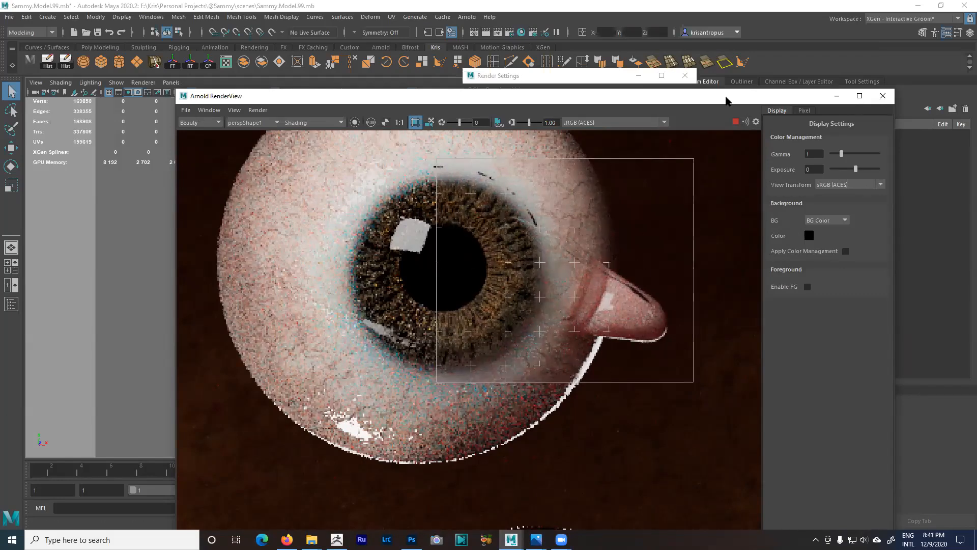
- Uncover the perspective view and pick out the right eye's cornea and the caruncle mesh in turn
{"action": "left_click_drag", "start_coordinate": [731, 98], "coordinate": [748, 318]}
{"action": "left_click", "coordinate": [376, 189]}
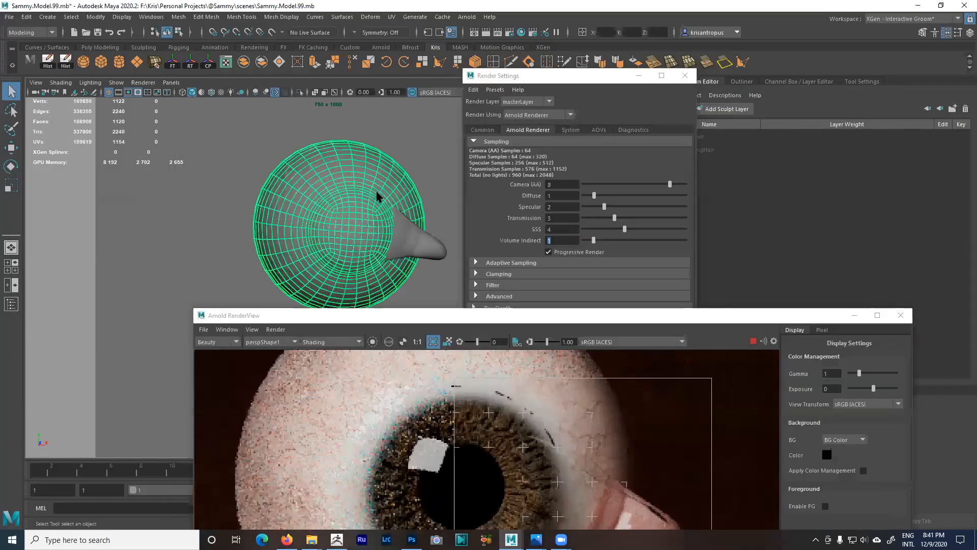
{"action": "left_click_drag", "start_coordinate": [378, 190], "coordinate": [368, 197]}
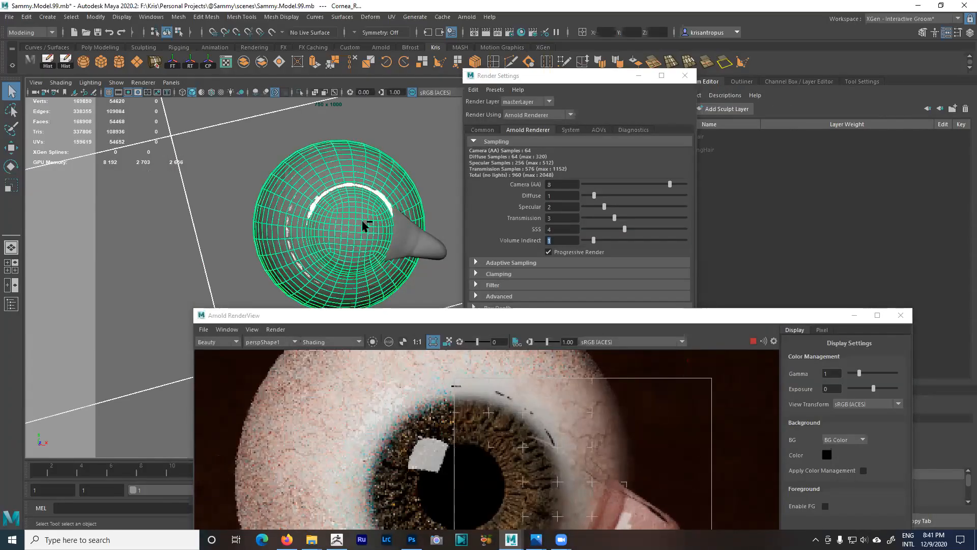
{"action": "left_click", "coordinate": [362, 210]}
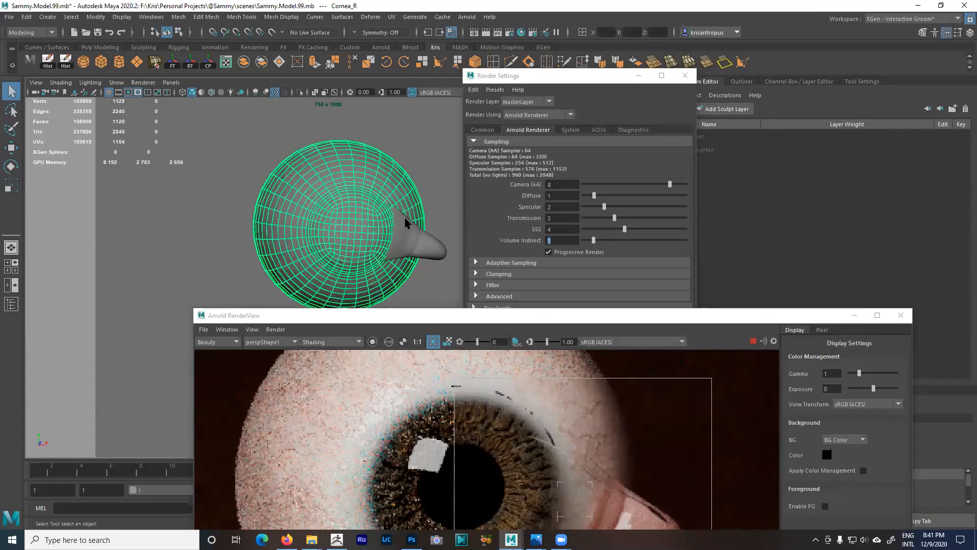
{"action": "left_click", "coordinate": [417, 227]}
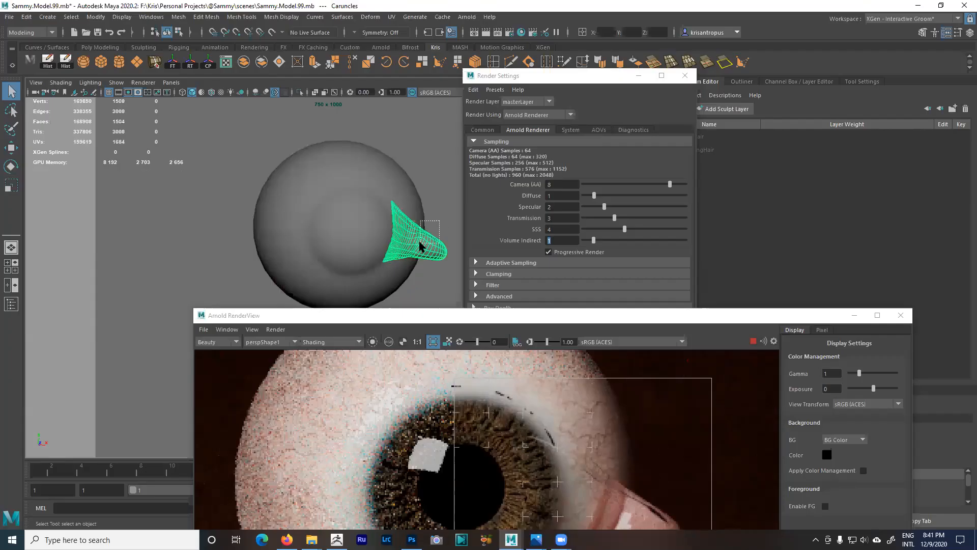
- Try deleting the right cornea together with the tear line to compare the render, and undo the deletion
{"action": "left_click", "coordinate": [420, 246], "text": "shift"}
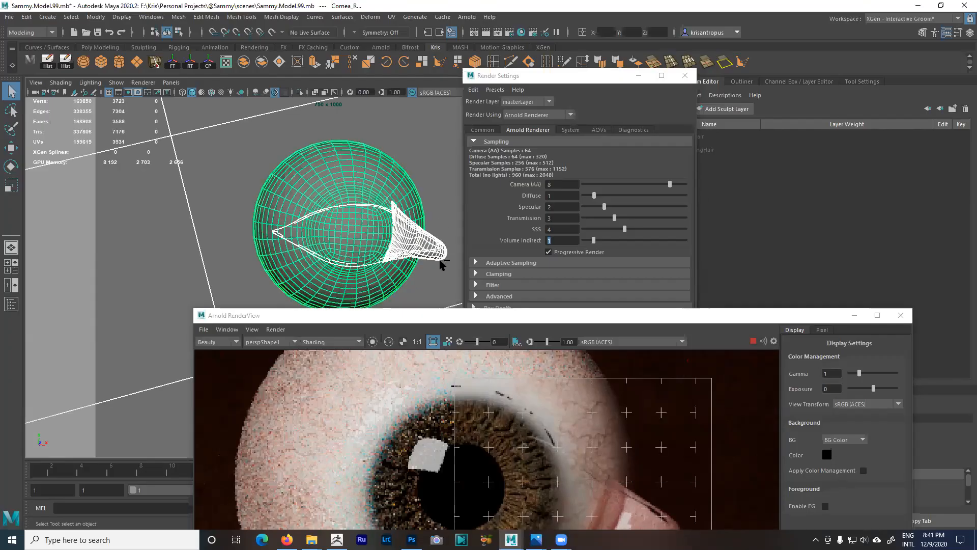
{"action": "left_click", "coordinate": [430, 256]}
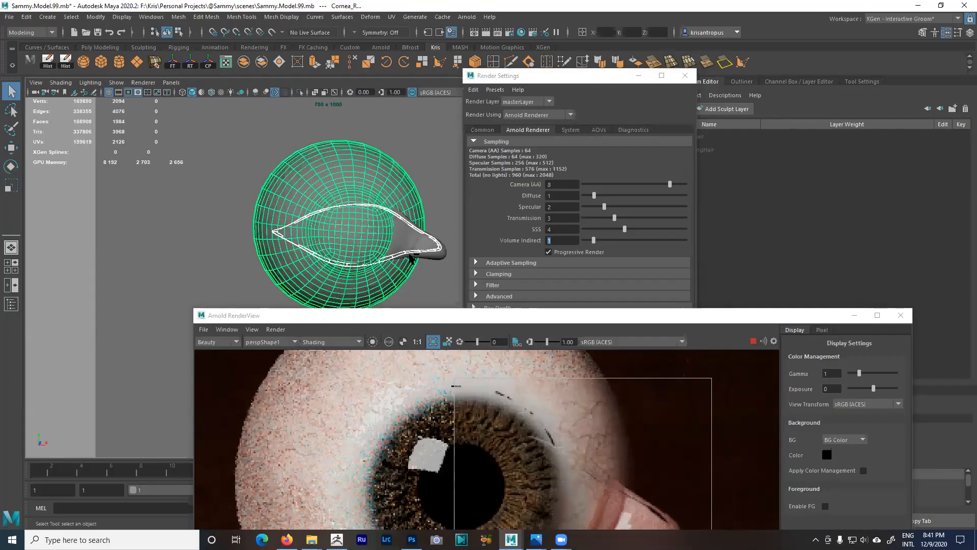
{"action": "key", "text": "Delete"}
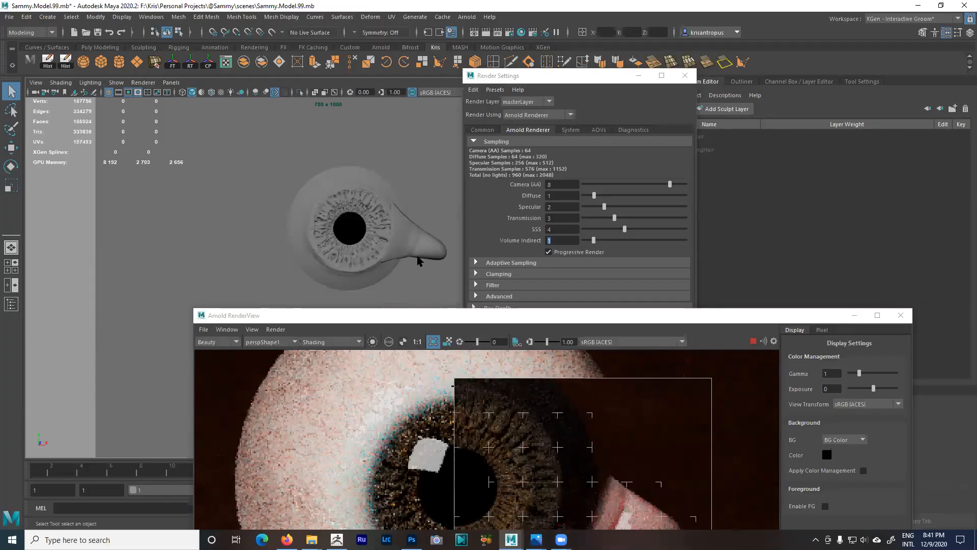
{"action": "key", "text": "ctrl+z"}
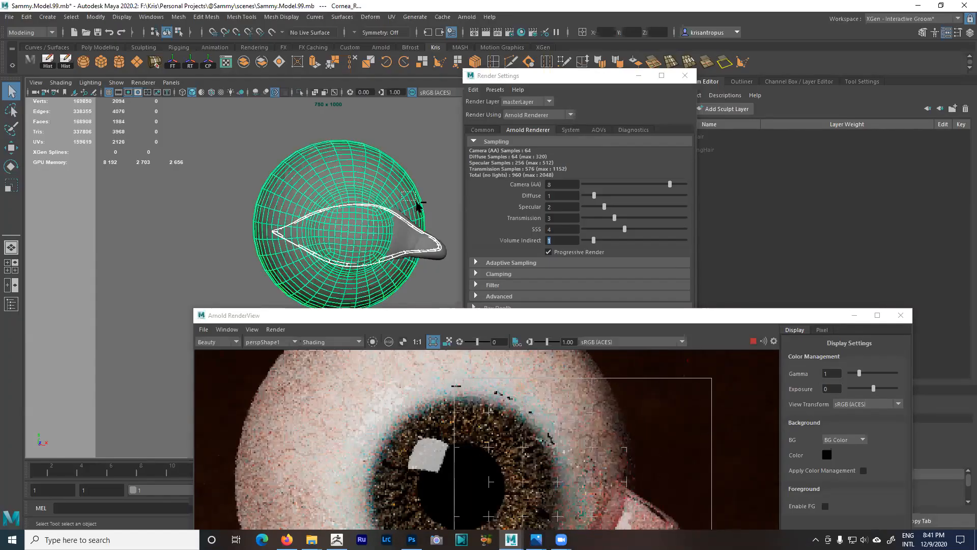
{"action": "key", "text": "ctrl+z"}
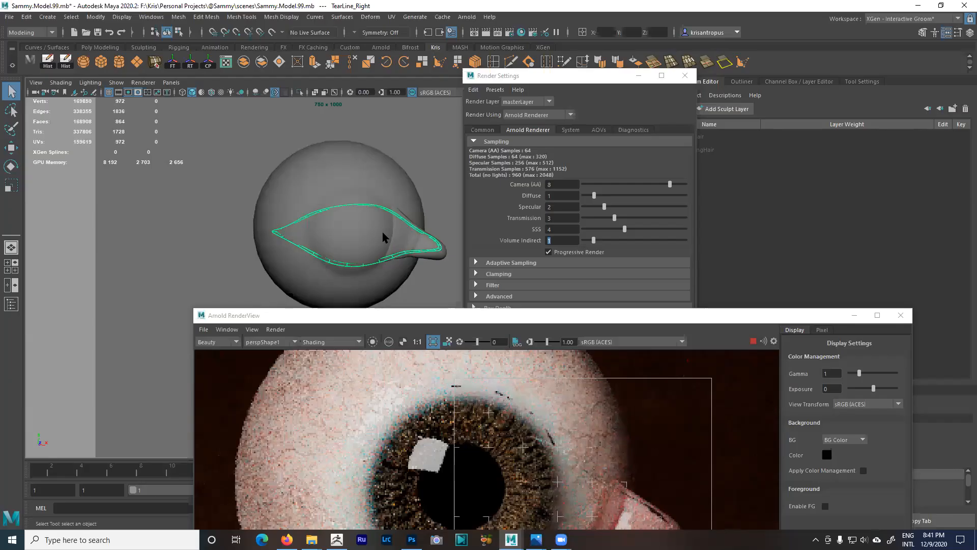
- Try removing only the right eye's tear line, inspect the eye in the render, and restore the mesh
{"action": "key", "text": "Delete"}
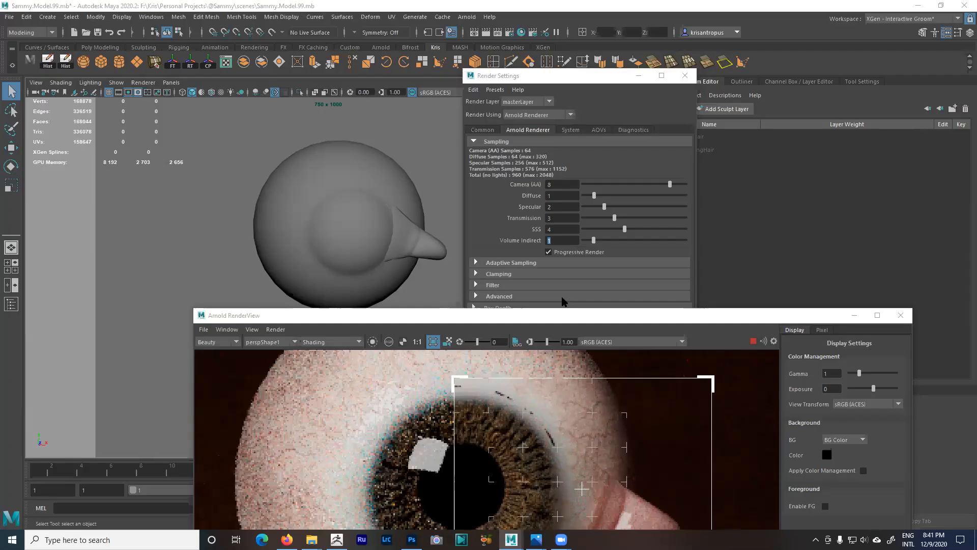
{"action": "left_click_drag", "start_coordinate": [570, 315], "coordinate": [560, 194]}
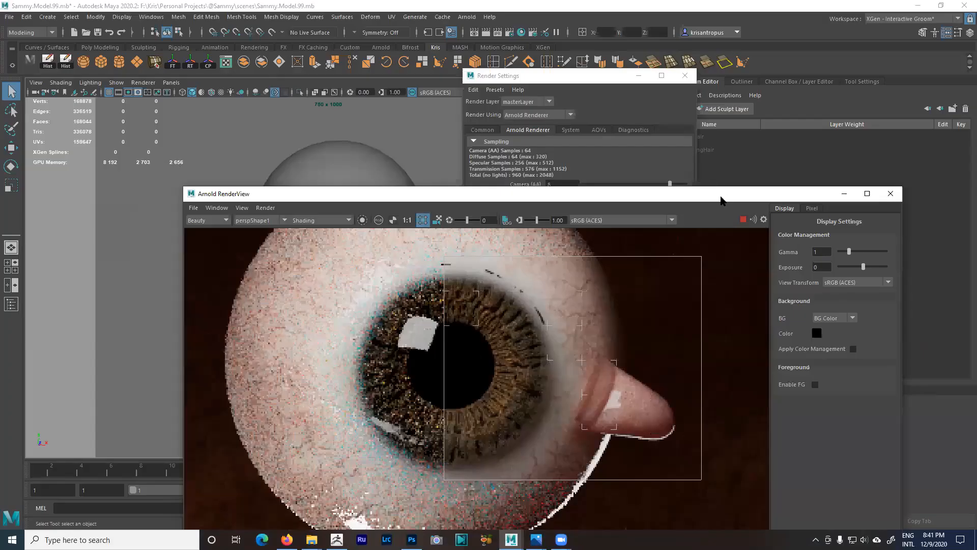
{"action": "left_click_drag", "start_coordinate": [721, 197], "coordinate": [487, 247]}
{"action": "key", "text": "ctrl+z"}
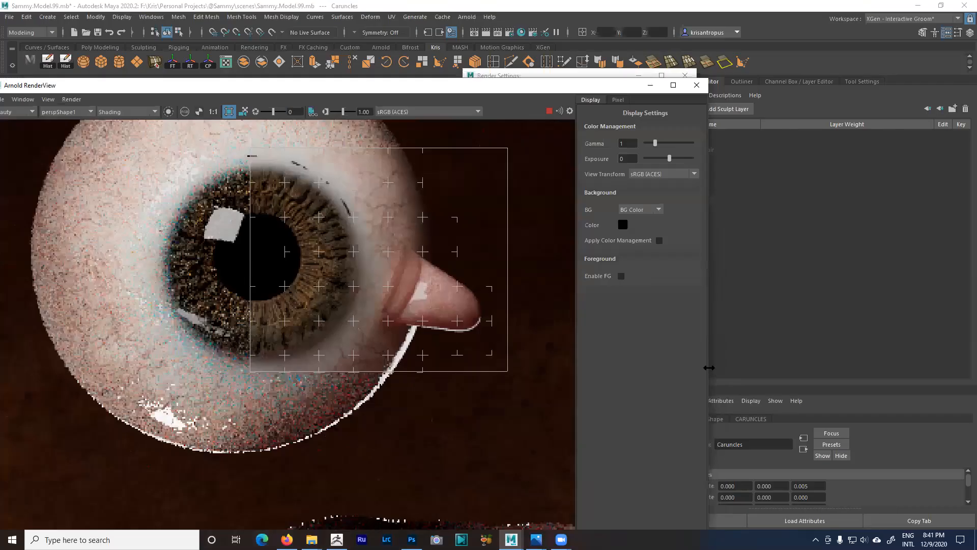
- Make room for the Attribute Editor and open the aiRampFloat4 ramp feeding the CARUNCLES material's transmission weight
{"action": "left_click_drag", "start_coordinate": [709, 367], "coordinate": [555, 369]}
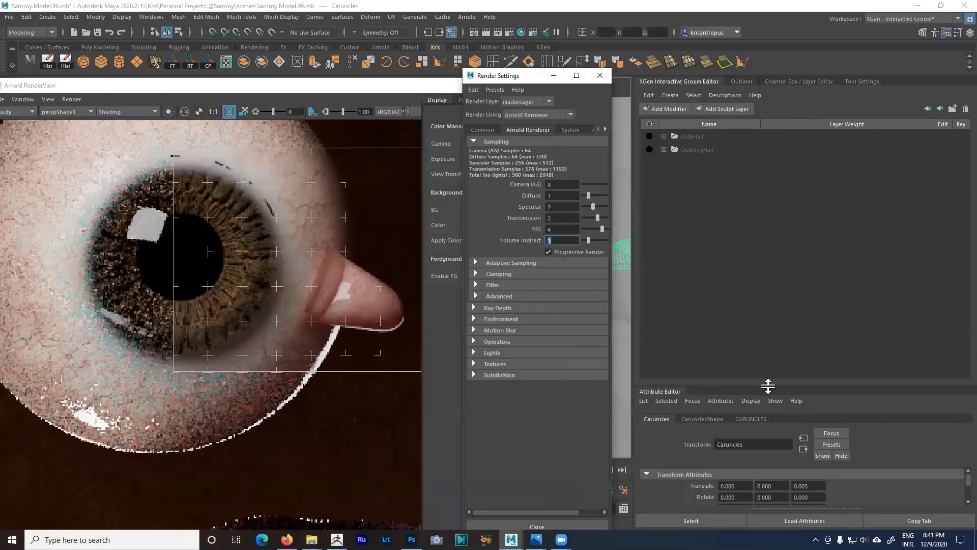
{"action": "left_click_drag", "start_coordinate": [769, 386], "coordinate": [799, 178]}
{"action": "left_click", "coordinate": [752, 212]}
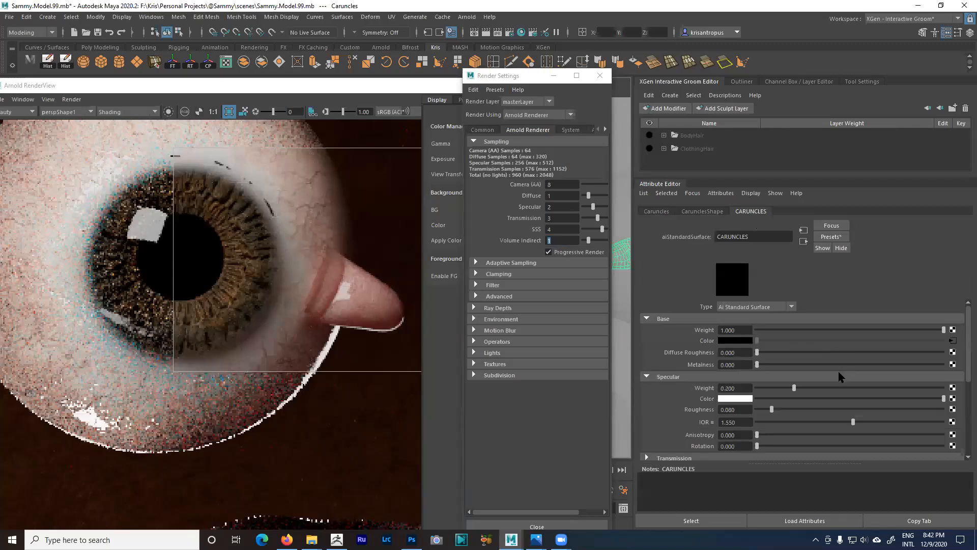
{"action": "scroll", "coordinate": [839, 377], "scroll_direction": "down", "scroll_amount": 3}
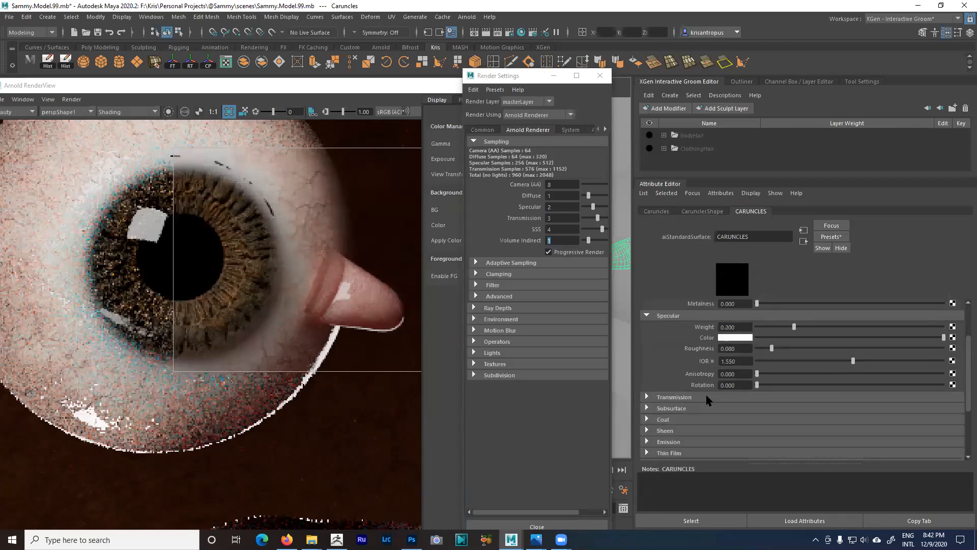
{"action": "left_click", "coordinate": [743, 398]}
{"action": "left_click", "coordinate": [953, 411]}
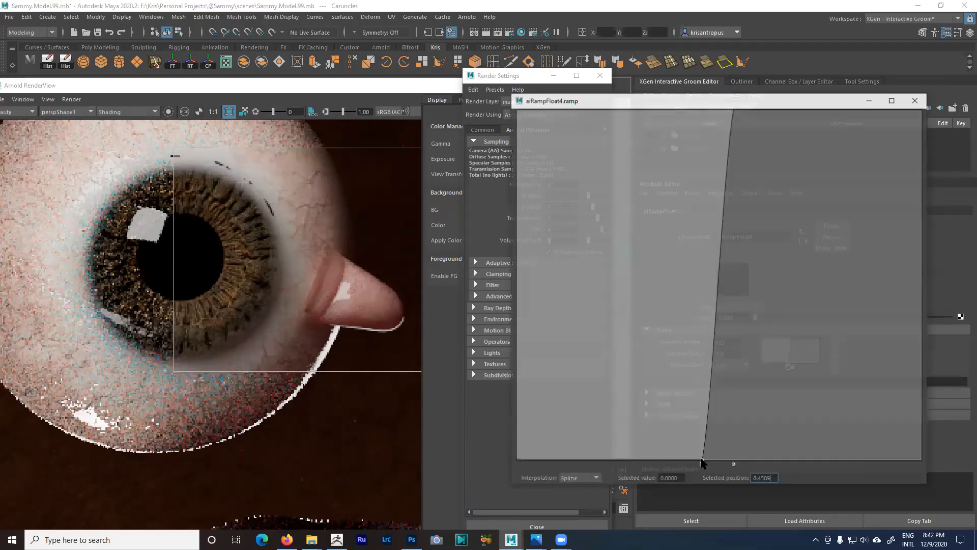
- Move the ramp's black point to position 0.2968 and look closely at the caruncle's edge in the render
{"action": "left_click_drag", "start_coordinate": [657, 454], "coordinate": [636, 453]}
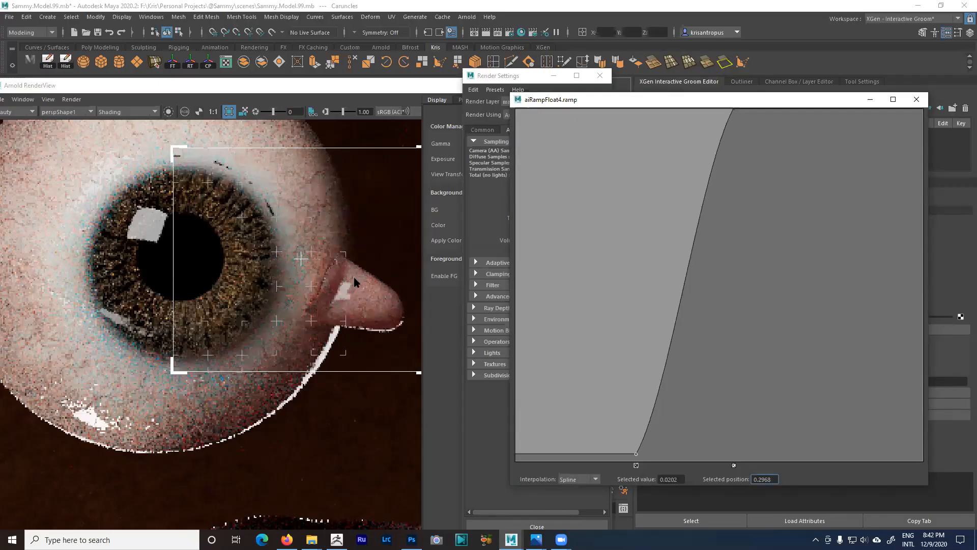
{"action": "scroll", "coordinate": [354, 278], "scroll_direction": "up", "scroll_amount": 2}
{"action": "scroll", "coordinate": [357, 275], "scroll_direction": "up", "scroll_amount": 1}
{"action": "middle_click_drag", "start_coordinate": [357, 275], "coordinate": [330, 274]}
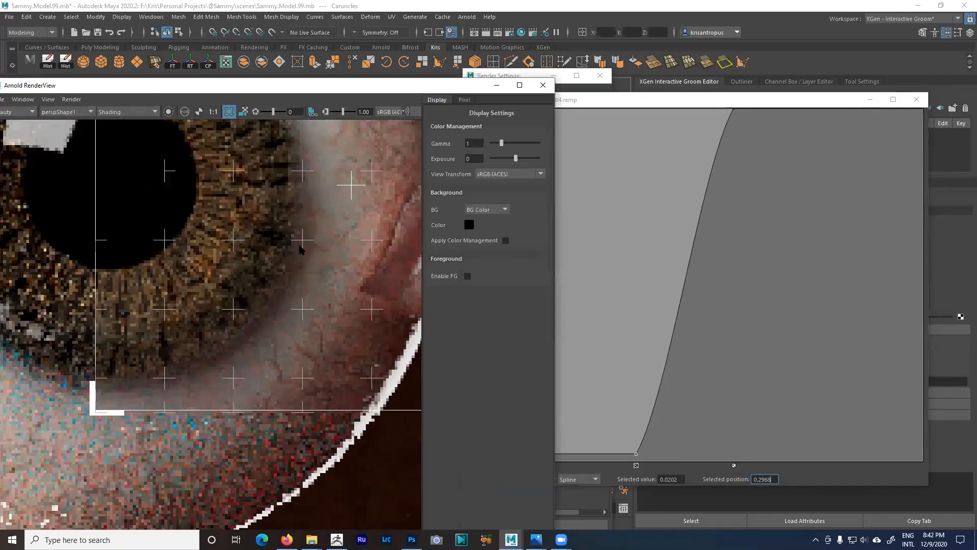
- Try the ramp's black point at positions 0.5299 and 0.2157, and place it at position 0
{"action": "left_click_drag", "start_coordinate": [652, 465], "coordinate": [742, 493]}
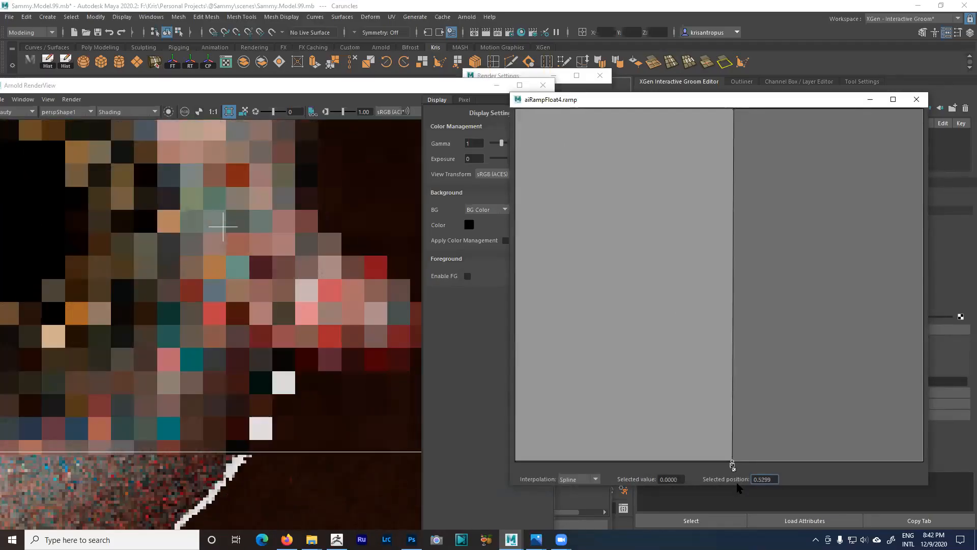
{"action": "left_click_drag", "start_coordinate": [732, 464], "coordinate": [618, 464]}
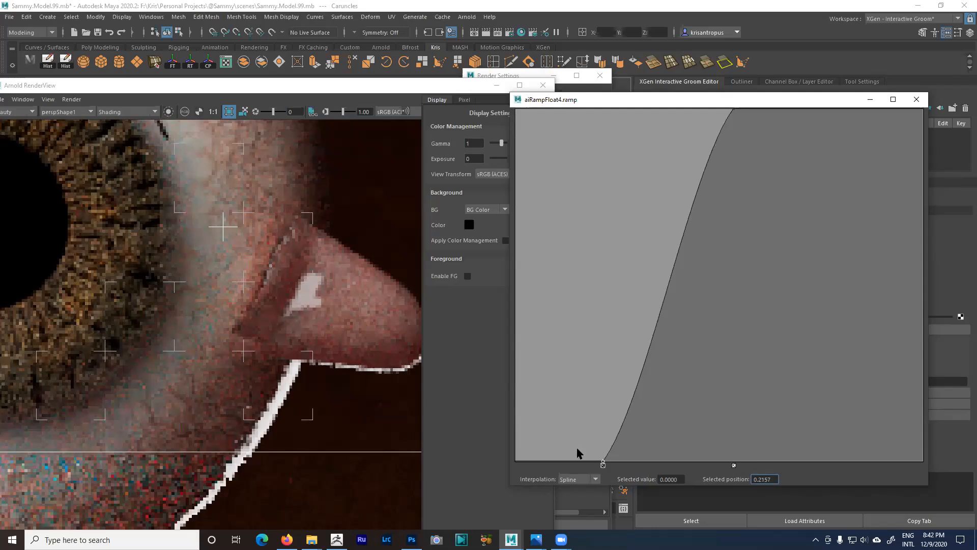
{"action": "left_click_drag", "start_coordinate": [603, 462], "coordinate": [515, 465]}
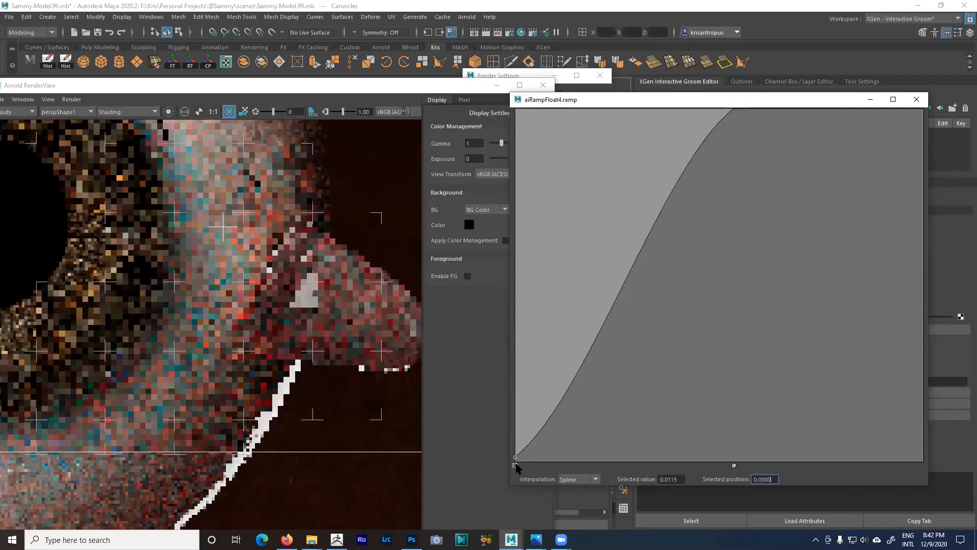
- Leave the ramp with only its black point at value 0 and position 0, check the caruncle in the render, and close the ramp editor
{"action": "left_click", "coordinate": [515, 465]}
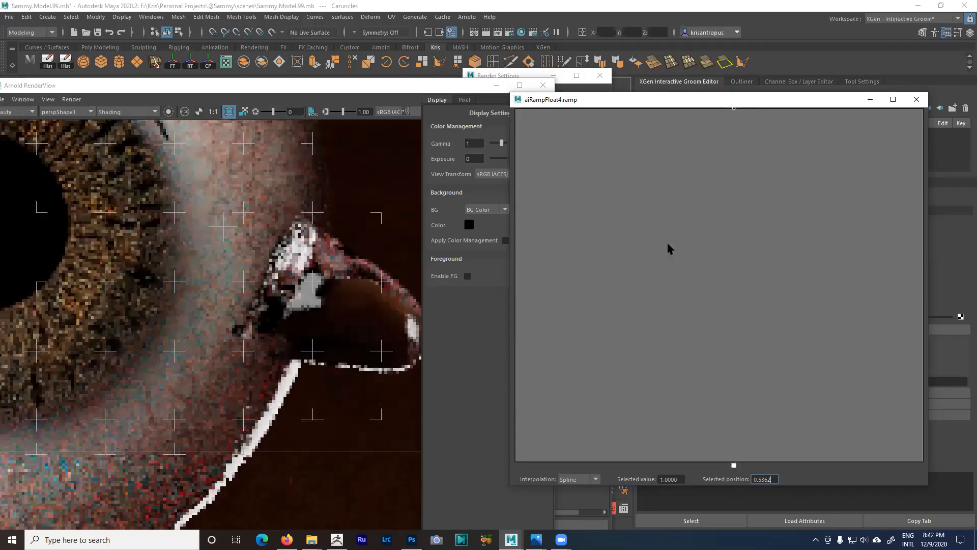
{"action": "key", "text": "ctrl+z"}
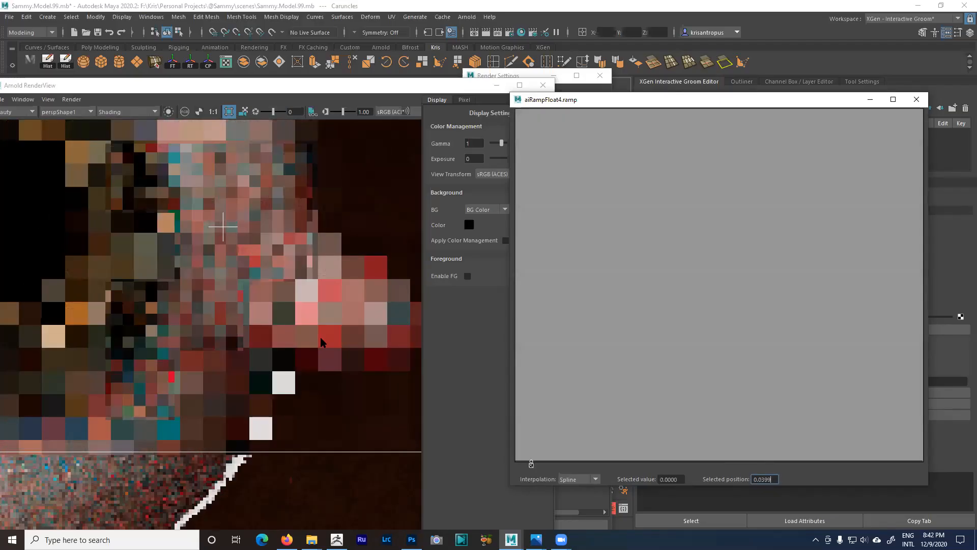
{"action": "key", "text": "ctrl+z"}
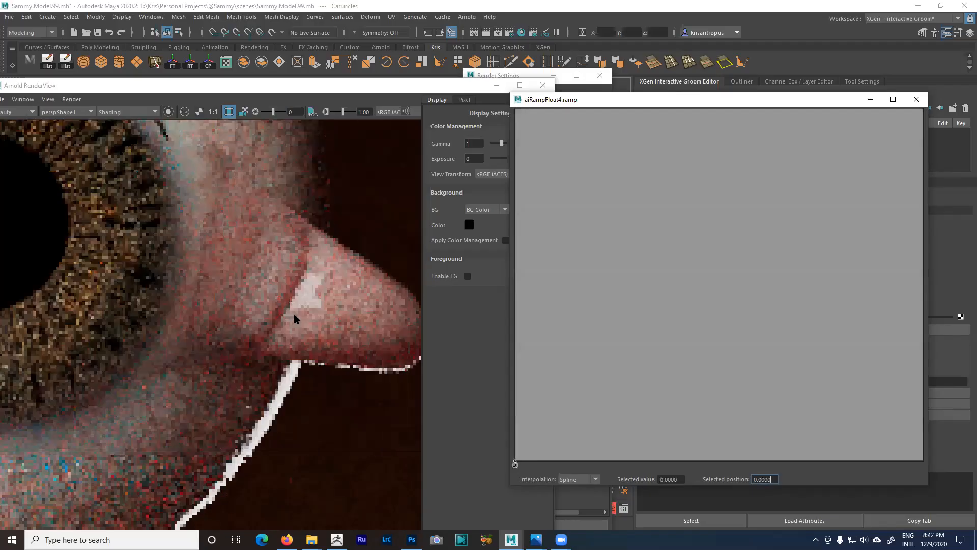
{"action": "scroll", "coordinate": [323, 284], "scroll_direction": "down", "scroll_amount": 1}
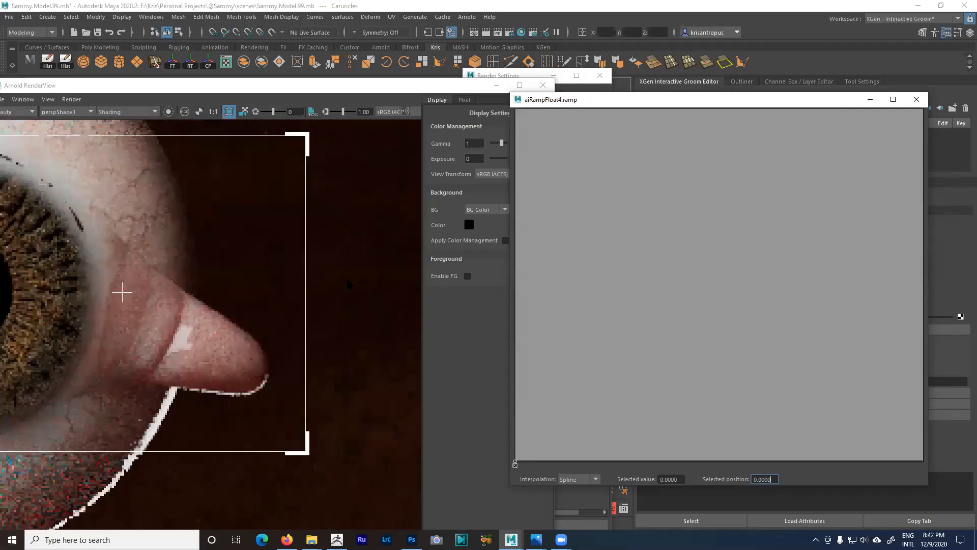
{"action": "left_click", "coordinate": [330, 279]}
{"action": "scroll", "coordinate": [321, 281], "scroll_direction": "up", "scroll_amount": 1}
{"action": "scroll", "coordinate": [258, 308], "scroll_direction": "down", "scroll_amount": 1}
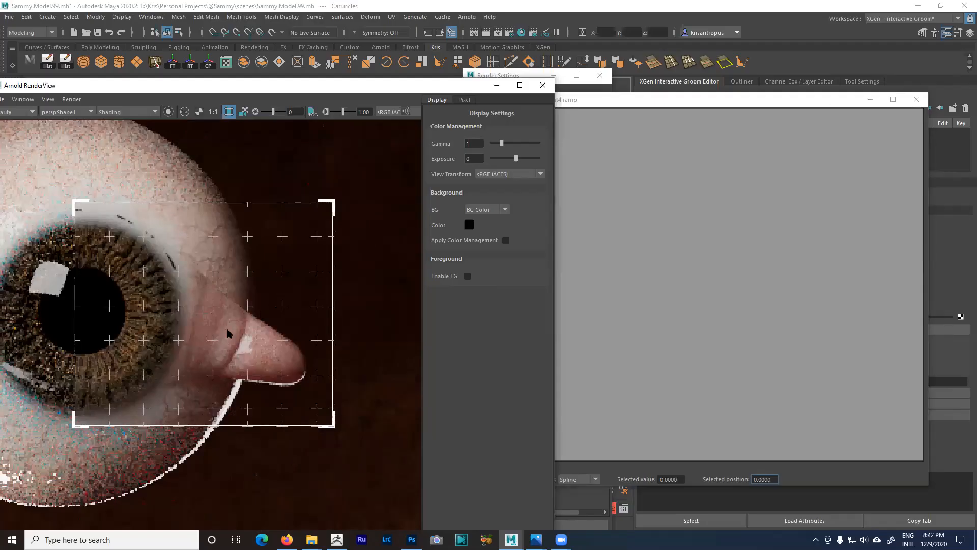
{"action": "left_click", "coordinate": [916, 100]}
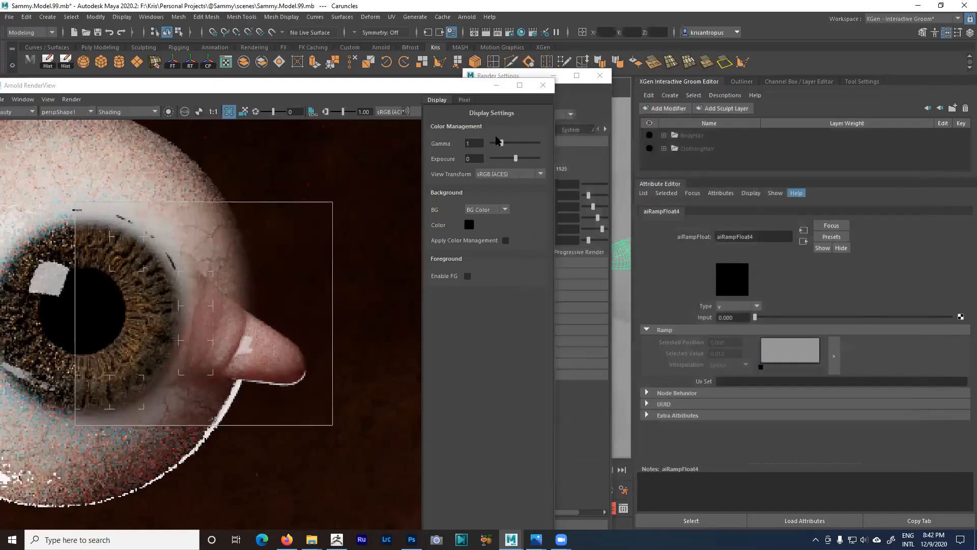
- From the CARUNCLES material's geometry opacity, trace the connection through aiFloatToRgba1 to aiRampFloat5 and open its ramp in the large editor
{"action": "left_click", "coordinate": [804, 242]}
{"action": "scroll", "coordinate": [854, 411], "scroll_direction": "down", "scroll_amount": 2}
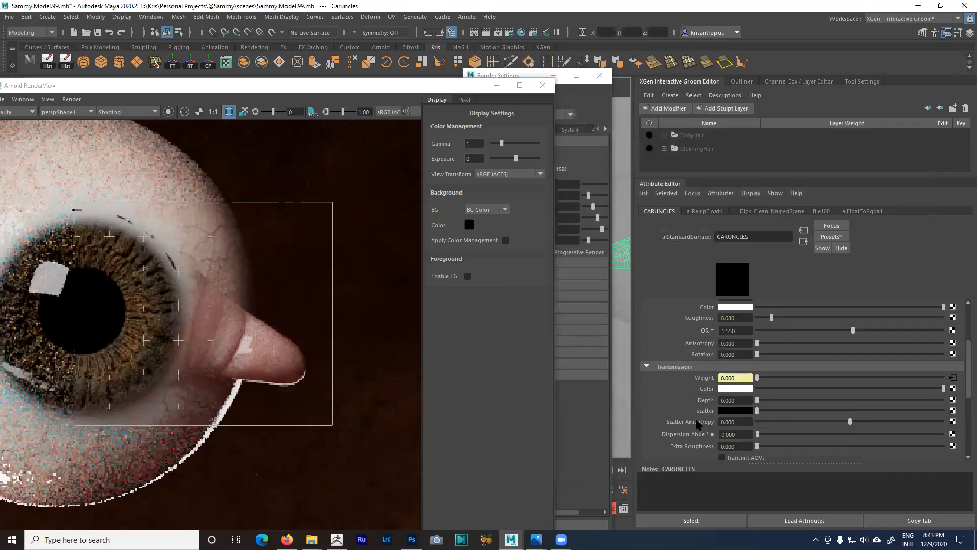
{"action": "scroll", "coordinate": [698, 424], "scroll_direction": "down", "scroll_amount": 5}
{"action": "left_click", "coordinate": [667, 377]}
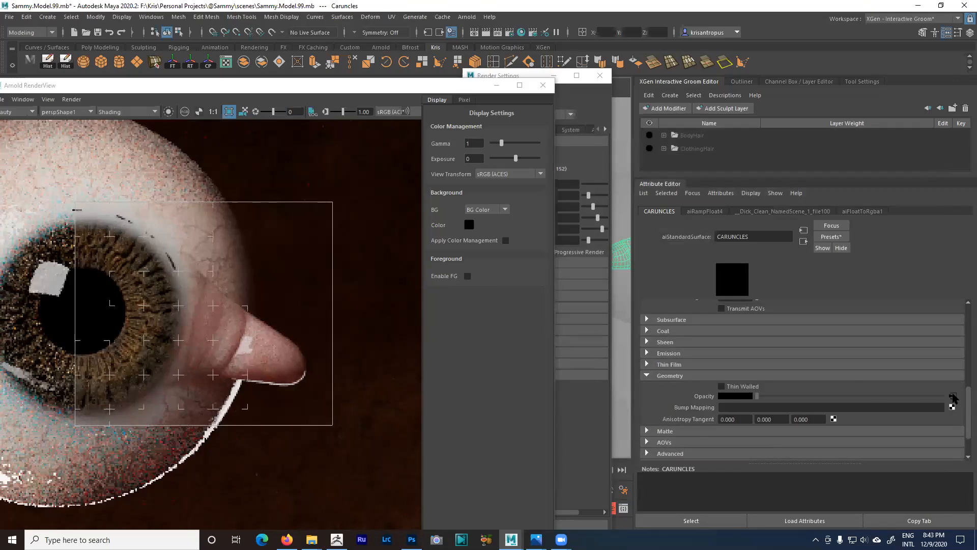
{"action": "left_click", "coordinate": [804, 241]}
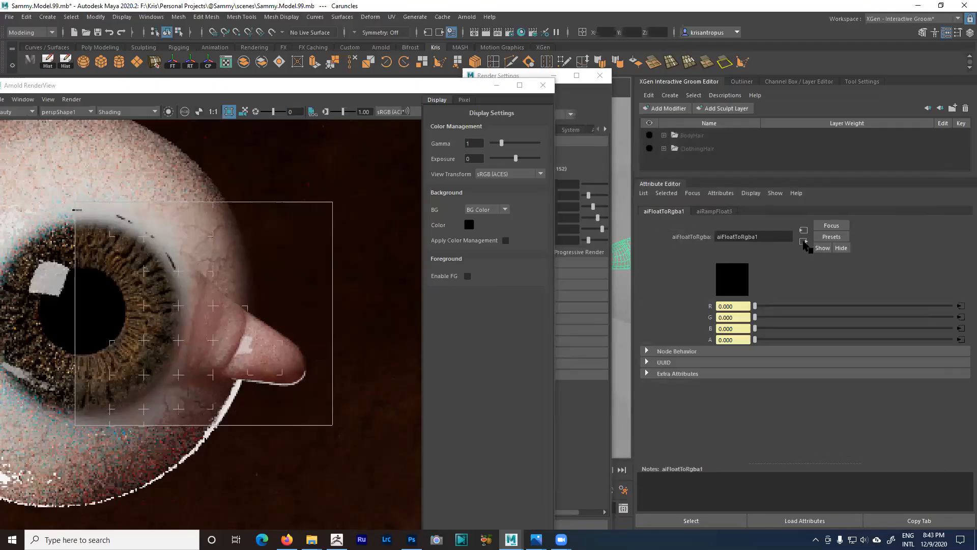
{"action": "left_click", "coordinate": [805, 243]}
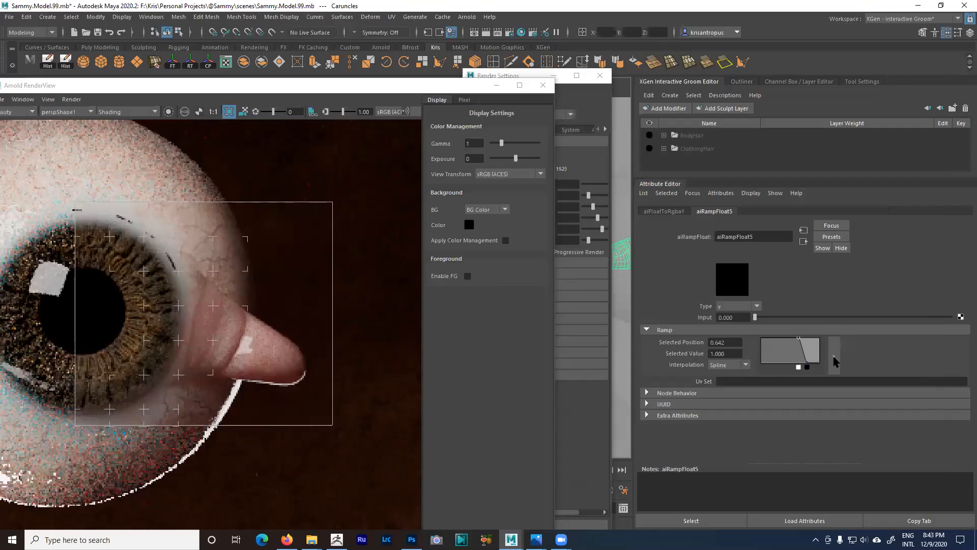
{"action": "left_click", "coordinate": [834, 360]}
- Move the opacity ramp's white point to position 0 and check the caruncle's fade in the render
{"action": "left_click_drag", "start_coordinate": [768, 105], "coordinate": [700, 97]}
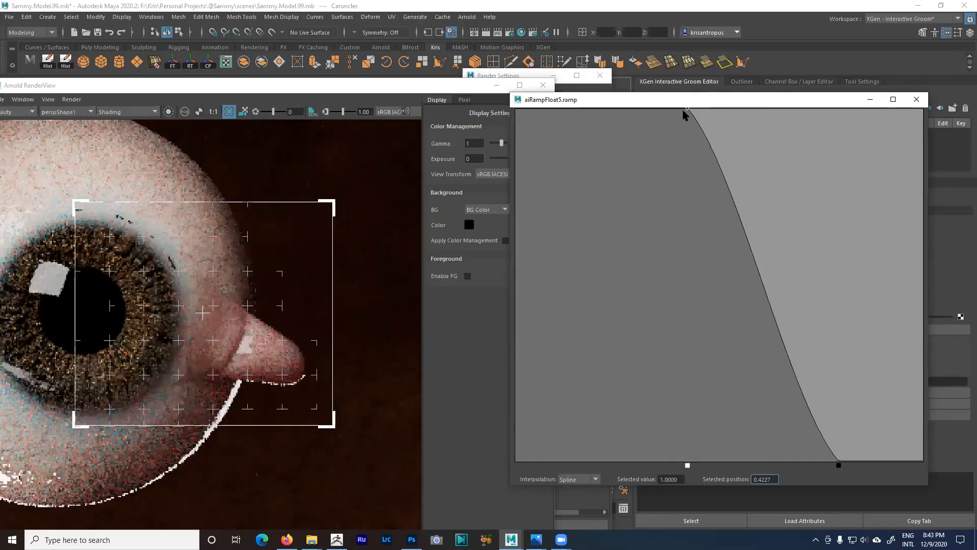
{"action": "left_click_drag", "start_coordinate": [583, 93], "coordinate": [482, 91]}
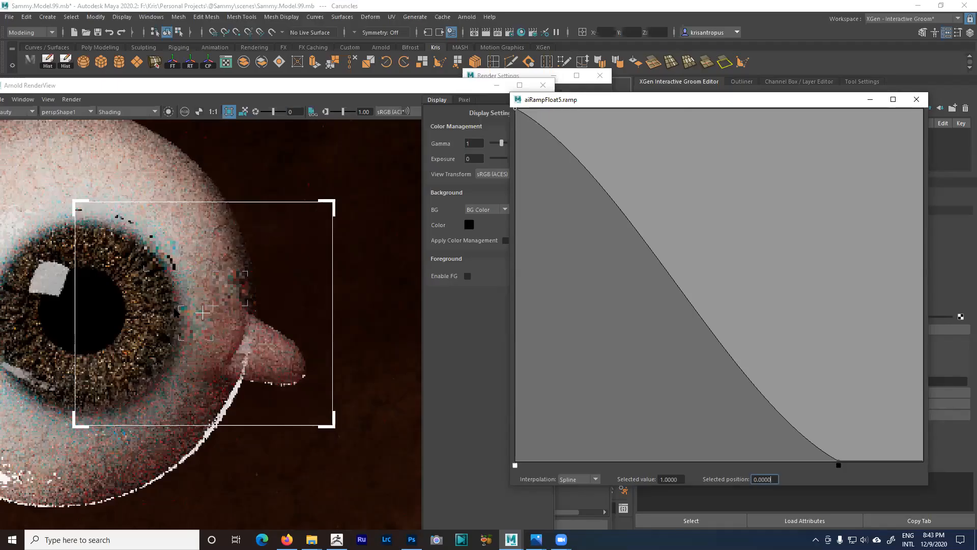
{"action": "scroll", "coordinate": [219, 331], "scroll_direction": "up", "scroll_amount": 3}
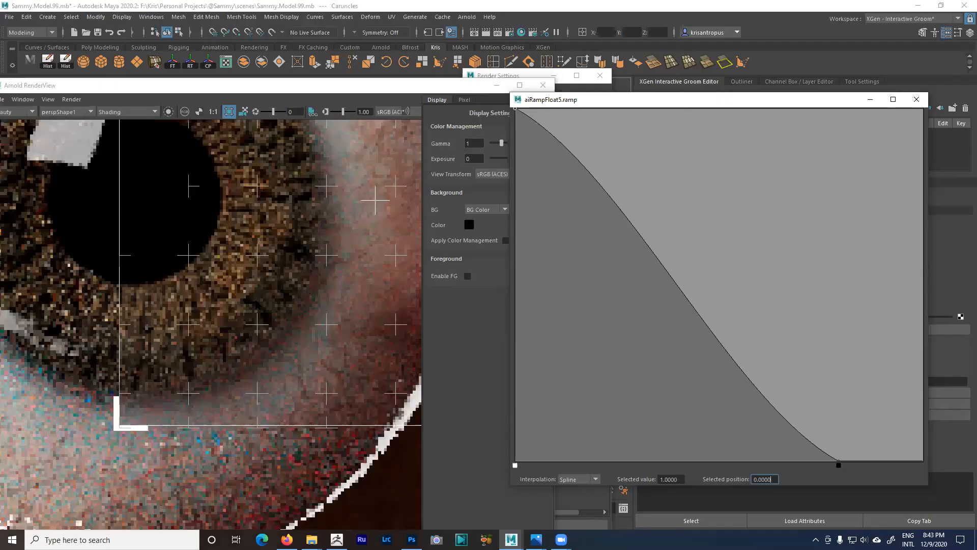
{"action": "scroll", "coordinate": [256, 300], "scroll_direction": "down", "scroll_amount": 2}
{"action": "middle_click_drag", "start_coordinate": [256, 301], "coordinate": [226, 293]}
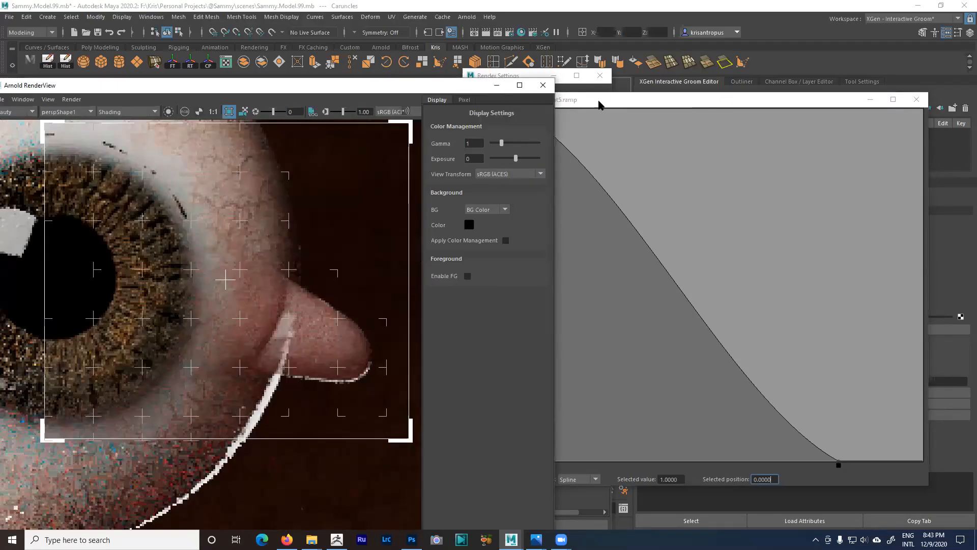
{"action": "left_click", "coordinate": [558, 111]}
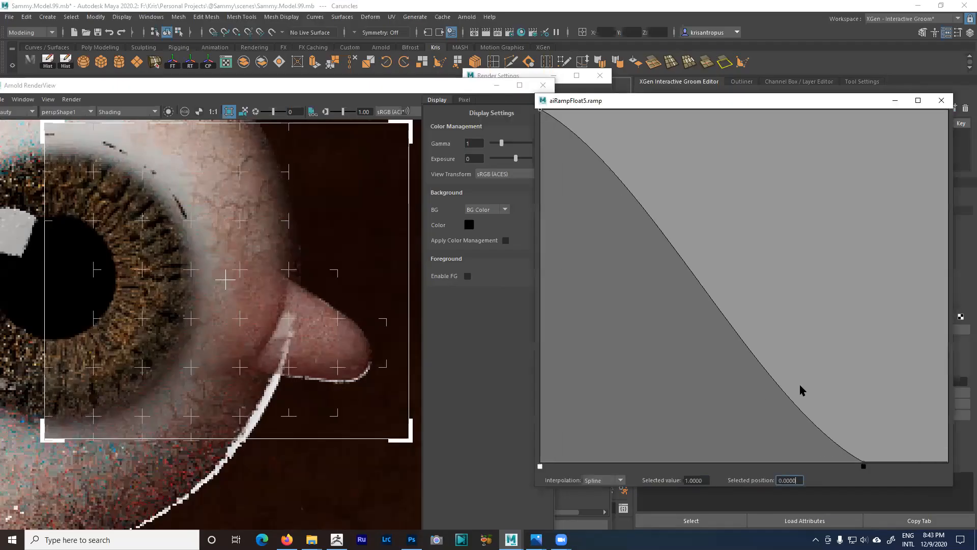
- Try different opacity ramp spreads, ending with the white point at position 0.3242 and the black point at 0.6135
{"action": "left_click_drag", "start_coordinate": [864, 464], "coordinate": [813, 465]}
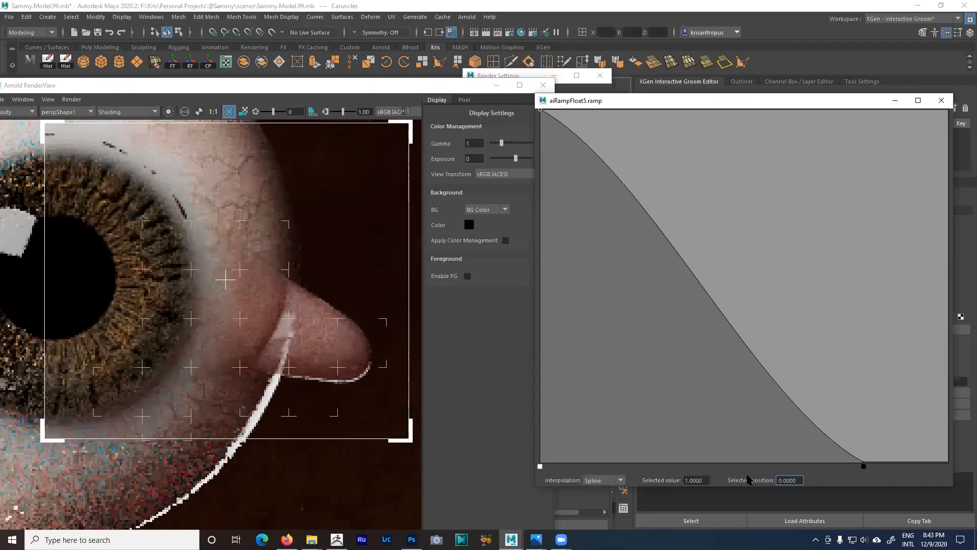
{"action": "left_click_drag", "start_coordinate": [640, 478], "coordinate": [640, 479]}
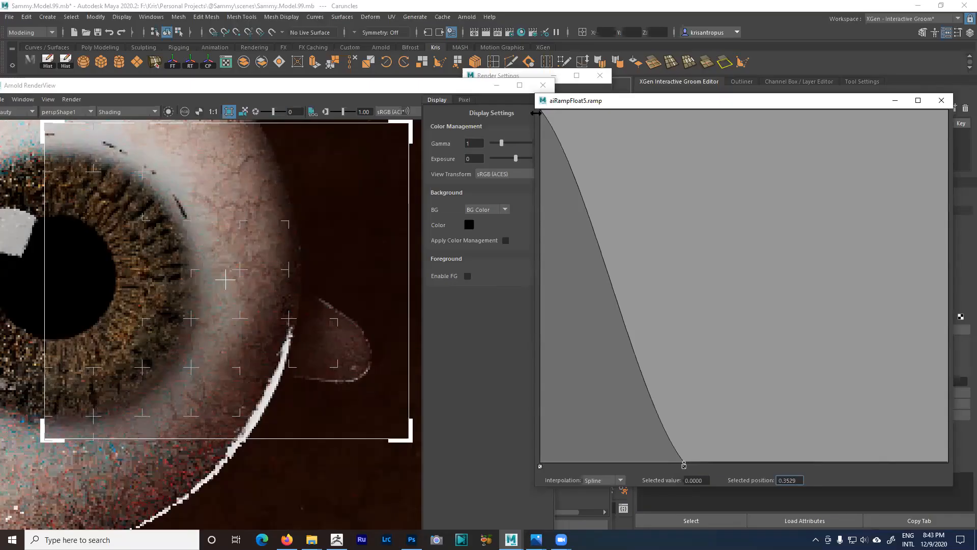
{"action": "left_click_drag", "start_coordinate": [540, 110], "coordinate": [559, 109]}
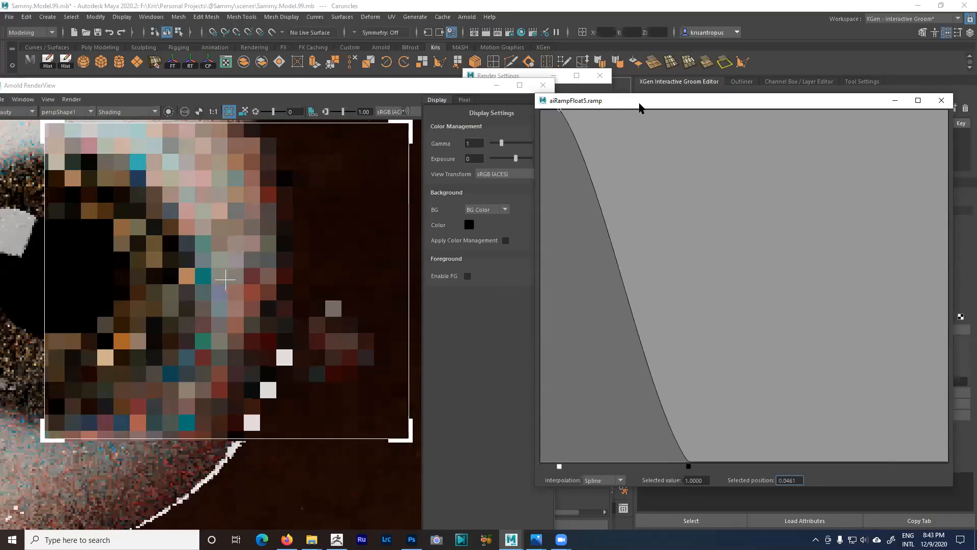
{"action": "left_click_drag", "start_coordinate": [639, 104], "coordinate": [643, 103]}
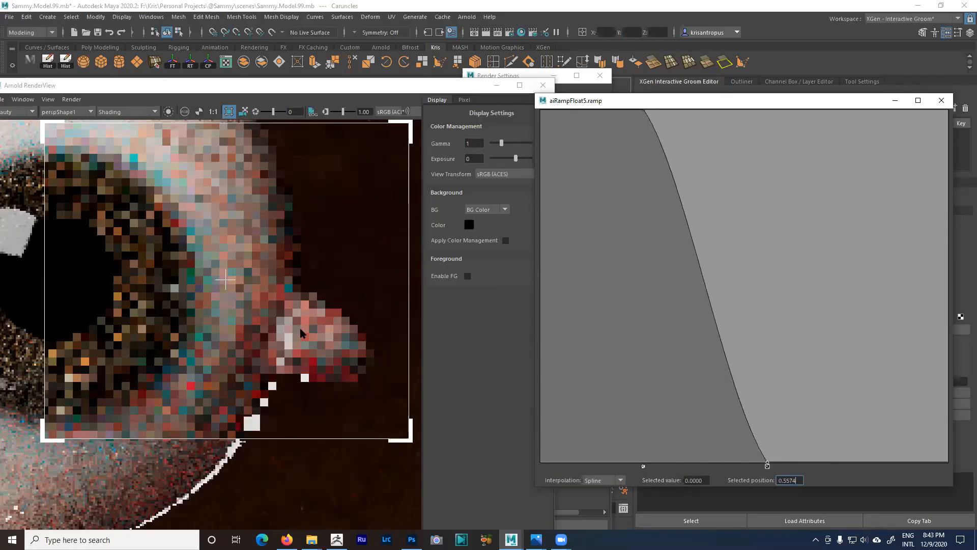
{"action": "left_click_drag", "start_coordinate": [644, 110], "coordinate": [672, 109]}
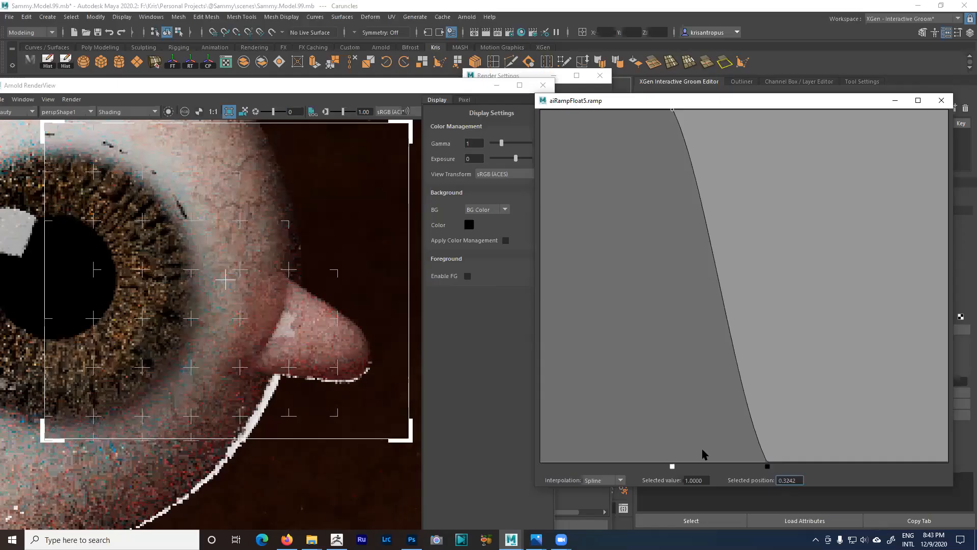
{"action": "left_click_drag", "start_coordinate": [768, 465], "coordinate": [784, 466]}
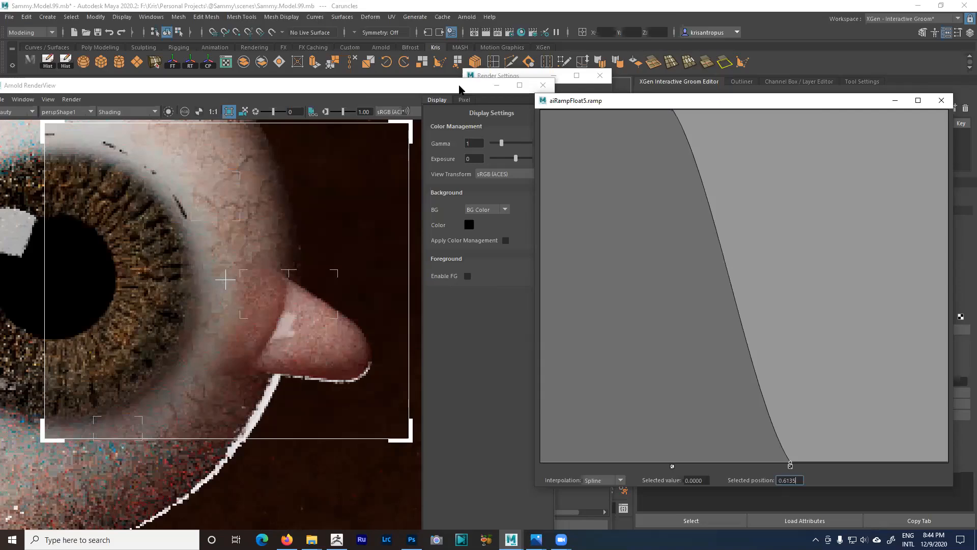
- Examine from close up and at an angle how the caruncle's edge blends into the eyeball in the render
{"action": "left_click_drag", "start_coordinate": [459, 89], "coordinate": [726, 64]}
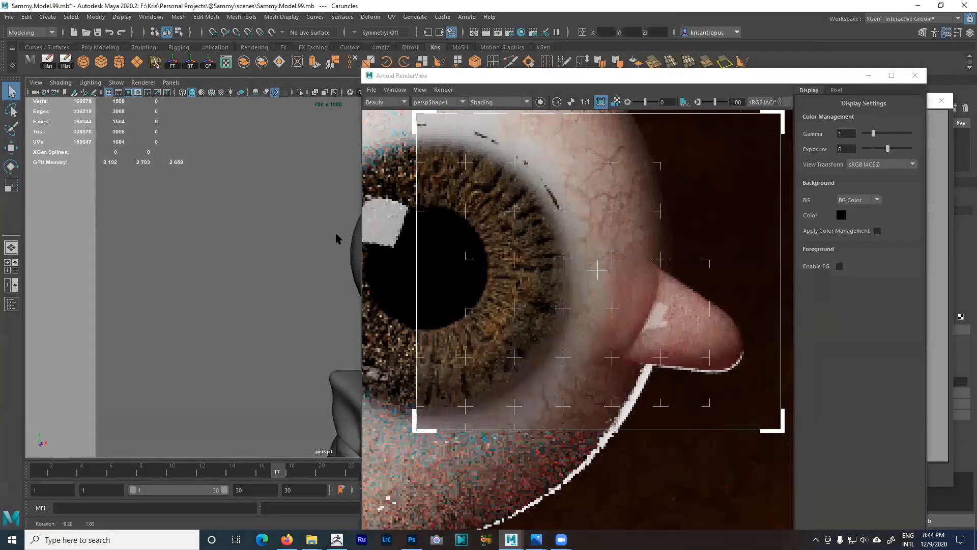
{"action": "middle_click_drag", "start_coordinate": [255, 229], "coordinate": [201, 223], "text": "alt"}
{"action": "key", "text": "bracketleft"}
{"action": "key", "text": "bracketleft"}
{"action": "left_click_drag", "start_coordinate": [255, 273], "coordinate": [283, 271], "text": "alt"}
{"action": "middle_click_drag", "start_coordinate": [223, 273], "coordinate": [343, 247], "text": "alt"}
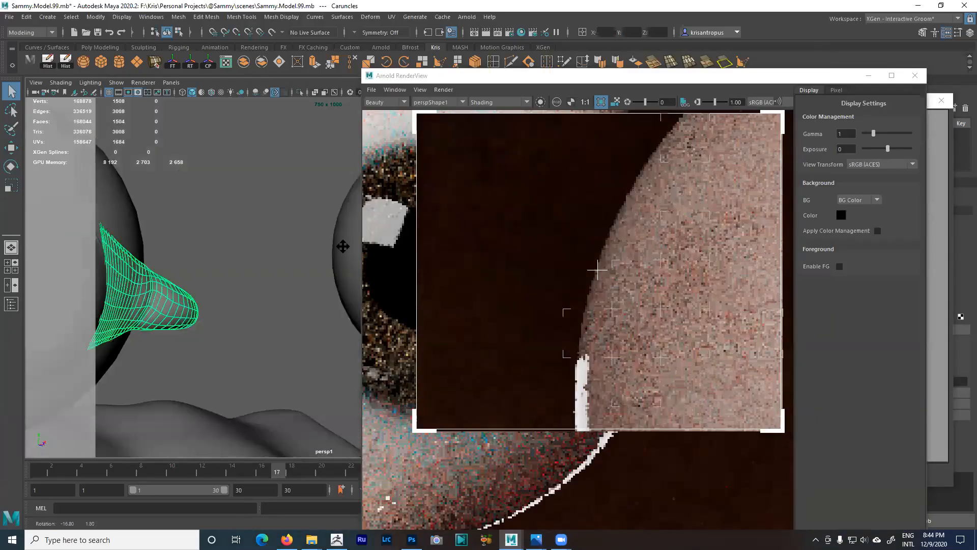
{"action": "key", "text": "bracketleft"}
{"action": "middle_click_drag", "start_coordinate": [287, 261], "coordinate": [214, 262], "text": "alt"}
{"action": "middle_click_drag", "start_coordinate": [321, 293], "coordinate": [251, 239], "text": "alt"}
{"action": "middle_click_drag", "start_coordinate": [481, 271], "coordinate": [459, 290], "text": "alt"}
{"action": "middle_click_drag", "start_coordinate": [586, 291], "coordinate": [461, 285], "text": "alt"}
{"action": "middle_click_drag", "start_coordinate": [510, 309], "coordinate": [597, 270], "text": "alt"}
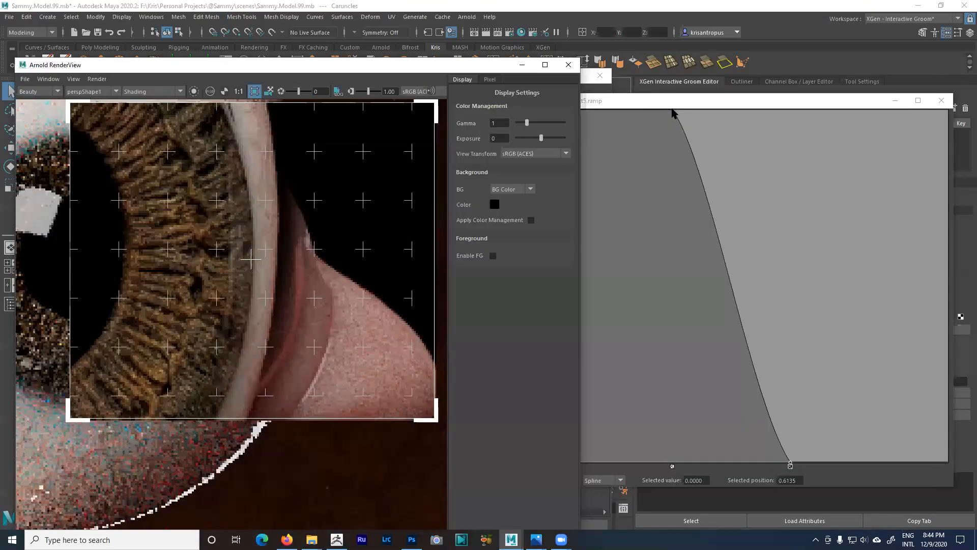
- Try the opacity ramp's white point at position 0.1384, place it at 0.4252, and shift the black point to a higher position
{"action": "left_click", "coordinate": [620, 101]}
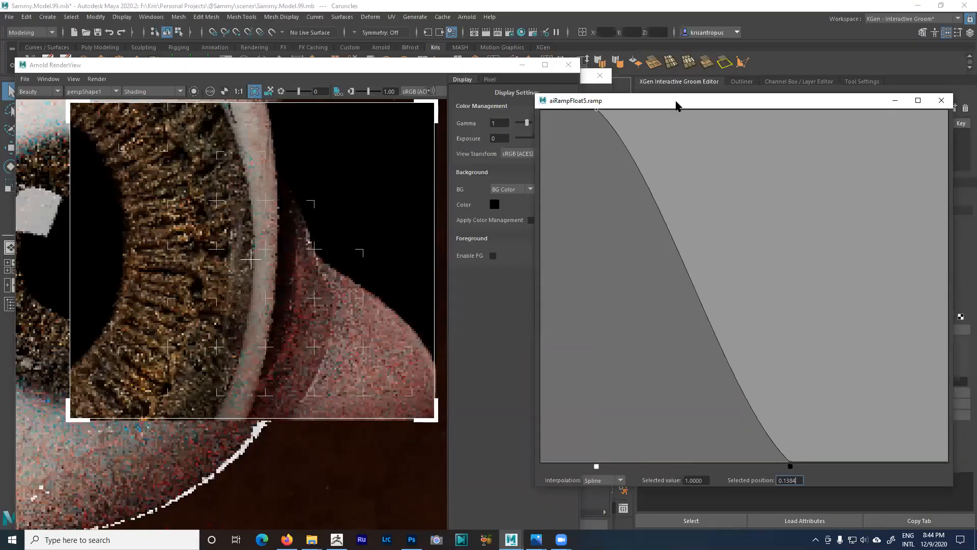
{"action": "left_click_drag", "start_coordinate": [676, 105], "coordinate": [713, 99]}
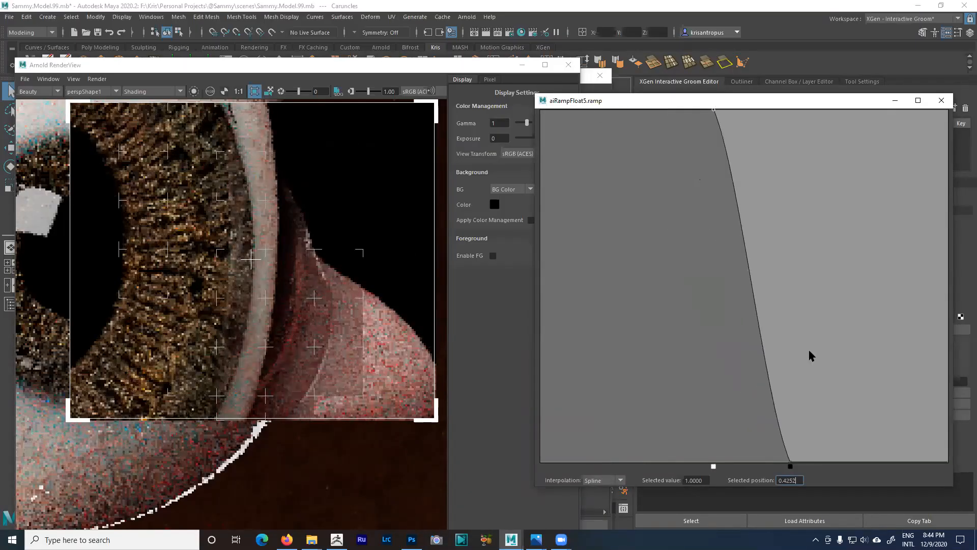
{"action": "left_click", "coordinate": [791, 466]}
{"action": "left_click_drag", "start_coordinate": [874, 477], "coordinate": [879, 476]}
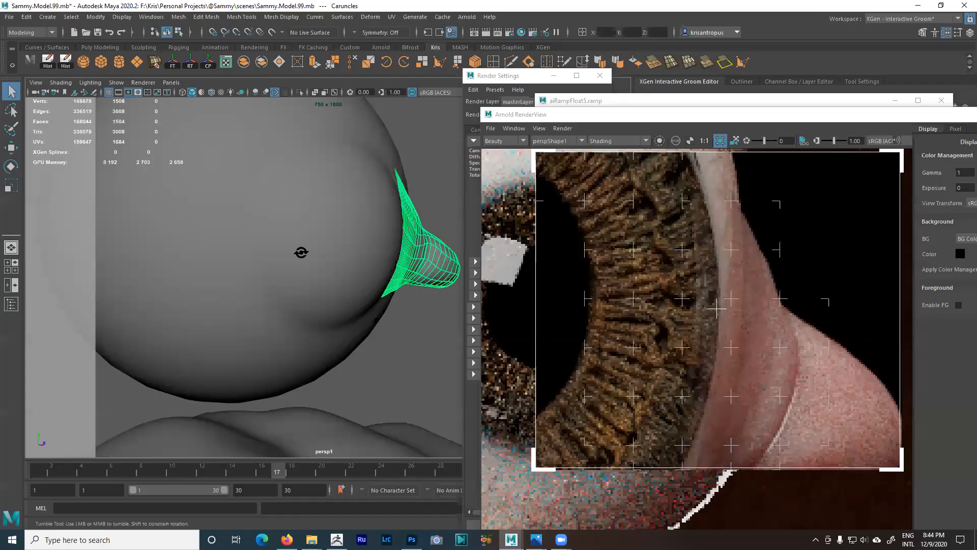
- Examine the caruncle's softened transition onto the eyeball from the front in the render
{"action": "left_click_drag", "start_coordinate": [311, 263], "coordinate": [295, 268], "text": "alt"}
{"action": "middle_click_drag", "start_coordinate": [349, 249], "coordinate": [427, 268], "text": "alt"}
{"action": "middle_click_drag", "start_coordinate": [429, 313], "coordinate": [366, 329], "text": "alt"}
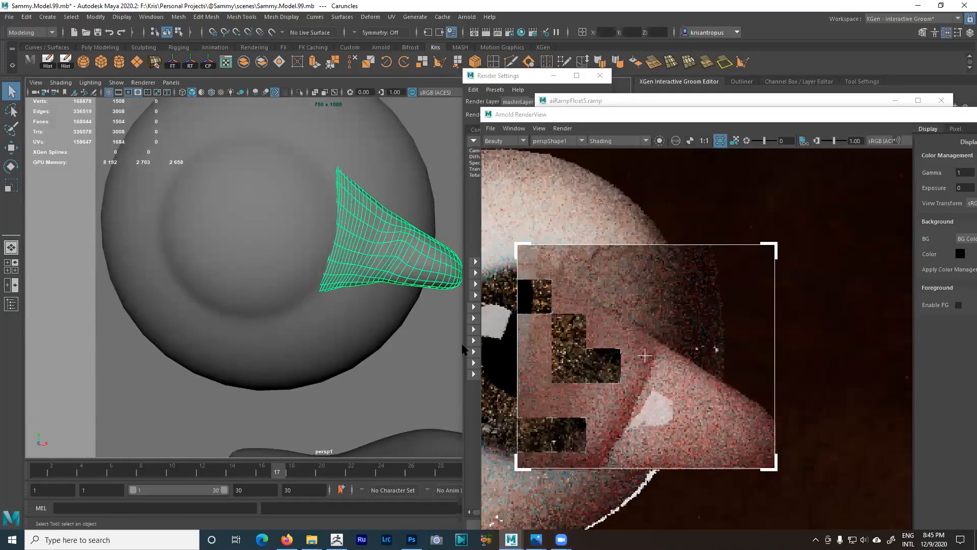
{"action": "scroll", "coordinate": [461, 349], "scroll_direction": "down", "scroll_amount": 2}
{"action": "middle_click_drag", "start_coordinate": [422, 351], "coordinate": [449, 331], "text": "alt"}
{"action": "middle_click_drag", "start_coordinate": [406, 285], "coordinate": [392, 275], "text": "alt"}
{"action": "middle_click_drag", "start_coordinate": [419, 310], "coordinate": [412, 303], "text": "alt"}
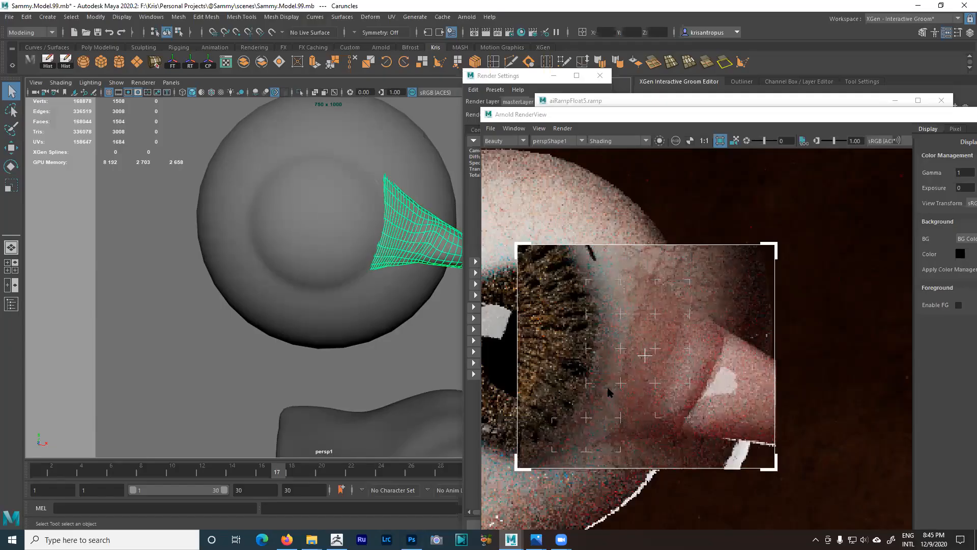
{"action": "scroll", "coordinate": [608, 392], "scroll_direction": "down", "scroll_amount": 1}
{"action": "scroll", "coordinate": [578, 413], "scroll_direction": "up", "scroll_amount": 1}
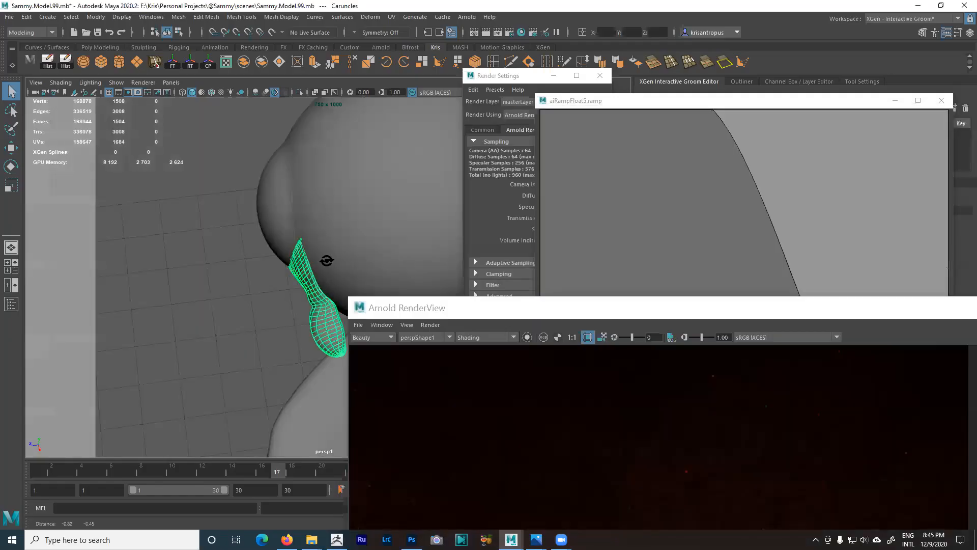
- Frame the caruncle and inspect from the side how its thin flap sits against the eyeball
{"action": "key", "text": "f"}
{"action": "right_click_drag", "start_coordinate": [298, 316], "coordinate": [286, 257], "text": "alt"}
{"action": "left_click_drag", "start_coordinate": [227, 179], "coordinate": [245, 198], "text": "alt"}
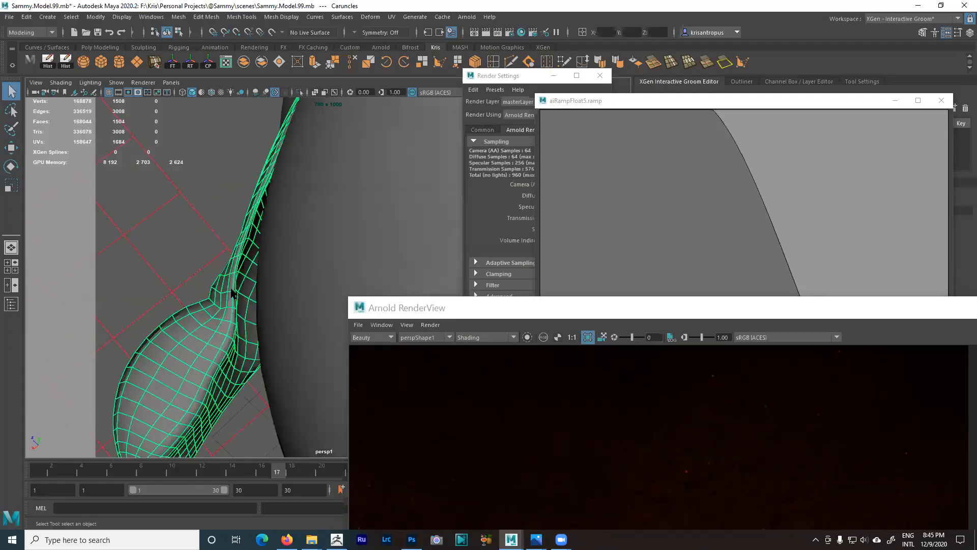
{"action": "left_click_drag", "start_coordinate": [228, 182], "coordinate": [245, 227], "text": "alt"}
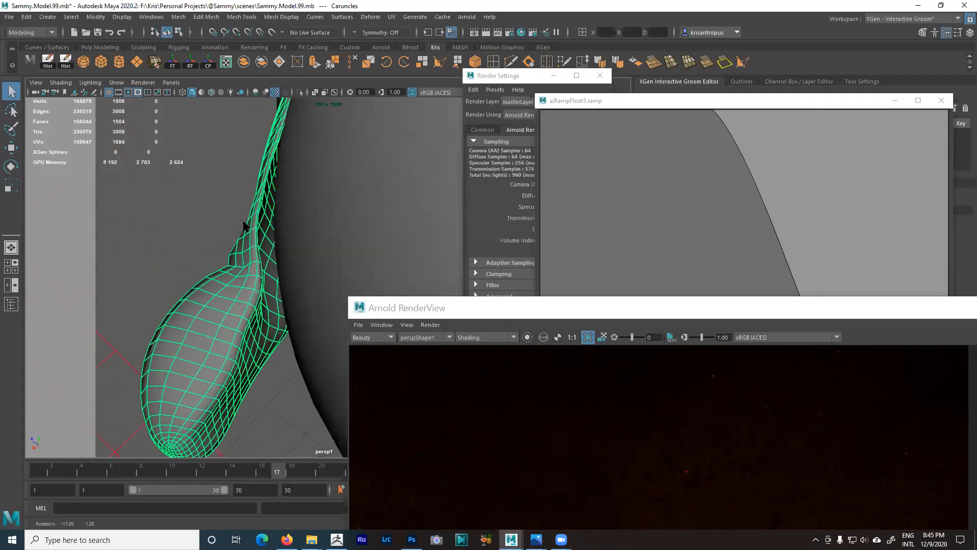
{"action": "left_click_drag", "start_coordinate": [246, 344], "coordinate": [192, 336], "text": "alt"}
{"action": "middle_click_drag", "start_coordinate": [320, 326], "coordinate": [272, 362], "text": "alt"}
{"action": "left_click_drag", "start_coordinate": [272, 361], "coordinate": [275, 299], "text": "alt"}
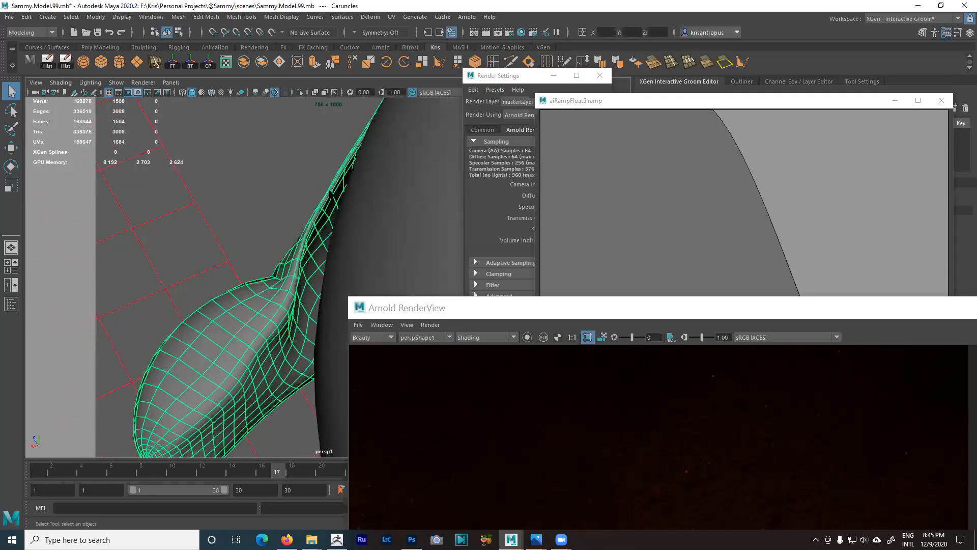
{"action": "left_click_drag", "start_coordinate": [333, 227], "coordinate": [306, 237], "text": "alt"}
- Put the caruncle mesh in vertex mode, pick a vertex near its fold, and set the soft selection falloff radius to about 0.35
{"action": "right_click_drag", "start_coordinate": [313, 230], "coordinate": [290, 224]}
{"action": "left_click", "coordinate": [294, 238]}
{"action": "left_click_drag", "start_coordinate": [321, 238], "coordinate": [98, 224], "text": "alt"}
{"action": "left_click_drag", "start_coordinate": [312, 216], "coordinate": [459, 218]}
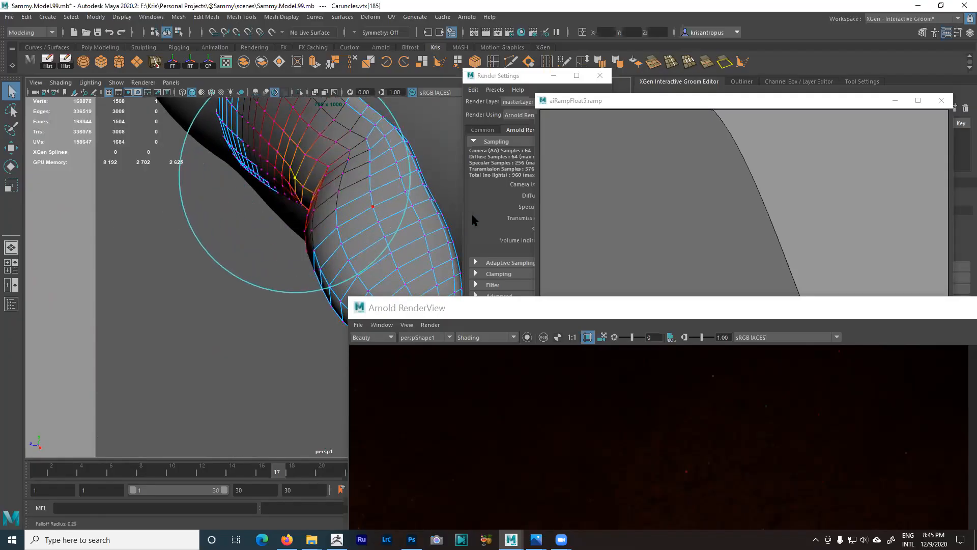
{"action": "left_click_drag", "start_coordinate": [371, 211], "coordinate": [300, 241], "text": "alt"}
- Add a second vertex near the caruncle's narrow fold, try moving the pair slightly, and readjust the soft selection falloff radius
{"action": "key", "text": "w"}
{"action": "left_click_drag", "start_coordinate": [247, 257], "coordinate": [293, 186], "text": "alt"}
{"action": "left_click", "coordinate": [237, 152], "text": "shift"}
{"action": "left_click_drag", "start_coordinate": [257, 232], "coordinate": [262, 226]}
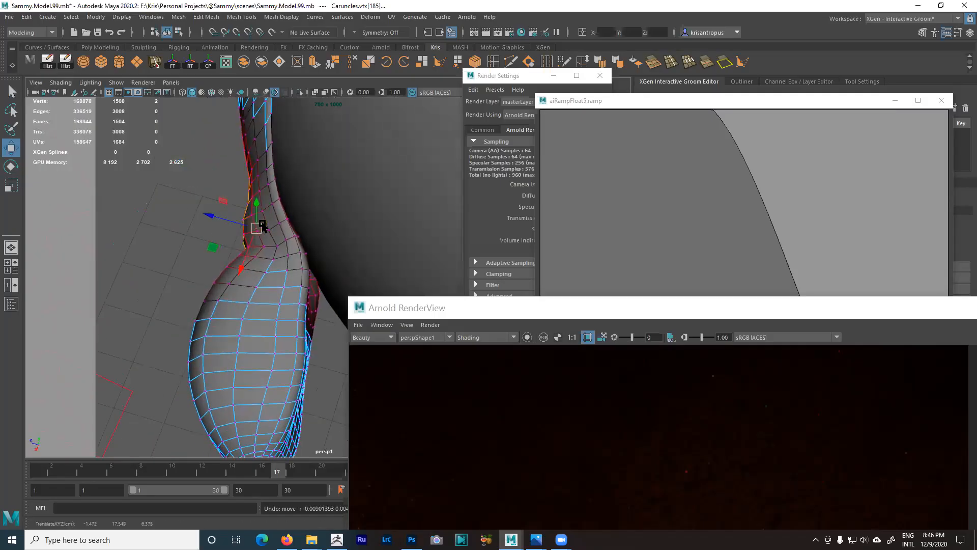
{"action": "key", "text": "b"}
{"action": "left_click_drag", "start_coordinate": [352, 235], "coordinate": [441, 236]}
- Pick individual vertices around the caruncle's fold, adjust them with the Move tool, and return to object selection
{"action": "mouse_move", "coordinate": [253, 238]}
{"action": "left_mouse_down", "text": "alt"}
{"action": "mouse_move", "coordinate": [273, 201]}
{"action": "mouse_move", "coordinate": [386, 211]}
{"action": "mouse_move", "coordinate": [230, 253]}
{"action": "mouse_move", "coordinate": [256, 242]}
{"action": "left_mouse_up", "text": "alt"}
{"action": "left_click", "coordinate": [247, 249]}
{"action": "left_click", "coordinate": [241, 200]}
{"action": "left_click_drag", "start_coordinate": [241, 200], "coordinate": [389, 207], "text": "alt"}
{"action": "left_click", "coordinate": [255, 215]}
{"action": "left_click_drag", "start_coordinate": [292, 224], "coordinate": [299, 157], "text": "alt"}
{"action": "left_click", "coordinate": [318, 180]}
{"action": "left_click", "coordinate": [301, 160]}
{"action": "left_click", "coordinate": [330, 186]}
{"action": "left_click_drag", "start_coordinate": [333, 187], "coordinate": [245, 232]}
{"action": "right_click_drag", "start_coordinate": [245, 230], "coordinate": [109, 208], "text": "alt"}
{"action": "left_click_drag", "start_coordinate": [109, 208], "coordinate": [253, 222], "text": "alt"}
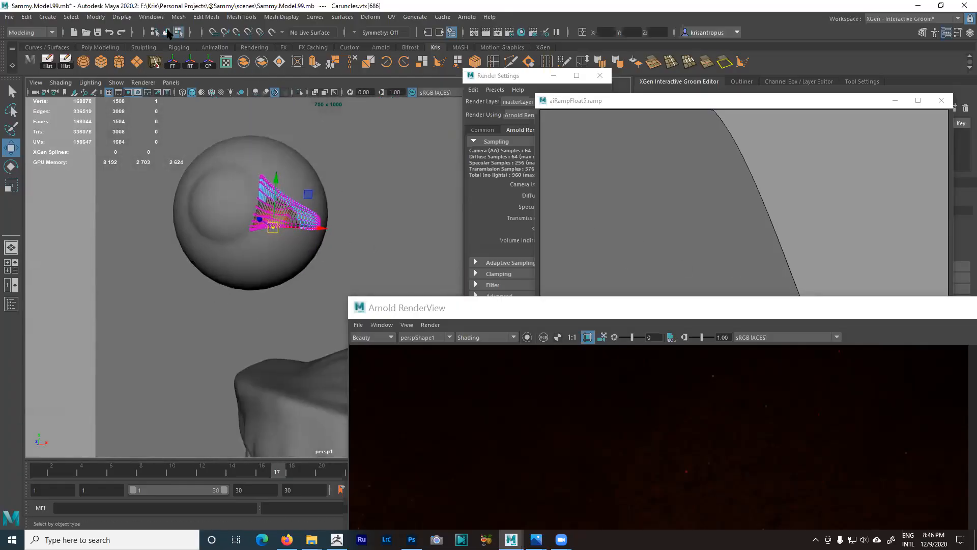
{"action": "key", "text": "F8"}
- Bring the Arnold RenderView into view, turn off the crop region, and start rendering the eyes and teeth
{"action": "left_click_drag", "start_coordinate": [399, 210], "coordinate": [332, 219], "text": "alt"}
{"action": "right_click_drag", "start_coordinate": [332, 219], "coordinate": [288, 219], "text": "alt"}
{"action": "middle_click_drag", "start_coordinate": [287, 219], "coordinate": [300, 118], "text": "alt"}
{"action": "left_click_drag", "start_coordinate": [298, 198], "coordinate": [330, 206], "text": "alt"}
{"action": "left_click_drag", "start_coordinate": [906, 305], "coordinate": [827, 114]}
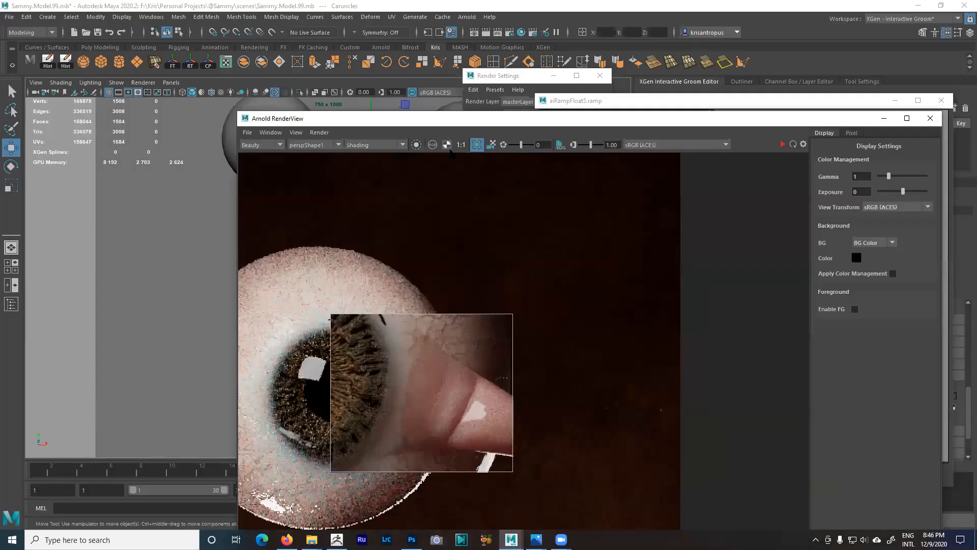
{"action": "left_click", "coordinate": [783, 146]}
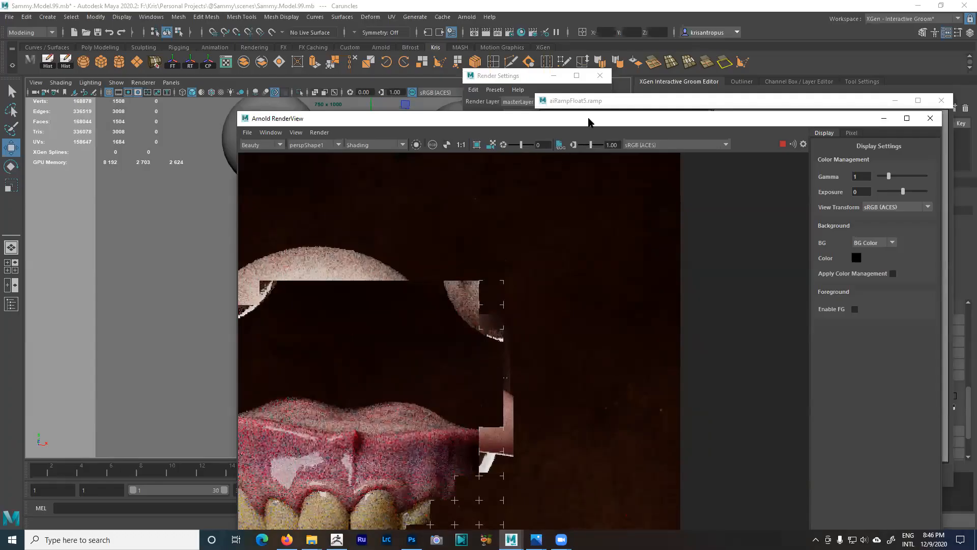
- Move the Arnold RenderView aside, bring the teeth into the render, and set its view transform to P3-D60 (ACES)
{"action": "left_click_drag", "start_coordinate": [589, 121], "coordinate": [672, 43]}
{"action": "left_click_drag", "start_coordinate": [240, 324], "coordinate": [219, 234], "text": "alt"}
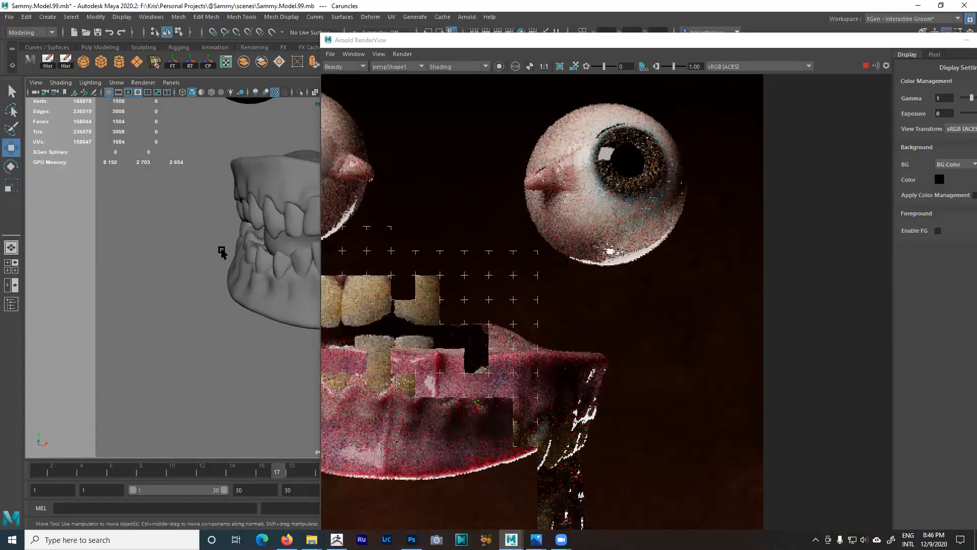
{"action": "middle_click_drag", "start_coordinate": [228, 259], "coordinate": [236, 282], "text": "alt"}
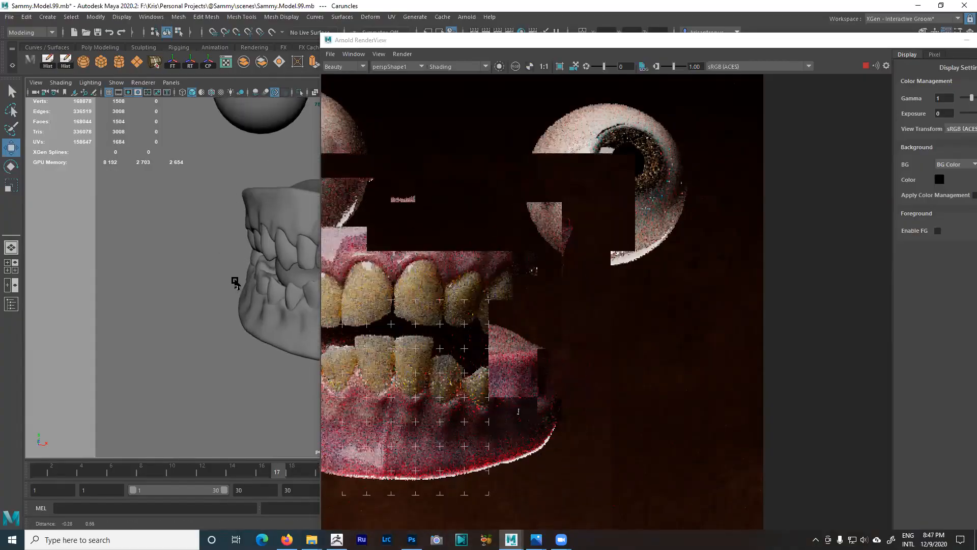
{"action": "left_click", "coordinate": [780, 67]}
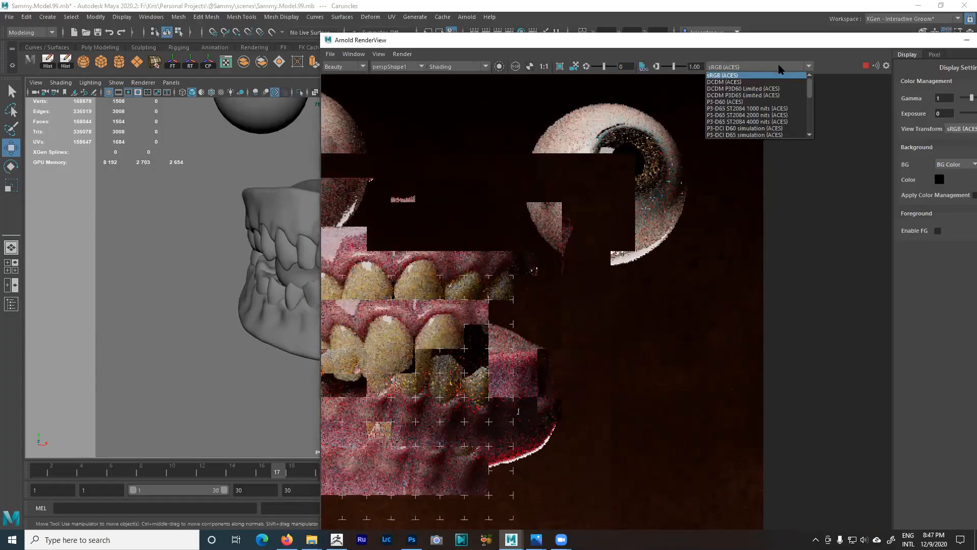
{"action": "left_click", "coordinate": [751, 101]}
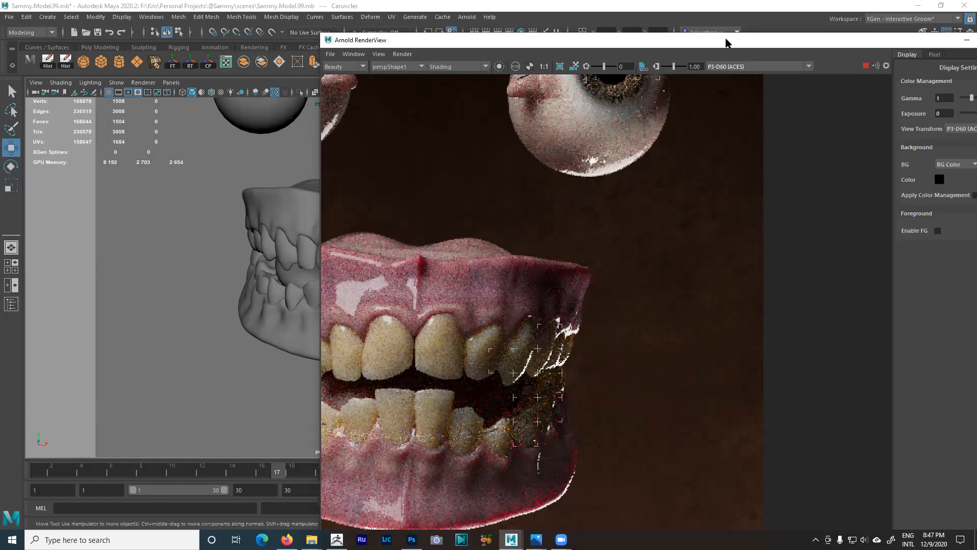
- Frame the teeth in the viewport and minimize the RenderView, aiRampFloat5 ramp and Render Settings windows
{"action": "left_click_drag", "start_coordinate": [727, 43], "coordinate": [931, 52]}
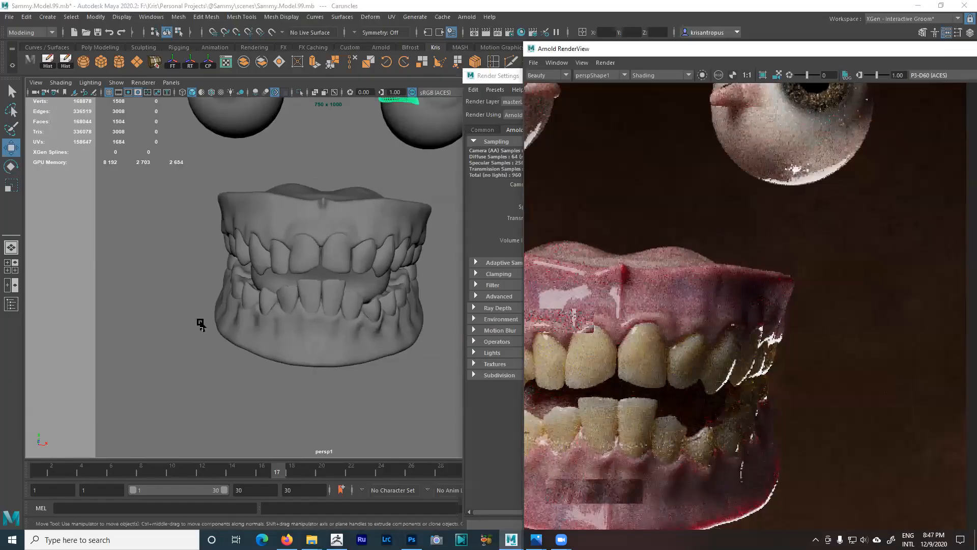
{"action": "right_click_drag", "start_coordinate": [262, 278], "coordinate": [325, 302], "text": "alt"}
{"action": "left_click", "coordinate": [666, 51]}
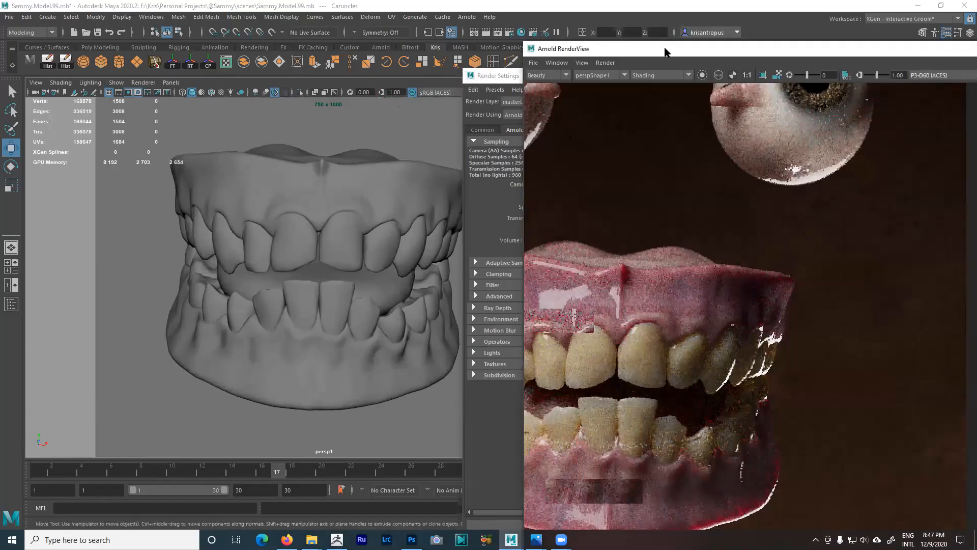
{"action": "double_click", "coordinate": [665, 48]}
{"action": "left_click", "coordinate": [894, 99]}
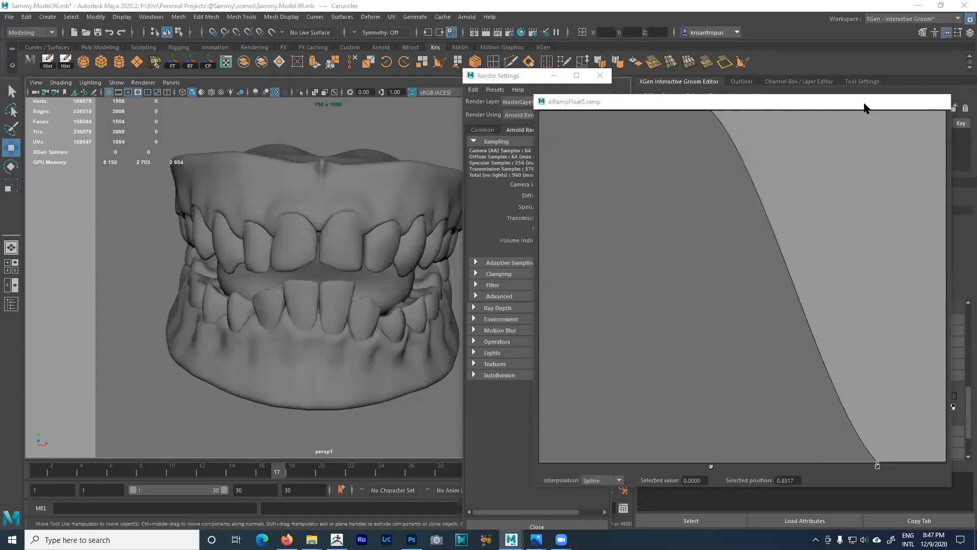
{"action": "left_click", "coordinate": [554, 75]}
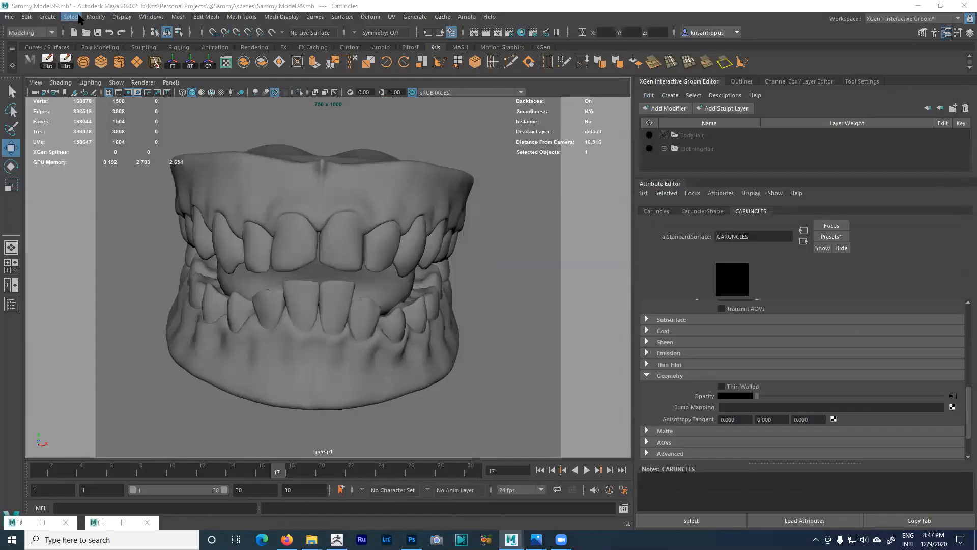
- Create a polygon cylinder primitive and frame it in the viewport
{"action": "left_click", "coordinate": [49, 20]}
{"action": "mouse_move", "coordinate": [69, 66]}
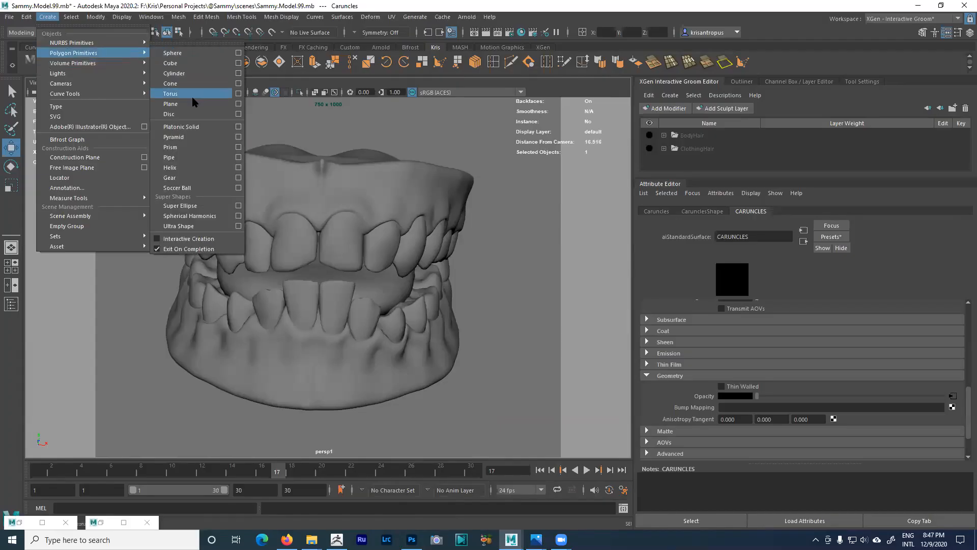
{"action": "left_click", "coordinate": [175, 73]}
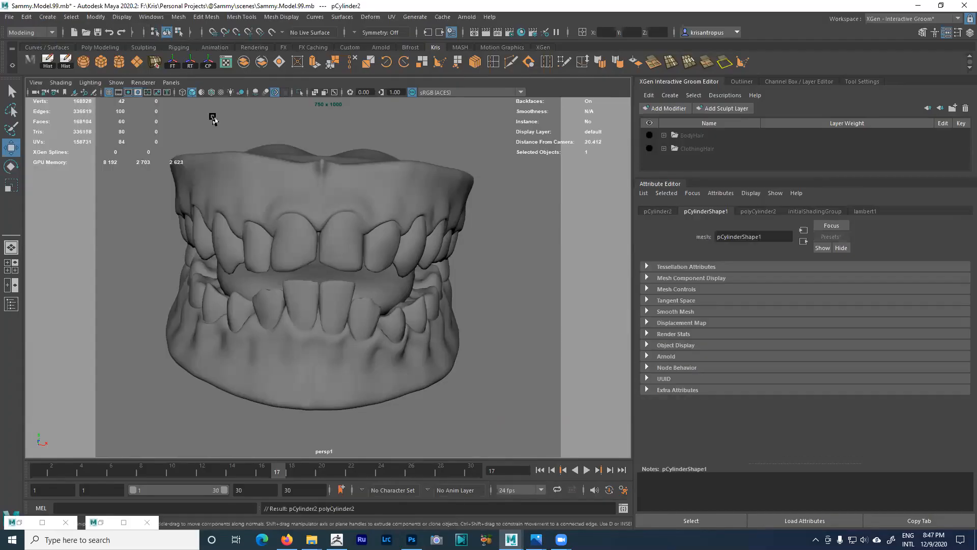
{"action": "scroll", "coordinate": [229, 201], "scroll_direction": "down", "scroll_amount": 10}
{"action": "key", "text": "f"}
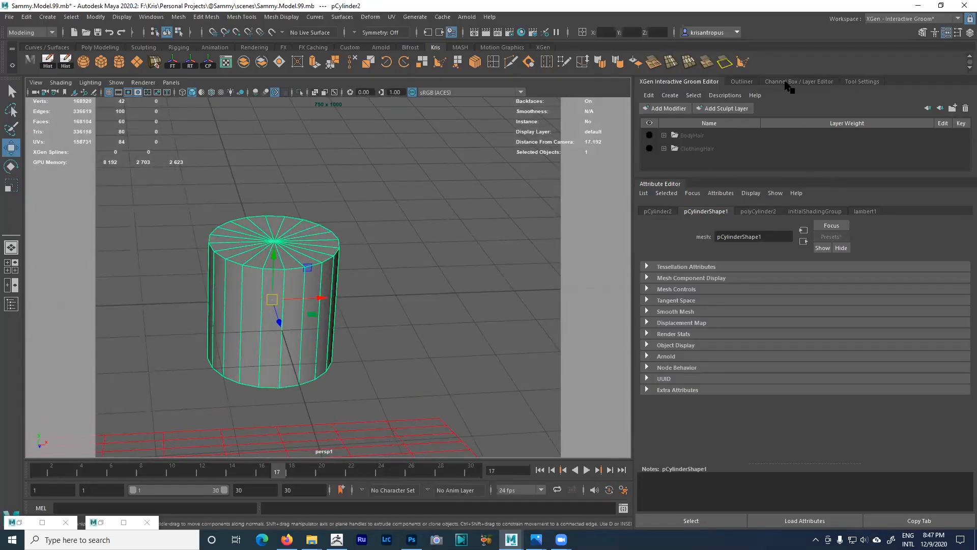
- Show the cylinder's creation inputs and set its axis subdivisions to 32
{"action": "left_click", "coordinate": [861, 81]}
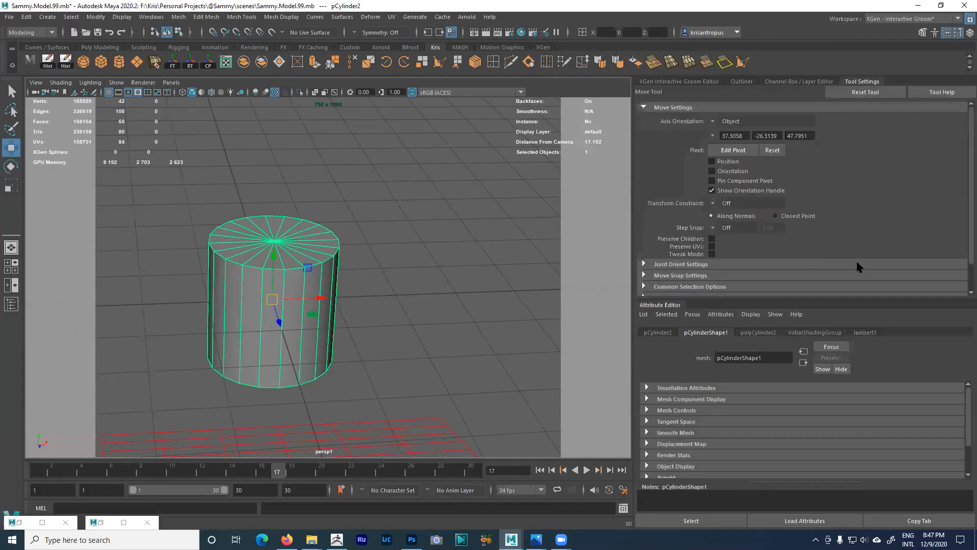
{"action": "left_click", "coordinate": [821, 82]}
{"action": "left_click_drag", "start_coordinate": [882, 147], "coordinate": [757, 343]}
{"action": "double_click", "coordinate": [662, 209]}
{"action": "left_click", "coordinate": [671, 225]}
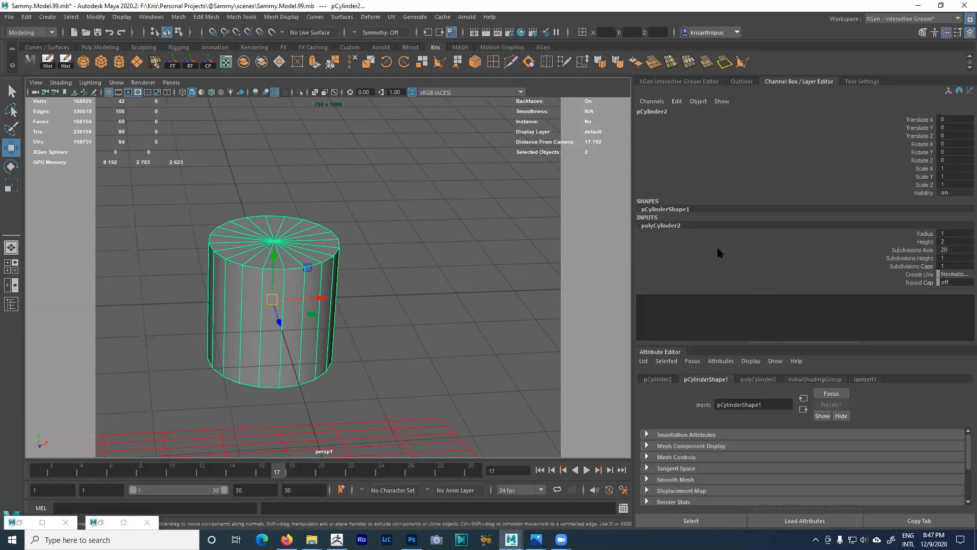
{"action": "left_click", "coordinate": [951, 249]}
{"action": "type", "text": "32"}
{"action": "key", "text": "Return"}
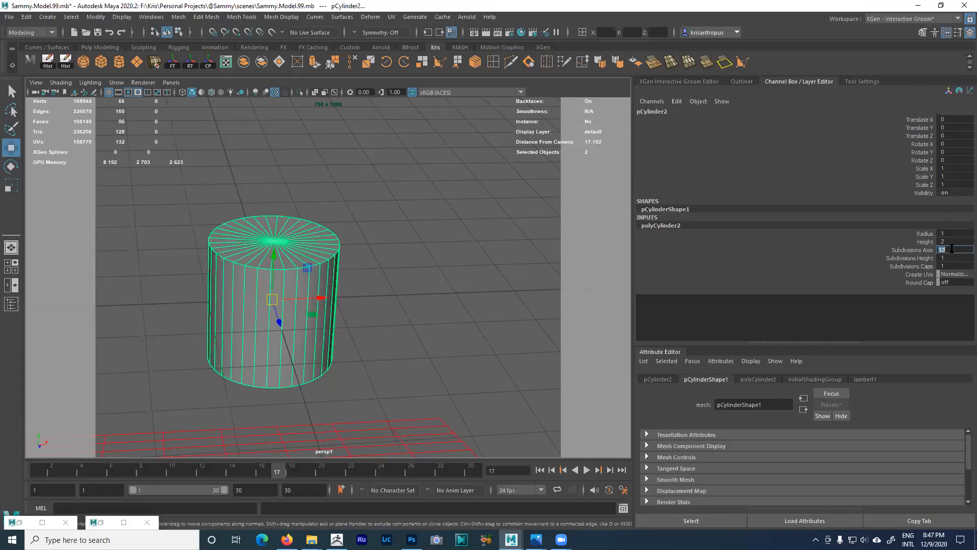
- Raise the cylinder's cap subdivisions to 4
{"action": "left_click", "coordinate": [924, 259]}
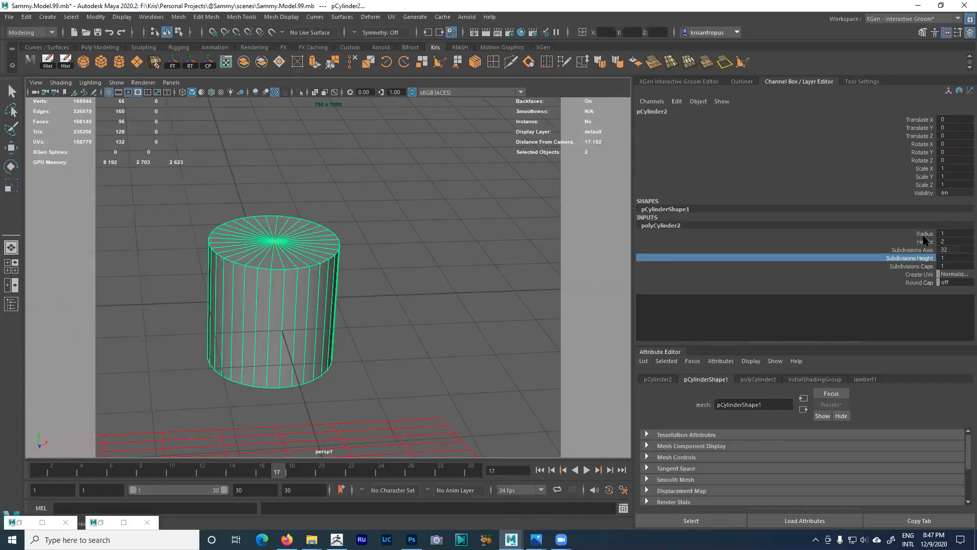
{"action": "left_click", "coordinate": [924, 267]}
{"action": "middle_click_drag", "start_coordinate": [358, 287], "coordinate": [370, 289]}
{"action": "left_click_drag", "start_coordinate": [372, 289], "coordinate": [326, 283], "text": "alt"}
{"action": "middle_click_drag", "start_coordinate": [326, 283], "coordinate": [327, 373], "text": "alt"}
{"action": "right_click_drag", "start_coordinate": [328, 374], "coordinate": [473, 411], "text": "alt"}
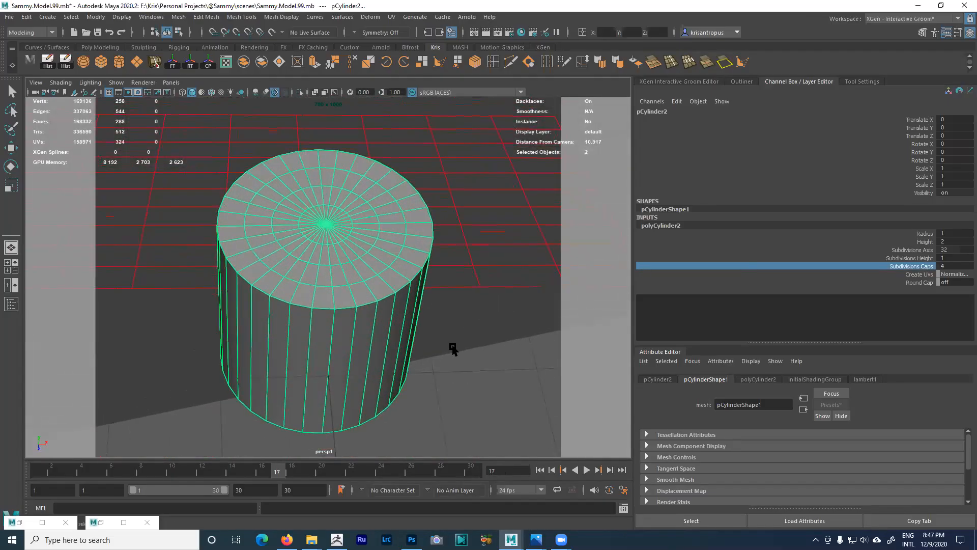
{"action": "left_click_drag", "start_coordinate": [388, 321], "coordinate": [417, 280], "text": "alt"}
{"action": "right_click_drag", "start_coordinate": [418, 280], "coordinate": [327, 203], "text": "alt"}
{"action": "middle_click_drag", "start_coordinate": [407, 281], "coordinate": [431, 188], "text": "alt"}
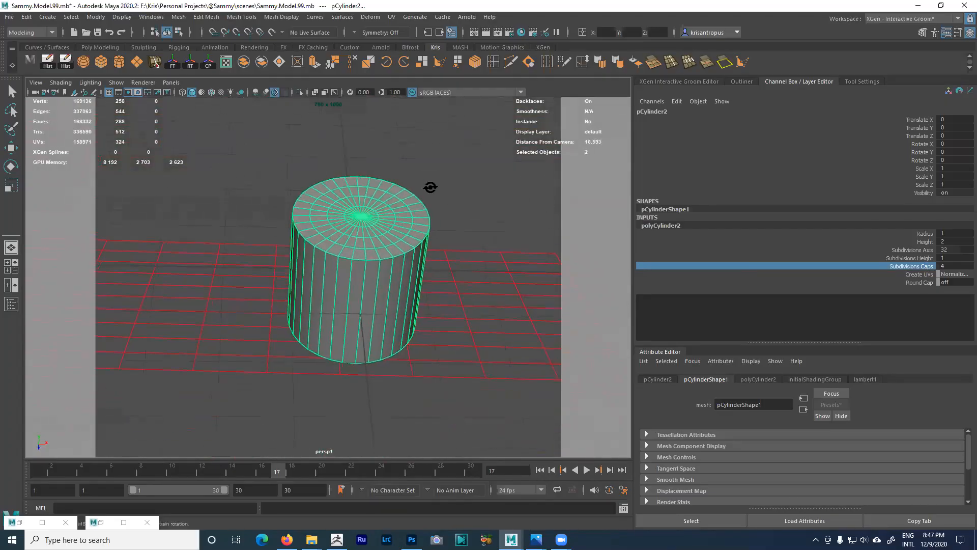
{"action": "left_click_drag", "start_coordinate": [432, 187], "coordinate": [384, 326], "text": "alt"}
- Delete the cylinder's side and bottom faces, keeping only the top cap disc
{"action": "right_click_drag", "start_coordinate": [361, 385], "coordinate": [362, 287]}
{"action": "left_click_drag", "start_coordinate": [419, 366], "coordinate": [449, 382], "text": "alt"}
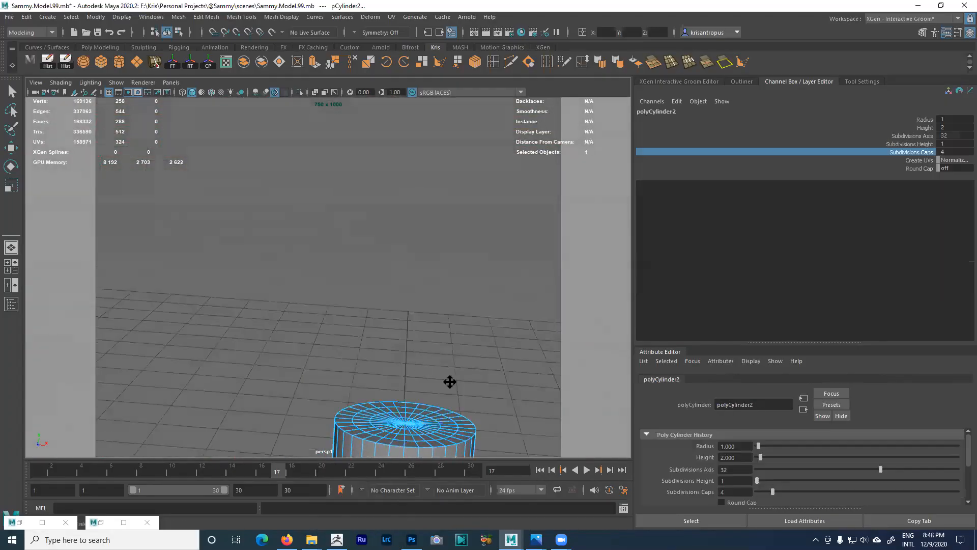
{"action": "middle_click_drag", "start_coordinate": [450, 382], "coordinate": [467, 259], "text": "alt"}
{"action": "left_click_drag", "start_coordinate": [466, 259], "coordinate": [448, 271], "text": "alt"}
{"action": "left_click_drag", "start_coordinate": [254, 285], "coordinate": [513, 444]}
{"action": "key", "text": "w"}
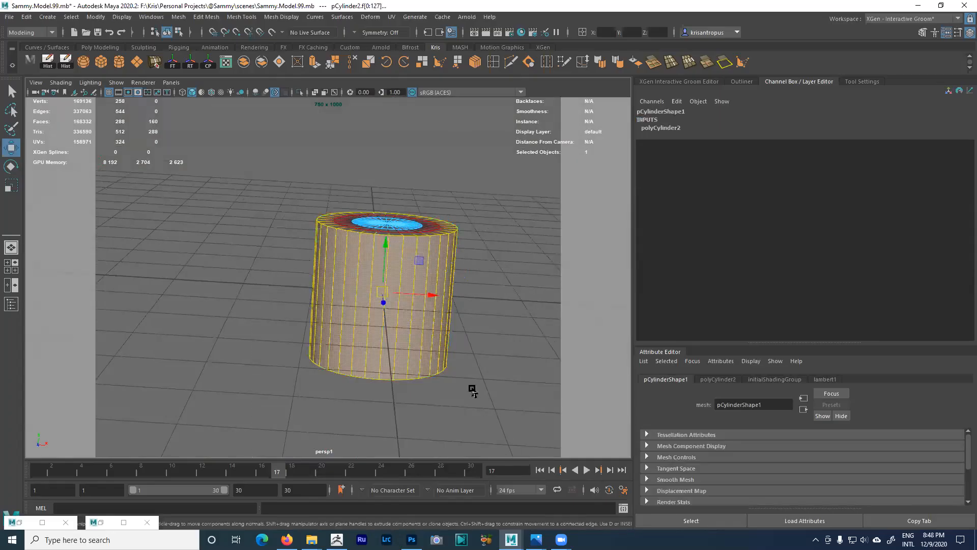
{"action": "key", "text": "Delete"}
- Delete the inner rings of faces from the cap disc, leaving only the outermost ring
{"action": "left_click_drag", "start_coordinate": [411, 307], "coordinate": [384, 328], "text": "alt"}
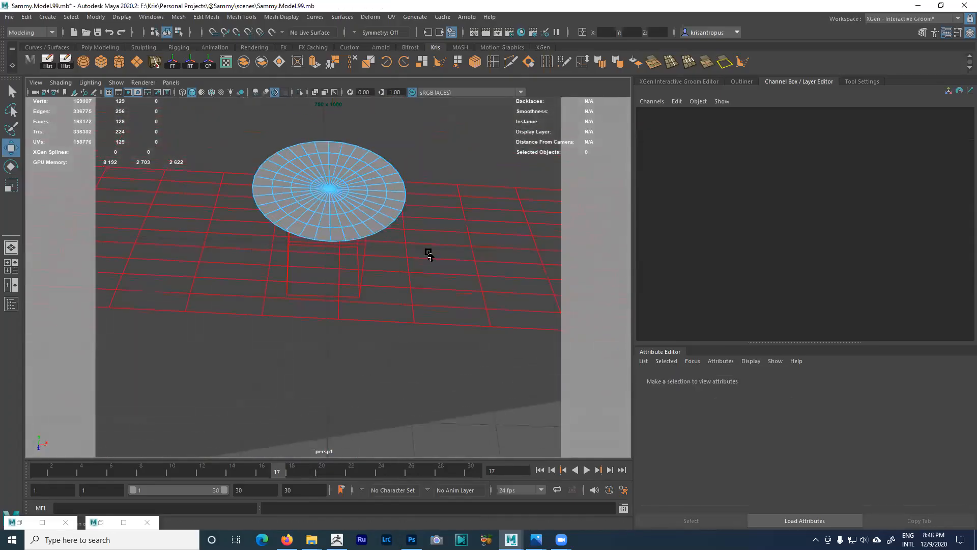
{"action": "right_click_drag", "start_coordinate": [365, 166], "coordinate": [423, 200], "text": "alt"}
{"action": "left_click_drag", "start_coordinate": [423, 200], "coordinate": [406, 360], "text": "alt"}
{"action": "middle_click_drag", "start_coordinate": [383, 269], "coordinate": [392, 364], "text": "alt"}
{"action": "right_click_drag", "start_coordinate": [388, 221], "coordinate": [389, 191]}
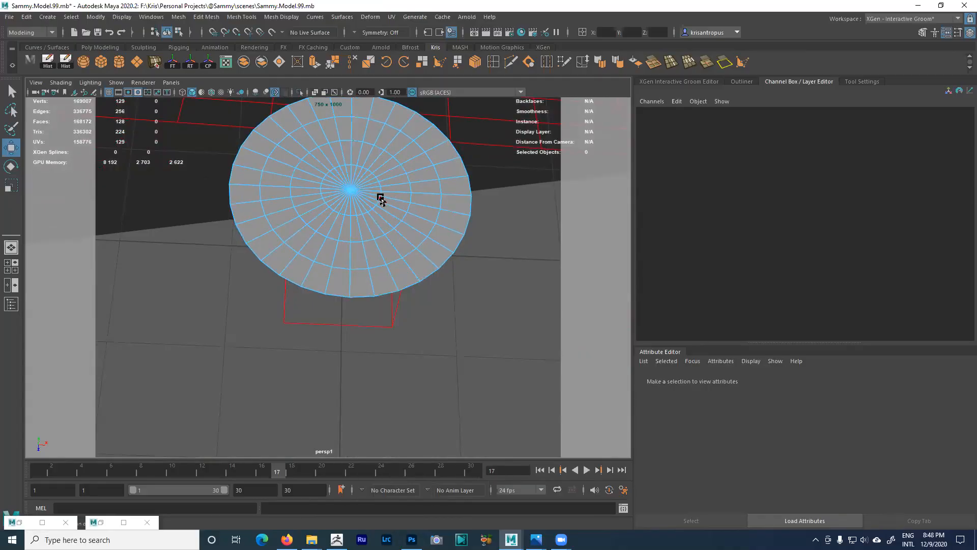
{"action": "double_click", "coordinate": [381, 199]}
{"action": "key", "text": "ctrl+F11"}
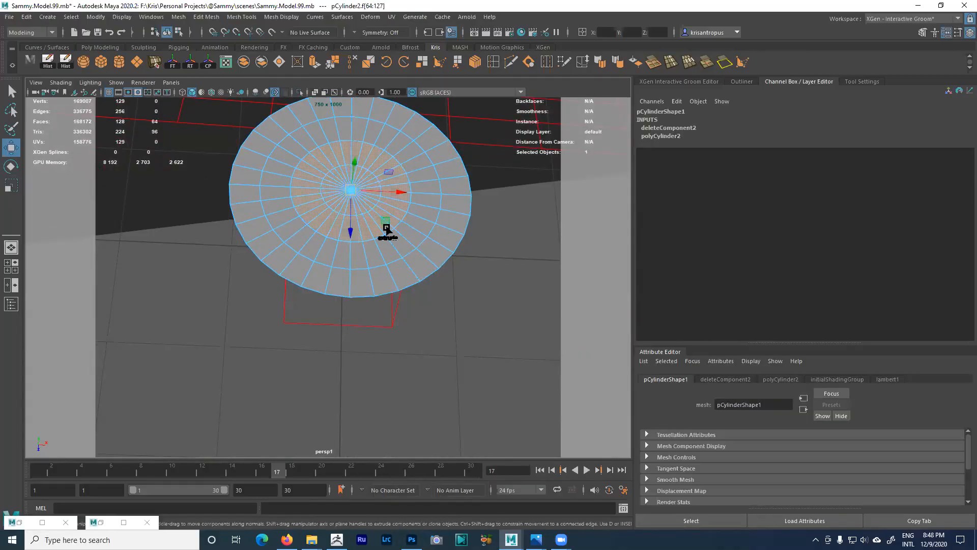
{"action": "key", "text": "Delete"}
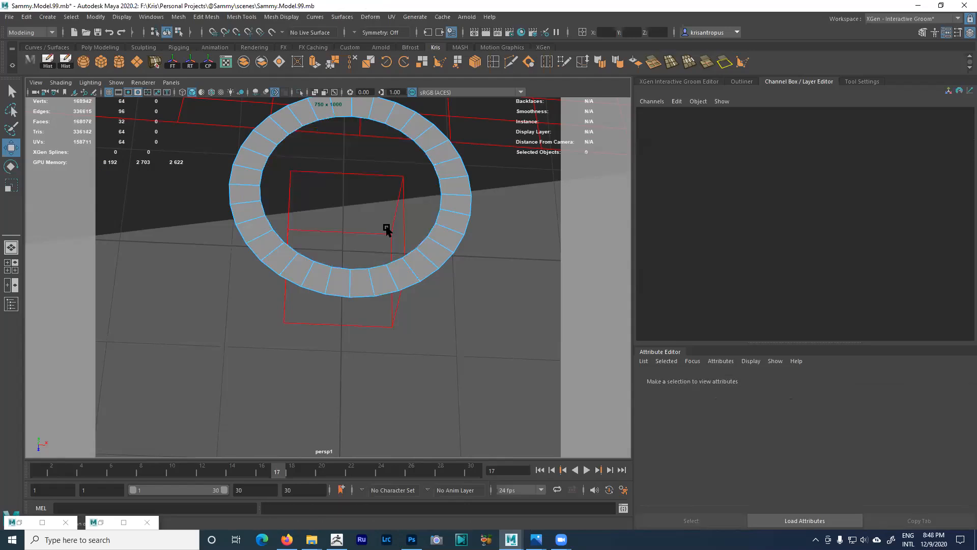
- Delete the faces along the rear of the ring to leave an open U-shaped arch
{"action": "left_click_drag", "start_coordinate": [357, 284], "coordinate": [295, 250], "text": "alt"}
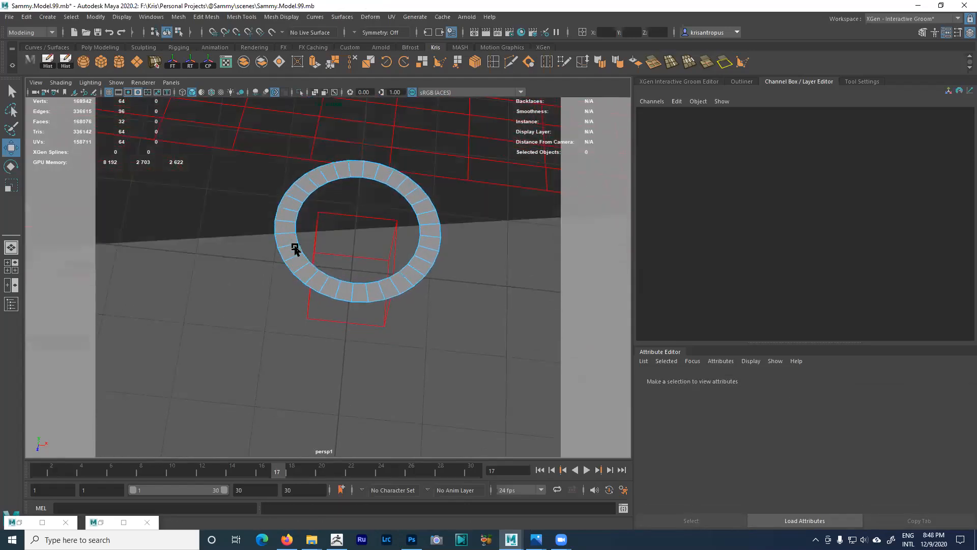
{"action": "left_click_drag", "start_coordinate": [271, 148], "coordinate": [405, 207]}
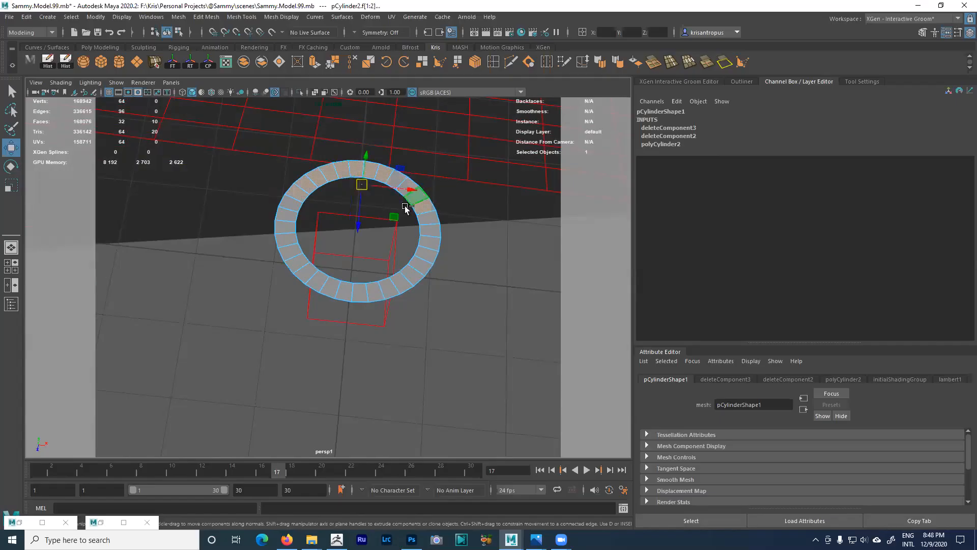
{"action": "key", "text": "Delete"}
{"action": "left_click_drag", "start_coordinate": [354, 155], "coordinate": [422, 198]}
{"action": "key", "text": "Delete"}
{"action": "left_click_drag", "start_coordinate": [382, 269], "coordinate": [346, 283], "text": "alt"}
{"action": "left_click_drag", "start_coordinate": [240, 163], "coordinate": [269, 192]}
{"action": "left_click_drag", "start_coordinate": [389, 169], "coordinate": [431, 192]}
{"action": "key", "text": "Delete"}
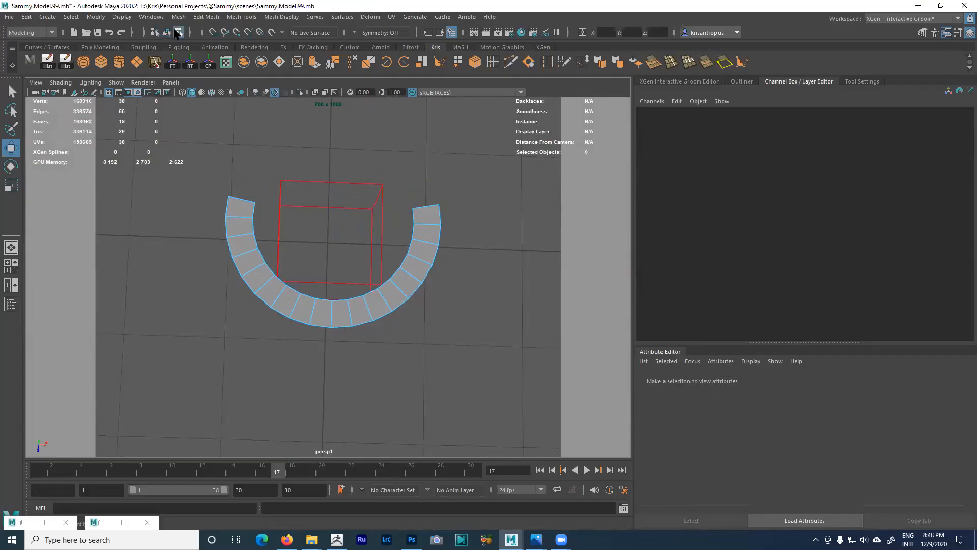
- Return to object selection and narrow the arch to about 0.722 in X with the Scale tool
{"action": "left_click", "coordinate": [167, 32]}
{"action": "key", "text": "r"}
{"action": "left_click_drag", "start_coordinate": [368, 246], "coordinate": [359, 246]}
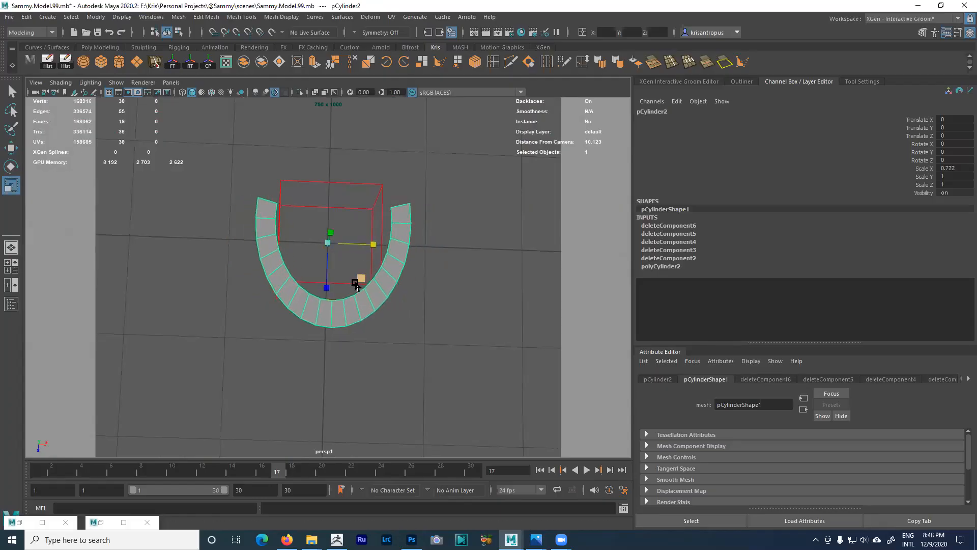
- Scale pairs of opposite cross edges, starting near the arch's open ends, to refine its curve, and return to object selection
{"action": "scroll", "coordinate": [413, 290], "scroll_direction": "up", "scroll_amount": 4}
{"action": "right_click", "coordinate": [425, 233]}
{"action": "left_click", "coordinate": [426, 204]}
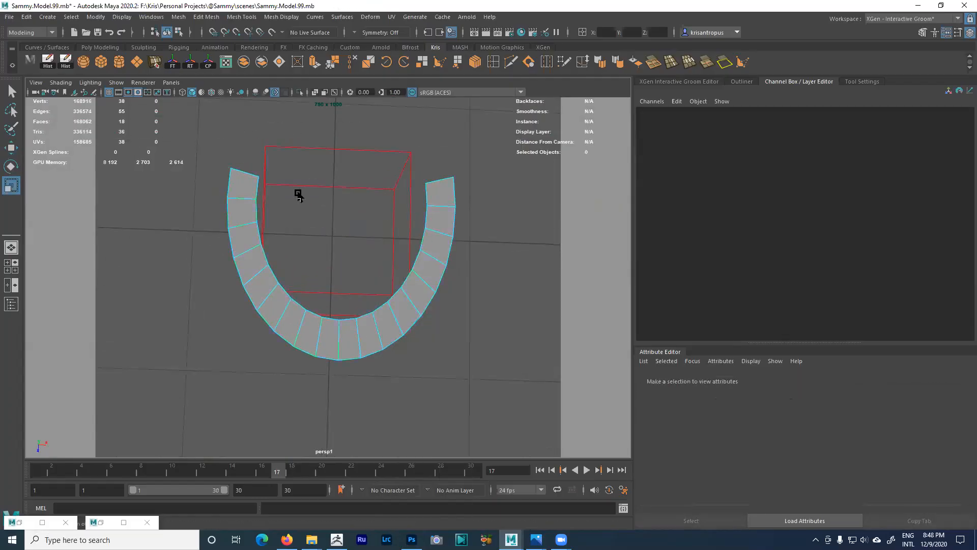
{"action": "left_click", "coordinate": [255, 186]}
{"action": "left_click", "coordinate": [426, 196], "text": "shift"}
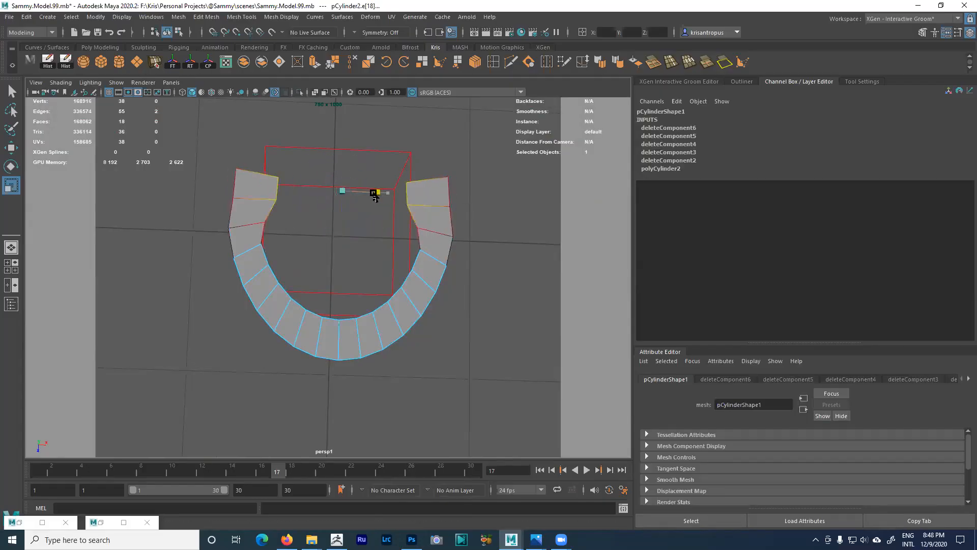
{"action": "left_click", "coordinate": [414, 258]}
{"action": "left_click", "coordinate": [279, 267], "text": "shift"}
{"action": "left_click_drag", "start_coordinate": [382, 258], "coordinate": [350, 159]}
{"action": "left_click", "coordinate": [178, 33]}
{"action": "left_click", "coordinate": [167, 32]}
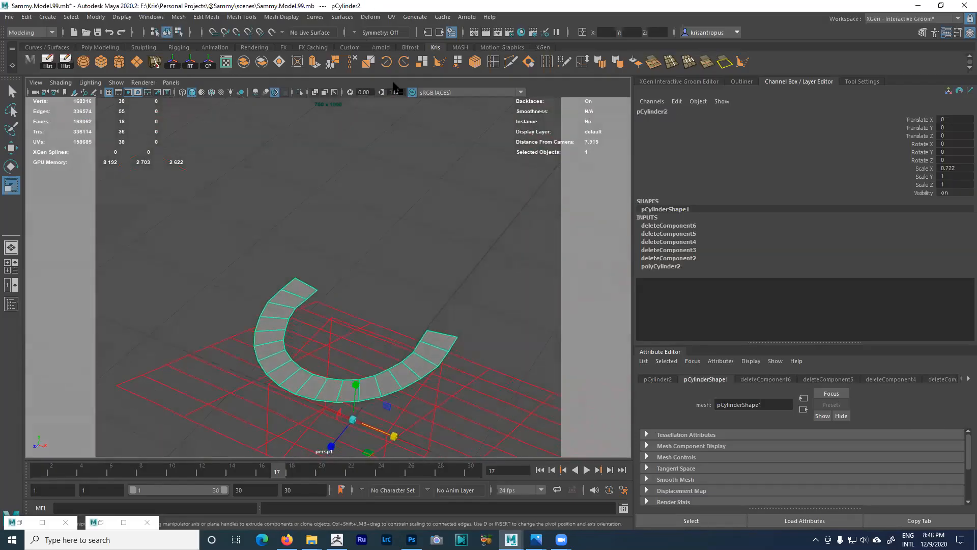
- Extrude the arch's faces with a local Z translation of about -0.236 to give it thickness
{"action": "left_click", "coordinate": [315, 62]}
{"action": "middle_click_drag", "start_coordinate": [371, 295], "coordinate": [427, 158], "text": "alt"}
{"action": "left_click_drag", "start_coordinate": [338, 157], "coordinate": [337, 177]}
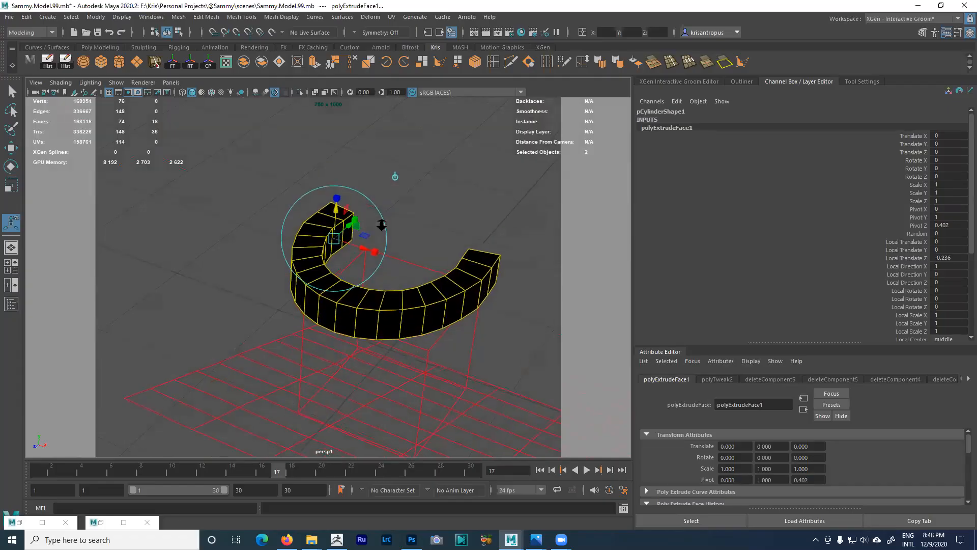
- Extrude five alternating faces on top of the arch with a local Z translation of about -0.12 to form tooth blocks
{"action": "scroll", "coordinate": [425, 257], "scroll_direction": "up", "scroll_amount": 2}
{"action": "right_click_drag", "start_coordinate": [364, 300], "coordinate": [411, 312]}
{"action": "left_click", "coordinate": [427, 321]}
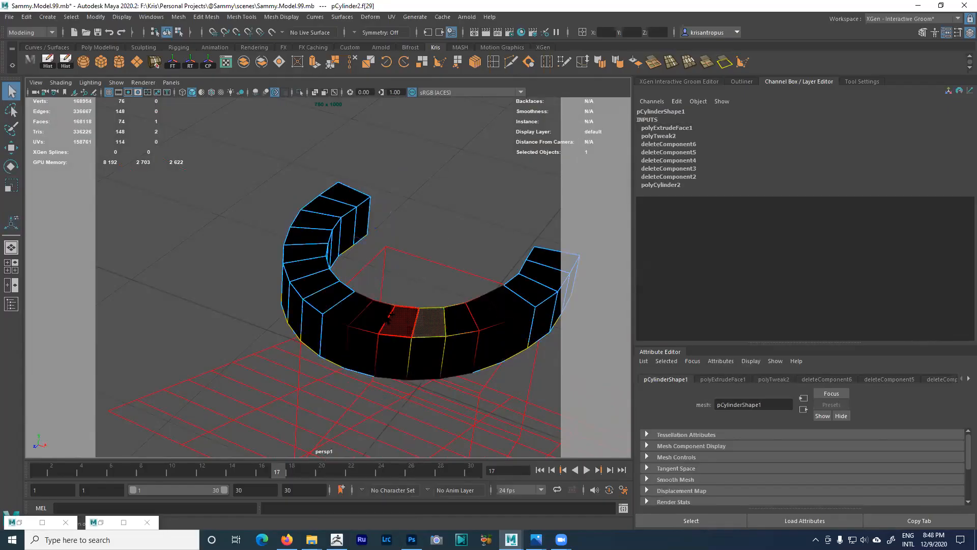
{"action": "left_click", "coordinate": [375, 315], "text": "shift"}
{"action": "key", "text": "w"}
{"action": "left_click", "coordinate": [486, 312], "text": "shift"}
{"action": "left_click", "coordinate": [334, 292], "text": "shift"}
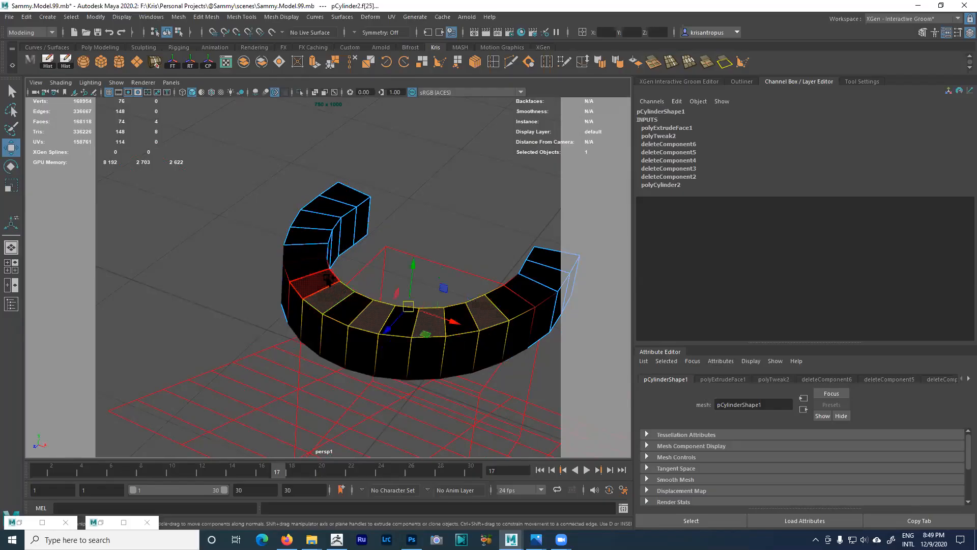
{"action": "left_click", "coordinate": [308, 266], "text": "shift"}
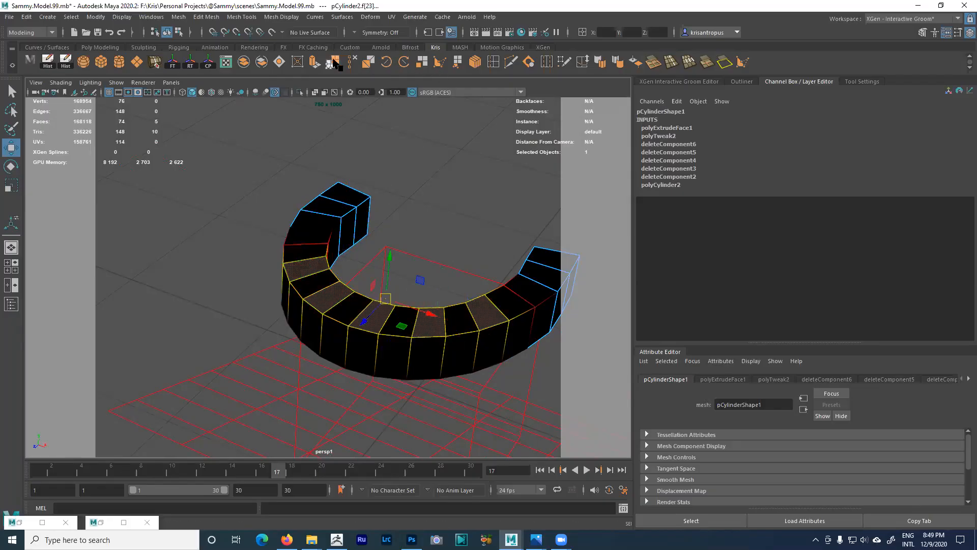
{"action": "key", "text": "ctrl+e"}
{"action": "left_click_drag", "start_coordinate": [305, 288], "coordinate": [301, 274]}
{"action": "left_click_drag", "start_coordinate": [357, 269], "coordinate": [415, 303], "text": "alt"}
{"action": "middle_click_drag", "start_coordinate": [342, 258], "coordinate": [447, 179], "text": "alt"}
{"action": "scroll", "coordinate": [447, 179], "scroll_direction": "up", "scroll_amount": 5}
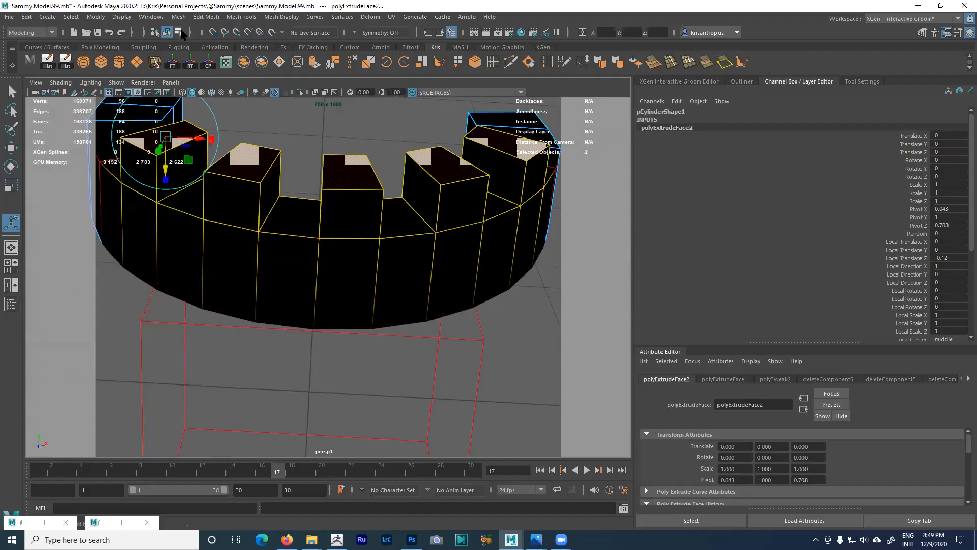
- Return to object selection and delete the blocked-out gum arch with its tooth blocks
{"action": "key", "text": "F8"}
{"action": "scroll", "coordinate": [225, 197], "scroll_direction": "down", "scroll_amount": 5}
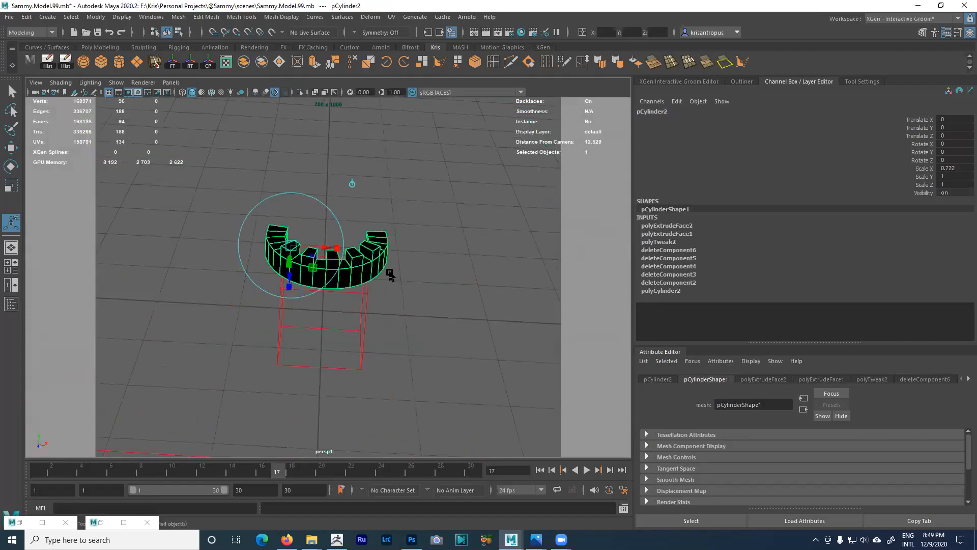
{"action": "key", "text": "Delete"}
- Show wireframe on shaded for the detailed teeth and gum model, focusing on the lower front teeth
{"action": "right_click_drag", "start_coordinate": [419, 249], "coordinate": [341, 264], "text": "alt"}
{"action": "middle_click_drag", "start_coordinate": [341, 264], "coordinate": [318, 355], "text": "alt"}
{"action": "right_click_drag", "start_coordinate": [318, 234], "coordinate": [266, 221], "text": "alt"}
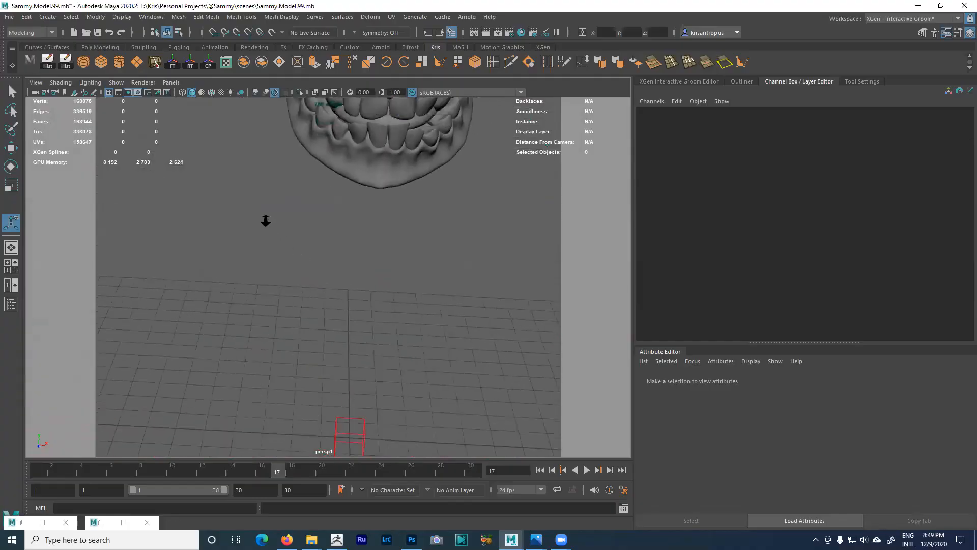
{"action": "middle_click_drag", "start_coordinate": [305, 221], "coordinate": [277, 295], "text": "alt"}
{"action": "right_click_drag", "start_coordinate": [277, 295], "coordinate": [336, 316], "text": "alt"}
{"action": "left_click_drag", "start_coordinate": [336, 316], "coordinate": [350, 316], "text": "alt"}
{"action": "right_click_drag", "start_coordinate": [350, 315], "coordinate": [190, 131], "text": "alt"}
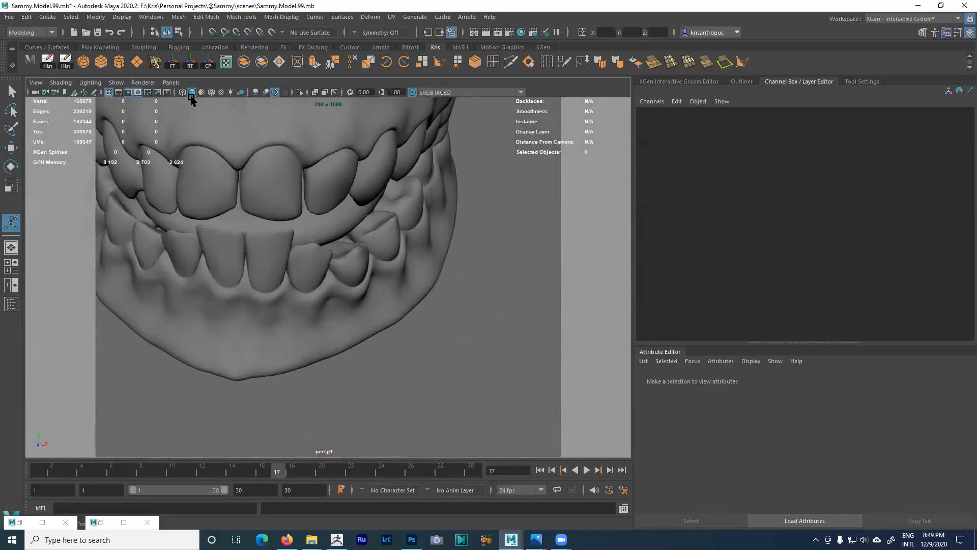
{"action": "left_click", "coordinate": [211, 92]}
{"action": "middle_click_drag", "start_coordinate": [343, 214], "coordinate": [344, 192], "text": "alt"}
{"action": "scroll", "coordinate": [352, 219], "scroll_direction": "up", "scroll_amount": 5}
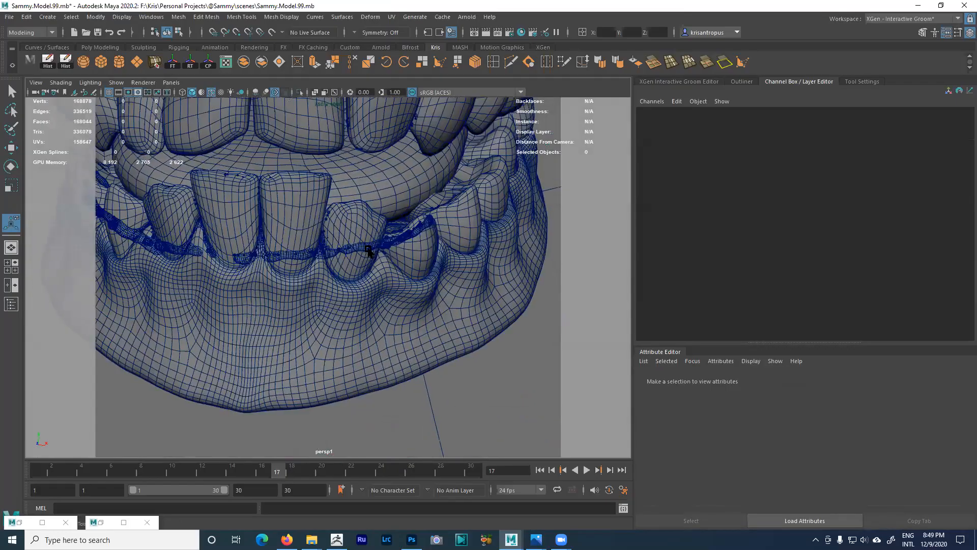
- Select the saliva strand mesh and the saliva bubbles mesh along the lower teeth and delete both
{"action": "left_click", "coordinate": [369, 246]}
{"action": "scroll", "coordinate": [342, 224], "scroll_direction": "up", "scroll_amount": 4}
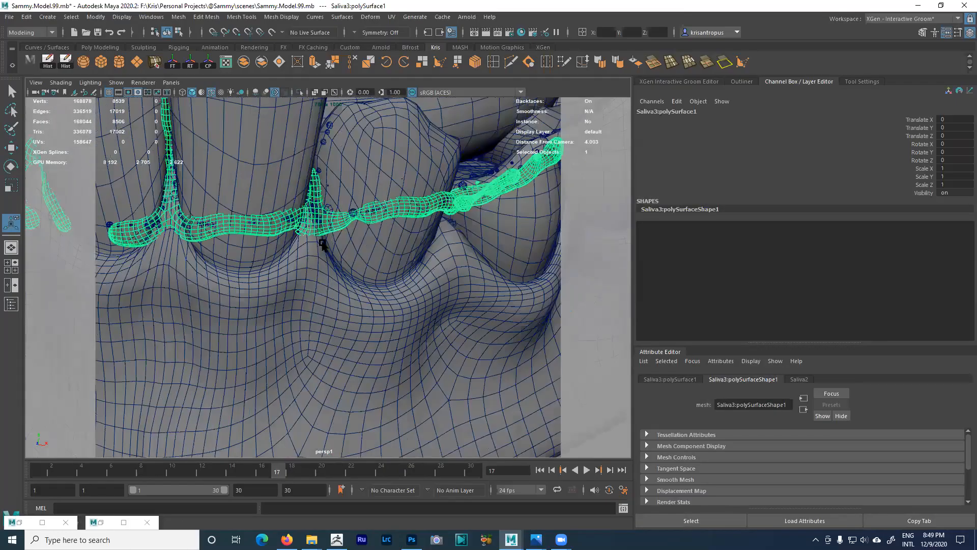
{"action": "left_click", "coordinate": [367, 205], "text": "shift"}
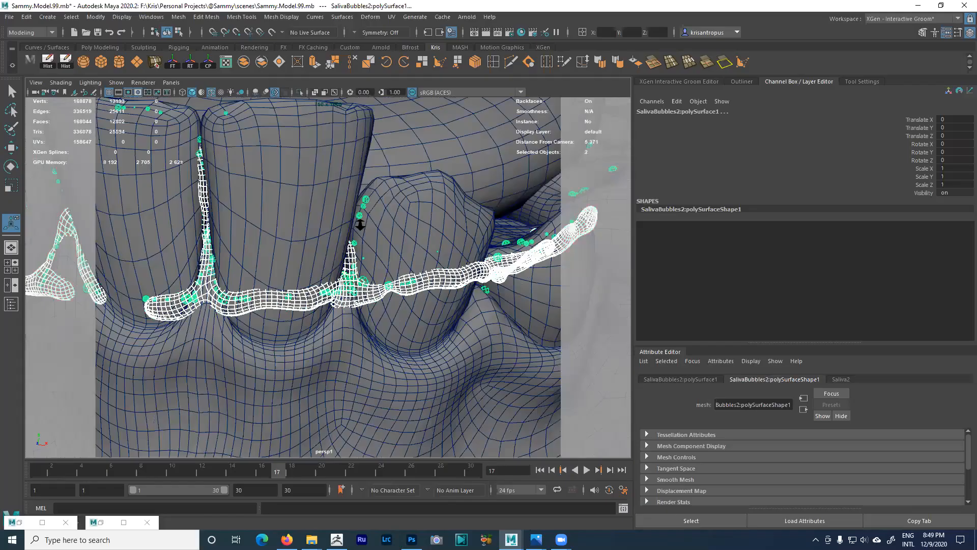
{"action": "scroll", "coordinate": [360, 225], "scroll_direction": "down", "scroll_amount": 3}
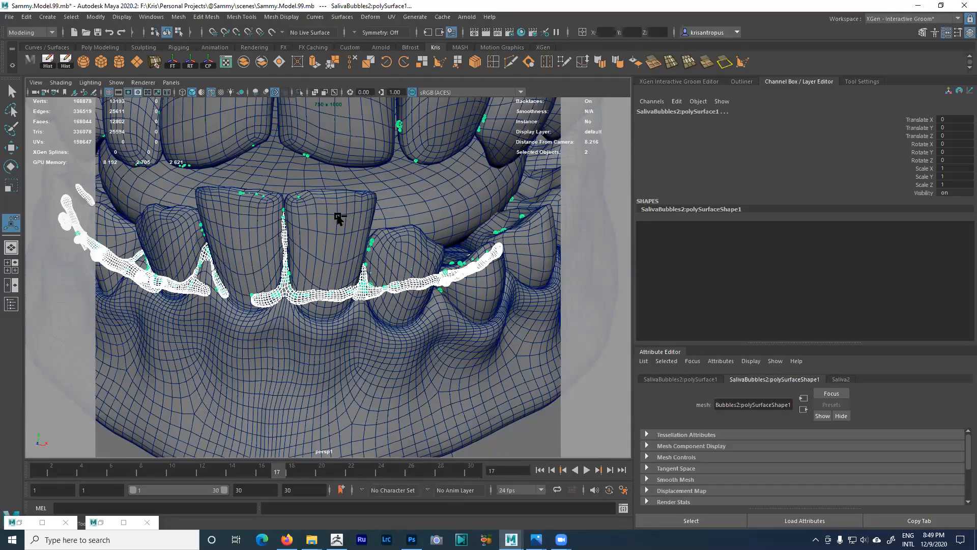
{"action": "key", "text": "Delete"}
- Select the lower teeth and gum mesh and examine its edge flow around the back teeth and gumline
{"action": "scroll", "coordinate": [329, 210], "scroll_direction": "down", "scroll_amount": 2}
{"action": "left_click_drag", "start_coordinate": [321, 203], "coordinate": [385, 204], "text": "alt"}
{"action": "left_click_drag", "start_coordinate": [308, 199], "coordinate": [388, 255], "text": "alt"}
{"action": "middle_click_drag", "start_coordinate": [388, 255], "coordinate": [376, 263], "text": "alt"}
{"action": "left_click_drag", "start_coordinate": [435, 253], "coordinate": [386, 309], "text": "alt"}
{"action": "middle_click_drag", "start_coordinate": [385, 309], "coordinate": [339, 207], "text": "alt"}
{"action": "right_click_drag", "start_coordinate": [384, 263], "coordinate": [412, 290], "text": "alt"}
{"action": "left_click", "coordinate": [407, 299]}
{"action": "middle_click_drag", "start_coordinate": [406, 301], "coordinate": [405, 273], "text": "alt"}
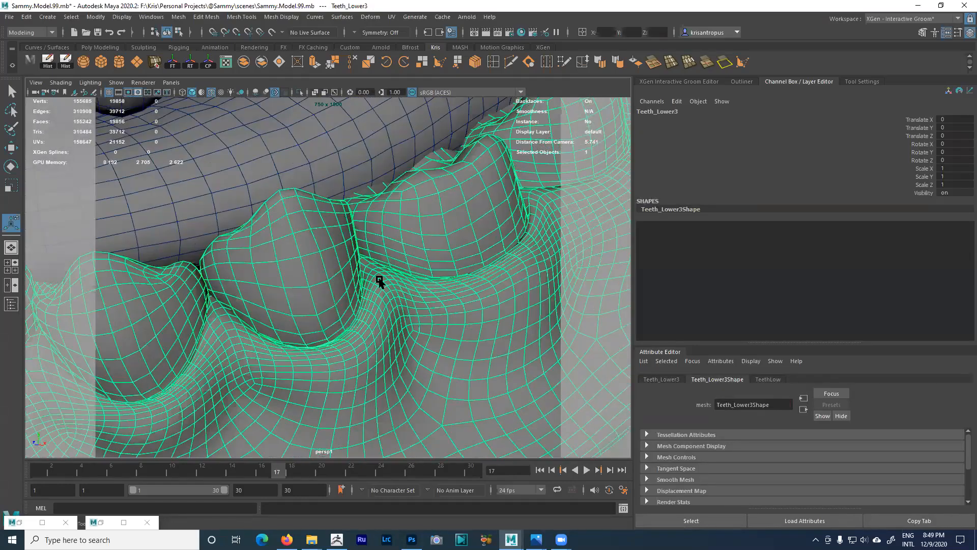
{"action": "right_click_drag", "start_coordinate": [373, 277], "coordinate": [364, 278], "text": "alt"}
{"action": "left_click_drag", "start_coordinate": [389, 271], "coordinate": [377, 204], "text": "alt"}
{"action": "middle_click_drag", "start_coordinate": [377, 204], "coordinate": [408, 375], "text": "alt"}
{"action": "left_click_drag", "start_coordinate": [408, 375], "coordinate": [357, 155], "text": "alt"}
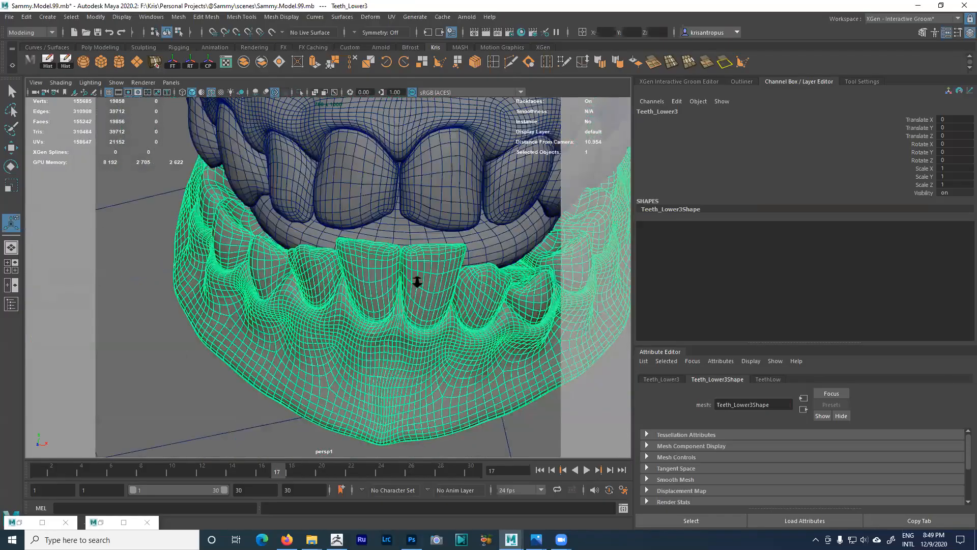
- Examine the lower mesh's topology close up where individual teeth meet the gum
{"action": "right_click_drag", "start_coordinate": [418, 282], "coordinate": [421, 246], "text": "alt"}
{"action": "middle_click_drag", "start_coordinate": [421, 247], "coordinate": [423, 270], "text": "alt"}
{"action": "left_click_drag", "start_coordinate": [423, 270], "coordinate": [382, 322], "text": "alt"}
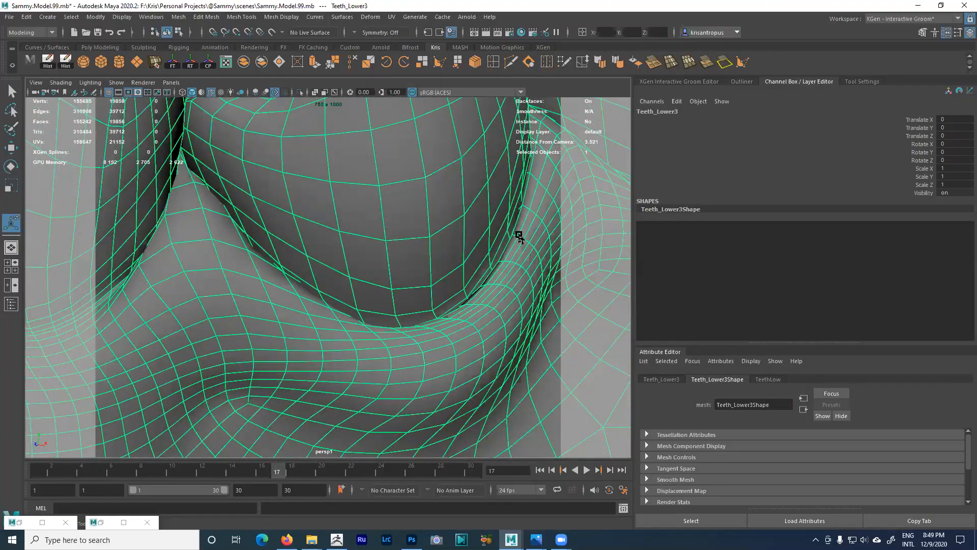
{"action": "right_click_drag", "start_coordinate": [501, 284], "coordinate": [445, 255], "text": "alt"}
{"action": "left_click_drag", "start_coordinate": [445, 255], "coordinate": [406, 232], "text": "alt"}
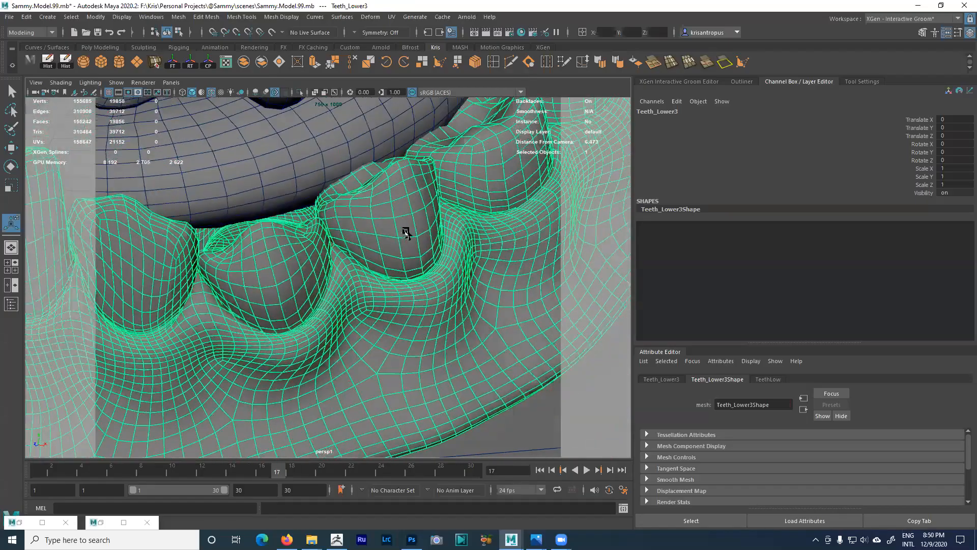
{"action": "right_click_drag", "start_coordinate": [405, 232], "coordinate": [403, 240], "text": "alt"}
{"action": "middle_click_drag", "start_coordinate": [403, 240], "coordinate": [390, 243], "text": "alt"}
{"action": "left_click_drag", "start_coordinate": [391, 242], "coordinate": [440, 321], "text": "alt"}
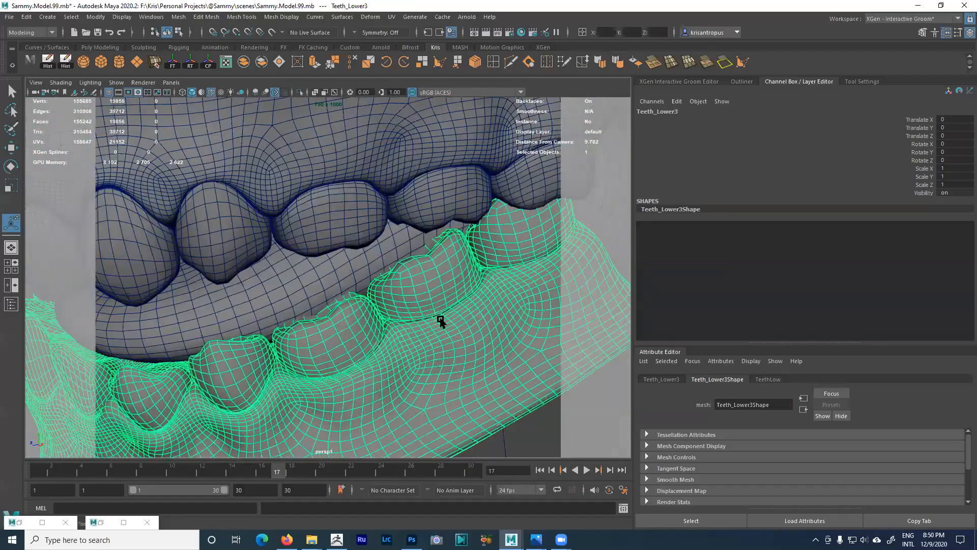
- Inspect the complete upper and lower teeth wireframe from the side and the front
{"action": "right_click_drag", "start_coordinate": [375, 270], "coordinate": [436, 260], "text": "alt"}
{"action": "left_click_drag", "start_coordinate": [436, 260], "coordinate": [507, 293], "text": "alt"}
{"action": "middle_click_drag", "start_coordinate": [508, 294], "coordinate": [491, 280], "text": "alt"}
{"action": "left_click_drag", "start_coordinate": [491, 279], "coordinate": [434, 293], "text": "alt"}
{"action": "left_click", "coordinate": [504, 308]}
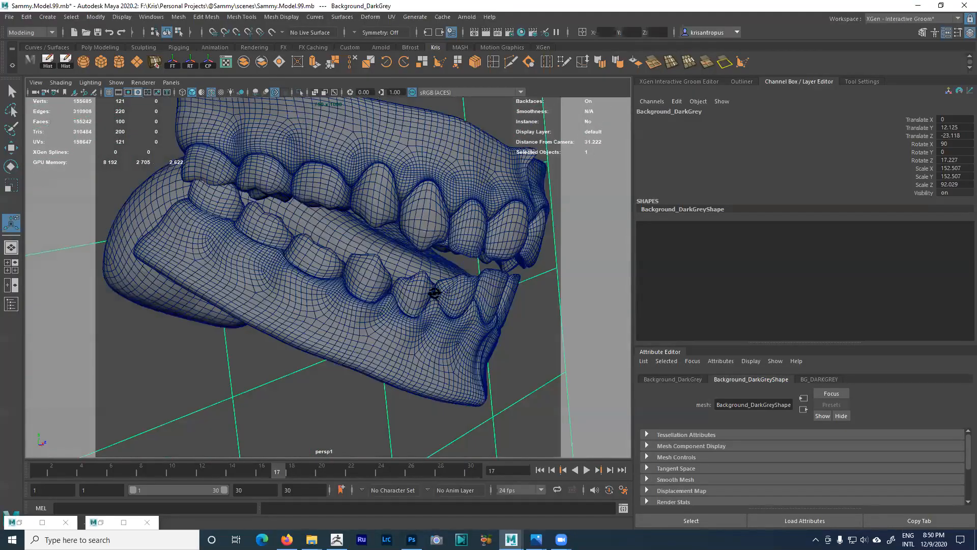
{"action": "left_click_drag", "start_coordinate": [379, 264], "coordinate": [306, 282], "text": "alt"}
{"action": "right_click_drag", "start_coordinate": [360, 280], "coordinate": [379, 274], "text": "alt"}
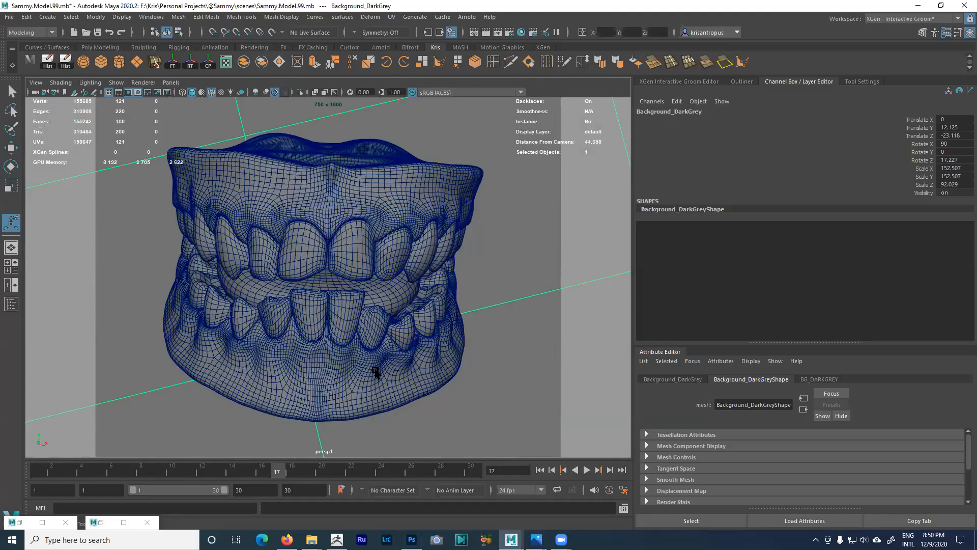
- Select the upper teeth mesh and examine the topology of its front teeth
{"action": "left_click", "coordinate": [354, 261]}
{"action": "right_click_drag", "start_coordinate": [338, 287], "coordinate": [325, 239], "text": "alt"}
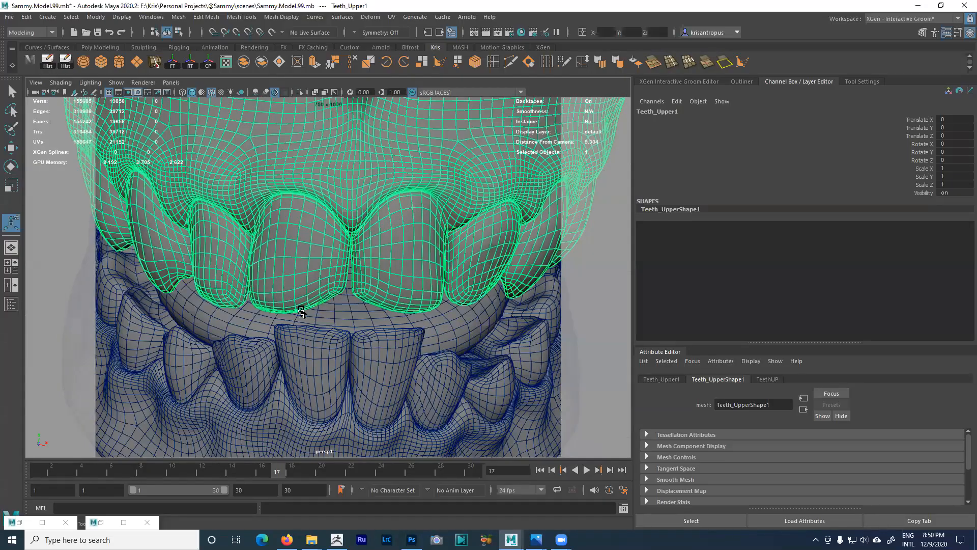
{"action": "right_click_drag", "start_coordinate": [311, 299], "coordinate": [312, 292], "text": "alt"}
{"action": "middle_click_drag", "start_coordinate": [312, 293], "coordinate": [320, 214], "text": "alt"}
- Restore the minimized Render Settings and aiRampFloat5 ramp windows and close them both
{"action": "left_click", "coordinate": [100, 522]}
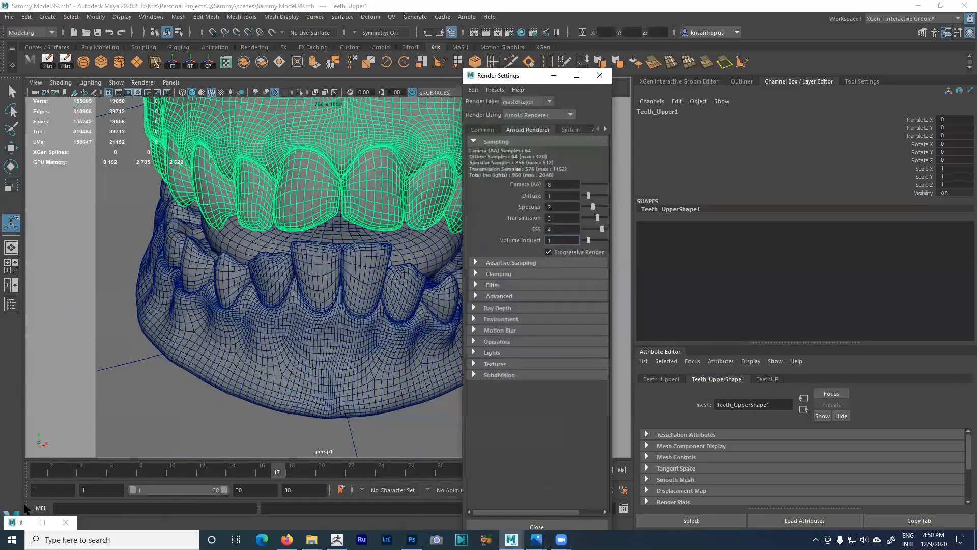
{"action": "left_click", "coordinate": [18, 523]}
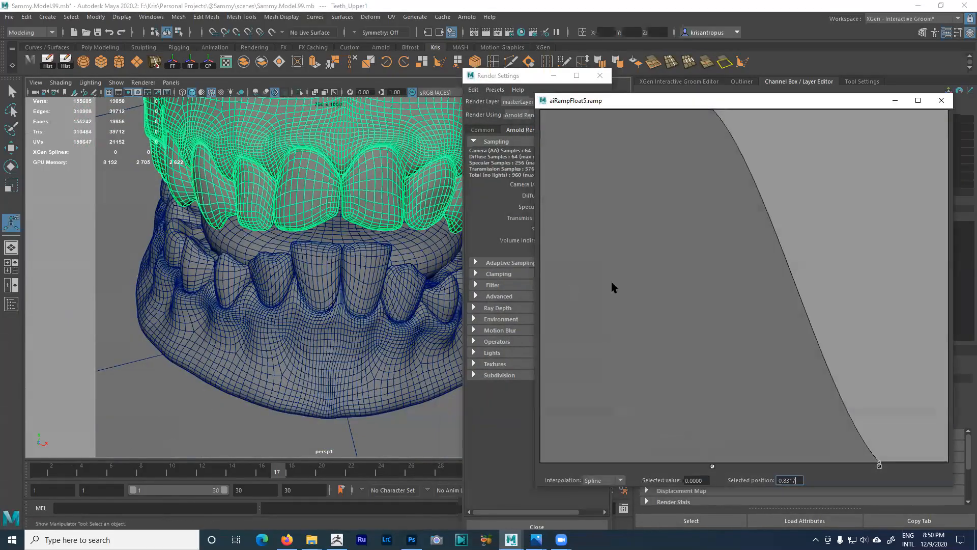
{"action": "left_click", "coordinate": [941, 101]}
{"action": "left_click", "coordinate": [600, 75]}
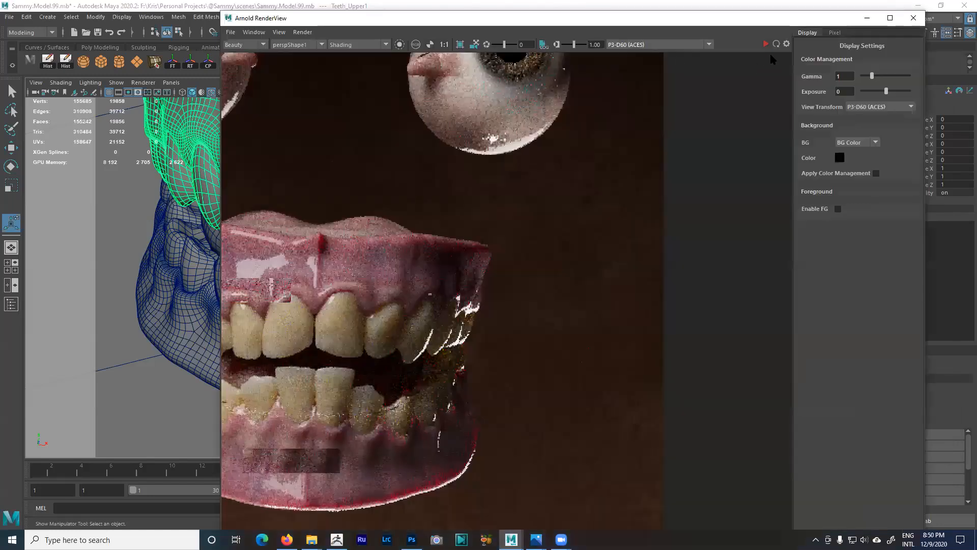
- Start the live Arnold render and inspect a cropped region across the edges of the upper and lower front teeth
{"action": "left_click", "coordinate": [766, 45]}
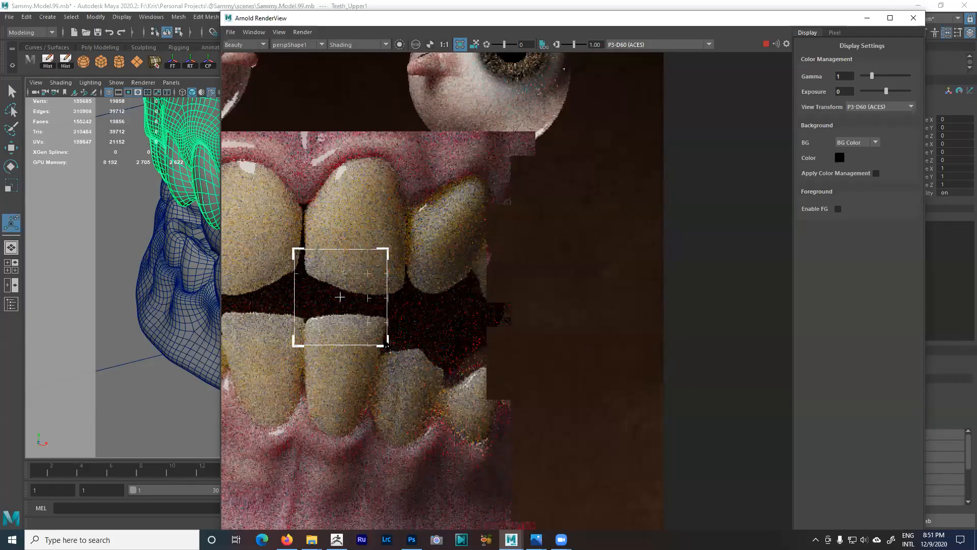
{"action": "scroll", "coordinate": [284, 374], "scroll_direction": "up", "scroll_amount": 2}
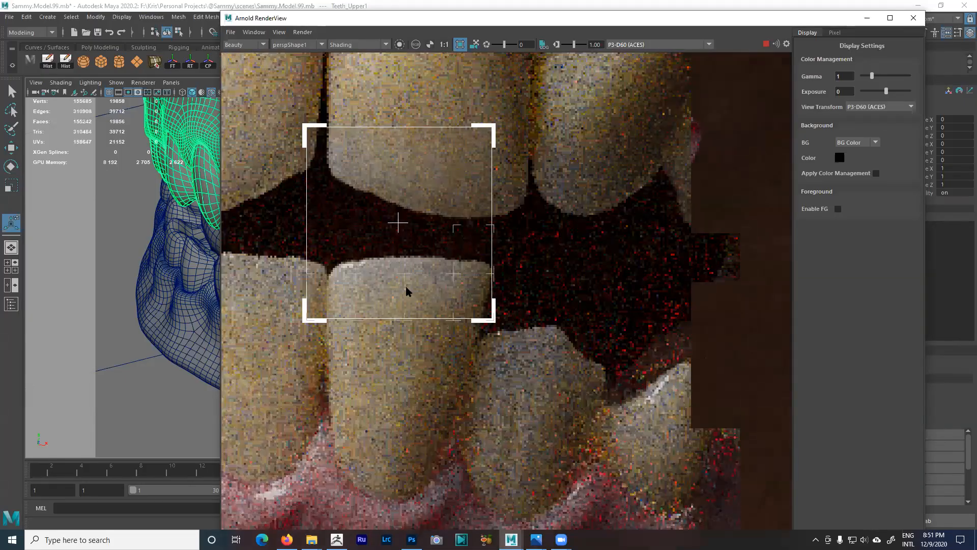
{"action": "scroll", "coordinate": [383, 260], "scroll_direction": "down", "scroll_amount": 1}
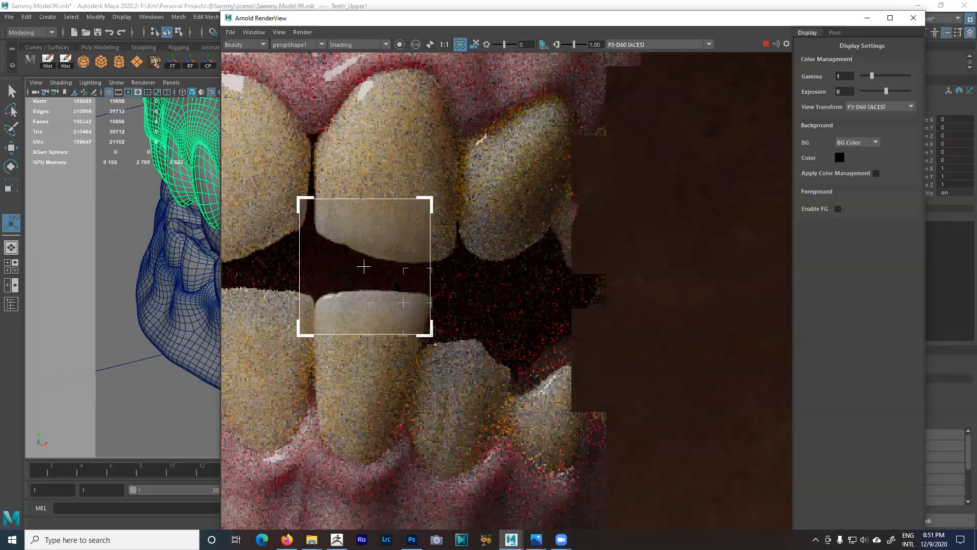
{"action": "scroll", "coordinate": [363, 266], "scroll_direction": "down", "scroll_amount": 1}
{"action": "middle_click_drag", "start_coordinate": [344, 294], "coordinate": [415, 285]}
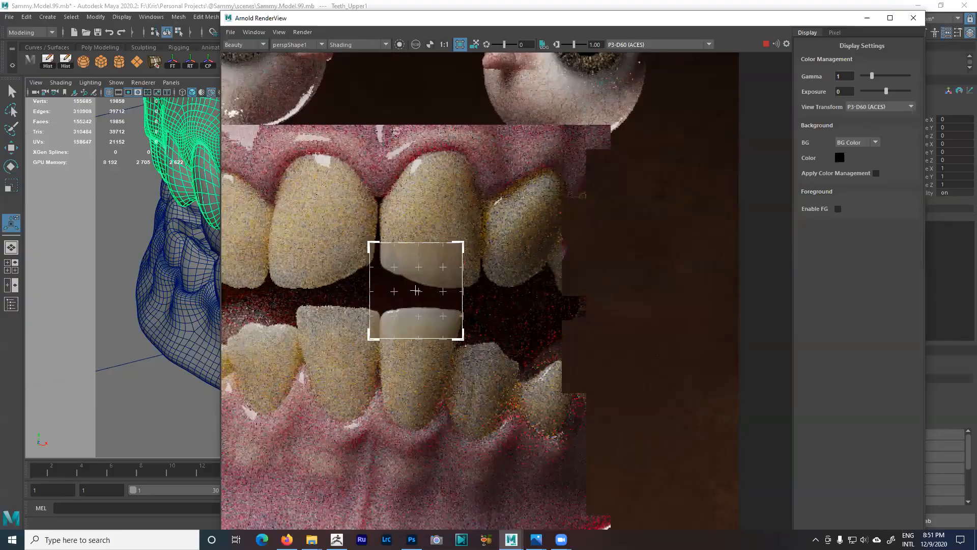
{"action": "scroll", "coordinate": [471, 321], "scroll_direction": "up", "scroll_amount": 1}
{"action": "scroll", "coordinate": [472, 322], "scroll_direction": "down", "scroll_amount": 2}
{"action": "middle_click_drag", "start_coordinate": [472, 322], "coordinate": [543, 298]}
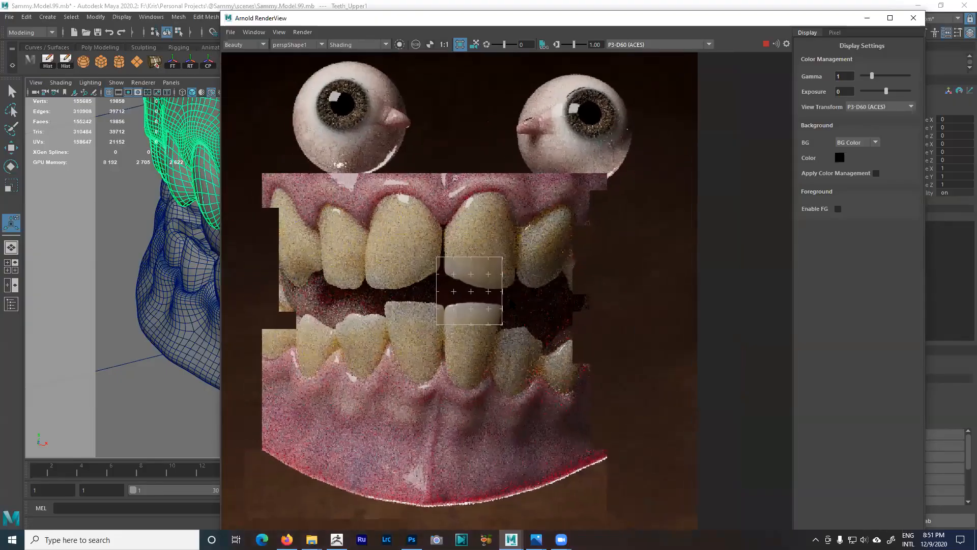
{"action": "scroll", "coordinate": [504, 299], "scroll_direction": "up", "scroll_amount": 1}
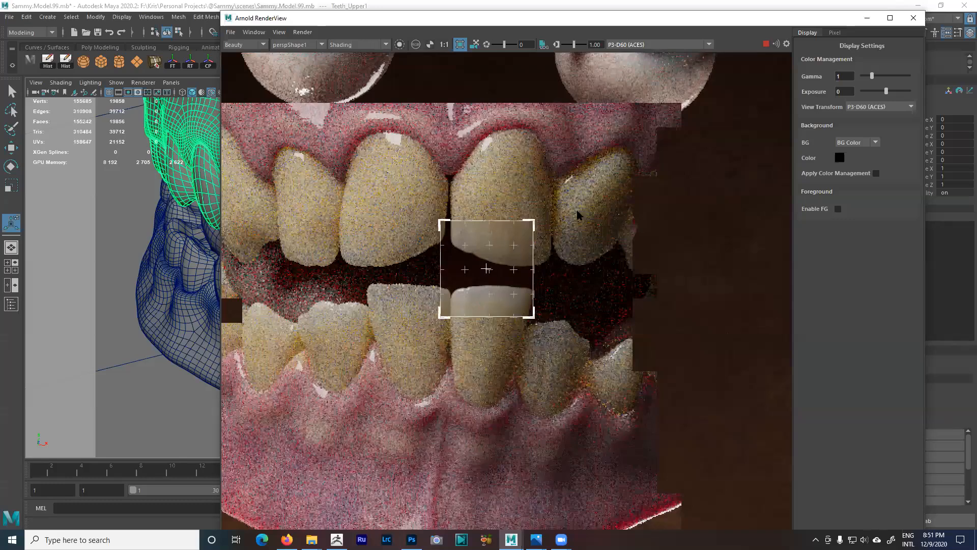
- Stop the render, move and widen the crop region over the adjacent pair of front teeth, and render again
{"action": "left_click", "coordinate": [767, 44]}
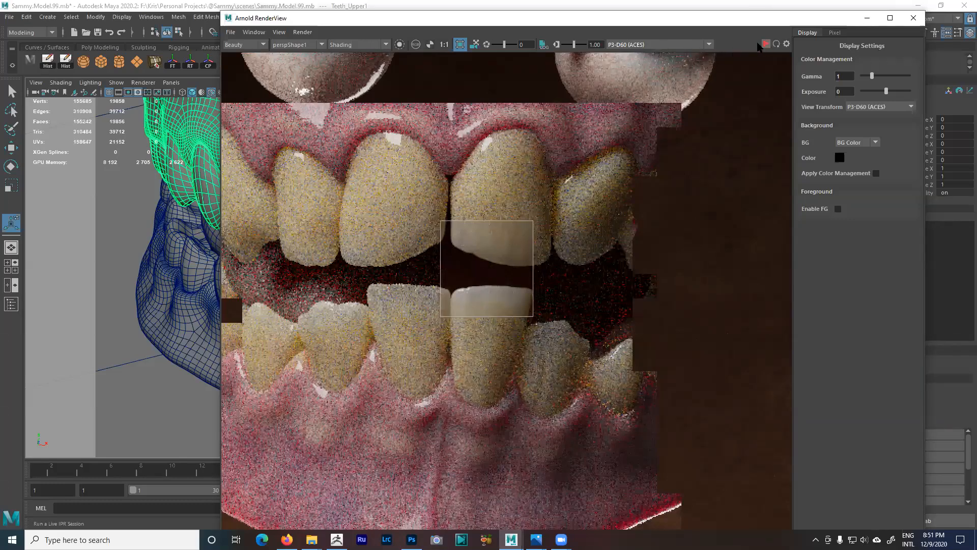
{"action": "left_click_drag", "start_coordinate": [487, 269], "coordinate": [404, 267]}
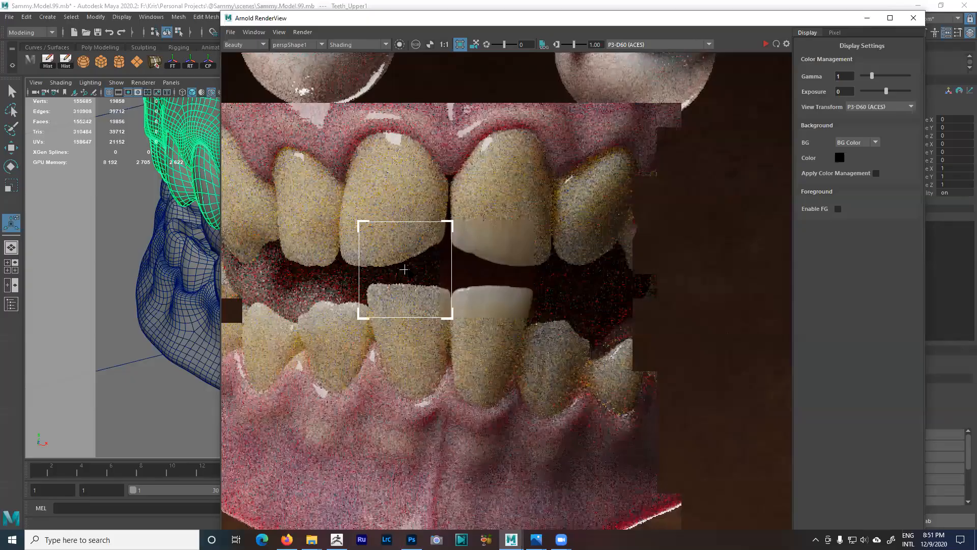
{"action": "left_click_drag", "start_coordinate": [360, 222], "coordinate": [330, 219]}
{"action": "left_click", "coordinate": [765, 44]}
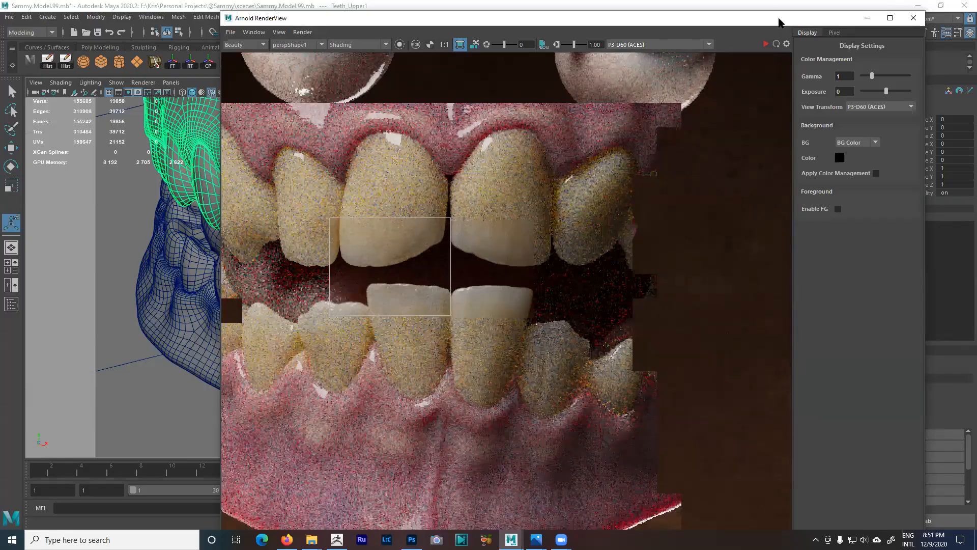
- Move the render window aside and show the TeethUP shader's Specular attributes in an enlarged Attribute Editor, with Base collapsed
{"action": "left_click_drag", "start_coordinate": [560, 18], "coordinate": [75, 288]}
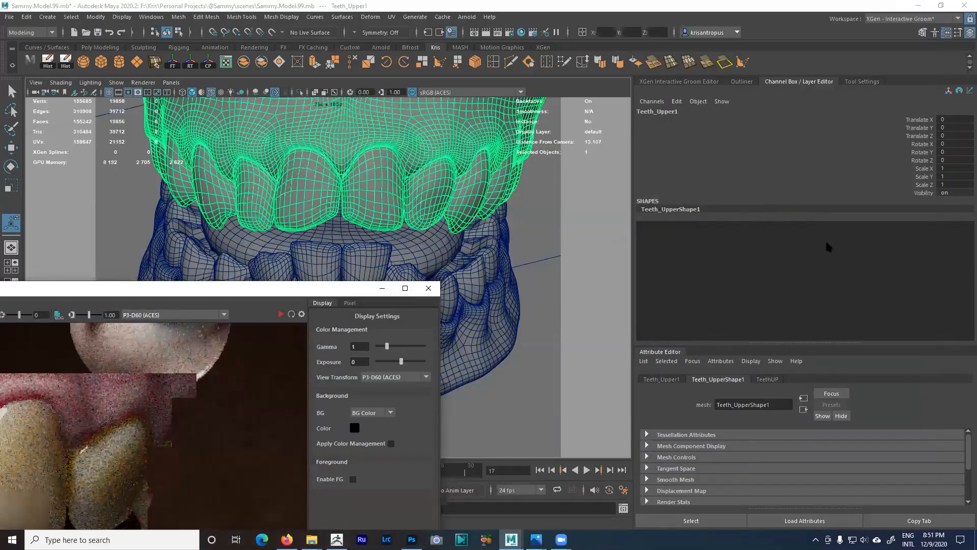
{"action": "left_click", "coordinate": [771, 381]}
{"action": "left_click_drag", "start_coordinate": [824, 346], "coordinate": [818, 221]}
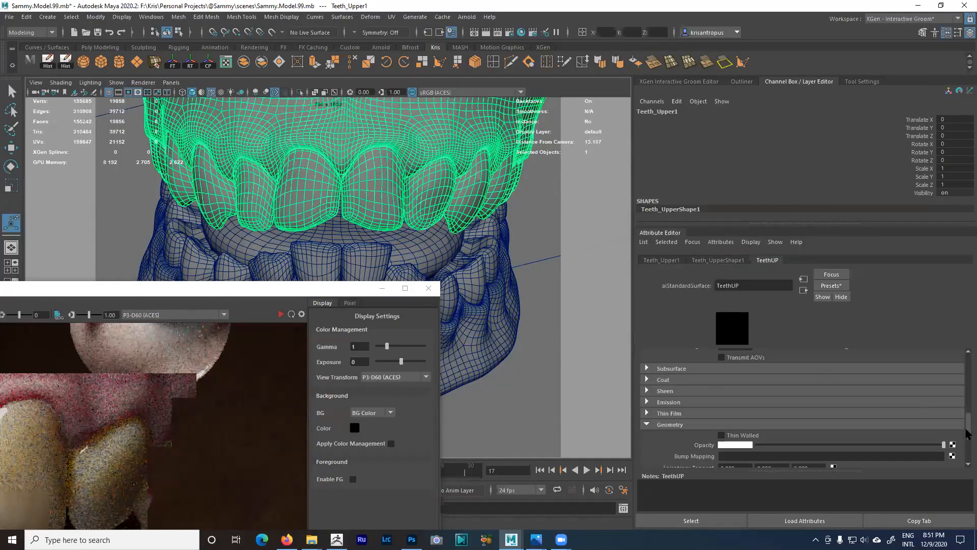
{"action": "left_click_drag", "start_coordinate": [967, 432], "coordinate": [968, 363]}
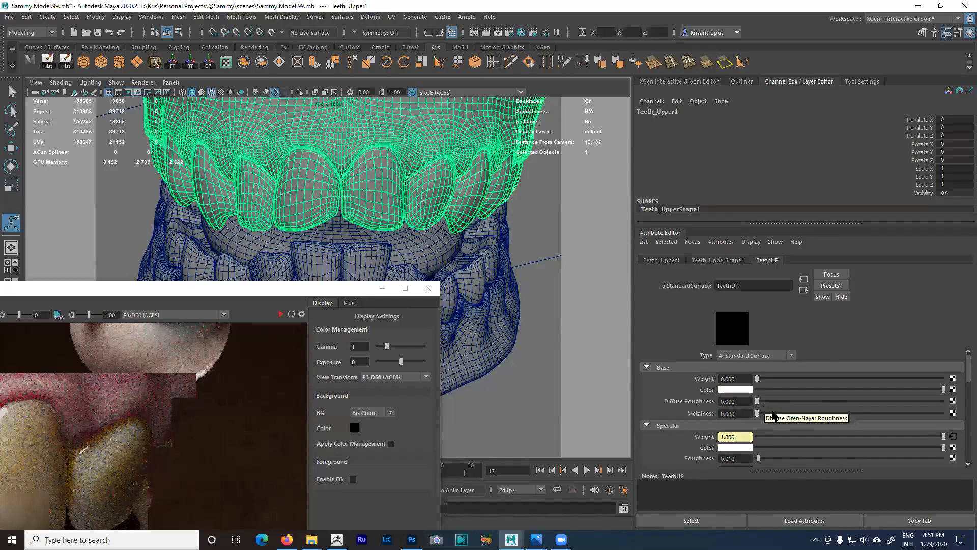
{"action": "left_click", "coordinate": [647, 367]}
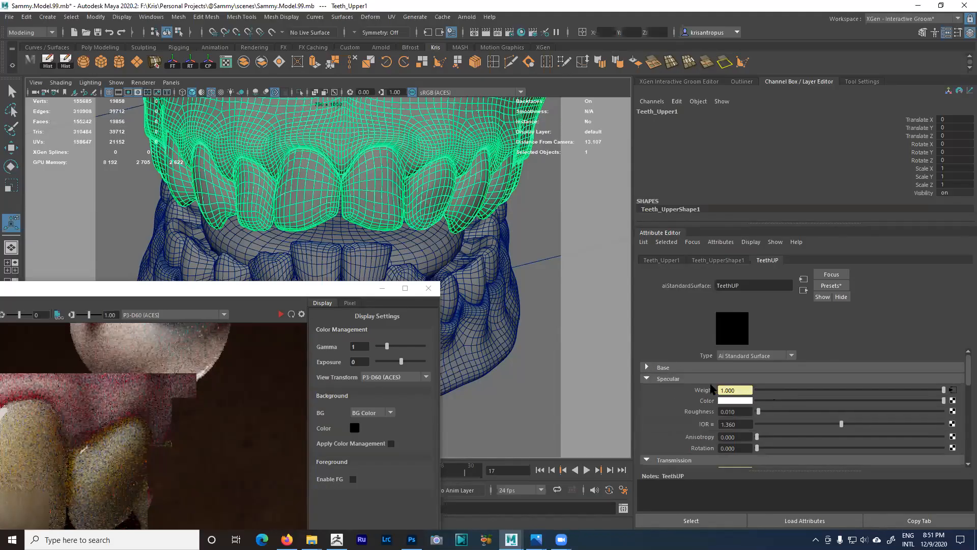
- Open the file texture connected to the TeethUP shader's specular weight and try to view its image
{"action": "left_click", "coordinate": [952, 390]}
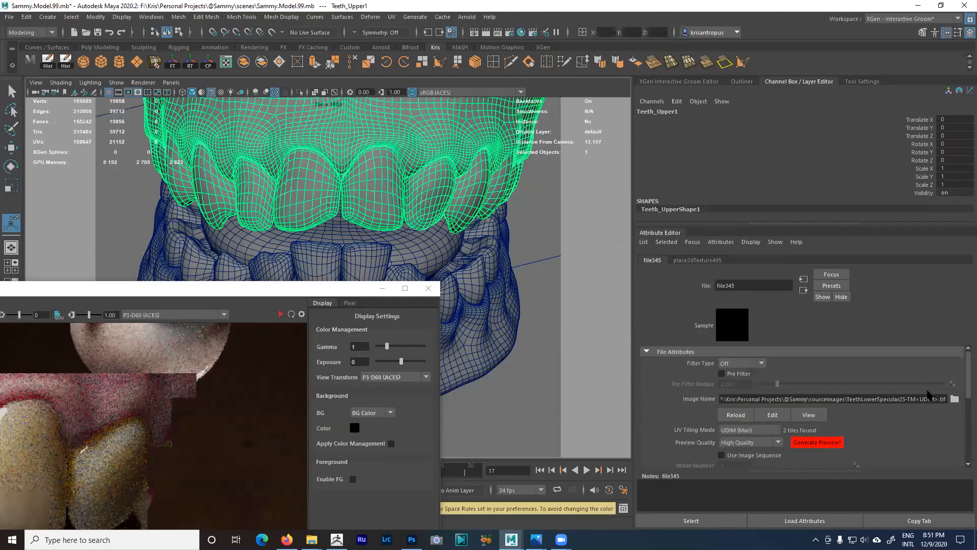
{"action": "left_click", "coordinate": [809, 416]}
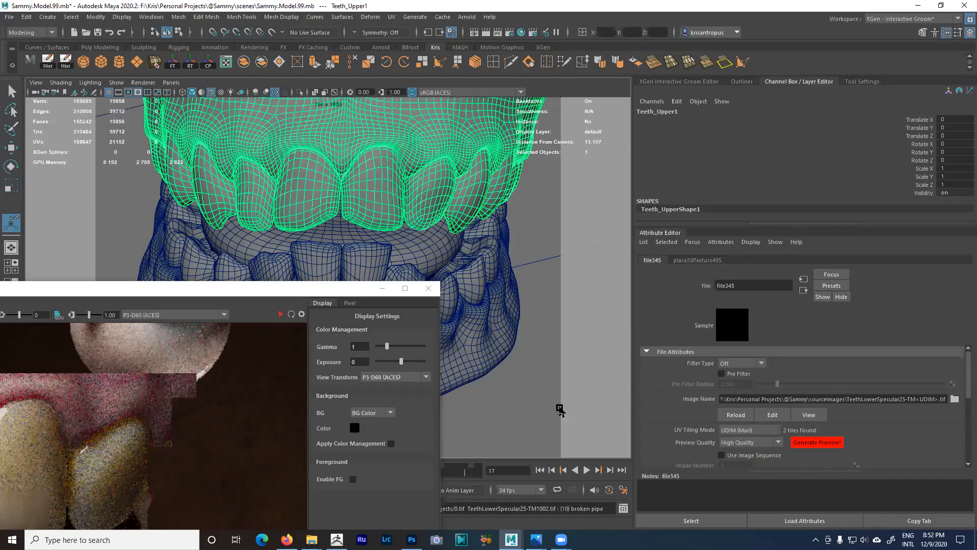
{"action": "left_click", "coordinate": [312, 540]}
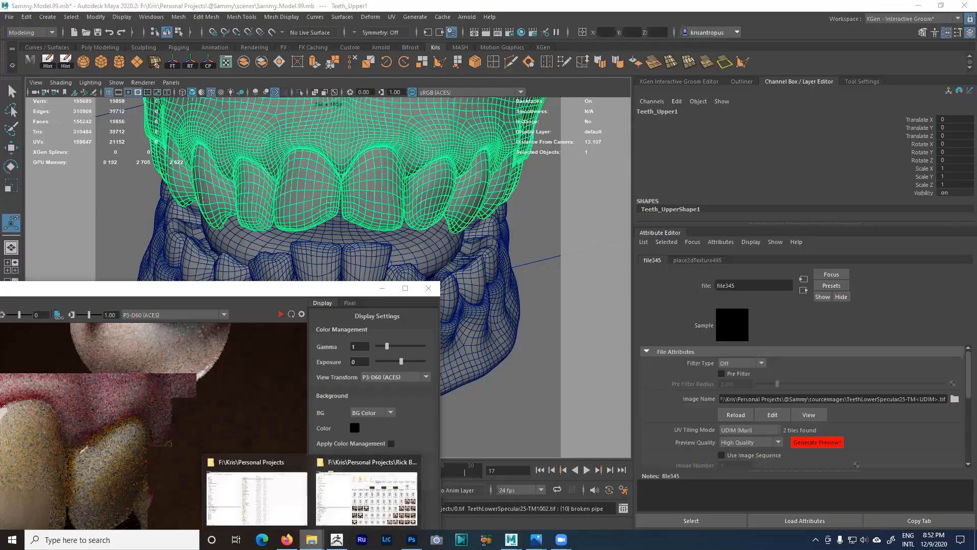
{"action": "left_click", "coordinate": [340, 507]}
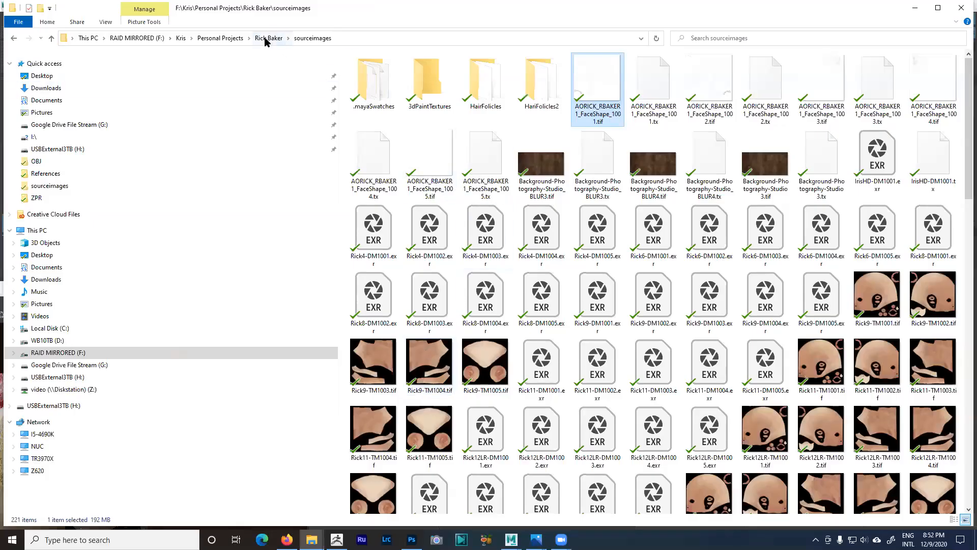
{"action": "left_click", "coordinate": [235, 38]}
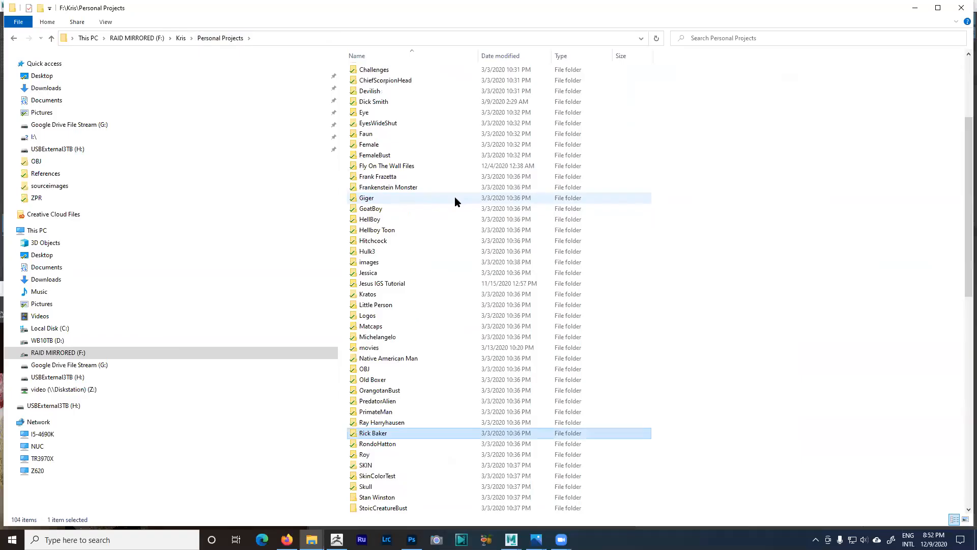
{"action": "scroll", "coordinate": [423, 342], "scroll_direction": "down", "scroll_amount": 1}
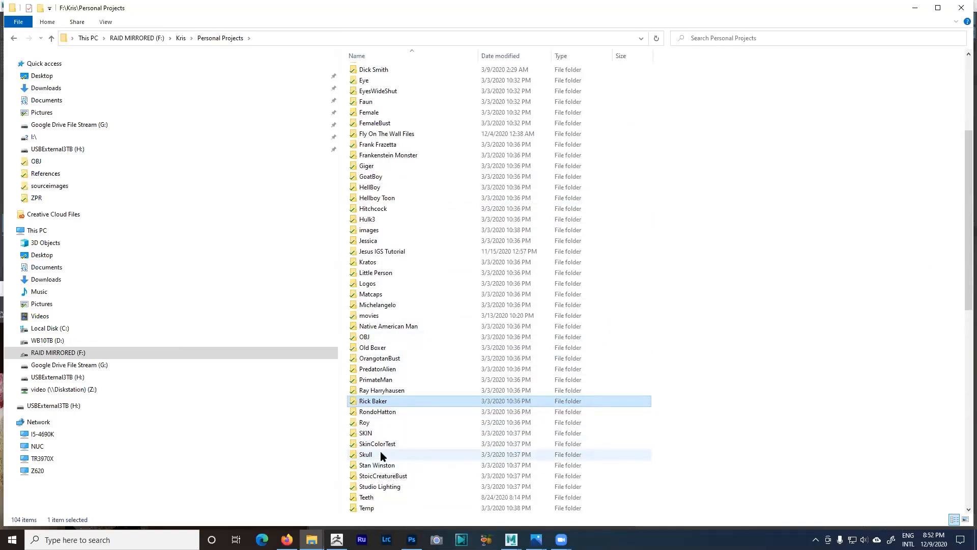
{"action": "scroll", "coordinate": [453, 207], "scroll_direction": "up", "scroll_amount": 6}
{"action": "double_click", "coordinate": [371, 82]}
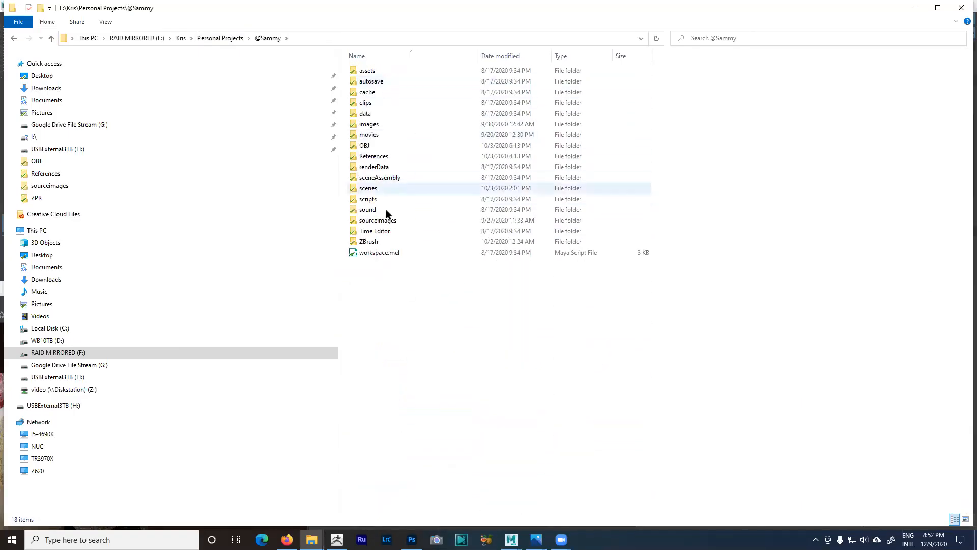
{"action": "double_click", "coordinate": [383, 221]}
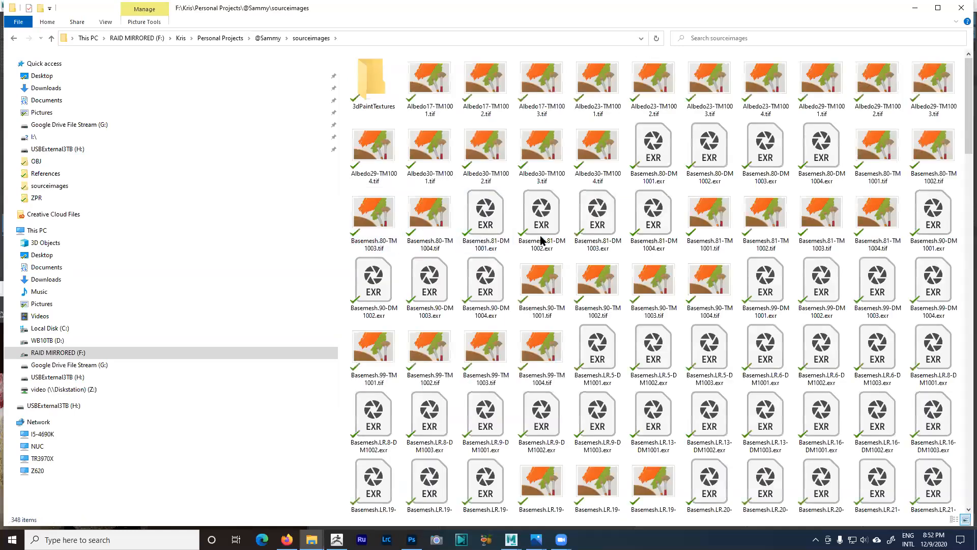
{"action": "left_click", "coordinate": [422, 185]}
{"action": "right_click", "coordinate": [404, 189]}
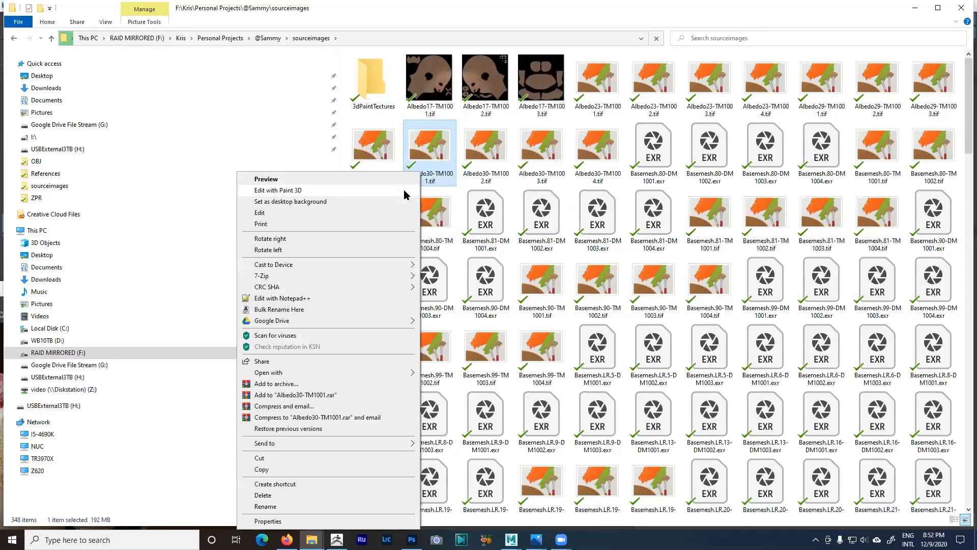
{"action": "left_click", "coordinate": [464, 184]}
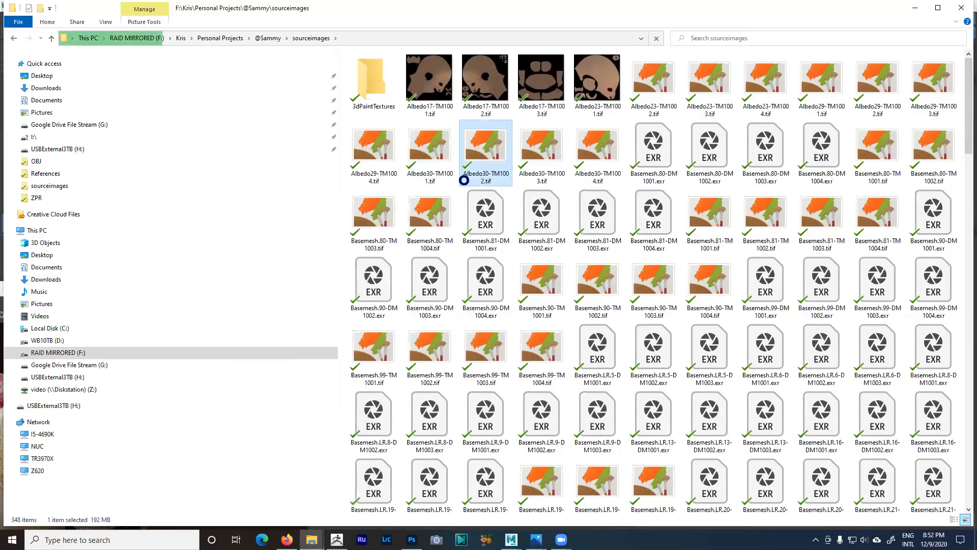
{"action": "right_click", "coordinate": [464, 186]}
{"action": "right_click", "coordinate": [343, 74]}
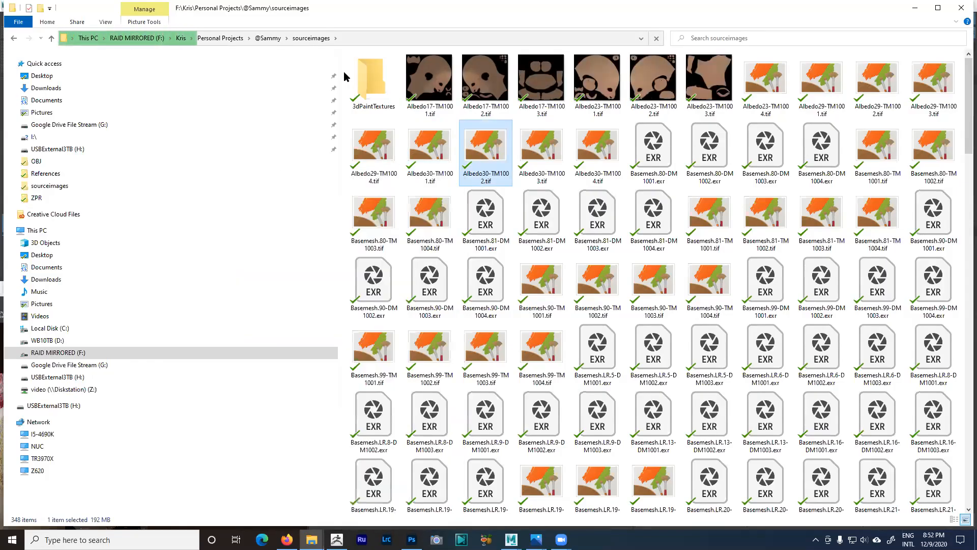
{"action": "mouse_move", "coordinate": [282, 93]}
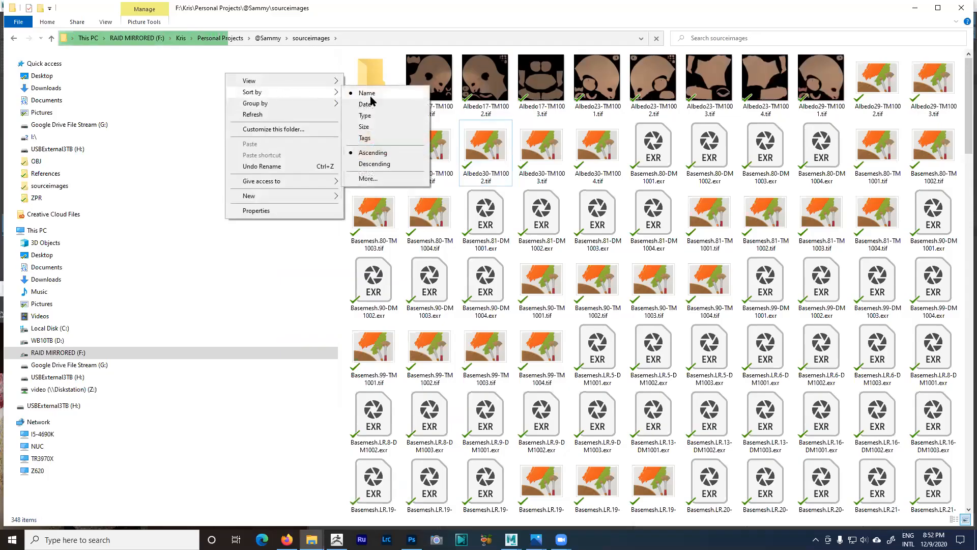
{"action": "left_click", "coordinate": [372, 101]}
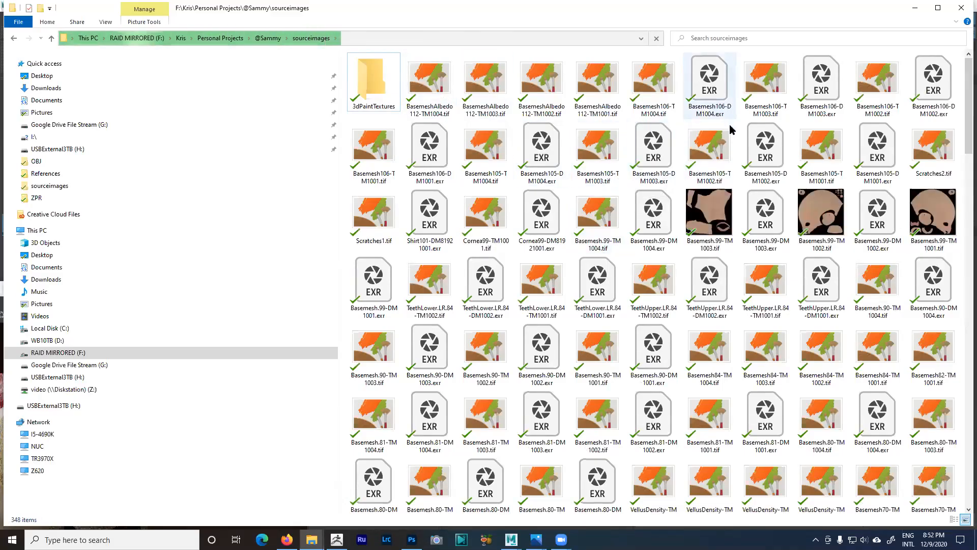
- Open TeethUpper.LR.84-TM1001.tif, examine the painted gums and teeth up close, and close the image
{"action": "left_click", "coordinate": [758, 290]}
{"action": "double_click", "coordinate": [758, 290]}
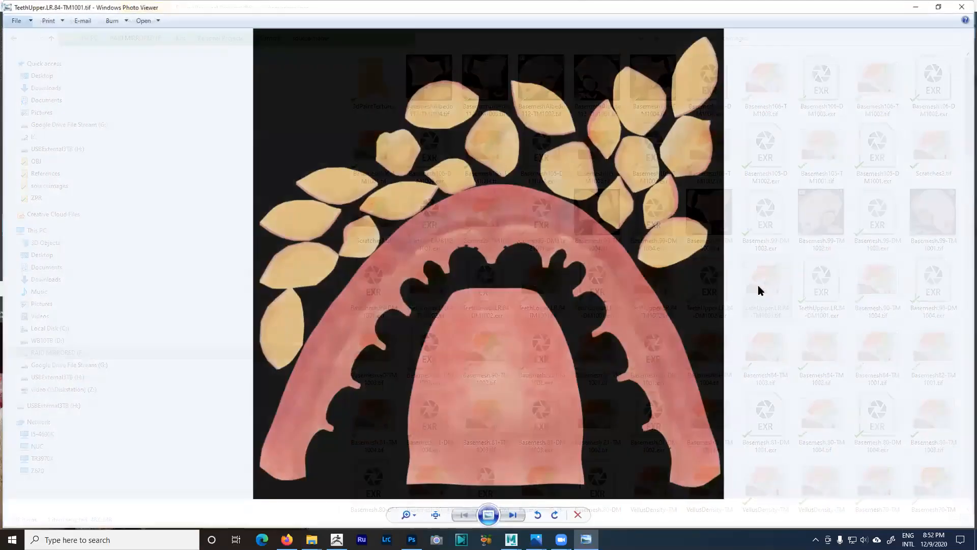
{"action": "scroll", "coordinate": [497, 256], "scroll_direction": "up", "scroll_amount": 5}
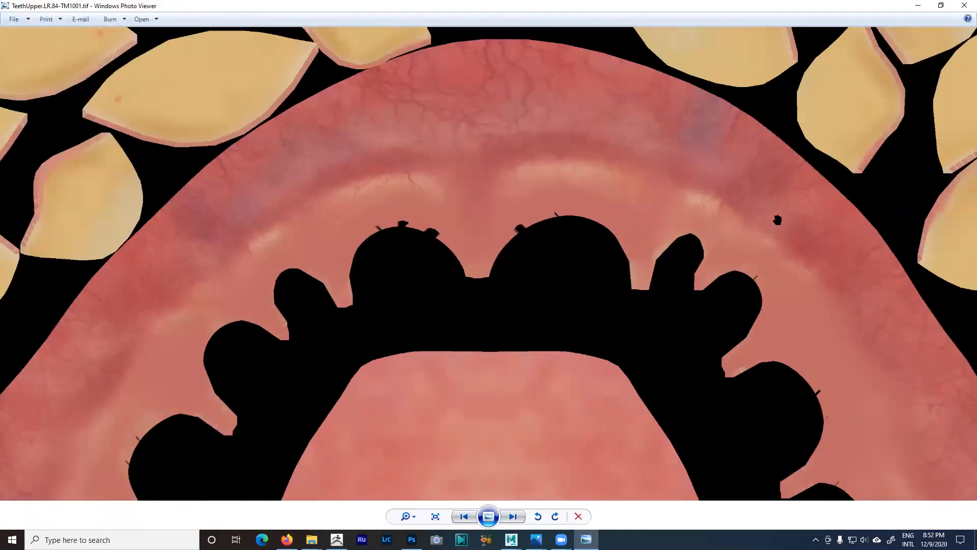
{"action": "scroll", "coordinate": [752, 202], "scroll_direction": "down", "scroll_amount": 1}
{"action": "left_click_drag", "start_coordinate": [531, 138], "coordinate": [575, 326]}
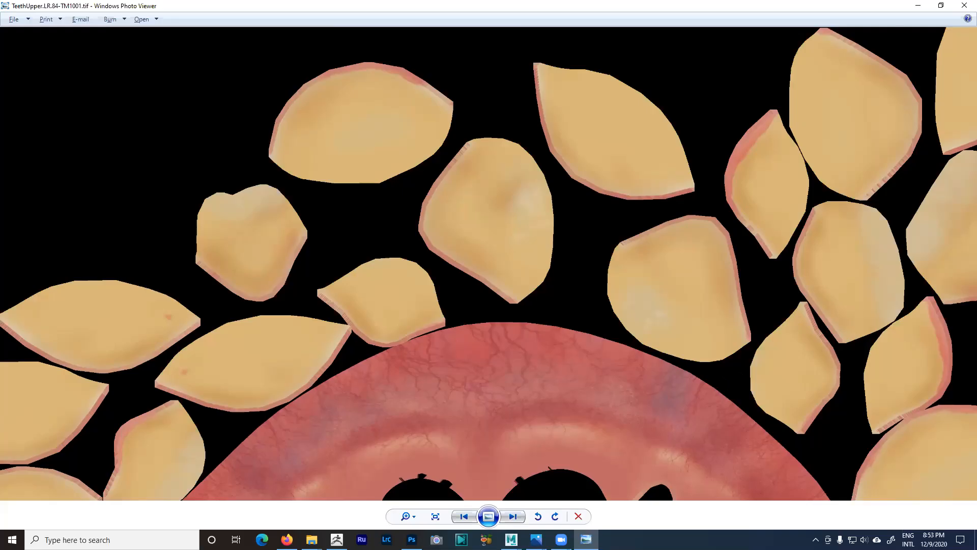
{"action": "scroll", "coordinate": [489, 263], "scroll_direction": "down", "scroll_amount": 8}
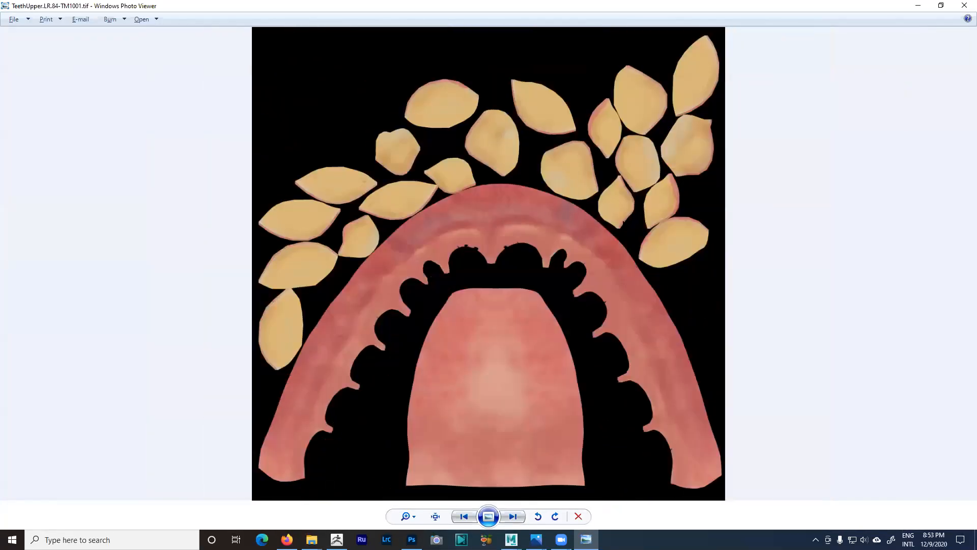
{"action": "left_click", "coordinate": [964, 6]}
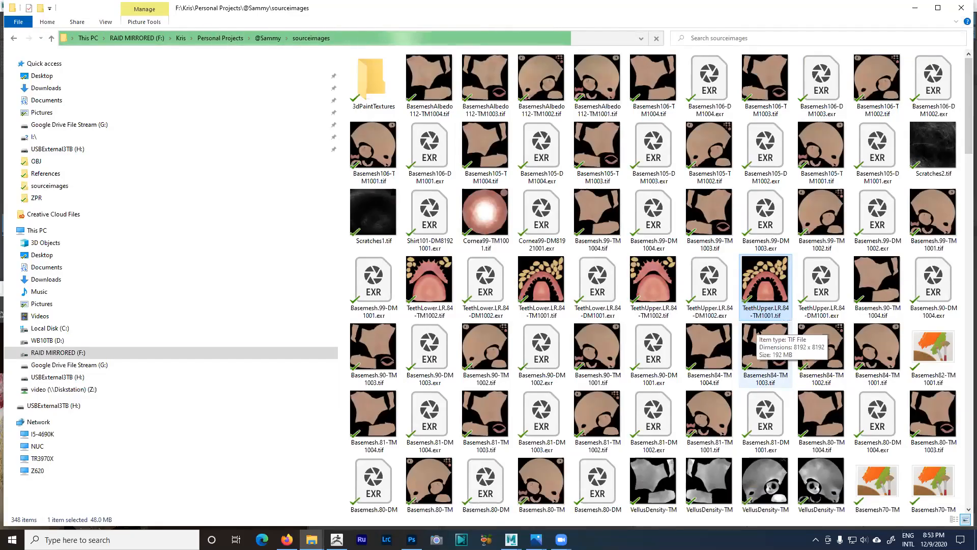
- Show the sourceimages files as a detailed list sorted by name, with the name column wide enough for the full file names
{"action": "scroll", "coordinate": [757, 321], "scroll_direction": "down", "scroll_amount": 2}
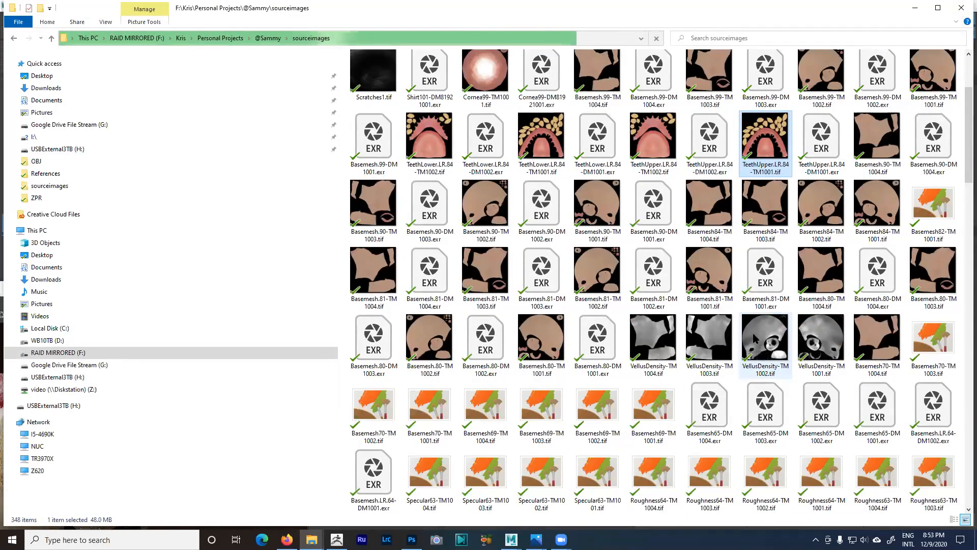
{"action": "scroll", "coordinate": [757, 331], "scroll_direction": "down", "scroll_amount": 3}
{"action": "scroll", "coordinate": [757, 336], "scroll_direction": "down", "scroll_amount": 15}
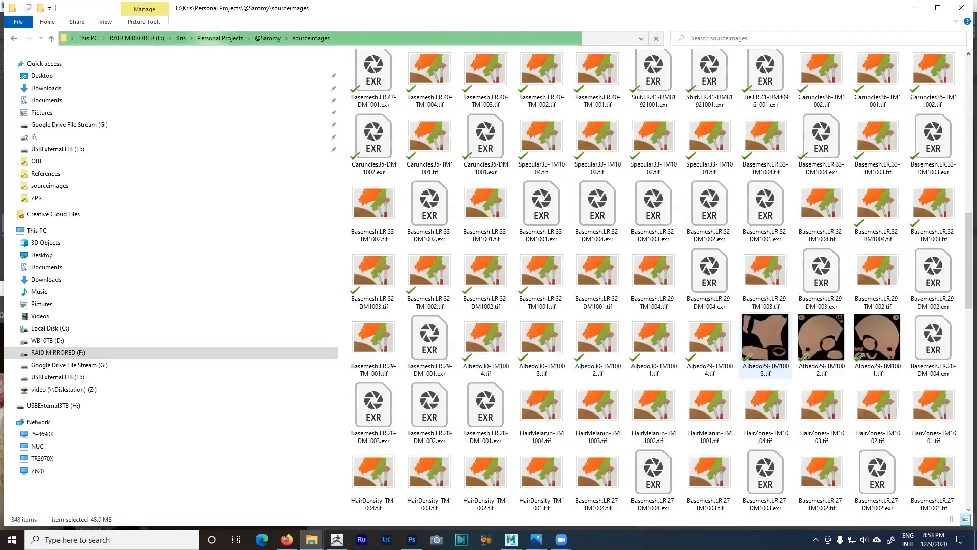
{"action": "scroll", "coordinate": [754, 334], "scroll_direction": "down", "scroll_amount": 3}
{"action": "scroll", "coordinate": [754, 334], "scroll_direction": "up", "scroll_amount": 20}
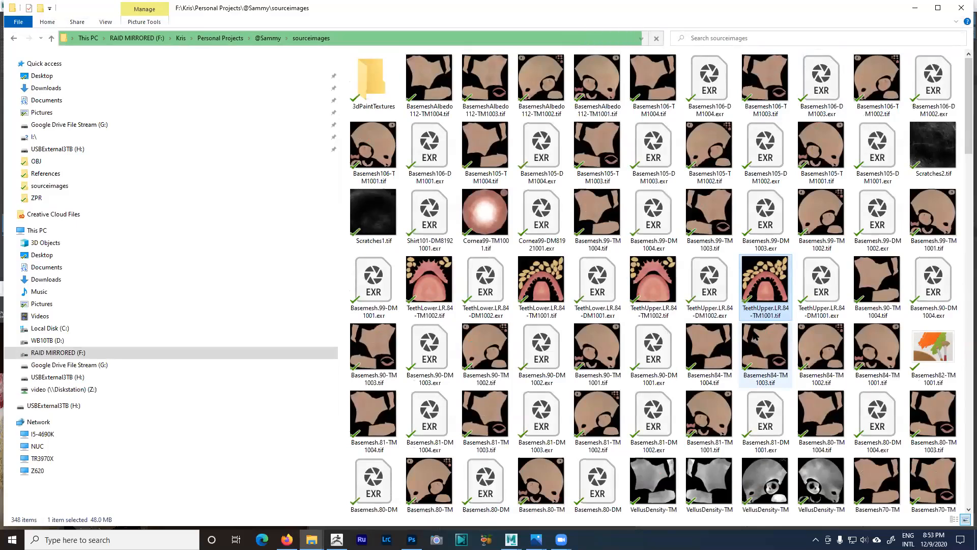
{"action": "right_click", "coordinate": [347, 129]}
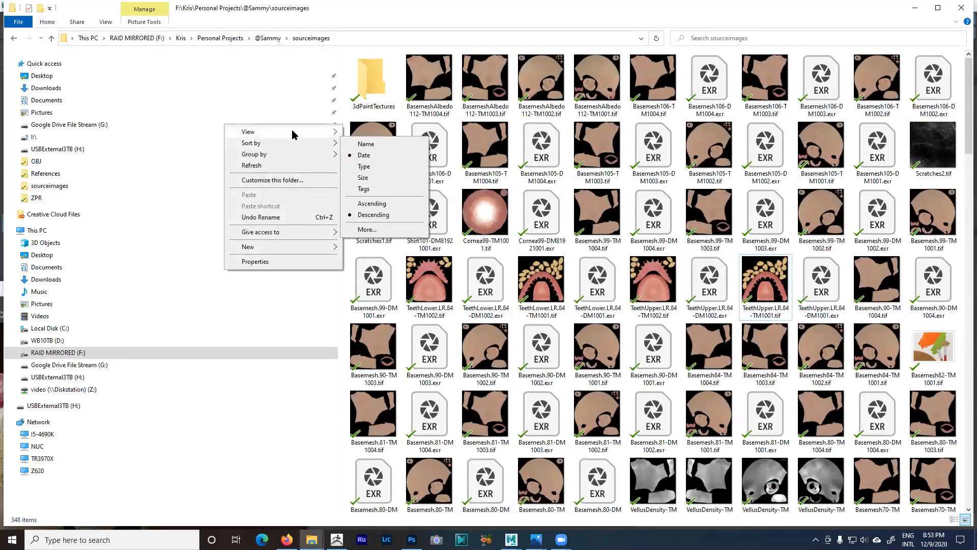
{"action": "mouse_move", "coordinate": [292, 131]}
{"action": "left_click", "coordinate": [381, 188]}
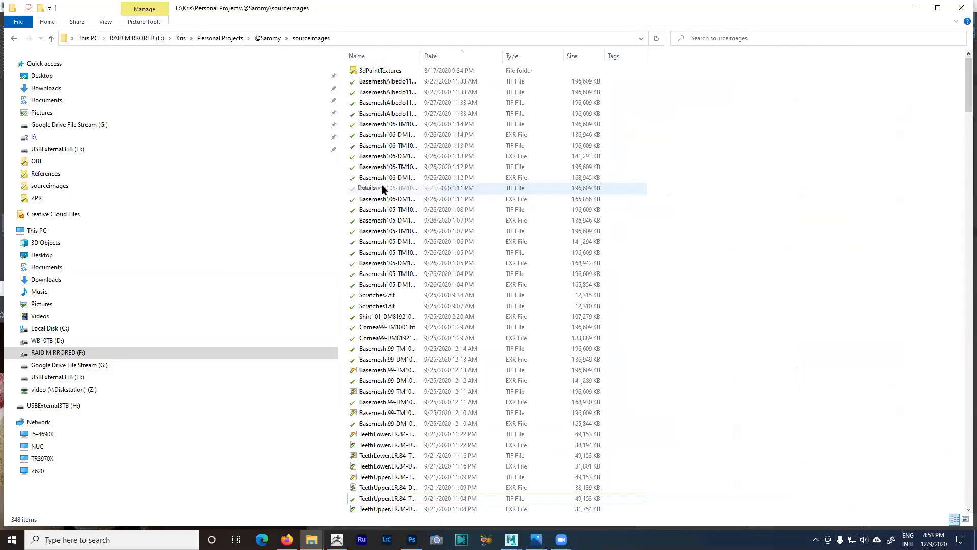
{"action": "left_click", "coordinate": [383, 56]}
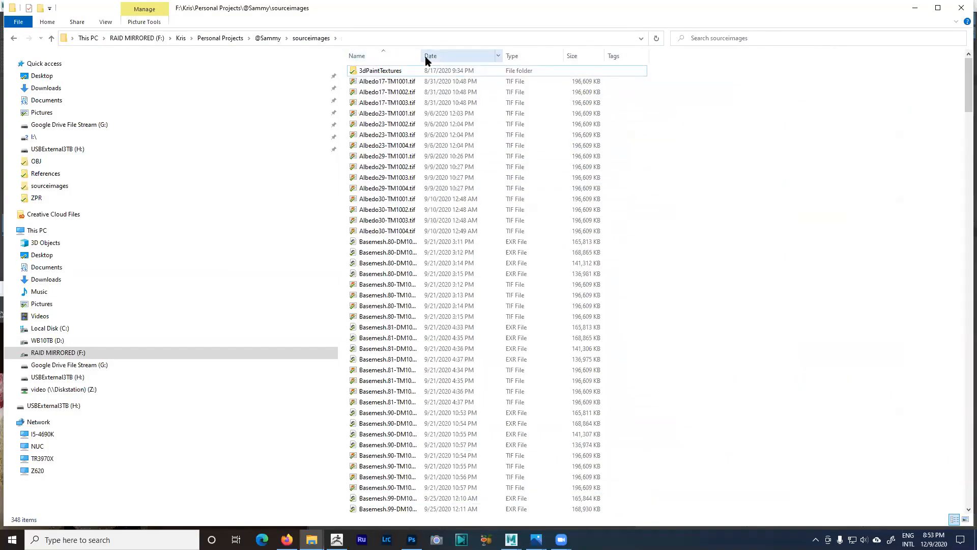
{"action": "double_click", "coordinate": [421, 56]}
- Find and open TeethLowerTransparency26-TM1001.tif, examine the dark painted areas on the teeth up close, and minimize the image
{"action": "scroll", "coordinate": [604, 288], "scroll_direction": "down", "scroll_amount": 20}
{"action": "scroll", "coordinate": [607, 292], "scroll_direction": "down", "scroll_amount": 20}
{"action": "left_click_drag", "start_coordinate": [961, 260], "coordinate": [962, 481]}
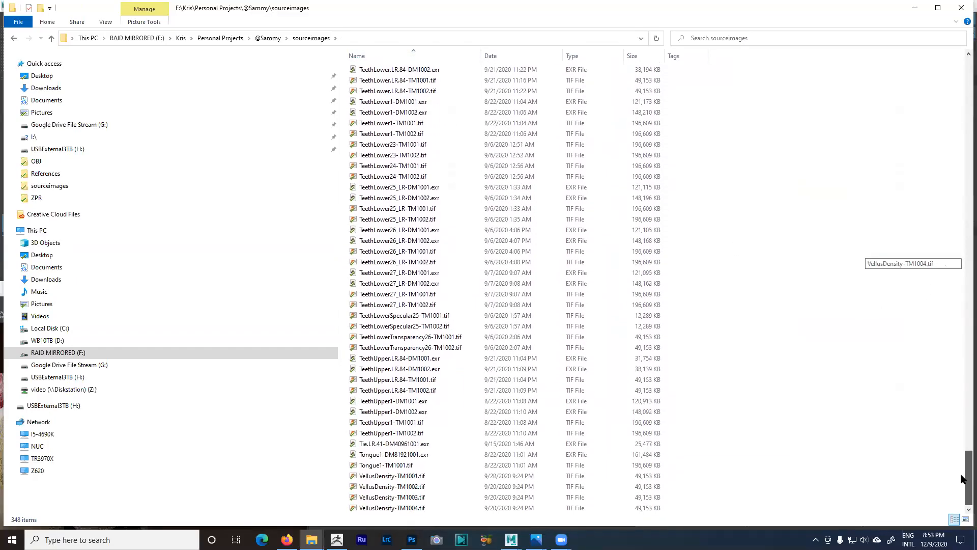
{"action": "left_click", "coordinate": [436, 338]}
{"action": "double_click", "coordinate": [436, 338]}
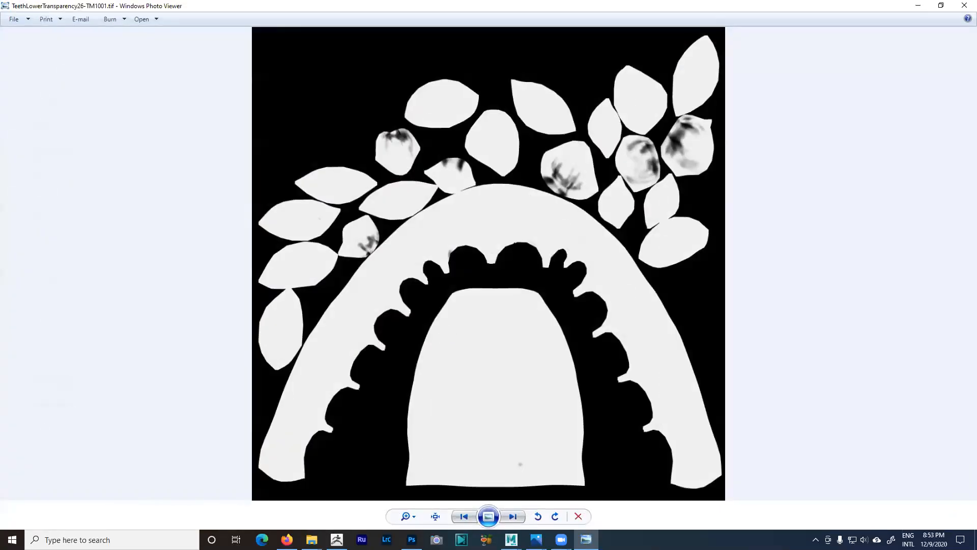
{"action": "scroll", "coordinate": [512, 226], "scroll_direction": "up", "scroll_amount": 3}
{"action": "left_click_drag", "start_coordinate": [483, 254], "coordinate": [610, 407]}
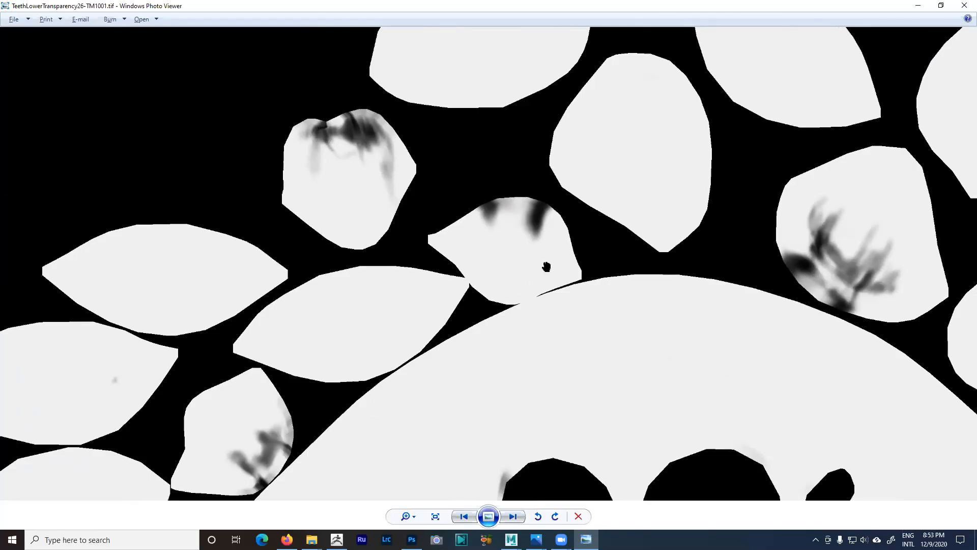
{"action": "scroll", "coordinate": [547, 267], "scroll_direction": "down", "scroll_amount": 3}
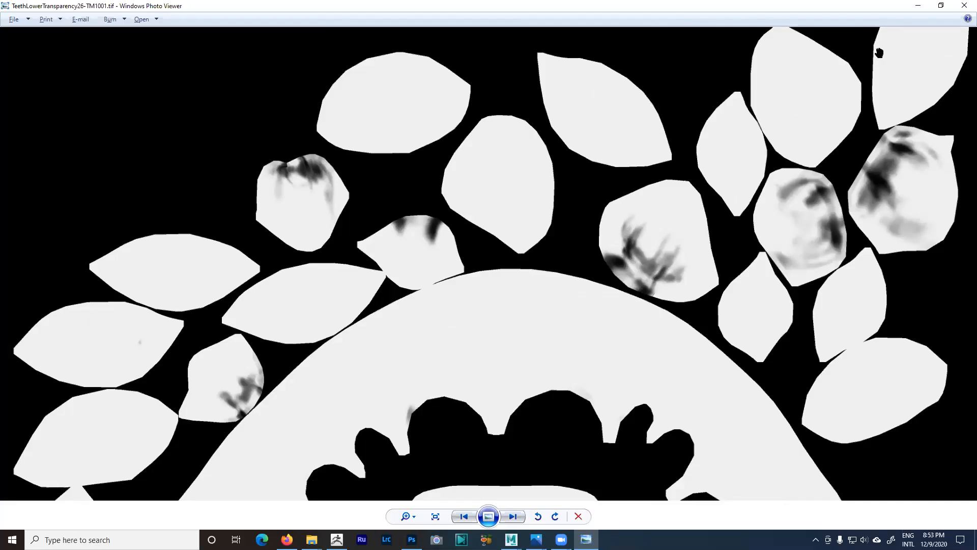
{"action": "left_click", "coordinate": [915, 7]}
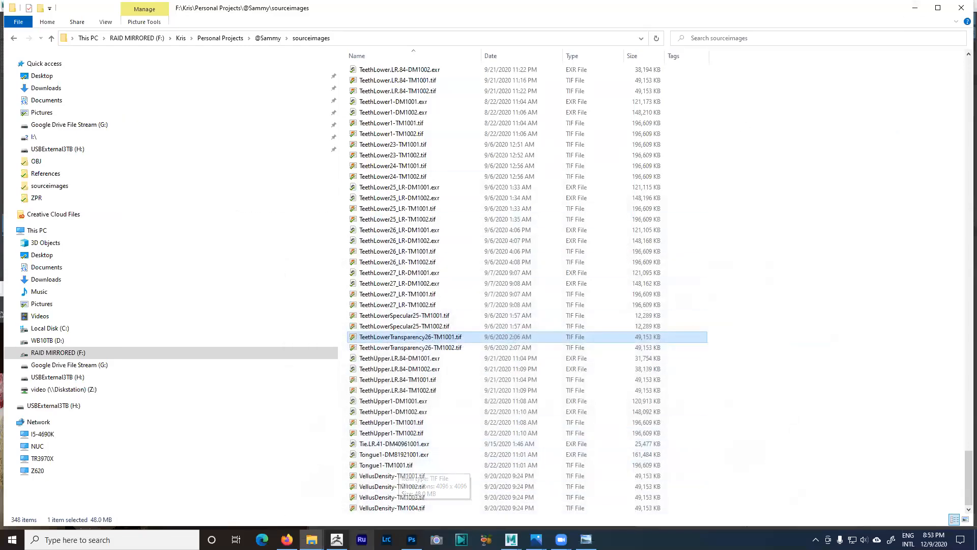
- Switch back to Maya and examine the lower front teeth wireframe up close from several angles, focusing on the biting edges
{"action": "mouse_move", "coordinate": [512, 539]}
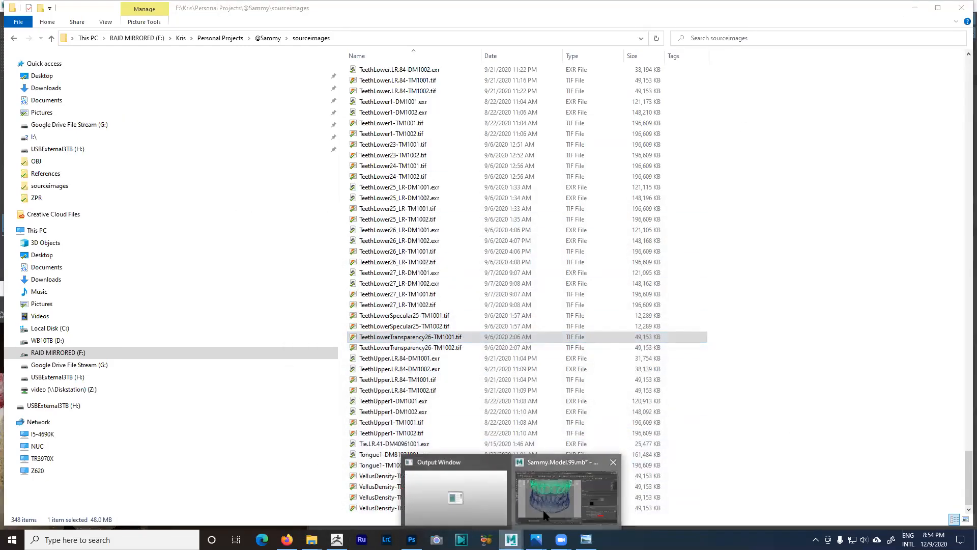
{"action": "left_click", "coordinate": [567, 492]}
{"action": "left_click_drag", "start_coordinate": [421, 203], "coordinate": [441, 195], "text": "alt"}
{"action": "right_click_drag", "start_coordinate": [441, 195], "coordinate": [504, 275], "text": "alt"}
{"action": "middle_click_drag", "start_coordinate": [504, 275], "coordinate": [480, 240], "text": "alt"}
{"action": "left_click_drag", "start_coordinate": [480, 240], "coordinate": [435, 230], "text": "alt"}
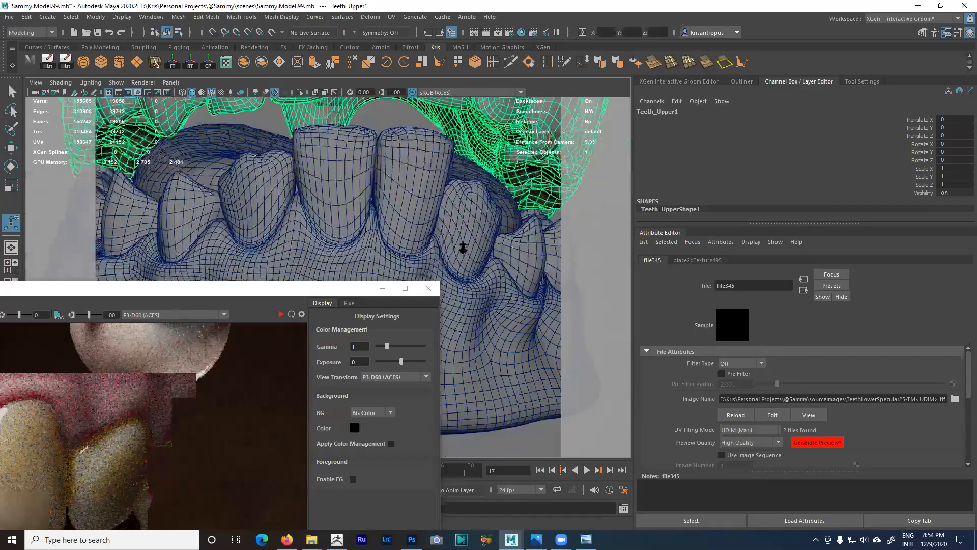
{"action": "right_click_drag", "start_coordinate": [463, 246], "coordinate": [471, 246], "text": "alt"}
{"action": "middle_click_drag", "start_coordinate": [471, 247], "coordinate": [389, 200], "text": "alt"}
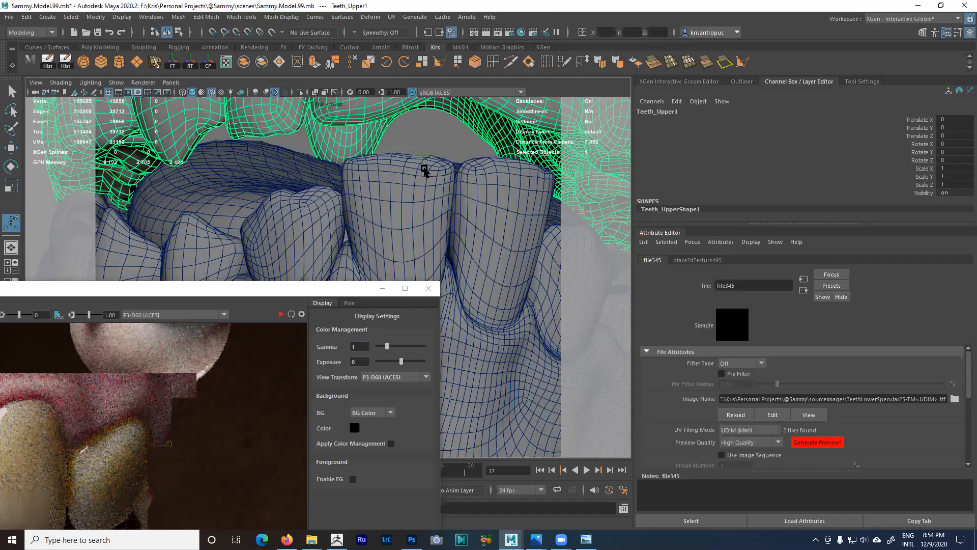
{"action": "right_click_drag", "start_coordinate": [385, 174], "coordinate": [401, 170], "text": "alt"}
{"action": "middle_click_drag", "start_coordinate": [402, 170], "coordinate": [402, 188], "text": "alt"}
{"action": "left_click_drag", "start_coordinate": [401, 188], "coordinate": [406, 207], "text": "alt"}
{"action": "middle_click_drag", "start_coordinate": [406, 209], "coordinate": [393, 153], "text": "alt"}
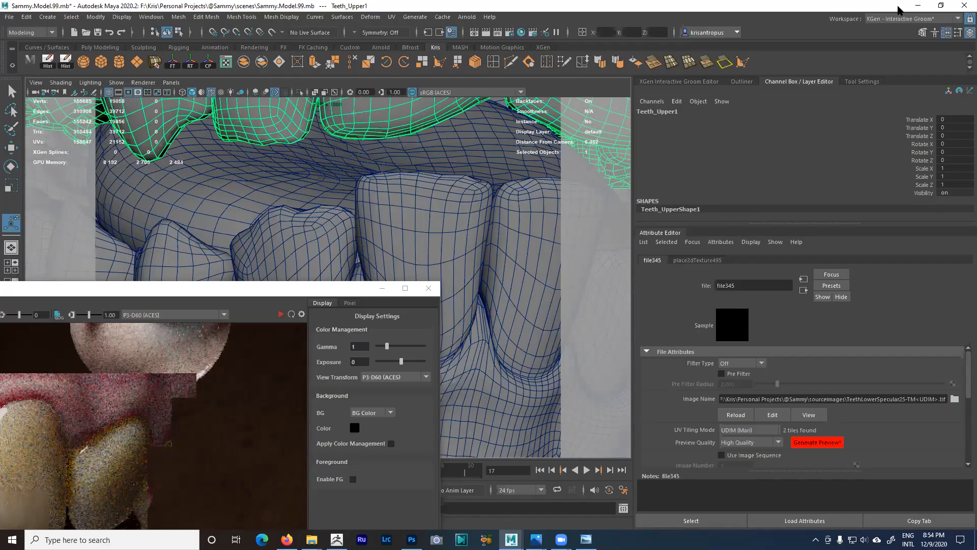
- Minimize Maya to look again at the TeethLowerTransparency26-TM1001.tif map, and return to the sourceimages file list
{"action": "left_click", "coordinate": [918, 6]}
{"action": "key", "text": "Return"}
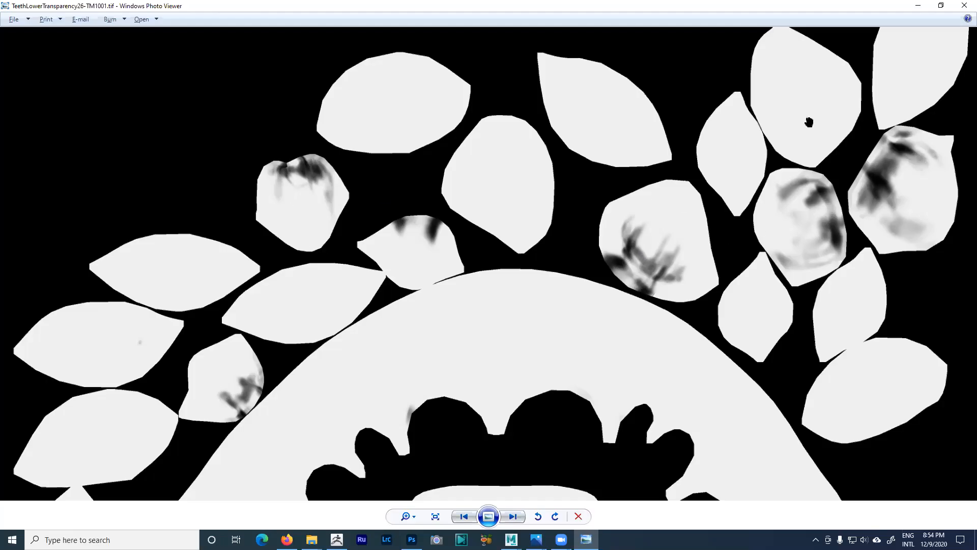
{"action": "left_click", "coordinate": [918, 6]}
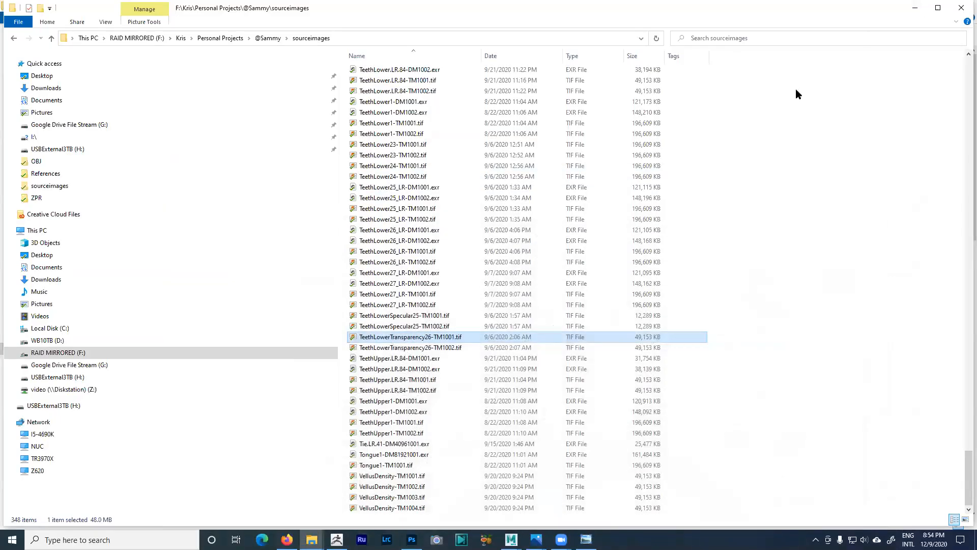
{"action": "left_click", "coordinate": [915, 8]}
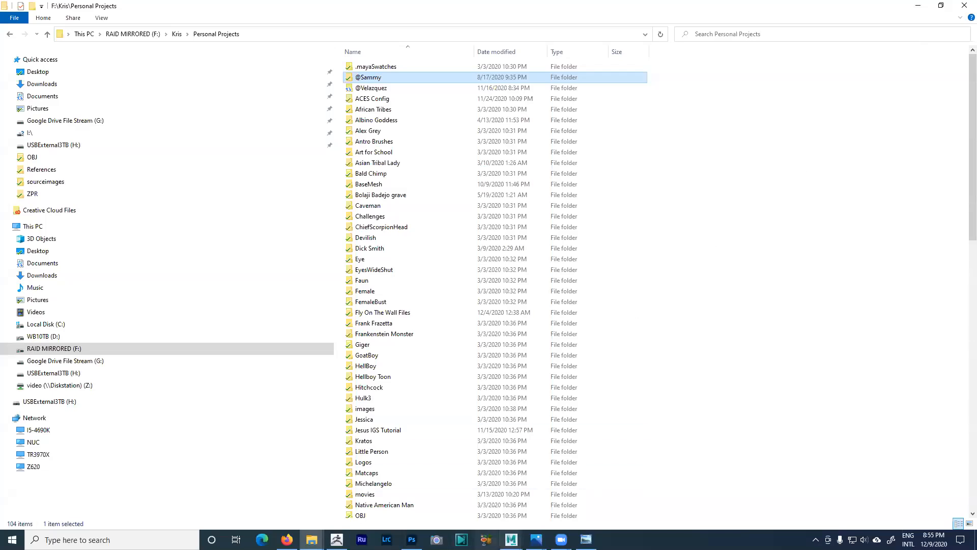
{"action": "mouse_move", "coordinate": [511, 540]}
{"action": "left_click", "coordinate": [559, 490]}
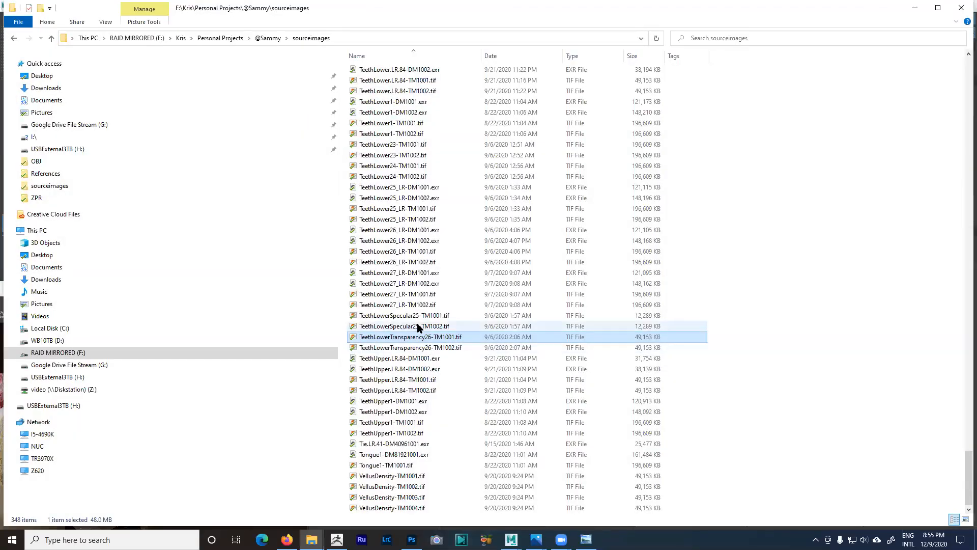
- Open TeethLowerSpecular25-TM1001.tif to examine the painted specular values on gums and teeth, close it, and switch back to Maya
{"action": "double_click", "coordinate": [417, 320]}
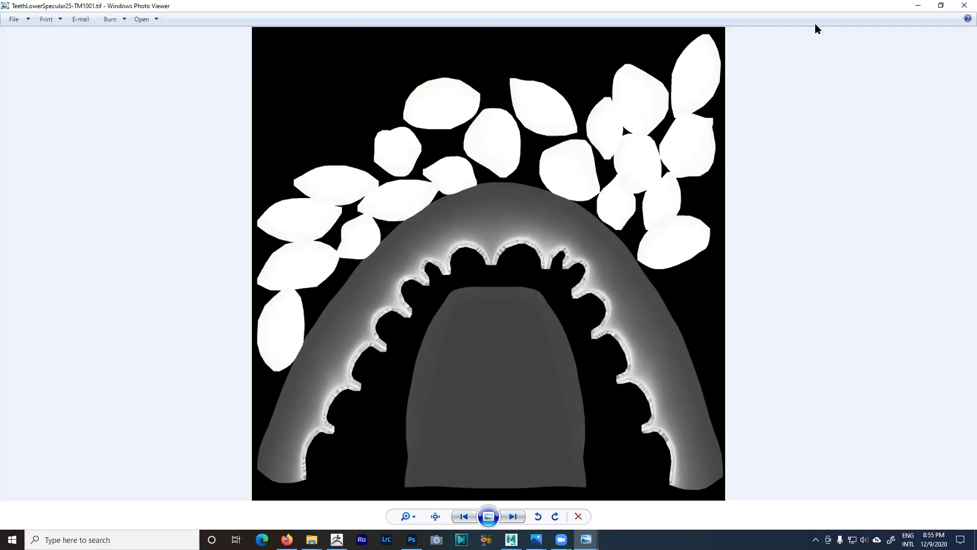
{"action": "left_click", "coordinate": [965, 6]}
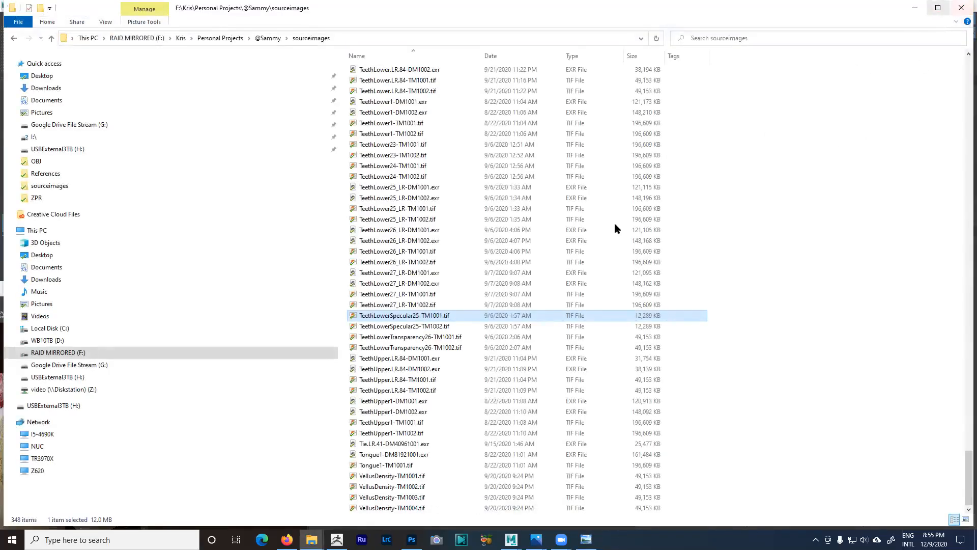
{"action": "left_click", "coordinate": [511, 539]}
{"action": "left_click", "coordinate": [561, 498]}
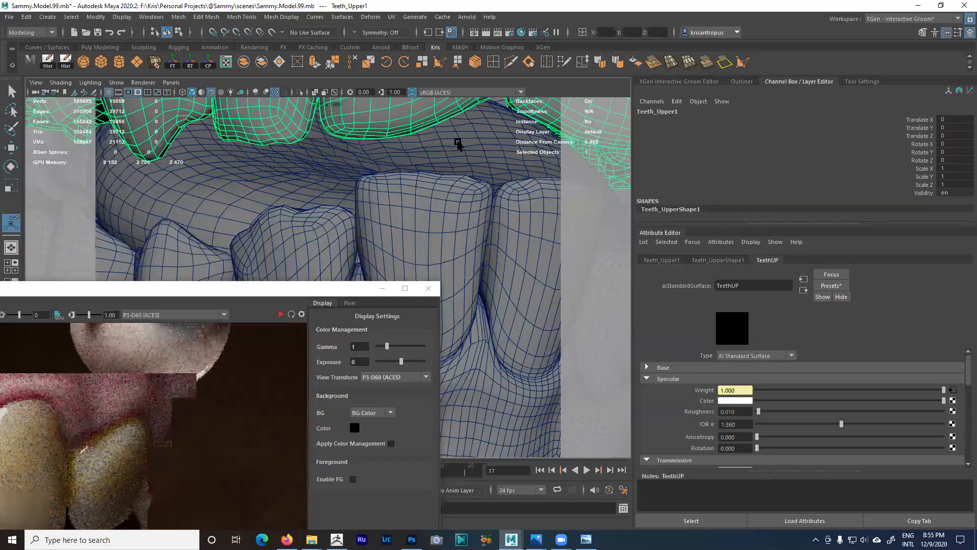
- Examine the teeth in the Arnold RenderView and move its window clear of the shader attributes
{"action": "left_click", "coordinate": [322, 293]}
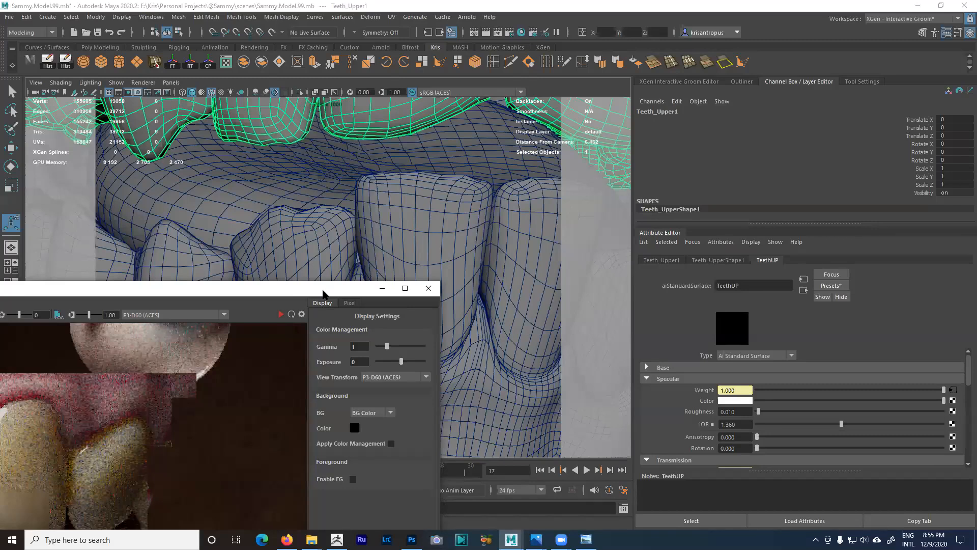
{"action": "left_click_drag", "start_coordinate": [323, 293], "coordinate": [552, 151]}
{"action": "scroll", "coordinate": [258, 324], "scroll_direction": "up", "scroll_amount": 3}
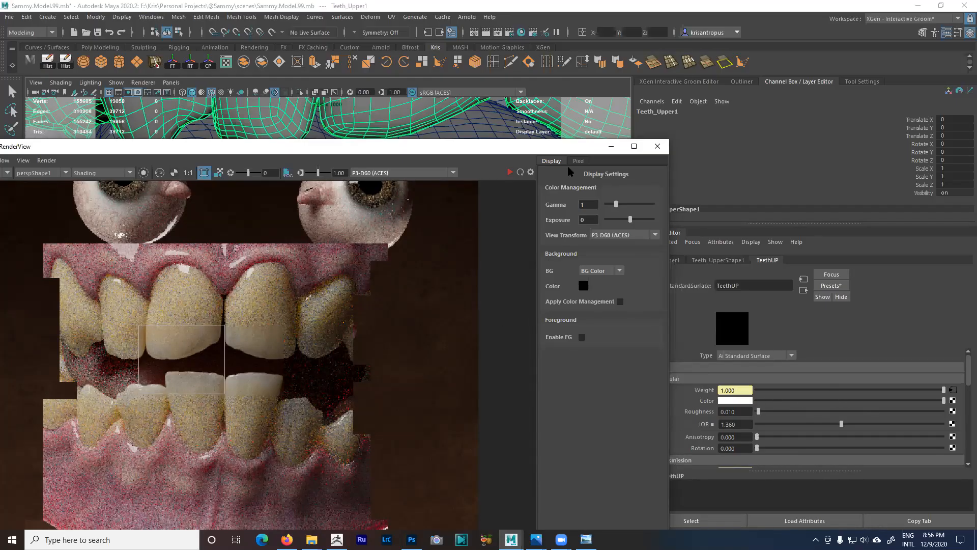
{"action": "left_click_drag", "start_coordinate": [572, 147], "coordinate": [473, 130]}
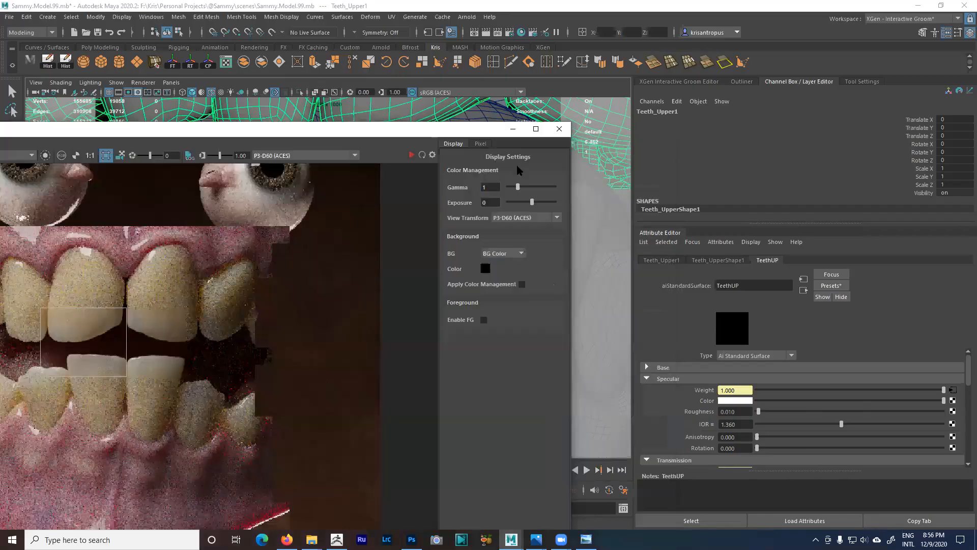
- Open the file texture connected to the TeethUP specular weight and show its Alpha Gain and Alpha Offset under Color Balance
{"action": "left_click", "coordinate": [953, 390]}
{"action": "left_click_drag", "start_coordinate": [968, 382], "coordinate": [969, 427]}
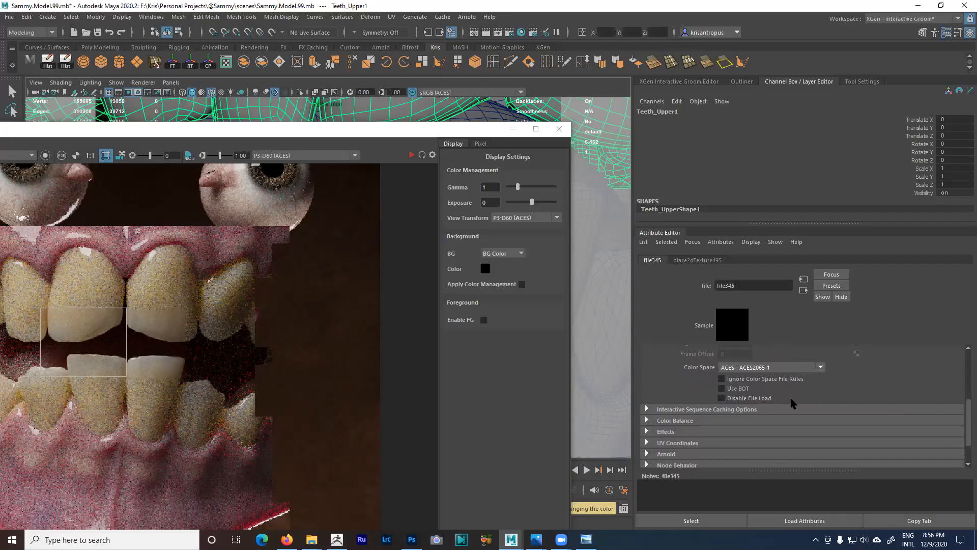
{"action": "scroll", "coordinate": [709, 415], "scroll_direction": "down", "scroll_amount": 1}
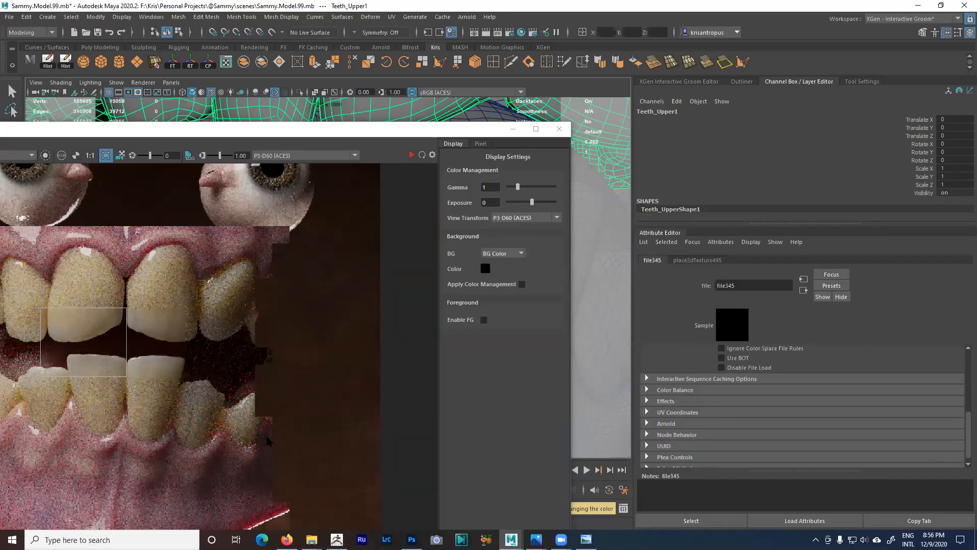
{"action": "left_click", "coordinate": [673, 391]}
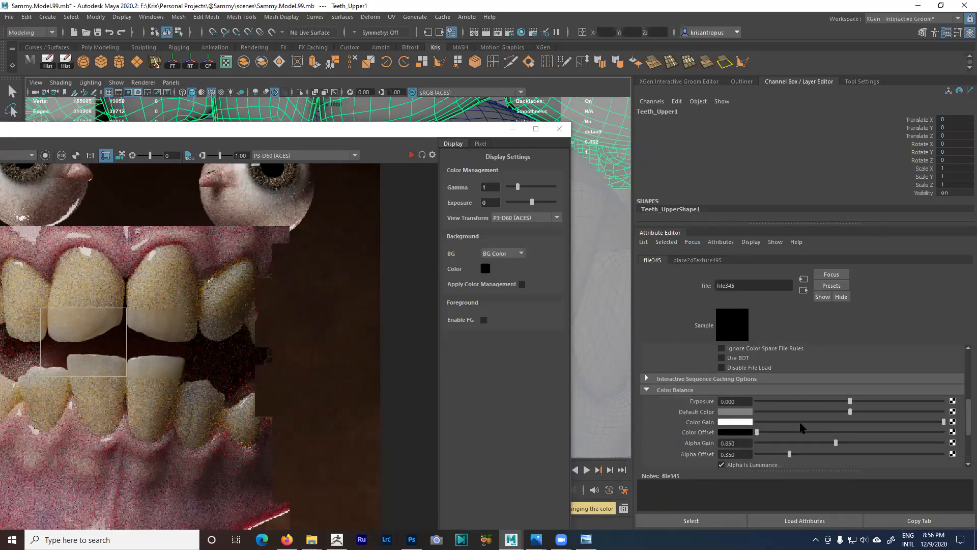
{"action": "scroll", "coordinate": [800, 428], "scroll_direction": "down", "scroll_amount": 1}
{"action": "left_click_drag", "start_coordinate": [740, 412], "coordinate": [715, 411]}
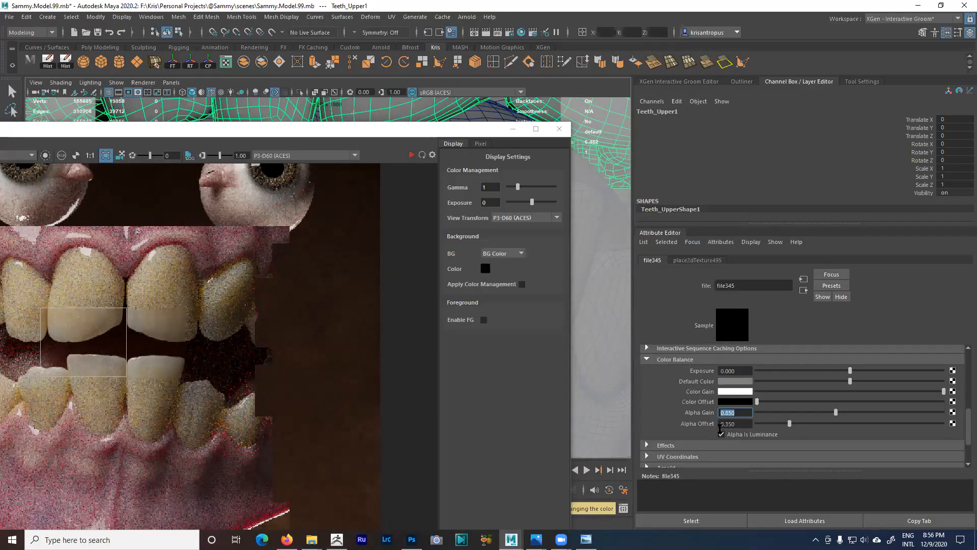
- Draw a new render region over the area above the upper front teeth and start the interactive render
{"action": "left_click", "coordinate": [303, 134]}
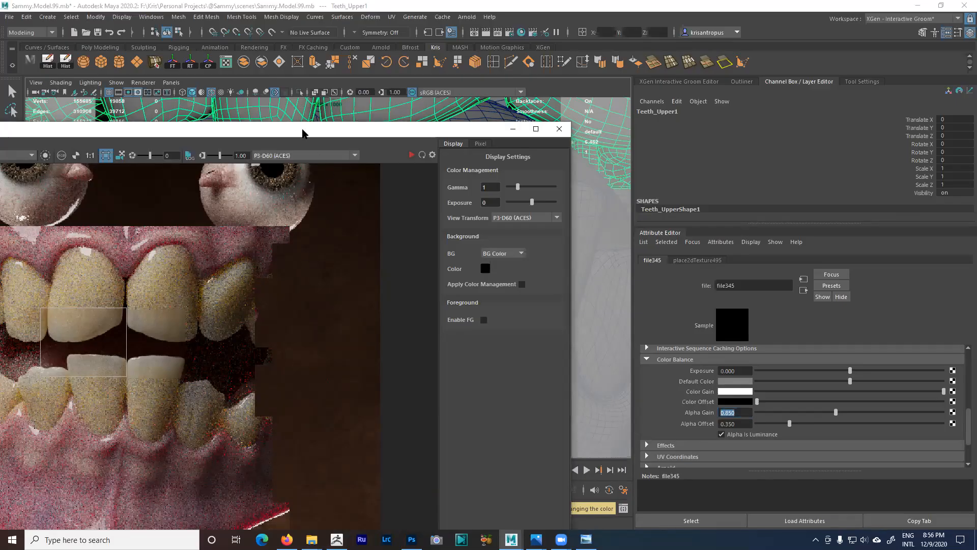
{"action": "left_click_drag", "start_coordinate": [303, 133], "coordinate": [367, 95]}
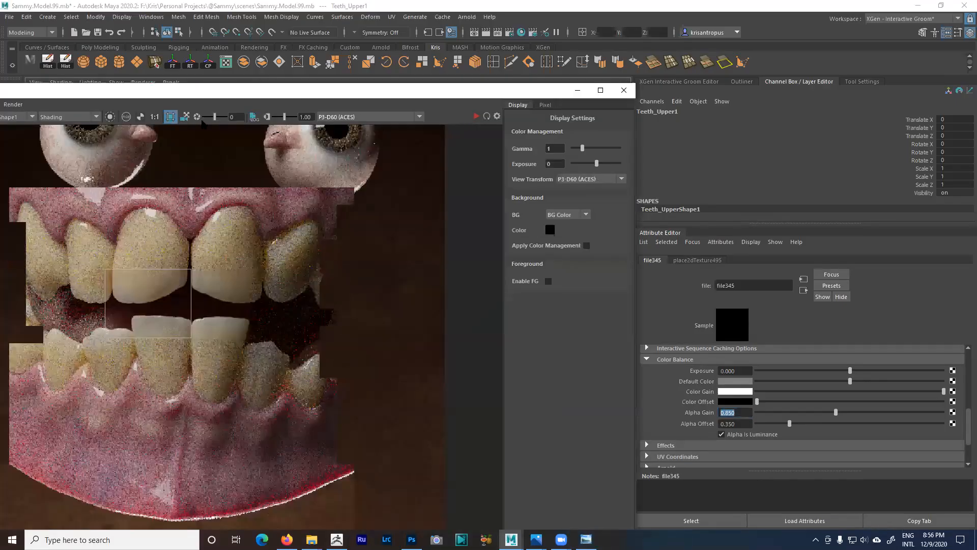
{"action": "left_click", "coordinate": [171, 116]}
{"action": "left_click_drag", "start_coordinate": [110, 159], "coordinate": [221, 240]}
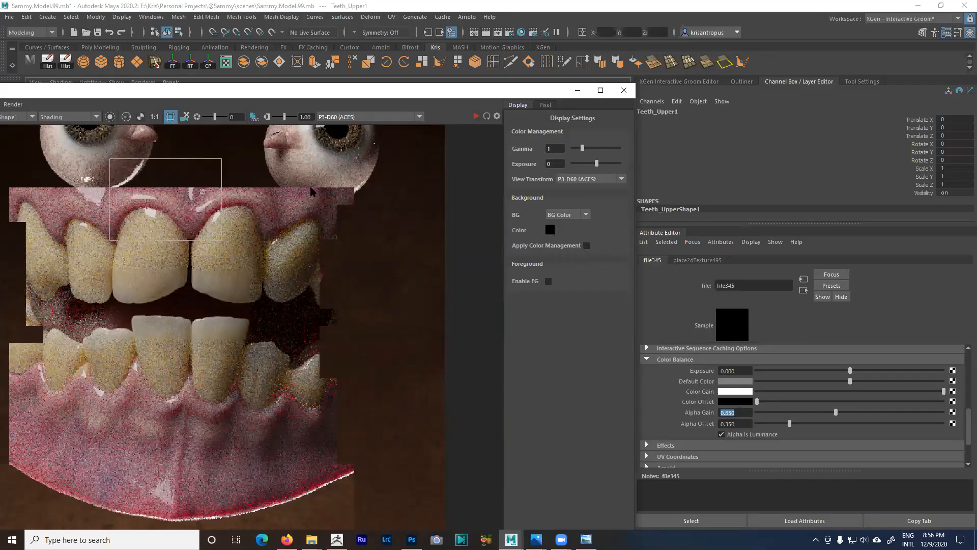
{"action": "left_click", "coordinate": [475, 117]}
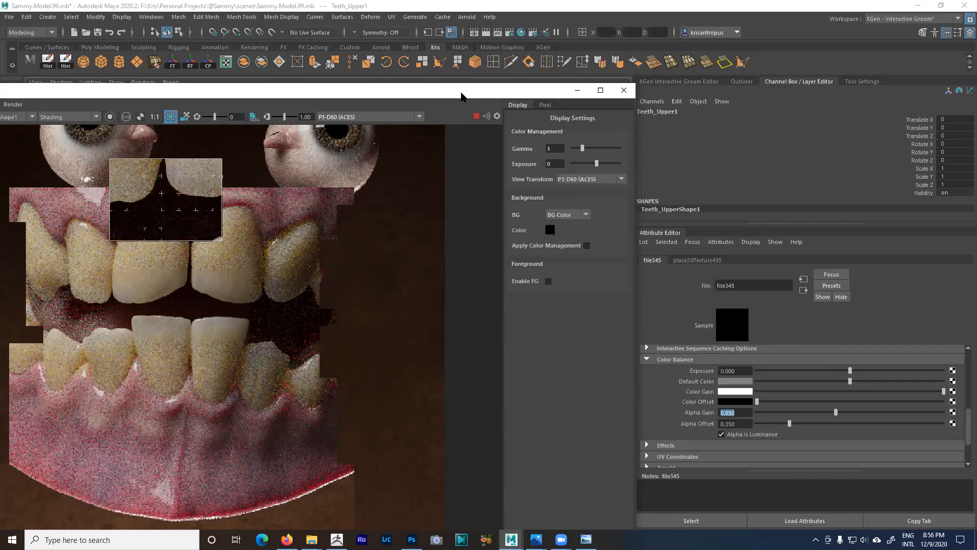
- Reframe the camera so the upper front teeth and gums fill the render region, keeping the render visible beside the Color Balance values
{"action": "left_click_drag", "start_coordinate": [461, 93], "coordinate": [653, 259]}
{"action": "scroll", "coordinate": [394, 147], "scroll_direction": "down", "scroll_amount": 5}
{"action": "middle_click_drag", "start_coordinate": [353, 140], "coordinate": [332, 170], "text": "alt"}
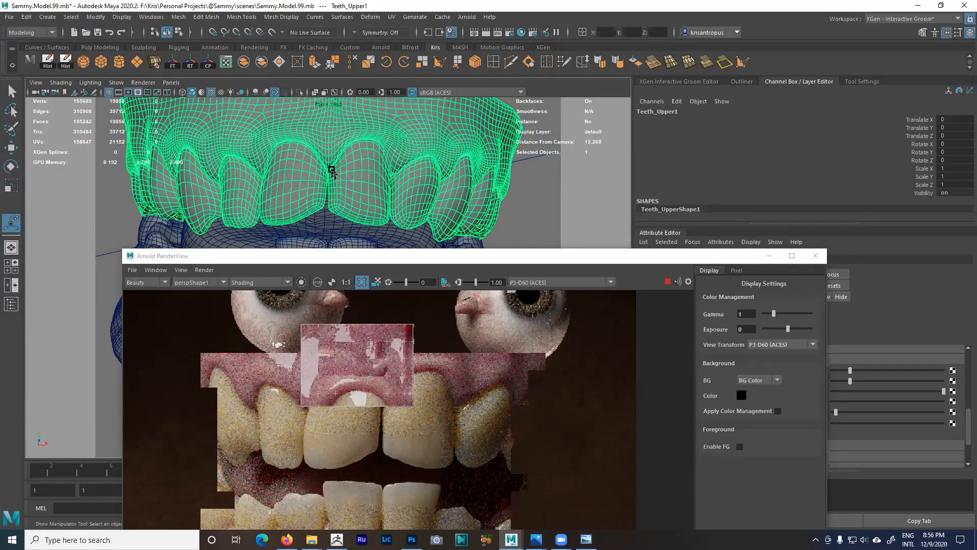
{"action": "left_click", "coordinate": [720, 255]}
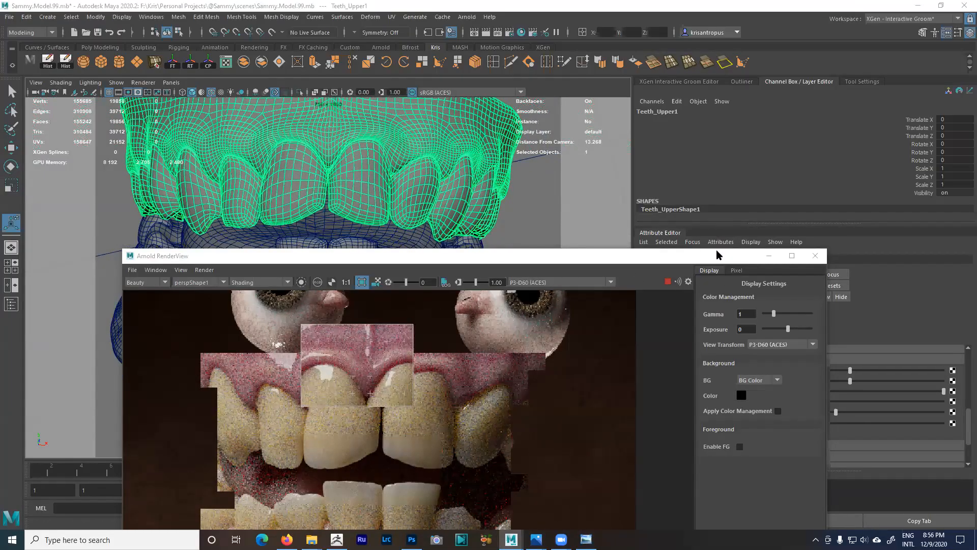
{"action": "left_click_drag", "start_coordinate": [716, 253], "coordinate": [545, 165]}
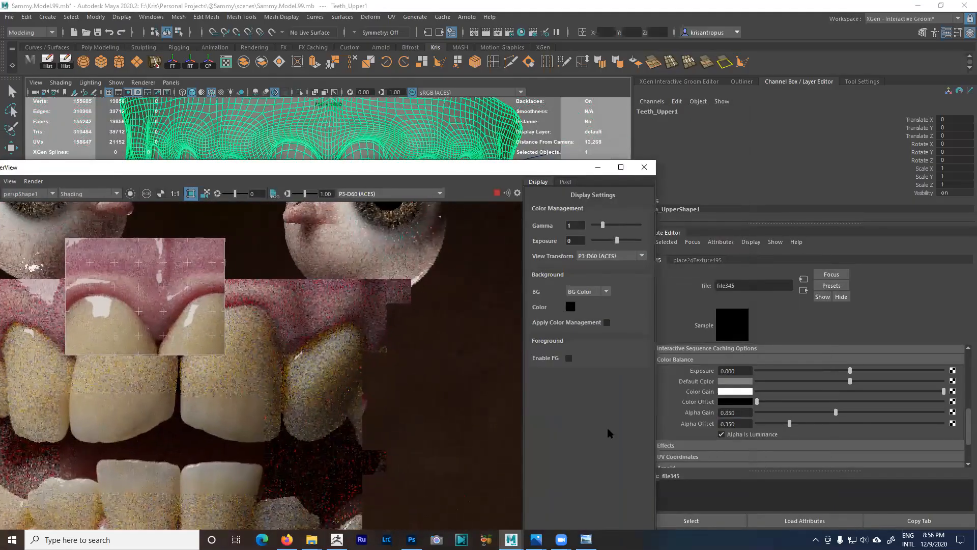
- Set the specular texture's Alpha Gain to 1 and its Alpha Offset to -1
{"action": "left_click_drag", "start_coordinate": [743, 413], "coordinate": [699, 410]}
{"action": "type", "text": "1"}
{"action": "key", "text": "Tab"}
{"action": "type", "text": "0"}
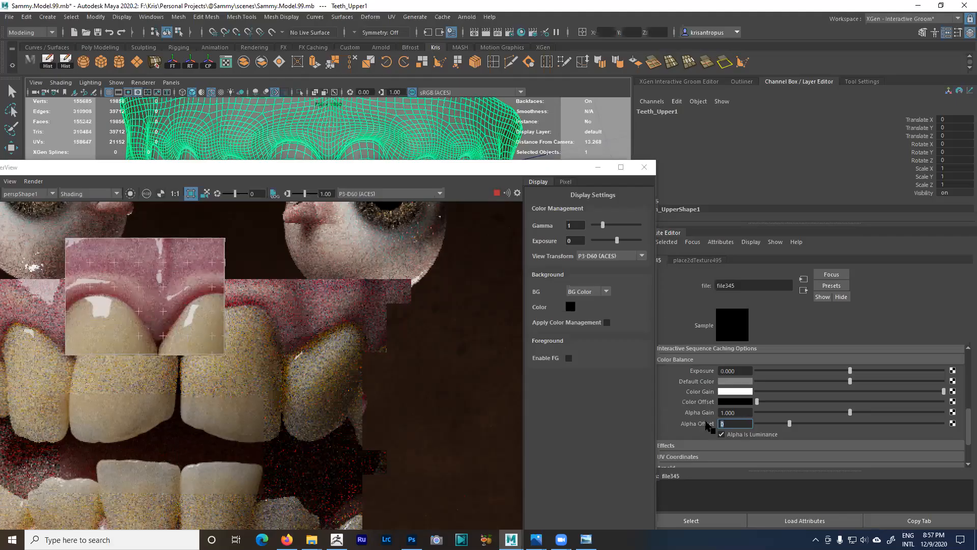
{"action": "type", "text": "1"}
{"action": "key", "text": "Return"}
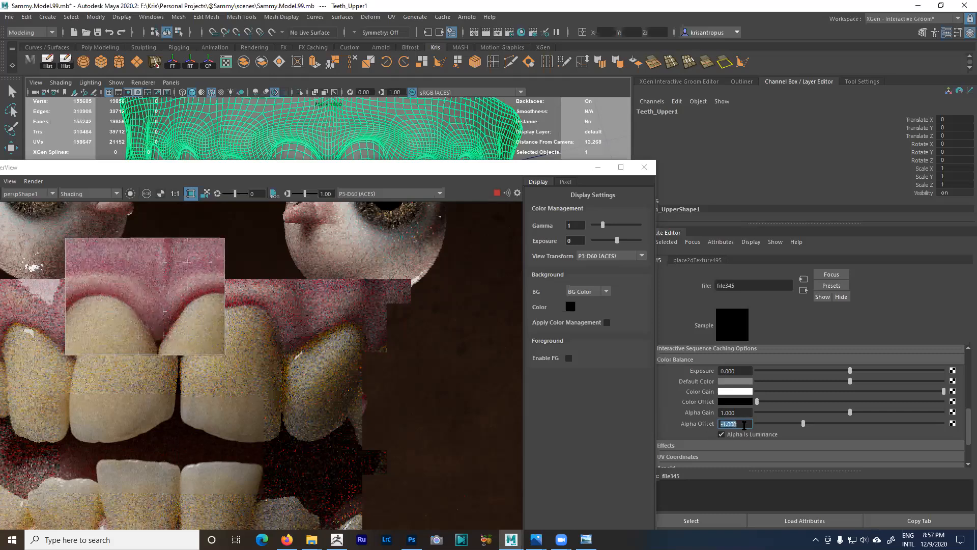
- Try an Alpha Offset of -0.2 and one of -0.1, comparing the highlights in the render region
{"action": "left_click", "coordinate": [722, 434]}
{"action": "type", "text": "-0"}
{"action": "type", "text": ".2"}
{"action": "key", "text": "Return"}
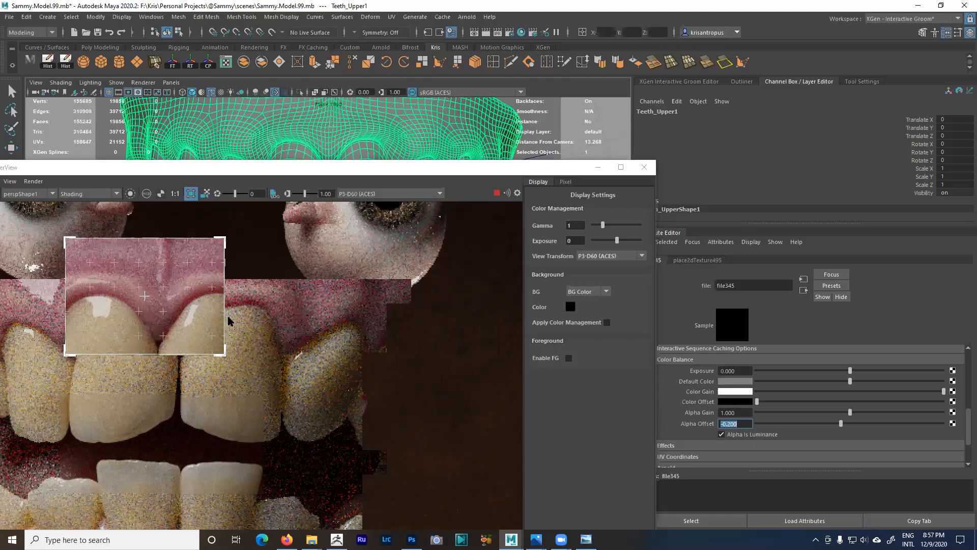
{"action": "left_click_drag", "start_coordinate": [738, 424], "coordinate": [728, 424]}
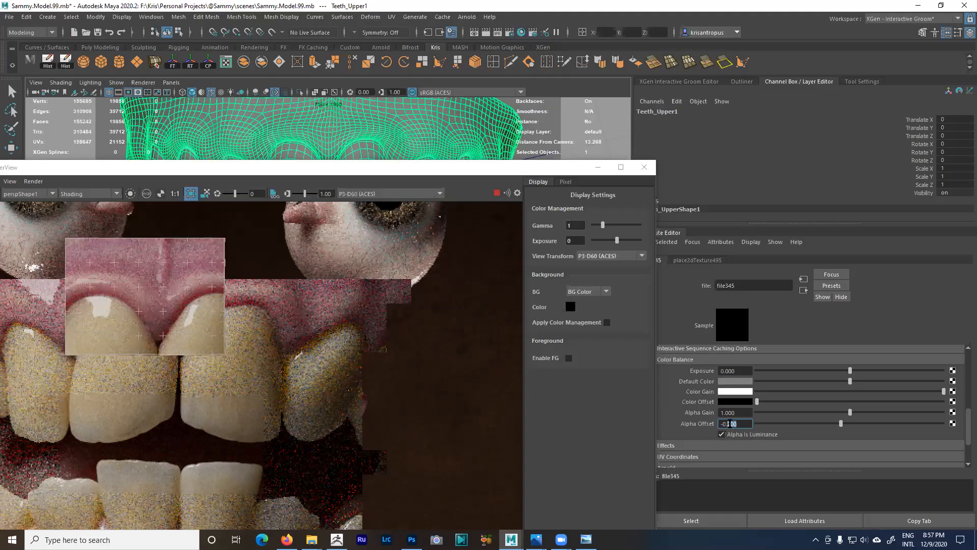
{"action": "type", "text": "1"}
{"action": "key", "text": "Return"}
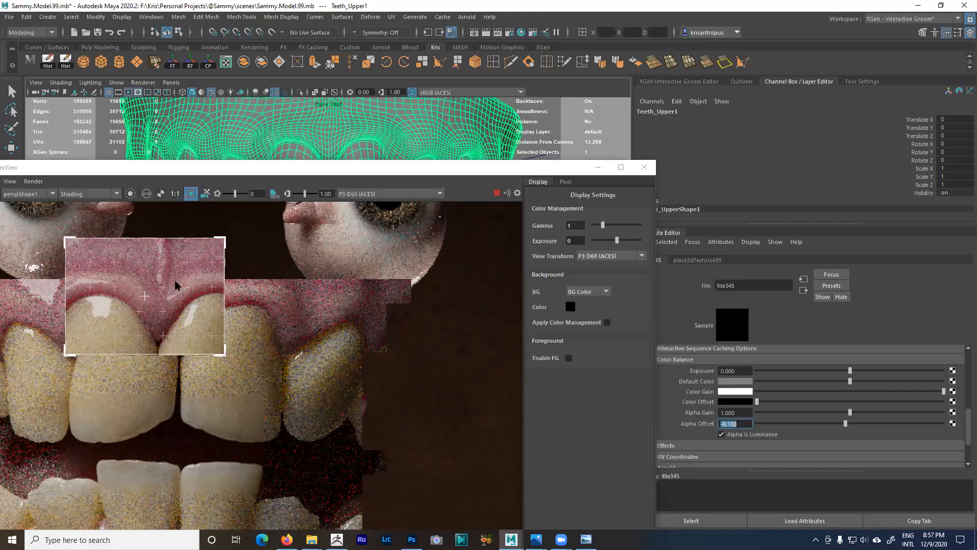
- Set the Alpha Gain to 0.5 and raise the Alpha Offset to about 0.13
{"action": "key", "text": "shift+Tab"}
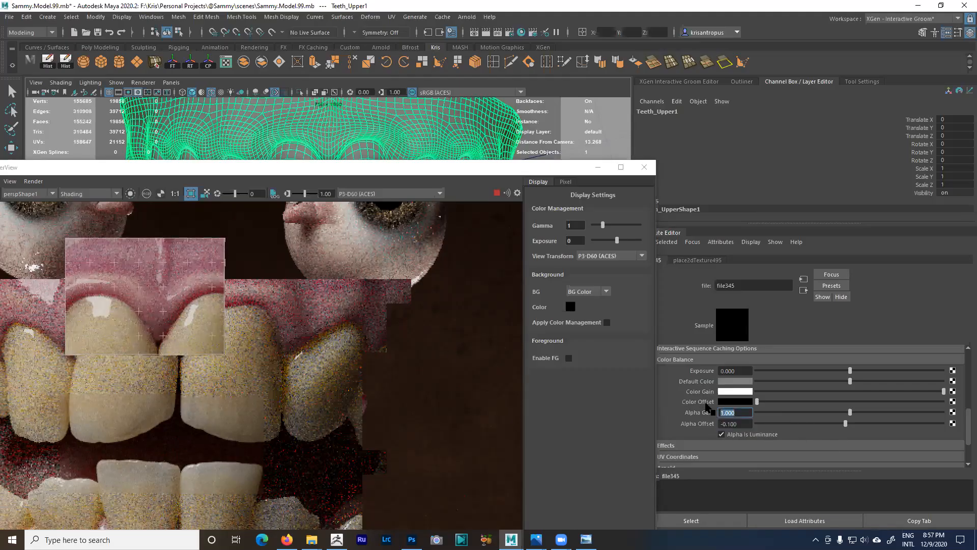
{"action": "type", "text": "0.5"}
{"action": "key", "text": "Return"}
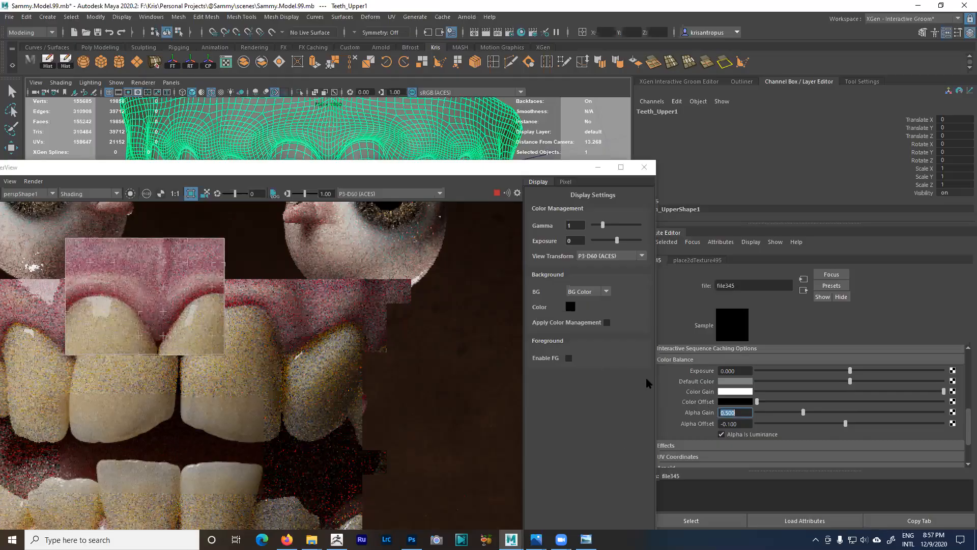
{"action": "left_click_drag", "start_coordinate": [846, 423], "coordinate": [859, 427]}
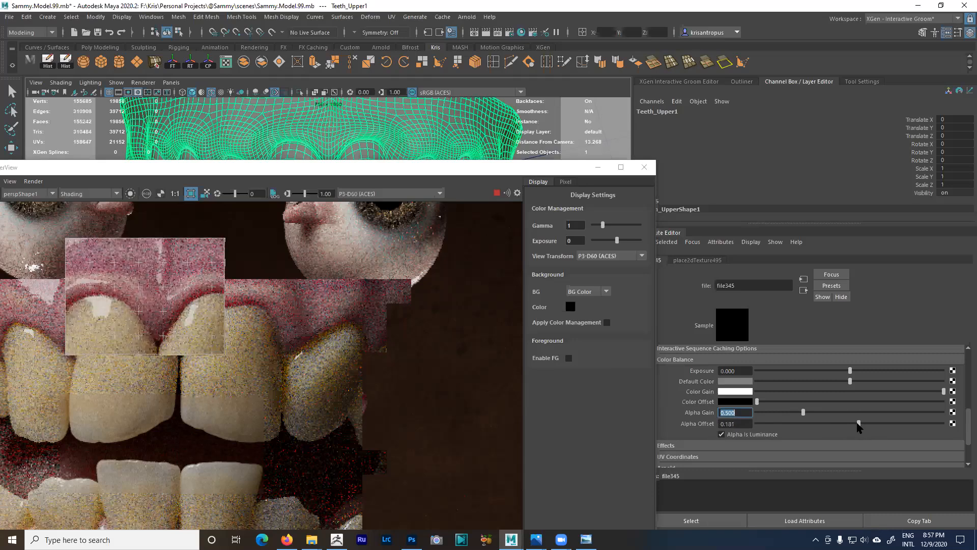
- Try an Alpha Gain of about 0.26, then adjust the values to about 0.6 gain and -1 Alpha Offset
{"action": "left_click", "coordinate": [782, 412]}
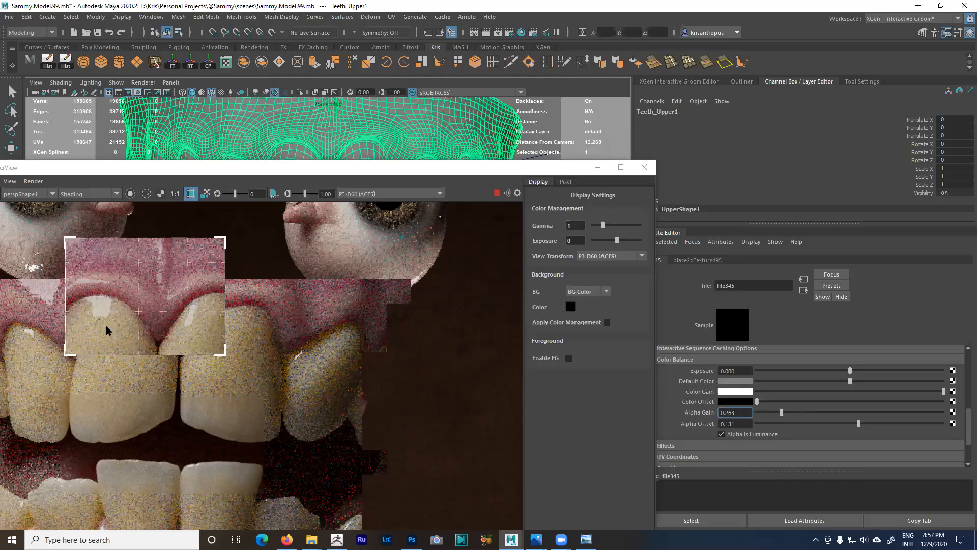
{"action": "left_click", "coordinate": [799, 424]}
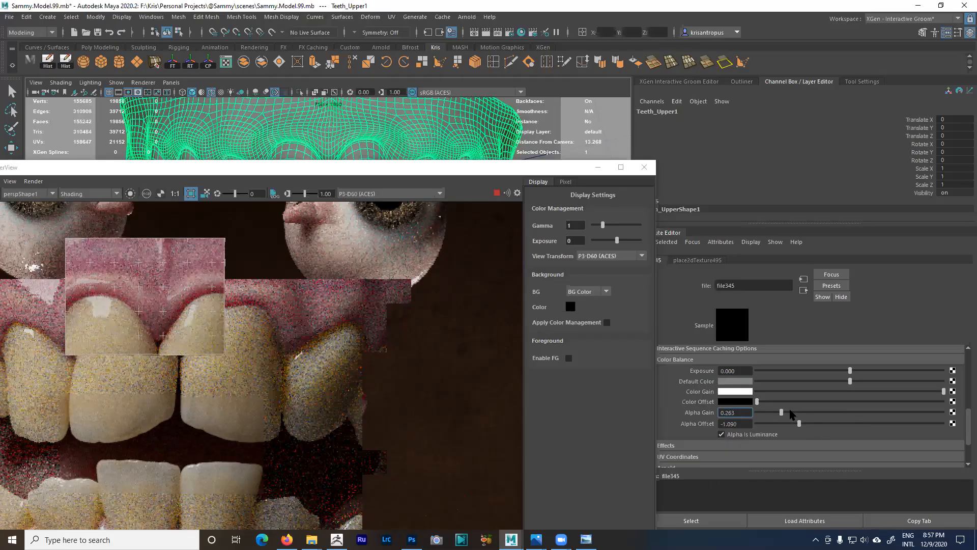
{"action": "left_click", "coordinate": [813, 412]}
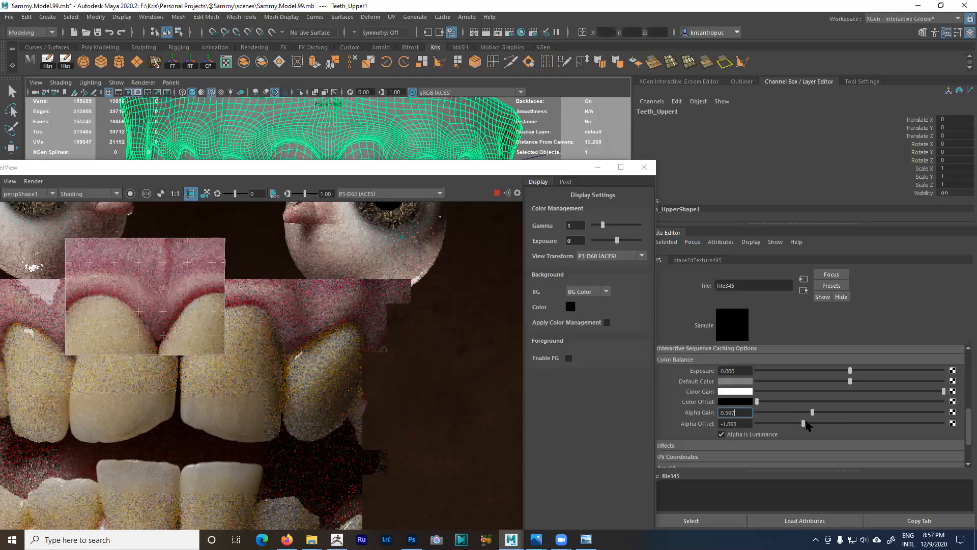
- Set the file345 texture's alpha gain to about 0.844 and its alpha offset to about -0.181
{"action": "left_click", "coordinate": [811, 424]}
{"action": "left_click_drag", "start_coordinate": [813, 413], "coordinate": [830, 412]}
{"action": "mouse_move", "coordinate": [819, 424]}
{"action": "left_mouse_down"}
{"action": "mouse_move", "coordinate": [842, 428]}
{"action": "mouse_move", "coordinate": [835, 415]}
{"action": "left_mouse_up"}
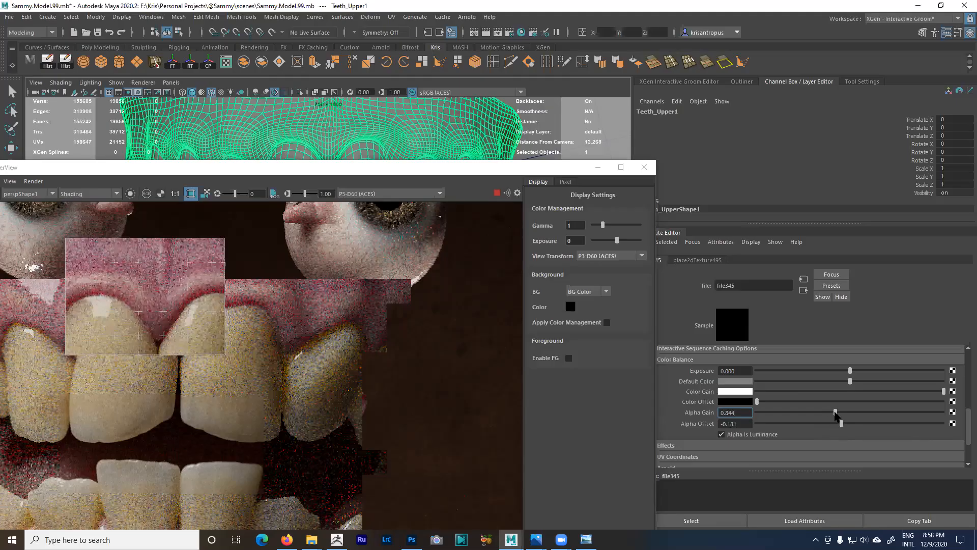
- Hide the render window and review the specular roughness and IOR of the TeethUP material
{"action": "left_click", "coordinate": [598, 167]}
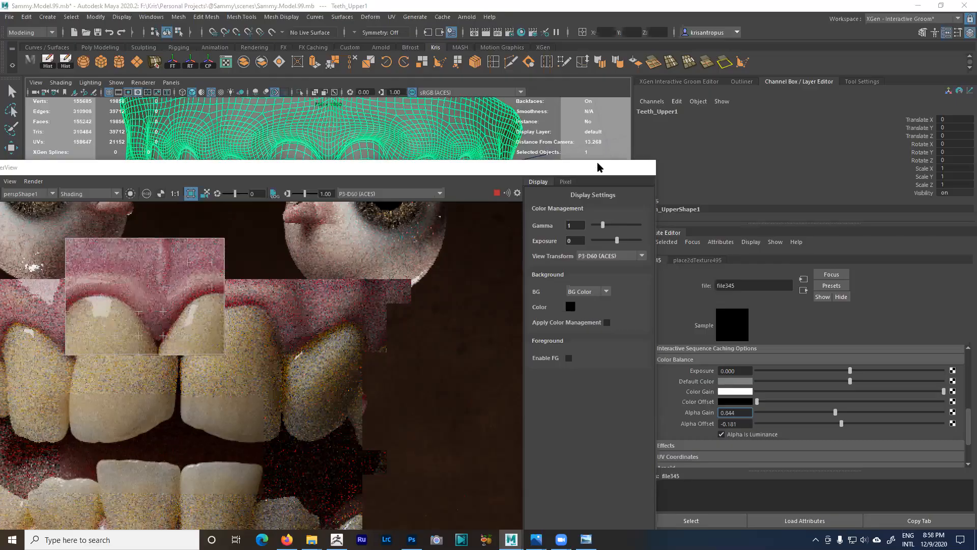
{"action": "left_click", "coordinate": [804, 290]}
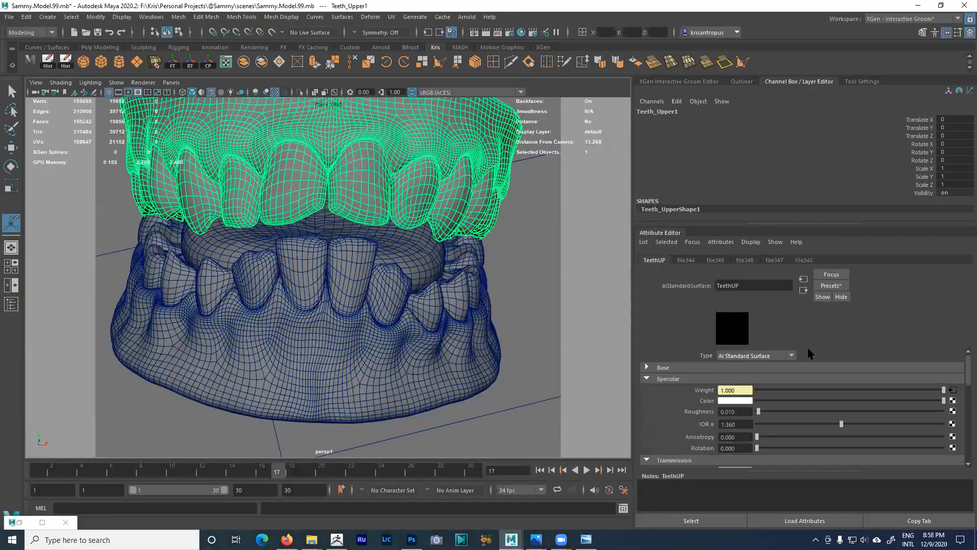
{"action": "scroll", "coordinate": [757, 342], "scroll_direction": "down", "scroll_amount": 1}
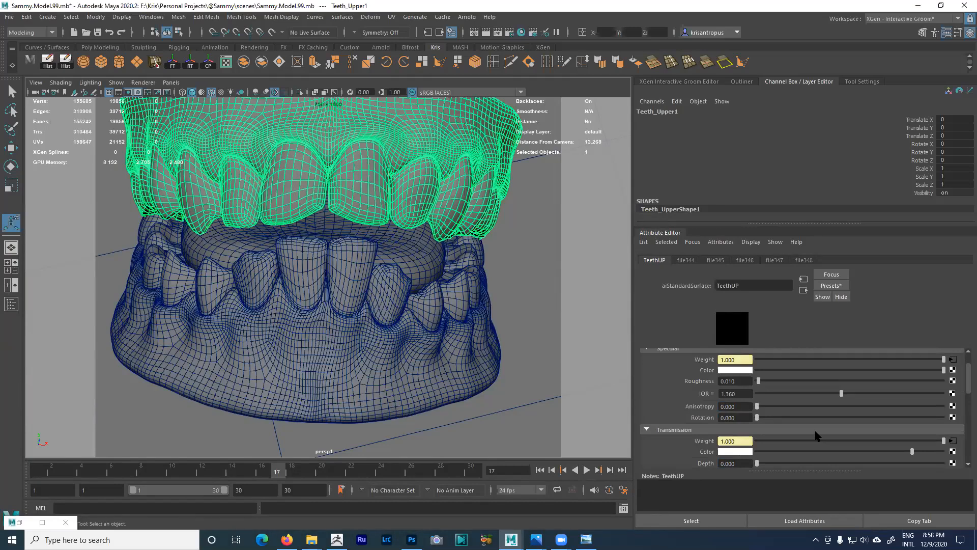
{"action": "scroll", "coordinate": [733, 393], "scroll_direction": "up", "scroll_amount": 1}
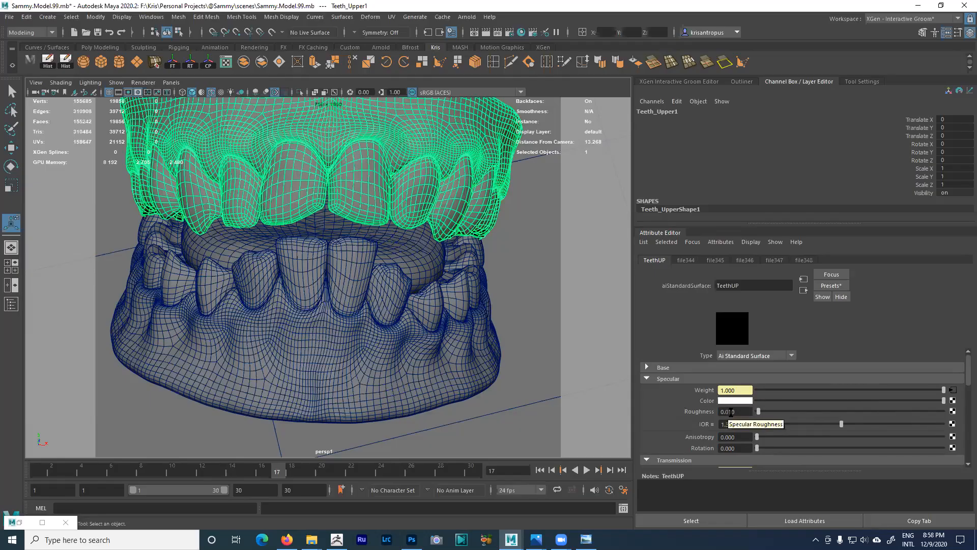
{"action": "left_click_drag", "start_coordinate": [729, 412], "coordinate": [741, 414]}
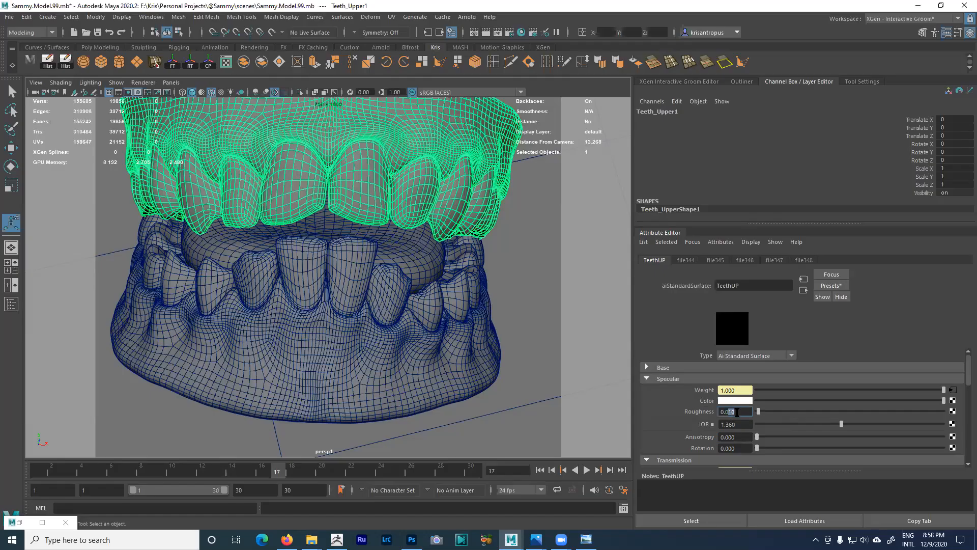
{"action": "left_click", "coordinate": [736, 414]}
{"action": "left_click_drag", "start_coordinate": [717, 426], "coordinate": [736, 432]}
- Inspect the texture connected to TeethUP's transmission weight, checking its color balance and image file name
{"action": "scroll", "coordinate": [797, 422], "scroll_direction": "down", "scroll_amount": 1}
{"action": "scroll", "coordinate": [797, 423], "scroll_direction": "down", "scroll_amount": 1}
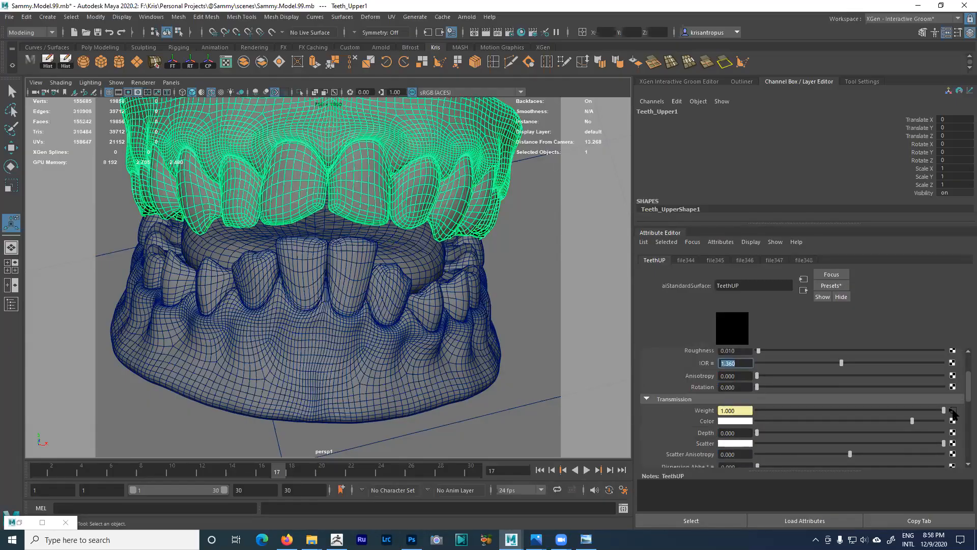
{"action": "left_click", "coordinate": [953, 411]}
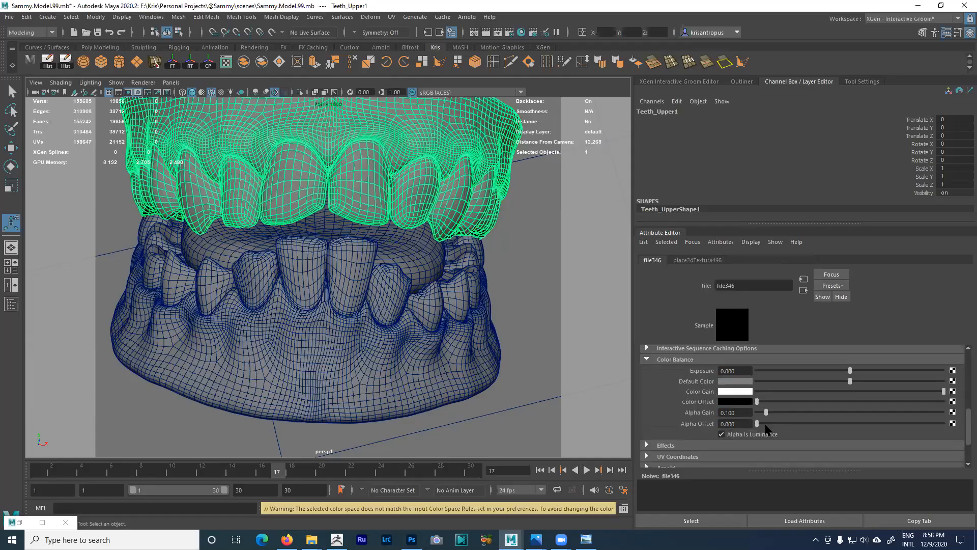
{"action": "scroll", "coordinate": [967, 399], "scroll_direction": "up", "scroll_amount": 4}
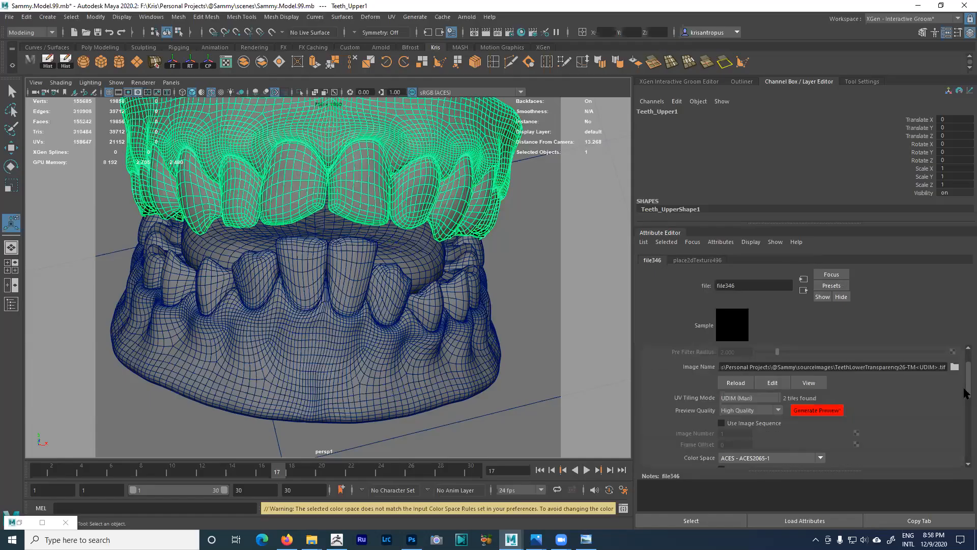
{"action": "scroll", "coordinate": [857, 392], "scroll_direction": "up", "scroll_amount": 1}
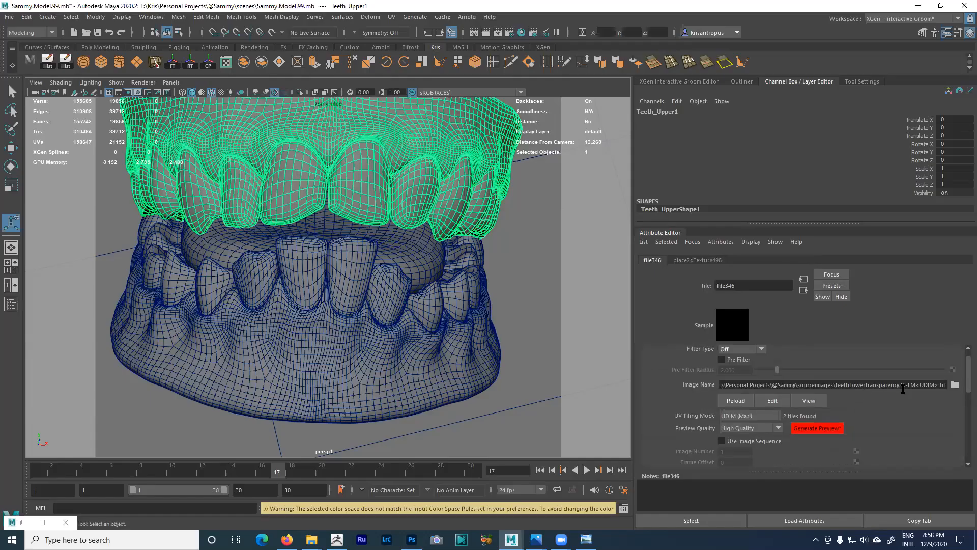
- Restore the render window, restart the render, and reposition and enlarge the render region over the upper front teeth's biting edges
{"action": "left_click", "coordinate": [25, 523]}
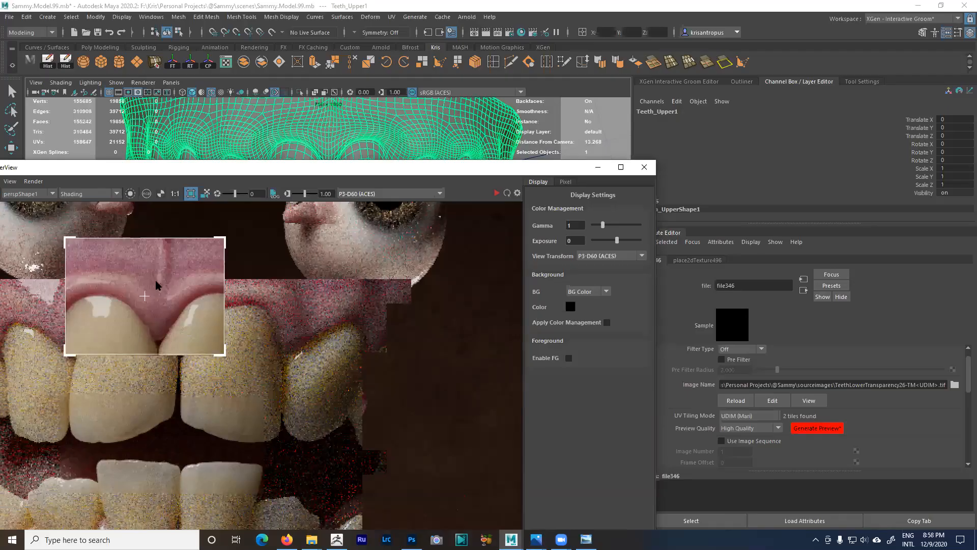
{"action": "left_click_drag", "start_coordinate": [141, 295], "coordinate": [157, 411]}
{"action": "left_click", "coordinate": [497, 194]}
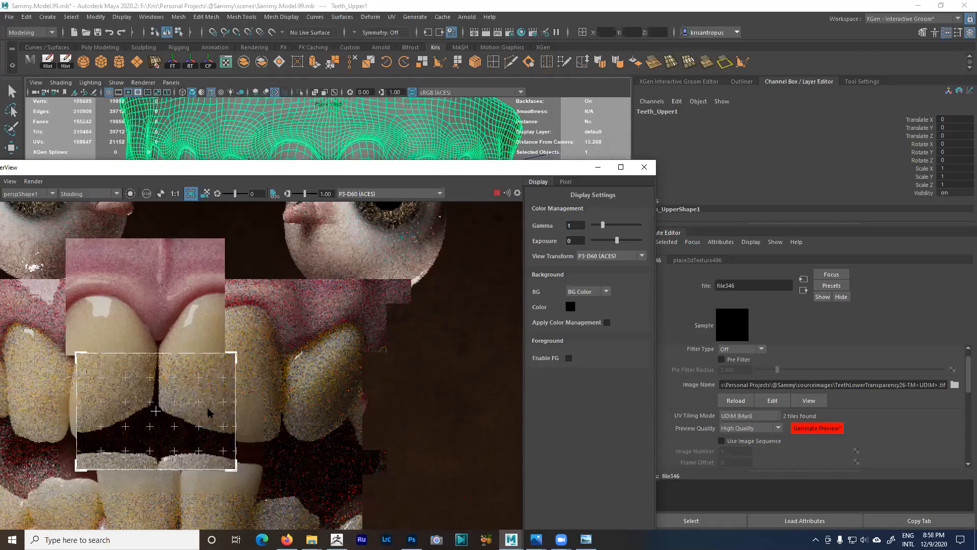
{"action": "left_click_drag", "start_coordinate": [258, 480], "coordinate": [258, 483]}
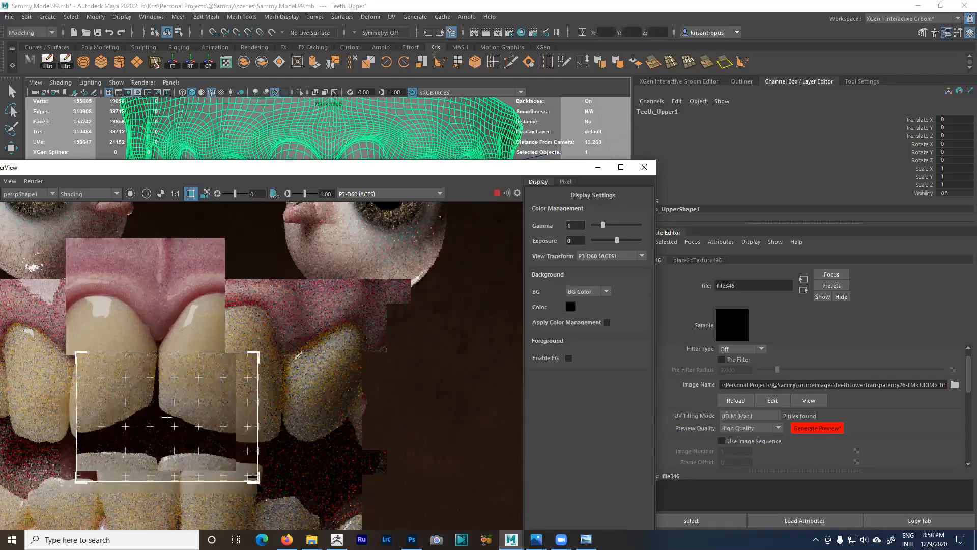
{"action": "left_click_drag", "start_coordinate": [253, 369], "coordinate": [255, 380]}
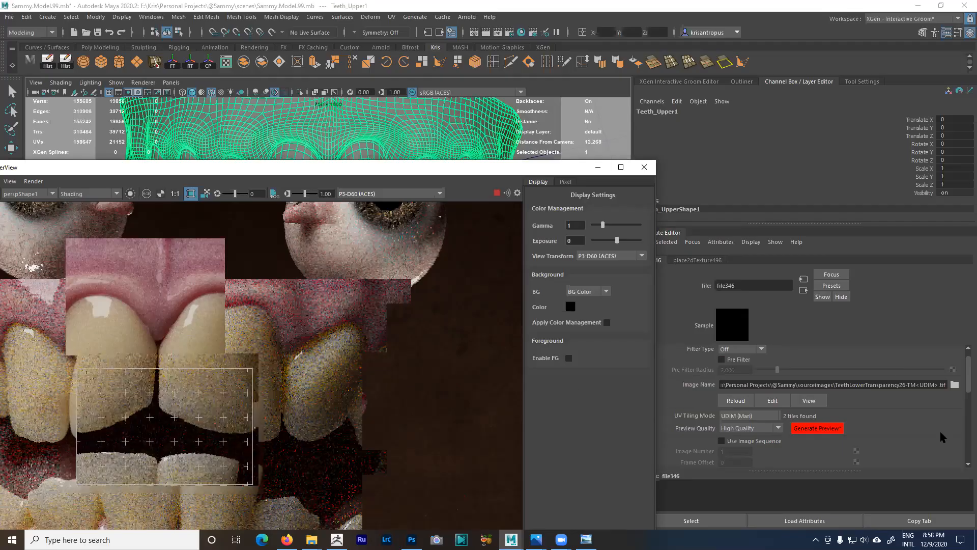
- Test the transmission weight texture's alpha gain at 1, 2 and about 0.56, then reduce it further
{"action": "scroll", "coordinate": [927, 439], "scroll_direction": "down", "scroll_amount": 5}
{"action": "scroll", "coordinate": [738, 408], "scroll_direction": "down", "scroll_amount": 1}
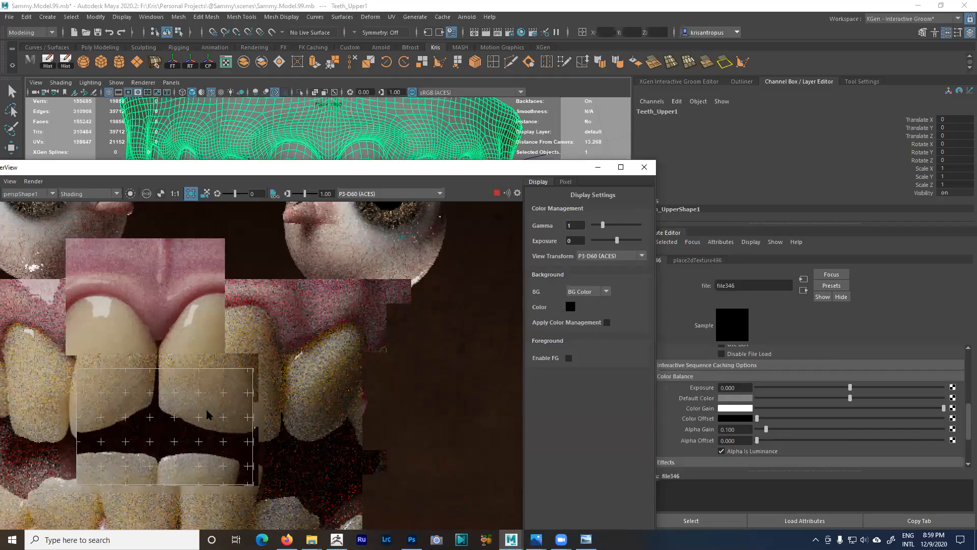
{"action": "left_click", "coordinate": [722, 428]}
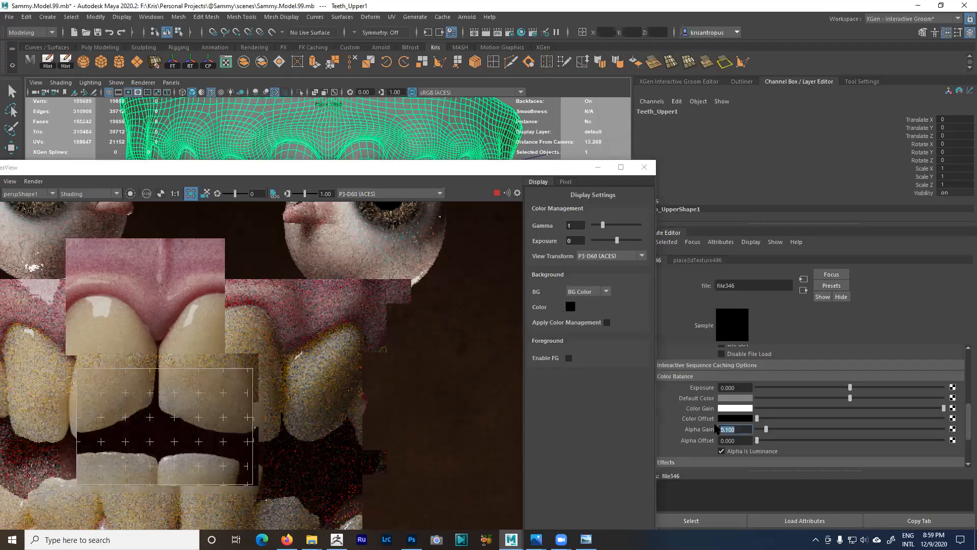
{"action": "type", "text": "1"}
{"action": "key", "text": "Return"}
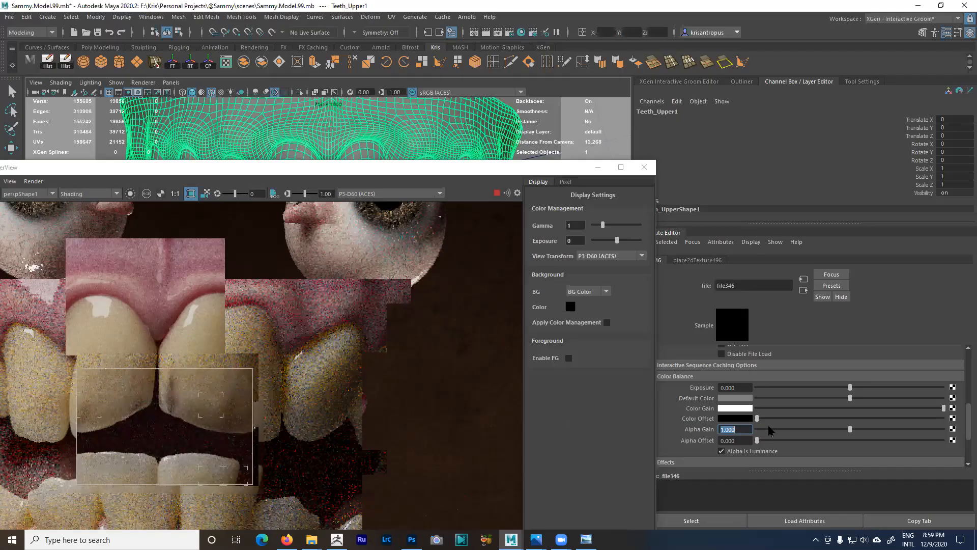
{"action": "type", "text": "2"}
{"action": "key", "text": "Return"}
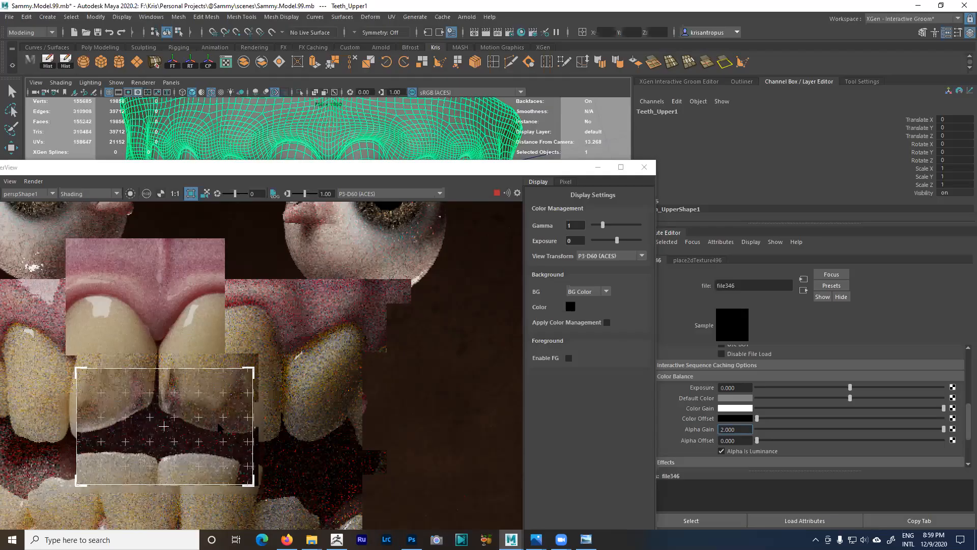
{"action": "left_click_drag", "start_coordinate": [830, 433], "coordinate": [811, 431]}
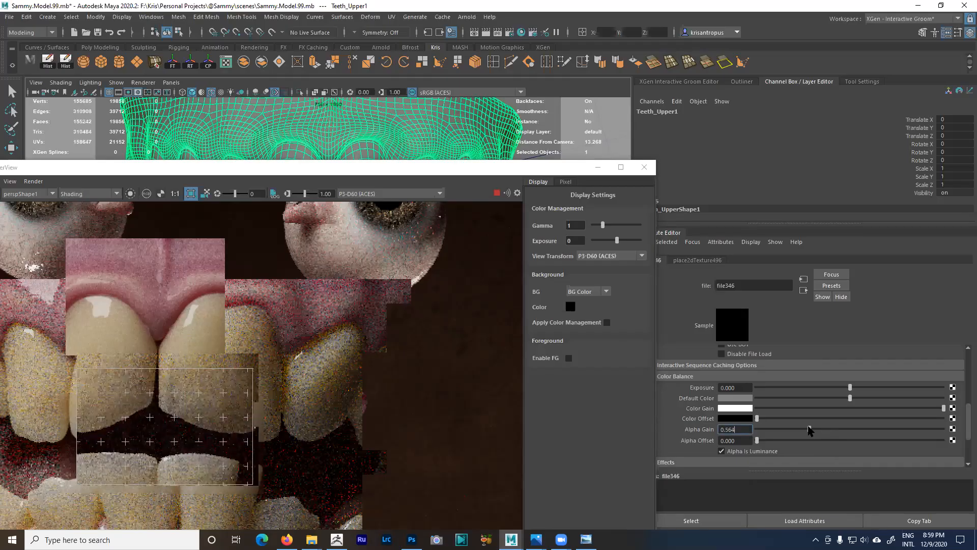
{"action": "left_click_drag", "start_coordinate": [809, 430], "coordinate": [776, 429]}
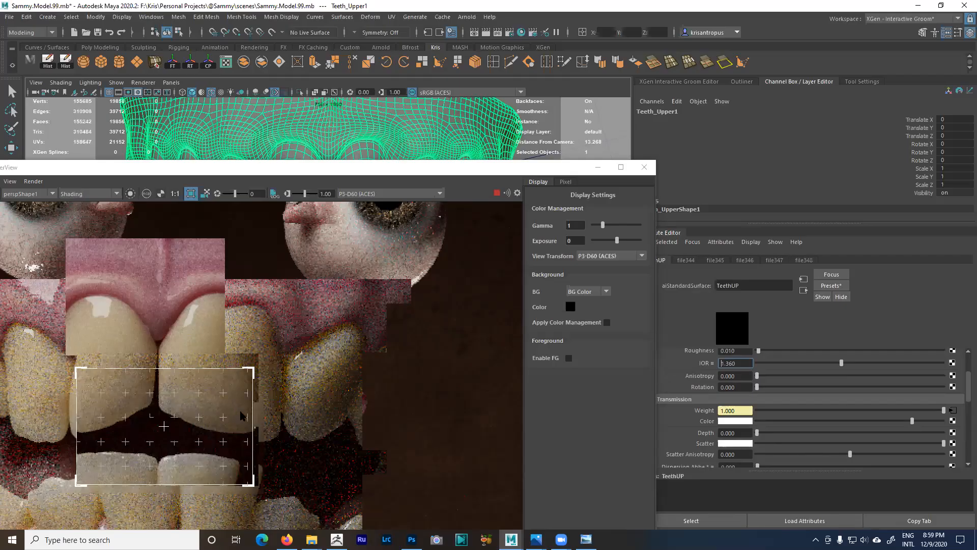
- Review TeethUP's transmission settings and raise the transmission weight texture's alpha gain to about 0.93
{"action": "scroll", "coordinate": [831, 427], "scroll_direction": "down", "scroll_amount": 1}
{"action": "scroll", "coordinate": [771, 417], "scroll_direction": "down", "scroll_amount": 1}
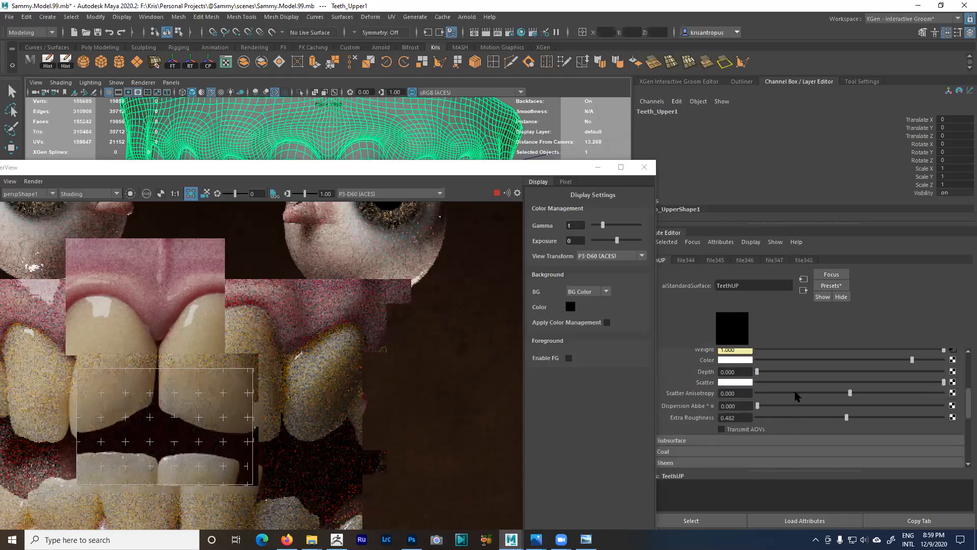
{"action": "scroll", "coordinate": [856, 391], "scroll_direction": "up", "scroll_amount": 1}
{"action": "left_click", "coordinate": [953, 380]}
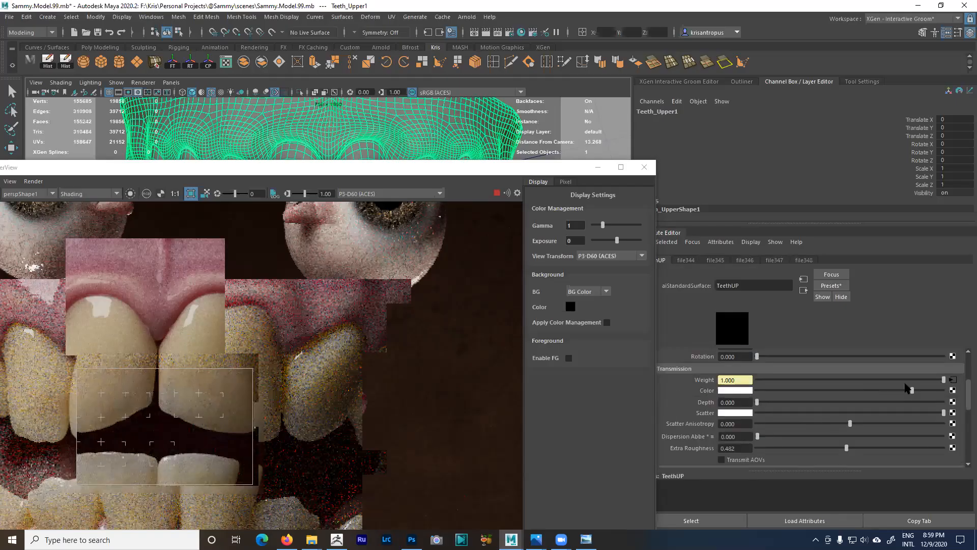
{"action": "left_click_drag", "start_coordinate": [828, 434], "coordinate": [844, 434]}
{"action": "left_click", "coordinate": [804, 290]}
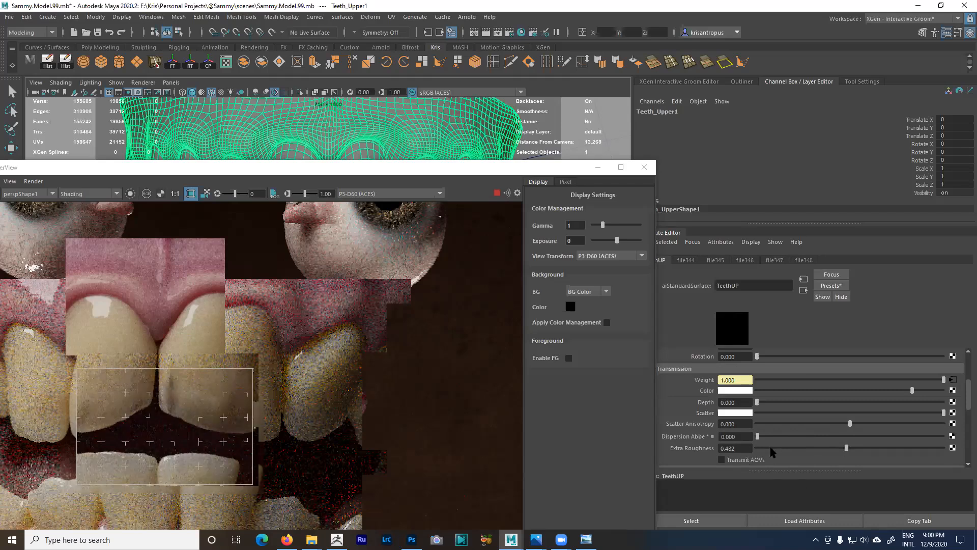
- Set the transmission extra roughness of the TeethUP material to 0
{"action": "left_click", "coordinate": [719, 448]}
{"action": "type", "text": "0"}
{"action": "key", "text": "Return"}
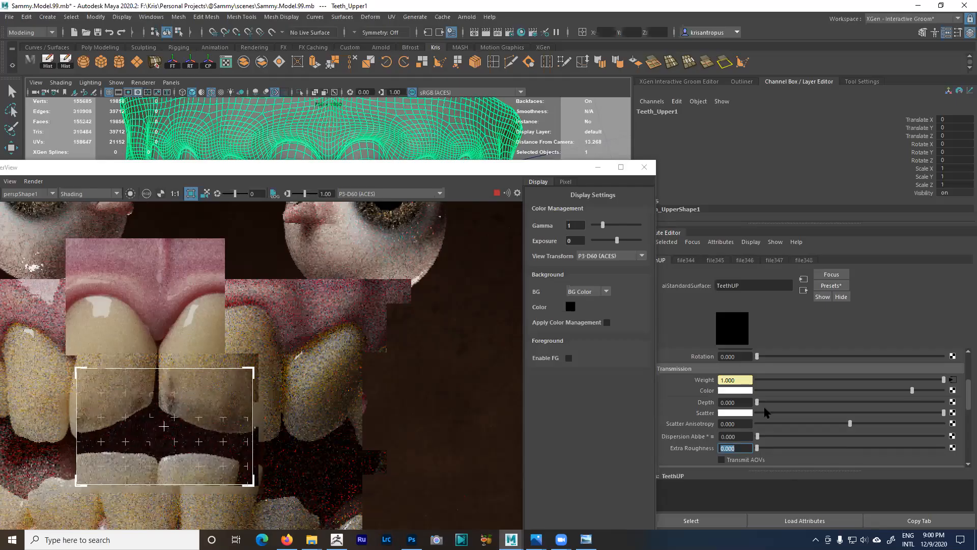
- Raise the transmission weight texture's alpha gain to about 1.9 and return to the TeethUP material
{"action": "left_click", "coordinate": [953, 379]}
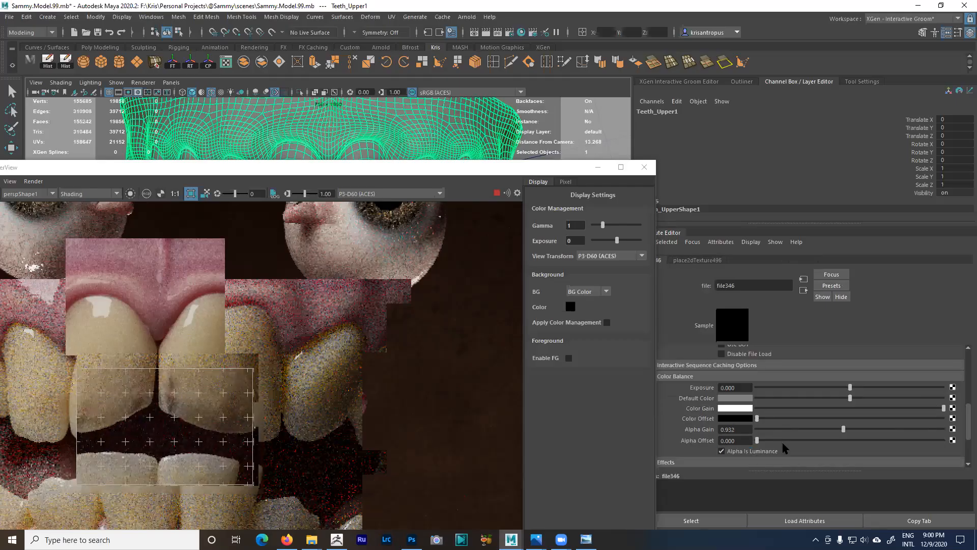
{"action": "left_click_drag", "start_coordinate": [840, 429], "coordinate": [945, 430]}
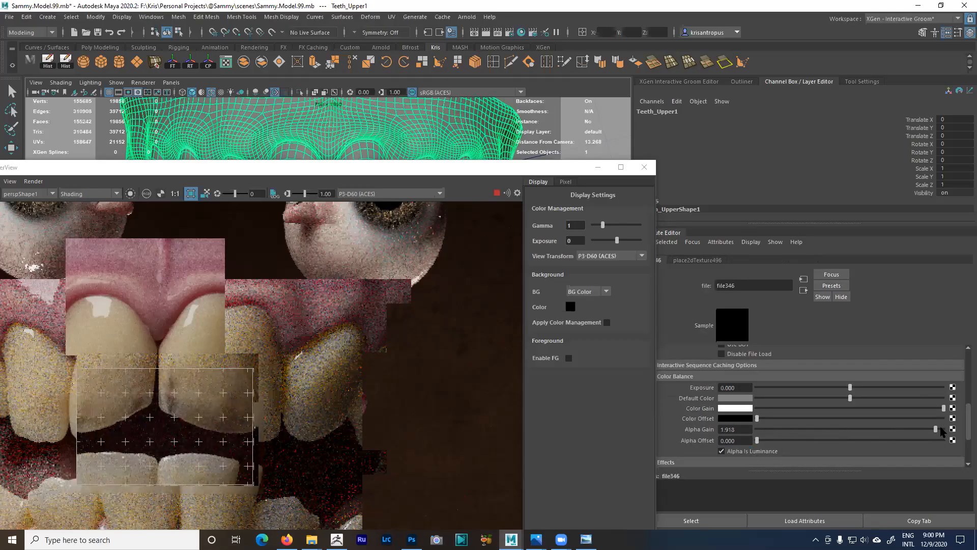
{"action": "left_click", "coordinate": [803, 291]}
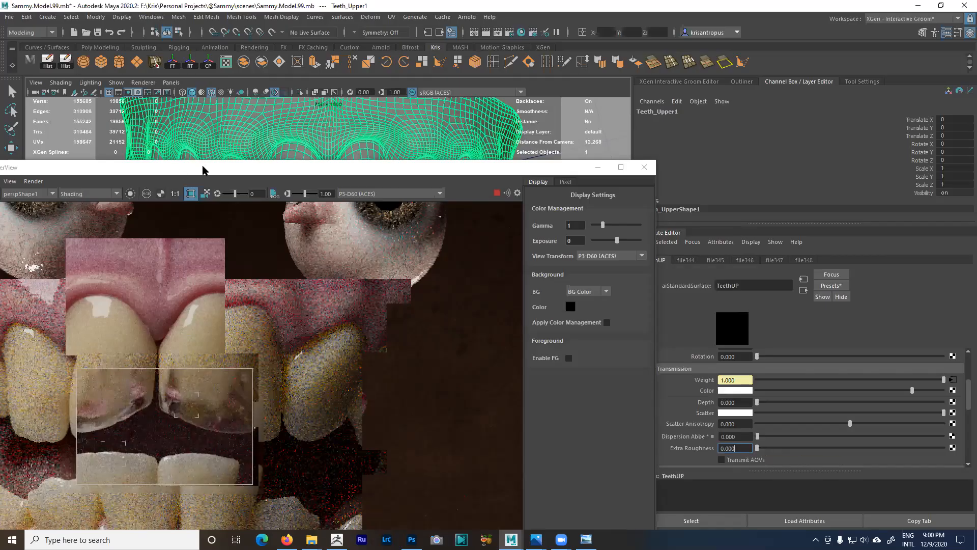
- Move the render window higher and raise TeethUP's transmission extra roughness to about 0.775
{"action": "left_click_drag", "start_coordinate": [203, 170], "coordinate": [254, 54]}
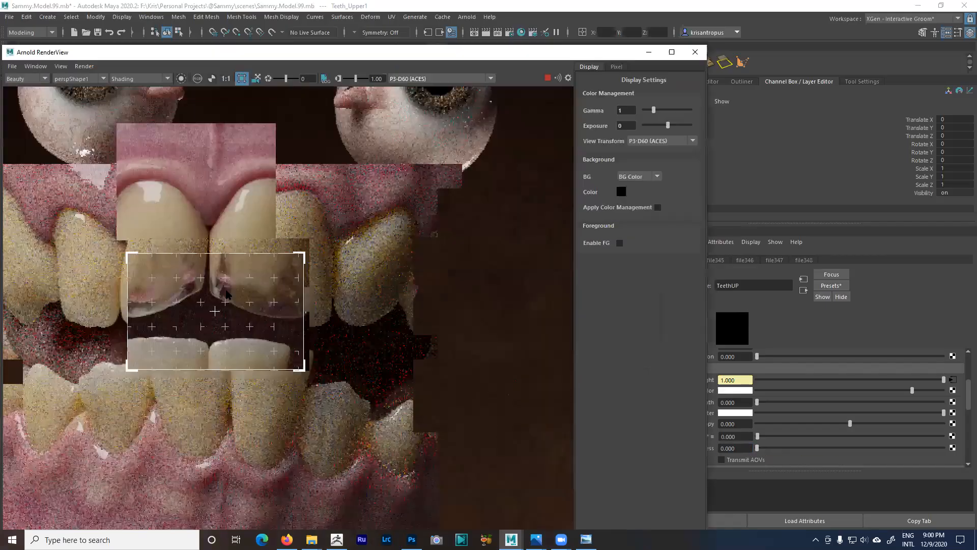
{"action": "left_click_drag", "start_coordinate": [759, 448], "coordinate": [936, 446]}
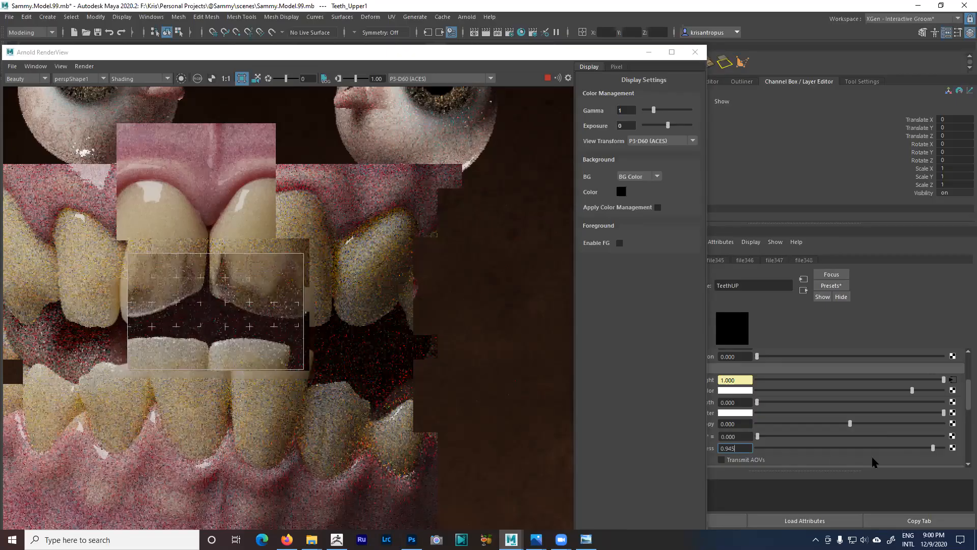
{"action": "left_click", "coordinate": [898, 448]}
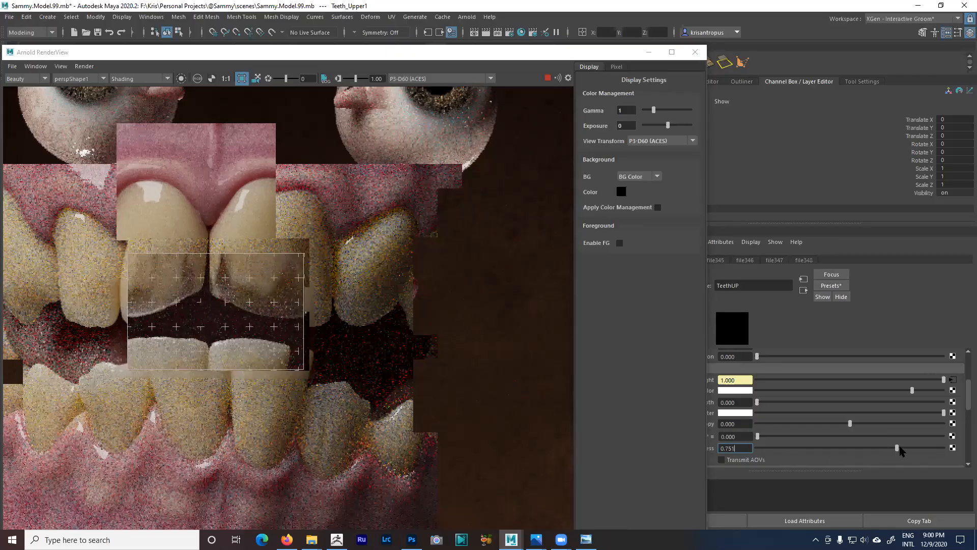
- Reduce the transmission weight texture's alpha gain to about 0.35
{"action": "left_click", "coordinate": [953, 381]}
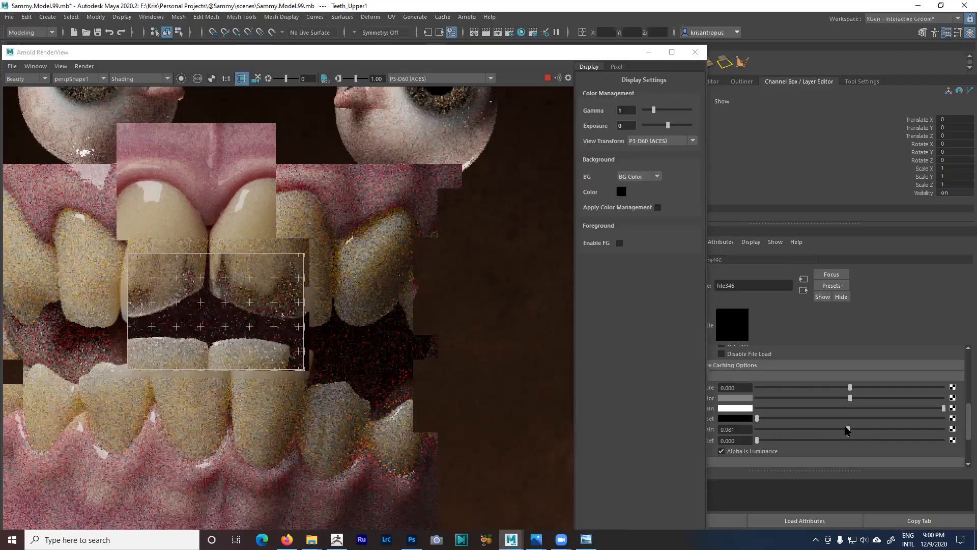
{"action": "left_click", "coordinate": [779, 429]}
{"action": "left_click_drag", "start_coordinate": [775, 422], "coordinate": [777, 425]}
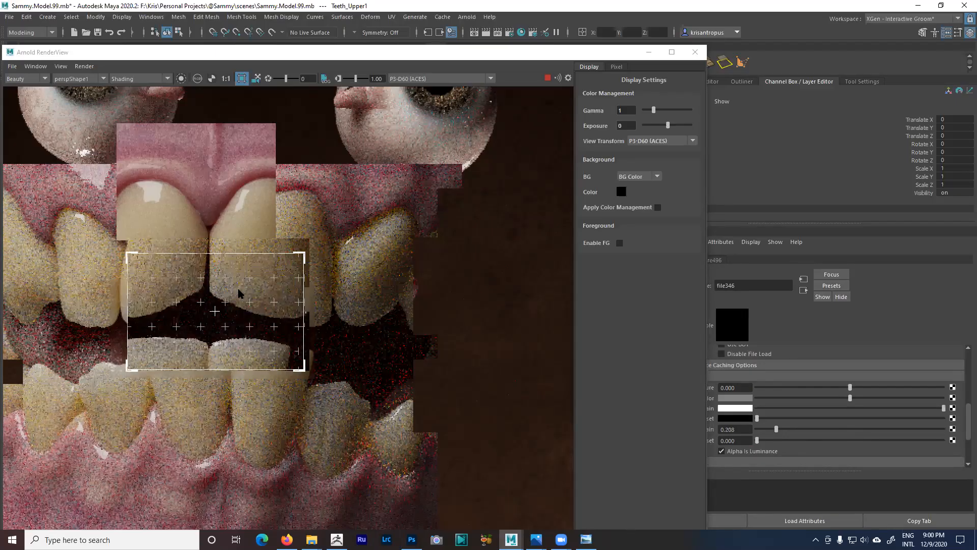
{"action": "left_click_drag", "start_coordinate": [776, 429], "coordinate": [790, 430]}
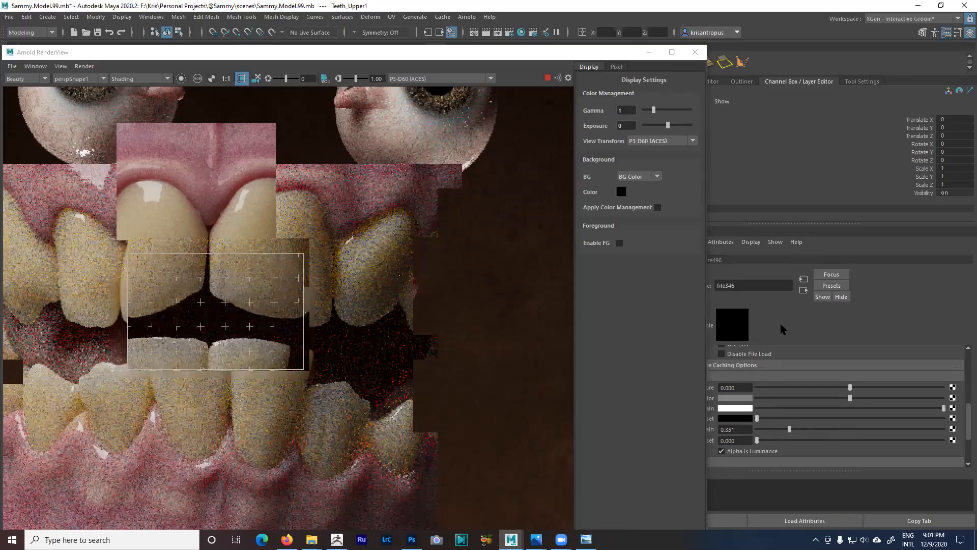
- Narrow the render window and set TeethUP's transmission extra roughness to 0.6
{"action": "left_click", "coordinate": [804, 290]}
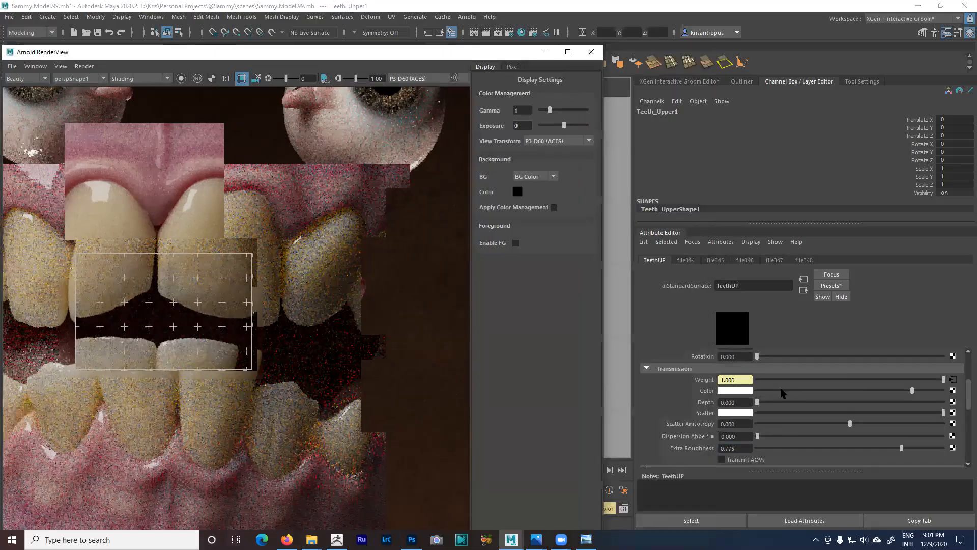
{"action": "left_click_drag", "start_coordinate": [707, 98], "coordinate": [604, 98]}
{"action": "left_click", "coordinate": [868, 448]}
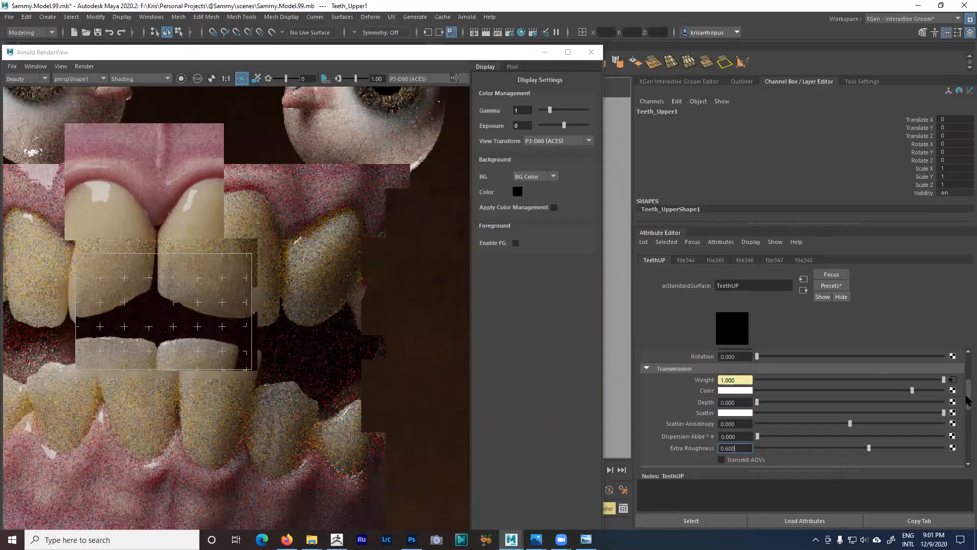
- Open the texture driving TeethUP's subsurface scale and check its image file and color balance settings
{"action": "left_click_drag", "start_coordinate": [969, 396], "coordinate": [965, 416]}
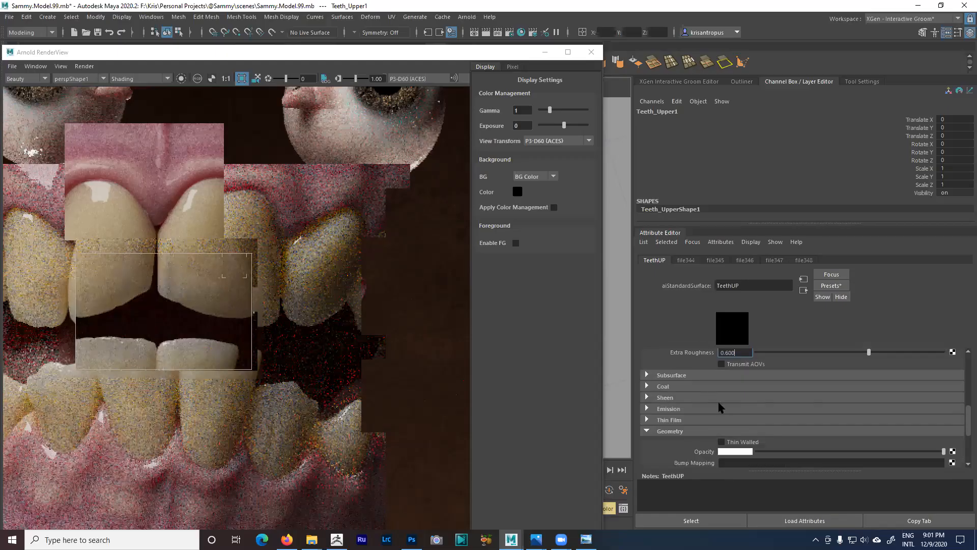
{"action": "left_click", "coordinate": [670, 376]}
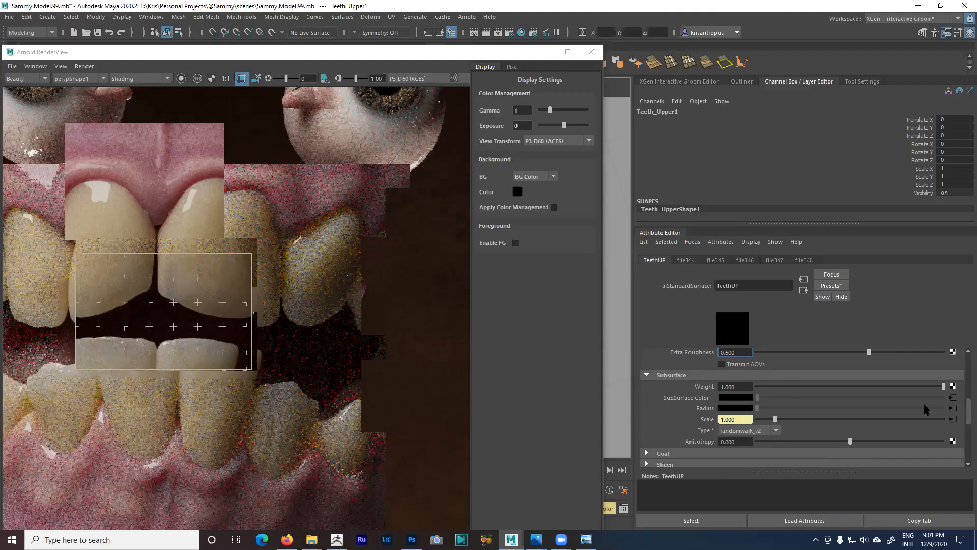
{"action": "left_click", "coordinate": [953, 420]}
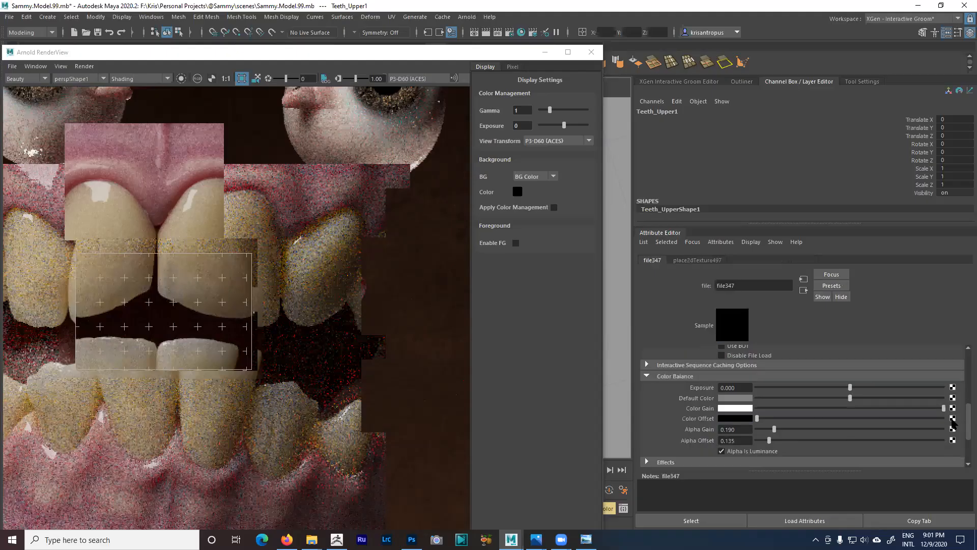
{"action": "left_click_drag", "start_coordinate": [968, 401], "coordinate": [968, 375]}
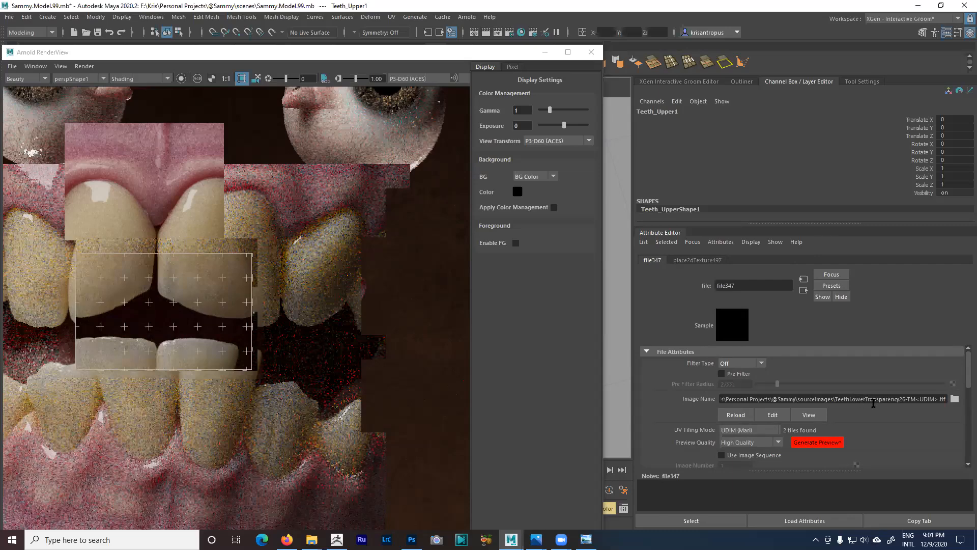
{"action": "left_click_drag", "start_coordinate": [968, 374], "coordinate": [968, 422]}
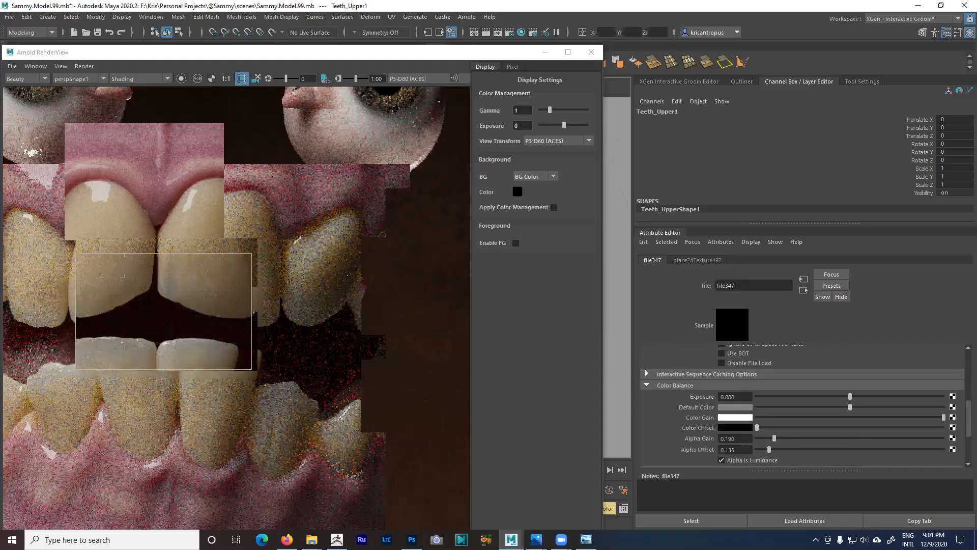
{"action": "scroll", "coordinate": [775, 429], "scroll_direction": "down", "scroll_amount": 1}
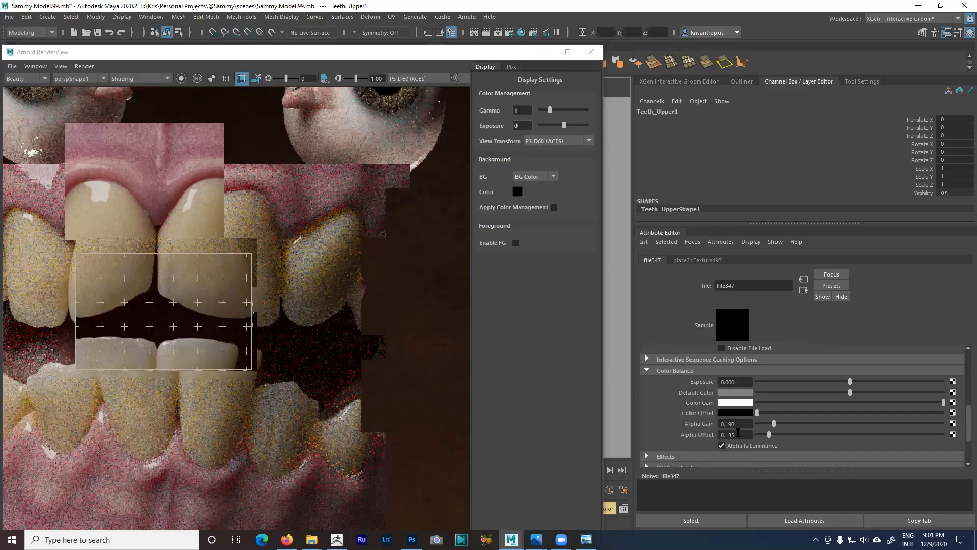
- Set the subsurface scale texture's alpha gain to 1 and alpha offset to 0, and extend the render region up over the front teeth
{"action": "left_click", "coordinate": [746, 424]}
{"action": "type", "text": "1"}
{"action": "key", "text": "Tab"}
{"action": "type", "text": "0"}
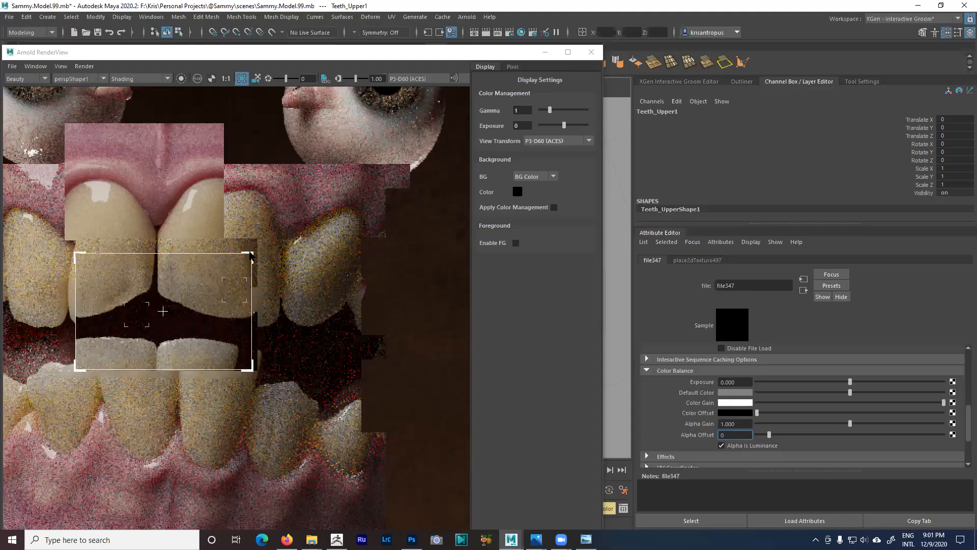
{"action": "left_click_drag", "start_coordinate": [252, 253], "coordinate": [274, 164]}
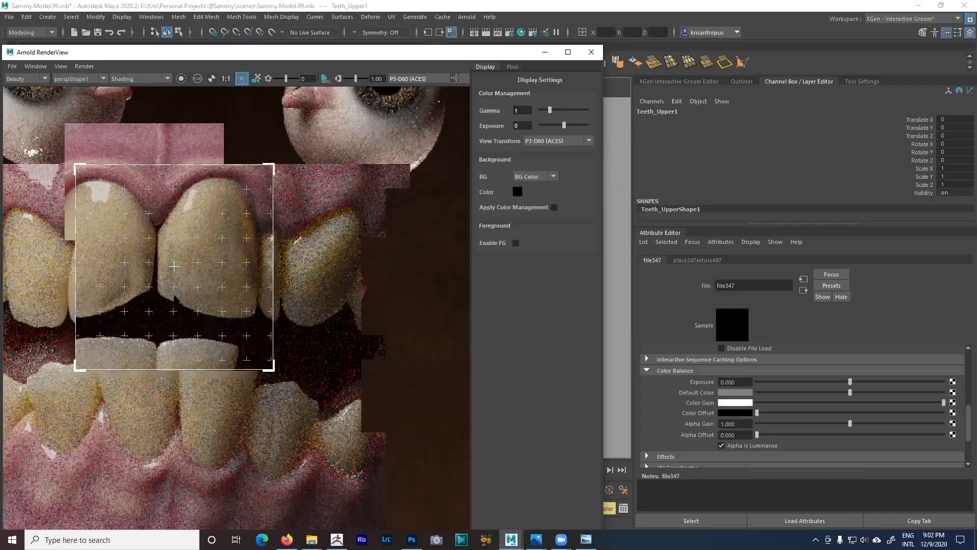
- Try an alpha gain of 0.975 with an alpha offset of -1 on the subsurface scale texture
{"action": "left_click_drag", "start_coordinate": [841, 425], "coordinate": [800, 424]}
{"action": "left_click", "coordinate": [848, 423]}
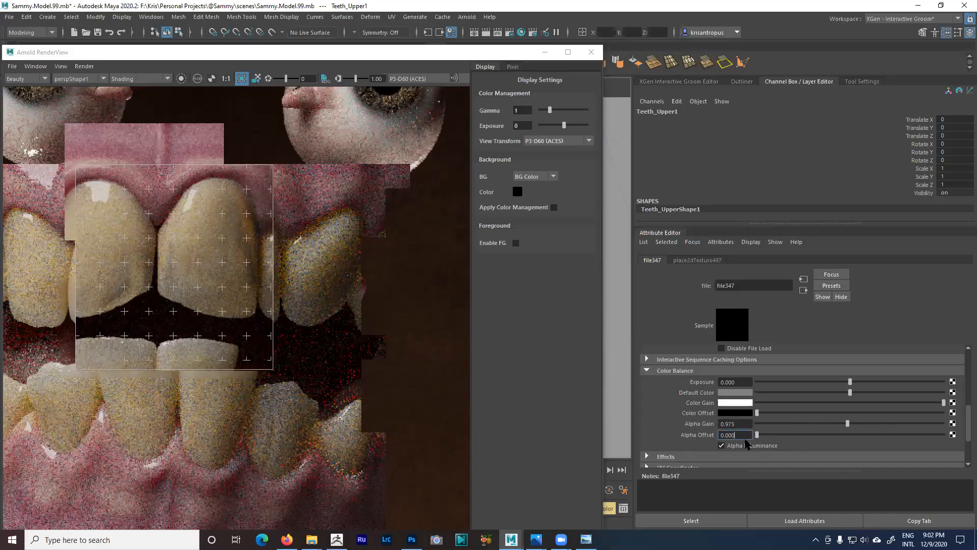
{"action": "type", "text": "-1"}
{"action": "key", "text": "Return"}
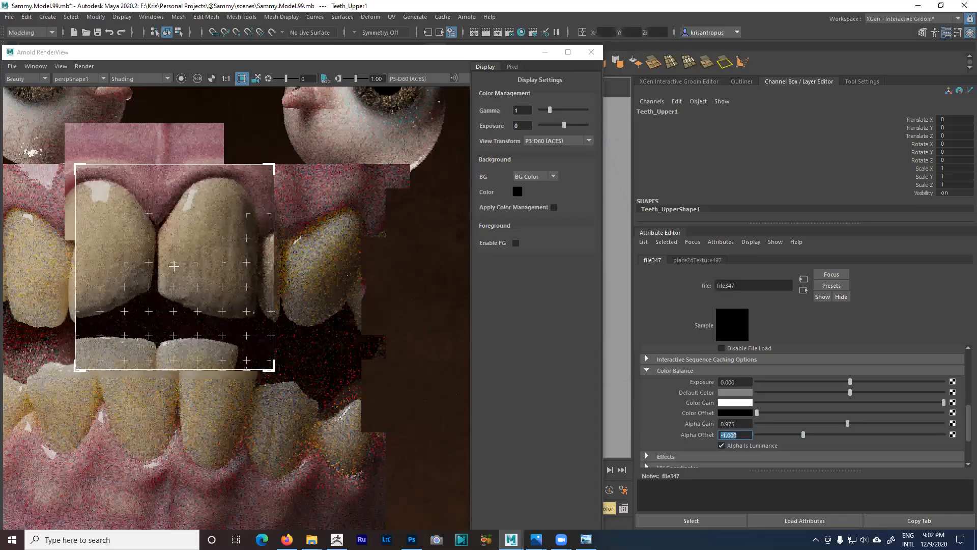
- Try an alpha offset of about 0.268 and lower the subsurface scale texture's alpha gain to about 0.438
{"action": "left_click_drag", "start_coordinate": [803, 434], "coordinate": [852, 443]}
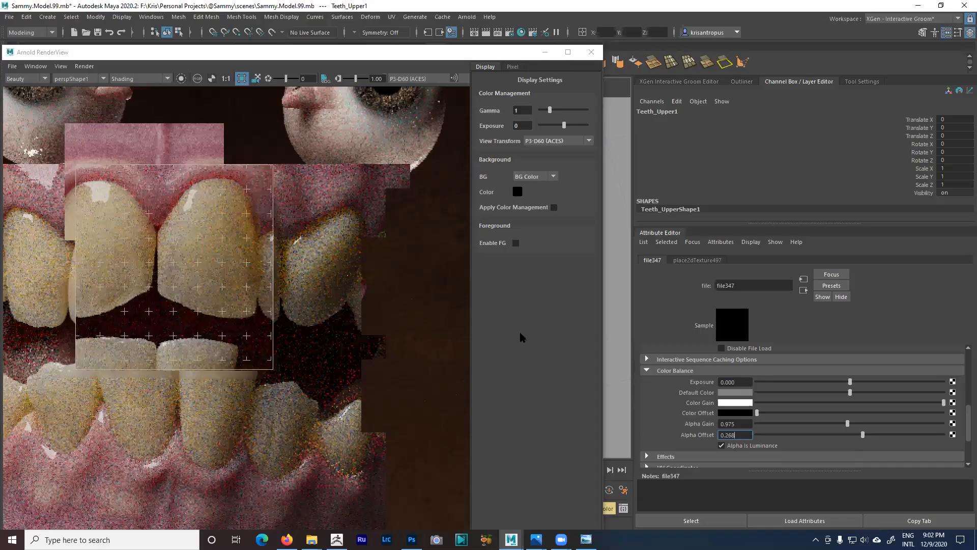
{"action": "left_click_drag", "start_coordinate": [842, 421], "coordinate": [838, 421]}
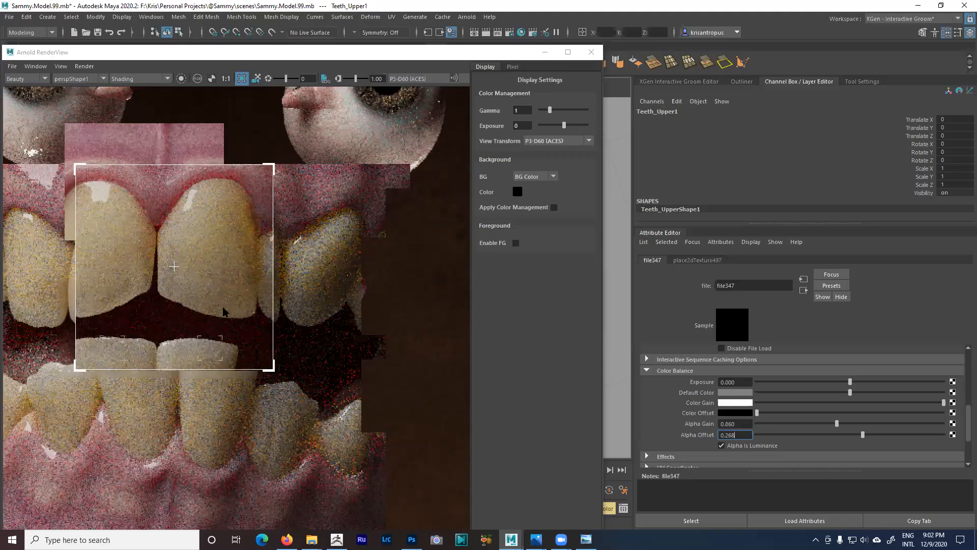
{"action": "left_click_drag", "start_coordinate": [845, 423], "coordinate": [798, 427]}
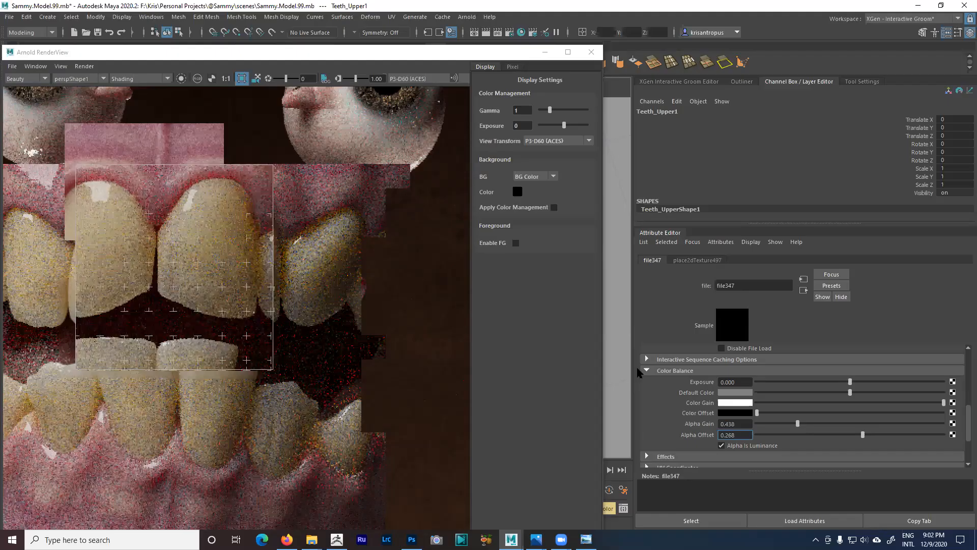
- Set the subsurface scale texture's alpha gain to 0.16 and alpha offset to 0.13, and return to the TeethUP material
{"action": "mouse_move", "coordinate": [860, 435]}
{"action": "left_mouse_down"}
{"action": "mouse_move", "coordinate": [839, 431]}
{"action": "mouse_move", "coordinate": [858, 434]}
{"action": "left_mouse_up"}
{"action": "left_click_drag", "start_coordinate": [726, 427], "coordinate": [745, 427]}
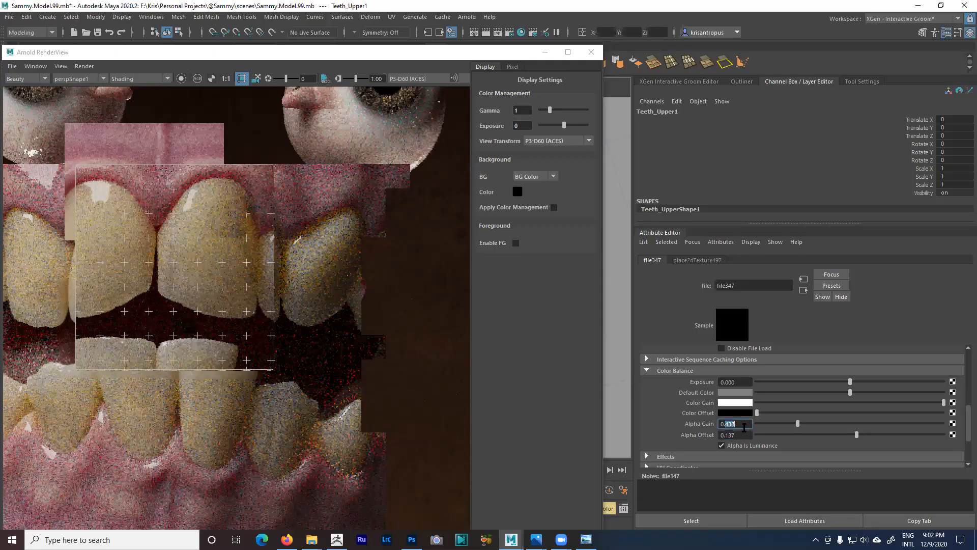
{"action": "type", "text": "16"}
{"action": "key", "text": "Tab"}
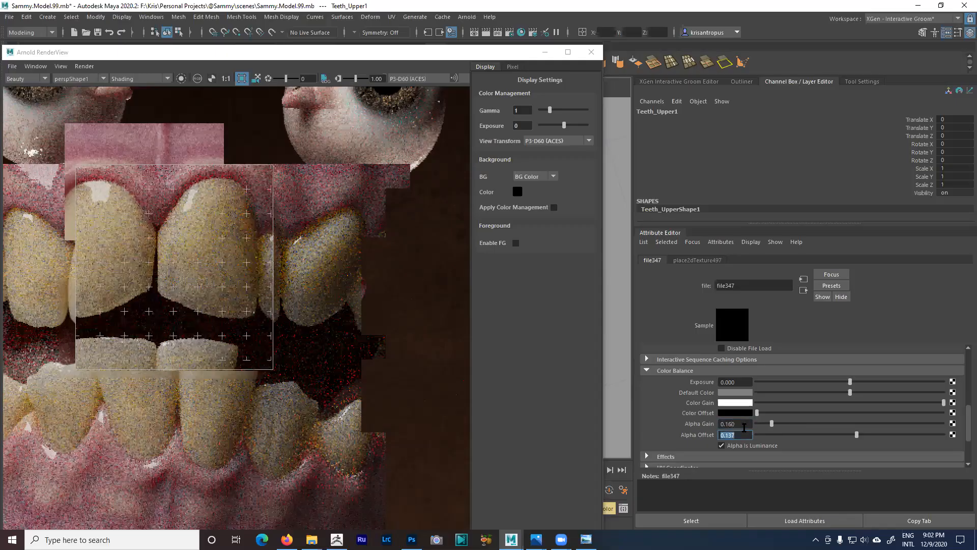
{"action": "type", "text": ".13"}
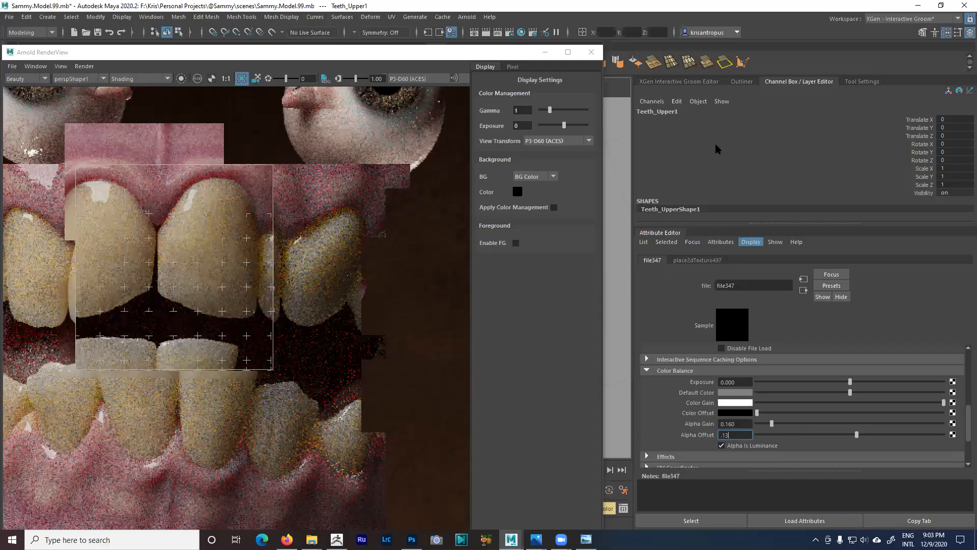
{"action": "left_click", "coordinate": [804, 290]}
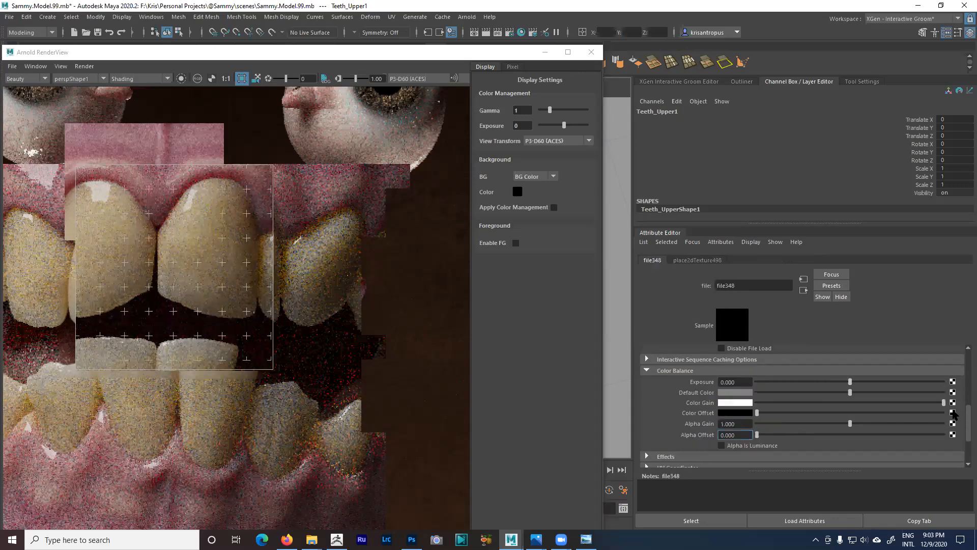
- Check which image file is loaded in the texture driving TeethUP's subsurface radius
{"action": "left_click", "coordinate": [954, 409]}
{"action": "scroll", "coordinate": [965, 374], "scroll_direction": "up", "scroll_amount": 3}
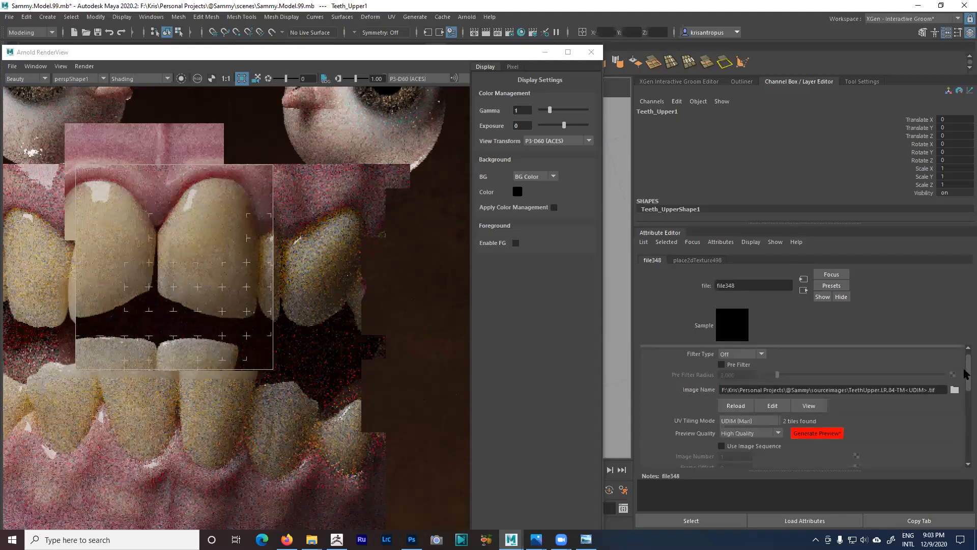
{"action": "scroll", "coordinate": [966, 373], "scroll_direction": "down", "scroll_amount": 1}
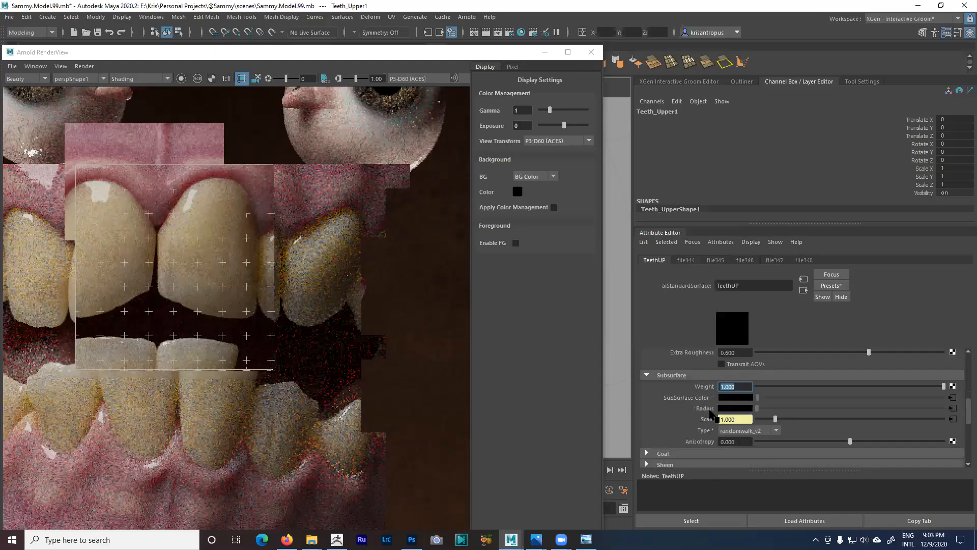
- Break the texture connection on TeethUP's subsurface radius and raise the radius to a light grey of about 0.7
{"action": "right_click", "coordinate": [709, 413]}
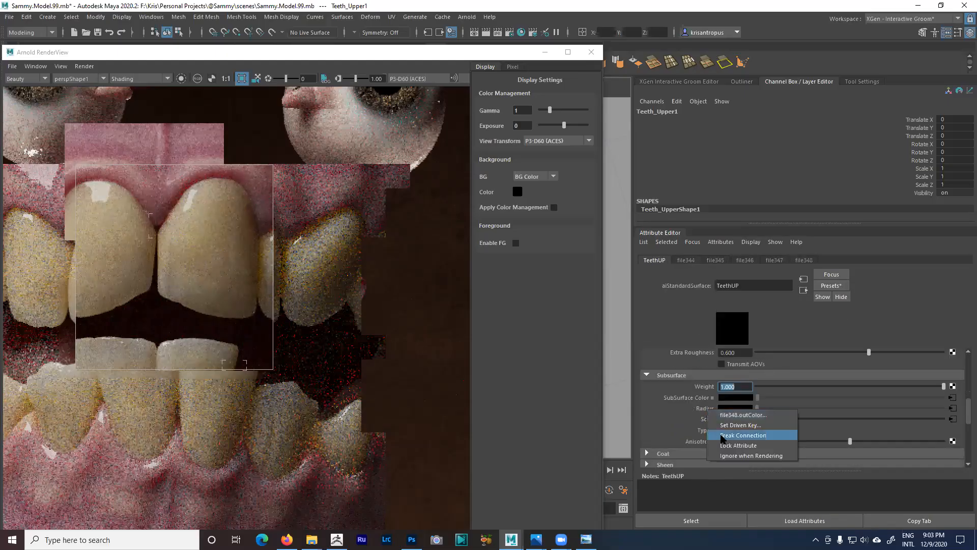
{"action": "left_click", "coordinate": [723, 436]}
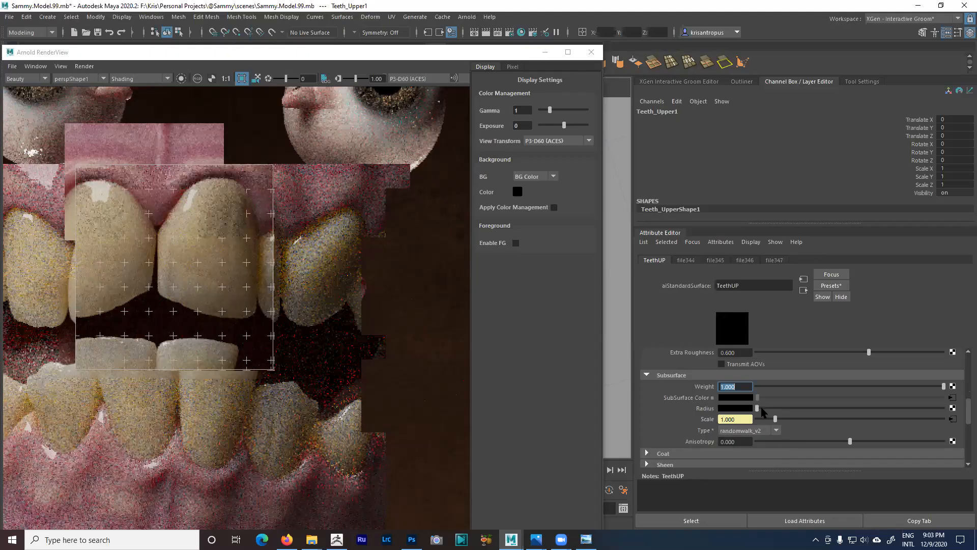
{"action": "left_click", "coordinate": [842, 408]}
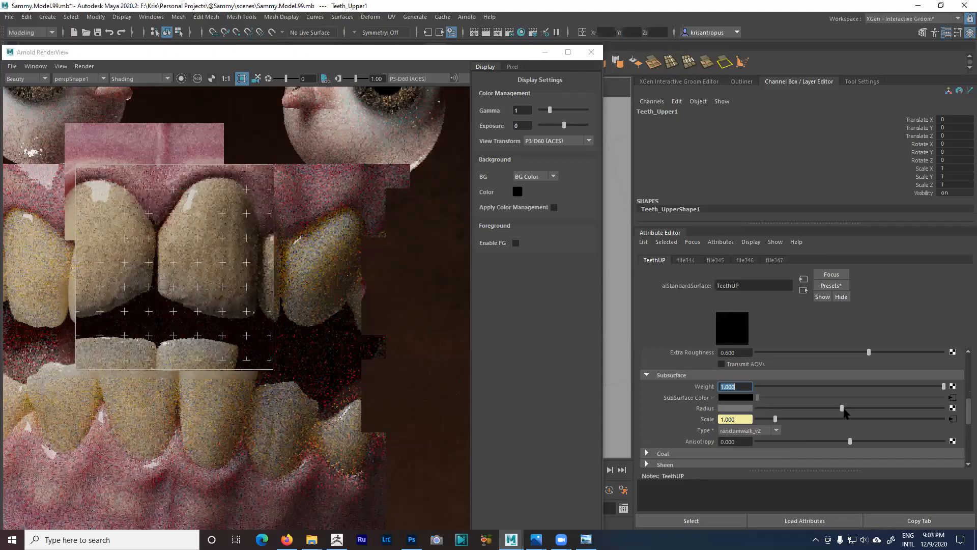
{"action": "left_click", "coordinate": [868, 409]}
- Tint TeethUP's subsurface radius orange-brown, with a hue of about 23 and a saturation of about 0.44
{"action": "left_click", "coordinate": [736, 408]}
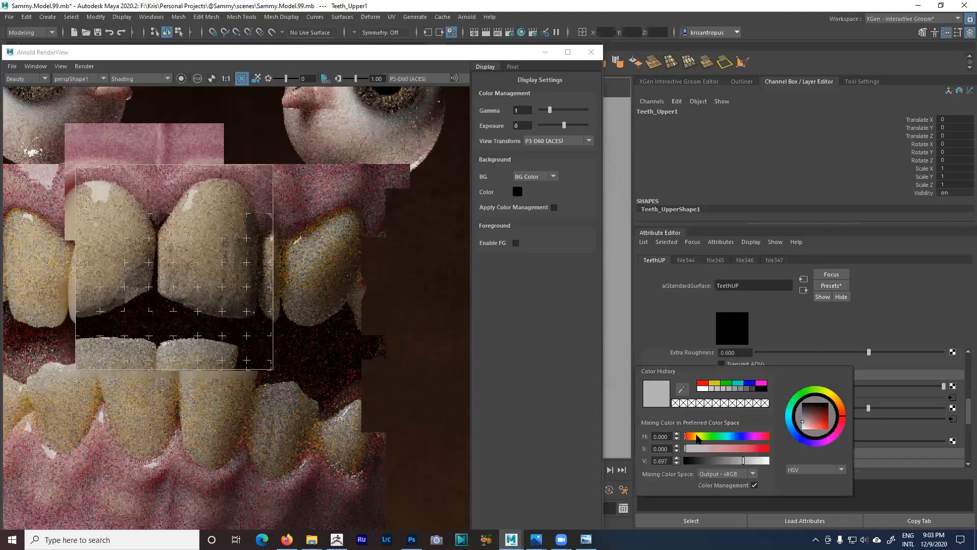
{"action": "left_click", "coordinate": [701, 438]}
{"action": "left_click", "coordinate": [721, 449]}
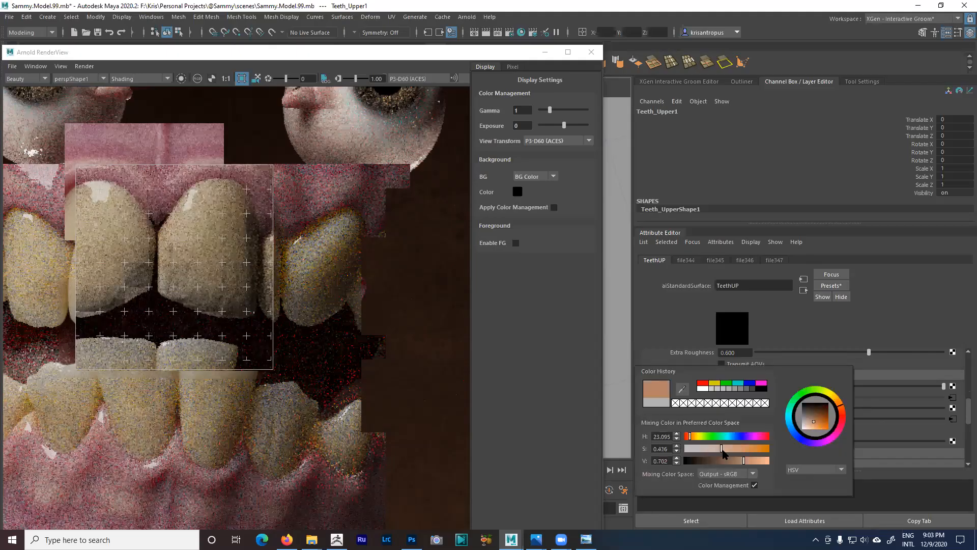
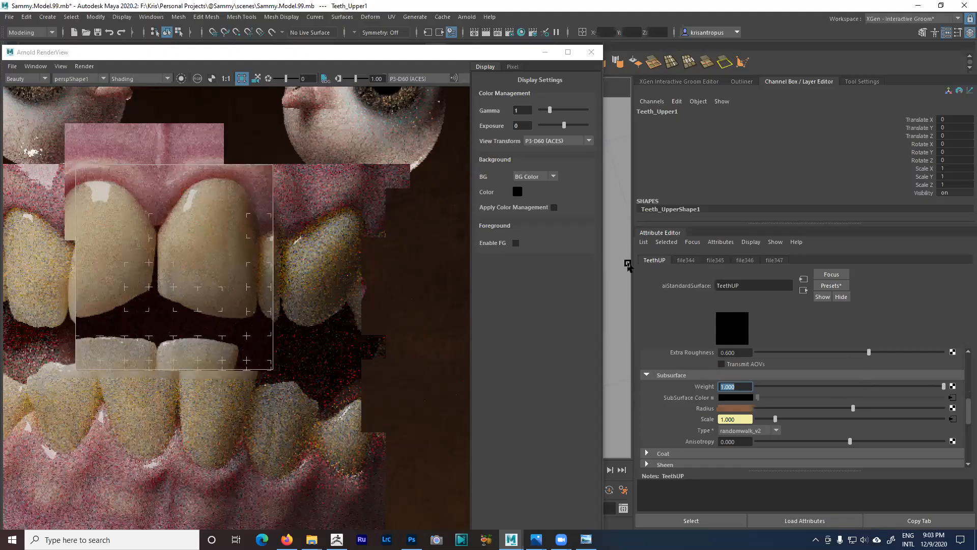
- Undo the subsurface radius color changes and the broken texture connection
{"action": "key", "text": "ctrl+z"}
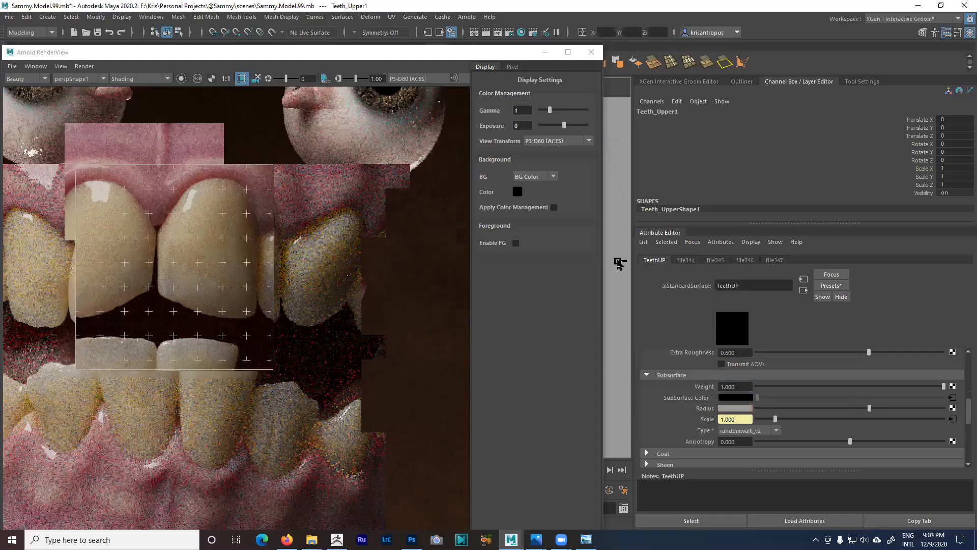
{"action": "key", "text": "ctrl+z"}
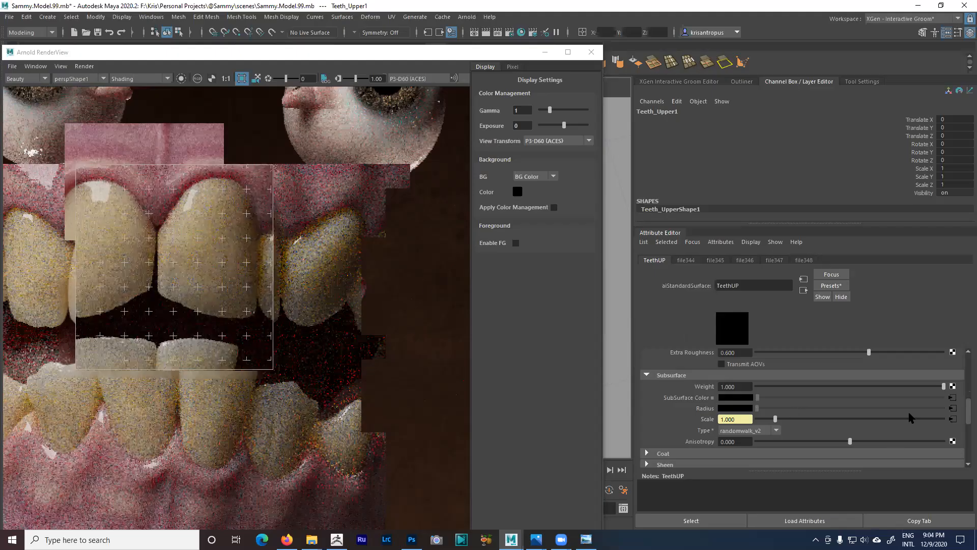
- Open the texture driving TeethUP's subsurface color and set its exposure to 0
{"action": "left_click", "coordinate": [952, 397]}
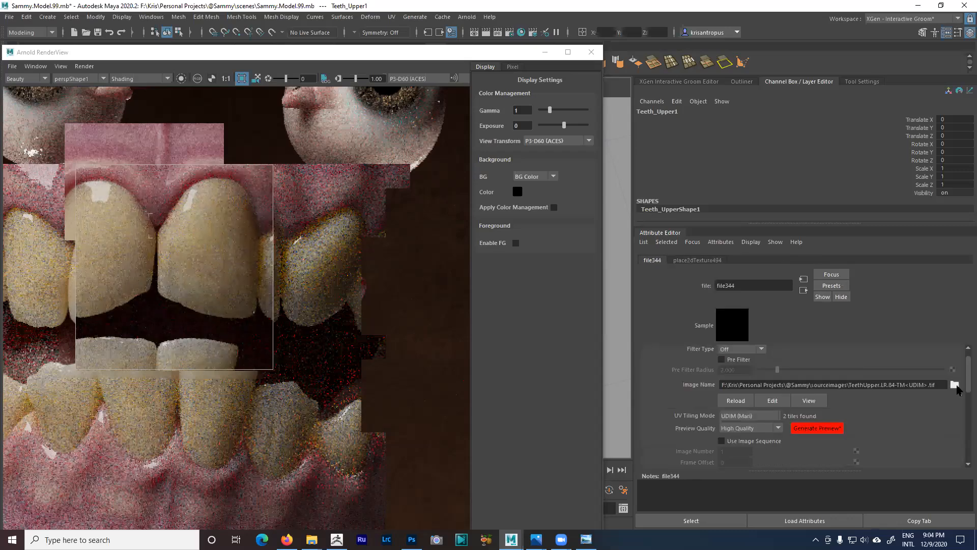
{"action": "left_click_drag", "start_coordinate": [969, 379], "coordinate": [968, 420]}
{"action": "scroll", "coordinate": [827, 387], "scroll_direction": "down", "scroll_amount": 2}
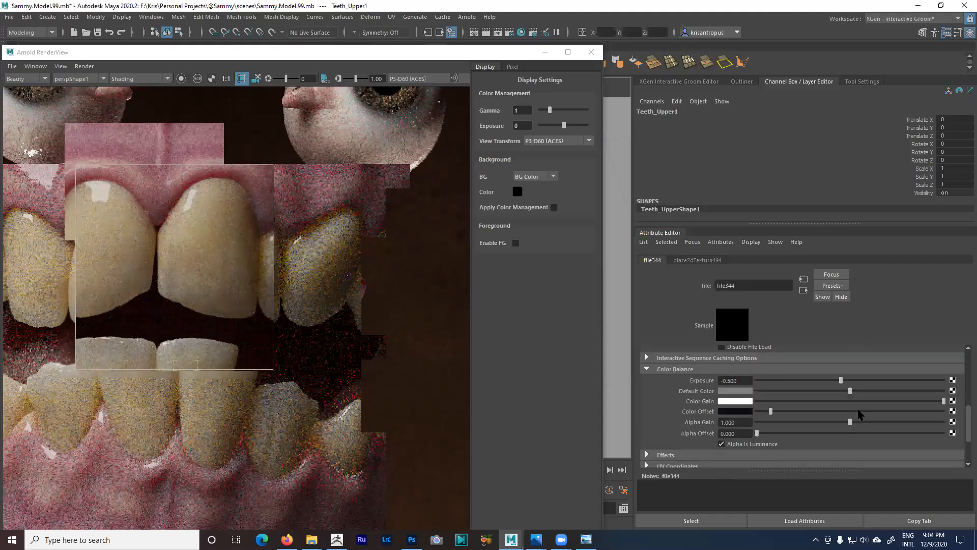
{"action": "left_click_drag", "start_coordinate": [740, 381], "coordinate": [704, 377]}
{"action": "type", "text": "0"}
{"action": "key", "text": "Return"}
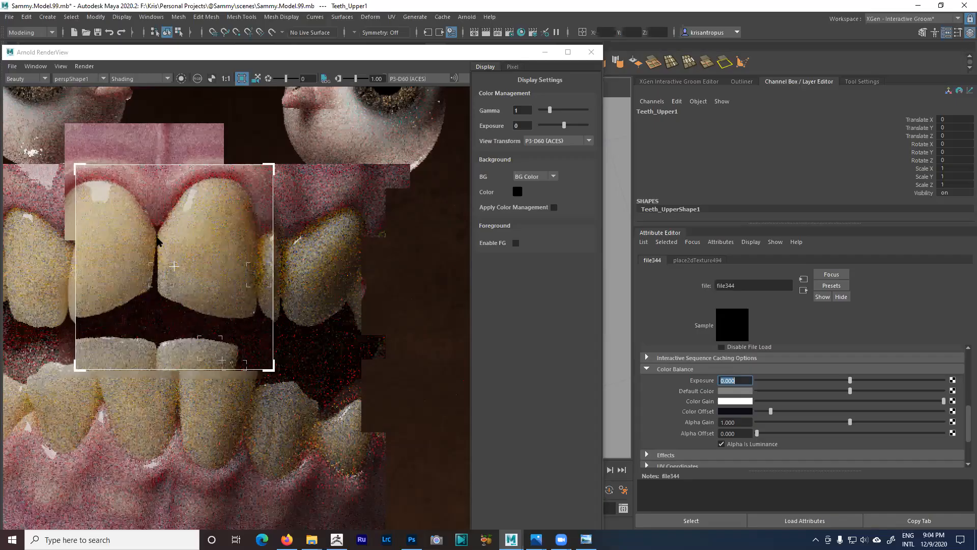
- Test darker and brighter exposures on the subsurface color texture, settle on about -0.25, and return to the TeethUP material
{"action": "left_click", "coordinate": [826, 381]}
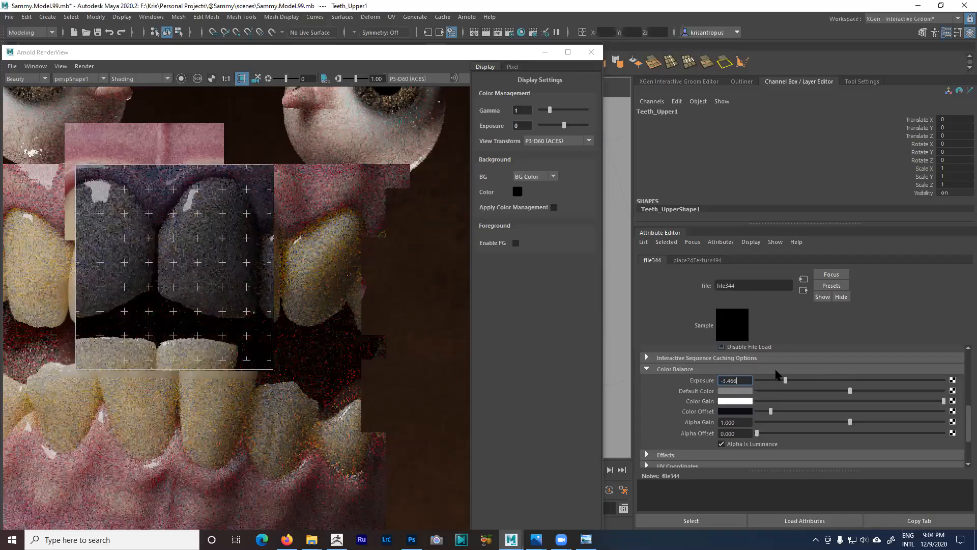
{"action": "left_click_drag", "start_coordinate": [786, 380], "coordinate": [869, 383]}
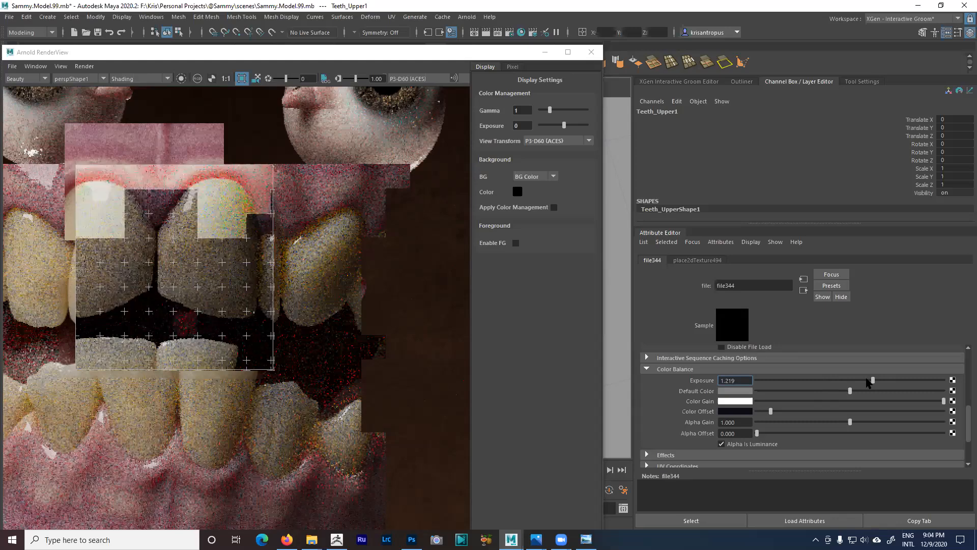
{"action": "left_click_drag", "start_coordinate": [869, 383], "coordinate": [844, 381]}
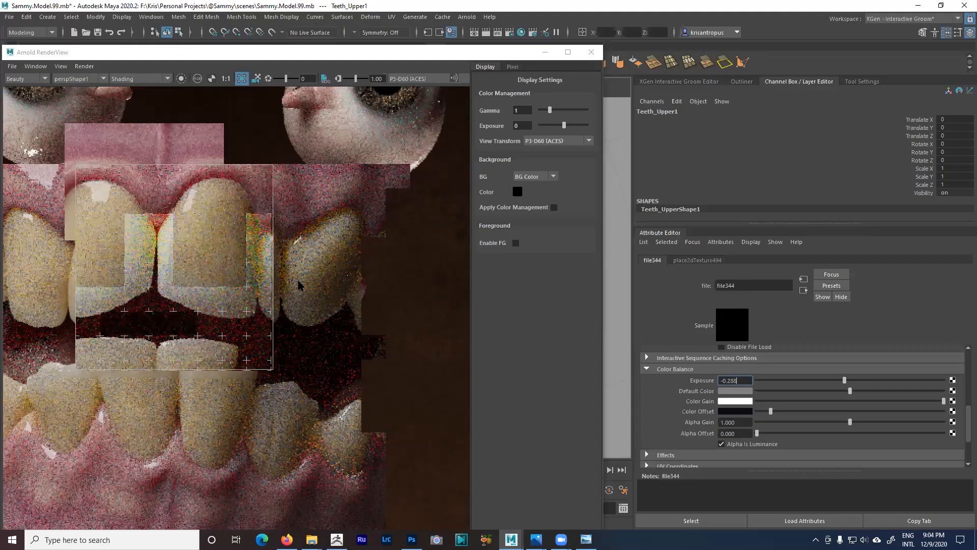
{"action": "scroll", "coordinate": [244, 350], "scroll_direction": "down", "scroll_amount": 2}
{"action": "middle_click_drag", "start_coordinate": [244, 350], "coordinate": [266, 276]}
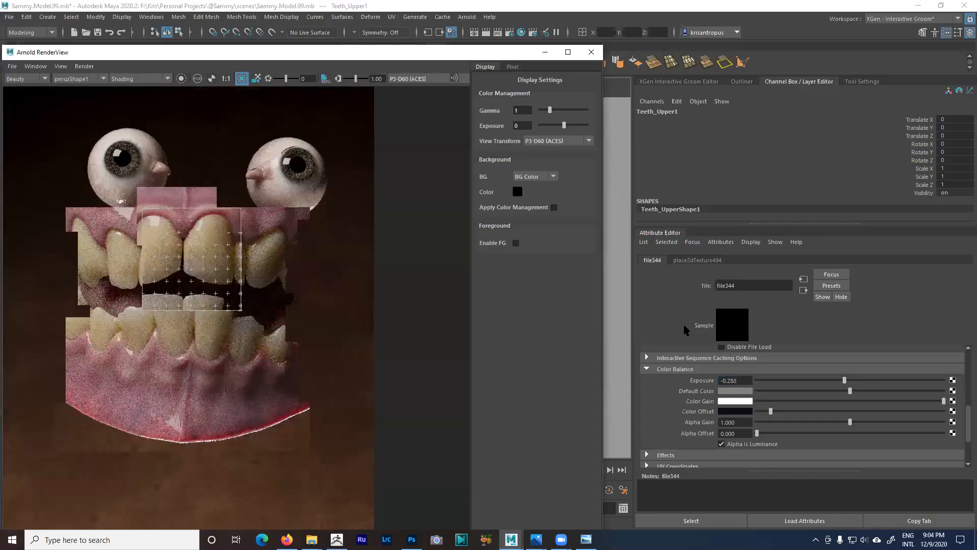
{"action": "left_click", "coordinate": [804, 291]}
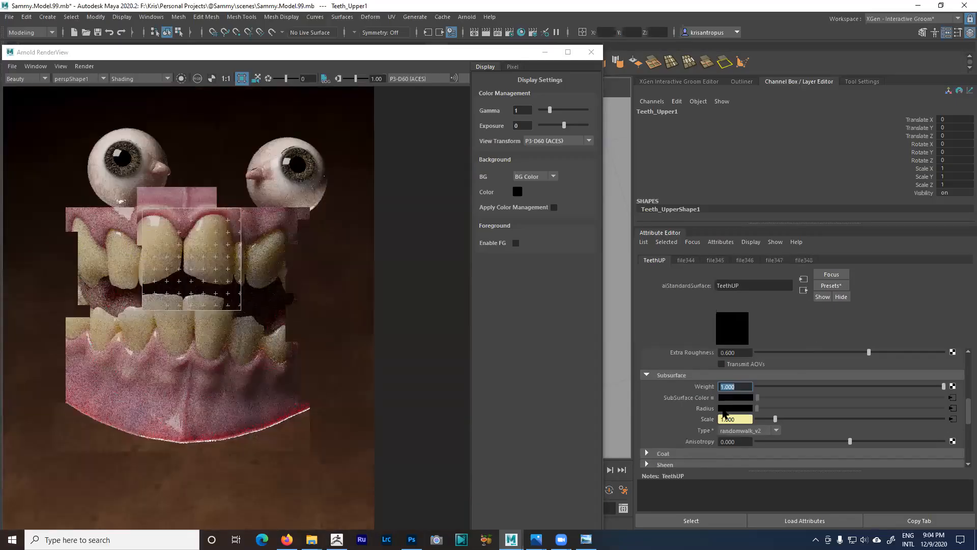
- Examine TeethUP's specular and coat settings, and inspect the two upper front teeth in the render up close
{"action": "scroll", "coordinate": [698, 396], "scroll_direction": "down", "scroll_amount": 2}
{"action": "left_click", "coordinate": [678, 393]}
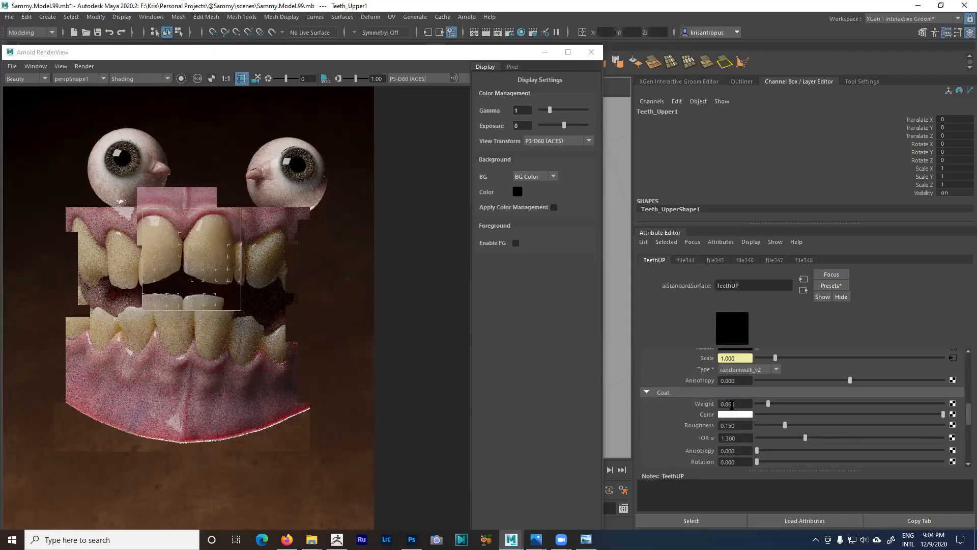
{"action": "scroll", "coordinate": [775, 398], "scroll_direction": "up", "scroll_amount": 1}
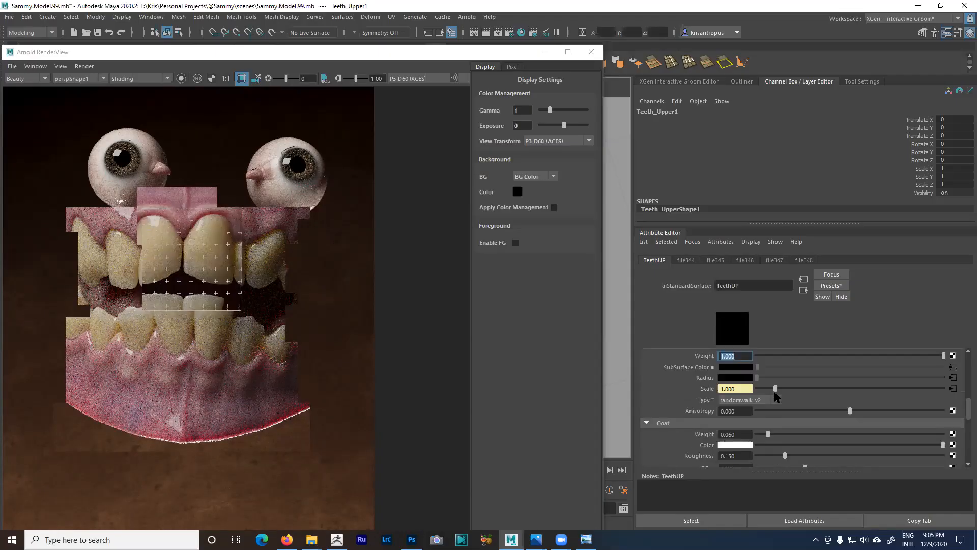
{"action": "scroll", "coordinate": [749, 434], "scroll_direction": "up", "scroll_amount": 4}
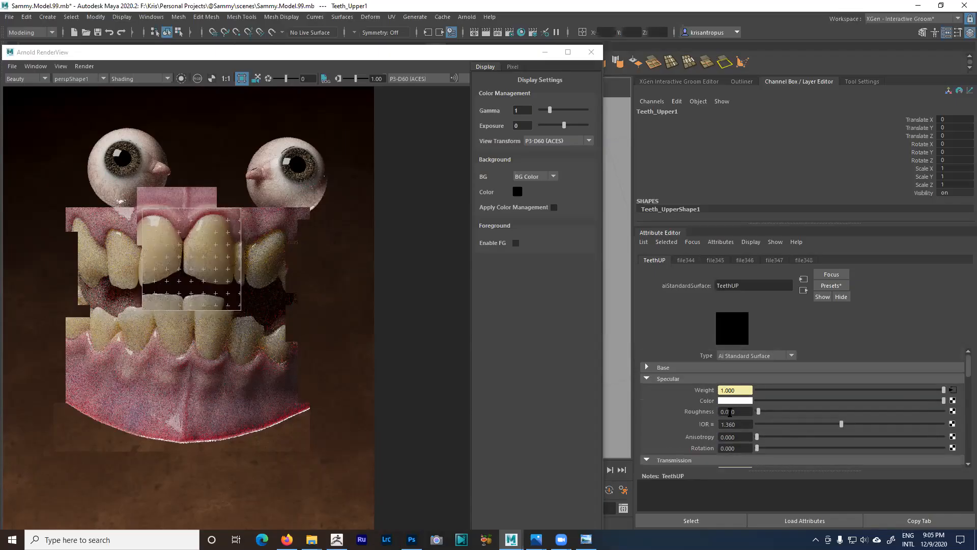
{"action": "left_click", "coordinate": [732, 413]}
{"action": "left_click_drag", "start_coordinate": [730, 413], "coordinate": [734, 412]}
{"action": "double_click", "coordinate": [733, 413]}
{"action": "scroll", "coordinate": [770, 405], "scroll_direction": "down", "scroll_amount": 5}
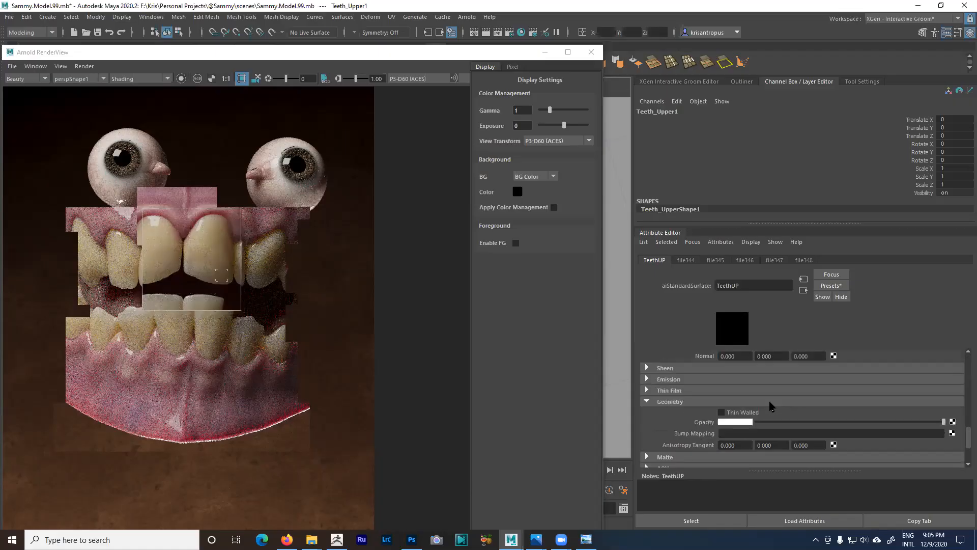
{"action": "scroll", "coordinate": [764, 404], "scroll_direction": "up", "scroll_amount": 3}
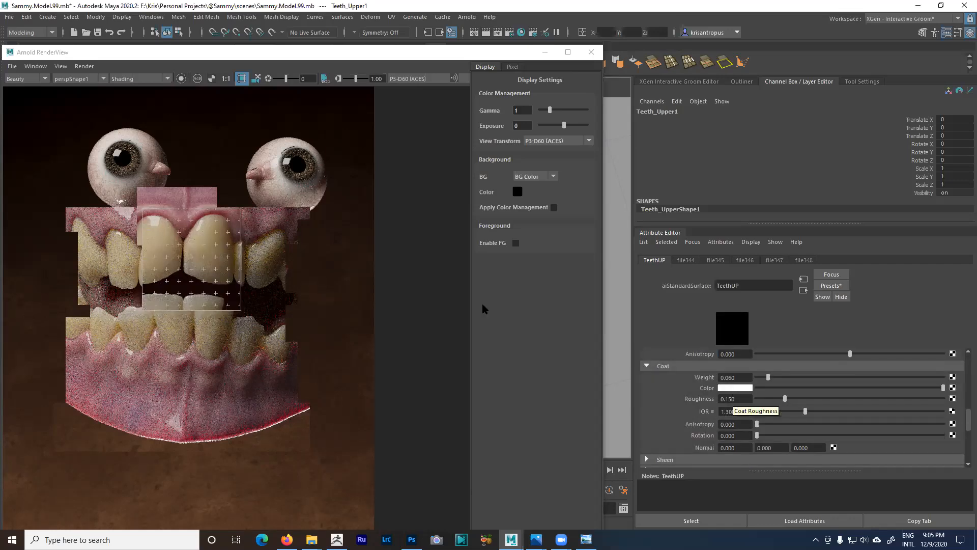
{"action": "scroll", "coordinate": [297, 256], "scroll_direction": "up", "scroll_amount": 2}
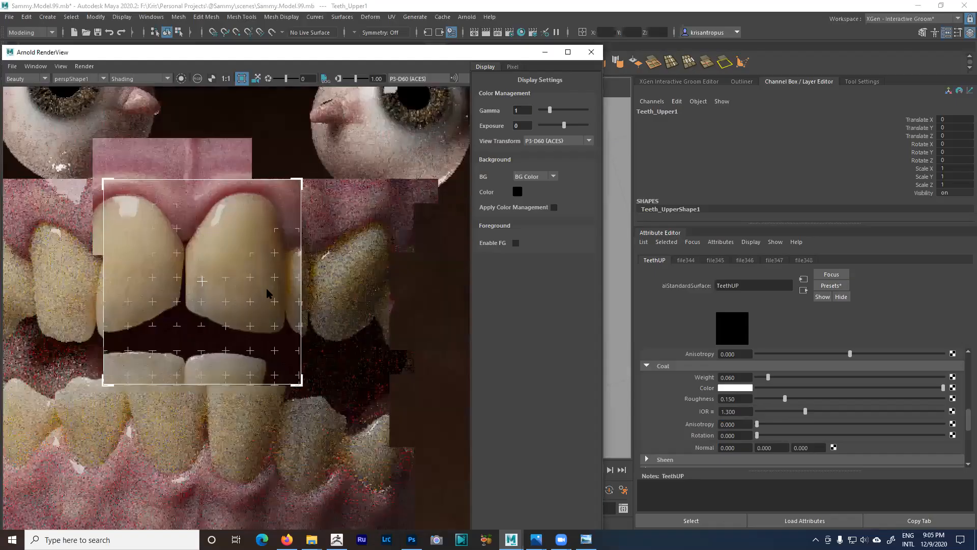
{"action": "middle_click_drag", "start_coordinate": [193, 208], "coordinate": [196, 212]}
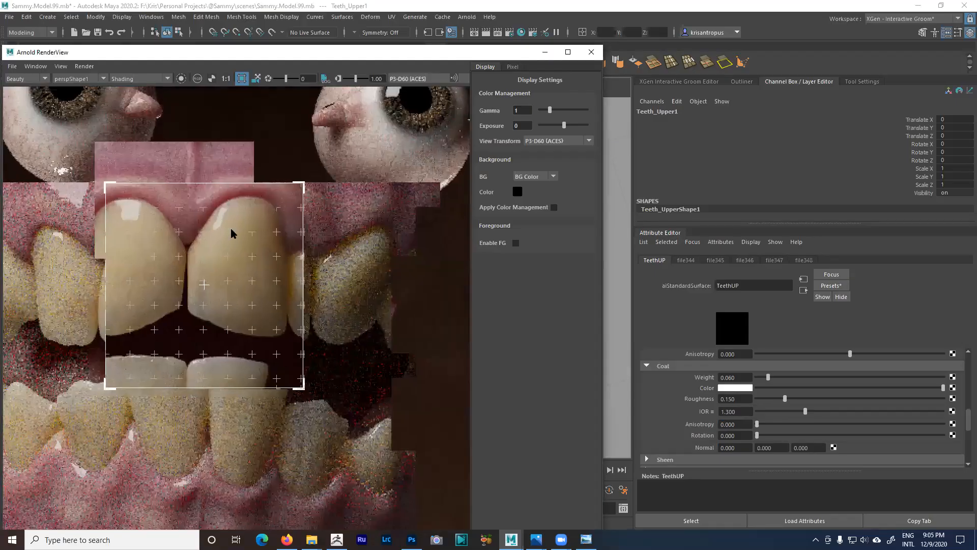
{"action": "scroll", "coordinate": [239, 188], "scroll_direction": "up", "scroll_amount": 1}
{"action": "middle_click_drag", "start_coordinate": [211, 155], "coordinate": [313, 367]}
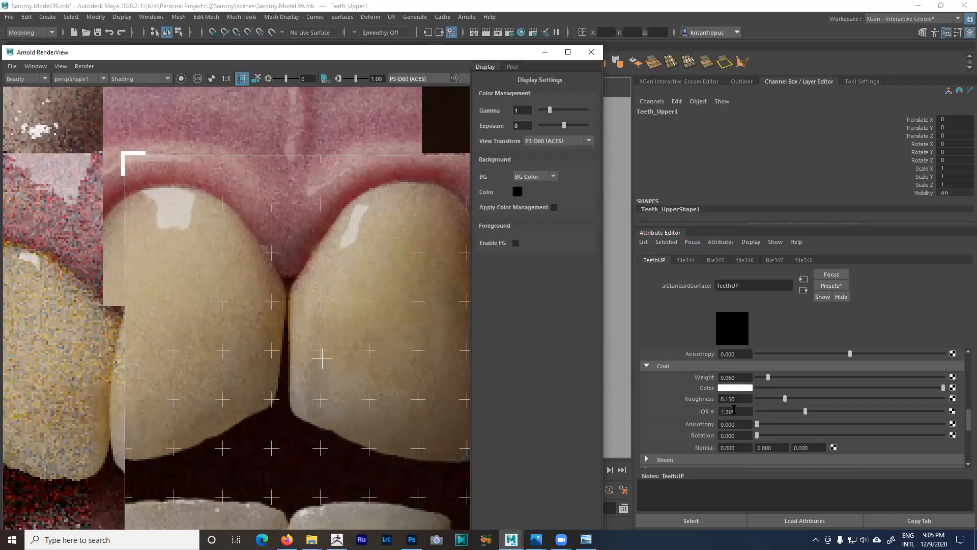
- Check the Thin Film settings of the TeethUP material
{"action": "scroll", "coordinate": [712, 412], "scroll_direction": "down", "scroll_amount": 2}
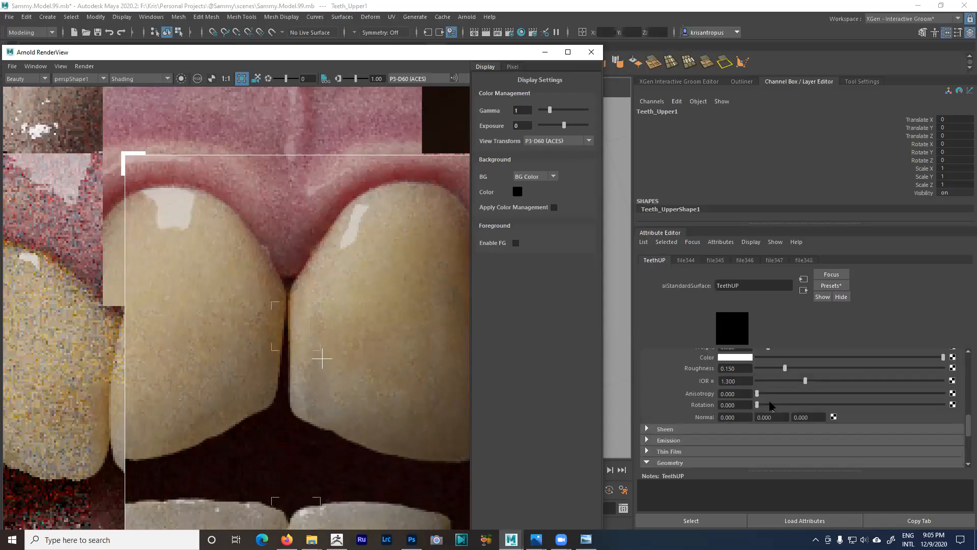
{"action": "scroll", "coordinate": [677, 402], "scroll_direction": "down", "scroll_amount": 2}
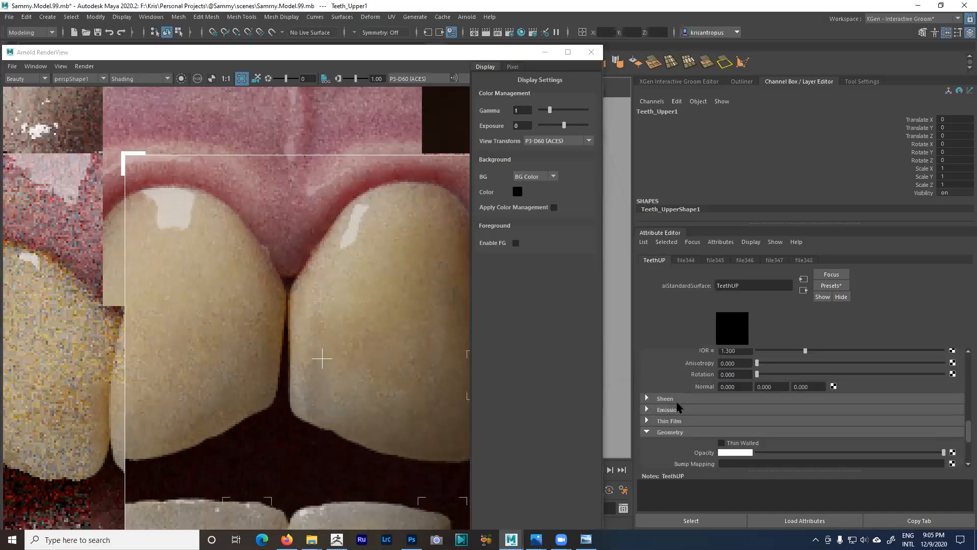
{"action": "left_click", "coordinate": [681, 410]}
{"action": "left_click", "coordinate": [681, 413]}
{"action": "left_click", "coordinate": [682, 420]}
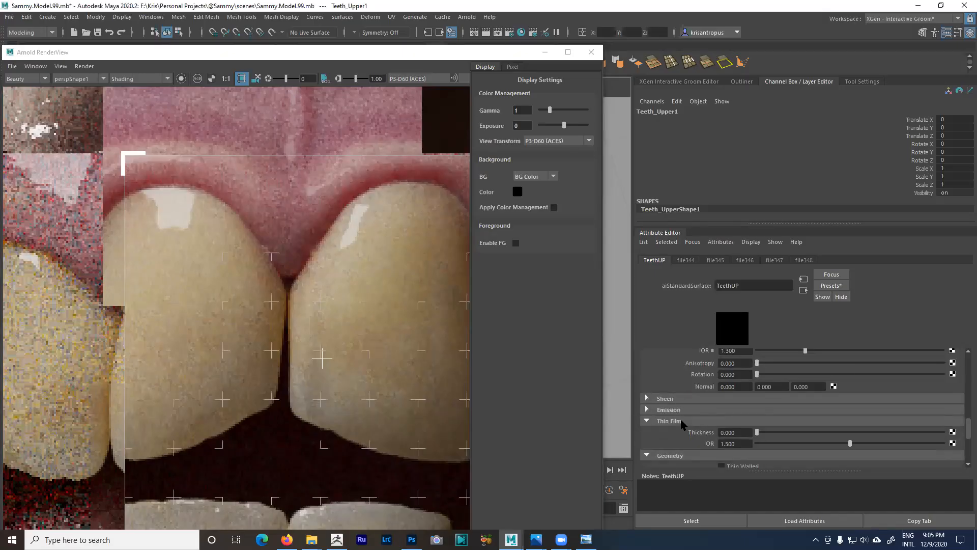
{"action": "left_click", "coordinate": [683, 422]}
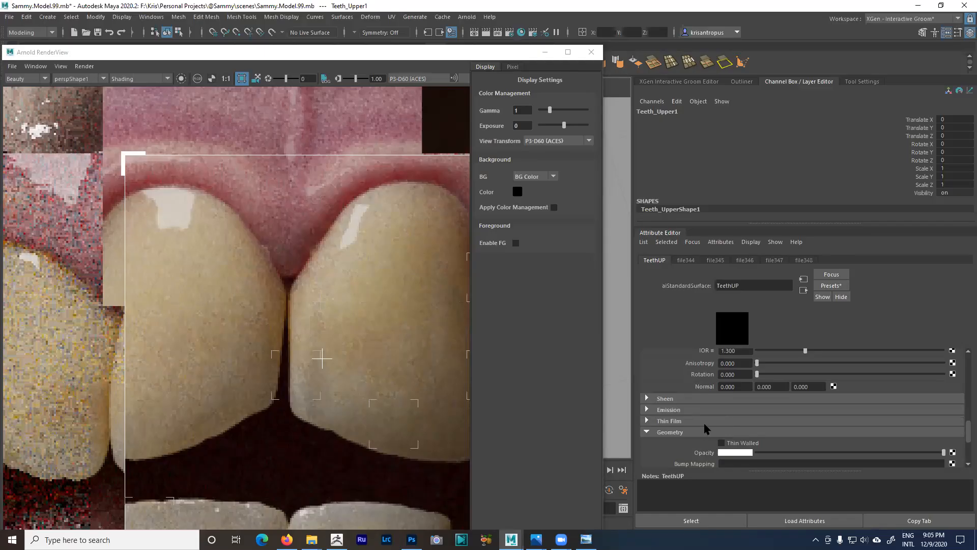
- Set TeethUP's Advanced indirect diffuse and indirect specular values to 0.5 each
{"action": "scroll", "coordinate": [685, 404], "scroll_direction": "down", "scroll_amount": 2}
{"action": "scroll", "coordinate": [684, 415], "scroll_direction": "down", "scroll_amount": 2}
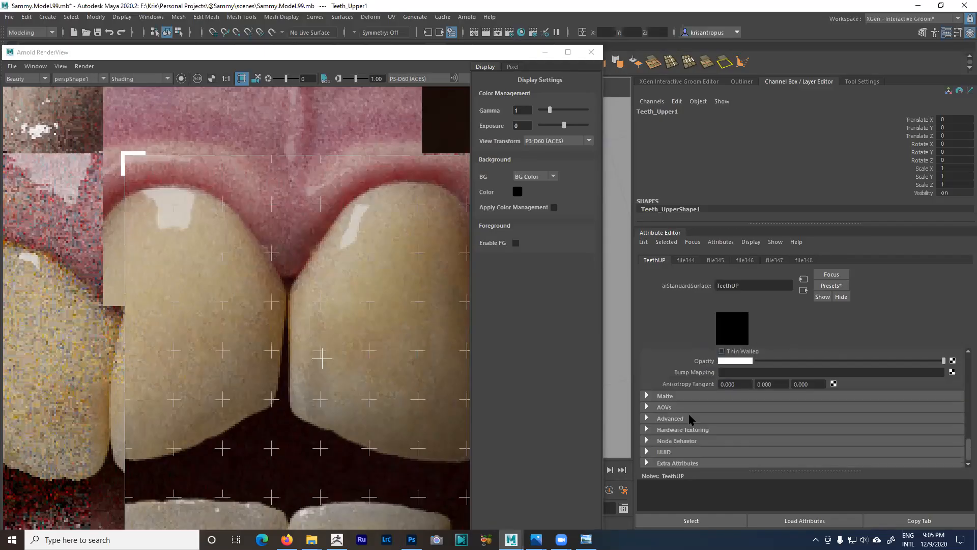
{"action": "left_click", "coordinate": [671, 418]}
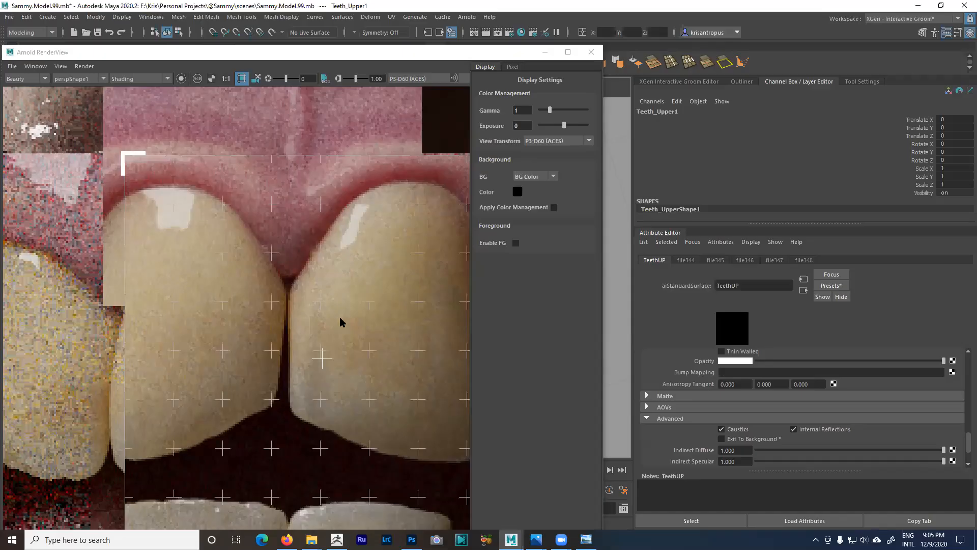
{"action": "scroll", "coordinate": [338, 316], "scroll_direction": "down", "scroll_amount": 2}
{"action": "scroll", "coordinate": [333, 325], "scroll_direction": "down", "scroll_amount": 1}
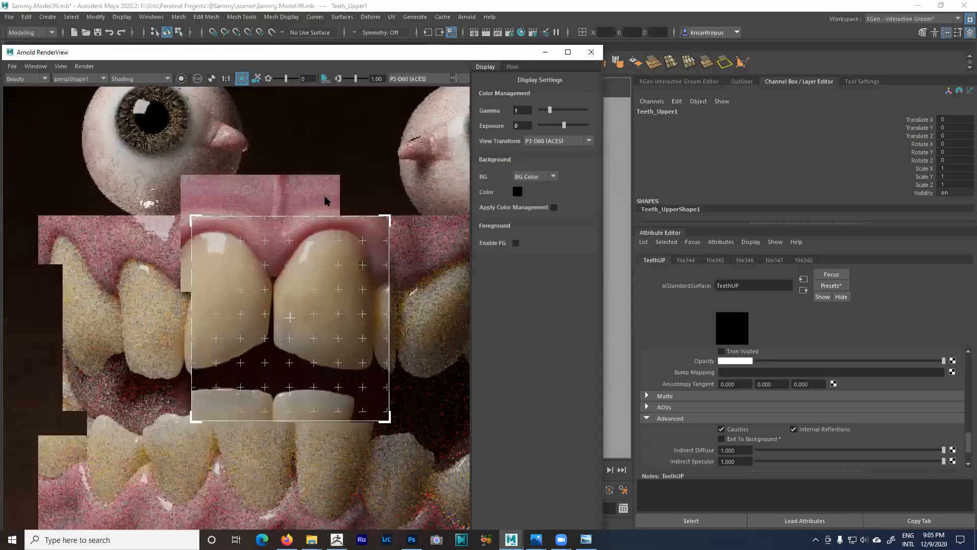
{"action": "middle_click_drag", "start_coordinate": [278, 266], "coordinate": [277, 242]}
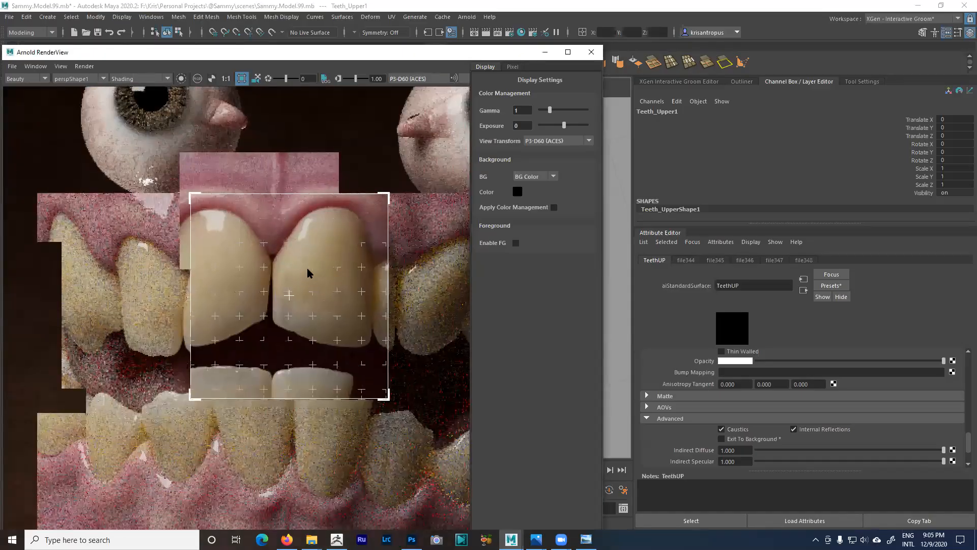
{"action": "double_click", "coordinate": [737, 450]}
{"action": "type", "text": "."}
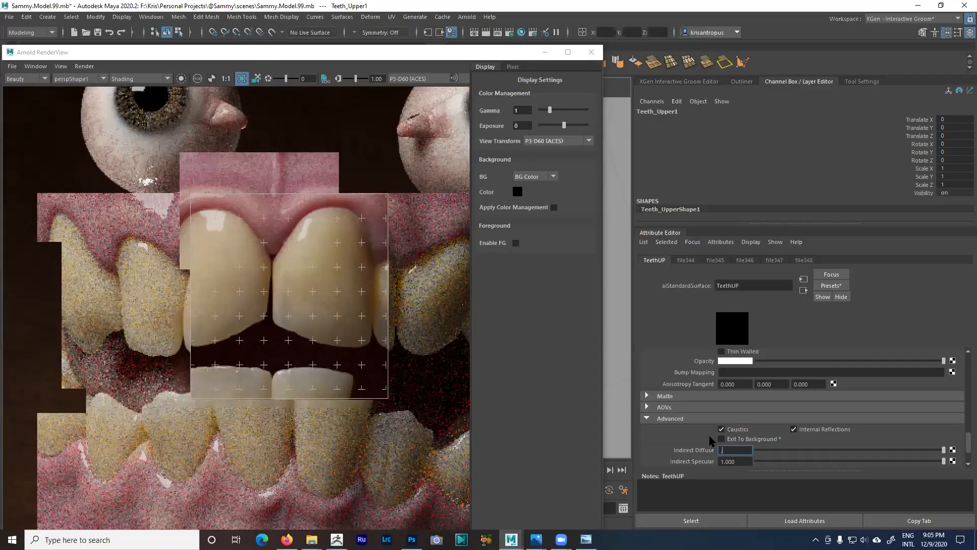
{"action": "type", "text": "5"}
{"action": "key", "text": "Tab"}
{"action": "type", "text": ".5"}
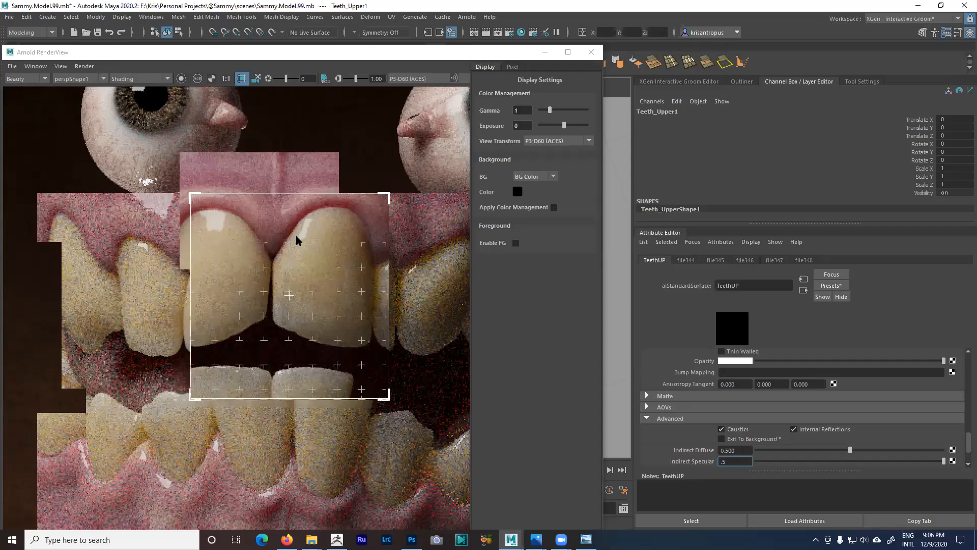
- Test a higher alpha gain on the texture driving TeethUP's subsurface scale, settle on about 0.37, and return to the material
{"action": "scroll", "coordinate": [850, 351], "scroll_direction": "up", "scroll_amount": 3}
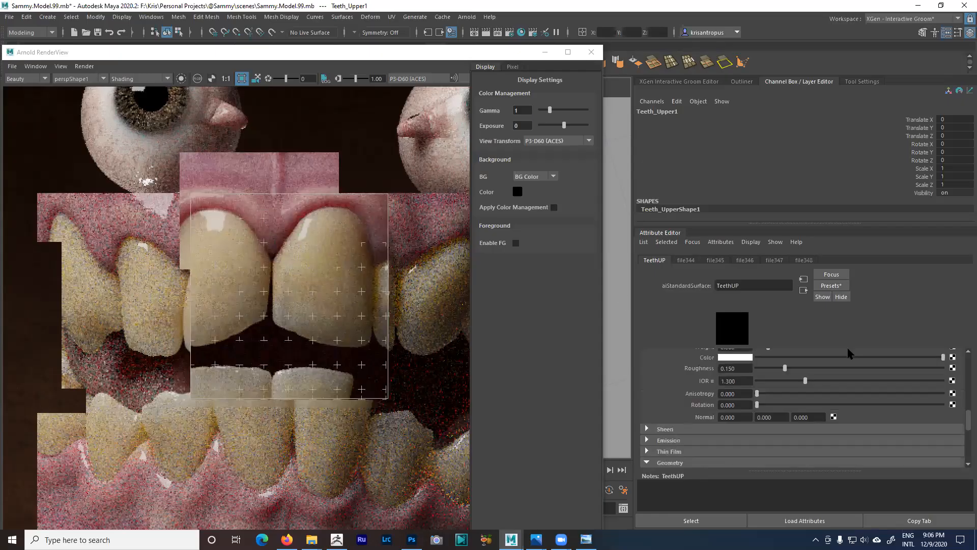
{"action": "scroll", "coordinate": [815, 344], "scroll_direction": "up", "scroll_amount": 3}
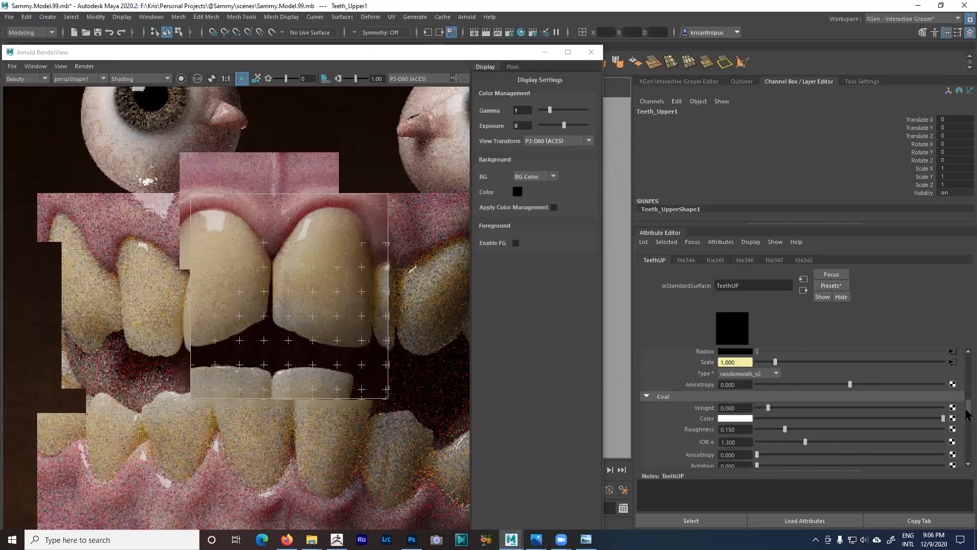
{"action": "scroll", "coordinate": [967, 407], "scroll_direction": "up", "scroll_amount": 1}
{"action": "left_click", "coordinate": [953, 370]}
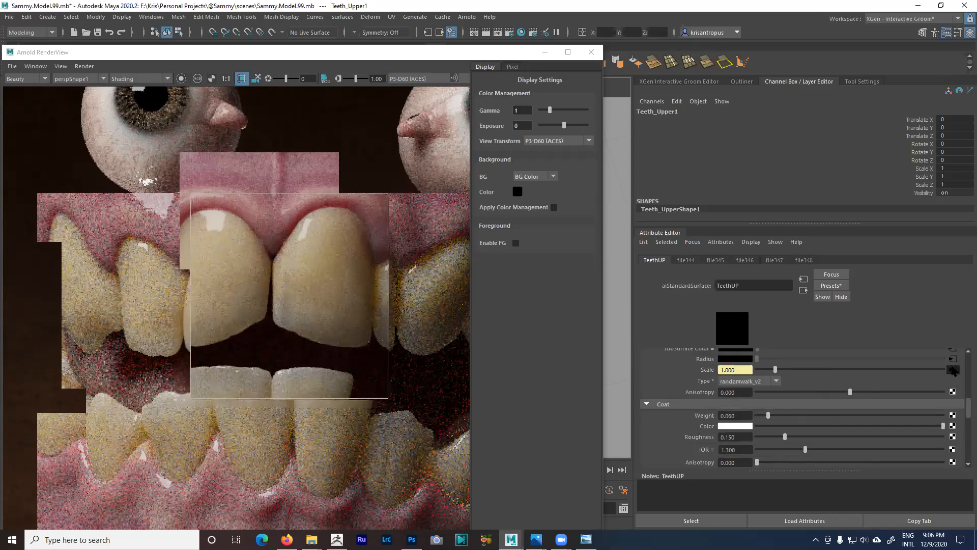
{"action": "left_click_drag", "start_coordinate": [772, 424], "coordinate": [779, 427]}
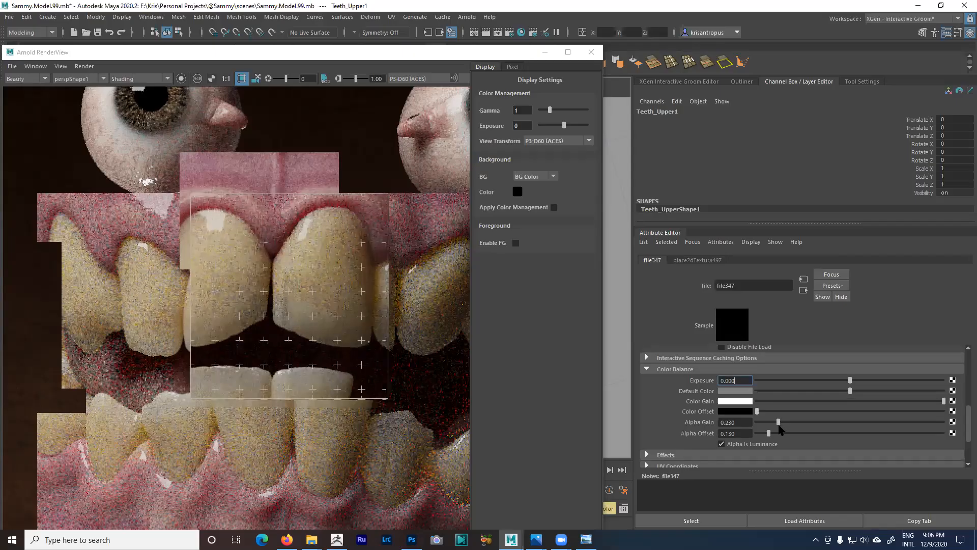
{"action": "left_click_drag", "start_coordinate": [779, 425], "coordinate": [859, 423]}
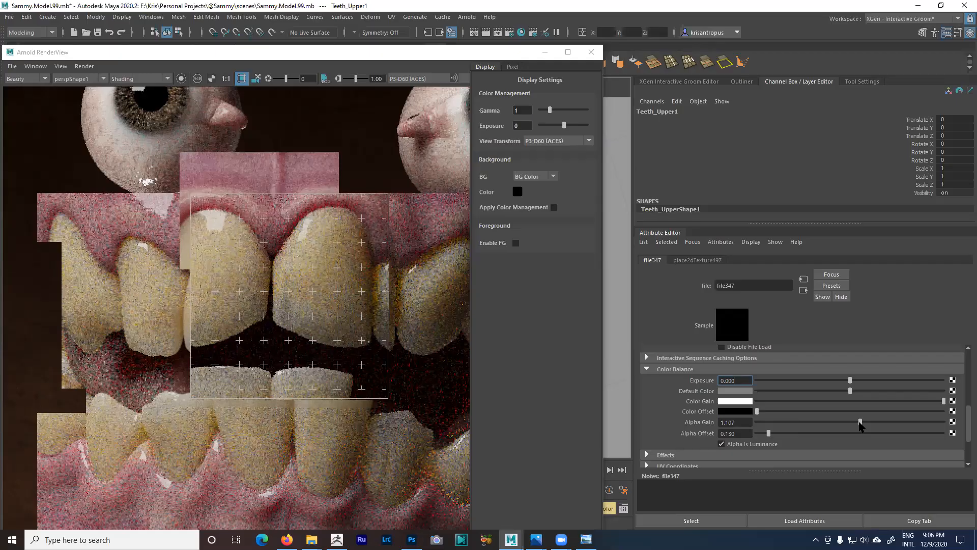
{"action": "left_click_drag", "start_coordinate": [861, 426], "coordinate": [791, 424]}
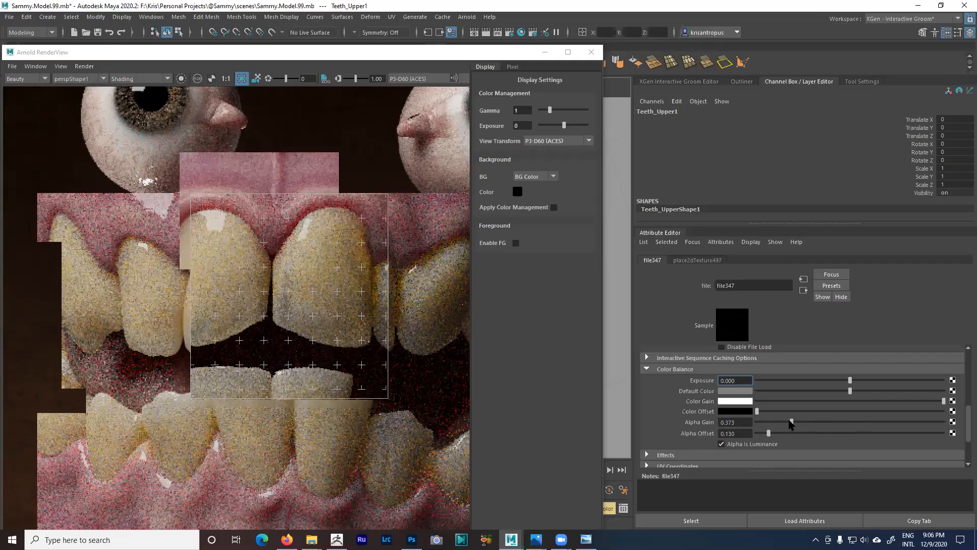
{"action": "left_click", "coordinate": [804, 291]}
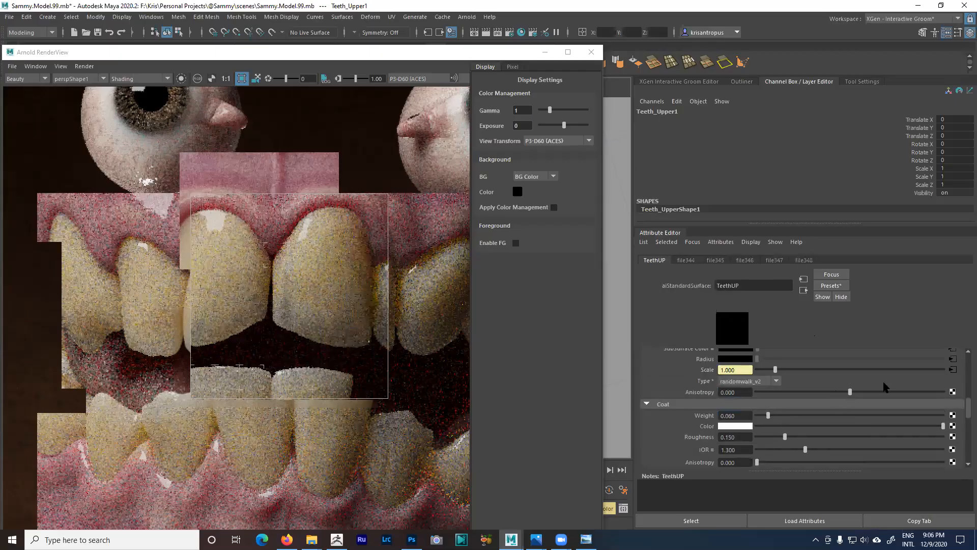
- Set the exposure of the texture driving TeethUP's subsurface radius to about 0.37 and return to the material
{"action": "scroll", "coordinate": [955, 395], "scroll_direction": "up", "scroll_amount": 1}
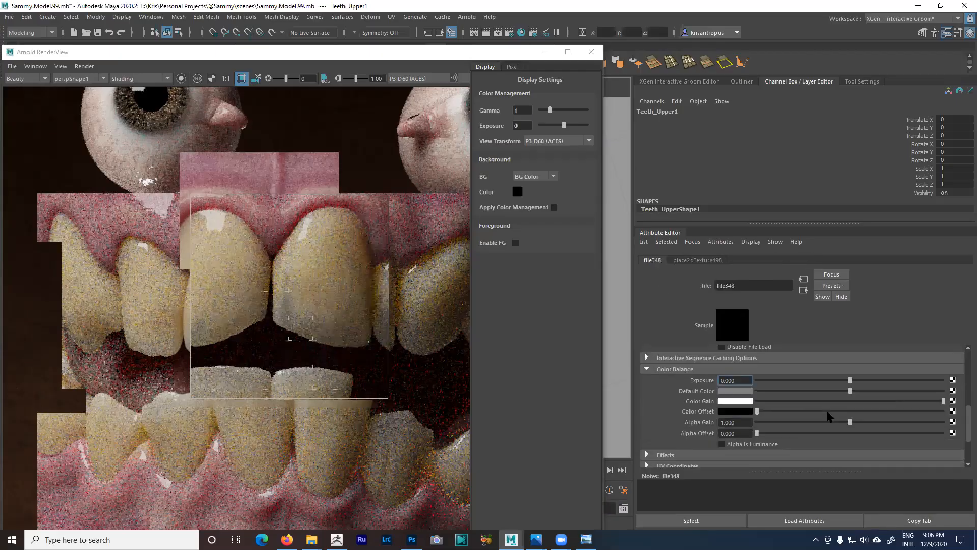
{"action": "left_click_drag", "start_coordinate": [853, 382], "coordinate": [870, 382]}
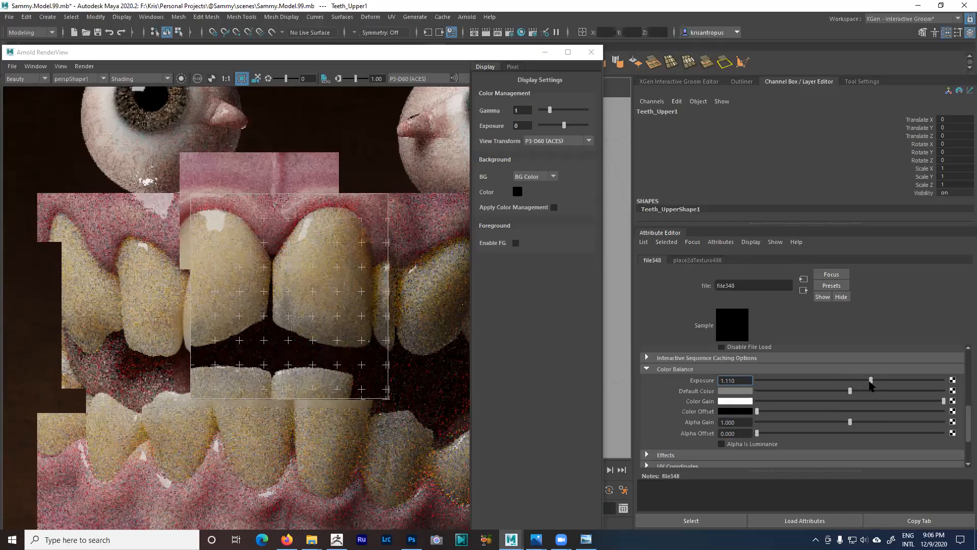
{"action": "left_click_drag", "start_coordinate": [867, 381], "coordinate": [856, 379]}
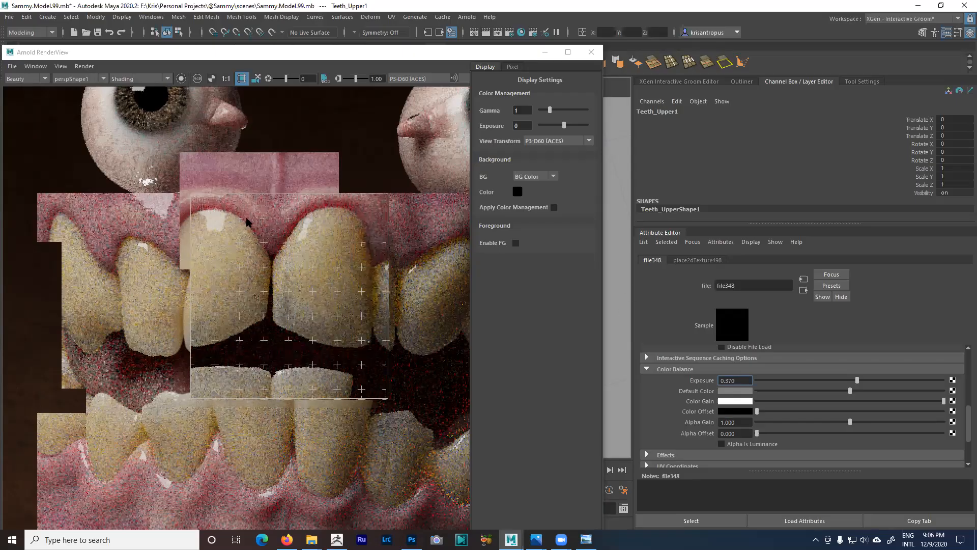
{"action": "left_click", "coordinate": [804, 290]}
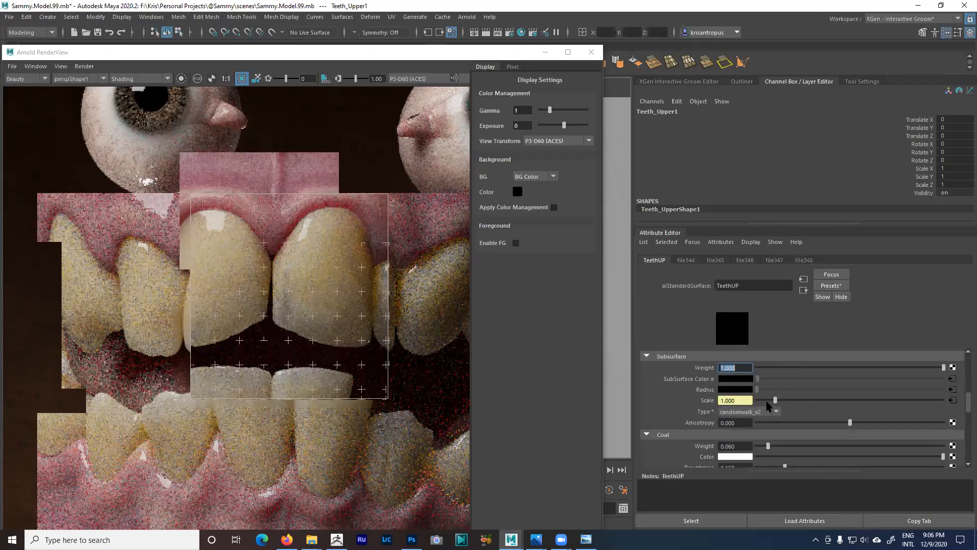
- Recheck TeethUP's Advanced settings and review the whole teeth render in a widened render window
{"action": "scroll", "coordinate": [784, 415], "scroll_direction": "down", "scroll_amount": 3}
{"action": "scroll", "coordinate": [775, 406], "scroll_direction": "down", "scroll_amount": 5}
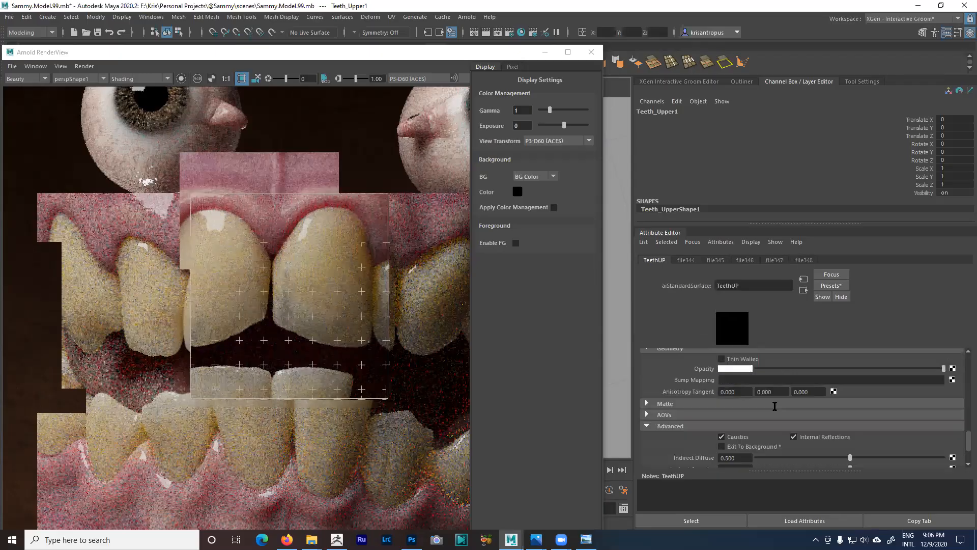
{"action": "scroll", "coordinate": [775, 406], "scroll_direction": "down", "scroll_amount": 2}
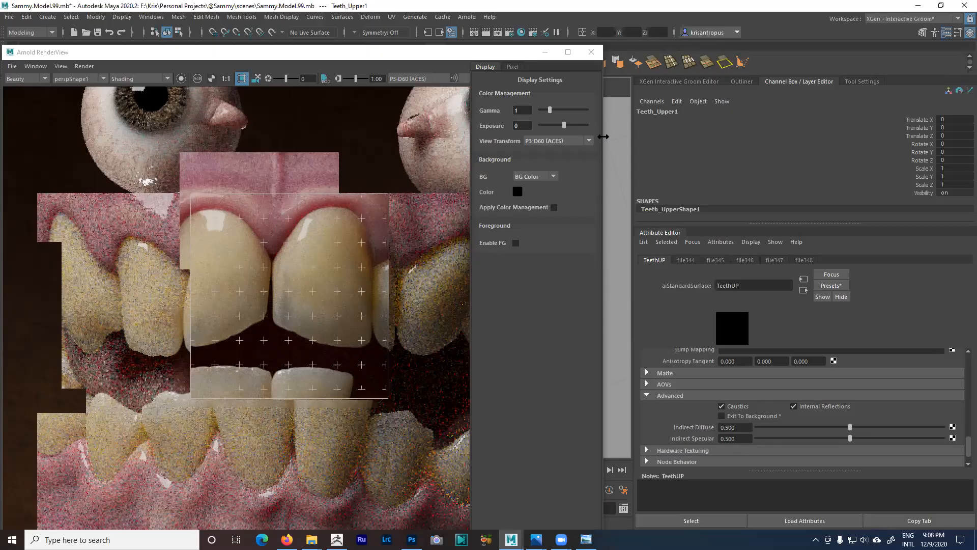
{"action": "left_click_drag", "start_coordinate": [603, 137], "coordinate": [760, 147]}
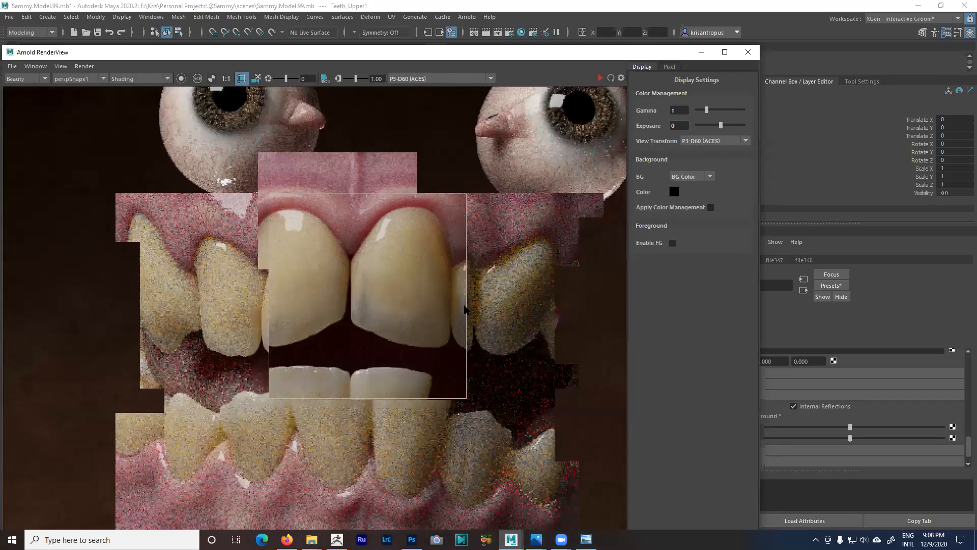
{"action": "scroll", "coordinate": [464, 309], "scroll_direction": "down", "scroll_amount": 2}
{"action": "middle_click_drag", "start_coordinate": [414, 436], "coordinate": [431, 319]}
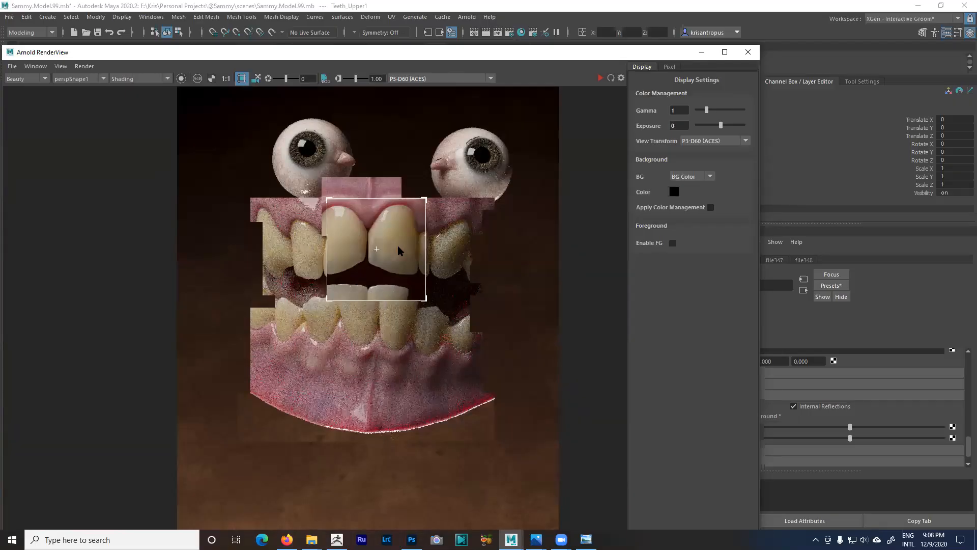
- Hide the upper and lower teeth meshes so only the tongue remains in the mouth area
{"action": "left_click", "coordinate": [699, 54]}
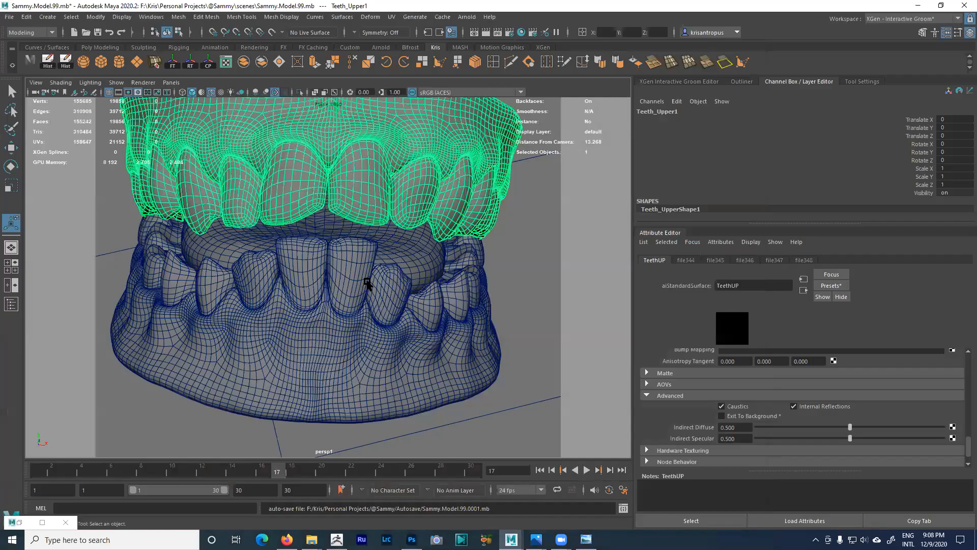
{"action": "mouse_move", "coordinate": [363, 274]}
{"action": "left_mouse_down", "text": "alt"}
{"action": "mouse_move", "coordinate": [338, 275]}
{"action": "mouse_move", "coordinate": [371, 290]}
{"action": "left_mouse_up", "text": "alt"}
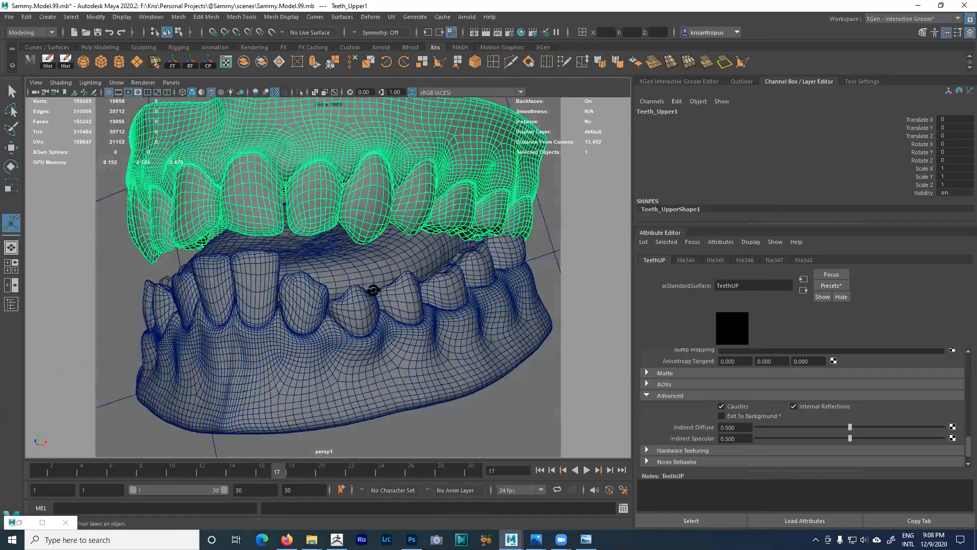
{"action": "left_click_drag", "start_coordinate": [375, 227], "coordinate": [367, 332], "text": "alt"}
{"action": "left_click", "coordinate": [391, 336], "text": "shift"}
{"action": "key", "text": "ctrl+h"}
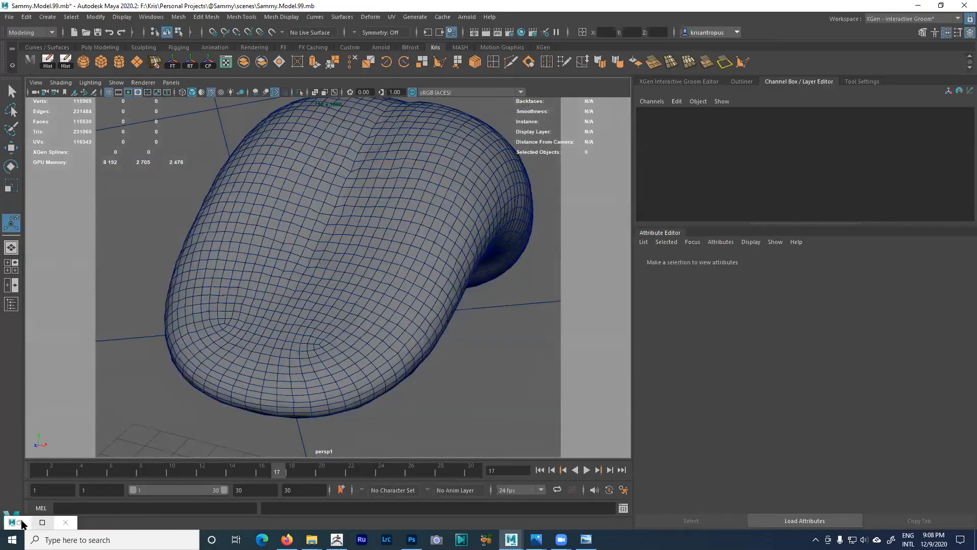
- Start the interactive render, turn off the crop region, and inspect the full tongue surface up close
{"action": "left_click", "coordinate": [42, 523]}
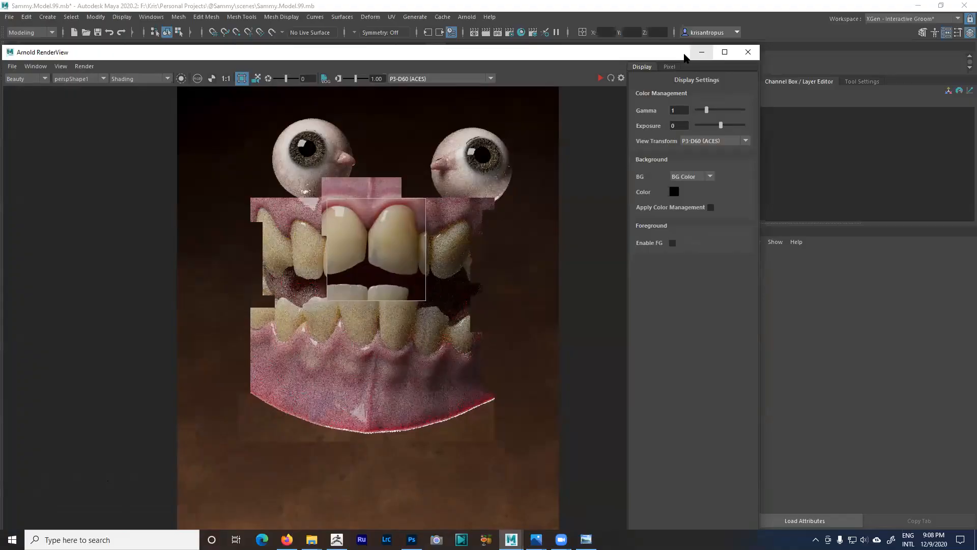
{"action": "left_click", "coordinate": [701, 53]}
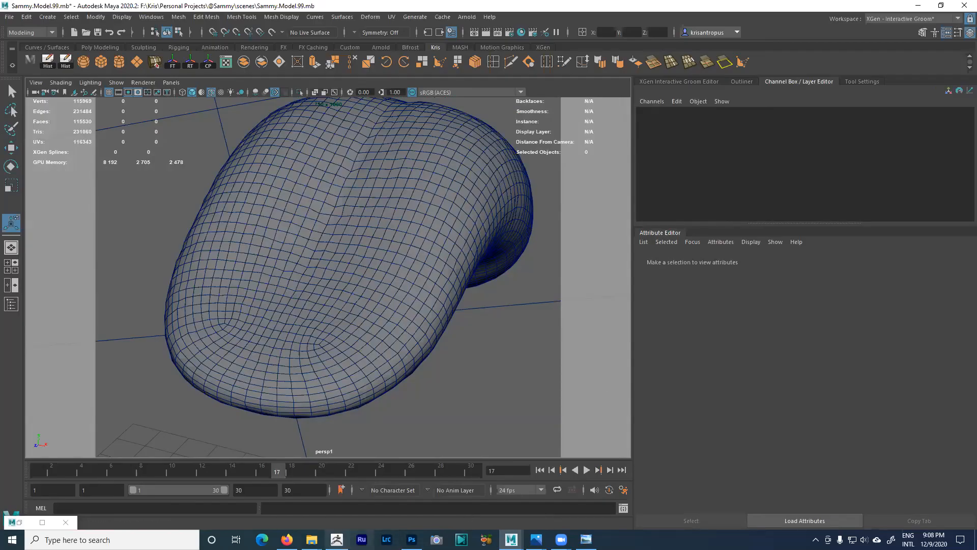
{"action": "left_click", "coordinate": [20, 523]}
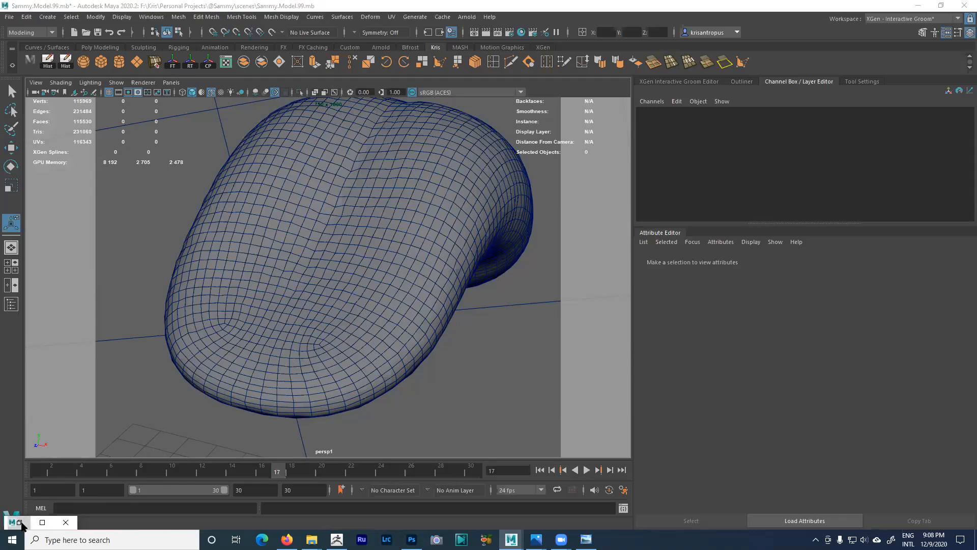
{"action": "left_click", "coordinate": [600, 78]}
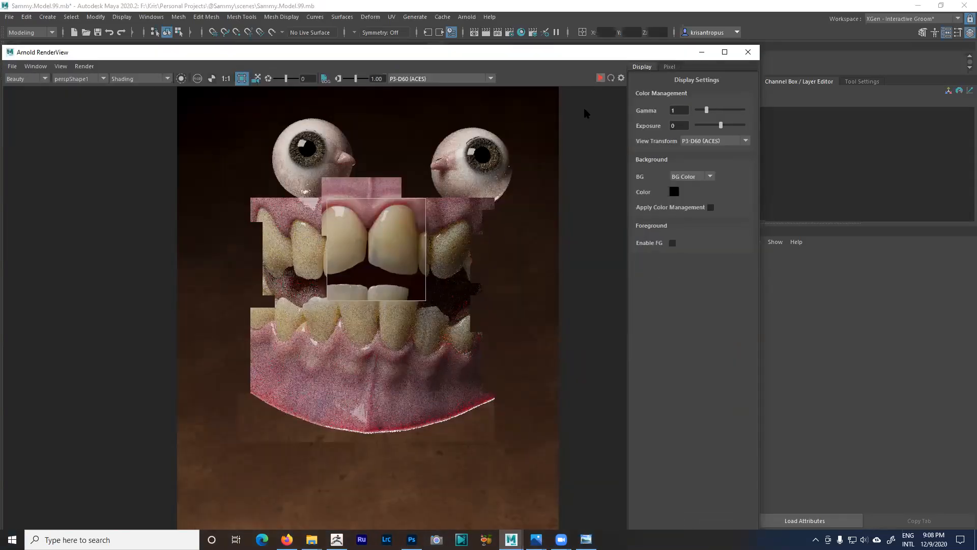
{"action": "left_click", "coordinate": [242, 78]}
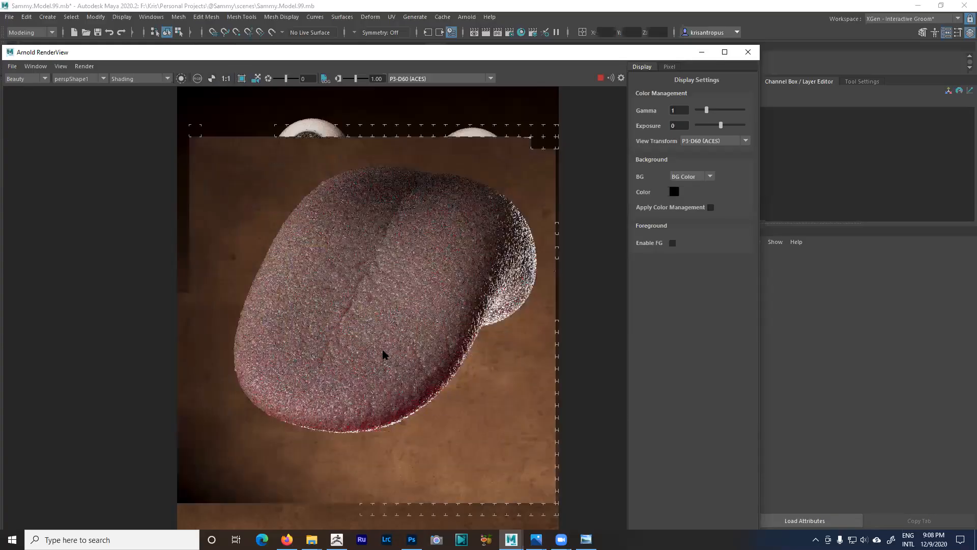
{"action": "scroll", "coordinate": [382, 353], "scroll_direction": "up", "scroll_amount": 2}
{"action": "scroll", "coordinate": [416, 281], "scroll_direction": "up", "scroll_amount": 4}
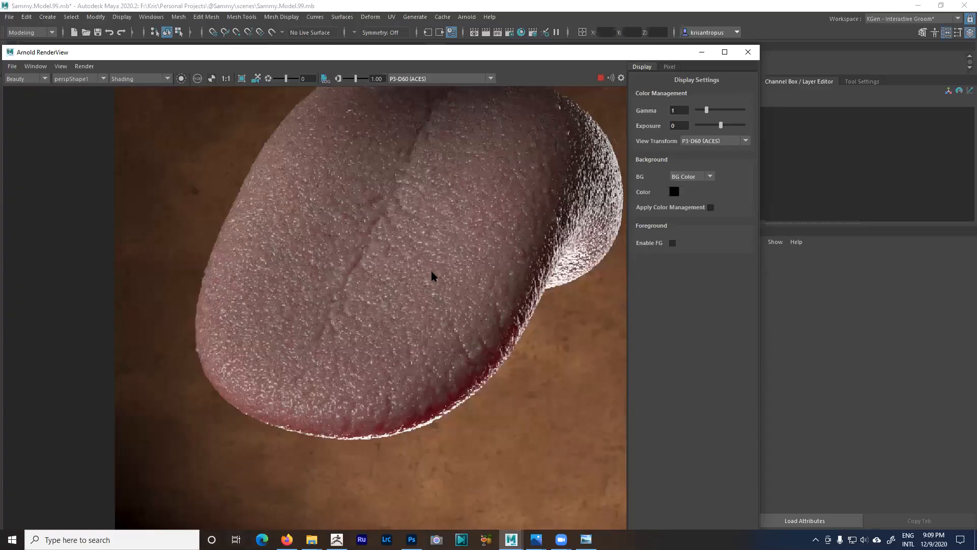
{"action": "middle_click_drag", "start_coordinate": [432, 271], "coordinate": [424, 316]}
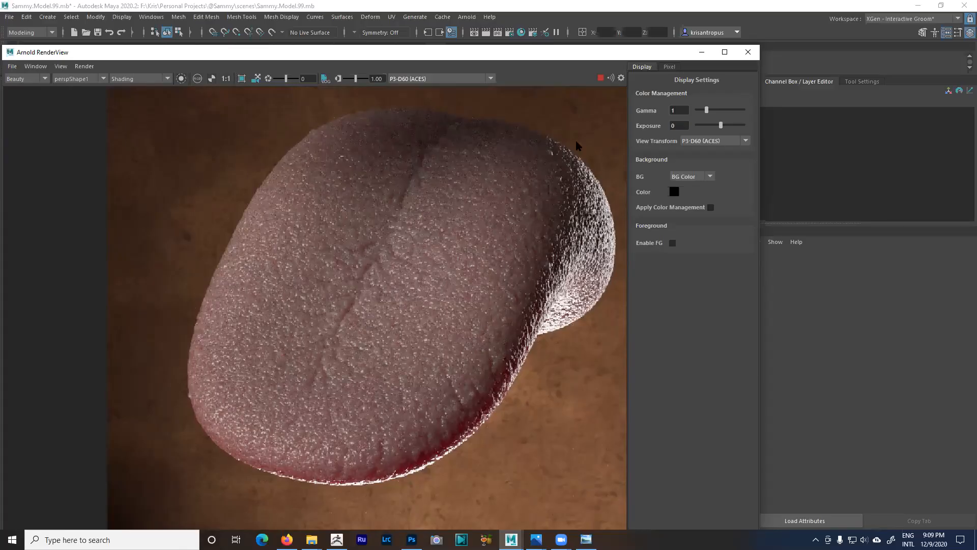
- Select the tongue, review the Tongue material's subsurface scale, and open the texture driving its subsurface color
{"action": "left_click", "coordinate": [702, 52]}
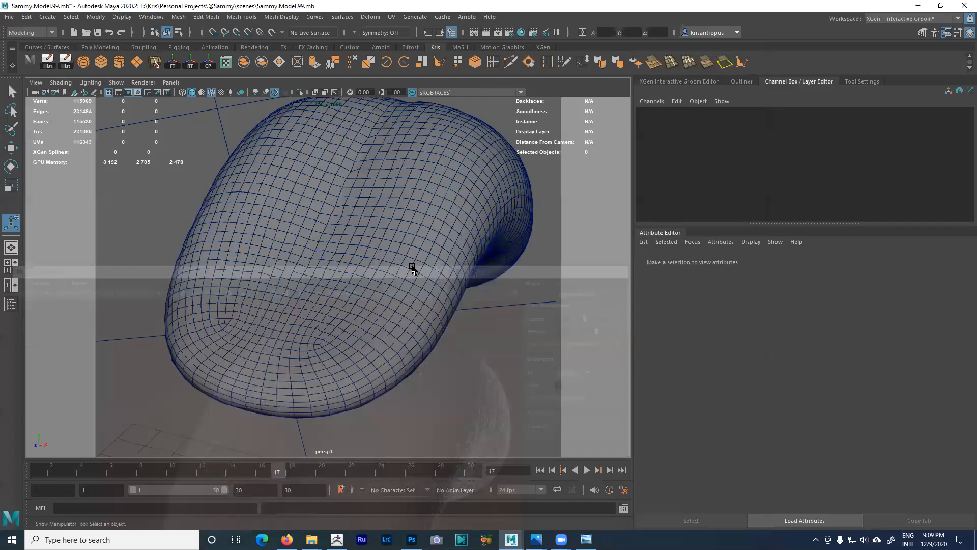
{"action": "left_click", "coordinate": [410, 267]}
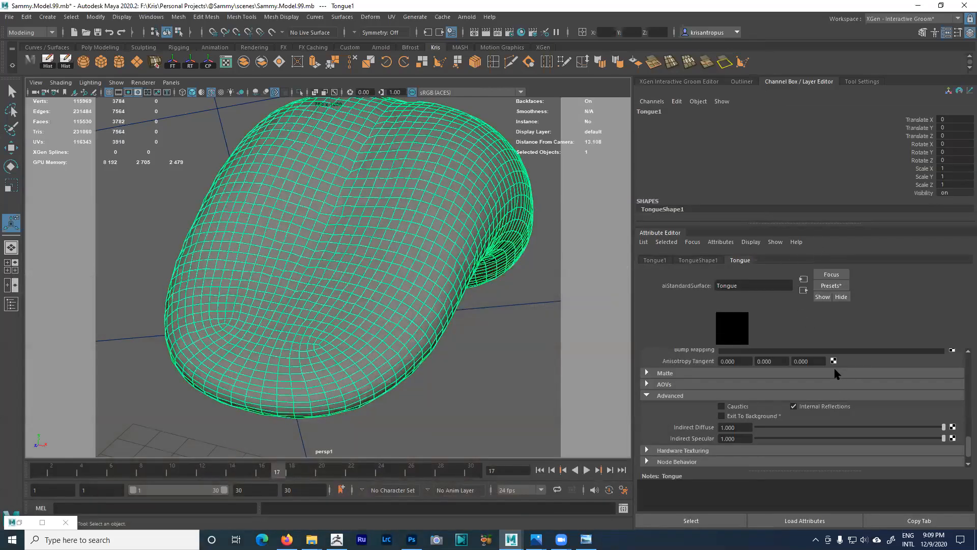
{"action": "scroll", "coordinate": [855, 390], "scroll_direction": "up", "scroll_amount": 3}
{"action": "scroll", "coordinate": [844, 387], "scroll_direction": "up", "scroll_amount": 3}
{"action": "scroll", "coordinate": [845, 389], "scroll_direction": "up", "scroll_amount": 3}
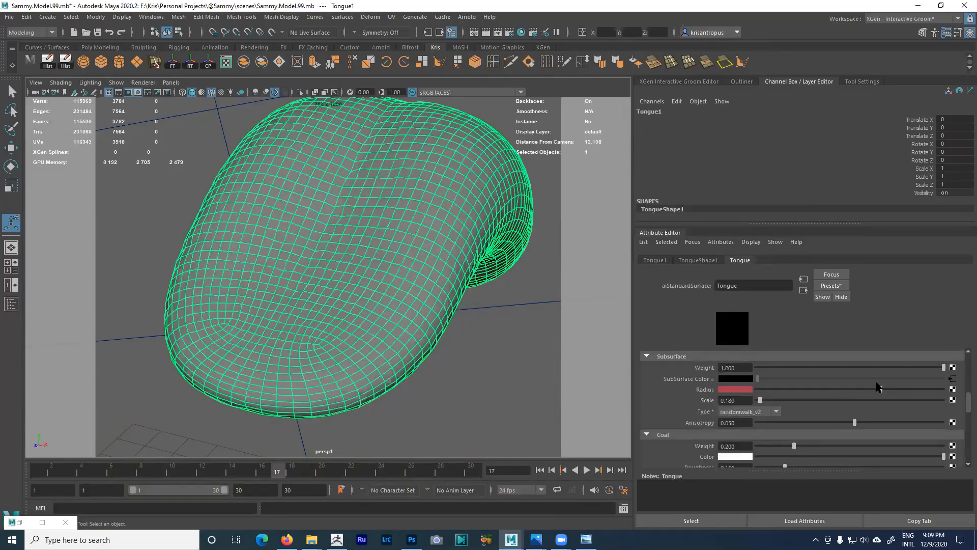
{"action": "scroll", "coordinate": [950, 386], "scroll_direction": "up", "scroll_amount": 2}
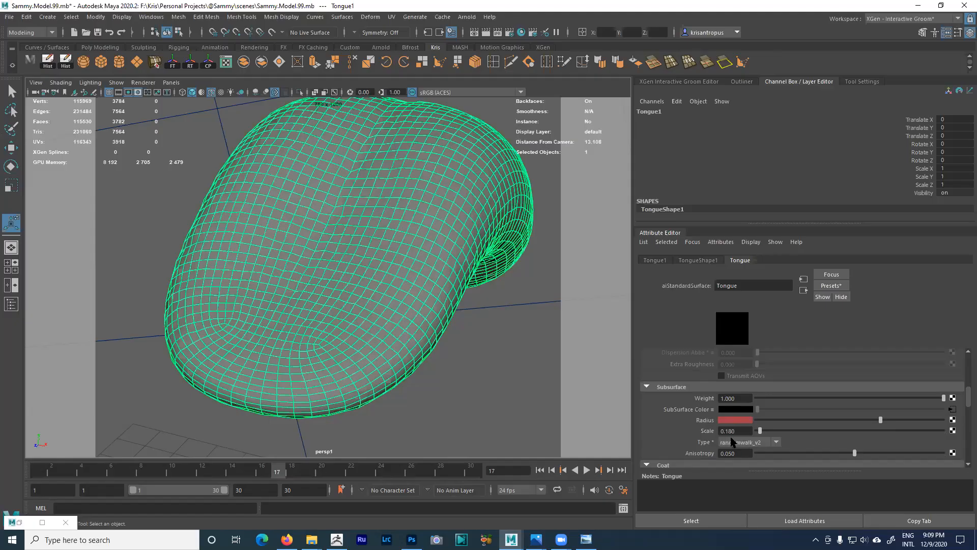
{"action": "left_click_drag", "start_coordinate": [725, 432], "coordinate": [738, 432]}
{"action": "left_click", "coordinate": [952, 410]}
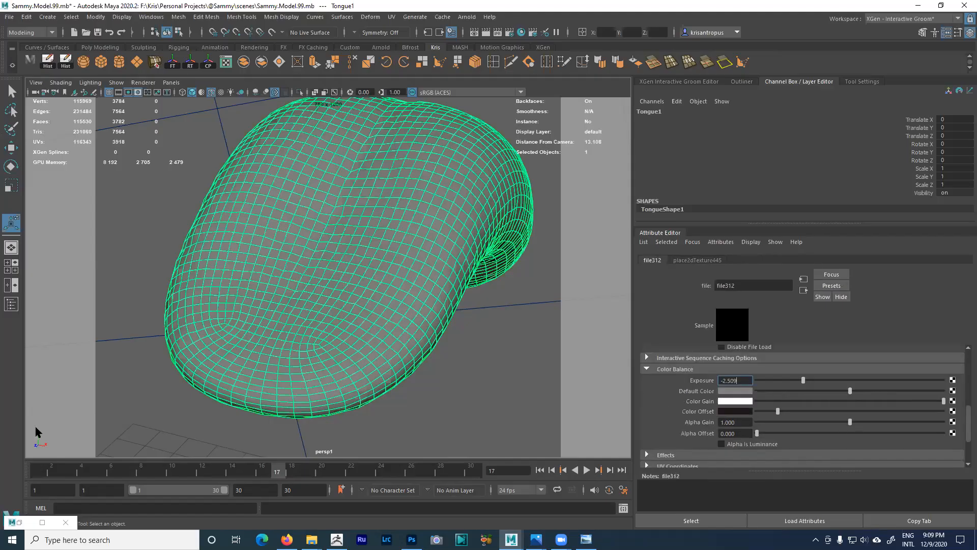
- Narrow the render window beside the texture settings, reframe the tongue render and store a snapshot of it
{"action": "left_click", "coordinate": [18, 522]}
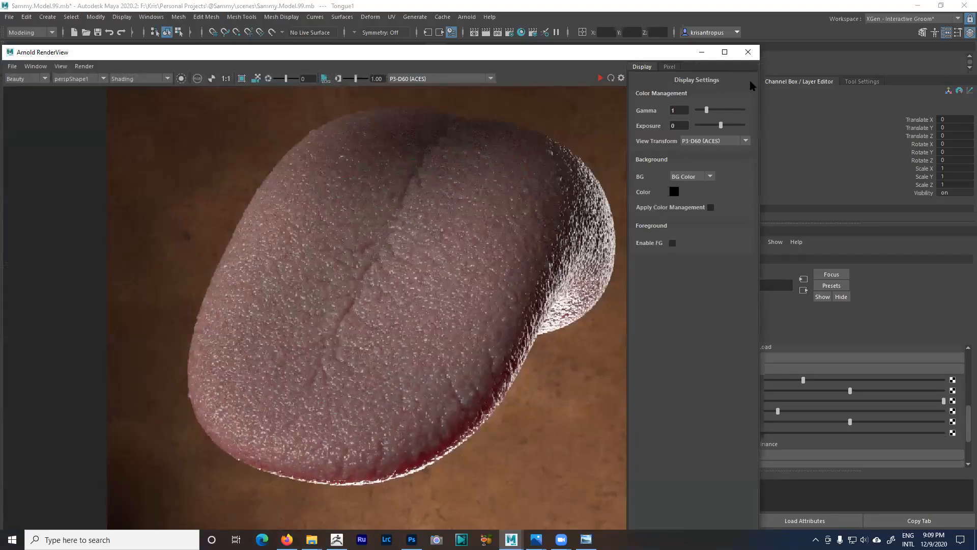
{"action": "left_click_drag", "start_coordinate": [761, 91], "coordinate": [494, 118]}
{"action": "middle_click_drag", "start_coordinate": [249, 297], "coordinate": [189, 294]}
{"action": "scroll", "coordinate": [165, 298], "scroll_direction": "down", "scroll_amount": 3}
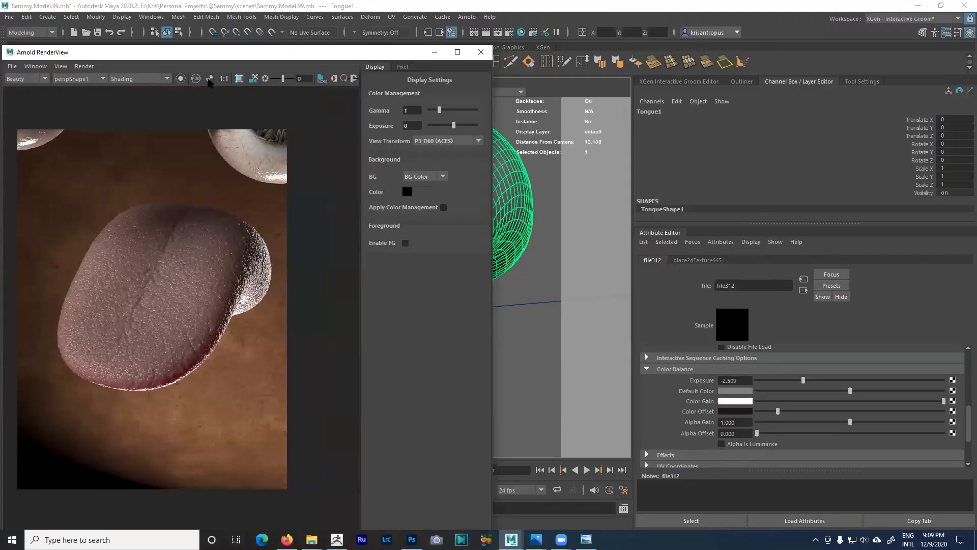
{"action": "left_click", "coordinate": [60, 67]}
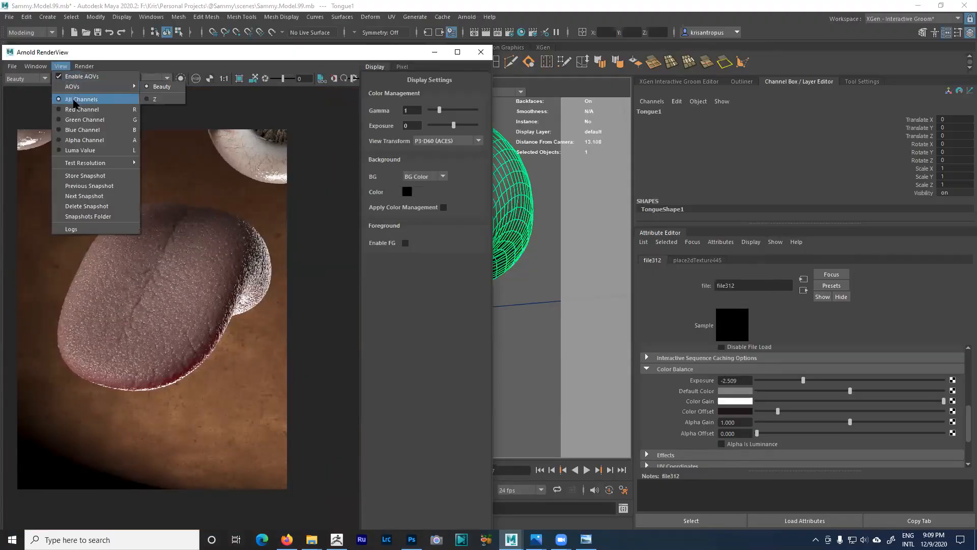
{"action": "left_click", "coordinate": [89, 177]}
- Test an exposure of 0 on the tongue's subsurface color texture and view the result in a widened render window
{"action": "left_click_drag", "start_coordinate": [222, 49], "coordinate": [237, 5]}
{"action": "double_click", "coordinate": [733, 380]}
{"action": "type", "text": "0"}
{"action": "key", "text": "Return"}
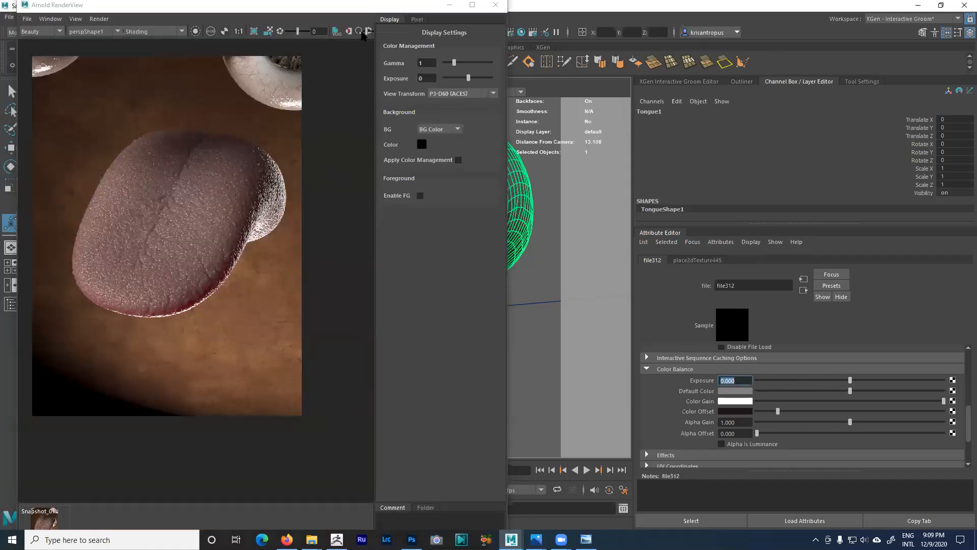
{"action": "left_click_drag", "start_coordinate": [507, 109], "coordinate": [738, 111]}
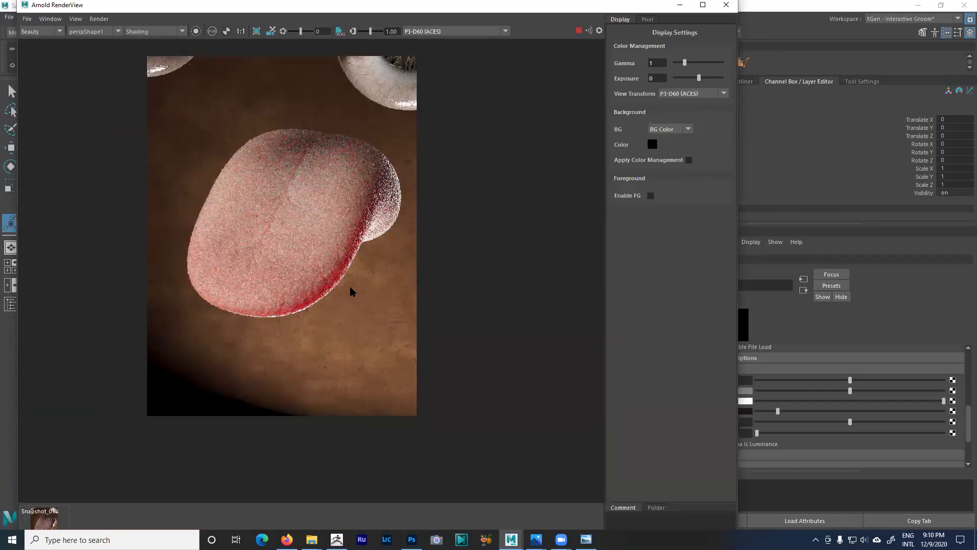
- Lower the exposure of the tongue's subsurface color texture, first to about -1.11 and finally to about -2.12
{"action": "left_click_drag", "start_coordinate": [849, 380], "coordinate": [830, 383]}
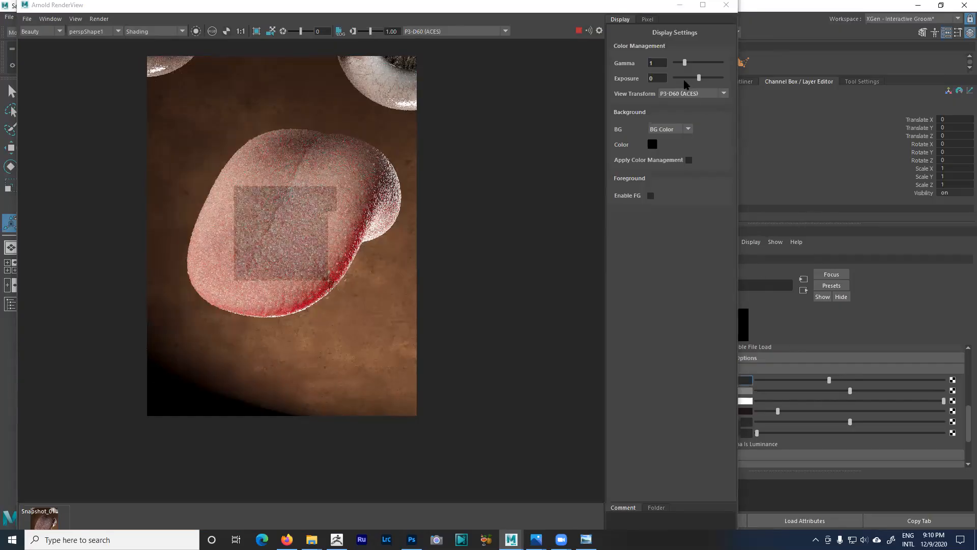
{"action": "left_click", "coordinate": [650, 10]}
{"action": "left_click_drag", "start_coordinate": [649, 9], "coordinate": [562, 21]}
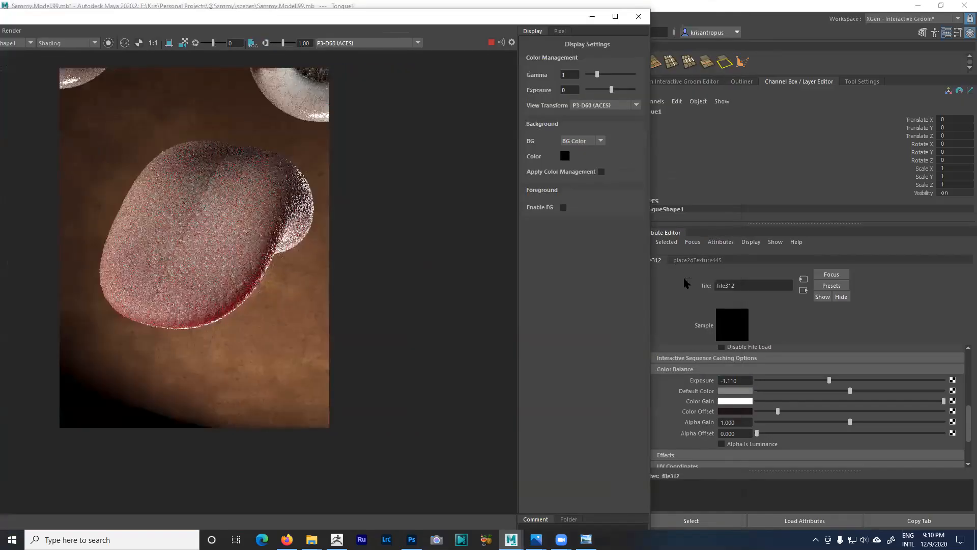
{"action": "left_click_drag", "start_coordinate": [829, 383], "coordinate": [811, 383]}
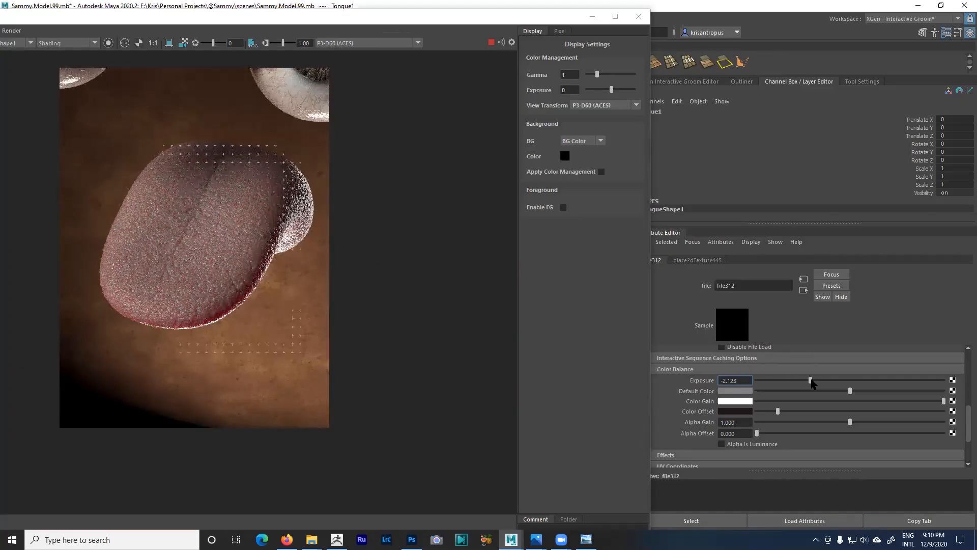
- Limit rendering to a crop region over the tongue's middle and extend it past the red lower edge
{"action": "left_click", "coordinate": [169, 43]}
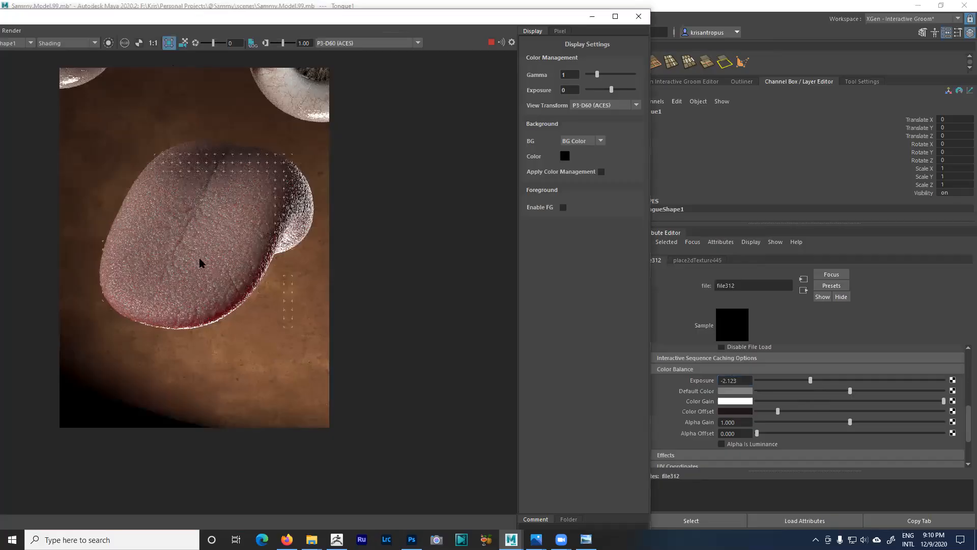
{"action": "left_click_drag", "start_coordinate": [193, 212], "coordinate": [245, 274]}
{"action": "scroll", "coordinate": [261, 256], "scroll_direction": "up", "scroll_amount": 2}
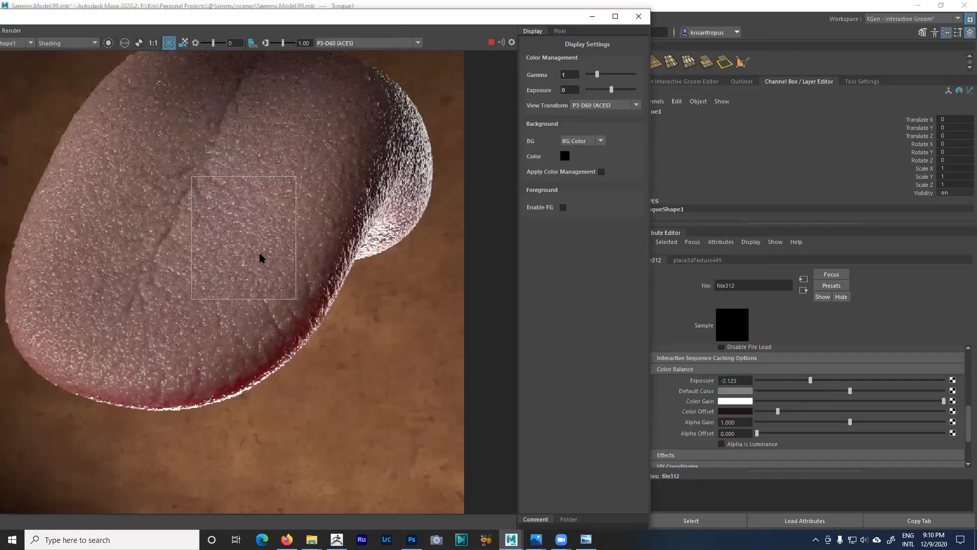
{"action": "left_click_drag", "start_coordinate": [300, 290], "coordinate": [371, 346]}
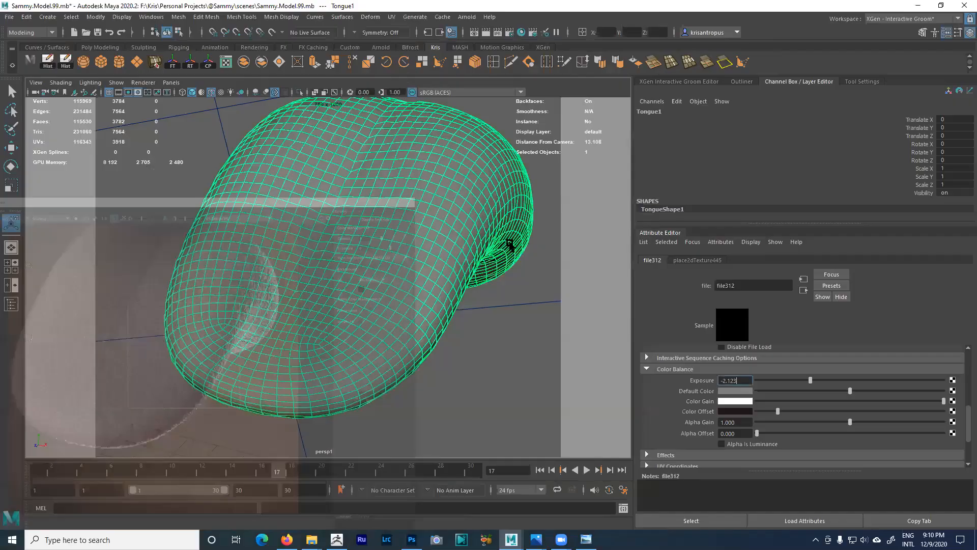
- Put the render window away, reframe the tongue in the viewport, and return from its texture to the Tongue material
{"action": "left_click", "coordinate": [592, 16]}
{"action": "scroll", "coordinate": [440, 280], "scroll_direction": "down", "scroll_amount": 3}
{"action": "scroll", "coordinate": [427, 244], "scroll_direction": "down", "scroll_amount": 5}
{"action": "left_click_drag", "start_coordinate": [439, 278], "coordinate": [356, 200], "text": "alt"}
{"action": "right_click_drag", "start_coordinate": [357, 201], "coordinate": [451, 292], "text": "alt"}
{"action": "left_click_drag", "start_coordinate": [969, 418], "coordinate": [968, 364]}
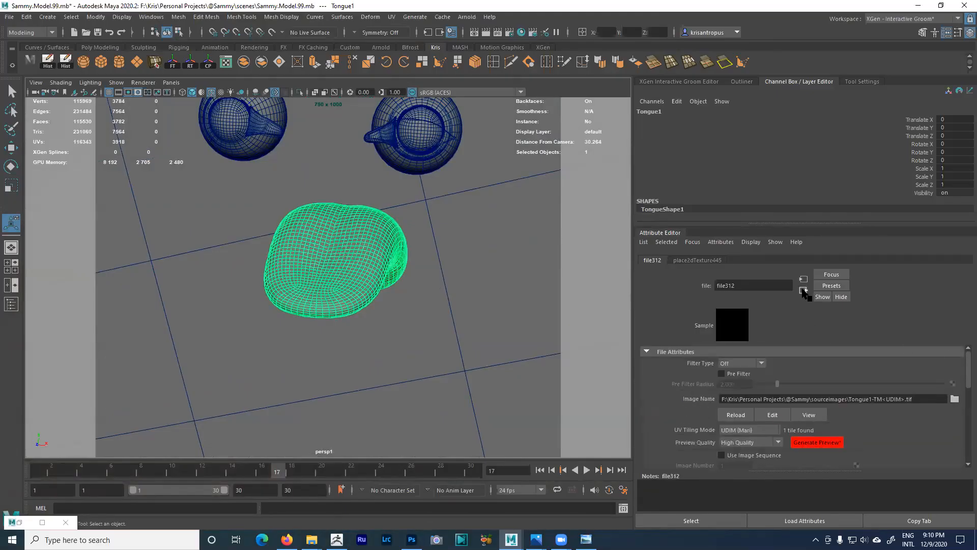
{"action": "left_click", "coordinate": [803, 291]}
{"action": "scroll", "coordinate": [816, 417], "scroll_direction": "up", "scroll_amount": 3}
{"action": "scroll", "coordinate": [816, 417], "scroll_direction": "up", "scroll_amount": 3}
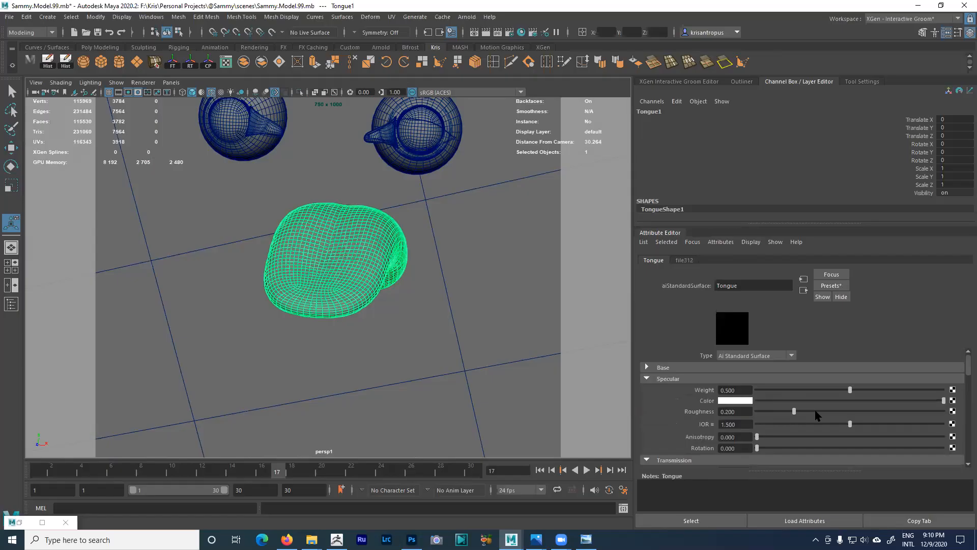
- Examine the Tongue material's specular weight and roughness together with its coat weight and roughness
{"action": "left_click", "coordinate": [727, 412]}
{"action": "left_click_drag", "start_coordinate": [727, 413], "coordinate": [741, 413]}
{"action": "scroll", "coordinate": [782, 412], "scroll_direction": "down", "scroll_amount": 5}
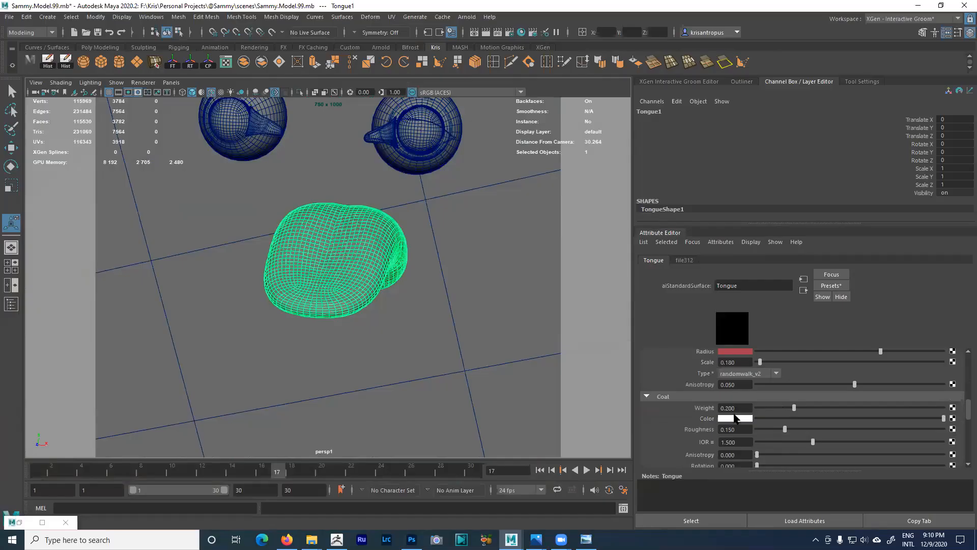
{"action": "left_click_drag", "start_coordinate": [725, 431], "coordinate": [736, 430]}
{"action": "scroll", "coordinate": [748, 413], "scroll_direction": "up", "scroll_amount": 5}
{"action": "scroll", "coordinate": [766, 419], "scroll_direction": "up", "scroll_amount": 2}
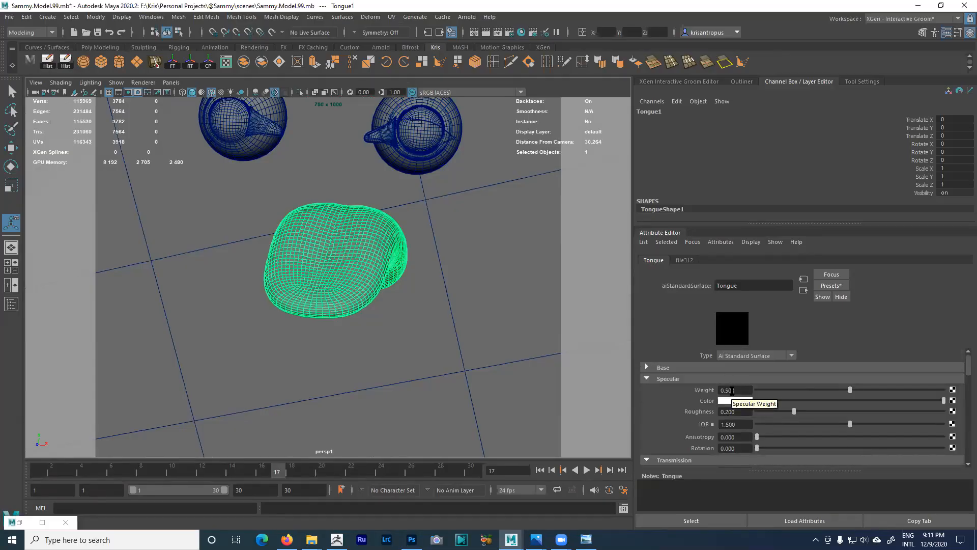
{"action": "scroll", "coordinate": [762, 403], "scroll_direction": "down", "scroll_amount": 6}
{"action": "scroll", "coordinate": [761, 402], "scroll_direction": "down", "scroll_amount": 5}
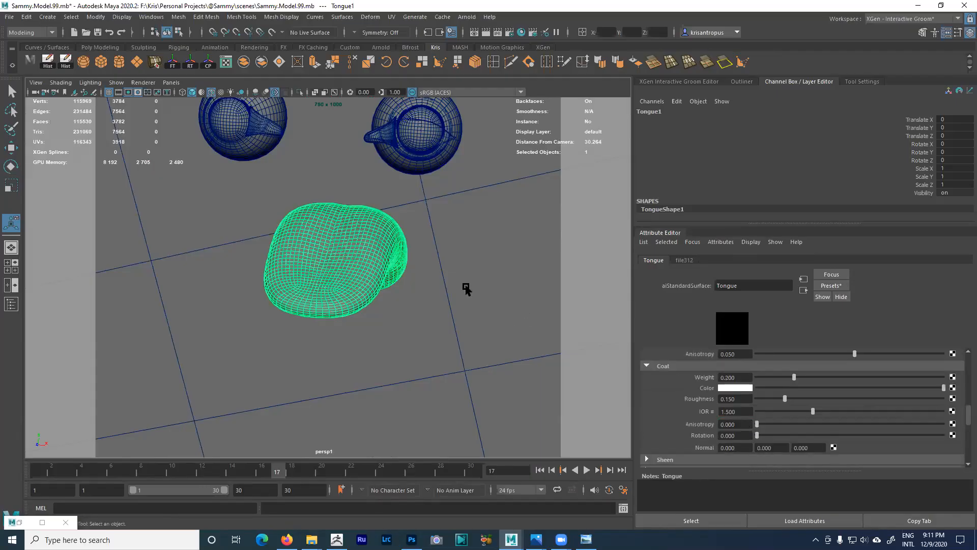
- View the tongue mesh from a closer angle and recheck its cropped render
{"action": "left_click_drag", "start_coordinate": [436, 280], "coordinate": [408, 288], "text": "alt"}
{"action": "right_click_drag", "start_coordinate": [408, 288], "coordinate": [432, 286], "text": "alt"}
{"action": "left_click_drag", "start_coordinate": [432, 286], "coordinate": [445, 289], "text": "alt"}
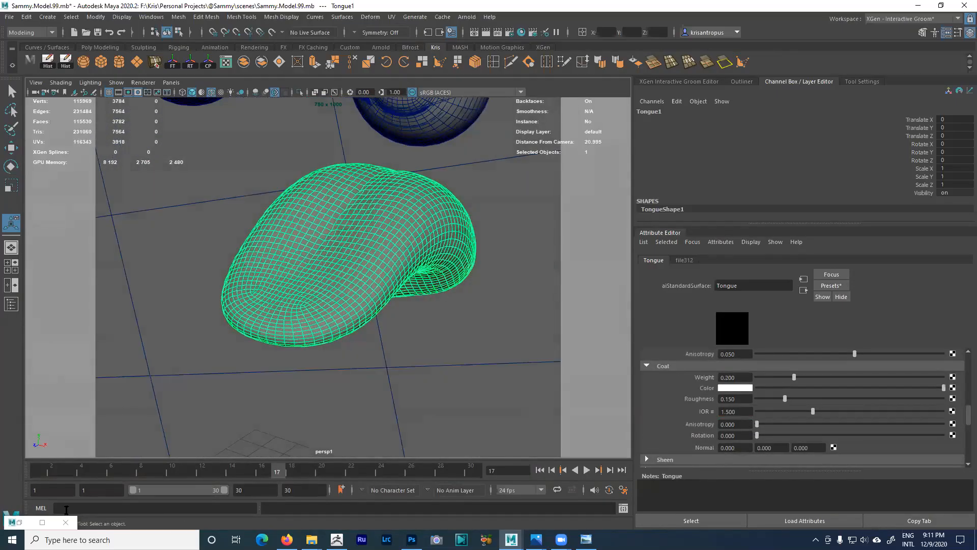
{"action": "left_click", "coordinate": [19, 523]}
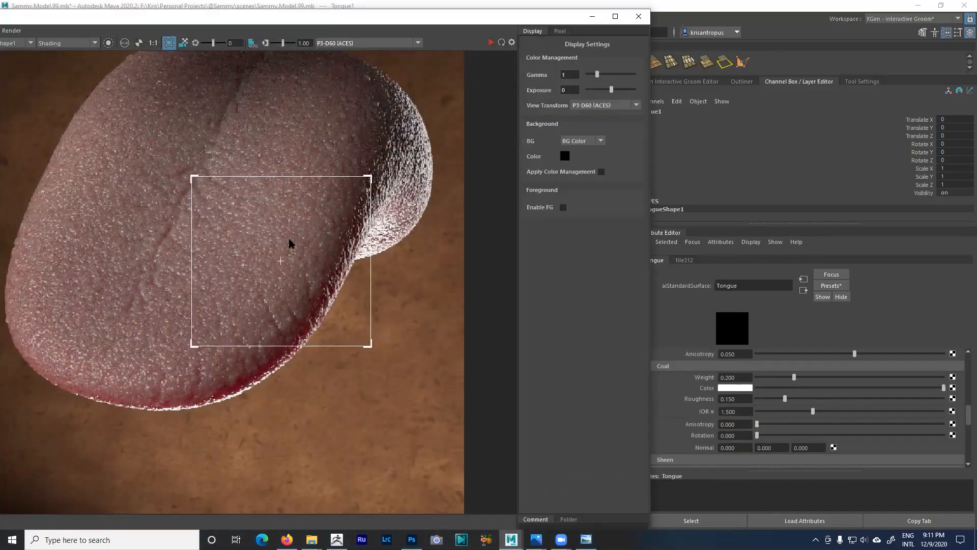
{"action": "left_click", "coordinate": [592, 17]}
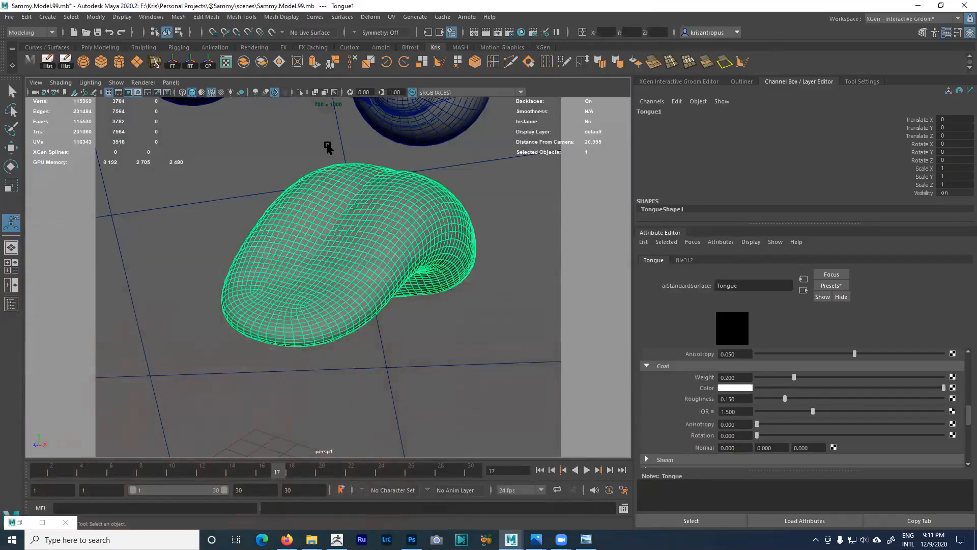
{"action": "left_click", "coordinate": [9, 16]}
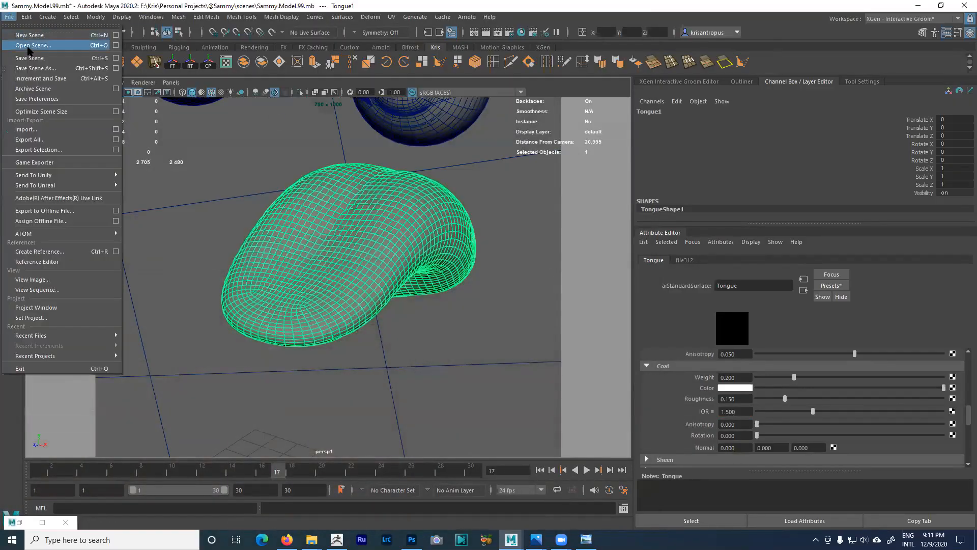
{"action": "left_click", "coordinate": [30, 45]}
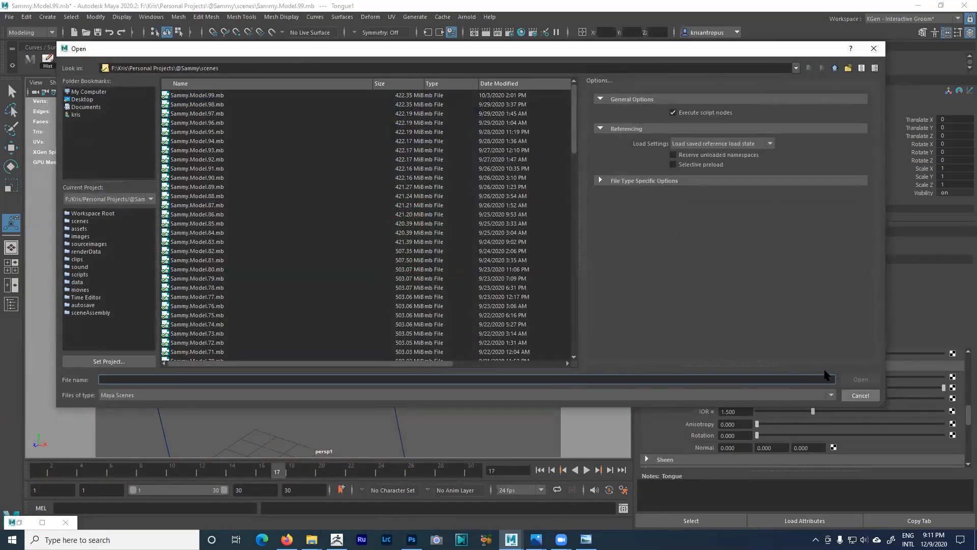
{"action": "left_click", "coordinate": [860, 395]}
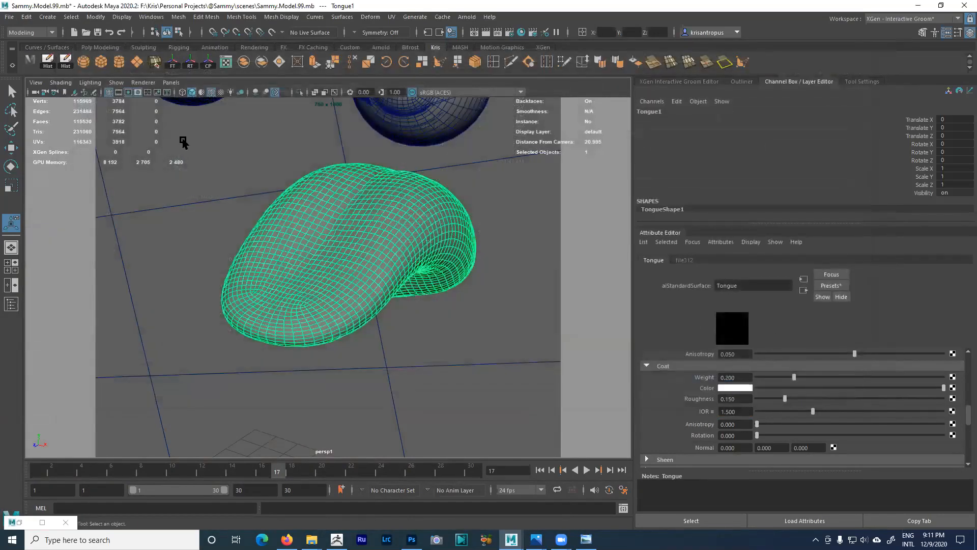
{"action": "left_click", "coordinate": [13, 18]}
{"action": "left_click", "coordinate": [66, 321]}
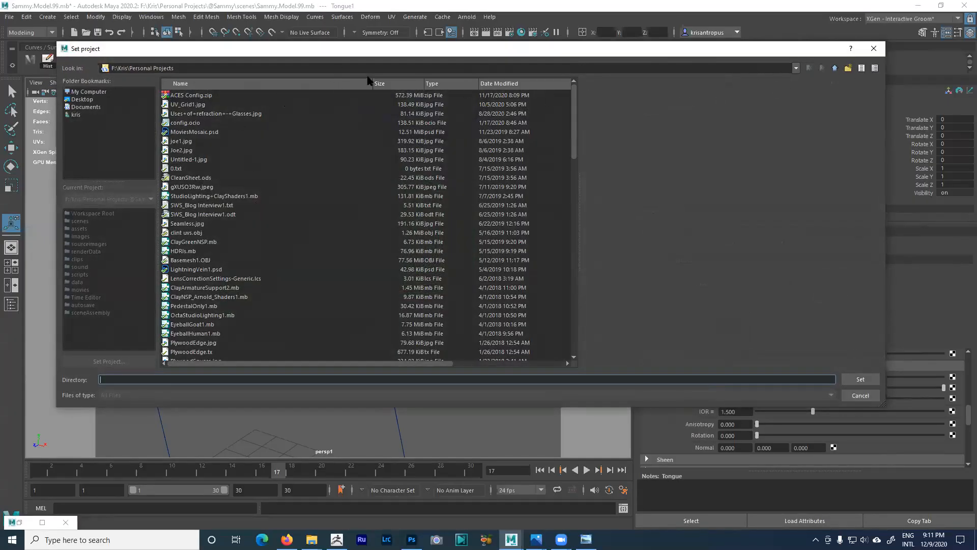
{"action": "left_click", "coordinate": [273, 87]}
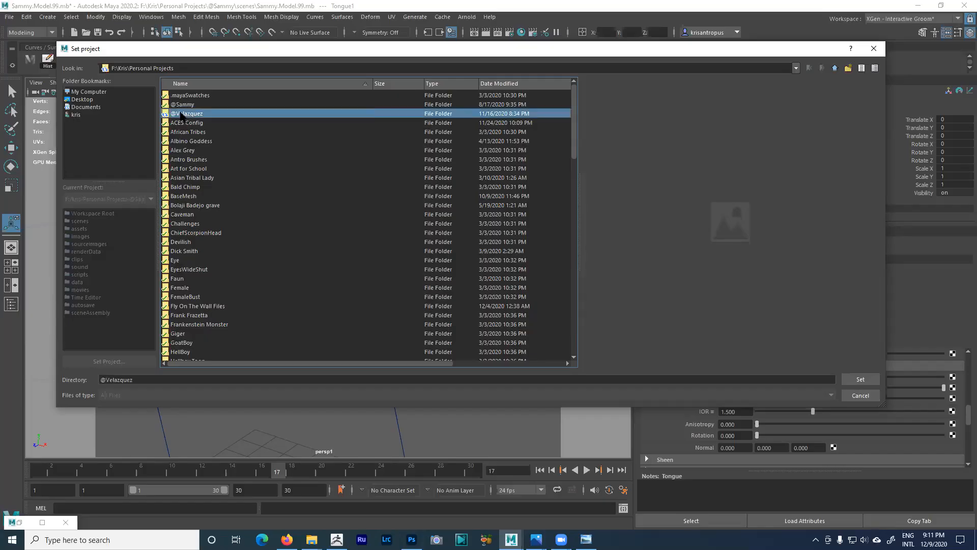
{"action": "double_click", "coordinate": [182, 114]}
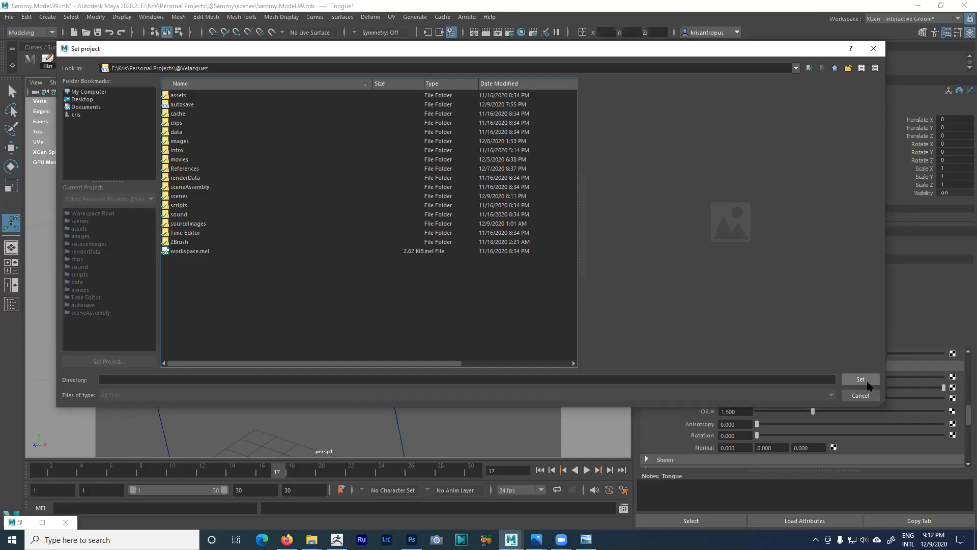
{"action": "left_click", "coordinate": [864, 394]}
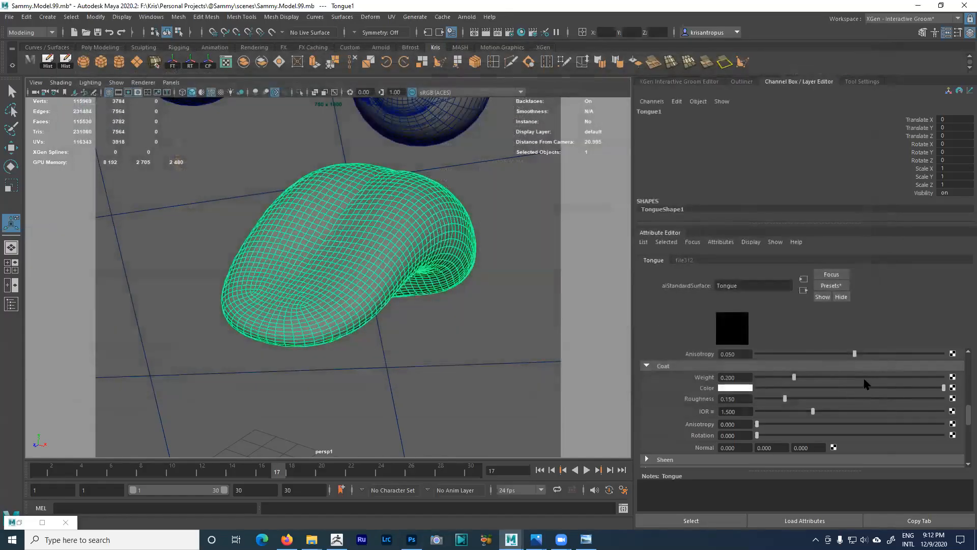
- List the project's scenes by newest date and open Velazquez43.mb, discarding the changes to Sammy.Model.99.mb
{"action": "left_click", "coordinate": [10, 17]}
{"action": "left_click", "coordinate": [30, 46]}
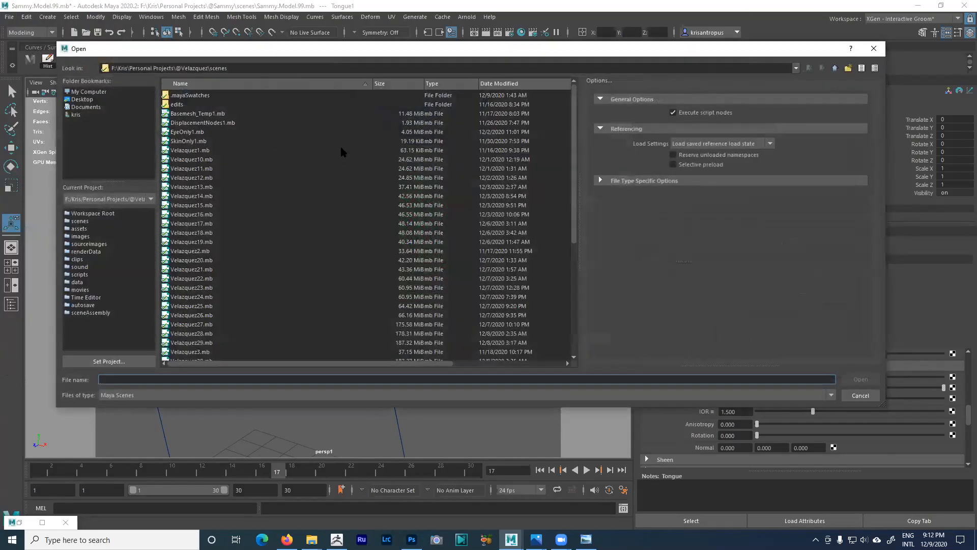
{"action": "left_click", "coordinate": [302, 84]}
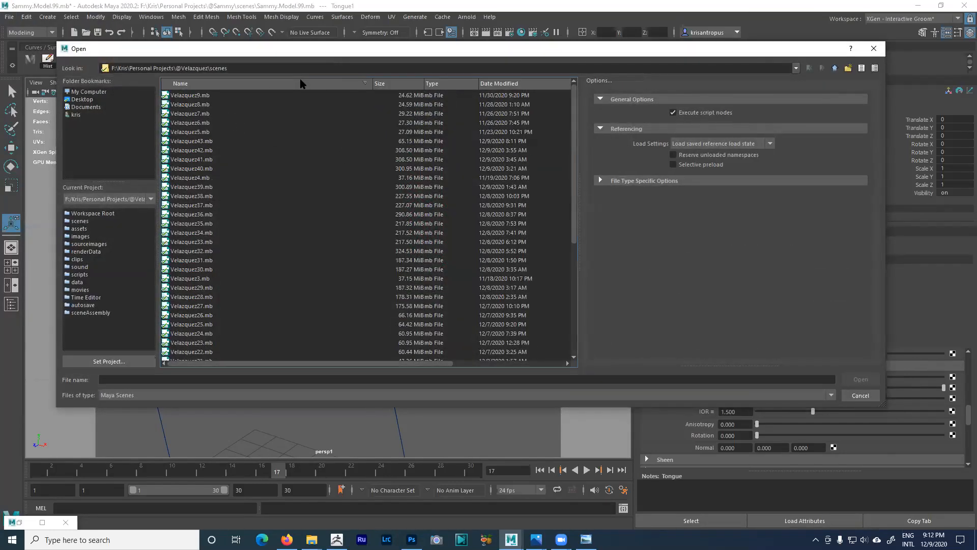
{"action": "left_click", "coordinate": [302, 84]}
{"action": "left_click", "coordinate": [301, 84]}
{"action": "left_click", "coordinate": [210, 96]}
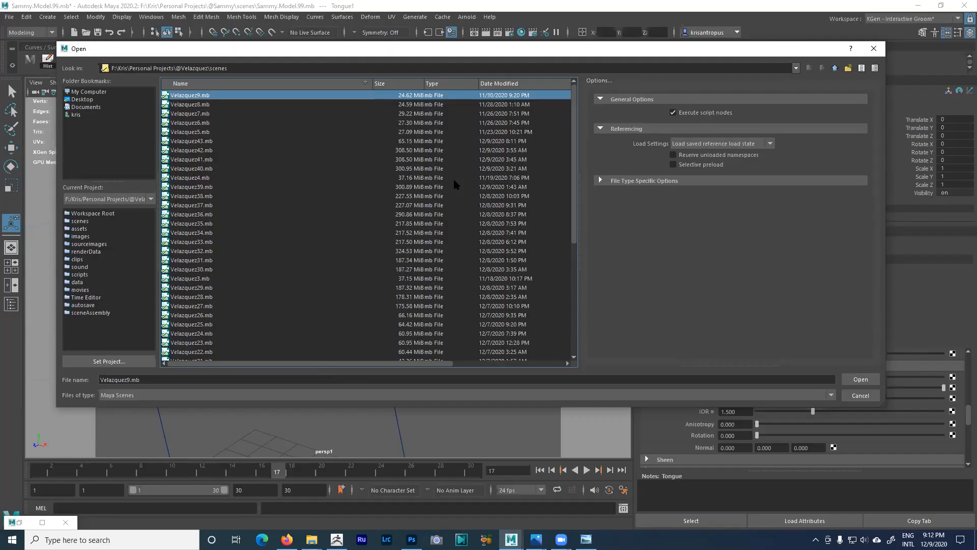
{"action": "left_click", "coordinate": [502, 83]}
{"action": "left_click", "coordinate": [512, 84]}
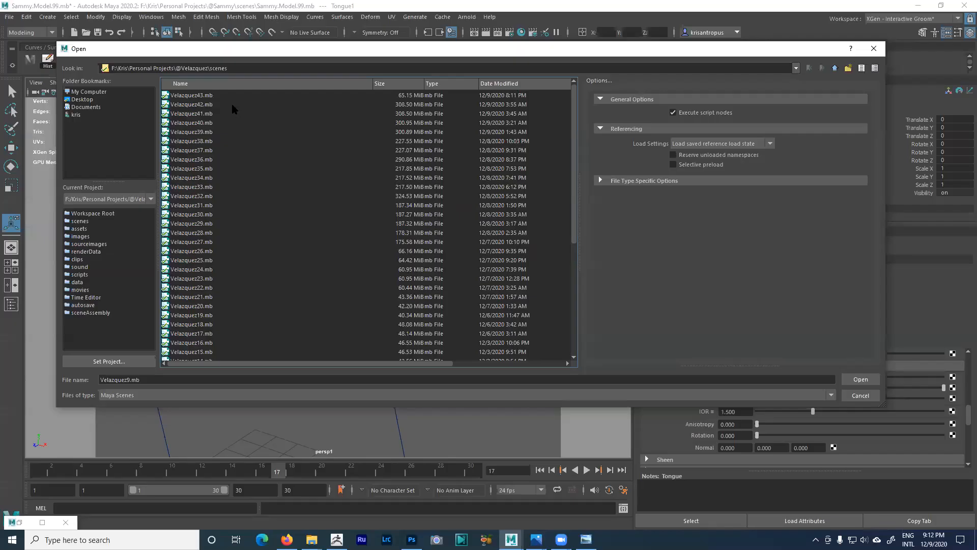
{"action": "left_click", "coordinate": [207, 96]}
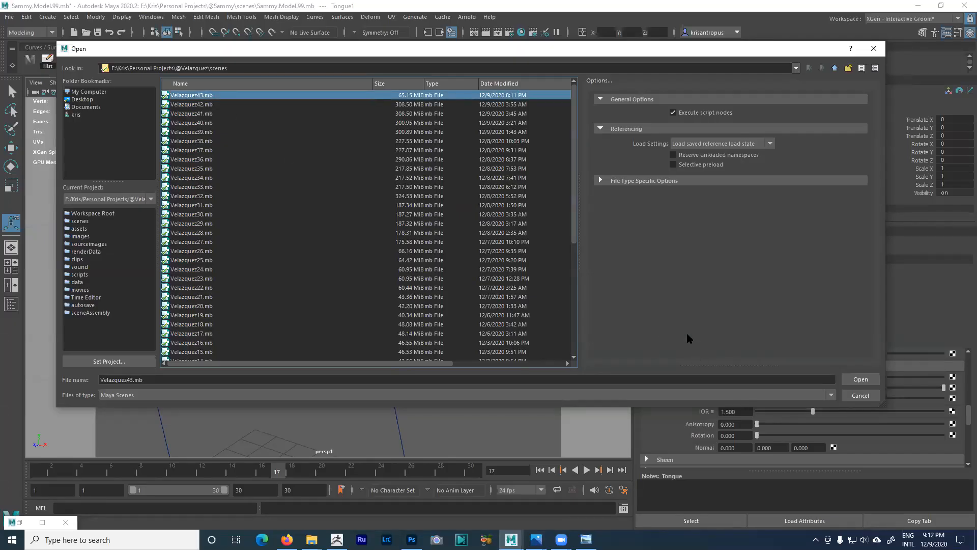
{"action": "left_click", "coordinate": [867, 382]}
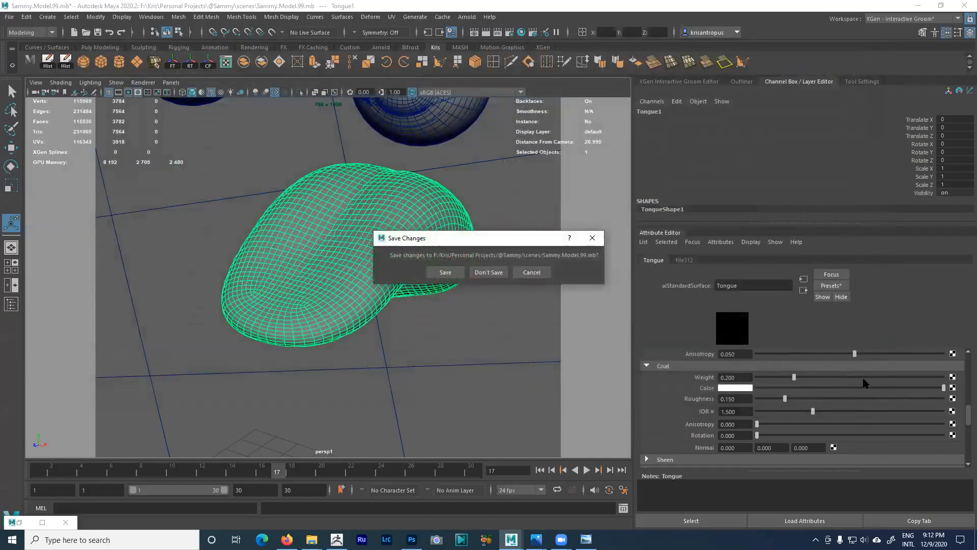
{"action": "left_click", "coordinate": [489, 271]}
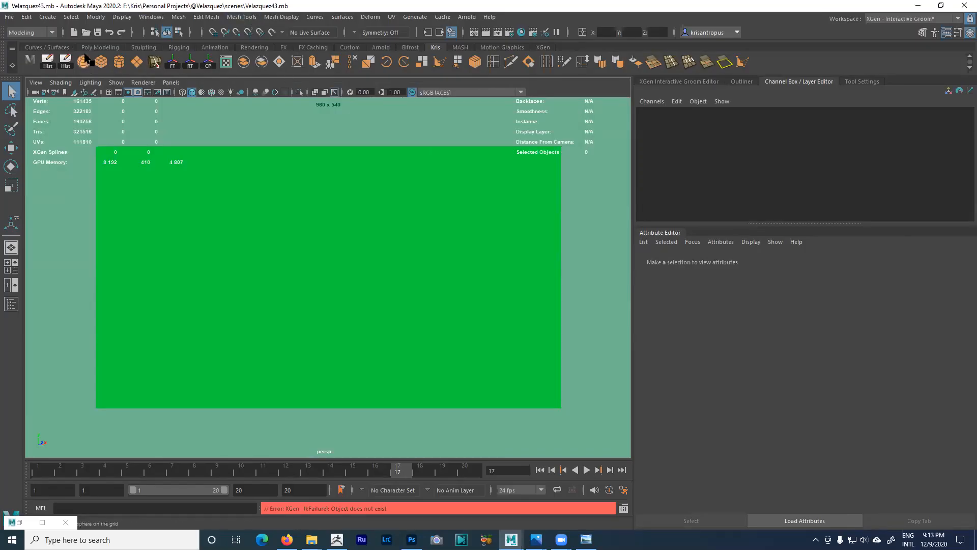
{"action": "left_click", "coordinate": [10, 17]}
{"action": "left_click", "coordinate": [25, 46]}
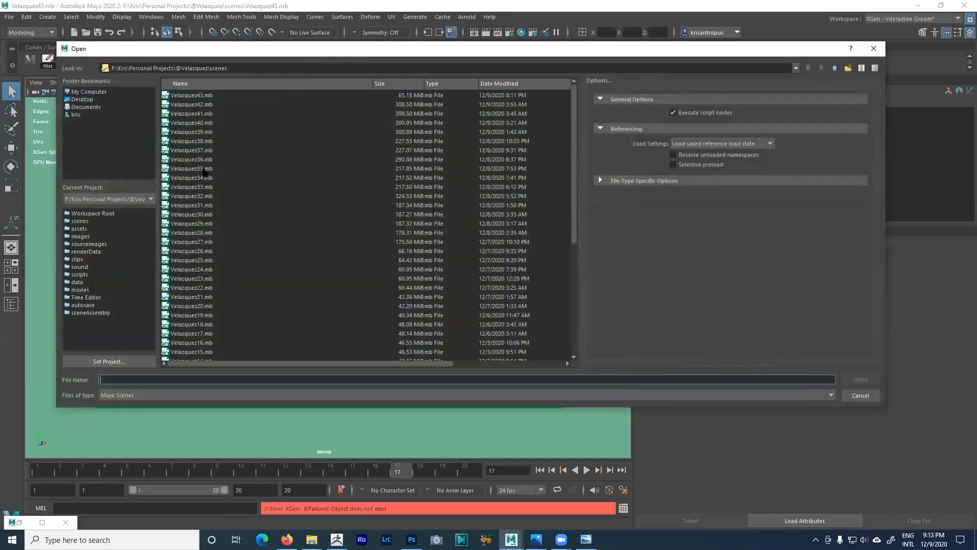
{"action": "left_click", "coordinate": [835, 68]}
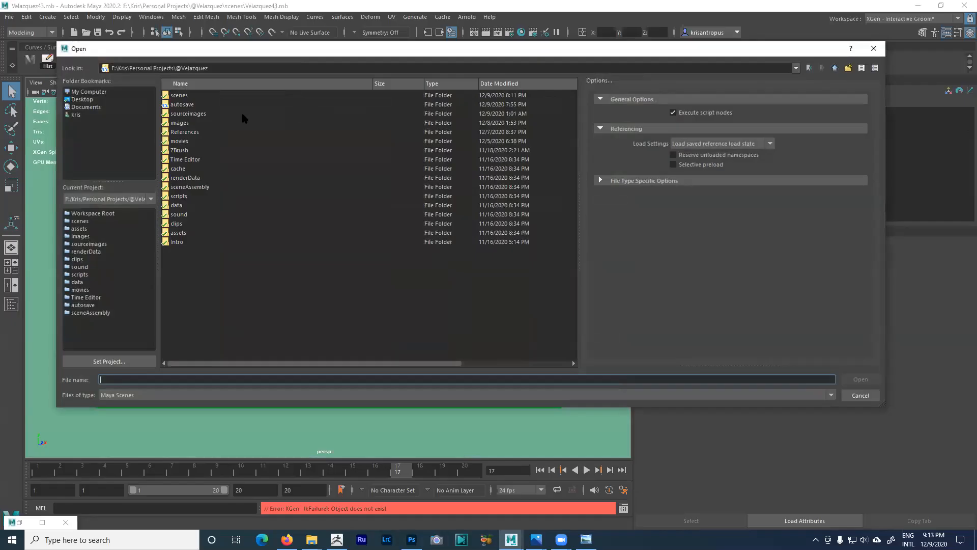
{"action": "double_click", "coordinate": [185, 104]}
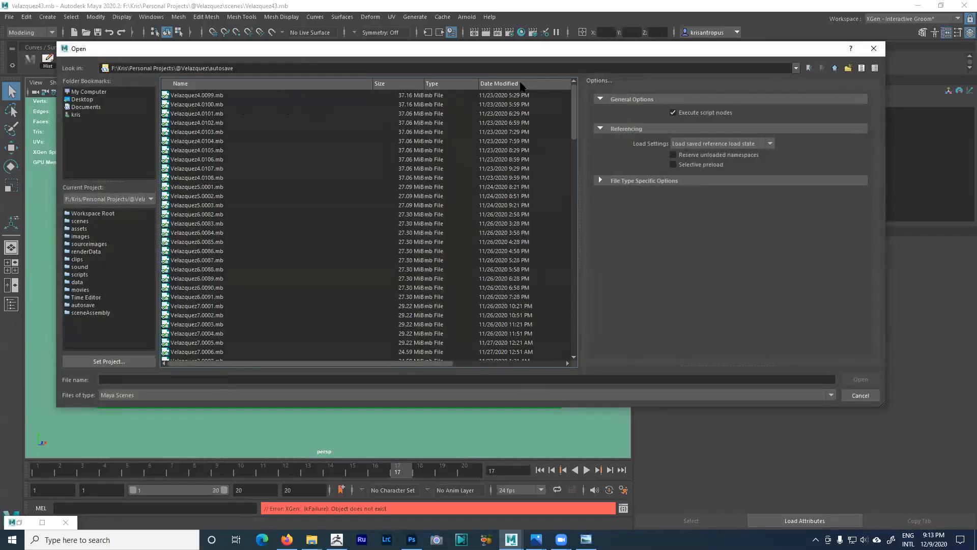
{"action": "left_click", "coordinate": [217, 97]}
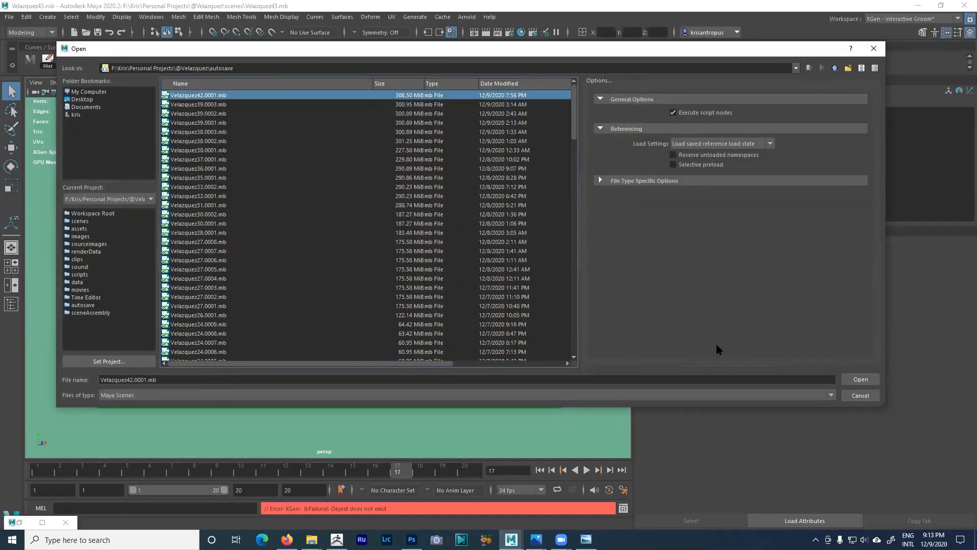
{"action": "left_click", "coordinate": [859, 380]}
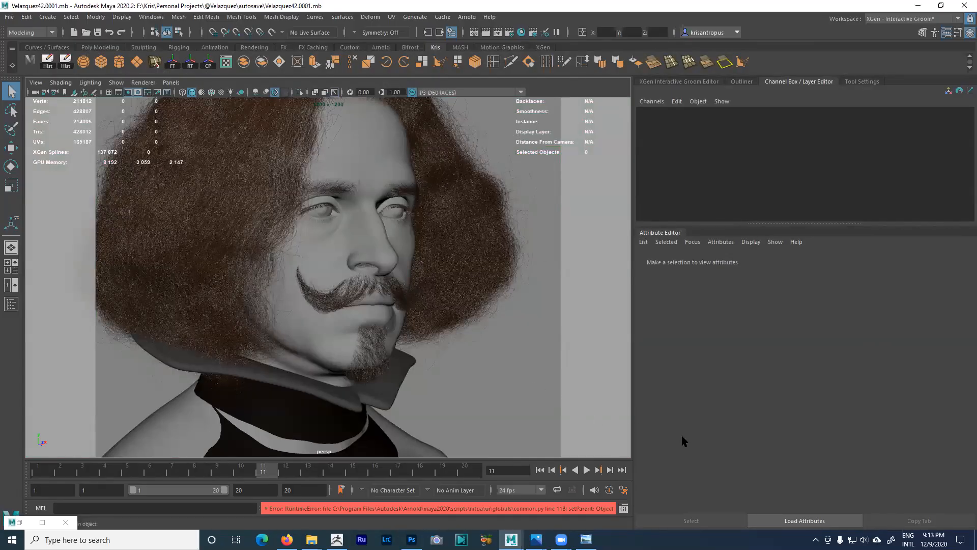
- Widen the viewport beside the attribute panels and bring up the AutoSave options in the Files/Projects preferences
{"action": "left_click_drag", "start_coordinate": [634, 434], "coordinate": [740, 448]}
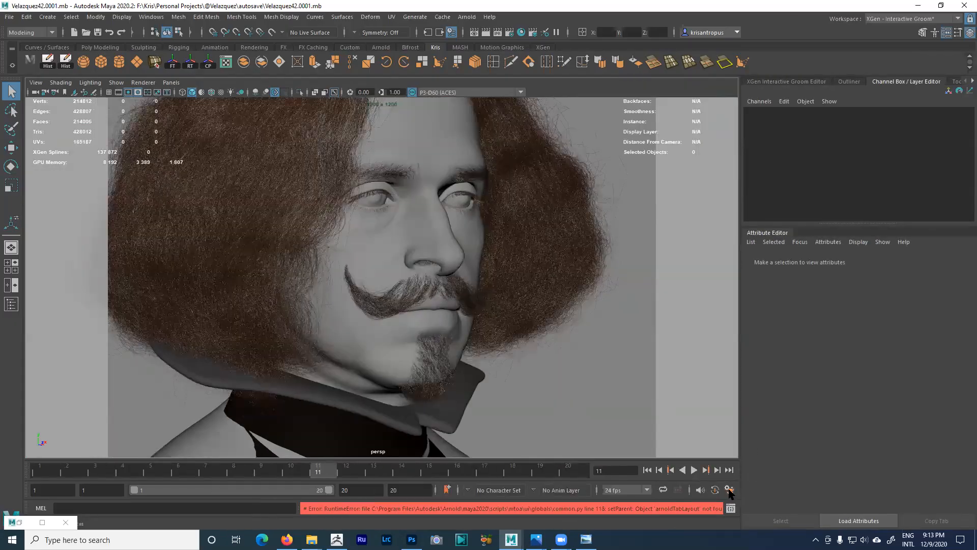
{"action": "left_click", "coordinate": [730, 490]}
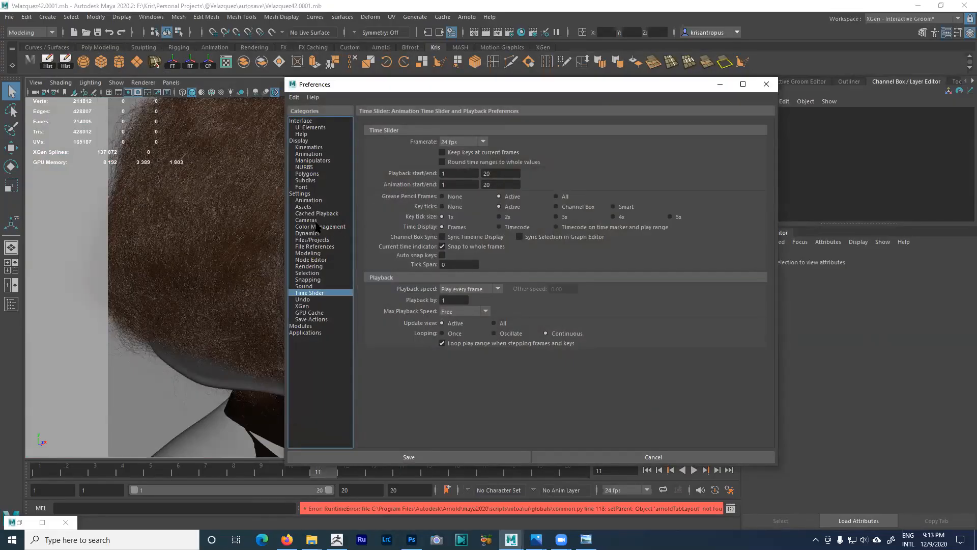
{"action": "left_click", "coordinate": [315, 320]}
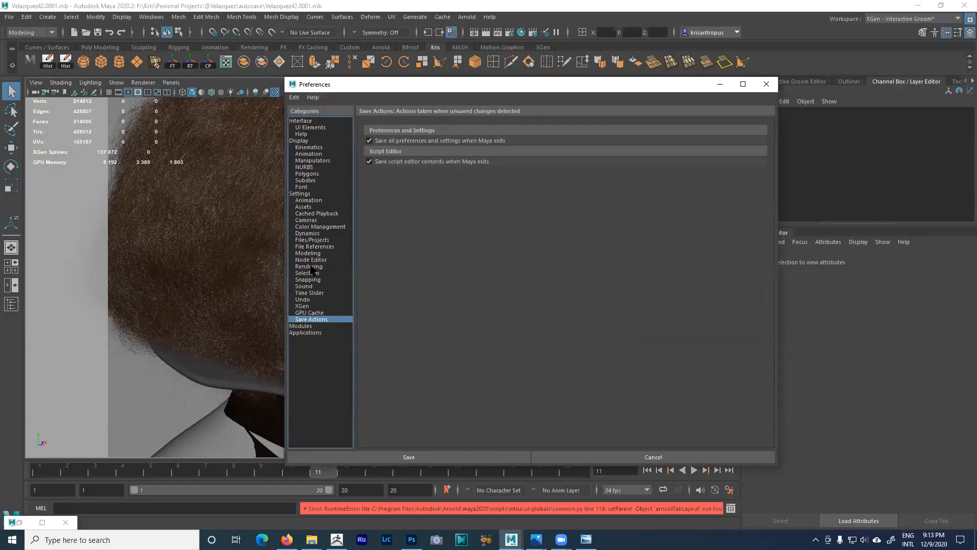
{"action": "left_click", "coordinate": [300, 194]}
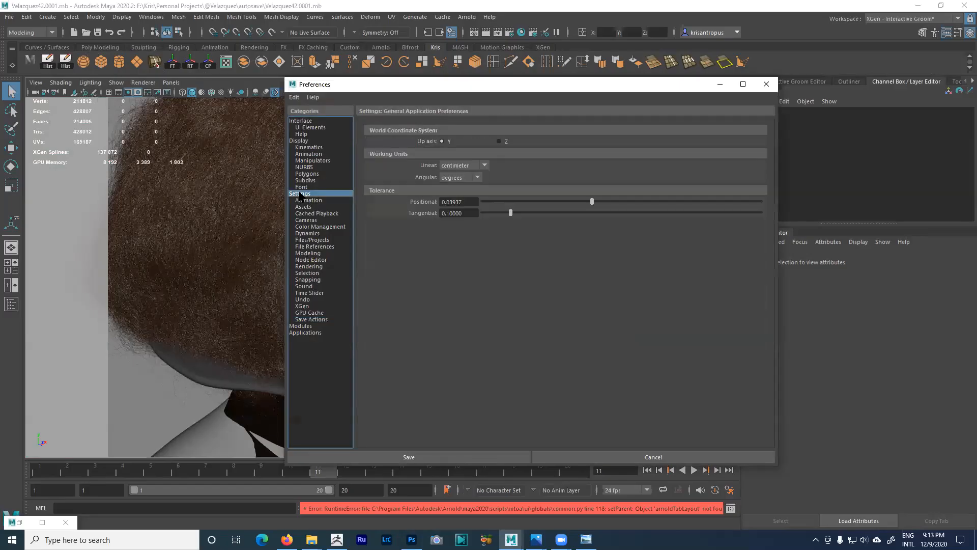
{"action": "left_click", "coordinate": [316, 320]}
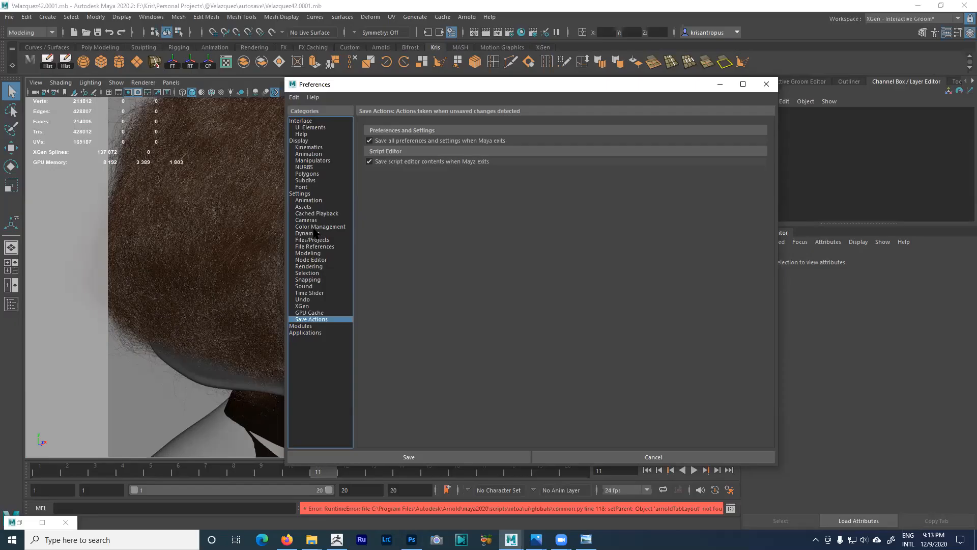
{"action": "left_click", "coordinate": [316, 247]}
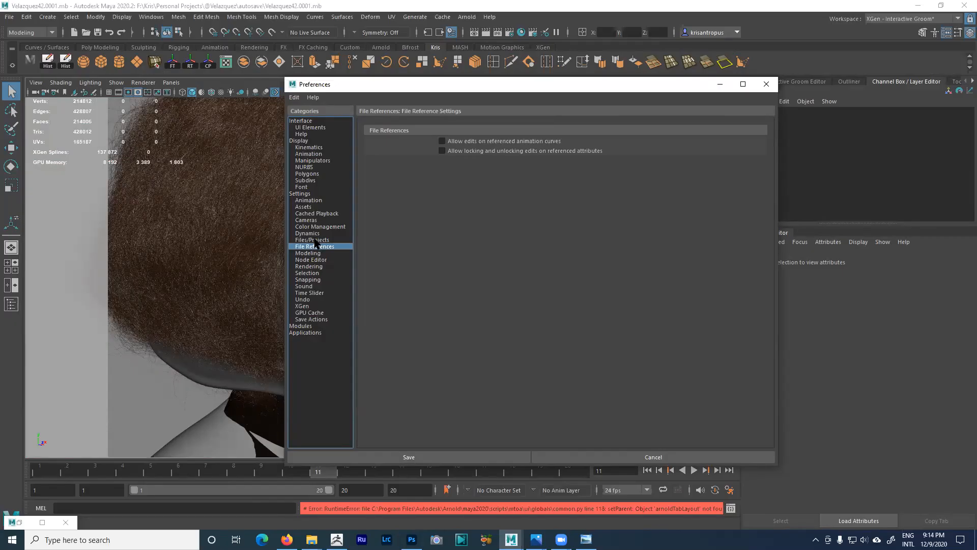
{"action": "left_click", "coordinate": [322, 241]}
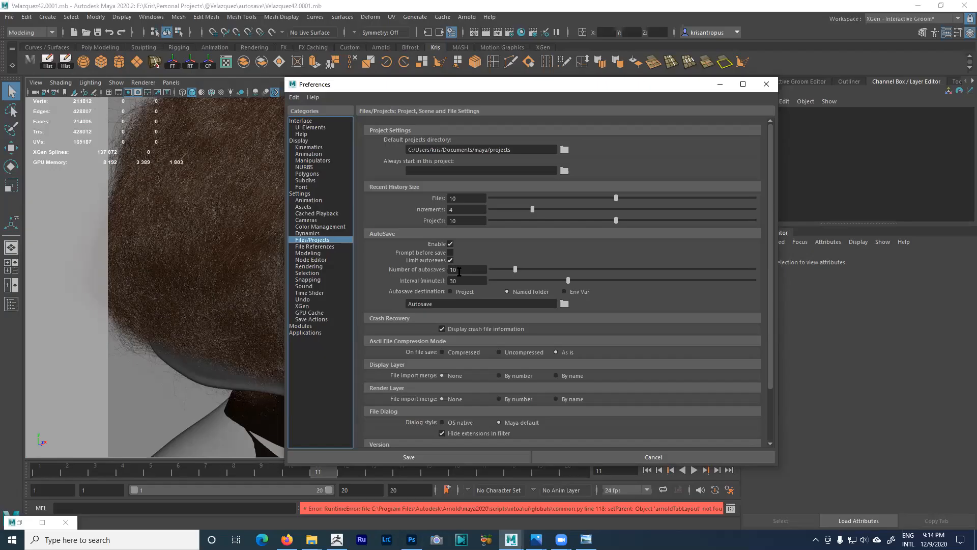
{"action": "left_click", "coordinate": [312, 540]}
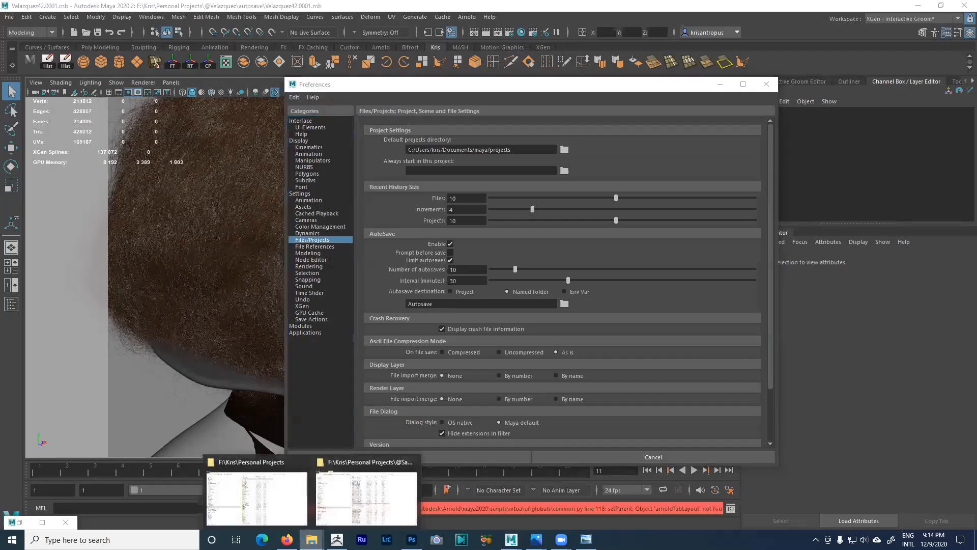
{"action": "left_click", "coordinate": [283, 506]}
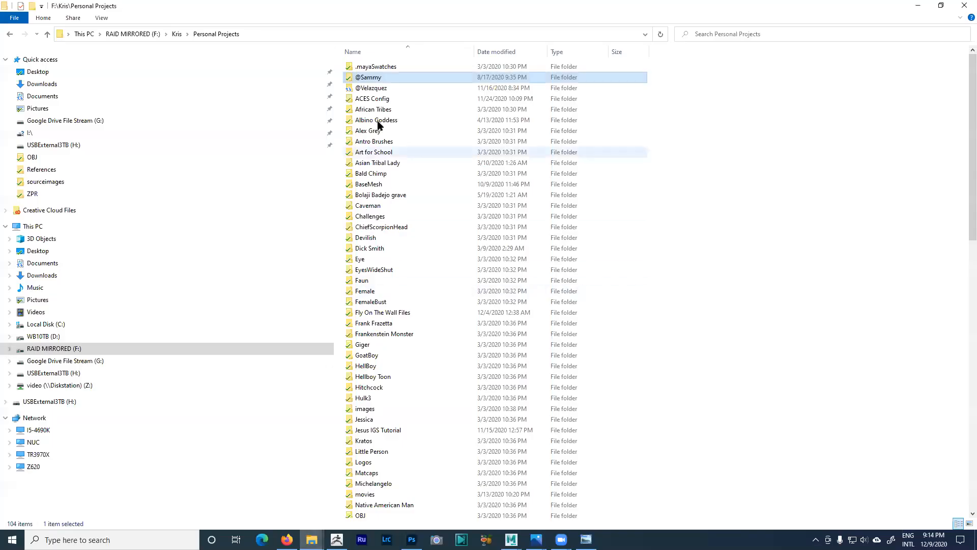
{"action": "double_click", "coordinate": [371, 87]}
{"action": "double_click", "coordinate": [493, 96]}
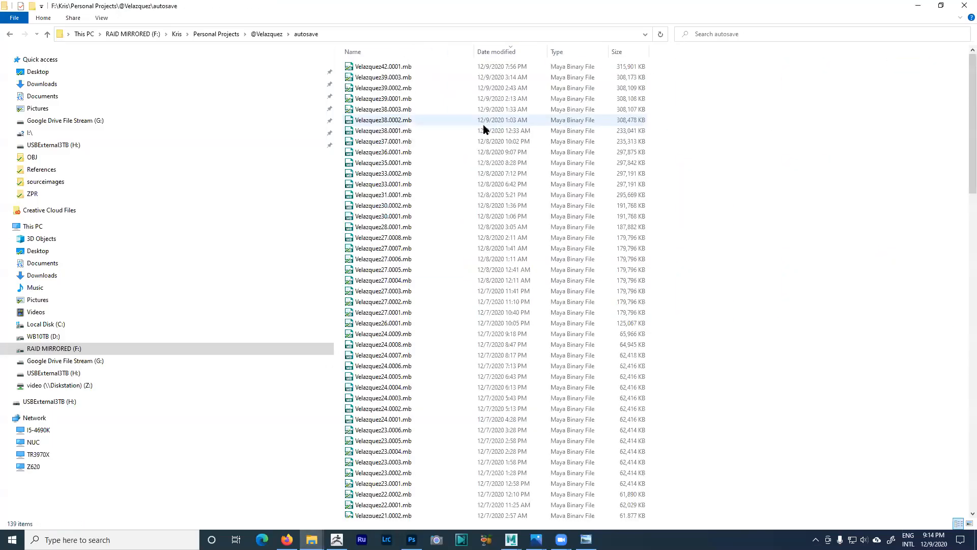
{"action": "scroll", "coordinate": [459, 199], "scroll_direction": "up", "scroll_amount": 5}
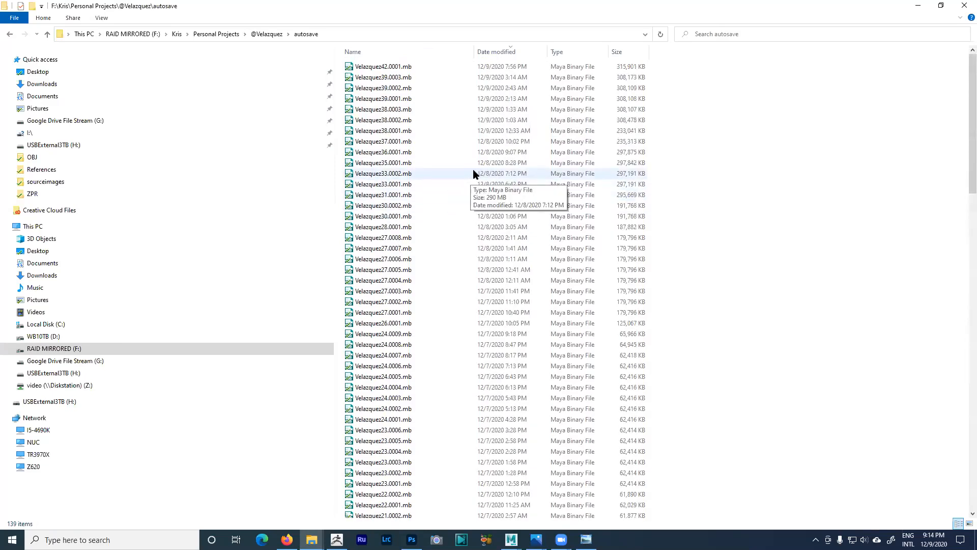
{"action": "mouse_move", "coordinate": [972, 152]}
{"action": "left_mouse_down"}
{"action": "mouse_move", "coordinate": [973, 448]}
{"action": "mouse_move", "coordinate": [972, 147]}
{"action": "left_mouse_up"}
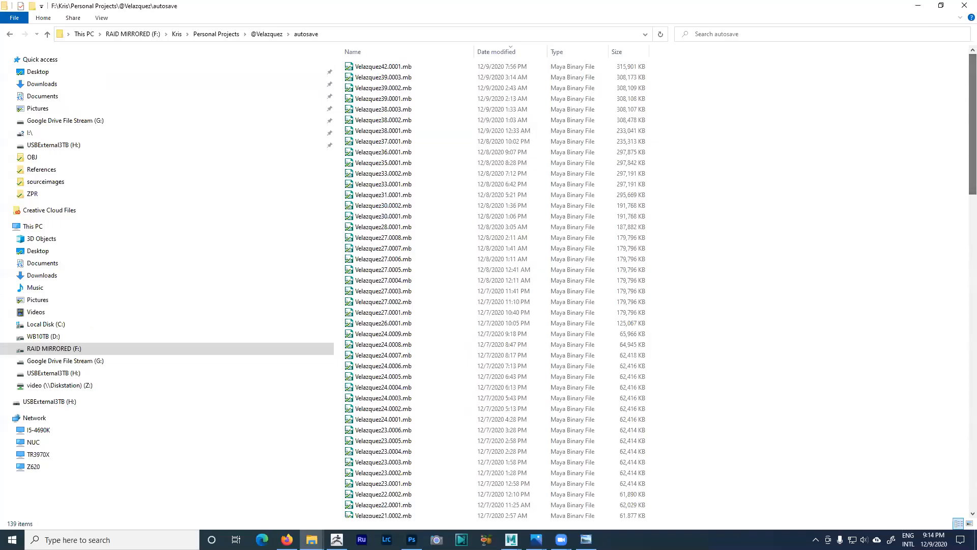
{"action": "left_click", "coordinate": [918, 5]}
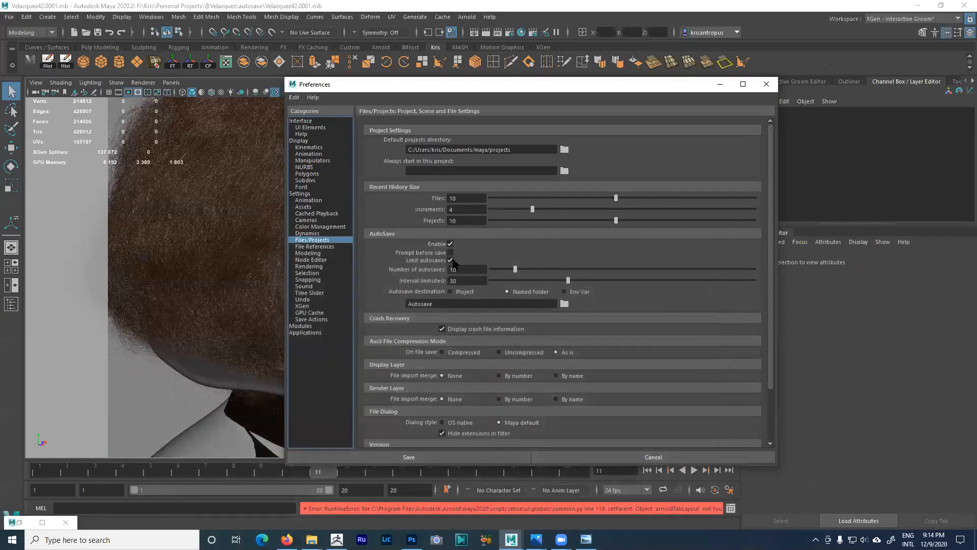
{"action": "double_click", "coordinate": [467, 281]}
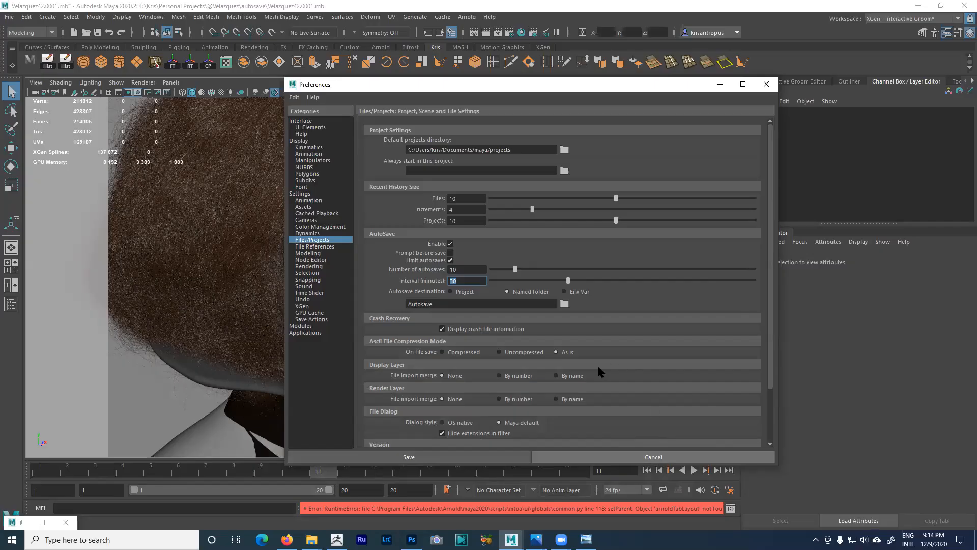
{"action": "key", "text": "Escape"}
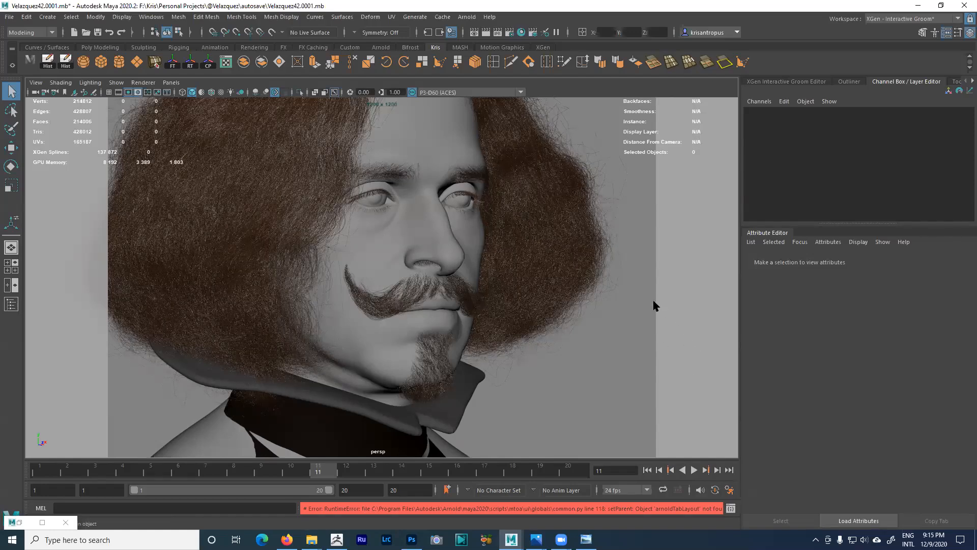
- Show the XGen Interactive Groom Editor and enlarge it to fit the full list of groom descriptions
{"action": "left_click", "coordinate": [817, 83]}
{"action": "left_click_drag", "start_coordinate": [831, 175], "coordinate": [854, 347]}
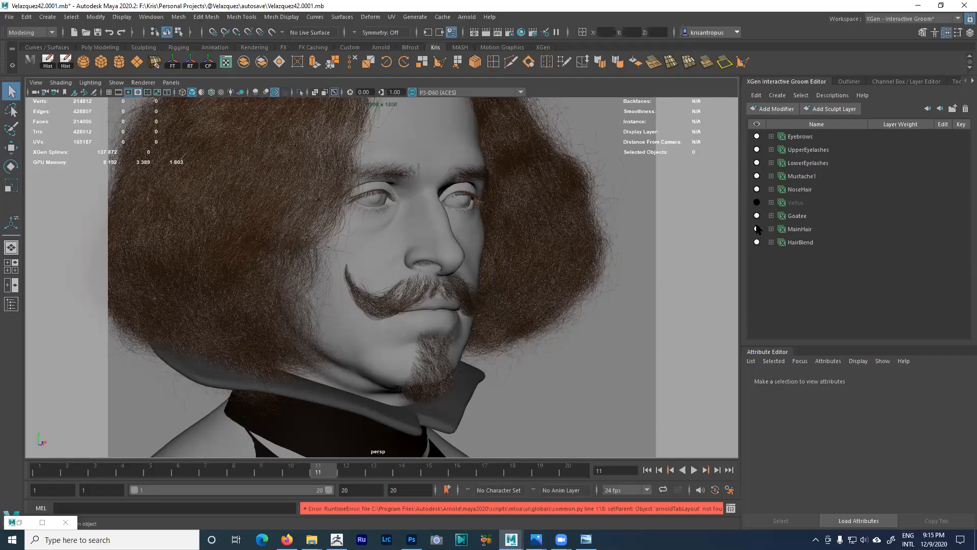
- Hide the Eyebrows, UpperEyelashes, LowerEyelashes, Mustache1, NoseHair, Goatee, MainHair and HairBlend groom descriptions
{"action": "left_click", "coordinate": [757, 136]}
{"action": "left_click", "coordinate": [757, 150]}
{"action": "left_click", "coordinate": [757, 163]}
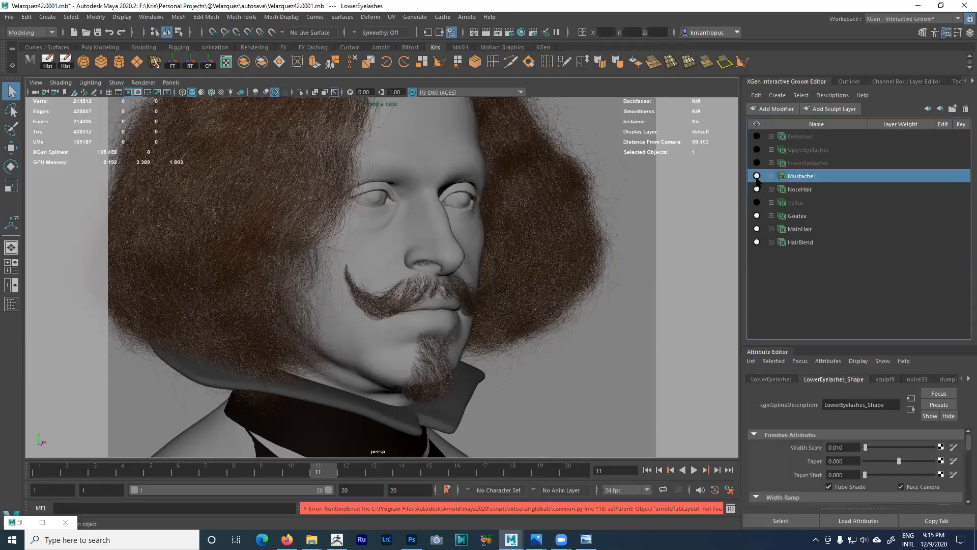
{"action": "left_click", "coordinate": [757, 176]}
{"action": "left_click", "coordinate": [757, 189]}
{"action": "left_click", "coordinate": [757, 216]}
{"action": "left_click", "coordinate": [757, 229]}
{"action": "left_click", "coordinate": [757, 242]}
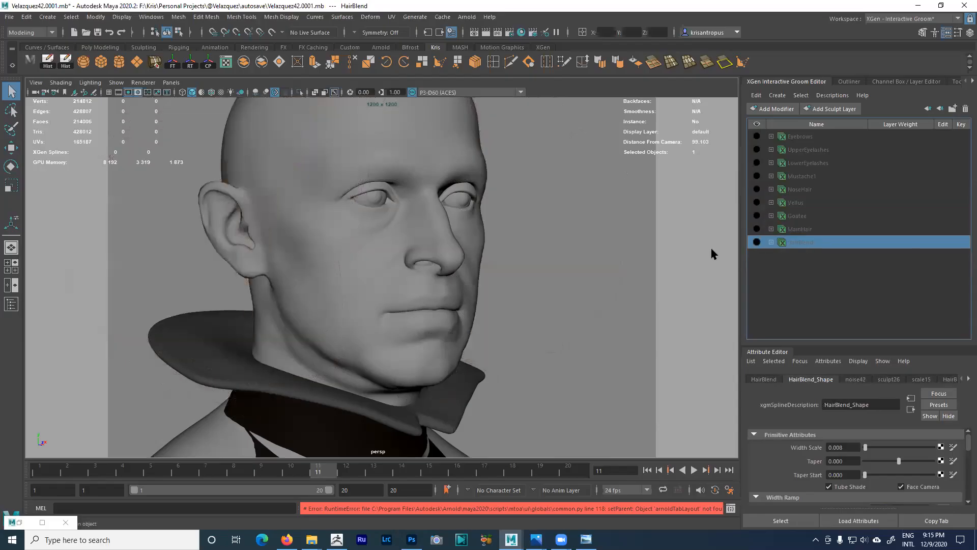
- Examine the bald bust's collar and neck pieces, selecting the inner collar band
{"action": "left_click_drag", "start_coordinate": [544, 229], "coordinate": [570, 208], "text": "alt"}
{"action": "left_click", "coordinate": [412, 358]}
{"action": "scroll", "coordinate": [412, 358], "scroll_direction": "down", "scroll_amount": 3}
{"action": "left_click_drag", "start_coordinate": [412, 358], "coordinate": [439, 243], "text": "alt"}
{"action": "right_click_drag", "start_coordinate": [440, 243], "coordinate": [388, 175], "text": "alt"}
{"action": "middle_click_drag", "start_coordinate": [388, 175], "coordinate": [411, 199], "text": "alt"}
{"action": "left_click_drag", "start_coordinate": [411, 198], "coordinate": [465, 255], "text": "alt"}
{"action": "left_click", "coordinate": [464, 255]}
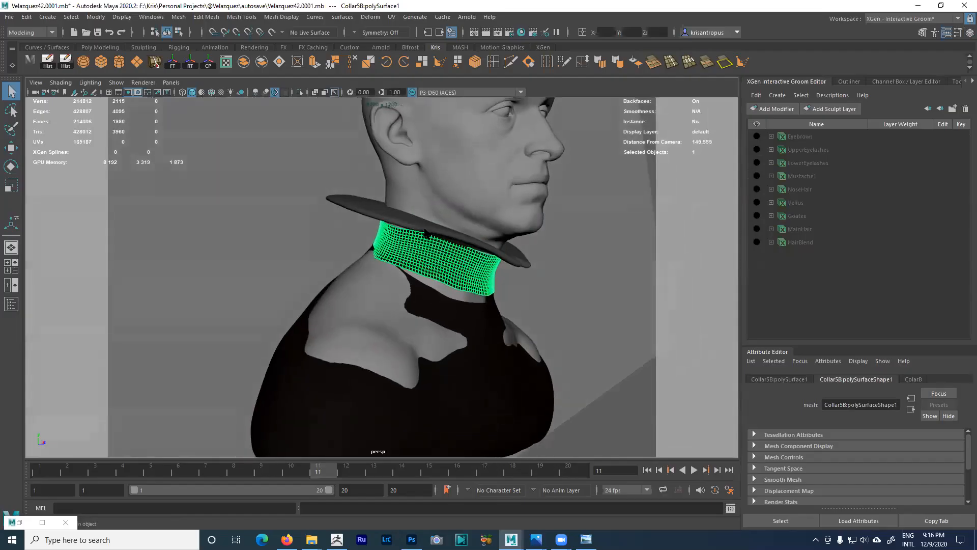
- Select the Velazquez_HEAD mesh and examine how its neck and shoulders sit beneath the collar and vest
{"action": "left_click_drag", "start_coordinate": [402, 257], "coordinate": [411, 221], "text": "alt"}
{"action": "left_click", "coordinate": [374, 306]}
{"action": "middle_click_drag", "start_coordinate": [422, 203], "coordinate": [426, 228], "text": "alt"}
{"action": "left_click_drag", "start_coordinate": [385, 228], "coordinate": [410, 226], "text": "alt"}
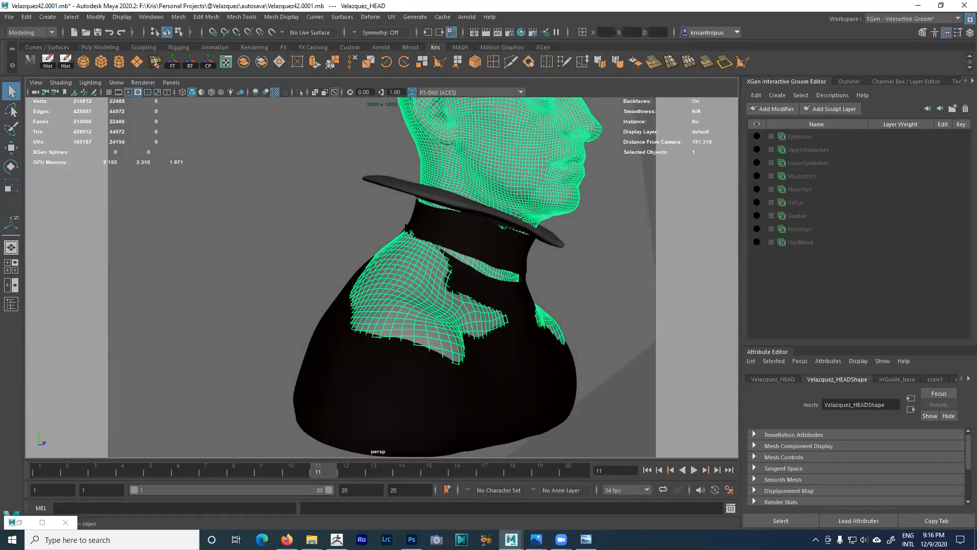
{"action": "left_click_drag", "start_coordinate": [442, 218], "coordinate": [435, 240], "text": "alt"}
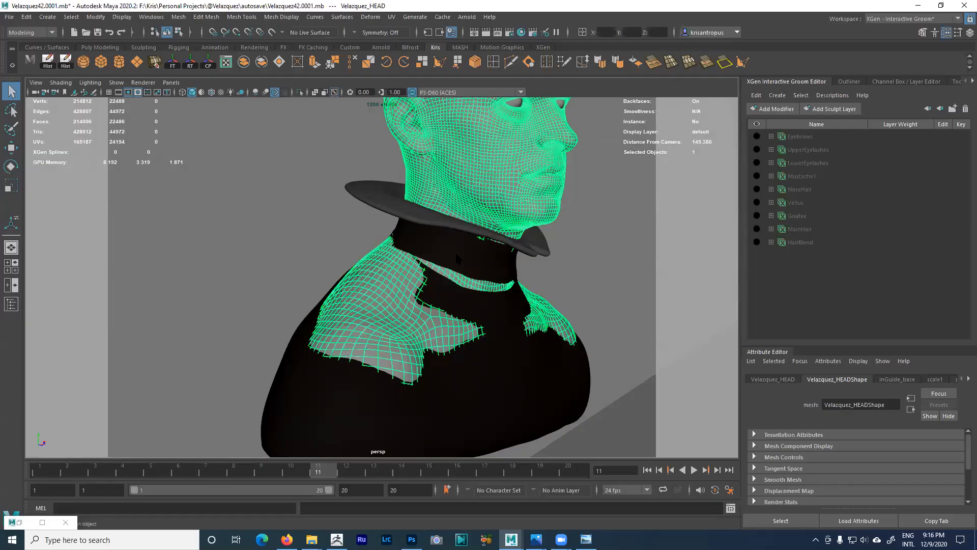
{"action": "right_click_drag", "start_coordinate": [474, 287], "coordinate": [444, 274], "text": "alt"}
{"action": "left_click_drag", "start_coordinate": [445, 274], "coordinate": [422, 271], "text": "alt"}
{"action": "right_click_drag", "start_coordinate": [422, 272], "coordinate": [445, 280], "text": "alt"}
{"action": "middle_click_drag", "start_coordinate": [445, 280], "coordinate": [456, 325], "text": "alt"}
{"action": "middle_click_drag", "start_coordinate": [527, 249], "coordinate": [500, 282], "text": "alt"}
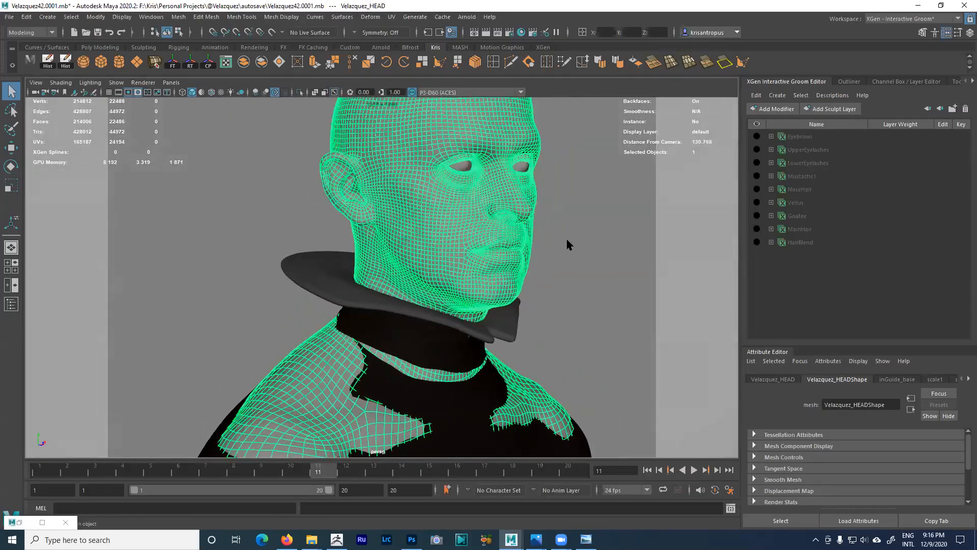
- Delete the outer collar, the inner collar band and the vest from the bust
{"action": "left_click", "coordinate": [569, 242]}
{"action": "right_click_drag", "start_coordinate": [506, 265], "coordinate": [439, 301], "text": "alt"}
{"action": "left_click", "coordinate": [443, 300]}
{"action": "left_click", "coordinate": [402, 326], "text": "shift"}
{"action": "left_click", "coordinate": [438, 391], "text": "shift"}
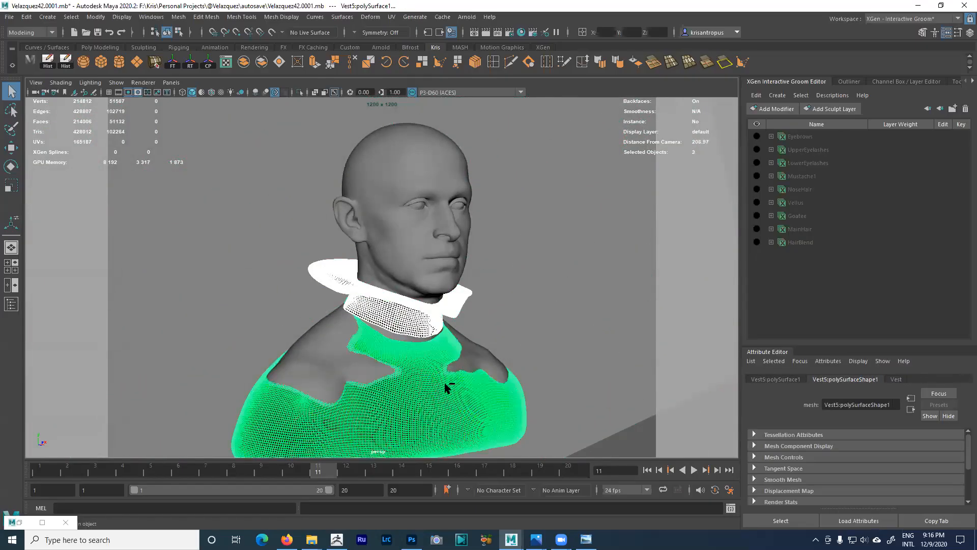
{"action": "key", "text": "Delete"}
- Examine the Velazquez_HEAD wireframe around the neck, jaw and mouth, including its face components
{"action": "right_click_drag", "start_coordinate": [384, 331], "coordinate": [432, 332], "text": "alt"}
{"action": "middle_click_drag", "start_coordinate": [432, 331], "coordinate": [418, 388], "text": "alt"}
{"action": "mouse_move", "coordinate": [419, 388]}
{"action": "left_mouse_down", "text": "alt"}
{"action": "mouse_move", "coordinate": [437, 378]}
{"action": "mouse_move", "coordinate": [421, 373]}
{"action": "left_mouse_up", "text": "alt"}
{"action": "right_click_drag", "start_coordinate": [421, 372], "coordinate": [420, 342], "text": "alt"}
{"action": "left_click_drag", "start_coordinate": [420, 342], "coordinate": [450, 345], "text": "alt"}
{"action": "middle_click_drag", "start_coordinate": [450, 344], "coordinate": [443, 332], "text": "alt"}
{"action": "left_click_drag", "start_coordinate": [443, 332], "coordinate": [412, 334], "text": "alt"}
{"action": "right_click_drag", "start_coordinate": [412, 334], "coordinate": [458, 334], "text": "alt"}
{"action": "middle_click_drag", "start_coordinate": [458, 334], "coordinate": [485, 294], "text": "alt"}
{"action": "left_click", "coordinate": [465, 319]}
{"action": "mouse_move", "coordinate": [465, 319]}
{"action": "left_mouse_down", "text": "alt"}
{"action": "mouse_move", "coordinate": [672, 321]}
{"action": "mouse_move", "coordinate": [483, 322]}
{"action": "left_mouse_up", "text": "alt"}
{"action": "middle_click_drag", "start_coordinate": [563, 328], "coordinate": [547, 344], "text": "alt"}
{"action": "left_click_drag", "start_coordinate": [547, 344], "coordinate": [582, 322], "text": "alt"}
{"action": "middle_click_drag", "start_coordinate": [561, 292], "coordinate": [537, 279], "text": "alt"}
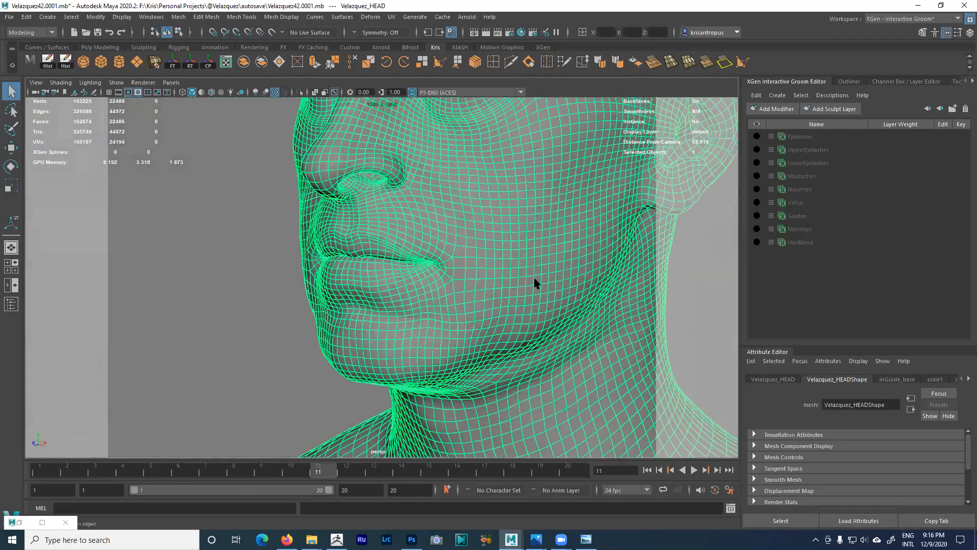
{"action": "right_click_drag", "start_coordinate": [480, 259], "coordinate": [488, 285]}
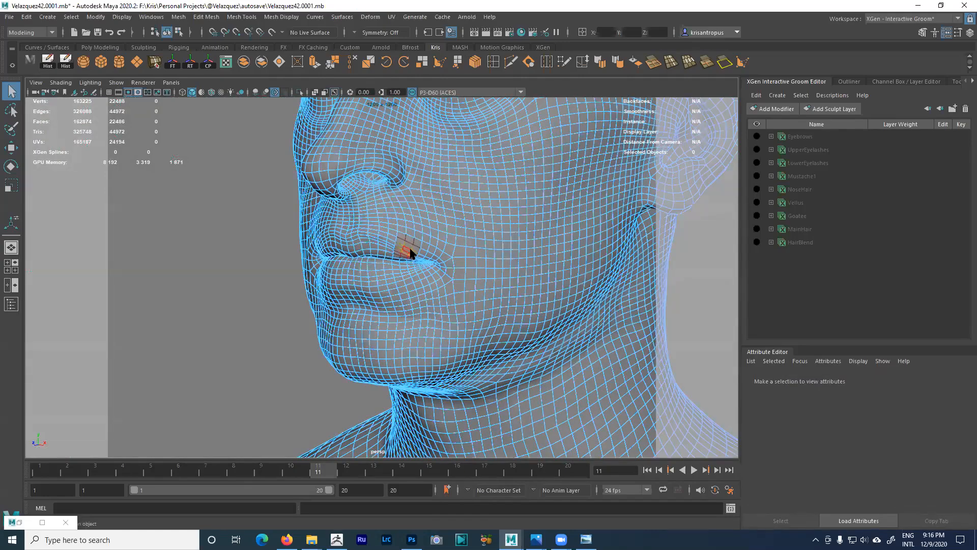
{"action": "left_click_drag", "start_coordinate": [471, 242], "coordinate": [521, 239], "text": "alt"}
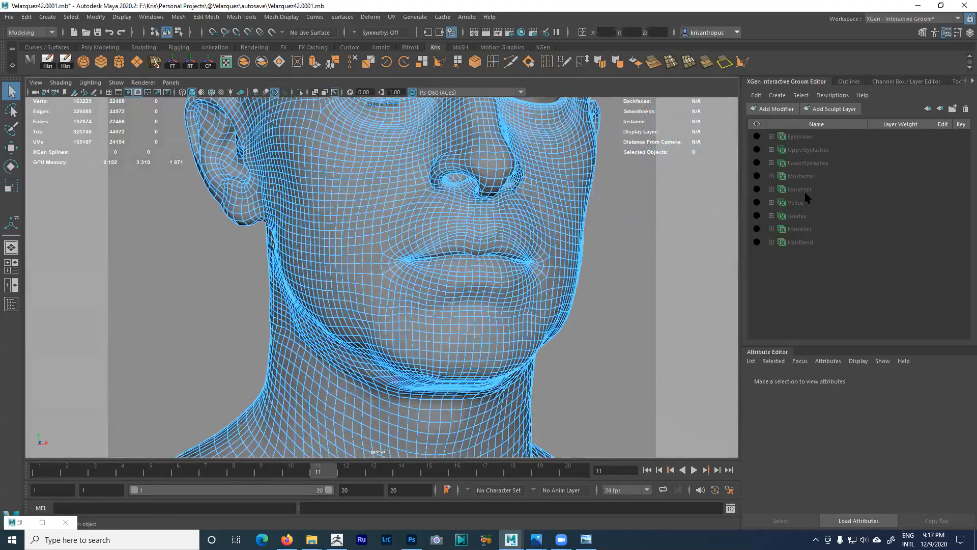
- Show the Mustache1 and Goatee groom descriptions on the head again
{"action": "left_click", "coordinate": [757, 176]}
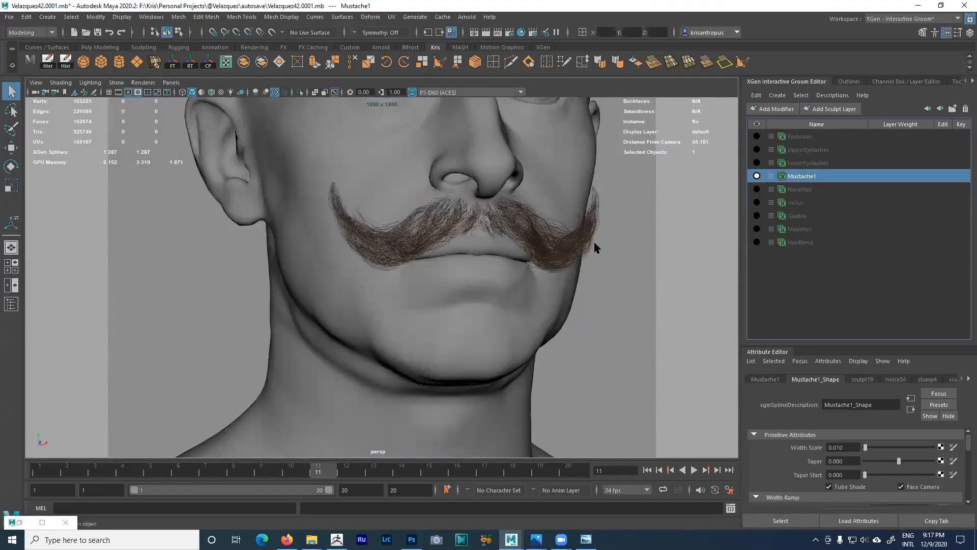
{"action": "left_click", "coordinate": [757, 216]}
{"action": "left_click_drag", "start_coordinate": [517, 277], "coordinate": [539, 286], "text": "alt"}
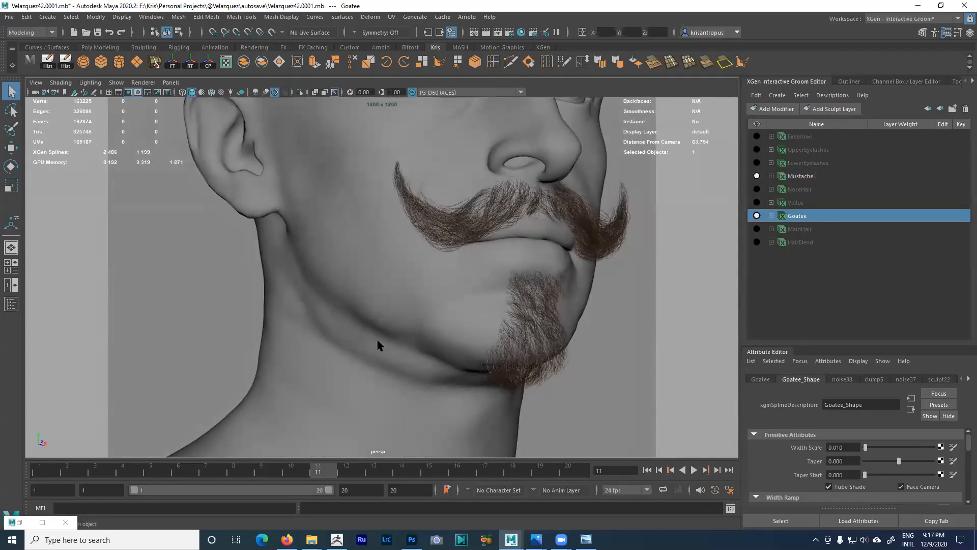
{"action": "mouse_move", "coordinate": [486, 248]}
{"action": "left_mouse_down", "text": "alt"}
{"action": "mouse_move", "coordinate": [507, 264]}
{"action": "mouse_move", "coordinate": [509, 227]}
{"action": "mouse_move", "coordinate": [491, 244]}
{"action": "left_mouse_up", "text": "alt"}
- Enable Topology symmetry for the Velazquez_HEAD mesh, using an edge on its centre line
{"action": "left_click", "coordinate": [477, 226]}
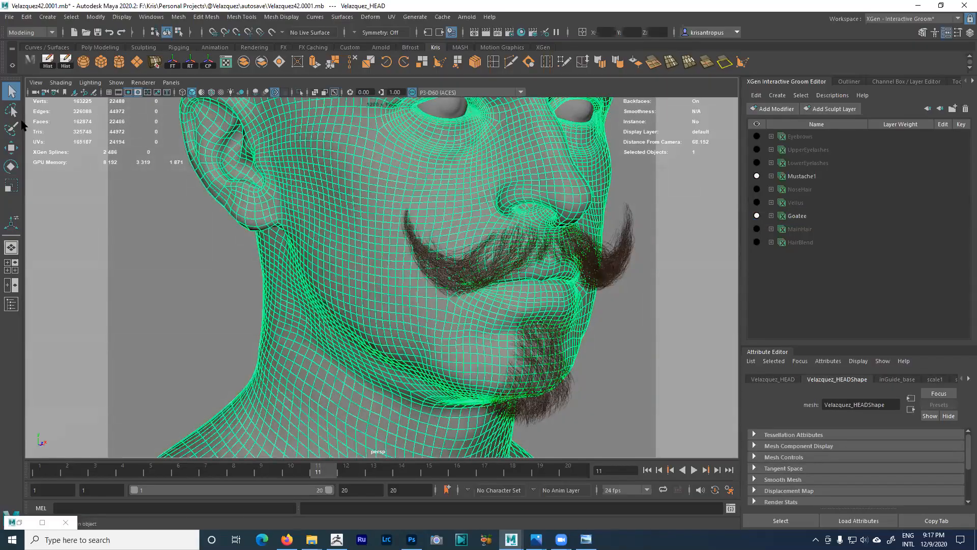
{"action": "left_click", "coordinate": [367, 34]}
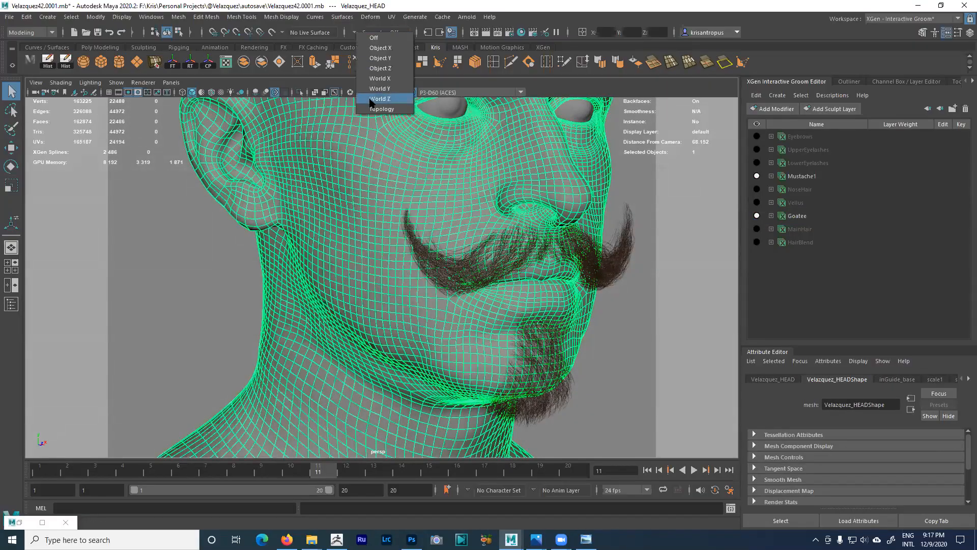
{"action": "left_click", "coordinate": [376, 110]}
{"action": "left_click_drag", "start_coordinate": [474, 226], "coordinate": [213, 218], "text": "alt"}
{"action": "key", "text": "q"}
{"action": "left_click", "coordinate": [401, 186]}
- Switch the head mesh to component selection, activate the Paint Selection tool and undo the accidental change
{"action": "left_click", "coordinate": [162, 230]}
{"action": "right_click", "coordinate": [410, 175]}
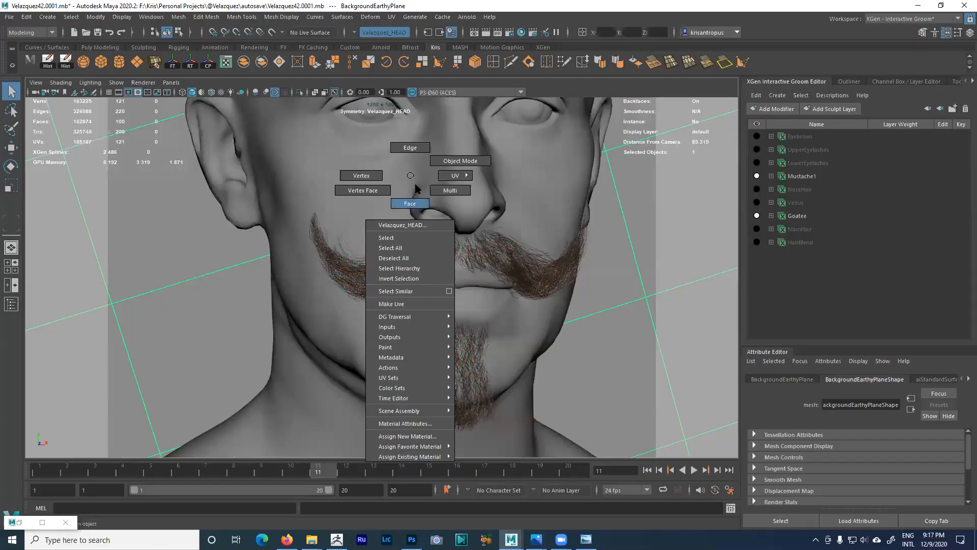
{"action": "right_click_drag", "start_coordinate": [415, 185], "coordinate": [450, 189]}
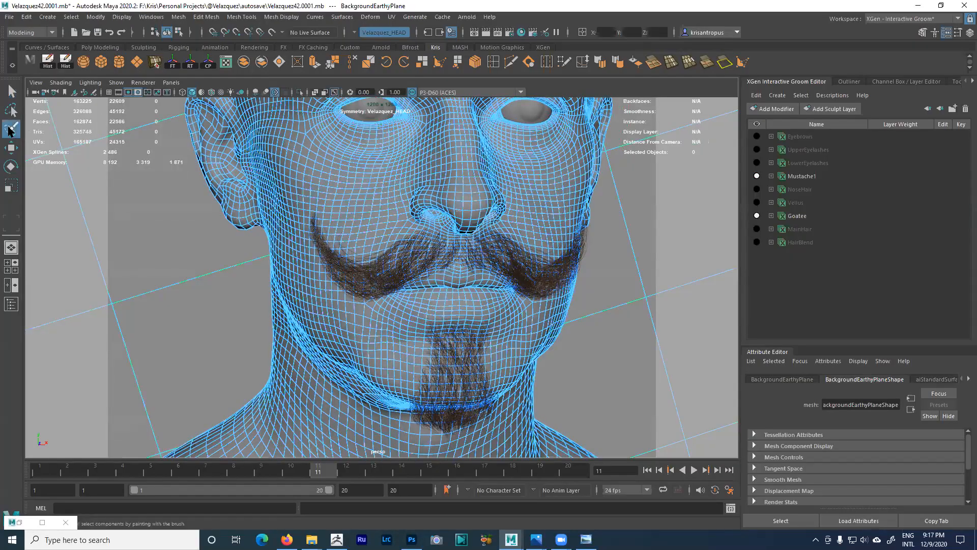
{"action": "left_click", "coordinate": [11, 129]}
{"action": "left_click_drag", "start_coordinate": [338, 264], "coordinate": [338, 229], "text": "alt"}
{"action": "right_click_drag", "start_coordinate": [349, 219], "coordinate": [379, 237], "text": "alt"}
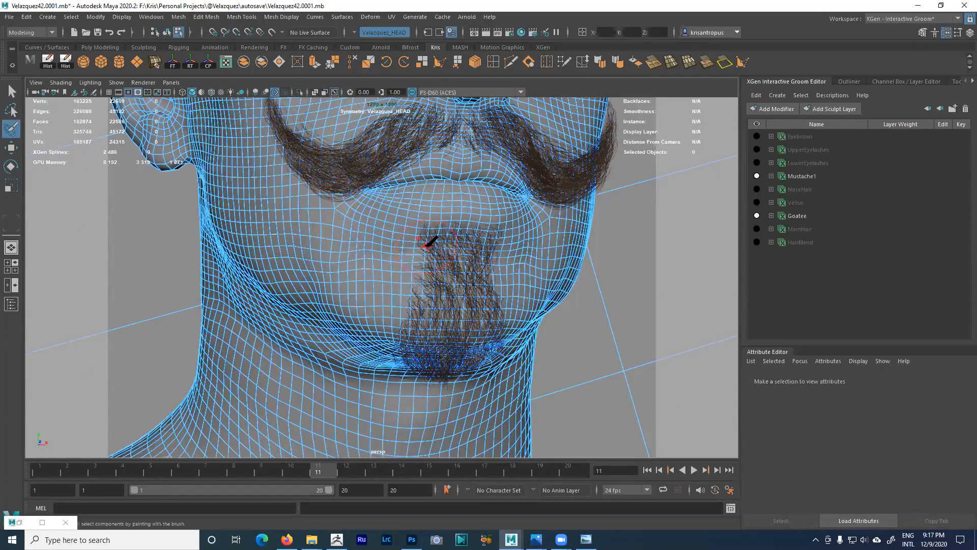
{"action": "key", "text": "ctrl+z"}
- Paint-select the faces beside the goatee and along the neck below the jawline
{"action": "mouse_move", "coordinate": [406, 240]}
{"action": "left_mouse_down"}
{"action": "mouse_move", "coordinate": [342, 216]}
{"action": "mouse_move", "coordinate": [413, 229]}
{"action": "mouse_move", "coordinate": [399, 296]}
{"action": "left_mouse_up"}
{"action": "mouse_move", "coordinate": [391, 311]}
{"action": "left_mouse_down"}
{"action": "mouse_move", "coordinate": [380, 314]}
{"action": "mouse_move", "coordinate": [412, 286]}
{"action": "mouse_move", "coordinate": [448, 226]}
{"action": "mouse_move", "coordinate": [465, 222]}
{"action": "mouse_move", "coordinate": [461, 269]}
{"action": "mouse_move", "coordinate": [450, 255]}
{"action": "left_mouse_up"}
{"action": "mouse_move", "coordinate": [432, 187]}
{"action": "left_mouse_down"}
{"action": "mouse_move", "coordinate": [444, 201]}
{"action": "mouse_move", "coordinate": [431, 252]}
{"action": "mouse_move", "coordinate": [365, 208]}
{"action": "mouse_move", "coordinate": [401, 269]}
{"action": "mouse_move", "coordinate": [376, 327]}
{"action": "mouse_move", "coordinate": [338, 276]}
{"action": "mouse_move", "coordinate": [428, 355]}
{"action": "mouse_move", "coordinate": [347, 325]}
{"action": "mouse_move", "coordinate": [399, 336]}
{"action": "left_mouse_up"}
{"action": "left_click_drag", "start_coordinate": [347, 318], "coordinate": [401, 317], "text": "alt"}
{"action": "left_click", "coordinate": [361, 293]}
{"action": "mouse_move", "coordinate": [363, 292]}
{"action": "left_mouse_down"}
{"action": "mouse_move", "coordinate": [322, 243]}
{"action": "mouse_move", "coordinate": [380, 280]}
{"action": "left_mouse_up"}
{"action": "left_click_drag", "start_coordinate": [339, 235], "coordinate": [359, 271]}
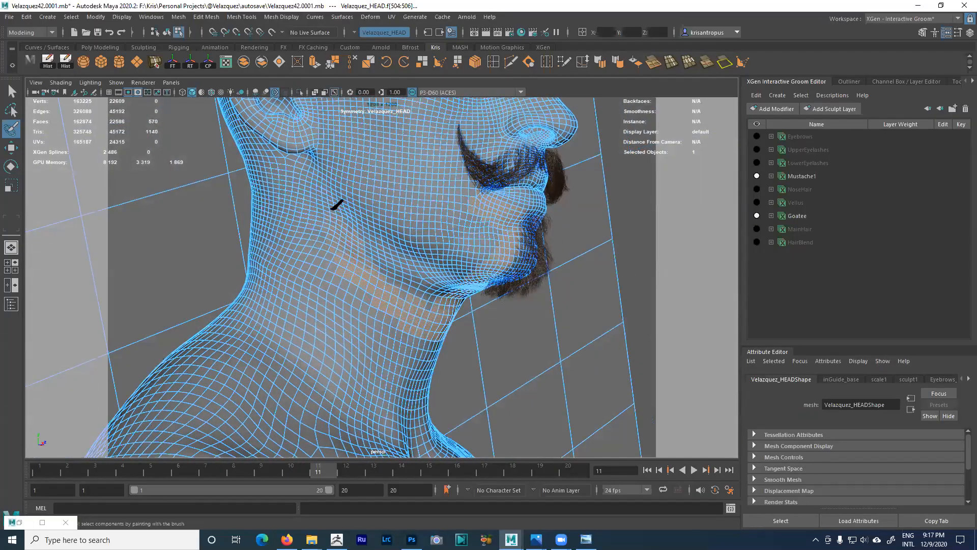
- Extend the painted face selection up in front of the ear and across the cheek, undoing stray strokes
{"action": "mouse_move", "coordinate": [342, 203]}
{"action": "left_mouse_down", "text": "alt"}
{"action": "mouse_move", "coordinate": [376, 255]}
{"action": "mouse_move", "coordinate": [366, 224]}
{"action": "mouse_move", "coordinate": [375, 159]}
{"action": "mouse_move", "coordinate": [397, 238]}
{"action": "mouse_move", "coordinate": [380, 224]}
{"action": "mouse_move", "coordinate": [376, 181]}
{"action": "left_mouse_up", "text": "alt"}
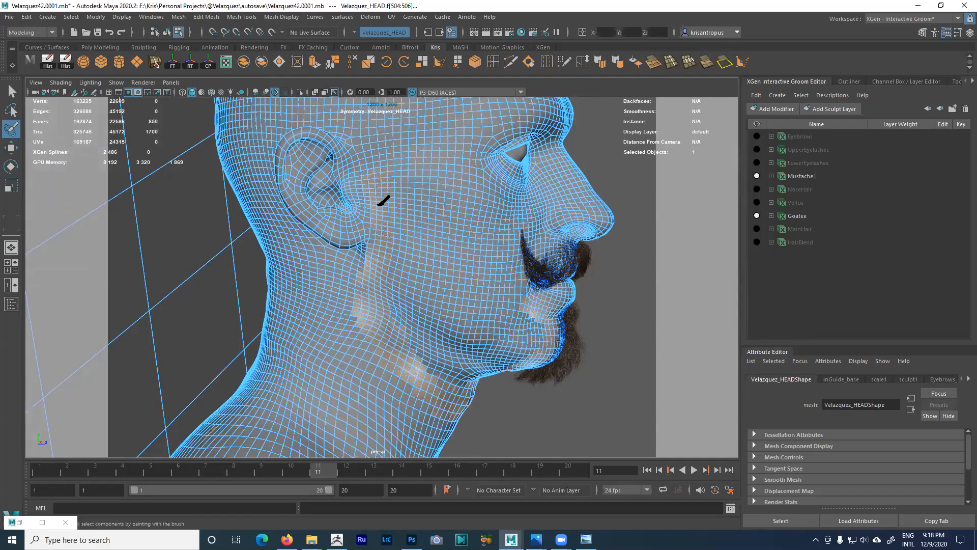
{"action": "mouse_move", "coordinate": [393, 185]}
{"action": "left_mouse_down"}
{"action": "mouse_move", "coordinate": [451, 243]}
{"action": "mouse_move", "coordinate": [463, 273]}
{"action": "mouse_move", "coordinate": [441, 223]}
{"action": "mouse_move", "coordinate": [411, 220]}
{"action": "mouse_move", "coordinate": [368, 182]}
{"action": "mouse_move", "coordinate": [394, 220]}
{"action": "mouse_move", "coordinate": [351, 216]}
{"action": "mouse_move", "coordinate": [377, 212]}
{"action": "mouse_move", "coordinate": [406, 248]}
{"action": "mouse_move", "coordinate": [343, 203]}
{"action": "mouse_move", "coordinate": [343, 233]}
{"action": "left_mouse_up"}
{"action": "key", "text": "ctrl+z"}
{"action": "key", "text": "ctrl+z"}
{"action": "key", "text": "ctrl+z"}
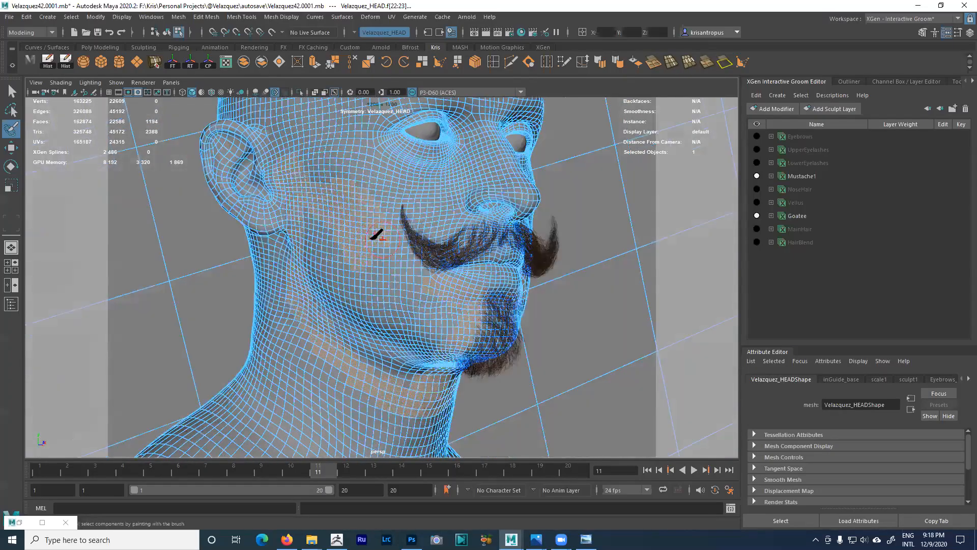
{"action": "mouse_move", "coordinate": [399, 258]}
{"action": "left_mouse_down"}
{"action": "mouse_move", "coordinate": [451, 277]}
{"action": "mouse_move", "coordinate": [395, 277]}
{"action": "mouse_move", "coordinate": [402, 255]}
{"action": "left_mouse_up"}
{"action": "key", "text": "ctrl+z"}
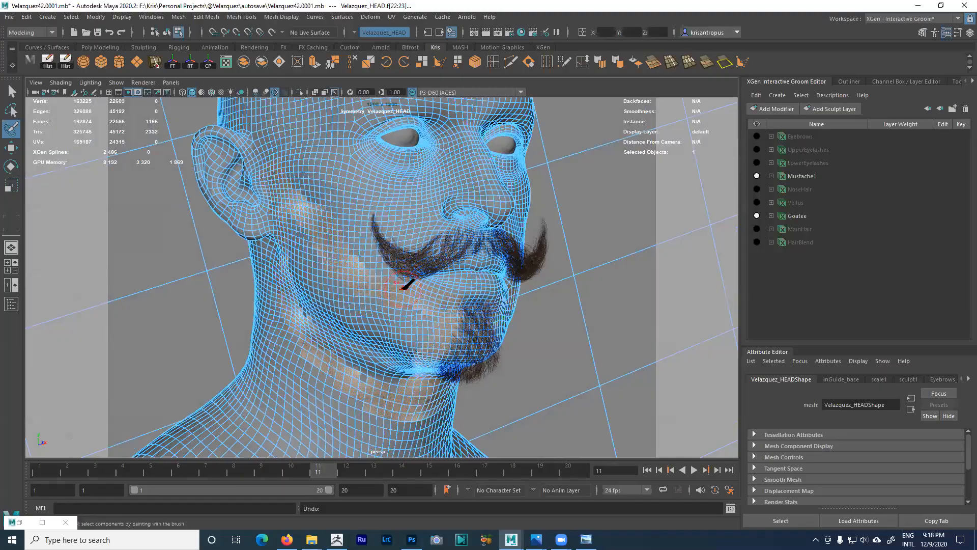
- Add the faces above the mustache and below the nose to the painted selection, removing excess ones near the nostril
{"action": "left_click_drag", "start_coordinate": [383, 262], "coordinate": [369, 287], "text": "alt"}
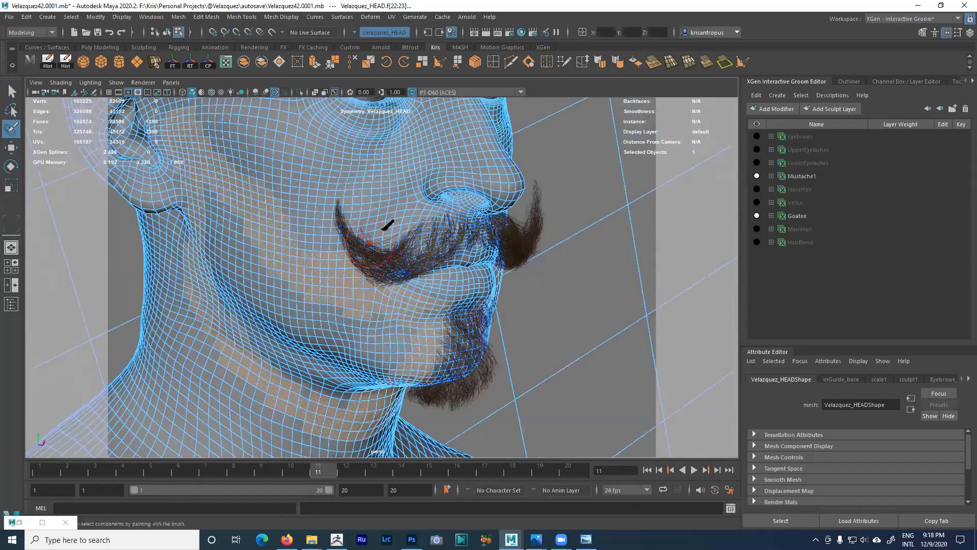
{"action": "right_click_drag", "start_coordinate": [383, 224], "coordinate": [406, 237], "text": "alt"}
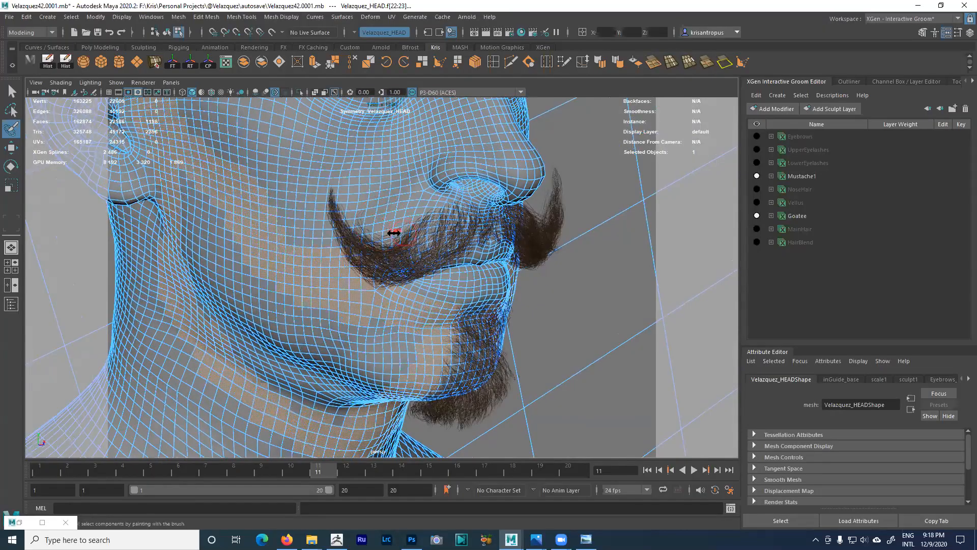
{"action": "left_click_drag", "start_coordinate": [387, 230], "coordinate": [394, 227]}
{"action": "mouse_move", "coordinate": [358, 245]}
{"action": "left_mouse_down", "text": "alt"}
{"action": "mouse_move", "coordinate": [447, 240]}
{"action": "mouse_move", "coordinate": [380, 221]}
{"action": "mouse_move", "coordinate": [387, 257]}
{"action": "mouse_move", "coordinate": [466, 208]}
{"action": "mouse_move", "coordinate": [468, 188]}
{"action": "mouse_move", "coordinate": [464, 251]}
{"action": "mouse_move", "coordinate": [484, 153]}
{"action": "mouse_move", "coordinate": [437, 193]}
{"action": "mouse_move", "coordinate": [283, 266]}
{"action": "mouse_move", "coordinate": [323, 228]}
{"action": "mouse_move", "coordinate": [323, 237]}
{"action": "mouse_move", "coordinate": [359, 217]}
{"action": "mouse_move", "coordinate": [419, 227]}
{"action": "left_mouse_up", "text": "alt"}
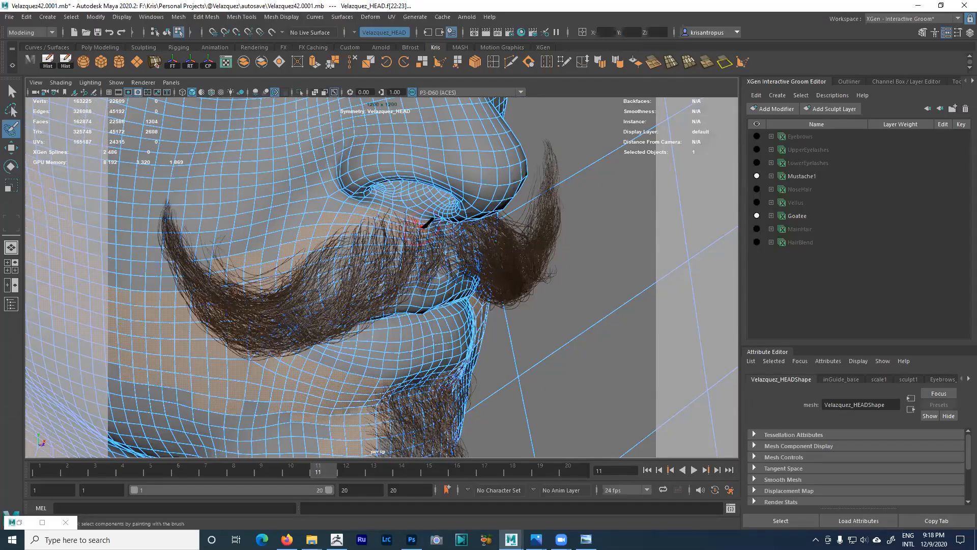
{"action": "left_click_drag", "start_coordinate": [326, 231], "coordinate": [278, 256]}
{"action": "mouse_move", "coordinate": [331, 207]}
{"action": "left_mouse_down"}
{"action": "mouse_move", "coordinate": [275, 235]}
{"action": "mouse_move", "coordinate": [350, 204]}
{"action": "mouse_move", "coordinate": [239, 248]}
{"action": "mouse_move", "coordinate": [269, 246]}
{"action": "left_mouse_up"}
{"action": "left_click_drag", "start_coordinate": [364, 206], "coordinate": [368, 206], "text": "ctrl"}
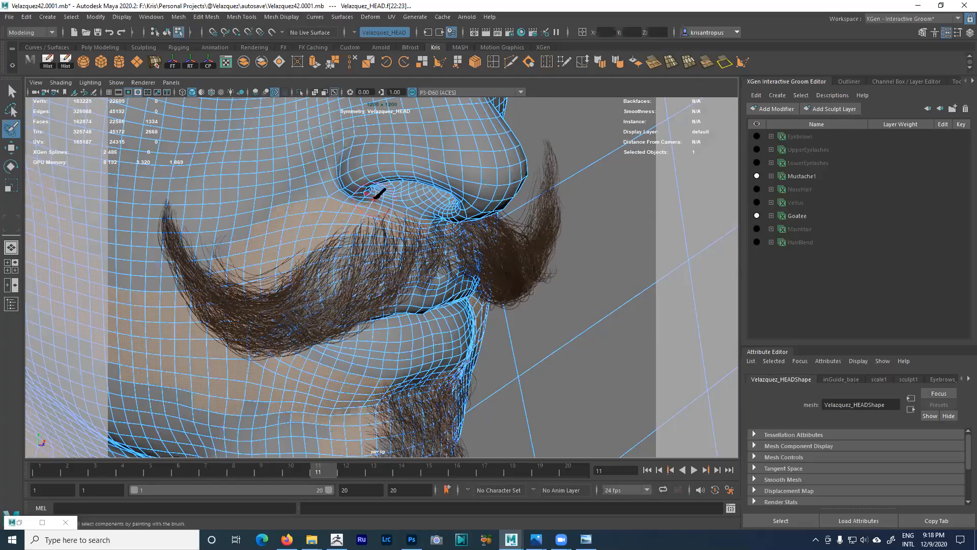
{"action": "left_click_drag", "start_coordinate": [405, 226], "coordinate": [397, 225]}
- Fill in the remaining cheek and jaw faces inside the painted beard-area selection
{"action": "right_click_drag", "start_coordinate": [376, 236], "coordinate": [350, 212], "text": "alt"}
{"action": "left_click_drag", "start_coordinate": [350, 211], "coordinate": [333, 207], "text": "alt"}
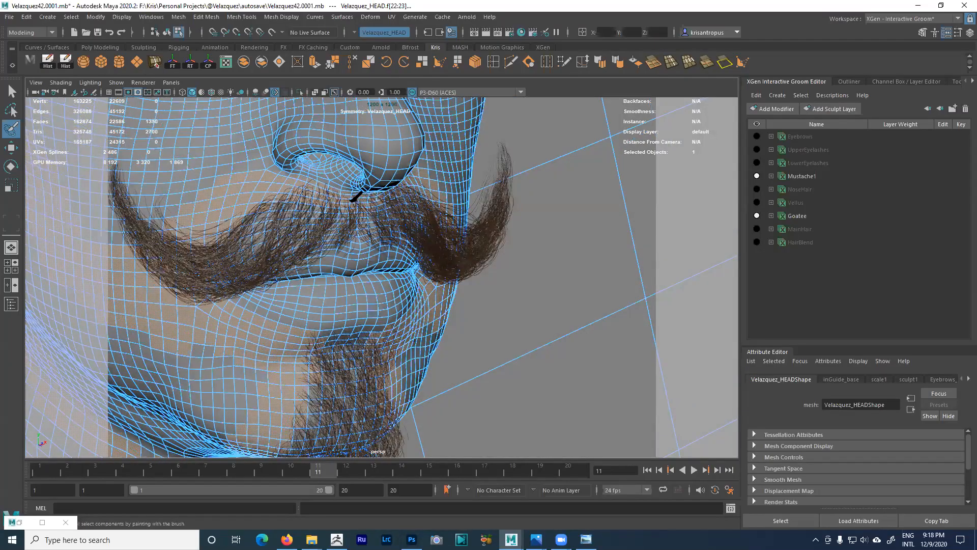
{"action": "mouse_move", "coordinate": [343, 209]}
{"action": "left_mouse_down", "text": "alt"}
{"action": "mouse_move", "coordinate": [352, 223]}
{"action": "mouse_move", "coordinate": [397, 220]}
{"action": "mouse_move", "coordinate": [345, 235]}
{"action": "mouse_move", "coordinate": [414, 200]}
{"action": "mouse_move", "coordinate": [354, 236]}
{"action": "left_mouse_up", "text": "alt"}
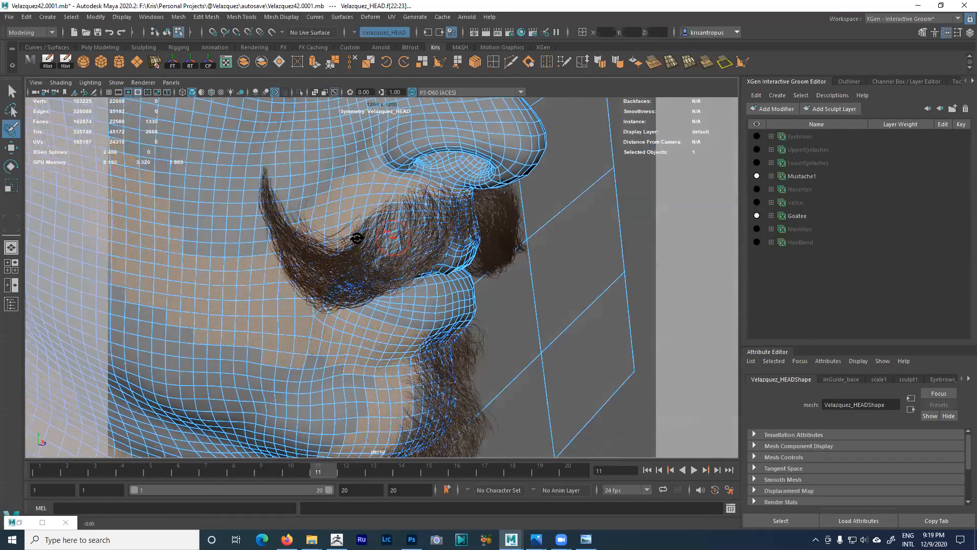
{"action": "mouse_move", "coordinate": [338, 203]}
{"action": "left_mouse_down", "text": "alt"}
{"action": "mouse_move", "coordinate": [359, 184]}
{"action": "mouse_move", "coordinate": [375, 216]}
{"action": "mouse_move", "coordinate": [305, 198]}
{"action": "mouse_move", "coordinate": [354, 232]}
{"action": "left_mouse_up", "text": "alt"}
{"action": "mouse_move", "coordinate": [323, 262]}
{"action": "left_mouse_down", "text": "alt"}
{"action": "mouse_move", "coordinate": [356, 247]}
{"action": "mouse_move", "coordinate": [362, 261]}
{"action": "mouse_move", "coordinate": [330, 282]}
{"action": "mouse_move", "coordinate": [392, 335]}
{"action": "mouse_move", "coordinate": [362, 310]}
{"action": "mouse_move", "coordinate": [356, 277]}
{"action": "mouse_move", "coordinate": [312, 249]}
{"action": "left_mouse_up", "text": "alt"}
{"action": "mouse_move", "coordinate": [252, 202]}
{"action": "left_mouse_down"}
{"action": "mouse_move", "coordinate": [312, 264]}
{"action": "mouse_move", "coordinate": [268, 285]}
{"action": "mouse_move", "coordinate": [283, 323]}
{"action": "mouse_move", "coordinate": [339, 351]}
{"action": "mouse_move", "coordinate": [404, 322]}
{"action": "mouse_move", "coordinate": [407, 301]}
{"action": "left_mouse_up"}
{"action": "mouse_move", "coordinate": [408, 300]}
{"action": "left_mouse_down", "text": "alt"}
{"action": "mouse_move", "coordinate": [384, 310]}
{"action": "mouse_move", "coordinate": [395, 278]}
{"action": "mouse_move", "coordinate": [321, 246]}
{"action": "mouse_move", "coordinate": [290, 309]}
{"action": "mouse_move", "coordinate": [529, 260]}
{"action": "left_mouse_up", "text": "alt"}
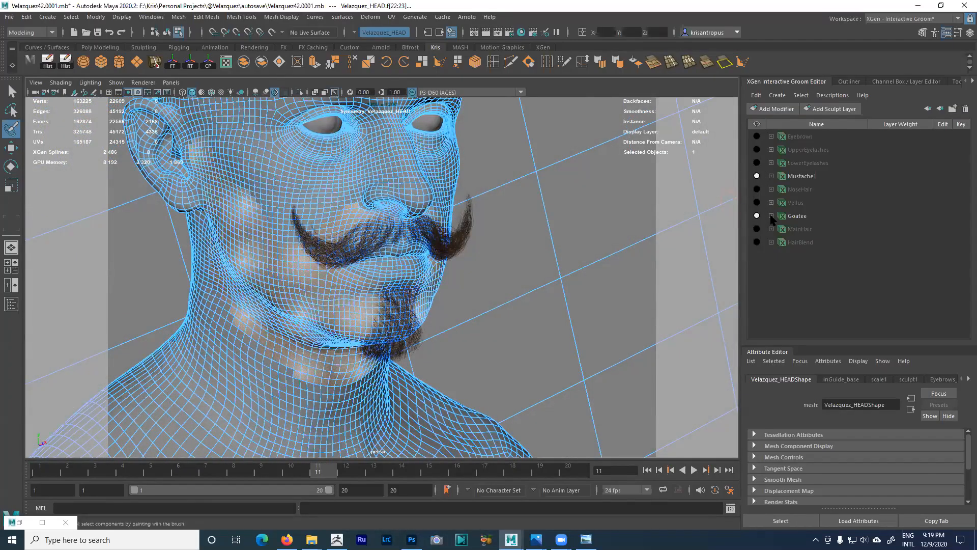
- Show the MainHair description and set the Density Multiplier of MainHair_base to 0.1
{"action": "left_click", "coordinate": [757, 229]}
{"action": "scroll", "coordinate": [597, 253], "scroll_direction": "down", "scroll_amount": 3}
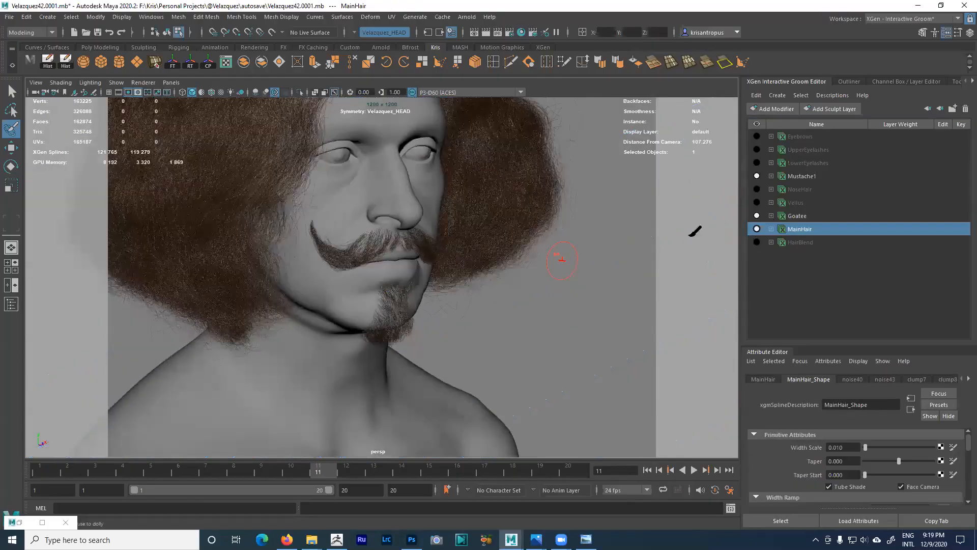
{"action": "left_click", "coordinate": [969, 378]}
{"action": "left_click", "coordinate": [967, 379]}
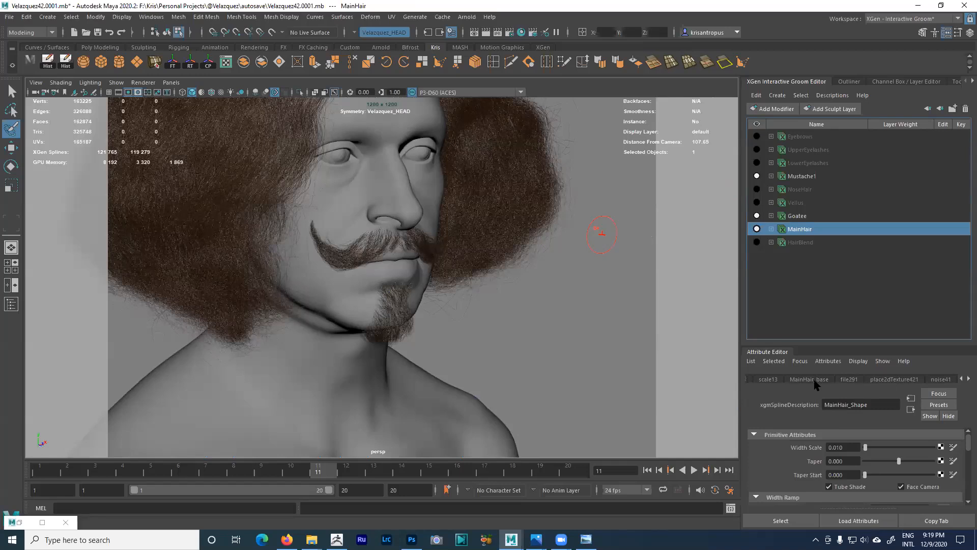
{"action": "left_click", "coordinate": [814, 380]}
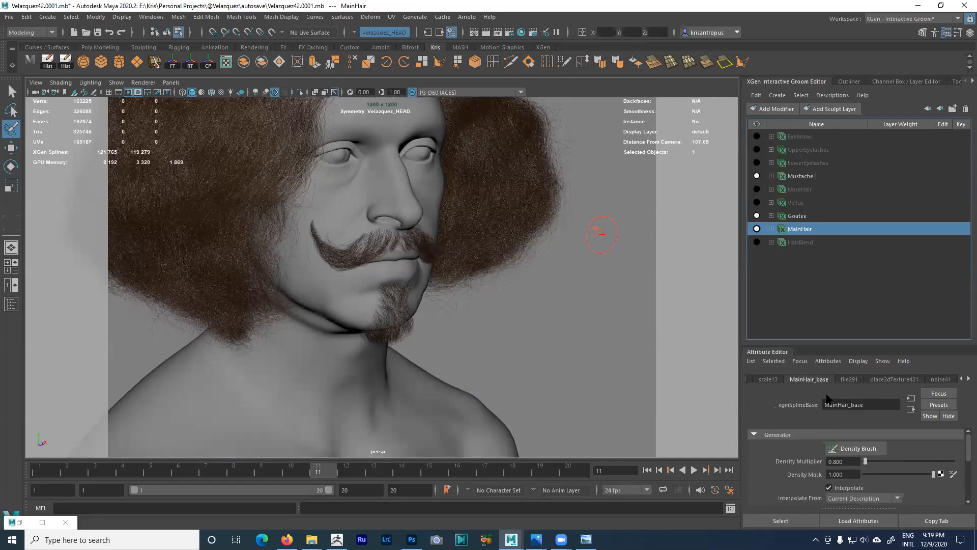
{"action": "double_click", "coordinate": [836, 462]}
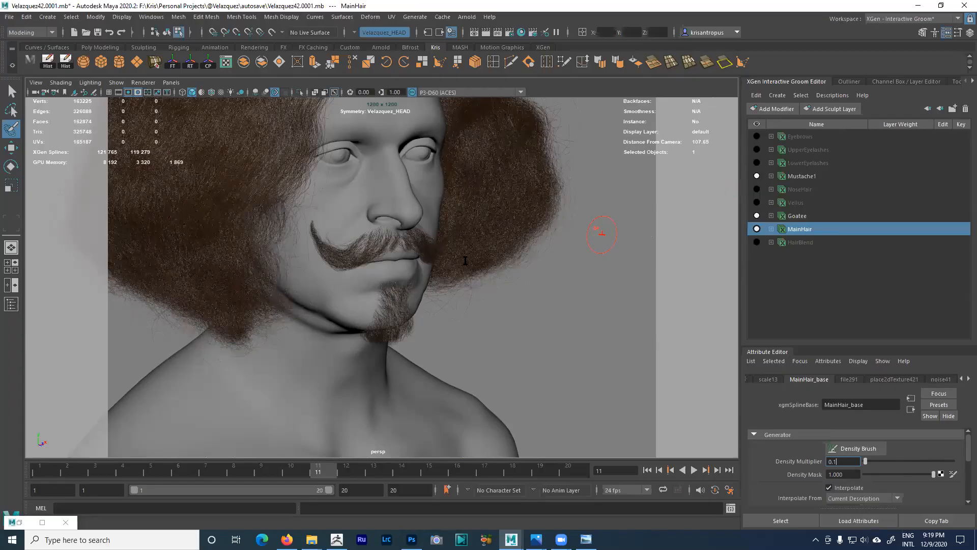
{"action": "key", "text": "Return"}
{"action": "right_click_drag", "start_coordinate": [449, 249], "coordinate": [387, 253], "text": "alt"}
{"action": "middle_click_drag", "start_coordinate": [364, 203], "coordinate": [383, 247], "text": "alt"}
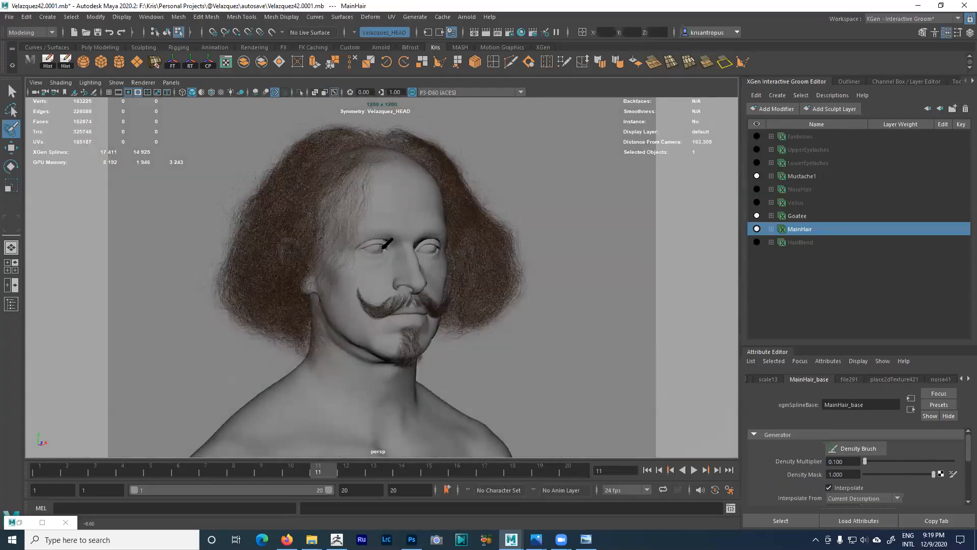
- Hide the MainHair description, leaving only Mustache1 and Goatee displayed on the head
{"action": "left_click", "coordinate": [757, 229]}
{"action": "left_click", "coordinate": [757, 215]}
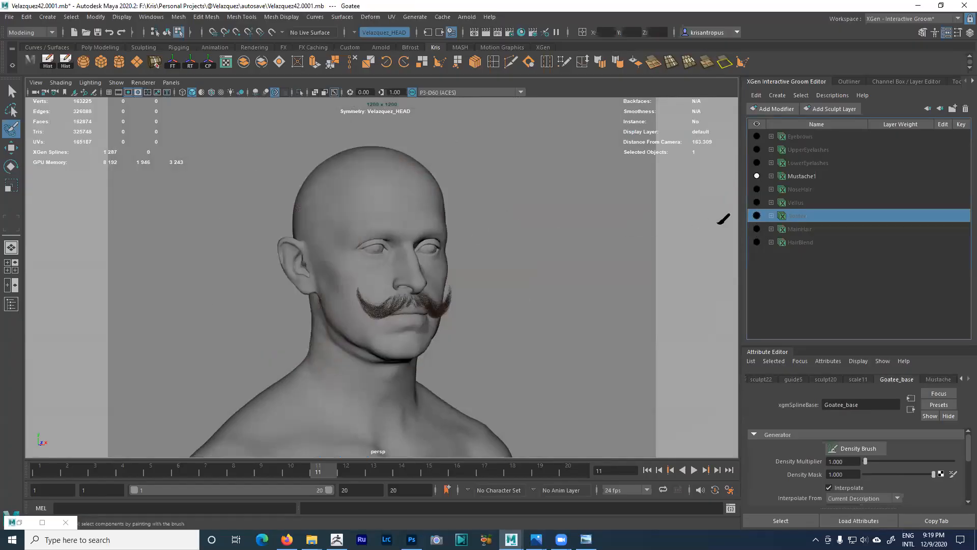
{"action": "left_click", "coordinate": [757, 216]}
{"action": "right_click_drag", "start_coordinate": [731, 218], "coordinate": [585, 362], "text": "alt"}
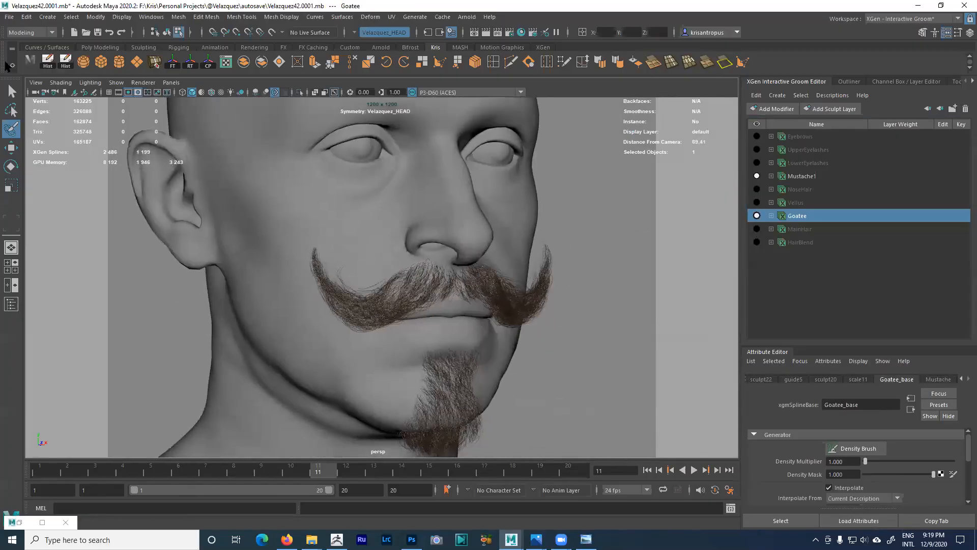
- Switch the head mesh back to face selection and paint-select more faces in front of the ears
{"action": "left_click", "coordinate": [12, 92]}
{"action": "left_click", "coordinate": [407, 242]}
{"action": "left_click_drag", "start_coordinate": [408, 243], "coordinate": [476, 246], "text": "alt"}
{"action": "right_click", "coordinate": [476, 246]}
{"action": "right_click_drag", "start_coordinate": [476, 246], "coordinate": [476, 269]}
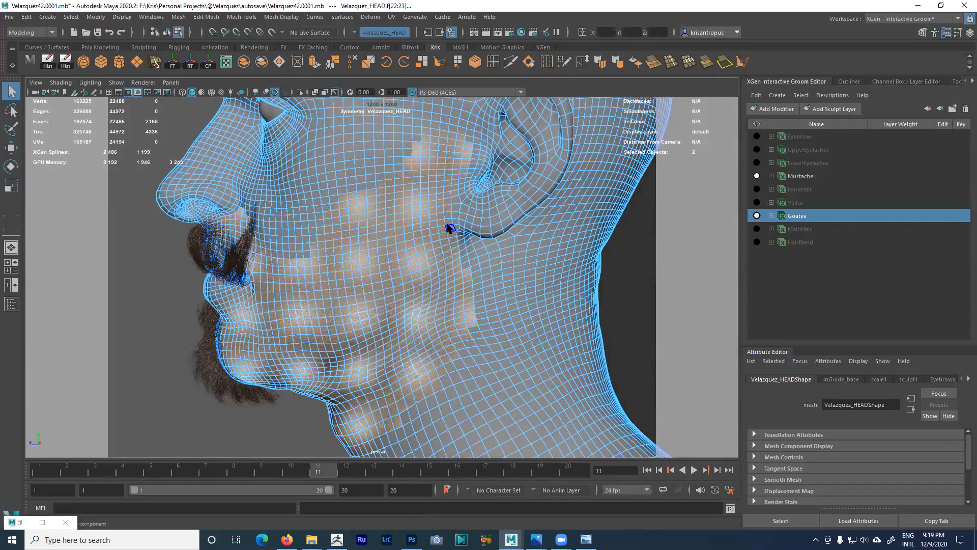
{"action": "left_click", "coordinate": [11, 128]}
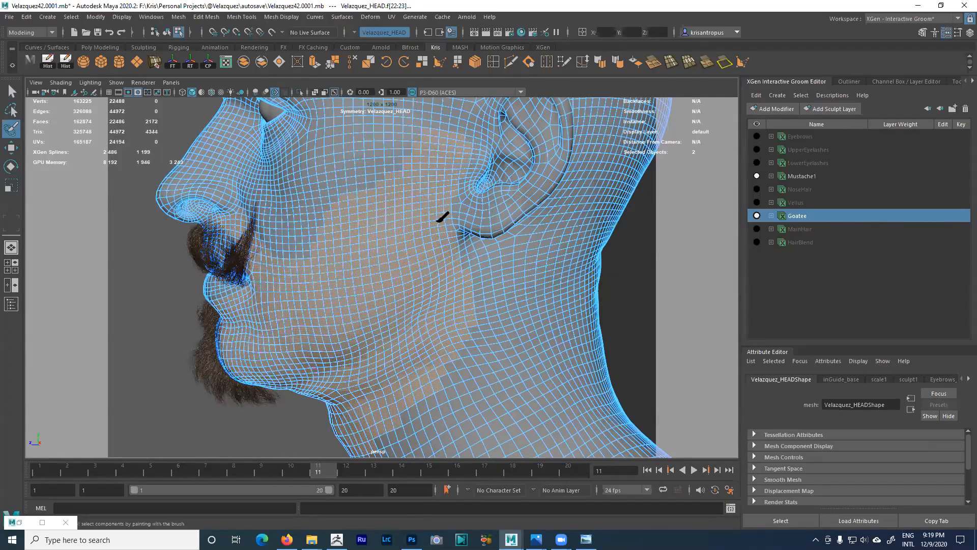
{"action": "left_click_drag", "start_coordinate": [405, 268], "coordinate": [454, 233], "text": "alt"}
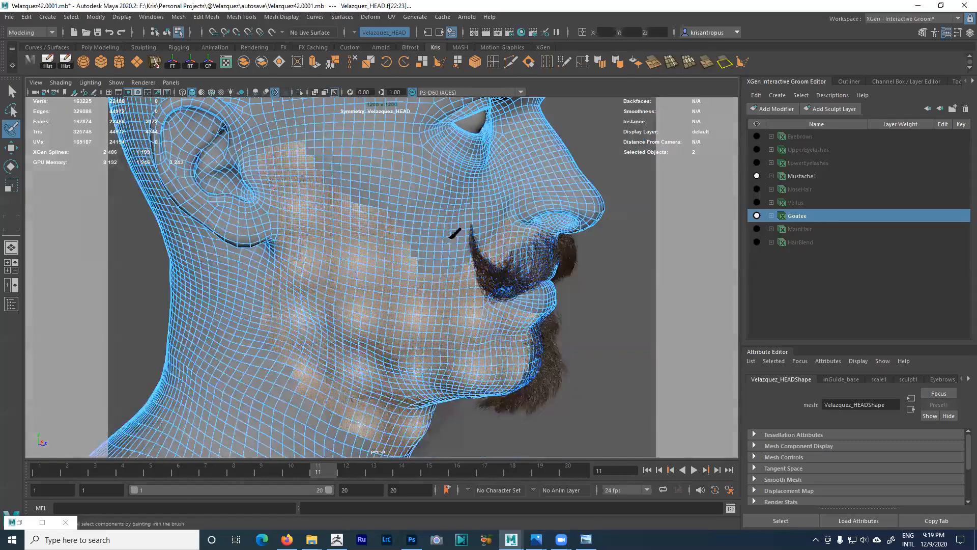
{"action": "left_click_drag", "start_coordinate": [443, 303], "coordinate": [304, 236], "text": "alt"}
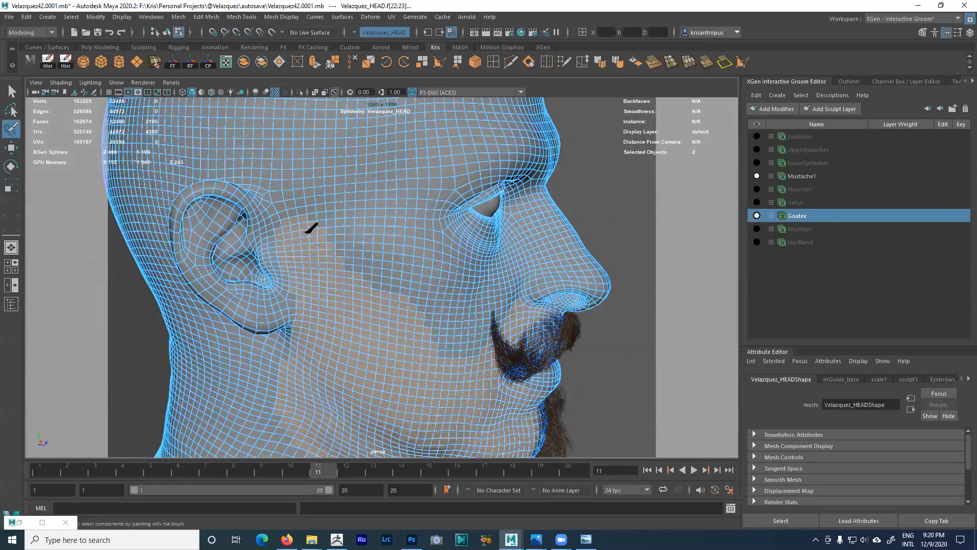
- Extend the painted face selection up the sideburn area and along the jawline below the ear
{"action": "left_click_drag", "start_coordinate": [371, 267], "coordinate": [358, 245], "text": "alt"}
{"action": "mouse_move", "coordinate": [420, 265]}
{"action": "left_mouse_down", "text": "alt"}
{"action": "mouse_move", "coordinate": [307, 227]}
{"action": "mouse_move", "coordinate": [285, 208]}
{"action": "left_mouse_up", "text": "alt"}
{"action": "right_click_drag", "start_coordinate": [396, 254], "coordinate": [366, 245], "text": "alt"}
{"action": "middle_click_drag", "start_coordinate": [367, 244], "coordinate": [417, 297], "text": "alt"}
{"action": "left_click_drag", "start_coordinate": [417, 297], "coordinate": [427, 313], "text": "alt"}
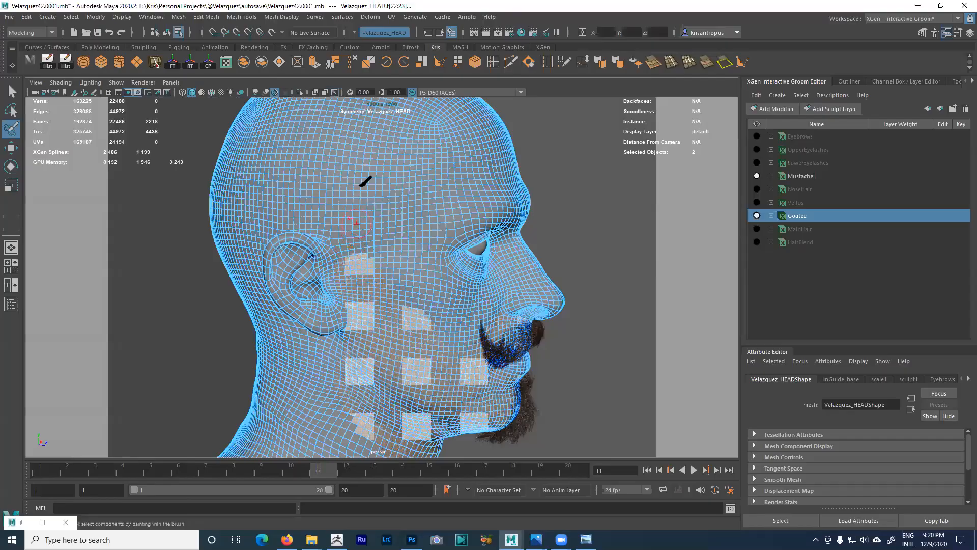
{"action": "left_click_drag", "start_coordinate": [364, 283], "coordinate": [416, 280], "text": "alt"}
{"action": "middle_click_drag", "start_coordinate": [415, 280], "coordinate": [425, 218], "text": "alt"}
{"action": "left_click_drag", "start_coordinate": [425, 224], "coordinate": [412, 246], "text": "alt"}
{"action": "mouse_move", "coordinate": [378, 279]}
{"action": "left_mouse_down"}
{"action": "mouse_move", "coordinate": [372, 297]}
{"action": "mouse_move", "coordinate": [377, 265]}
{"action": "left_mouse_up"}
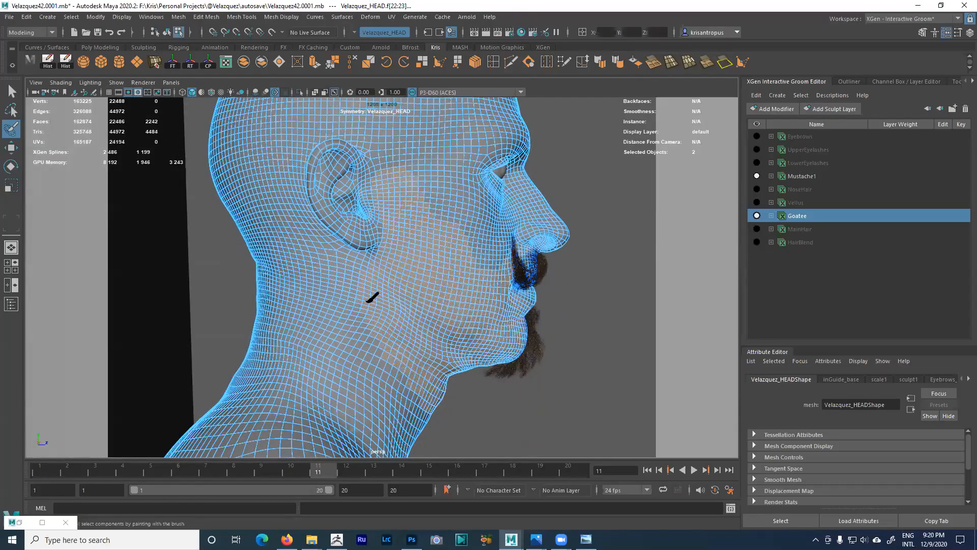
- Paint the missing faces under the jaw and on the upper neck into the selection
{"action": "left_click_drag", "start_coordinate": [388, 323], "coordinate": [260, 324], "text": "alt"}
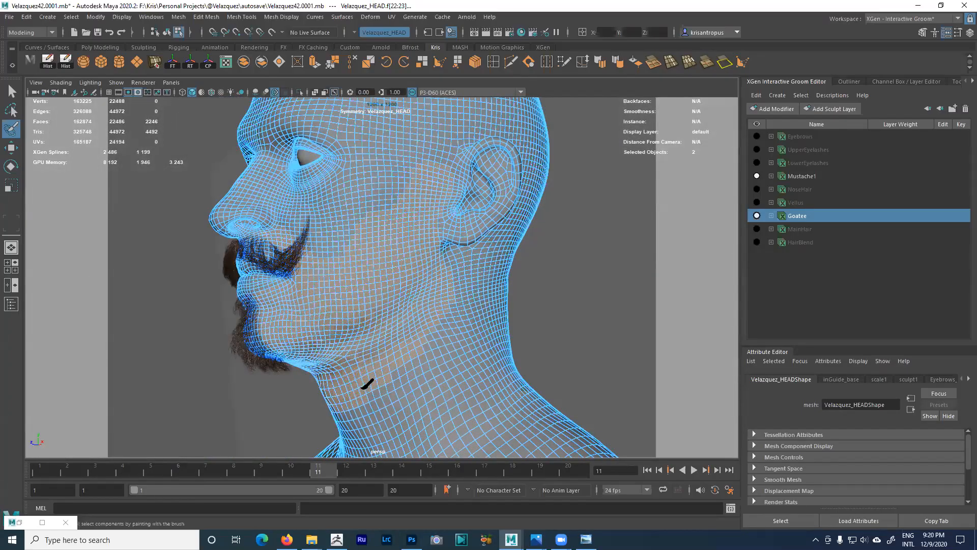
{"action": "mouse_move", "coordinate": [400, 355]}
{"action": "left_mouse_down", "text": "alt"}
{"action": "mouse_move", "coordinate": [445, 255]}
{"action": "mouse_move", "coordinate": [478, 232]}
{"action": "left_mouse_up", "text": "alt"}
{"action": "left_click", "coordinate": [434, 285]}
{"action": "mouse_move", "coordinate": [433, 286]}
{"action": "left_mouse_down"}
{"action": "mouse_move", "coordinate": [386, 287]}
{"action": "mouse_move", "coordinate": [456, 277]}
{"action": "mouse_move", "coordinate": [509, 303]}
{"action": "mouse_move", "coordinate": [415, 301]}
{"action": "mouse_move", "coordinate": [476, 293]}
{"action": "left_mouse_up"}
{"action": "left_click_drag", "start_coordinate": [355, 252], "coordinate": [522, 279], "text": "alt"}
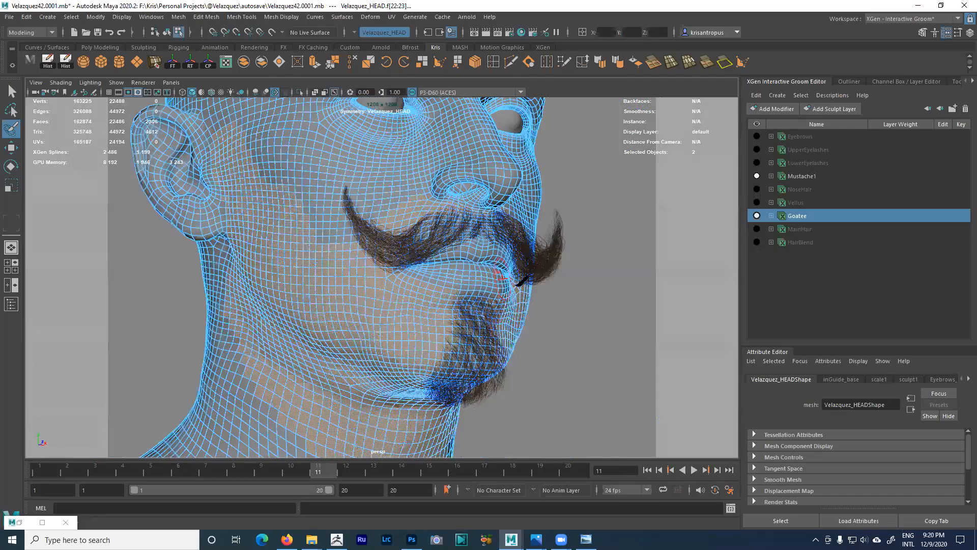
- Add the last unselected faces around the mouth corner and below the mustache to the painted selection
{"action": "right_click_drag", "start_coordinate": [518, 286], "coordinate": [500, 279], "text": "alt"}
{"action": "middle_click_drag", "start_coordinate": [500, 280], "coordinate": [513, 290], "text": "alt"}
{"action": "right_click_drag", "start_coordinate": [513, 291], "coordinate": [497, 281], "text": "alt"}
{"action": "mouse_move", "coordinate": [445, 286]}
{"action": "left_mouse_down", "text": "alt"}
{"action": "mouse_move", "coordinate": [419, 286]}
{"action": "mouse_move", "coordinate": [443, 283]}
{"action": "left_mouse_up", "text": "alt"}
{"action": "mouse_move", "coordinate": [443, 284]}
{"action": "right_mouse_down", "text": "alt"}
{"action": "mouse_move", "coordinate": [459, 300]}
{"action": "mouse_move", "coordinate": [443, 268]}
{"action": "right_mouse_up", "text": "alt"}
{"action": "left_click_drag", "start_coordinate": [443, 268], "coordinate": [455, 247], "text": "alt"}
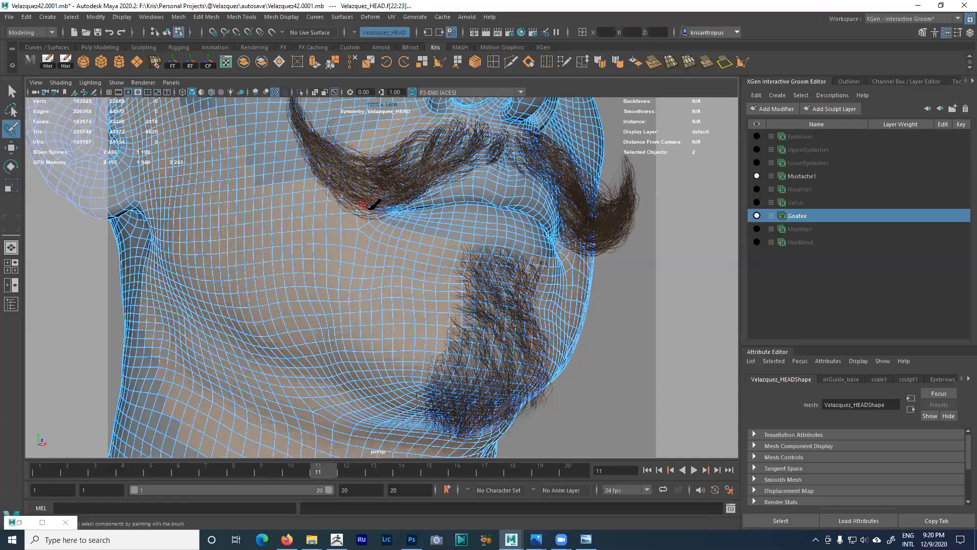
{"action": "left_click_drag", "start_coordinate": [394, 237], "coordinate": [395, 259], "text": "alt"}
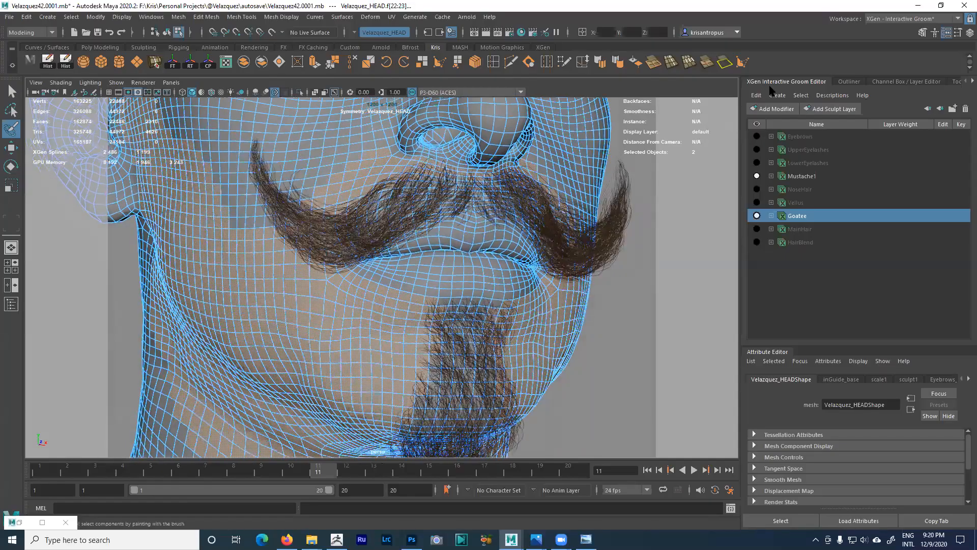
- Open the options for creating interactive groom splines on the selected faces and name the new description Stubble
{"action": "left_click", "coordinate": [786, 83]}
{"action": "left_click", "coordinate": [786, 83]}
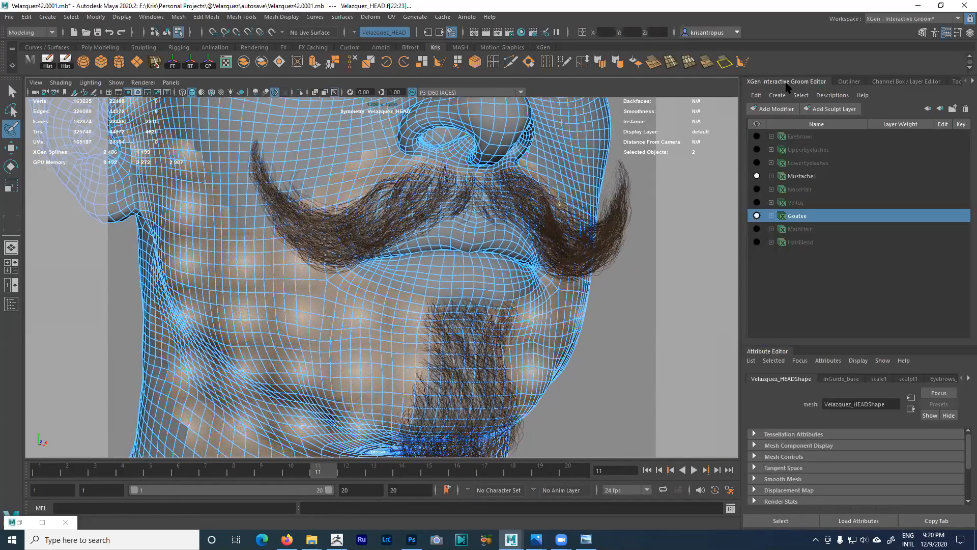
{"action": "left_click", "coordinate": [777, 95]}
{"action": "left_click", "coordinate": [785, 106]}
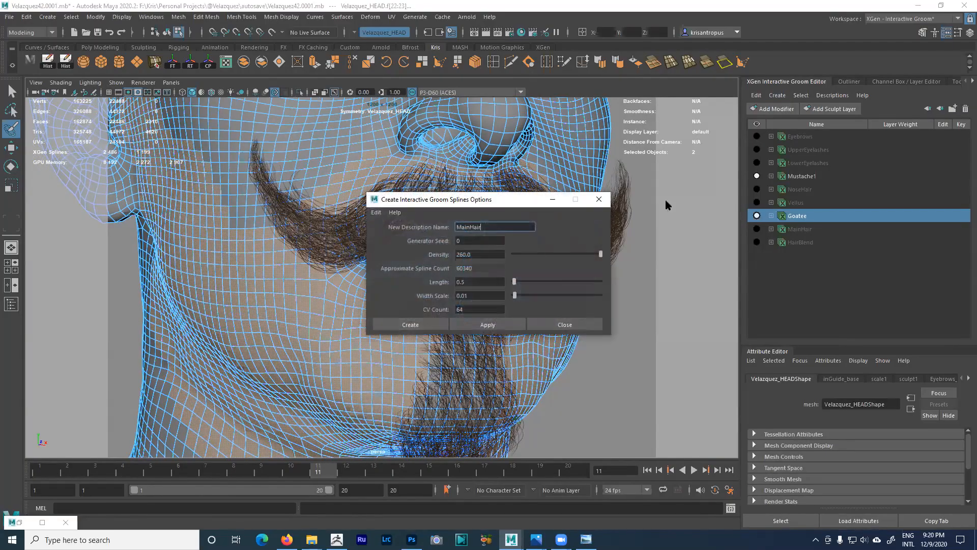
{"action": "double_click", "coordinate": [490, 228]}
{"action": "key", "text": "Tab"}
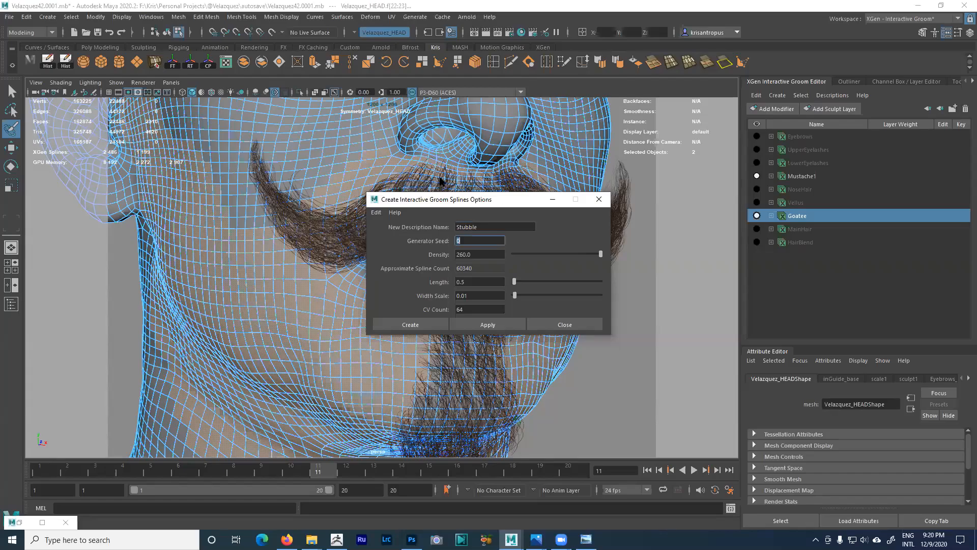
{"action": "left_click_drag", "start_coordinate": [518, 205], "coordinate": [640, 270]}
{"action": "key", "text": "alt"}
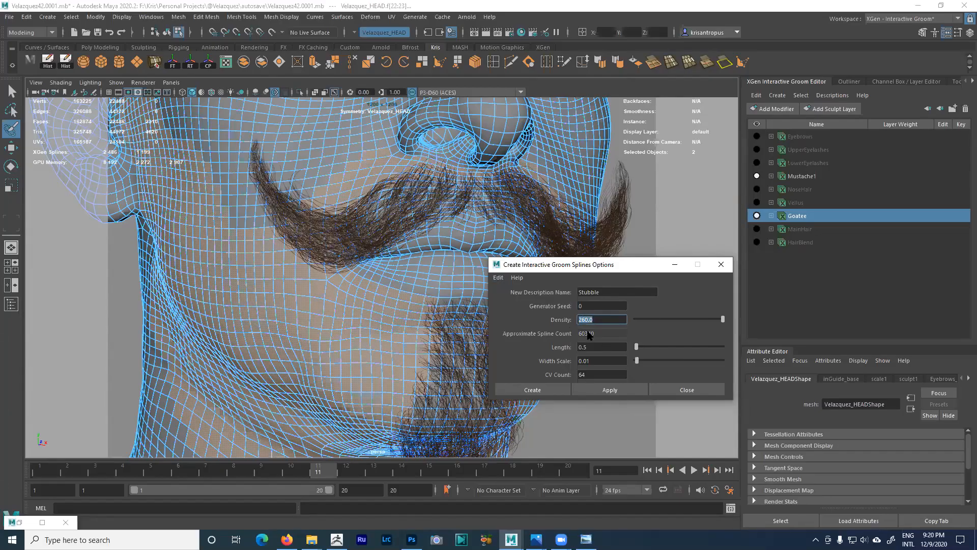
- Set the Density to 30 and the CV Count to 8, and create the Stubble splines
{"action": "key", "text": "Tab"}
{"action": "left_click", "coordinate": [598, 319]}
{"action": "type", "text": "30"}
{"action": "key", "text": "Tab"}
{"action": "left_click", "coordinate": [582, 374]}
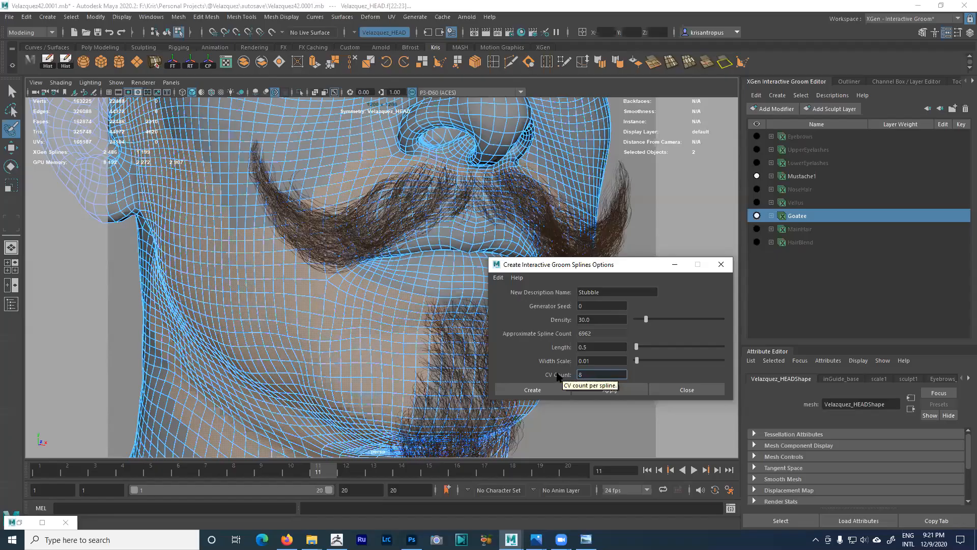
{"action": "key", "text": "Tab"}
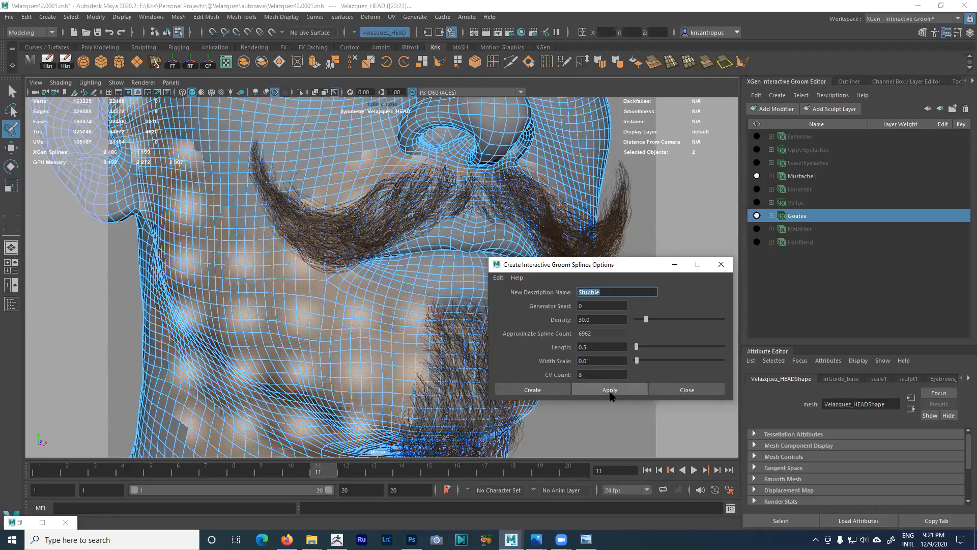
{"action": "left_click", "coordinate": [533, 390]}
{"action": "mouse_move", "coordinate": [504, 364]}
{"action": "left_mouse_down", "text": "alt"}
{"action": "mouse_move", "coordinate": [478, 333]}
{"action": "mouse_move", "coordinate": [509, 331]}
{"action": "mouse_move", "coordinate": [381, 334]}
{"action": "mouse_move", "coordinate": [497, 334]}
{"action": "mouse_move", "coordinate": [523, 285]}
{"action": "left_mouse_up", "text": "alt"}
- Expand the Stubble description and reduce the Scale of its scale16 modifier to about 0.249
{"action": "left_click", "coordinate": [771, 256]}
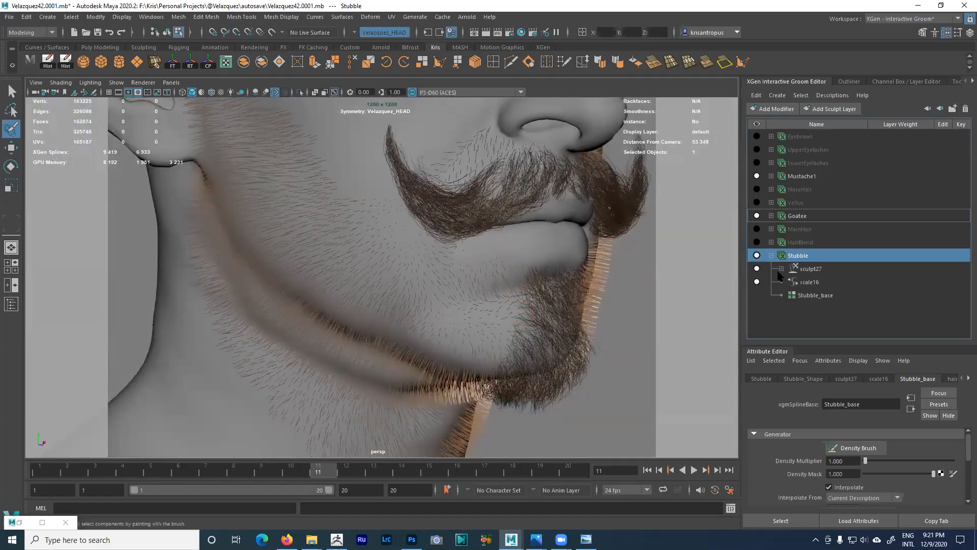
{"action": "left_click", "coordinate": [810, 282]}
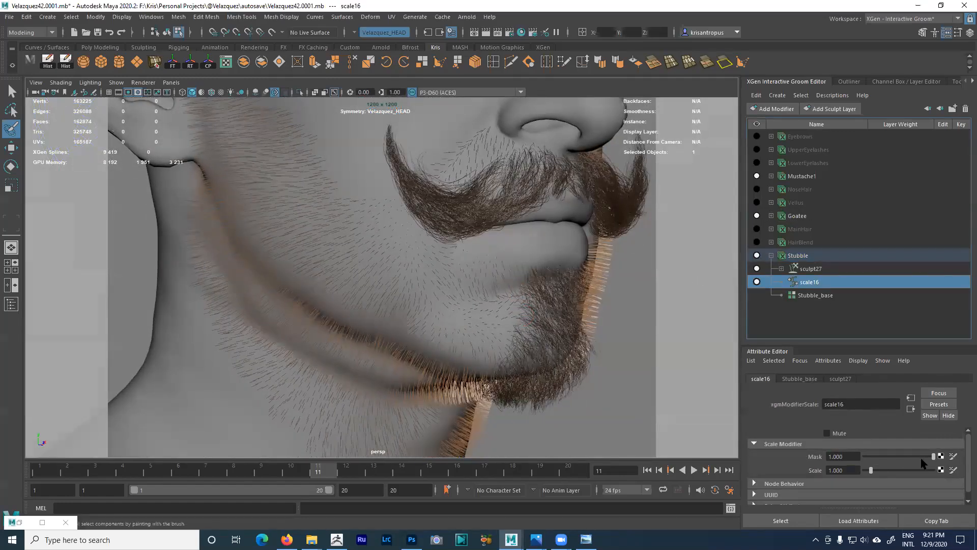
{"action": "left_click_drag", "start_coordinate": [867, 469], "coordinate": [864, 468]}
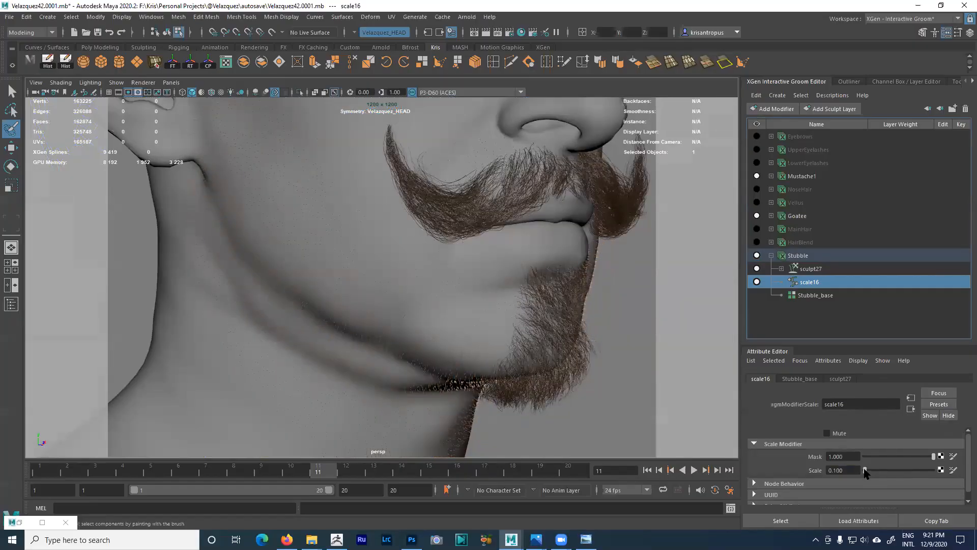
{"action": "left_click_drag", "start_coordinate": [620, 324], "coordinate": [558, 327], "text": "alt"}
{"action": "middle_click_drag", "start_coordinate": [558, 328], "coordinate": [546, 343], "text": "alt"}
{"action": "left_click_drag", "start_coordinate": [547, 343], "coordinate": [484, 310], "text": "alt"}
{"action": "right_click_drag", "start_coordinate": [484, 310], "coordinate": [526, 329], "text": "alt"}
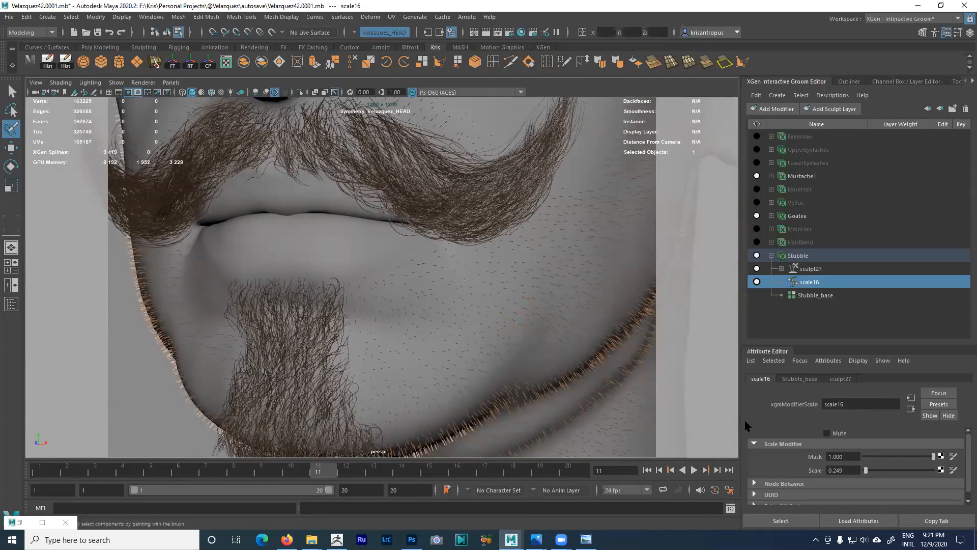
- Test the scale16 Mask down to 0, return it to 1, and raise the Scale to about 1.291
{"action": "left_click_drag", "start_coordinate": [920, 455], "coordinate": [965, 453]}
{"action": "right_click_drag", "start_coordinate": [503, 385], "coordinate": [496, 333], "text": "alt"}
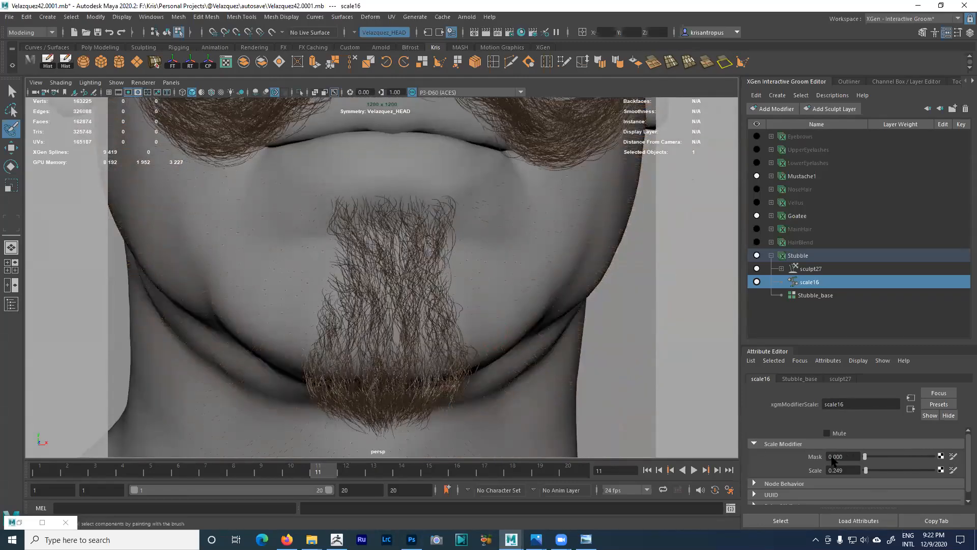
{"action": "mouse_move", "coordinate": [871, 471]}
{"action": "left_mouse_down"}
{"action": "mouse_move", "coordinate": [897, 469]}
{"action": "mouse_move", "coordinate": [873, 471]}
{"action": "left_mouse_up"}
{"action": "left_click_drag", "start_coordinate": [534, 350], "coordinate": [462, 323], "text": "alt"}
{"action": "right_click_drag", "start_coordinate": [462, 323], "coordinate": [476, 329], "text": "alt"}
{"action": "left_click_drag", "start_coordinate": [477, 330], "coordinate": [497, 342], "text": "alt"}
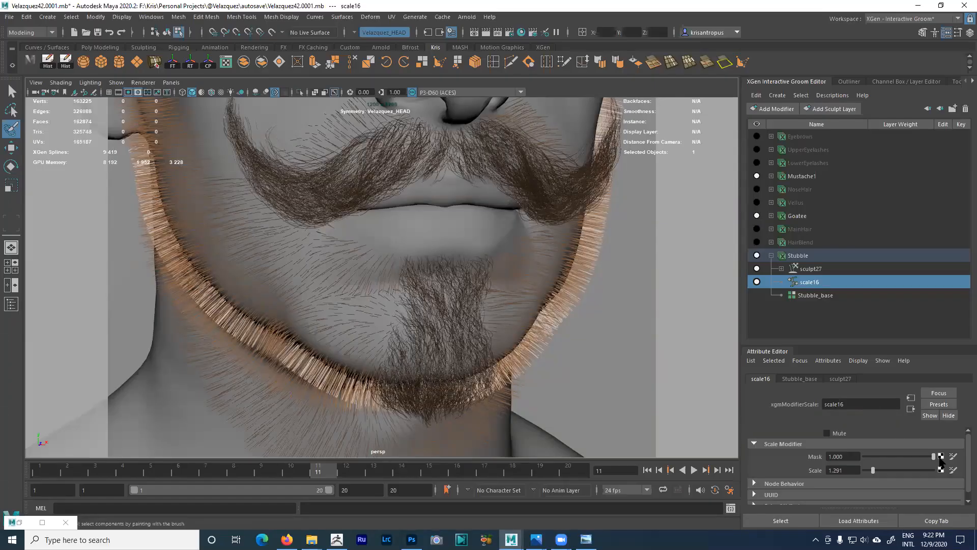
- Connect a Noise texture to the Mask of the scale16 modifier
{"action": "left_click", "coordinate": [942, 457]}
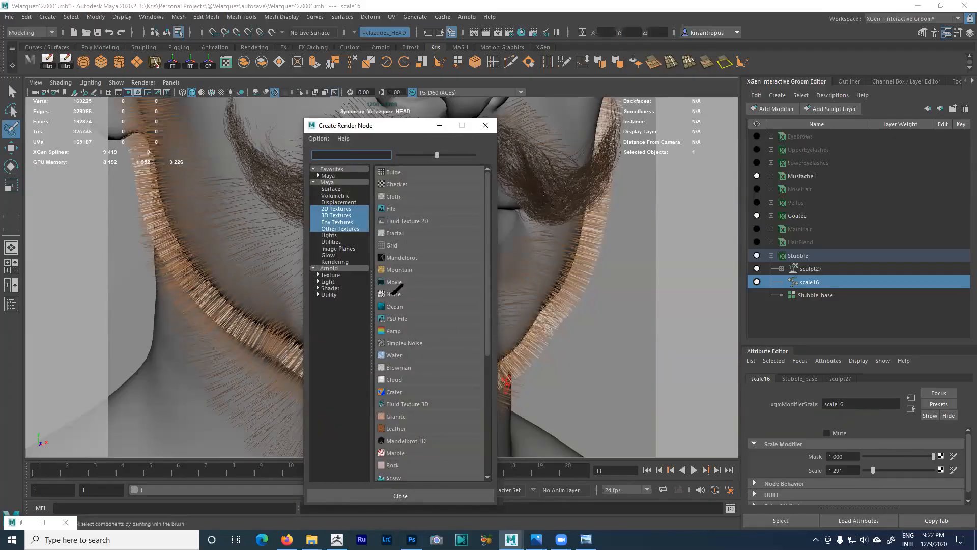
{"action": "left_click", "coordinate": [394, 297]}
{"action": "scroll", "coordinate": [462, 326], "scroll_direction": "up", "scroll_amount": 4}
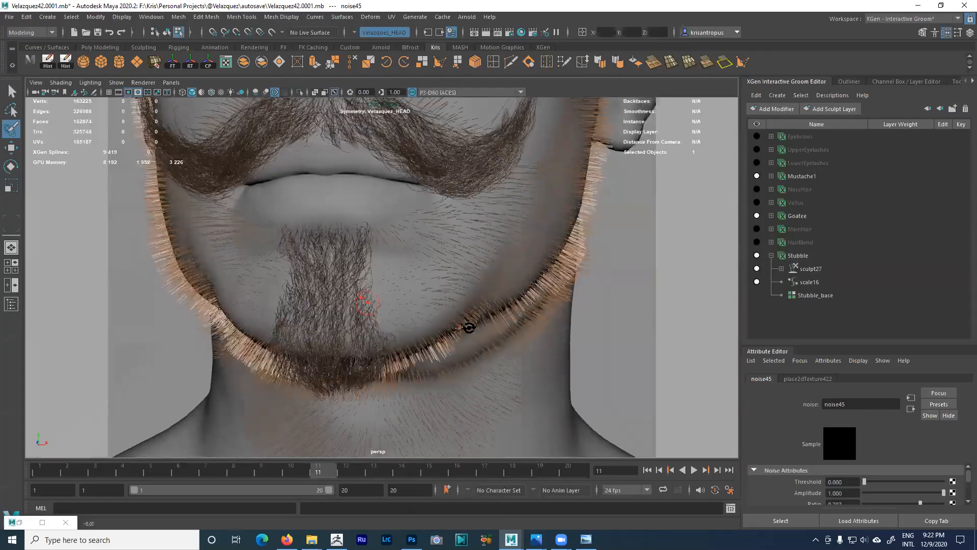
{"action": "scroll", "coordinate": [462, 326], "scroll_direction": "up", "scroll_amount": 2}
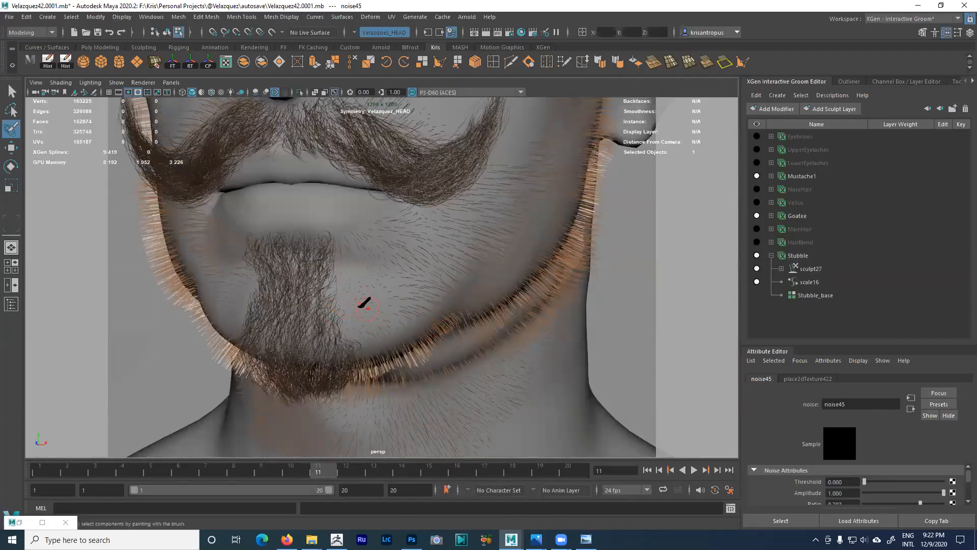
{"action": "left_click_drag", "start_coordinate": [498, 258], "coordinate": [454, 308], "text": "alt"}
{"action": "right_click_drag", "start_coordinate": [454, 308], "coordinate": [422, 288], "text": "alt"}
{"action": "left_click_drag", "start_coordinate": [422, 288], "coordinate": [408, 255], "text": "alt"}
{"action": "left_click_drag", "start_coordinate": [446, 324], "coordinate": [466, 331], "text": "alt"}
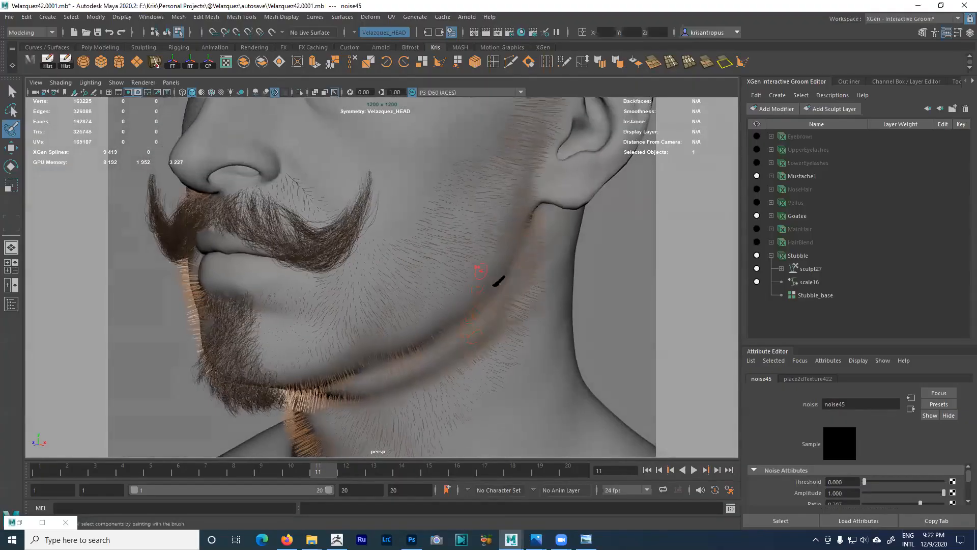
- Change the noise texture's Noise Type to Perlin Noise
{"action": "left_click_drag", "start_coordinate": [881, 347], "coordinate": [883, 189]}
{"action": "scroll", "coordinate": [871, 420], "scroll_direction": "down", "scroll_amount": 3}
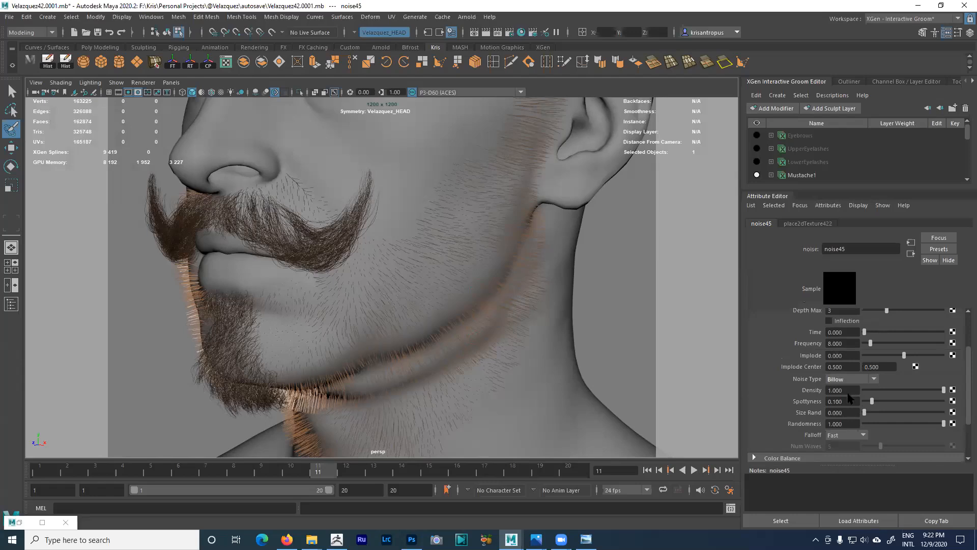
{"action": "left_click", "coordinate": [849, 380]}
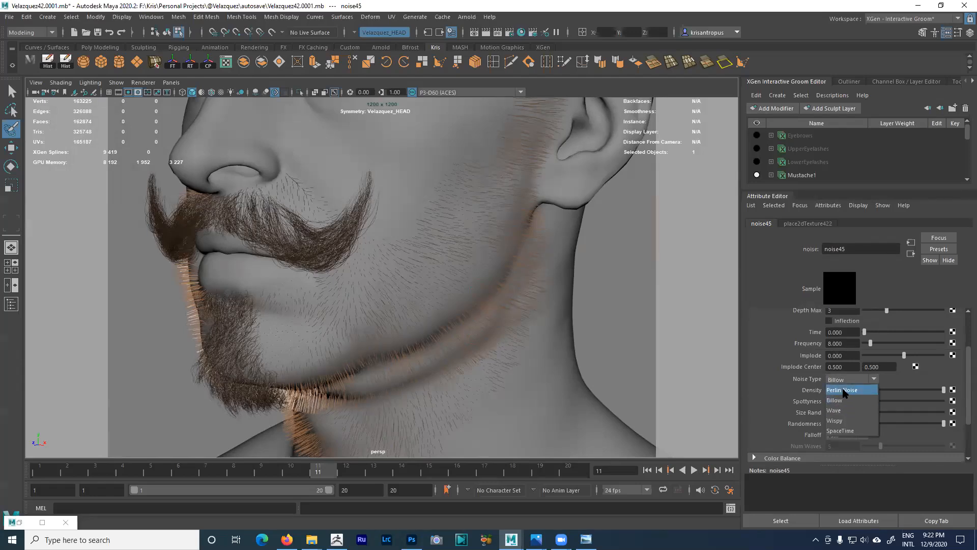
{"action": "left_click", "coordinate": [846, 391]}
{"action": "left_click_drag", "start_coordinate": [559, 359], "coordinate": [580, 361], "text": "alt"}
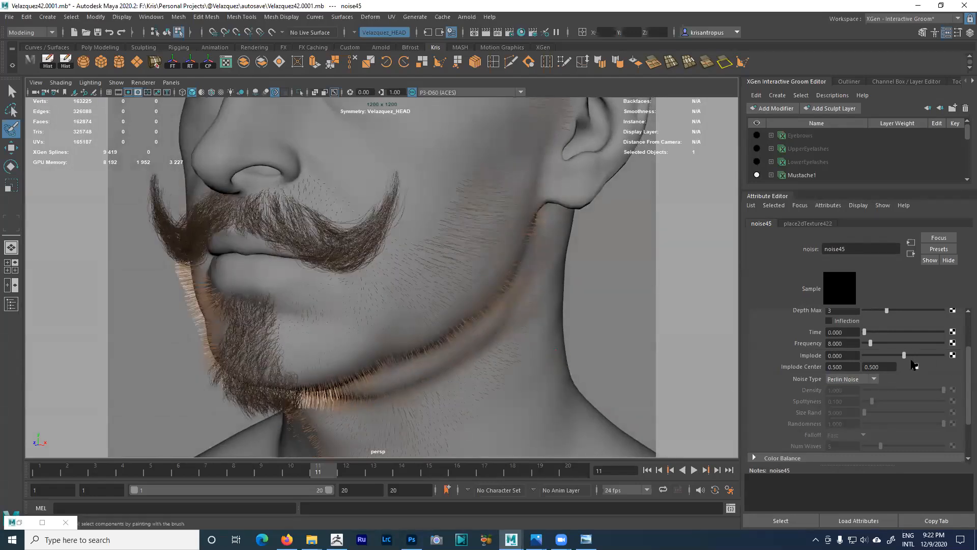
- Set the noise texture's Frequency to 400
{"action": "left_click_drag", "start_coordinate": [873, 346], "coordinate": [941, 346]}
{"action": "type", "text": "400"}
{"action": "key", "text": "Return"}
{"action": "scroll", "coordinate": [539, 356], "scroll_direction": "up", "scroll_amount": 5}
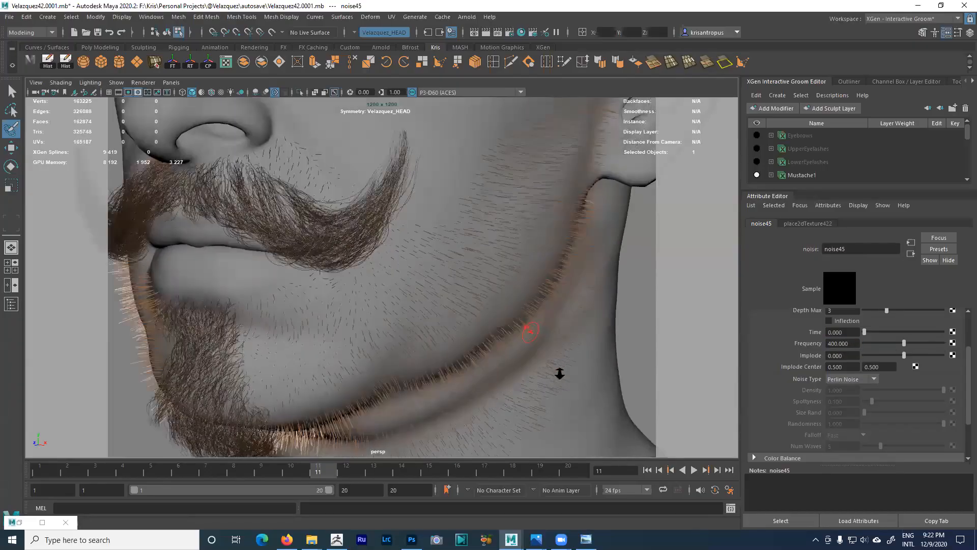
- Try the noise texture's Threshold, keep it at 0, and lower the Amplitude to about 0.461
{"action": "left_click_drag", "start_coordinate": [527, 296], "coordinate": [496, 275], "text": "alt"}
{"action": "left_click_drag", "start_coordinate": [967, 410], "coordinate": [967, 373]}
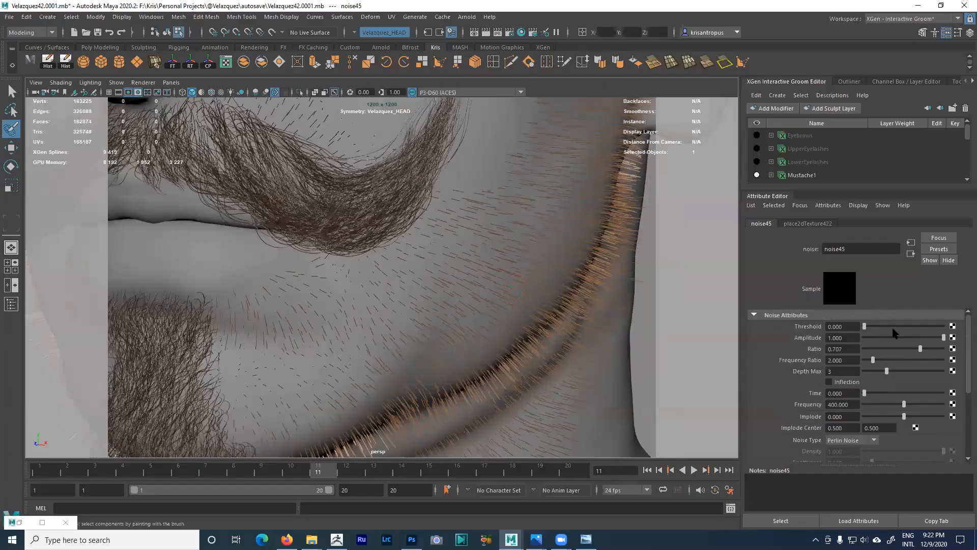
{"action": "left_click_drag", "start_coordinate": [877, 330], "coordinate": [865, 331]}
{"action": "left_click_drag", "start_coordinate": [934, 338], "coordinate": [899, 339]}
{"action": "scroll", "coordinate": [502, 388], "scroll_direction": "up", "scroll_amount": 5}
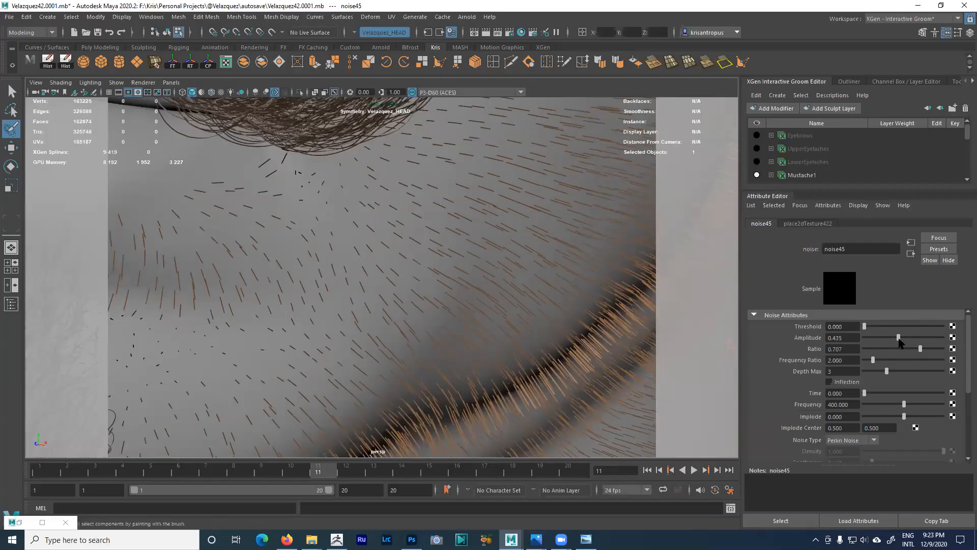
- Return to the scale16 modifier and reduce its Scale to about 0.237 to shorten the stubble
{"action": "right_click_drag", "start_coordinate": [458, 387], "coordinate": [356, 326], "text": "alt"}
{"action": "left_click_drag", "start_coordinate": [407, 334], "coordinate": [433, 328], "text": "alt"}
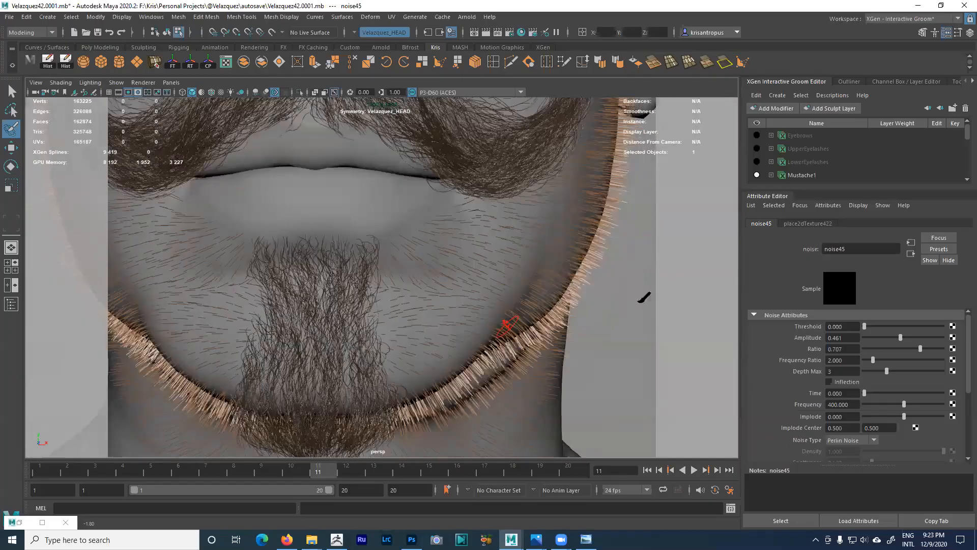
{"action": "left_click", "coordinate": [911, 254]}
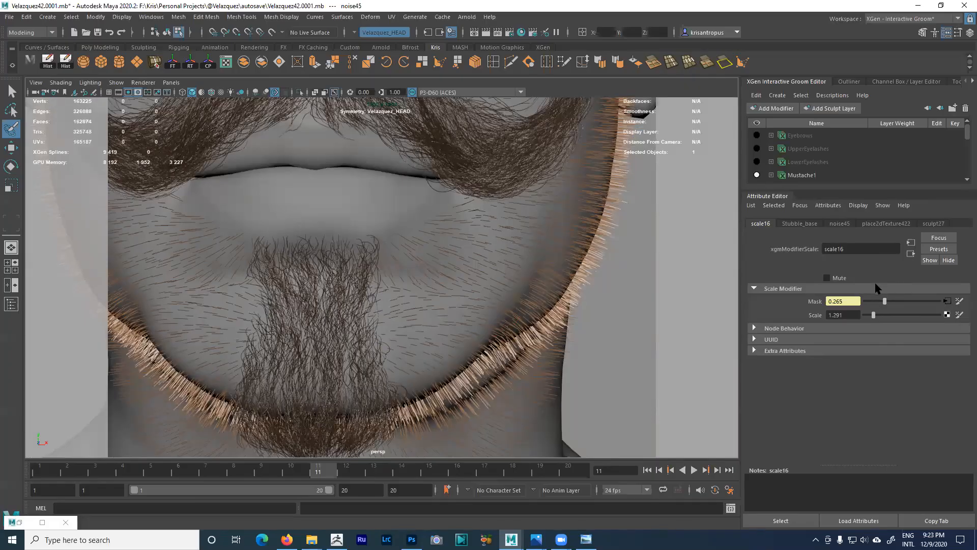
{"action": "left_click_drag", "start_coordinate": [872, 316], "coordinate": [866, 316]}
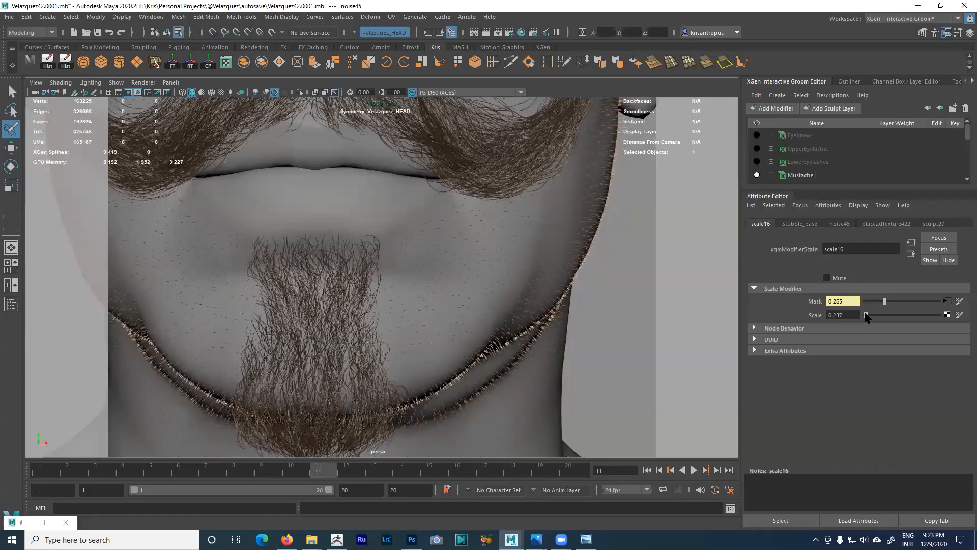
- Try shorter stubble with the scale16 modifier's Scale at about 0.160 and 0.237, comparing the hairs near the jaw
{"action": "mouse_move", "coordinate": [487, 336]}
{"action": "left_mouse_down", "text": "alt"}
{"action": "mouse_move", "coordinate": [443, 336]}
{"action": "mouse_move", "coordinate": [482, 371]}
{"action": "mouse_move", "coordinate": [516, 346]}
{"action": "mouse_move", "coordinate": [556, 381]}
{"action": "mouse_move", "coordinate": [509, 365]}
{"action": "left_mouse_up", "text": "alt"}
{"action": "right_click_drag", "start_coordinate": [508, 364], "coordinate": [531, 405], "text": "alt"}
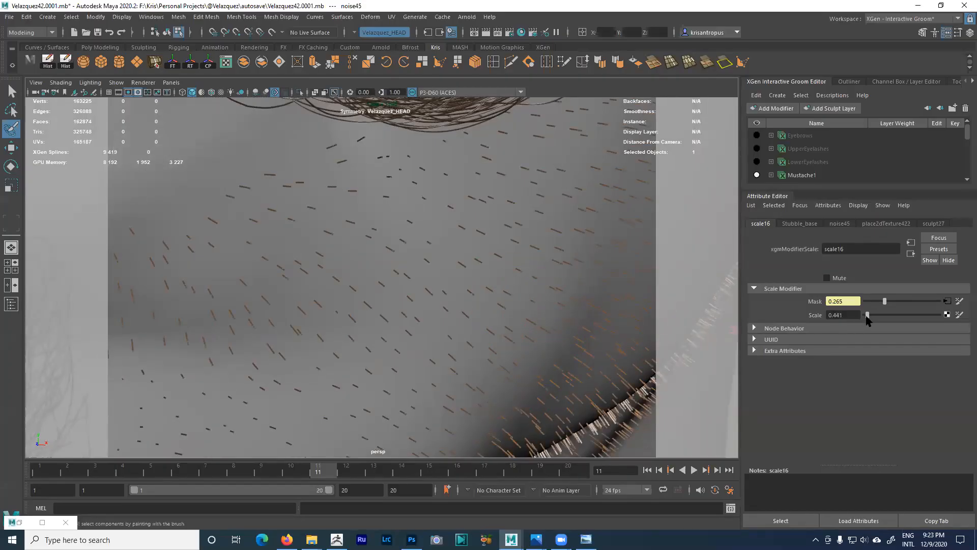
{"action": "left_click_drag", "start_coordinate": [866, 316], "coordinate": [865, 316]}
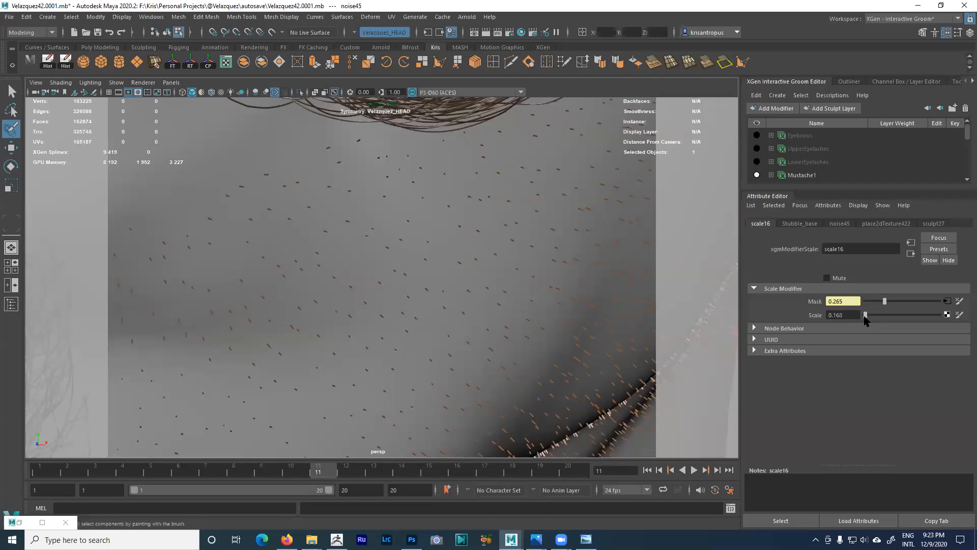
{"action": "right_click_drag", "start_coordinate": [633, 353], "coordinate": [493, 294], "text": "alt"}
{"action": "mouse_move", "coordinate": [493, 295]}
{"action": "left_mouse_down", "text": "alt"}
{"action": "mouse_move", "coordinate": [513, 297]}
{"action": "mouse_move", "coordinate": [497, 294]}
{"action": "left_mouse_up", "text": "alt"}
{"action": "right_click_drag", "start_coordinate": [498, 294], "coordinate": [570, 300], "text": "alt"}
{"action": "left_click_drag", "start_coordinate": [864, 316], "coordinate": [866, 316]}
{"action": "right_click_drag", "start_coordinate": [506, 342], "coordinate": [398, 307], "text": "alt"}
{"action": "middle_click_drag", "start_coordinate": [397, 307], "coordinate": [450, 341], "text": "alt"}
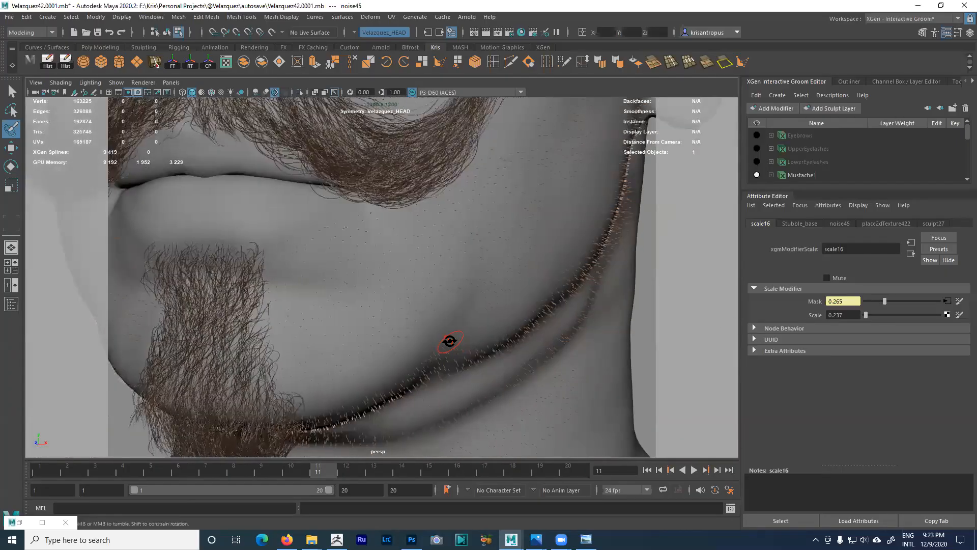
- Set the scale16 modifier's Scale to about 0.441, checking the stubble on both sides of the face
{"action": "left_click_drag", "start_coordinate": [450, 341], "coordinate": [432, 339], "text": "alt"}
{"action": "right_click_drag", "start_coordinate": [484, 368], "coordinate": [441, 356], "text": "alt"}
{"action": "middle_click_drag", "start_coordinate": [441, 356], "coordinate": [457, 364], "text": "alt"}
{"action": "left_click_drag", "start_coordinate": [866, 315], "coordinate": [867, 319]}
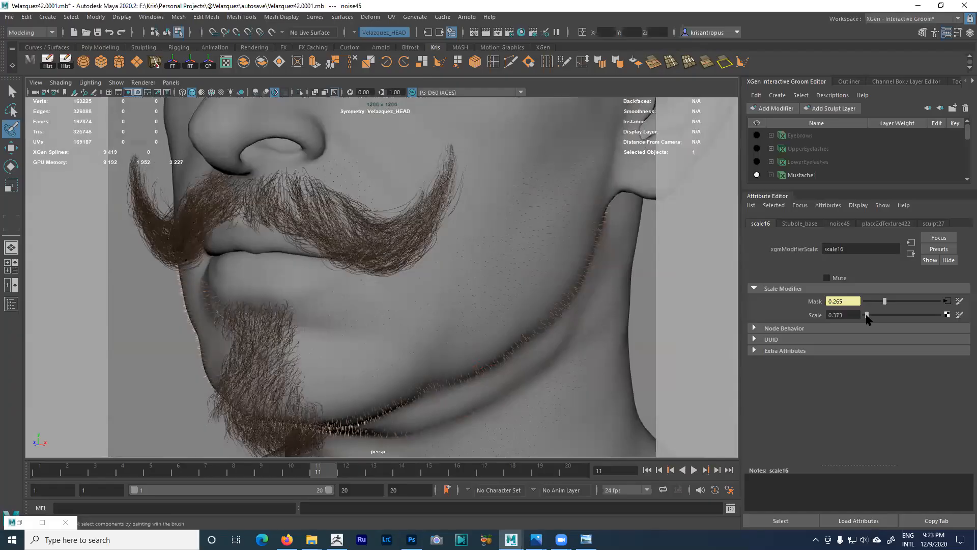
{"action": "left_click_drag", "start_coordinate": [480, 362], "coordinate": [556, 371], "text": "alt"}
{"action": "right_click_drag", "start_coordinate": [556, 371], "coordinate": [572, 378], "text": "alt"}
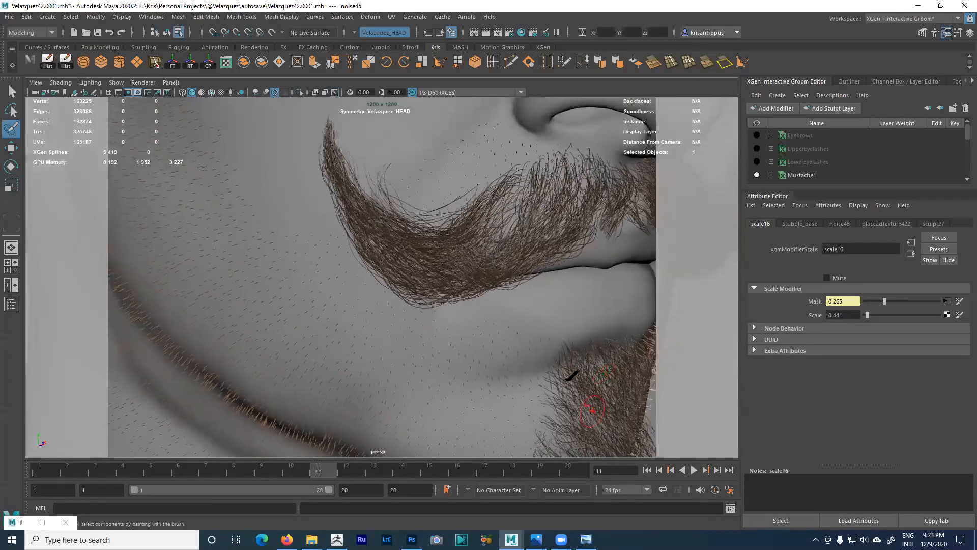
{"action": "left_click_drag", "start_coordinate": [570, 381], "coordinate": [554, 377], "text": "alt"}
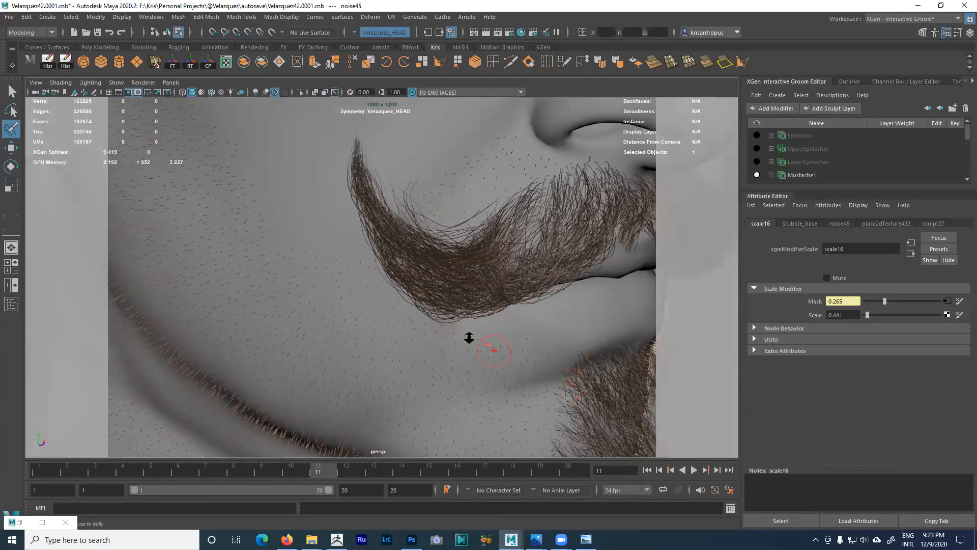
{"action": "right_click_drag", "start_coordinate": [494, 350], "coordinate": [438, 317], "text": "alt"}
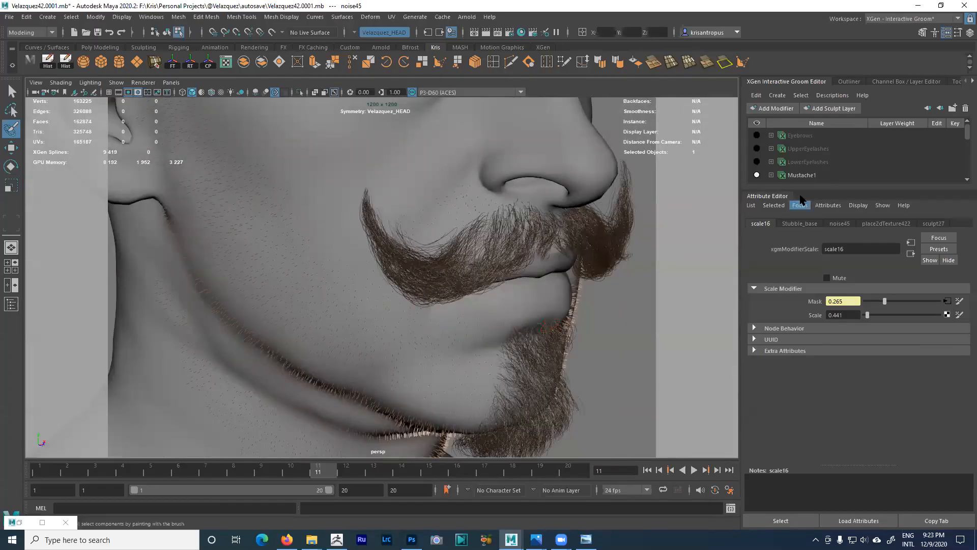
- Set the Density Multiplier of the Stubble groom's base to 2 and check the coverage along the cheek and jaw
{"action": "left_click_drag", "start_coordinate": [823, 196], "coordinate": [823, 255]}
{"action": "scroll", "coordinate": [824, 234], "scroll_direction": "down", "scroll_amount": 3}
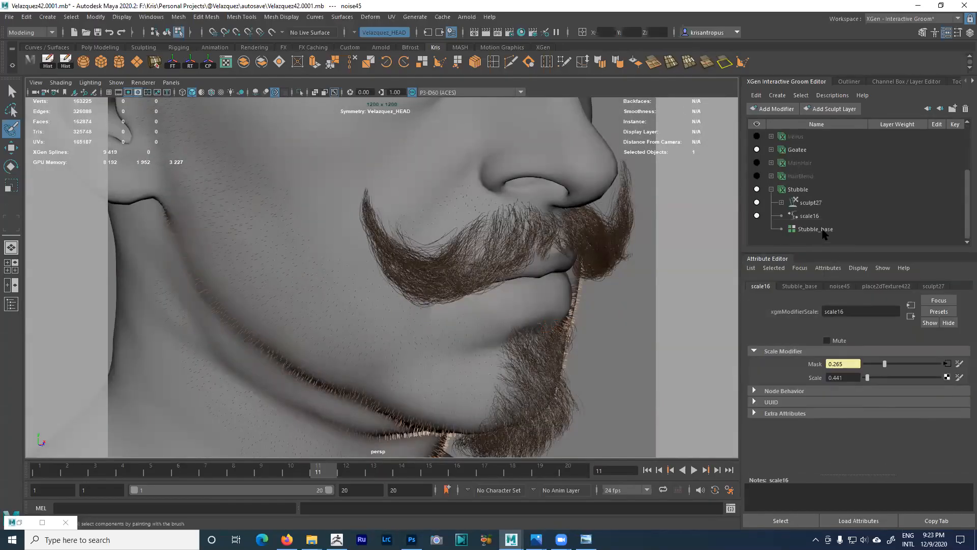
{"action": "left_click", "coordinate": [799, 189]}
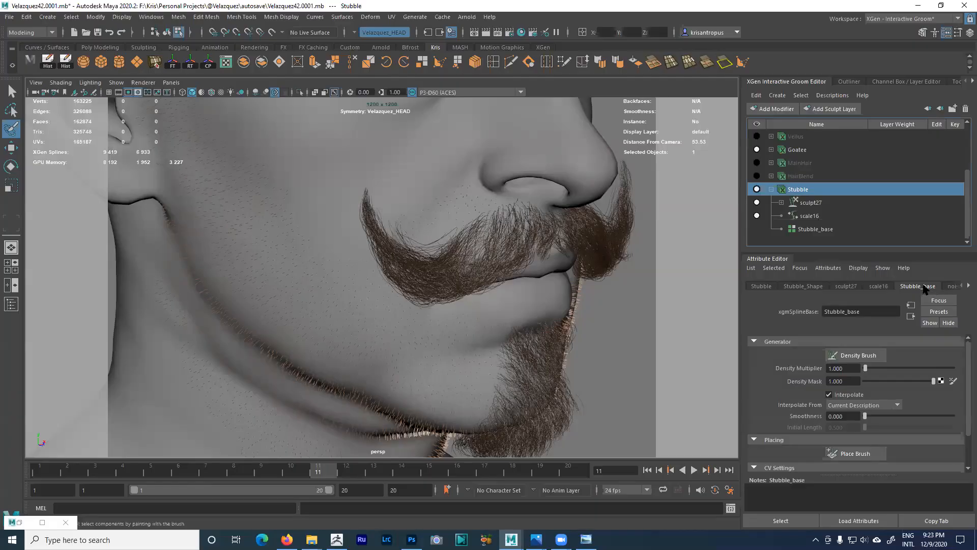
{"action": "left_click_drag", "start_coordinate": [851, 371], "coordinate": [819, 367]}
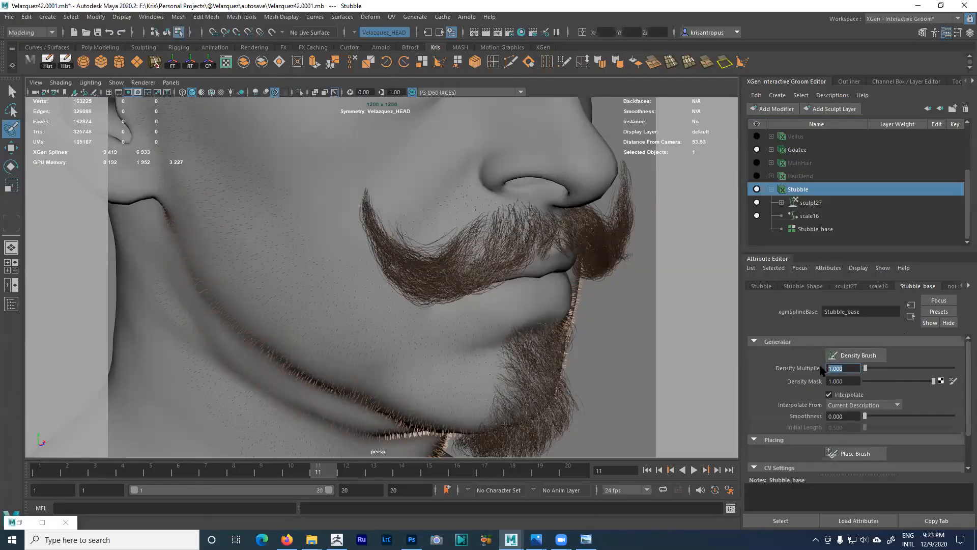
{"action": "type", "text": "2"}
{"action": "key", "text": "Return"}
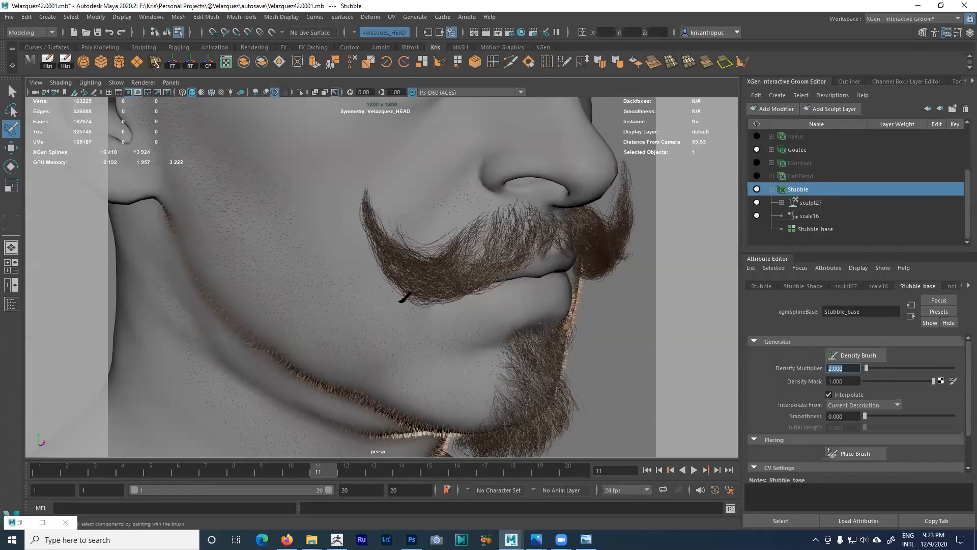
{"action": "scroll", "coordinate": [430, 291], "scroll_direction": "up", "scroll_amount": 5}
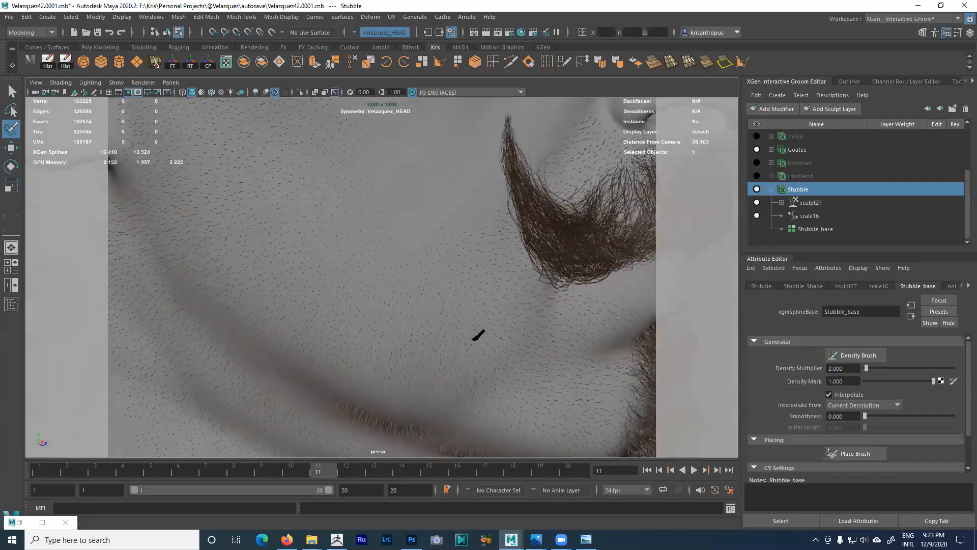
{"action": "left_click_drag", "start_coordinate": [479, 335], "coordinate": [368, 309], "text": "alt"}
{"action": "right_click_drag", "start_coordinate": [350, 295], "coordinate": [395, 284], "text": "alt"}
{"action": "left_click_drag", "start_coordinate": [395, 283], "coordinate": [636, 304], "text": "alt"}
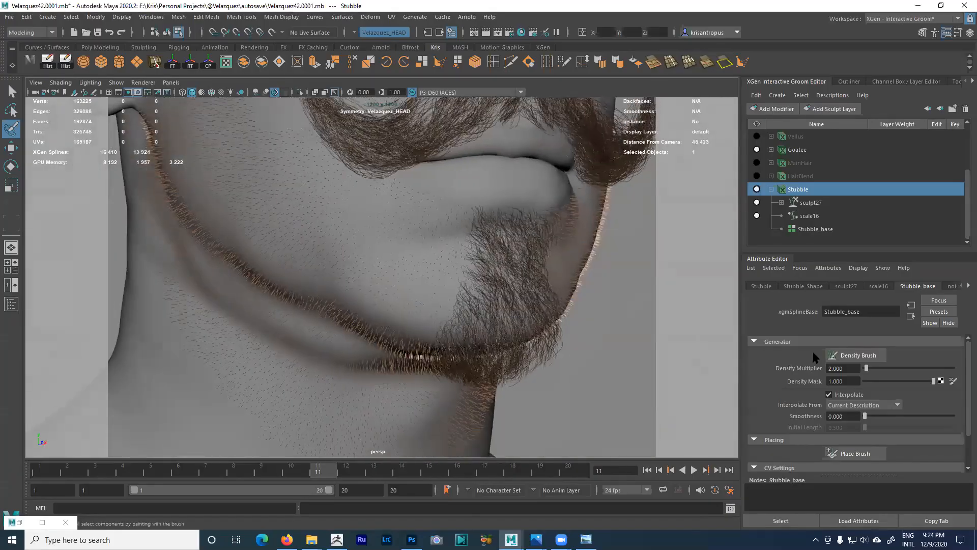
- Enable Tube Shade on the Stubble groom's shape and try a Width Scale of about 0.203
{"action": "left_click", "coordinate": [803, 286]}
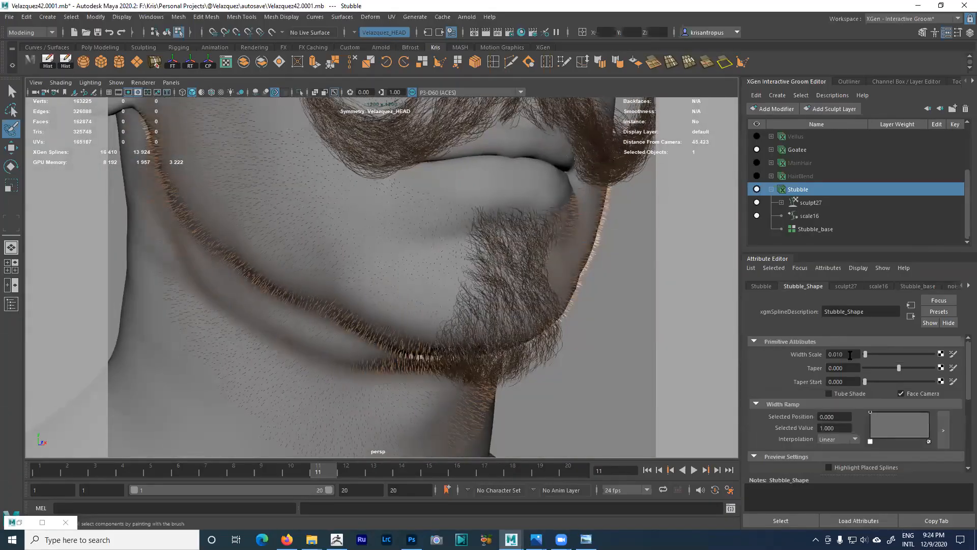
{"action": "left_click_drag", "start_coordinate": [869, 358], "coordinate": [879, 359]}
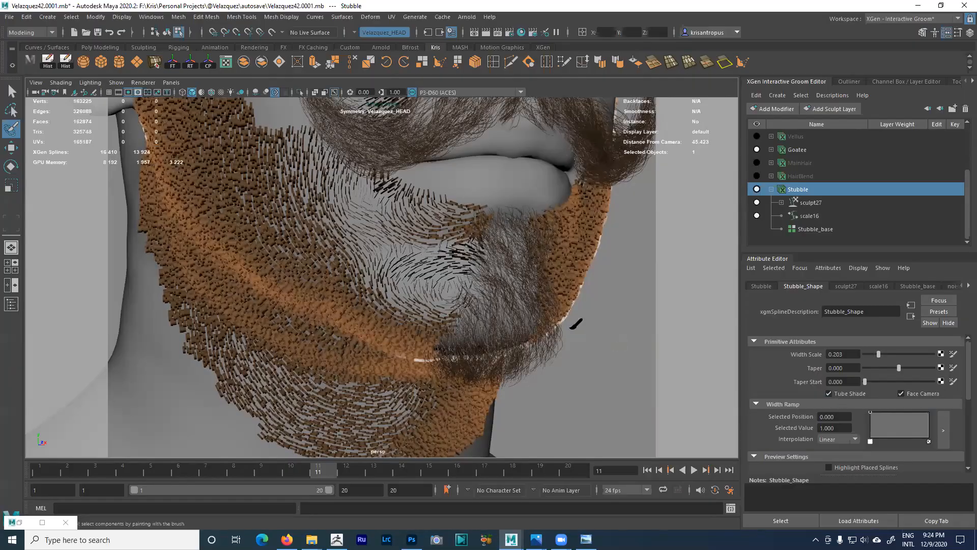
{"action": "left_click_drag", "start_coordinate": [576, 323], "coordinate": [636, 336], "text": "alt"}
{"action": "mouse_move", "coordinate": [636, 336]}
{"action": "right_mouse_down", "text": "alt"}
{"action": "mouse_move", "coordinate": [662, 375]}
{"action": "mouse_move", "coordinate": [627, 347]}
{"action": "right_mouse_up", "text": "alt"}
{"action": "left_click_drag", "start_coordinate": [628, 346], "coordinate": [660, 345], "text": "alt"}
- Look through the Arnold render attributes of the Stubble groom's shape
{"action": "left_click_drag", "start_coordinate": [966, 376], "coordinate": [966, 444]}
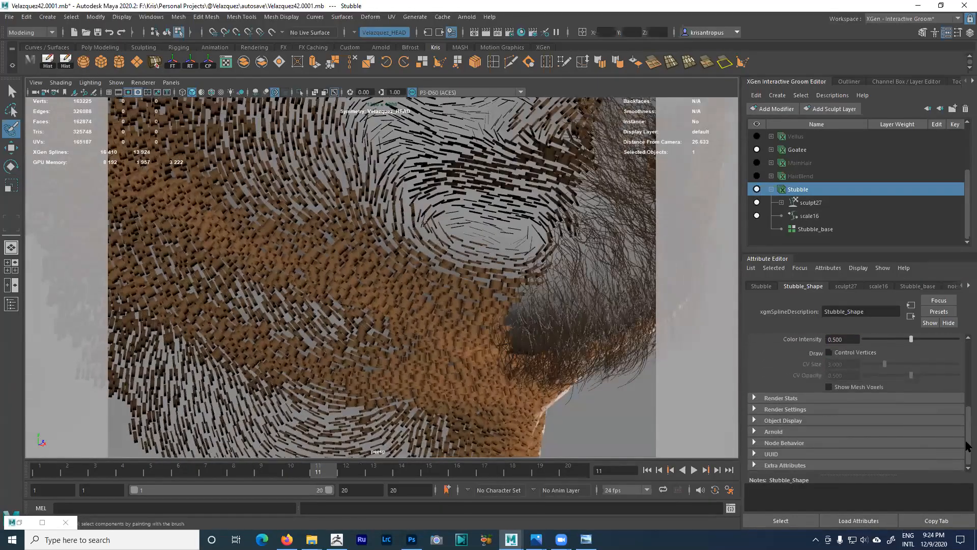
{"action": "left_click", "coordinate": [784, 432]}
{"action": "scroll", "coordinate": [876, 432], "scroll_direction": "down", "scroll_amount": 5}
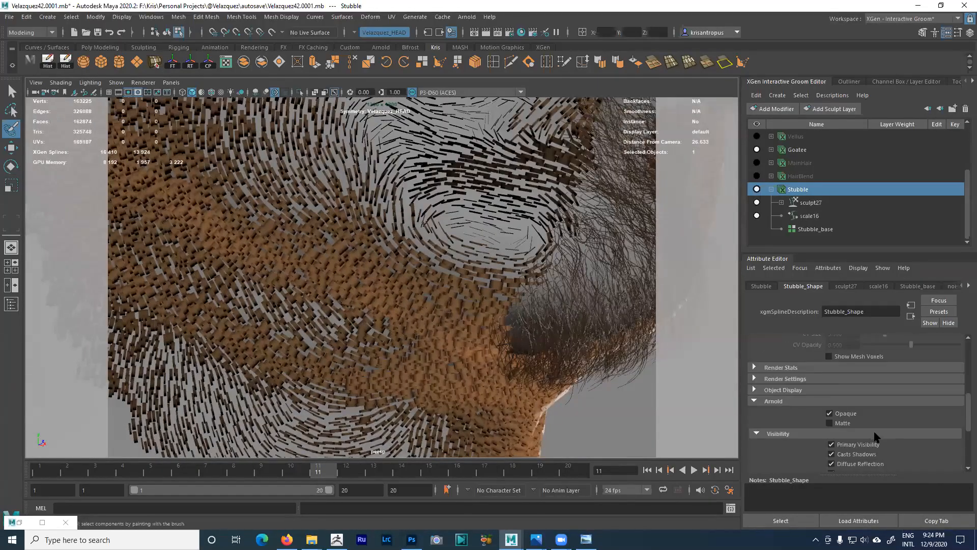
{"action": "left_click", "coordinate": [849, 431]}
{"action": "left_click", "coordinate": [849, 451]}
{"action": "left_click_drag", "start_coordinate": [966, 447], "coordinate": [966, 359]}
- Reduce the Stubble groom's Width Scale to 0.010, using the Goatee groom's width as reference
{"action": "left_click_drag", "start_coordinate": [879, 355], "coordinate": [866, 355]}
{"action": "left_click_drag", "start_coordinate": [586, 333], "coordinate": [502, 334], "text": "alt"}
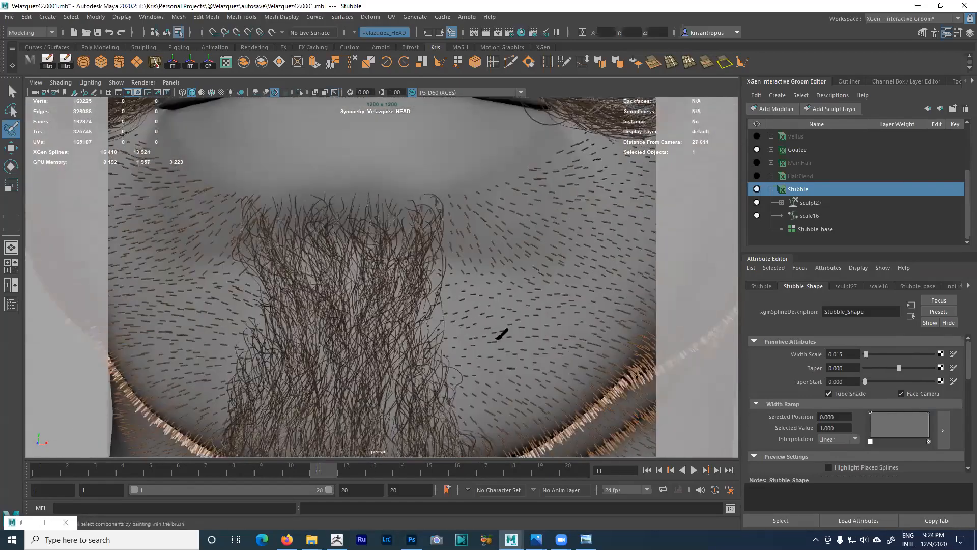
{"action": "right_click_drag", "start_coordinate": [502, 333], "coordinate": [530, 356], "text": "alt"}
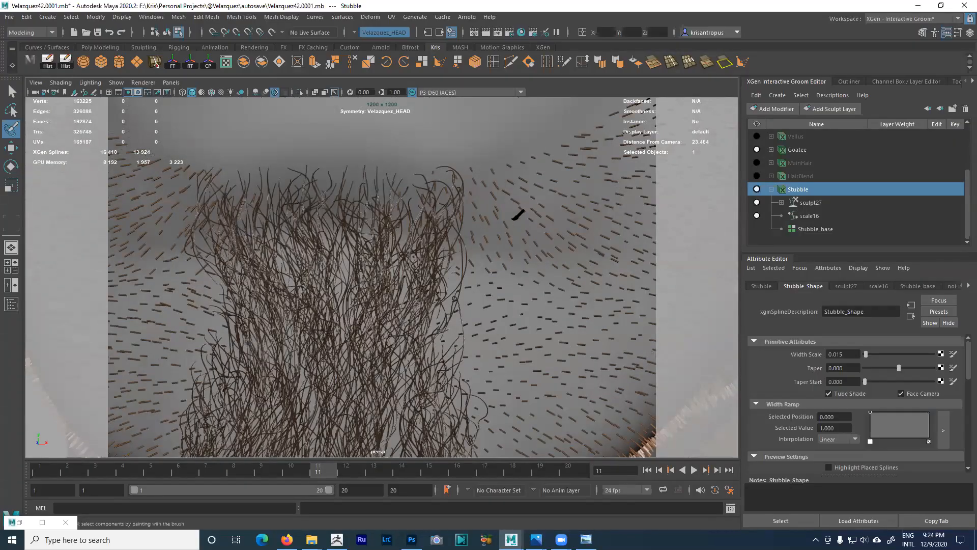
{"action": "left_click", "coordinate": [845, 355]}
{"action": "left_click", "coordinate": [840, 355]}
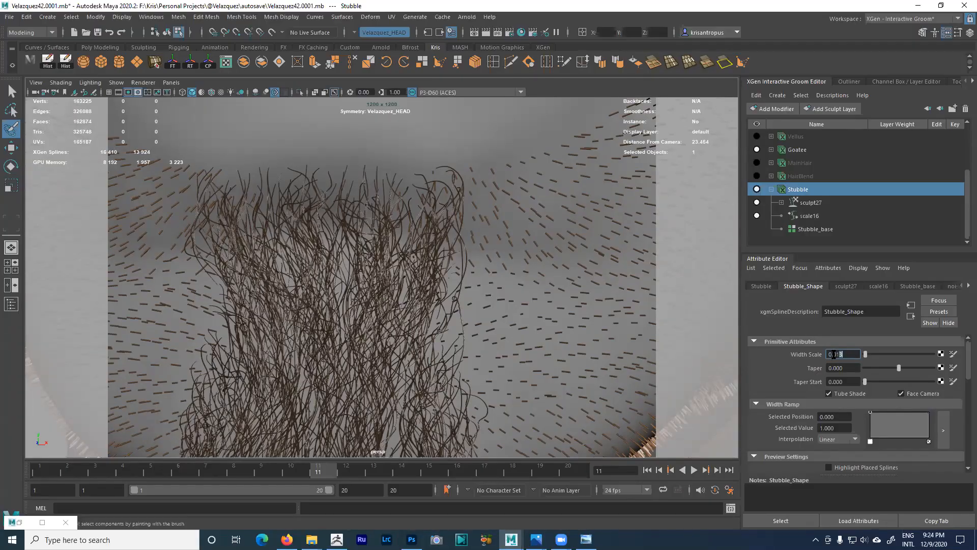
{"action": "left_click", "coordinate": [798, 150]}
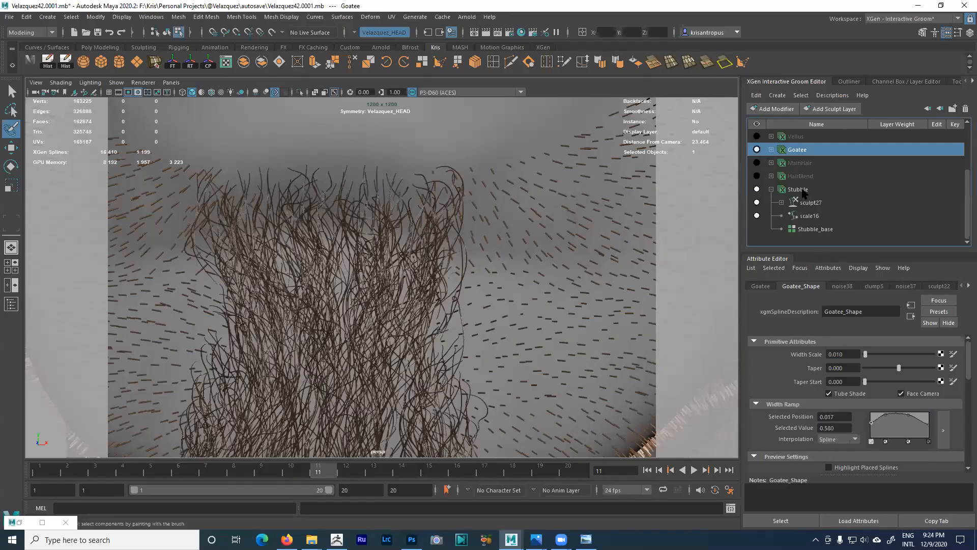
{"action": "left_click", "coordinate": [804, 192]}
{"action": "left_click", "coordinate": [843, 354]}
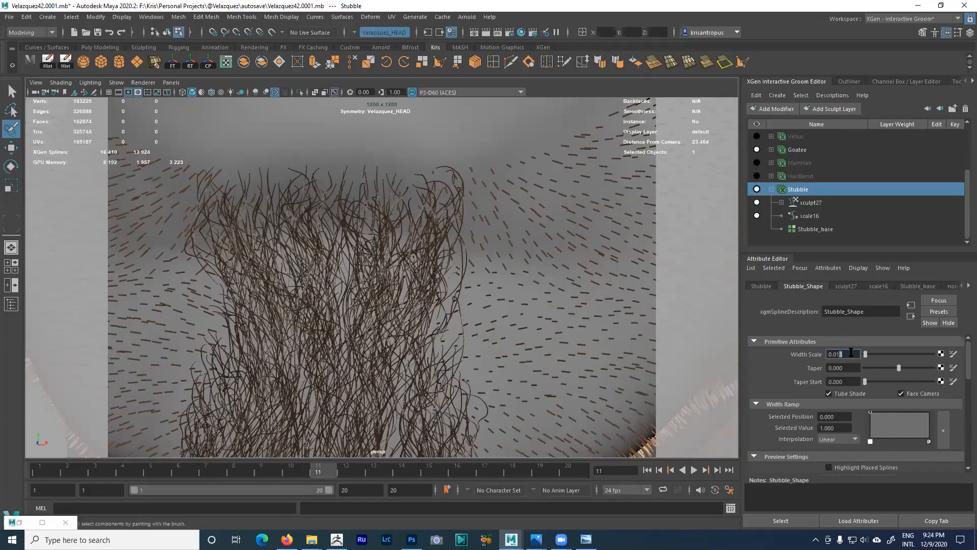
- Examine the thickness, direction and distribution of the stubble around the goatee, chin and lower lip from several angles
{"action": "left_click_drag", "start_coordinate": [525, 263], "coordinate": [506, 255], "text": "alt"}
{"action": "right_click_drag", "start_coordinate": [506, 255], "coordinate": [463, 224], "text": "alt"}
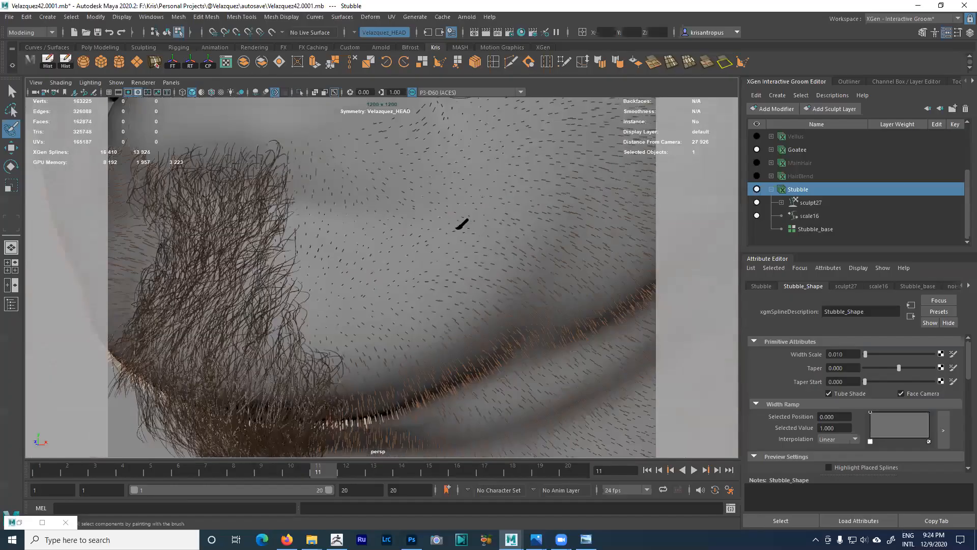
{"action": "left_click_drag", "start_coordinate": [463, 225], "coordinate": [512, 247], "text": "alt"}
{"action": "right_click_drag", "start_coordinate": [512, 247], "coordinate": [554, 293], "text": "alt"}
{"action": "left_click_drag", "start_coordinate": [554, 293], "coordinate": [560, 310], "text": "alt"}
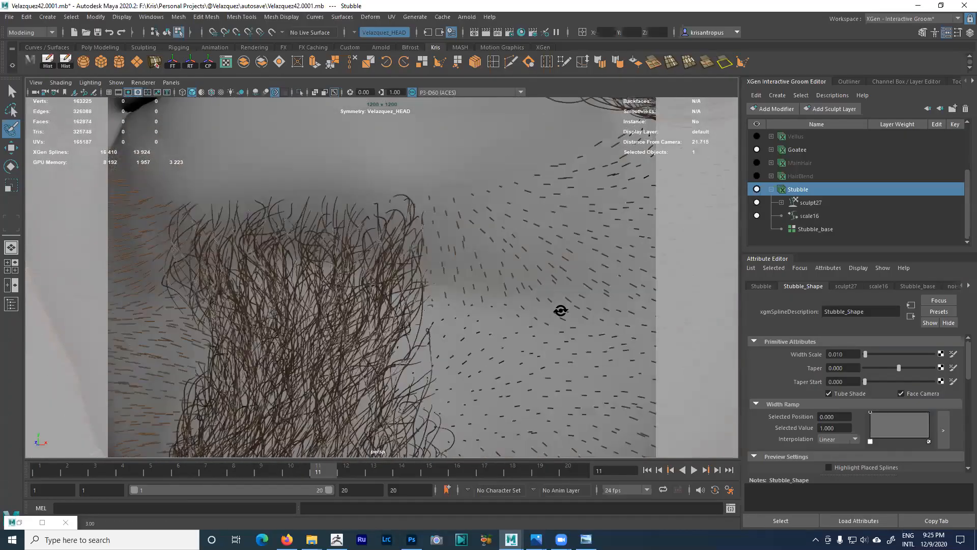
{"action": "right_click_drag", "start_coordinate": [561, 310], "coordinate": [545, 301], "text": "alt"}
{"action": "left_click_drag", "start_coordinate": [545, 301], "coordinate": [517, 260], "text": "alt"}
{"action": "right_click_drag", "start_coordinate": [518, 260], "coordinate": [550, 307], "text": "alt"}
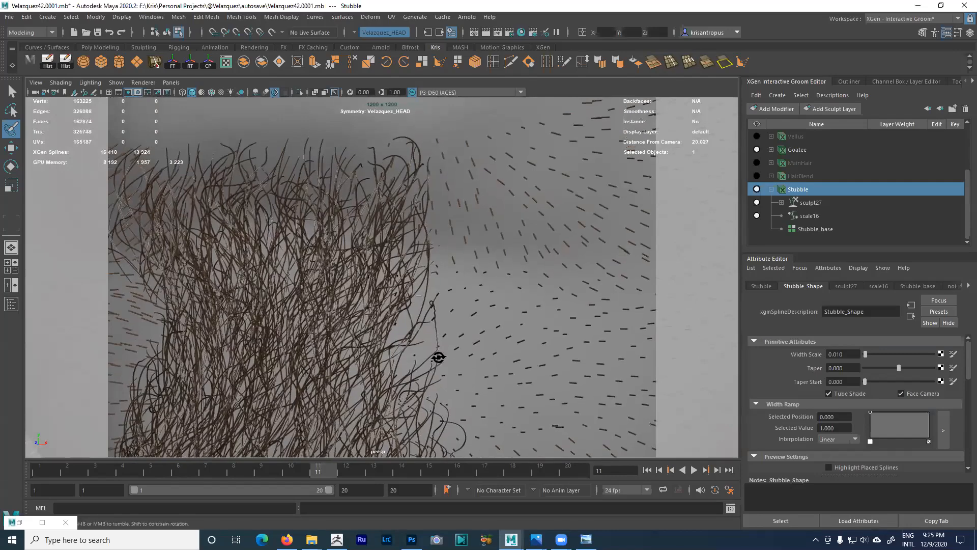
{"action": "right_click_drag", "start_coordinate": [443, 353], "coordinate": [405, 312], "text": "alt"}
{"action": "left_click_drag", "start_coordinate": [387, 377], "coordinate": [396, 305], "text": "alt"}
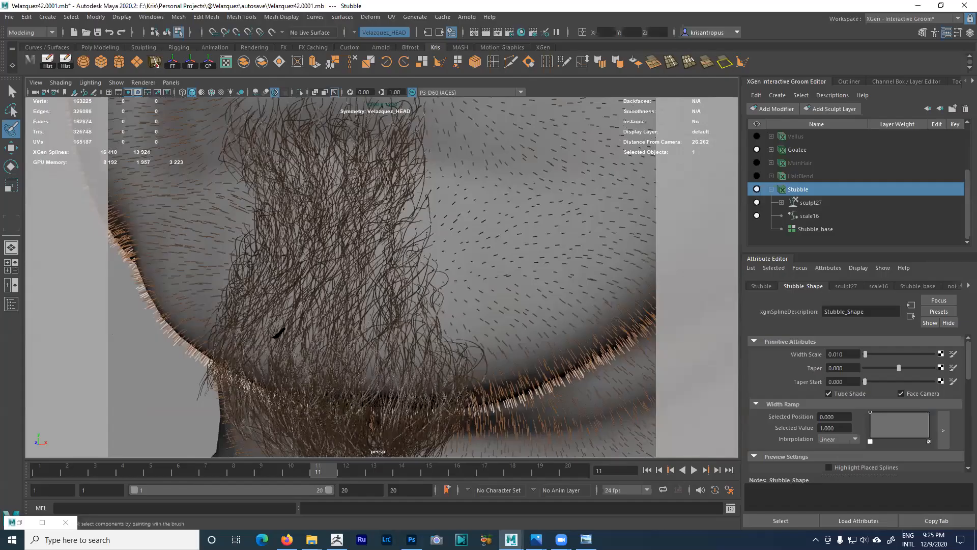
{"action": "left_click_drag", "start_coordinate": [388, 332], "coordinate": [446, 212], "text": "alt"}
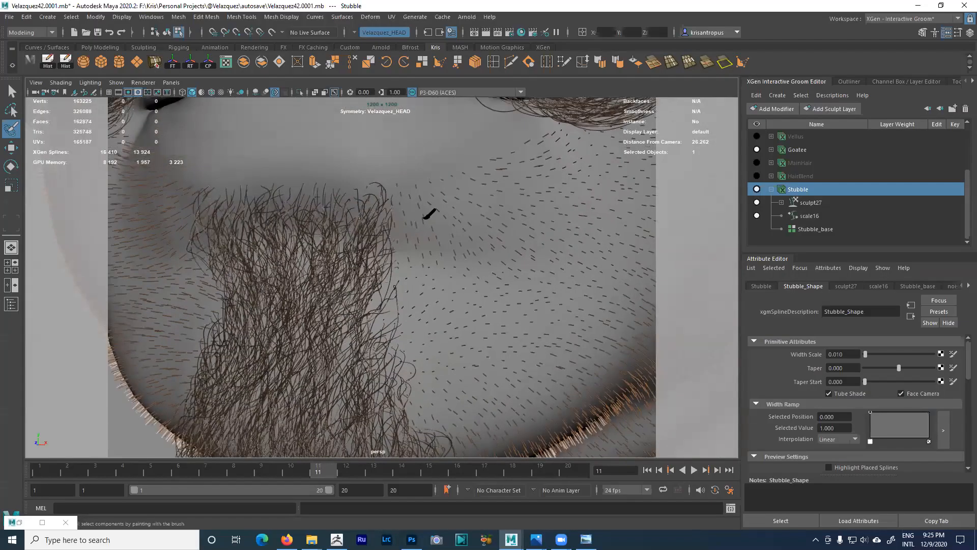
{"action": "middle_click_drag", "start_coordinate": [467, 255], "coordinate": [469, 249], "text": "alt"}
{"action": "right_click_drag", "start_coordinate": [469, 249], "coordinate": [436, 223], "text": "alt"}
{"action": "left_click_drag", "start_coordinate": [436, 223], "coordinate": [428, 222], "text": "alt"}
{"action": "right_click_drag", "start_coordinate": [427, 222], "coordinate": [517, 275], "text": "alt"}
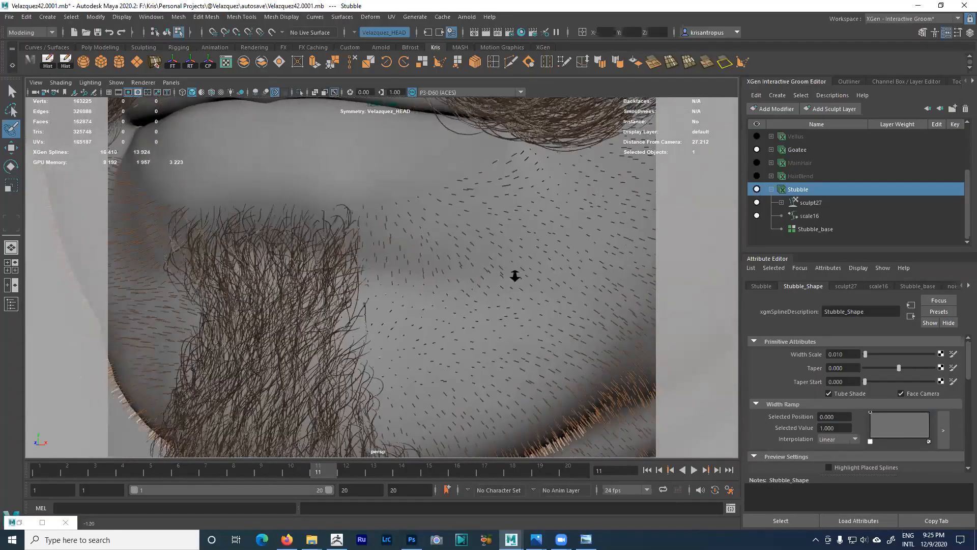
{"action": "middle_click_drag", "start_coordinate": [517, 275], "coordinate": [526, 271], "text": "alt"}
{"action": "right_click_drag", "start_coordinate": [526, 270], "coordinate": [601, 303], "text": "alt"}
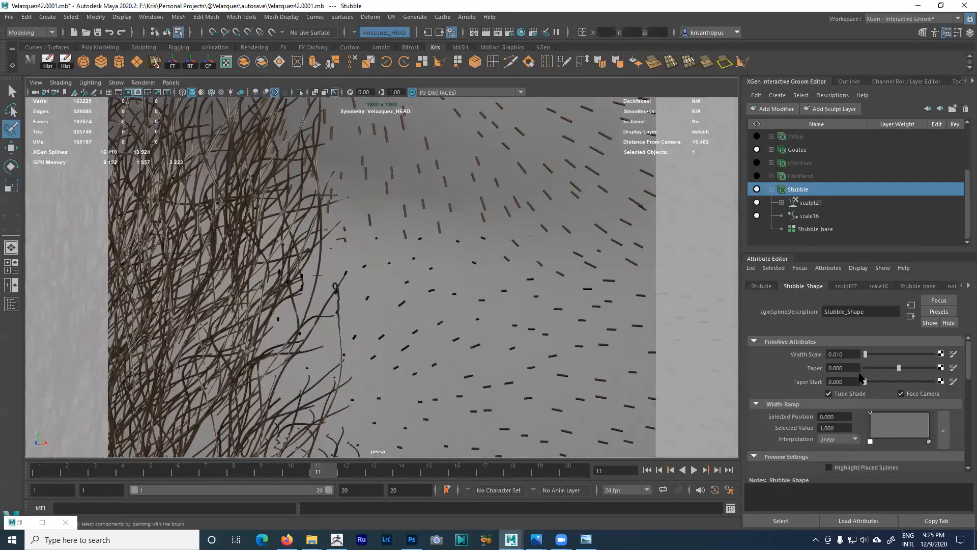
- Try a different Taper on the Stubble groom and reset it to 0
{"action": "mouse_move", "coordinate": [902, 374]}
{"action": "left_mouse_down"}
{"action": "mouse_move", "coordinate": [944, 375]}
{"action": "mouse_move", "coordinate": [858, 371]}
{"action": "mouse_move", "coordinate": [895, 375]}
{"action": "left_mouse_up"}
{"action": "double_click", "coordinate": [854, 368]}
{"action": "type", "text": "0"}
{"action": "key", "text": "Return"}
{"action": "right_click_drag", "start_coordinate": [525, 351], "coordinate": [504, 318], "text": "alt"}
{"action": "left_click_drag", "start_coordinate": [505, 317], "coordinate": [509, 331], "text": "alt"}
{"action": "middle_click_drag", "start_coordinate": [523, 331], "coordinate": [531, 314], "text": "alt"}
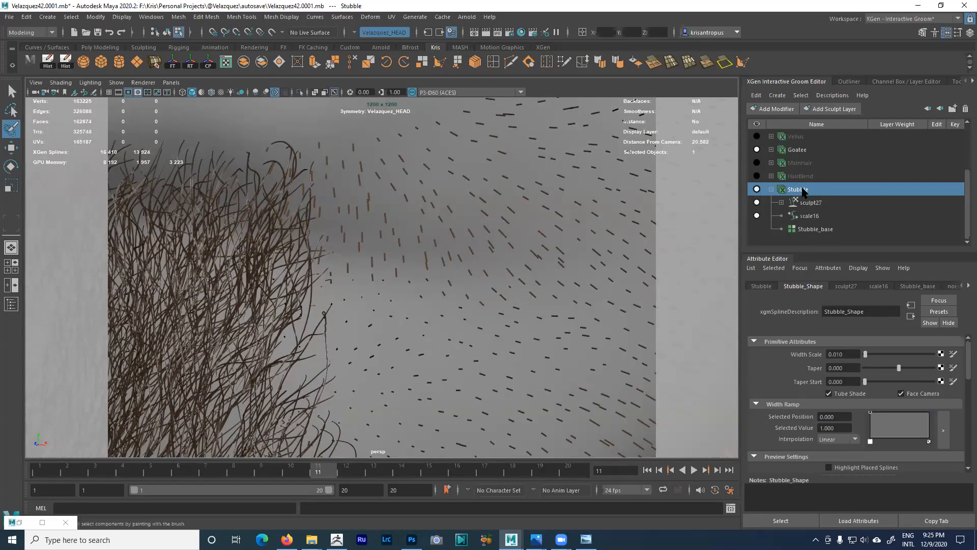
- Add a Noise modifier to the Stubble groom with Preserve Length at 100 and Magnitude at about 0.150
{"action": "left_click", "coordinate": [788, 113]}
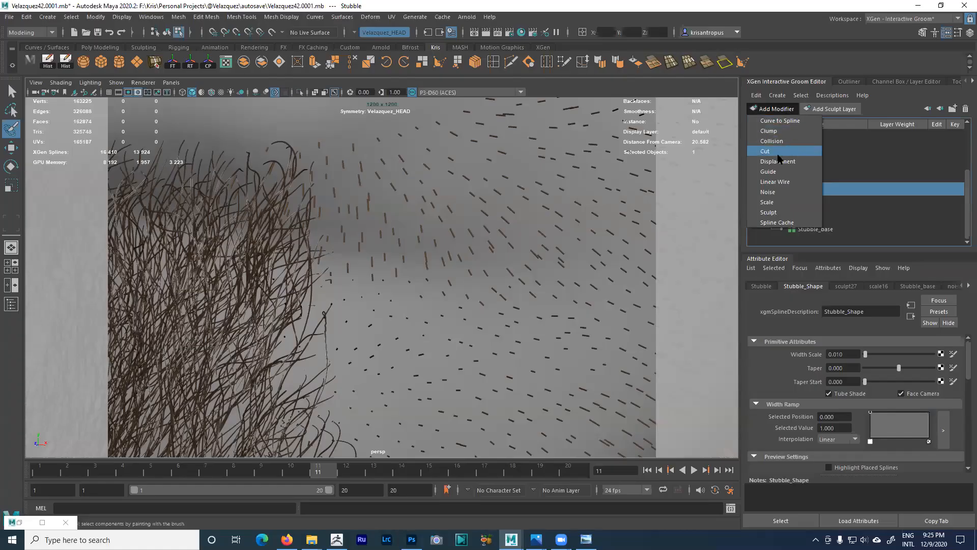
{"action": "left_click", "coordinate": [779, 193]}
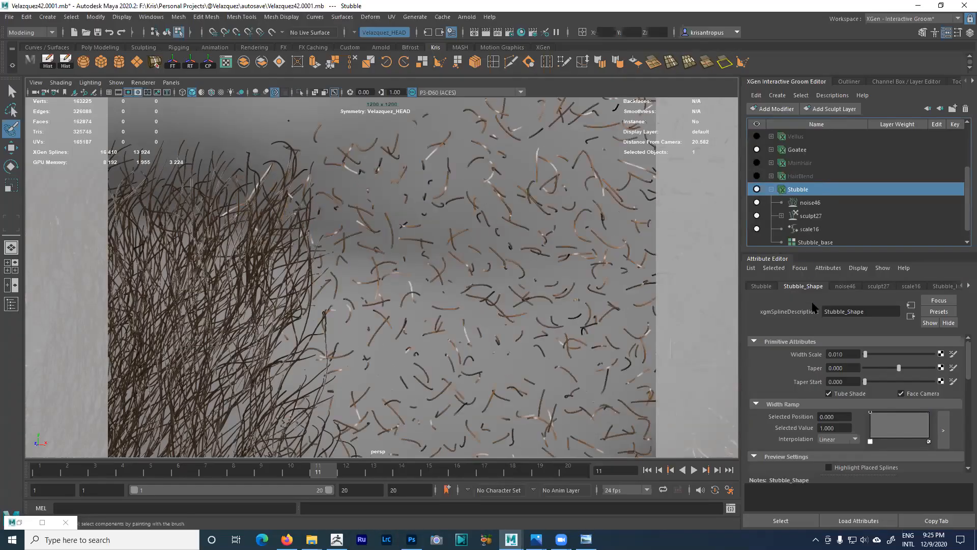
{"action": "left_click", "coordinate": [811, 204]}
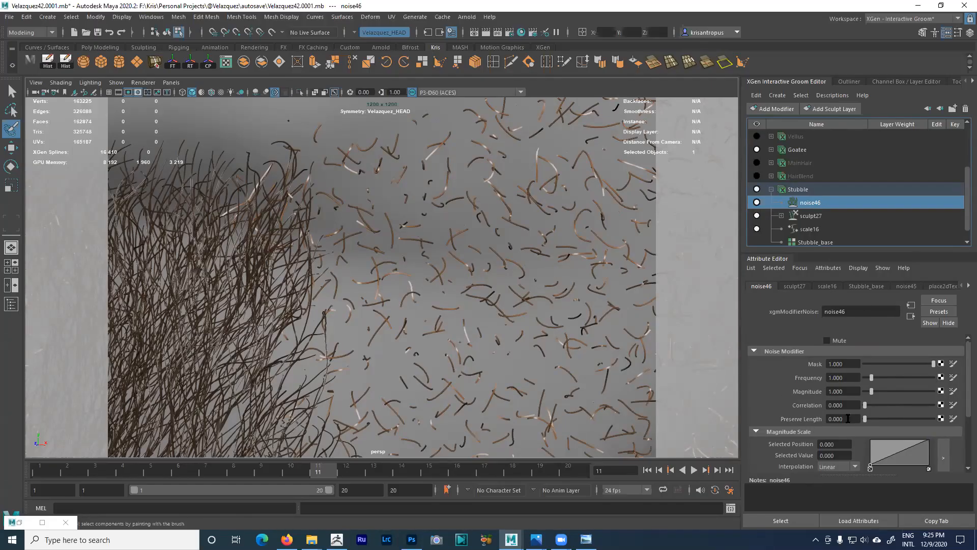
{"action": "left_click_drag", "start_coordinate": [865, 418], "coordinate": [942, 420]}
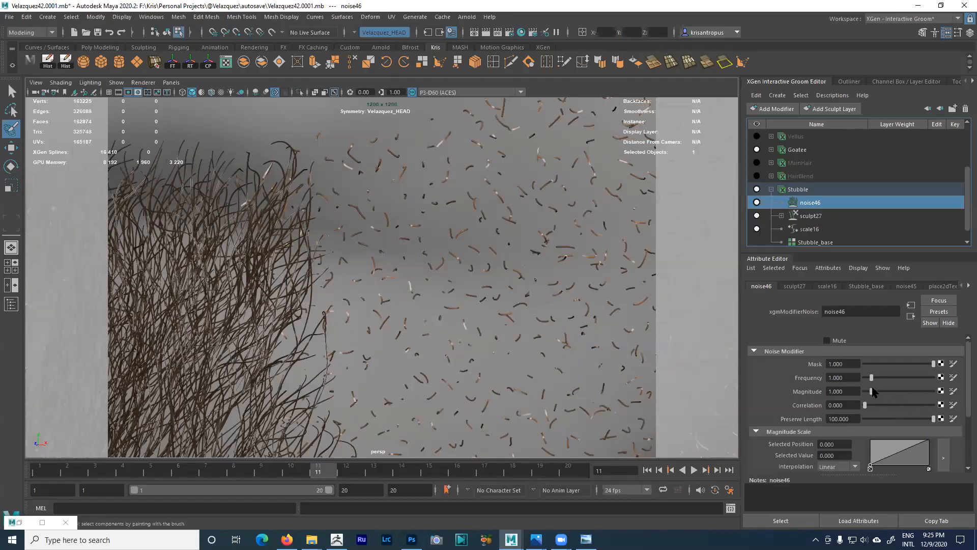
{"action": "left_click_drag", "start_coordinate": [872, 391], "coordinate": [866, 393]}
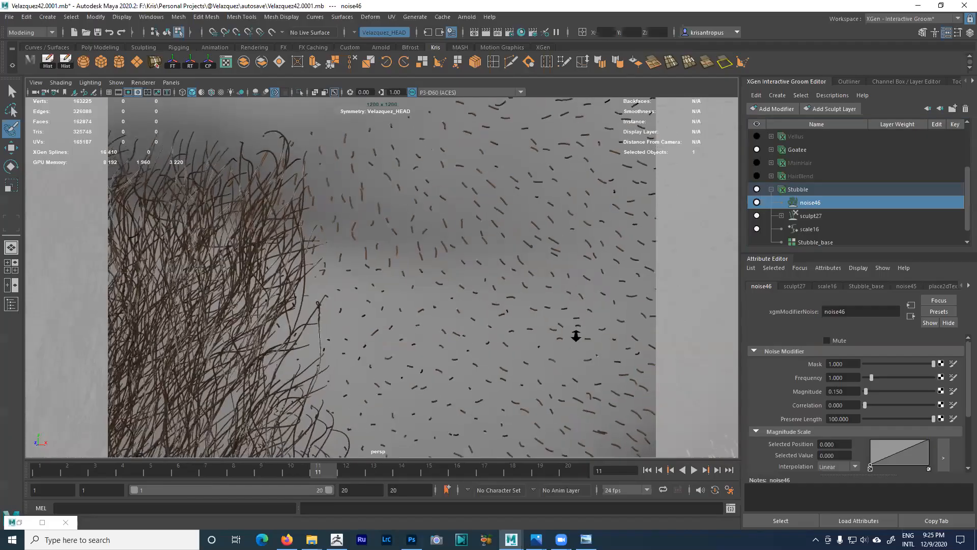
- Raise the Stubble Noise modifier's Magnitude to about 0.226
{"action": "right_click_drag", "start_coordinate": [576, 334], "coordinate": [513, 305], "text": "alt"}
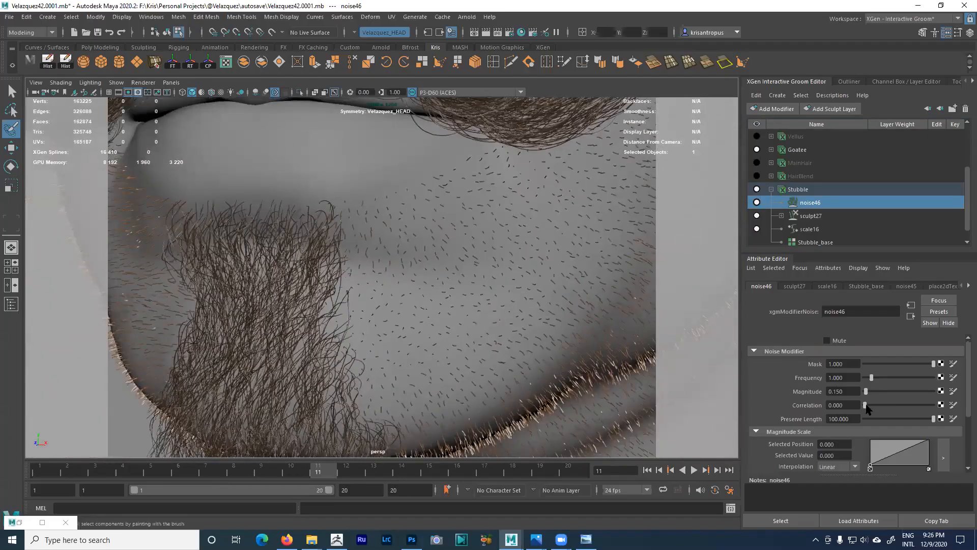
{"action": "left_click_drag", "start_coordinate": [866, 393], "coordinate": [867, 393]}
{"action": "left_click_drag", "start_coordinate": [502, 312], "coordinate": [466, 285], "text": "alt"}
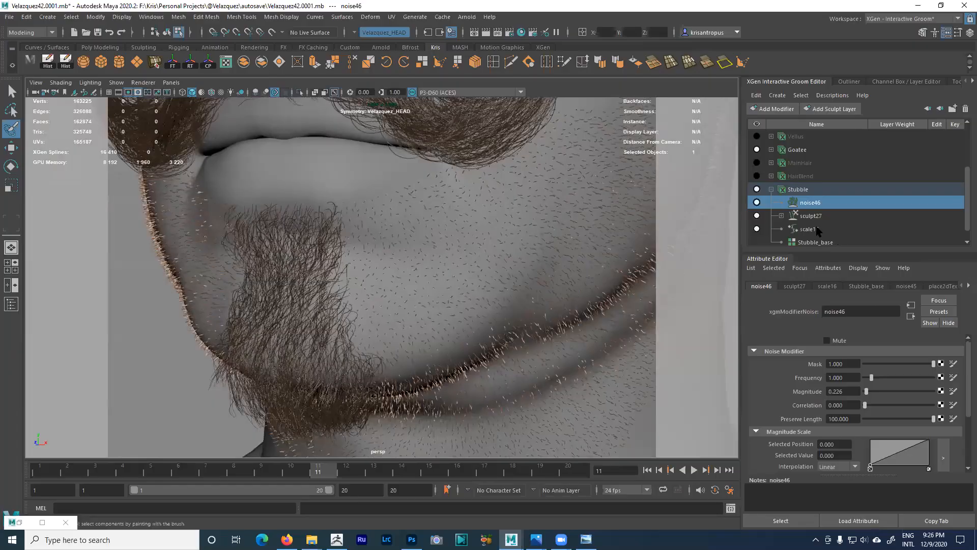
- Set the Stubble groom's Scale modifier to a Scale of about 0.305 and check the hair length around the chin and jaw
{"action": "left_click", "coordinate": [817, 230]}
{"action": "right_click_drag", "start_coordinate": [507, 289], "coordinate": [631, 346], "text": "alt"}
{"action": "left_click_drag", "start_coordinate": [867, 380], "coordinate": [866, 380]}
{"action": "right_click_drag", "start_coordinate": [583, 339], "coordinate": [439, 272], "text": "alt"}
{"action": "middle_click_drag", "start_coordinate": [438, 272], "coordinate": [490, 300], "text": "alt"}
{"action": "right_click_drag", "start_coordinate": [490, 301], "coordinate": [378, 270], "text": "alt"}
{"action": "left_click_drag", "start_coordinate": [458, 277], "coordinate": [443, 309], "text": "alt"}
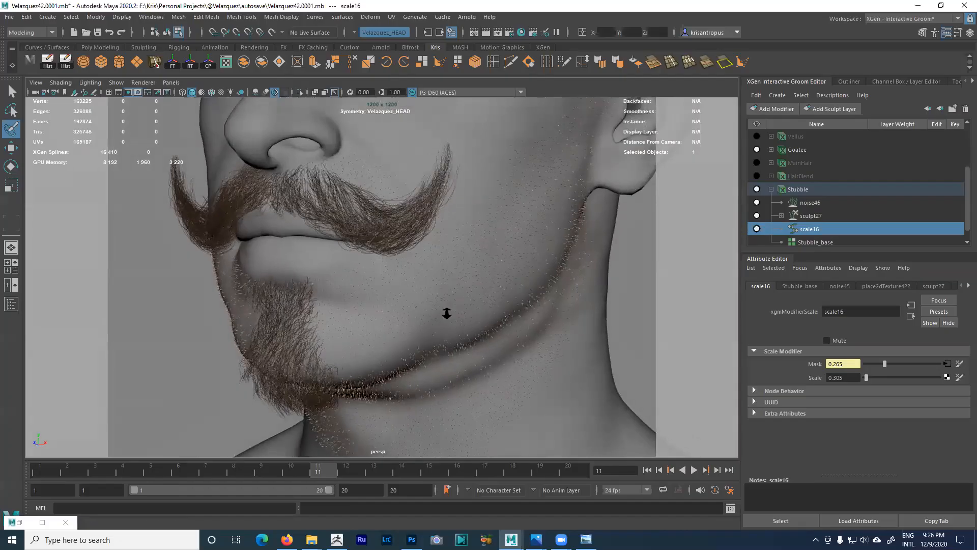
{"action": "right_click_drag", "start_coordinate": [443, 309], "coordinate": [484, 323], "text": "alt"}
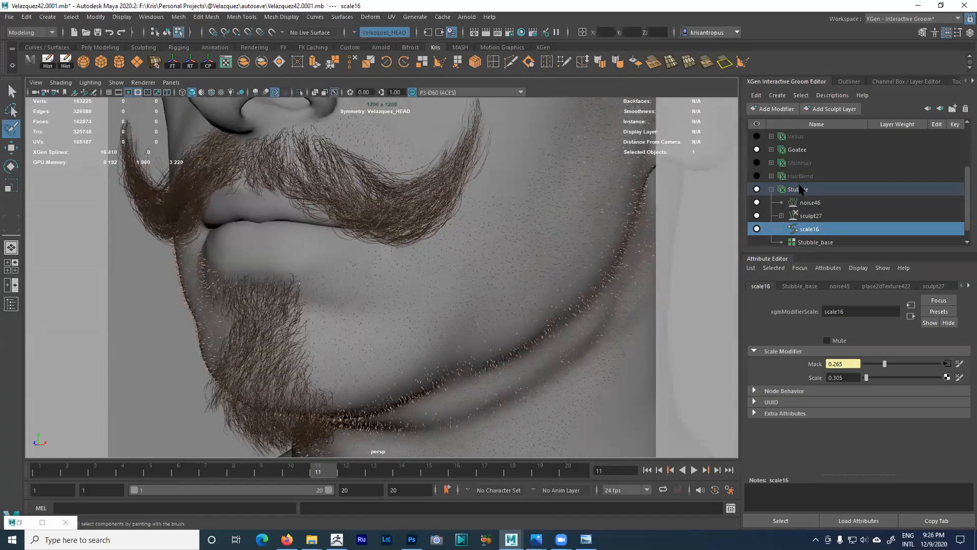
- Select the Goatee groom, open the Hypershade and restore it to a movable window with its commands in view
{"action": "left_click", "coordinate": [799, 150]}
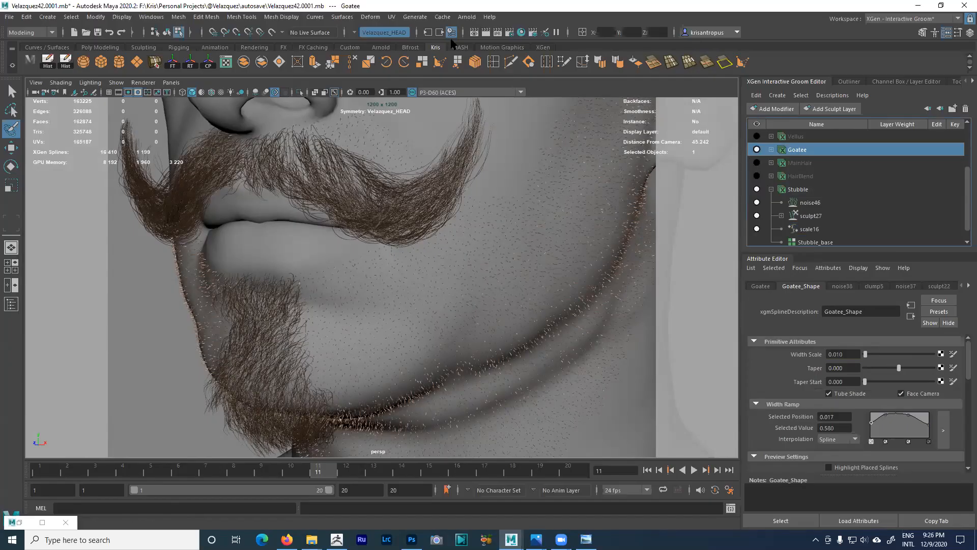
{"action": "left_click", "coordinate": [521, 32]}
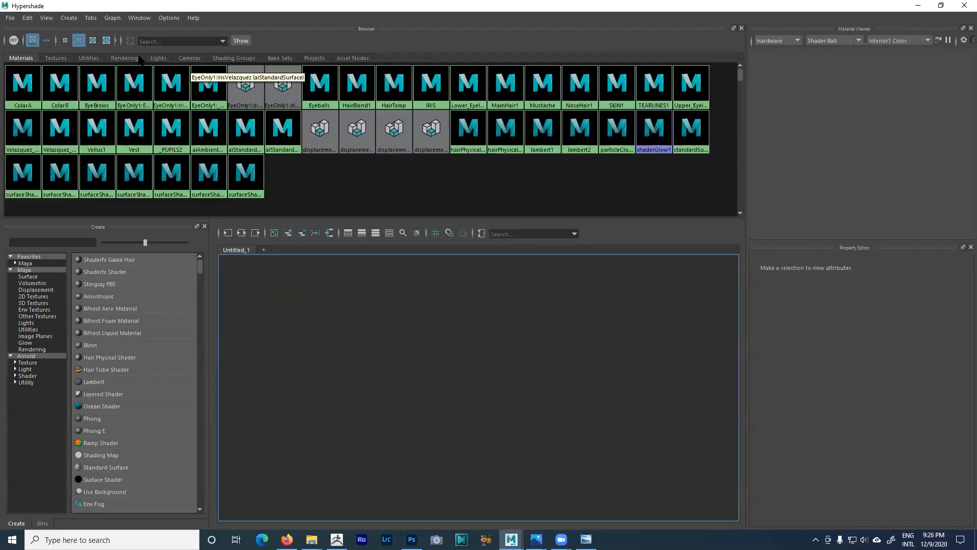
{"action": "left_click", "coordinate": [941, 6]}
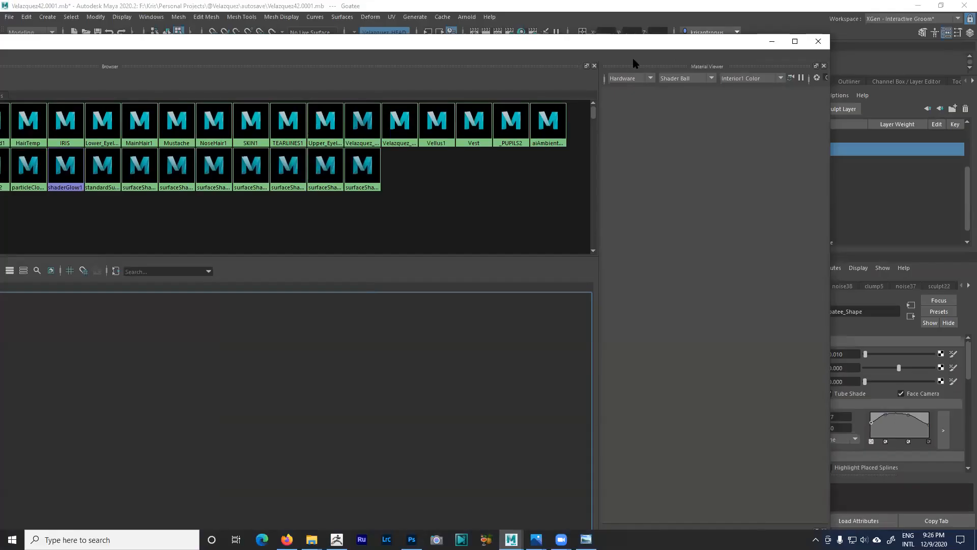
{"action": "left_click_drag", "start_coordinate": [633, 44], "coordinate": [741, 23]}
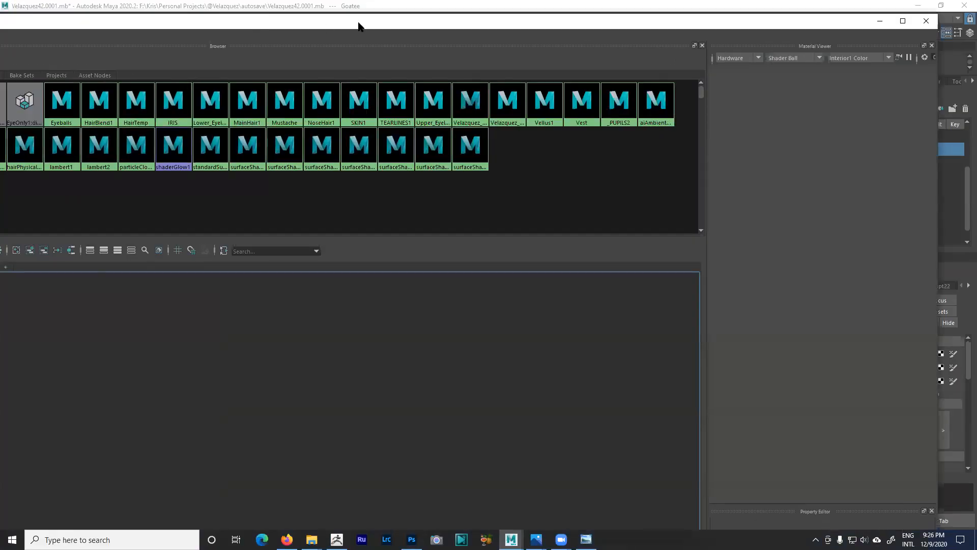
{"action": "left_click_drag", "start_coordinate": [359, 26], "coordinate": [497, 26]}
{"action": "left_click_drag", "start_coordinate": [237, 25], "coordinate": [376, 31]}
- Graph the materials on the selected Goatee groom and enlarge the node network enough to read the shader name
{"action": "left_click", "coordinate": [131, 42]}
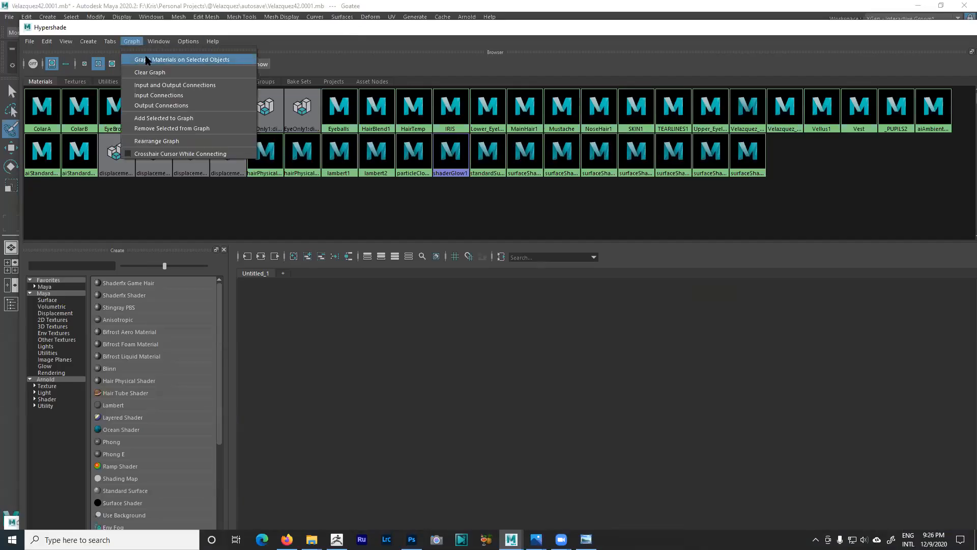
{"action": "left_click", "coordinate": [146, 60]}
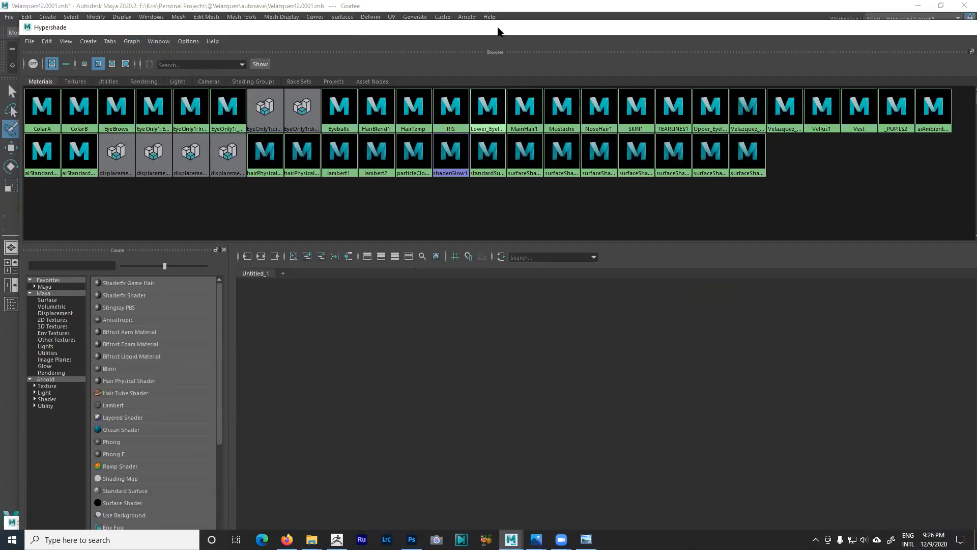
{"action": "left_click_drag", "start_coordinate": [498, 31], "coordinate": [441, 1]}
{"action": "middle_click_drag", "start_coordinate": [494, 96], "coordinate": [425, 304]}
{"action": "right_click_drag", "start_coordinate": [425, 303], "coordinate": [347, 275], "text": "alt"}
{"action": "middle_click_drag", "start_coordinate": [513, 396], "coordinate": [489, 303], "text": "alt"}
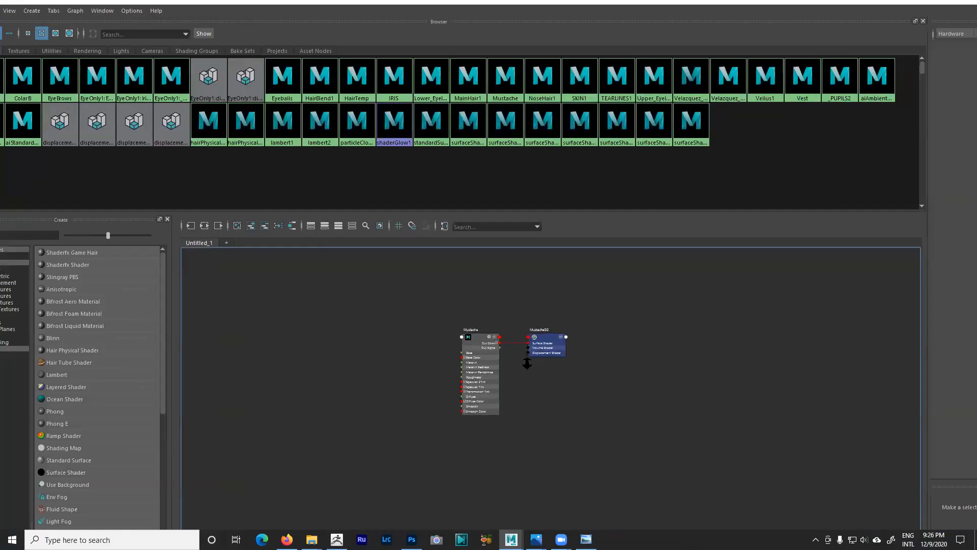
{"action": "scroll", "coordinate": [489, 302], "scroll_direction": "up", "scroll_amount": 3}
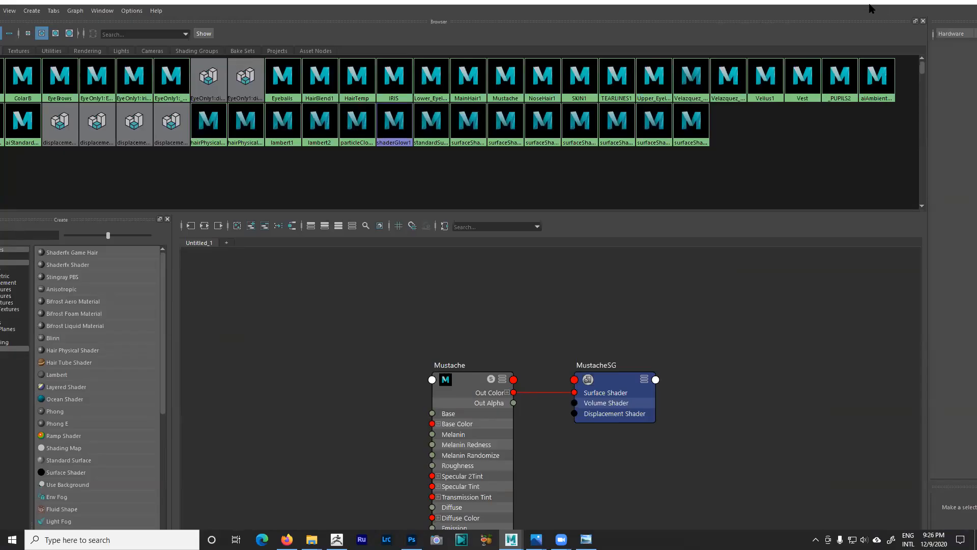
- Leave the Hypershade and assign the Goatee's Mustache material to the Stubble groom
{"action": "key", "text": "super+Down"}
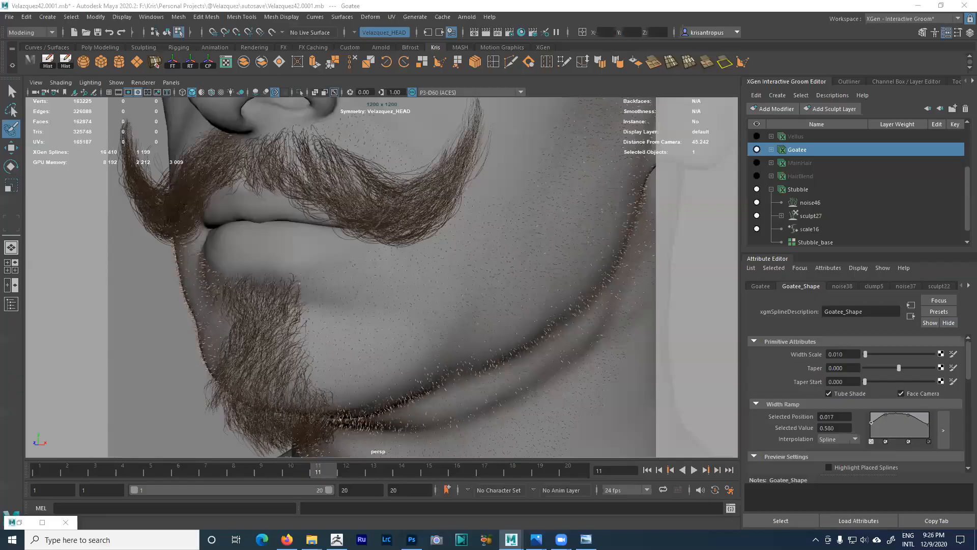
{"action": "left_click", "coordinate": [798, 190]}
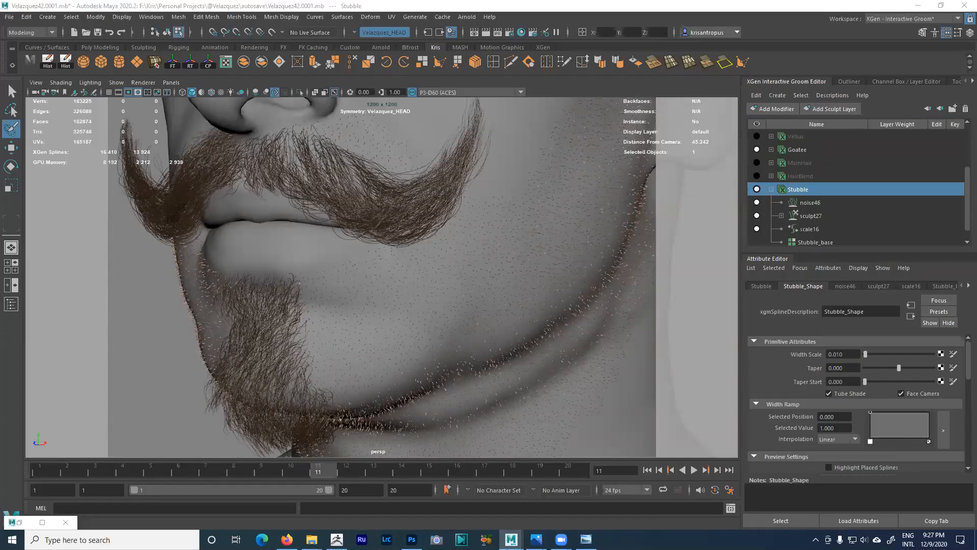
{"action": "left_click", "coordinate": [156, 64]}
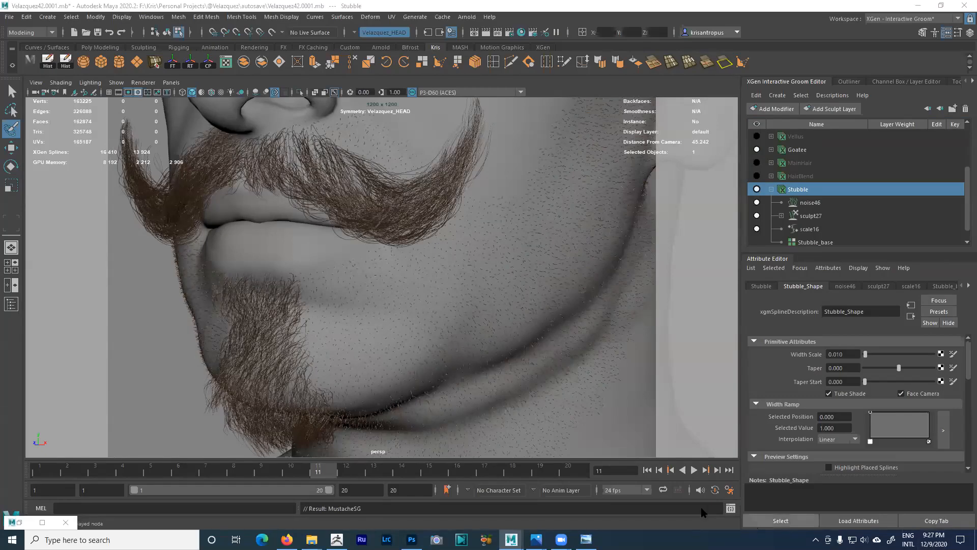
- Examine the shaded stubble's coverage and edges across the chin, cheek, sideburn, jaw and neck
{"action": "right_click_drag", "start_coordinate": [498, 376], "coordinate": [491, 346], "text": "alt"}
{"action": "left_click_drag", "start_coordinate": [491, 346], "coordinate": [562, 361], "text": "alt"}
{"action": "left_click_drag", "start_coordinate": [488, 325], "coordinate": [509, 332], "text": "alt"}
{"action": "middle_click_drag", "start_coordinate": [508, 332], "coordinate": [511, 408], "text": "alt"}
{"action": "left_click_drag", "start_coordinate": [511, 407], "coordinate": [496, 393], "text": "alt"}
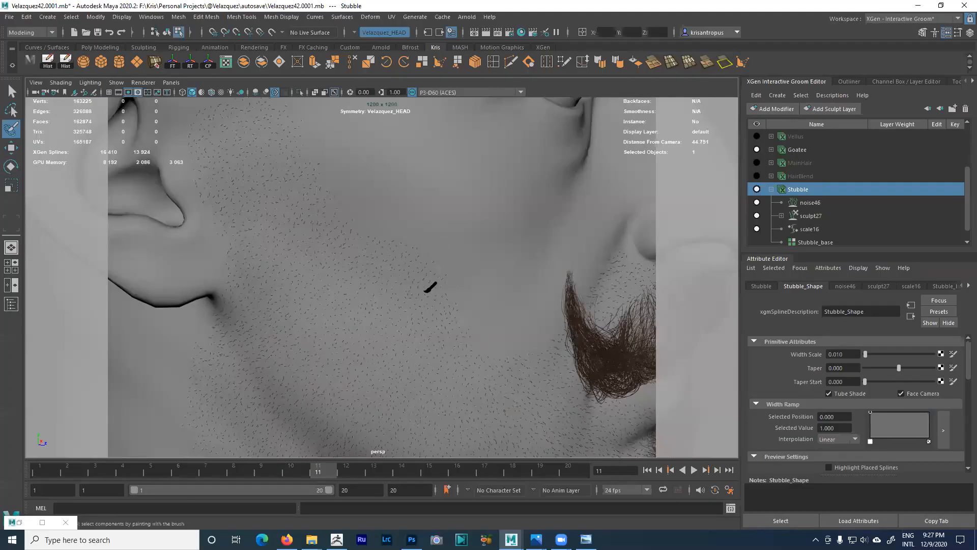
{"action": "middle_click_drag", "start_coordinate": [340, 206], "coordinate": [388, 285], "text": "alt"}
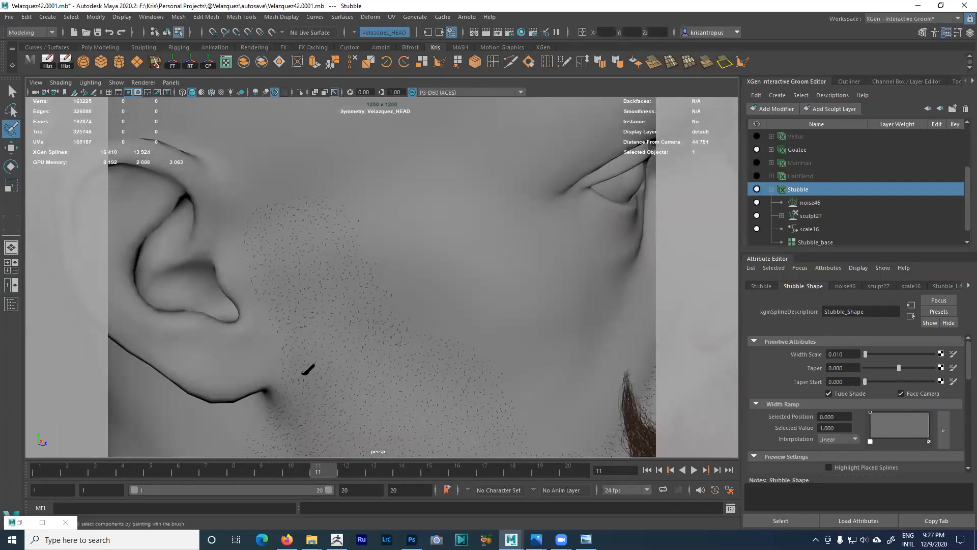
{"action": "middle_click_drag", "start_coordinate": [306, 371], "coordinate": [370, 157], "text": "alt"}
{"action": "middle_click_drag", "start_coordinate": [327, 267], "coordinate": [351, 194], "text": "alt"}
{"action": "scroll", "coordinate": [359, 243], "scroll_direction": "up", "scroll_amount": 2}
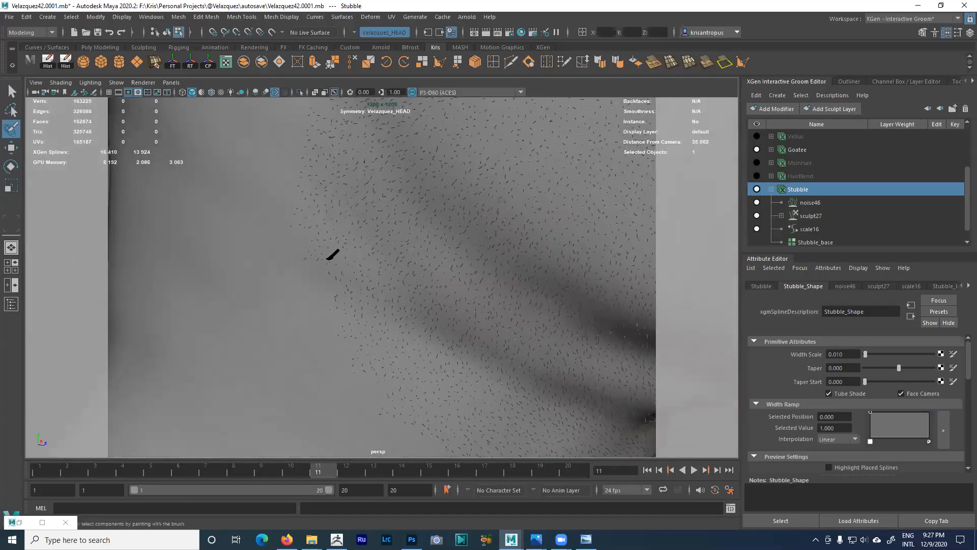
{"action": "scroll", "coordinate": [389, 277], "scroll_direction": "down", "scroll_amount": 2}
{"action": "left_click_drag", "start_coordinate": [389, 277], "coordinate": [367, 283], "text": "alt"}
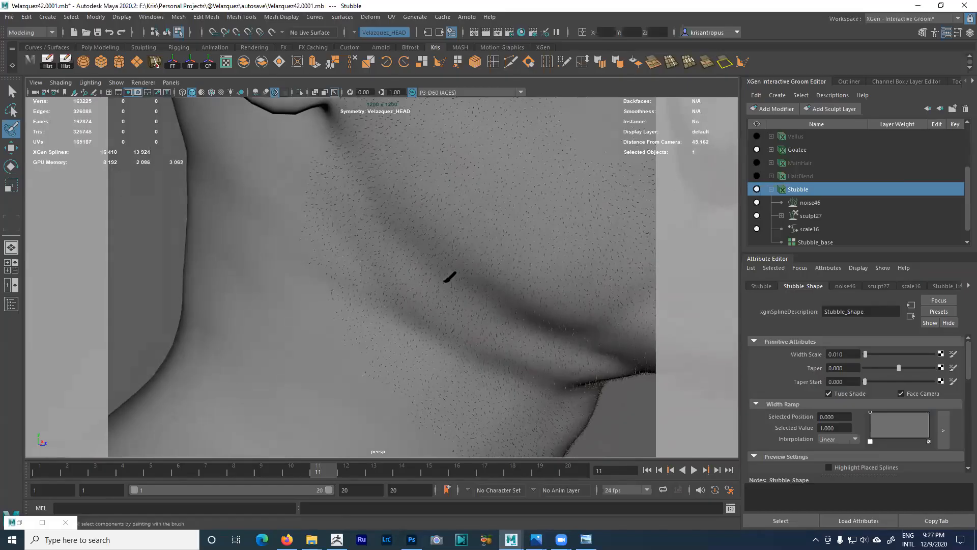
- Add a Sculpt modifier on top of the Stubble groom's stack and make its Sculpt Layer 1 editable
{"action": "left_click", "coordinate": [778, 109]}
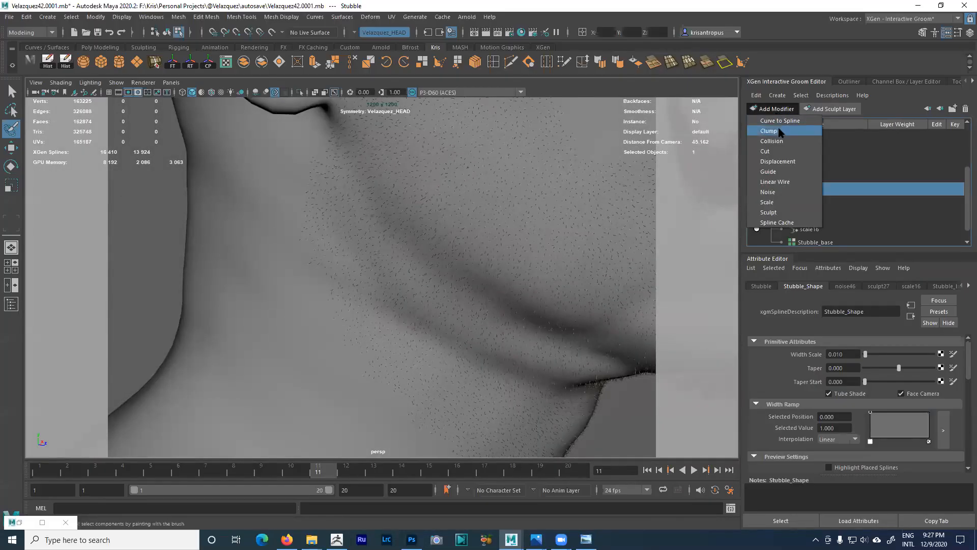
{"action": "left_click", "coordinate": [787, 212]}
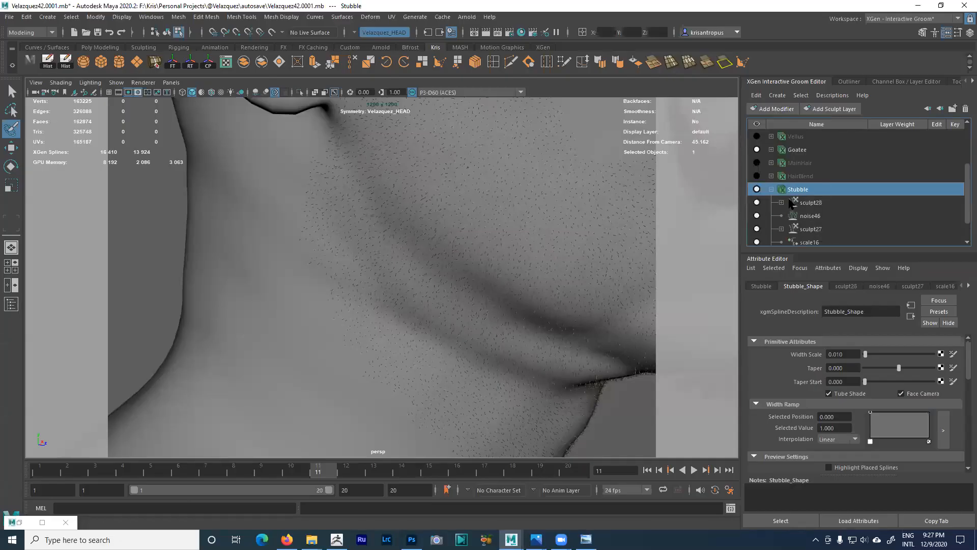
{"action": "left_click", "coordinate": [782, 203]}
{"action": "left_click", "coordinate": [935, 216]}
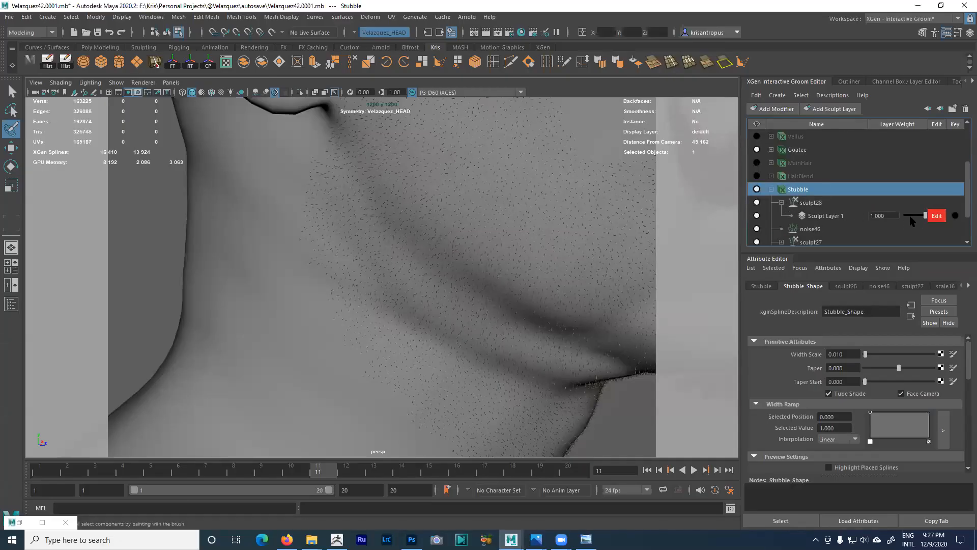
{"action": "right_click_drag", "start_coordinate": [385, 220], "coordinate": [336, 204], "text": "alt"}
{"action": "left_click_drag", "start_coordinate": [356, 188], "coordinate": [254, 196], "text": "alt"}
{"action": "middle_click_drag", "start_coordinate": [331, 209], "coordinate": [283, 226], "text": "alt"}
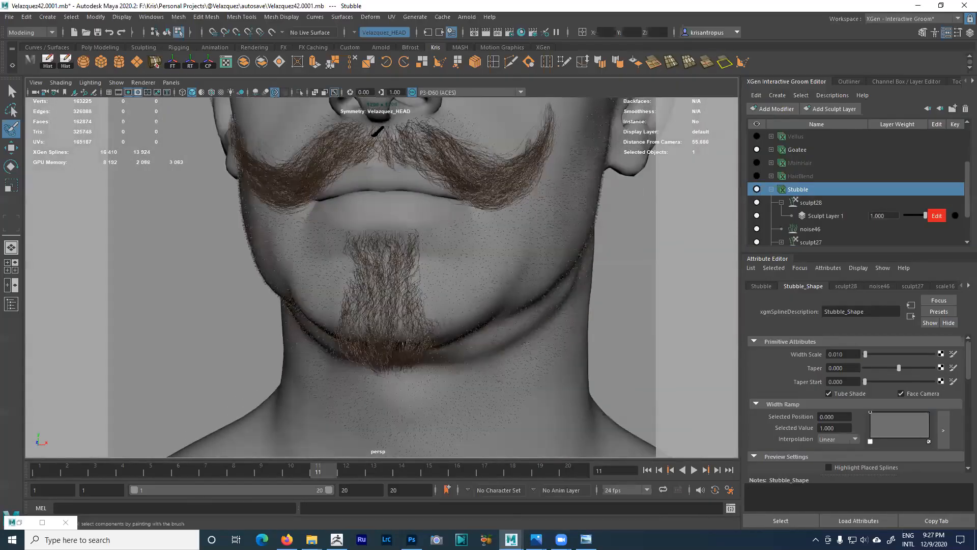
- Activate the XGen Width brush, open its tool settings and set Symmetry to Off
{"action": "left_click", "coordinate": [543, 48]}
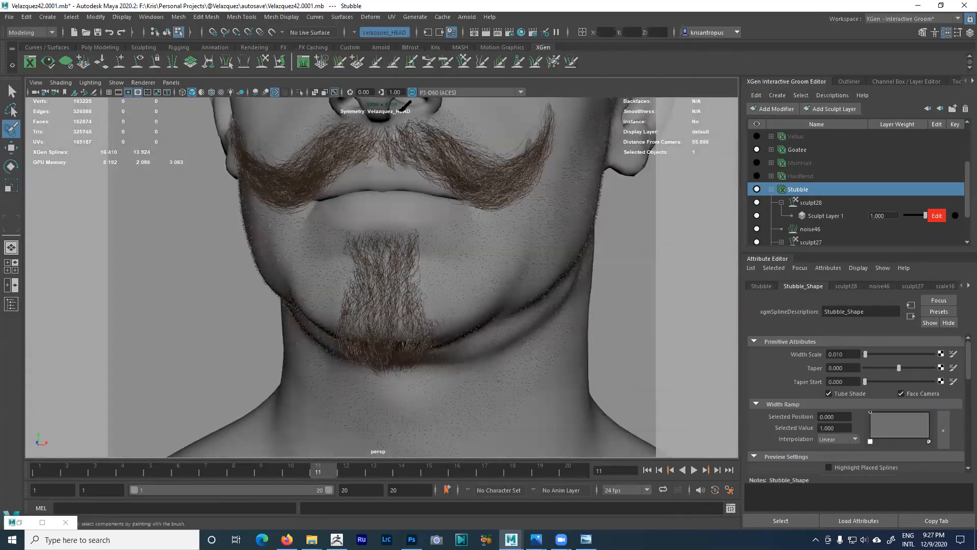
{"action": "left_click", "coordinate": [411, 63]}
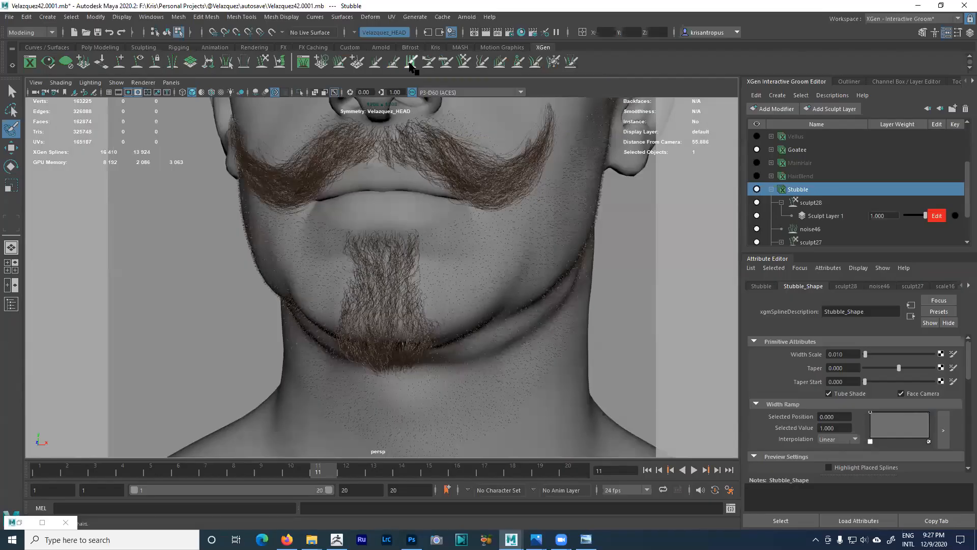
{"action": "double_click", "coordinate": [18, 221]}
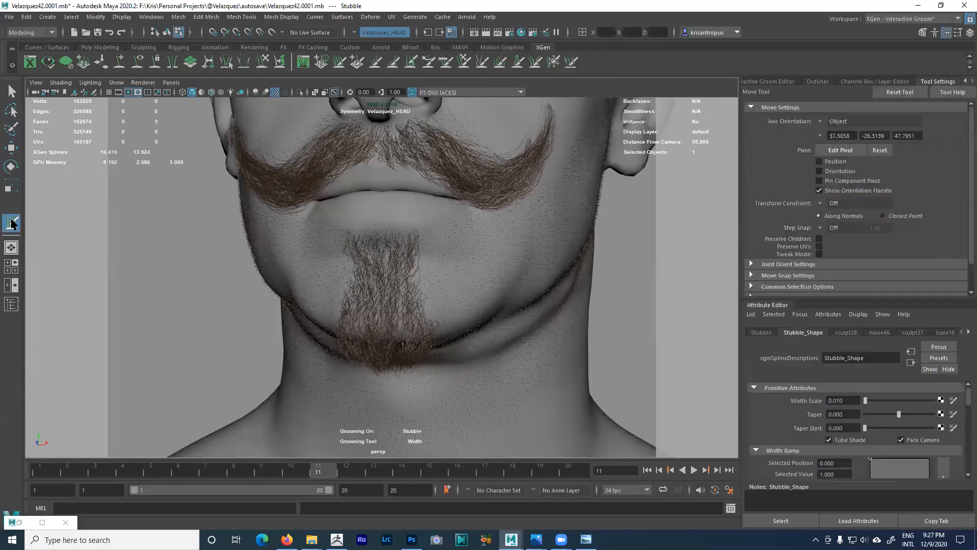
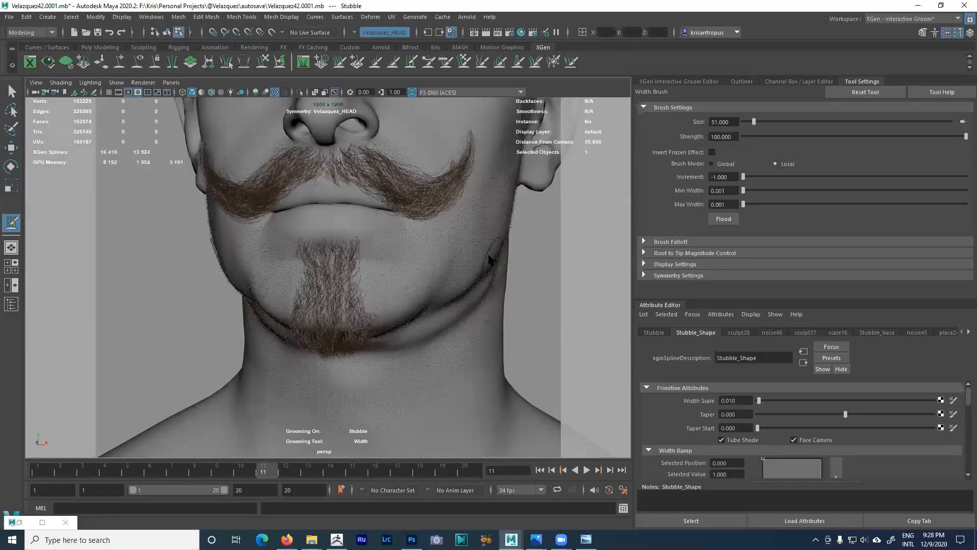
{"action": "left_click", "coordinate": [679, 276]}
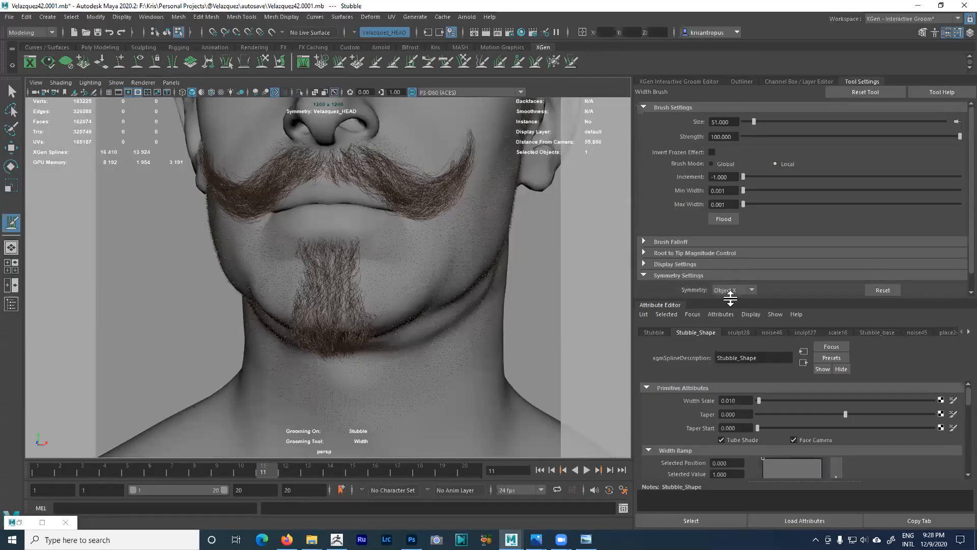
{"action": "left_click", "coordinate": [723, 291]}
{"action": "left_click", "coordinate": [720, 296]}
- Zoom in on the cheek stubble and review the Width brush's Falloff Type options, keeping Surface
{"action": "left_click_drag", "start_coordinate": [475, 240], "coordinate": [477, 314], "text": "alt"}
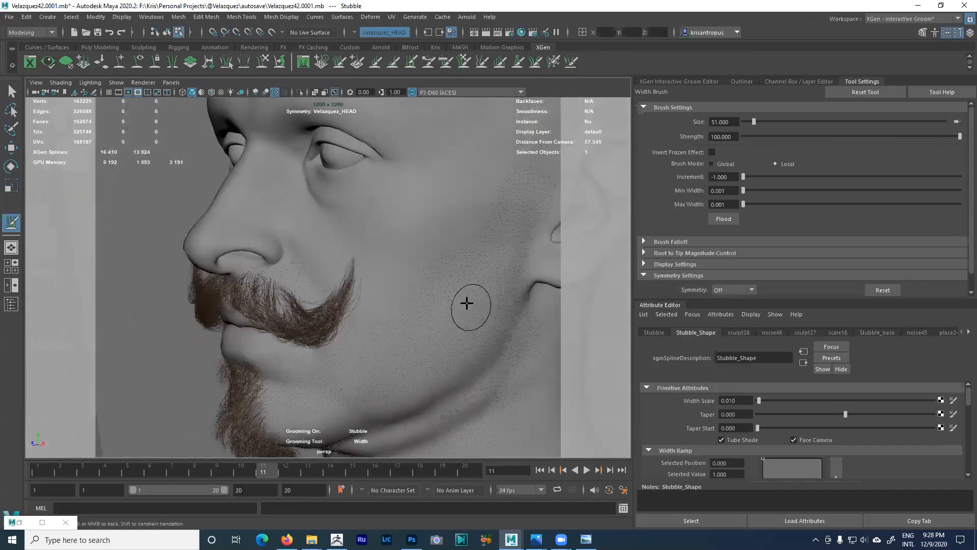
{"action": "scroll", "coordinate": [477, 314], "scroll_direction": "up", "scroll_amount": 3}
{"action": "middle_click_drag", "start_coordinate": [463, 316], "coordinate": [390, 287], "text": "alt"}
{"action": "middle_click_drag", "start_coordinate": [452, 292], "coordinate": [412, 233], "text": "alt"}
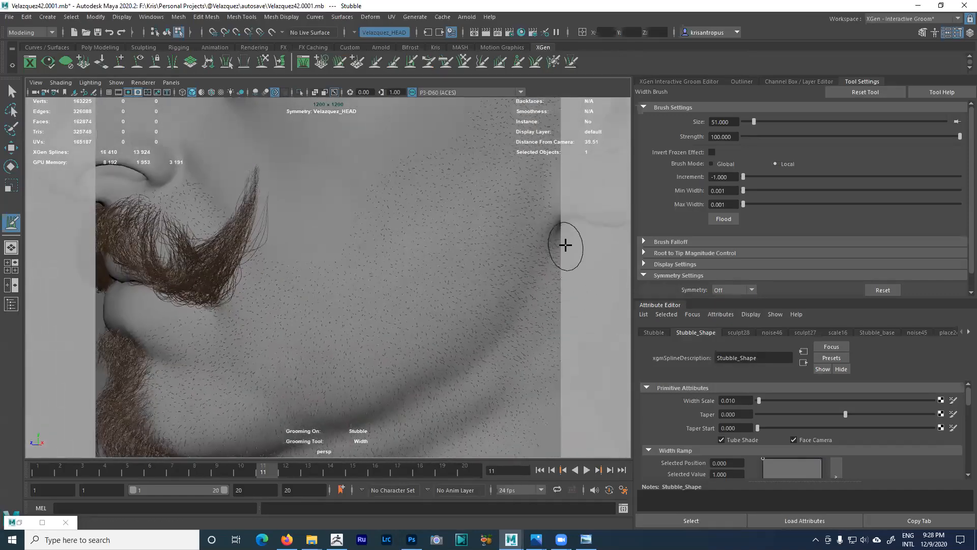
{"action": "left_click", "coordinate": [670, 242]}
{"action": "left_click", "coordinate": [741, 260]}
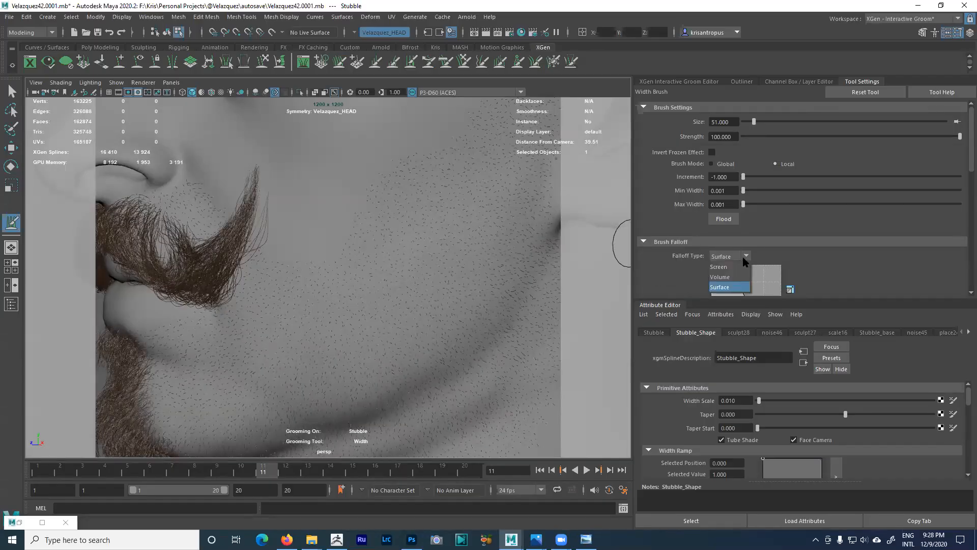
{"action": "left_click", "coordinate": [745, 258]}
- Examine the stubble's upper border along the cheek and sideburn on both sides of the face
{"action": "right_click_drag", "start_coordinate": [484, 269], "coordinate": [349, 216], "text": "alt"}
{"action": "right_click_drag", "start_coordinate": [361, 256], "coordinate": [395, 283], "text": "alt"}
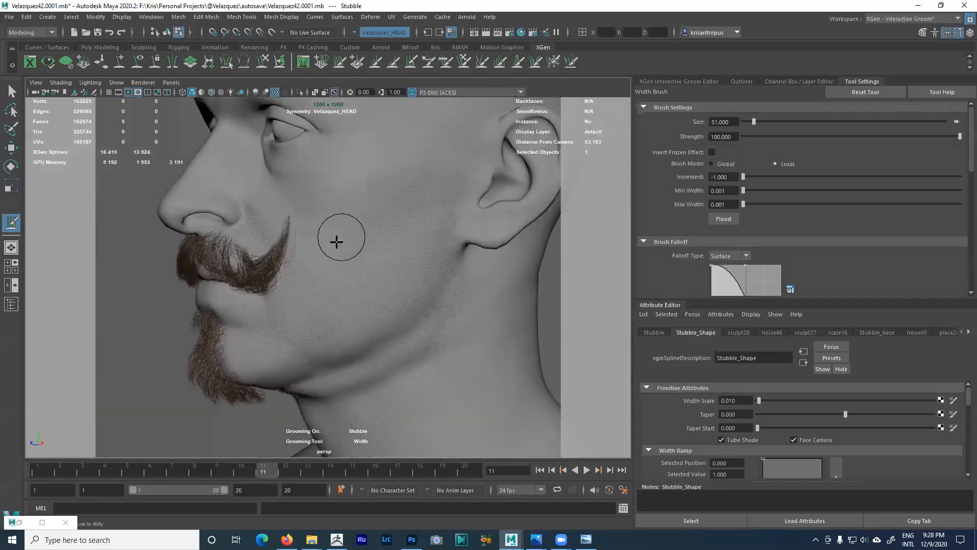
{"action": "left_click_drag", "start_coordinate": [338, 257], "coordinate": [529, 255], "text": "alt"}
{"action": "left_click_drag", "start_coordinate": [439, 247], "coordinate": [263, 250], "text": "alt"}
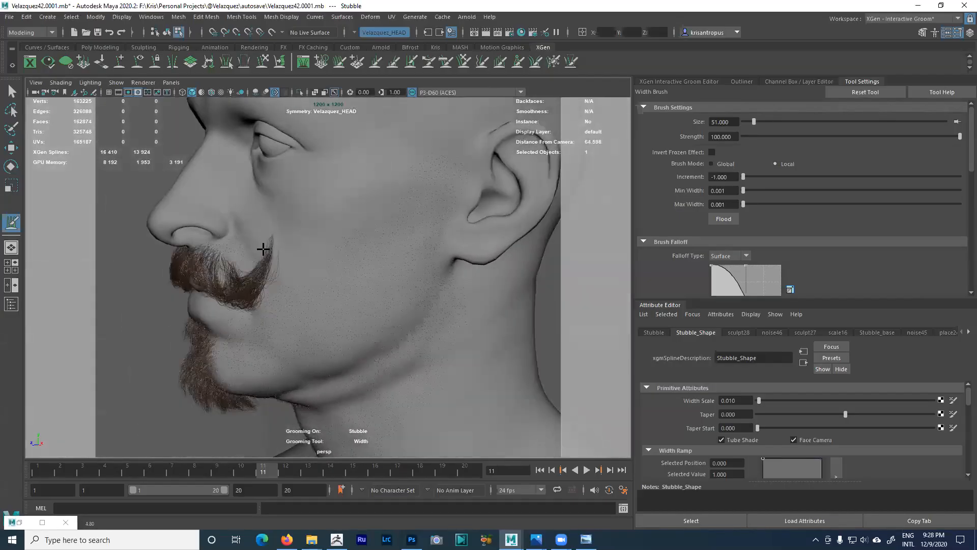
{"action": "right_click_drag", "start_coordinate": [285, 239], "coordinate": [391, 219], "text": "alt"}
{"action": "left_click_drag", "start_coordinate": [391, 218], "coordinate": [276, 277], "text": "alt"}
{"action": "middle_click_drag", "start_coordinate": [276, 277], "coordinate": [310, 303], "text": "alt"}
{"action": "scroll", "coordinate": [321, 258], "scroll_direction": "up", "scroll_amount": 4}
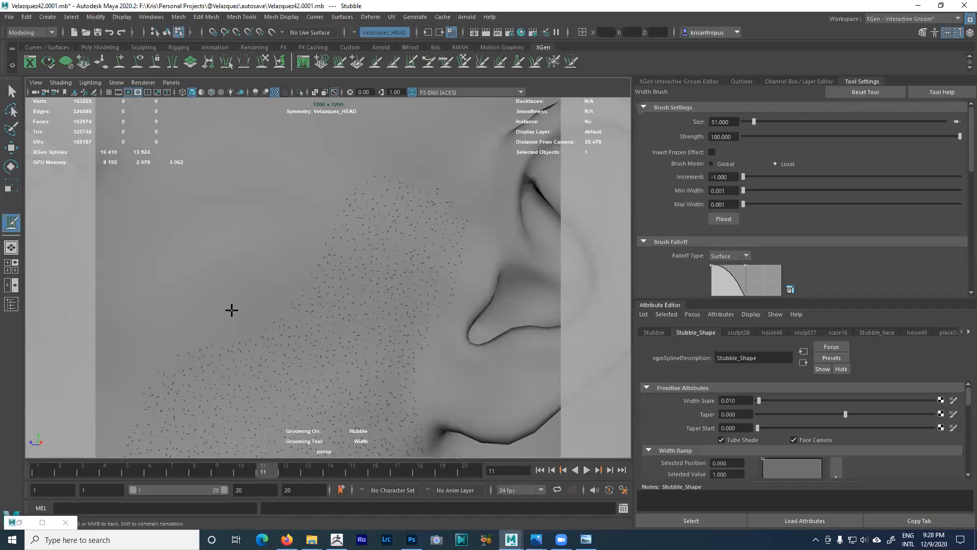
{"action": "mouse_move", "coordinate": [199, 321]}
{"action": "left_mouse_down", "text": "alt"}
{"action": "mouse_move", "coordinate": [273, 276]}
{"action": "mouse_move", "coordinate": [308, 226]}
{"action": "left_mouse_up", "text": "alt"}
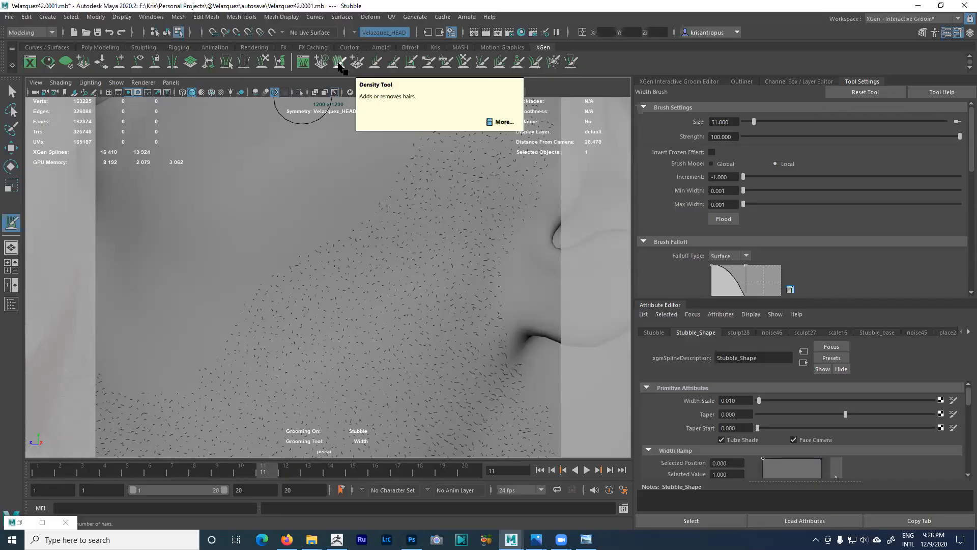
- Resize the Width brush to 46 and thin the stubble hairs along the cheek border beside the moustache tip
{"action": "middle_click_drag", "start_coordinate": [308, 290], "coordinate": [319, 236], "text": "alt"}
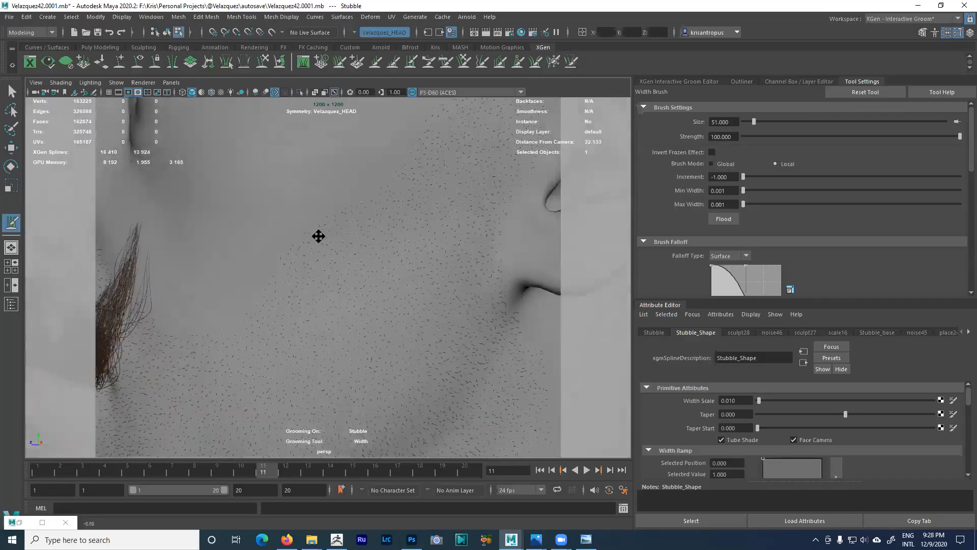
{"action": "left_click_drag", "start_coordinate": [318, 236], "coordinate": [301, 260], "text": "alt"}
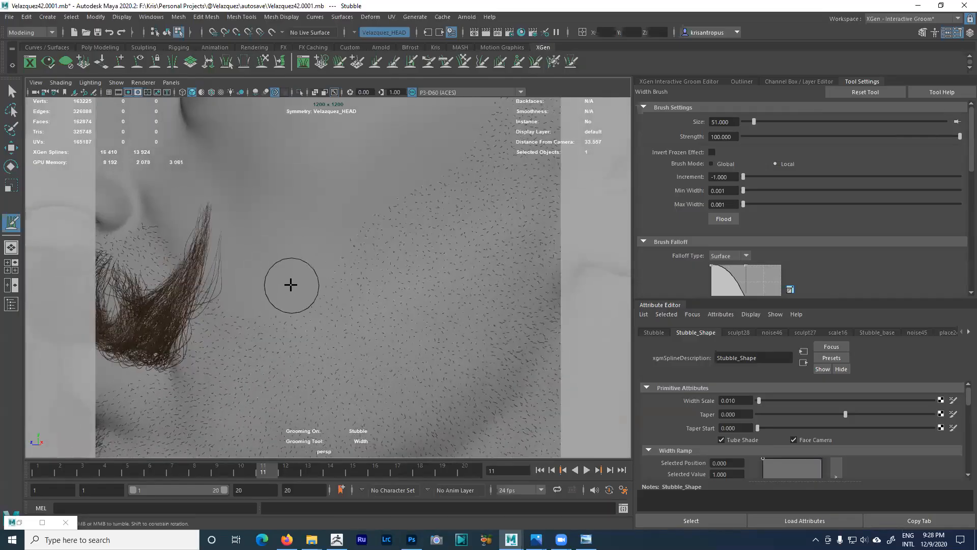
{"action": "left_click_drag", "start_coordinate": [273, 292], "coordinate": [406, 212], "text": "alt"}
{"action": "middle_click_drag", "start_coordinate": [406, 212], "coordinate": [382, 201], "text": "alt"}
{"action": "left_click_drag", "start_coordinate": [381, 201], "coordinate": [406, 209], "text": "alt"}
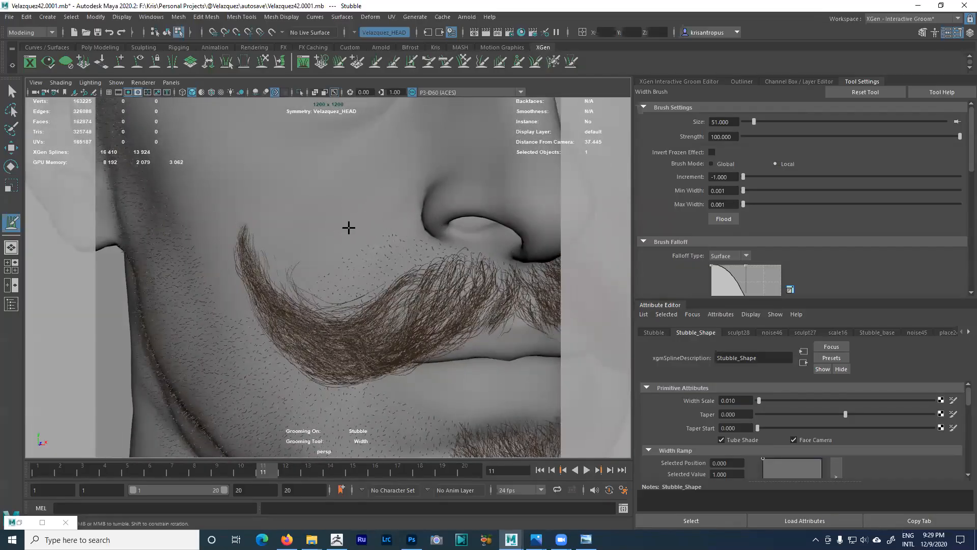
{"action": "left_click_drag", "start_coordinate": [331, 236], "coordinate": [403, 219], "text": "alt"}
{"action": "scroll", "coordinate": [376, 245], "scroll_direction": "up", "scroll_amount": 2}
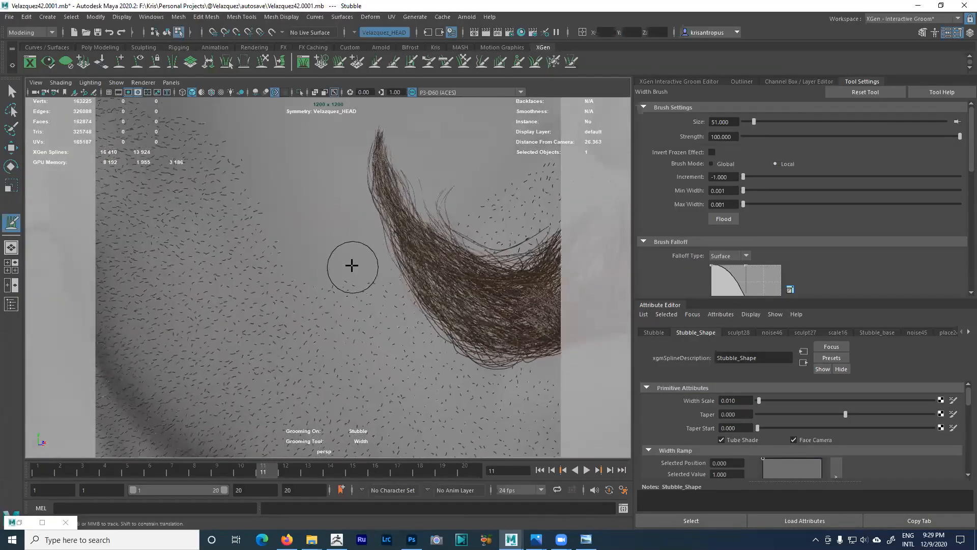
{"action": "key", "text": "b"}
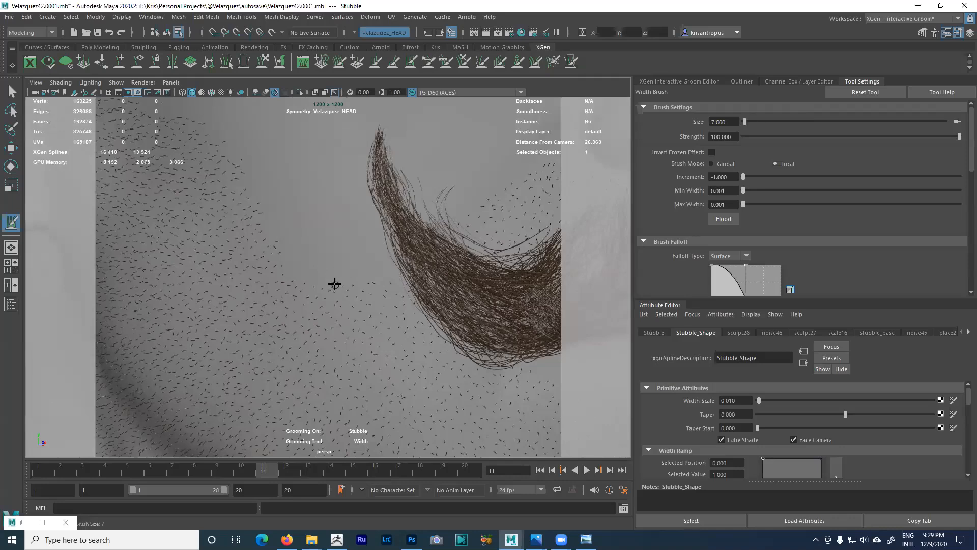
{"action": "mouse_move", "coordinate": [337, 262]}
{"action": "left_mouse_down"}
{"action": "mouse_move", "coordinate": [333, 238]}
{"action": "mouse_move", "coordinate": [342, 239]}
{"action": "left_mouse_up"}
- Thin the stubble hairs with the Width brush along the rear border, from below the earlobe down the side of the neck
{"action": "mouse_move", "coordinate": [360, 207]}
{"action": "left_mouse_down", "text": "alt"}
{"action": "mouse_move", "coordinate": [403, 201]}
{"action": "mouse_move", "coordinate": [353, 187]}
{"action": "left_mouse_up", "text": "alt"}
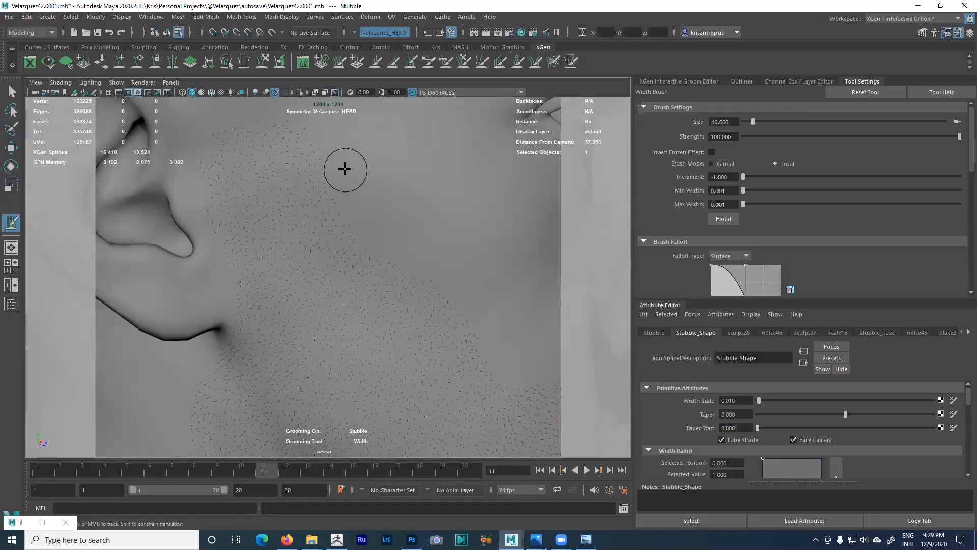
{"action": "mouse_move", "coordinate": [338, 148]}
{"action": "left_mouse_down", "text": "alt"}
{"action": "mouse_move", "coordinate": [393, 215]}
{"action": "mouse_move", "coordinate": [253, 168]}
{"action": "left_mouse_up", "text": "alt"}
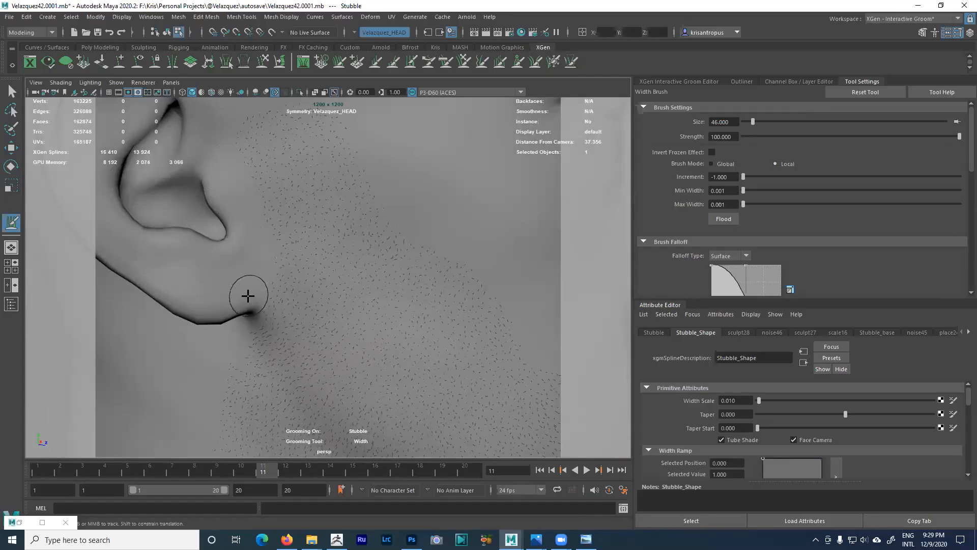
{"action": "left_click_drag", "start_coordinate": [248, 289], "coordinate": [275, 232], "text": "alt"}
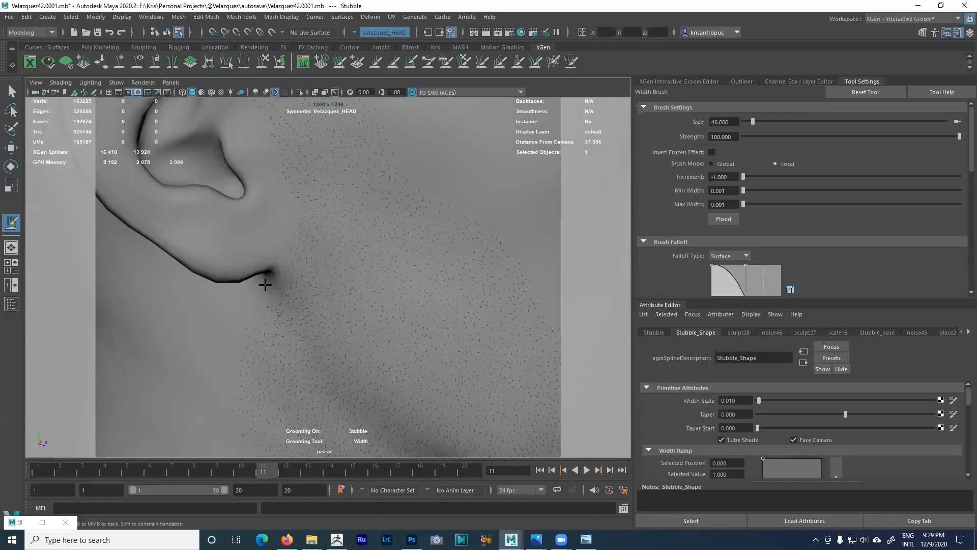
{"action": "mouse_move", "coordinate": [288, 271]}
{"action": "left_mouse_down", "text": "alt"}
{"action": "mouse_move", "coordinate": [300, 247]}
{"action": "mouse_move", "coordinate": [261, 279]}
{"action": "mouse_move", "coordinate": [247, 319]}
{"action": "mouse_move", "coordinate": [248, 334]}
{"action": "mouse_move", "coordinate": [277, 358]}
{"action": "mouse_move", "coordinate": [272, 256]}
{"action": "mouse_move", "coordinate": [276, 280]}
{"action": "left_mouse_up", "text": "alt"}
{"action": "left_click_drag", "start_coordinate": [261, 224], "coordinate": [294, 333]}
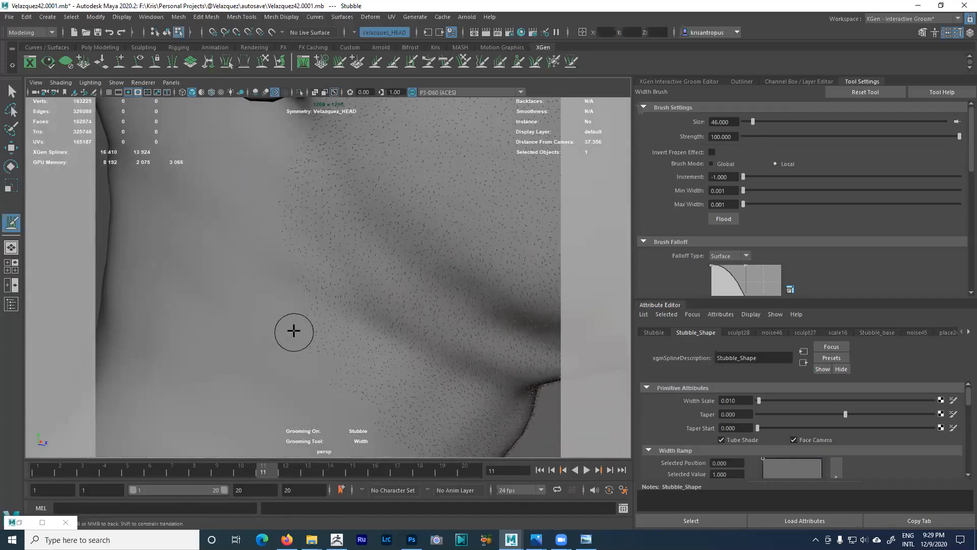
{"action": "mouse_move", "coordinate": [318, 372]}
{"action": "left_mouse_down", "text": "alt"}
{"action": "mouse_move", "coordinate": [297, 299]}
{"action": "mouse_move", "coordinate": [323, 333]}
{"action": "left_mouse_up", "text": "alt"}
{"action": "mouse_move", "coordinate": [292, 279]}
{"action": "left_mouse_down"}
{"action": "mouse_move", "coordinate": [313, 322]}
{"action": "mouse_move", "coordinate": [316, 303]}
{"action": "left_mouse_up"}
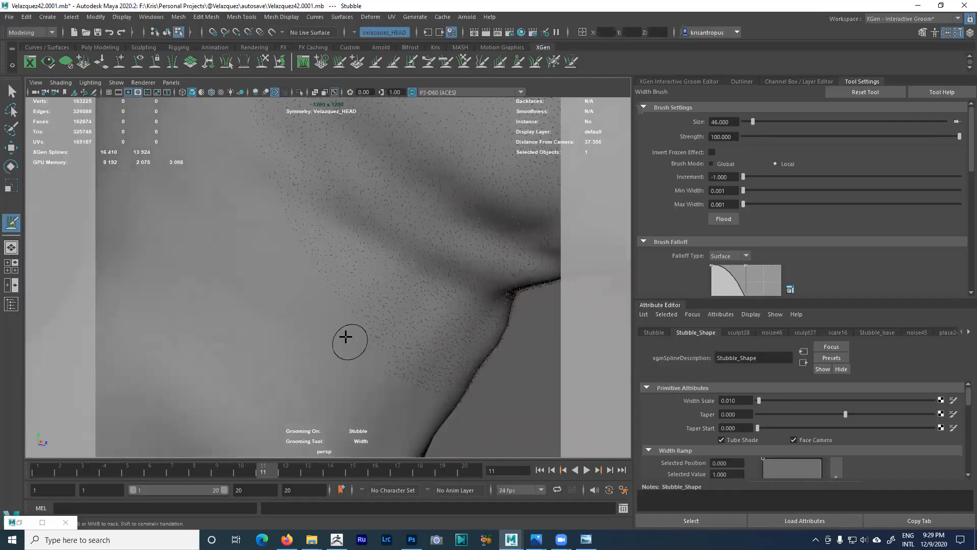
- Examine the stubble's lower border across the neck, its edge around the opposite ear, and the whole face from the front
{"action": "left_click_drag", "start_coordinate": [358, 343], "coordinate": [338, 330], "text": "alt"}
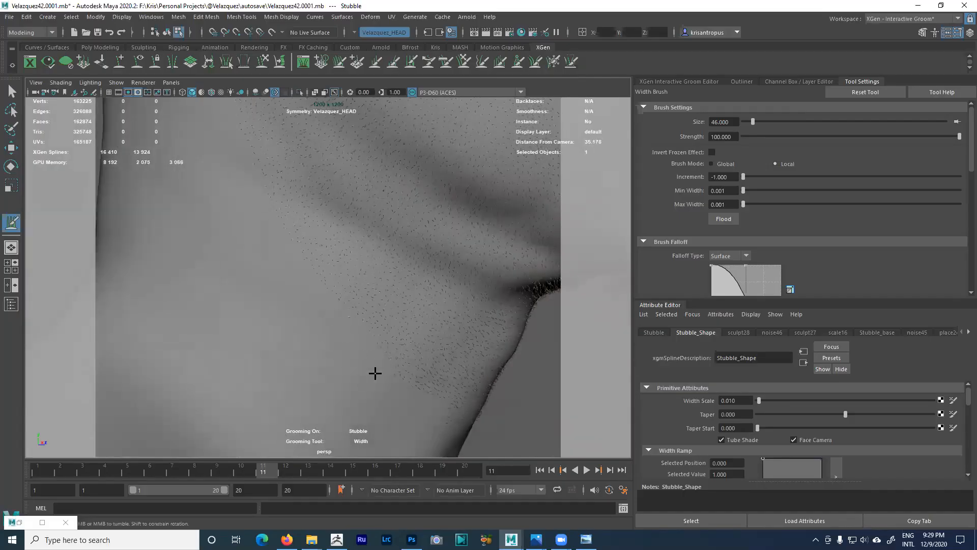
{"action": "left_click_drag", "start_coordinate": [389, 373], "coordinate": [341, 330], "text": "alt"}
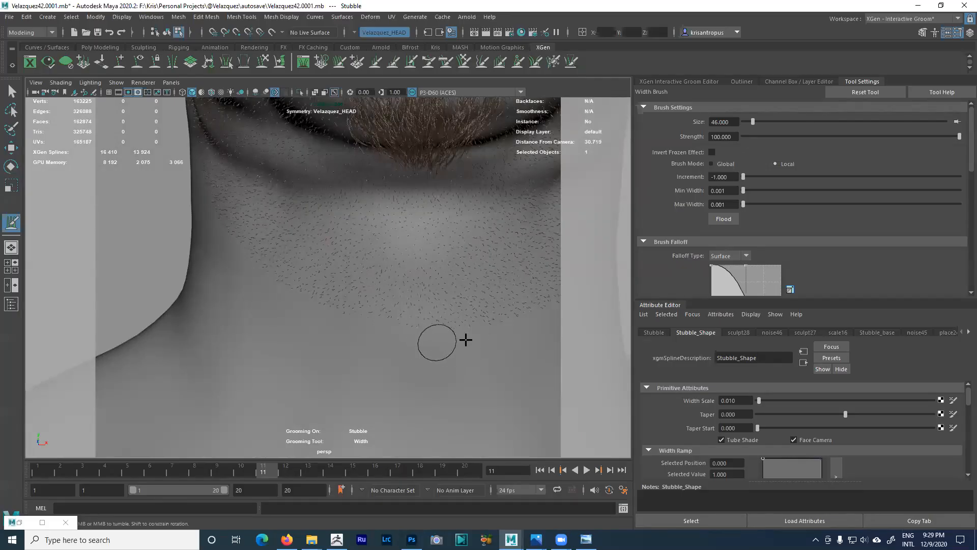
{"action": "left_click_drag", "start_coordinate": [465, 339], "coordinate": [377, 331], "text": "alt"}
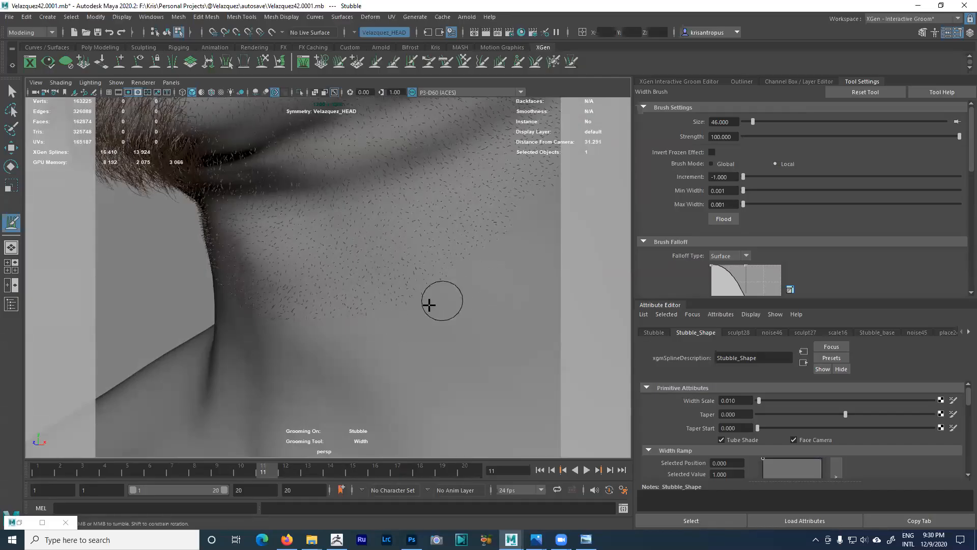
{"action": "left_click_drag", "start_coordinate": [434, 316], "coordinate": [344, 345], "text": "alt"}
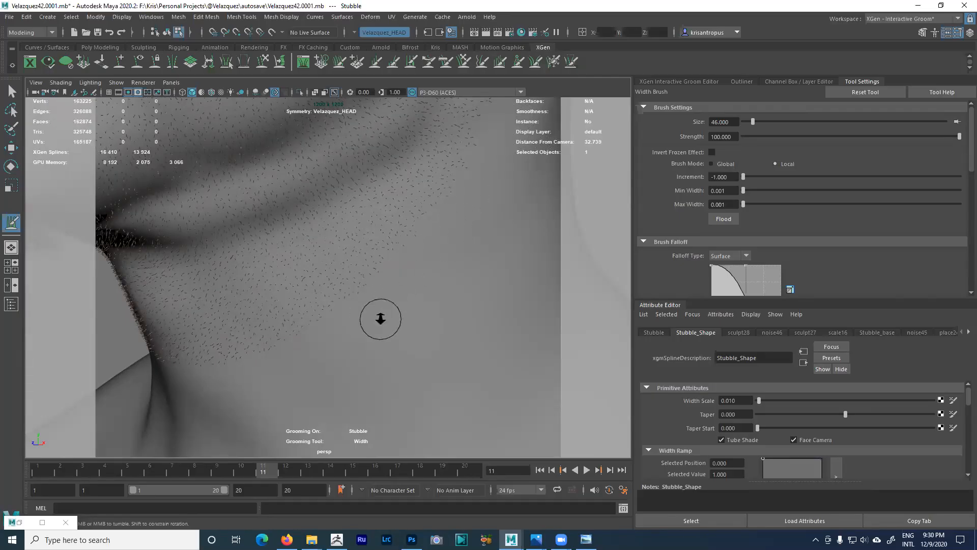
{"action": "middle_click_drag", "start_coordinate": [381, 319], "coordinate": [342, 334], "text": "alt"}
{"action": "left_click_drag", "start_coordinate": [342, 333], "coordinate": [409, 281], "text": "alt"}
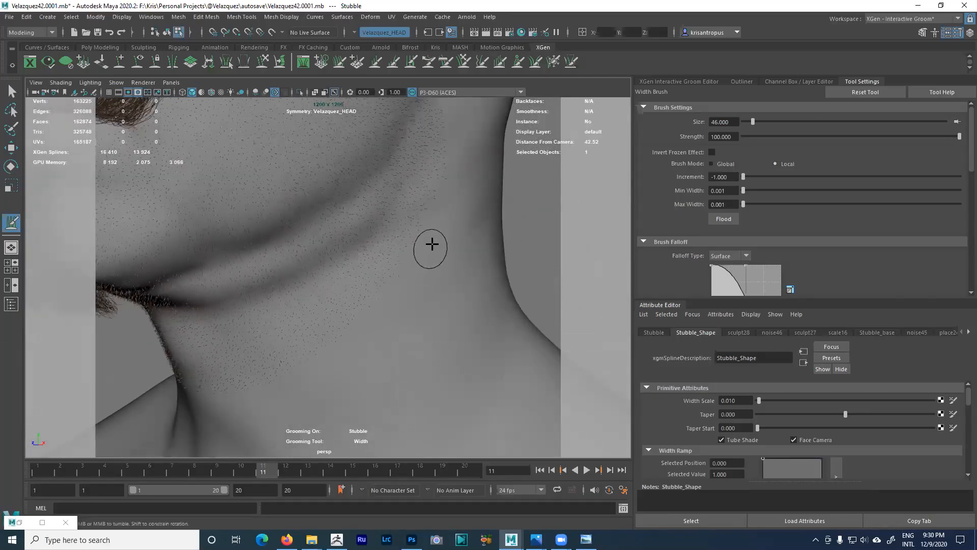
{"action": "mouse_move", "coordinate": [453, 219]}
{"action": "left_mouse_down", "text": "alt"}
{"action": "mouse_move", "coordinate": [422, 277]}
{"action": "mouse_move", "coordinate": [412, 241]}
{"action": "left_mouse_up", "text": "alt"}
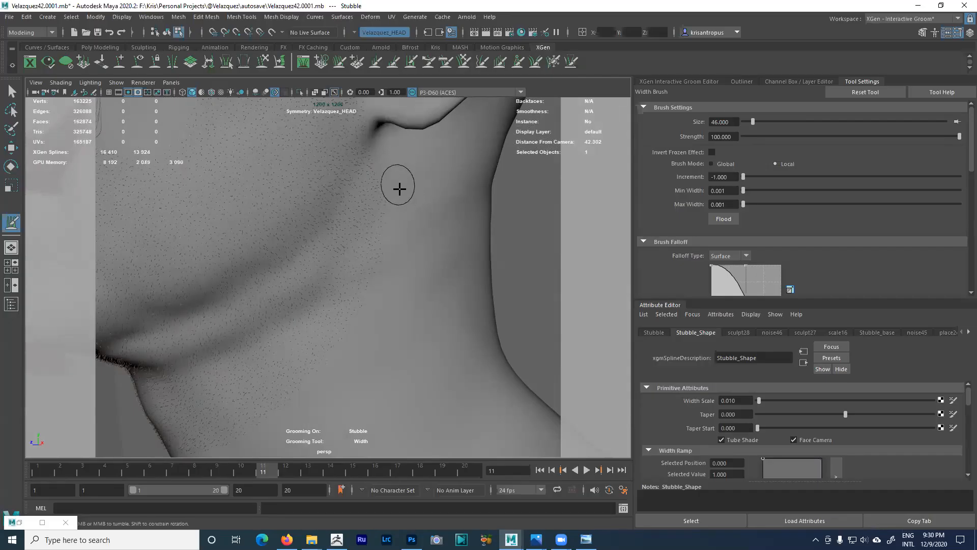
{"action": "mouse_move", "coordinate": [415, 203]}
{"action": "middle_mouse_down", "text": "alt"}
{"action": "mouse_move", "coordinate": [449, 316]}
{"action": "mouse_move", "coordinate": [416, 341]}
{"action": "middle_mouse_up", "text": "alt"}
{"action": "scroll", "coordinate": [410, 292], "scroll_direction": "up", "scroll_amount": 3}
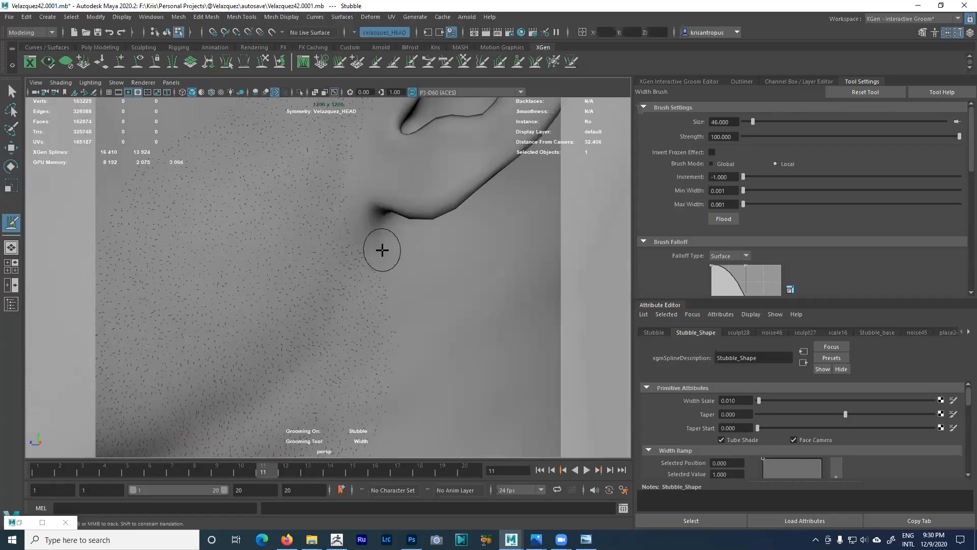
{"action": "middle_click_drag", "start_coordinate": [425, 224], "coordinate": [419, 275], "text": "alt"}
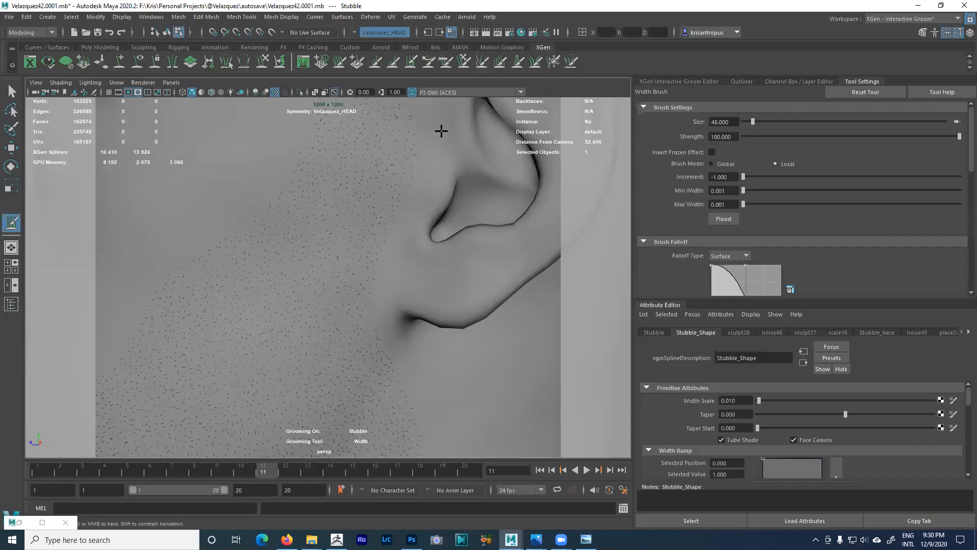
{"action": "scroll", "coordinate": [436, 173], "scroll_direction": "down", "scroll_amount": 5}
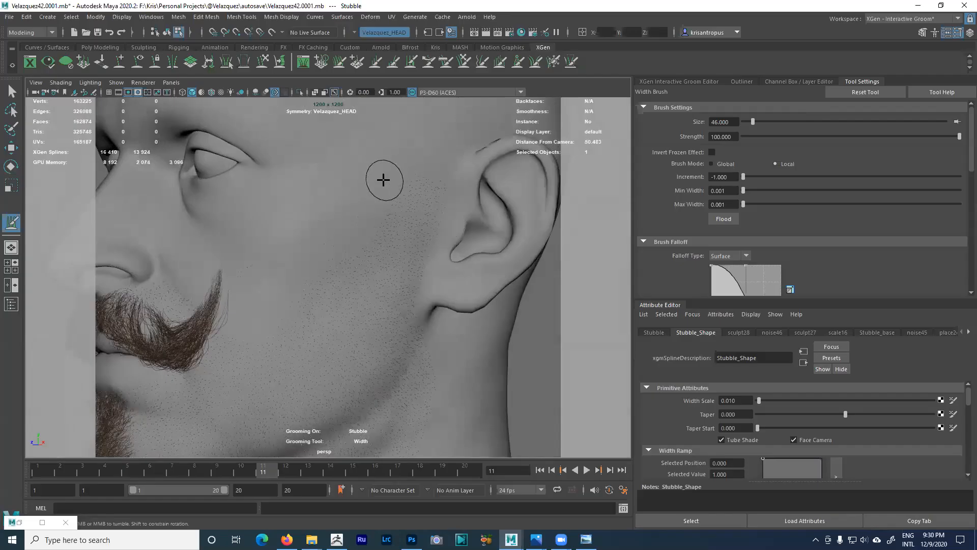
{"action": "left_click_drag", "start_coordinate": [348, 251], "coordinate": [445, 255], "text": "alt"}
{"action": "right_click_drag", "start_coordinate": [445, 255], "coordinate": [402, 207], "text": "alt"}
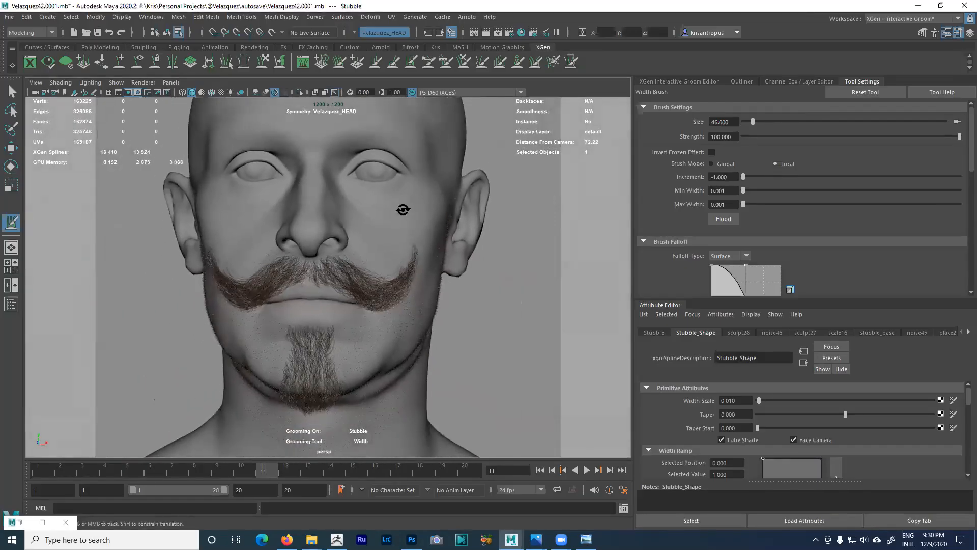
- Examine the stubble's thickness and distribution on the character's right cheek and jaw, both up close and from a distance
{"action": "left_click_drag", "start_coordinate": [402, 207], "coordinate": [426, 215], "text": "alt"}
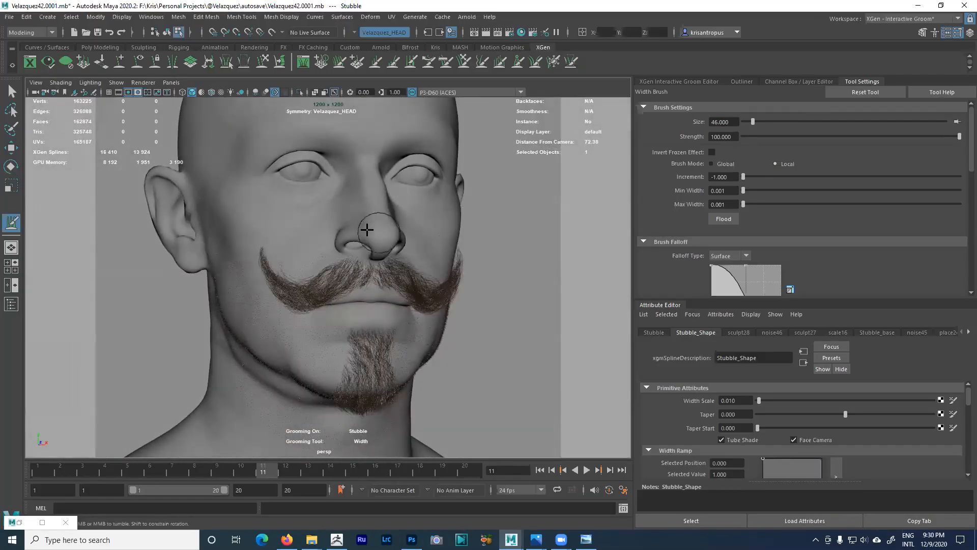
{"action": "left_click", "coordinate": [13, 96]}
{"action": "left_click_drag", "start_coordinate": [374, 229], "coordinate": [356, 214], "text": "alt"}
{"action": "right_click_drag", "start_coordinate": [356, 213], "coordinate": [431, 238], "text": "alt"}
{"action": "left_click_drag", "start_coordinate": [285, 220], "coordinate": [284, 252], "text": "alt"}
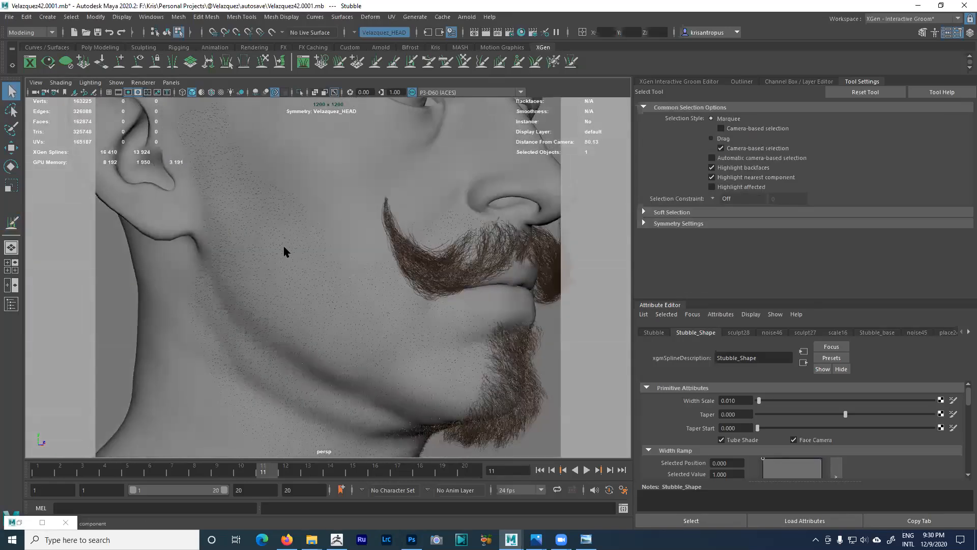
{"action": "left_click", "coordinate": [11, 128]}
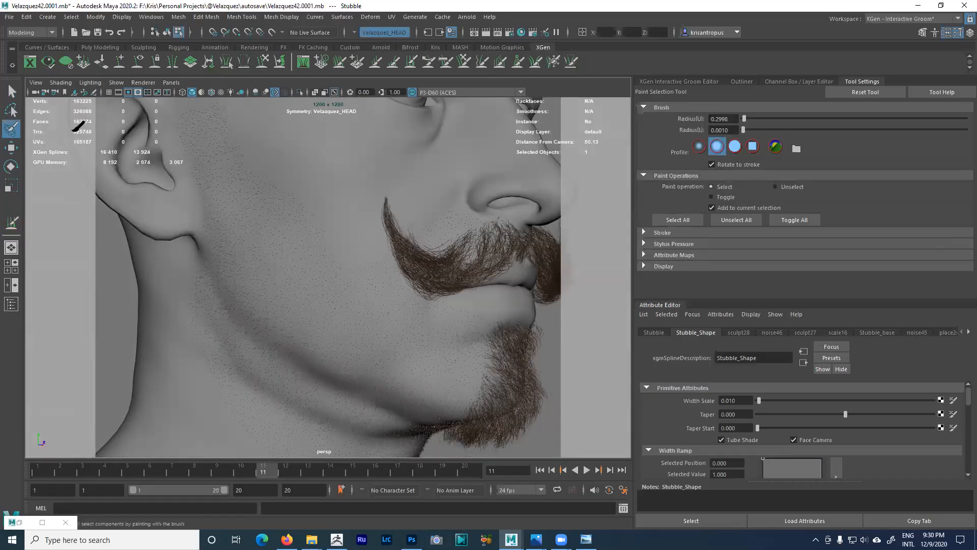
{"action": "left_click", "coordinate": [11, 99]}
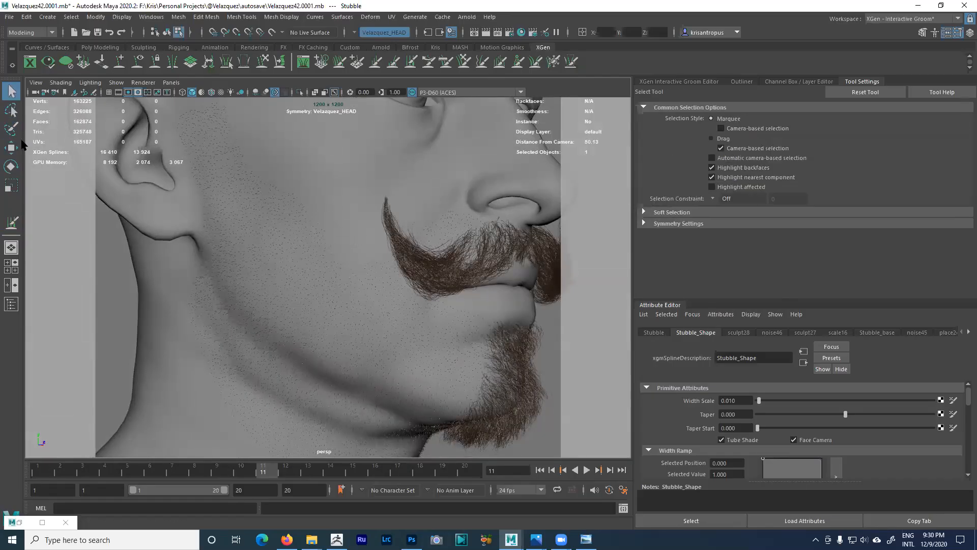
{"action": "left_click", "coordinate": [12, 221]}
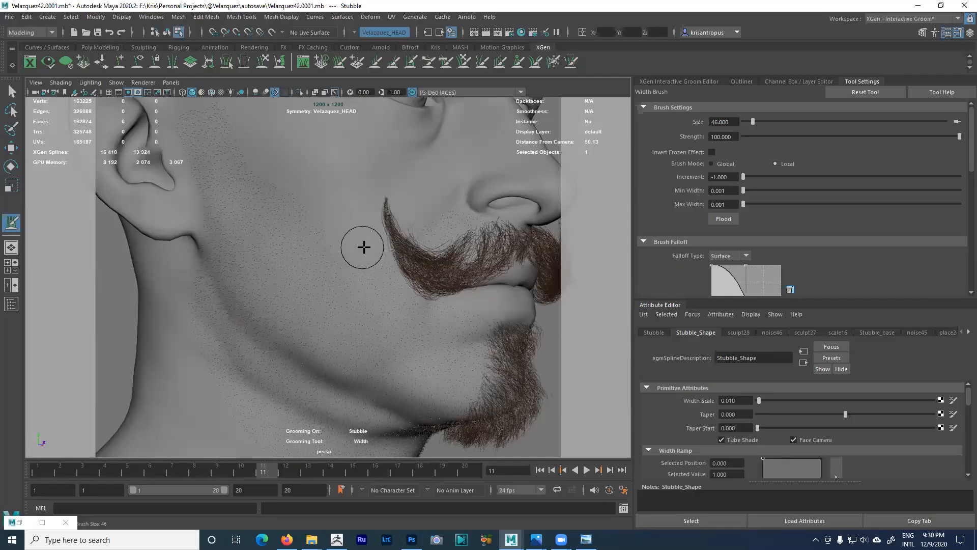
{"action": "left_click_drag", "start_coordinate": [398, 247], "coordinate": [332, 237], "text": "alt"}
{"action": "left_click_drag", "start_coordinate": [343, 236], "coordinate": [474, 239], "text": "alt"}
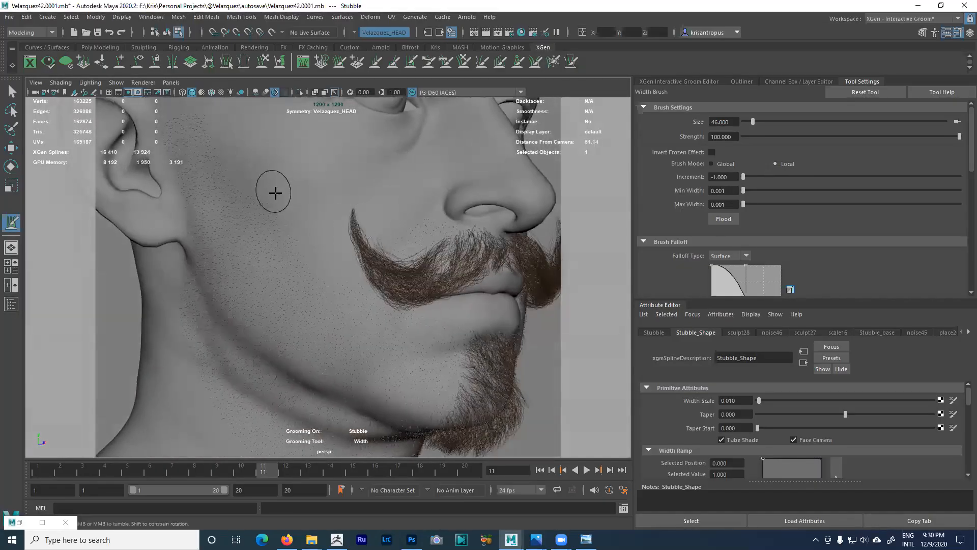
{"action": "scroll", "coordinate": [352, 224], "scroll_direction": "down", "scroll_amount": 5}
{"action": "left_click_drag", "start_coordinate": [352, 224], "coordinate": [280, 279], "text": "alt"}
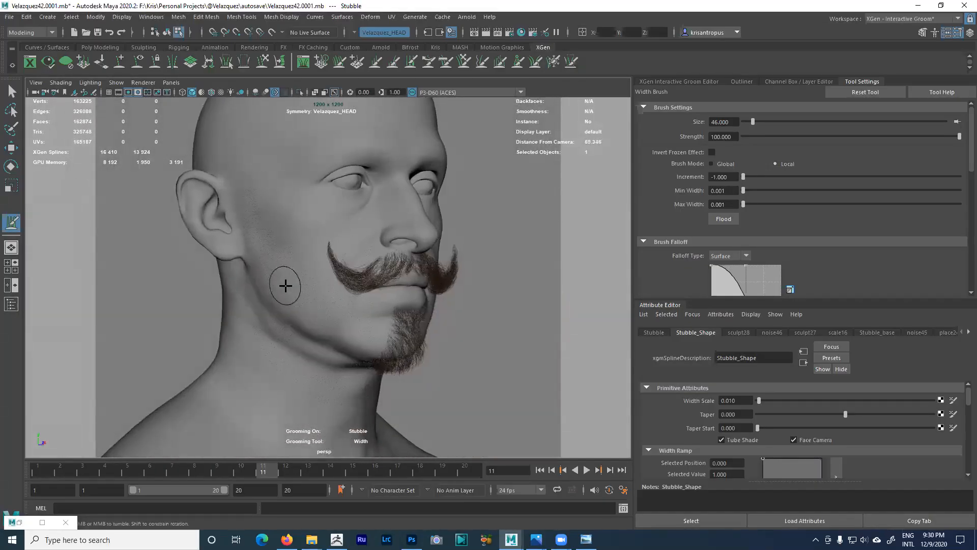
{"action": "scroll", "coordinate": [401, 398], "scroll_direction": "down", "scroll_amount": 8}
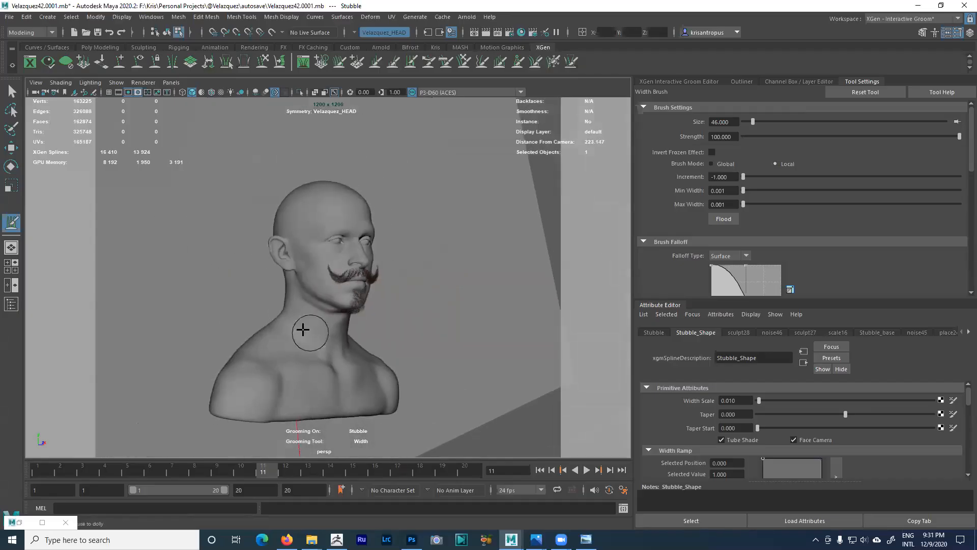
- Examine the stubble on the character's left cheek, sideburn and jawline in three-quarter and profile views
{"action": "left_click_drag", "start_coordinate": [387, 329], "coordinate": [317, 325], "text": "alt"}
{"action": "right_click_drag", "start_coordinate": [316, 324], "coordinate": [465, 441], "text": "alt"}
{"action": "mouse_move", "coordinate": [464, 441]}
{"action": "left_mouse_down", "text": "alt"}
{"action": "mouse_move", "coordinate": [417, 370]}
{"action": "mouse_move", "coordinate": [423, 392]}
{"action": "mouse_move", "coordinate": [401, 240]}
{"action": "left_mouse_up", "text": "alt"}
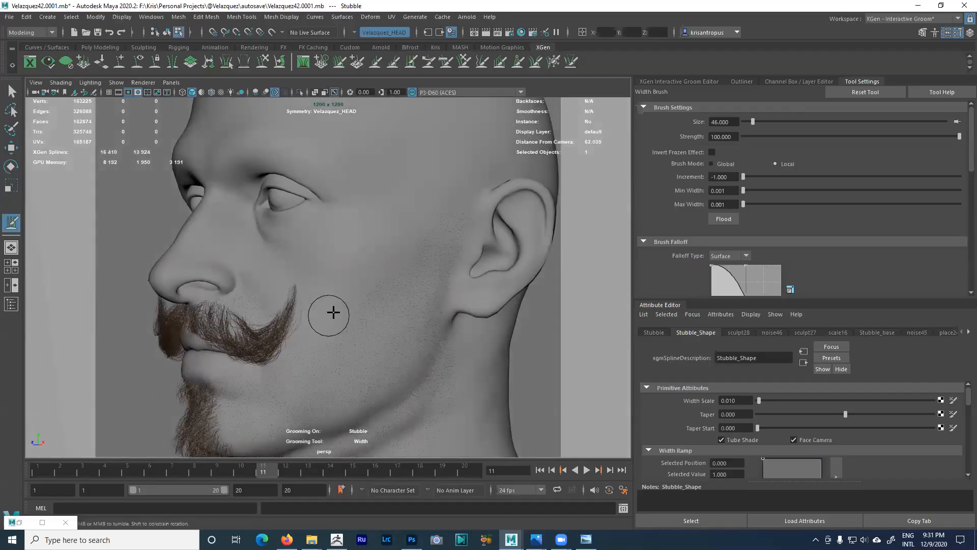
{"action": "left_click_drag", "start_coordinate": [367, 273], "coordinate": [411, 274], "text": "alt"}
{"action": "right_click_drag", "start_coordinate": [412, 274], "coordinate": [417, 286], "text": "alt"}
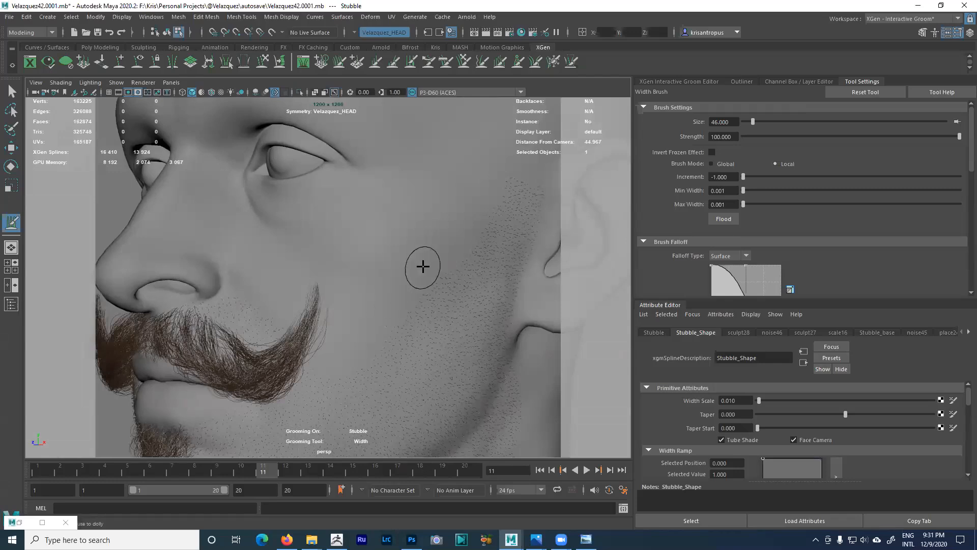
{"action": "left_click_drag", "start_coordinate": [429, 272], "coordinate": [417, 277], "text": "alt"}
{"action": "mouse_move", "coordinate": [470, 338]}
{"action": "right_mouse_down", "text": "alt"}
{"action": "mouse_move", "coordinate": [421, 306]}
{"action": "mouse_move", "coordinate": [424, 280]}
{"action": "right_mouse_up", "text": "alt"}
{"action": "left_click_drag", "start_coordinate": [397, 389], "coordinate": [422, 340], "text": "alt"}
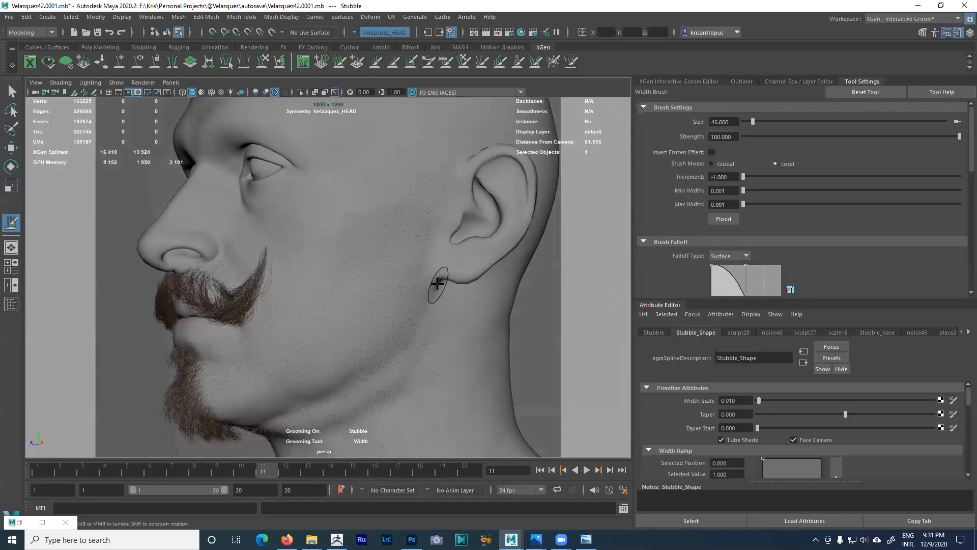
{"action": "mouse_move", "coordinate": [450, 397]}
{"action": "left_mouse_down", "text": "alt"}
{"action": "mouse_move", "coordinate": [502, 401]}
{"action": "mouse_move", "coordinate": [414, 349]}
{"action": "mouse_move", "coordinate": [465, 365]}
{"action": "left_mouse_up", "text": "alt"}
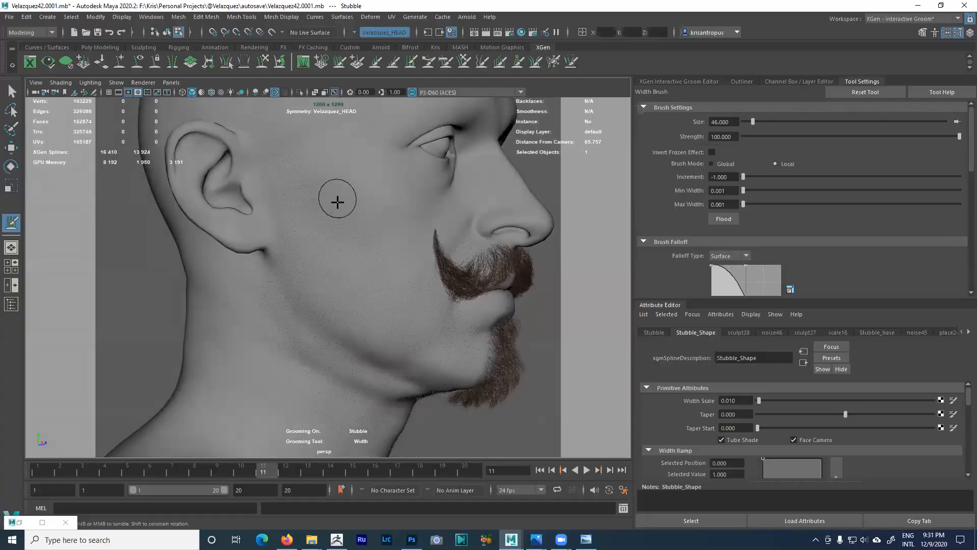
- Compare the stubble on both sides of the face, then inspect individual hairs beside the mustache up close
{"action": "mouse_move", "coordinate": [432, 299]}
{"action": "left_mouse_down", "text": "alt"}
{"action": "mouse_move", "coordinate": [367, 303]}
{"action": "mouse_move", "coordinate": [287, 232]}
{"action": "left_mouse_up", "text": "alt"}
{"action": "mouse_move", "coordinate": [448, 227]}
{"action": "left_mouse_down", "text": "alt"}
{"action": "mouse_move", "coordinate": [500, 217]}
{"action": "mouse_move", "coordinate": [435, 213]}
{"action": "mouse_move", "coordinate": [434, 225]}
{"action": "mouse_move", "coordinate": [384, 211]}
{"action": "left_mouse_up", "text": "alt"}
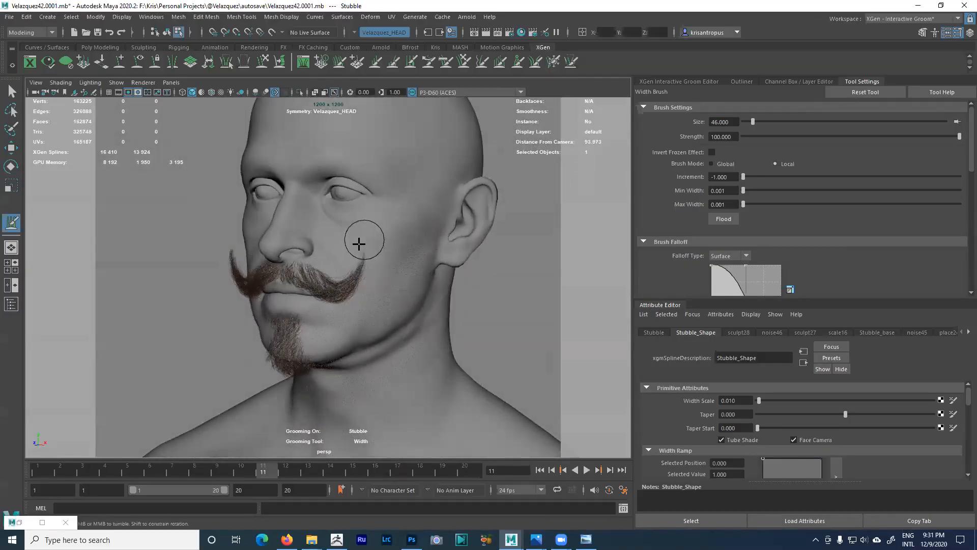
{"action": "mouse_move", "coordinate": [323, 240]}
{"action": "left_mouse_down", "text": "alt"}
{"action": "mouse_move", "coordinate": [445, 201]}
{"action": "mouse_move", "coordinate": [515, 206]}
{"action": "mouse_move", "coordinate": [377, 222]}
{"action": "left_mouse_up", "text": "alt"}
{"action": "right_click_drag", "start_coordinate": [377, 223], "coordinate": [458, 249], "text": "alt"}
{"action": "left_click_drag", "start_coordinate": [458, 249], "coordinate": [538, 238], "text": "alt"}
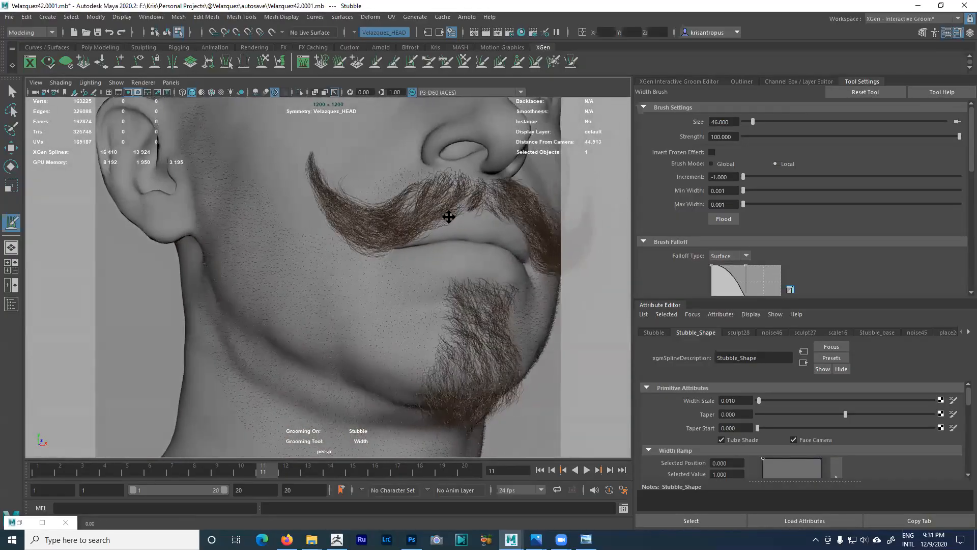
{"action": "middle_click_drag", "start_coordinate": [467, 220], "coordinate": [463, 202], "text": "alt"}
{"action": "right_click_drag", "start_coordinate": [463, 201], "coordinate": [494, 279], "text": "alt"}
{"action": "left_click_drag", "start_coordinate": [409, 252], "coordinate": [450, 279], "text": "alt"}
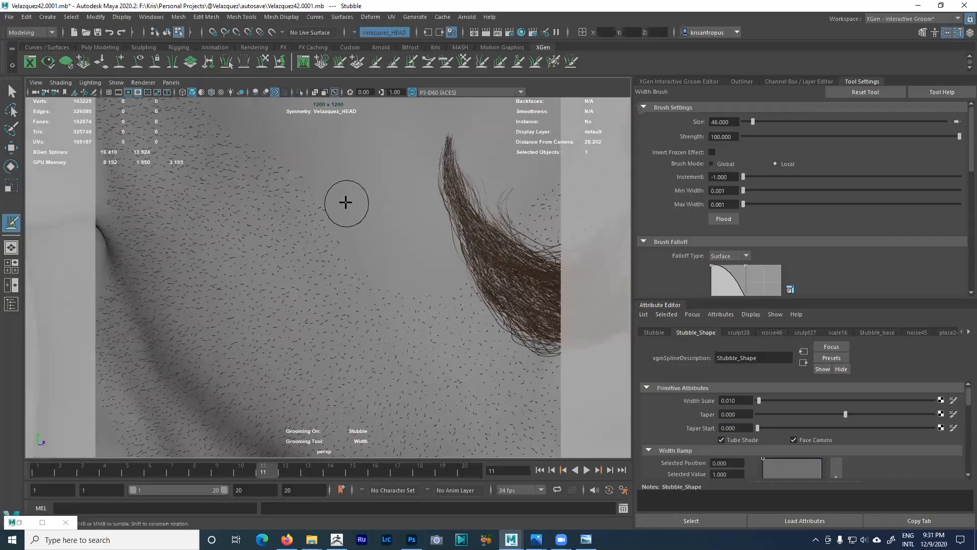
{"action": "right_click_drag", "start_coordinate": [470, 259], "coordinate": [406, 238], "text": "alt"}
{"action": "mouse_move", "coordinate": [406, 238]}
{"action": "left_mouse_down", "text": "alt"}
{"action": "mouse_move", "coordinate": [382, 221]}
{"action": "mouse_move", "coordinate": [394, 243]}
{"action": "left_mouse_up", "text": "alt"}
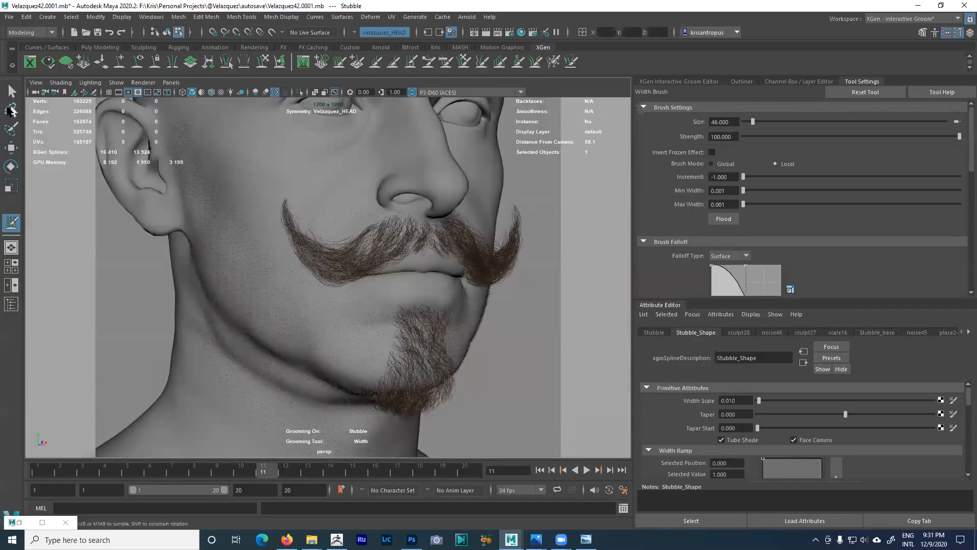
- Save the scene as Velazquez43.mb in the project's scenes folder, replacing the existing file
{"action": "left_click", "coordinate": [9, 17]}
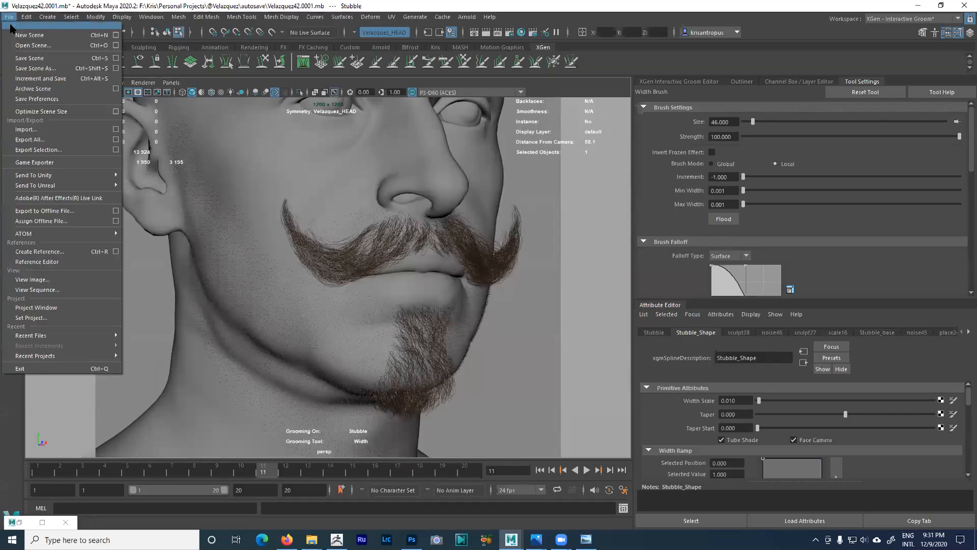
{"action": "left_click", "coordinate": [44, 69]}
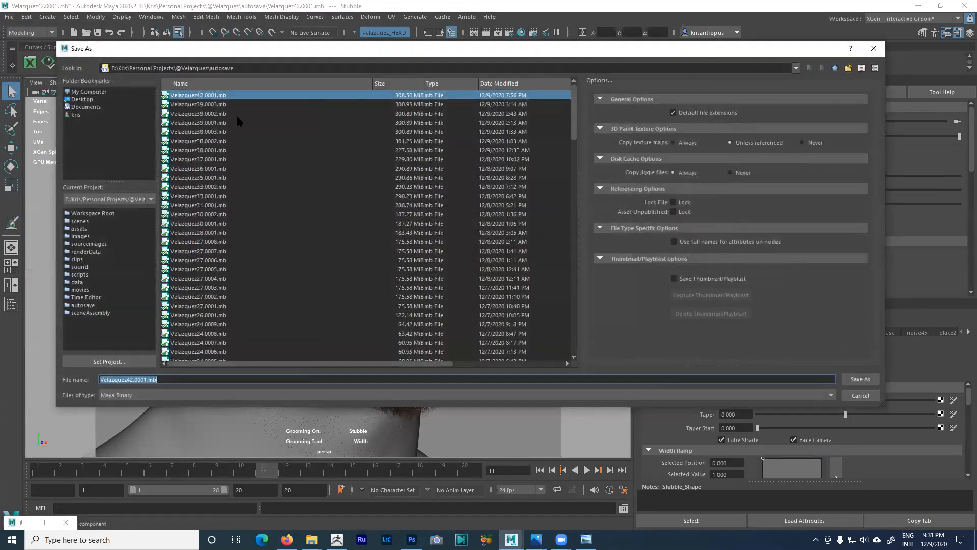
{"action": "left_click", "coordinate": [833, 69]}
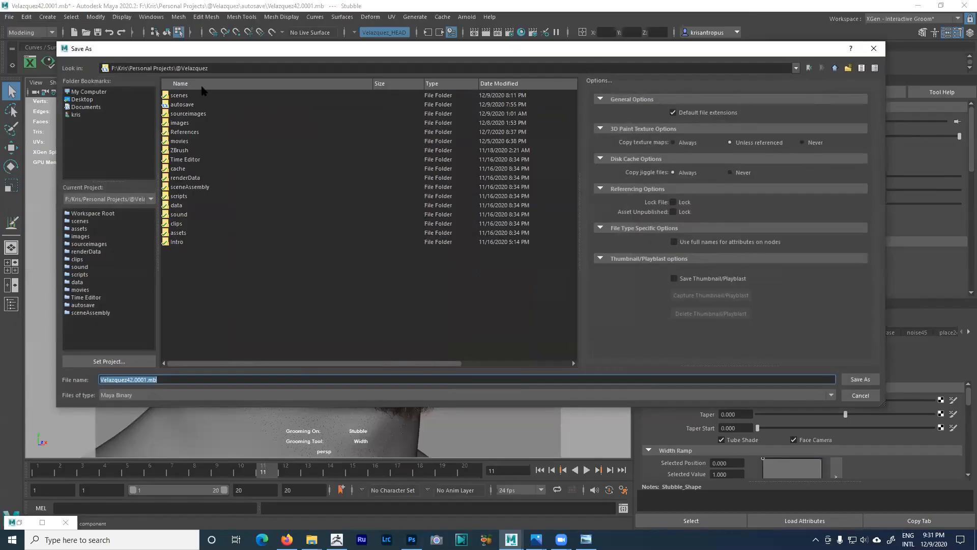
{"action": "double_click", "coordinate": [179, 95]}
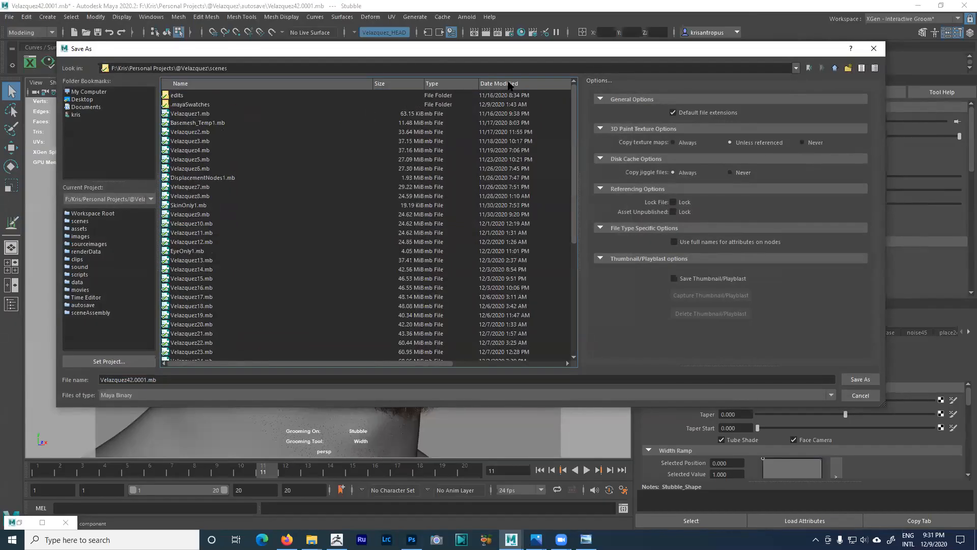
{"action": "left_click", "coordinate": [199, 96]}
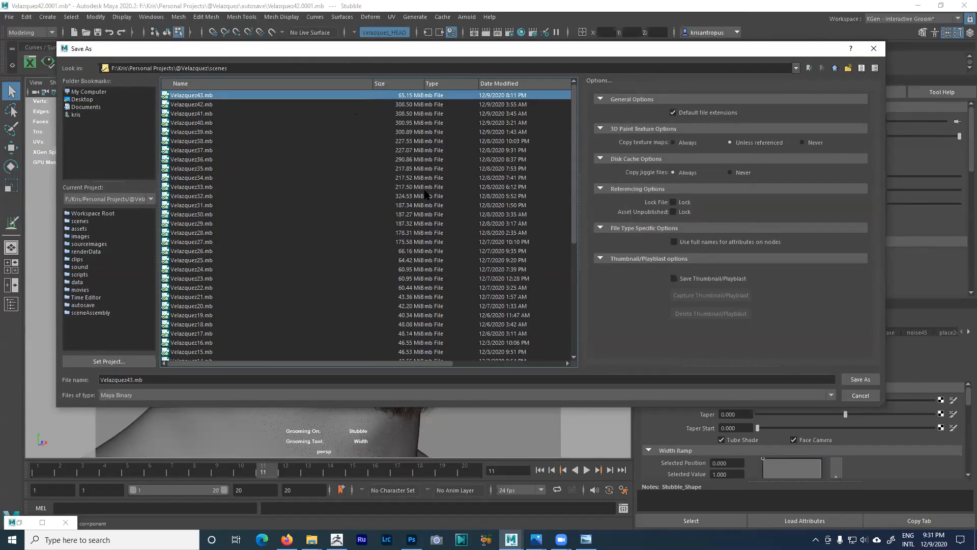
{"action": "left_click", "coordinate": [861, 379]}
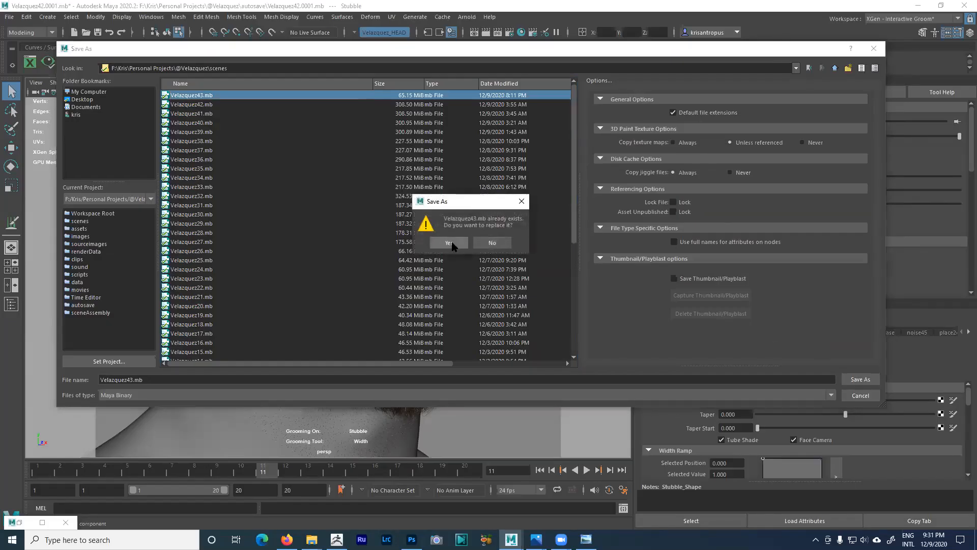
{"action": "left_click", "coordinate": [450, 242]}
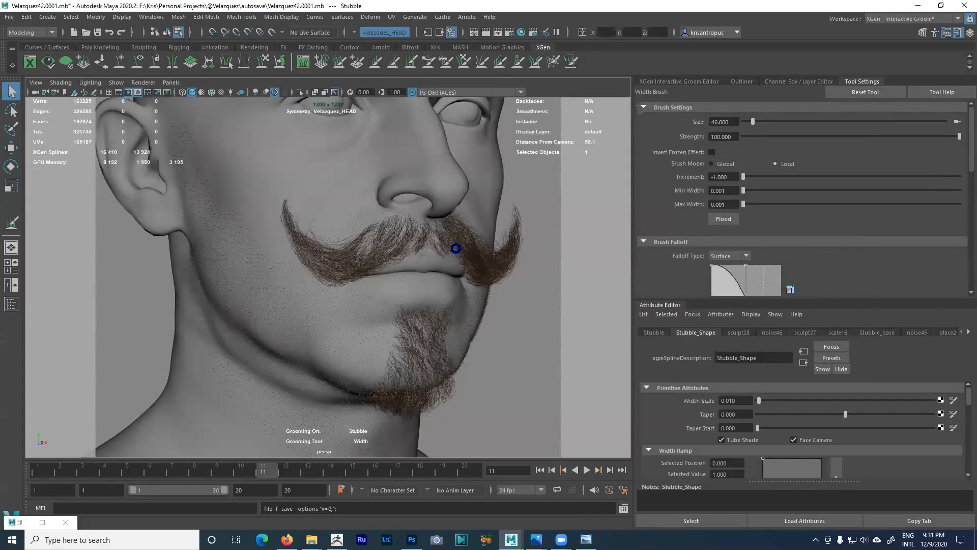
{"action": "left_click", "coordinate": [10, 17]}
{"action": "left_click", "coordinate": [32, 69]}
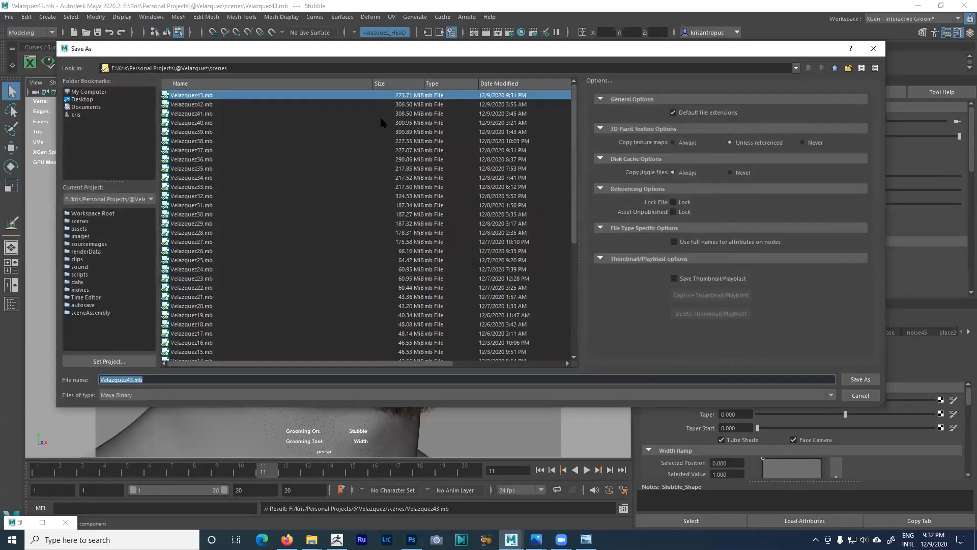
{"action": "left_click", "coordinate": [861, 396]}
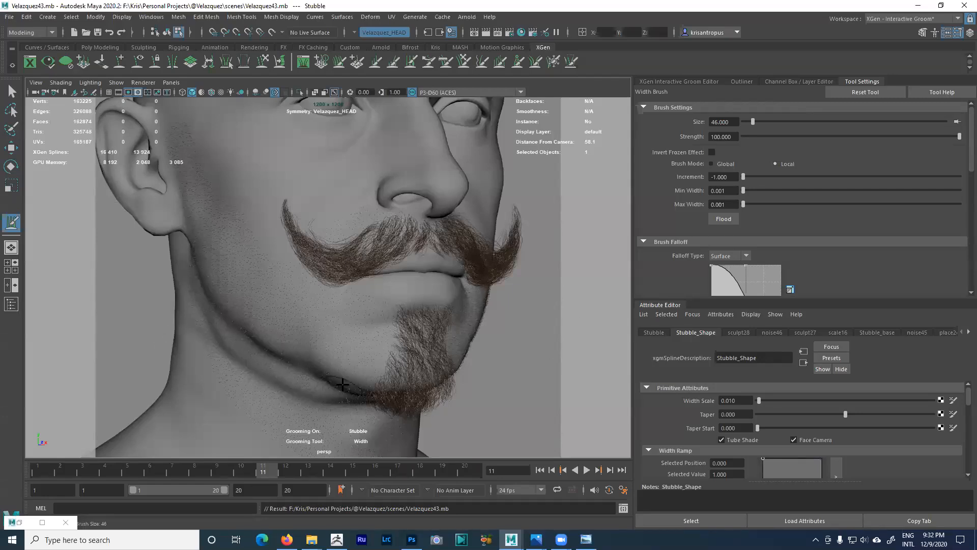
- Show the XGen Interactive Groom Editor, enlarge its description list and collapse the Stubble description
{"action": "left_click_drag", "start_coordinate": [497, 351], "coordinate": [469, 388], "text": "alt"}
{"action": "scroll", "coordinate": [399, 266], "scroll_direction": "down", "scroll_amount": 1}
{"action": "scroll", "coordinate": [411, 312], "scroll_direction": "down", "scroll_amount": 1}
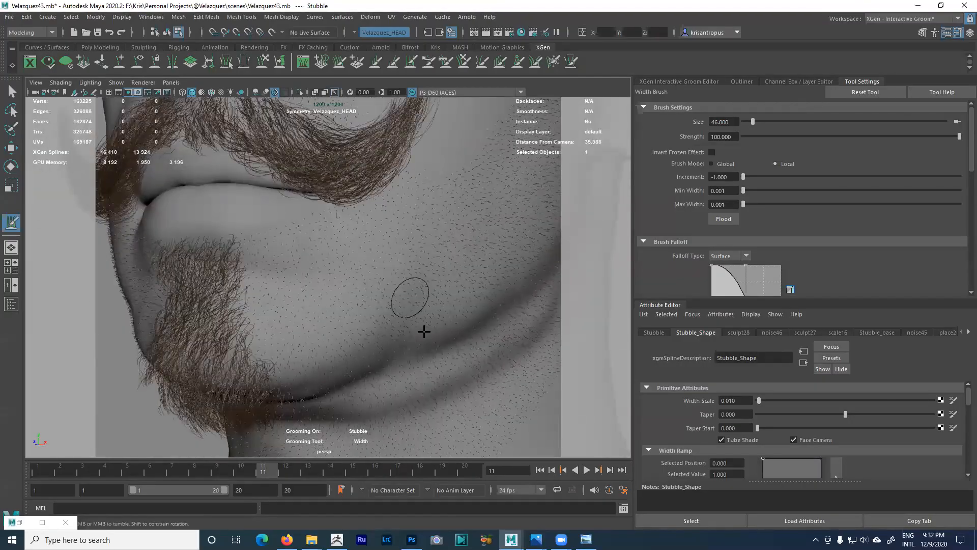
{"action": "scroll", "coordinate": [395, 321], "scroll_direction": "down", "scroll_amount": 2}
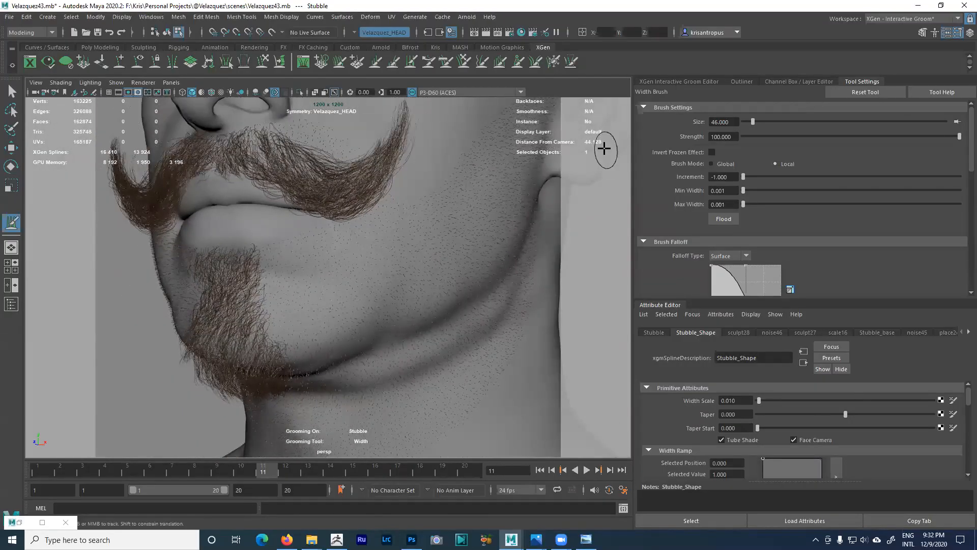
{"action": "left_click", "coordinate": [672, 82]}
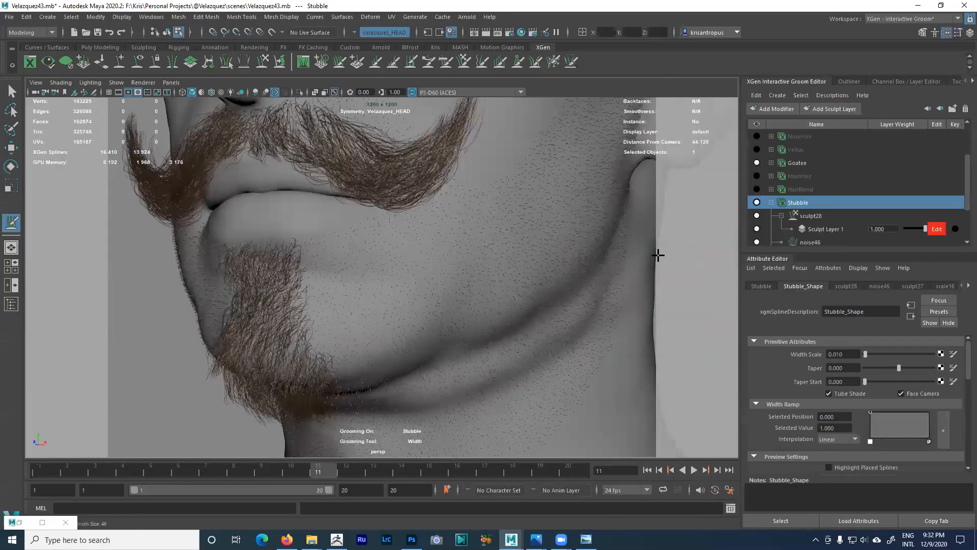
{"action": "scroll", "coordinate": [611, 251], "scroll_direction": "down", "scroll_amount": 2}
{"action": "left_click_drag", "start_coordinate": [839, 250], "coordinate": [839, 314]}
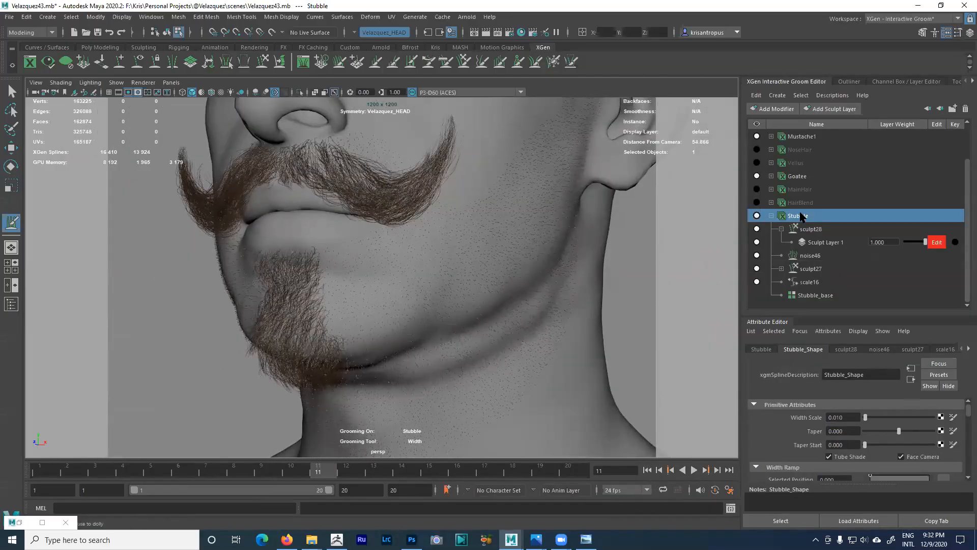
{"action": "left_click", "coordinate": [772, 216]}
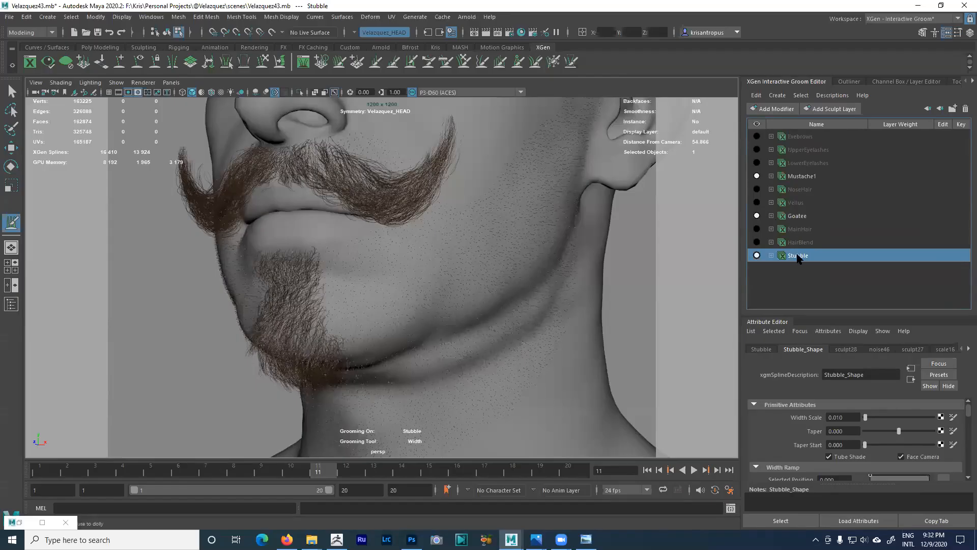
- Start a preset export for the Stubble description, saving the modified scene first
{"action": "left_click", "coordinate": [830, 97]}
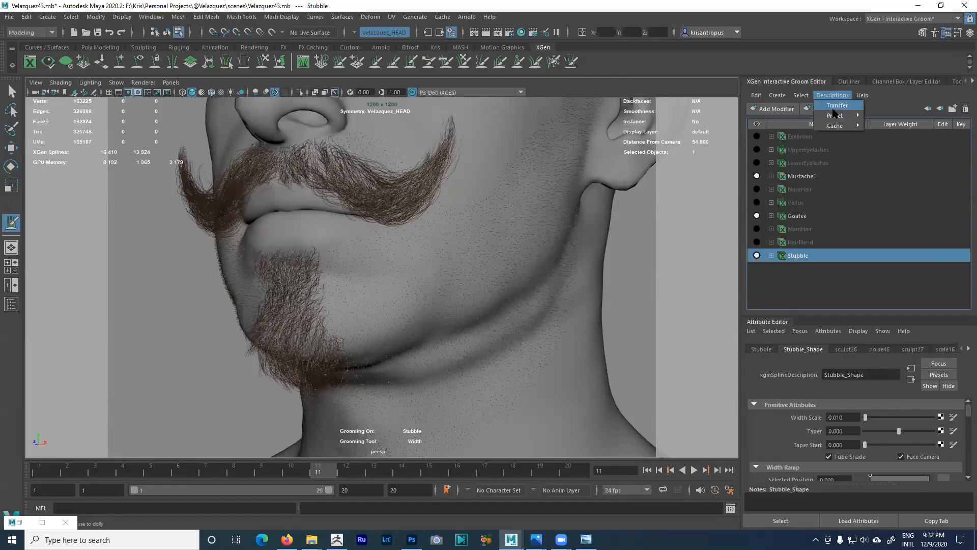
{"action": "mouse_move", "coordinate": [838, 115]}
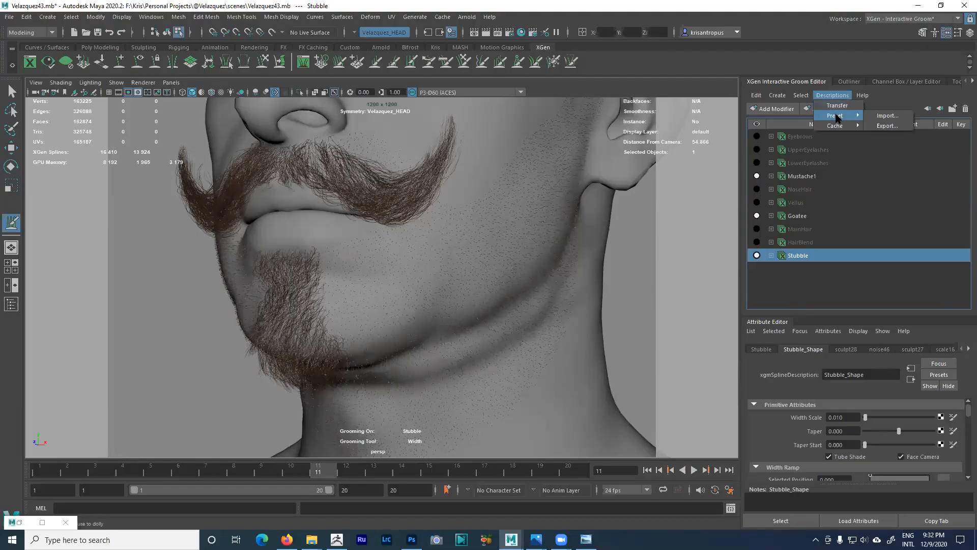
{"action": "left_click", "coordinate": [888, 126]}
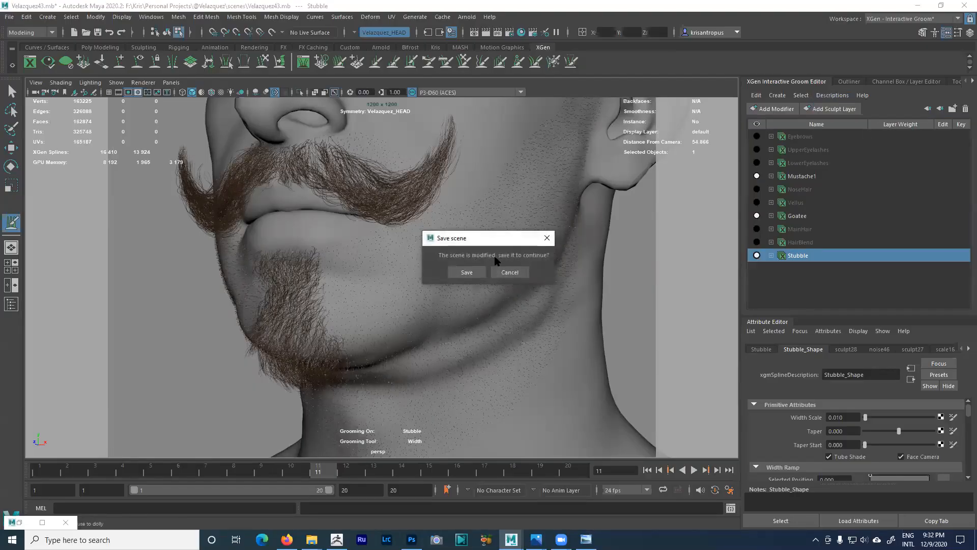
{"action": "left_click", "coordinate": [467, 272]}
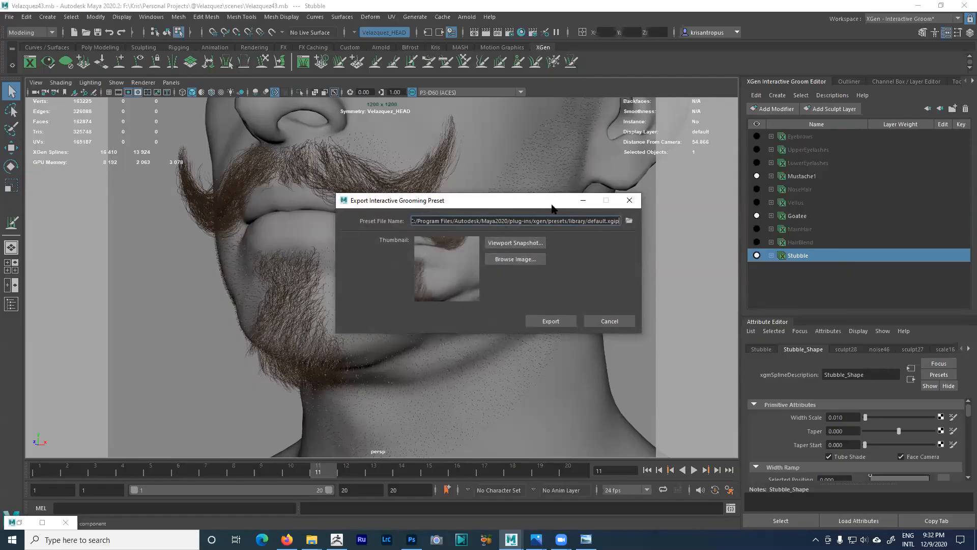
- Capture a viewport snapshot of the stubble around the cheek and chin as the thumbnail of the exported preset
{"action": "left_click_drag", "start_coordinate": [551, 206], "coordinate": [747, 175]}
{"action": "left_click", "coordinate": [712, 214]}
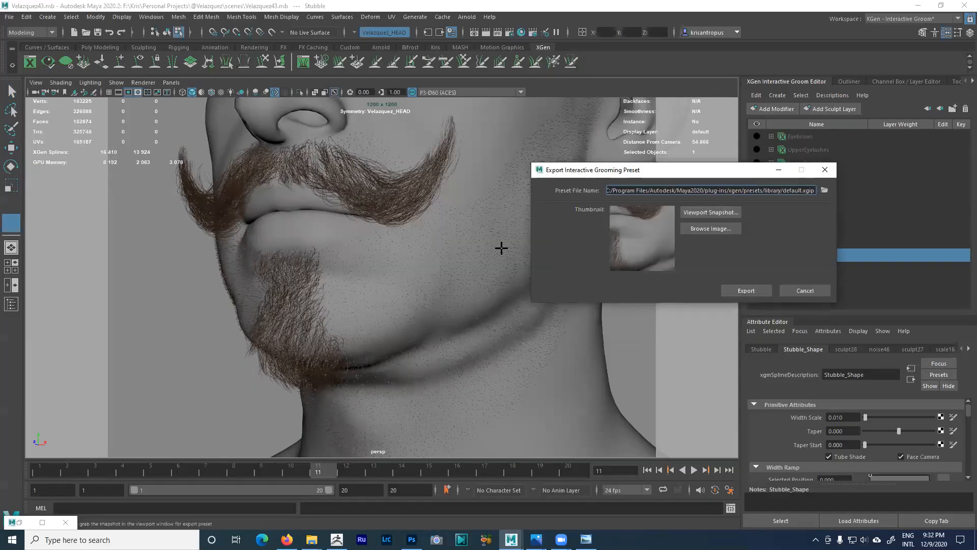
{"action": "left_click_drag", "start_coordinate": [327, 224], "coordinate": [555, 362]}
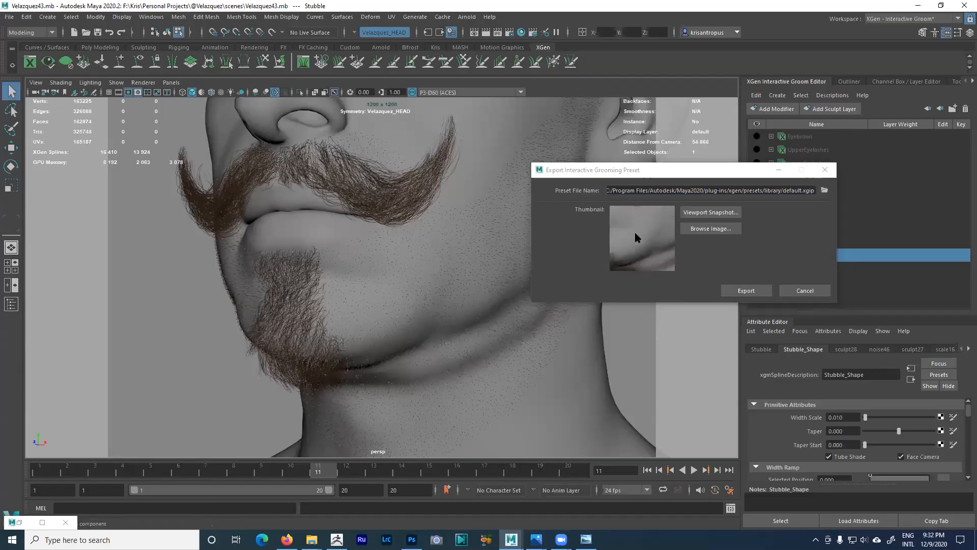
- Name the preset file Stubble1 in the Velazquez project's scenes folder and export it
{"action": "left_click", "coordinate": [825, 190]}
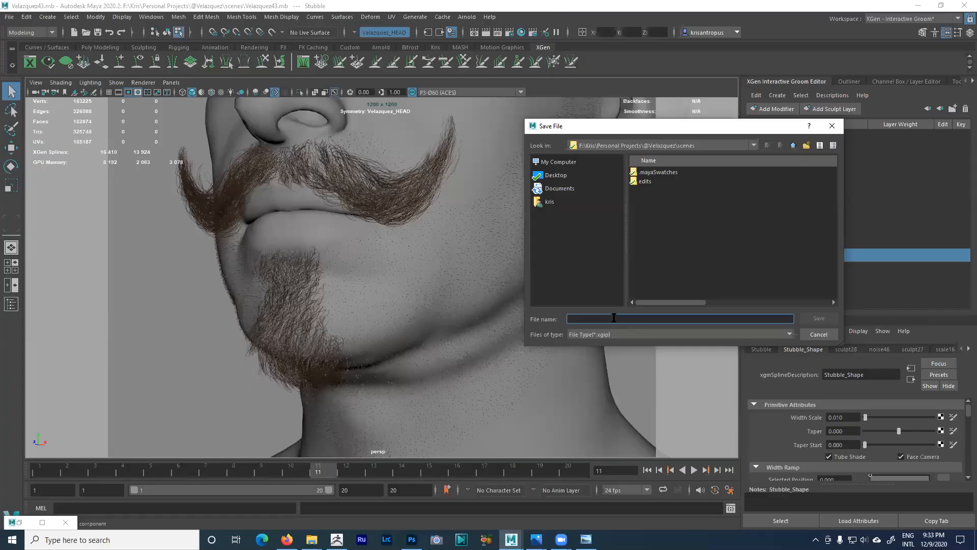
{"action": "type", "text": "Stubble1"}
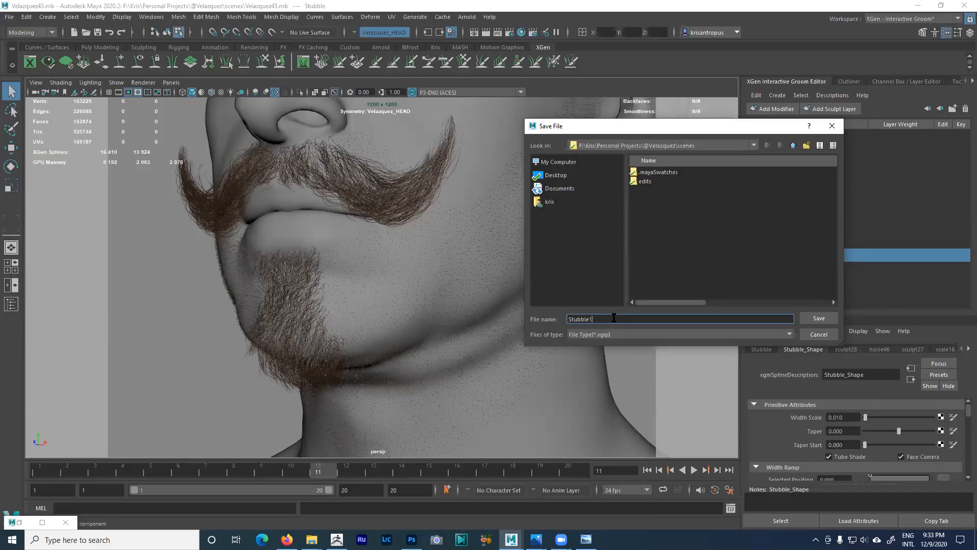
{"action": "left_click", "coordinate": [827, 337]}
{"action": "left_click", "coordinate": [826, 318]}
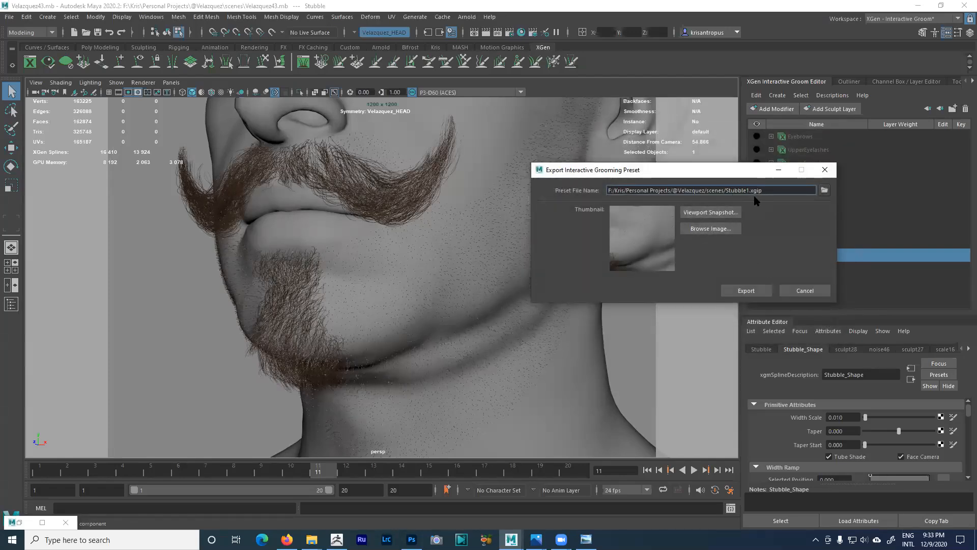
{"action": "left_click", "coordinate": [748, 291]}
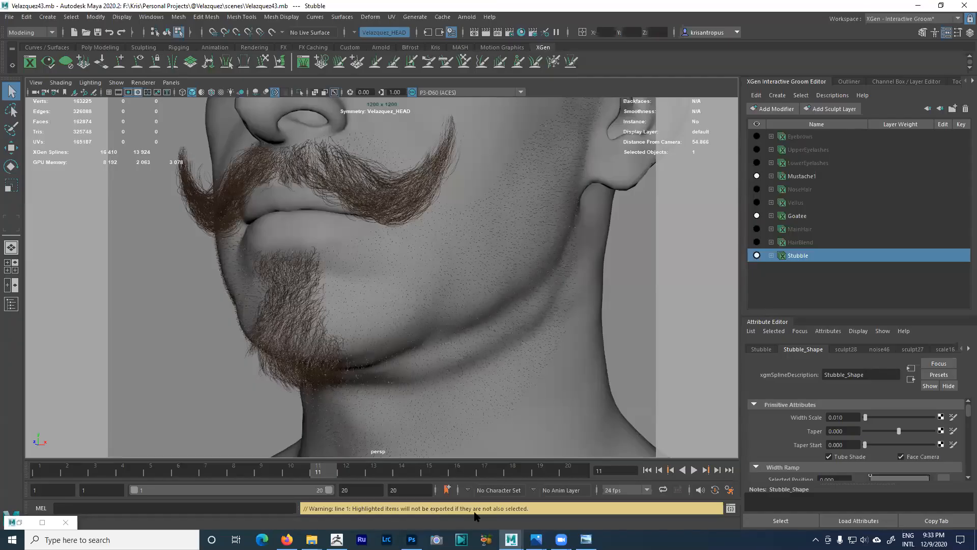
- Expand the Stubble description, look through its modifiers down to Stubble_base and reselect only the description itself
{"action": "left_click", "coordinate": [772, 256]}
{"action": "scroll", "coordinate": [834, 254], "scroll_direction": "down", "scroll_amount": 1}
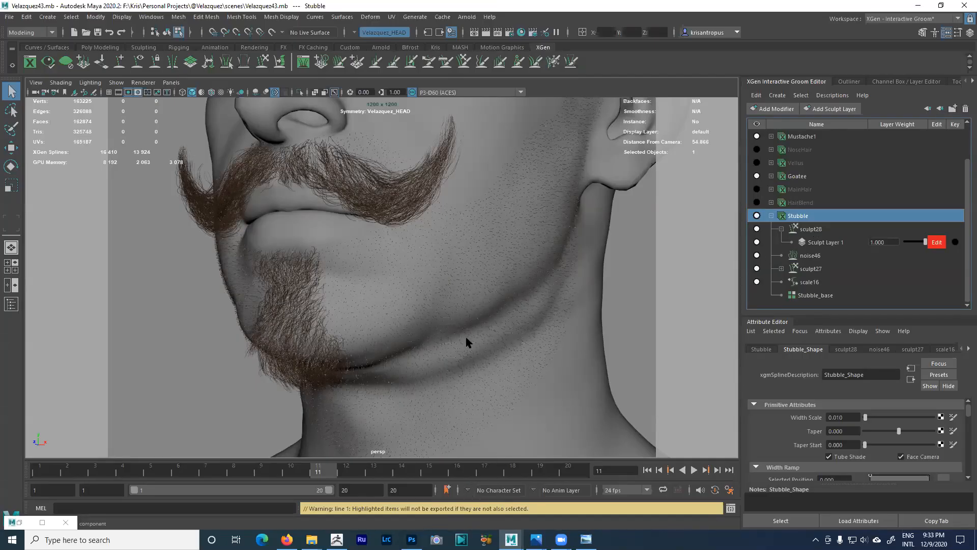
{"action": "left_click", "coordinate": [799, 229]}
{"action": "left_click", "coordinate": [795, 217]}
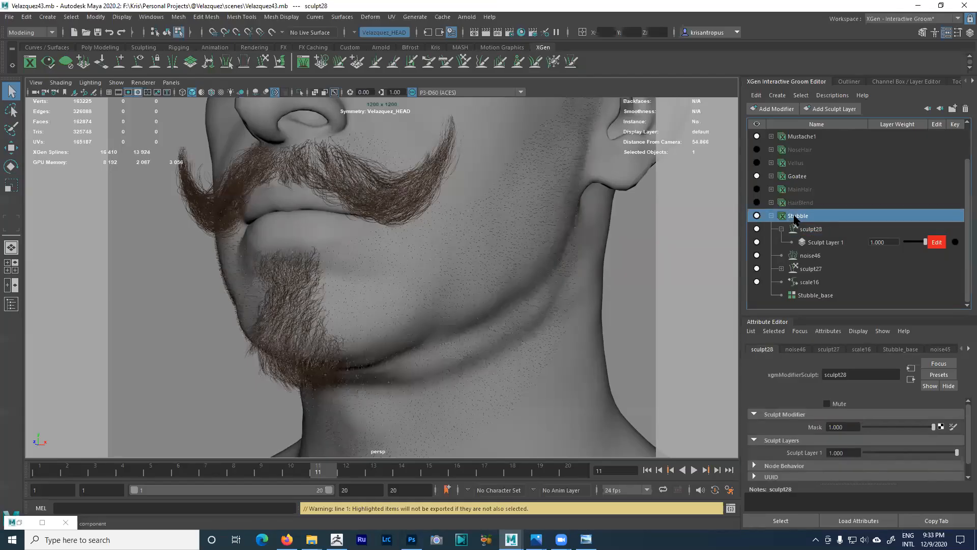
{"action": "left_click", "coordinate": [810, 296], "text": "shift"}
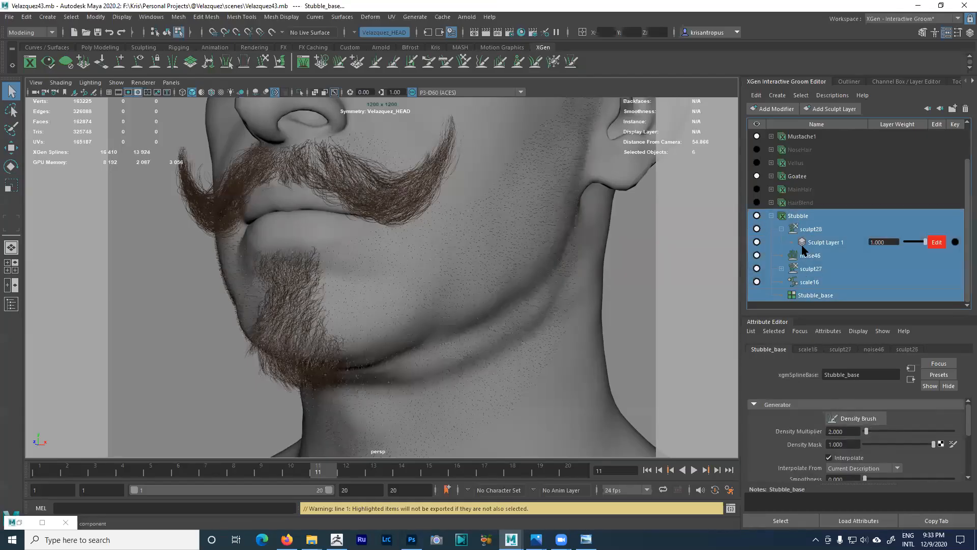
{"action": "left_click", "coordinate": [797, 219]}
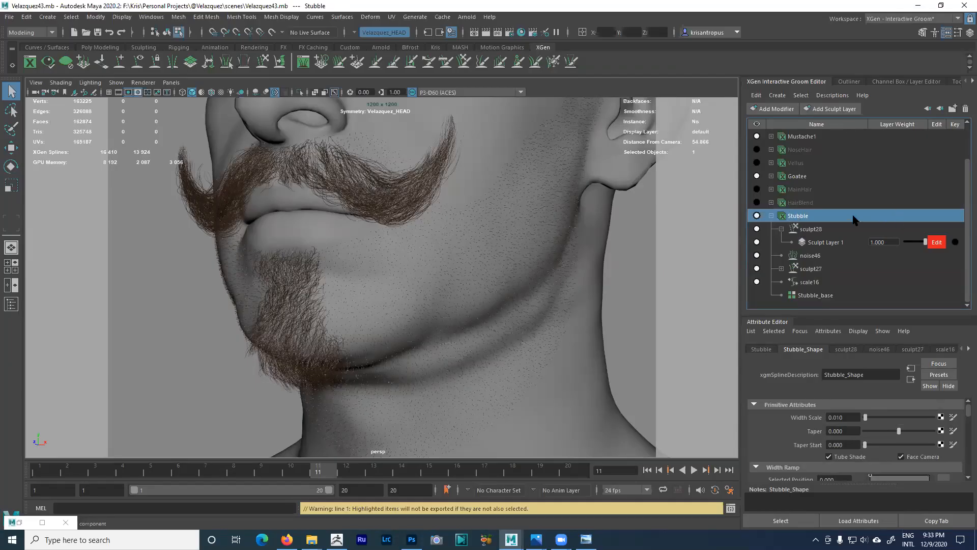
{"action": "left_click", "coordinate": [832, 95]}
{"action": "mouse_move", "coordinate": [840, 115]}
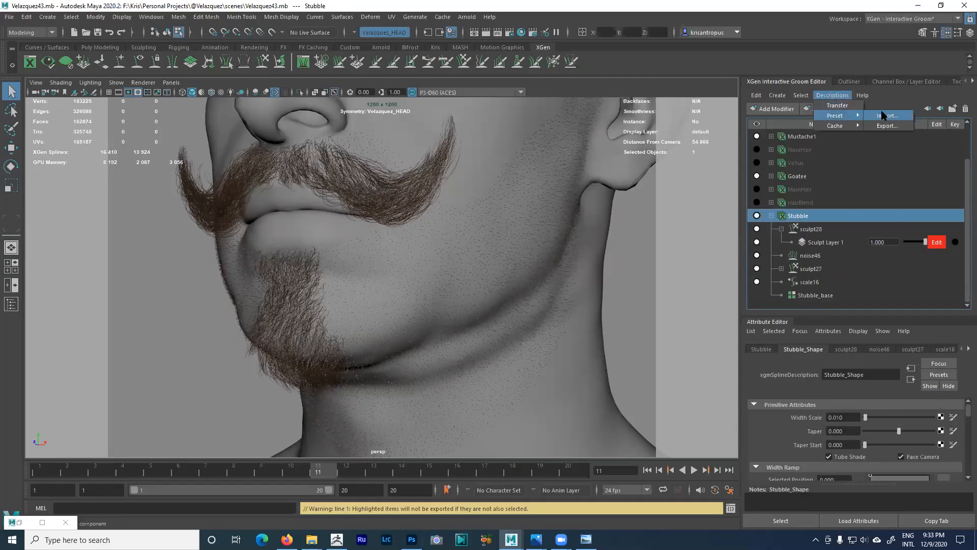
{"action": "left_click", "coordinate": [887, 125]}
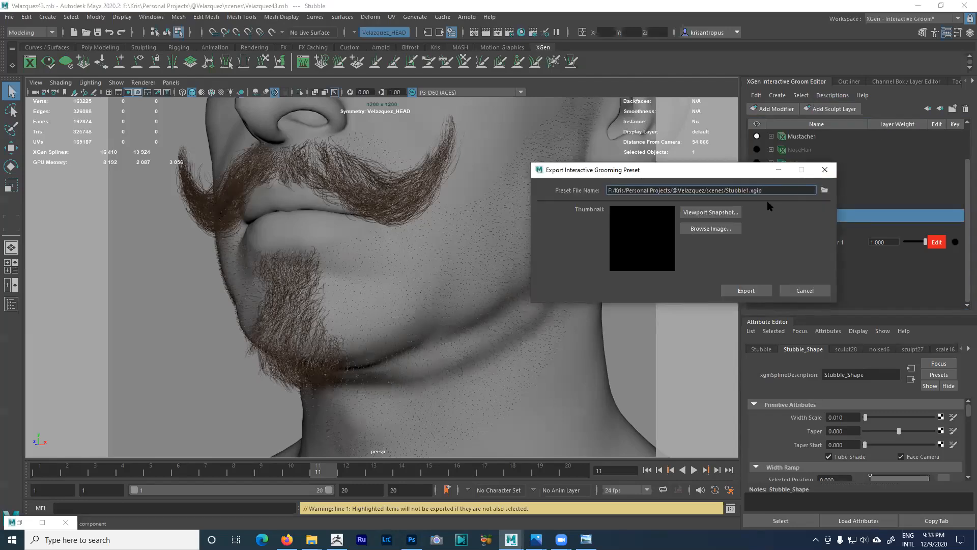
{"action": "left_click", "coordinate": [805, 290]}
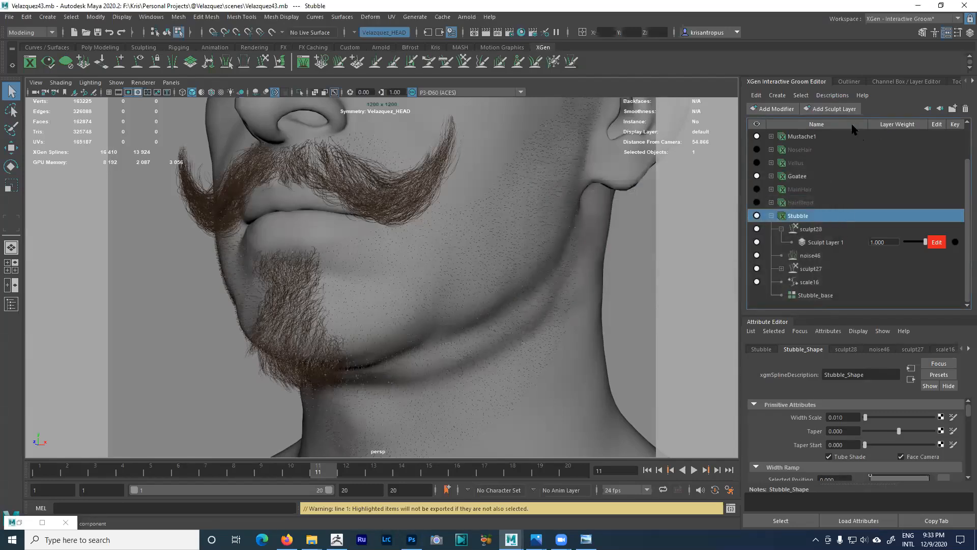
- Undo back to the head's face selection and switch to object selection with the whole Velazquez_HEAD mesh selected
{"action": "key", "text": "ctrl+z"}
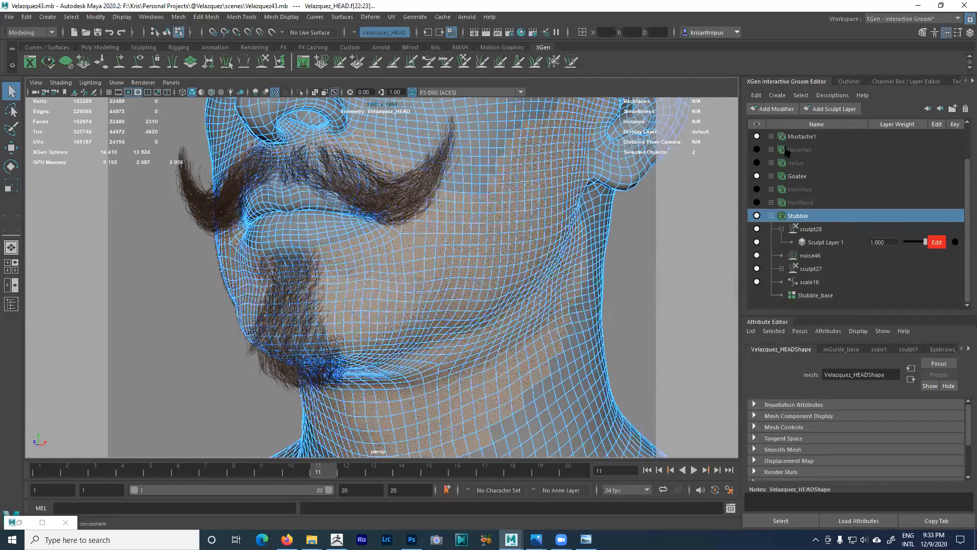
{"action": "left_click", "coordinate": [167, 33]}
{"action": "left_click", "coordinate": [833, 95]}
{"action": "mouse_move", "coordinate": [849, 125]}
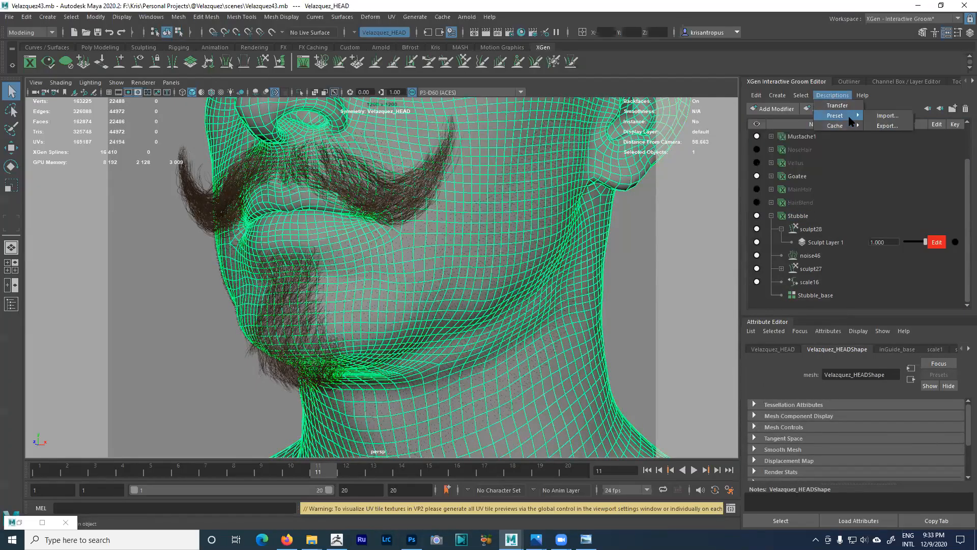
{"action": "left_click", "coordinate": [889, 125]}
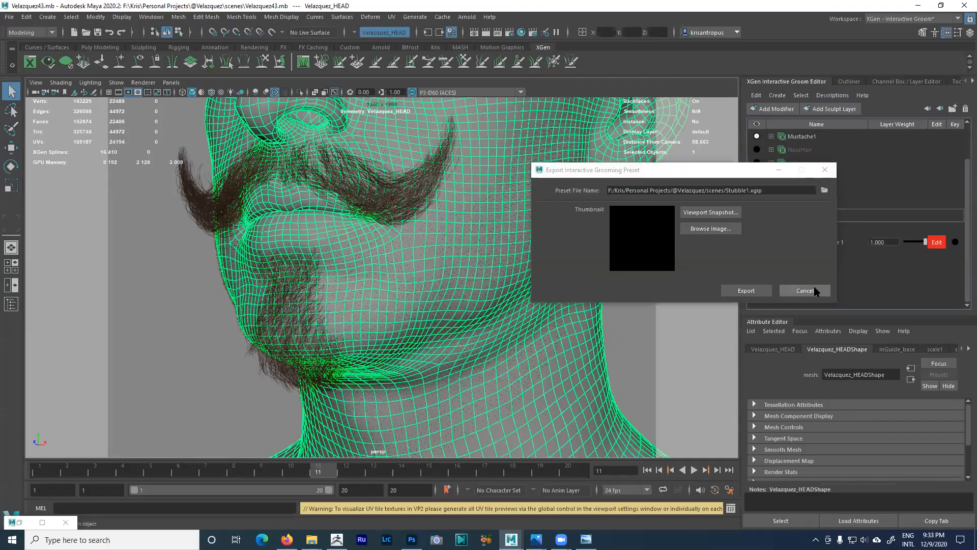
{"action": "left_click", "coordinate": [814, 291]}
{"action": "left_click", "coordinate": [833, 95]}
{"action": "mouse_move", "coordinate": [840, 115]}
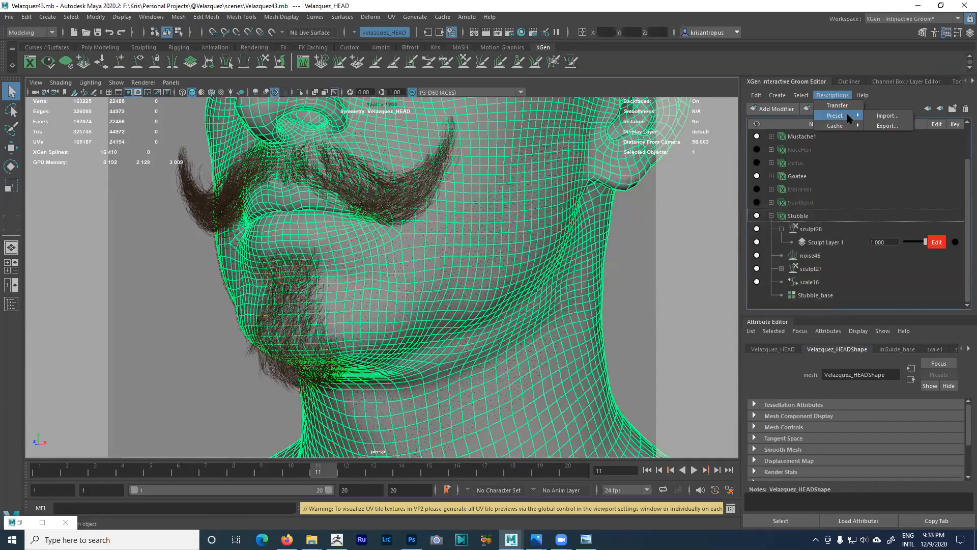
{"action": "left_click", "coordinate": [881, 117]}
{"action": "left_click", "coordinate": [629, 240]}
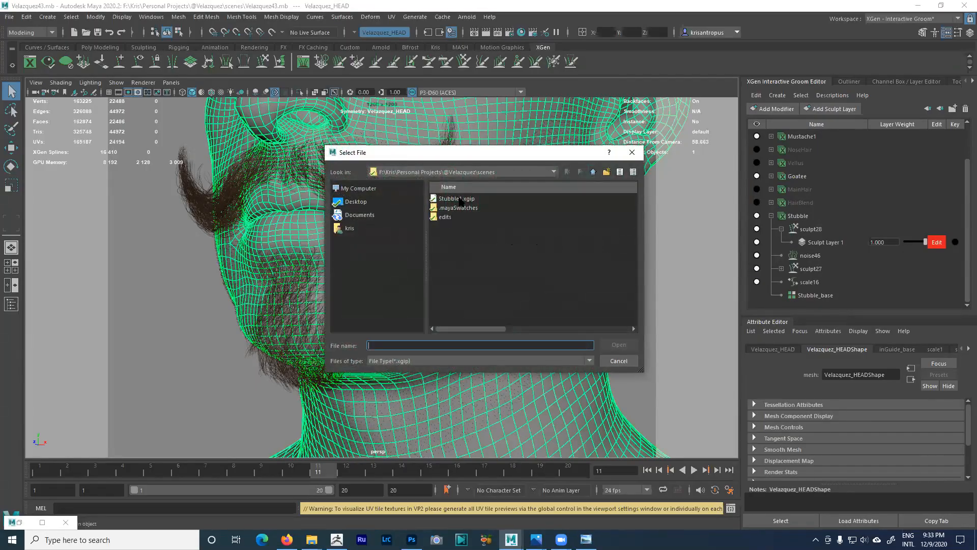
{"action": "left_click", "coordinate": [619, 360]}
{"action": "left_click", "coordinate": [610, 304]}
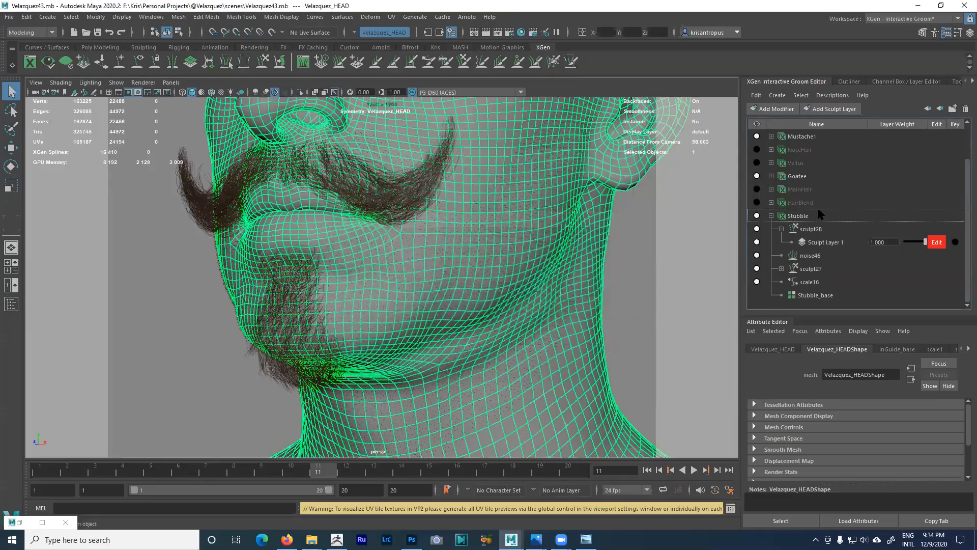
- Hide the original Stubble description and reselect the Velazquez_HEAD mesh as the import target
{"action": "left_click", "coordinate": [757, 216]}
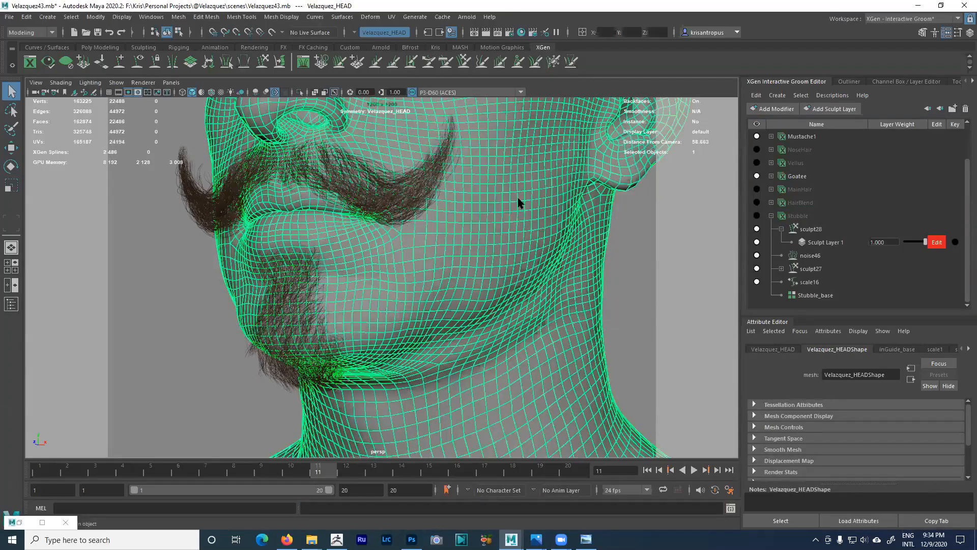
{"action": "left_click", "coordinate": [661, 218]}
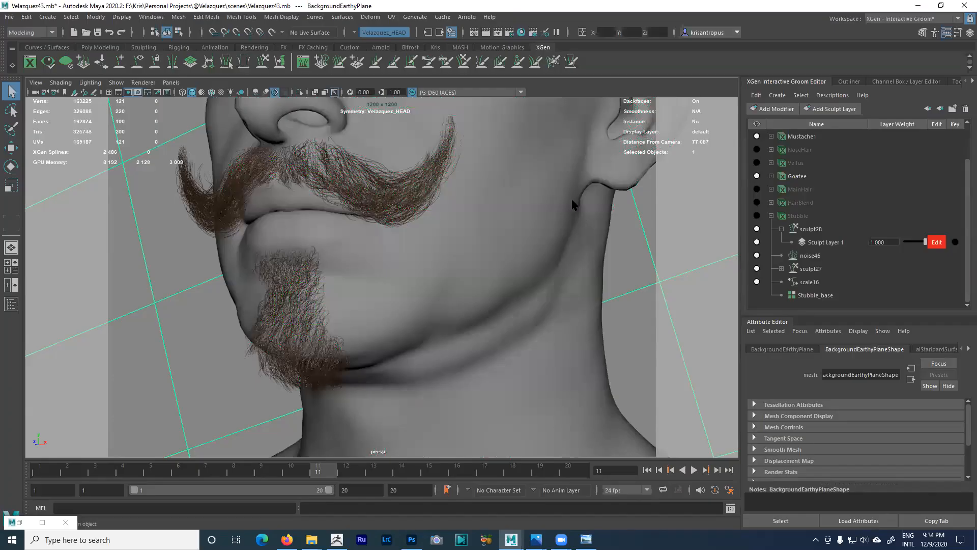
{"action": "left_click", "coordinate": [574, 204]}
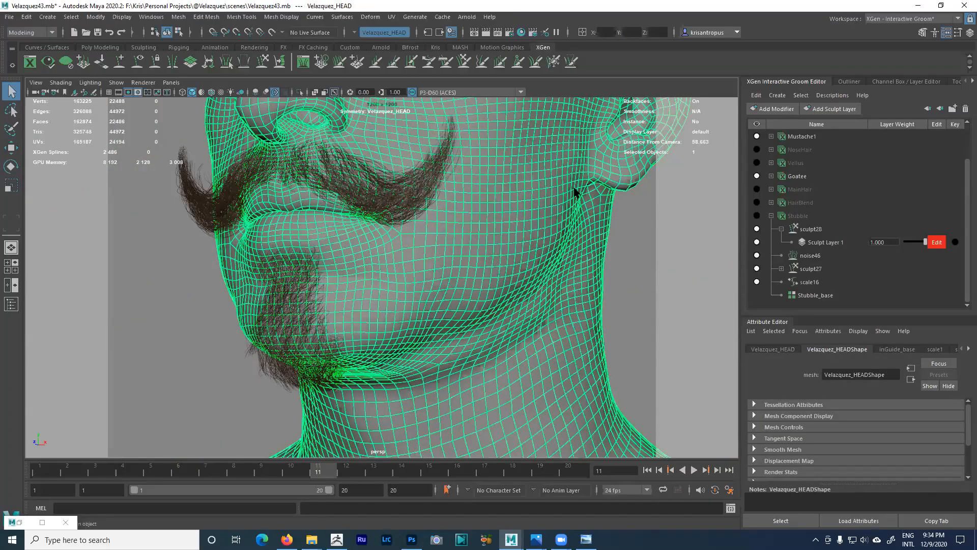
- Start an interactive grooming preset import and choose Stubble1.xgip from the project's scenes folder
{"action": "left_click", "coordinate": [835, 96]}
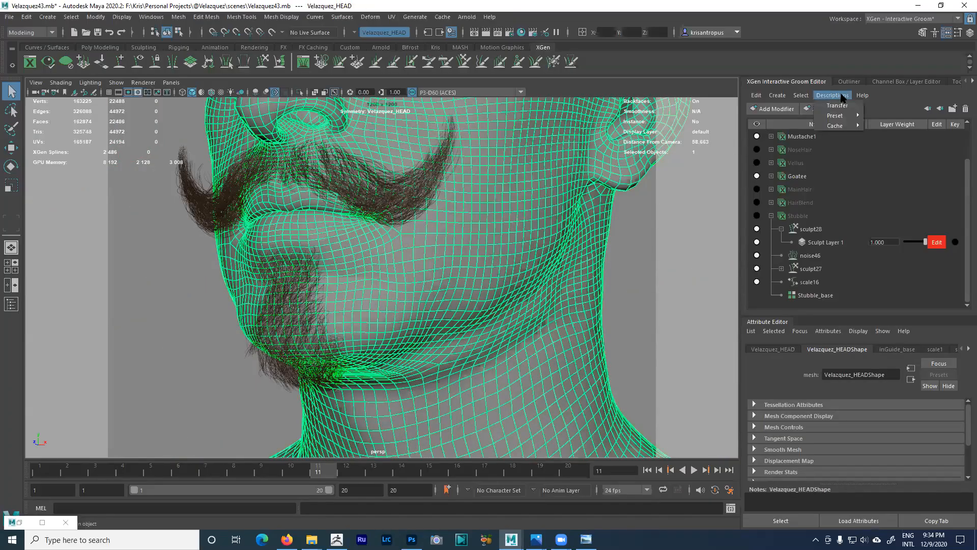
{"action": "mouse_move", "coordinate": [845, 117]}
{"action": "left_click", "coordinate": [886, 116]}
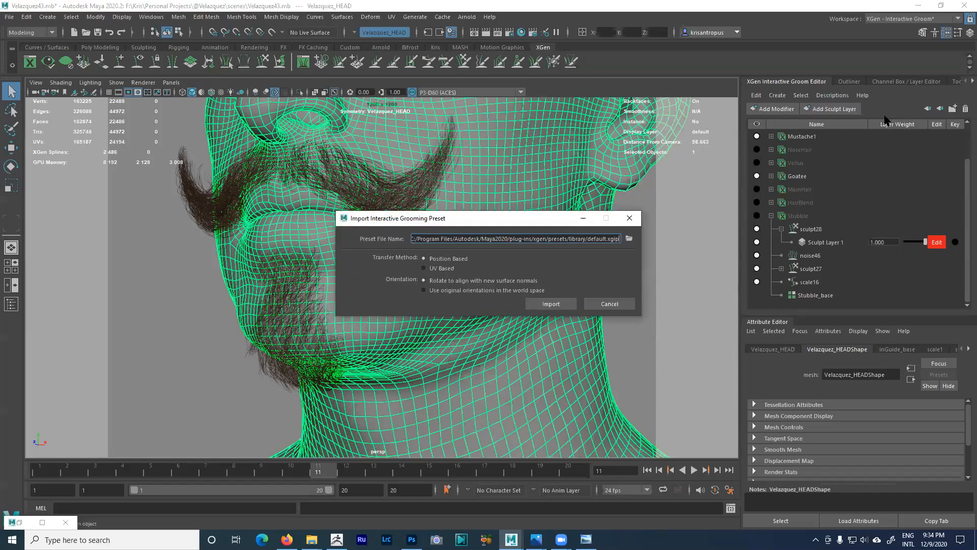
{"action": "left_click", "coordinate": [628, 238]}
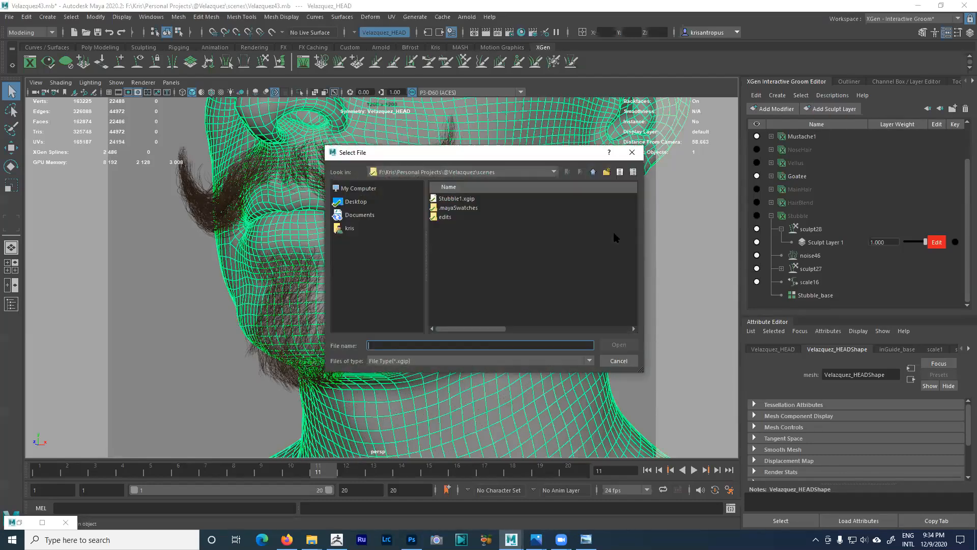
{"action": "left_click", "coordinate": [466, 198]}
{"action": "left_click_drag", "start_coordinate": [473, 328], "coordinate": [452, 333]}
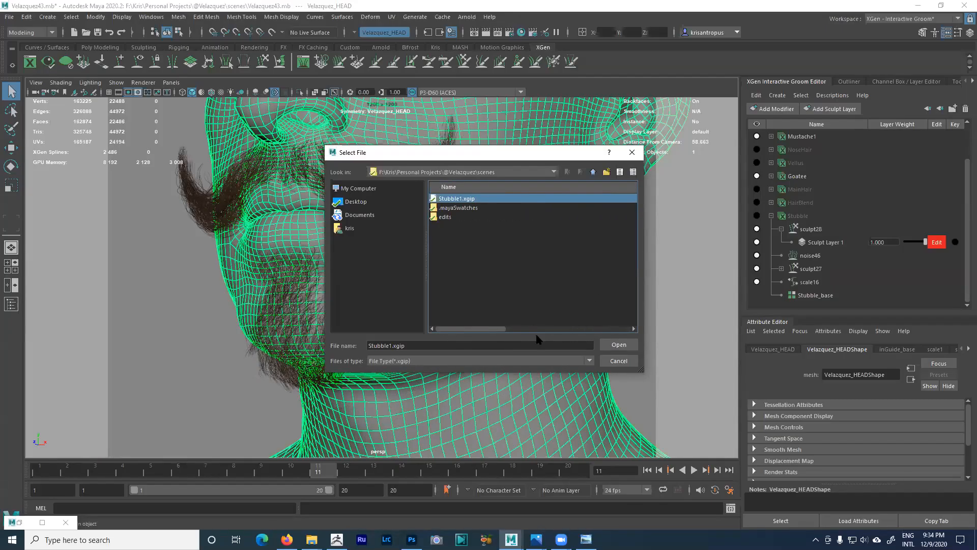
{"action": "left_click", "coordinate": [619, 345]}
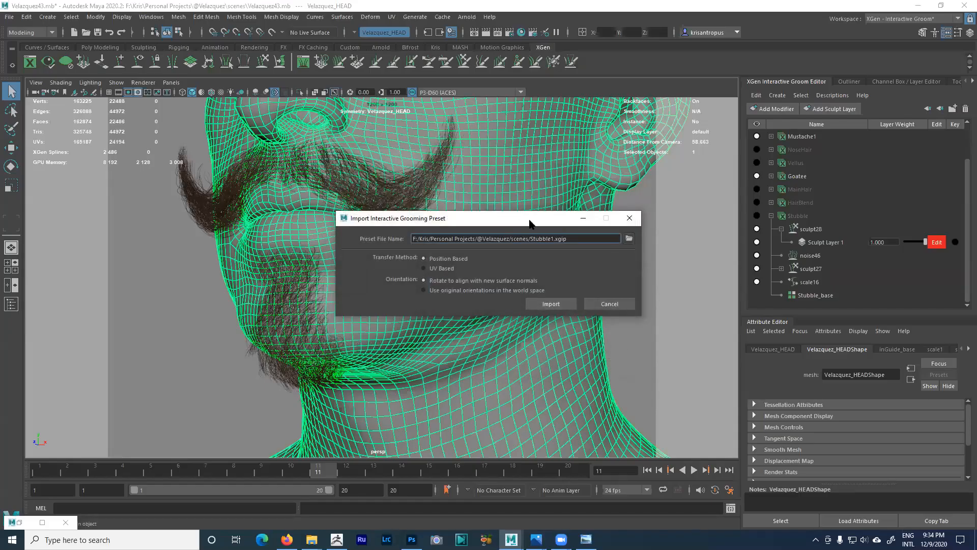
- Import the preset onto the head with the UV Based transfer method and original orientations in the world space
{"action": "left_click_drag", "start_coordinate": [530, 220], "coordinate": [705, 222]}
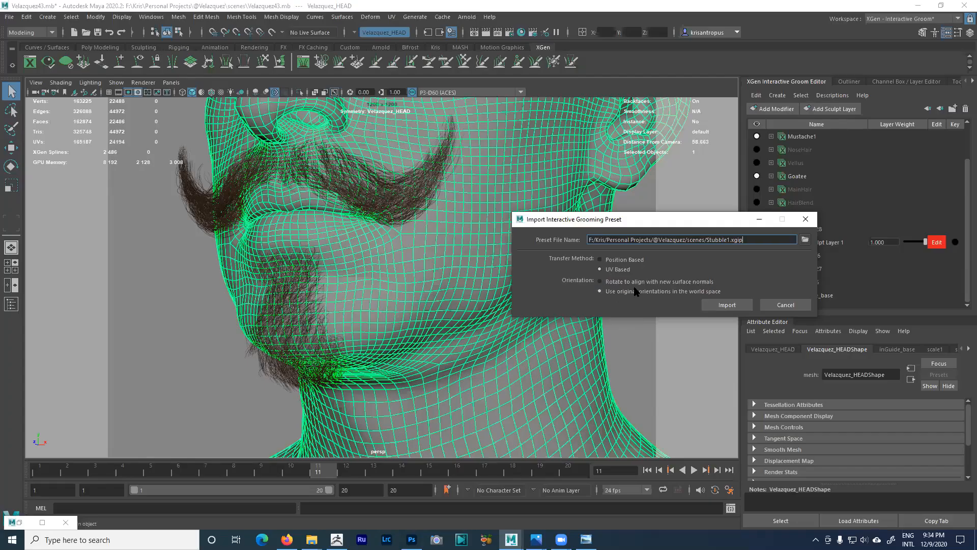
{"action": "left_click", "coordinate": [725, 305]}
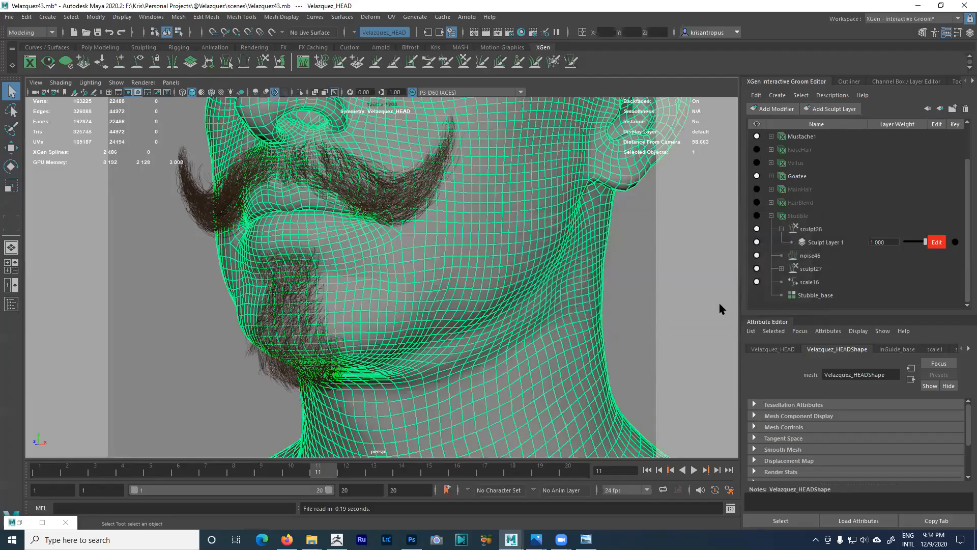
{"action": "middle_click_drag", "start_coordinate": [521, 297], "coordinate": [512, 288], "text": "alt"}
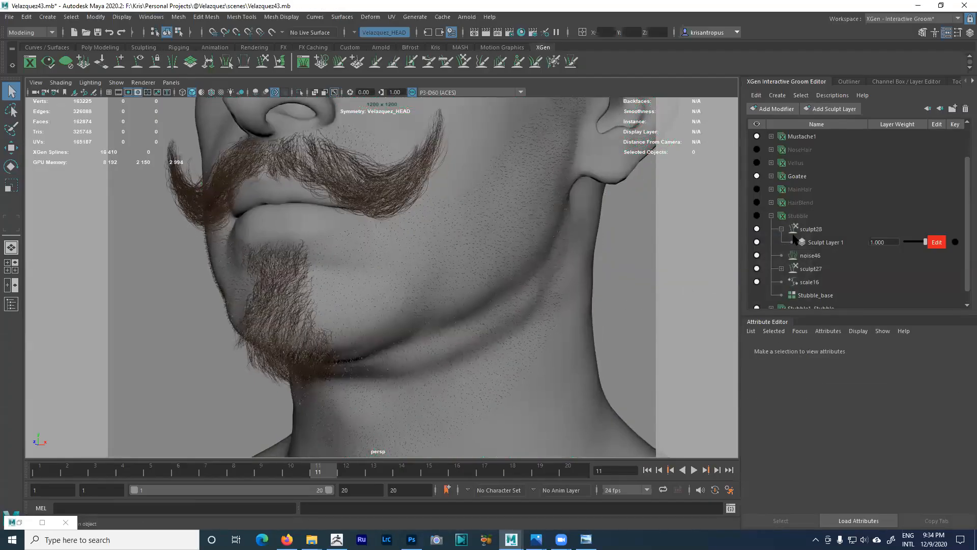
- Collapse the original Stubble description and expand the imported Stubble1_Stubble description to show its modifiers
{"action": "left_click", "coordinate": [772, 216]}
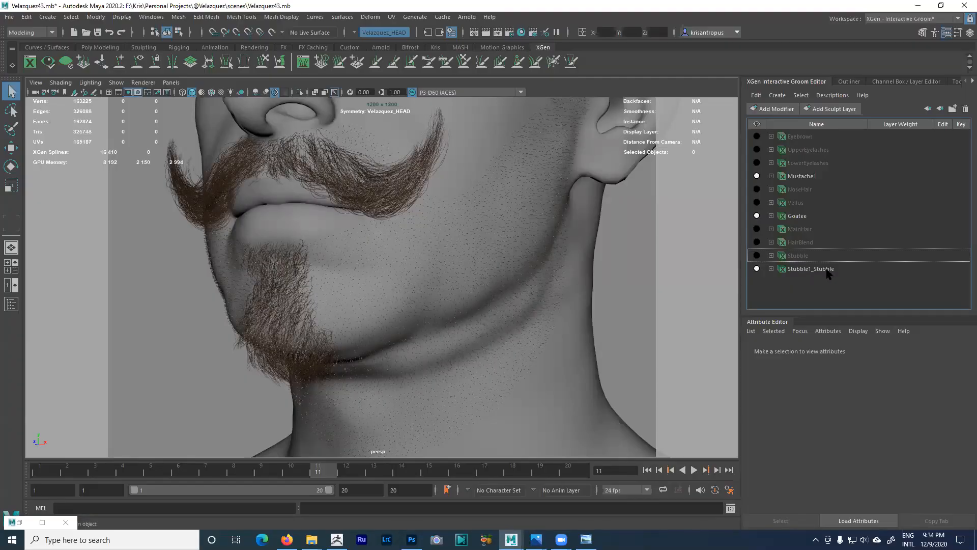
{"action": "left_click", "coordinate": [771, 268]}
{"action": "scroll", "coordinate": [820, 253], "scroll_direction": "down", "scroll_amount": 1}
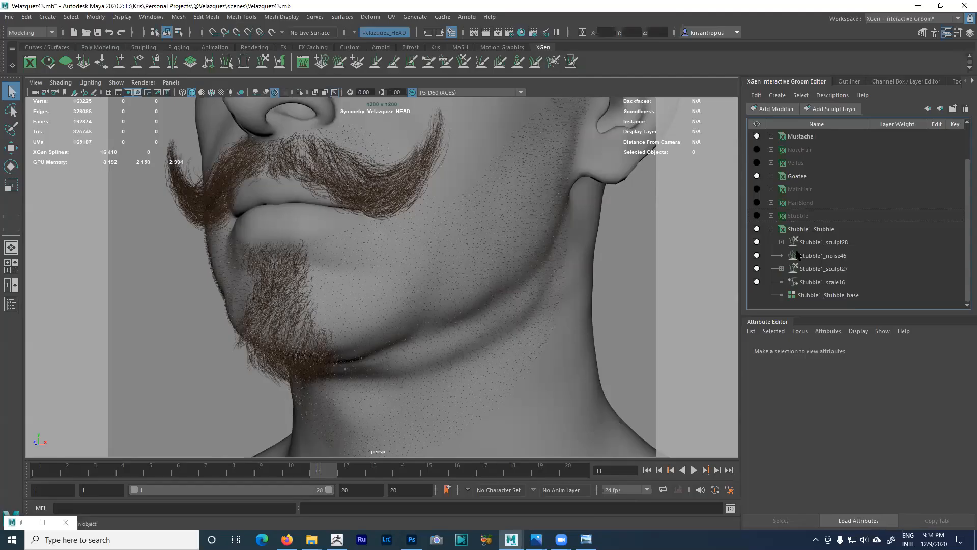
- Toggle the imported Stubble1_sculpt28 and Stubble1_noise46 modifiers off and on, checking their effect on the stubble up close
{"action": "left_click", "coordinate": [757, 242]}
{"action": "left_click", "coordinate": [758, 242]}
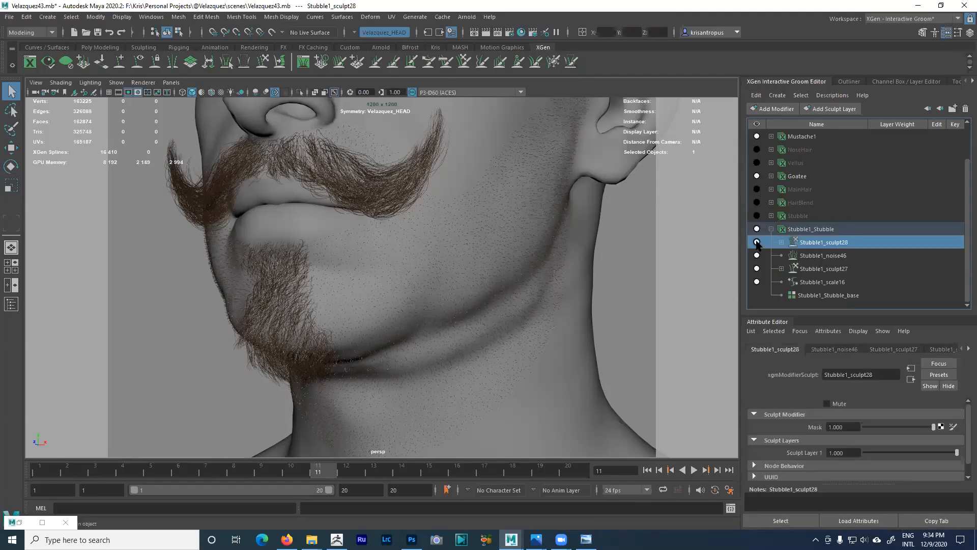
{"action": "left_click", "coordinate": [757, 255]}
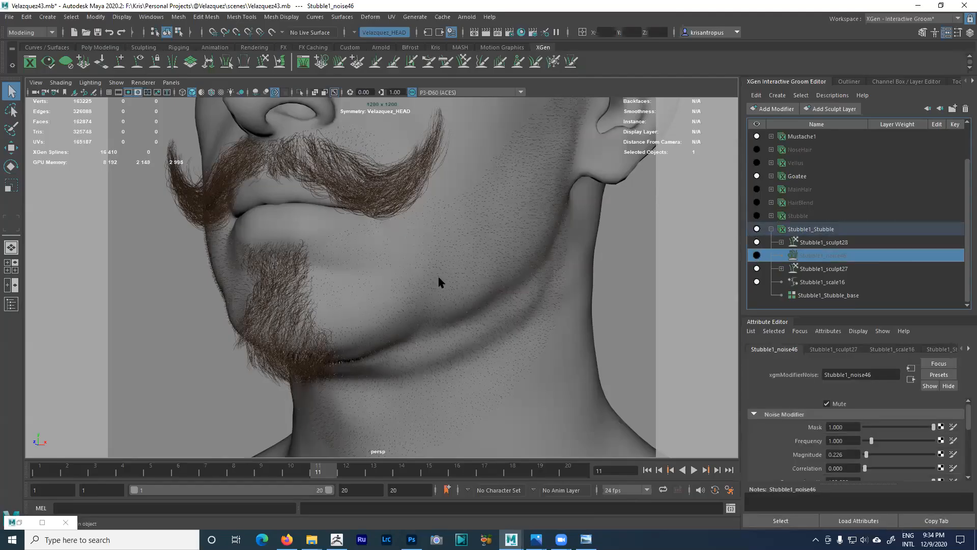
{"action": "right_click_drag", "start_coordinate": [438, 281], "coordinate": [545, 344], "text": "alt"}
{"action": "left_click", "coordinate": [757, 255]}
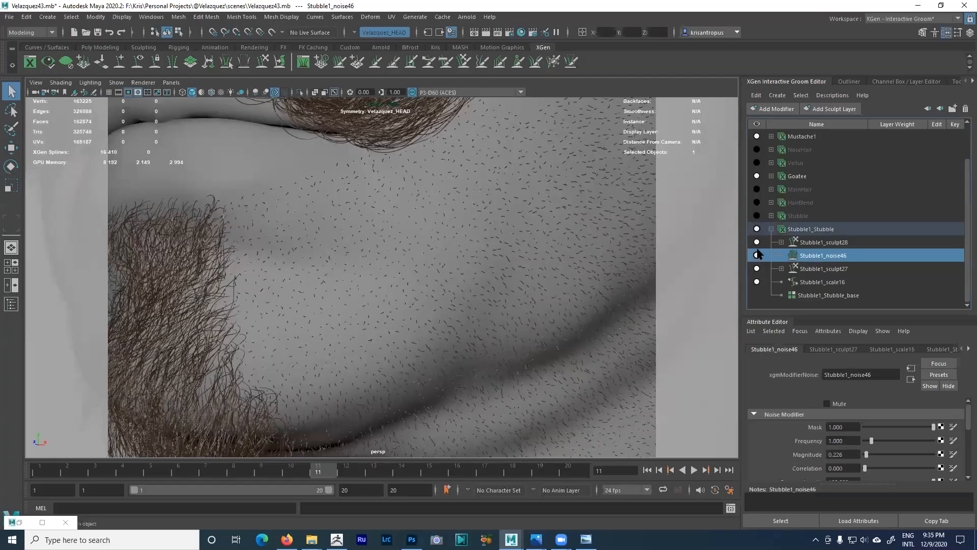
- Toggle the imported Stubble1_sculpt28 and Stubble1_sculpt27 modifiers off and on, checking their effect around the mouth and cheek
{"action": "left_click", "coordinate": [757, 242]}
{"action": "left_click", "coordinate": [757, 242]}
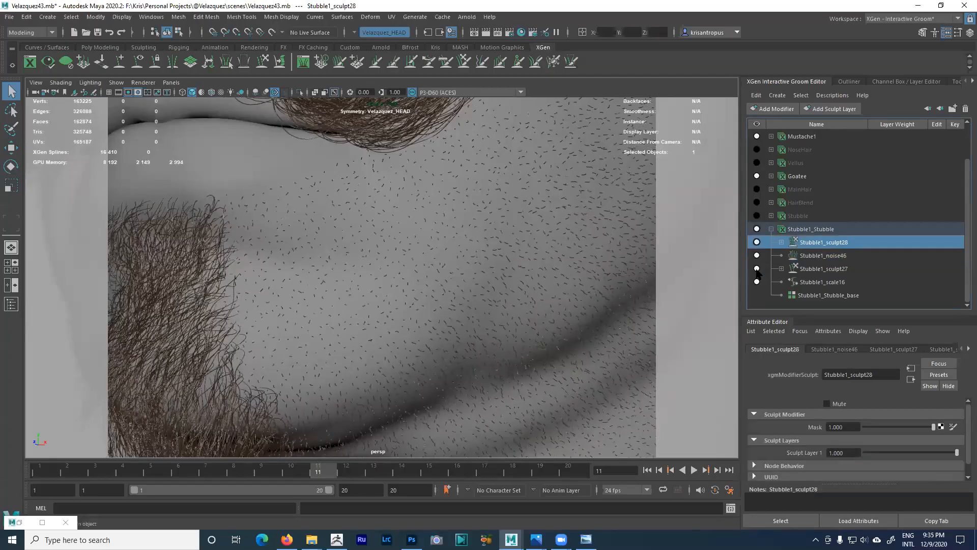
{"action": "left_click", "coordinate": [757, 269]}
{"action": "left_click", "coordinate": [757, 268]}
{"action": "right_click_drag", "start_coordinate": [591, 289], "coordinate": [439, 270], "text": "alt"}
{"action": "left_click_drag", "start_coordinate": [439, 270], "coordinate": [413, 266], "text": "alt"}
{"action": "right_click_drag", "start_coordinate": [414, 270], "coordinate": [509, 316], "text": "alt"}
{"action": "left_click_drag", "start_coordinate": [508, 316], "coordinate": [553, 301], "text": "alt"}
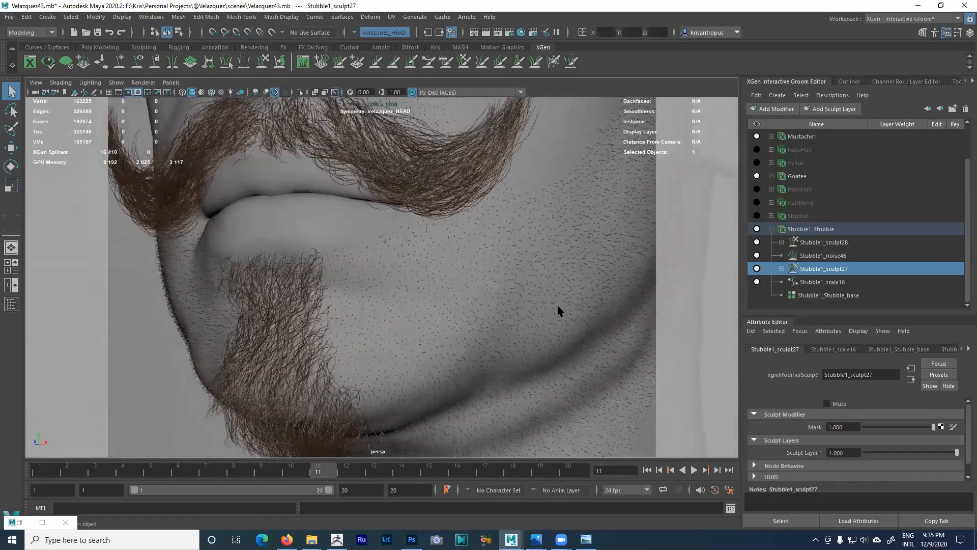
{"action": "right_click_drag", "start_coordinate": [554, 301], "coordinate": [416, 251], "text": "alt"}
{"action": "left_click_drag", "start_coordinate": [451, 279], "coordinate": [415, 277], "text": "alt"}
{"action": "right_click_drag", "start_coordinate": [428, 285], "coordinate": [524, 377], "text": "alt"}
{"action": "middle_click_drag", "start_coordinate": [491, 313], "coordinate": [520, 351], "text": "alt"}
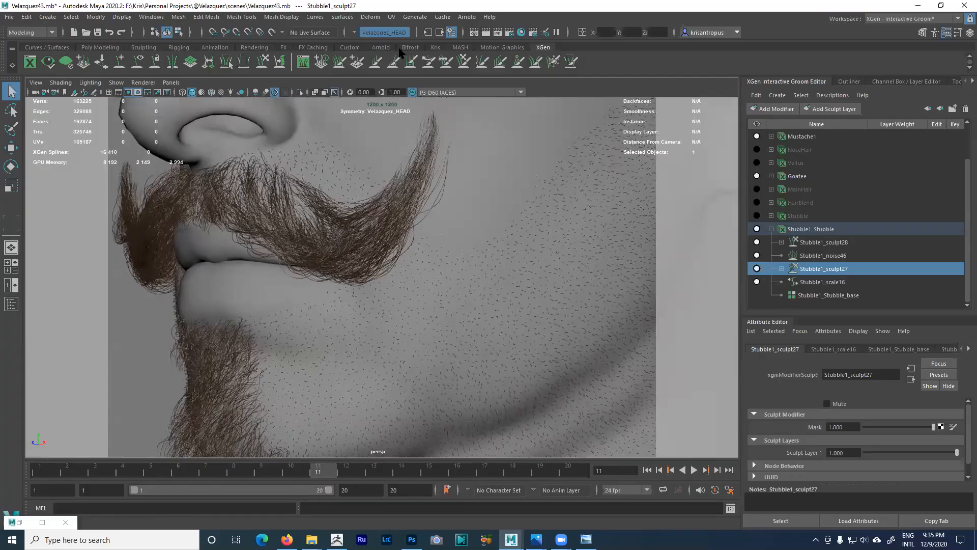
- Take the Place brush at a smaller size and make Sculpt Layer 1 of Stubble1_sculpt28 editable, with the Stubble1_Stubble description selected
{"action": "left_click", "coordinate": [356, 62]}
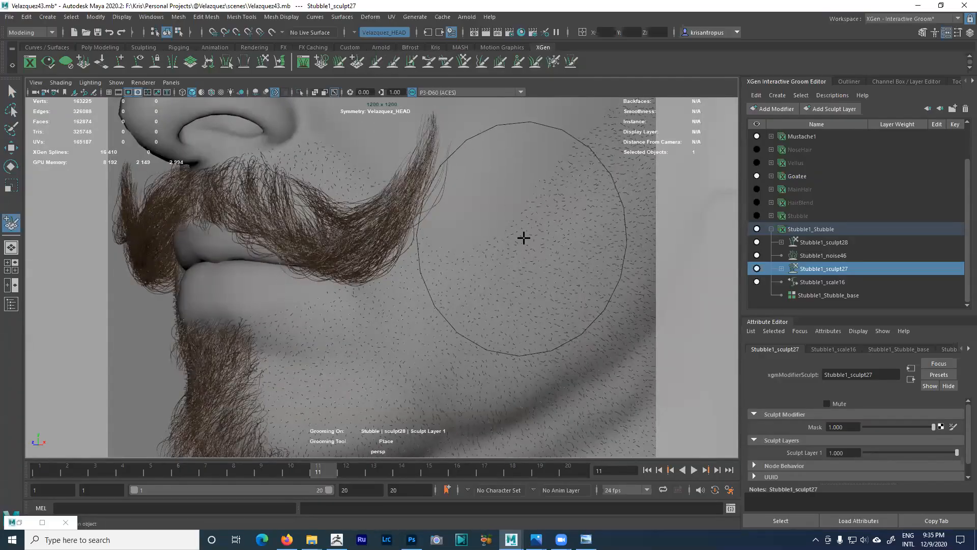
{"action": "left_click_drag", "start_coordinate": [525, 239], "coordinate": [447, 238]}
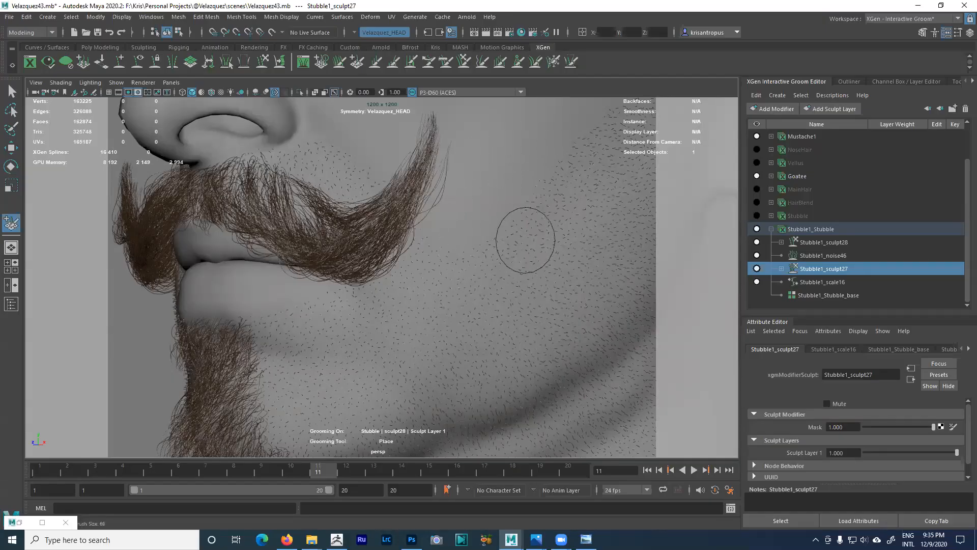
{"action": "right_click_drag", "start_coordinate": [513, 262], "coordinate": [561, 279], "text": "alt"}
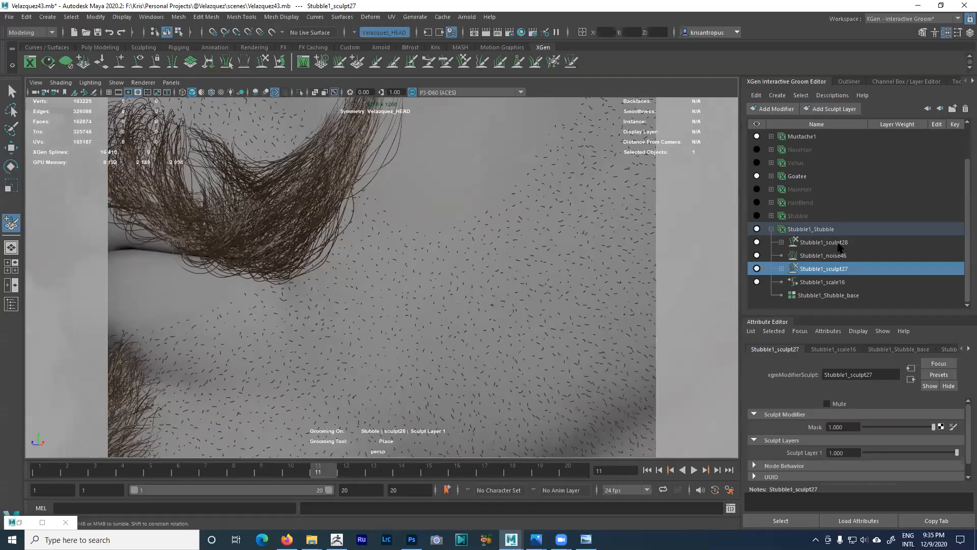
{"action": "left_click", "coordinate": [782, 243]}
{"action": "left_click", "coordinate": [938, 254]}
{"action": "left_click", "coordinate": [807, 229]}
- Place a few extra stubble hairs on the cheek beside the mustache tip
{"action": "right_click_drag", "start_coordinate": [465, 278], "coordinate": [451, 259], "text": "alt"}
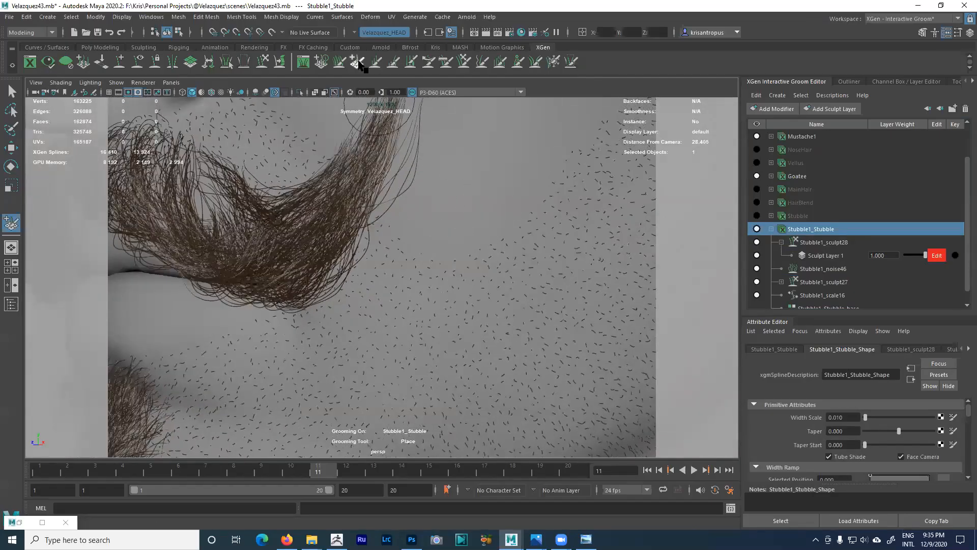
{"action": "left_click", "coordinate": [446, 251]}
{"action": "right_click_drag", "start_coordinate": [457, 257], "coordinate": [419, 229], "text": "alt"}
{"action": "left_click_drag", "start_coordinate": [419, 229], "coordinate": [445, 234], "text": "alt"}
{"action": "left_click", "coordinate": [445, 233]}
{"action": "right_click_drag", "start_coordinate": [465, 224], "coordinate": [510, 266], "text": "alt"}
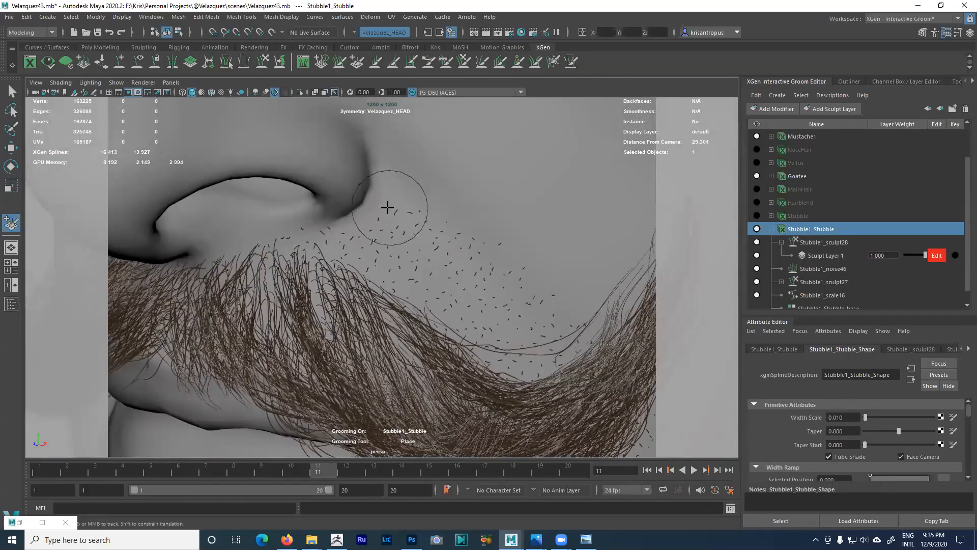
- Place additional single stubble hairs beside the nose and just below the nostril
{"action": "left_click", "coordinate": [474, 233]}
{"action": "left_click_drag", "start_coordinate": [506, 236], "coordinate": [476, 221], "text": "alt"}
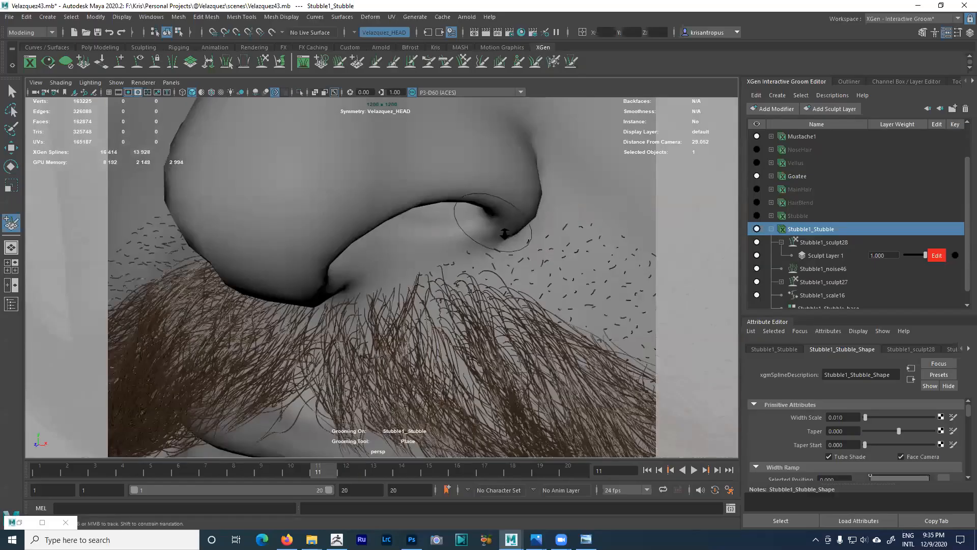
{"action": "right_click_drag", "start_coordinate": [475, 222], "coordinate": [519, 250], "text": "alt"}
{"action": "left_click", "coordinate": [563, 240]}
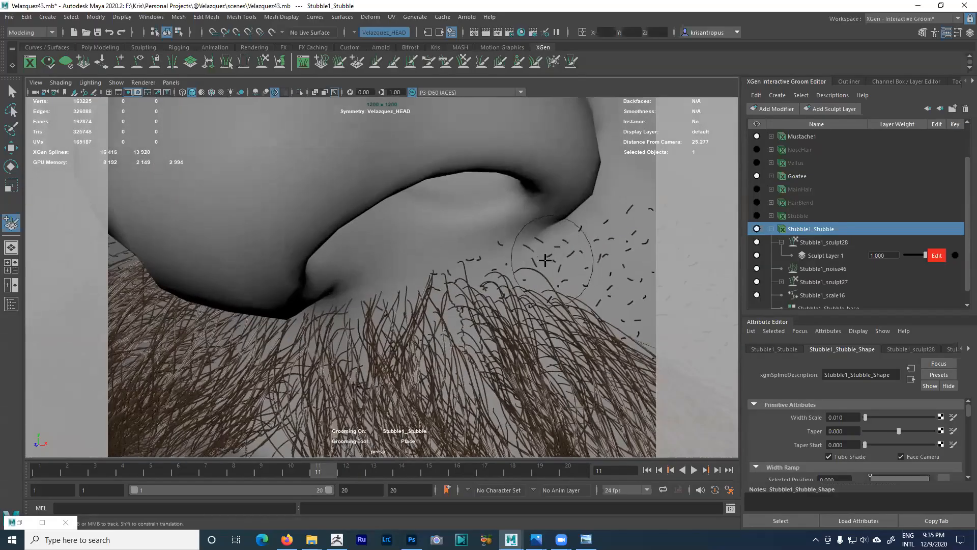
{"action": "left_click", "coordinate": [503, 261]}
{"action": "left_click", "coordinate": [502, 258]}
{"action": "right_click_drag", "start_coordinate": [517, 260], "coordinate": [485, 245], "text": "alt"}
{"action": "mouse_move", "coordinate": [484, 246]}
{"action": "left_mouse_down", "text": "alt"}
{"action": "mouse_move", "coordinate": [460, 233]}
{"action": "mouse_move", "coordinate": [459, 190]}
{"action": "left_mouse_up", "text": "alt"}
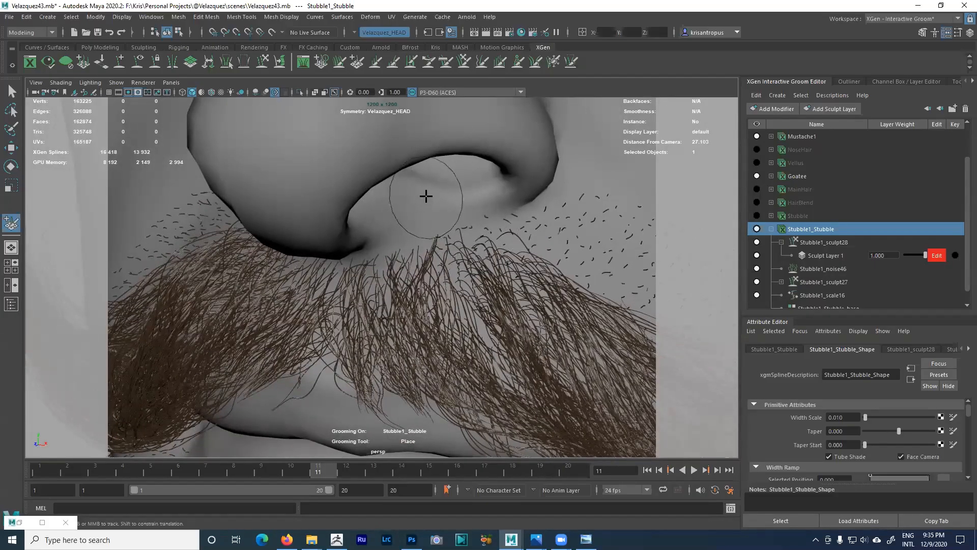
- Try placing single hairs outside the stubble area, around the eye, and undo them
{"action": "key", "text": "ctrl+z"}
{"action": "right_click_drag", "start_coordinate": [519, 249], "coordinate": [373, 260], "text": "alt"}
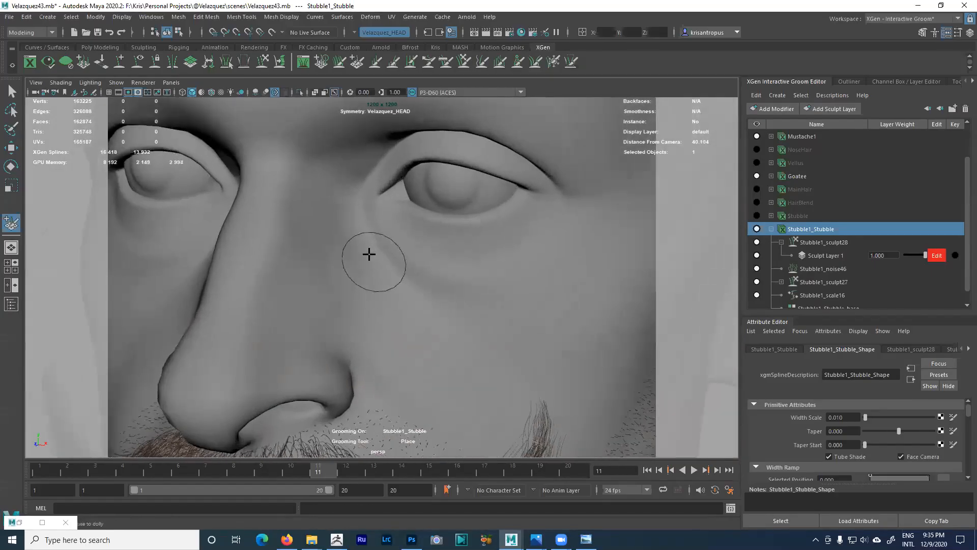
{"action": "right_click_drag", "start_coordinate": [493, 182], "coordinate": [441, 150], "text": "alt"}
{"action": "middle_click_drag", "start_coordinate": [441, 150], "coordinate": [460, 190], "text": "alt"}
{"action": "key", "text": "ctrl+z"}
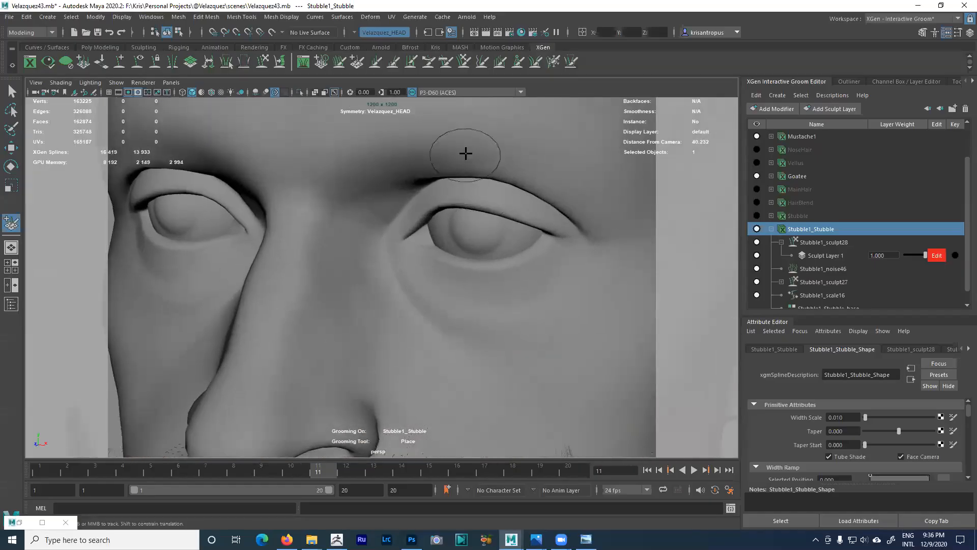
- Examine the stubble coverage along the jaw, neck and cheek up to the ear
{"action": "right_click_drag", "start_coordinate": [515, 244], "coordinate": [436, 185], "text": "alt"}
{"action": "left_click_drag", "start_coordinate": [437, 186], "coordinate": [397, 277], "text": "alt"}
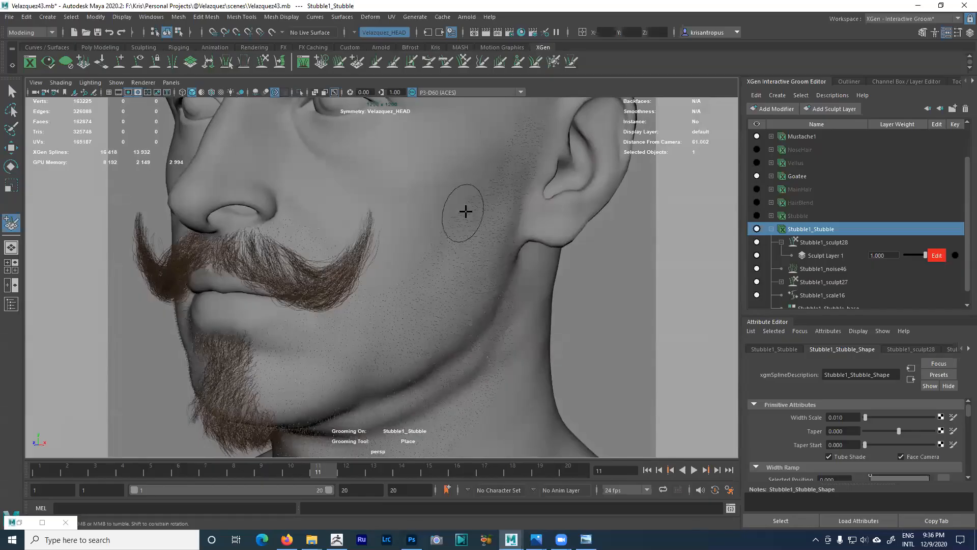
{"action": "mouse_move", "coordinate": [504, 197]}
{"action": "right_mouse_down", "text": "alt"}
{"action": "mouse_move", "coordinate": [476, 203]}
{"action": "mouse_move", "coordinate": [471, 220]}
{"action": "mouse_move", "coordinate": [530, 227]}
{"action": "right_mouse_up", "text": "alt"}
{"action": "middle_click_drag", "start_coordinate": [531, 227], "coordinate": [545, 118], "text": "alt"}
{"action": "right_click_drag", "start_coordinate": [545, 117], "coordinate": [540, 190], "text": "alt"}
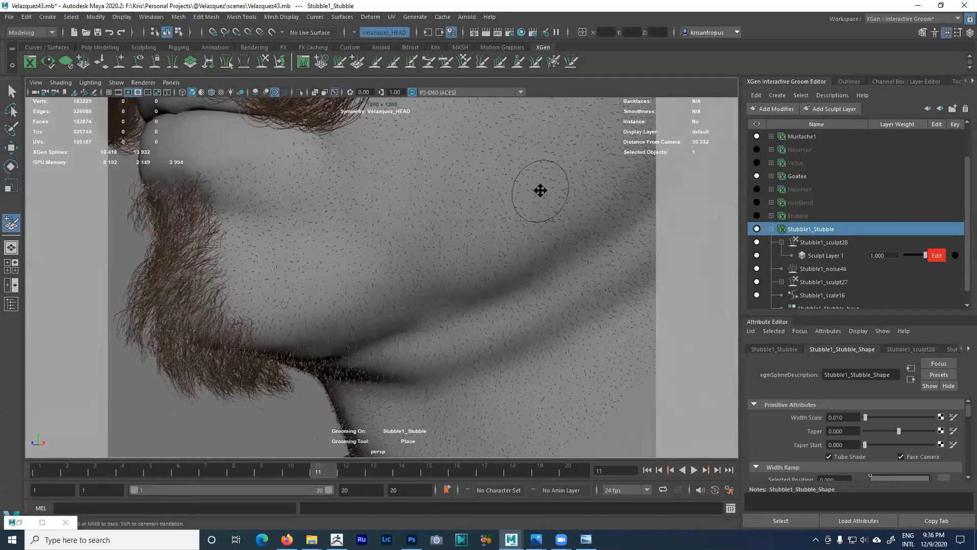
{"action": "middle_click_drag", "start_coordinate": [606, 407], "coordinate": [551, 300], "text": "alt"}
{"action": "right_click_drag", "start_coordinate": [554, 316], "coordinate": [421, 251], "text": "alt"}
{"action": "middle_click_drag", "start_coordinate": [421, 251], "coordinate": [395, 253], "text": "alt"}
{"action": "left_click_drag", "start_coordinate": [395, 254], "coordinate": [448, 279], "text": "alt"}
{"action": "middle_click_drag", "start_coordinate": [433, 199], "coordinate": [427, 179], "text": "alt"}
{"action": "left_click_drag", "start_coordinate": [427, 178], "coordinate": [423, 264], "text": "alt"}
{"action": "middle_click_drag", "start_coordinate": [423, 264], "coordinate": [432, 238], "text": "alt"}
{"action": "left_click_drag", "start_coordinate": [432, 238], "coordinate": [423, 278], "text": "alt"}
{"action": "right_click_drag", "start_coordinate": [432, 238], "coordinate": [491, 283], "text": "alt"}
{"action": "middle_click_drag", "start_coordinate": [491, 283], "coordinate": [482, 292], "text": "alt"}
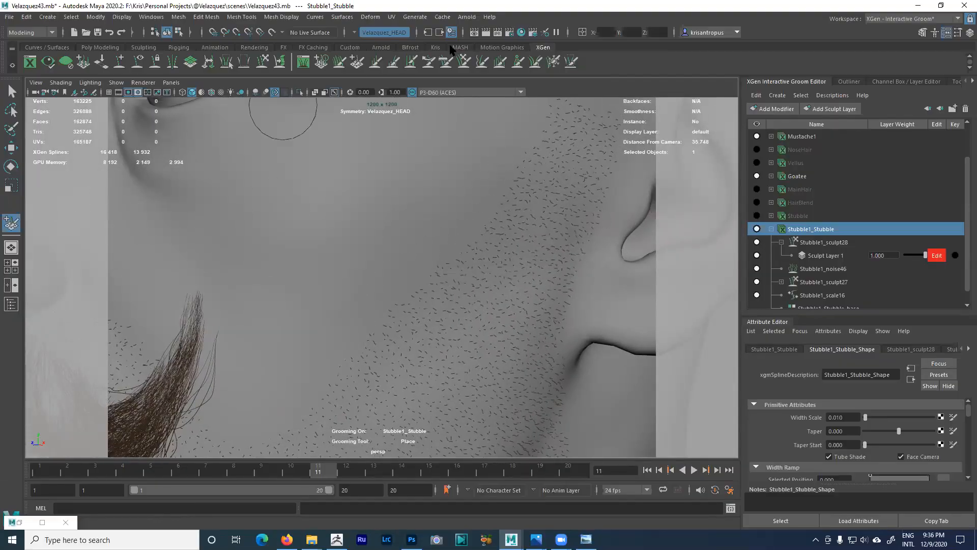
- Set the Width brush's minimum and maximum width to 1 and undo the trial stroke over the cheek stubble
{"action": "left_click", "coordinate": [413, 65]}
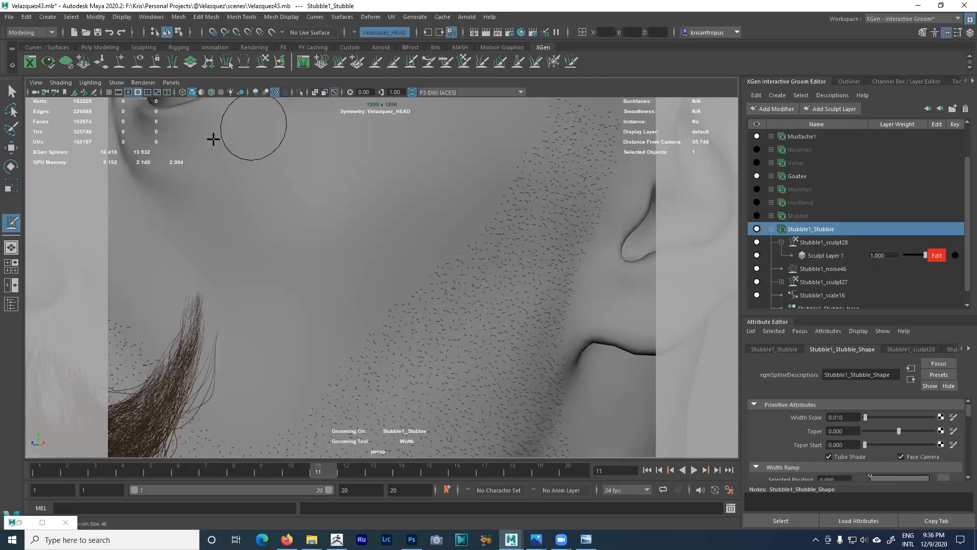
{"action": "double_click", "coordinate": [19, 225]}
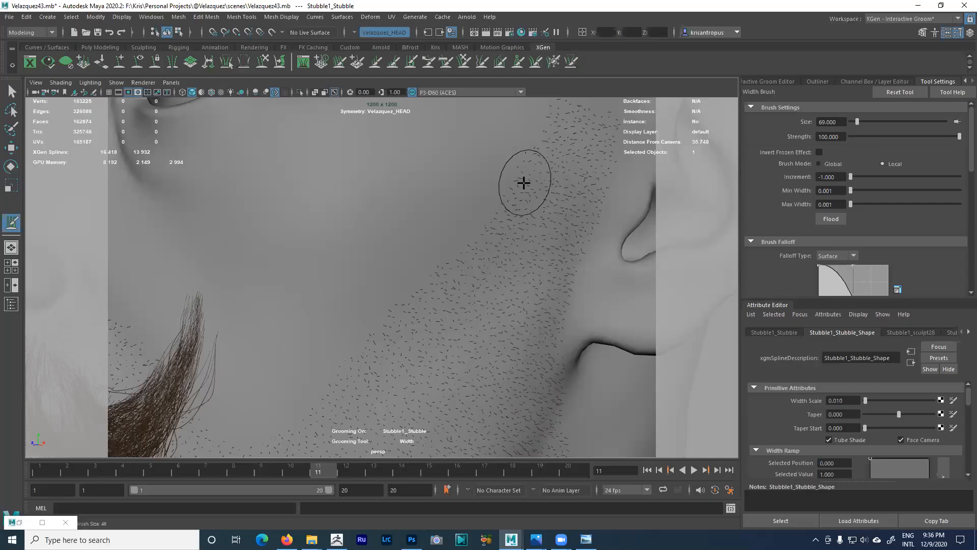
{"action": "left_click_drag", "start_coordinate": [834, 190], "coordinate": [817, 189]}
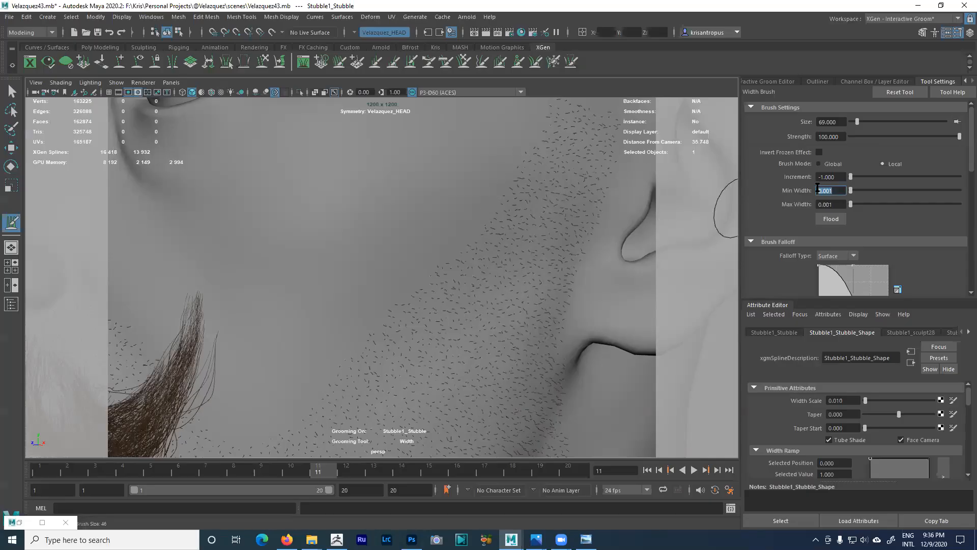
{"action": "type", "text": "1"}
{"action": "key", "text": "Tab"}
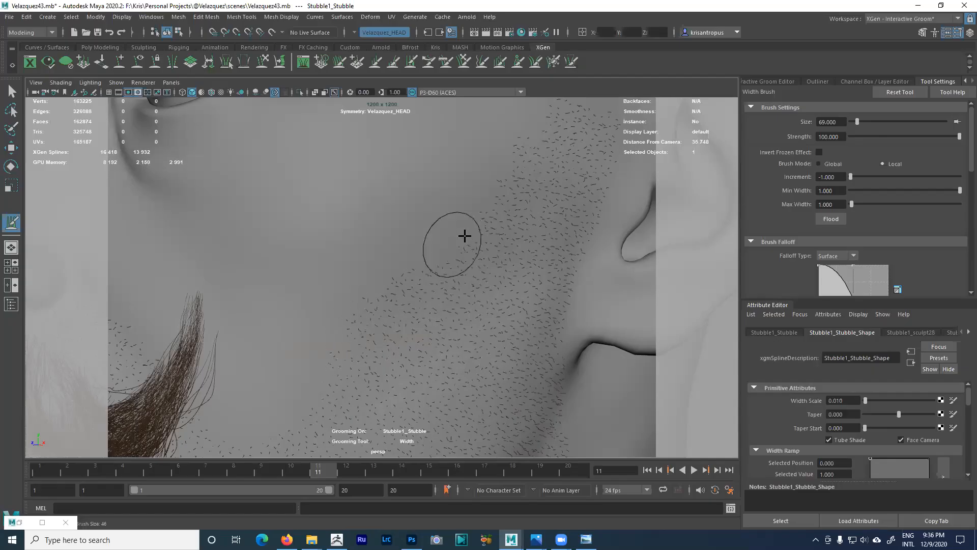
{"action": "key", "text": "ctrl+z"}
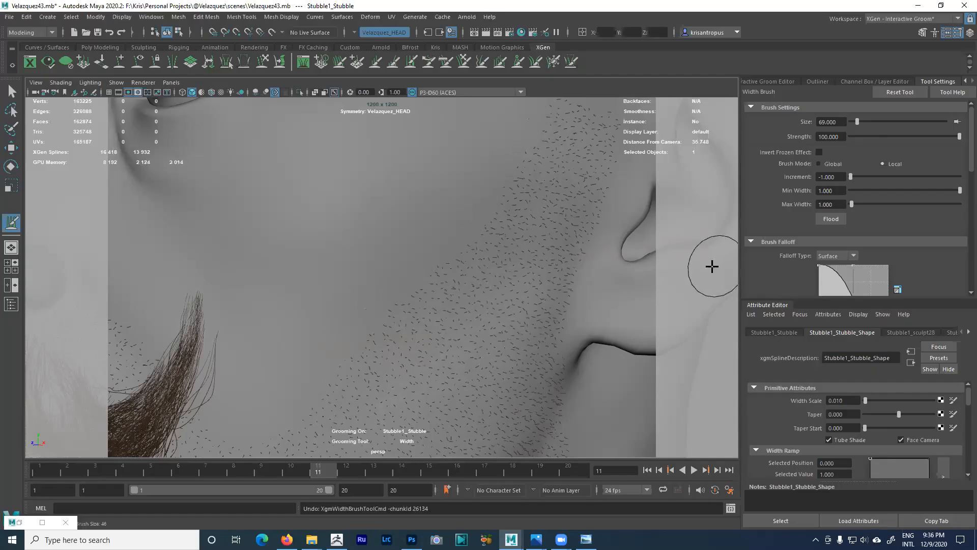
- Inspect the hair thickness of the stubble from the sideburn down to the jawline
{"action": "right_click_drag", "start_coordinate": [611, 259], "coordinate": [532, 241], "text": "alt"}
{"action": "middle_click_drag", "start_coordinate": [532, 241], "coordinate": [571, 255], "text": "alt"}
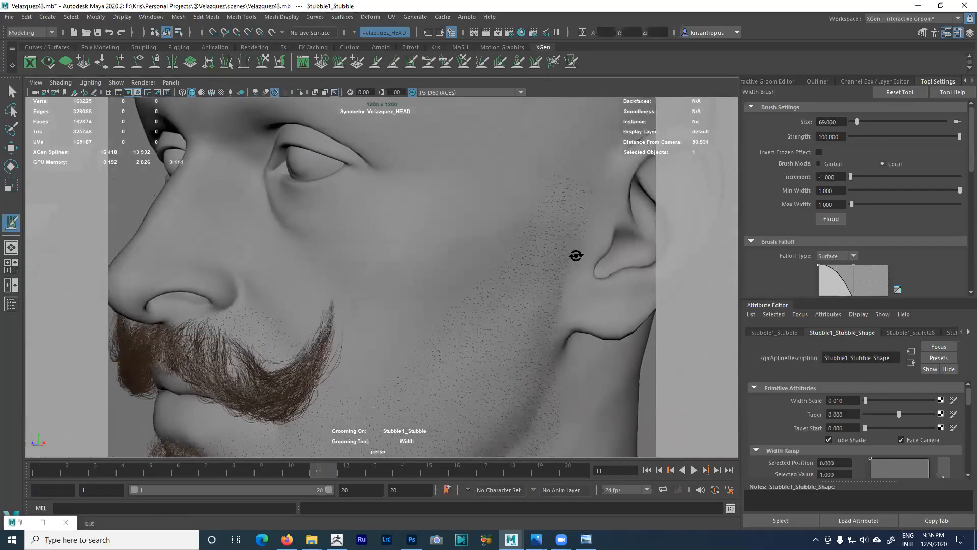
{"action": "left_click_drag", "start_coordinate": [571, 256], "coordinate": [574, 246], "text": "alt"}
{"action": "right_click_drag", "start_coordinate": [574, 247], "coordinate": [566, 246], "text": "alt"}
{"action": "middle_click_drag", "start_coordinate": [565, 246], "coordinate": [576, 381], "text": "alt"}
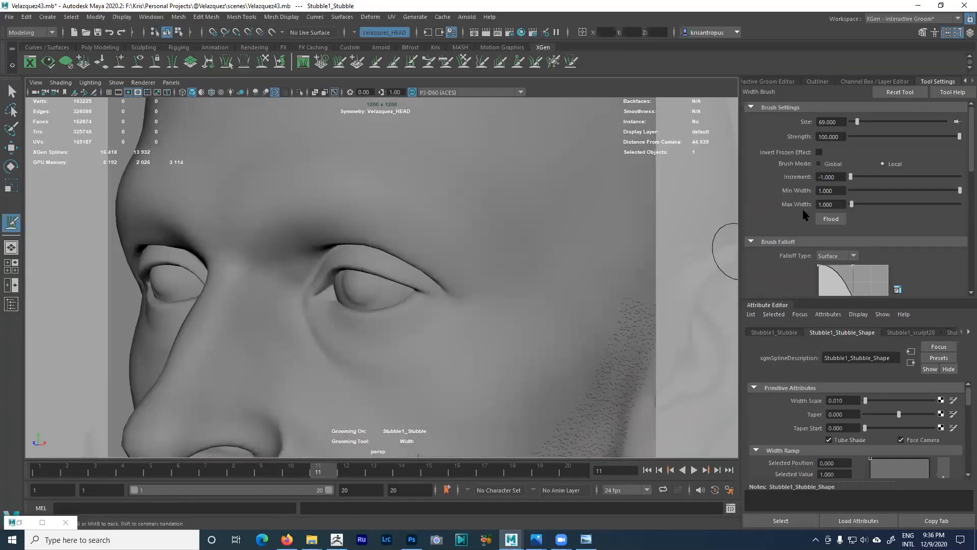
{"action": "right_click_drag", "start_coordinate": [538, 317], "coordinate": [492, 313], "text": "alt"}
{"action": "middle_click_drag", "start_coordinate": [491, 313], "coordinate": [496, 218], "text": "alt"}
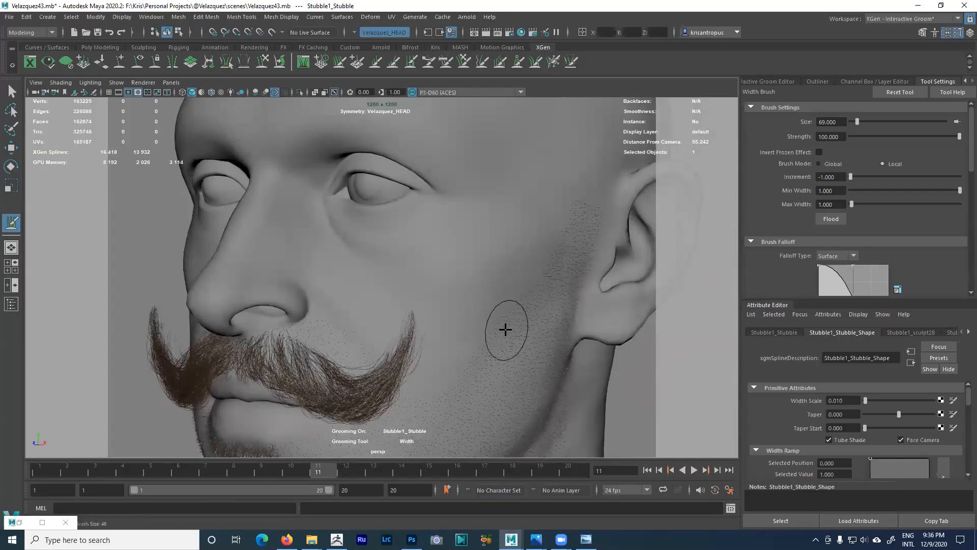
{"action": "right_click_drag", "start_coordinate": [507, 328], "coordinate": [523, 344], "text": "alt"}
{"action": "middle_click_drag", "start_coordinate": [524, 345], "coordinate": [535, 227], "text": "alt"}
{"action": "right_click_drag", "start_coordinate": [535, 227], "coordinate": [584, 327], "text": "alt"}
{"action": "middle_click_drag", "start_coordinate": [585, 327], "coordinate": [533, 225], "text": "alt"}
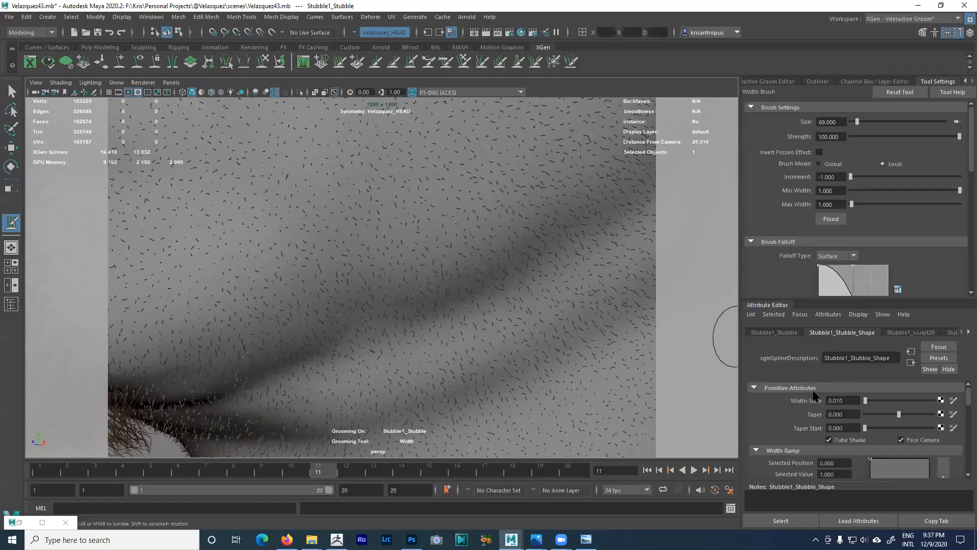
- Try a width scale of 0.021 on the imported stubble and return it to 0.01
{"action": "left_click_drag", "start_coordinate": [866, 402], "coordinate": [866, 403]}
{"action": "left_click", "coordinate": [843, 401]}
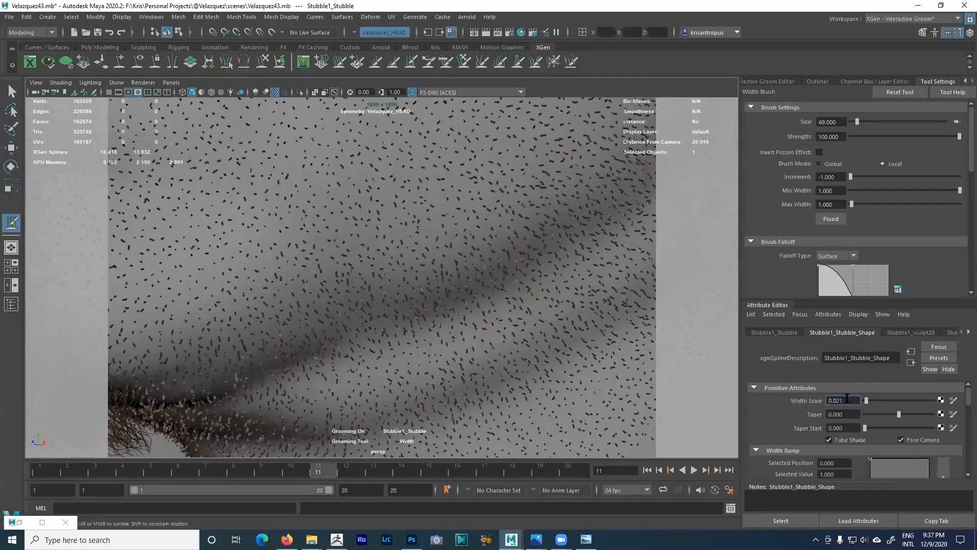
{"action": "type", "text": "0.01"}
{"action": "key", "text": "Return"}
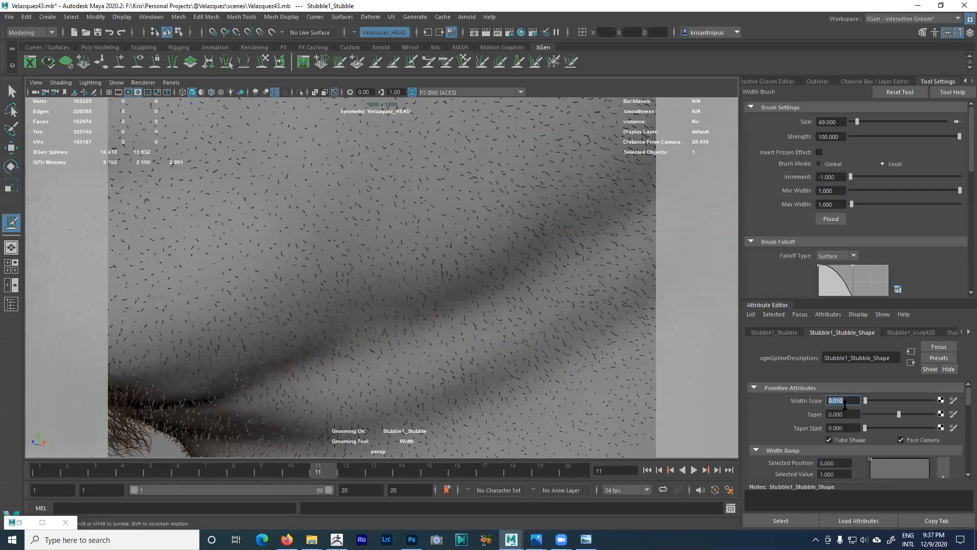
- Map a Noise texture to the stubble's Width Scale and set its noise type to Perlin Noise
{"action": "left_click", "coordinate": [942, 400]}
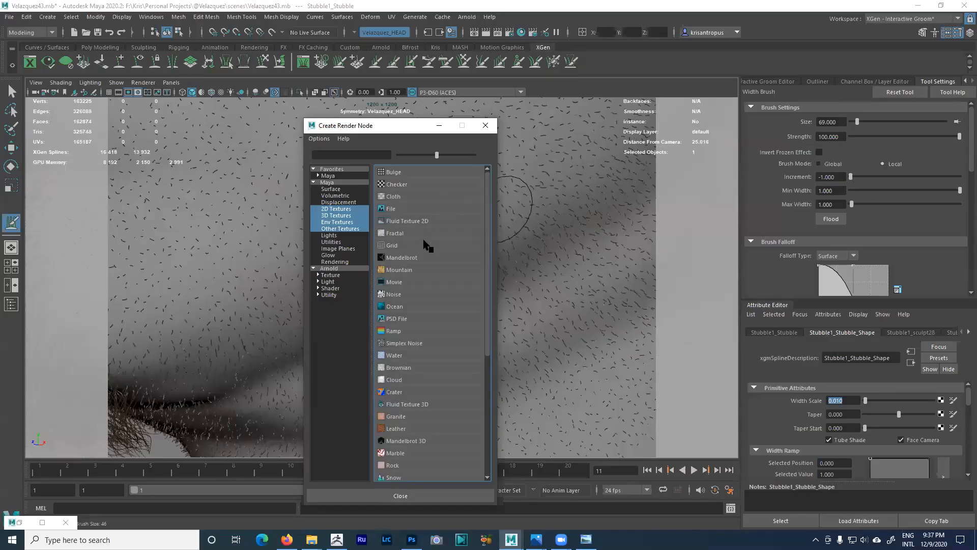
{"action": "left_click", "coordinate": [403, 295]}
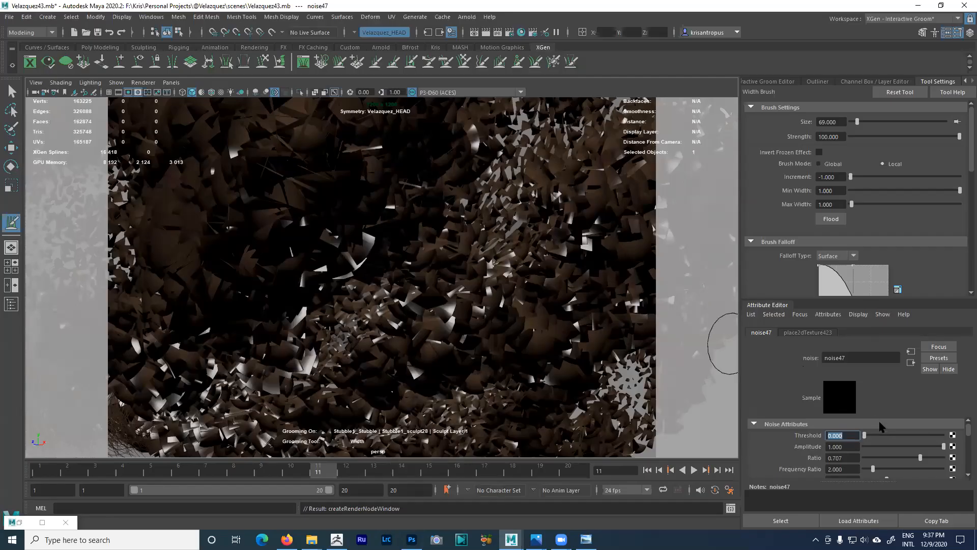
{"action": "scroll", "coordinate": [965, 444], "scroll_direction": "down", "scroll_amount": 5}
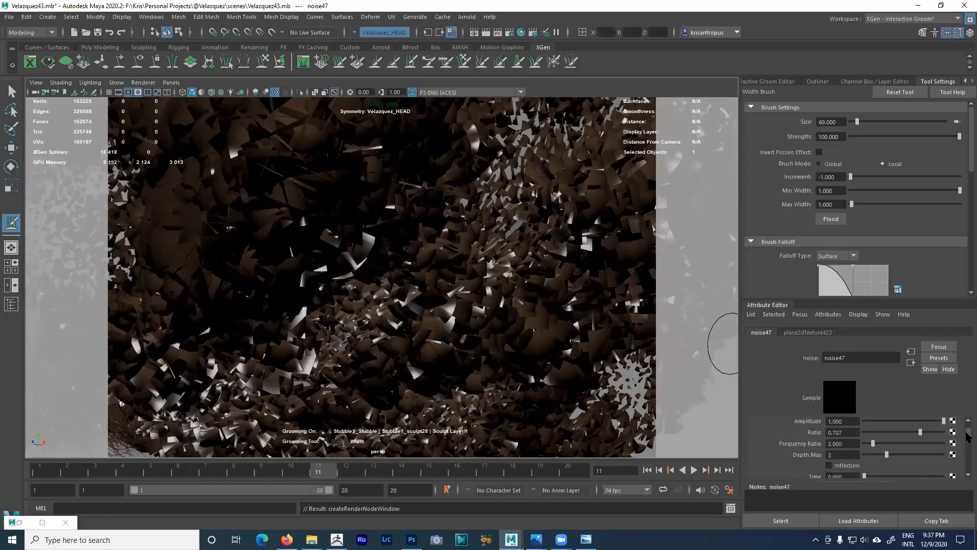
{"action": "left_click", "coordinate": [854, 444]}
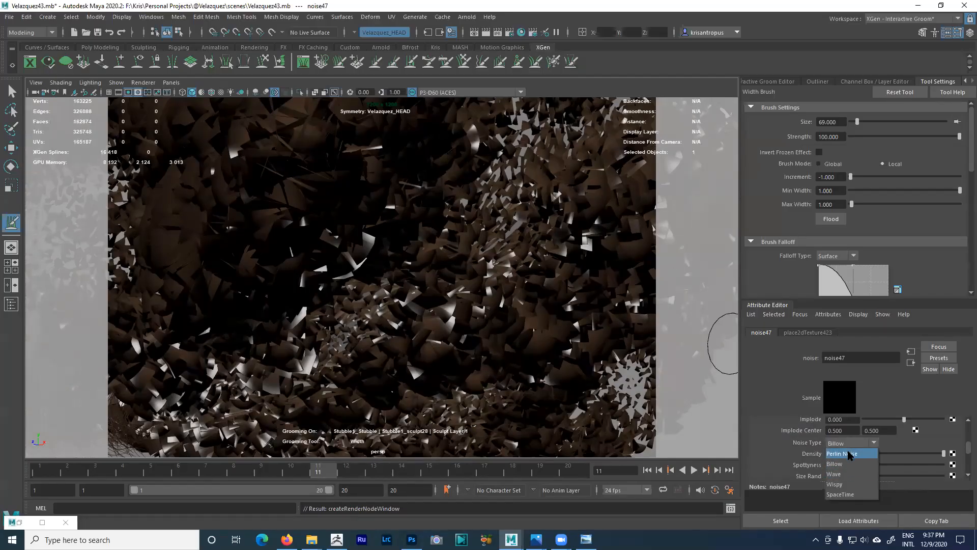
{"action": "left_click", "coordinate": [849, 453]}
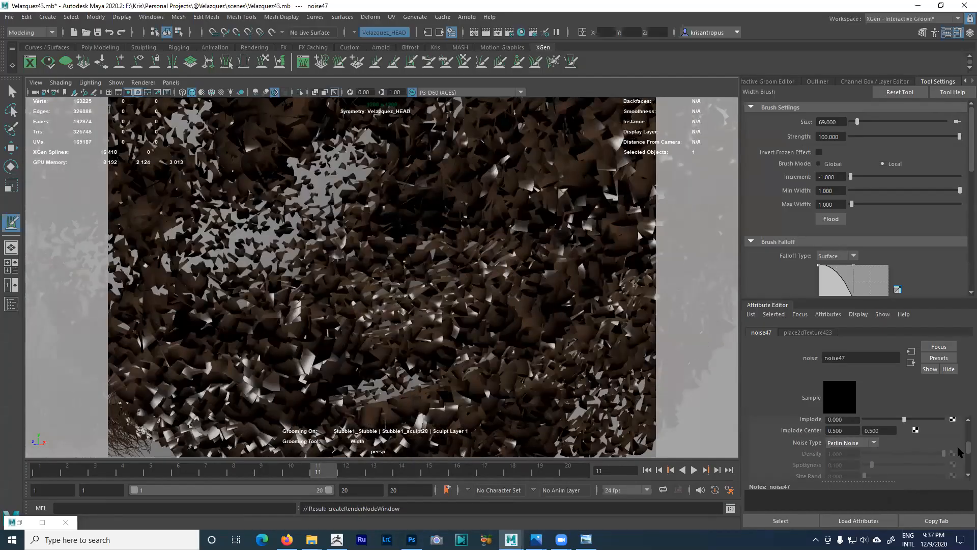
- Set the frequency of the width-scale noise texture to 200
{"action": "left_click_drag", "start_coordinate": [966, 450], "coordinate": [967, 438]}
{"action": "left_click", "coordinate": [847, 467]}
{"action": "type", "text": "20"}
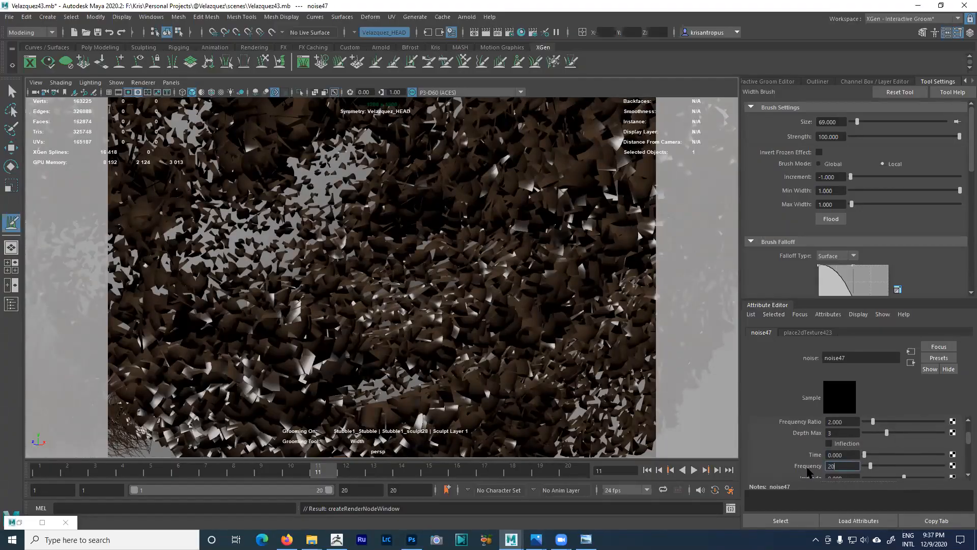
{"action": "type", "text": "0"}
{"action": "key", "text": "Return"}
- Reduce the width-scale noise texture's Alpha Gain to 0.026 in its Color Balance settings
{"action": "left_click_drag", "start_coordinate": [966, 441], "coordinate": [882, 447]}
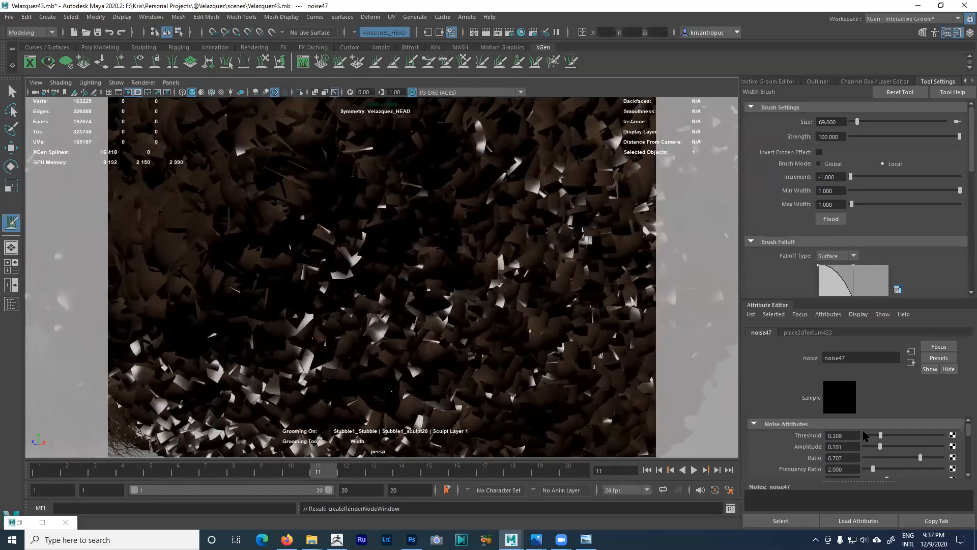
{"action": "left_click_drag", "start_coordinate": [968, 432], "coordinate": [967, 460]}
{"action": "left_click", "coordinate": [789, 423]}
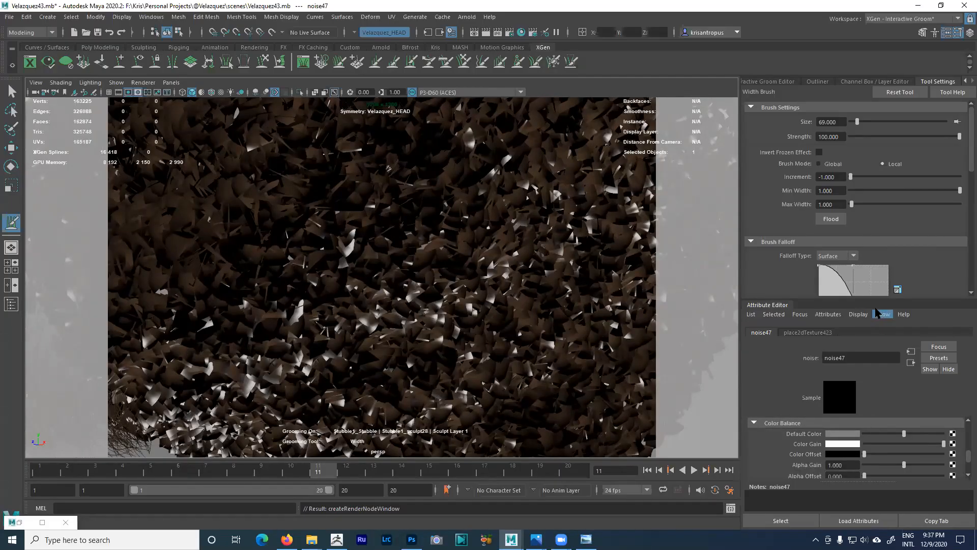
{"action": "left_click_drag", "start_coordinate": [877, 298], "coordinate": [876, 210]}
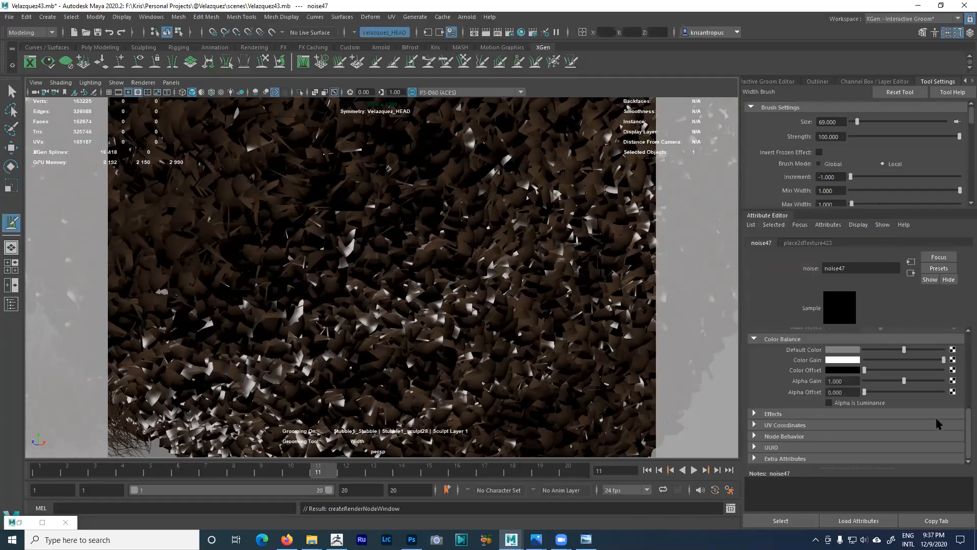
{"action": "left_click_drag", "start_coordinate": [894, 382], "coordinate": [868, 384]}
{"action": "left_click_drag", "start_coordinate": [452, 344], "coordinate": [474, 349], "text": "alt"}
{"action": "right_click_drag", "start_coordinate": [474, 349], "coordinate": [502, 327], "text": "alt"}
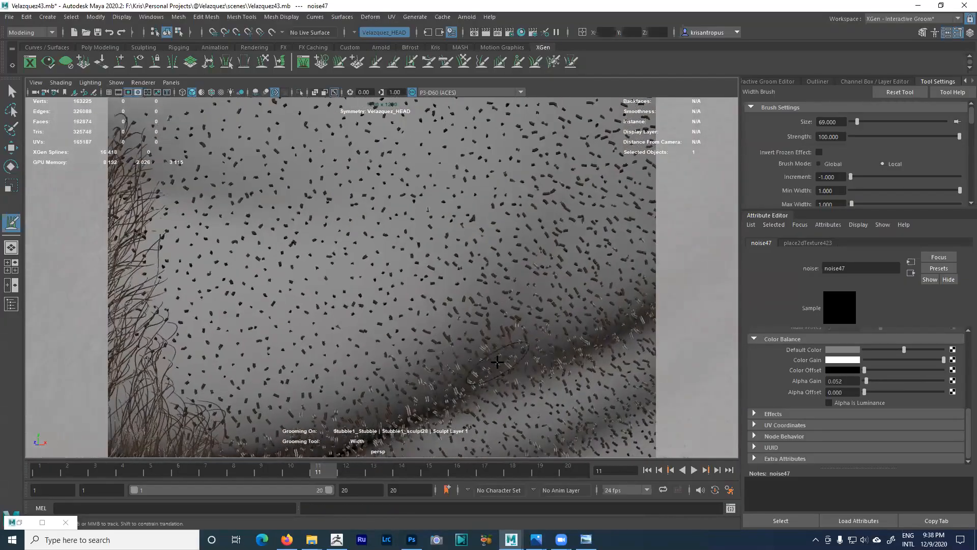
{"action": "middle_click_drag", "start_coordinate": [502, 328], "coordinate": [478, 314], "text": "alt"}
{"action": "left_click_drag", "start_coordinate": [866, 392], "coordinate": [865, 384]}
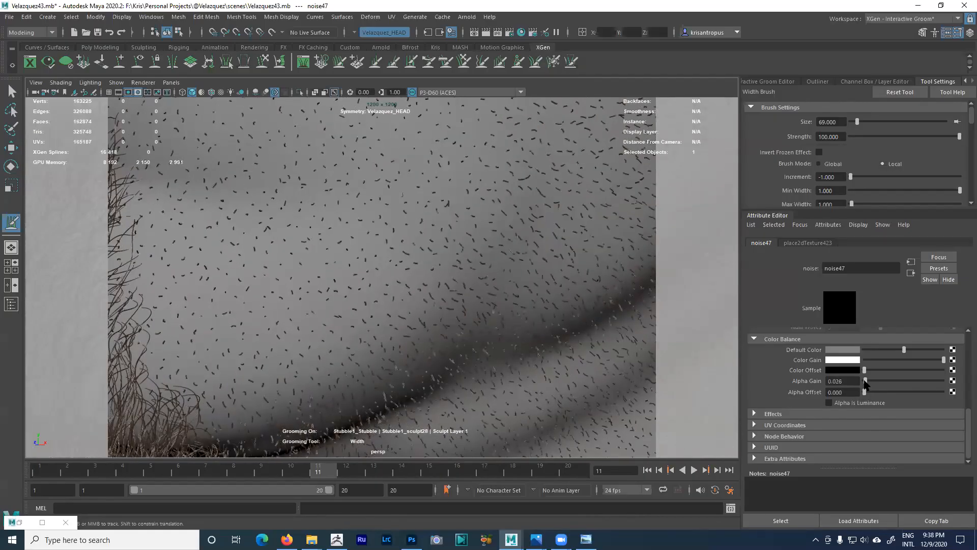
- Set the noise texture's Threshold to 0 and its Amplitude to 0.162 to vary the stubble width
{"action": "left_click_drag", "start_coordinate": [968, 414], "coordinate": [936, 349]}
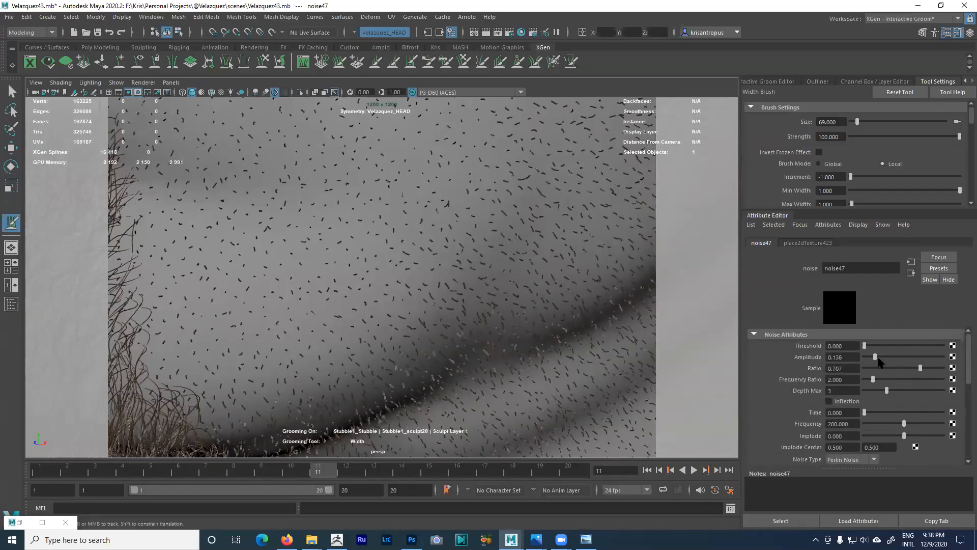
{"action": "scroll", "coordinate": [447, 290], "scroll_direction": "up", "scroll_amount": 6}
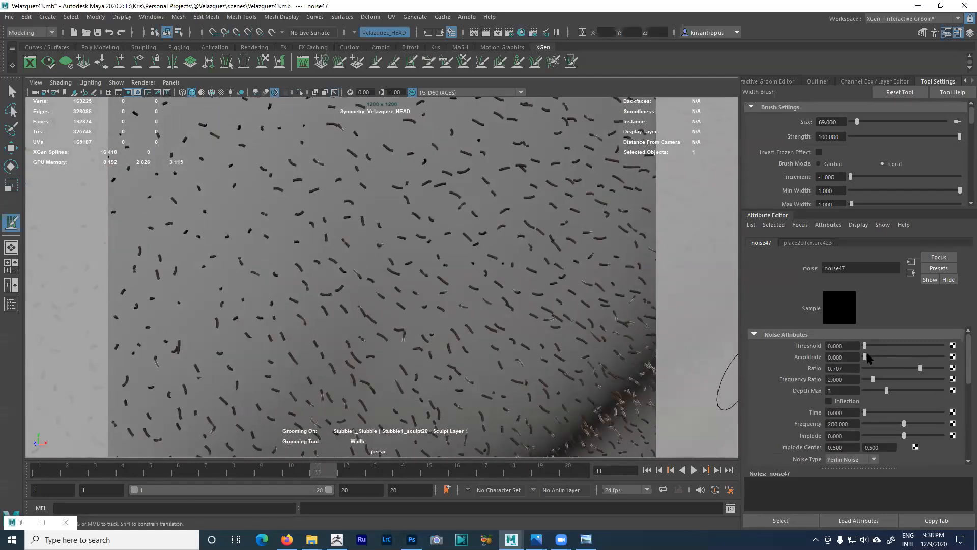
{"action": "mouse_move", "coordinate": [868, 358]}
{"action": "left_mouse_down"}
{"action": "mouse_move", "coordinate": [952, 359]}
{"action": "mouse_move", "coordinate": [871, 361]}
{"action": "left_mouse_up"}
{"action": "scroll", "coordinate": [491, 334], "scroll_direction": "down", "scroll_amount": 10}
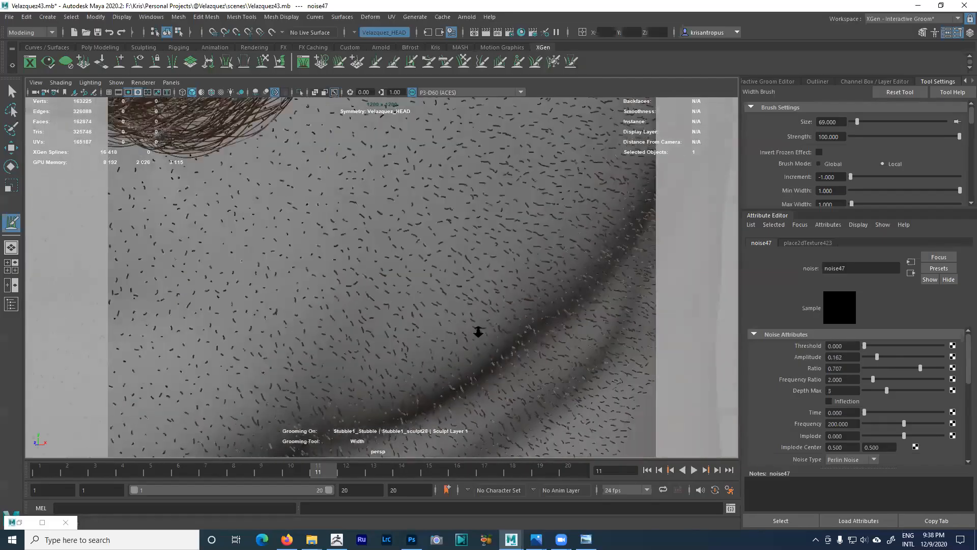
- Examine the stubble's thickness and width variation over the jaw, chin and neck from the front and both sides
{"action": "scroll", "coordinate": [468, 305], "scroll_direction": "down", "scroll_amount": 3}
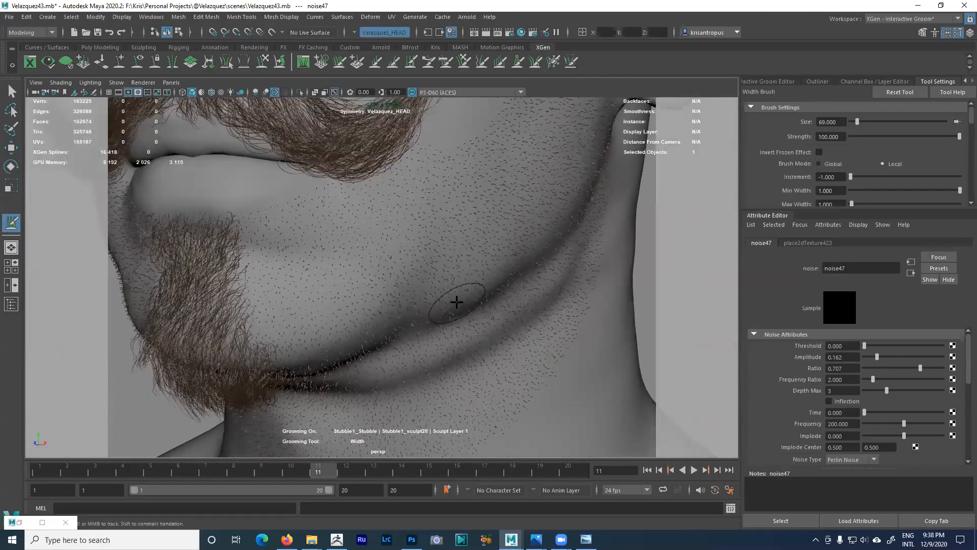
{"action": "scroll", "coordinate": [510, 341], "scroll_direction": "up", "scroll_amount": 8}
{"action": "scroll", "coordinate": [395, 277], "scroll_direction": "down", "scroll_amount": 6}
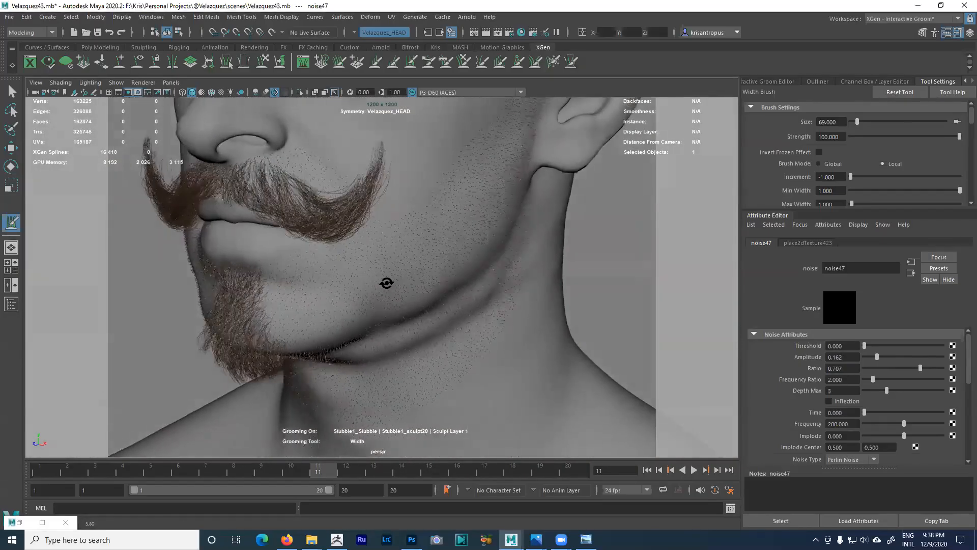
{"action": "left_click_drag", "start_coordinate": [394, 278], "coordinate": [595, 279], "text": "alt"}
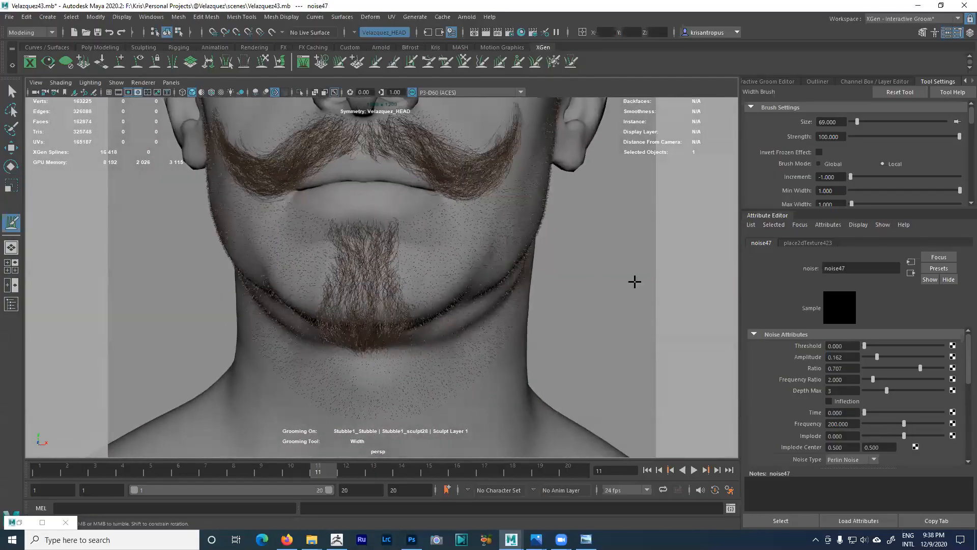
{"action": "left_click_drag", "start_coordinate": [531, 243], "coordinate": [495, 253], "text": "alt"}
{"action": "right_click_drag", "start_coordinate": [496, 253], "coordinate": [357, 206], "text": "alt"}
{"action": "left_click_drag", "start_coordinate": [358, 206], "coordinate": [305, 203], "text": "alt"}
{"action": "right_click_drag", "start_coordinate": [306, 204], "coordinate": [288, 176], "text": "alt"}
{"action": "left_click_drag", "start_coordinate": [288, 177], "coordinate": [331, 203], "text": "alt"}
{"action": "right_click_drag", "start_coordinate": [331, 203], "coordinate": [448, 285], "text": "alt"}
{"action": "middle_click_drag", "start_coordinate": [448, 285], "coordinate": [482, 312], "text": "alt"}
{"action": "left_click_drag", "start_coordinate": [482, 312], "coordinate": [519, 316], "text": "alt"}
{"action": "right_click_drag", "start_coordinate": [519, 316], "coordinate": [565, 341], "text": "alt"}
{"action": "left_click_drag", "start_coordinate": [566, 341], "coordinate": [586, 305], "text": "alt"}
{"action": "middle_click_drag", "start_coordinate": [585, 306], "coordinate": [559, 306], "text": "alt"}
{"action": "left_click_drag", "start_coordinate": [560, 306], "coordinate": [171, 403], "text": "alt"}
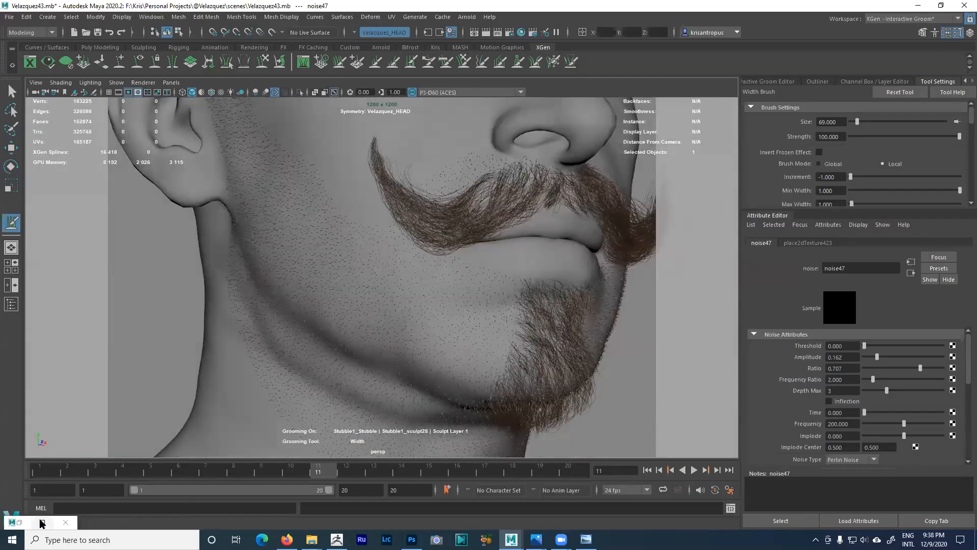
{"action": "left_click", "coordinate": [21, 524]}
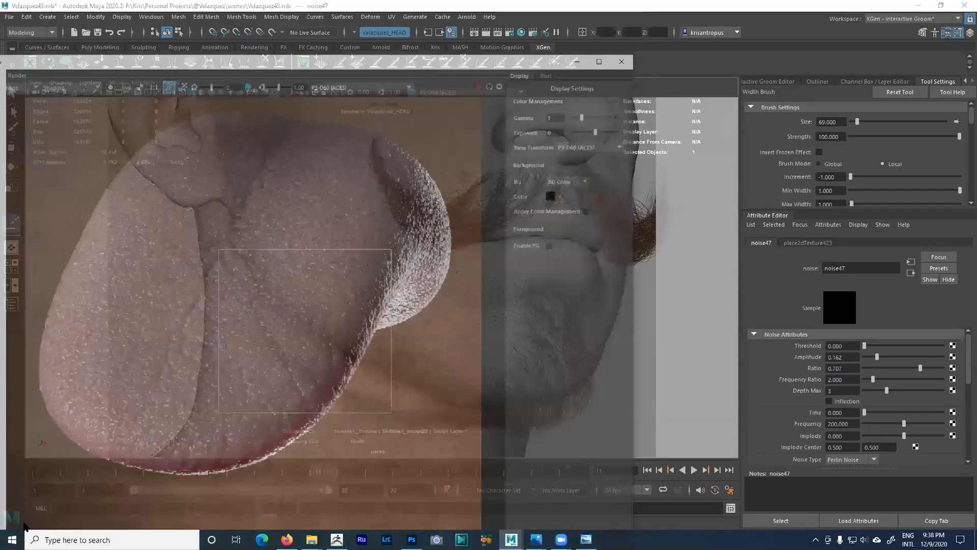
{"action": "left_click", "coordinate": [593, 17]}
- Activate the Length brush over the chin stubble with a size of 61 and a scale increment of 0.010
{"action": "left_click_drag", "start_coordinate": [517, 294], "coordinate": [500, 307], "text": "alt"}
{"action": "right_click_drag", "start_coordinate": [500, 308], "coordinate": [515, 303], "text": "alt"}
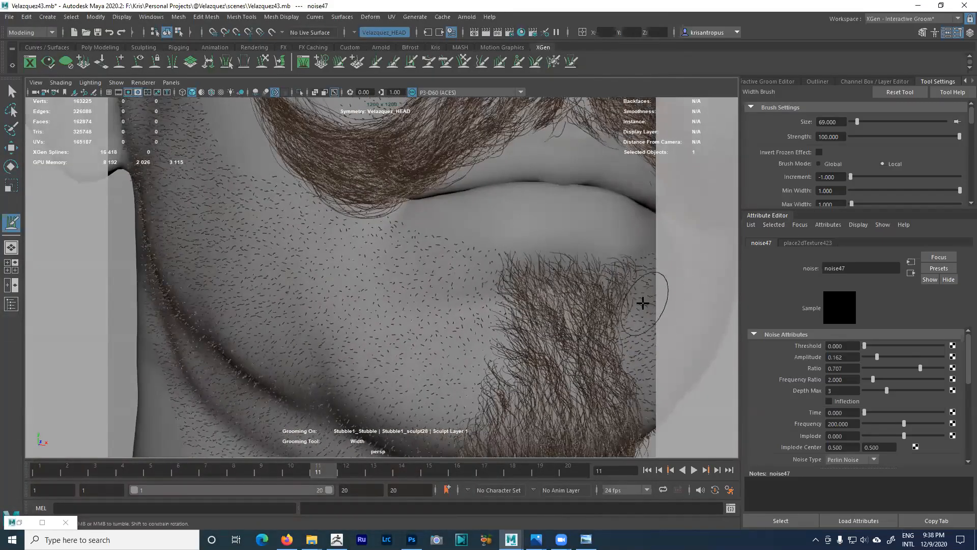
{"action": "left_click_drag", "start_coordinate": [648, 300], "coordinate": [618, 288], "text": "alt"}
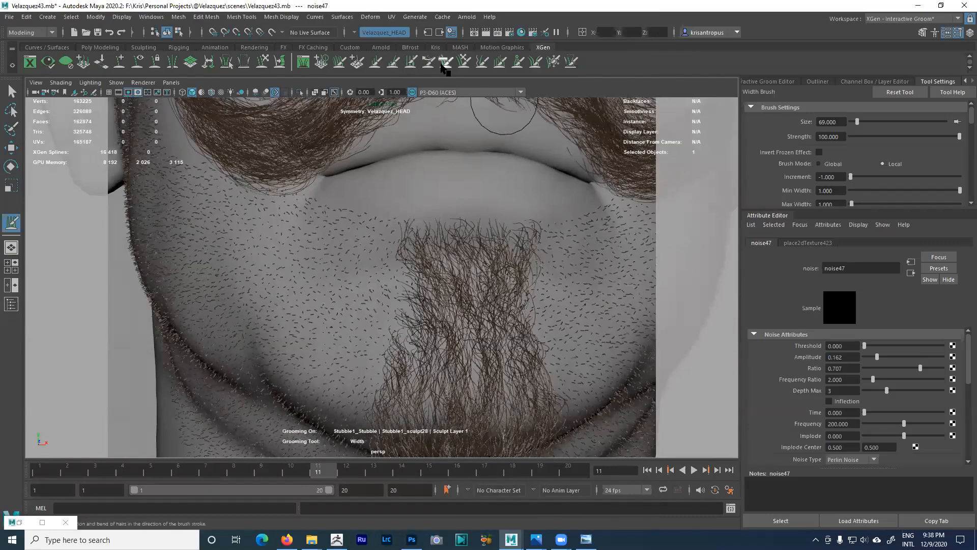
{"action": "left_click", "coordinate": [375, 64]}
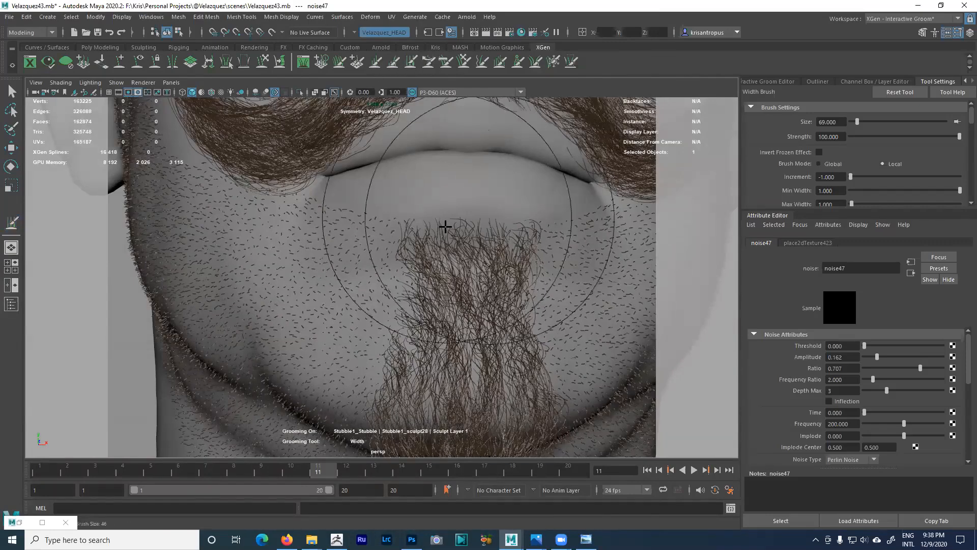
{"action": "scroll", "coordinate": [397, 211], "scroll_direction": "down", "scroll_amount": 3}
{"action": "key", "text": "b"}
{"action": "left_click_drag", "start_coordinate": [426, 250], "coordinate": [338, 252]}
{"action": "right_click_drag", "start_coordinate": [434, 259], "coordinate": [478, 275], "text": "alt"}
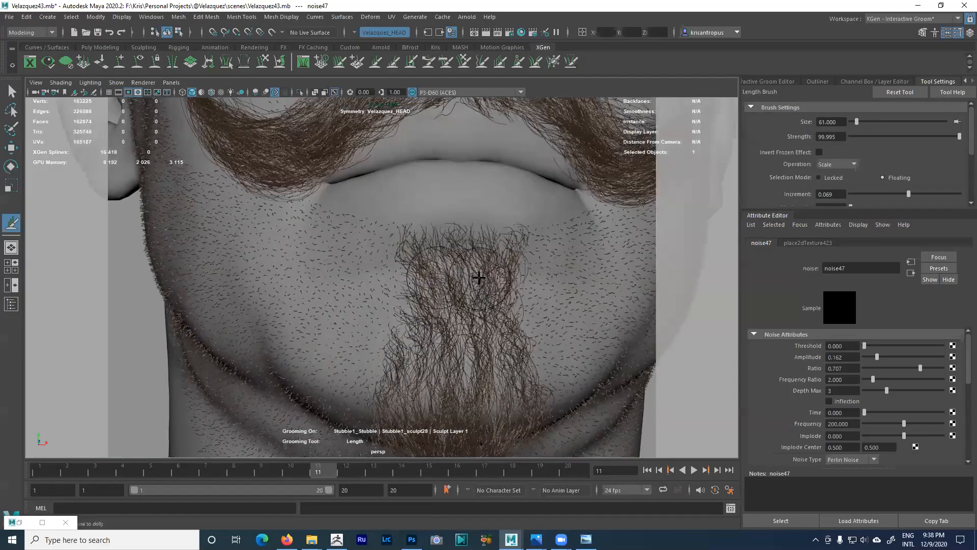
{"action": "middle_click_drag", "start_coordinate": [478, 275], "coordinate": [467, 270], "text": "alt"}
{"action": "left_click_drag", "start_coordinate": [840, 209], "coordinate": [840, 301]}
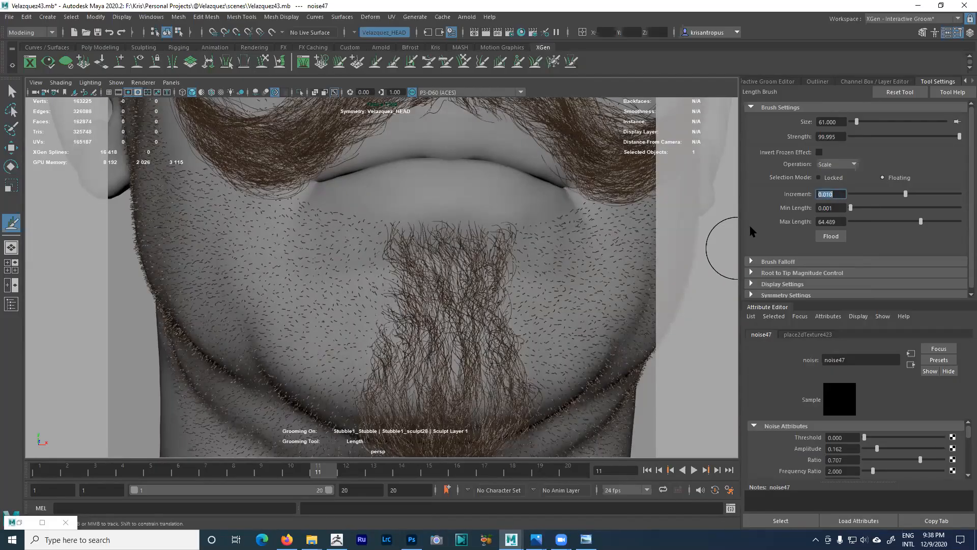
- Reduce the Length brush increment to 0.002 and lengthen the stubble around the upper edges of the goatee
{"action": "left_click_drag", "start_coordinate": [369, 229], "coordinate": [411, 227]}
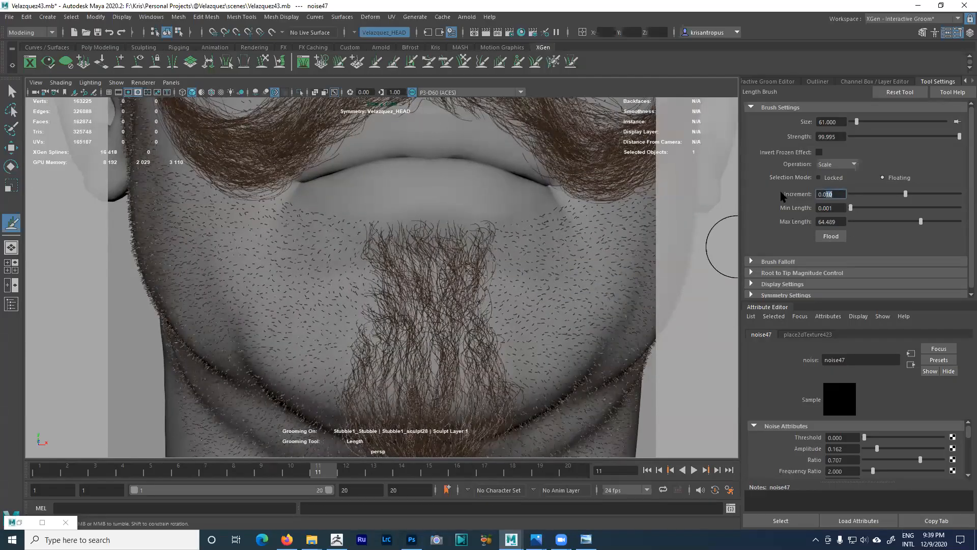
{"action": "mouse_move", "coordinate": [479, 226]}
{"action": "left_mouse_down"}
{"action": "mouse_move", "coordinate": [493, 231]}
{"action": "mouse_move", "coordinate": [496, 223]}
{"action": "mouse_move", "coordinate": [479, 247]}
{"action": "left_mouse_up"}
{"action": "mouse_move", "coordinate": [382, 265]}
{"action": "left_mouse_down"}
{"action": "mouse_move", "coordinate": [369, 266]}
{"action": "mouse_move", "coordinate": [338, 215]}
{"action": "mouse_move", "coordinate": [374, 234]}
{"action": "mouse_move", "coordinate": [370, 275]}
{"action": "left_mouse_up"}
{"action": "mouse_move", "coordinate": [480, 236]}
{"action": "left_mouse_down"}
{"action": "mouse_move", "coordinate": [482, 258]}
{"action": "mouse_move", "coordinate": [538, 203]}
{"action": "left_mouse_up"}
{"action": "mouse_move", "coordinate": [398, 275]}
{"action": "left_mouse_down"}
{"action": "mouse_move", "coordinate": [365, 270]}
{"action": "mouse_move", "coordinate": [400, 305]}
{"action": "mouse_move", "coordinate": [422, 302]}
{"action": "left_mouse_up"}
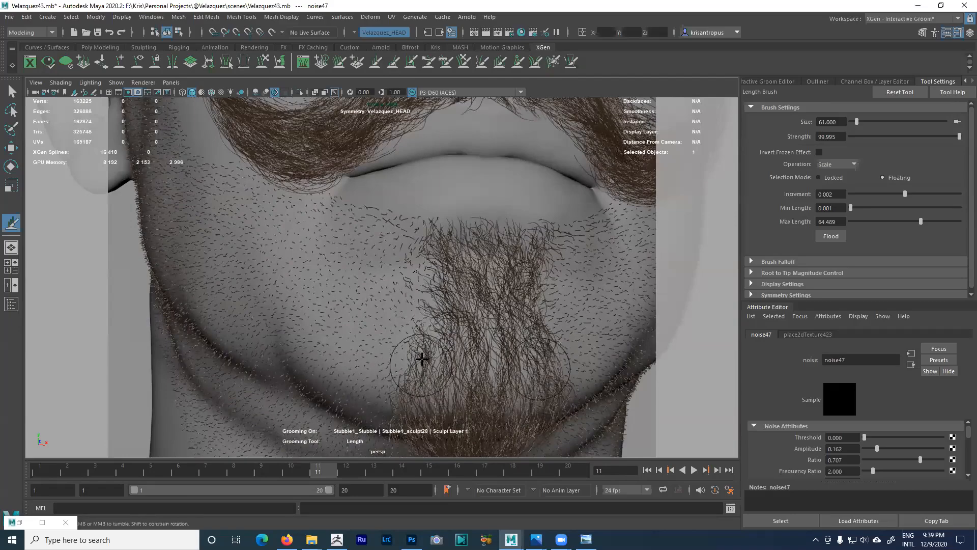
- Brush the stubble length on the cheek and around the moustache with the Length brush
{"action": "mouse_move", "coordinate": [421, 312]}
{"action": "left_mouse_down", "text": "alt"}
{"action": "mouse_move", "coordinate": [442, 320]}
{"action": "mouse_move", "coordinate": [528, 307]}
{"action": "left_mouse_up", "text": "alt"}
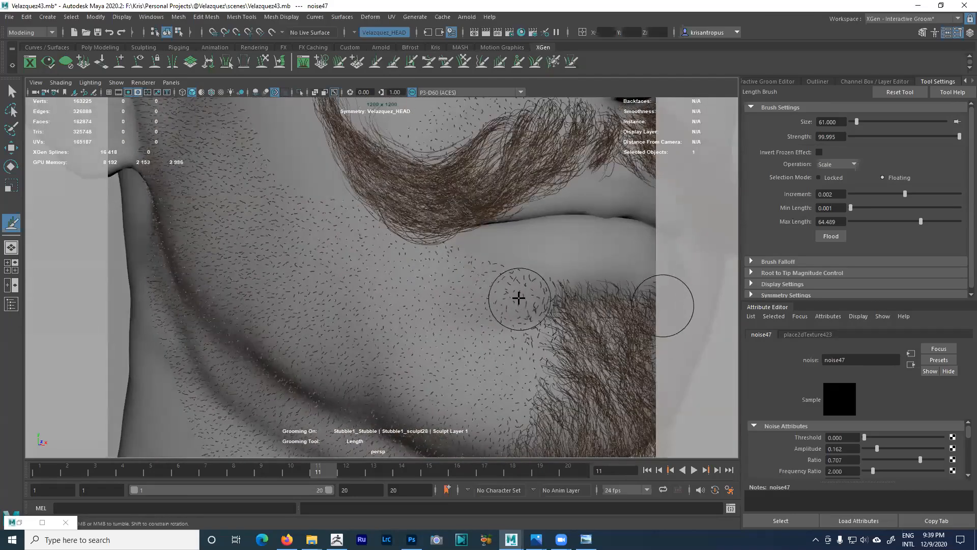
{"action": "left_click_drag", "start_coordinate": [465, 286], "coordinate": [482, 289], "text": "alt"}
{"action": "right_click_drag", "start_coordinate": [482, 288], "coordinate": [432, 279], "text": "alt"}
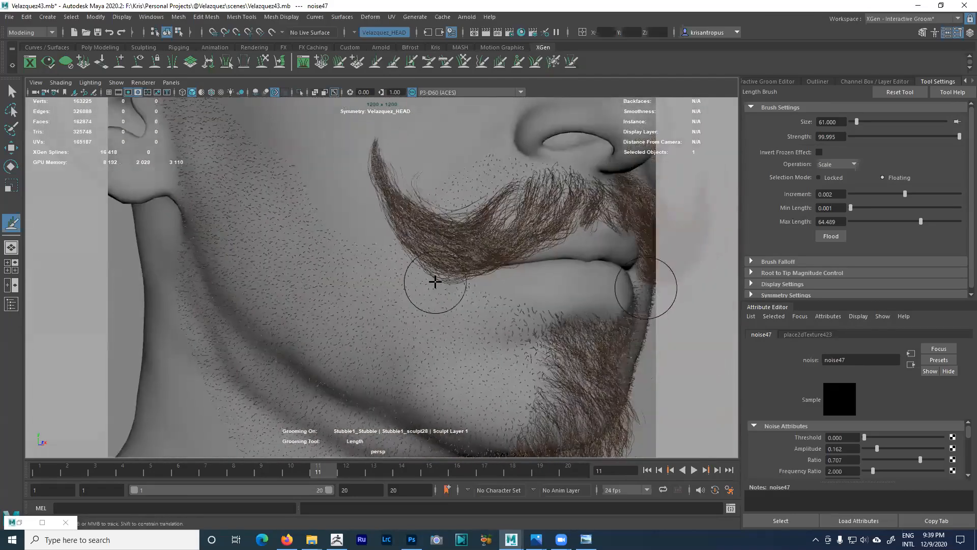
{"action": "left_click_drag", "start_coordinate": [432, 279], "coordinate": [497, 293], "text": "alt"}
{"action": "middle_click_drag", "start_coordinate": [427, 263], "coordinate": [458, 341], "text": "alt"}
{"action": "mouse_move", "coordinate": [337, 221]}
{"action": "left_mouse_down"}
{"action": "mouse_move", "coordinate": [277, 148]}
{"action": "mouse_move", "coordinate": [258, 157]}
{"action": "mouse_move", "coordinate": [290, 175]}
{"action": "mouse_move", "coordinate": [271, 214]}
{"action": "mouse_move", "coordinate": [306, 190]}
{"action": "mouse_move", "coordinate": [281, 235]}
{"action": "mouse_move", "coordinate": [319, 155]}
{"action": "mouse_move", "coordinate": [258, 203]}
{"action": "mouse_move", "coordinate": [295, 244]}
{"action": "mouse_move", "coordinate": [319, 241]}
{"action": "mouse_move", "coordinate": [291, 294]}
{"action": "mouse_move", "coordinate": [284, 220]}
{"action": "mouse_move", "coordinate": [349, 242]}
{"action": "mouse_move", "coordinate": [331, 277]}
{"action": "mouse_move", "coordinate": [321, 251]}
{"action": "mouse_move", "coordinate": [382, 231]}
{"action": "left_mouse_up"}
{"action": "mouse_move", "coordinate": [427, 273]}
{"action": "left_mouse_down", "text": "alt"}
{"action": "mouse_move", "coordinate": [436, 290]}
{"action": "mouse_move", "coordinate": [462, 253]}
{"action": "left_mouse_up", "text": "alt"}
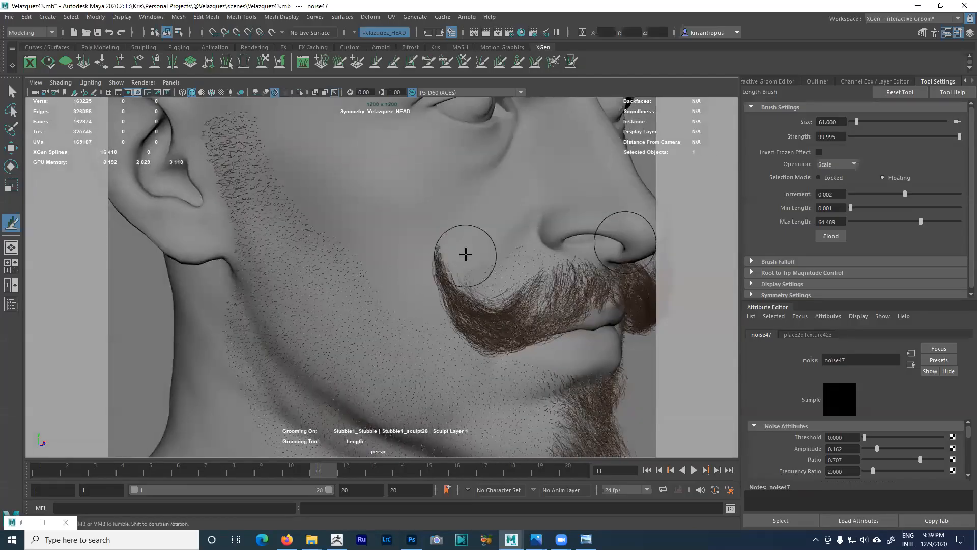
{"action": "left_click_drag", "start_coordinate": [500, 295], "coordinate": [477, 282], "text": "alt"}
{"action": "right_click_drag", "start_coordinate": [477, 282], "coordinate": [502, 236], "text": "alt"}
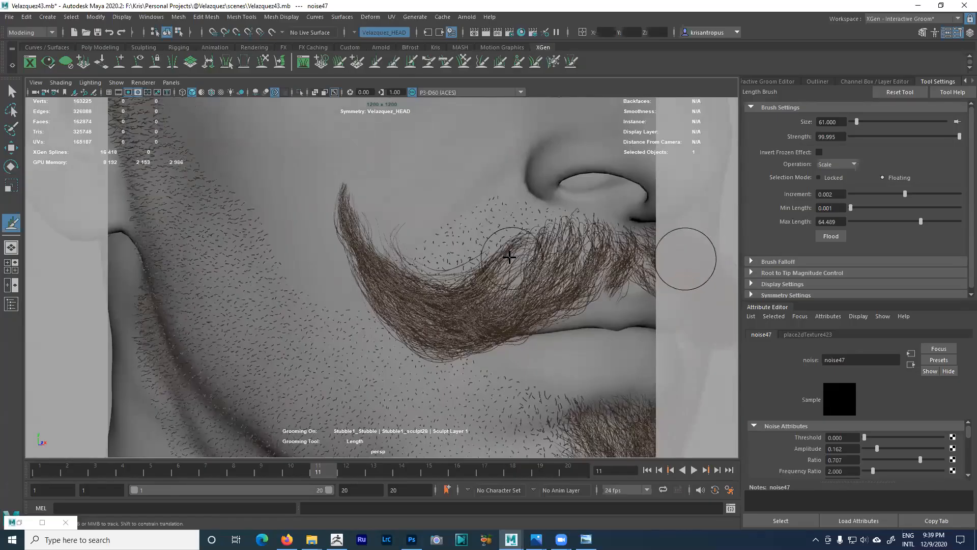
{"action": "left_click_drag", "start_coordinate": [429, 275], "coordinate": [448, 270], "text": "alt"}
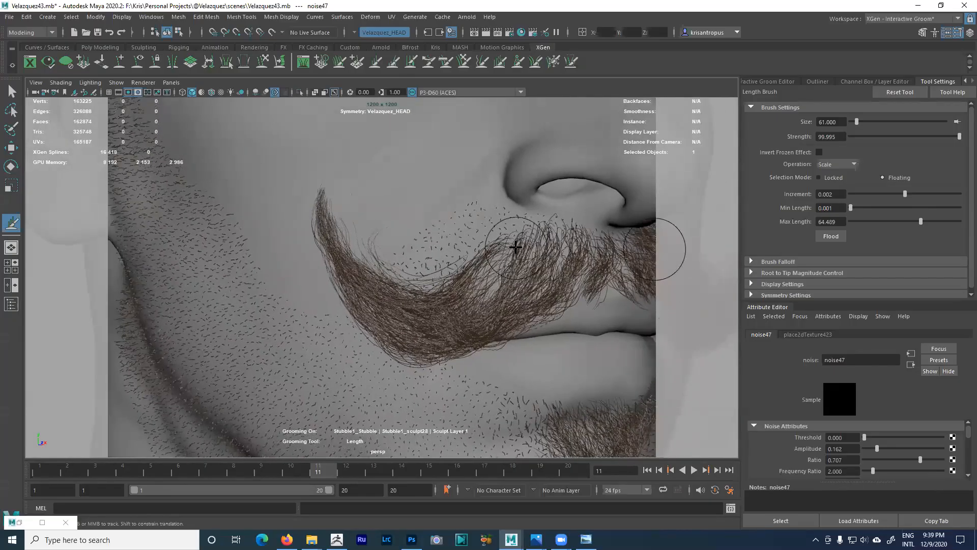
- Render the face from the front in the Arnold RenderView, placing the render window beside the viewport
{"action": "left_click_drag", "start_coordinate": [524, 266], "coordinate": [392, 249], "text": "alt"}
{"action": "right_click_drag", "start_coordinate": [392, 249], "coordinate": [357, 288], "text": "alt"}
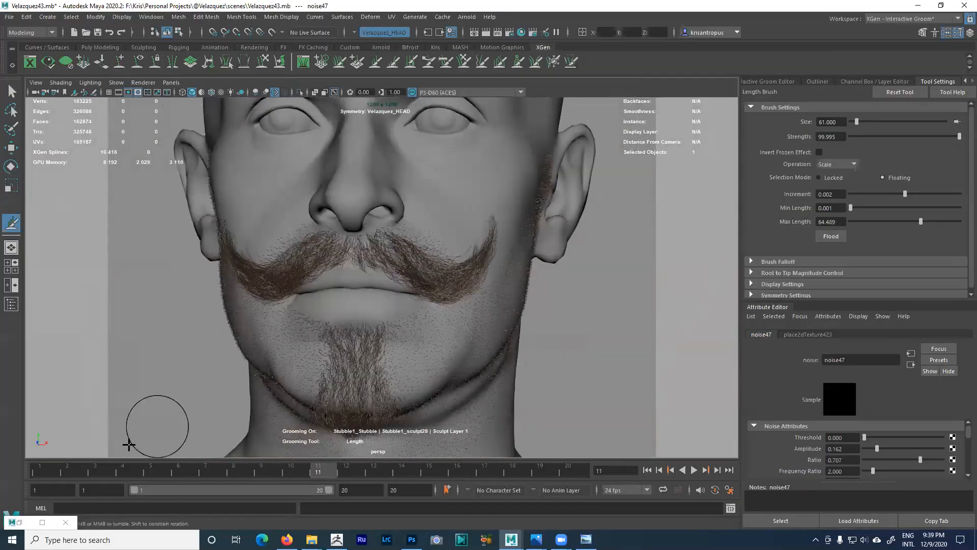
{"action": "left_click", "coordinate": [18, 522]}
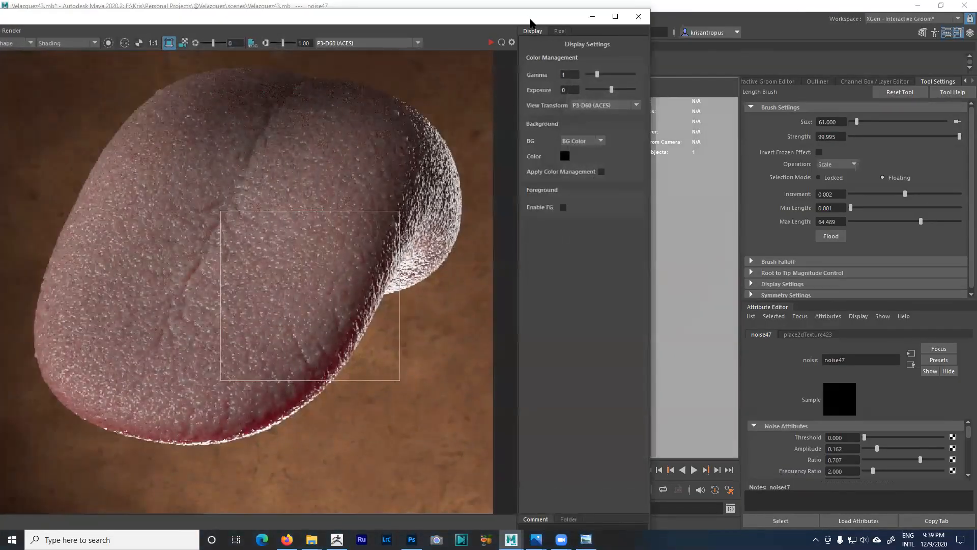
{"action": "left_click_drag", "start_coordinate": [531, 23], "coordinate": [716, 38]}
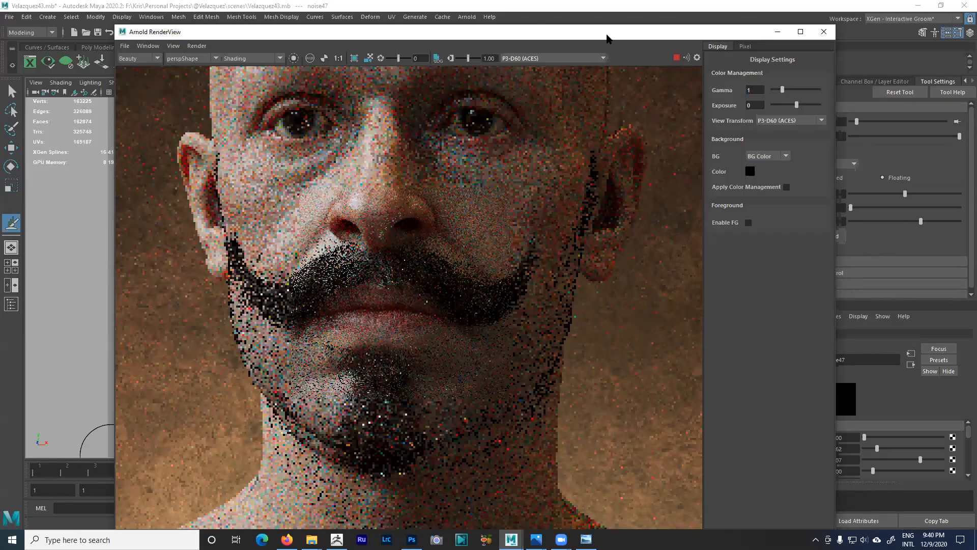
{"action": "left_click_drag", "start_coordinate": [607, 38], "coordinate": [788, 52]}
- Close in on the cheek and limit the render to a crop region over the stubble beside the moustache
{"action": "left_click_drag", "start_coordinate": [262, 210], "coordinate": [342, 252], "text": "alt"}
{"action": "right_click_drag", "start_coordinate": [342, 252], "coordinate": [406, 304], "text": "alt"}
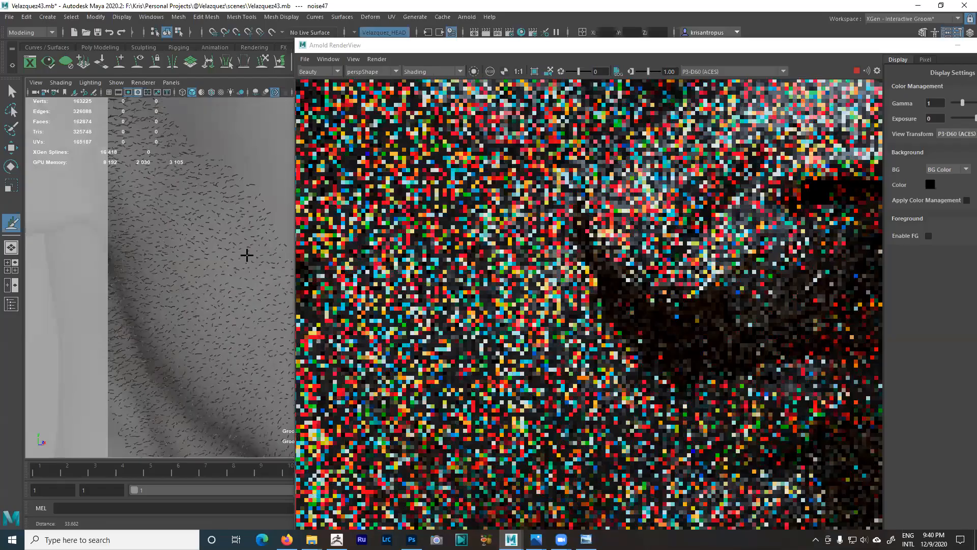
{"action": "right_click_drag", "start_coordinate": [245, 222], "coordinate": [233, 204], "text": "alt"}
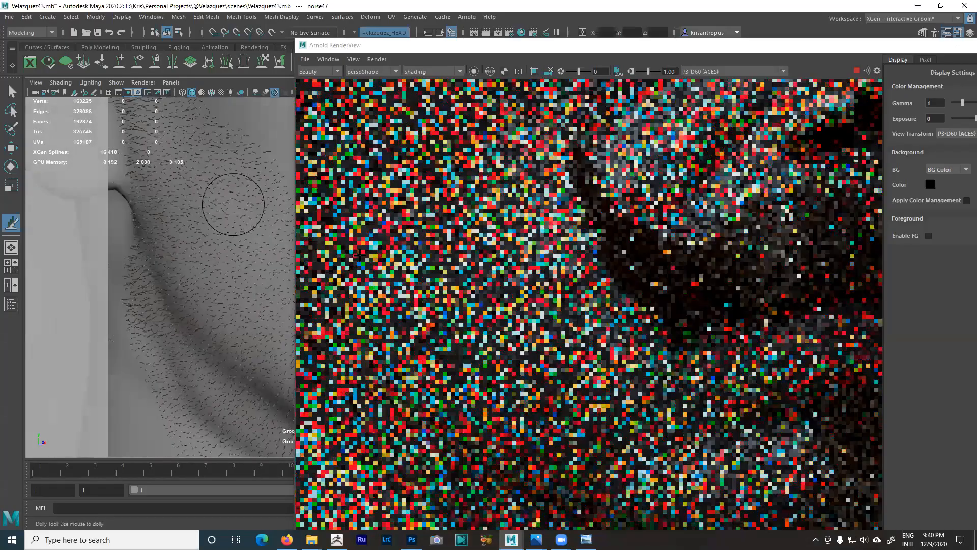
{"action": "left_click", "coordinate": [533, 73]}
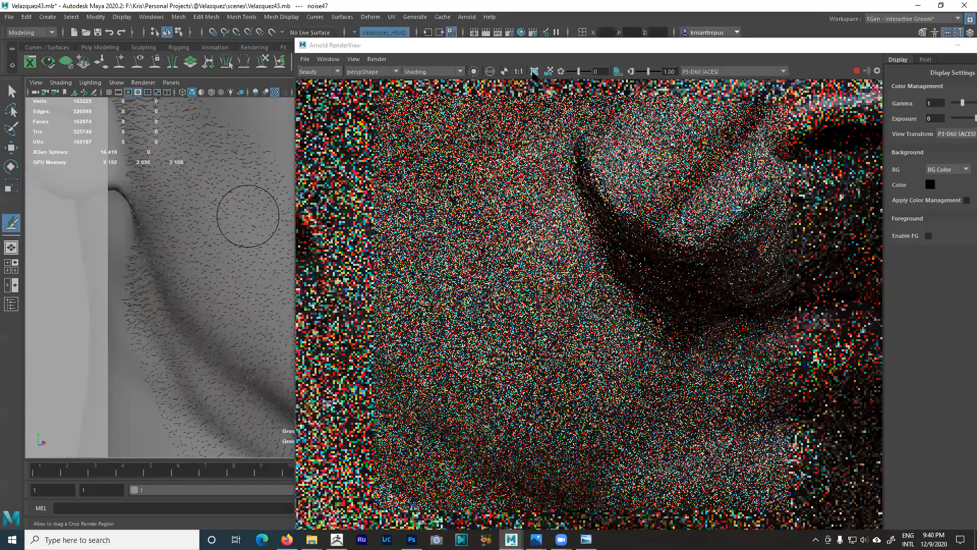
{"action": "left_click_drag", "start_coordinate": [512, 260], "coordinate": [636, 391]}
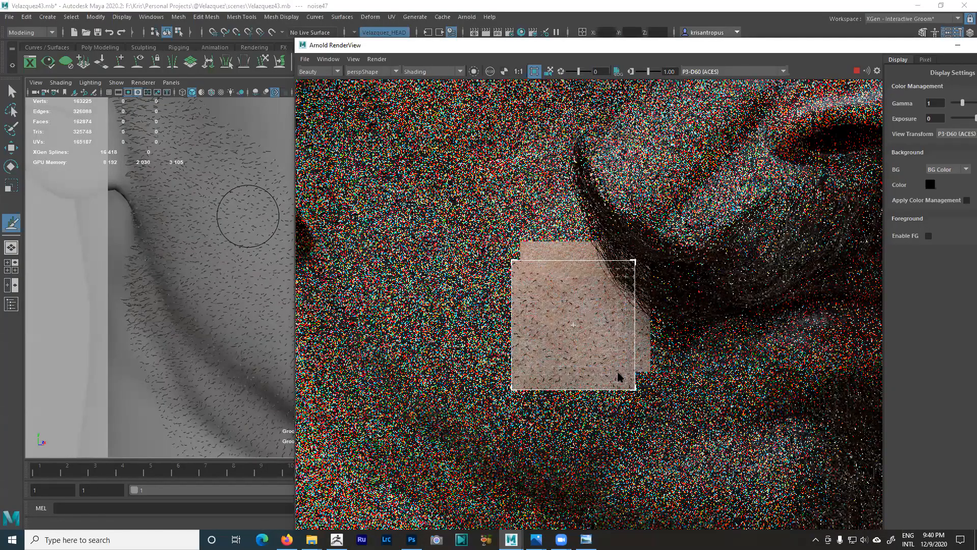
{"action": "scroll", "coordinate": [611, 364], "scroll_direction": "up", "scroll_amount": 1}
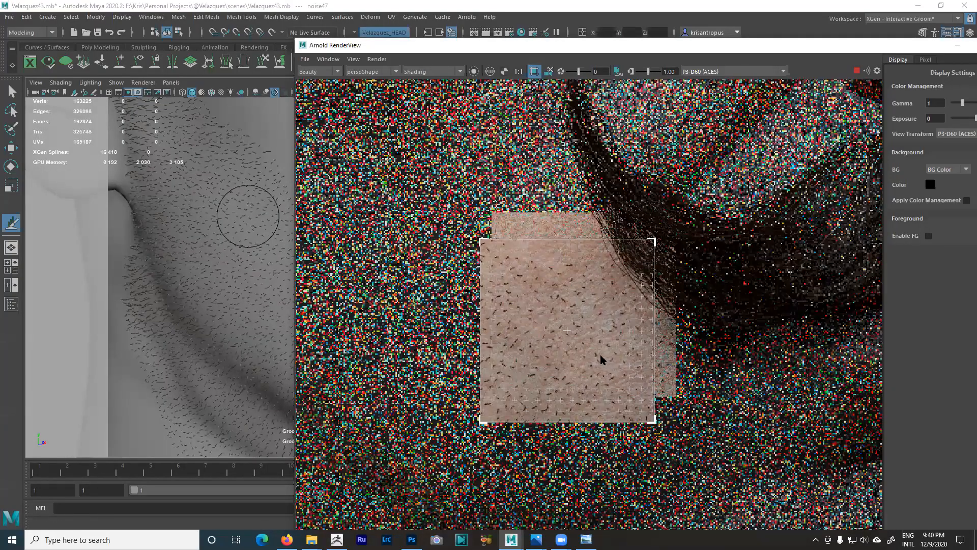
{"action": "scroll", "coordinate": [599, 343], "scroll_direction": "down", "scroll_amount": 1}
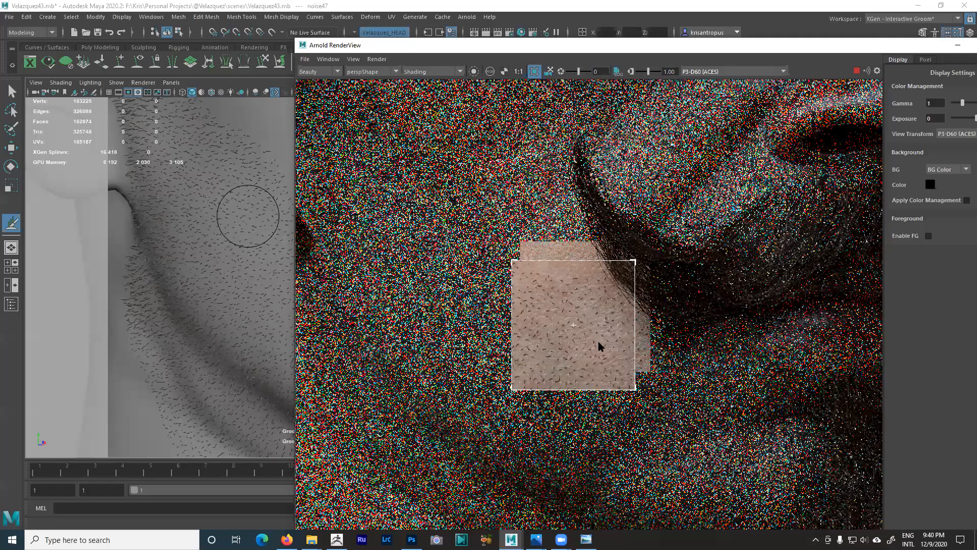
{"action": "scroll", "coordinate": [599, 348], "scroll_direction": "up", "scroll_amount": 1}
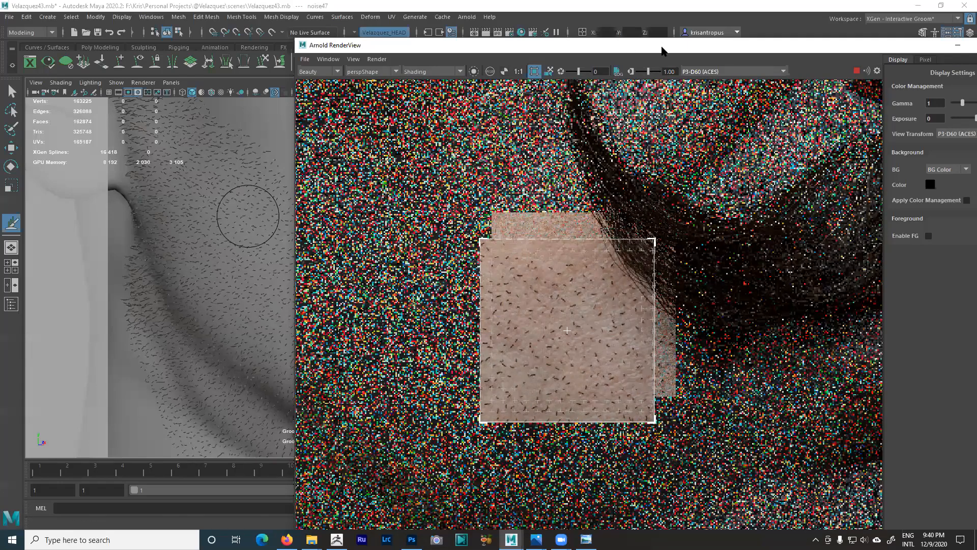
- Clear space beside the render and open the Mustache hair shader of the Mustache1 description
{"action": "left_click_drag", "start_coordinate": [663, 47], "coordinate": [373, 47]}
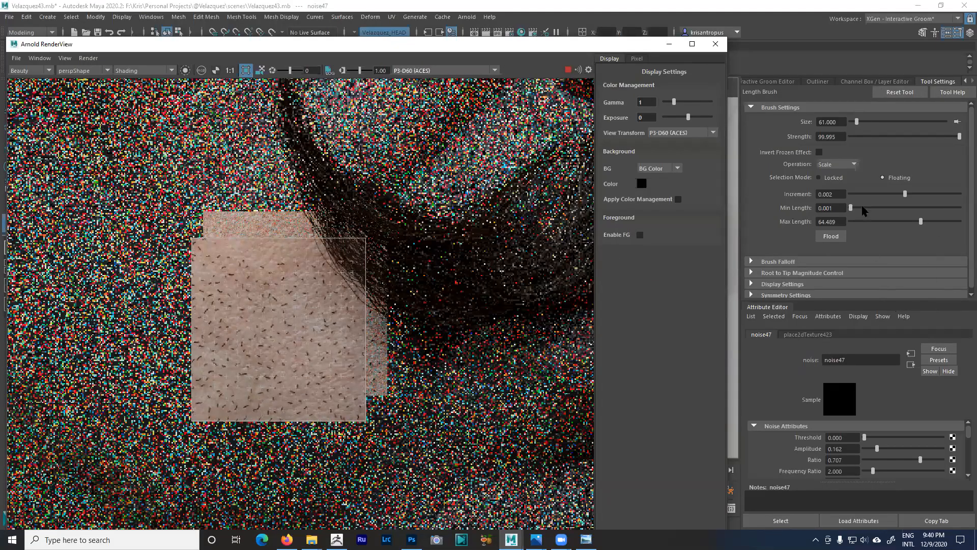
{"action": "left_click_drag", "start_coordinate": [601, 50], "coordinate": [536, 196]}
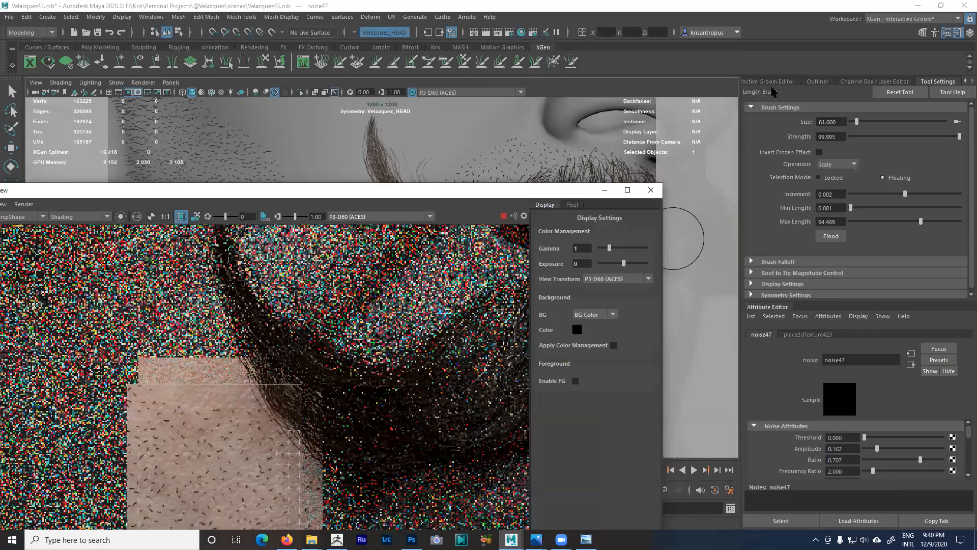
{"action": "left_click", "coordinate": [768, 82]}
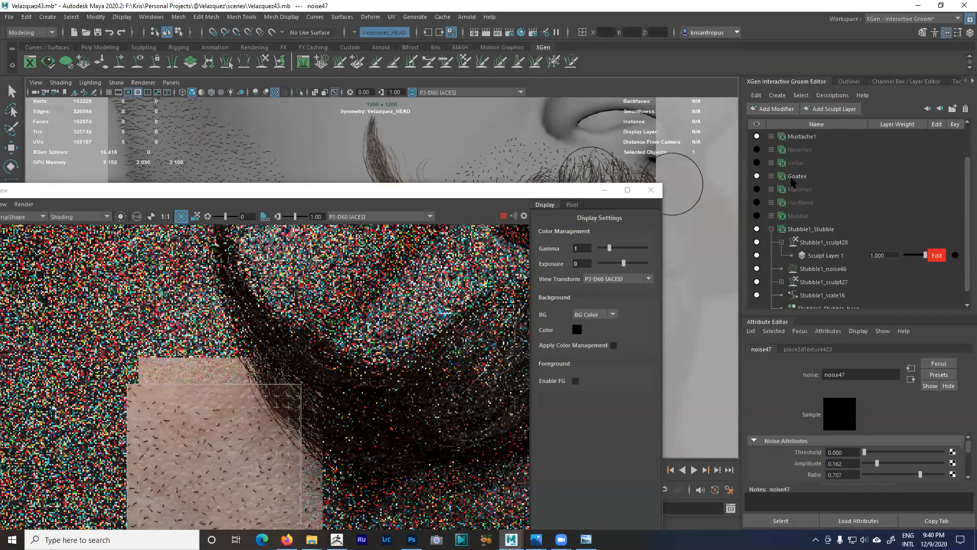
{"action": "left_click", "coordinate": [802, 137]}
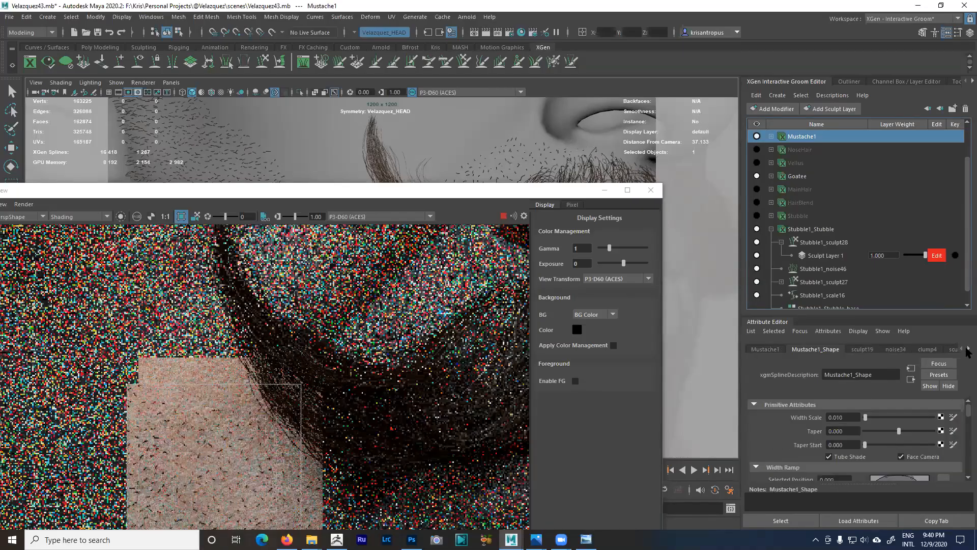
{"action": "left_click", "coordinate": [968, 349]}
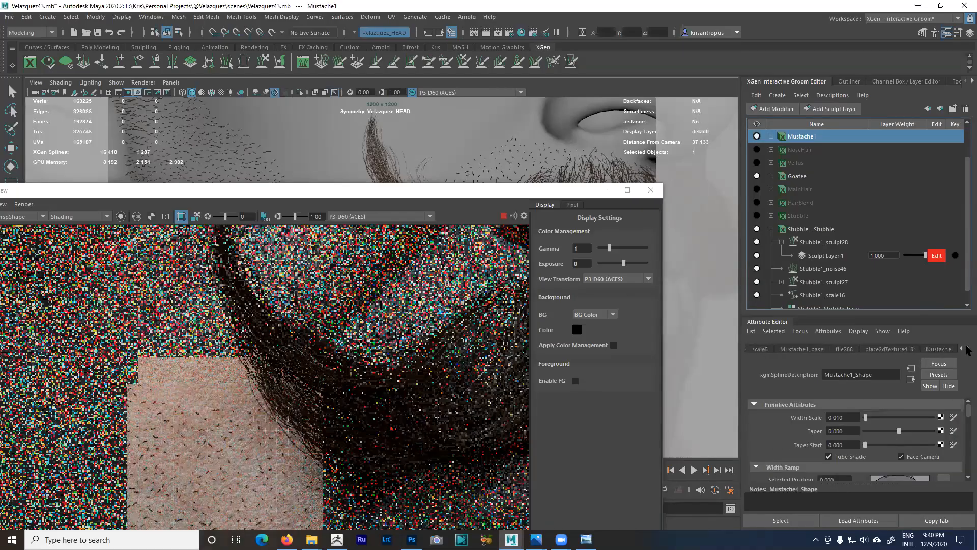
{"action": "left_click", "coordinate": [941, 349]}
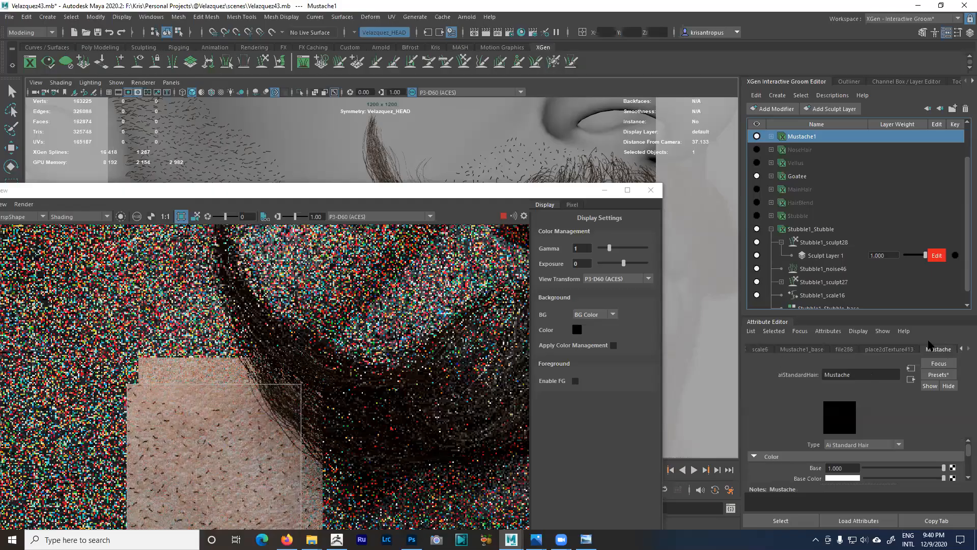
- Raise Melanin Randomize on the Mustache hair shader to 0.669
{"action": "left_click", "coordinate": [488, 190]}
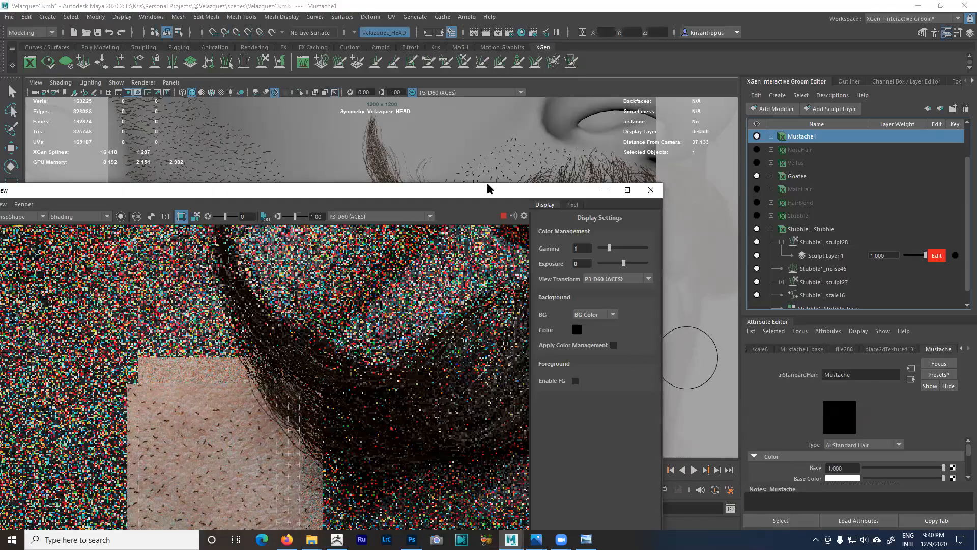
{"action": "left_click_drag", "start_coordinate": [487, 189], "coordinate": [487, 91]}
{"action": "scroll", "coordinate": [968, 458], "scroll_direction": "down", "scroll_amount": 3}
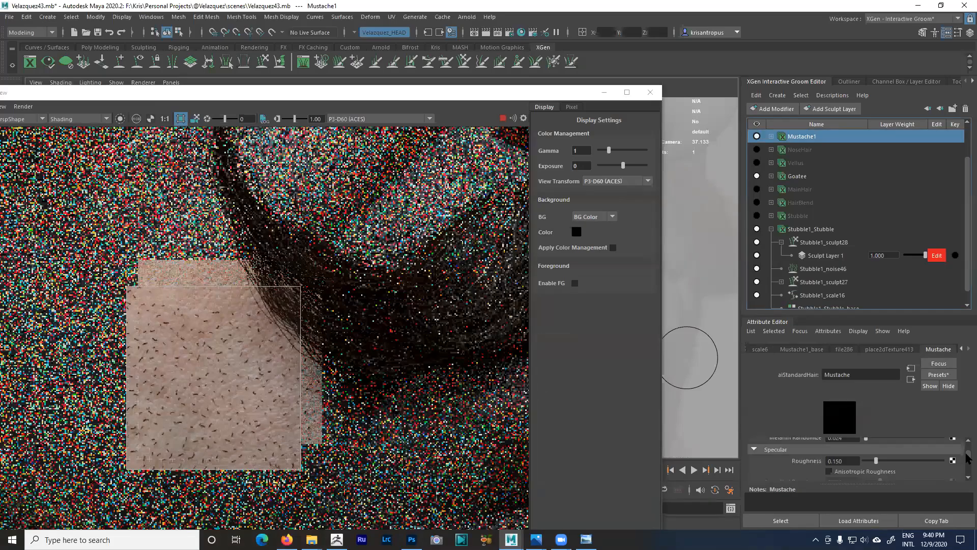
{"action": "left_click_drag", "start_coordinate": [966, 455], "coordinate": [965, 443]}
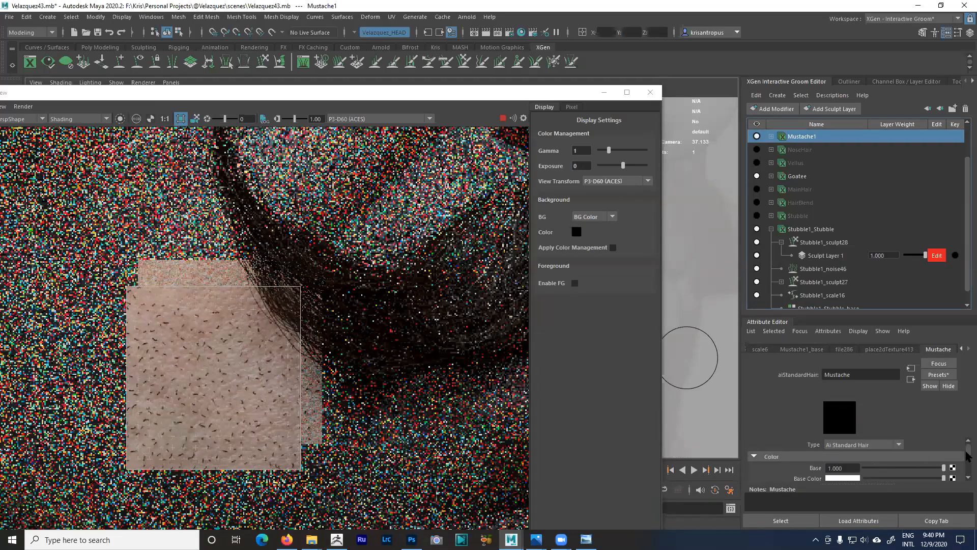
{"action": "scroll", "coordinate": [967, 456], "scroll_direction": "down", "scroll_amount": 2}
{"action": "left_click_drag", "start_coordinate": [868, 479], "coordinate": [917, 475]}
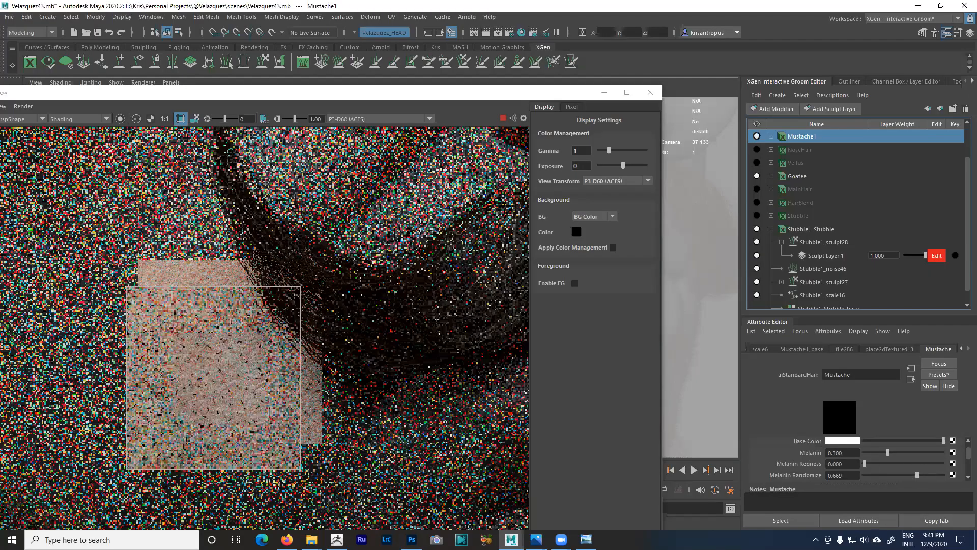
{"action": "scroll", "coordinate": [281, 380], "scroll_direction": "down", "scroll_amount": 2}
{"action": "middle_click_drag", "start_coordinate": [234, 350], "coordinate": [286, 282]}
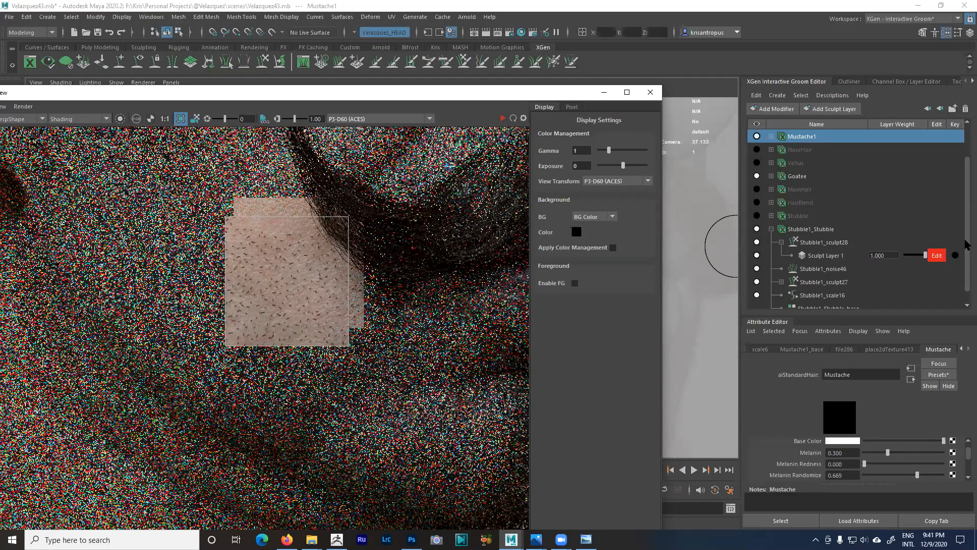
- Set the Scale of the Stubble1_scale16 modifier to 0.2
{"action": "scroll", "coordinate": [805, 224], "scroll_direction": "down", "scroll_amount": 1}
{"action": "left_click", "coordinate": [805, 216]}
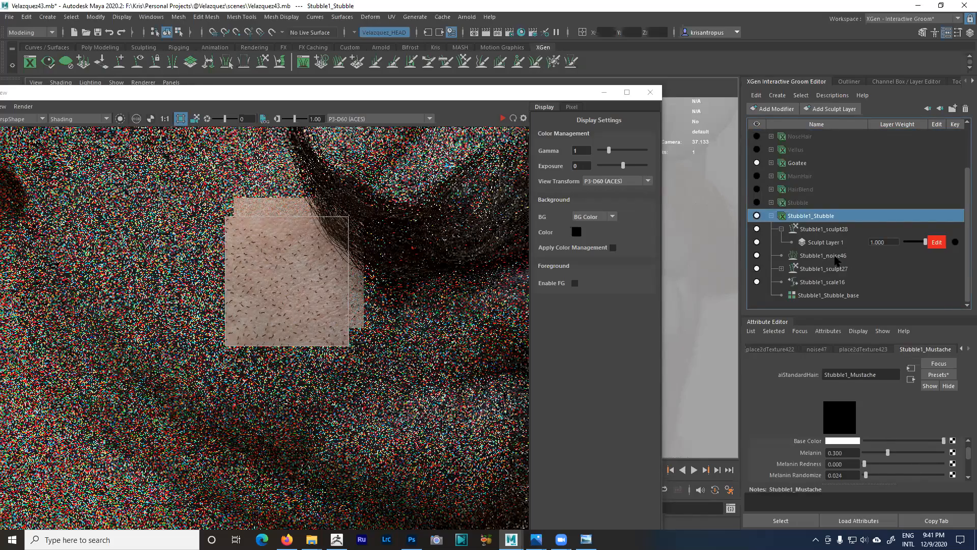
{"action": "left_click", "coordinate": [828, 283]}
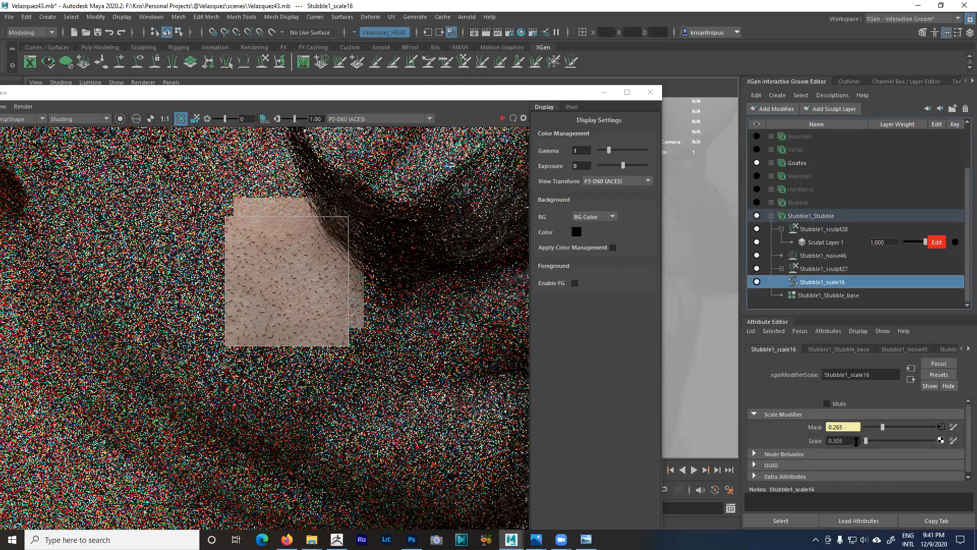
{"action": "left_click_drag", "start_coordinate": [848, 442], "coordinate": [835, 442]}
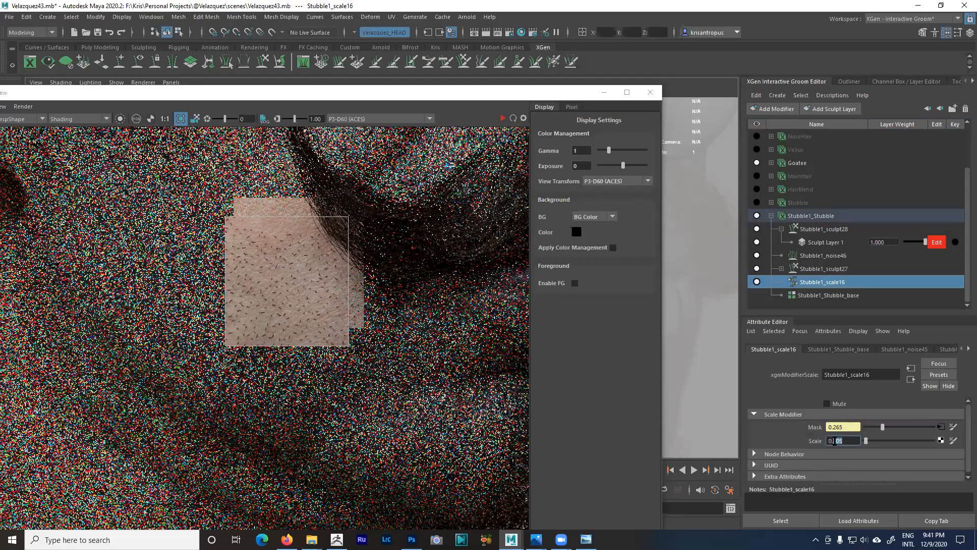
{"action": "type", "text": "2"}
{"action": "key", "text": "Return"}
- Raise the Density Multiplier of Stubble1_Stubble_base to 3 and further to 4
{"action": "left_click", "coordinate": [813, 217]}
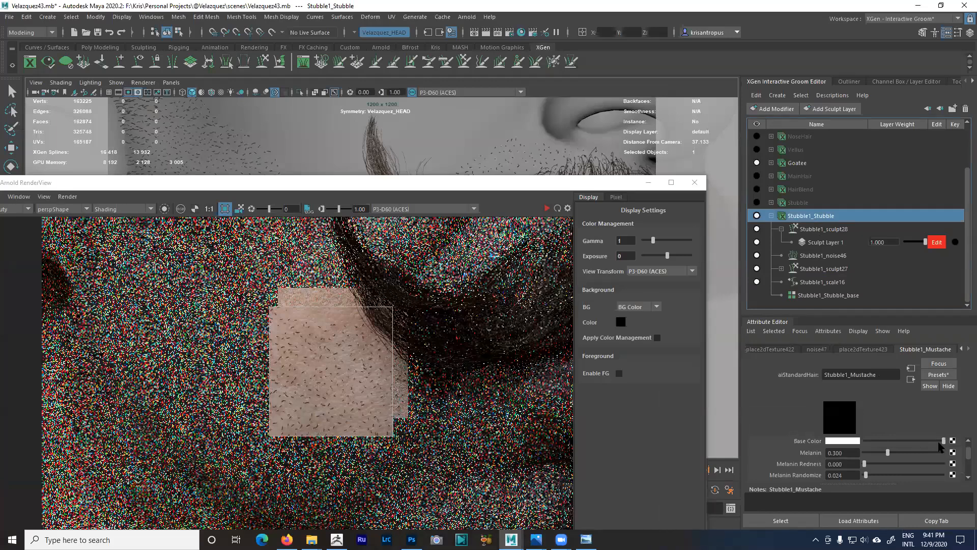
{"action": "scroll", "coordinate": [968, 452], "scroll_direction": "up", "scroll_amount": 2}
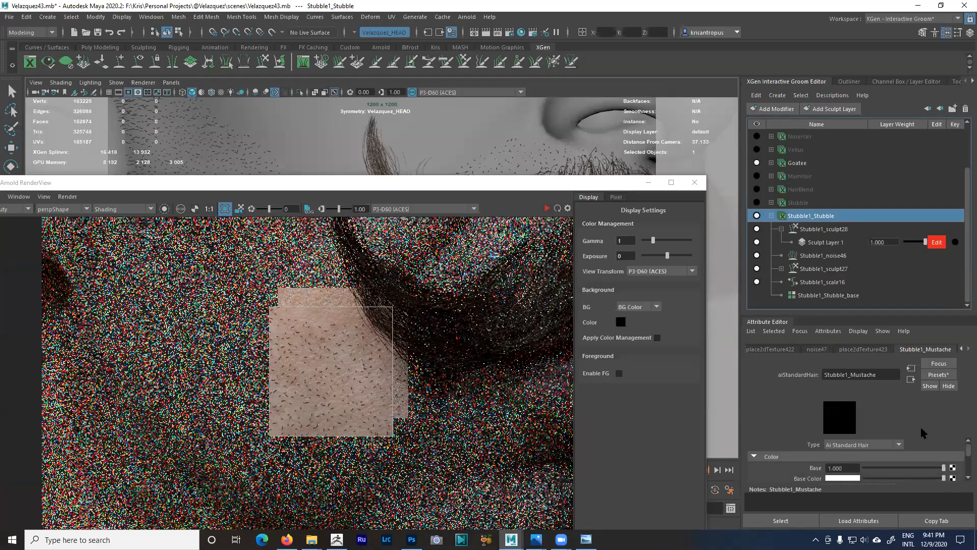
{"action": "left_click", "coordinate": [772, 350]}
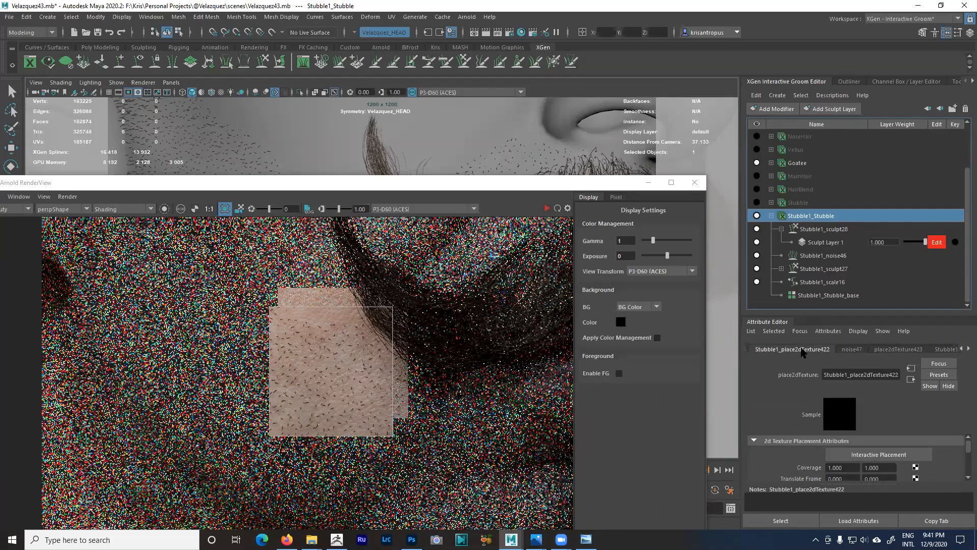
{"action": "left_click", "coordinate": [749, 350]}
{"action": "left_click", "coordinate": [748, 349]}
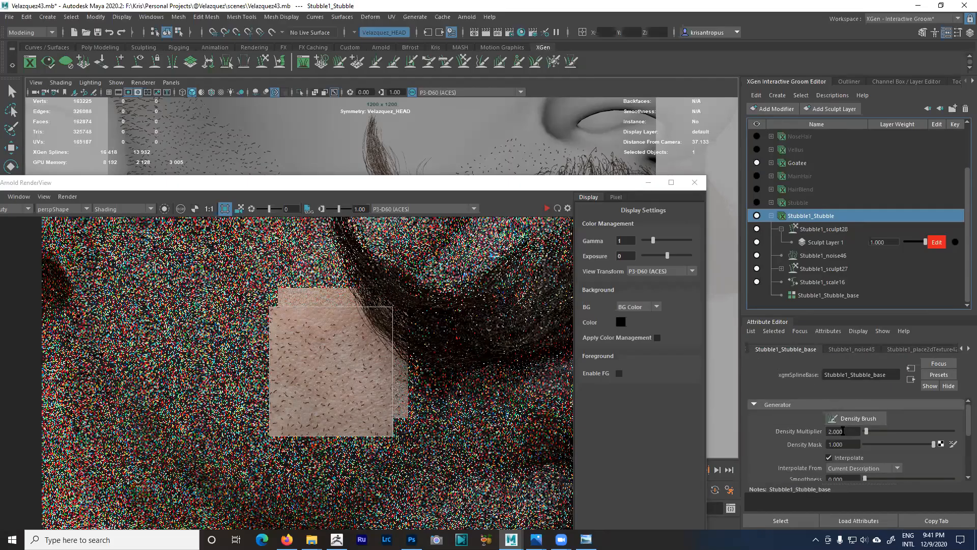
{"action": "left_click", "coordinate": [821, 423]}
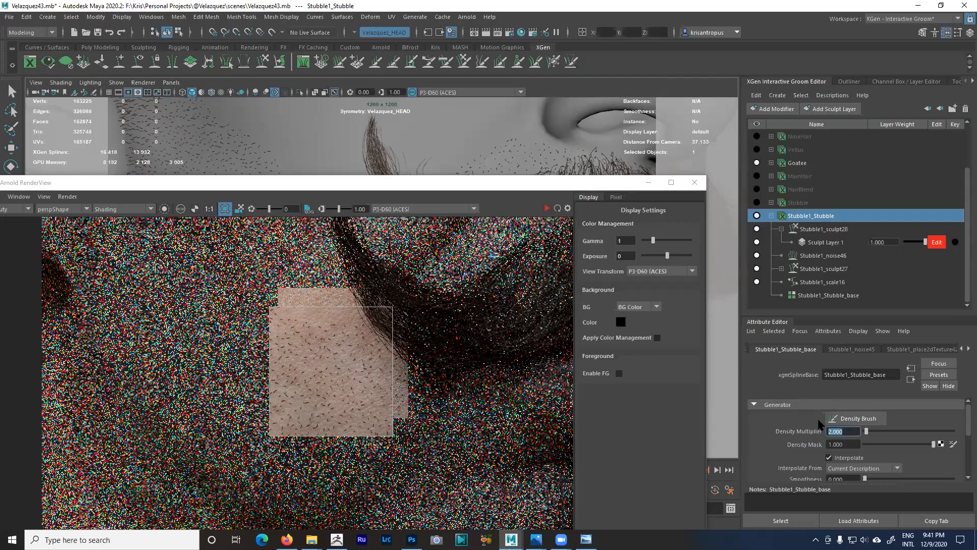
{"action": "type", "text": "3"}
{"action": "key", "text": "Return"}
{"action": "left_click", "coordinate": [427, 188]}
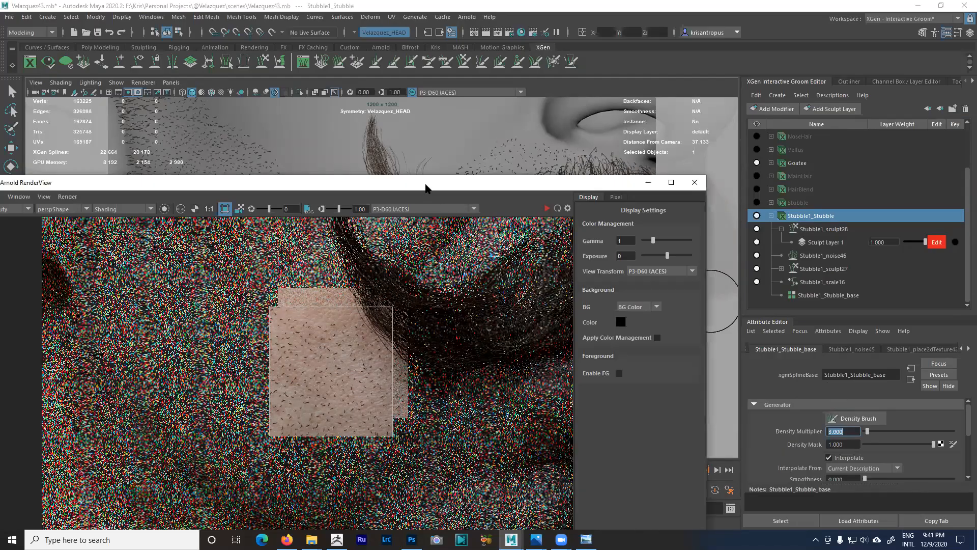
{"action": "left_click_drag", "start_coordinate": [427, 188], "coordinate": [441, 163]}
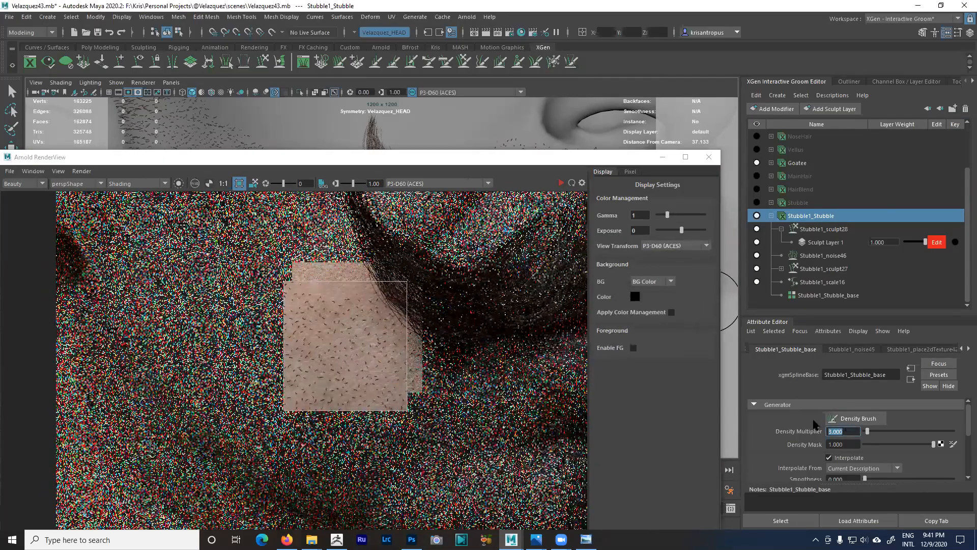
{"action": "type", "text": "4"}
{"action": "key", "text": "Return"}
- Open the noise47 texture driving the stubble's Width Scale and set its Alpha Gain to 0.030
{"action": "left_click", "coordinate": [748, 351]}
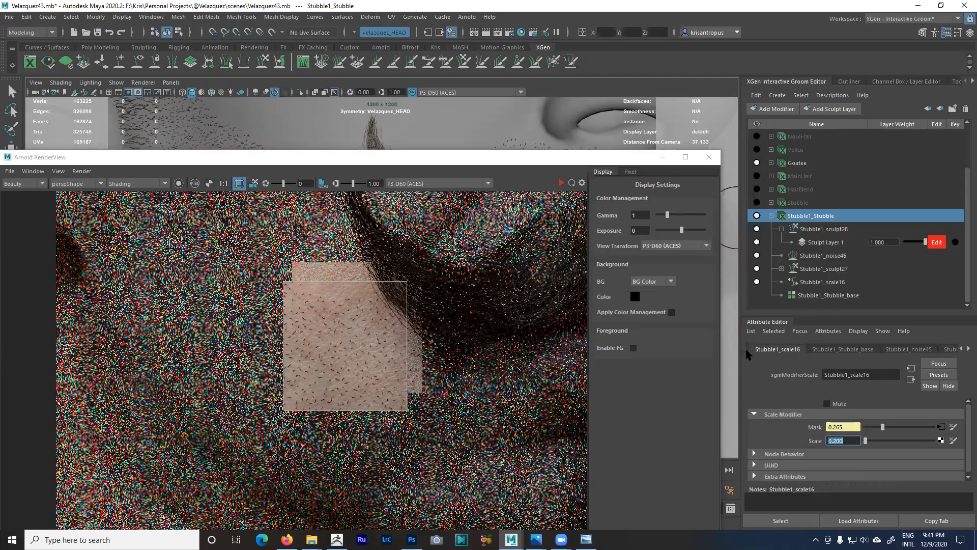
{"action": "left_click", "coordinate": [748, 351]}
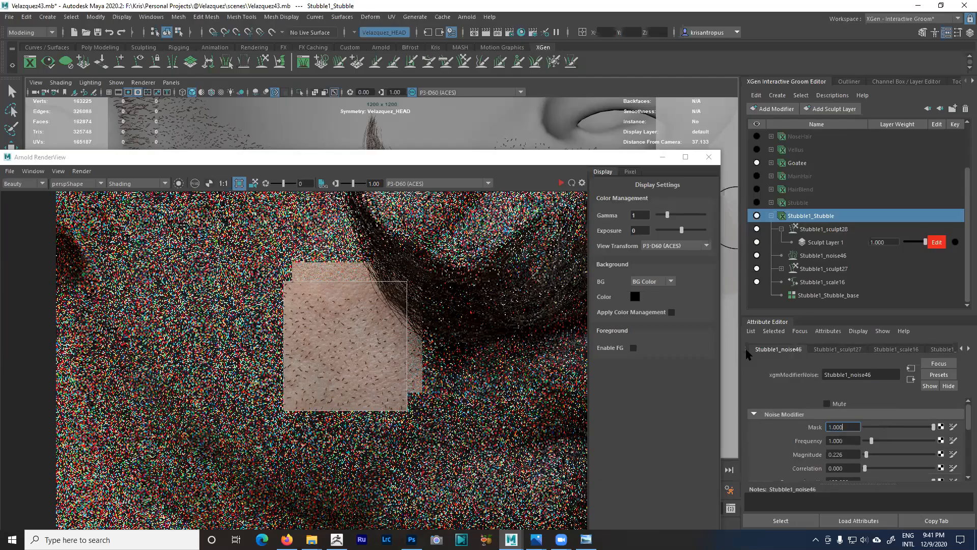
{"action": "left_click", "coordinate": [748, 351]}
{"action": "left_click", "coordinate": [747, 352]}
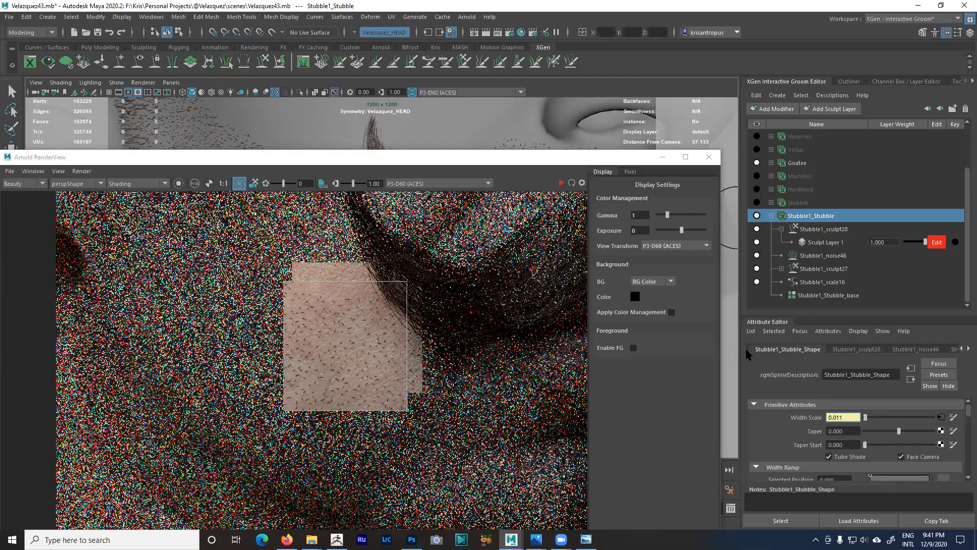
{"action": "left_click", "coordinate": [942, 417]}
{"action": "left_click", "coordinate": [558, 163]}
{"action": "left_click_drag", "start_coordinate": [557, 163], "coordinate": [498, 328]}
{"action": "left_click_drag", "start_coordinate": [969, 446], "coordinate": [967, 464]}
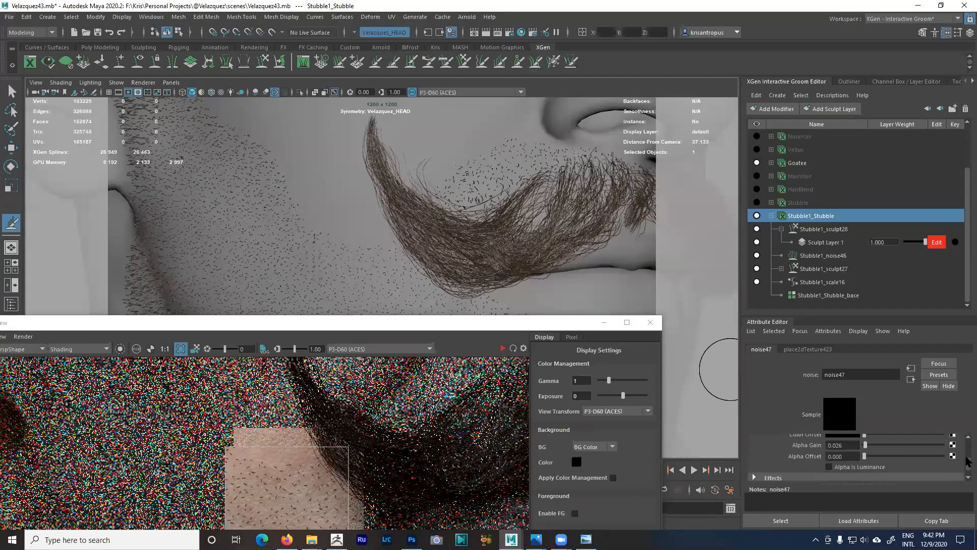
{"action": "double_click", "coordinate": [847, 449]}
{"action": "type", "text": "0.030"}
{"action": "key", "text": "Return"}
- Run the crop-region render again and examine the density, length and thickness of the cheek stubble
{"action": "left_click", "coordinate": [543, 329]}
{"action": "left_click_drag", "start_coordinate": [540, 326], "coordinate": [659, 70]}
{"action": "left_click", "coordinate": [622, 93]}
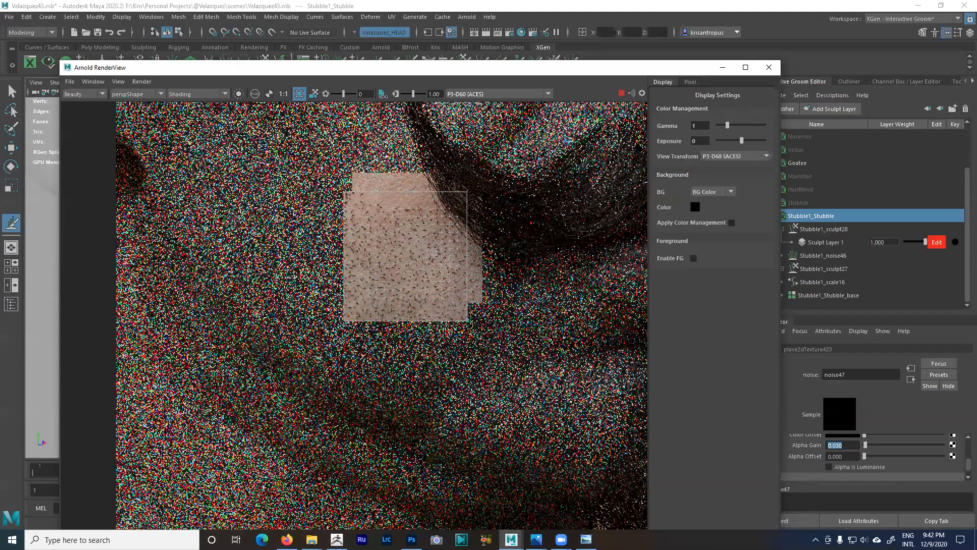
{"action": "scroll", "coordinate": [422, 240], "scroll_direction": "down", "scroll_amount": 1}
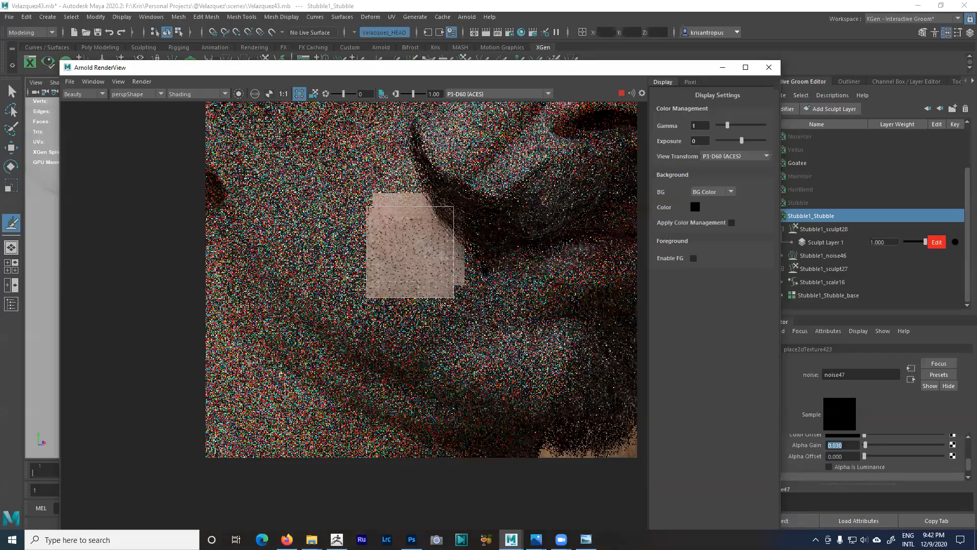
{"action": "scroll", "coordinate": [422, 241], "scroll_direction": "up", "scroll_amount": 1}
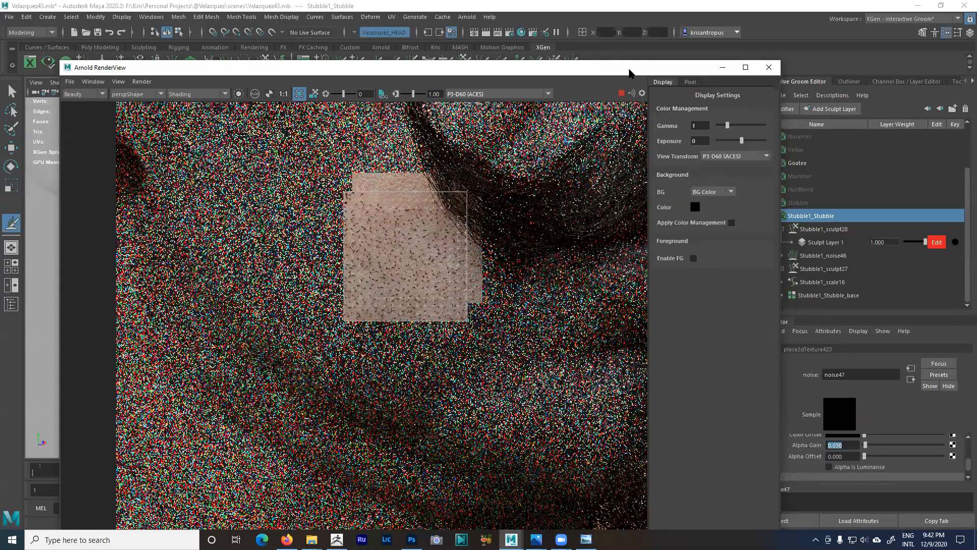
{"action": "left_click_drag", "start_coordinate": [629, 73], "coordinate": [624, 80]}
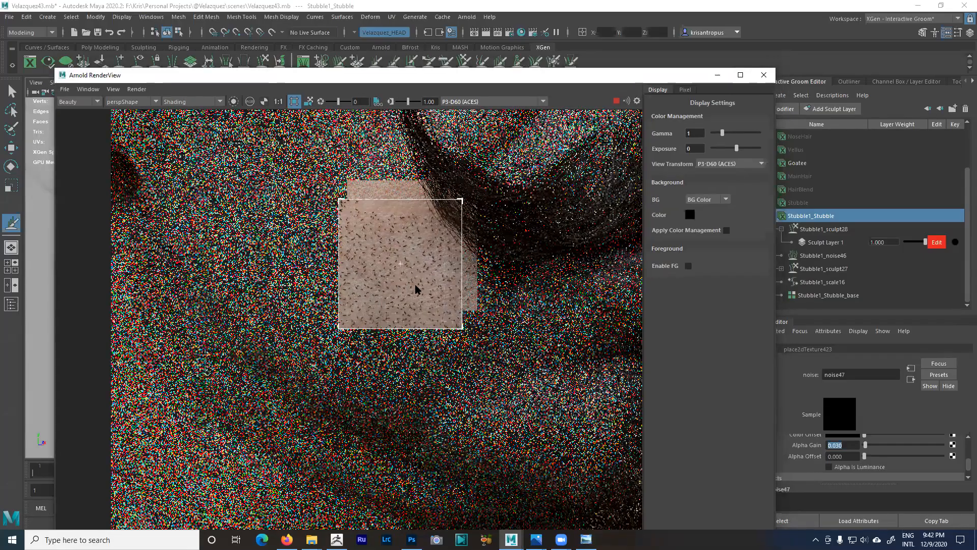
{"action": "scroll", "coordinate": [443, 305], "scroll_direction": "down", "scroll_amount": 1}
{"action": "scroll", "coordinate": [454, 309], "scroll_direction": "down", "scroll_amount": 1}
{"action": "scroll", "coordinate": [454, 309], "scroll_direction": "up", "scroll_amount": 1}
{"action": "scroll", "coordinate": [452, 276], "scroll_direction": "up", "scroll_amount": 1}
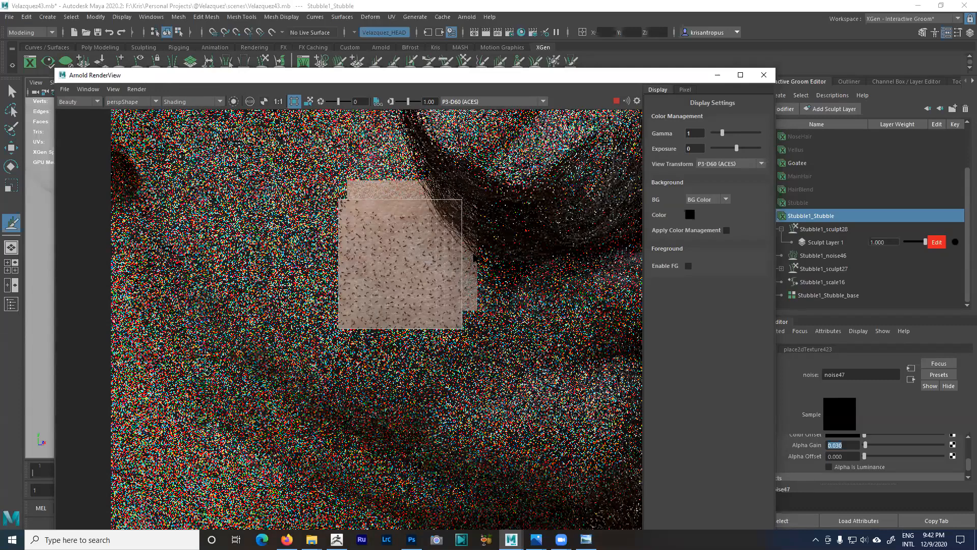
{"action": "scroll", "coordinate": [426, 276], "scroll_direction": "down", "scroll_amount": 1}
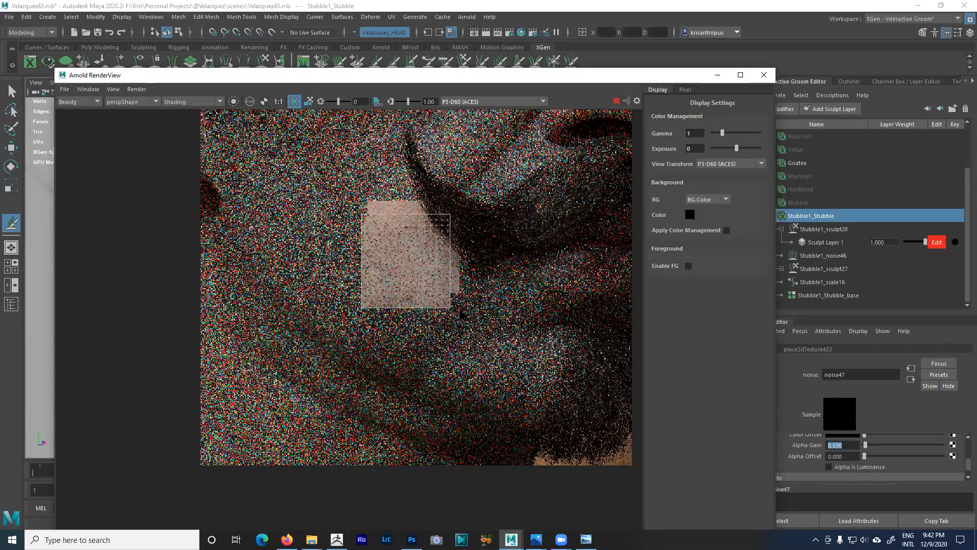
- Move the render crop region over the moustache and upper lip, and render it to examine the stubble there
{"action": "left_click", "coordinate": [616, 101]}
{"action": "left_click_drag", "start_coordinate": [407, 237], "coordinate": [546, 167]}
{"action": "left_click_drag", "start_coordinate": [500, 128], "coordinate": [262, 259]}
{"action": "left_click_drag", "start_coordinate": [431, 217], "coordinate": [422, 127]}
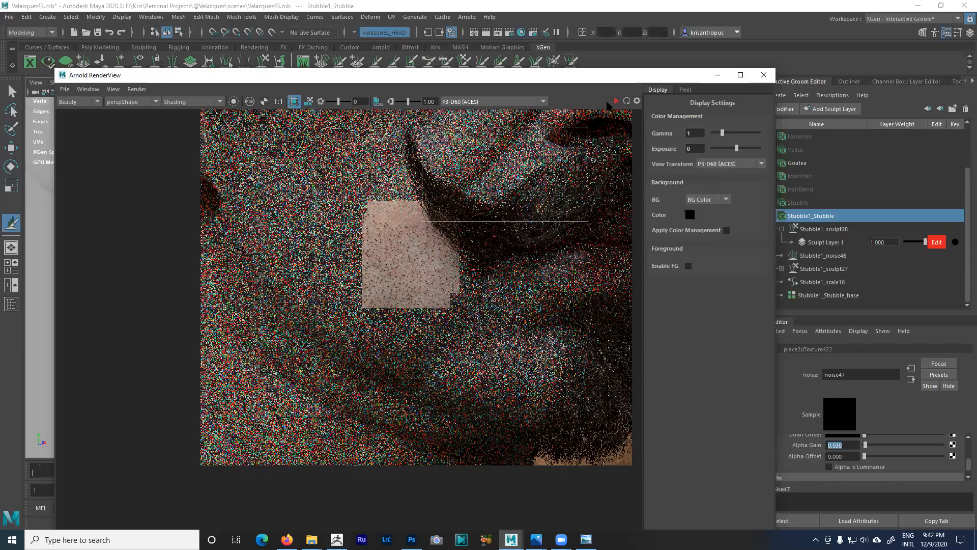
{"action": "left_click", "coordinate": [616, 101]}
{"action": "scroll", "coordinate": [416, 250], "scroll_direction": "up", "scroll_amount": 2}
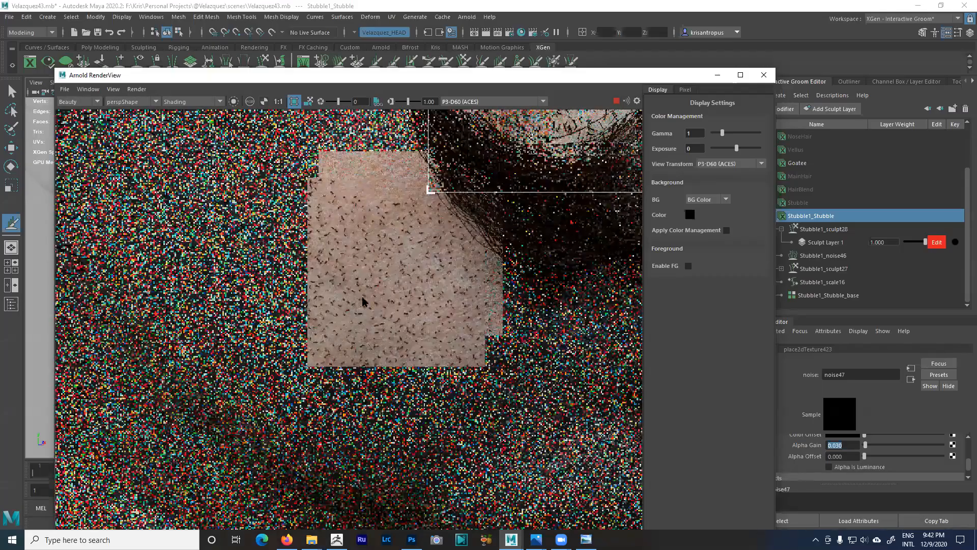
{"action": "middle_click_drag", "start_coordinate": [362, 298], "coordinate": [201, 407]}
{"action": "scroll", "coordinate": [201, 408], "scroll_direction": "up", "scroll_amount": 1}
{"action": "middle_click_drag", "start_coordinate": [449, 218], "coordinate": [396, 239]}
{"action": "scroll", "coordinate": [364, 286], "scroll_direction": "down", "scroll_amount": 1}
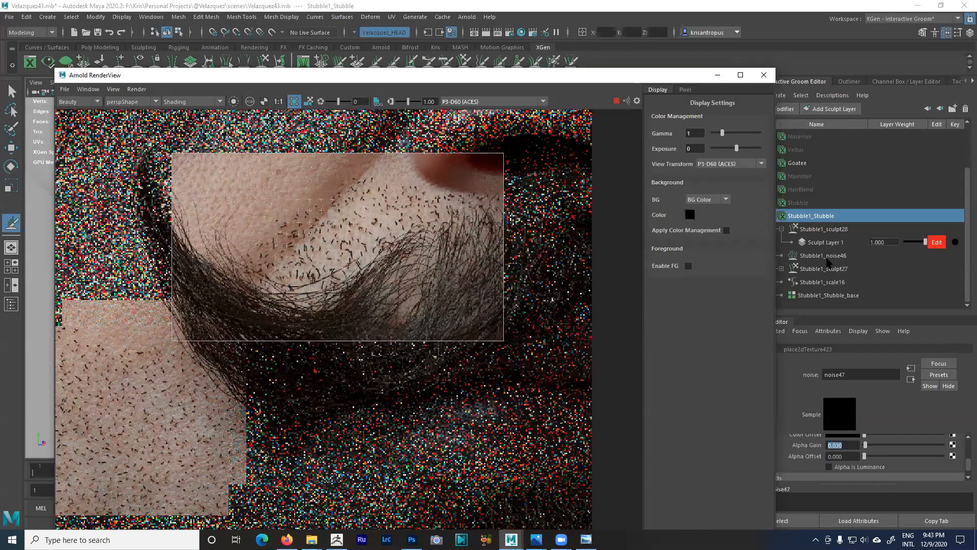
{"action": "left_click", "coordinate": [823, 217]}
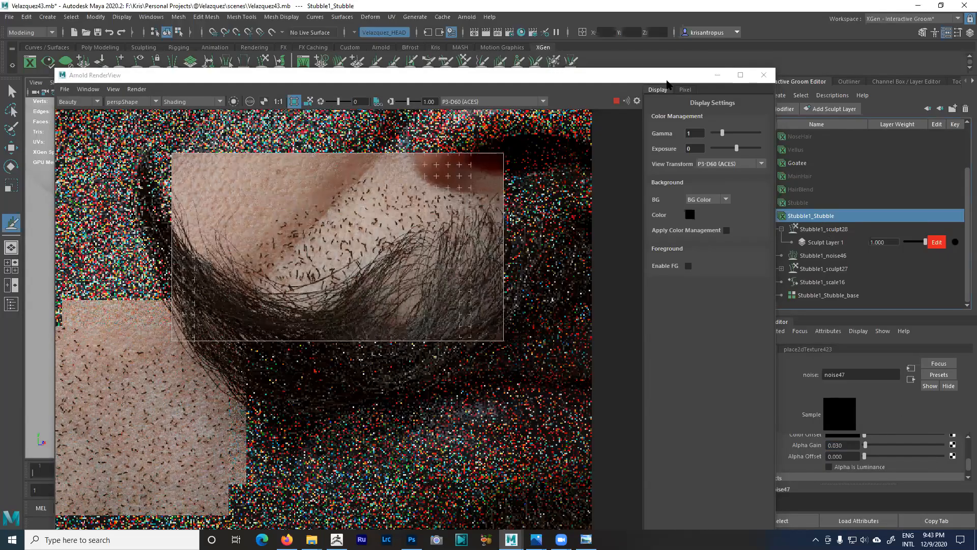
- Move the render window aside and set the Alpha Gain of the noise47 texture to 0.025
{"action": "left_click_drag", "start_coordinate": [666, 80], "coordinate": [589, 67]}
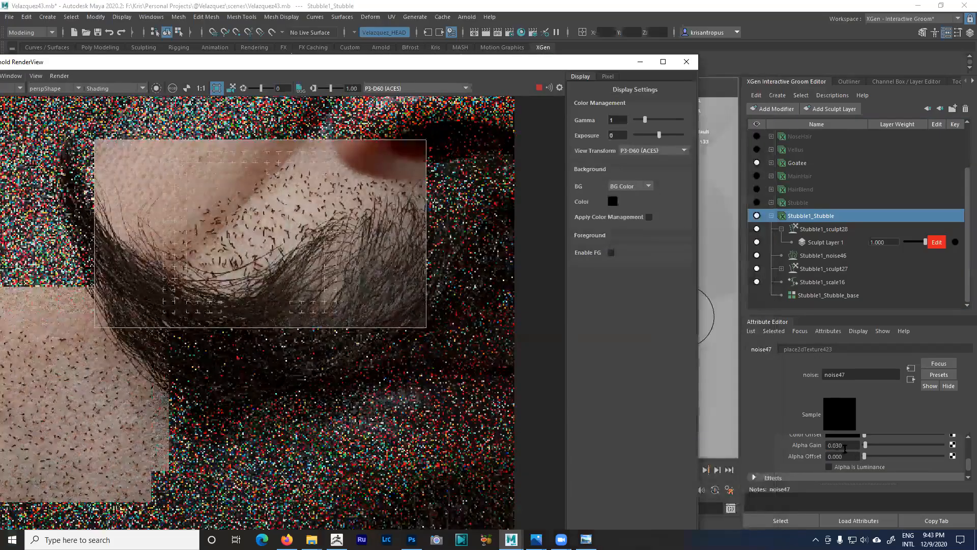
{"action": "left_click", "coordinate": [846, 444]}
{"action": "type", "text": "0.025"}
{"action": "key", "text": "Return"}
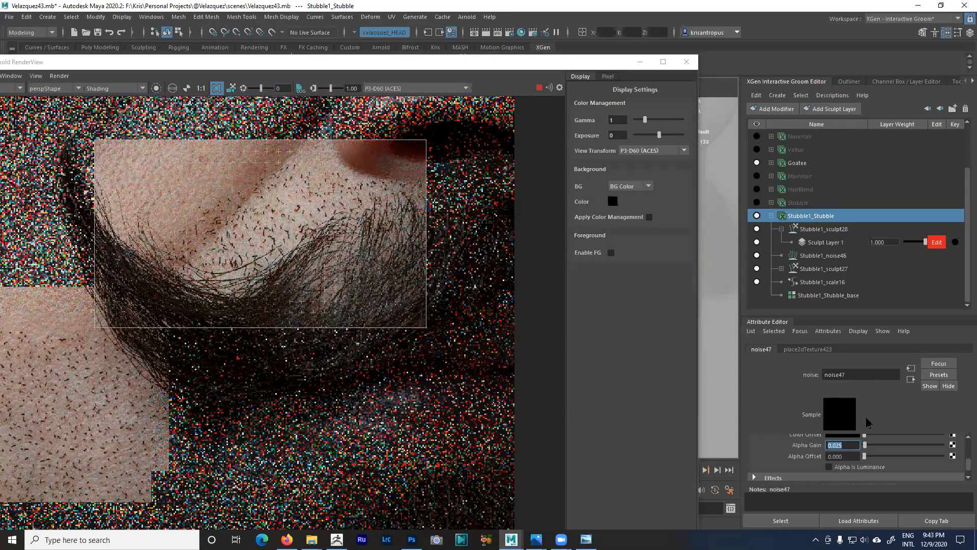
- Set the Scale of the Stubble1_scale16 modifier to 0.120
{"action": "key", "text": "ctrl+z"}
{"action": "double_click", "coordinate": [834, 441]}
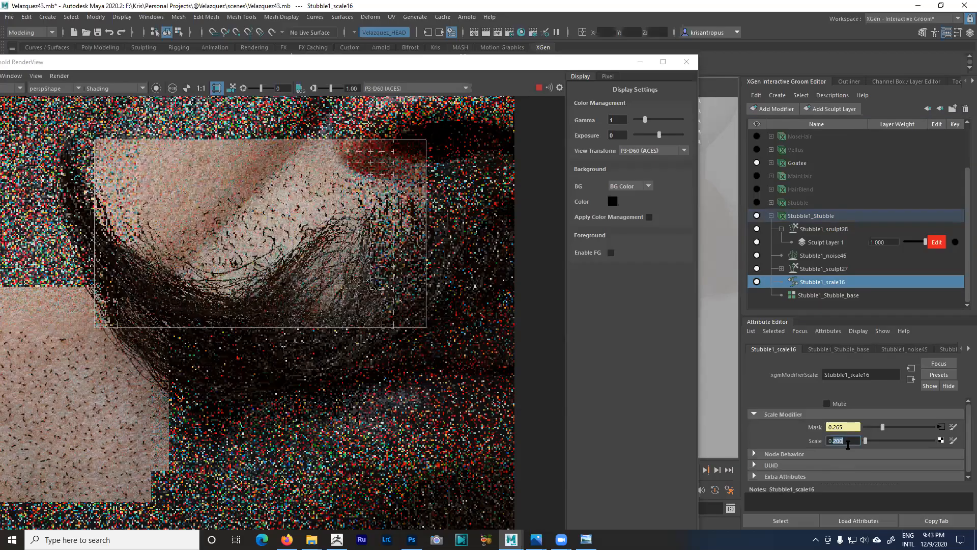
{"action": "type", "text": "120"}
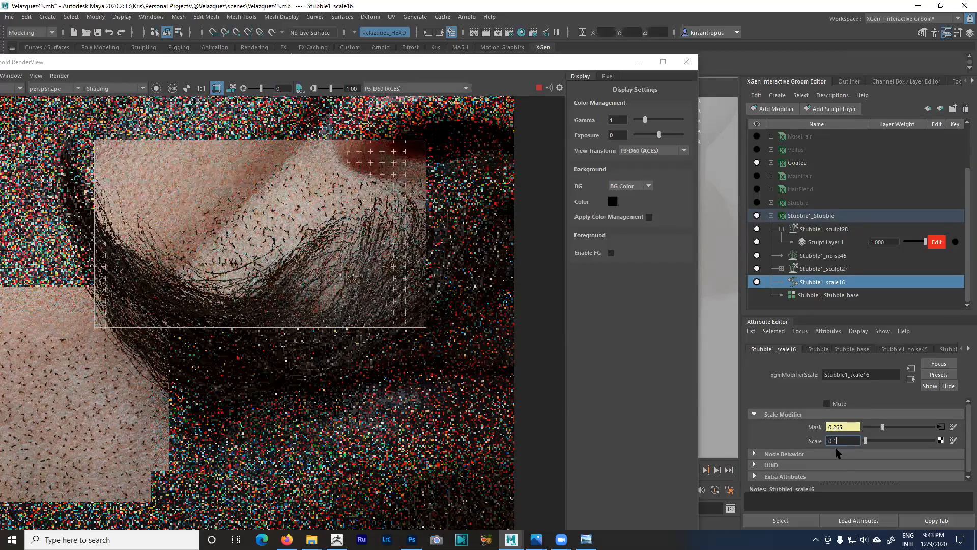
{"action": "key", "text": "Return"}
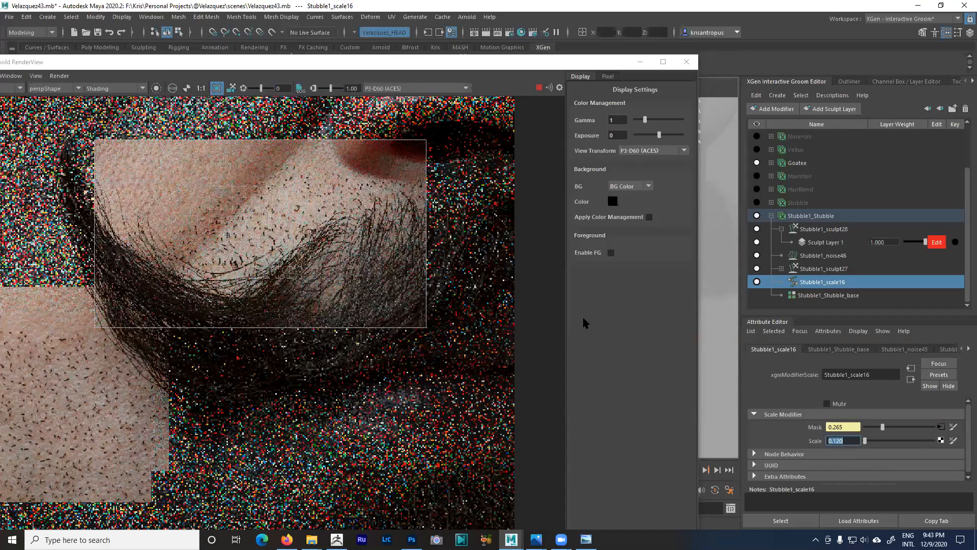
- Enlarge the render crop region to cover the moustache, cheek and jaw, and render the stubble there
{"action": "scroll", "coordinate": [142, 381], "scroll_direction": "down", "scroll_amount": 3}
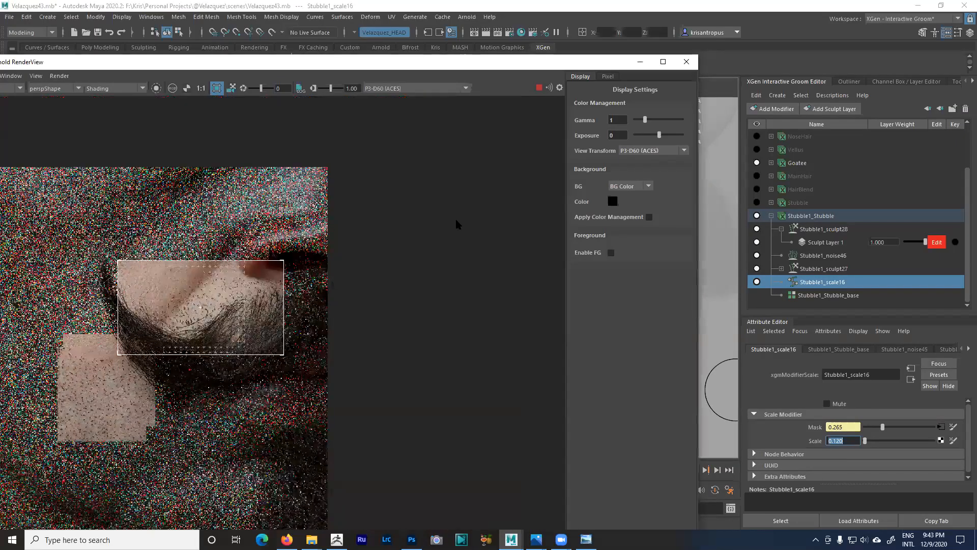
{"action": "middle_click_drag", "start_coordinate": [260, 303], "coordinate": [439, 224]}
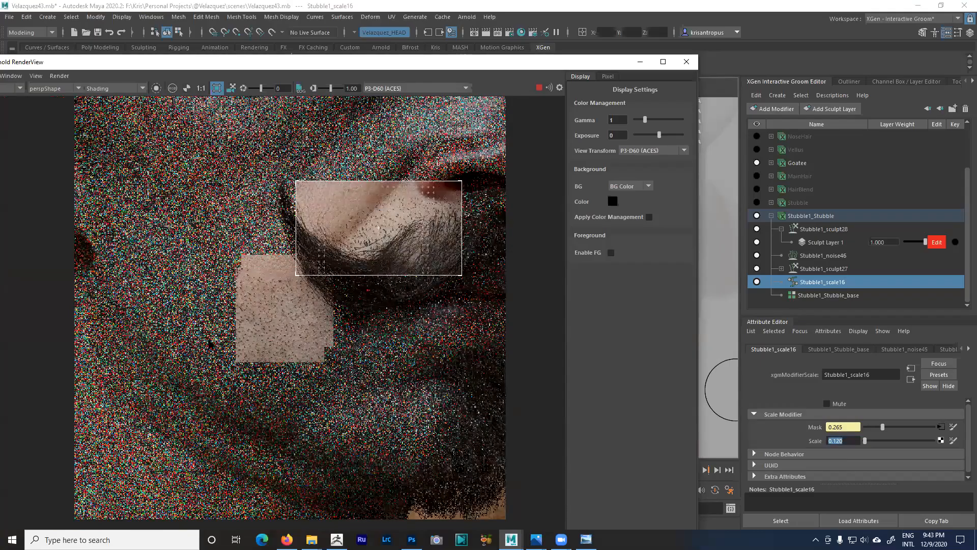
{"action": "left_click_drag", "start_coordinate": [294, 277], "coordinate": [59, 458]}
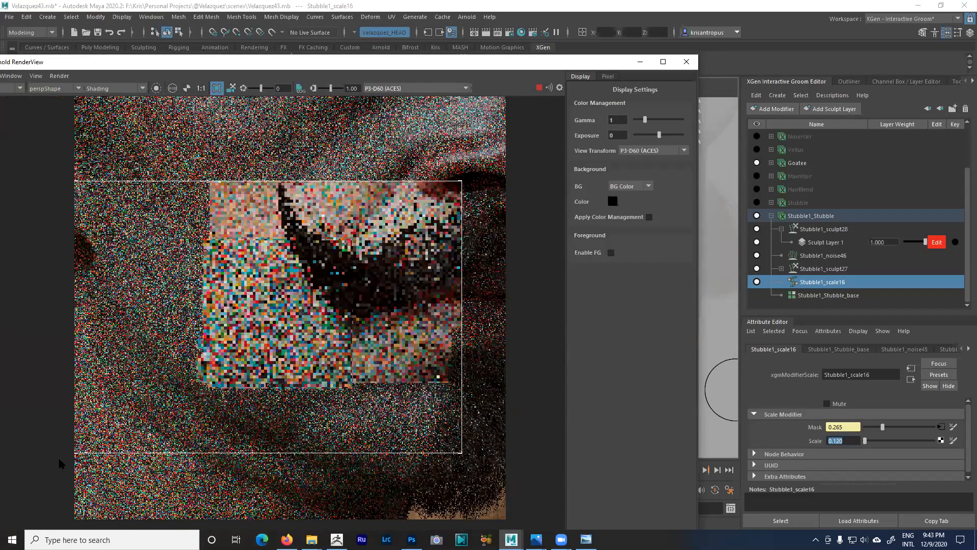
{"action": "middle_click_drag", "start_coordinate": [269, 335], "coordinate": [315, 259]}
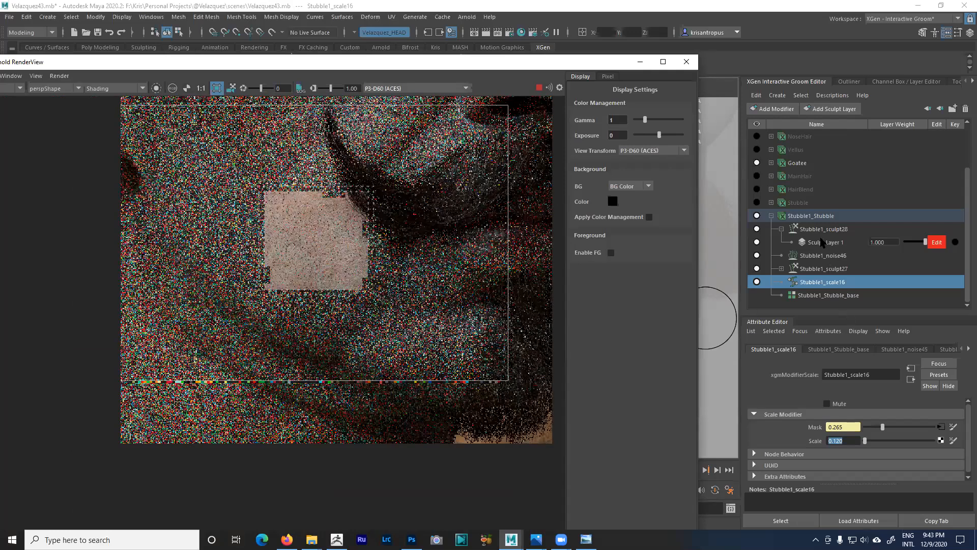
- Set the Density Multiplier of Stubble1_Stubble_base to 6
{"action": "left_click", "coordinate": [832, 300]}
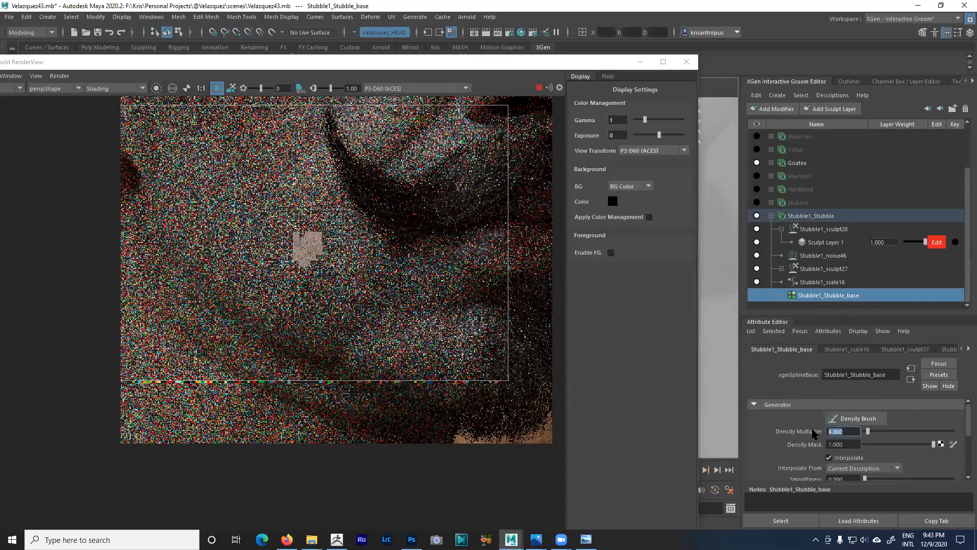
{"action": "double_click", "coordinate": [838, 431]}
{"action": "type", "text": "6"}
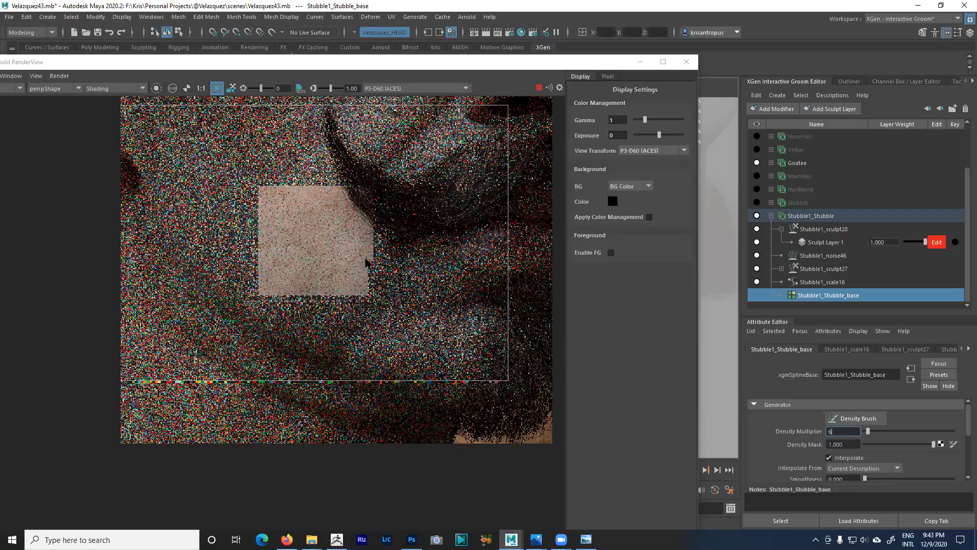
{"action": "key", "text": "Return"}
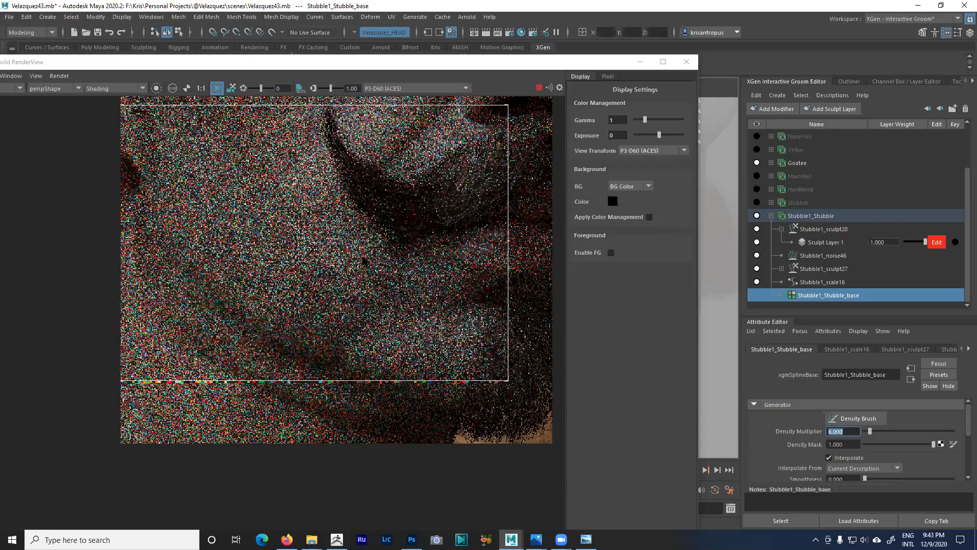
- Redraw a smaller render crop region on the cheek below the moustache and examine the stubble density up close and from farther away
{"action": "scroll", "coordinate": [339, 266], "scroll_direction": "up", "scroll_amount": 3}
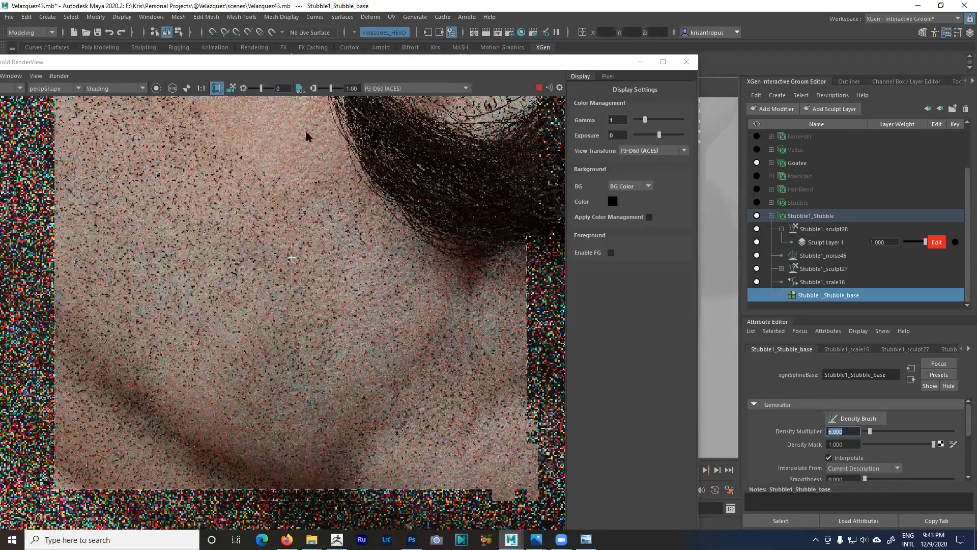
{"action": "left_click", "coordinate": [218, 89]}
{"action": "left_click_drag", "start_coordinate": [194, 229], "coordinate": [395, 480]}
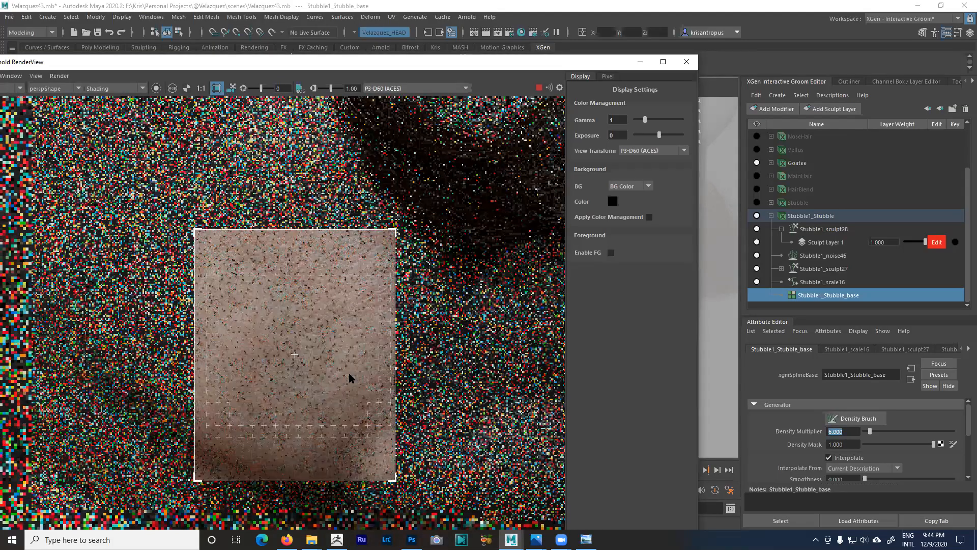
{"action": "scroll", "coordinate": [349, 373], "scroll_direction": "down", "scroll_amount": 1}
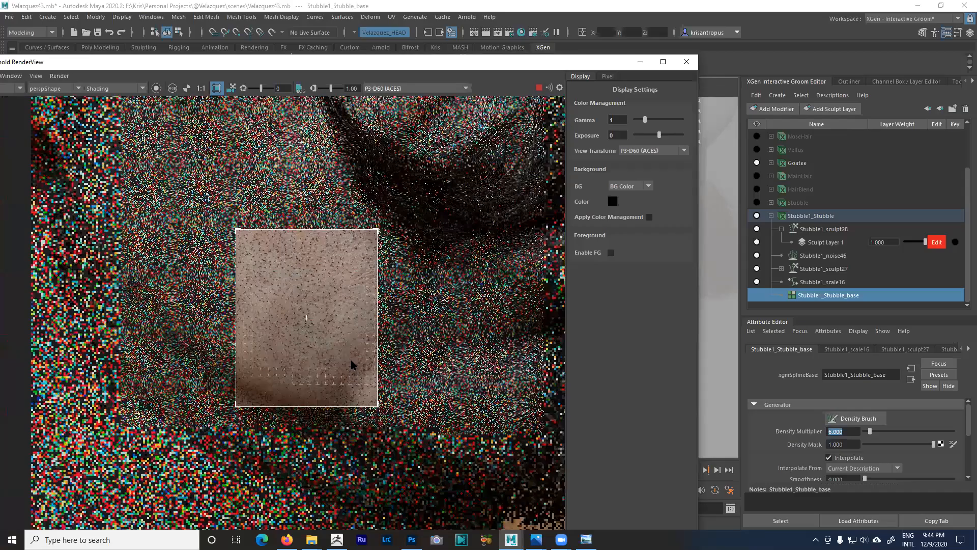
{"action": "scroll", "coordinate": [350, 360], "scroll_direction": "up", "scroll_amount": 1}
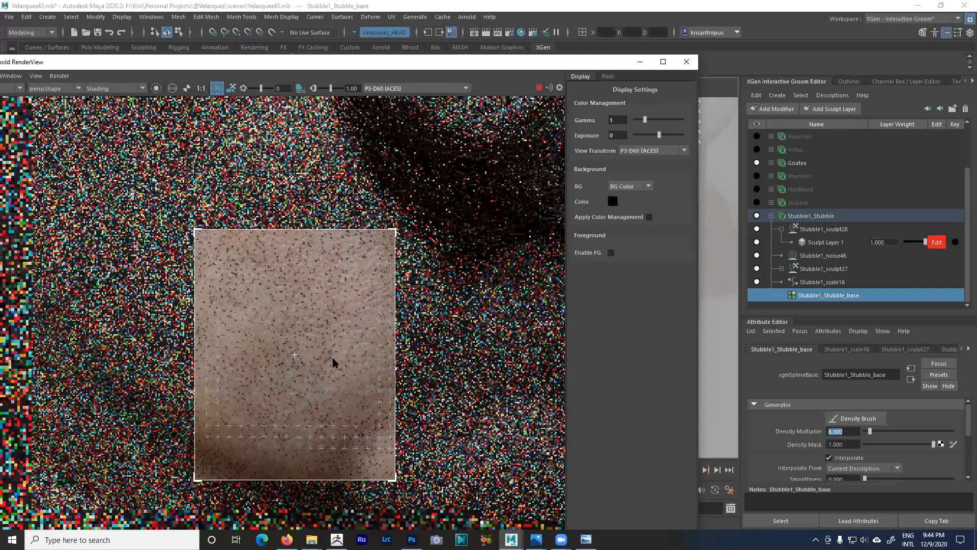
{"action": "scroll", "coordinate": [334, 360], "scroll_direction": "down", "scroll_amount": 1}
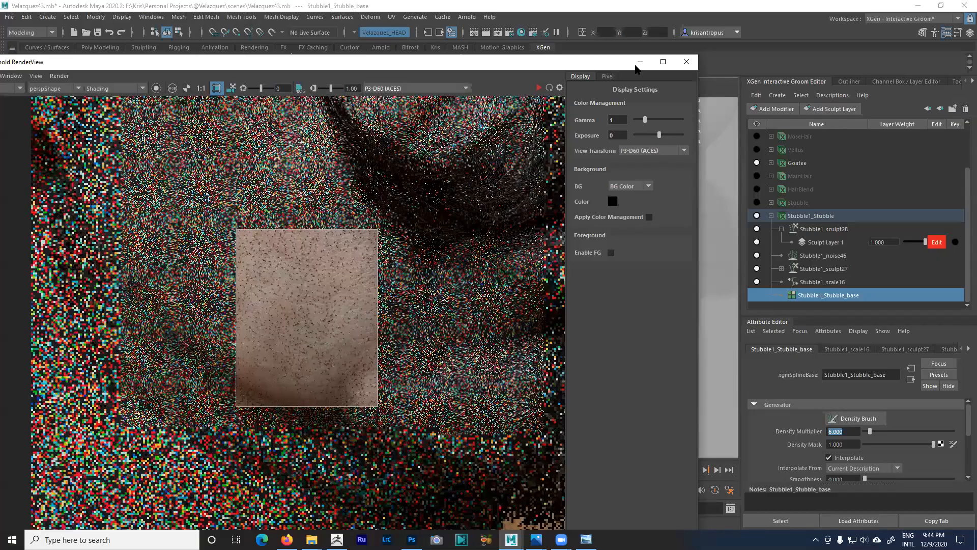
- Minimize the render window and convert the Stubble1_Stubble groom to polygons with Combine Mesh, Use Width Ramp and Place UV in Tiles at 2x2
{"action": "left_click", "coordinate": [640, 62]}
{"action": "left_click_drag", "start_coordinate": [506, 298], "coordinate": [519, 294], "text": "alt"}
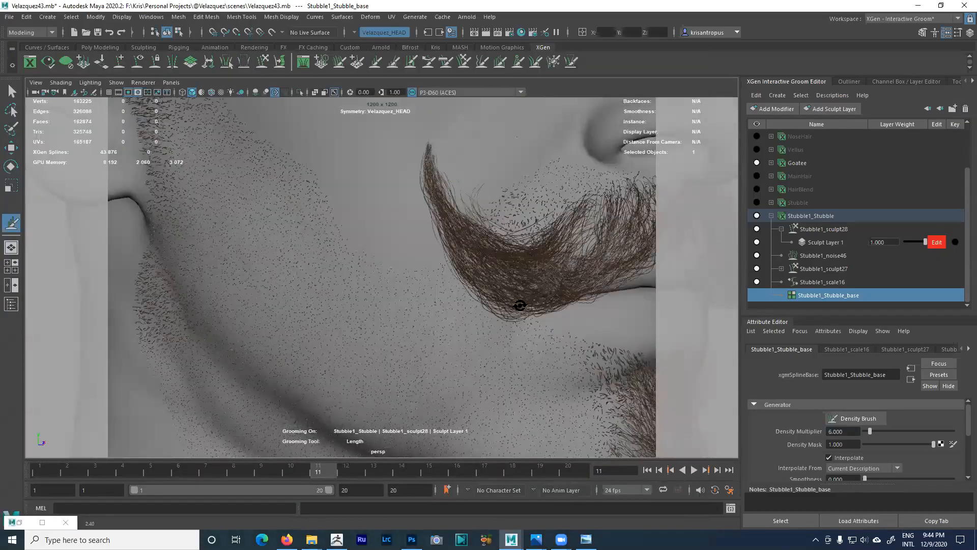
{"action": "left_click_drag", "start_coordinate": [484, 266], "coordinate": [421, 253], "text": "alt"}
{"action": "right_click_drag", "start_coordinate": [421, 254], "coordinate": [429, 267], "text": "alt"}
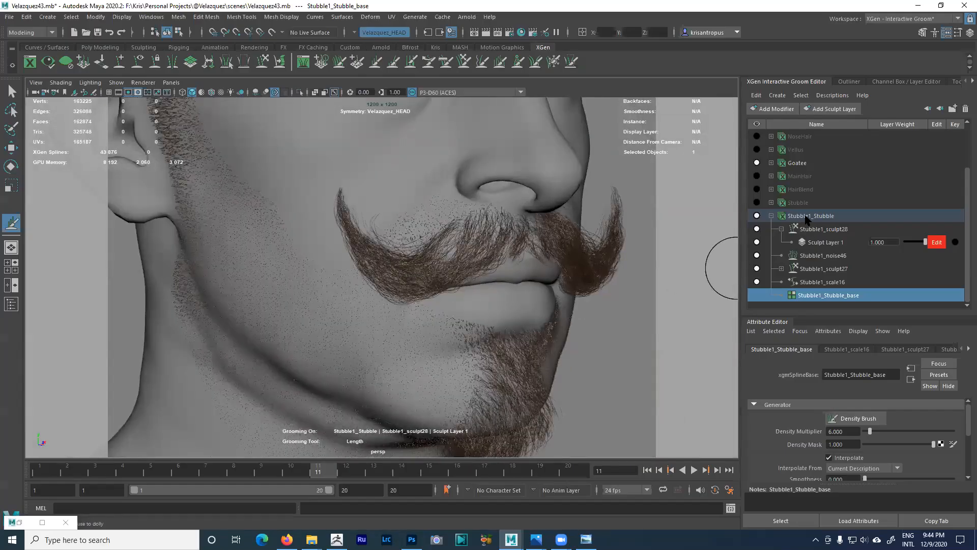
{"action": "left_click", "coordinate": [809, 216]}
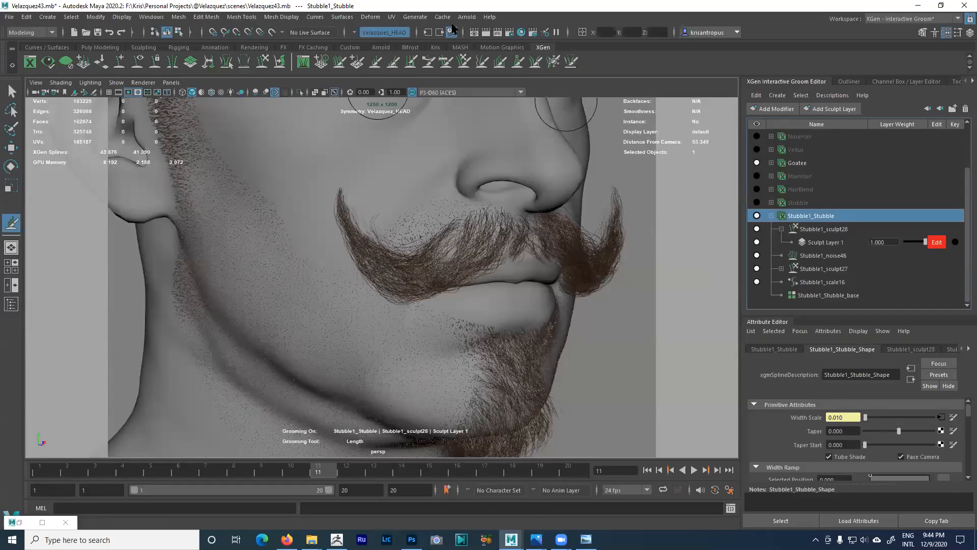
{"action": "left_click", "coordinate": [415, 17]}
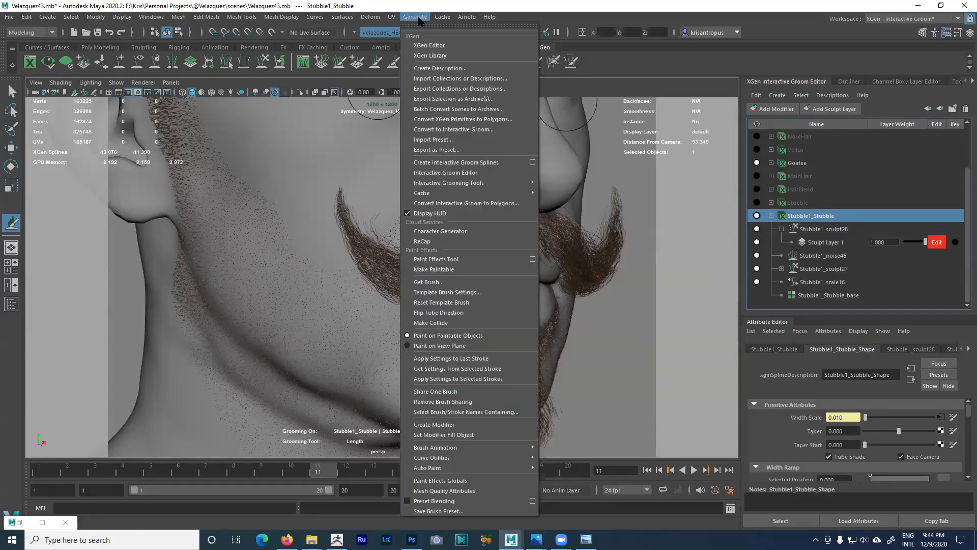
{"action": "left_click", "coordinate": [457, 203]}
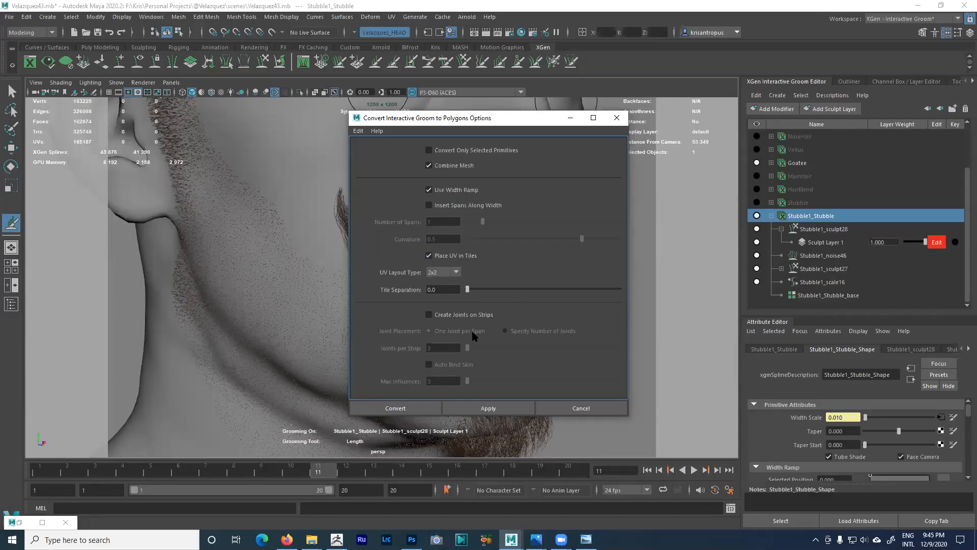
{"action": "left_click", "coordinate": [417, 406]}
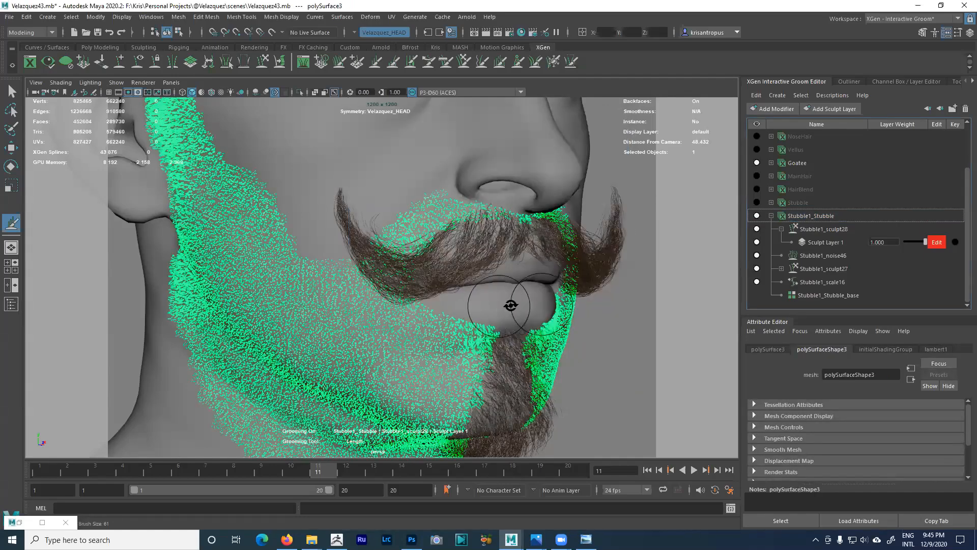
- Examine the converted stubble mesh from the side and front of the jaw for its coverage and distribution
{"action": "scroll", "coordinate": [509, 305], "scroll_direction": "up", "scroll_amount": 3}
{"action": "scroll", "coordinate": [495, 288], "scroll_direction": "down", "scroll_amount": 3}
{"action": "left_click_drag", "start_coordinate": [495, 289], "coordinate": [495, 270], "text": "alt"}
{"action": "scroll", "coordinate": [513, 304], "scroll_direction": "up", "scroll_amount": 2}
{"action": "mouse_move", "coordinate": [513, 304]}
{"action": "middle_mouse_down", "text": "alt"}
{"action": "mouse_move", "coordinate": [526, 275]}
{"action": "mouse_move", "coordinate": [503, 298]}
{"action": "middle_mouse_up", "text": "alt"}
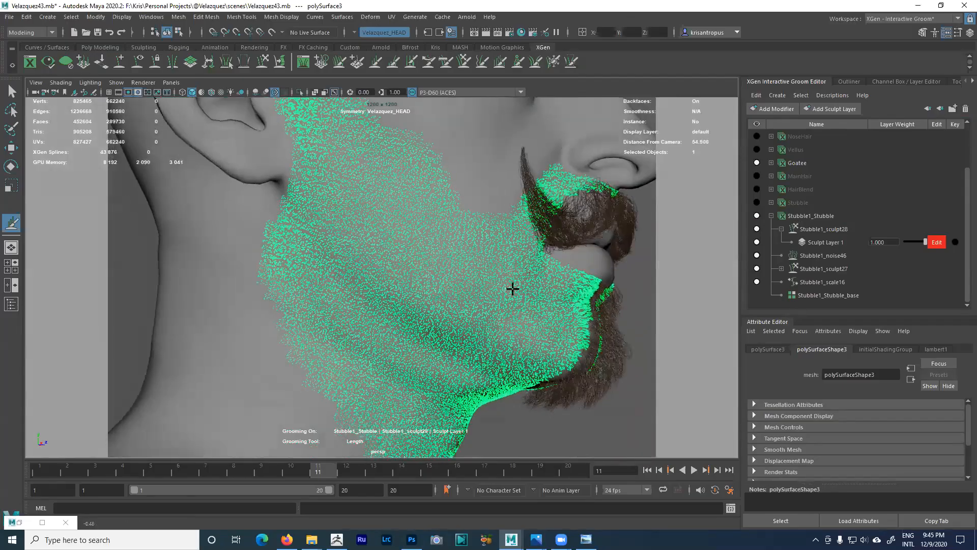
{"action": "scroll", "coordinate": [399, 170], "scroll_direction": "down", "scroll_amount": 1}
{"action": "mouse_move", "coordinate": [423, 190]}
{"action": "left_mouse_down", "text": "alt"}
{"action": "mouse_move", "coordinate": [434, 205]}
{"action": "mouse_move", "coordinate": [401, 207]}
{"action": "mouse_move", "coordinate": [395, 191]}
{"action": "mouse_move", "coordinate": [410, 209]}
{"action": "left_mouse_up", "text": "alt"}
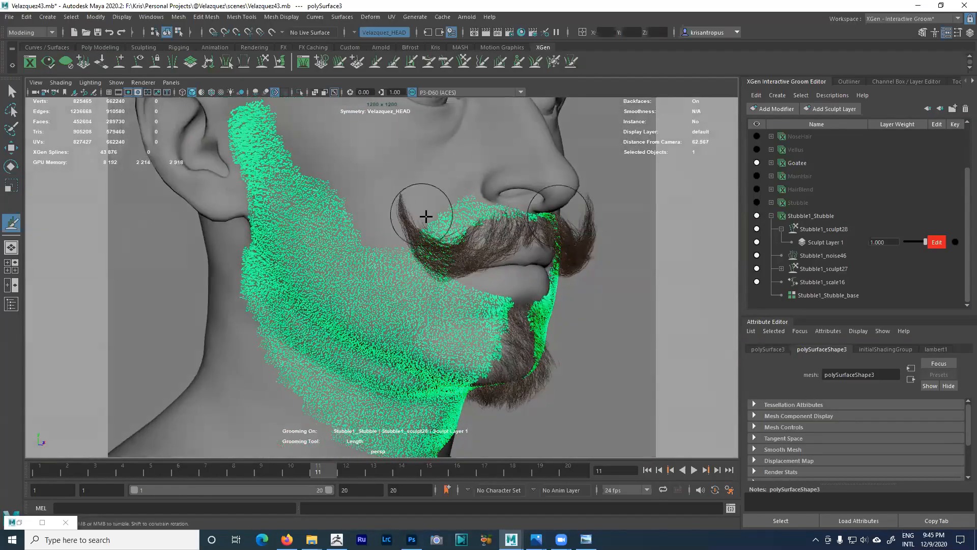
{"action": "scroll", "coordinate": [476, 295], "scroll_direction": "down", "scroll_amount": 4}
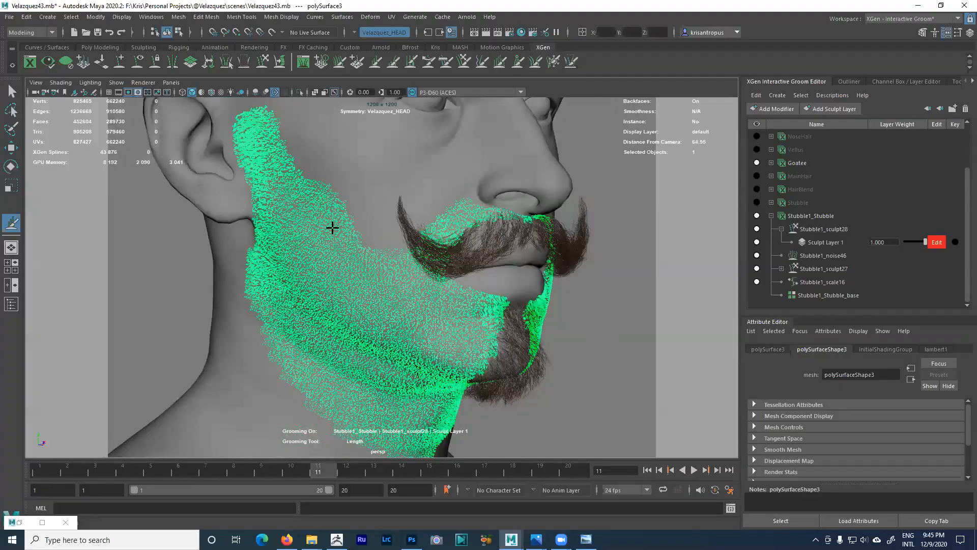
{"action": "scroll", "coordinate": [378, 244], "scroll_direction": "down", "scroll_amount": 2}
- Hide everything except the converted stubble mesh and extrude all of its faces
{"action": "key", "text": "alt+h"}
{"action": "right_click_drag", "start_coordinate": [372, 255], "coordinate": [610, 421], "text": "alt"}
{"action": "right_click_drag", "start_coordinate": [495, 331], "coordinate": [411, 280], "text": "alt"}
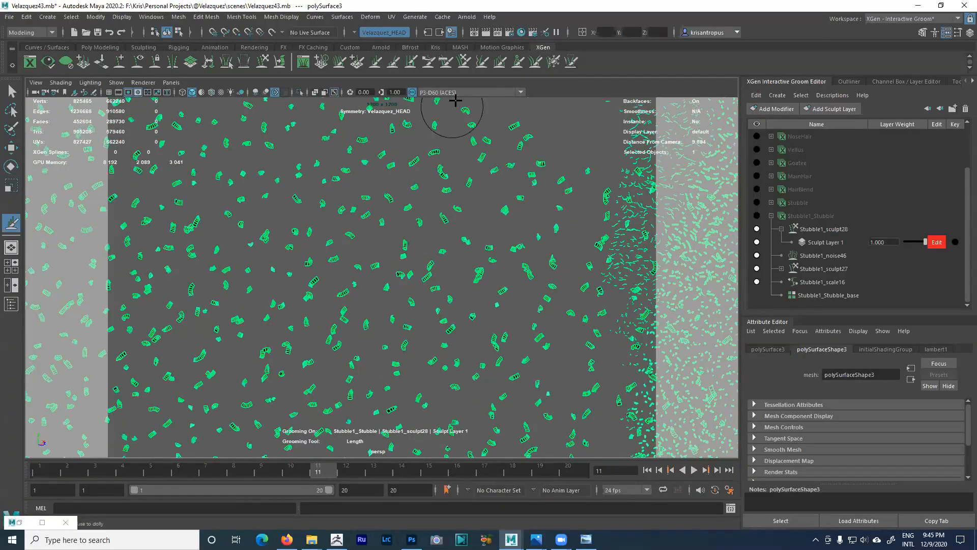
{"action": "left_click", "coordinate": [436, 48]}
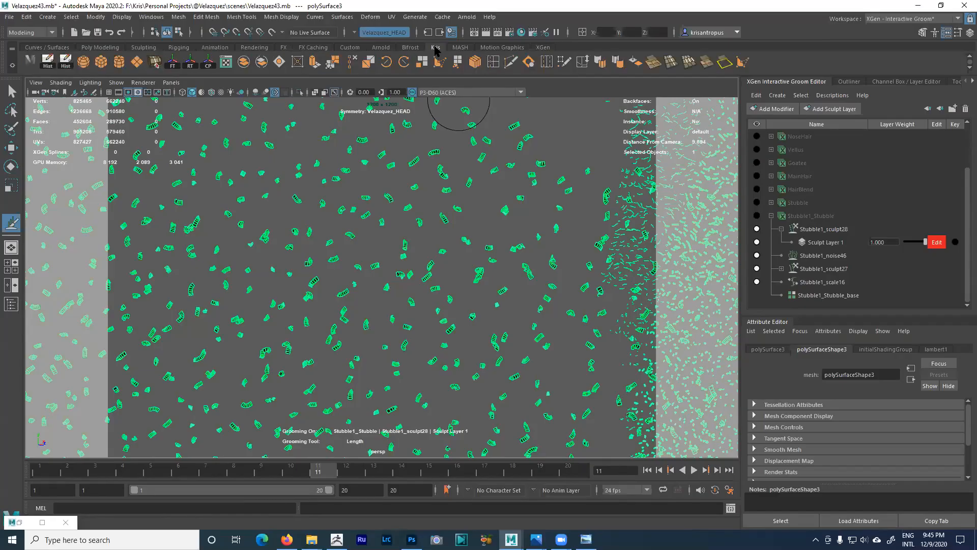
{"action": "left_click", "coordinate": [315, 67]}
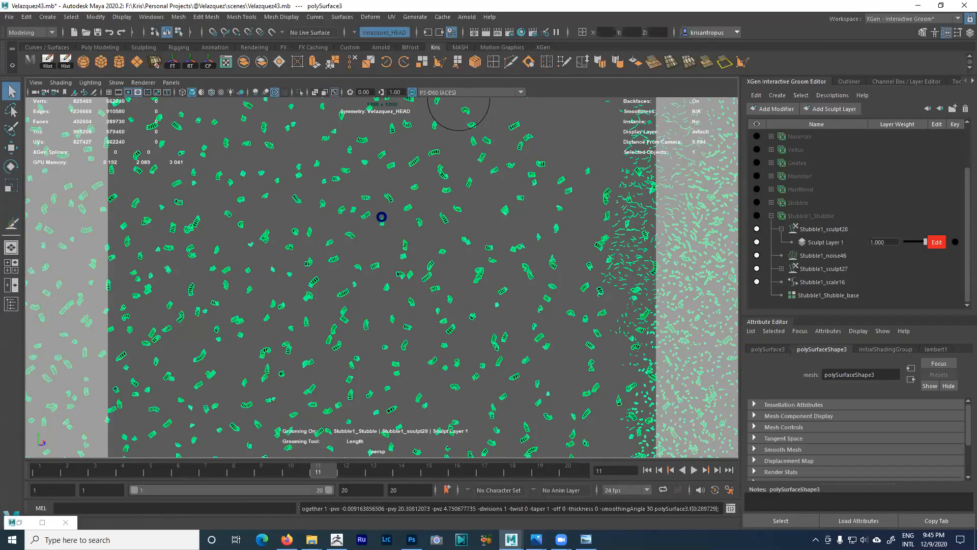
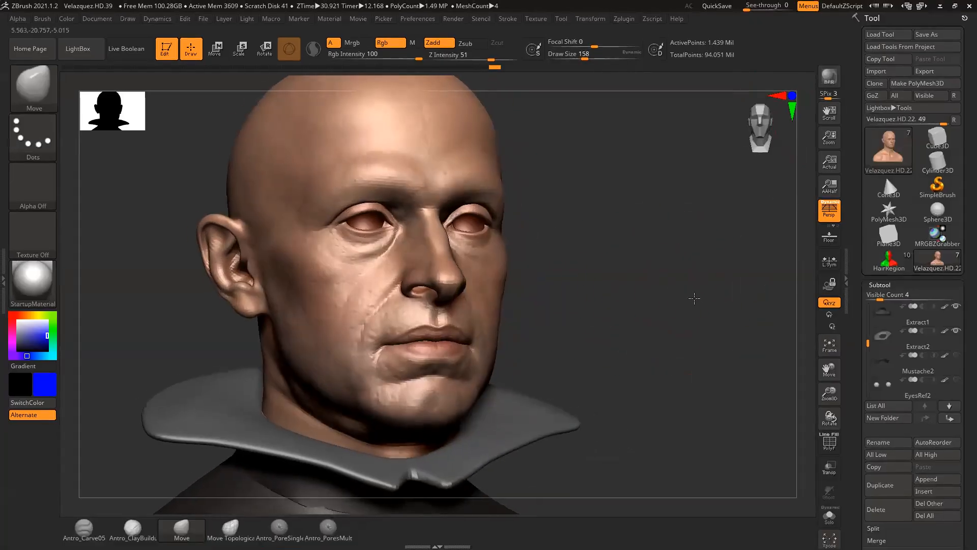
- Switch to ZBrush, solo the Velazquez.HD.22 head subtool and show it in side profile without perspective
{"action": "left_click_drag", "start_coordinate": [693, 298], "coordinate": [715, 301]}
{"action": "left_click_drag", "start_coordinate": [868, 339], "coordinate": [865, 286]}
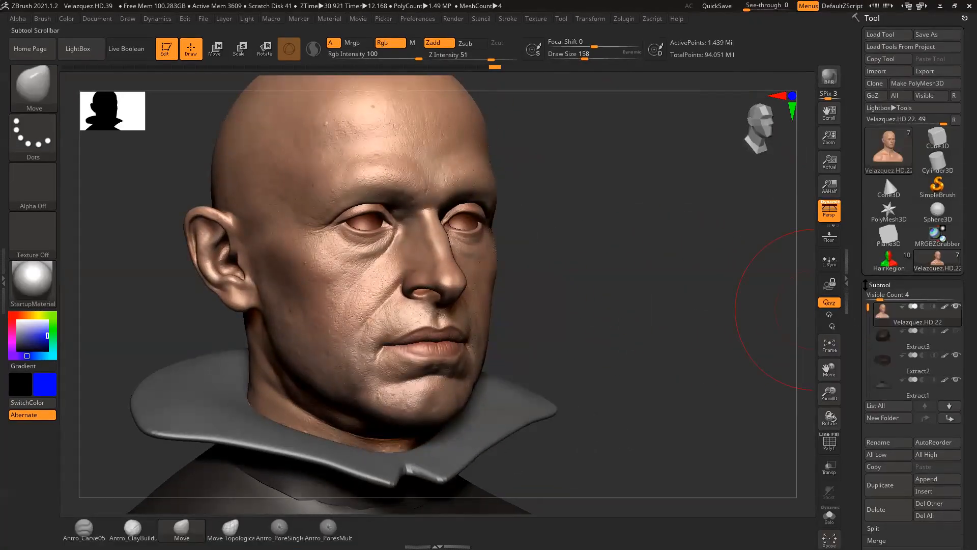
{"action": "left_click_drag", "start_coordinate": [603, 328], "coordinate": [807, 260]}
{"action": "left_click", "coordinate": [829, 515]}
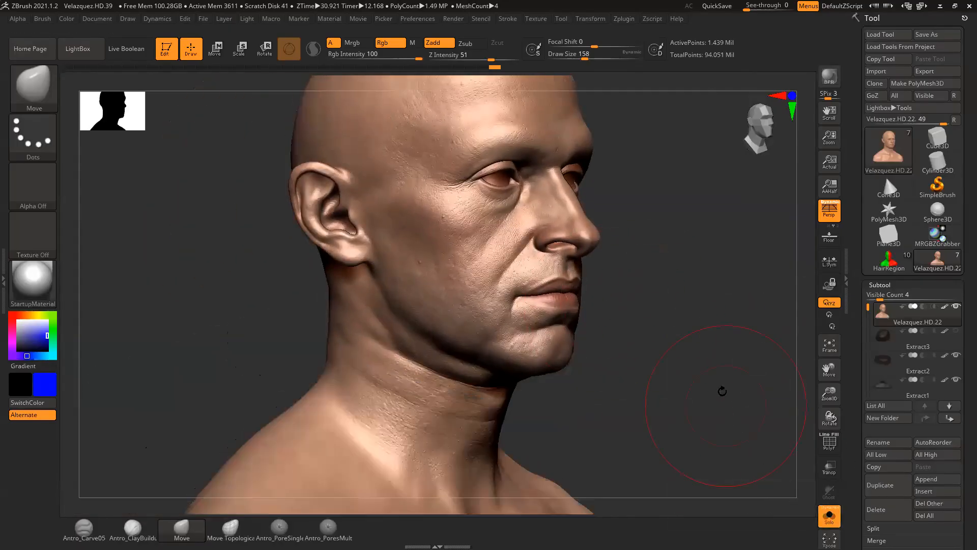
{"action": "left_click_drag", "start_coordinate": [724, 397], "coordinate": [718, 371], "text": "shift"}
{"action": "key", "text": "p"}
{"action": "mouse_move", "coordinate": [550, 308]}
{"action": "left_mouse_down", "text": "alt"}
{"action": "mouse_move", "coordinate": [659, 331]}
{"action": "mouse_move", "coordinate": [634, 317]}
{"action": "left_mouse_up", "text": "alt"}
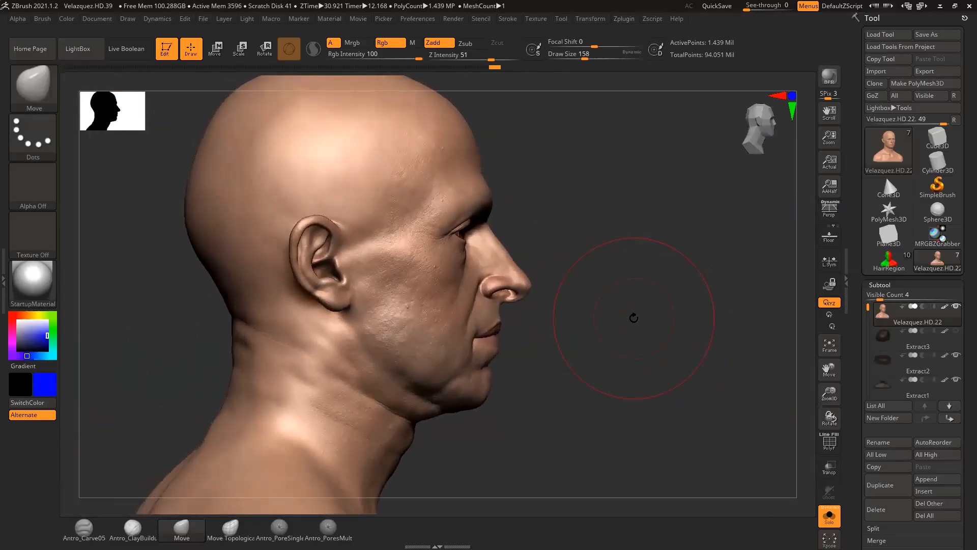
- Hide the polygroups covering the face, nose, lips and jaw of the Velazquez.HD.22 head
{"action": "left_click", "coordinate": [460, 301], "text": "ctrl+shift"}
{"action": "left_click_drag", "start_coordinate": [572, 293], "coordinate": [606, 332], "text": "ctrl+shift"}
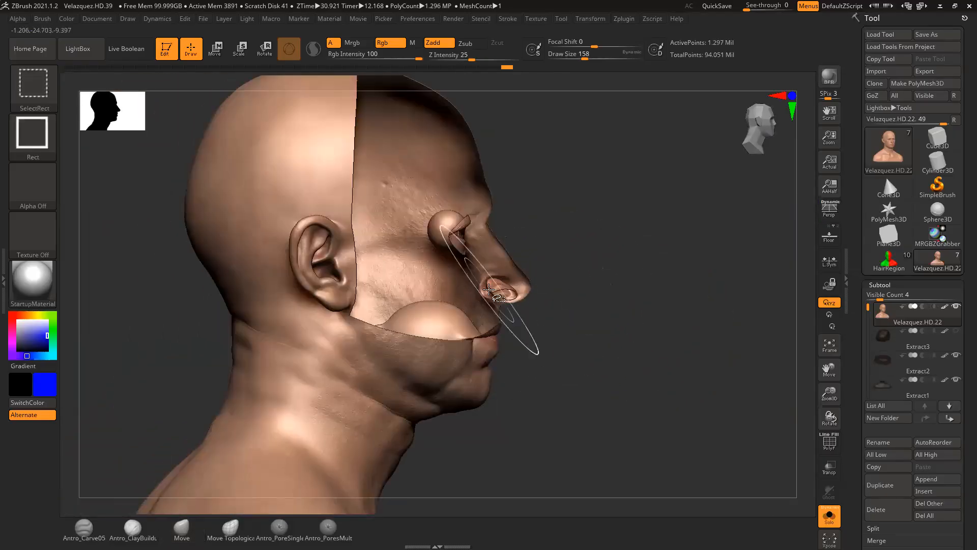
{"action": "left_click", "coordinate": [496, 298], "text": "ctrl+shift"}
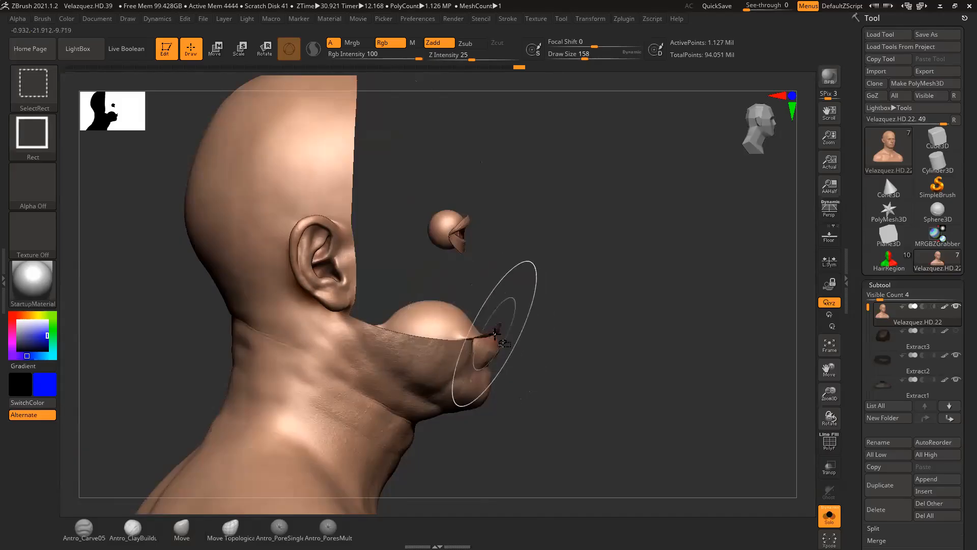
{"action": "left_click", "coordinate": [490, 335], "text": "ctrl+shift"}
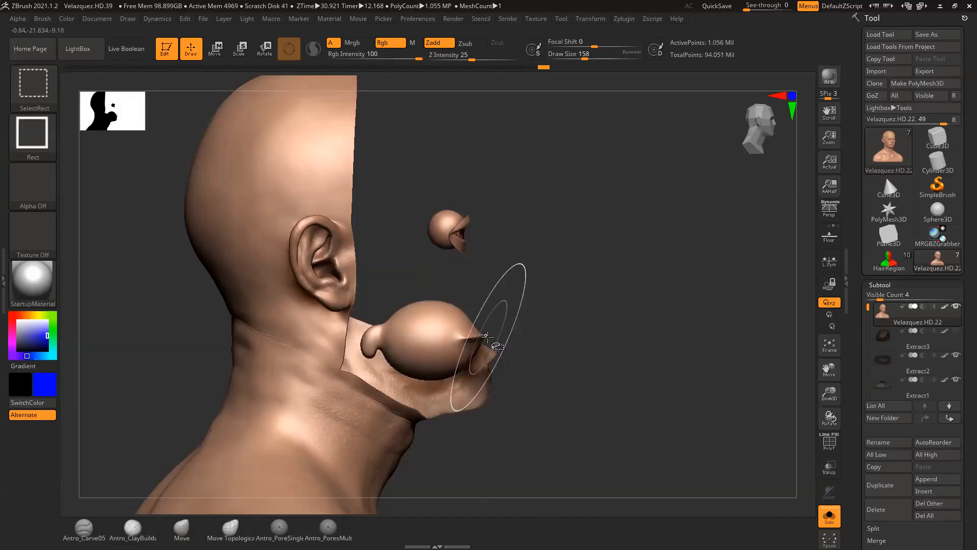
{"action": "left_click", "coordinate": [490, 357], "text": "ctrl+shift"}
- Hide the eyelid polygroups around both eyes, leaving the inner eye sockets
{"action": "left_click", "coordinate": [463, 253], "text": "ctrl+shift"}
{"action": "left_click_drag", "start_coordinate": [533, 277], "coordinate": [611, 413], "text": "alt"}
{"action": "left_click_drag", "start_coordinate": [641, 285], "coordinate": [562, 282]}
{"action": "left_click", "coordinate": [508, 194], "text": "ctrl+shift"}
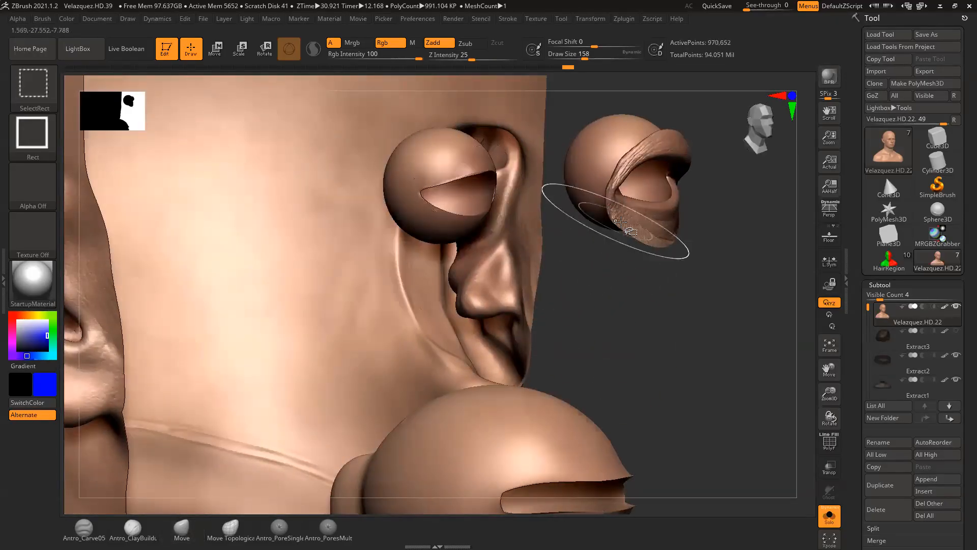
{"action": "left_click", "coordinate": [622, 213], "text": "ctrl+shift"}
{"action": "left_click", "coordinate": [615, 183], "text": "ctrl+shift"}
{"action": "left_click_drag", "start_coordinate": [665, 232], "coordinate": [596, 228]}
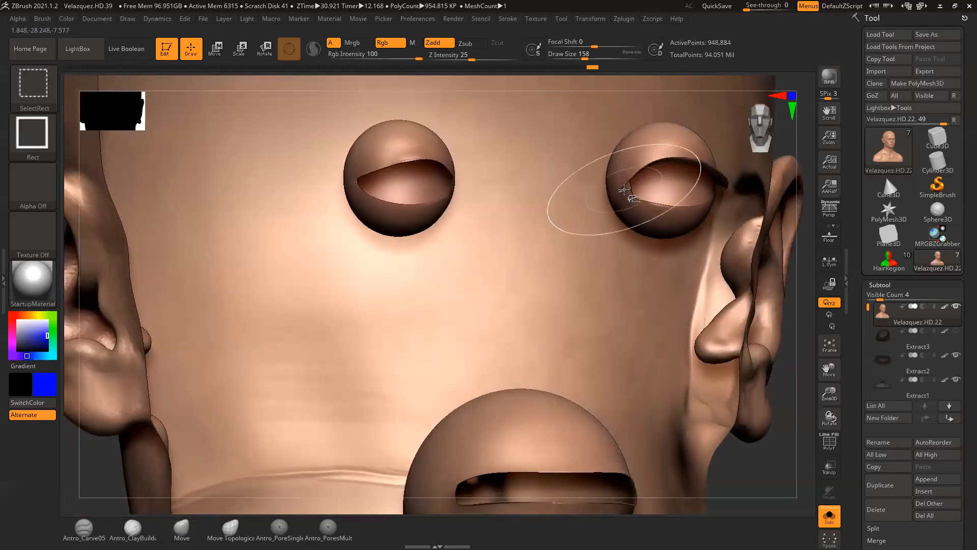
{"action": "left_click", "coordinate": [624, 189], "text": "ctrl+shift"}
- Hide the polygroups of both ears and turn the head to its side profile
{"action": "left_click_drag", "start_coordinate": [747, 458], "coordinate": [742, 337], "text": "alt"}
{"action": "left_click", "coordinate": [747, 311], "text": "ctrl+shift"}
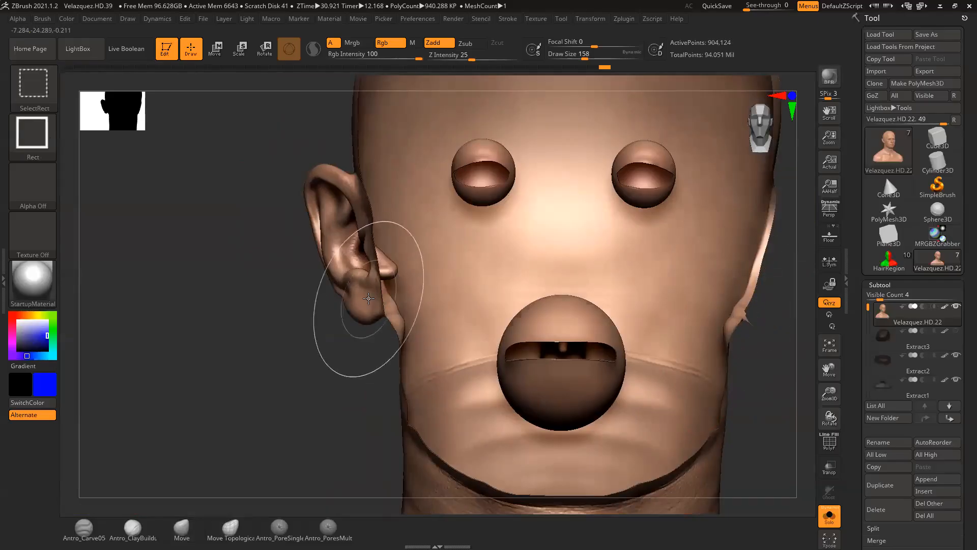
{"action": "left_click", "coordinate": [368, 299], "text": "ctrl+shift"}
{"action": "left_click_drag", "start_coordinate": [352, 381], "coordinate": [556, 121]}
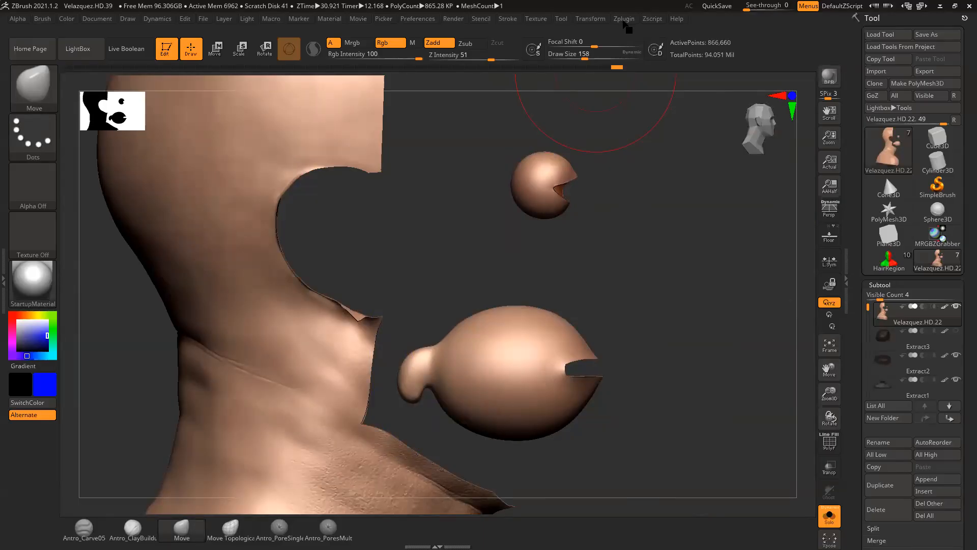
{"action": "left_click", "coordinate": [624, 21]}
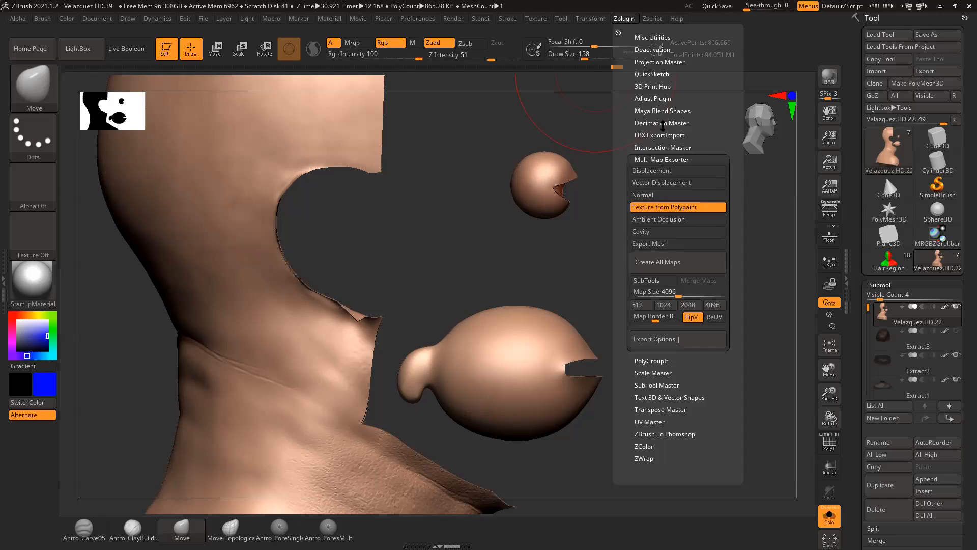
{"action": "left_click", "coordinate": [666, 147]}
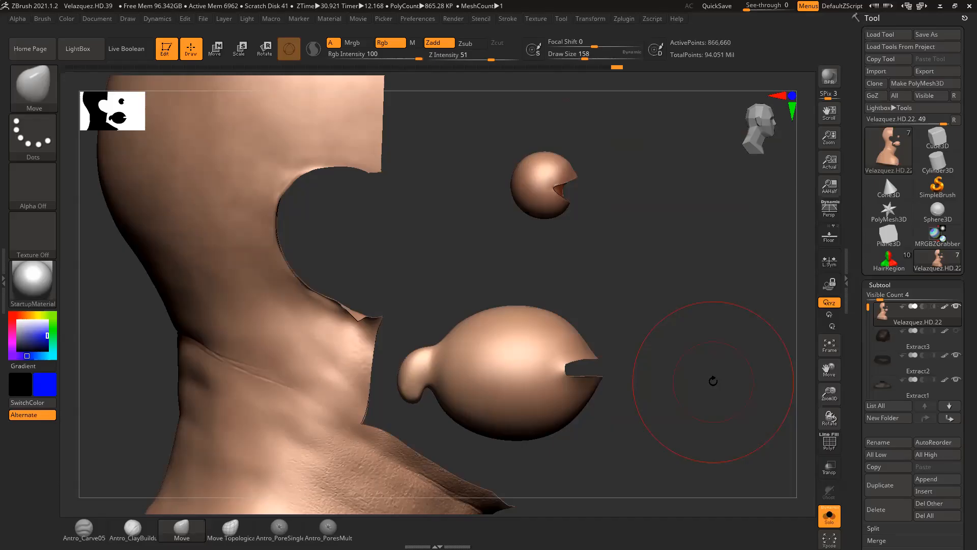
{"action": "mouse_move", "coordinate": [672, 355]}
{"action": "left_mouse_down"}
{"action": "mouse_move", "coordinate": [640, 305]}
{"action": "mouse_move", "coordinate": [659, 283]}
{"action": "left_mouse_up"}
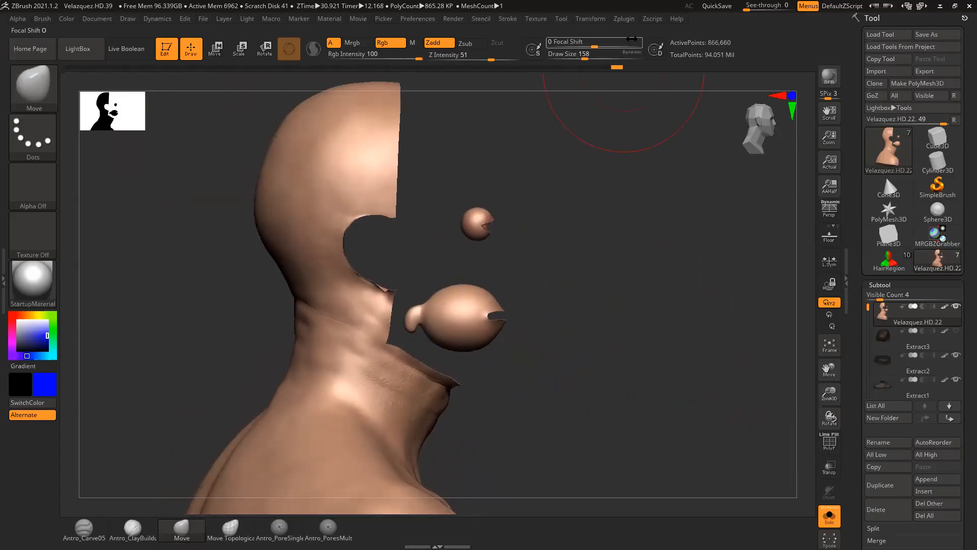
{"action": "left_click_drag", "start_coordinate": [633, 190], "coordinate": [651, 183]}
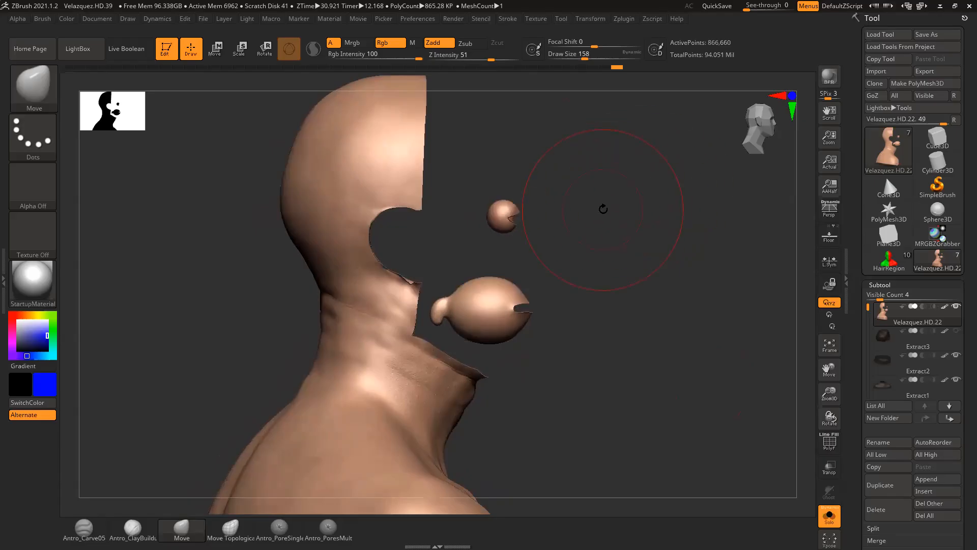
- Invert the visibility and adjust the polygroups so only the face, ears and whole neck are shown
{"action": "left_click", "coordinate": [453, 385], "text": "ctrl+shift"}
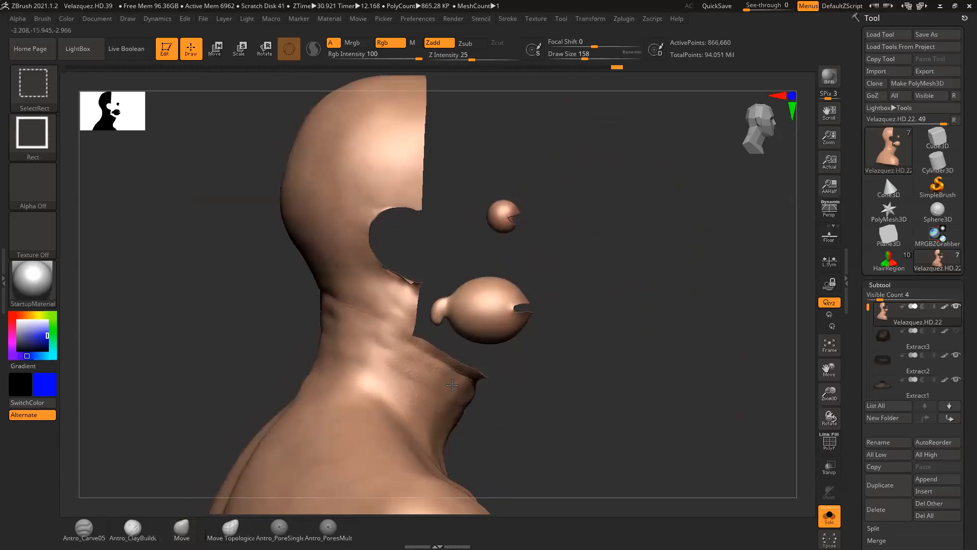
{"action": "left_click", "coordinate": [373, 336], "text": "ctrl+shift"}
{"action": "left_click_drag", "start_coordinate": [607, 268], "coordinate": [633, 307], "text": "ctrl+shift"}
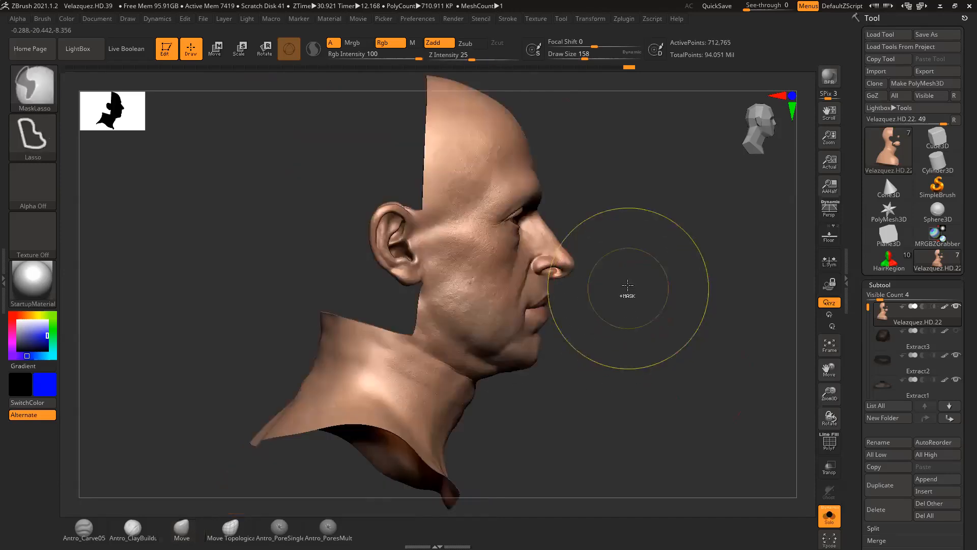
{"action": "left_click", "coordinate": [631, 301], "text": "ctrl+shift"}
{"action": "mouse_move", "coordinate": [613, 266]}
{"action": "left_mouse_down"}
{"action": "mouse_move", "coordinate": [632, 282]}
{"action": "mouse_move", "coordinate": [663, 269]}
{"action": "left_mouse_up"}
{"action": "left_click", "coordinate": [644, 287], "text": "ctrl+shift"}
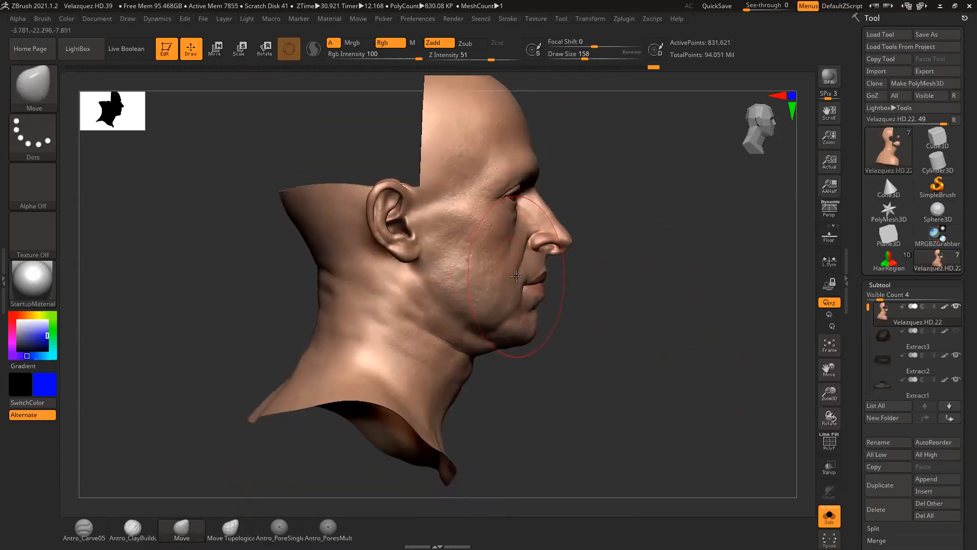
- Activate HD sculpting on the isolated face and neck and turn on perspective
{"action": "key", "text": "a"}
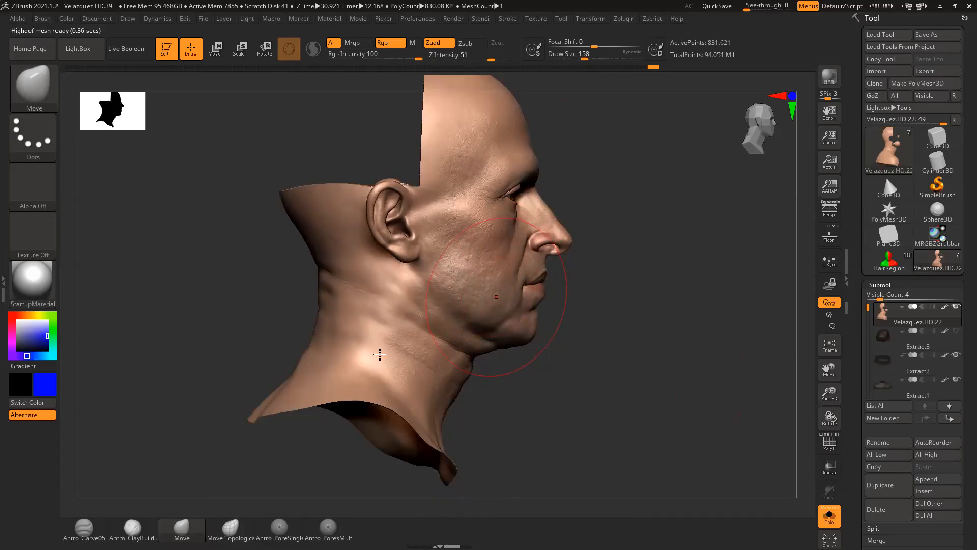
{"action": "left_click_drag", "start_coordinate": [552, 362], "coordinate": [652, 355]}
{"action": "key", "text": "p"}
{"action": "left_click_drag", "start_coordinate": [705, 318], "coordinate": [585, 350]}
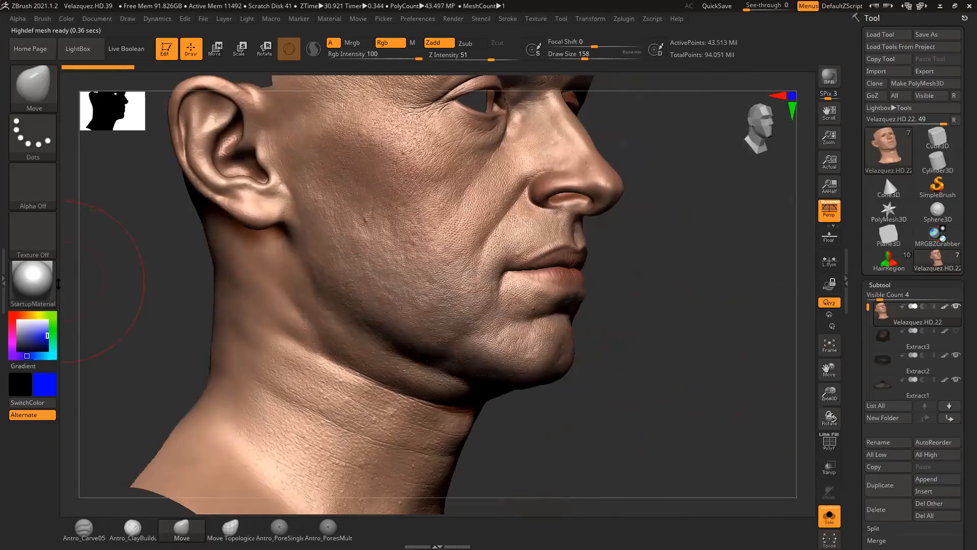
- Apply the Flat Color material to view the painted jaw and set the Draw Size to 56
{"action": "left_click", "coordinate": [33, 280]}
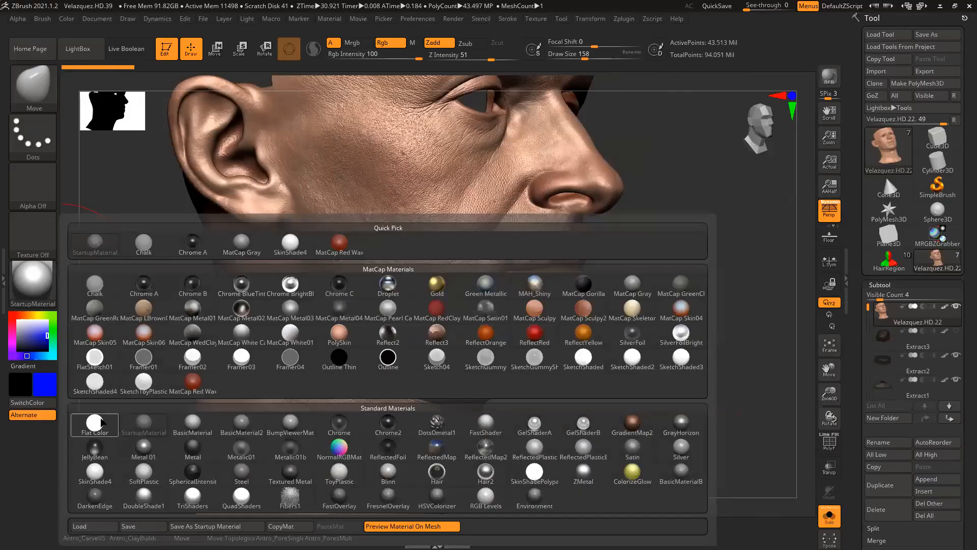
{"action": "left_click", "coordinate": [100, 422]}
{"action": "left_click_drag", "start_coordinate": [682, 342], "coordinate": [613, 364]}
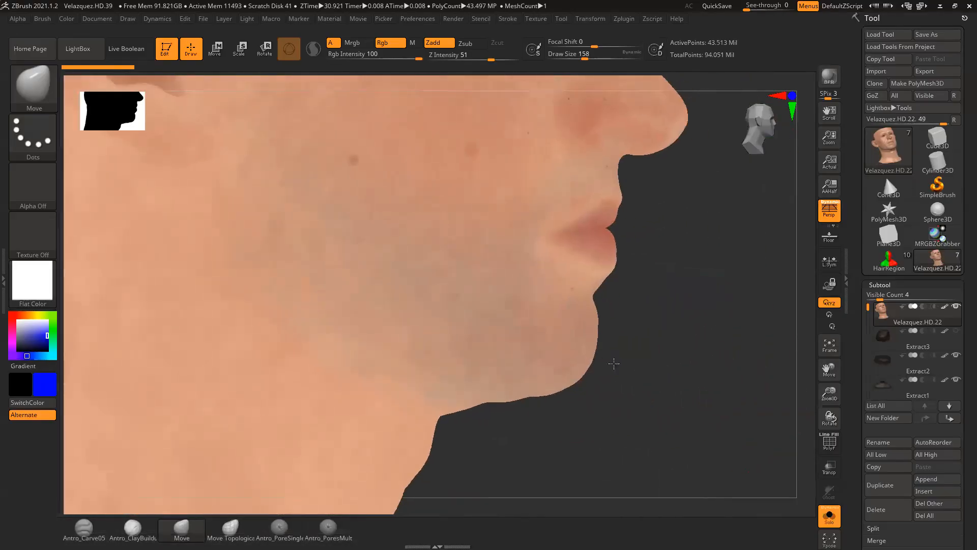
{"action": "left_click_drag", "start_coordinate": [733, 351], "coordinate": [643, 336]}
{"action": "left_click_drag", "start_coordinate": [681, 310], "coordinate": [713, 322]}
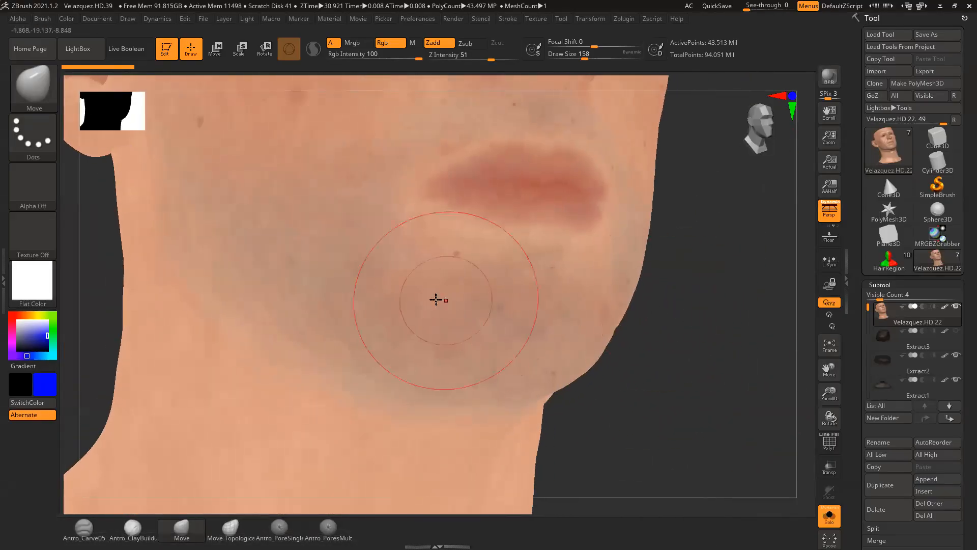
{"action": "key", "text": "space"}
{"action": "left_click_drag", "start_coordinate": [422, 287], "coordinate": [407, 287]}
- Inspect the painted beard shadow around the chin and pick a muted grey-blue as the painting colour
{"action": "left_click_drag", "start_coordinate": [646, 317], "coordinate": [722, 320]}
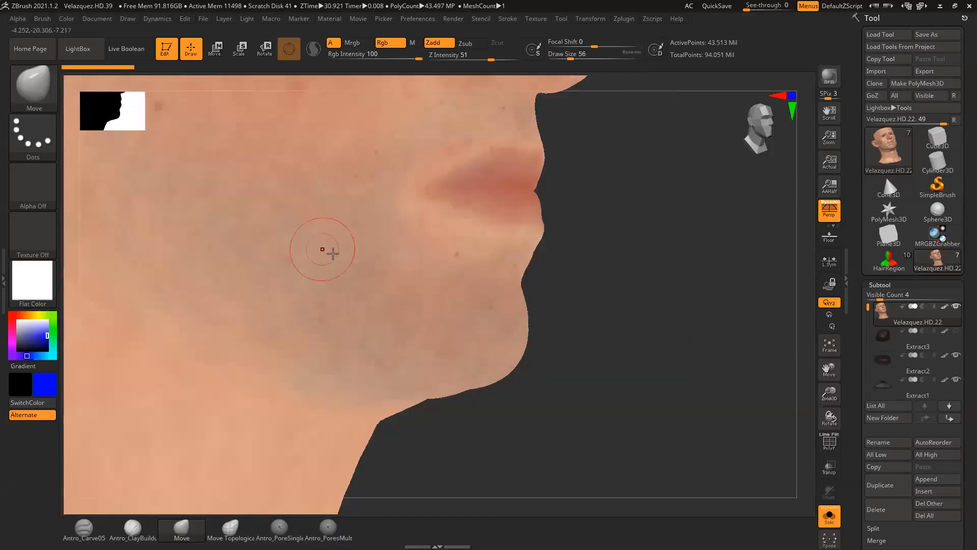
{"action": "left_click_drag", "start_coordinate": [696, 354], "coordinate": [721, 372], "text": "alt"}
{"action": "mouse_move", "coordinate": [638, 276]}
{"action": "left_mouse_down"}
{"action": "mouse_move", "coordinate": [682, 247]}
{"action": "mouse_move", "coordinate": [561, 185]}
{"action": "left_mouse_up"}
{"action": "left_click_drag", "start_coordinate": [240, 320], "coordinate": [122, 336]}
{"action": "left_click_drag", "start_coordinate": [350, 356], "coordinate": [285, 324], "text": "alt"}
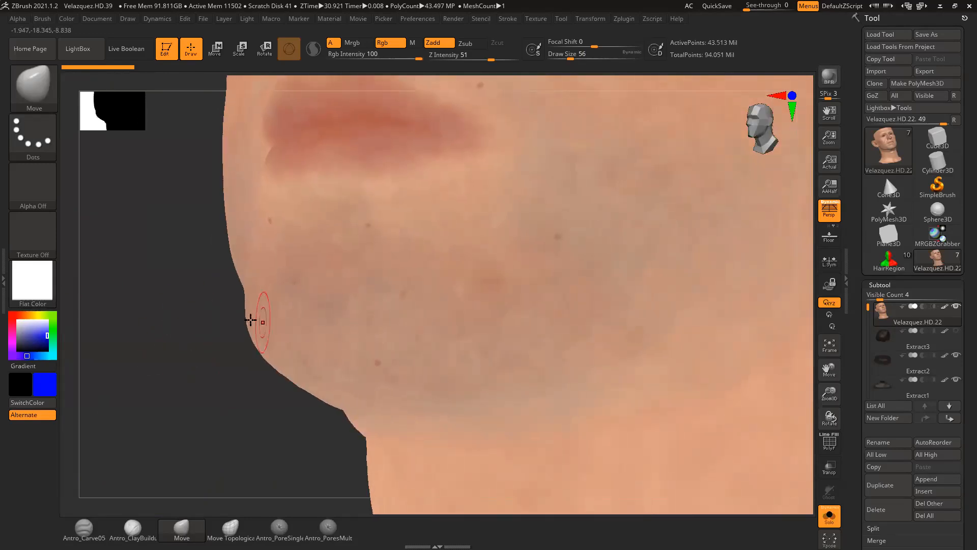
{"action": "left_click", "coordinate": [21, 335]}
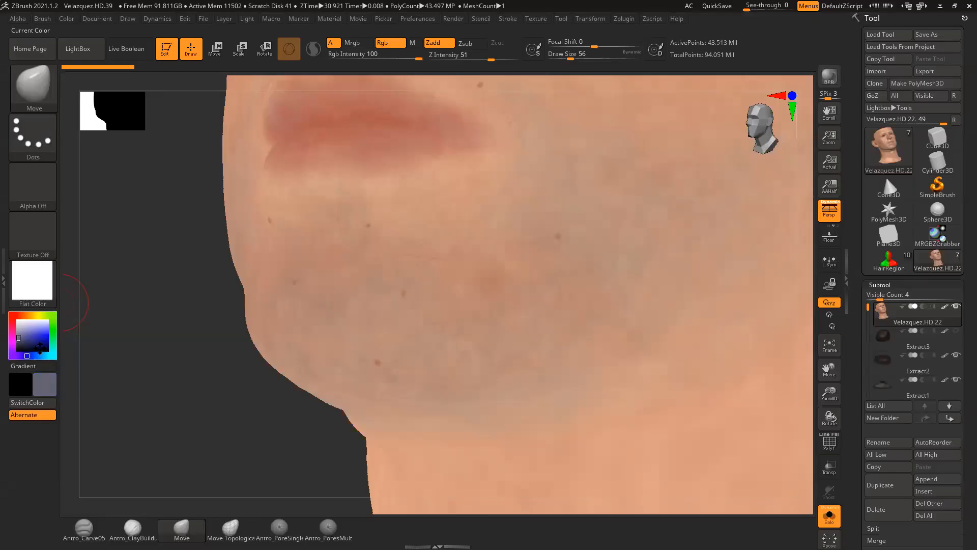
{"action": "left_click_drag", "start_coordinate": [190, 405], "coordinate": [354, 338], "text": "alt"}
{"action": "left_click_drag", "start_coordinate": [508, 286], "coordinate": [707, 281], "text": "alt"}
- Select the Antro_Stubble_Better1 brush and review the available alphas and its alpha modification settings
{"action": "left_click", "coordinate": [36, 96]}
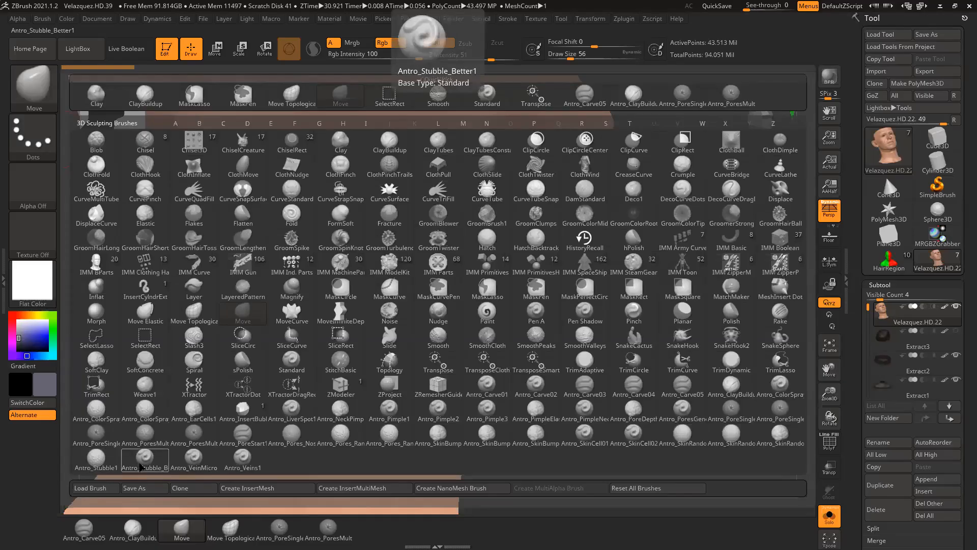
{"action": "left_click", "coordinate": [143, 467]}
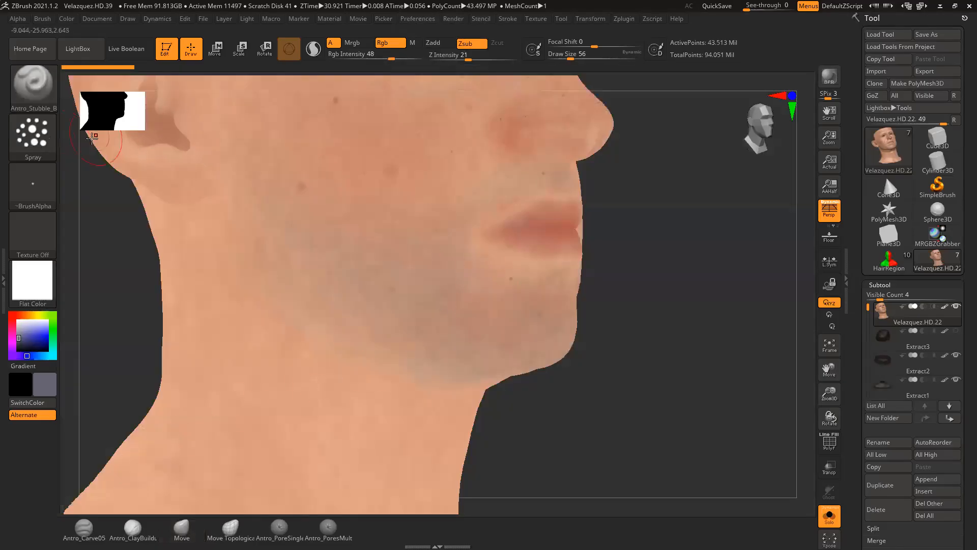
{"action": "left_click", "coordinate": [33, 184]}
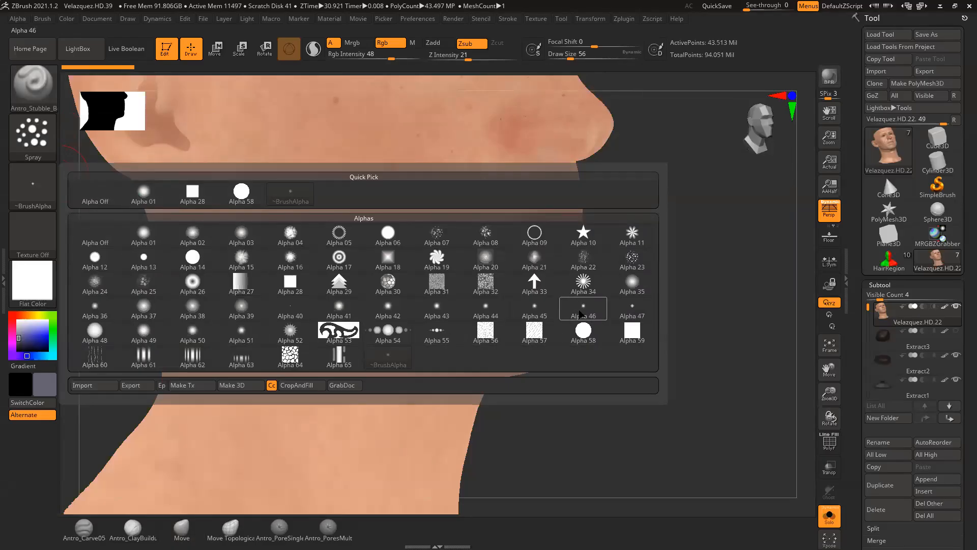
{"action": "mouse_move", "coordinate": [575, 314]}
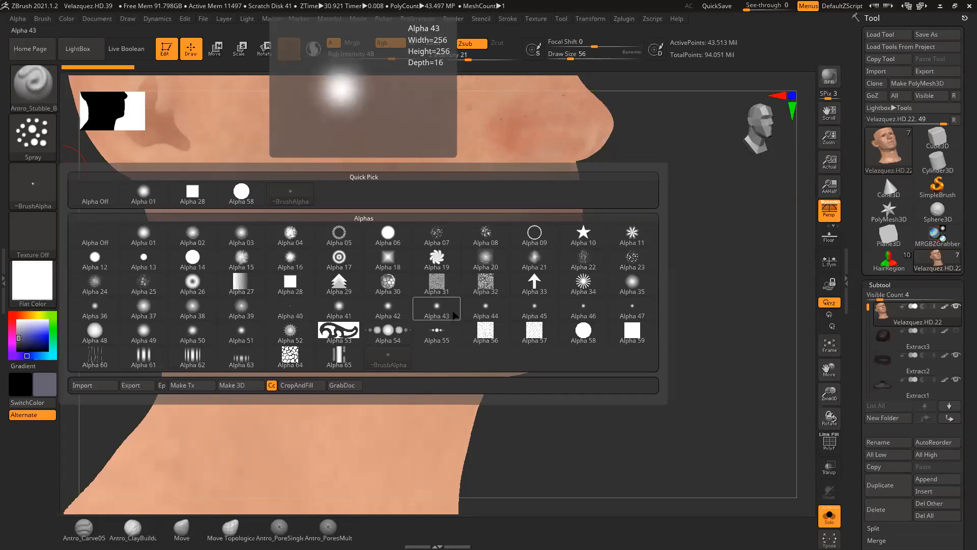
{"action": "left_click", "coordinate": [18, 19]}
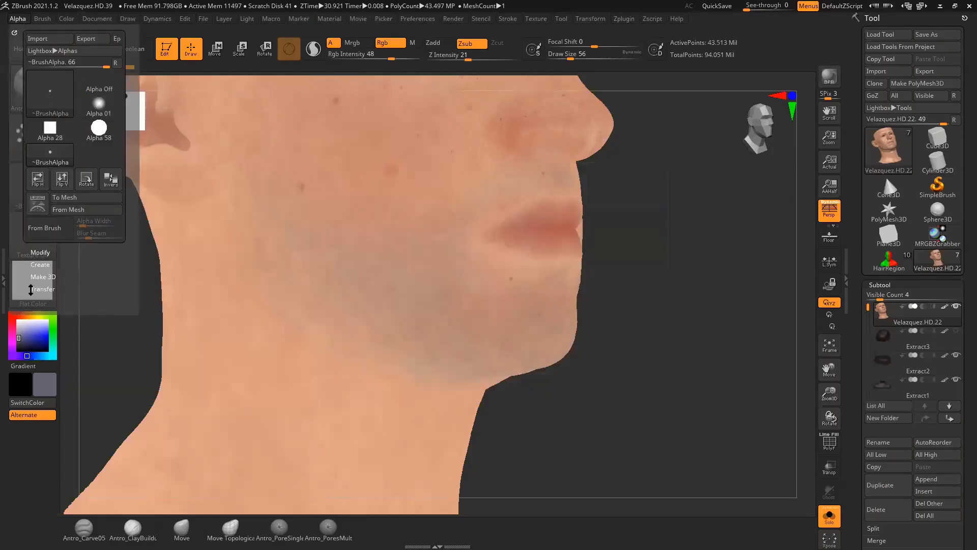
{"action": "left_click", "coordinate": [37, 253]}
{"action": "left_click", "coordinate": [99, 389]}
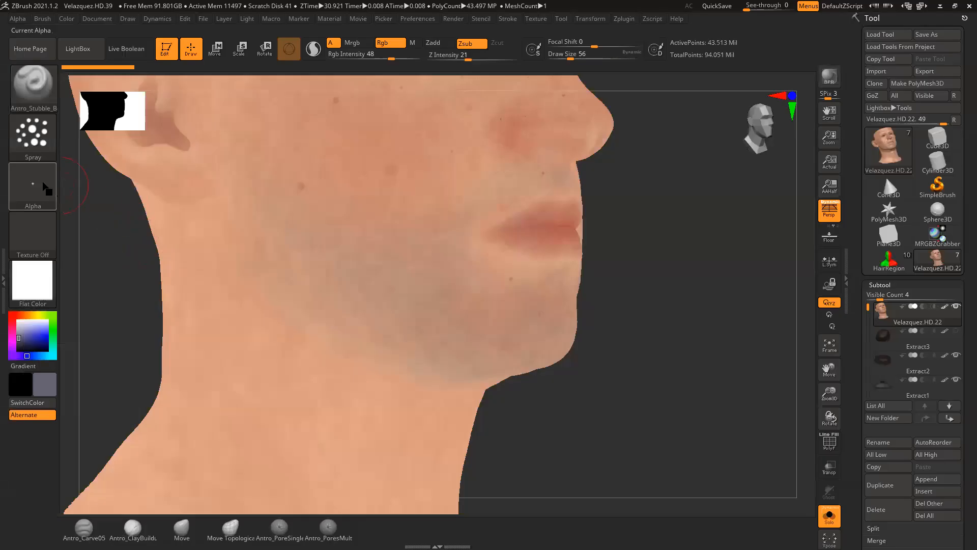
- Review the Spray stroke's placement, scale, color and flow settings for the stubble brush
{"action": "left_click", "coordinate": [36, 149]}
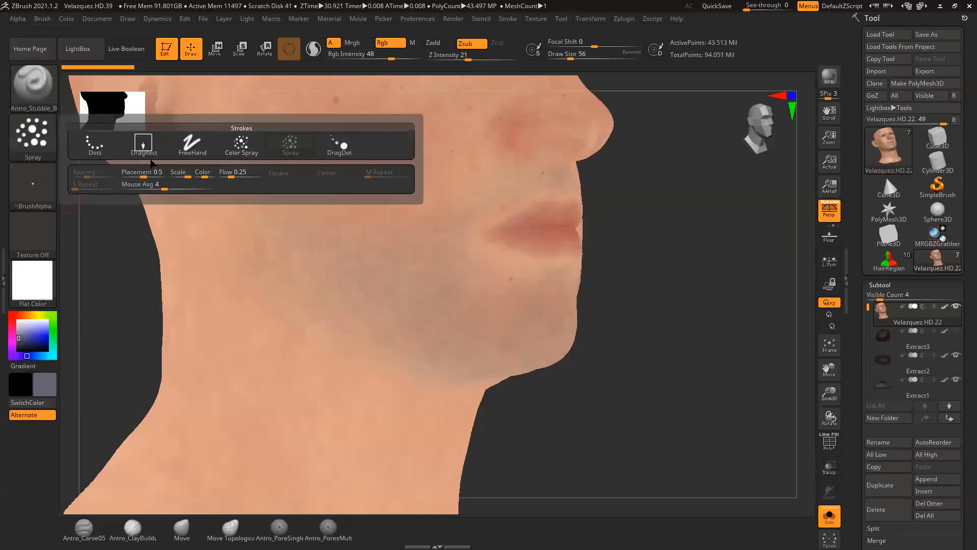
{"action": "left_click_drag", "start_coordinate": [230, 176], "coordinate": [226, 177]}
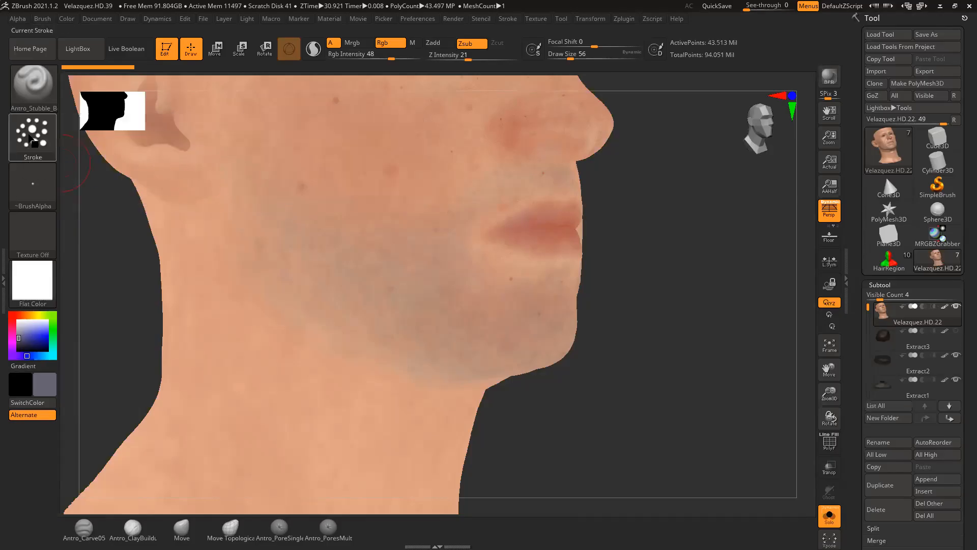
{"action": "left_click", "coordinate": [32, 134]}
{"action": "mouse_move", "coordinate": [197, 178]}
{"action": "left_mouse_down"}
{"action": "mouse_move", "coordinate": [216, 183]}
{"action": "mouse_move", "coordinate": [205, 173]}
{"action": "left_mouse_up"}
{"action": "left_click", "coordinate": [33, 135]}
- Darken the painting colour to a near-black tone for the stubble
{"action": "left_click_drag", "start_coordinate": [19, 335], "coordinate": [18, 350]}
{"action": "left_click_drag", "start_coordinate": [636, 279], "coordinate": [563, 282]}
{"action": "left_click_drag", "start_coordinate": [28, 349], "coordinate": [13, 349]}
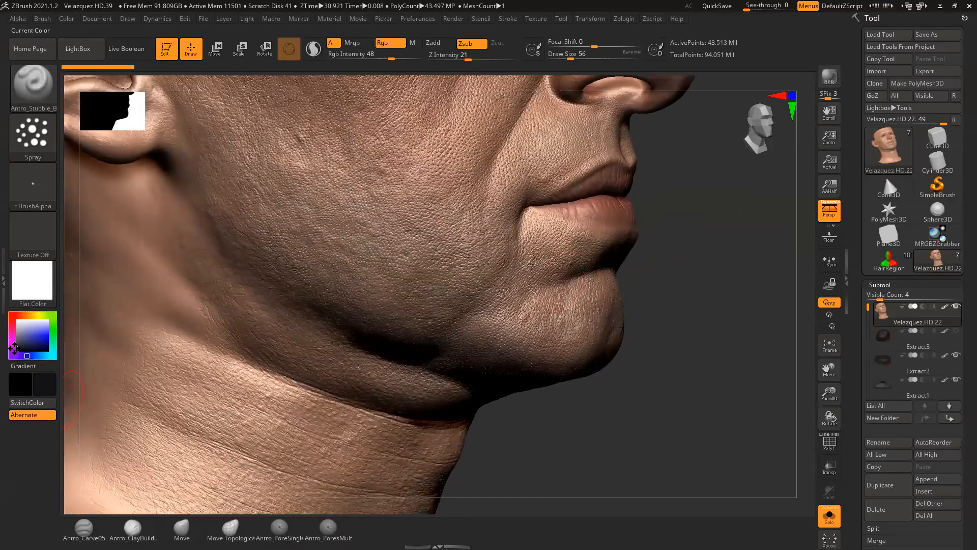
- Spray a test patch of dark stubble across the lower cheek beside the mouth and undo the stroke
{"action": "left_click_drag", "start_coordinate": [733, 329], "coordinate": [751, 348], "text": "alt"}
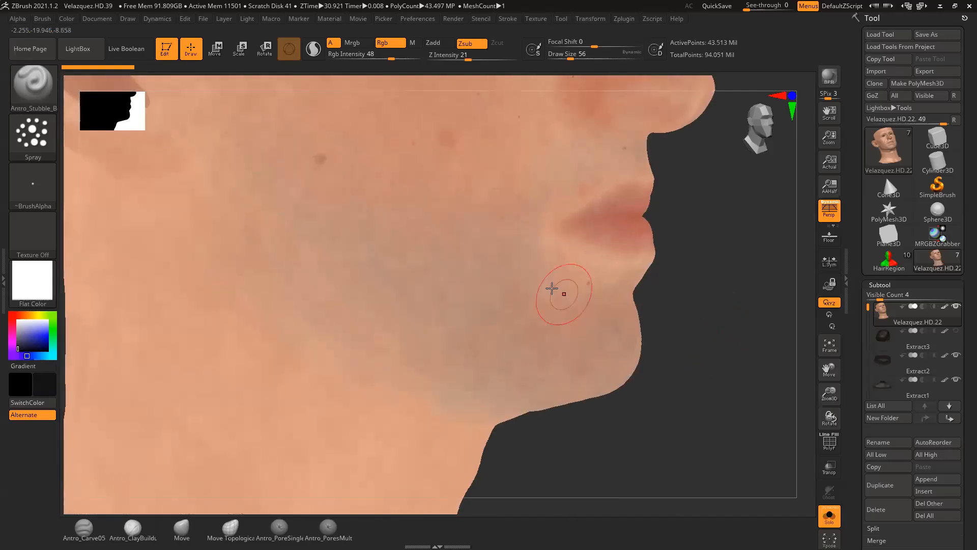
{"action": "mouse_move", "coordinate": [408, 242]}
{"action": "left_mouse_down"}
{"action": "mouse_move", "coordinate": [436, 284]}
{"action": "mouse_move", "coordinate": [524, 331]}
{"action": "mouse_move", "coordinate": [426, 183]}
{"action": "mouse_move", "coordinate": [347, 220]}
{"action": "mouse_move", "coordinate": [357, 198]}
{"action": "mouse_move", "coordinate": [316, 240]}
{"action": "left_mouse_up"}
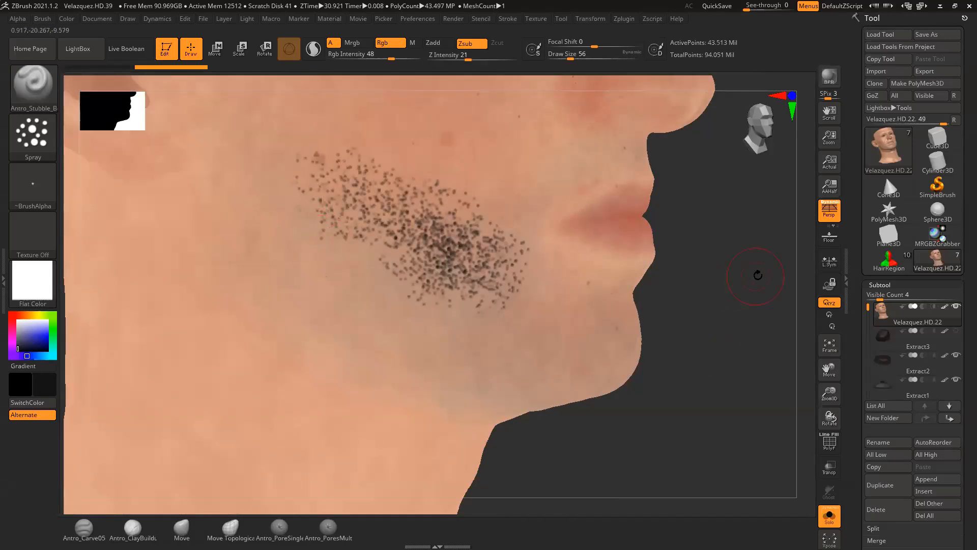
{"action": "left_click_drag", "start_coordinate": [742, 277], "coordinate": [759, 278]}
{"action": "key", "text": "ctrl"}
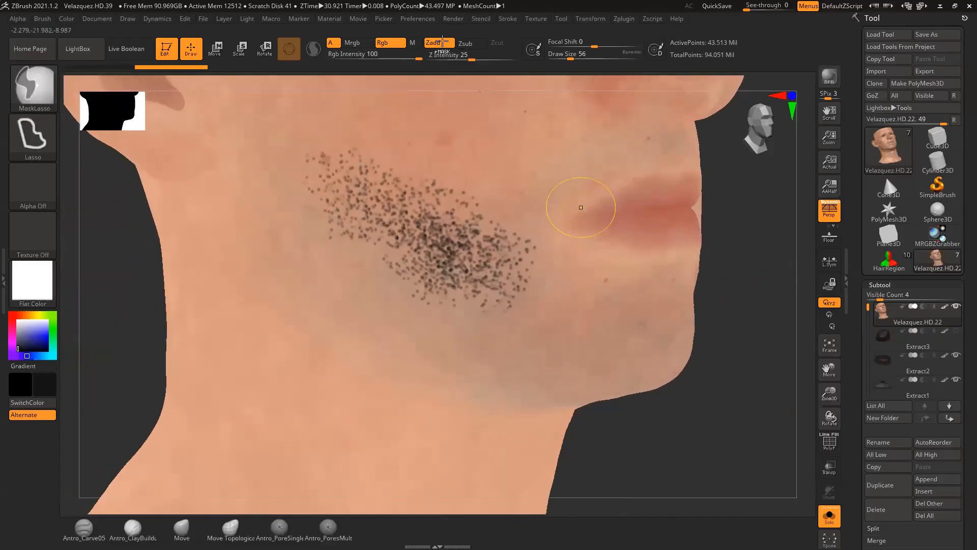
{"action": "key", "text": "ctrl+z"}
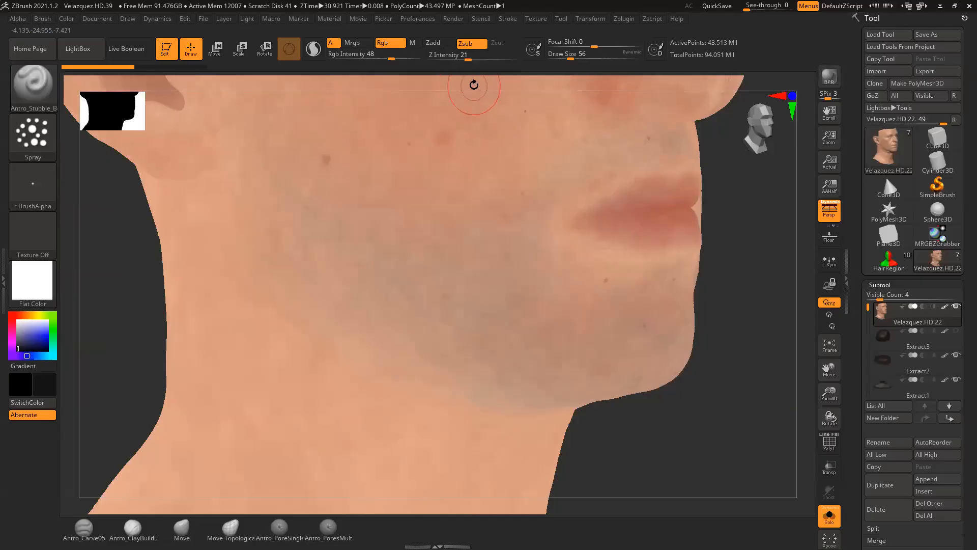
- Turn off LazyMouse in the Spray stroke's lazy mouse settings
{"action": "left_click", "coordinate": [507, 20]}
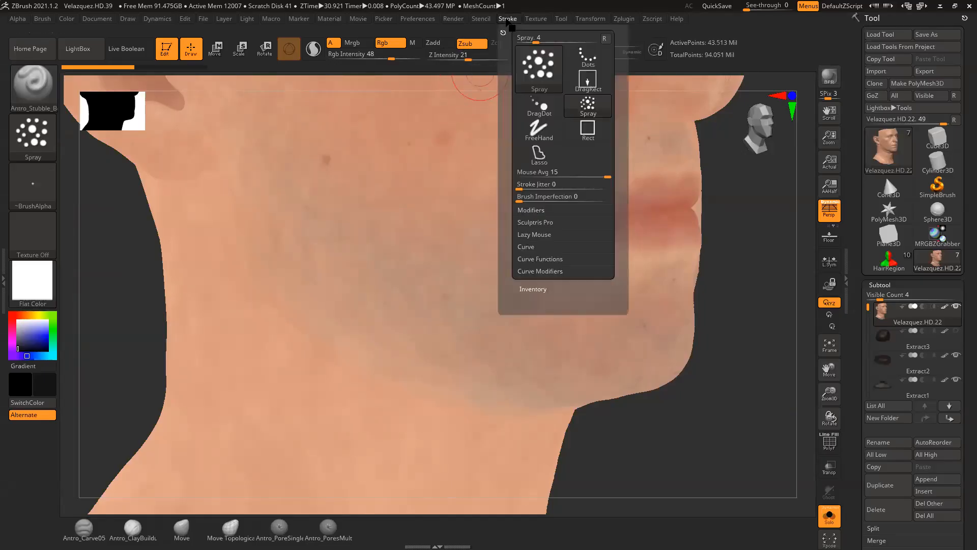
{"action": "left_click", "coordinate": [539, 236]}
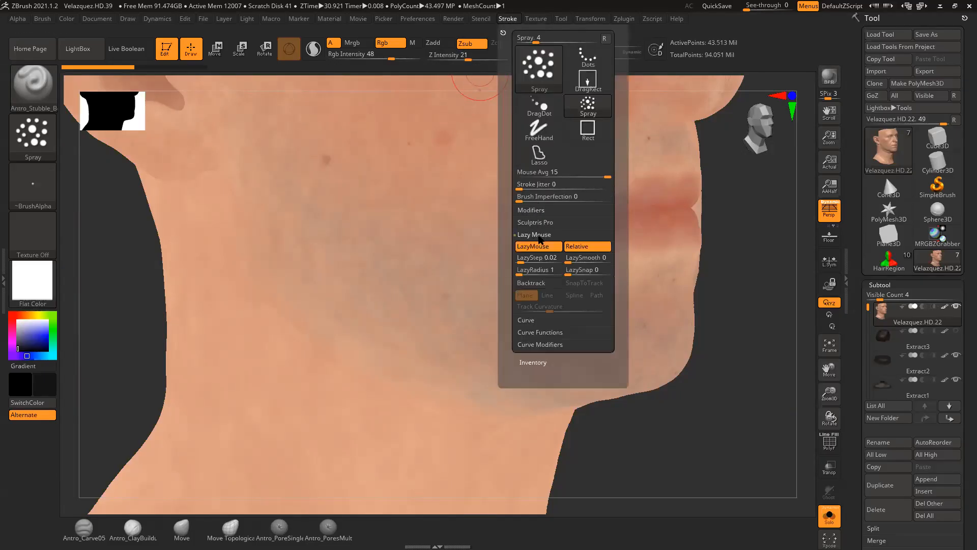
{"action": "left_click", "coordinate": [547, 247]}
- Reduce the draw size to 25, spray a small patch of stubble on the lower cheek and undo it
{"action": "mouse_move", "coordinate": [733, 383]}
{"action": "left_mouse_down"}
{"action": "mouse_move", "coordinate": [730, 368]}
{"action": "mouse_move", "coordinate": [754, 391]}
{"action": "left_mouse_up"}
{"action": "key", "text": "space"}
{"action": "left_click_drag", "start_coordinate": [426, 237], "coordinate": [413, 237]}
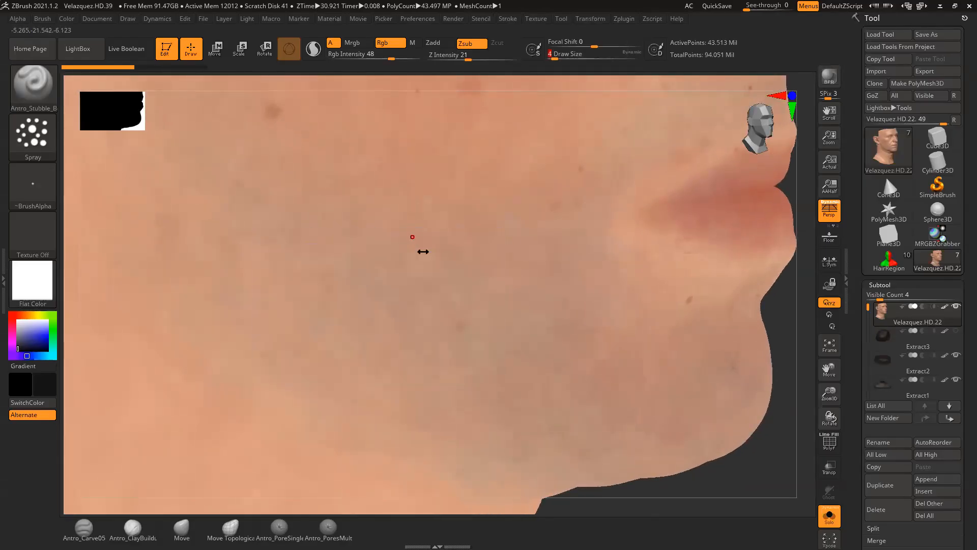
{"action": "key", "text": "space"}
{"action": "left_click_drag", "start_coordinate": [508, 258], "coordinate": [514, 258]}
{"action": "left_click_drag", "start_coordinate": [519, 346], "coordinate": [591, 382]}
{"action": "key", "text": "ctrl"}
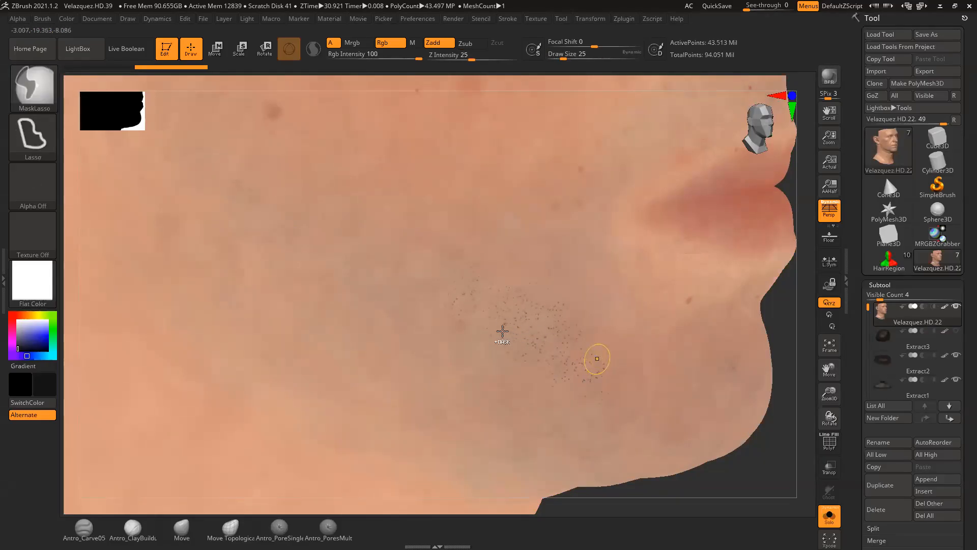
{"action": "key", "text": "ctrl+z"}
- Set the draw size to 35, spray test strokes of stubble diagonally across the cheek and jaw, and undo them
{"action": "key", "text": "space"}
{"action": "left_click_drag", "start_coordinate": [458, 279], "coordinate": [465, 279]}
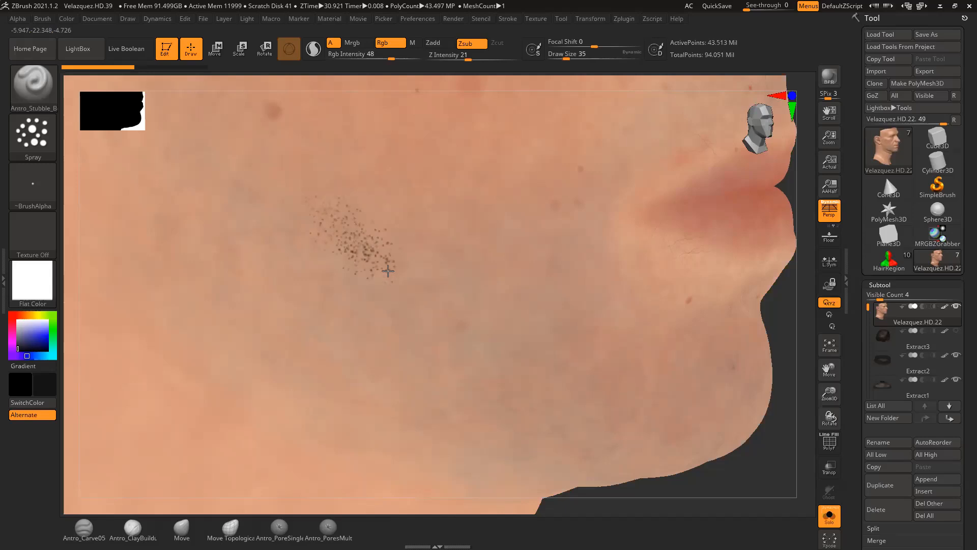
{"action": "left_click_drag", "start_coordinate": [507, 354], "coordinate": [539, 356]}
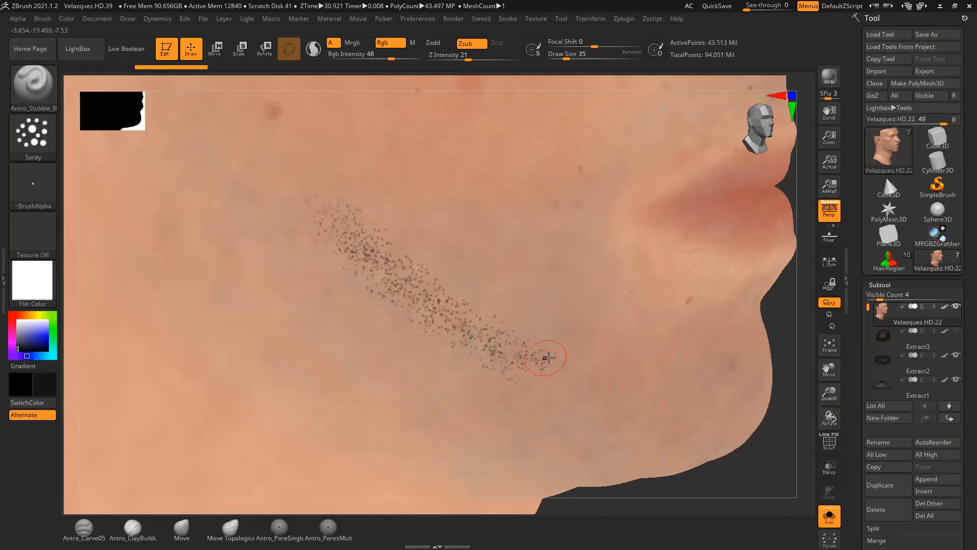
{"action": "key", "text": "ctrl"}
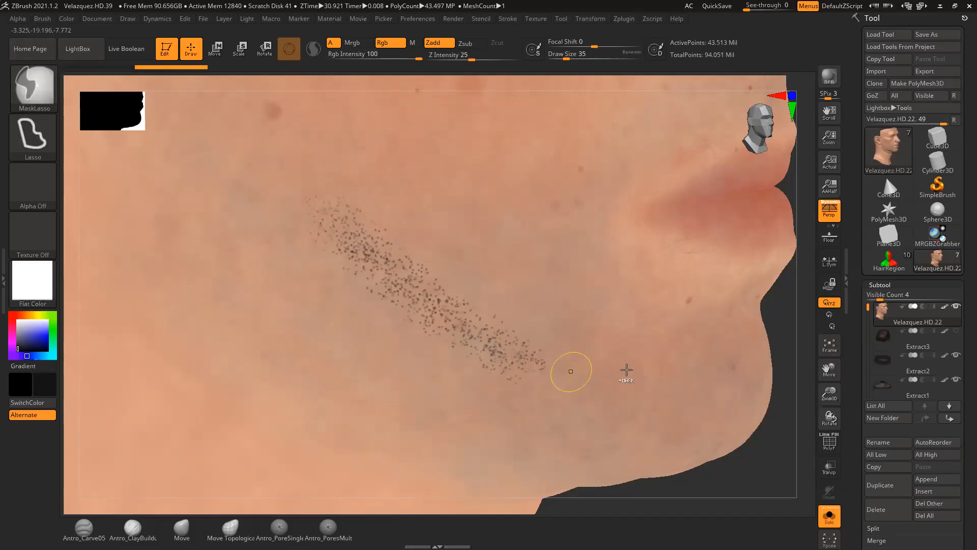
{"action": "key", "text": "ctrl+z"}
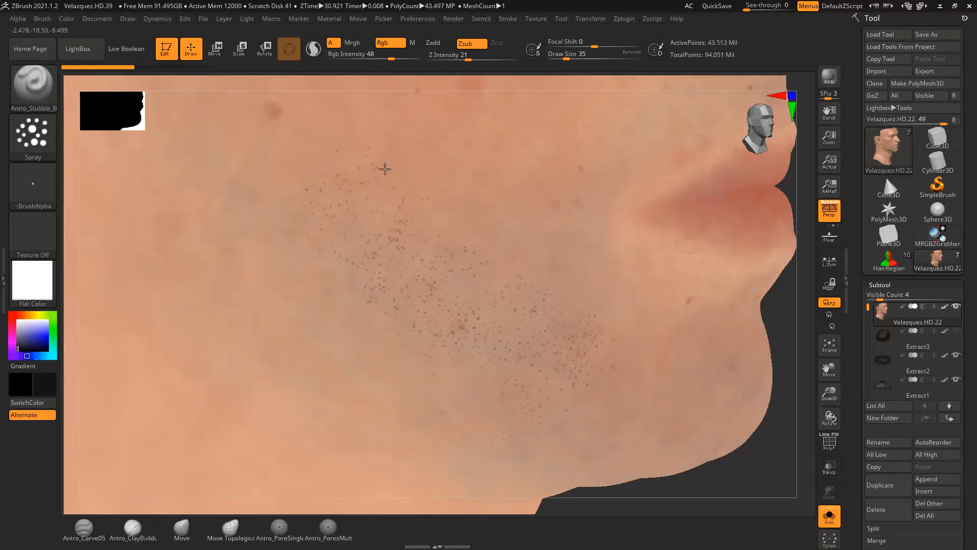
{"action": "key", "text": "ctrl"}
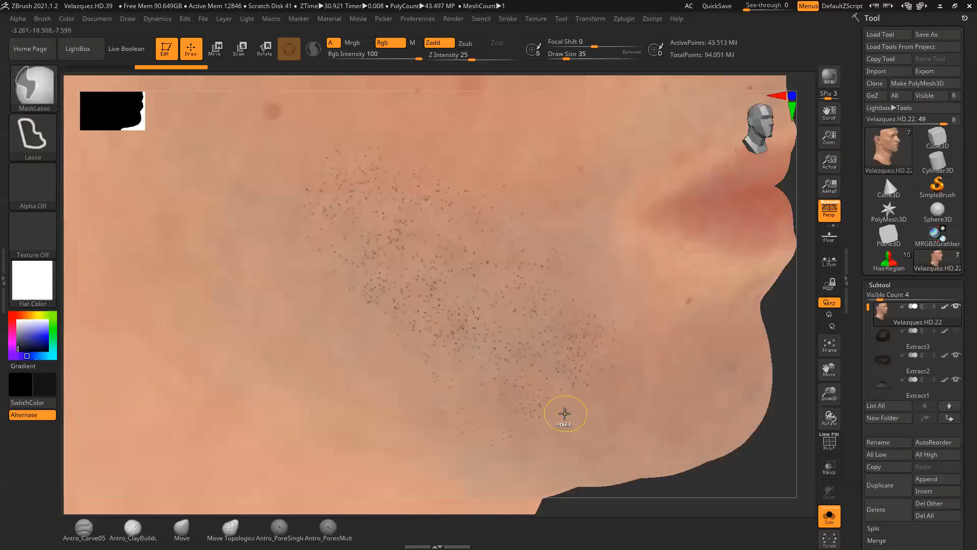
{"action": "key", "text": "ctrl+z"}
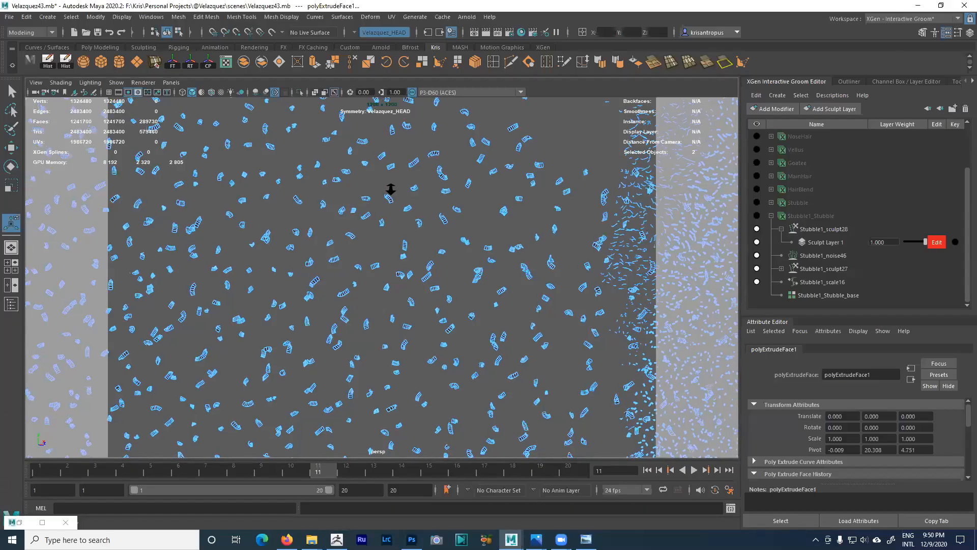
- Switch to Maya and select the whole converted stubble mesh
{"action": "right_click_drag", "start_coordinate": [476, 277], "coordinate": [284, 192], "text": "alt"}
{"action": "left_click", "coordinate": [342, 232]}
{"action": "left_click_drag", "start_coordinate": [283, 192], "coordinate": [349, 238], "text": "alt"}
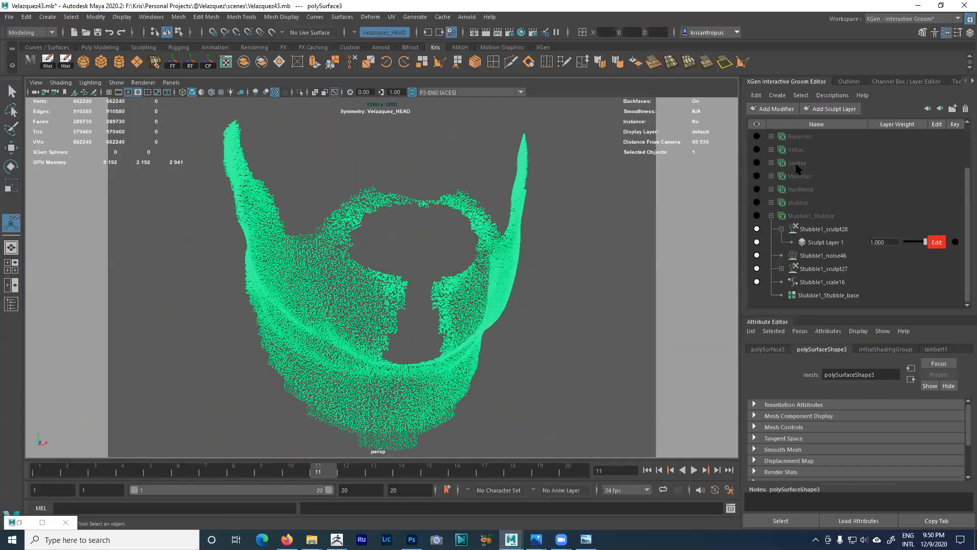
- Unhide the LowerEyelashes and UpperEyelashes grooms and frame them in the viewport
{"action": "scroll", "coordinate": [810, 203], "scroll_direction": "up", "scroll_amount": 2}
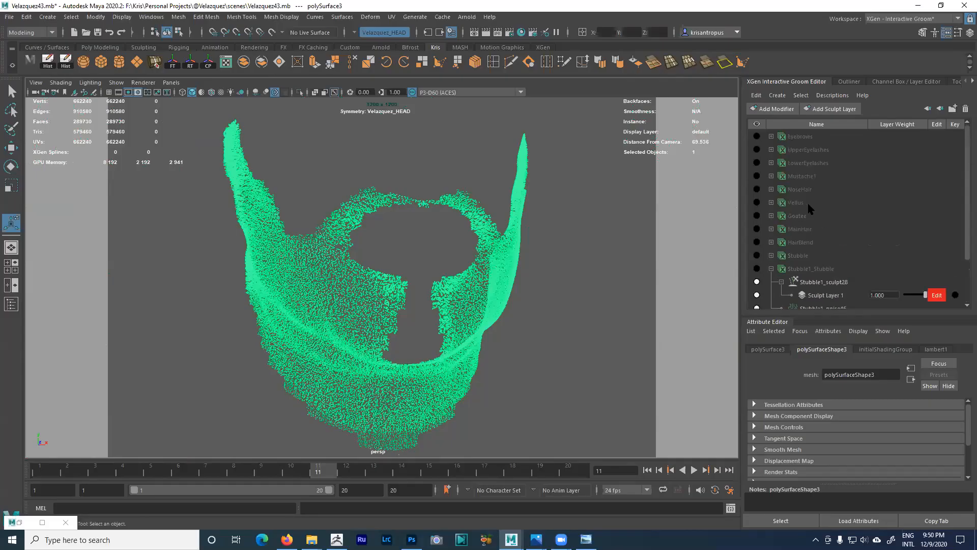
{"action": "left_click", "coordinate": [804, 164]}
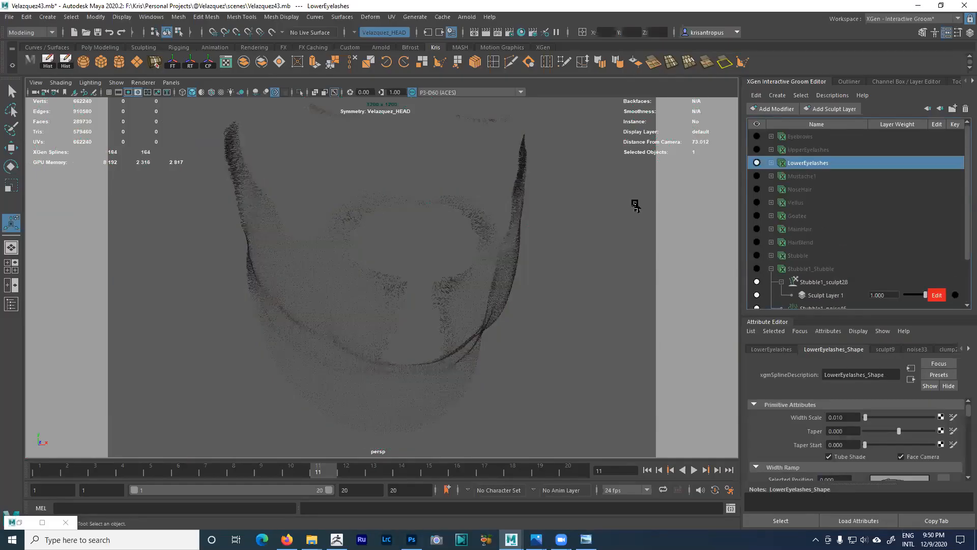
{"action": "key", "text": "f"}
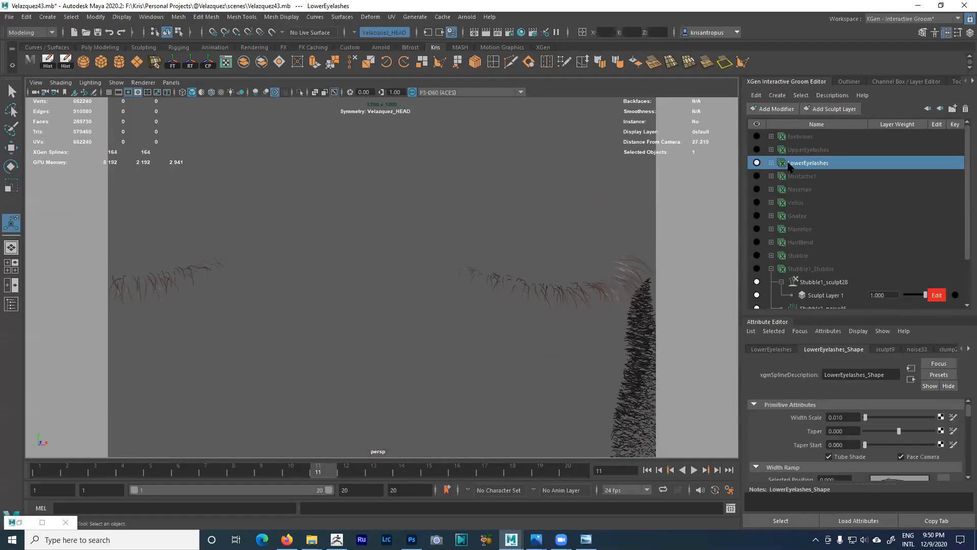
{"action": "left_click", "coordinate": [798, 151]}
{"action": "left_click", "coordinate": [757, 150]}
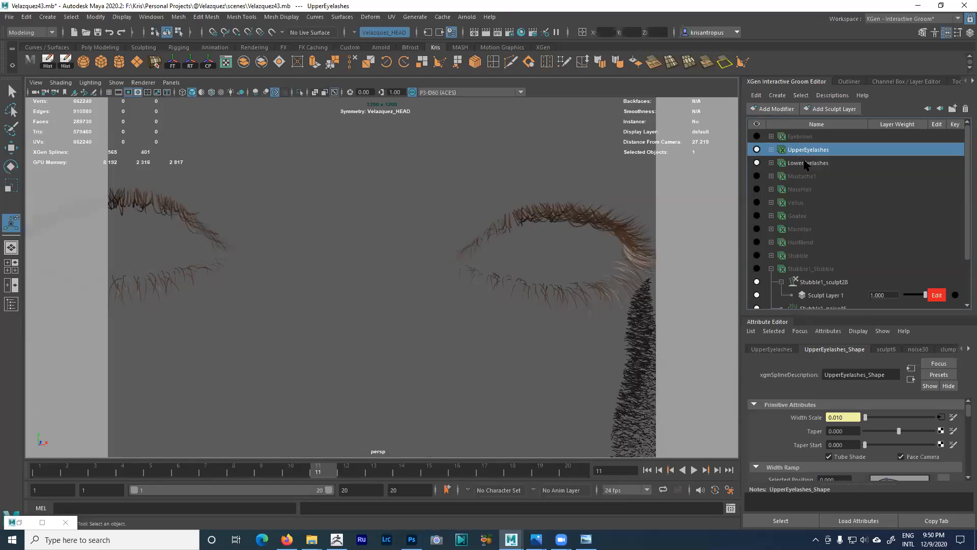
- Convert the UpperEyelashes interactive groom to polygons with Combine Mesh, Use Width Ramp and 2x2 UV tiles
{"action": "left_click", "coordinate": [415, 17]}
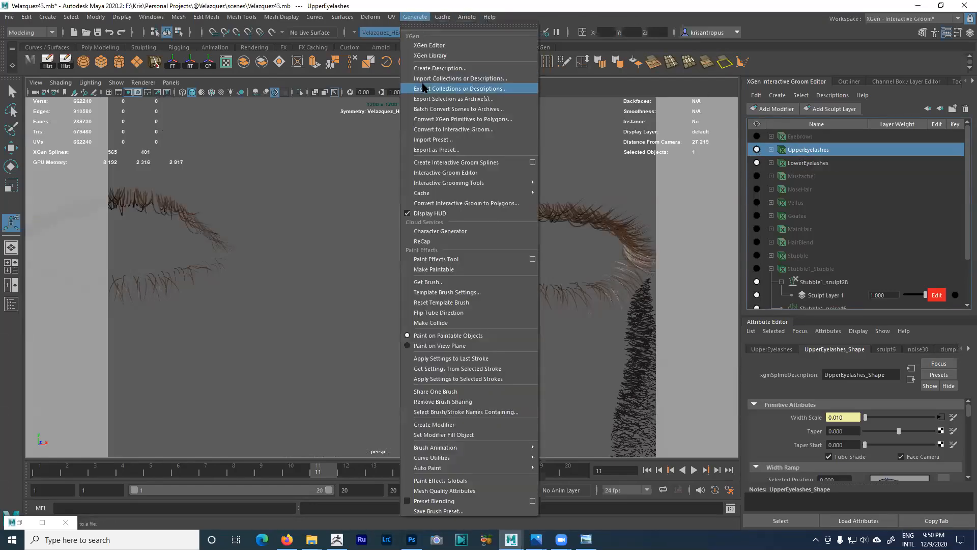
{"action": "left_click", "coordinate": [449, 204]}
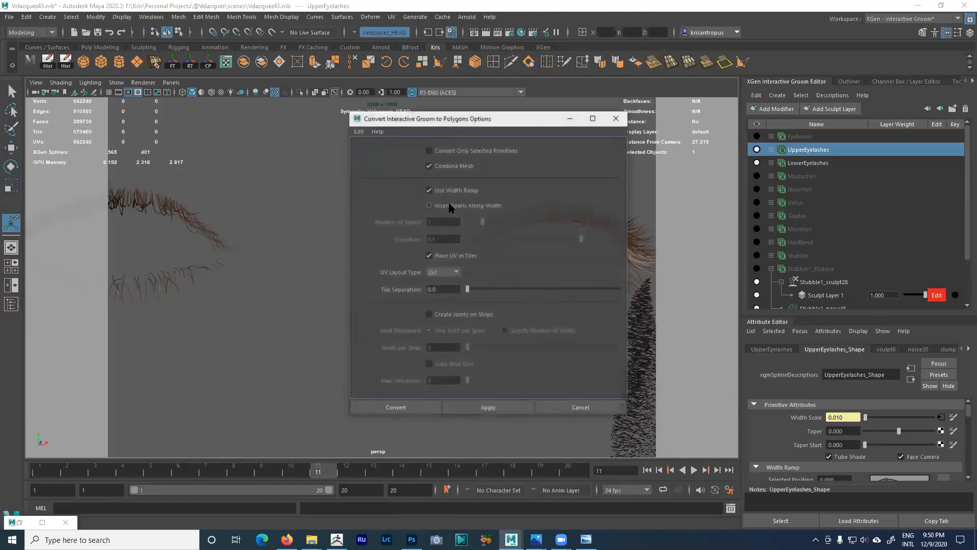
{"action": "left_click", "coordinate": [422, 406]}
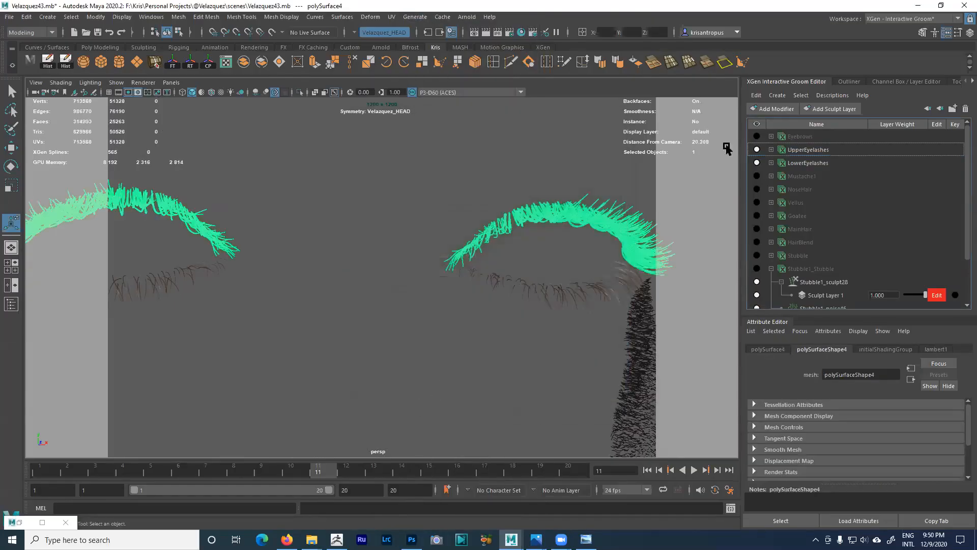
- Convert the LowerEyelashes interactive groom to polygons with the same Combine Mesh and Use Width Ramp options
{"action": "left_click", "coordinate": [810, 164]}
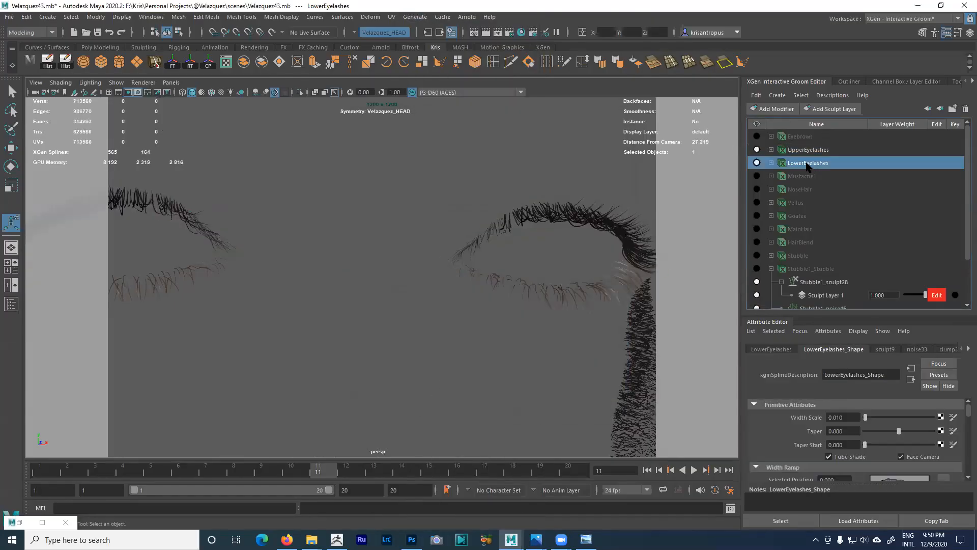
{"action": "left_click", "coordinate": [415, 16]}
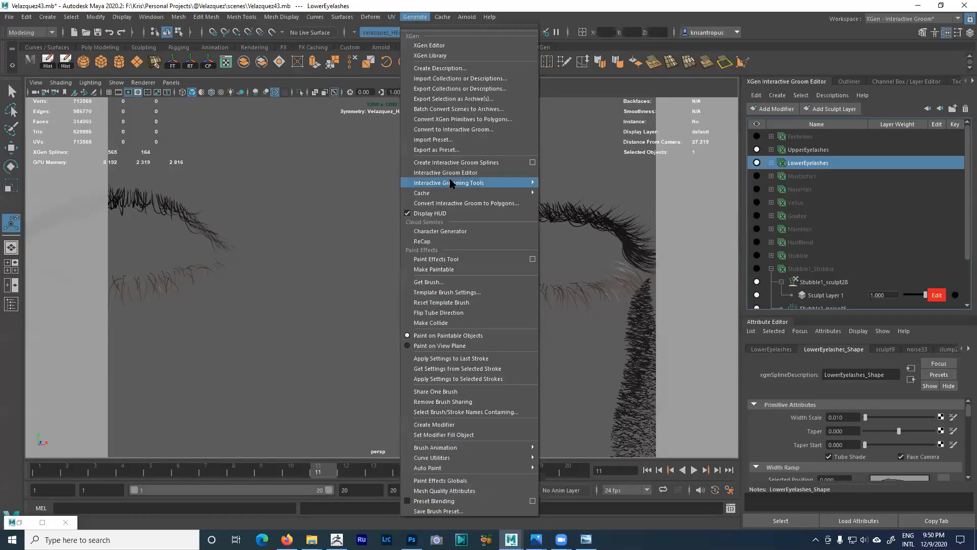
{"action": "left_click", "coordinate": [450, 204]}
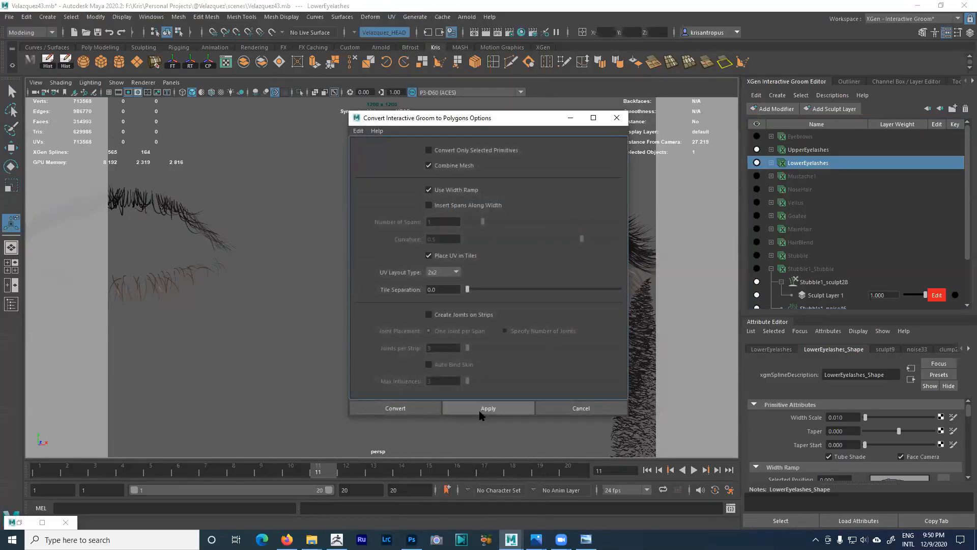
{"action": "left_click", "coordinate": [419, 410]}
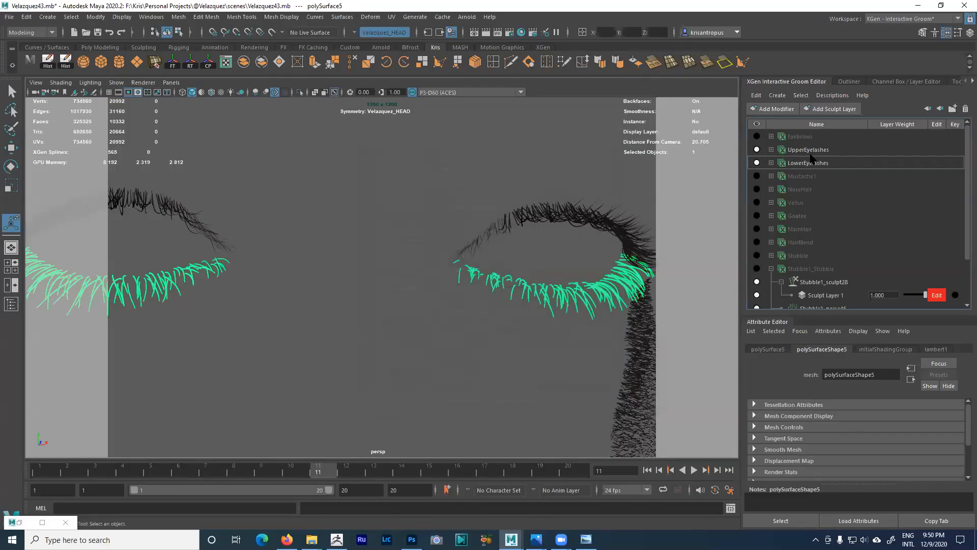
- Find the converted groups in the scene hierarchy and select UpperEyelashes_convert and LowerEyelashes_convert together
{"action": "left_click", "coordinate": [970, 81]}
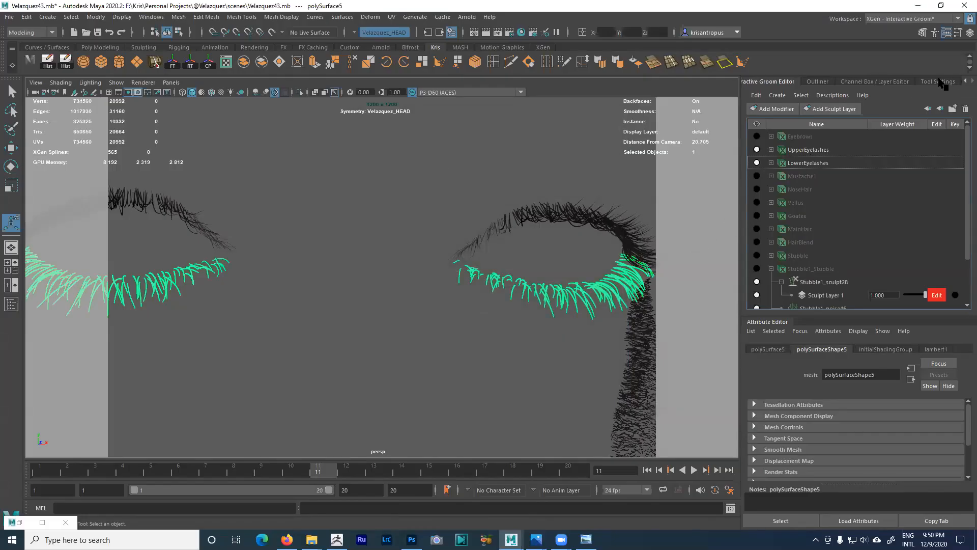
{"action": "left_click", "coordinate": [940, 82]}
{"action": "left_click", "coordinate": [818, 82]}
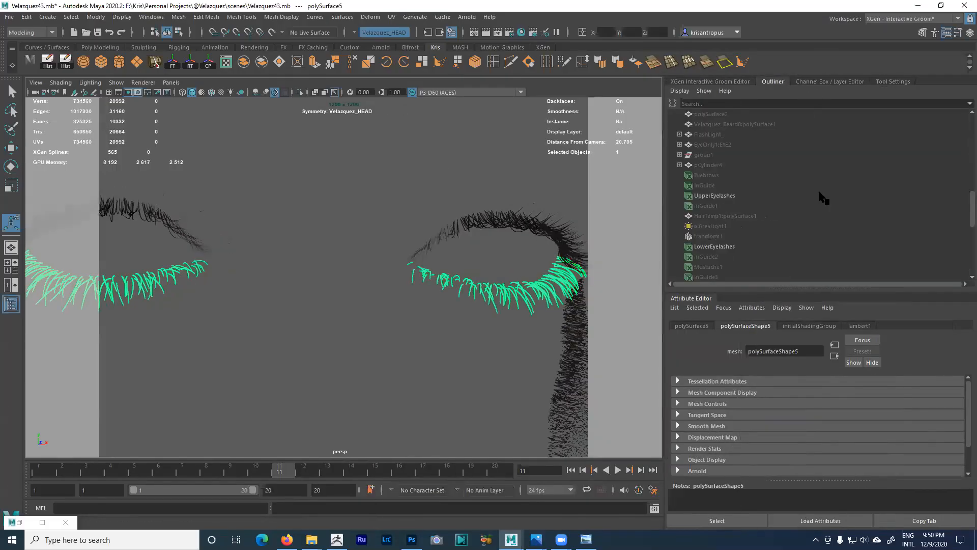
{"action": "left_click", "coordinate": [717, 226]}
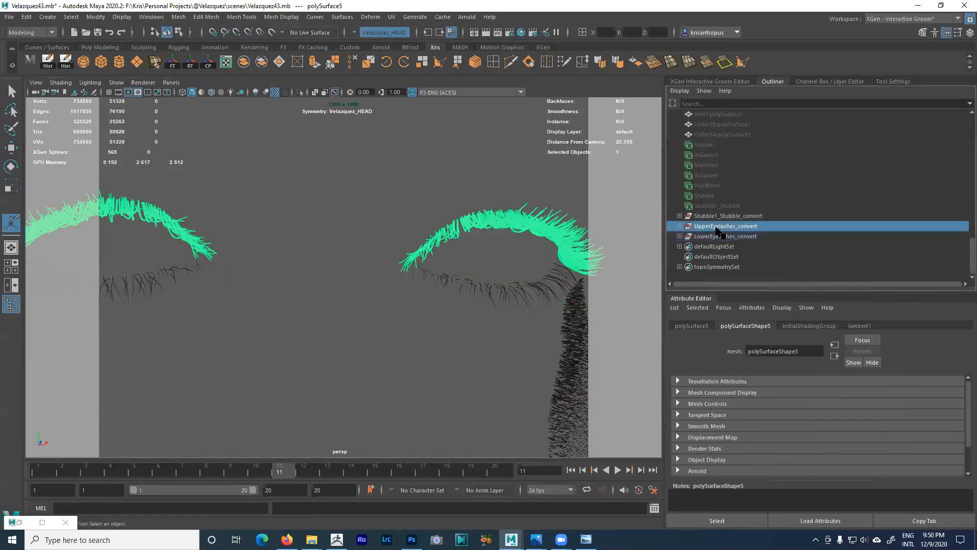
{"action": "left_click", "coordinate": [679, 236]}
{"action": "left_click", "coordinate": [680, 226]}
{"action": "left_click", "coordinate": [710, 236]}
{"action": "left_click", "coordinate": [712, 217]}
{"action": "left_click", "coordinate": [711, 228]}
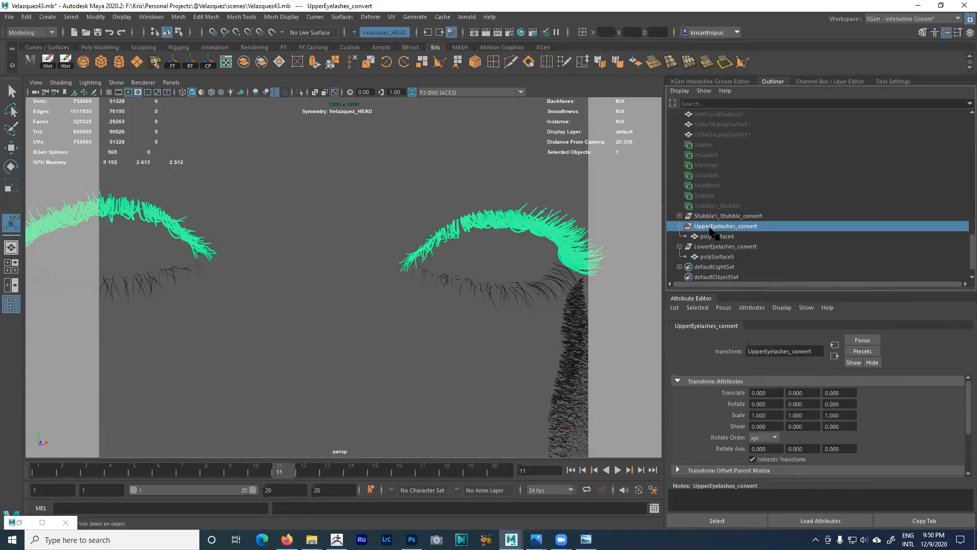
{"action": "left_click", "coordinate": [680, 227]}
{"action": "left_click", "coordinate": [681, 237]}
{"action": "left_click", "coordinate": [711, 237]}
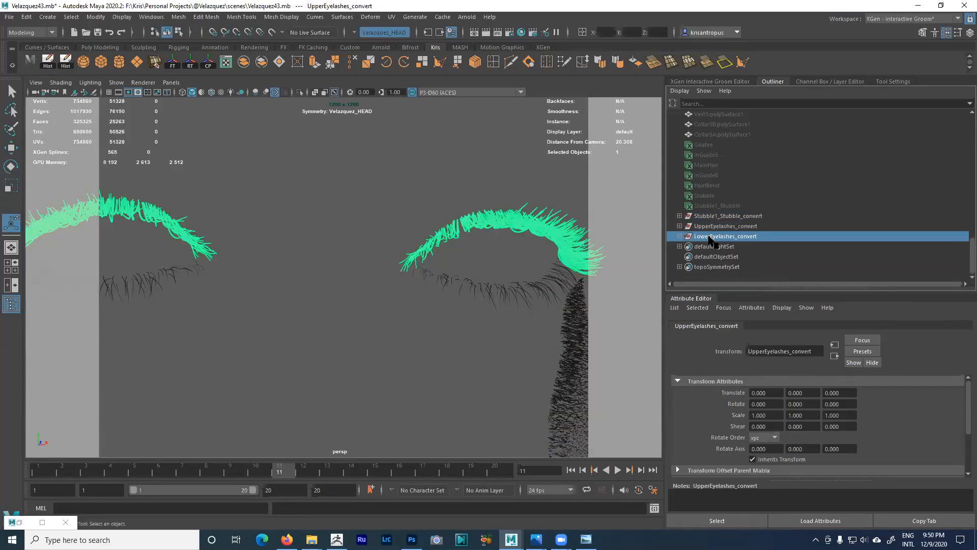
{"action": "left_click", "coordinate": [697, 228], "text": "ctrl"}
- Examine the converted upper and lower eyelash meshes around both eyes from several angles
{"action": "right_click_drag", "start_coordinate": [496, 249], "coordinate": [418, 196], "text": "alt"}
{"action": "middle_click_drag", "start_coordinate": [419, 196], "coordinate": [445, 183], "text": "alt"}
{"action": "right_click_drag", "start_coordinate": [445, 183], "coordinate": [513, 269], "text": "alt"}
{"action": "middle_click_drag", "start_coordinate": [481, 235], "coordinate": [489, 246], "text": "alt"}
{"action": "scroll", "coordinate": [475, 232], "scroll_direction": "up", "scroll_amount": 2}
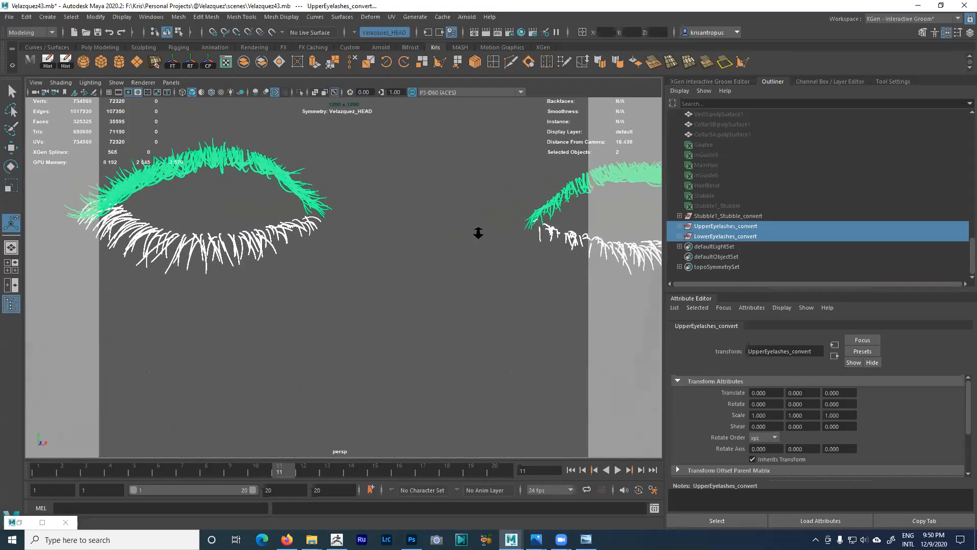
{"action": "left_click_drag", "start_coordinate": [360, 219], "coordinate": [358, 218], "text": "alt"}
{"action": "left_click_drag", "start_coordinate": [364, 219], "coordinate": [380, 222], "text": "alt"}
{"action": "right_click_drag", "start_coordinate": [379, 222], "coordinate": [338, 166], "text": "alt"}
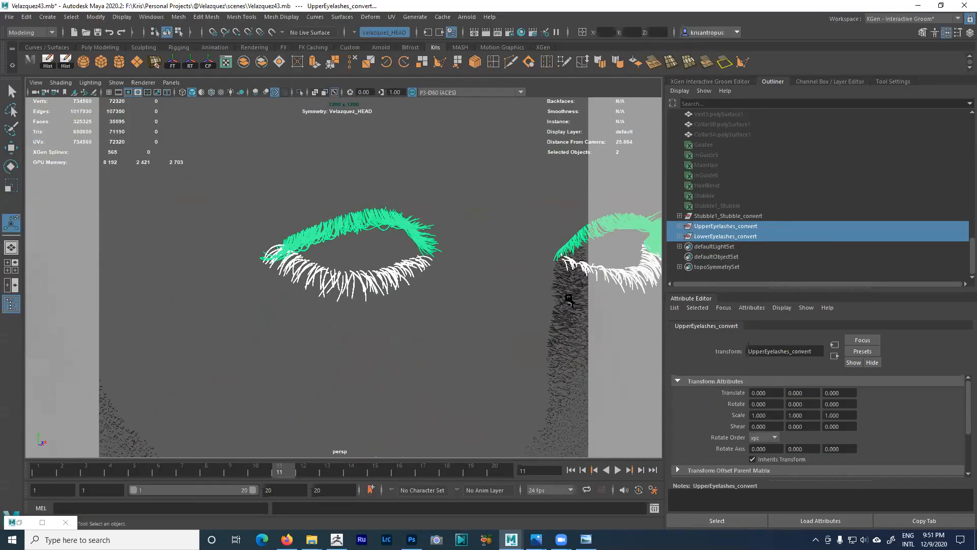
- Select the upper and lower eyelash meshes together, keeping the stubble mesh out of the selection
{"action": "left_click", "coordinate": [547, 289], "text": "shift"}
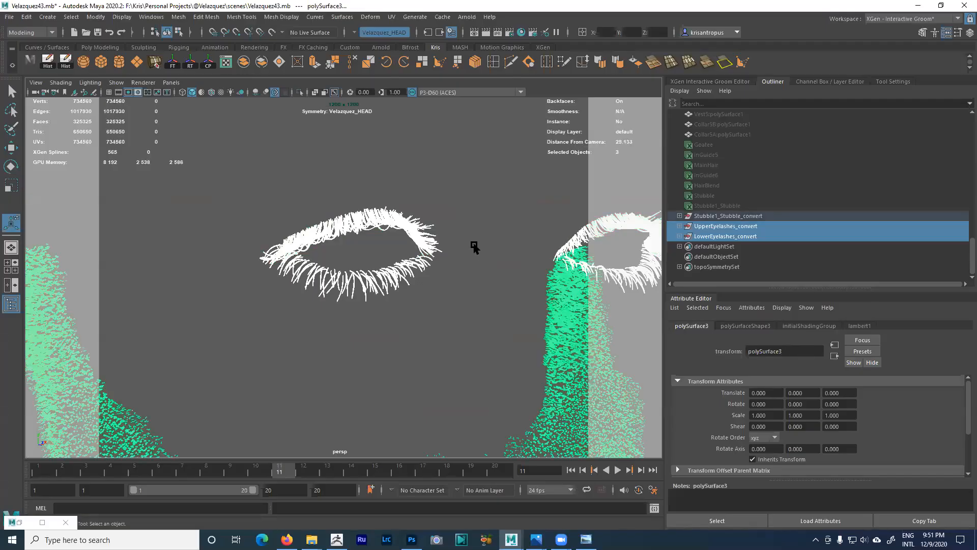
{"action": "key", "text": "ctrl+h"}
{"action": "right_click_drag", "start_coordinate": [442, 248], "coordinate": [390, 277], "text": "alt"}
{"action": "left_click", "coordinate": [435, 285]}
{"action": "middle_click_drag", "start_coordinate": [390, 277], "coordinate": [388, 245], "text": "alt"}
{"action": "mouse_move", "coordinate": [388, 245]}
{"action": "right_mouse_down", "text": "alt"}
{"action": "mouse_move", "coordinate": [201, 249]}
{"action": "mouse_move", "coordinate": [186, 203]}
{"action": "mouse_move", "coordinate": [404, 242]}
{"action": "mouse_move", "coordinate": [535, 288]}
{"action": "mouse_move", "coordinate": [384, 232]}
{"action": "mouse_move", "coordinate": [395, 244]}
{"action": "right_mouse_up", "text": "alt"}
{"action": "left_click", "coordinate": [229, 206], "text": "shift"}
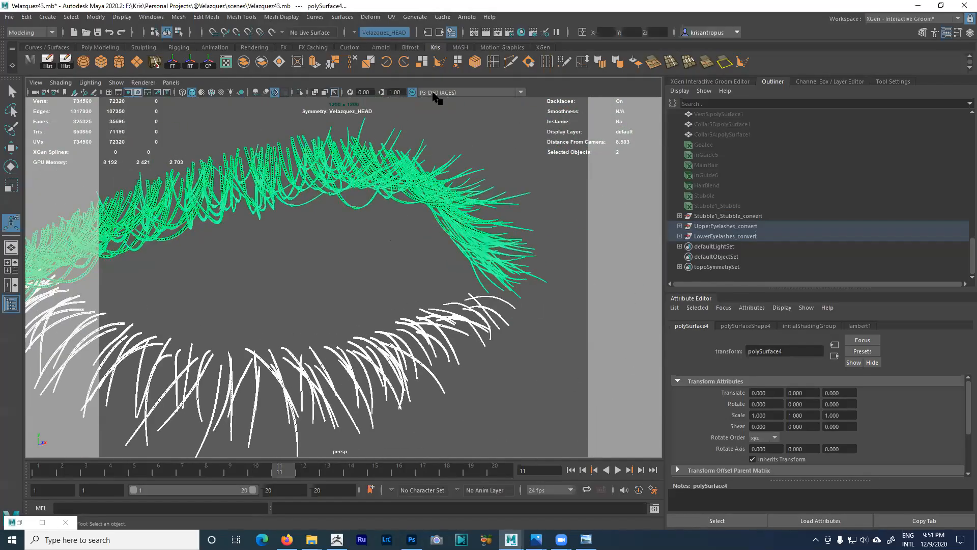
- Extrude the faces of both eyelash meshes to give the flat strands thickness
{"action": "left_click", "coordinate": [316, 67]}
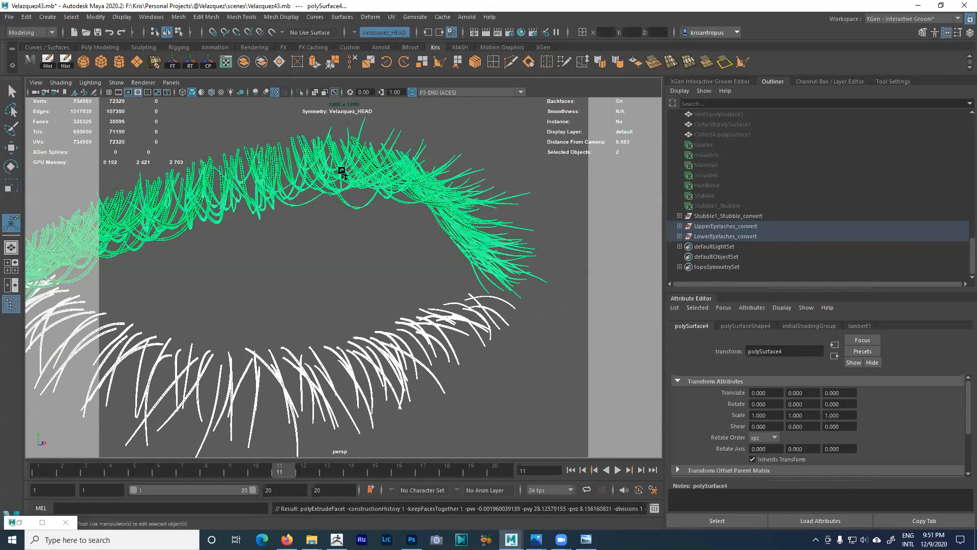
{"action": "right_click_drag", "start_coordinate": [356, 200], "coordinate": [280, 202], "text": "alt"}
{"action": "middle_click_drag", "start_coordinate": [280, 202], "coordinate": [171, 196], "text": "alt"}
{"action": "right_click_drag", "start_coordinate": [171, 197], "coordinate": [397, 260], "text": "alt"}
{"action": "left_click_drag", "start_coordinate": [397, 260], "coordinate": [462, 277], "text": "alt"}
{"action": "right_click_drag", "start_coordinate": [463, 277], "coordinate": [454, 214], "text": "alt"}
{"action": "middle_click_drag", "start_coordinate": [454, 214], "coordinate": [460, 285], "text": "alt"}
{"action": "right_click_drag", "start_coordinate": [460, 285], "coordinate": [453, 277], "text": "alt"}
{"action": "middle_click_drag", "start_coordinate": [453, 277], "coordinate": [437, 270], "text": "alt"}
{"action": "mouse_move", "coordinate": [437, 271]}
{"action": "right_mouse_down", "text": "alt"}
{"action": "mouse_move", "coordinate": [447, 283]}
{"action": "mouse_move", "coordinate": [444, 259]}
{"action": "right_mouse_up", "text": "alt"}
{"action": "mouse_move", "coordinate": [444, 258]}
{"action": "left_mouse_down", "text": "alt"}
{"action": "mouse_move", "coordinate": [435, 187]}
{"action": "mouse_move", "coordinate": [456, 203]}
{"action": "mouse_move", "coordinate": [455, 248]}
{"action": "left_mouse_up", "text": "alt"}
{"action": "right_click_drag", "start_coordinate": [454, 247], "coordinate": [624, 433], "text": "alt"}
{"action": "middle_click_drag", "start_coordinate": [448, 304], "coordinate": [266, 345], "text": "alt"}
{"action": "right_click_drag", "start_coordinate": [266, 345], "coordinate": [188, 124], "text": "alt"}
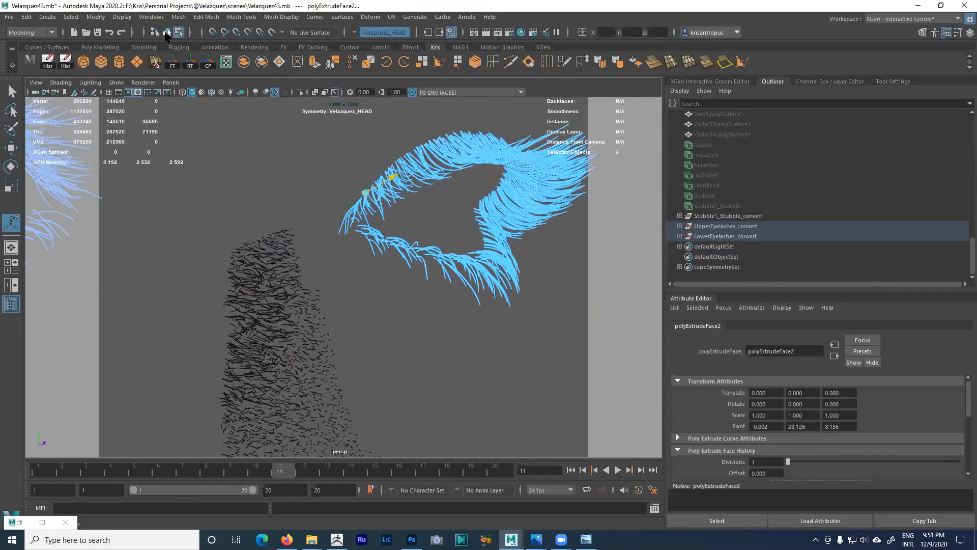
- Export the thickened upper and lower eyelash meshes together as the OBJ file EyelashesRef in the project's ZBrush\OBJ folder
{"action": "left_click", "coordinate": [167, 32]}
{"action": "right_click_drag", "start_coordinate": [399, 225], "coordinate": [363, 176], "text": "alt"}
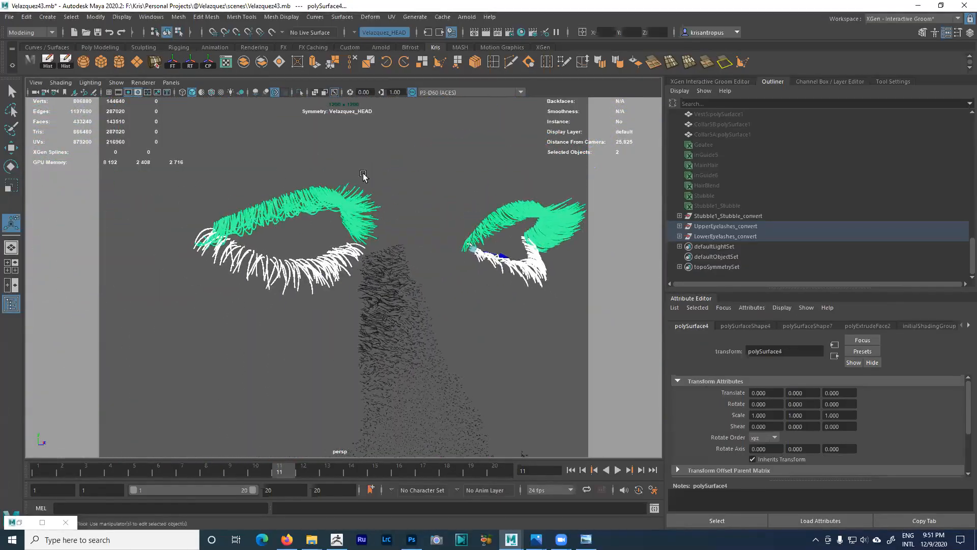
{"action": "left_click", "coordinate": [10, 17]}
{"action": "mouse_move", "coordinate": [102, 174]}
{"action": "left_click", "coordinate": [116, 150]}
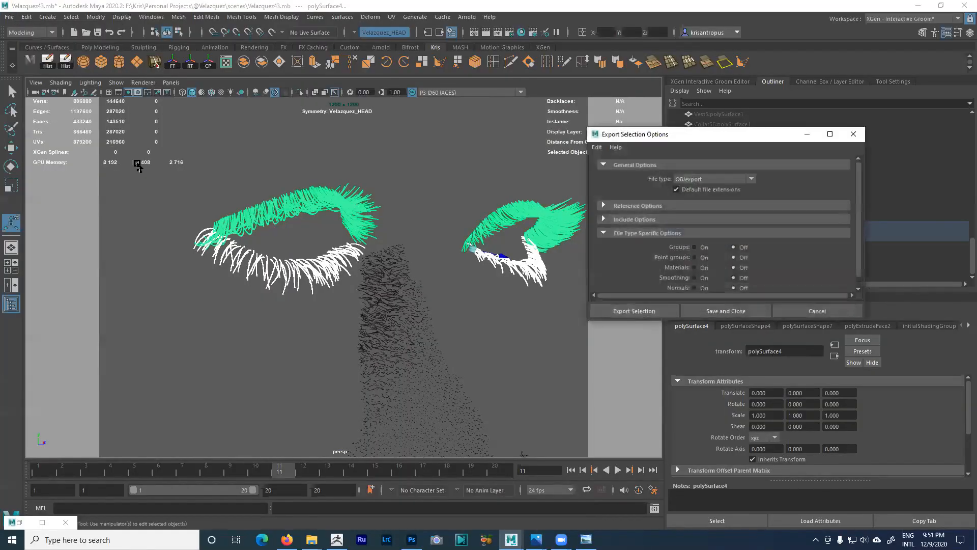
{"action": "left_click", "coordinate": [645, 311]}
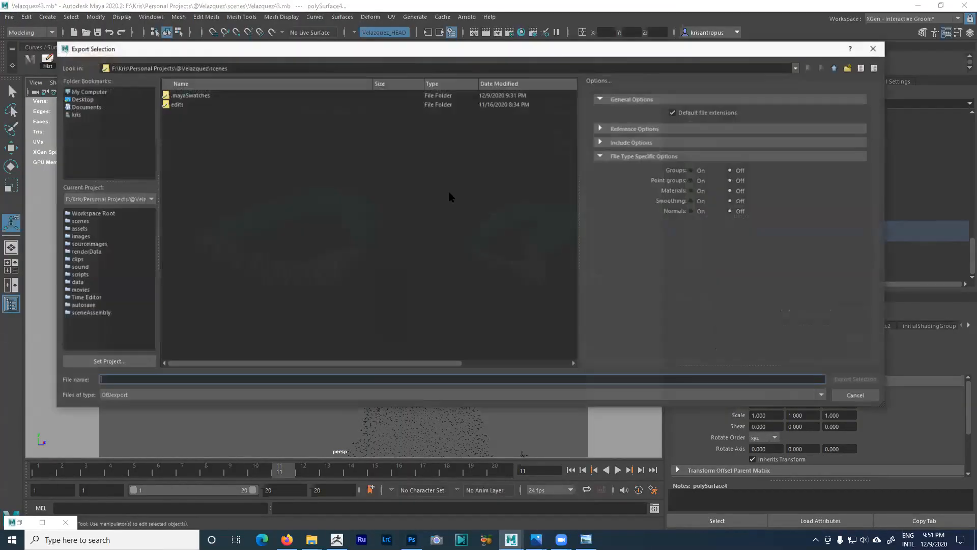
{"action": "left_click", "coordinate": [836, 68]}
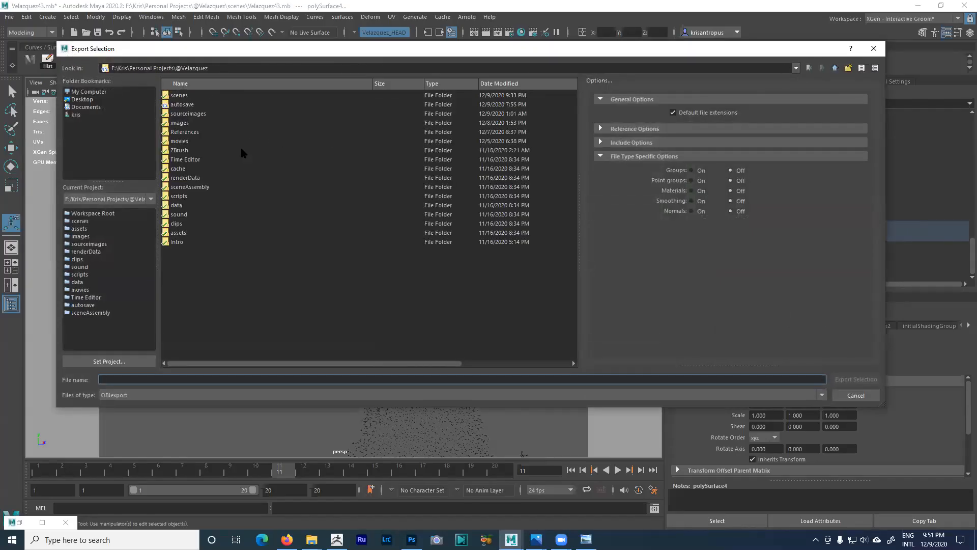
{"action": "double_click", "coordinate": [179, 151]}
{"action": "double_click", "coordinate": [175, 105]}
{"action": "left_click", "coordinate": [135, 378]}
{"action": "type", "text": "EyelashesRef"}
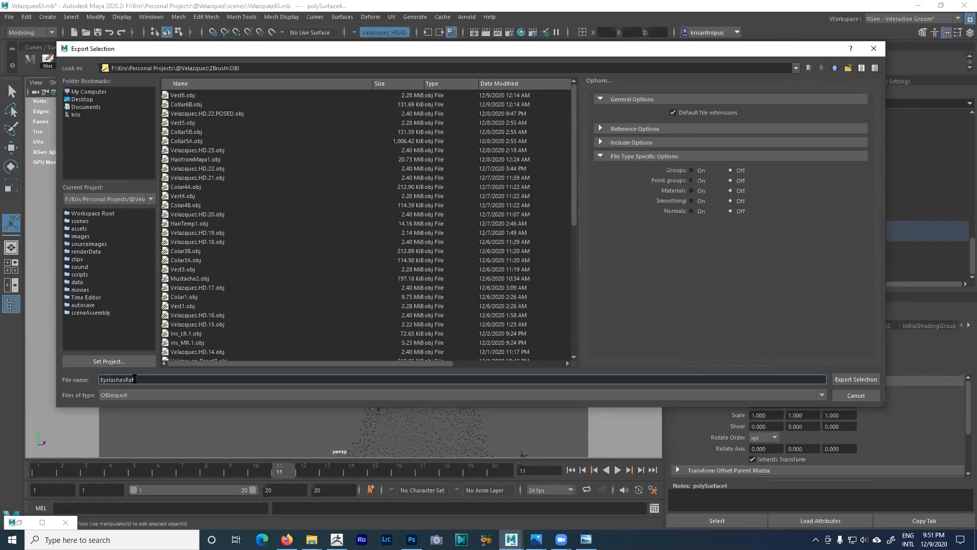
{"action": "key", "text": "Return"}
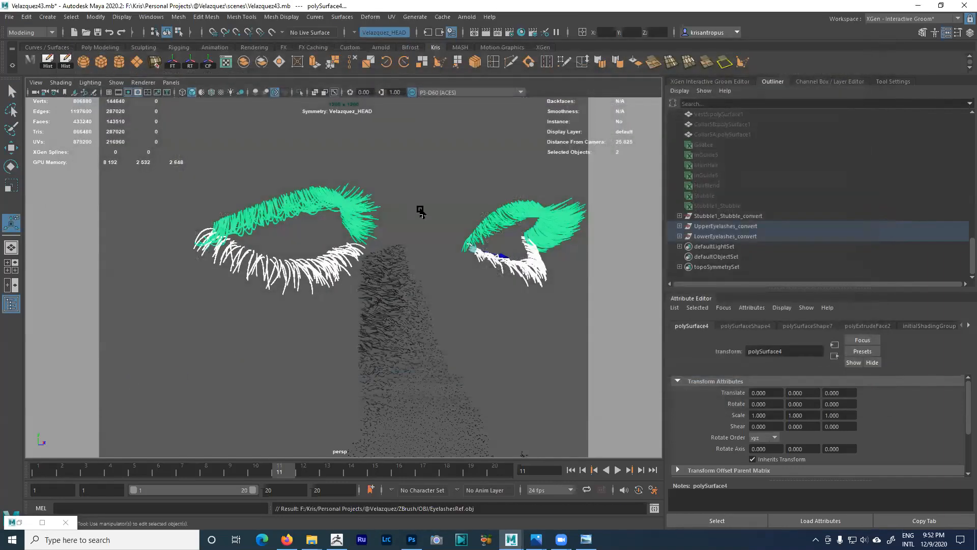
- Switch to ZBrush and import EyelashesRef.obj from the ZBrush\OBJ folder into a PolyMesh3D tool
{"action": "right_click_drag", "start_coordinate": [423, 212], "coordinate": [479, 242], "text": "alt"}
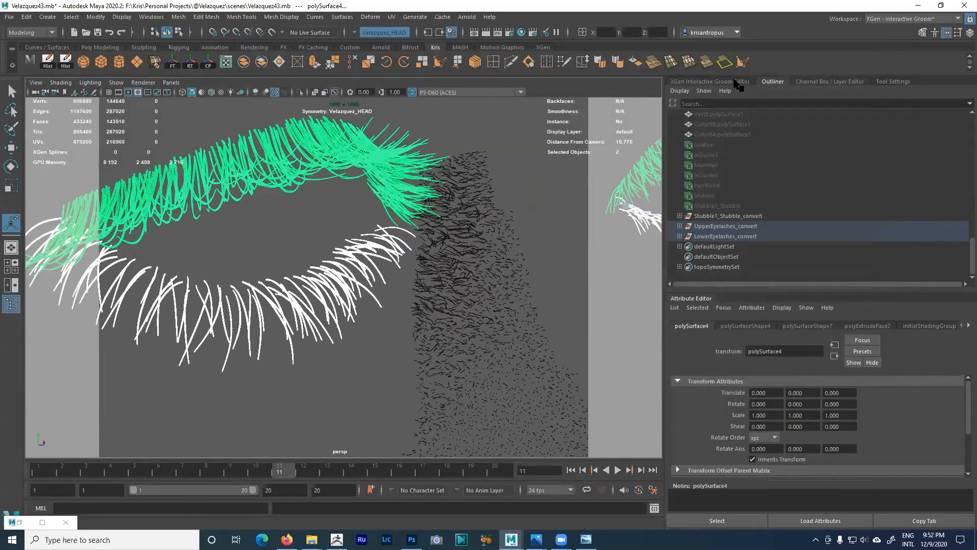
{"action": "left_click", "coordinate": [915, 6]}
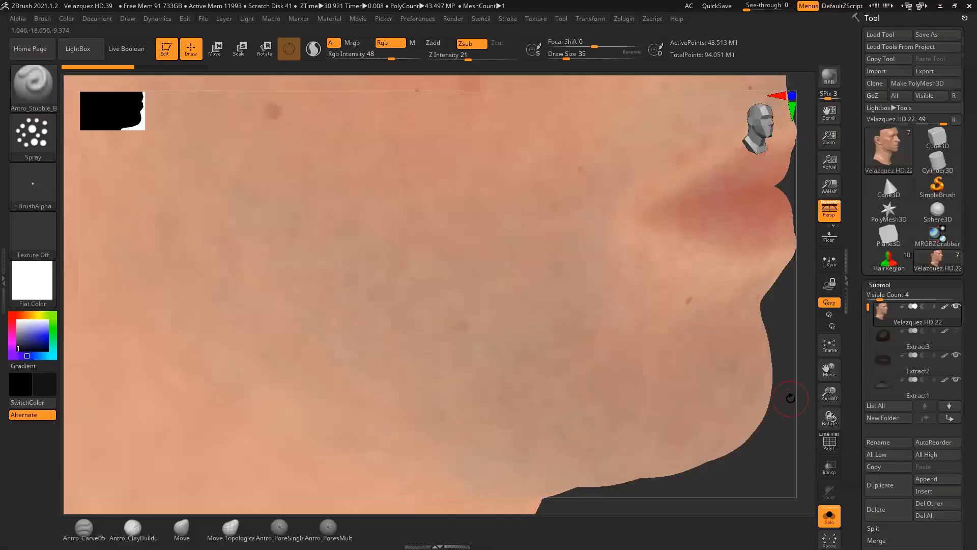
{"action": "left_click_drag", "start_coordinate": [768, 352], "coordinate": [757, 343]}
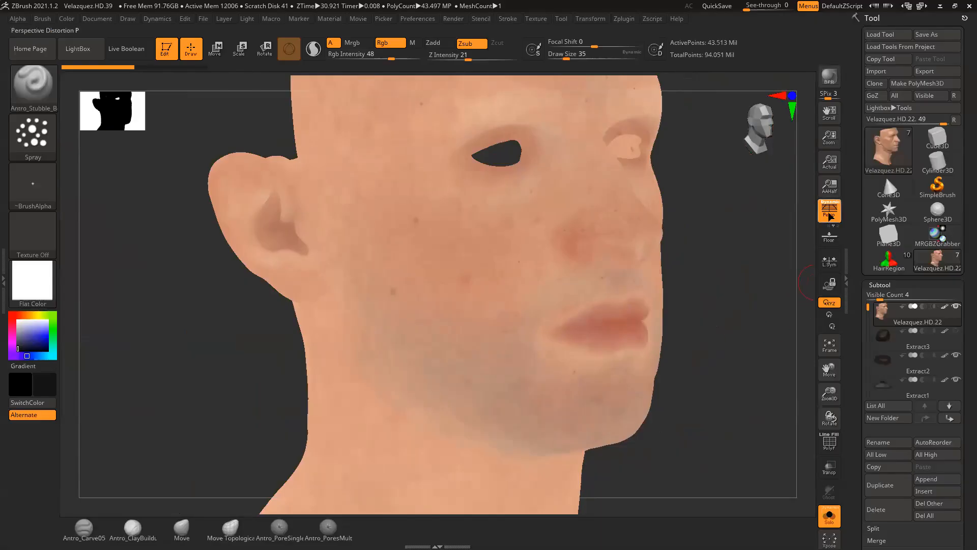
{"action": "left_click", "coordinate": [888, 211]}
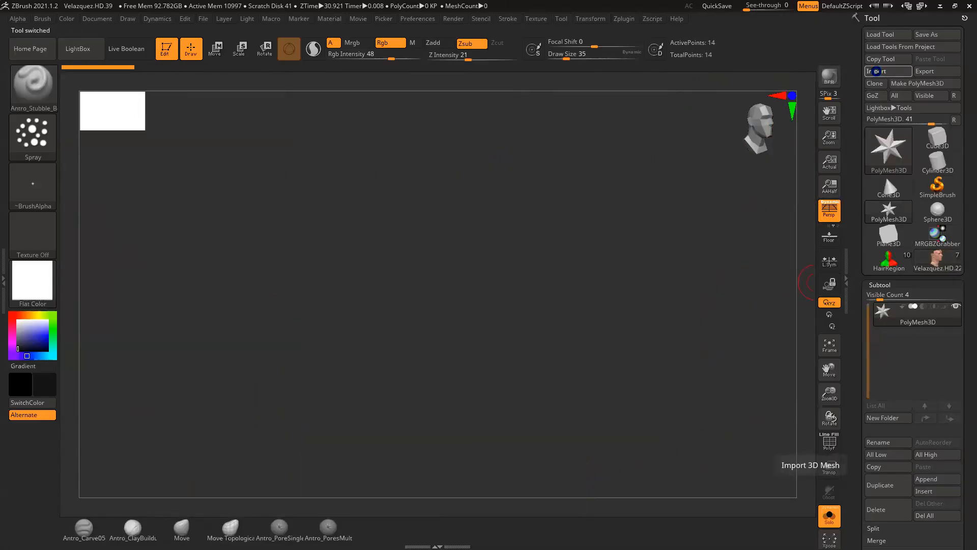
{"action": "left_click", "coordinate": [883, 71]}
{"action": "left_click", "coordinate": [471, 102]}
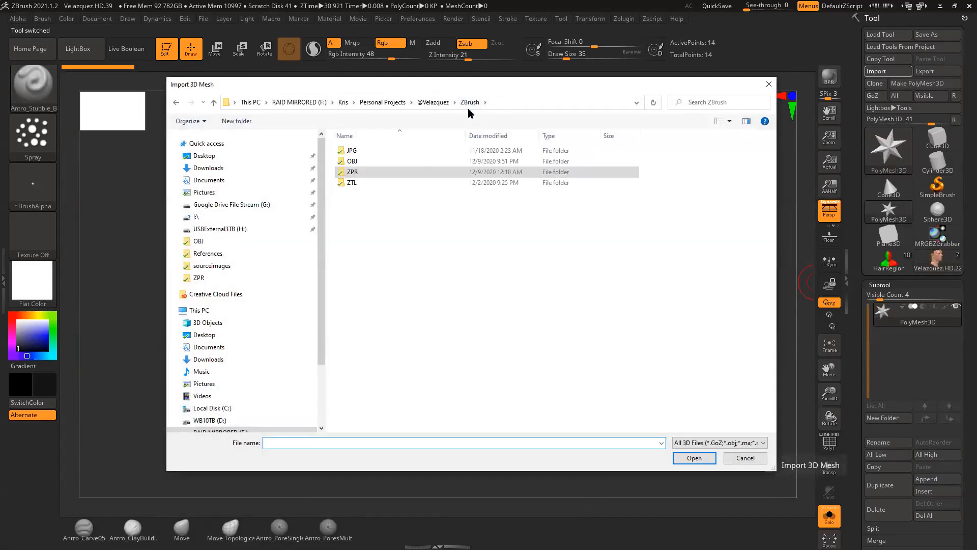
{"action": "double_click", "coordinate": [351, 162]}
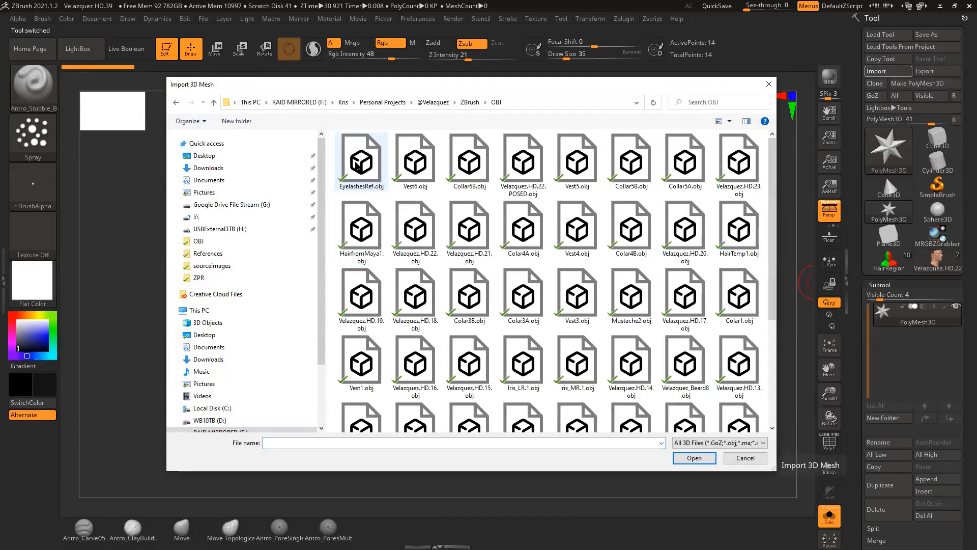
{"action": "left_click", "coordinate": [361, 171]}
{"action": "double_click", "coordinate": [361, 171]}
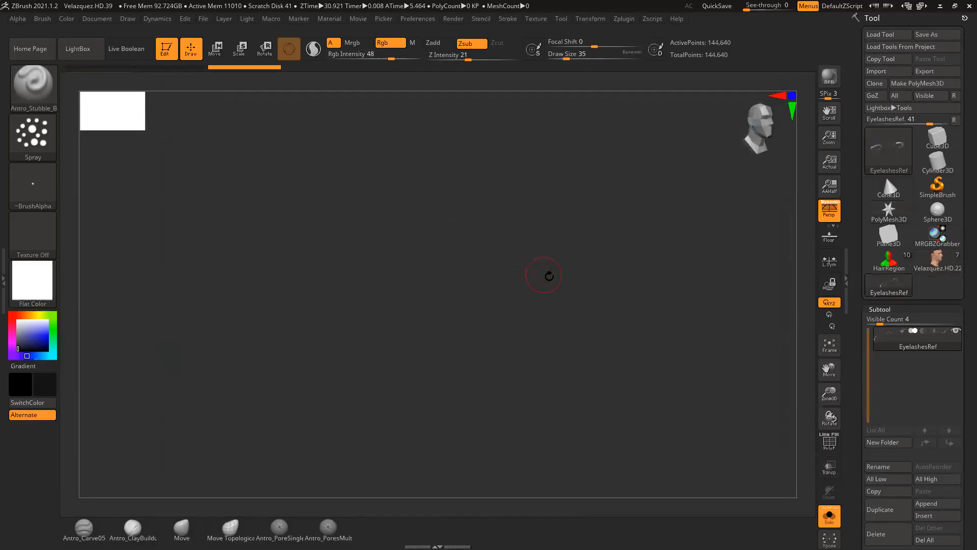
- Preview the imported eyelashes with a muted violet-grey color and the StartupMaterial
{"action": "left_click_drag", "start_coordinate": [518, 307], "coordinate": [679, 253]}
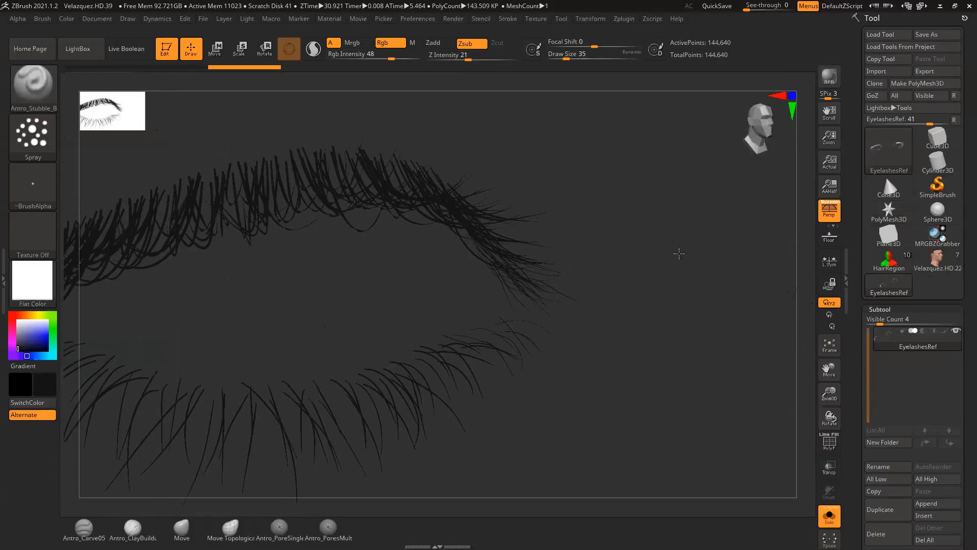
{"action": "left_click_drag", "start_coordinate": [23, 332], "coordinate": [18, 327]}
{"action": "left_click", "coordinate": [20, 336]}
{"action": "left_click", "coordinate": [32, 283]}
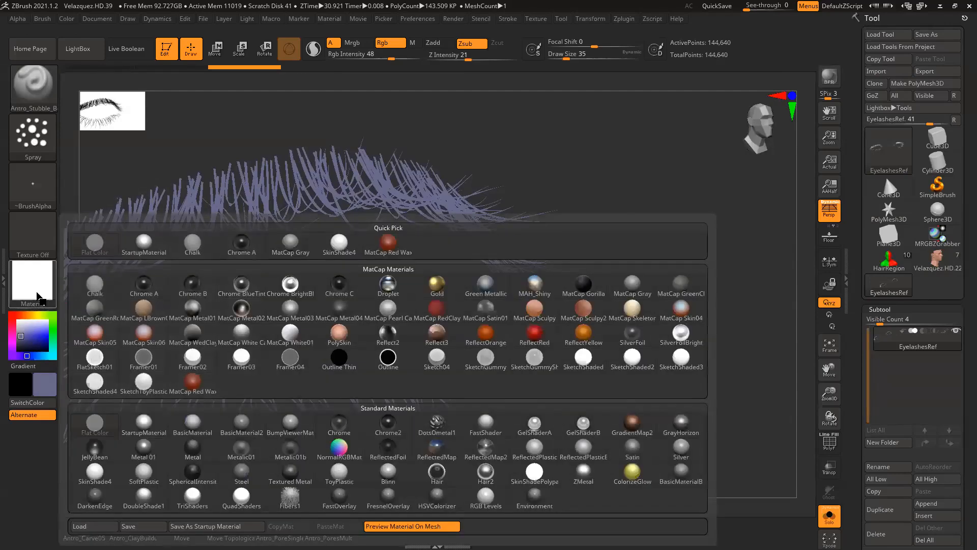
{"action": "left_click", "coordinate": [141, 245]}
{"action": "left_click_drag", "start_coordinate": [634, 244], "coordinate": [633, 219]}
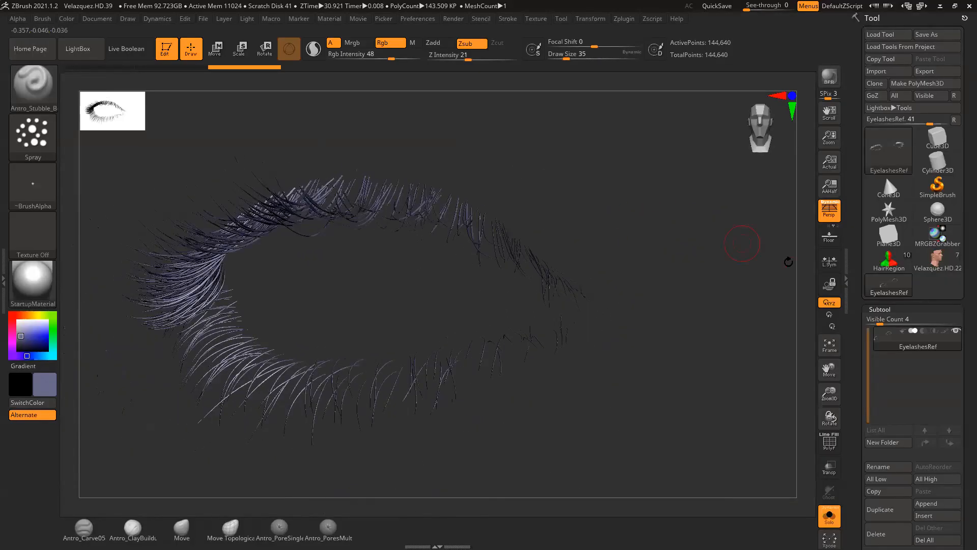
- Append EyelashesRef to the Velazquez head tool as a subtool and turn off Solo mode to show it on the face
{"action": "left_click", "coordinate": [935, 262]}
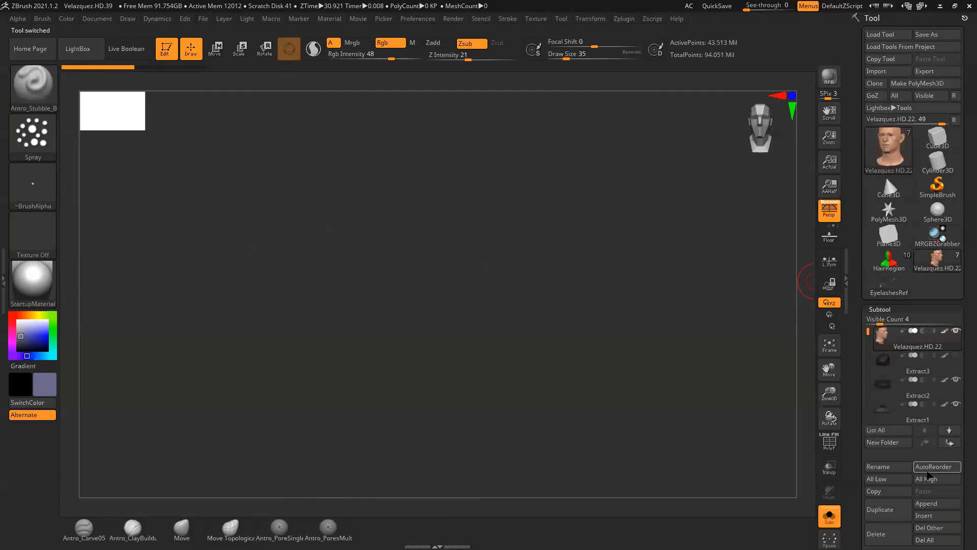
{"action": "left_click", "coordinate": [936, 504]}
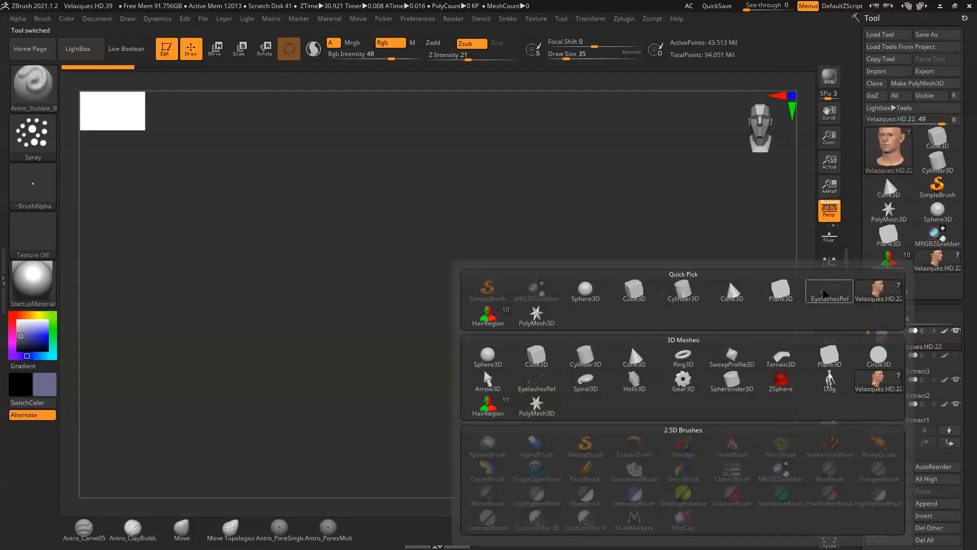
{"action": "left_click", "coordinate": [825, 290]}
{"action": "key", "text": "shift"}
{"action": "mouse_move", "coordinate": [746, 307]}
{"action": "left_mouse_down"}
{"action": "mouse_move", "coordinate": [711, 301]}
{"action": "mouse_move", "coordinate": [709, 281]}
{"action": "mouse_move", "coordinate": [700, 312]}
{"action": "mouse_move", "coordinate": [723, 346]}
{"action": "mouse_move", "coordinate": [743, 324]}
{"action": "mouse_move", "coordinate": [667, 388]}
{"action": "left_mouse_up"}
{"action": "left_click", "coordinate": [829, 515]}
{"action": "left_click_drag", "start_coordinate": [661, 351], "coordinate": [690, 328]}
{"action": "left_click_drag", "start_coordinate": [752, 293], "coordinate": [807, 365], "text": "alt"}
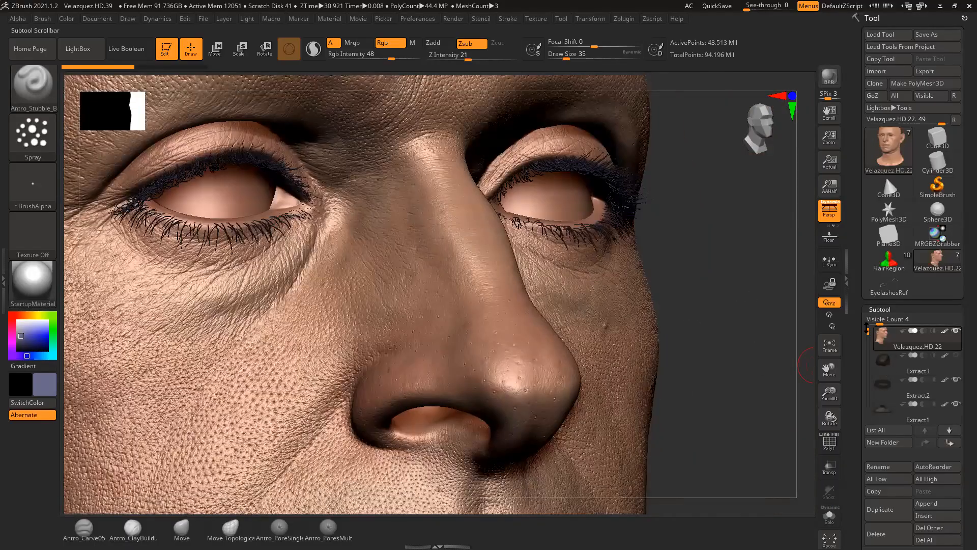
- Select the EyelashesRef1 subtool and examine how the lashes sit on the eyelids from several angles
{"action": "left_click_drag", "start_coordinate": [867, 330], "coordinate": [869, 394]}
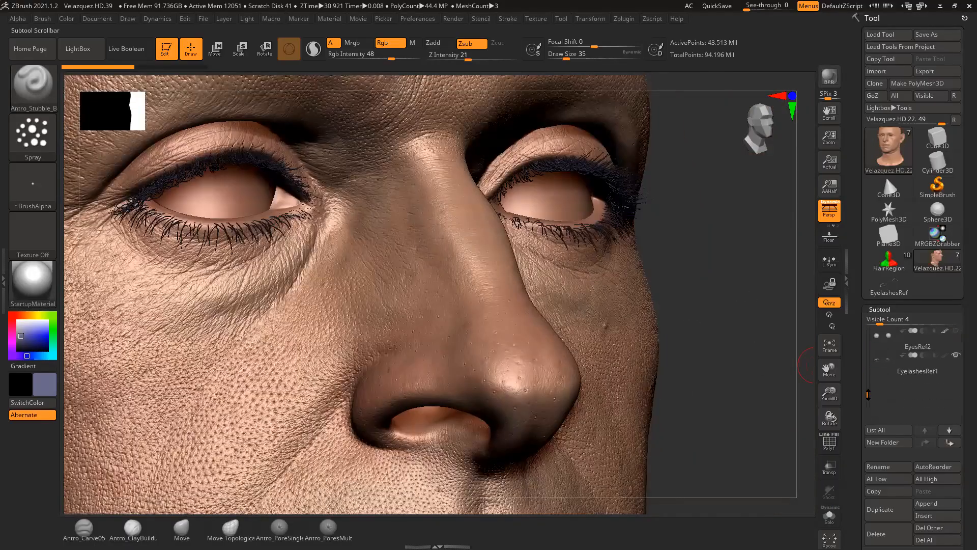
{"action": "left_click", "coordinate": [878, 363]}
{"action": "left_click_drag", "start_coordinate": [729, 280], "coordinate": [741, 393], "text": "alt"}
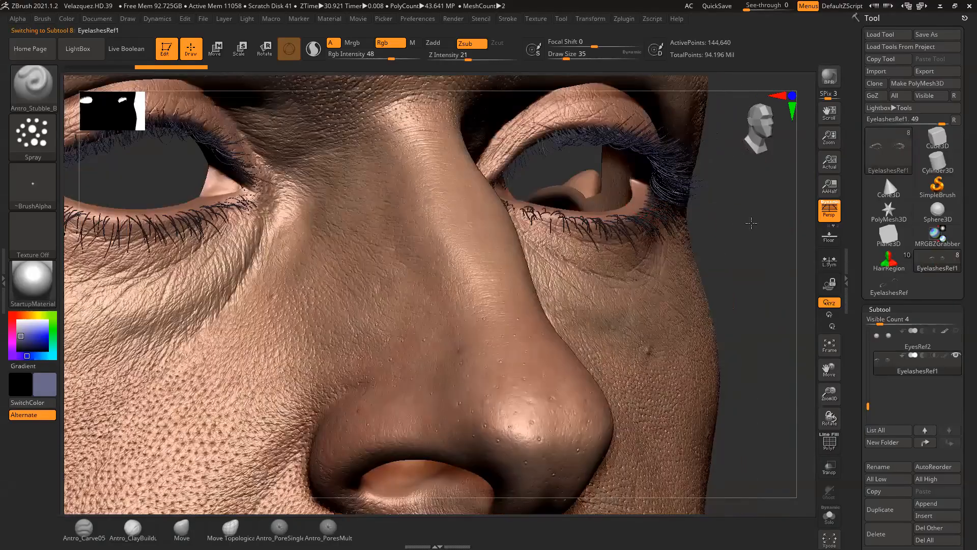
{"action": "left_click_drag", "start_coordinate": [751, 223], "coordinate": [801, 317], "text": "alt"}
{"action": "left_click_drag", "start_coordinate": [778, 257], "coordinate": [672, 270]}
{"action": "left_click_drag", "start_coordinate": [787, 156], "coordinate": [661, 279]}
{"action": "left_click_drag", "start_coordinate": [700, 451], "coordinate": [562, 398]}
{"action": "left_click_drag", "start_coordinate": [596, 359], "coordinate": [621, 323]}
{"action": "left_click_drag", "start_coordinate": [623, 256], "coordinate": [625, 158]}
{"action": "left_click_drag", "start_coordinate": [604, 292], "coordinate": [652, 347], "text": "alt"}
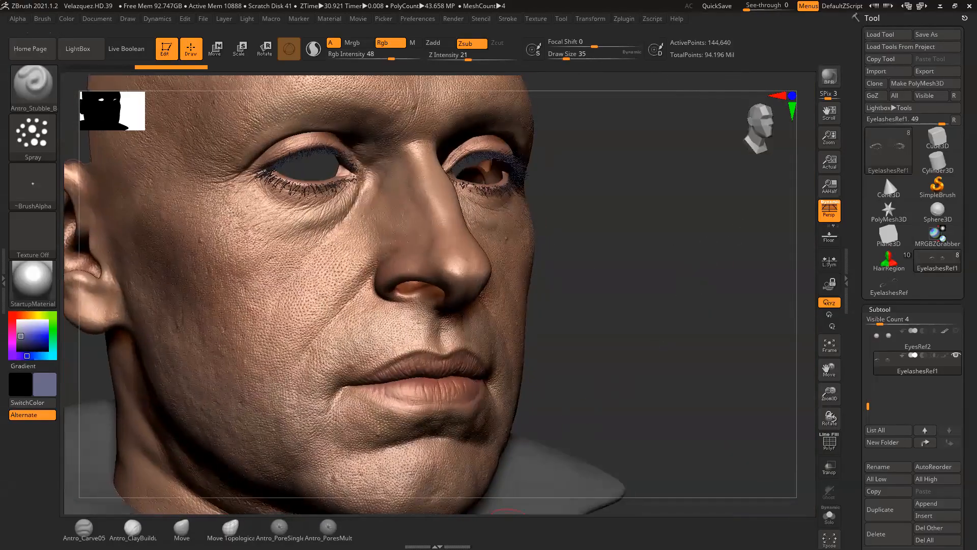
- Switch back to Maya and minimize the Arnold RenderView covering the scene
{"action": "left_click", "coordinate": [941, 6]}
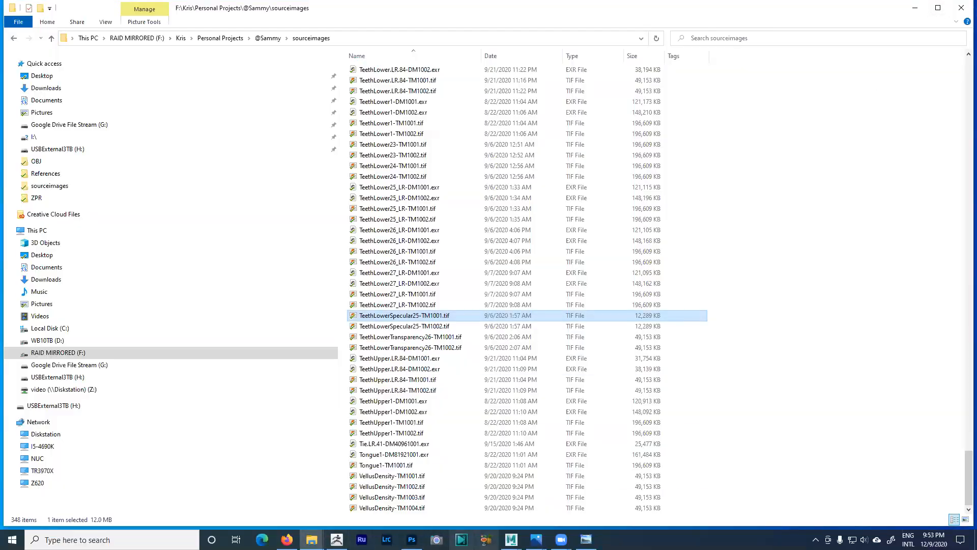
{"action": "mouse_move", "coordinate": [511, 539]}
{"action": "left_click", "coordinate": [560, 489]}
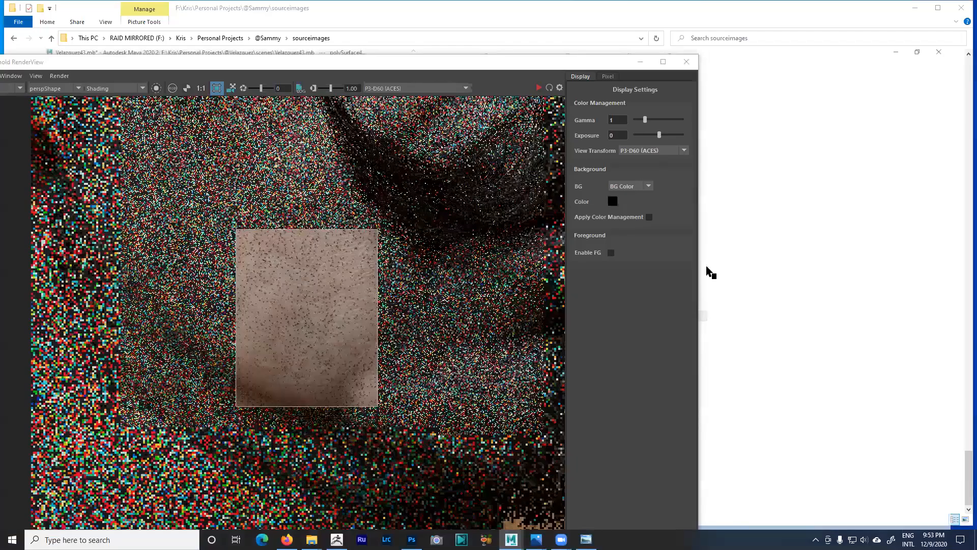
{"action": "left_click", "coordinate": [640, 62]}
- Check which meshes belong to the converted groups and select only the converted stubble mesh
{"action": "left_click_drag", "start_coordinate": [498, 304], "coordinate": [462, 301], "text": "alt"}
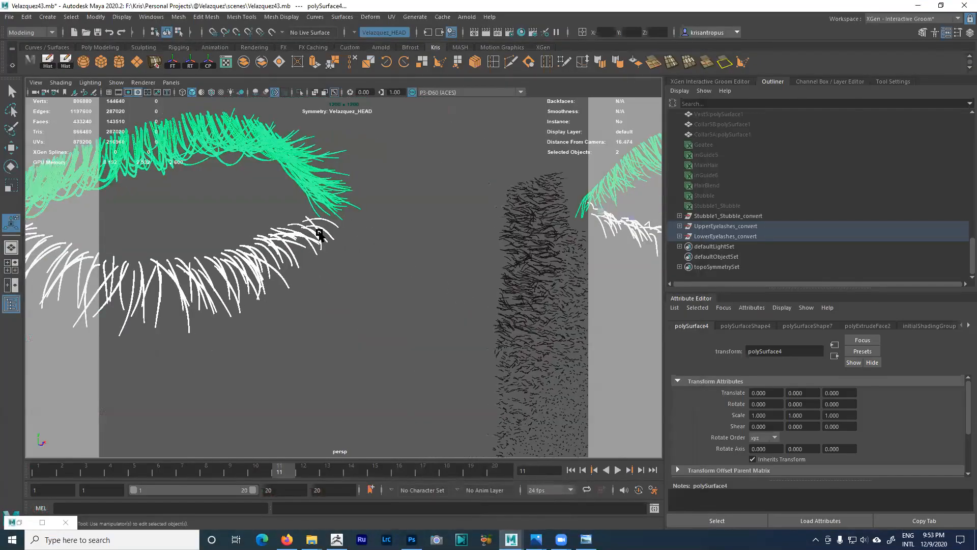
{"action": "left_click", "coordinate": [329, 249]}
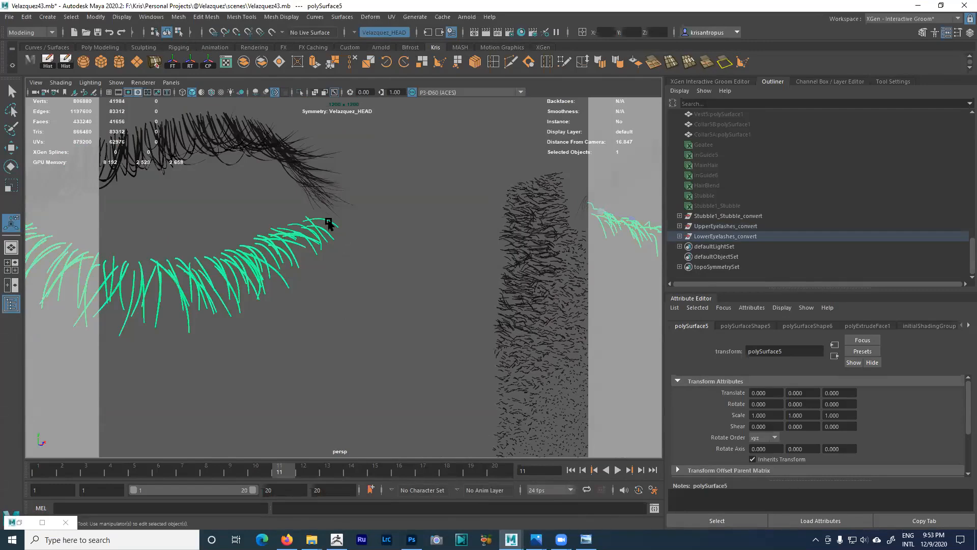
{"action": "left_click", "coordinate": [707, 227]}
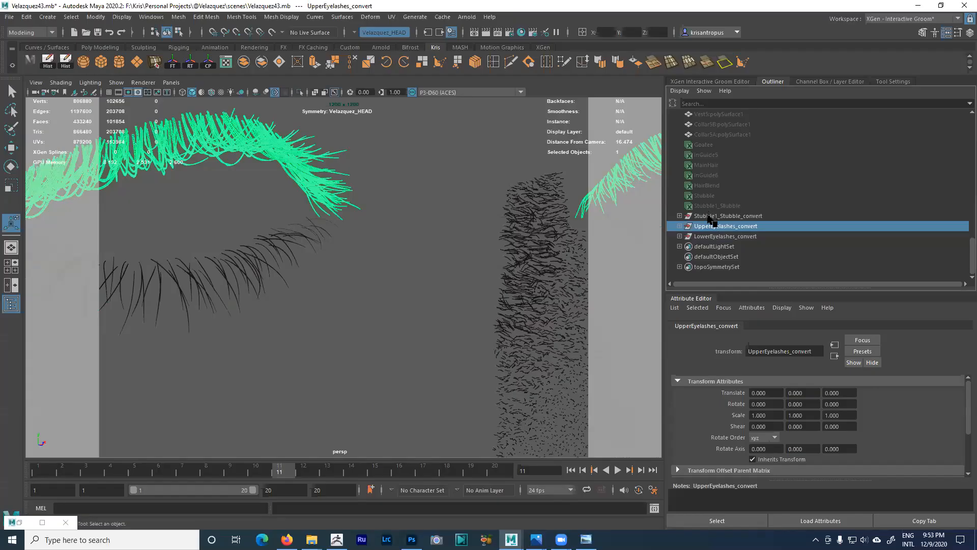
{"action": "left_click", "coordinate": [712, 216]}
{"action": "left_click", "coordinate": [715, 236], "text": "shift"}
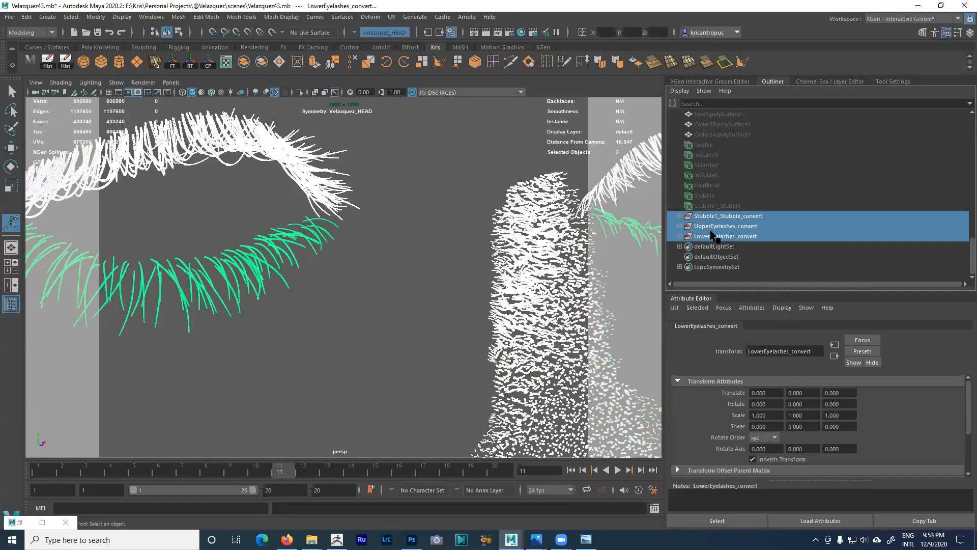
{"action": "left_click", "coordinate": [535, 268]}
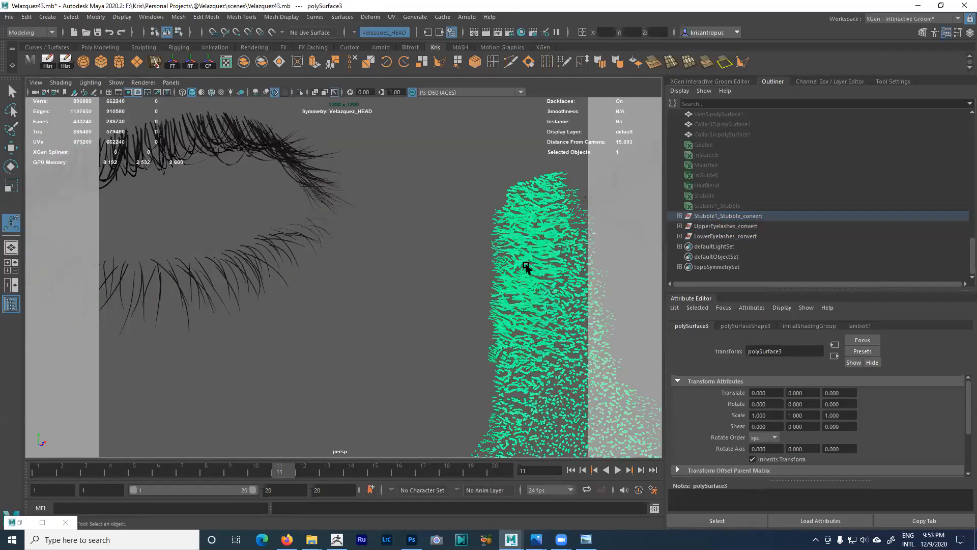
- Export the selected stubble mesh as the OBJ file StubbleRef in the ZBrush\OBJ folder
{"action": "left_click", "coordinate": [10, 17]}
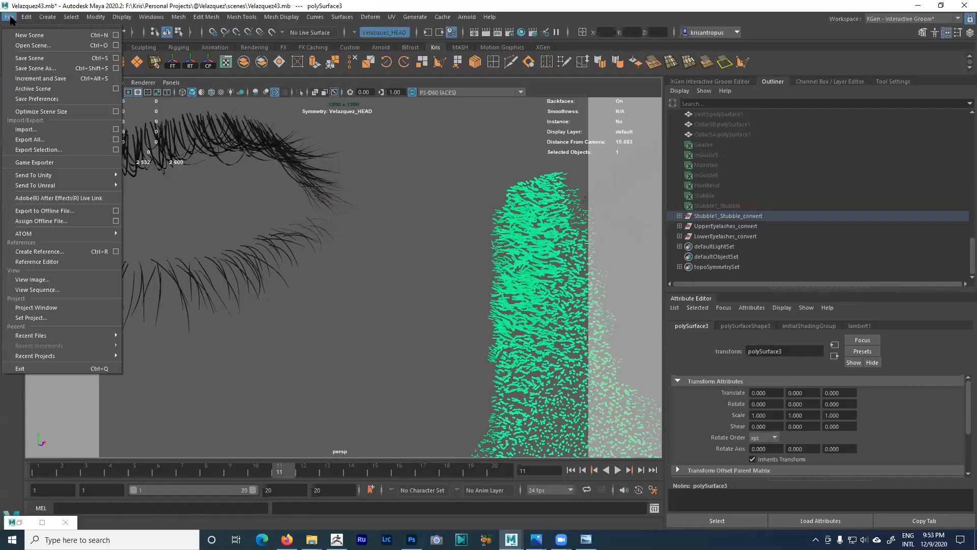
{"action": "left_click", "coordinate": [115, 150]}
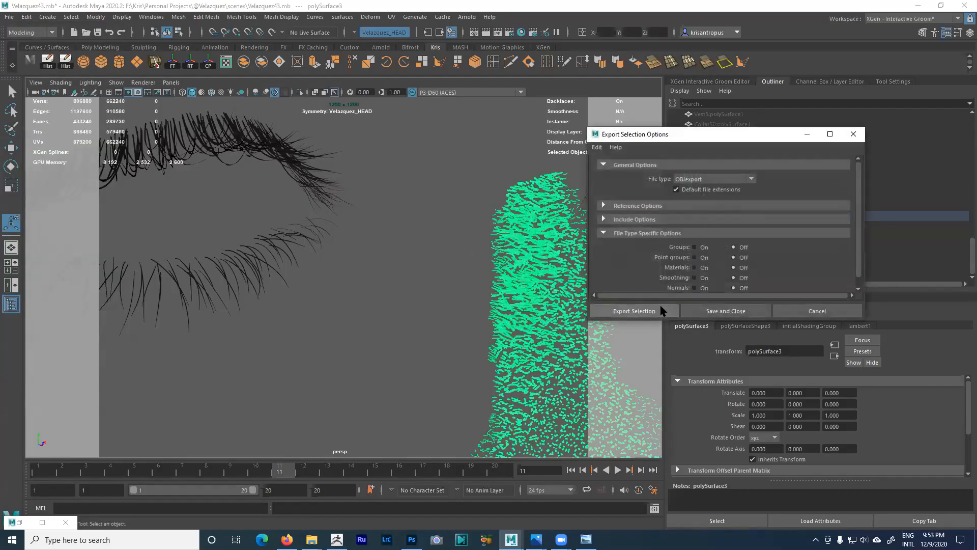
{"action": "left_click", "coordinate": [636, 308]}
{"action": "left_click", "coordinate": [206, 95]}
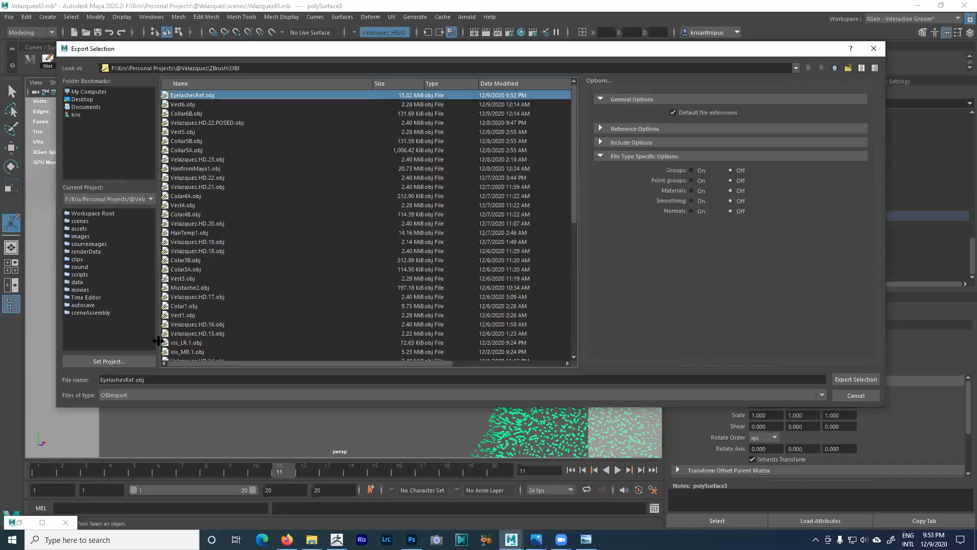
{"action": "left_click", "coordinate": [127, 379]}
{"action": "type", "text": "S"}
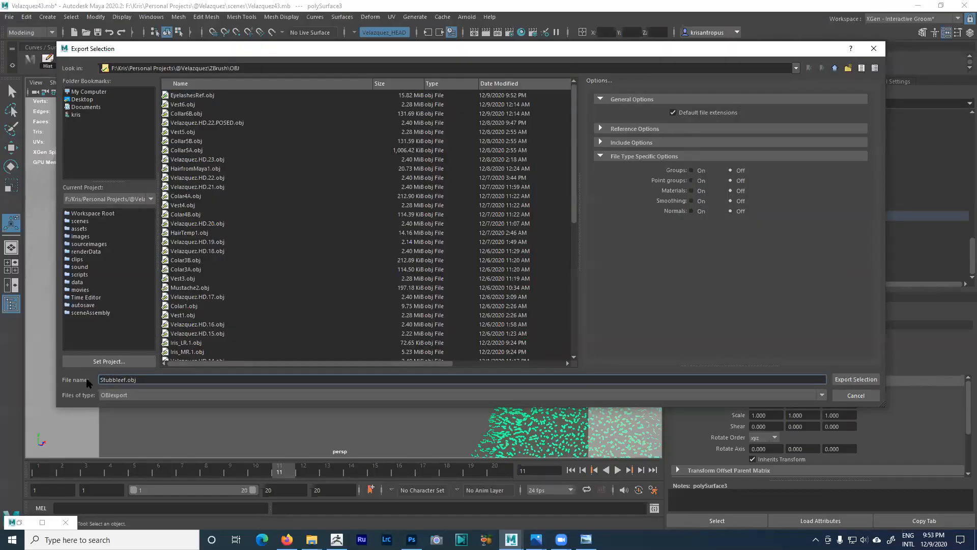
{"action": "type", "text": "tubbleR"}
{"action": "key", "text": "Return"}
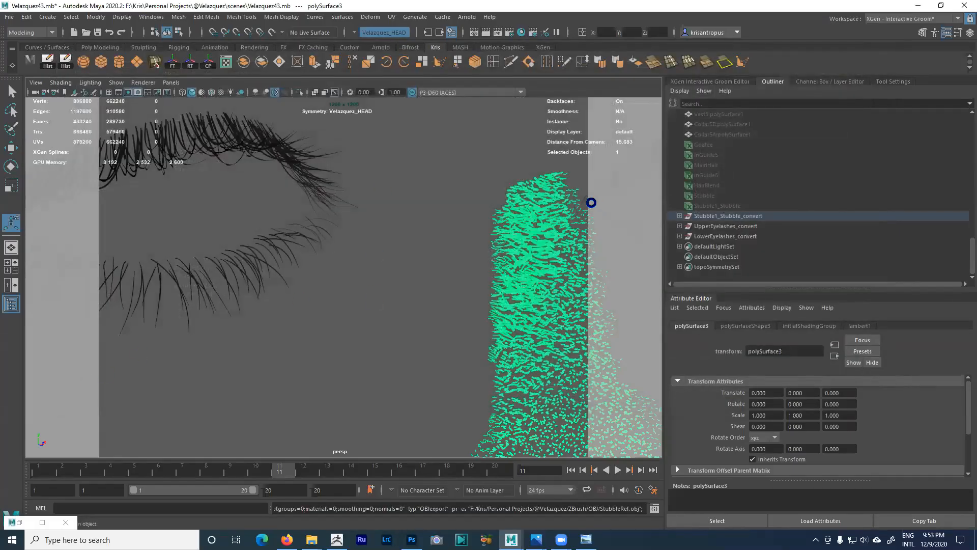
- Select the three converted stubble, upper eyelash and lower eyelash groups and hide them
{"action": "left_click", "coordinate": [714, 238]}
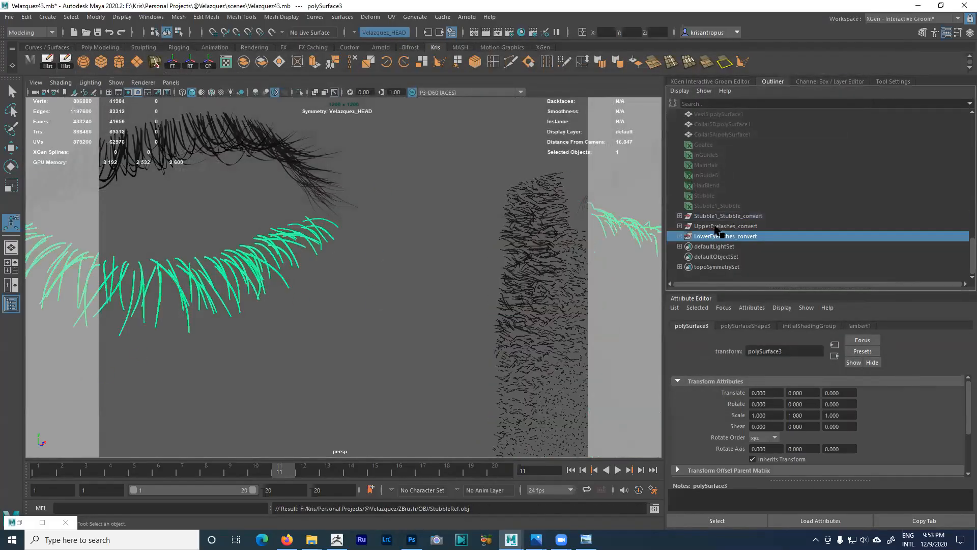
{"action": "left_click", "coordinate": [716, 217], "text": "shift"}
{"action": "key", "text": "ctrl+h"}
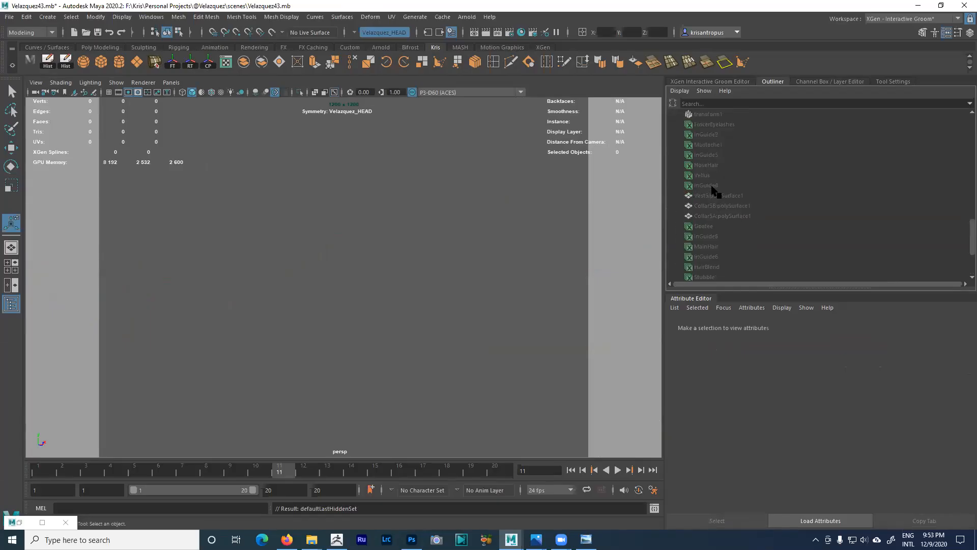
- Show the Velazquez_HEAD mesh and frame it in the perspective view
{"action": "scroll", "coordinate": [714, 192], "scroll_direction": "up", "scroll_amount": 10}
{"action": "scroll", "coordinate": [720, 200], "scroll_direction": "down", "scroll_amount": 3}
{"action": "left_click", "coordinate": [732, 226]}
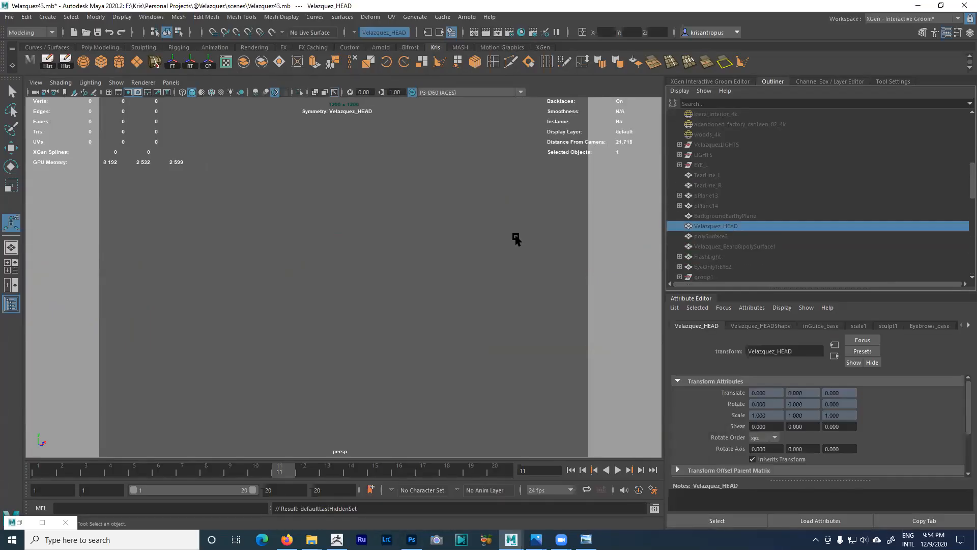
{"action": "key", "text": "f"}
{"action": "right_click_drag", "start_coordinate": [506, 243], "coordinate": [277, 180], "text": "alt"}
{"action": "middle_click_drag", "start_coordinate": [408, 205], "coordinate": [417, 174], "text": "alt"}
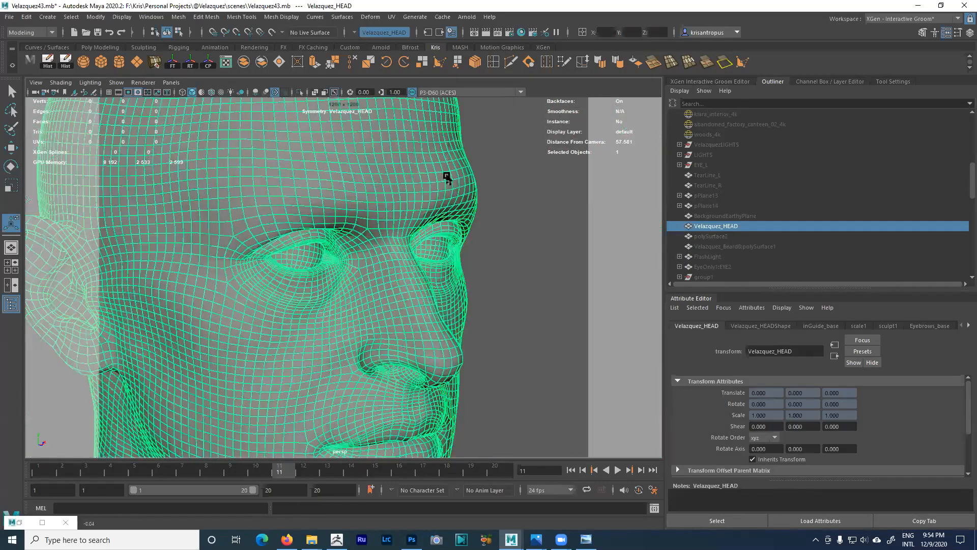
- Make the Stubble1_Stubble, Mustache1 and Goatee groom descriptions visible on the head
{"action": "left_click", "coordinate": [710, 82]}
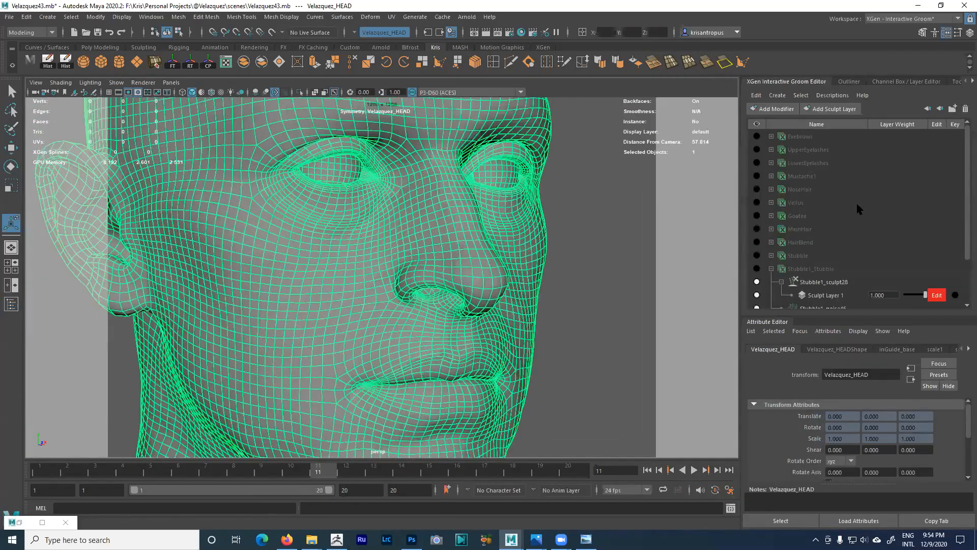
{"action": "left_click", "coordinate": [757, 229]}
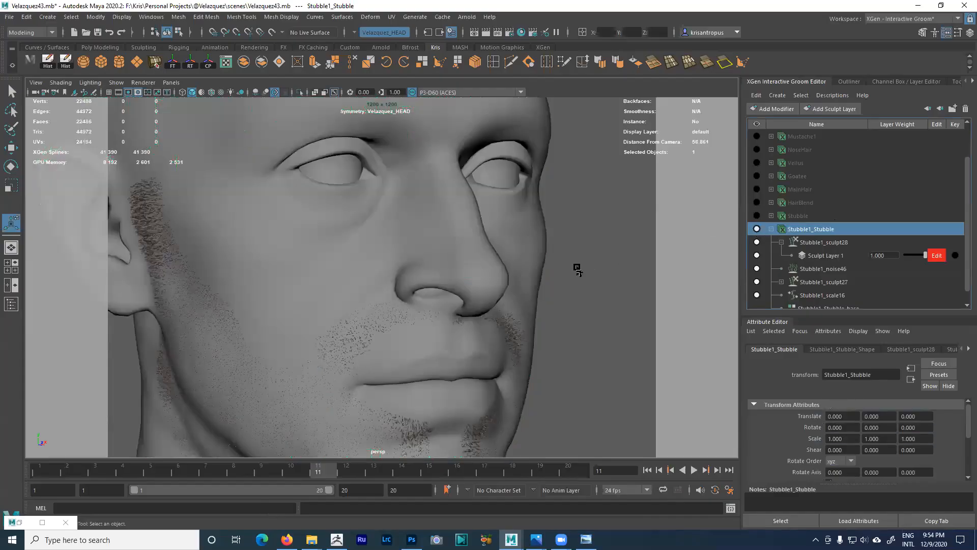
{"action": "left_click_drag", "start_coordinate": [577, 268], "coordinate": [560, 235], "text": "alt"}
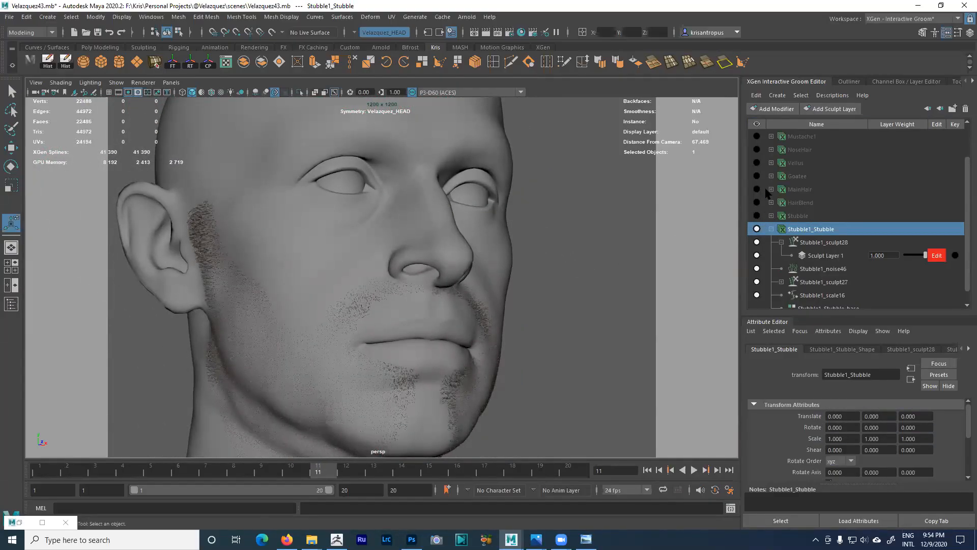
{"action": "scroll", "coordinate": [769, 193], "scroll_direction": "up", "scroll_amount": 2}
{"action": "left_click", "coordinate": [757, 176]}
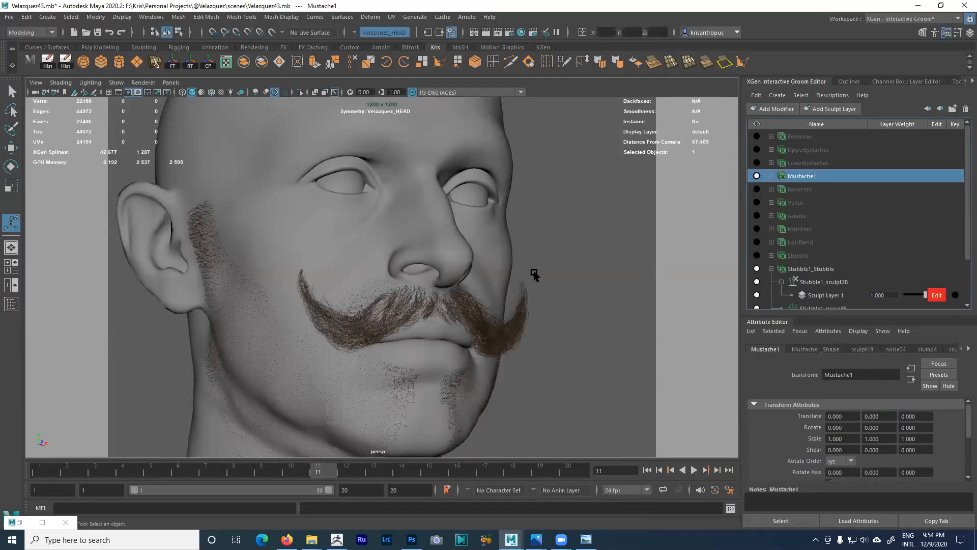
{"action": "left_click_drag", "start_coordinate": [580, 259], "coordinate": [536, 278], "text": "alt"}
{"action": "left_click", "coordinate": [761, 215]}
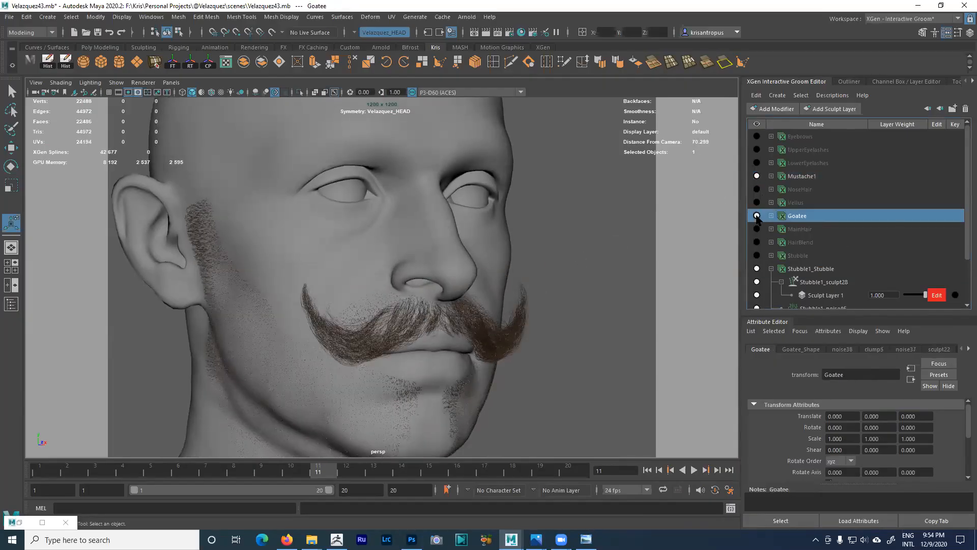
{"action": "left_click", "coordinate": [918, 6]}
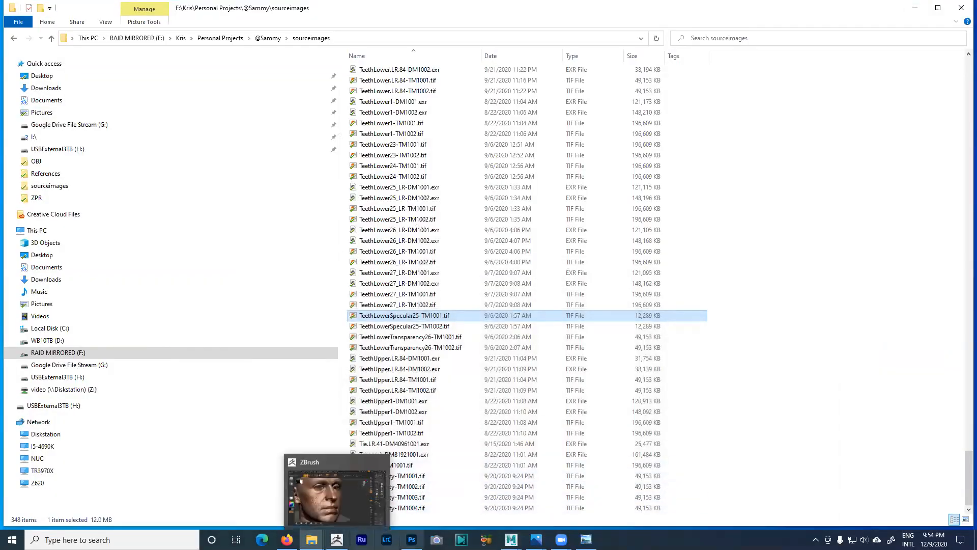
{"action": "mouse_move", "coordinate": [511, 539]}
{"action": "left_click", "coordinate": [557, 483]}
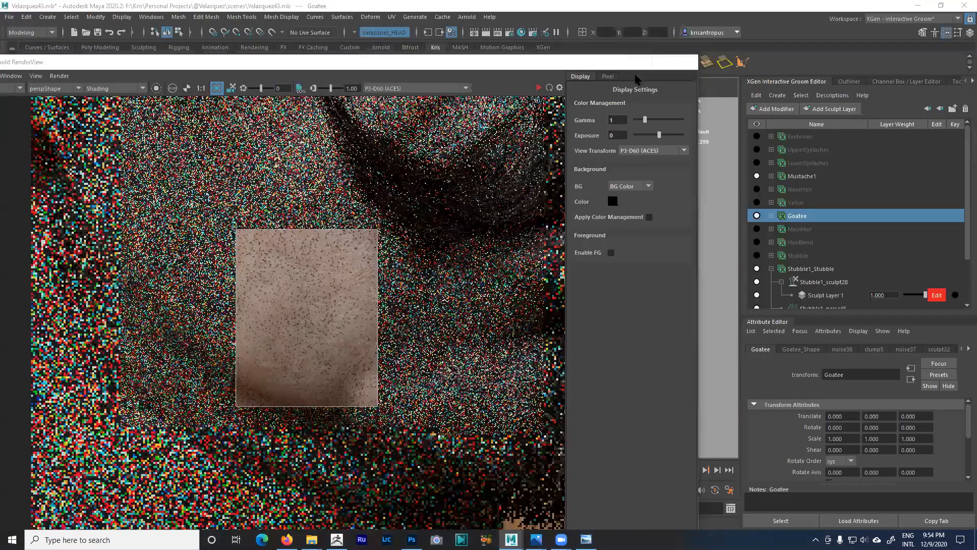
{"action": "left_click", "coordinate": [639, 62]}
- Examine up close where the mustache and stubble hairs meet the skin, ending with a look from inside the head
{"action": "right_click_drag", "start_coordinate": [587, 218], "coordinate": [611, 227], "text": "alt"}
{"action": "middle_click_drag", "start_coordinate": [611, 226], "coordinate": [615, 363], "text": "alt"}
{"action": "right_click_drag", "start_coordinate": [593, 338], "coordinate": [624, 346], "text": "alt"}
{"action": "middle_click_drag", "start_coordinate": [624, 346], "coordinate": [561, 221], "text": "alt"}
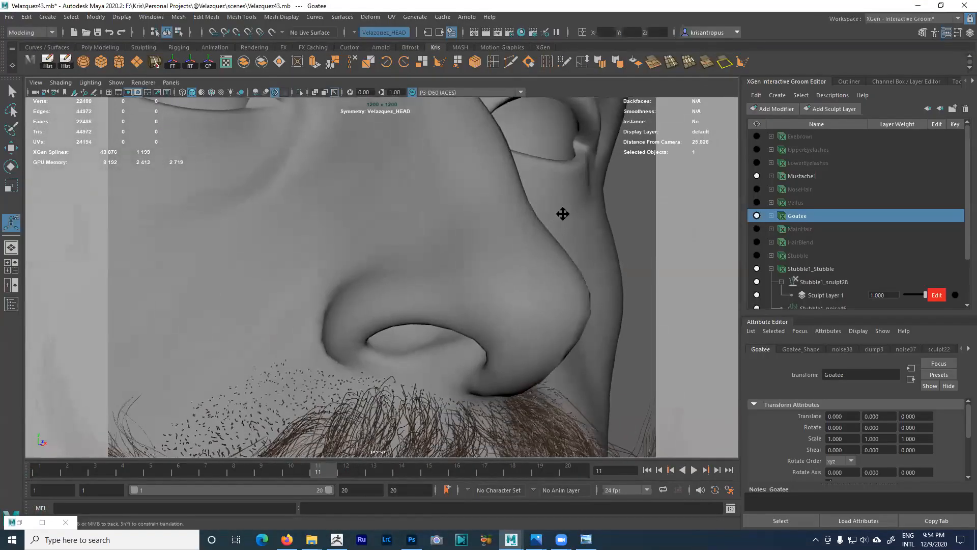
{"action": "middle_click_drag", "start_coordinate": [576, 285], "coordinate": [567, 207], "text": "alt"}
{"action": "left_click_drag", "start_coordinate": [567, 207], "coordinate": [584, 218], "text": "alt"}
{"action": "left_click_drag", "start_coordinate": [526, 234], "coordinate": [539, 330], "text": "alt"}
{"action": "left_click_drag", "start_coordinate": [521, 275], "coordinate": [599, 237], "text": "alt"}
{"action": "middle_click_drag", "start_coordinate": [599, 237], "coordinate": [449, 202], "text": "alt"}
{"action": "left_click_drag", "start_coordinate": [541, 269], "coordinate": [708, 187], "text": "alt"}
{"action": "right_click_drag", "start_coordinate": [387, 219], "coordinate": [509, 209], "text": "alt"}
{"action": "middle_click_drag", "start_coordinate": [509, 209], "coordinate": [285, 214], "text": "alt"}
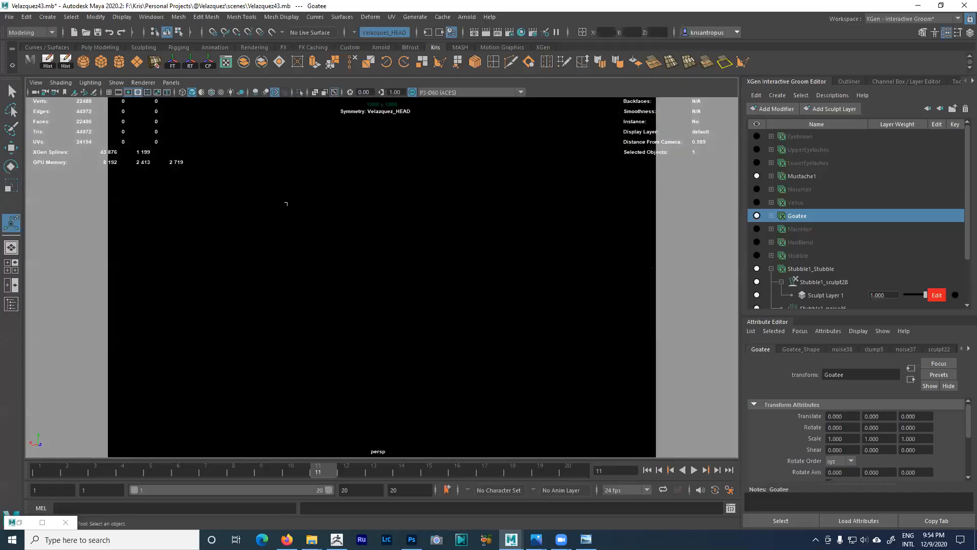
- Turn on two-sided lighting in the perspective view to light the inner side of the head mesh
{"action": "left_click", "coordinate": [90, 82]}
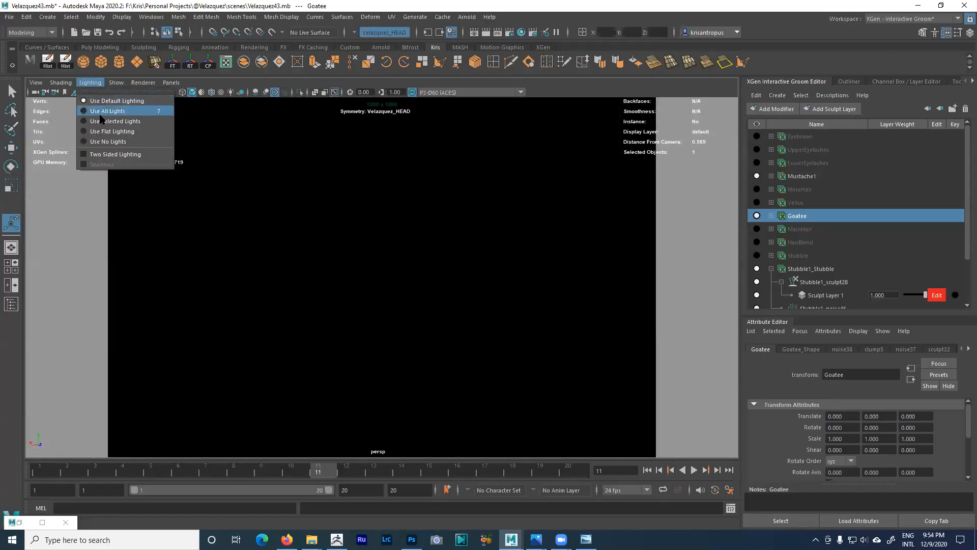
{"action": "left_click", "coordinate": [109, 153]}
{"action": "left_click_drag", "start_coordinate": [384, 235], "coordinate": [410, 240], "text": "alt"}
- Add a Displacement modifier to the Mustache1 description and enlarge the area showing its attributes
{"action": "left_click", "coordinate": [802, 178]}
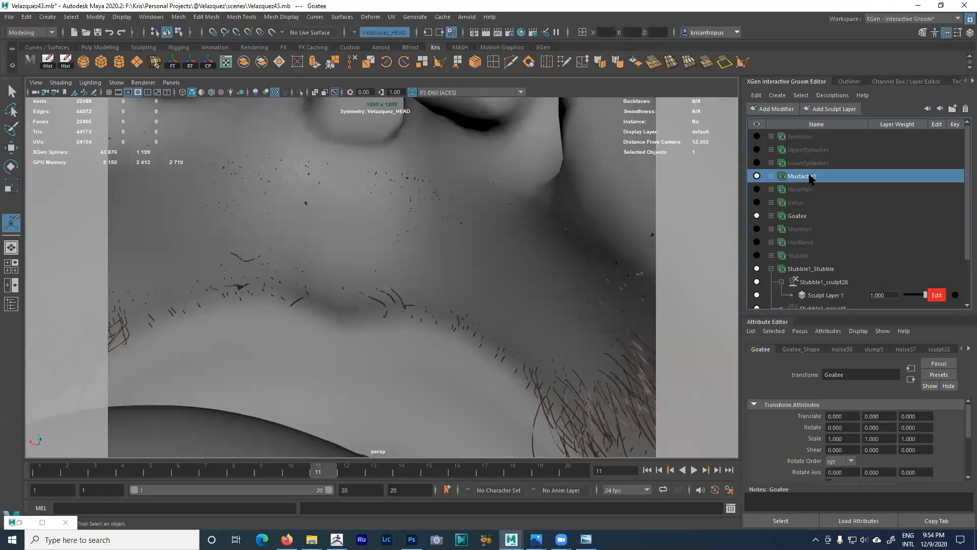
{"action": "left_click", "coordinate": [771, 176]}
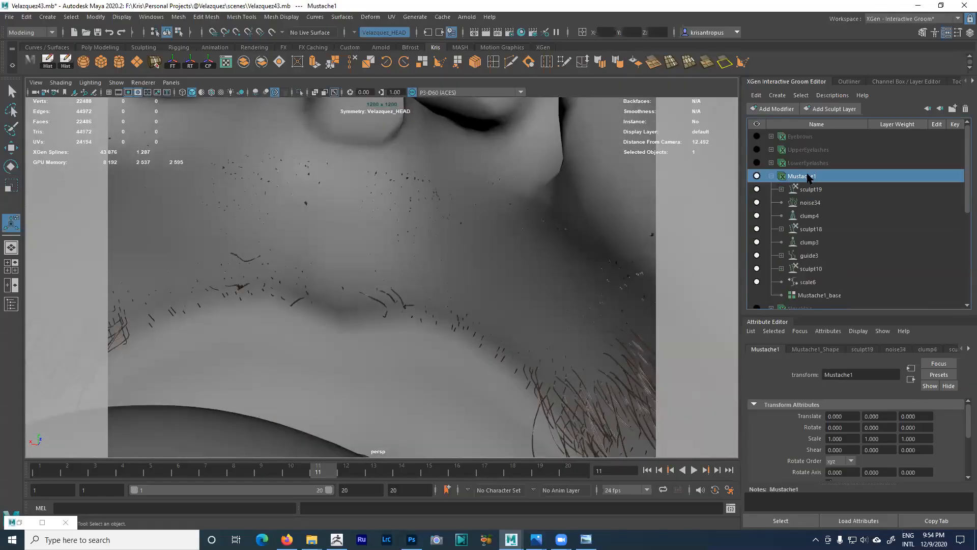
{"action": "left_click", "coordinate": [773, 109]}
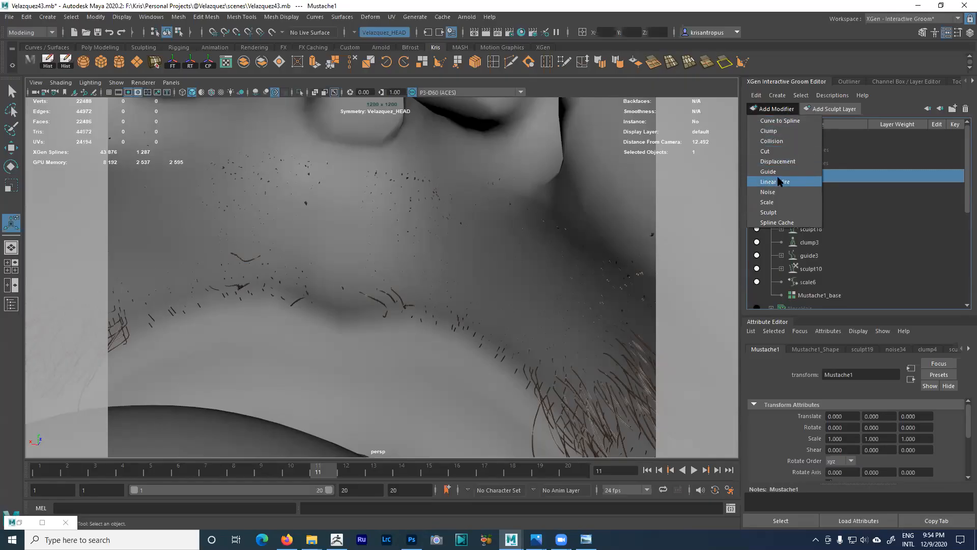
{"action": "left_click", "coordinate": [778, 161]}
{"action": "left_click", "coordinate": [812, 190]}
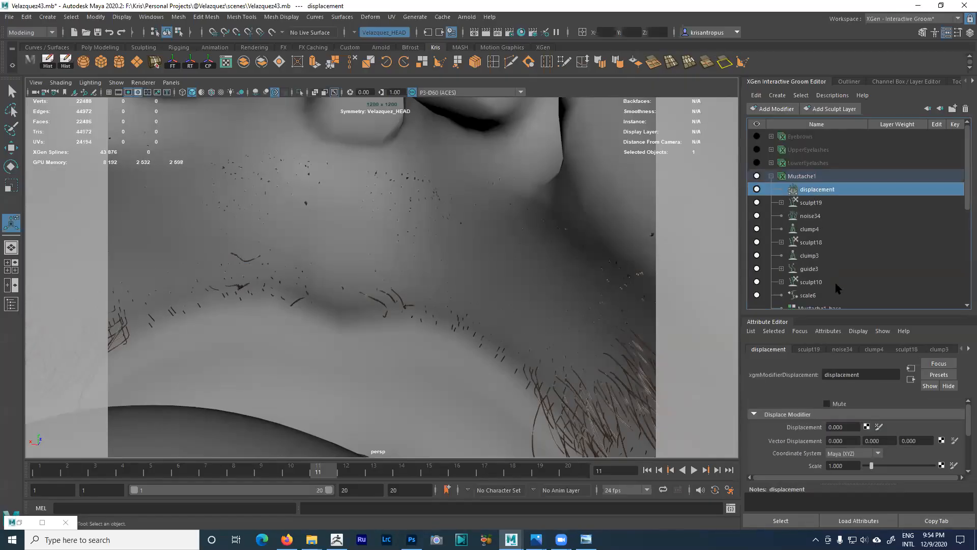
{"action": "left_click_drag", "start_coordinate": [864, 315], "coordinate": [864, 255]}
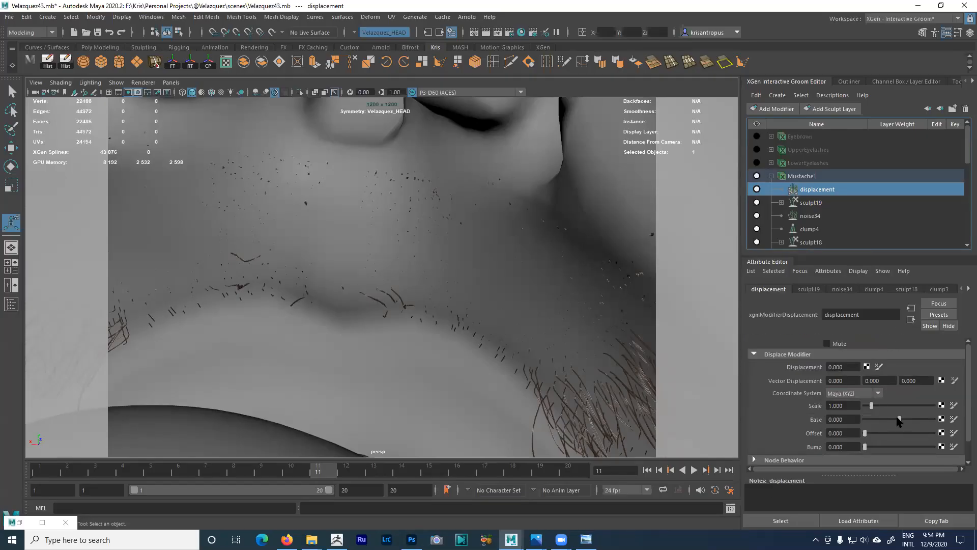
- Try adjusting the Base value of the mustache's displacement modifier, check the hairs, and undo the change
{"action": "left_click_drag", "start_coordinate": [899, 419], "coordinate": [898, 417]}
{"action": "left_click_drag", "start_coordinate": [530, 352], "coordinate": [670, 347], "text": "alt"}
{"action": "key", "text": "ctrl+z"}
{"action": "key", "text": "ctrl+z"}
{"action": "key", "text": "ctrl+z"}
{"action": "key", "text": "ctrl+z"}
{"action": "key", "text": "ctrl+z"}
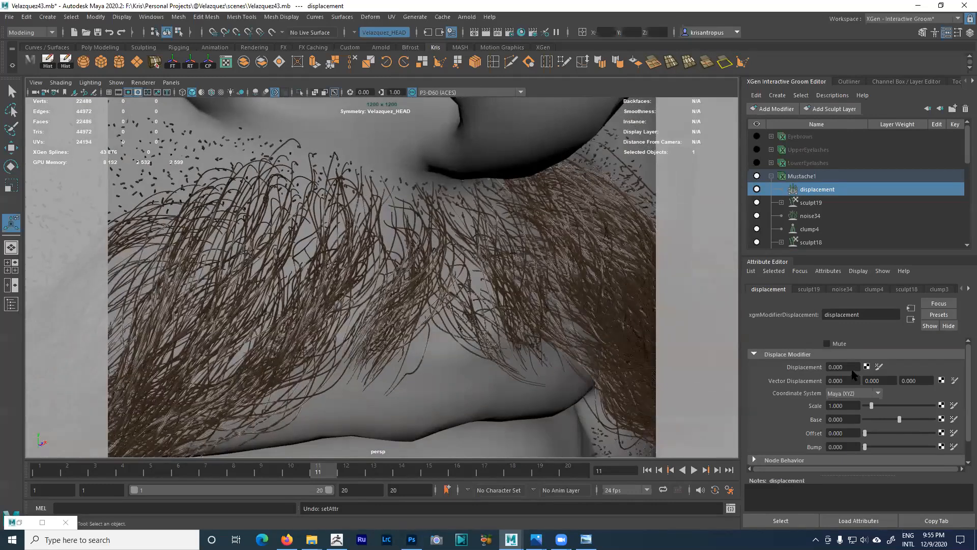
- Delete the displacement modifier from the Mustache1 description
{"action": "left_click", "coordinate": [821, 201]}
{"action": "left_click", "coordinate": [821, 192]}
{"action": "key", "text": "Delete"}
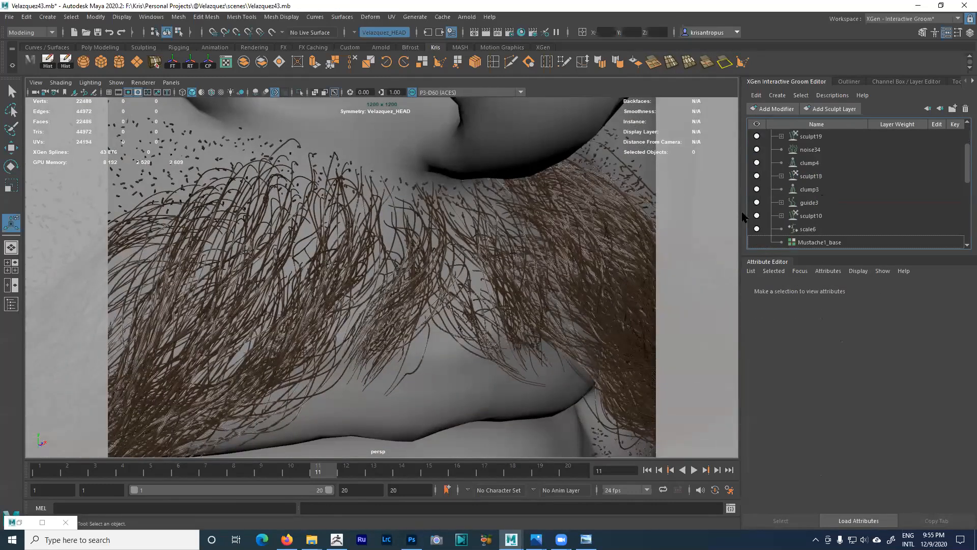
{"action": "scroll", "coordinate": [631, 275], "scroll_direction": "down", "scroll_amount": 5}
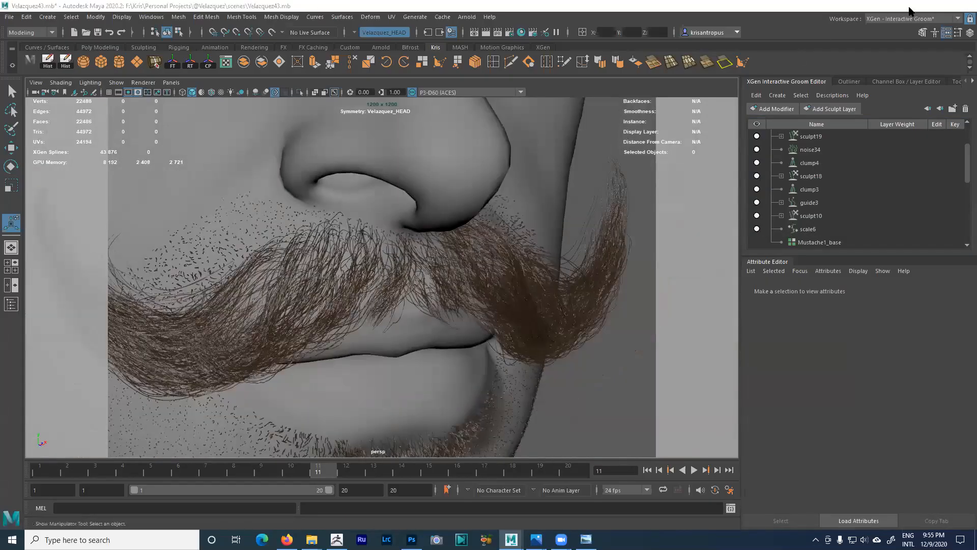
- Switch to ZBrush and choose the Antro_ClayBuildup1 brush with the lower eyelashes in close view
{"action": "left_click", "coordinate": [918, 6]}
{"action": "left_click", "coordinate": [337, 539]}
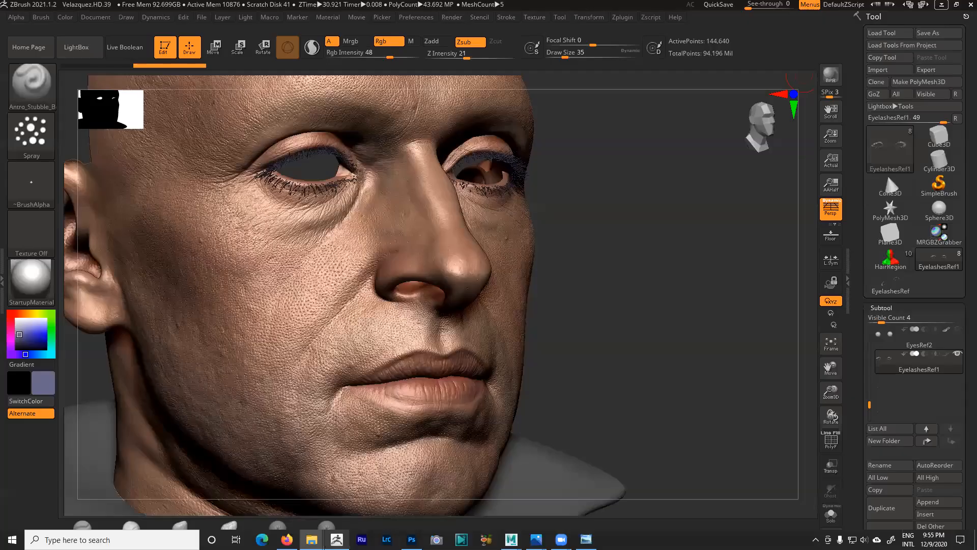
{"action": "mouse_move", "coordinate": [589, 371]}
{"action": "left_mouse_down"}
{"action": "mouse_move", "coordinate": [653, 356]}
{"action": "mouse_move", "coordinate": [645, 335]}
{"action": "mouse_move", "coordinate": [815, 412]}
{"action": "mouse_move", "coordinate": [885, 477]}
{"action": "mouse_move", "coordinate": [129, 212]}
{"action": "mouse_move", "coordinate": [592, 253]}
{"action": "mouse_move", "coordinate": [649, 282]}
{"action": "mouse_move", "coordinate": [635, 293]}
{"action": "left_mouse_up"}
{"action": "left_click_drag", "start_coordinate": [452, 277], "coordinate": [458, 196]}
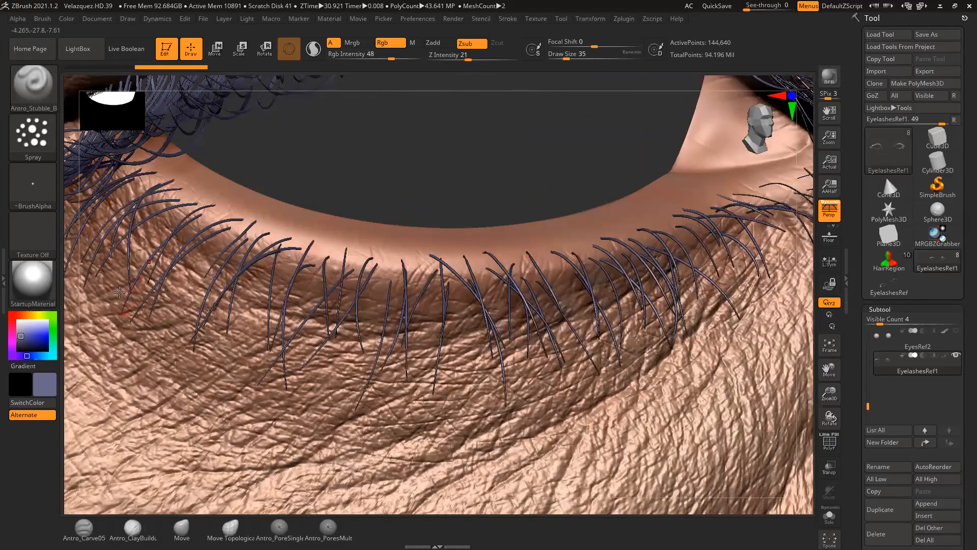
{"action": "left_click", "coordinate": [133, 529]}
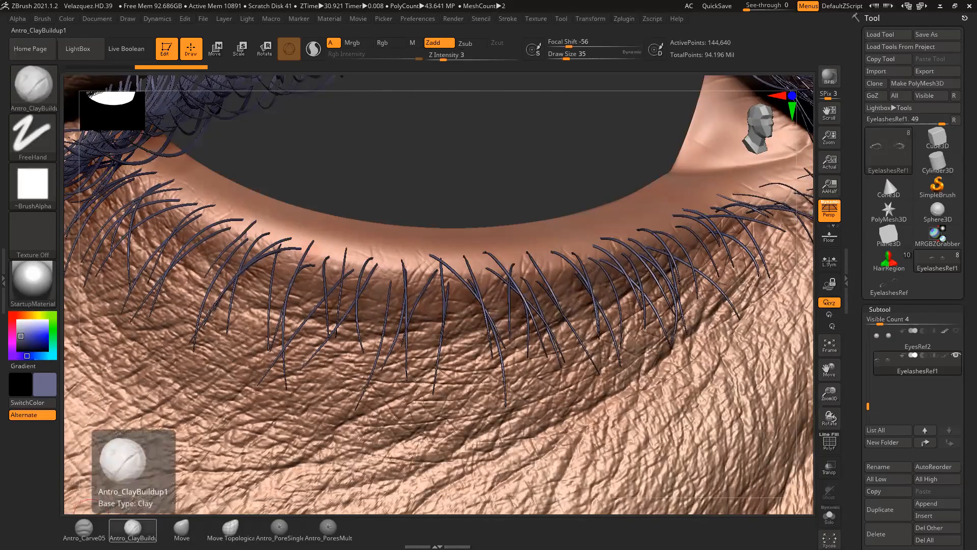
- Reduce the Antro_ClayBuildup brush's Draw Size to 9
{"action": "key", "text": "space"}
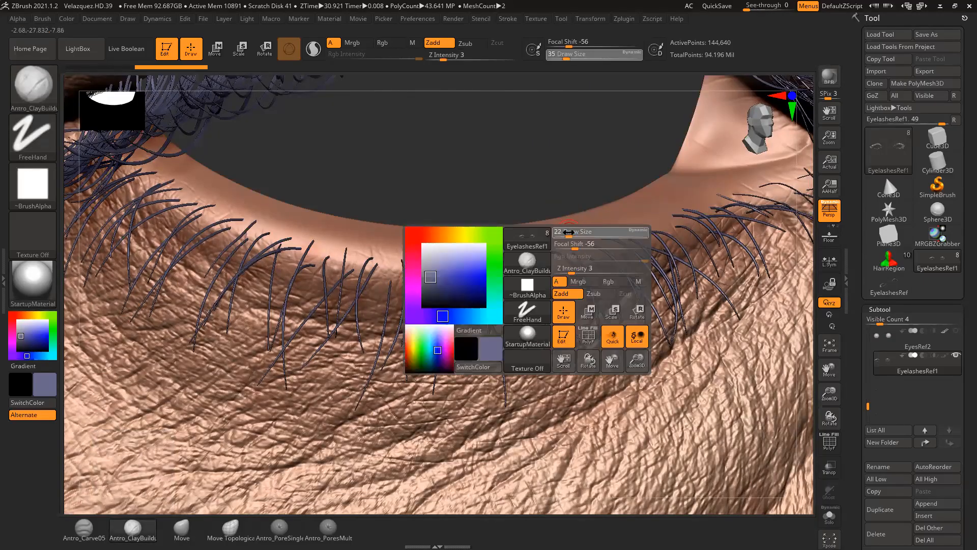
{"action": "left_click_drag", "start_coordinate": [565, 232], "coordinate": [566, 232]}
{"action": "mouse_move", "coordinate": [583, 194]}
{"action": "left_mouse_down"}
{"action": "mouse_move", "coordinate": [589, 198]}
{"action": "mouse_move", "coordinate": [563, 183]}
{"action": "mouse_move", "coordinate": [594, 146]}
{"action": "left_mouse_up"}
{"action": "key", "text": "space"}
{"action": "left_click_drag", "start_coordinate": [571, 227], "coordinate": [557, 230]}
{"action": "key", "text": "space"}
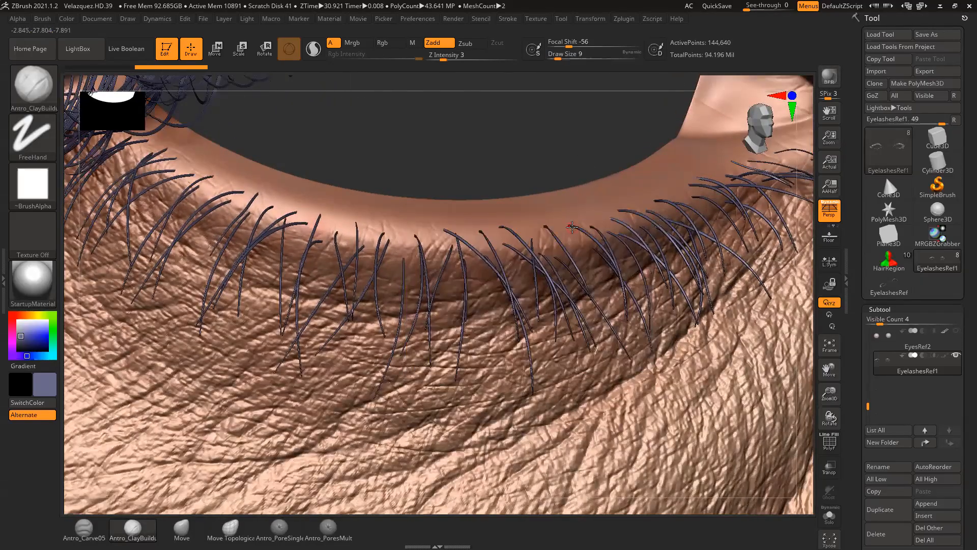
- Make the head Velazquez.HD.22 the active subtool and frame the lower eyelashes closely
{"action": "left_click_drag", "start_coordinate": [575, 166], "coordinate": [549, 139]}
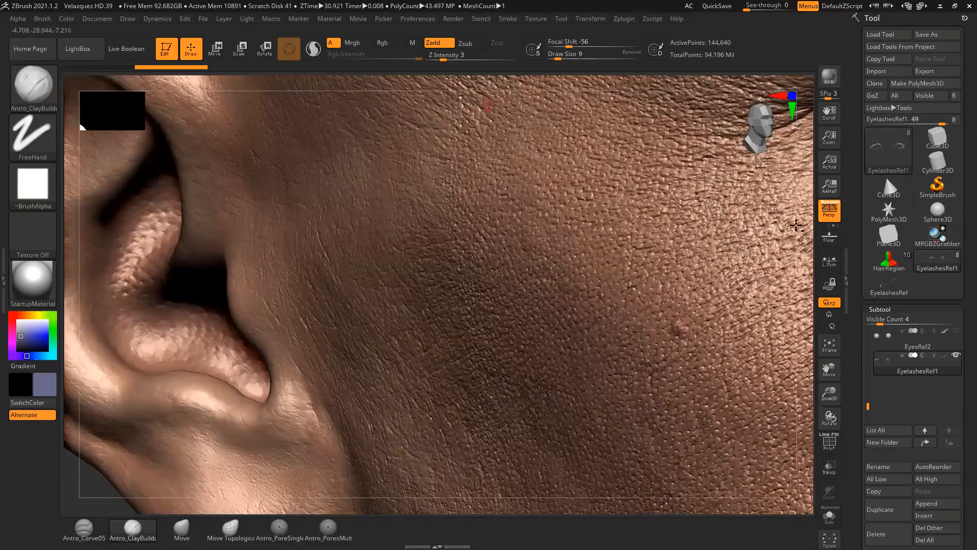
{"action": "key", "text": "shift"}
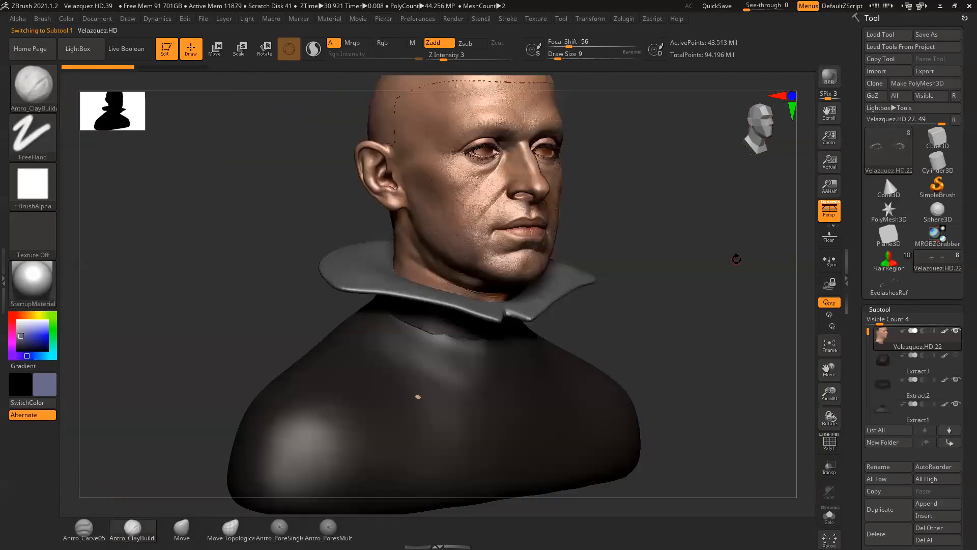
{"action": "left_click_drag", "start_coordinate": [736, 259], "coordinate": [674, 244], "text": "shift"}
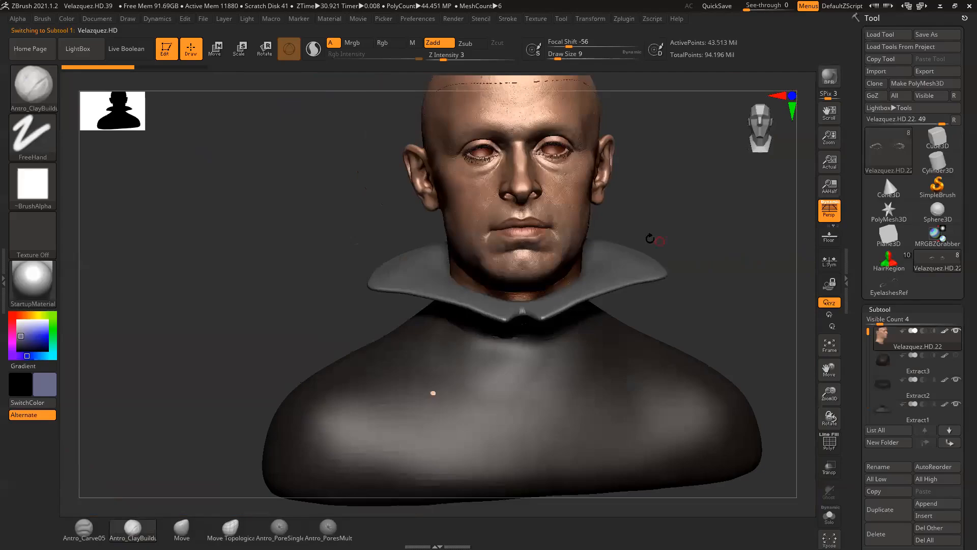
{"action": "left_click_drag", "start_coordinate": [669, 196], "coordinate": [845, 336]}
{"action": "left_click_drag", "start_coordinate": [804, 250], "coordinate": [891, 356], "text": "alt"}
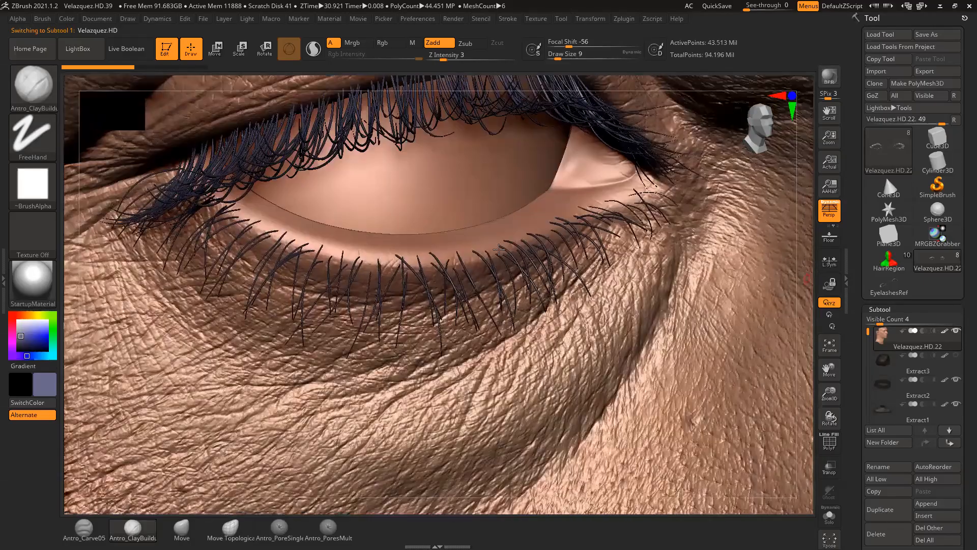
{"action": "left_click_drag", "start_coordinate": [805, 259], "coordinate": [861, 323], "text": "alt"}
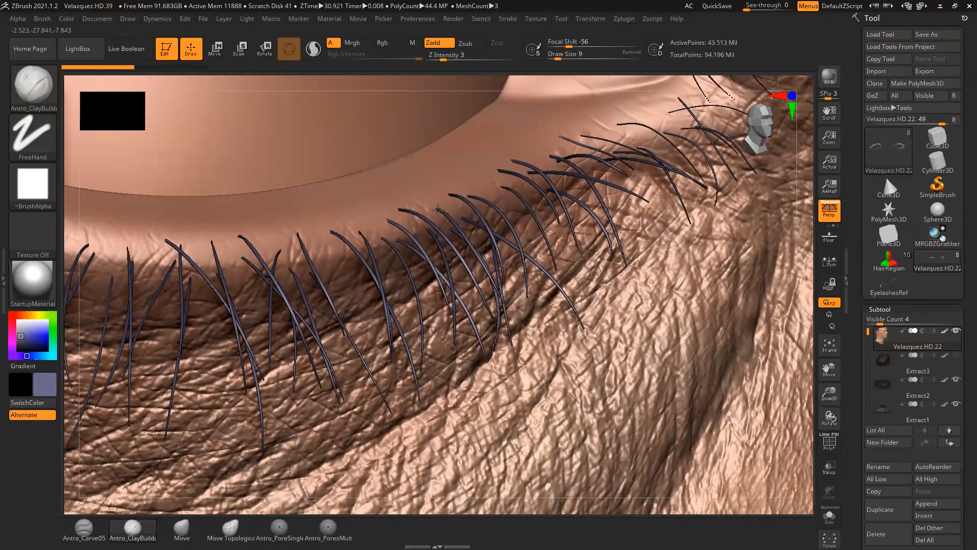
- Build small raised skin bumps at the roots of the lower eyelashes with the clay brush
{"action": "mouse_move", "coordinate": [438, 208]}
{"action": "left_mouse_down"}
{"action": "mouse_move", "coordinate": [463, 188]}
{"action": "mouse_move", "coordinate": [435, 206]}
{"action": "left_mouse_up"}
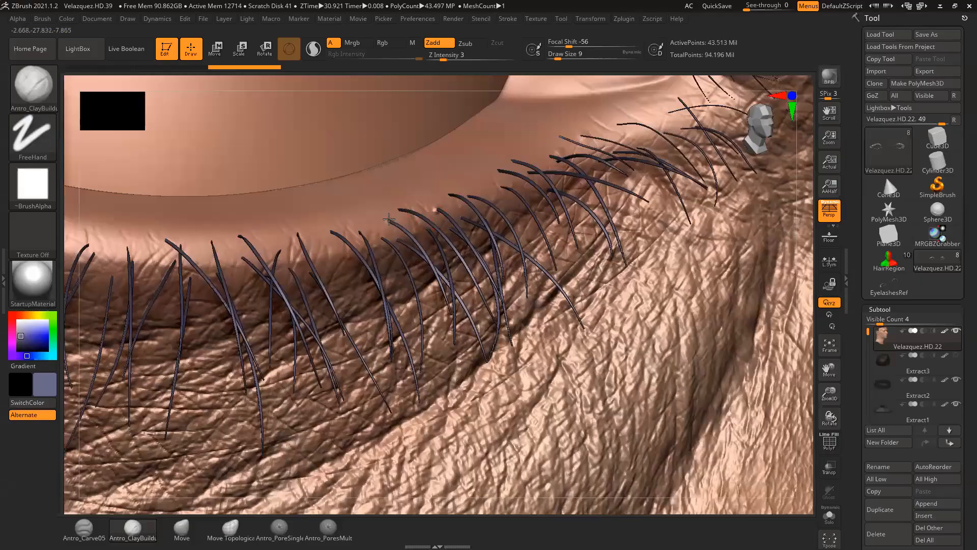
{"action": "left_click", "coordinate": [388, 222]}
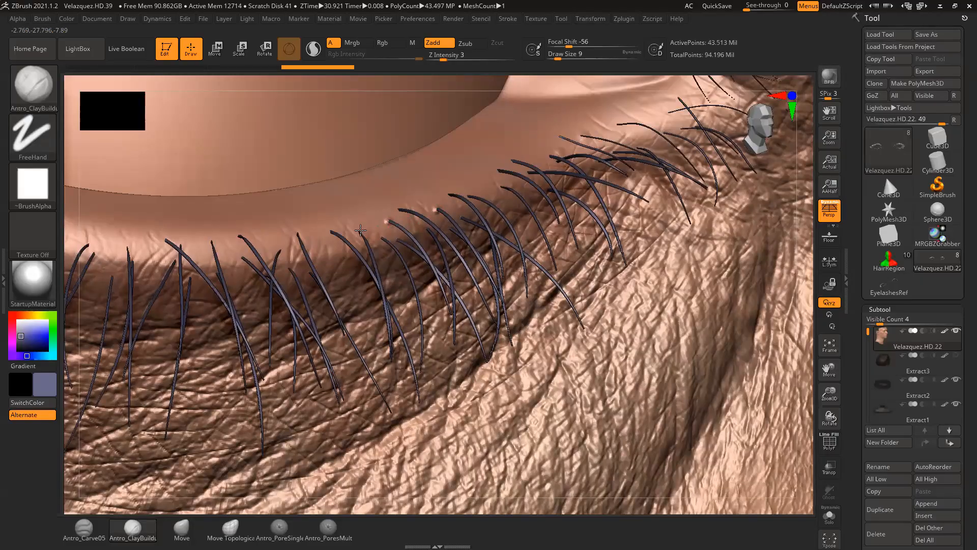
{"action": "left_click", "coordinate": [360, 233]}
{"action": "left_click", "coordinate": [330, 235]}
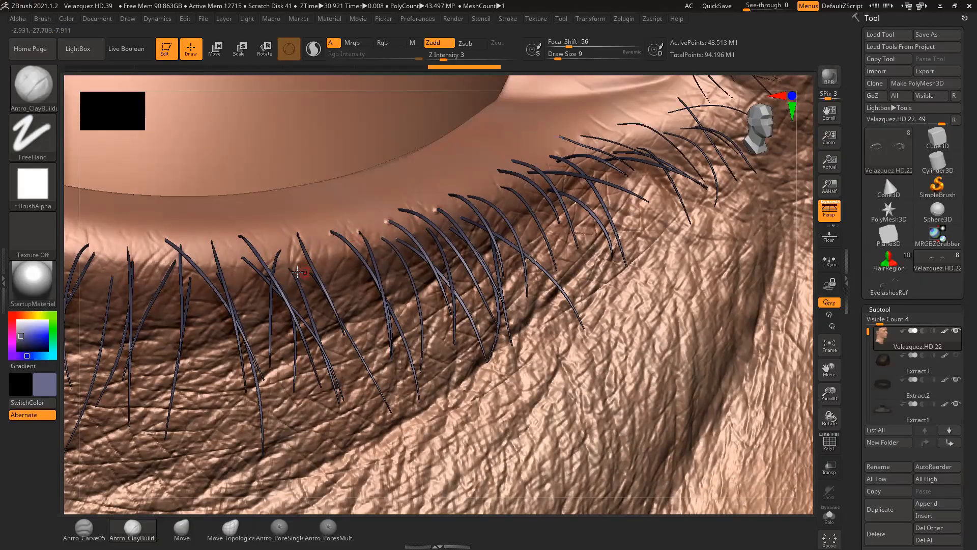
{"action": "left_click", "coordinate": [290, 268]}
{"action": "left_click", "coordinate": [310, 270]}
{"action": "left_click", "coordinate": [354, 260]}
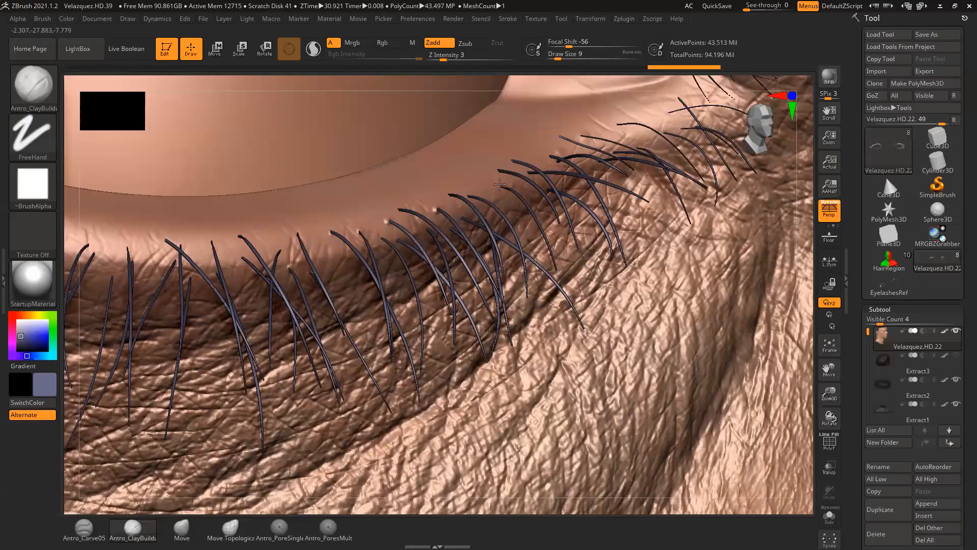
{"action": "left_click", "coordinate": [506, 187]}
{"action": "left_click", "coordinate": [531, 171]}
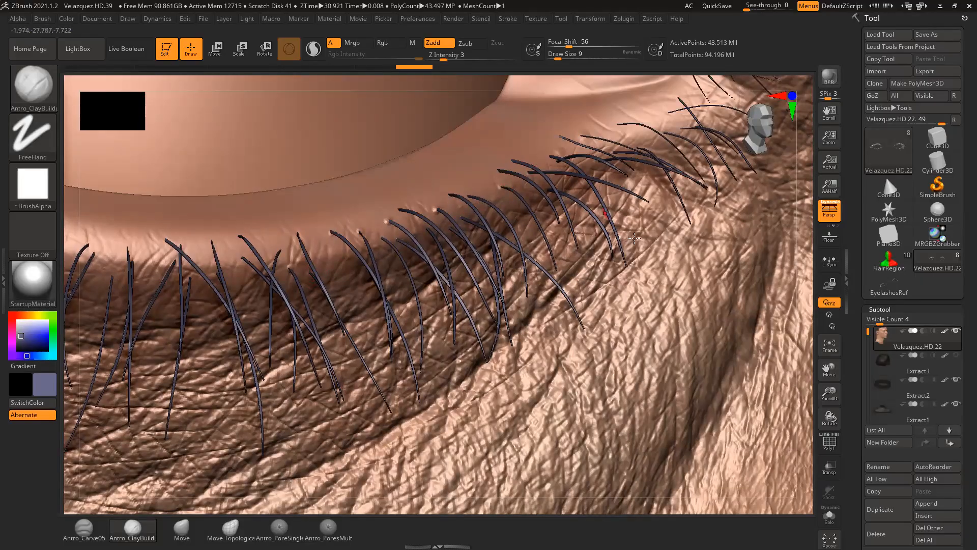
- Hide the collar and the other clothing subtools of the bust
{"action": "left_click_drag", "start_coordinate": [806, 367], "coordinate": [743, 262], "text": "alt"}
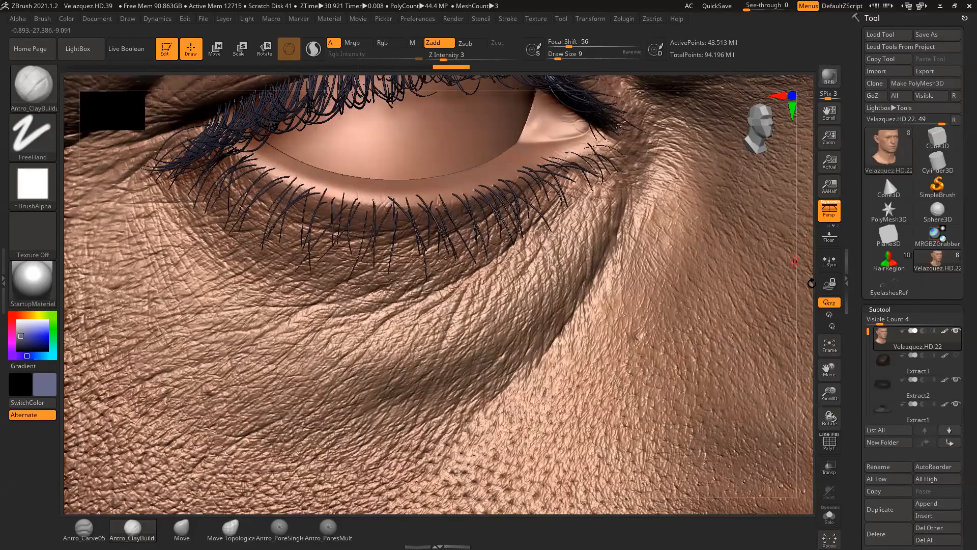
{"action": "mouse_move", "coordinate": [809, 307]}
{"action": "left_mouse_down"}
{"action": "mouse_move", "coordinate": [755, 189]}
{"action": "mouse_move", "coordinate": [803, 309]}
{"action": "left_mouse_up"}
{"action": "left_click_drag", "start_coordinate": [812, 345], "coordinate": [683, 344]}
{"action": "left_click_drag", "start_coordinate": [743, 305], "coordinate": [713, 282]}
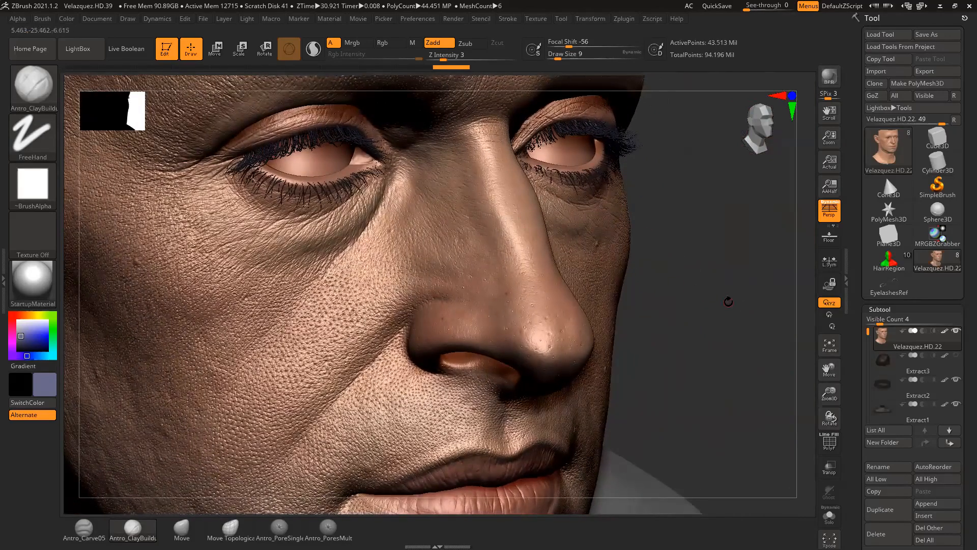
{"action": "mouse_move", "coordinate": [866, 333]}
{"action": "left_mouse_down"}
{"action": "mouse_move", "coordinate": [878, 364]}
{"action": "mouse_move", "coordinate": [878, 352]}
{"action": "left_mouse_up"}
{"action": "left_click", "coordinate": [954, 379]}
{"action": "left_click", "coordinate": [955, 356]}
{"action": "left_click", "coordinate": [954, 331]}
- Reorder the subtools to place EyelashesRef1 directly below the head Velazquez.HD.22, keeping the head active
{"action": "left_click_drag", "start_coordinate": [870, 357], "coordinate": [881, 388]}
{"action": "left_click", "coordinate": [914, 394]}
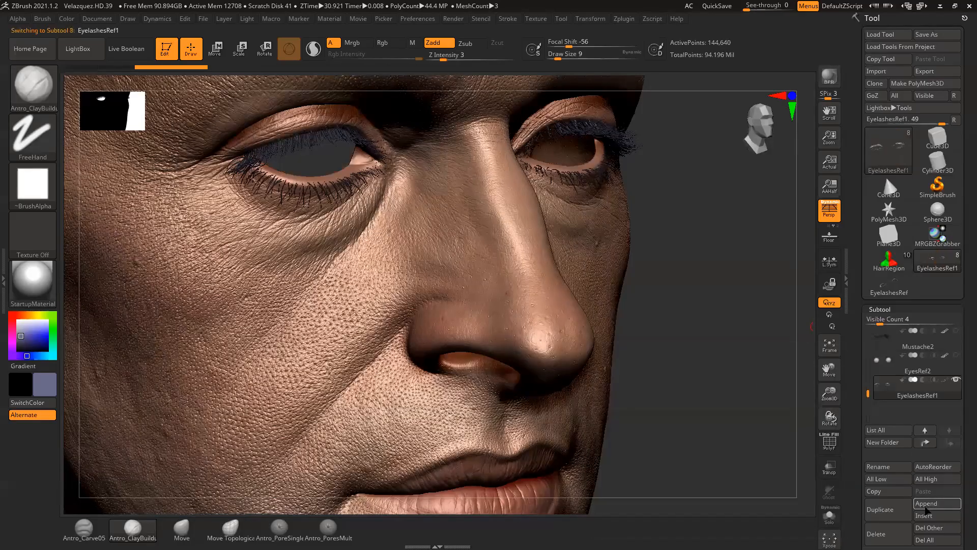
{"action": "left_click", "coordinate": [926, 442]}
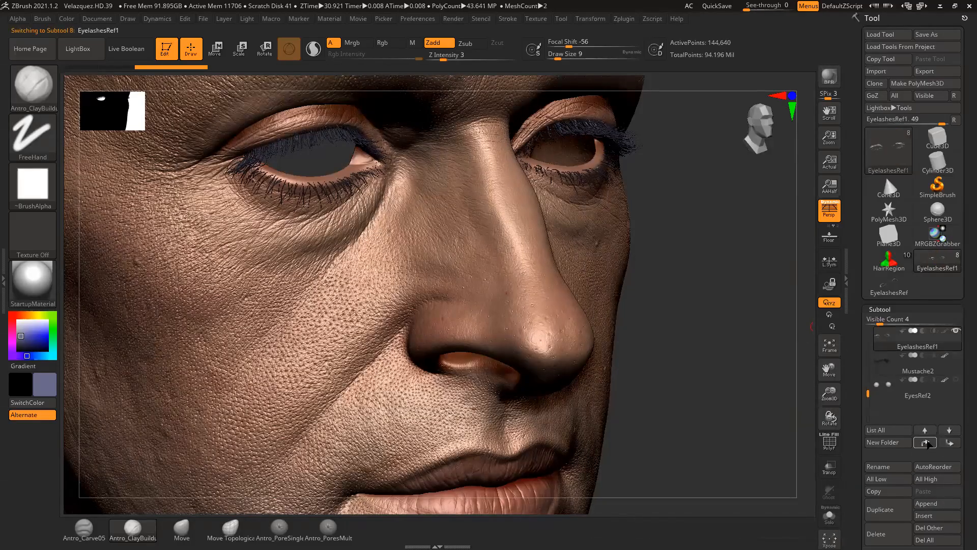
{"action": "left_click", "coordinate": [886, 359]}
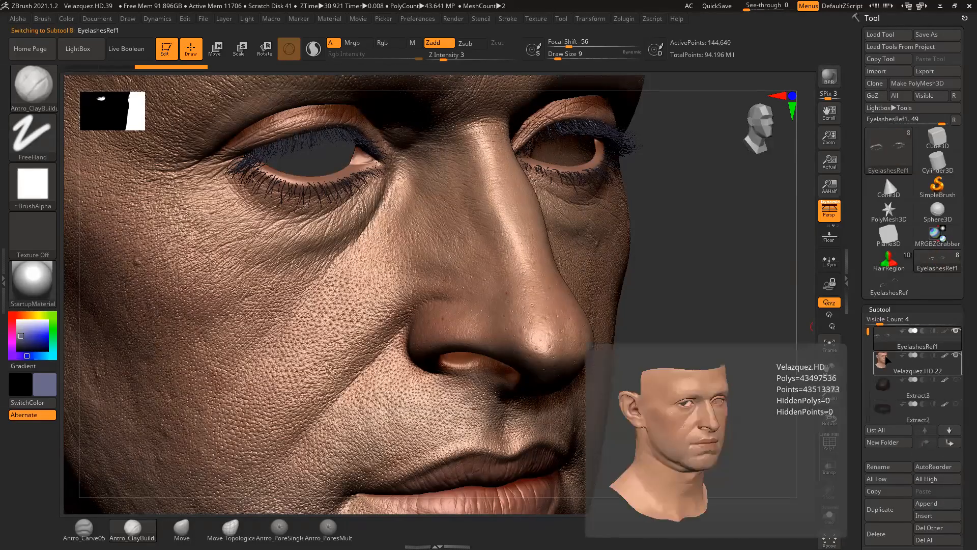
{"action": "left_click", "coordinate": [888, 340]}
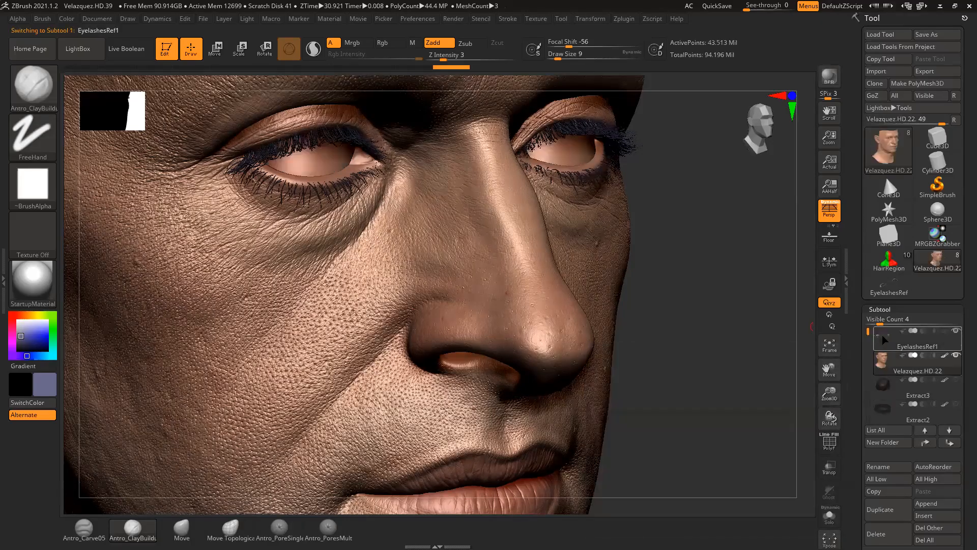
{"action": "left_click", "coordinate": [950, 442]}
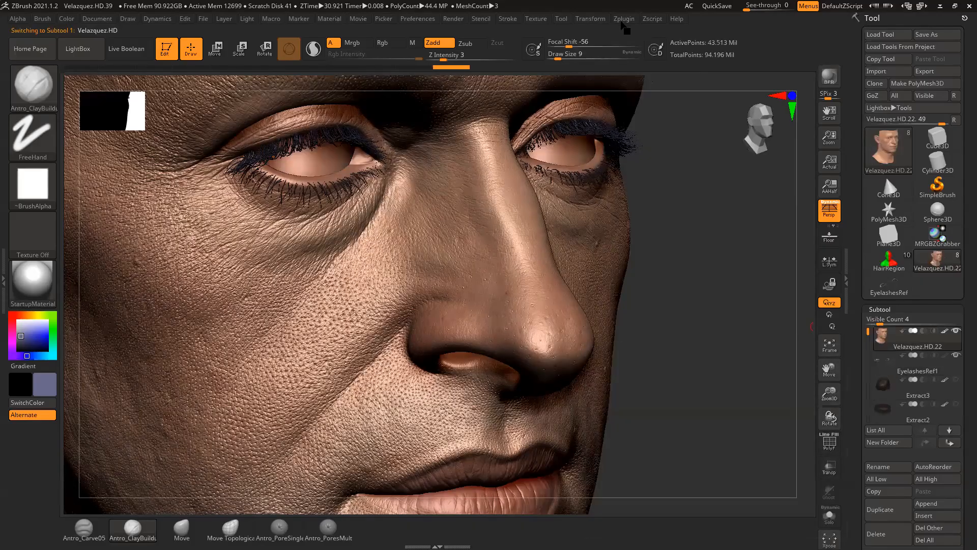
- Try to create an intersection mask on the head subtool with the Intersection Masker plugin
{"action": "left_click", "coordinate": [622, 20]}
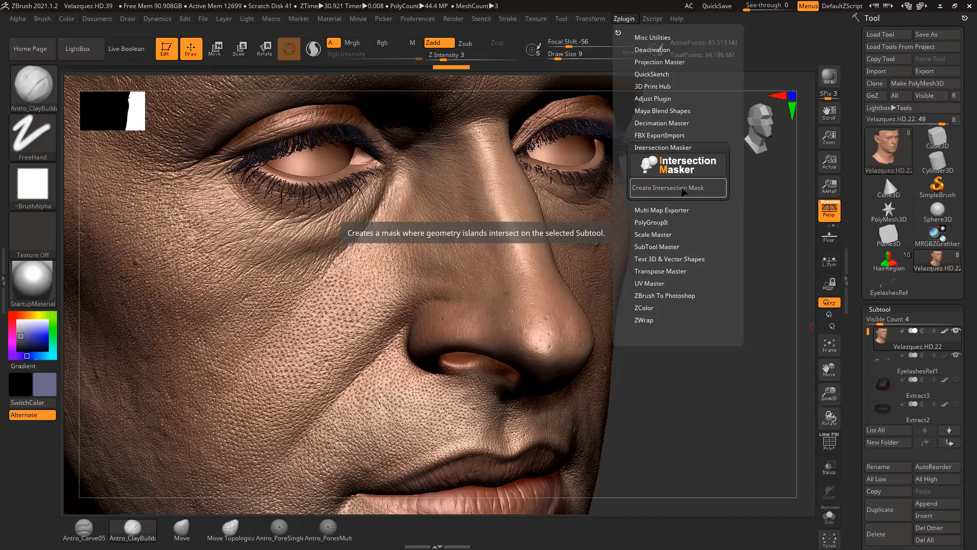
{"action": "left_click", "coordinate": [684, 190]}
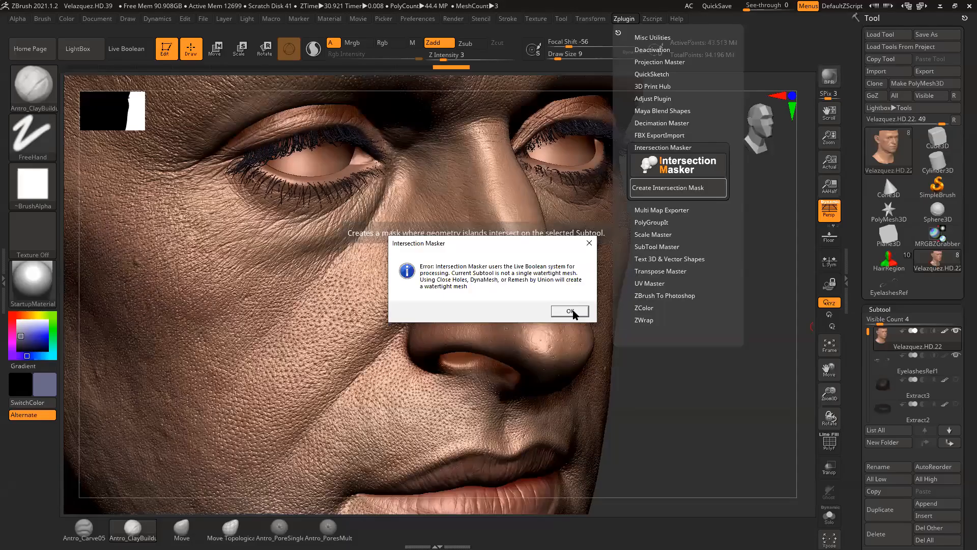
{"action": "left_click", "coordinate": [570, 311]}
- Set the clay brush's Draw Size to 7 and add small bumps at the lower lash roots towards the inner eye corner
{"action": "left_click_drag", "start_coordinate": [701, 252], "coordinate": [845, 425], "text": "alt"}
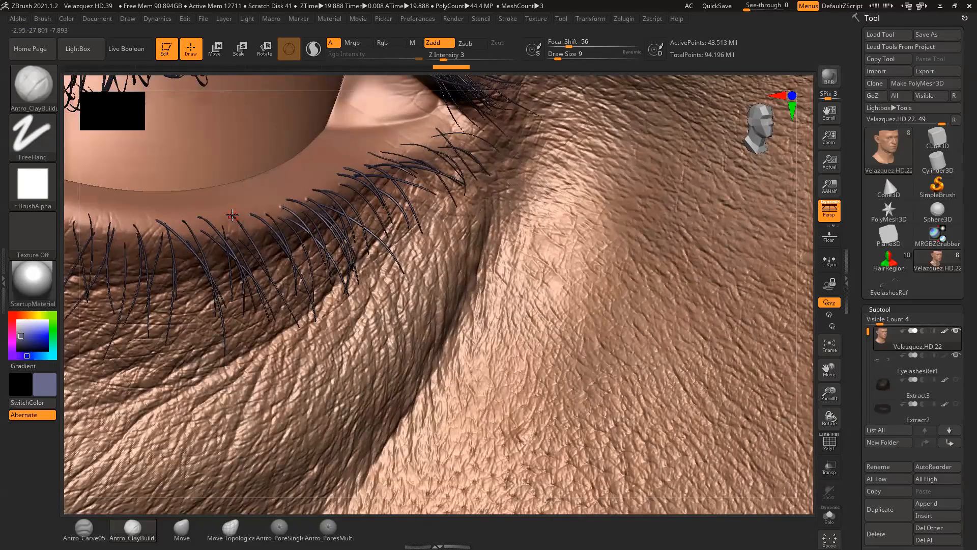
{"action": "left_click_drag", "start_coordinate": [815, 320], "coordinate": [789, 334]}
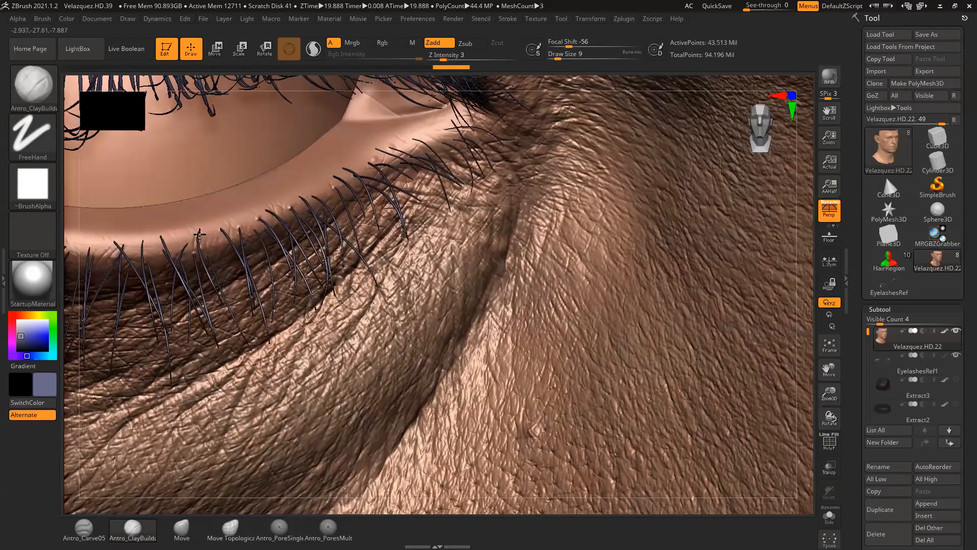
{"action": "key", "text": "space"}
{"action": "left_click", "coordinate": [194, 245]}
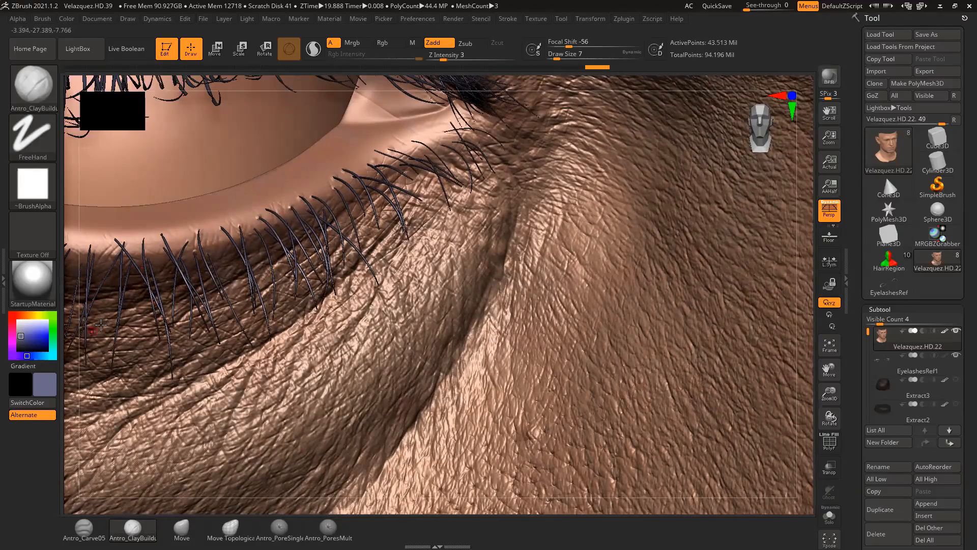
- Turn on Rgb colouring for the clay brush, sample the eyelid's skin colour and shift it to a duller brown
{"action": "left_click", "coordinate": [385, 43]}
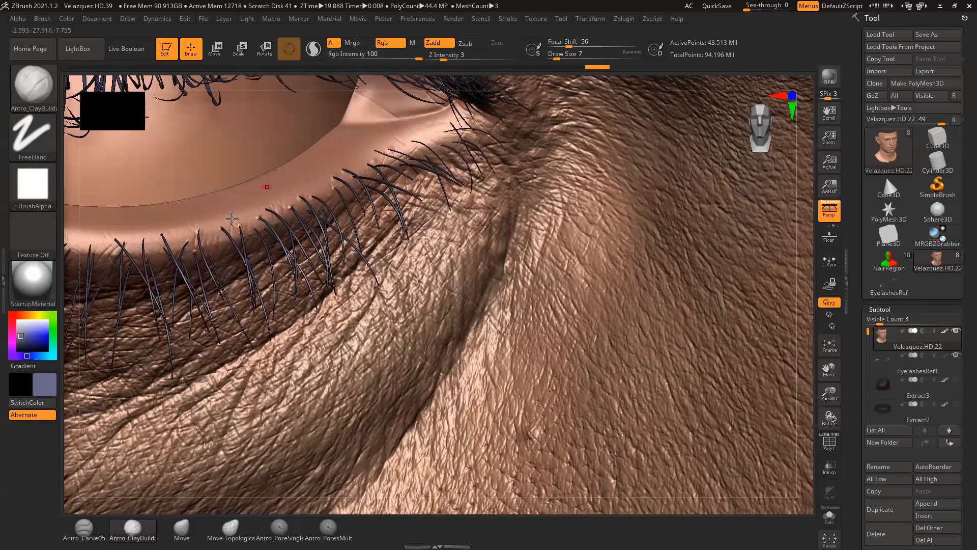
{"action": "left_click_drag", "start_coordinate": [32, 333], "coordinate": [310, 189]}
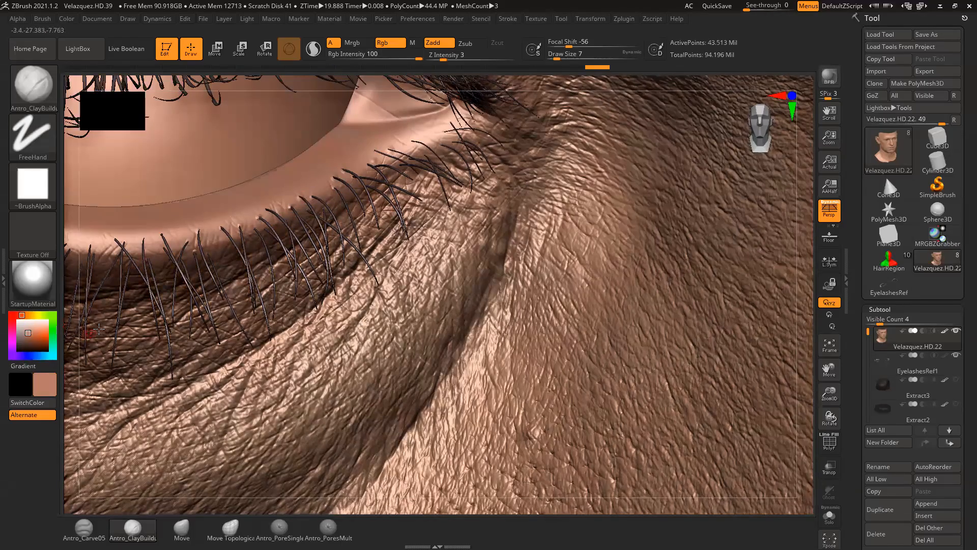
{"action": "left_click_drag", "start_coordinate": [26, 334], "coordinate": [23, 337]}
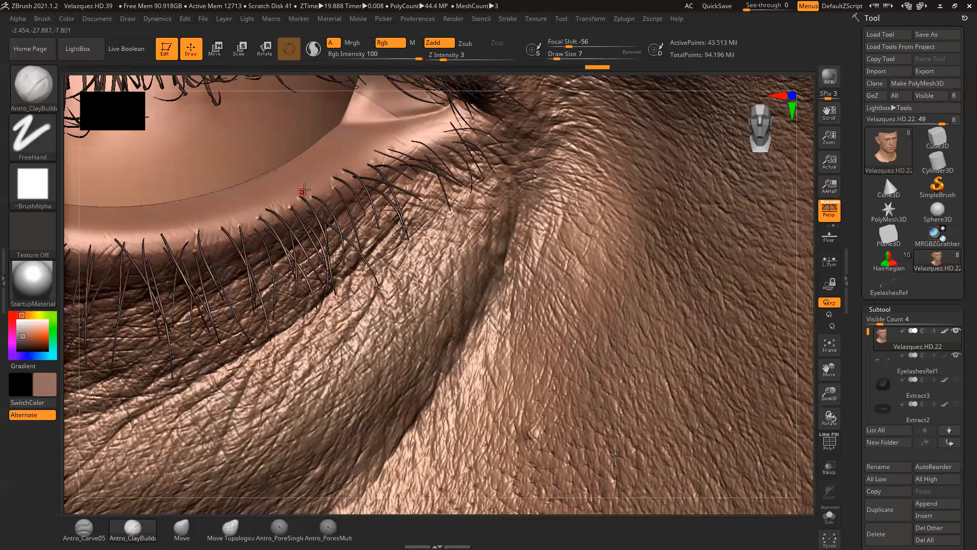
- Undo the last coloured stroke at the lash roots and lower the brush's Rgb Intensity to 8
{"action": "key", "text": "ctrl+z"}
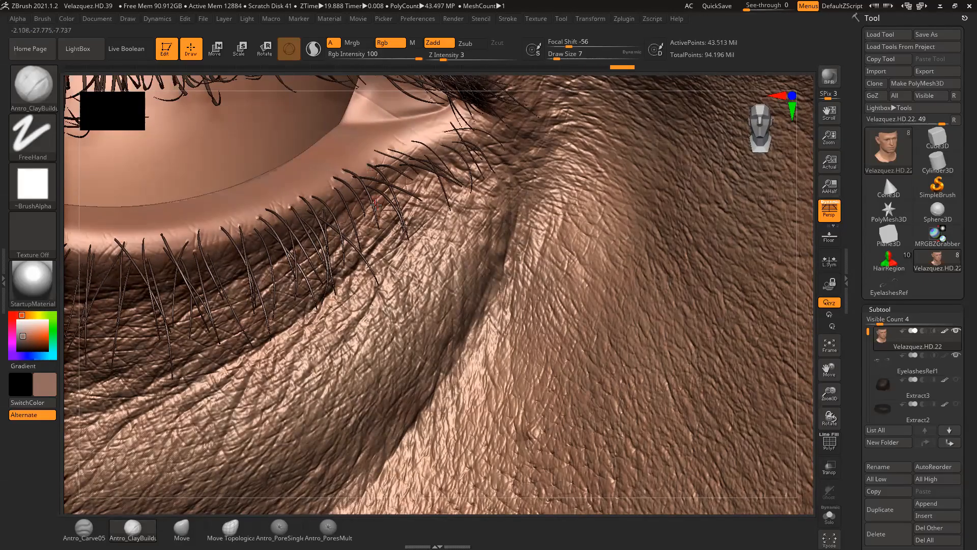
{"action": "key", "text": "ctrl"}
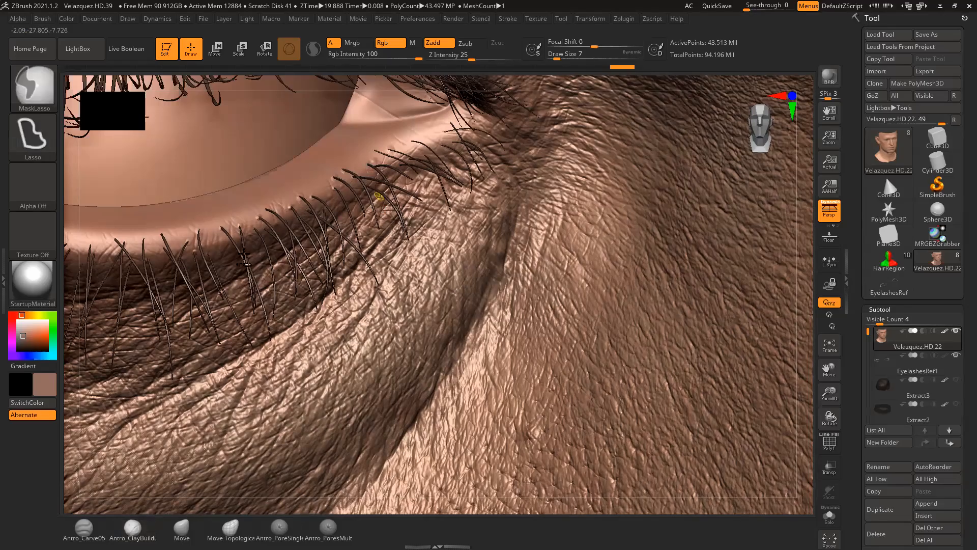
{"action": "left_click_drag", "start_coordinate": [380, 57], "coordinate": [355, 57]}
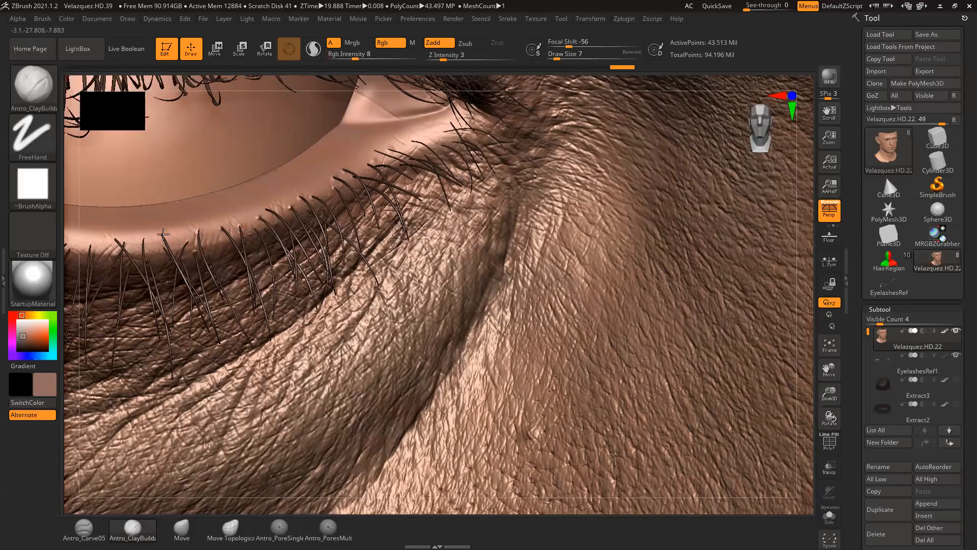
- Sculpt faintly tinted bumps at the lower lash roots, reducing the brush's Draw Size to 6
{"action": "left_click_drag", "start_coordinate": [161, 233], "coordinate": [196, 266]}
{"action": "key", "text": "space"}
{"action": "left_click_drag", "start_coordinate": [232, 236], "coordinate": [227, 235]}
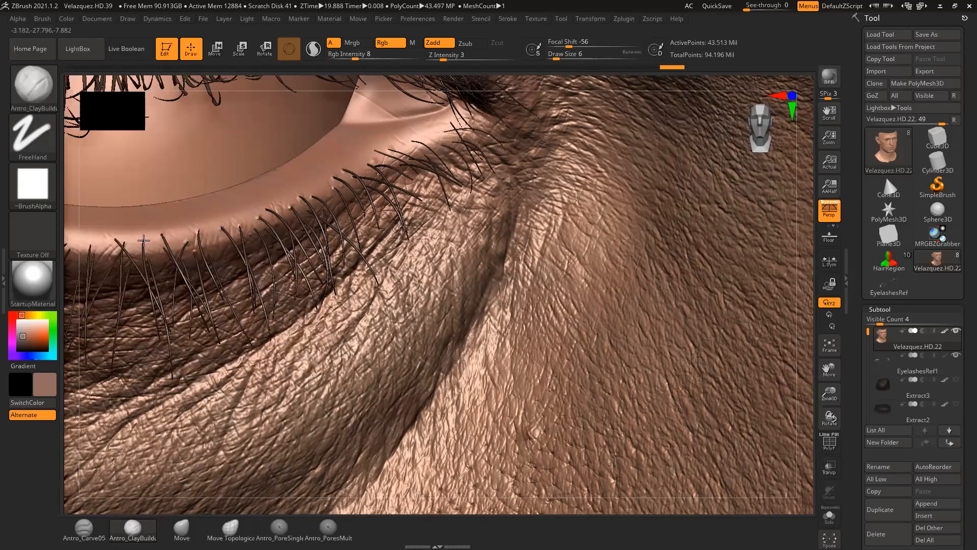
{"action": "left_click_drag", "start_coordinate": [143, 238], "coordinate": [151, 264]}
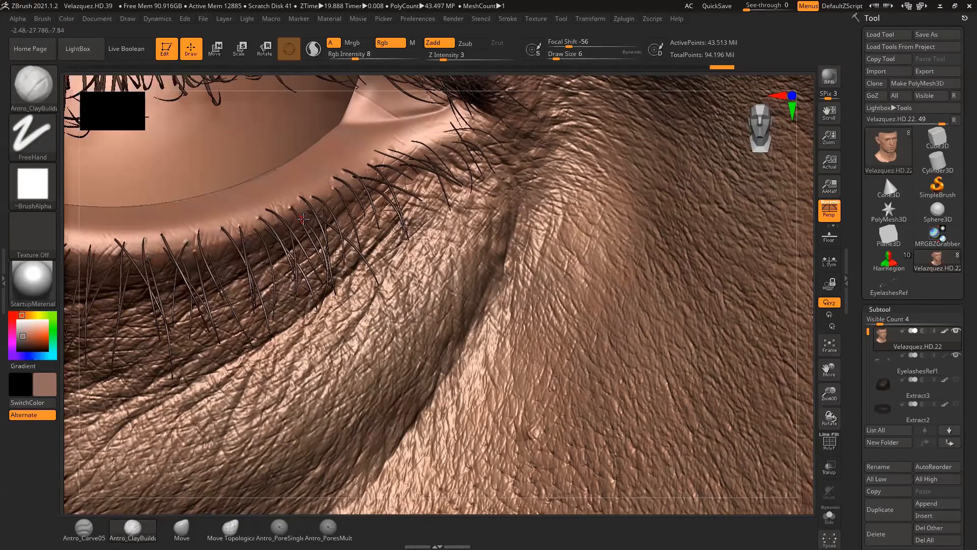
{"action": "left_click_drag", "start_coordinate": [308, 209], "coordinate": [318, 210]}
{"action": "key", "text": "ctrl+z"}
{"action": "key", "text": "ctrl+shift+z"}
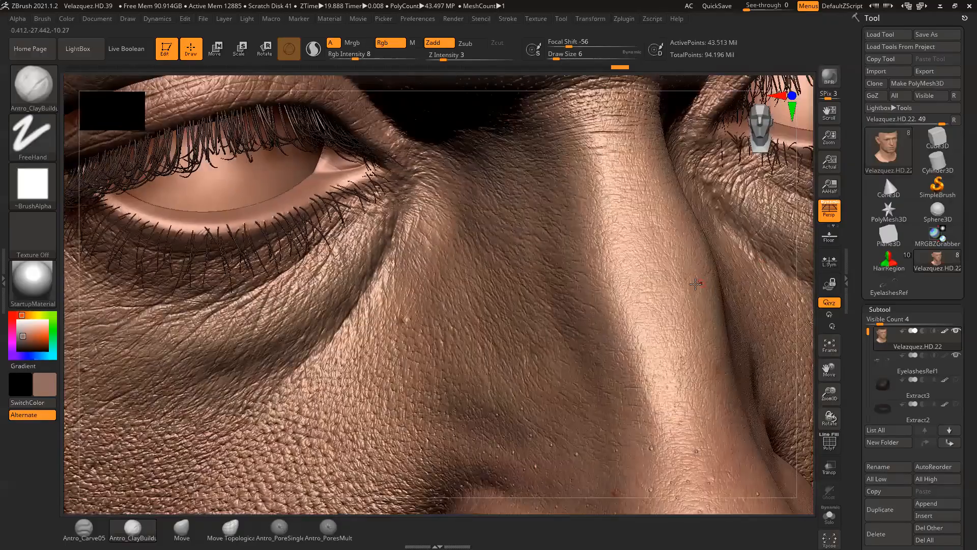
{"action": "left_click_drag", "start_coordinate": [811, 334], "coordinate": [815, 328]}
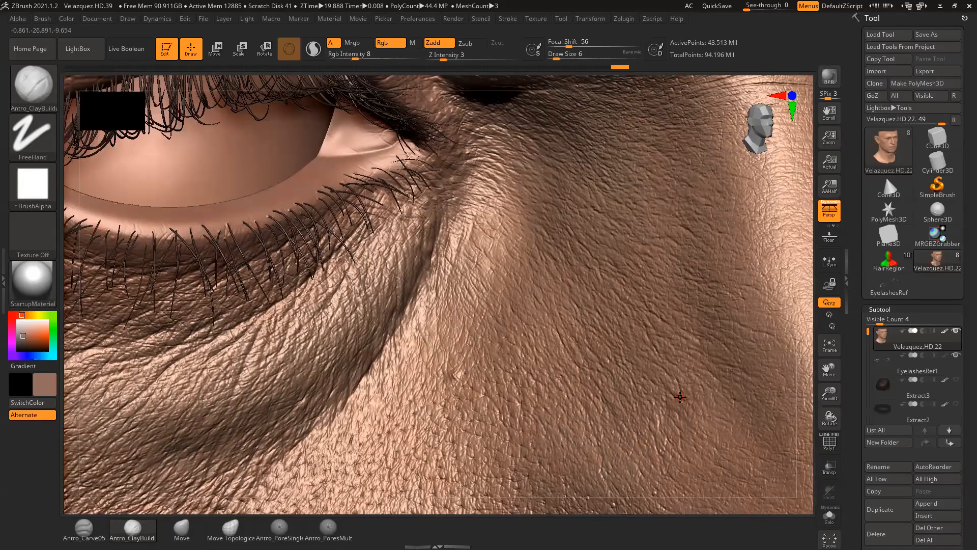
{"action": "left_click_drag", "start_coordinate": [803, 308], "coordinate": [728, 179]}
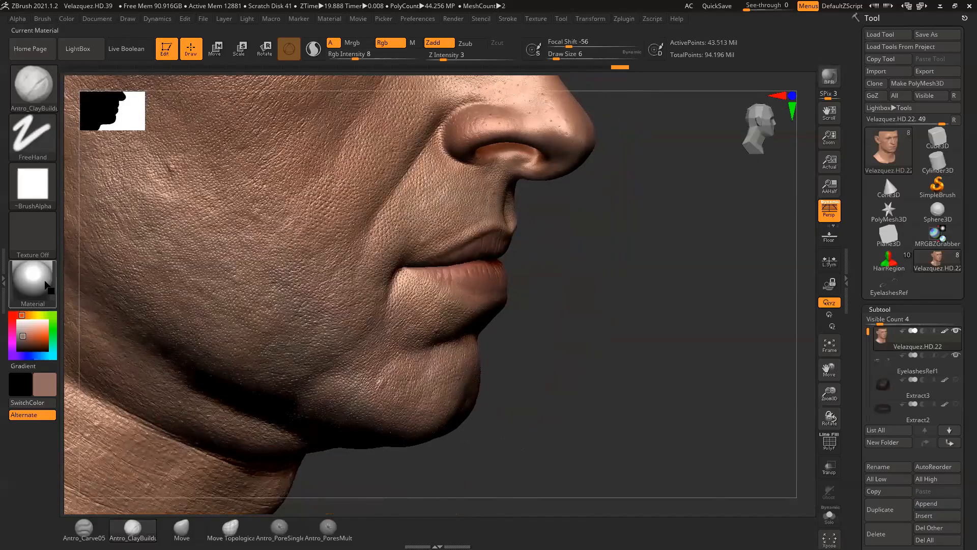
- Switch the bust's material to Flat Color and choose the Antro_Stubble_B stubble brush
{"action": "left_click", "coordinate": [50, 288]}
{"action": "left_click", "coordinate": [94, 242]}
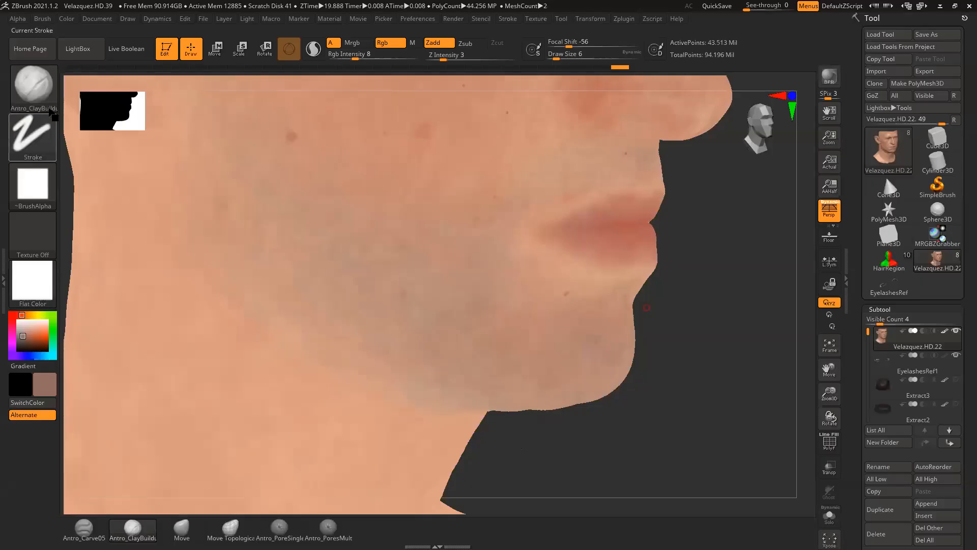
{"action": "left_click", "coordinate": [32, 84]}
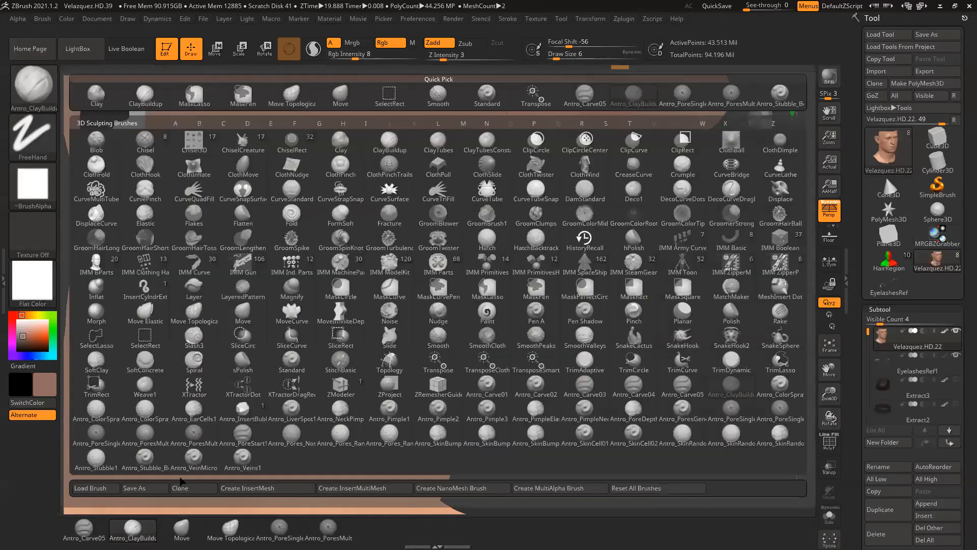
{"action": "left_click", "coordinate": [145, 459]}
{"action": "mouse_move", "coordinate": [692, 364]}
{"action": "left_mouse_down"}
{"action": "mouse_move", "coordinate": [652, 327]}
{"action": "mouse_move", "coordinate": [750, 345]}
{"action": "mouse_move", "coordinate": [631, 325]}
{"action": "left_mouse_up"}
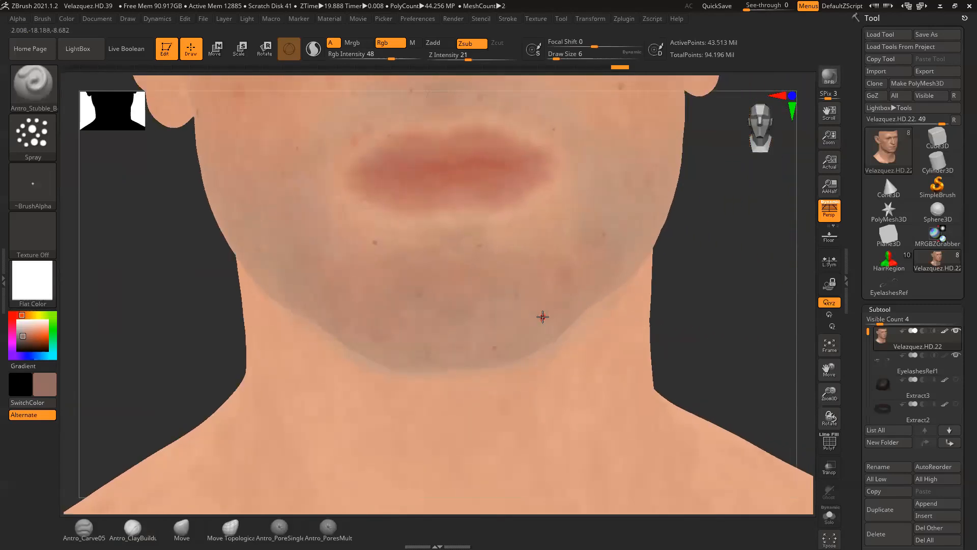
- Set the stubble brush's Draw Size to 27 and its Rgb Intensity to 61, trying it out on the chin
{"action": "key", "text": "space"}
{"action": "left_click_drag", "start_coordinate": [552, 276], "coordinate": [557, 276]}
{"action": "left_click_drag", "start_coordinate": [709, 264], "coordinate": [530, 290]}
{"action": "key", "text": "space"}
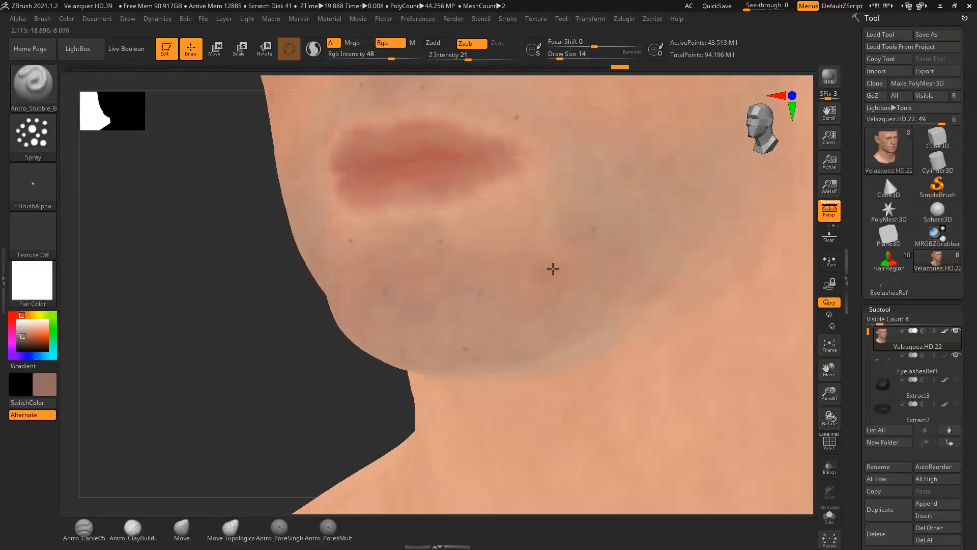
{"action": "key", "text": "ctrl"}
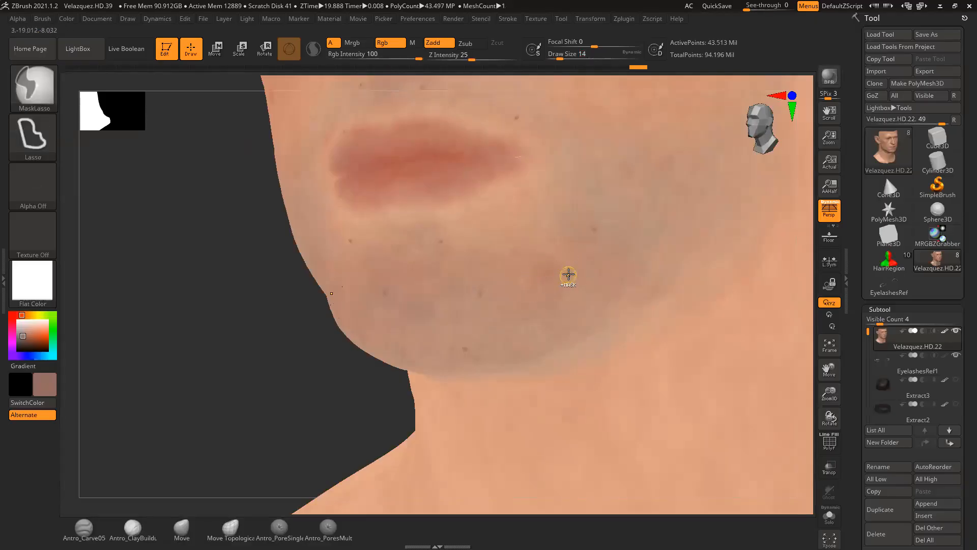
{"action": "key", "text": "space"}
{"action": "left_click_drag", "start_coordinate": [388, 58], "coordinate": [397, 58]}
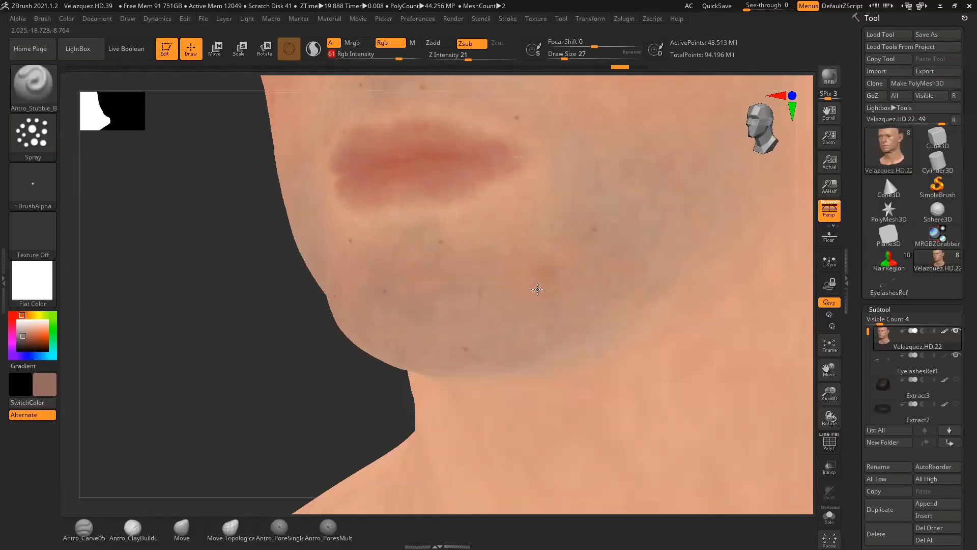
{"action": "key", "text": "ctrl"}
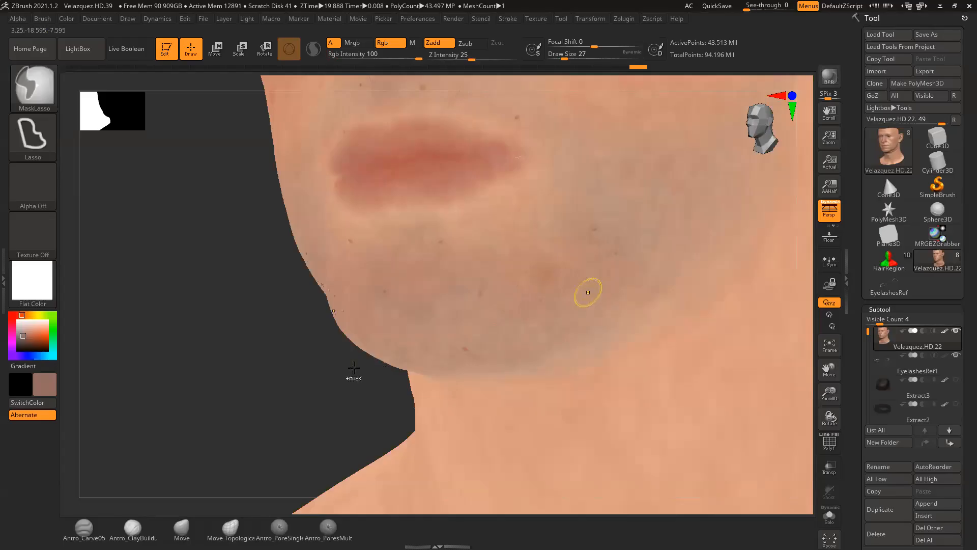
- Spray beard stubble along the edge of the jaw and over the lower cheek beside the chin
{"action": "mouse_move", "coordinate": [327, 395]}
{"action": "left_mouse_down"}
{"action": "mouse_move", "coordinate": [338, 387]}
{"action": "mouse_move", "coordinate": [350, 402]}
{"action": "mouse_move", "coordinate": [192, 414]}
{"action": "left_mouse_up"}
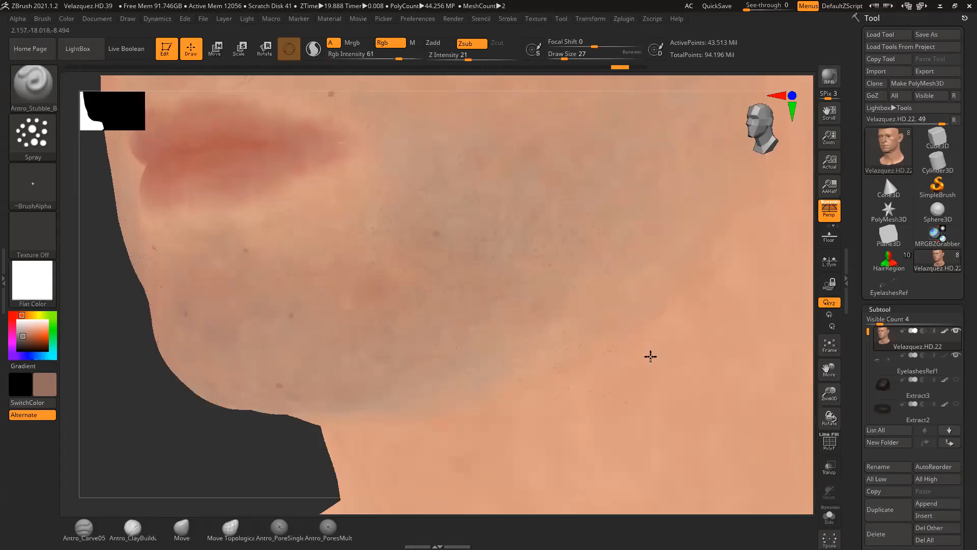
{"action": "left_click_drag", "start_coordinate": [636, 301], "coordinate": [651, 275]}
{"action": "mouse_move", "coordinate": [806, 308]}
{"action": "left_mouse_down"}
{"action": "mouse_move", "coordinate": [799, 299]}
{"action": "mouse_move", "coordinate": [763, 302]}
{"action": "left_mouse_up"}
{"action": "left_click_drag", "start_coordinate": [639, 286], "coordinate": [607, 299]}
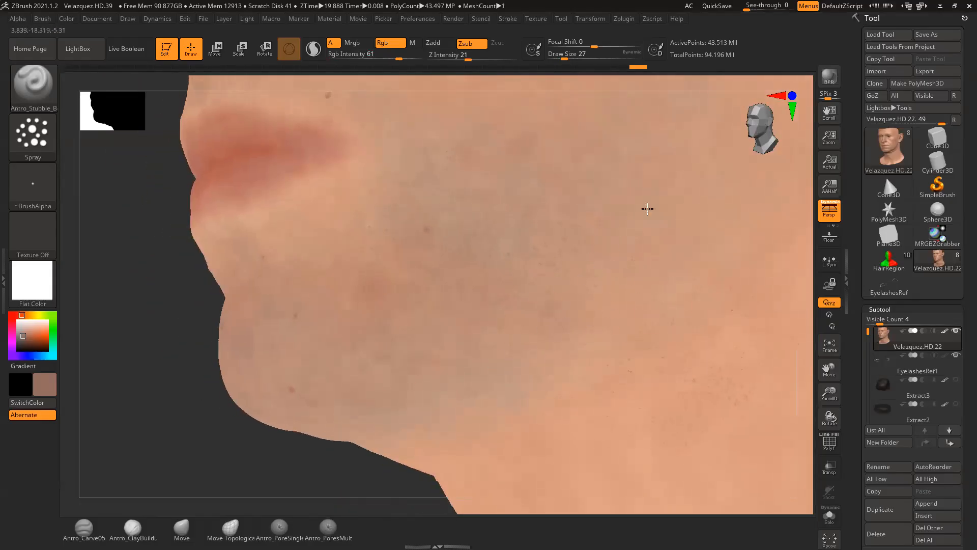
{"action": "left_click", "coordinate": [558, 288]}
{"action": "left_click", "coordinate": [554, 306]}
{"action": "left_click_drag", "start_coordinate": [499, 249], "coordinate": [509, 246]}
- Spray stubble below the mouth corner and over the shaded beard area of the cheek
{"action": "left_click_drag", "start_coordinate": [807, 284], "coordinate": [695, 355], "text": "alt"}
{"action": "left_click_drag", "start_coordinate": [803, 319], "coordinate": [807, 352]}
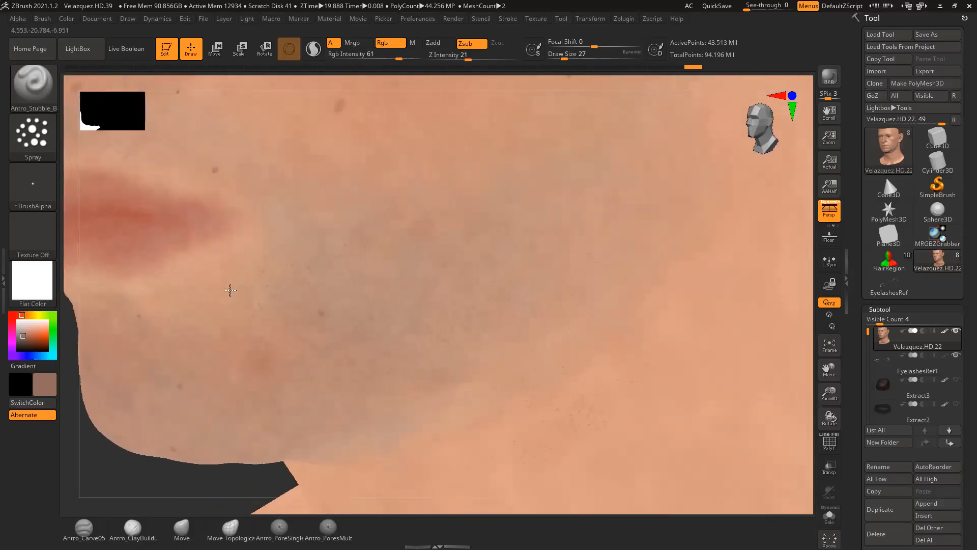
{"action": "left_click_drag", "start_coordinate": [255, 347], "coordinate": [305, 397]}
{"action": "mouse_move", "coordinate": [799, 343]}
{"action": "left_mouse_down"}
{"action": "mouse_move", "coordinate": [803, 353]}
{"action": "mouse_move", "coordinate": [784, 352]}
{"action": "left_mouse_up"}
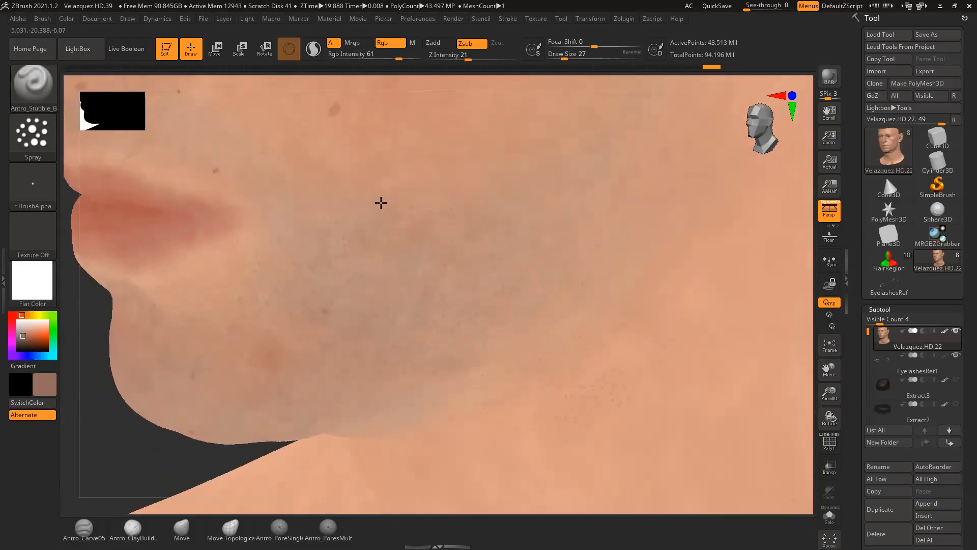
- Extend the stubble up the side of the cheek to the sideburn area in front of the ear
{"action": "mouse_move", "coordinate": [802, 286]}
{"action": "left_mouse_down"}
{"action": "mouse_move", "coordinate": [792, 331]}
{"action": "mouse_move", "coordinate": [760, 342]}
{"action": "mouse_move", "coordinate": [801, 319]}
{"action": "mouse_move", "coordinate": [731, 319]}
{"action": "left_mouse_up"}
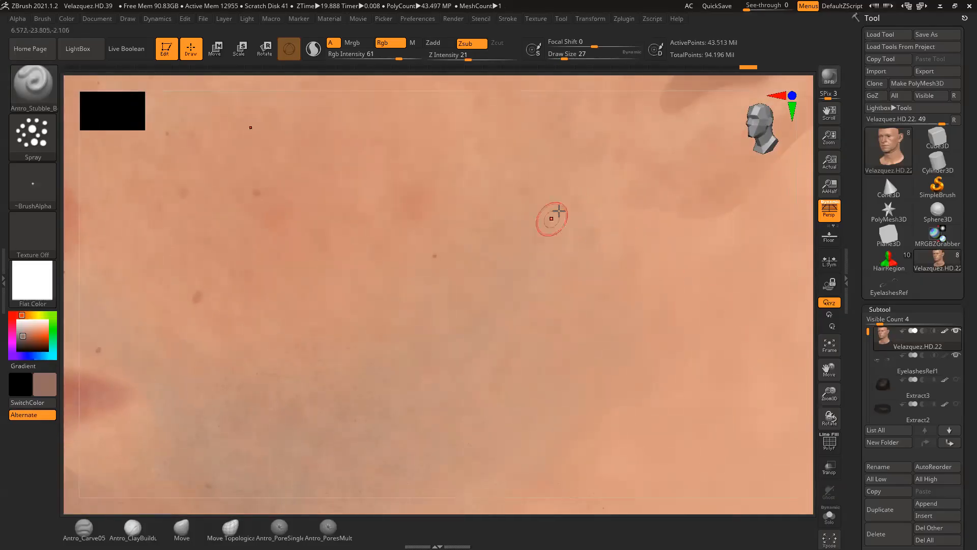
{"action": "left_click_drag", "start_coordinate": [799, 253], "coordinate": [768, 289]}
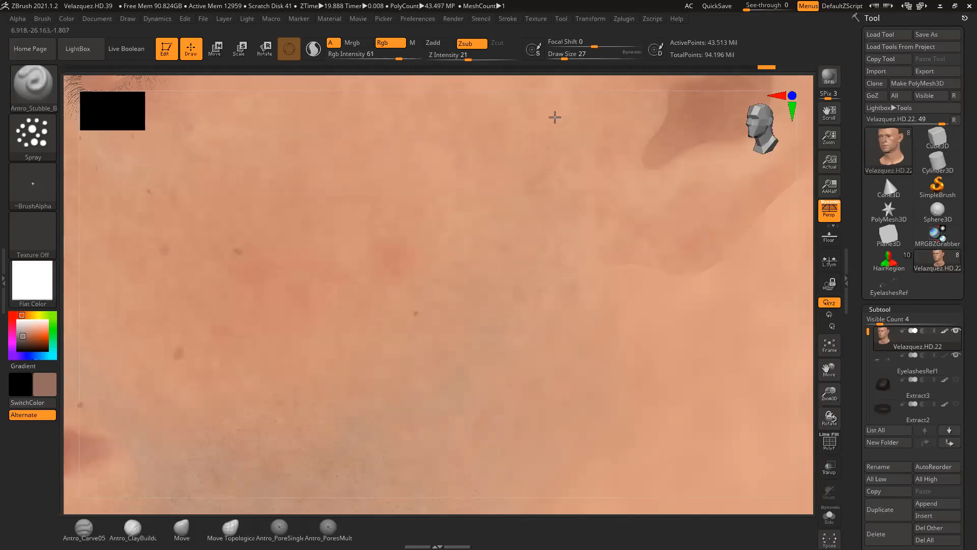
{"action": "left_click_drag", "start_coordinate": [806, 233], "coordinate": [797, 283], "text": "alt"}
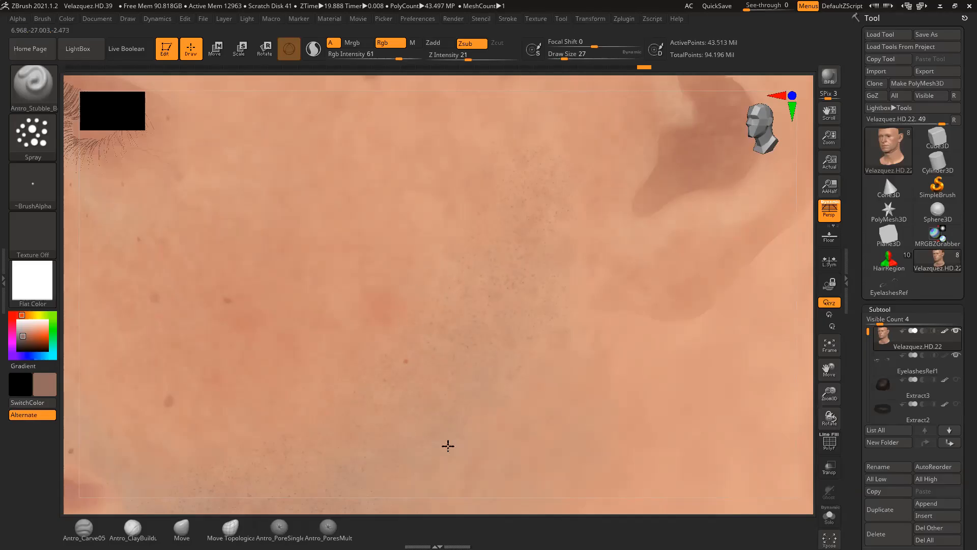
- Fill in stubble around the jaw corner and on the neck just below the jaw
{"action": "left_click_drag", "start_coordinate": [786, 343], "coordinate": [524, 345], "text": "alt"}
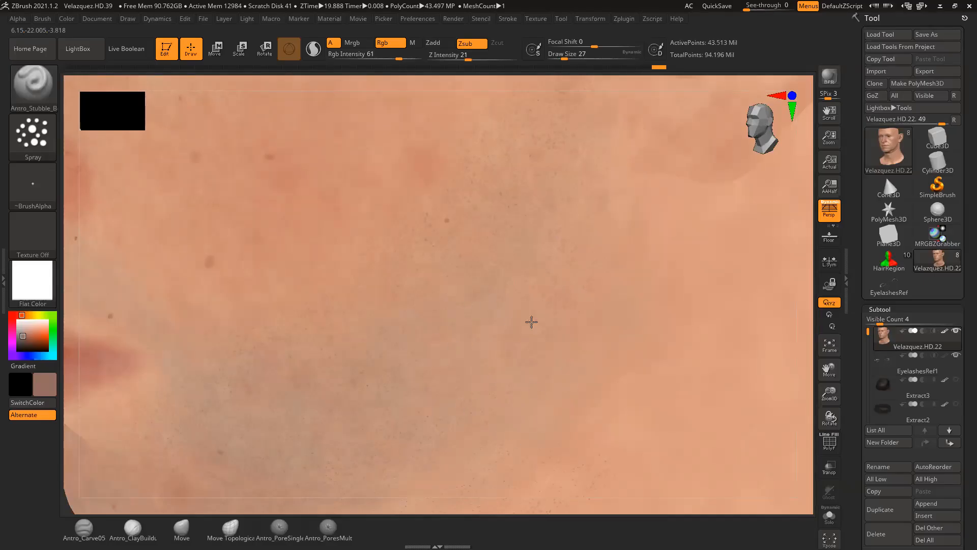
{"action": "mouse_move", "coordinate": [810, 343]}
{"action": "left_mouse_down"}
{"action": "mouse_move", "coordinate": [787, 235]}
{"action": "mouse_move", "coordinate": [759, 239]}
{"action": "left_mouse_up"}
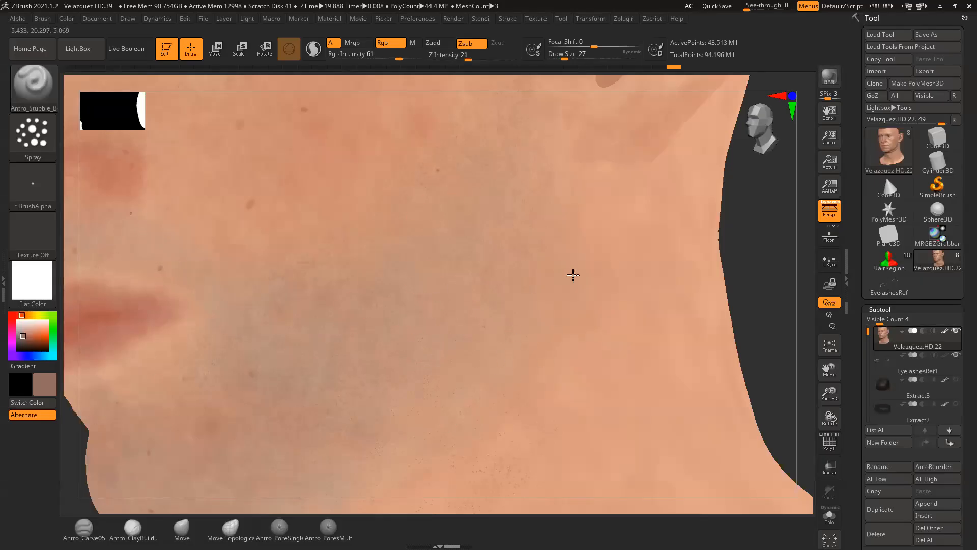
{"action": "key", "text": "ctrl+shift+z"}
{"action": "mouse_move", "coordinate": [747, 268]}
{"action": "left_mouse_down", "text": "alt"}
{"action": "mouse_move", "coordinate": [788, 192]}
{"action": "mouse_move", "coordinate": [810, 196]}
{"action": "left_mouse_up", "text": "alt"}
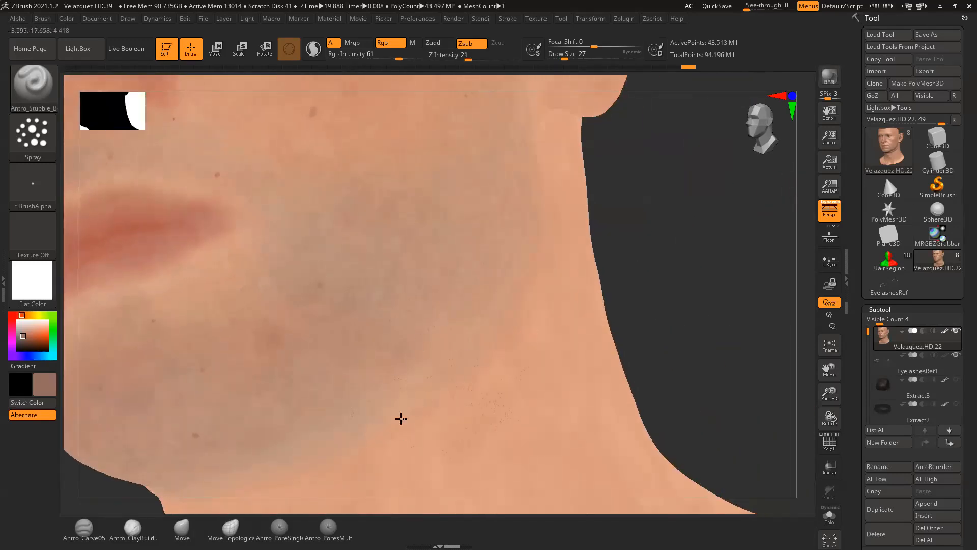
- Spray stubble across the front of the chin, checking the strokes with undo and redo
{"action": "left_click_drag", "start_coordinate": [664, 284], "coordinate": [840, 208]}
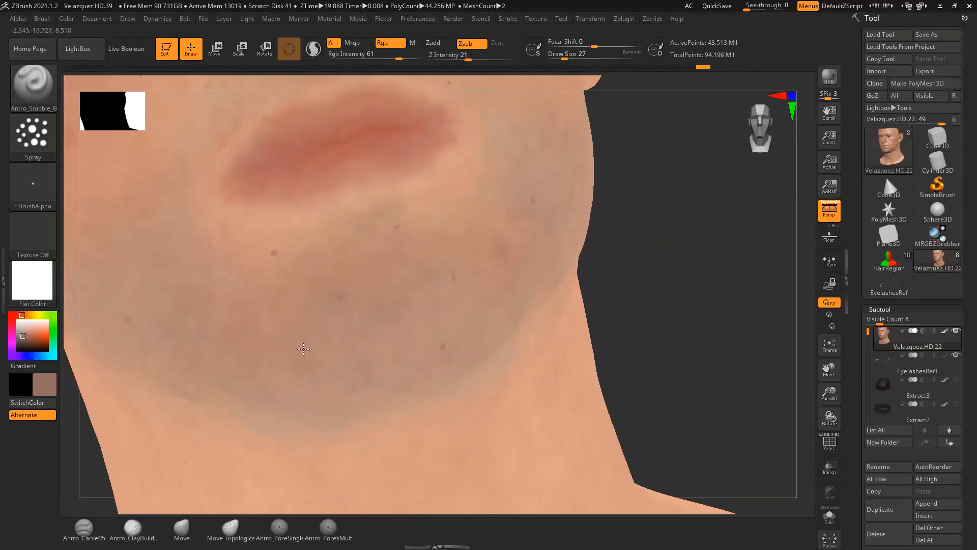
{"action": "key", "text": "ctrl+shift+z"}
{"action": "key", "text": "ctrl+shift+z"}
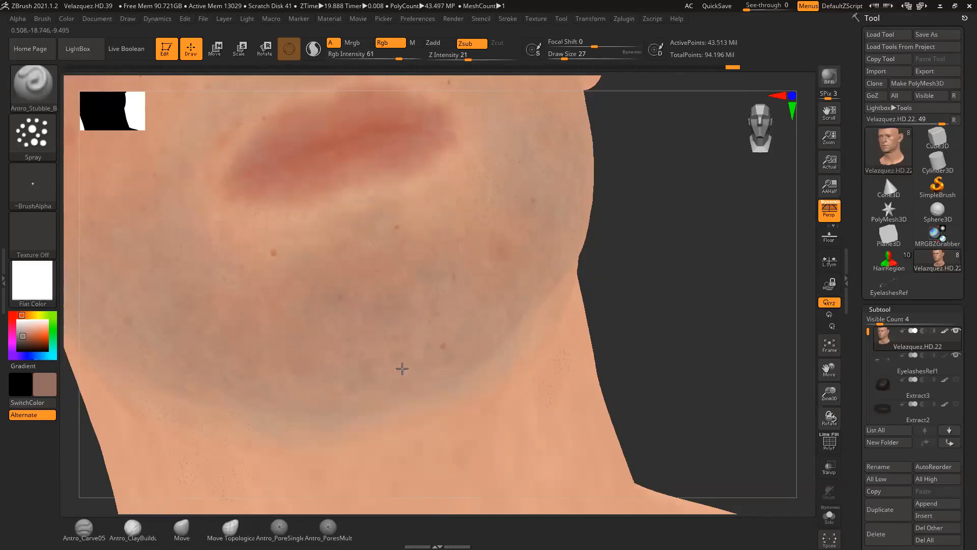
{"action": "key", "text": "ctrl+shift+z"}
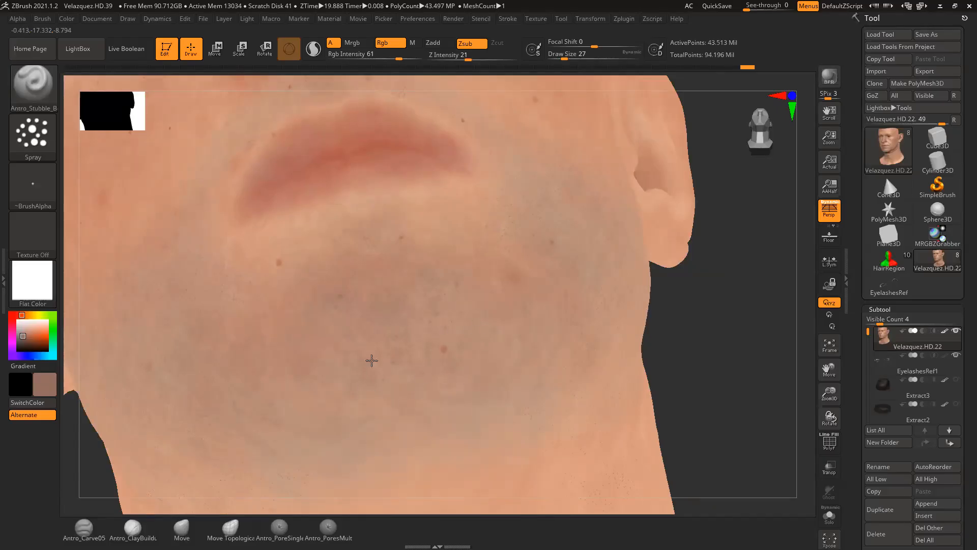
{"action": "key", "text": "ctrl+shift+z"}
{"action": "key", "text": "ctrl+shift+z"}
- Thicken the stubble on the underside of the chin and add some beneath the lower lip
{"action": "left_click_drag", "start_coordinate": [372, 439], "coordinate": [408, 418]}
{"action": "left_click_drag", "start_coordinate": [469, 383], "coordinate": [478, 355]}
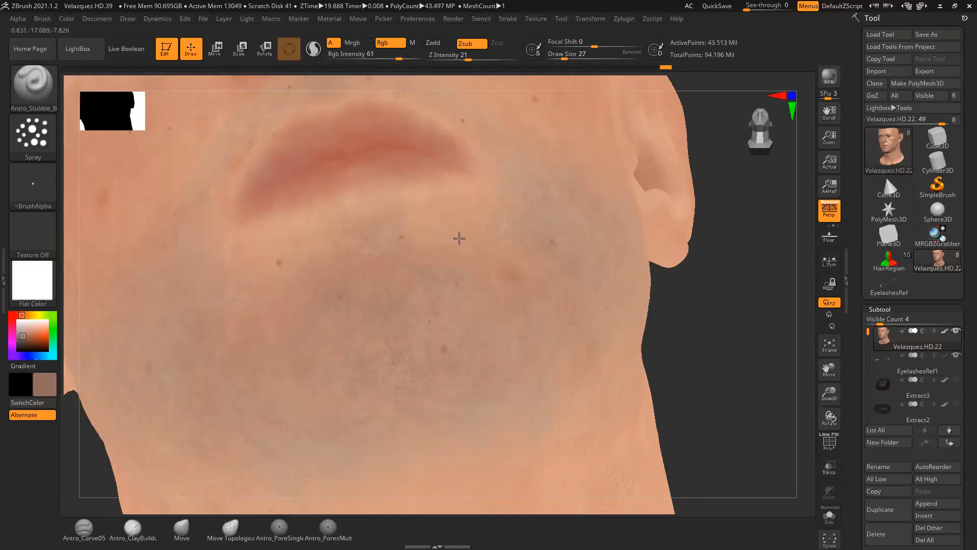
{"action": "left_click_drag", "start_coordinate": [419, 234], "coordinate": [430, 214]}
{"action": "mouse_move", "coordinate": [380, 237]}
{"action": "left_mouse_down"}
{"action": "mouse_move", "coordinate": [389, 210]}
{"action": "mouse_move", "coordinate": [424, 244]}
{"action": "mouse_move", "coordinate": [461, 249]}
{"action": "mouse_move", "coordinate": [479, 275]}
{"action": "left_mouse_up"}
- Spray stubble under the jaw and down onto the upper neck, fading it into bare skin
{"action": "left_click_drag", "start_coordinate": [748, 281], "coordinate": [475, 327]}
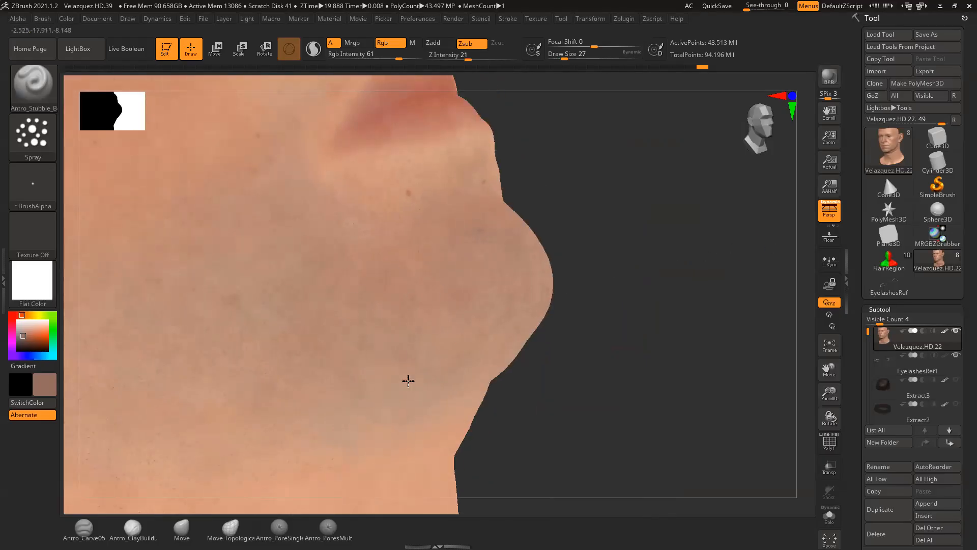
{"action": "mouse_move", "coordinate": [580, 321]}
{"action": "left_mouse_down"}
{"action": "mouse_move", "coordinate": [650, 288]}
{"action": "mouse_move", "coordinate": [698, 207]}
{"action": "mouse_move", "coordinate": [582, 321]}
{"action": "left_mouse_up"}
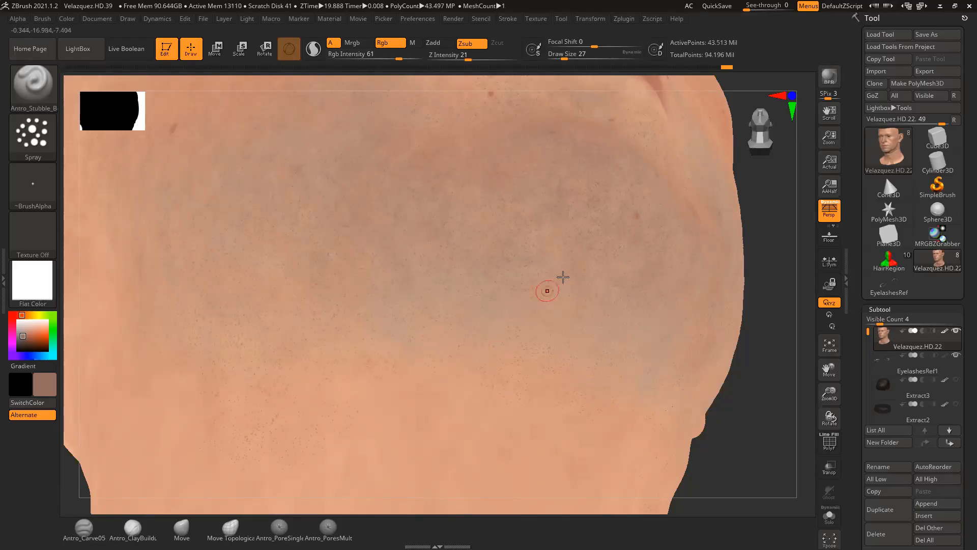
{"action": "left_click_drag", "start_coordinate": [703, 387], "coordinate": [704, 340]}
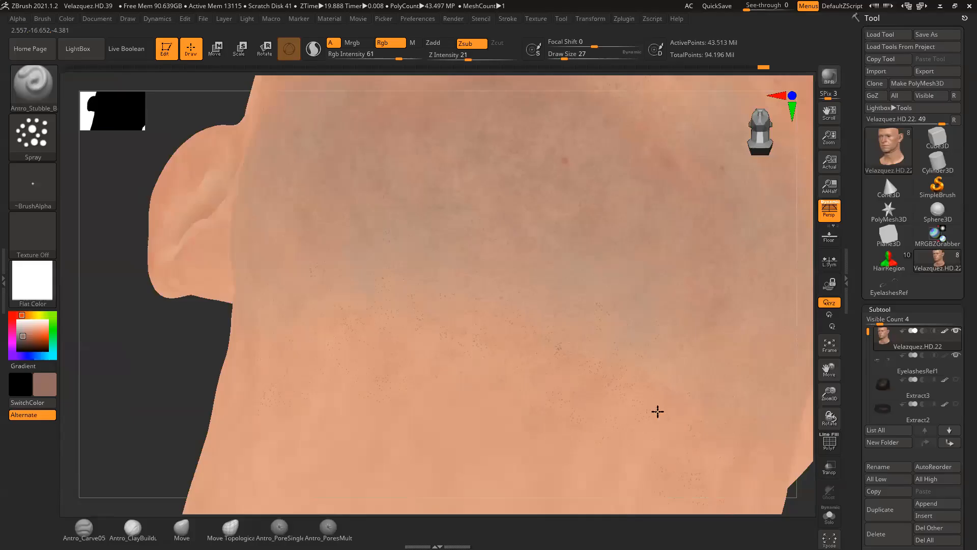
{"action": "left_click_drag", "start_coordinate": [805, 454], "coordinate": [530, 375]}
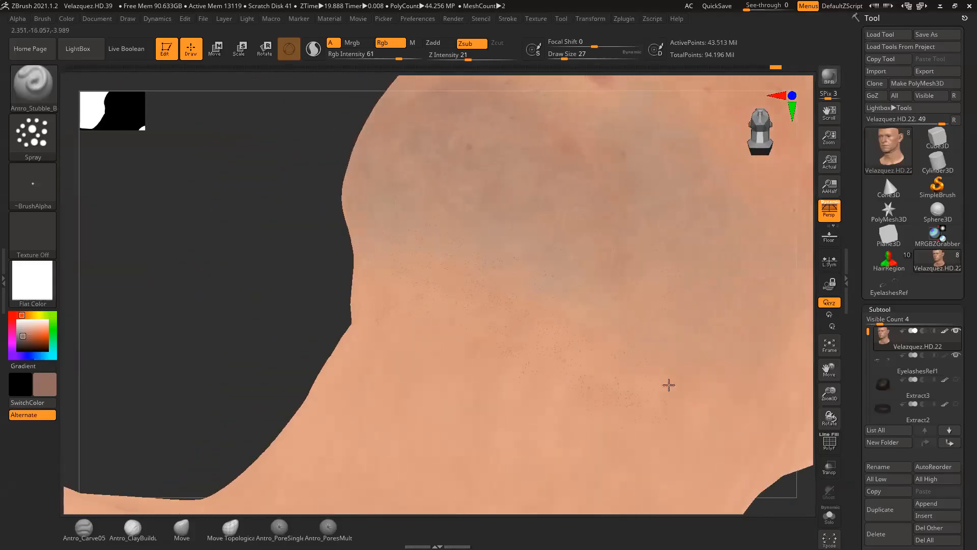
{"action": "key", "text": "ctrl+z"}
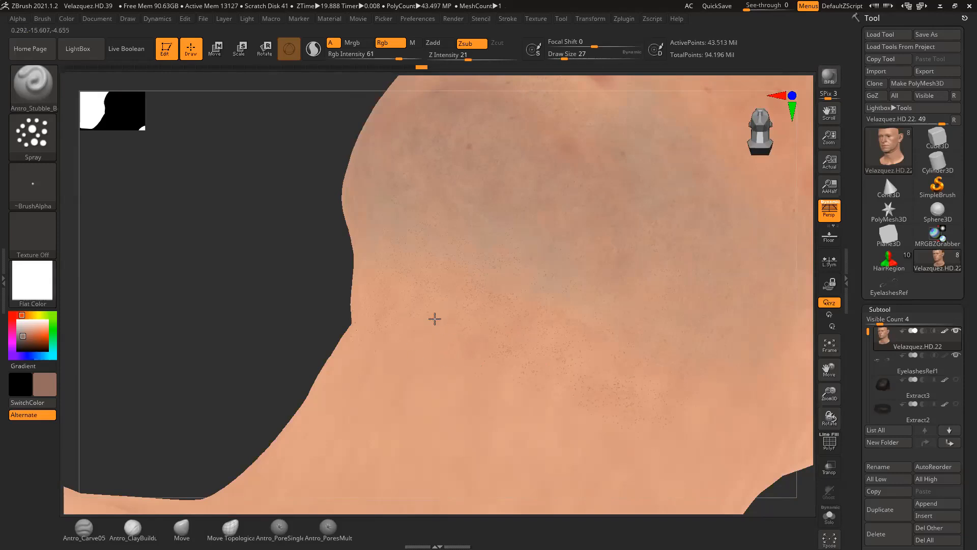
{"action": "key", "text": "ctrl+shift+z"}
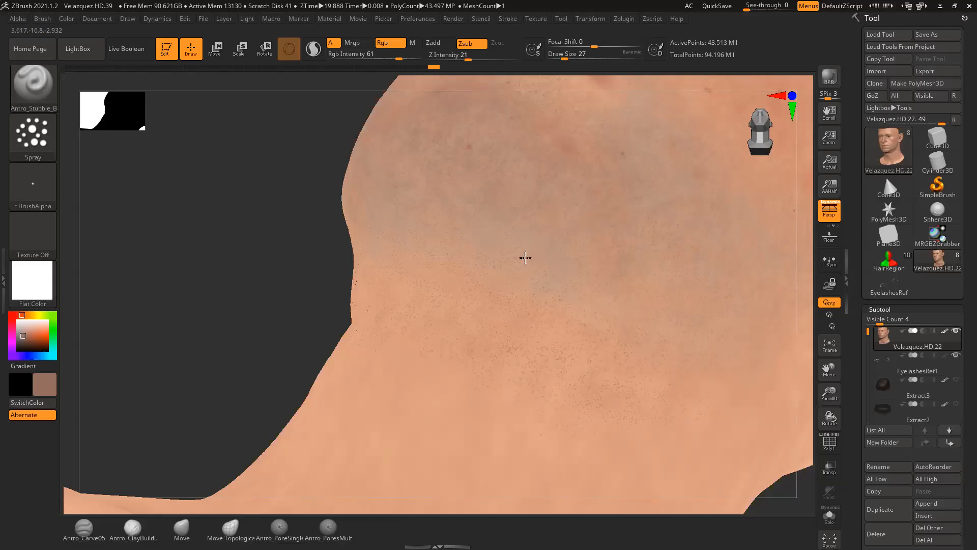
- Add stubble along the right jawline and the side of the neck below it
{"action": "right_click_drag", "start_coordinate": [445, 265], "coordinate": [546, 272]}
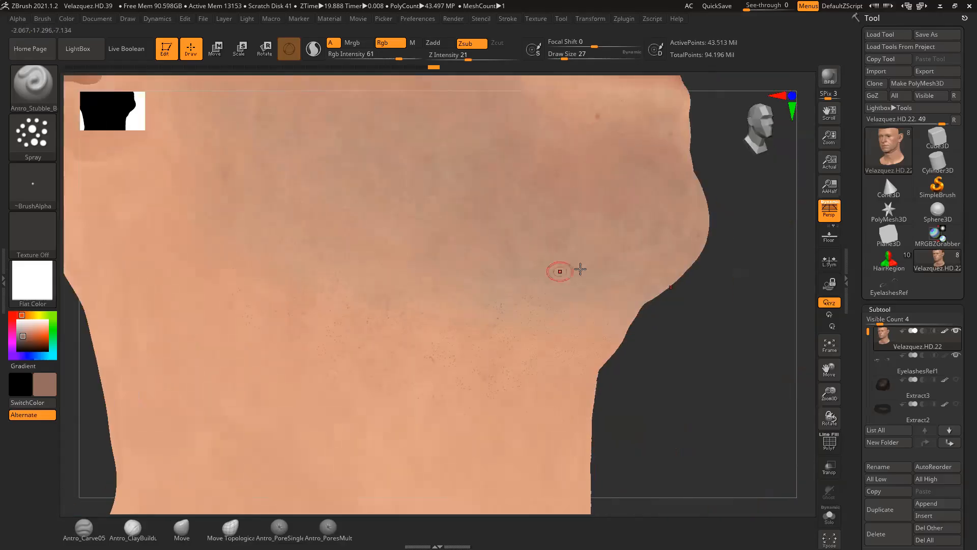
{"action": "left_click_drag", "start_coordinate": [328, 238], "coordinate": [414, 198]}
{"action": "right_click_drag", "start_coordinate": [636, 293], "coordinate": [689, 292], "text": "alt"}
{"action": "mouse_move", "coordinate": [420, 332]}
{"action": "left_mouse_down"}
{"action": "mouse_move", "coordinate": [353, 255]}
{"action": "mouse_move", "coordinate": [248, 230]}
{"action": "left_mouse_up"}
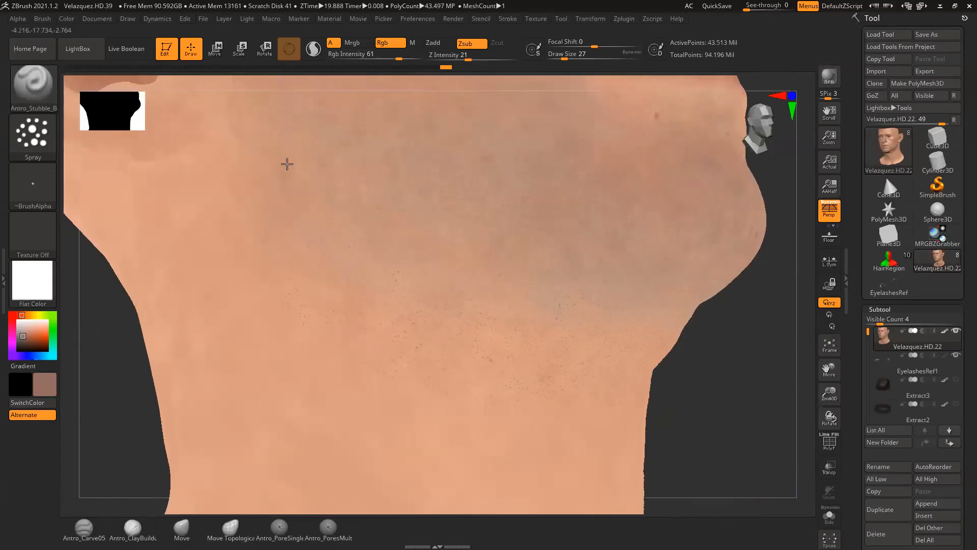
{"action": "left_click_drag", "start_coordinate": [771, 314], "coordinate": [685, 362], "text": "alt"}
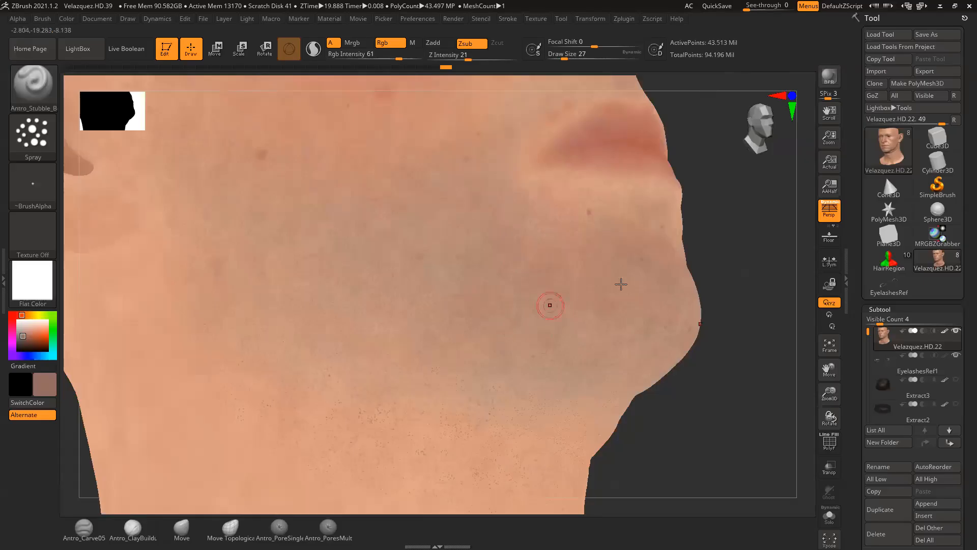
{"action": "right_click_drag", "start_coordinate": [570, 298], "coordinate": [513, 260]}
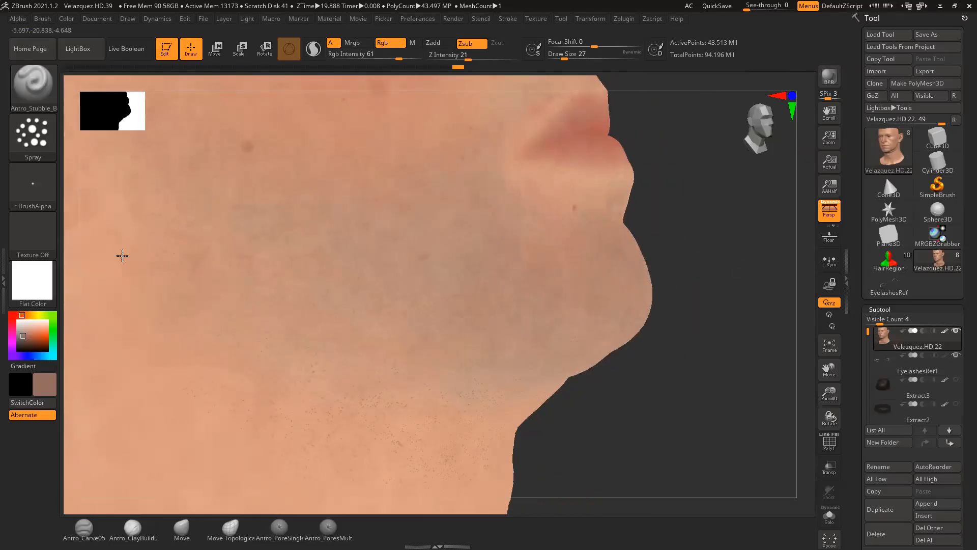
- Spray light stubble on the right cheek, across the upper lip and around the corners of the mouth
{"action": "right_click_drag", "start_coordinate": [621, 239], "coordinate": [524, 222]}
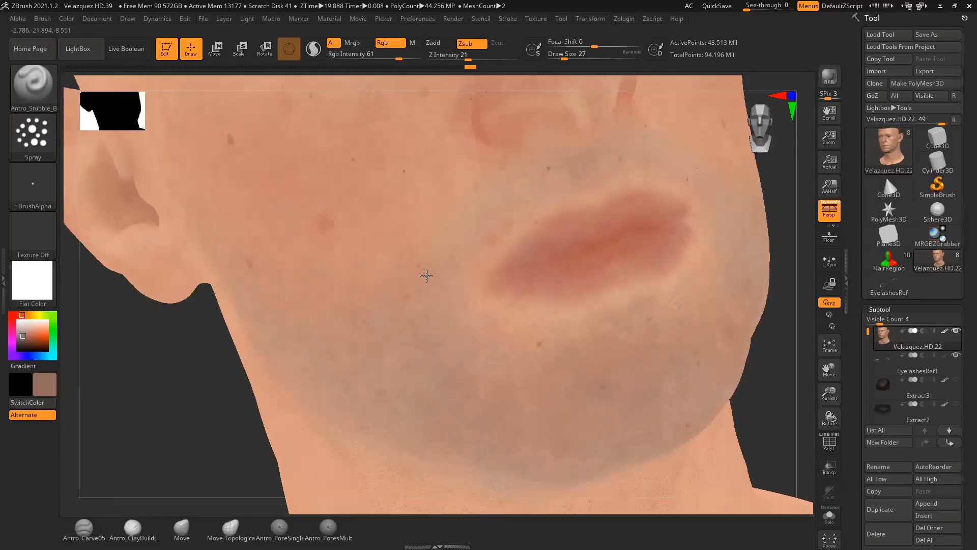
{"action": "left_click", "coordinate": [436, 164]}
{"action": "right_click_drag", "start_coordinate": [289, 275], "coordinate": [301, 259]}
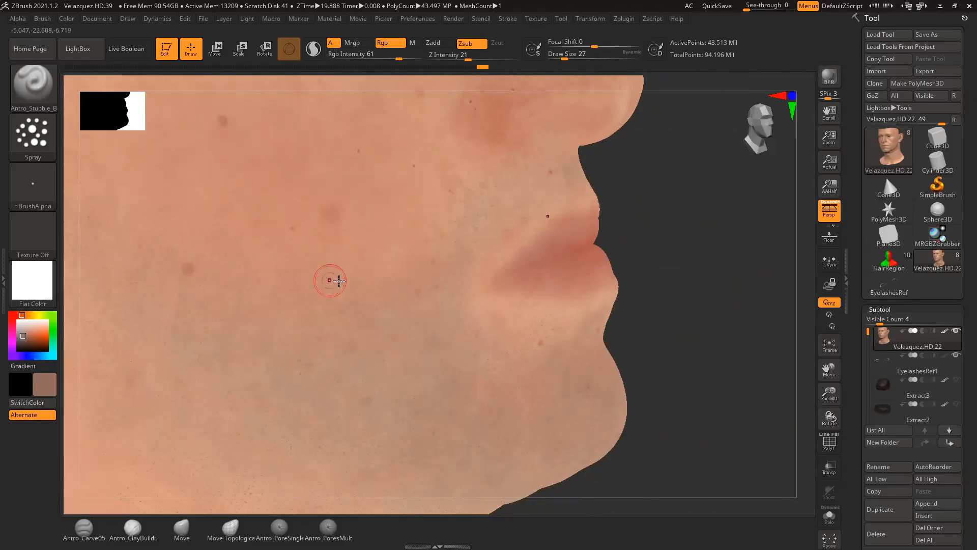
{"action": "right_click_drag", "start_coordinate": [681, 244], "coordinate": [757, 251], "text": "ctrl"}
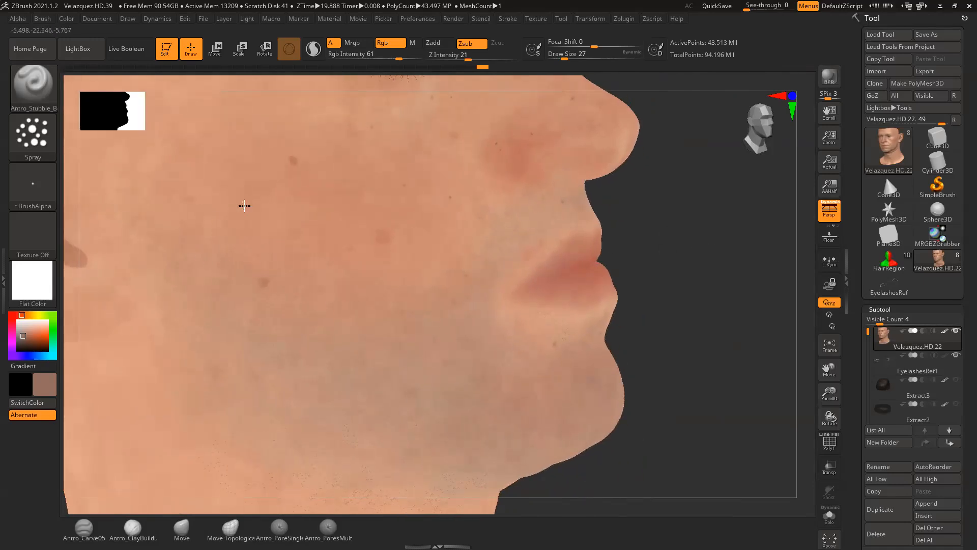
{"action": "right_click_drag", "start_coordinate": [655, 258], "coordinate": [469, 273]}
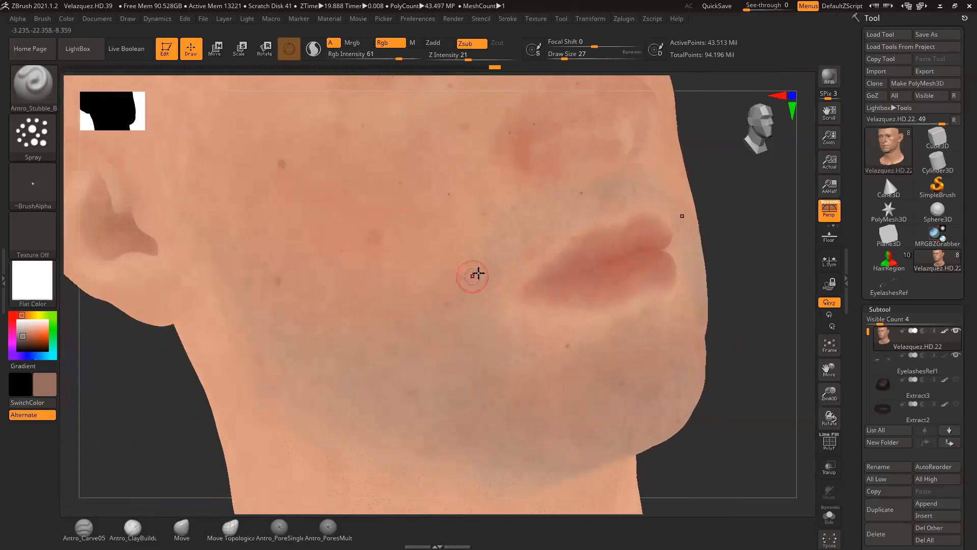
{"action": "right_click_drag", "start_coordinate": [534, 339], "coordinate": [633, 235]}
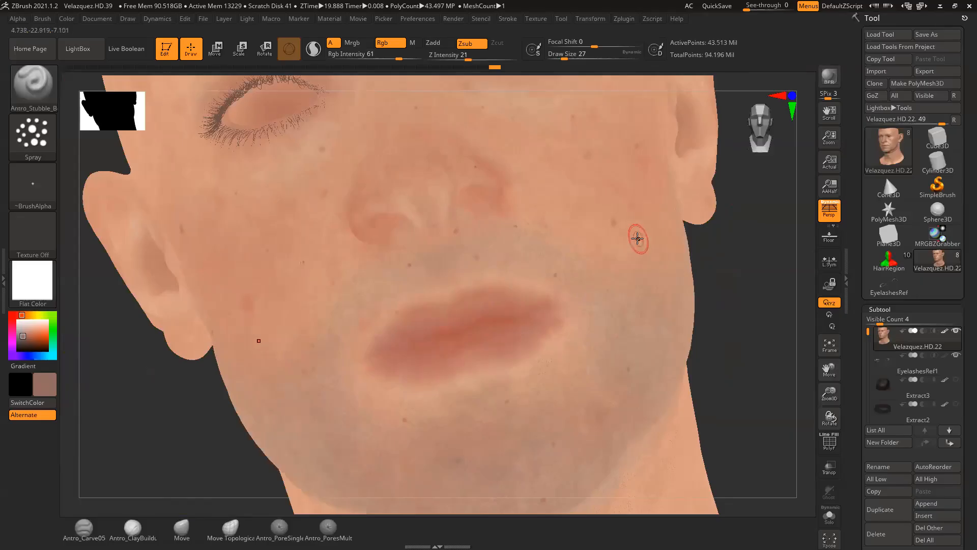
{"action": "left_click_drag", "start_coordinate": [412, 279], "coordinate": [545, 224]}
{"action": "right_click_drag", "start_coordinate": [552, 224], "coordinate": [771, 275], "text": "ctrl"}
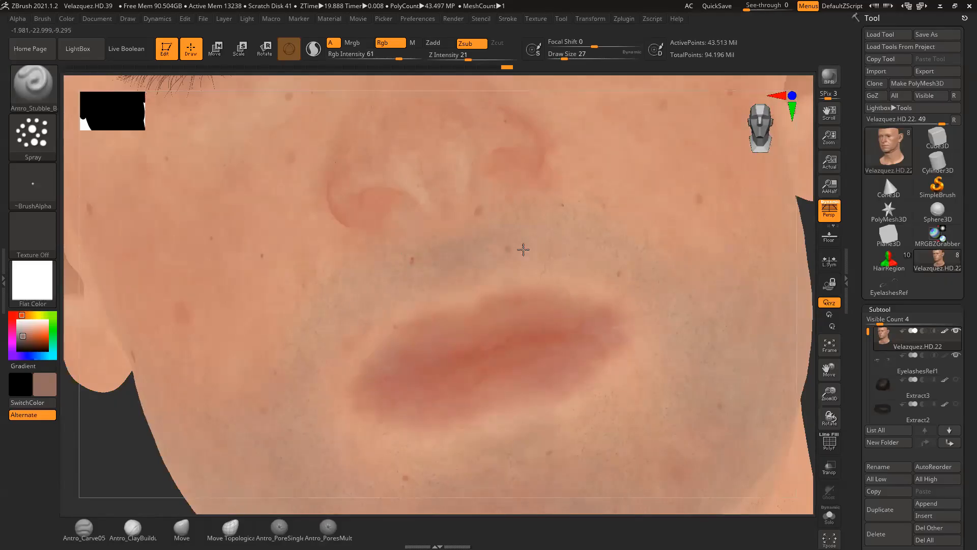
{"action": "left_click_drag", "start_coordinate": [604, 280], "coordinate": [664, 285]}
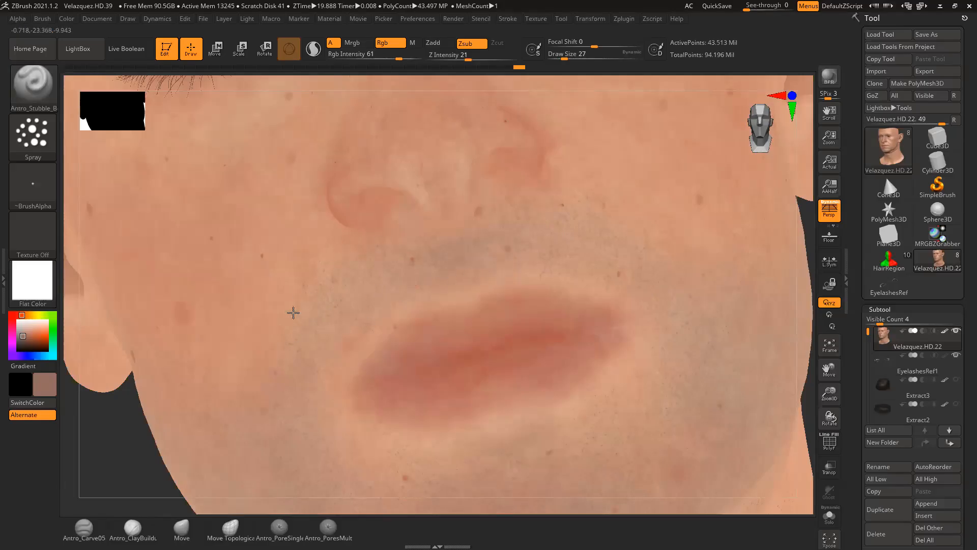
{"action": "left_click", "coordinate": [624, 241]}
- Raise the RGB intensity to 82 and strengthen the stubble around the lips and on the upper chin
{"action": "left_click", "coordinate": [400, 59]}
{"action": "left_click_drag", "start_coordinate": [400, 56], "coordinate": [410, 59]}
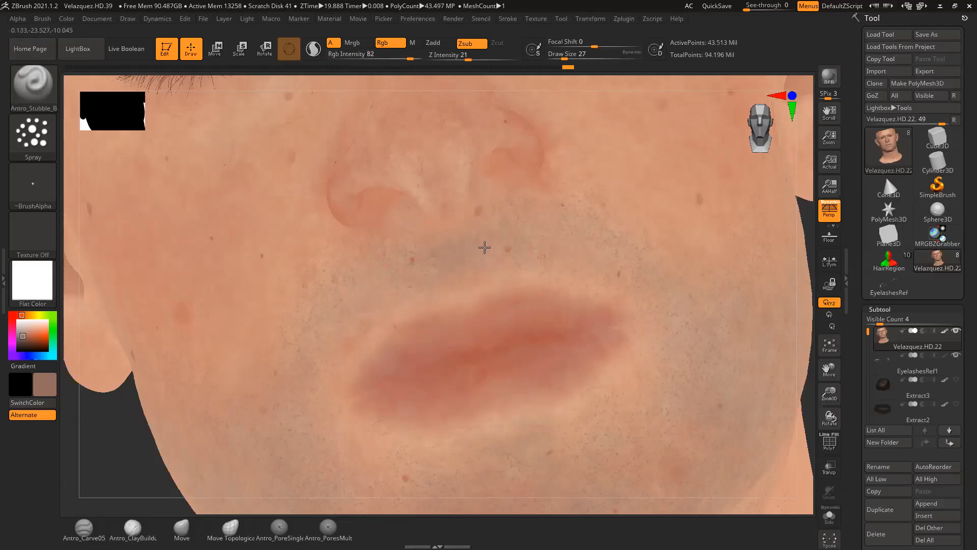
{"action": "left_click_drag", "start_coordinate": [814, 257], "coordinate": [555, 342]}
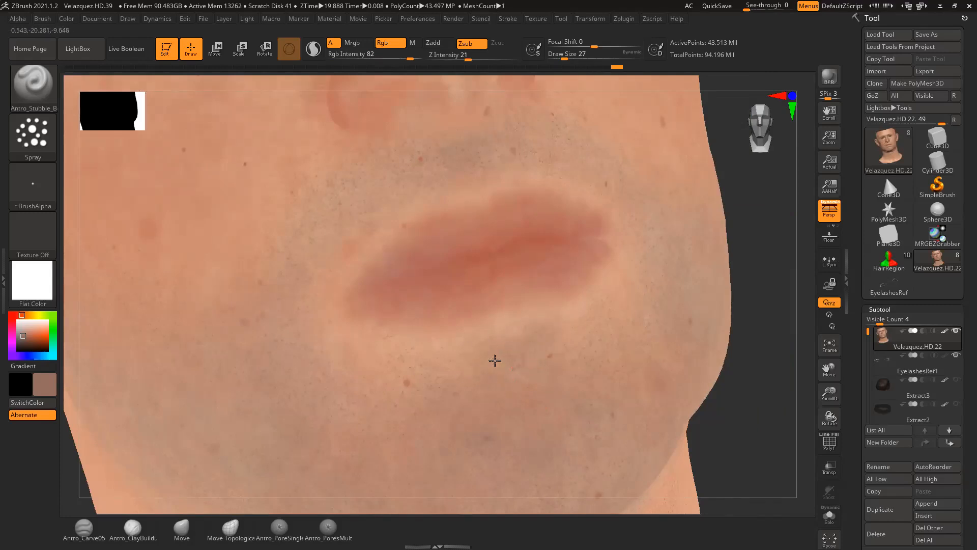
{"action": "left_click_drag", "start_coordinate": [760, 286], "coordinate": [755, 212], "text": "alt"}
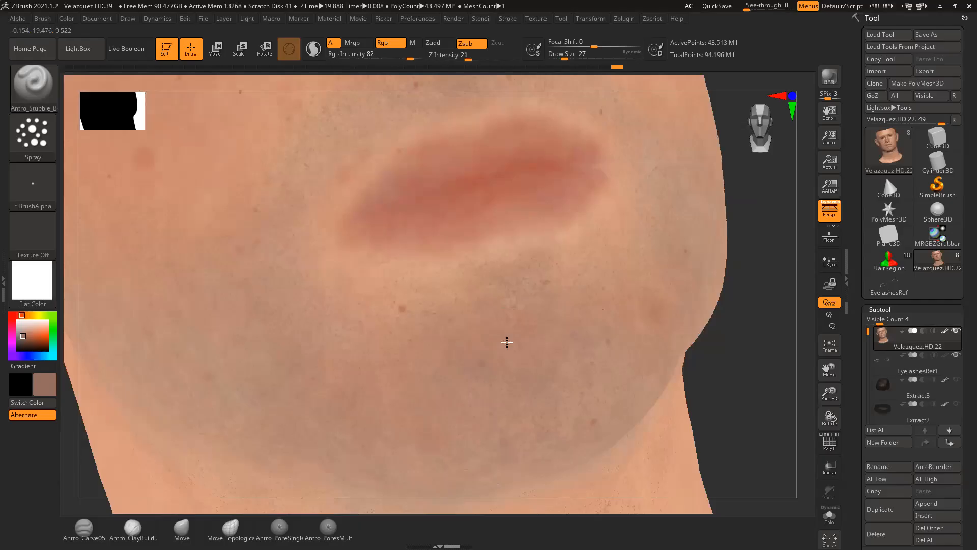
- Spray stubble over the right side of the jaw below the cheek
{"action": "left_click_drag", "start_coordinate": [754, 300], "coordinate": [596, 297]}
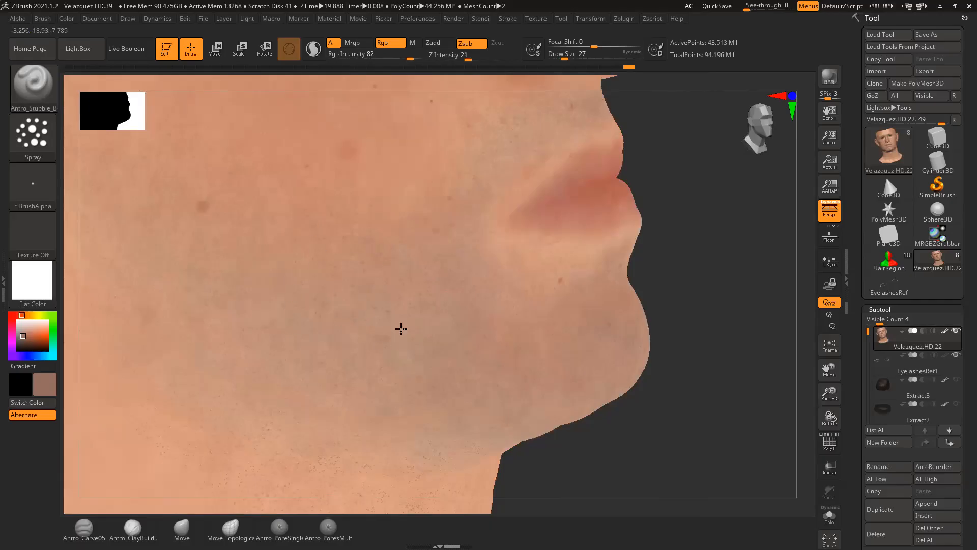
{"action": "left_click_drag", "start_coordinate": [382, 336], "coordinate": [433, 345]}
{"action": "left_click_drag", "start_coordinate": [667, 295], "coordinate": [704, 229], "text": "alt"}
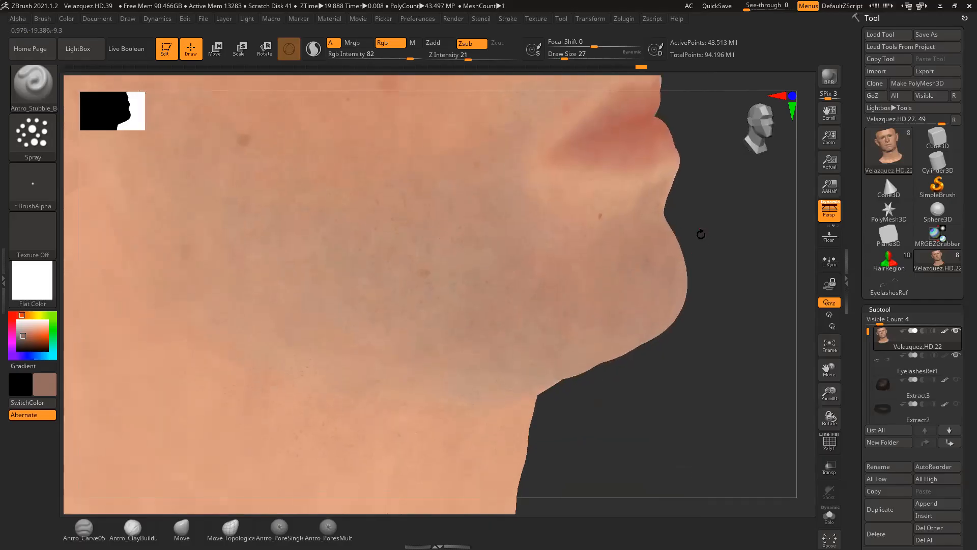
{"action": "key", "text": "ctrl"}
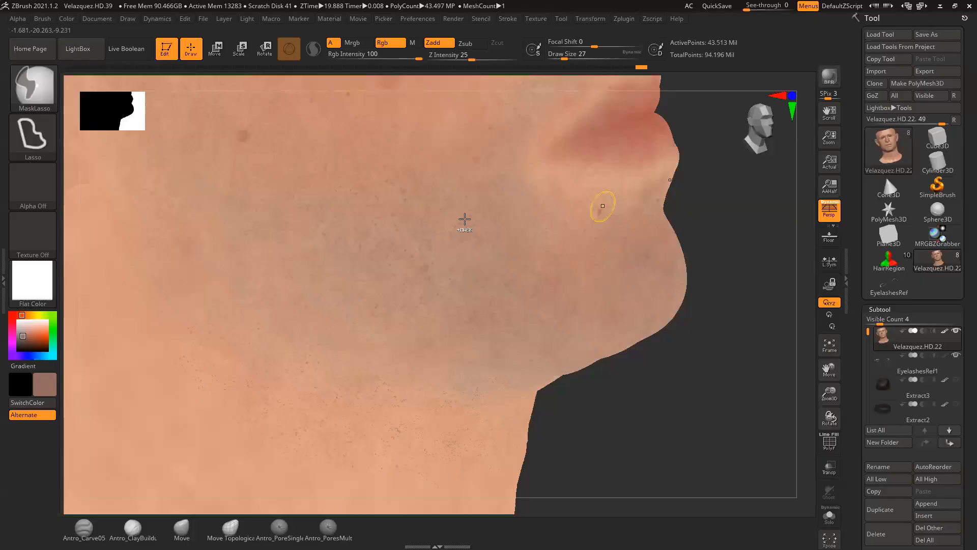
- Set the draw size to 20 and build up denser stubble along the right jawline and lower cheek
{"action": "key", "text": "space"}
{"action": "left_click_drag", "start_coordinate": [463, 227], "coordinate": [458, 228]}
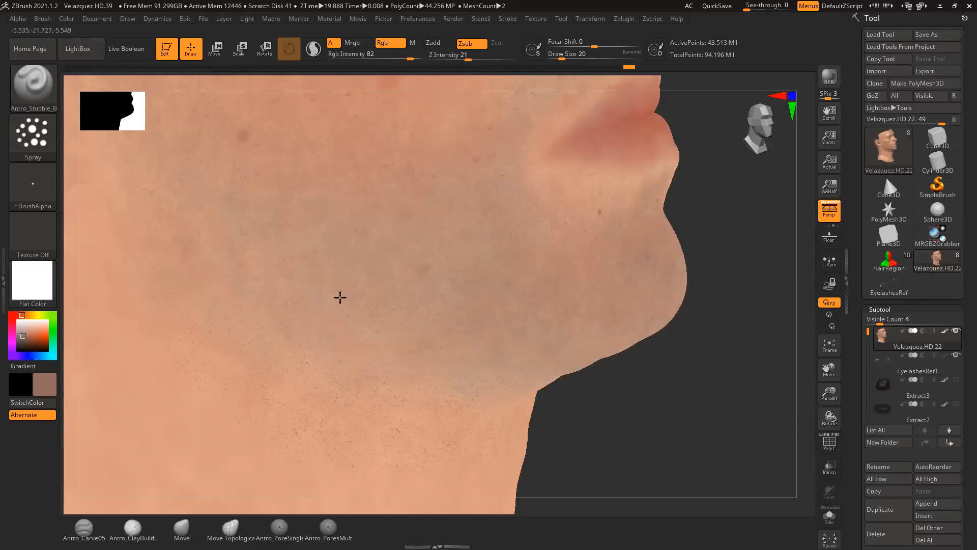
{"action": "left_click_drag", "start_coordinate": [637, 375], "coordinate": [465, 299]}
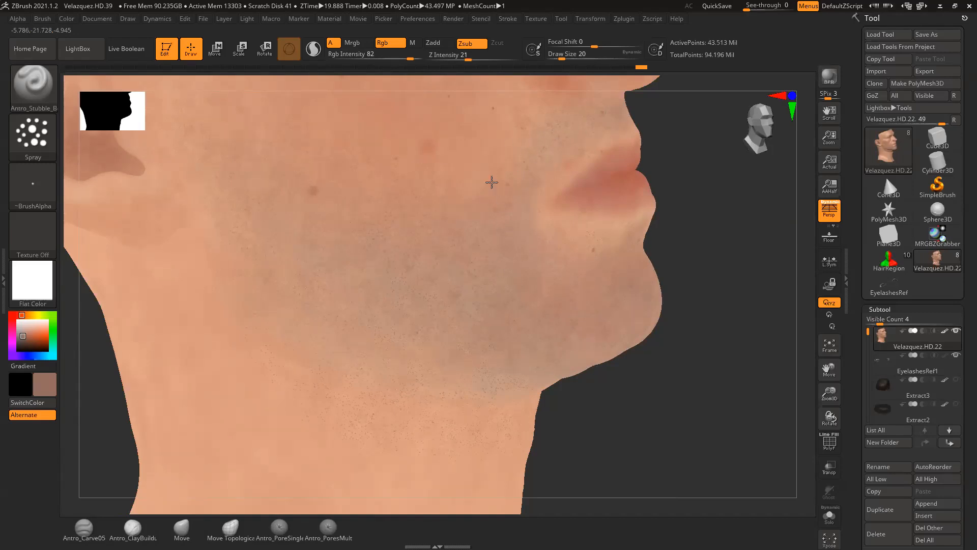
{"action": "left_click_drag", "start_coordinate": [676, 168], "coordinate": [468, 203]}
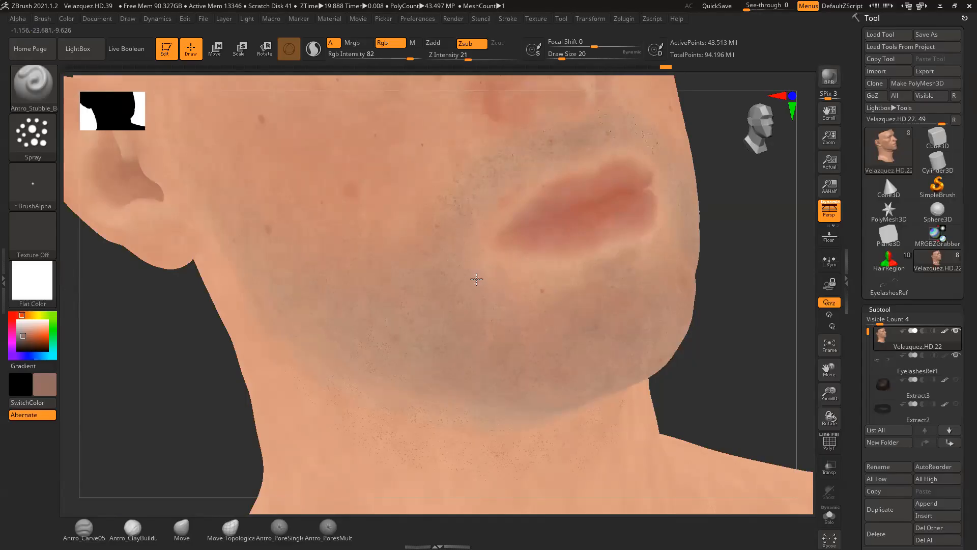
- Fill in the stubble beneath the lower lip and over the side of the chin
{"action": "left_click_drag", "start_coordinate": [762, 215], "coordinate": [742, 212]}
{"action": "left_click_drag", "start_coordinate": [621, 280], "coordinate": [585, 283]}
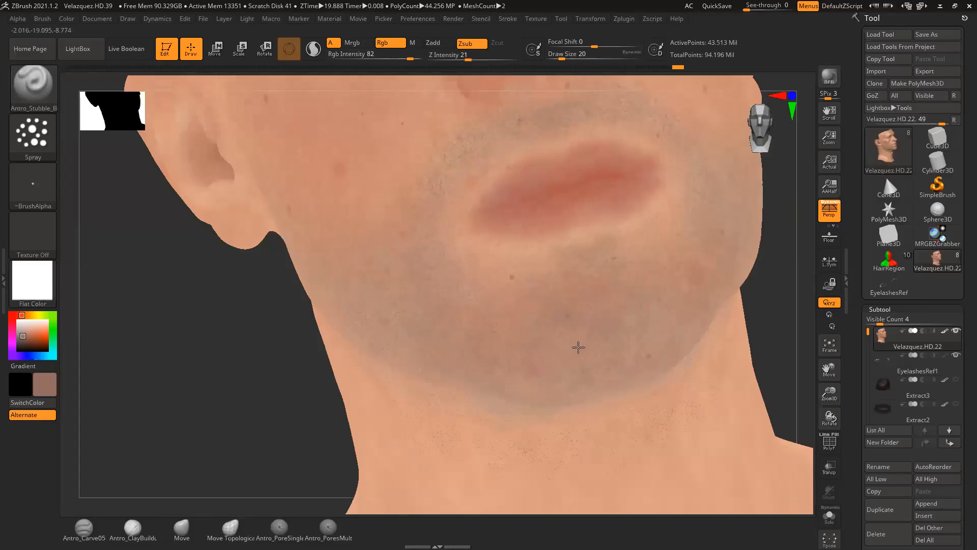
{"action": "left_click_drag", "start_coordinate": [775, 232], "coordinate": [558, 317]}
{"action": "left_click_drag", "start_coordinate": [689, 275], "coordinate": [645, 315]}
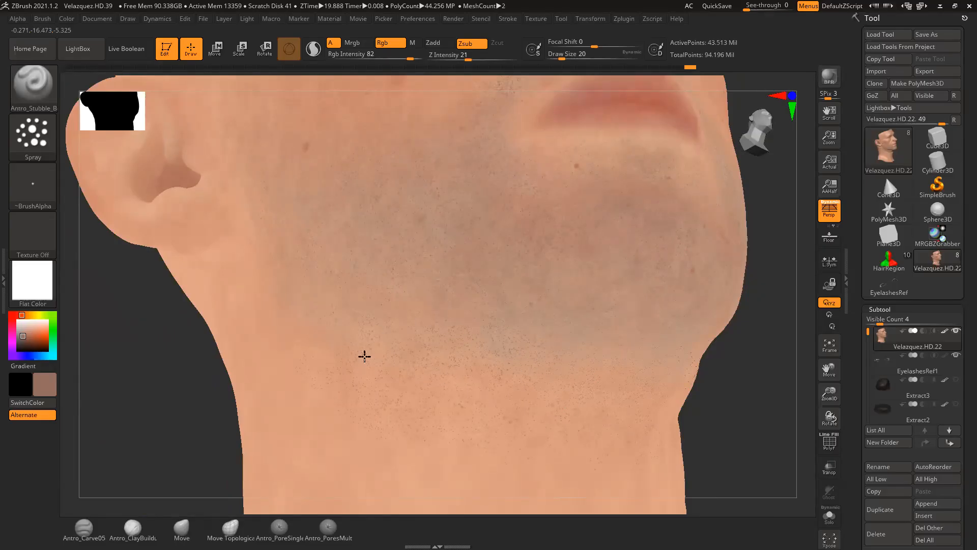
- Set the draw size to 33 and extend the stubble back along the underside of the right jaw
{"action": "mouse_move", "coordinate": [761, 266]}
{"action": "left_mouse_down"}
{"action": "mouse_move", "coordinate": [776, 274]}
{"action": "mouse_move", "coordinate": [716, 231]}
{"action": "mouse_move", "coordinate": [512, 257]}
{"action": "mouse_move", "coordinate": [488, 227]}
{"action": "left_mouse_up"}
{"action": "key", "text": "space"}
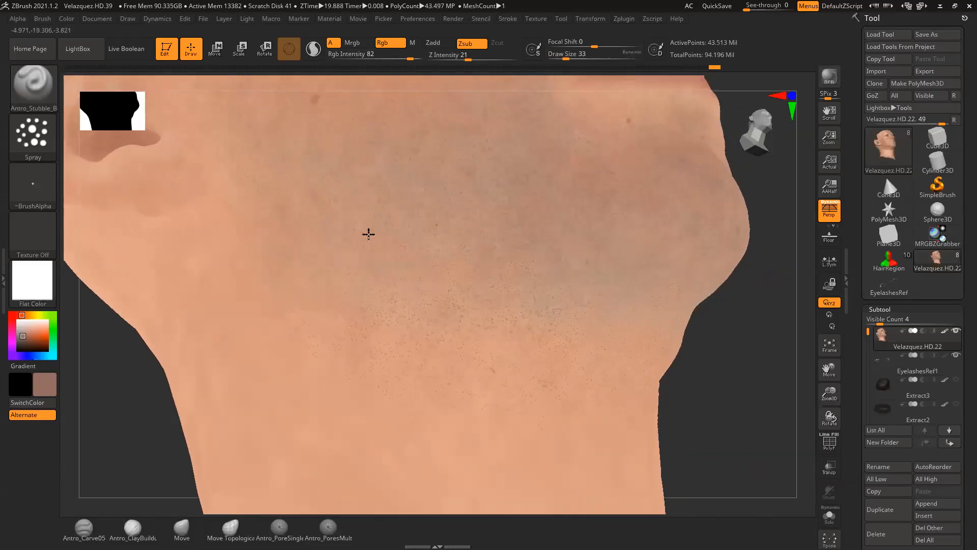
{"action": "left_click_drag", "start_coordinate": [754, 277], "coordinate": [549, 275]}
{"action": "left_click_drag", "start_coordinate": [212, 162], "coordinate": [362, 185]}
{"action": "mouse_move", "coordinate": [677, 214]}
{"action": "left_mouse_down"}
{"action": "mouse_move", "coordinate": [707, 216]}
{"action": "mouse_move", "coordinate": [545, 232]}
{"action": "left_mouse_up"}
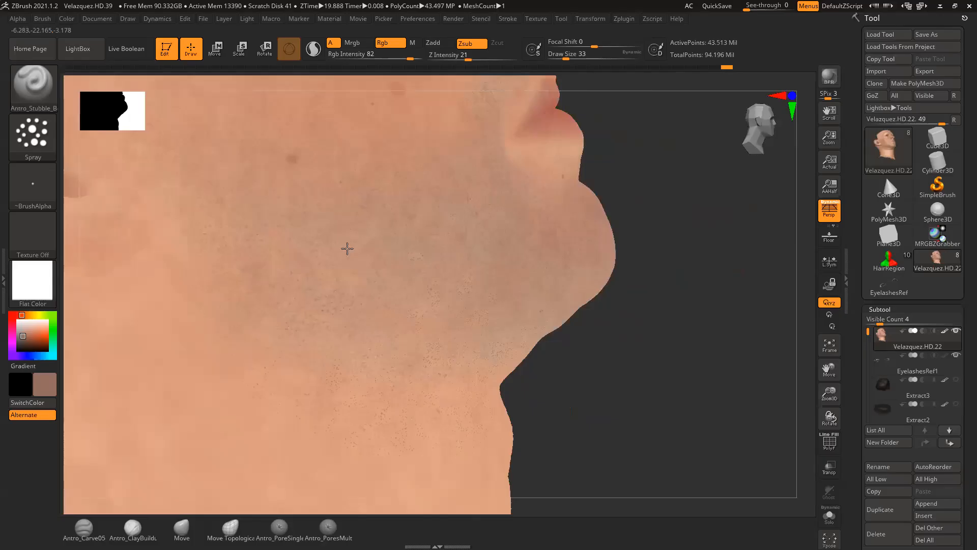
{"action": "left_click_drag", "start_coordinate": [686, 215], "coordinate": [782, 242], "text": "alt"}
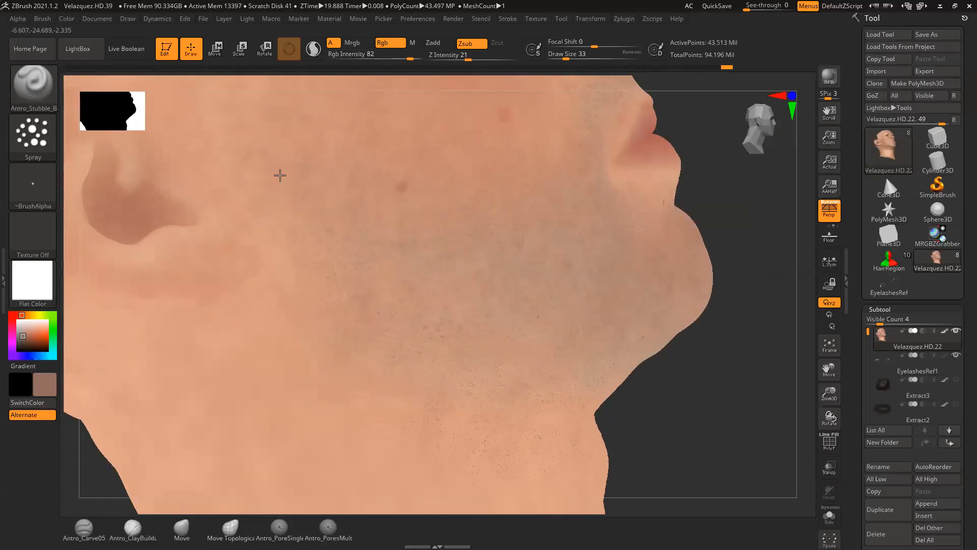
- Carry the stubble up the rear of the right jaw toward the ear, thickening it down to the upper neck
{"action": "left_click_drag", "start_coordinate": [256, 172], "coordinate": [242, 138]}
{"action": "left_click_drag", "start_coordinate": [460, 273], "coordinate": [489, 267]}
{"action": "mouse_move", "coordinate": [739, 184]}
{"action": "left_mouse_down", "text": "alt"}
{"action": "mouse_move", "coordinate": [726, 218]}
{"action": "mouse_move", "coordinate": [677, 224]}
{"action": "left_mouse_up", "text": "alt"}
{"action": "mouse_move", "coordinate": [384, 227]}
{"action": "left_mouse_down"}
{"action": "mouse_move", "coordinate": [282, 205]}
{"action": "mouse_move", "coordinate": [270, 175]}
{"action": "left_mouse_up"}
{"action": "left_click_drag", "start_coordinate": [743, 195], "coordinate": [734, 159], "text": "alt"}
{"action": "left_click_drag", "start_coordinate": [513, 269], "coordinate": [498, 250]}
{"action": "mouse_move", "coordinate": [531, 279]}
{"action": "left_mouse_down"}
{"action": "mouse_move", "coordinate": [373, 296]}
{"action": "mouse_move", "coordinate": [342, 447]}
{"action": "left_mouse_up"}
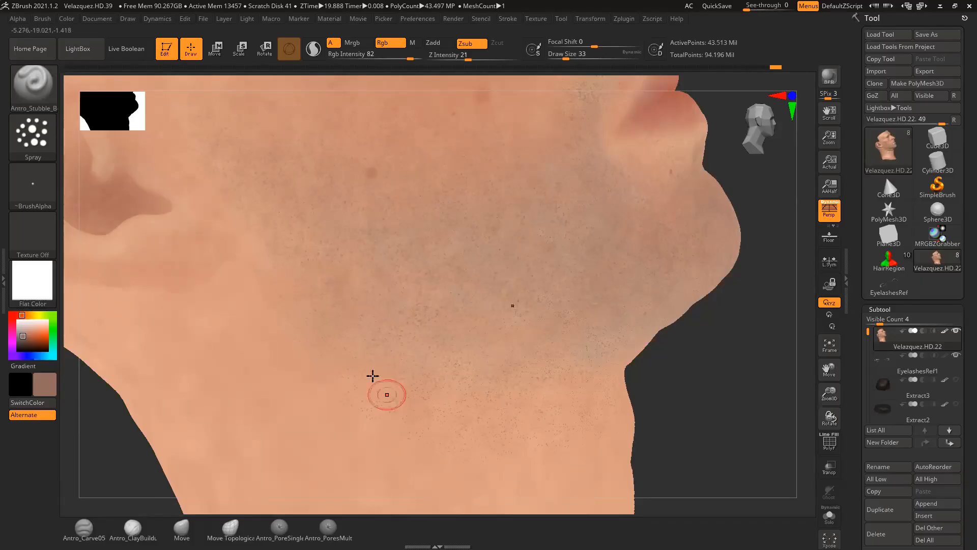
- Spray stubble under the chin and across the front of the upper neck
{"action": "left_click_drag", "start_coordinate": [690, 357], "coordinate": [672, 284]}
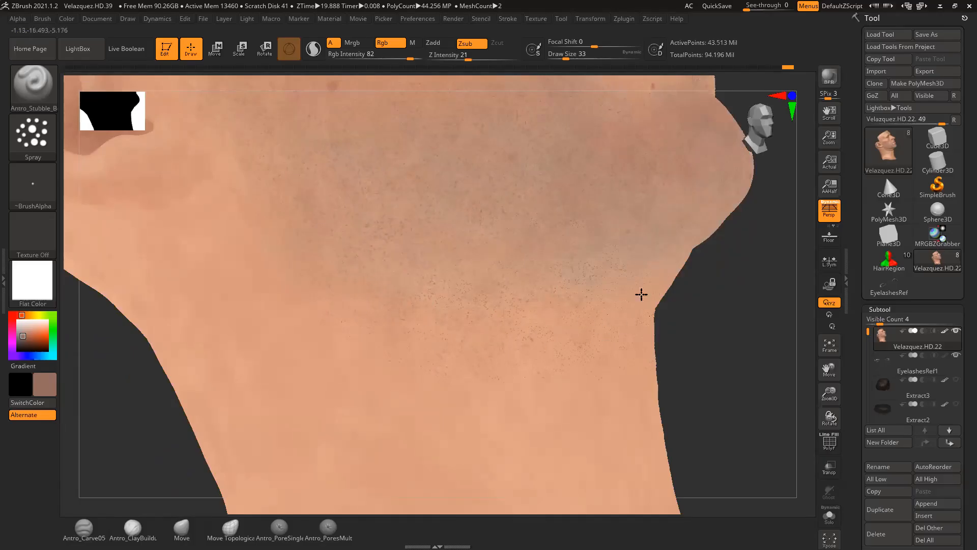
{"action": "left_click_drag", "start_coordinate": [679, 288], "coordinate": [633, 281]}
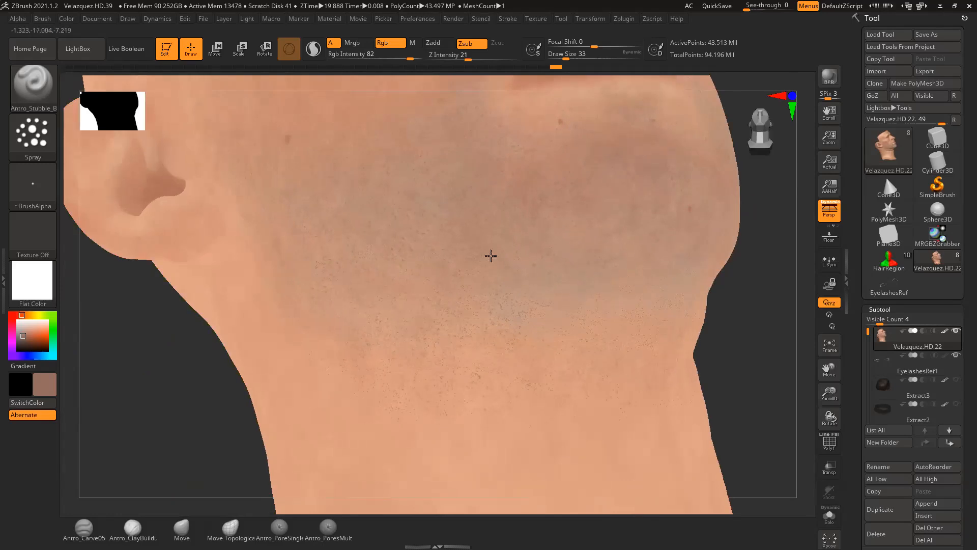
{"action": "left_click_drag", "start_coordinate": [771, 284], "coordinate": [661, 288]}
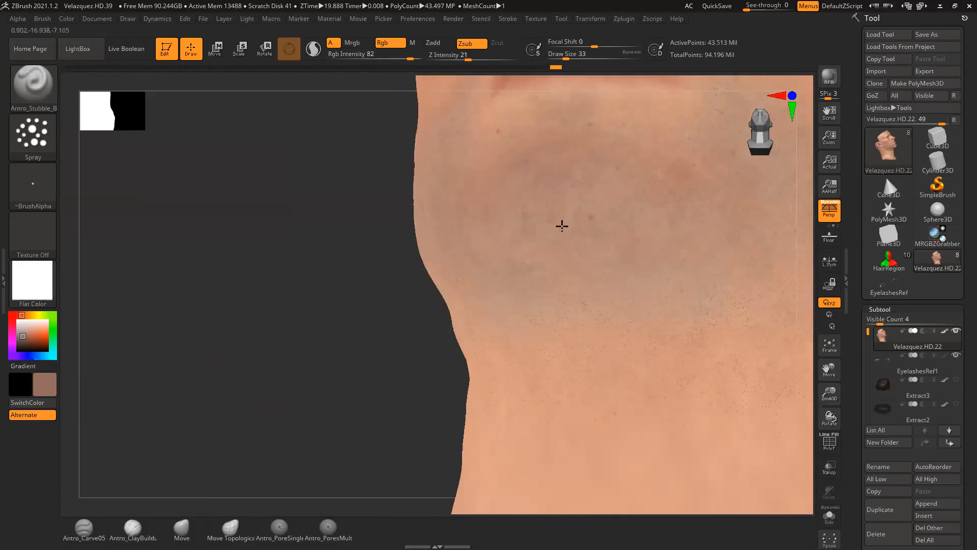
{"action": "left_click_drag", "start_coordinate": [613, 255], "coordinate": [694, 243]}
{"action": "mouse_move", "coordinate": [364, 374]}
{"action": "left_mouse_down"}
{"action": "mouse_move", "coordinate": [427, 377]}
{"action": "mouse_move", "coordinate": [487, 261]}
{"action": "left_mouse_up"}
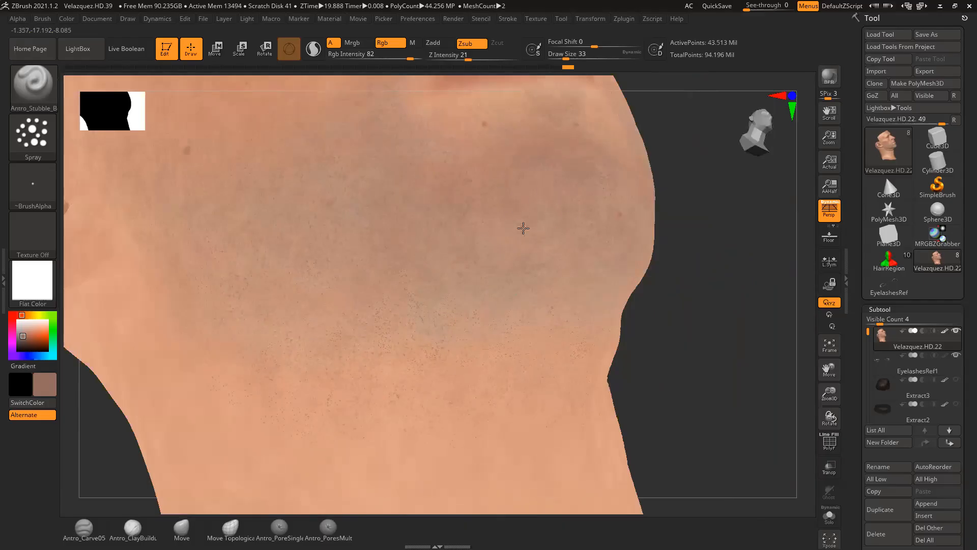
{"action": "left_click_drag", "start_coordinate": [705, 267], "coordinate": [562, 309]}
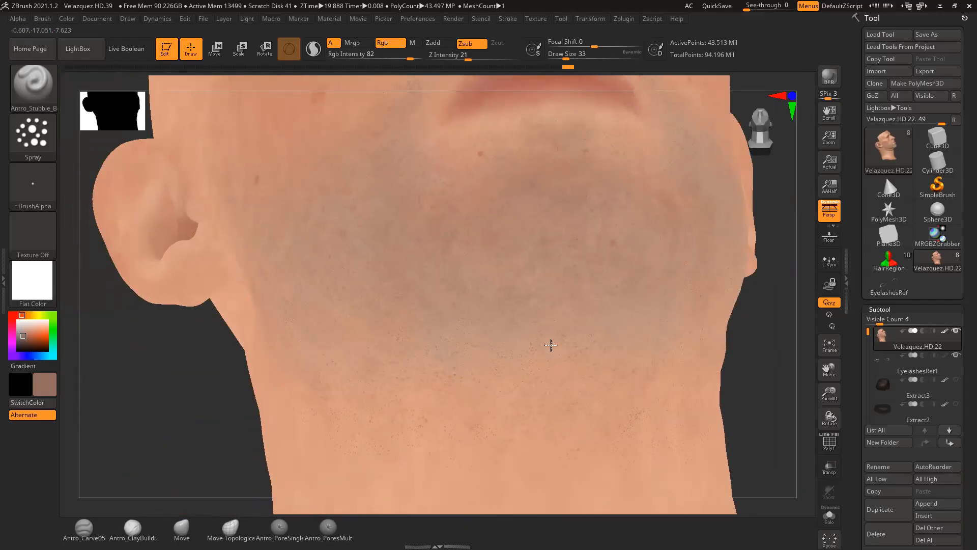
{"action": "left_click_drag", "start_coordinate": [566, 344], "coordinate": [591, 337]}
{"action": "left_click_drag", "start_coordinate": [764, 289], "coordinate": [783, 318]}
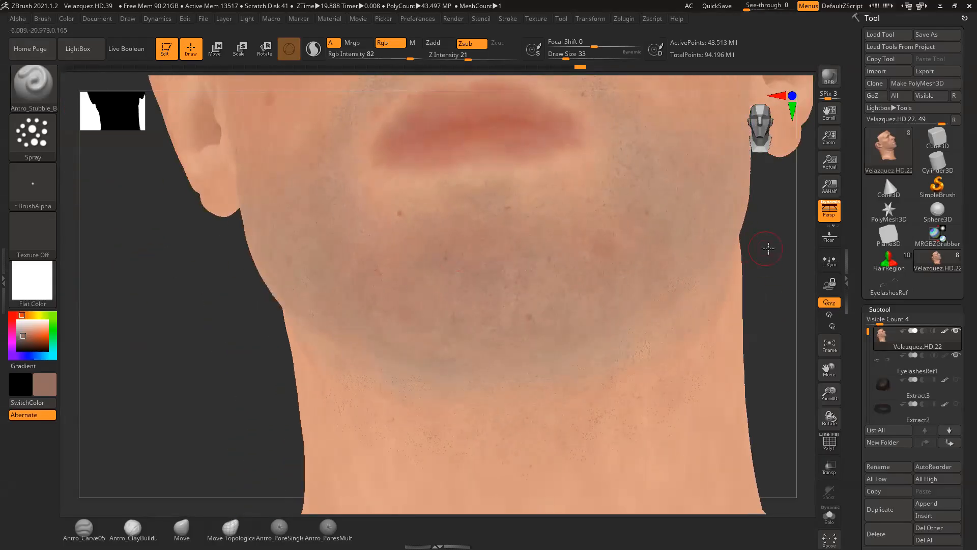
- Touch up the stubble on the front of the chin and along the right jaw
{"action": "left_click_drag", "start_coordinate": [764, 246], "coordinate": [630, 248]}
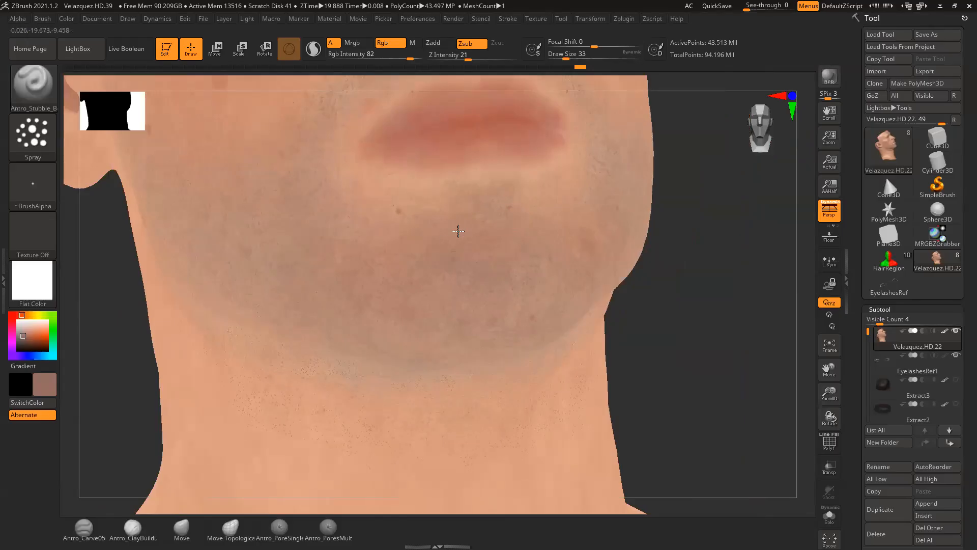
{"action": "left_click_drag", "start_coordinate": [667, 214], "coordinate": [764, 214]}
{"action": "left_click_drag", "start_coordinate": [513, 200], "coordinate": [554, 212]}
{"action": "left_click_drag", "start_coordinate": [347, 362], "coordinate": [356, 359]}
{"action": "mouse_move", "coordinate": [448, 268]}
{"action": "left_mouse_down"}
{"action": "mouse_move", "coordinate": [373, 240]}
{"action": "mouse_move", "coordinate": [350, 260]}
{"action": "left_mouse_up"}
{"action": "mouse_move", "coordinate": [590, 256]}
{"action": "left_mouse_down", "text": "alt"}
{"action": "mouse_move", "coordinate": [626, 249]}
{"action": "mouse_move", "coordinate": [681, 275]}
{"action": "mouse_move", "coordinate": [724, 267]}
{"action": "mouse_move", "coordinate": [711, 259]}
{"action": "mouse_move", "coordinate": [707, 268]}
{"action": "mouse_move", "coordinate": [807, 286]}
{"action": "left_mouse_up", "text": "alt"}
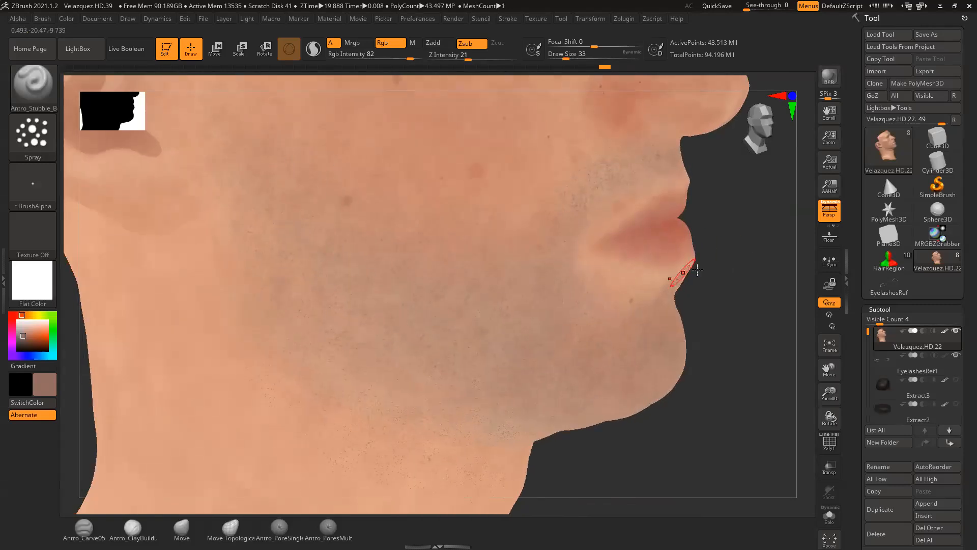
- Add stubble on the left side of the neck below the jaw, and check the beard on the whole head
{"action": "left_click_drag", "start_coordinate": [750, 271], "coordinate": [718, 267]}
{"action": "left_click_drag", "start_coordinate": [777, 409], "coordinate": [677, 401], "text": "alt"}
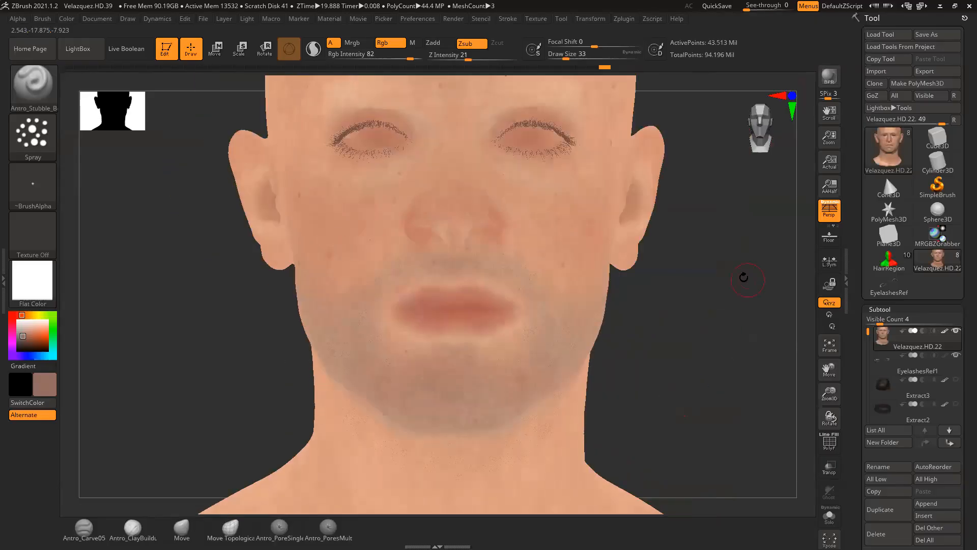
{"action": "left_click_drag", "start_coordinate": [705, 340], "coordinate": [700, 284]}
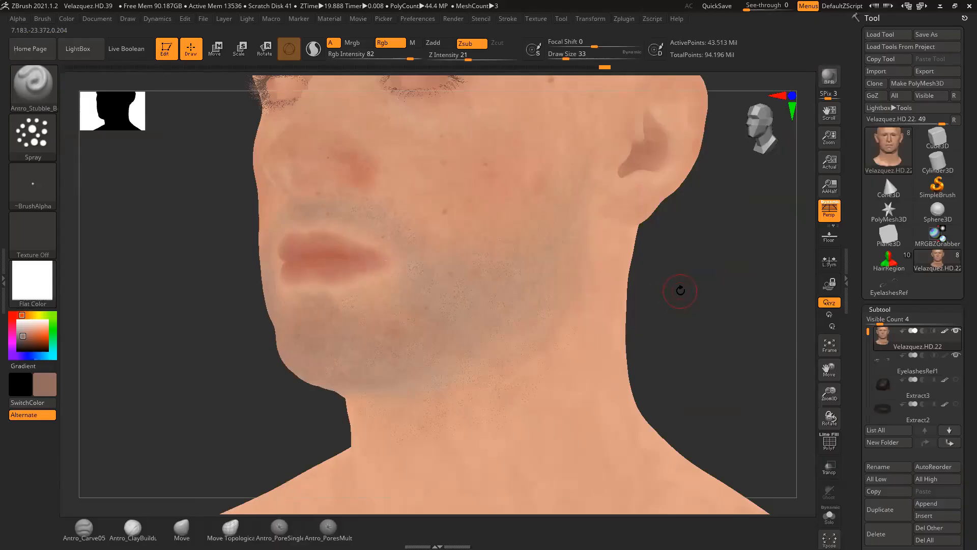
{"action": "left_click_drag", "start_coordinate": [688, 290], "coordinate": [743, 244], "text": "alt"}
{"action": "left_click_drag", "start_coordinate": [448, 309], "coordinate": [425, 305]}
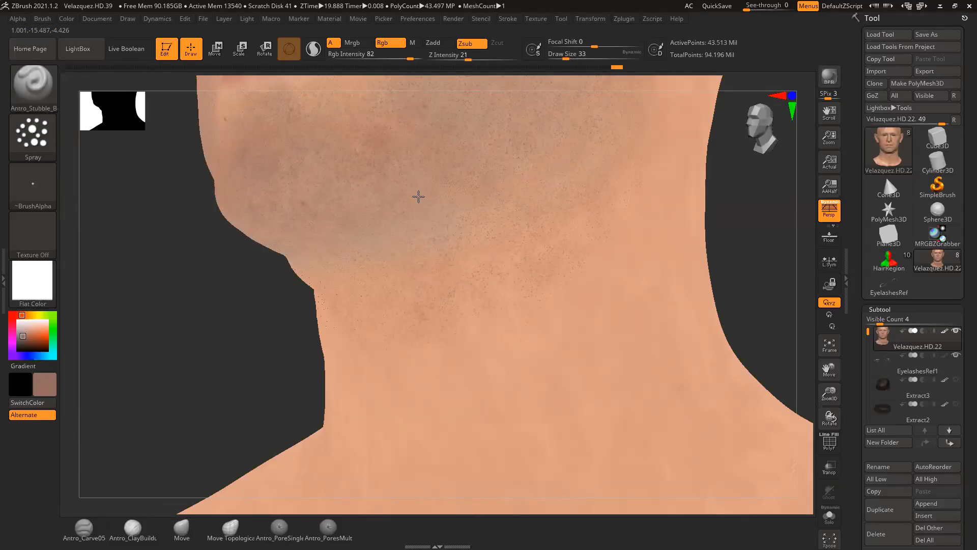
{"action": "left_click_drag", "start_coordinate": [731, 172], "coordinate": [746, 158]}
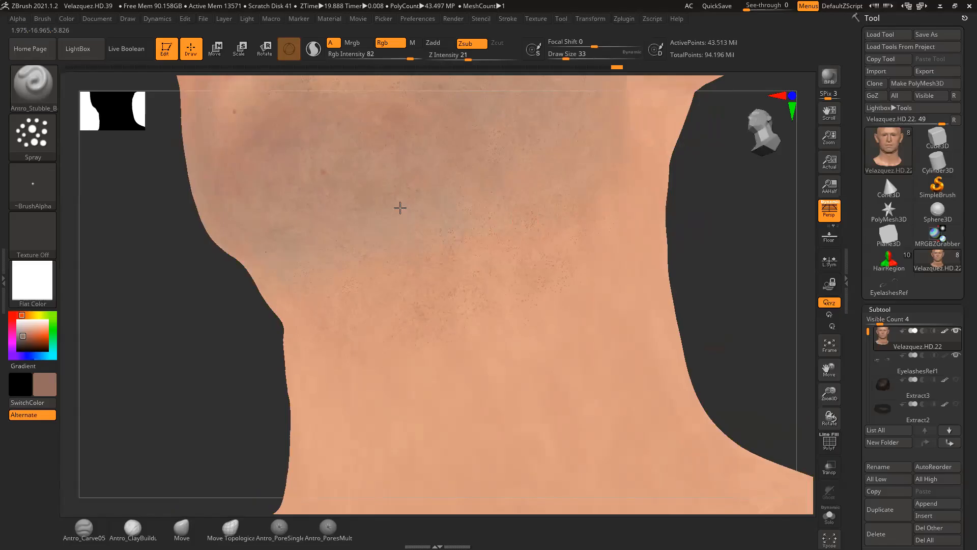
{"action": "left_click_drag", "start_coordinate": [698, 214], "coordinate": [705, 312]}
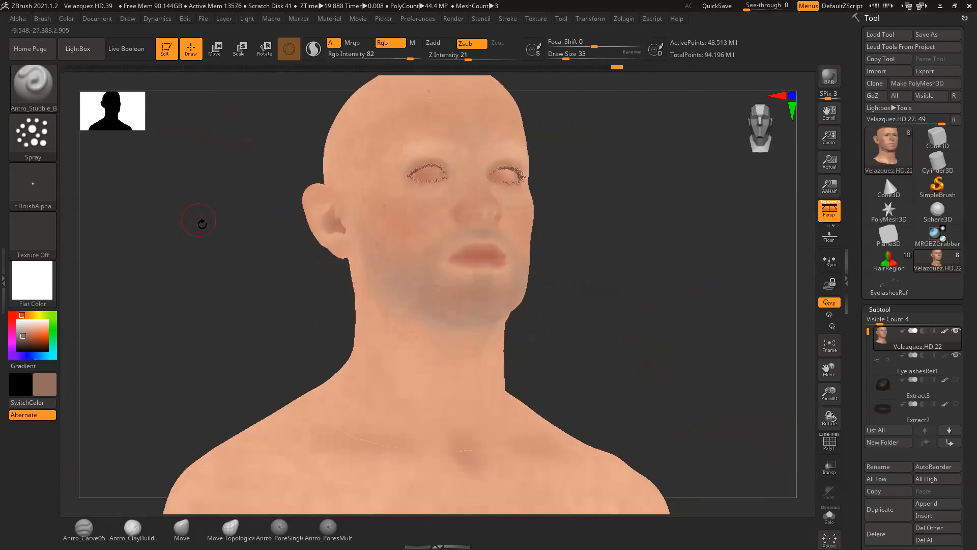
- Switch the bust's material from Flat Color to StartupMaterial and leave HD sculpting mode, storing the high-definition detail
{"action": "left_click", "coordinate": [46, 283]}
{"action": "left_click", "coordinate": [164, 257]}
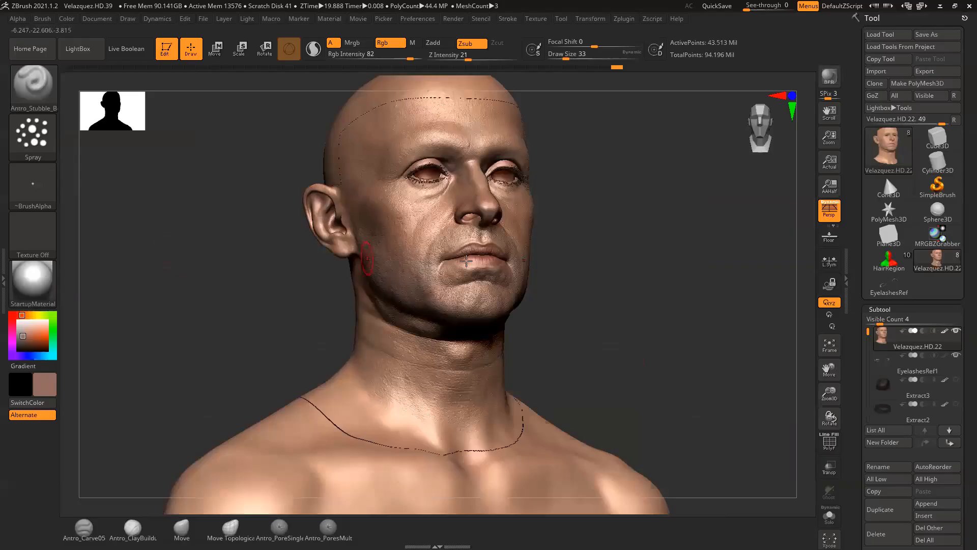
{"action": "key", "text": "ctrl+d"}
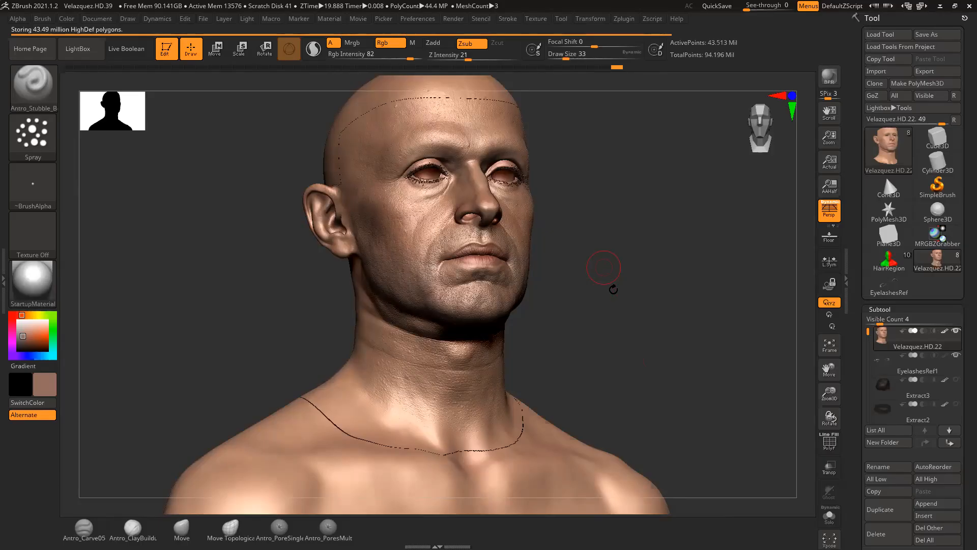
{"action": "left_click_drag", "start_coordinate": [621, 288], "coordinate": [774, 296], "text": "shift"}
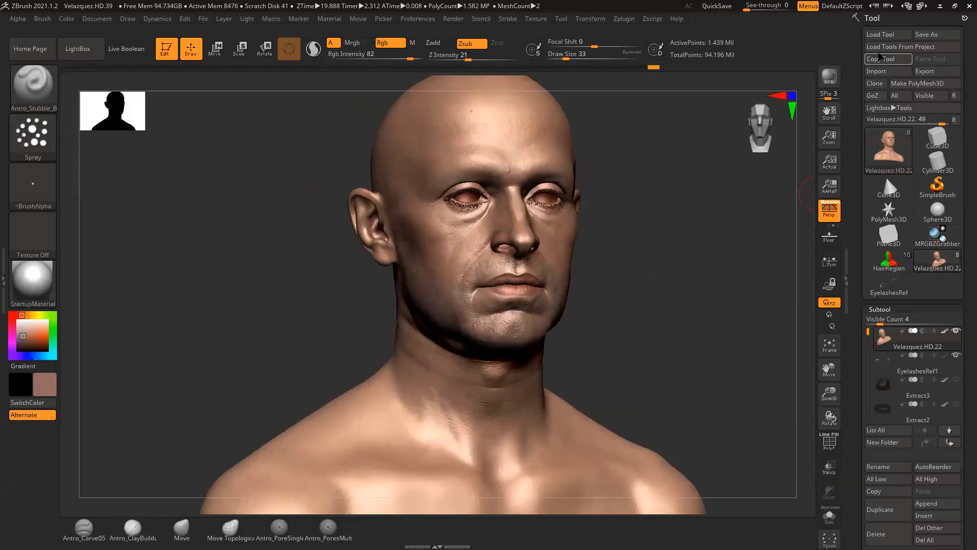
- Save the project as Velazquez.HD.40.zpr in the project's ZBrush ZPR folder
{"action": "left_click", "coordinate": [203, 18]}
{"action": "left_click", "coordinate": [279, 38]}
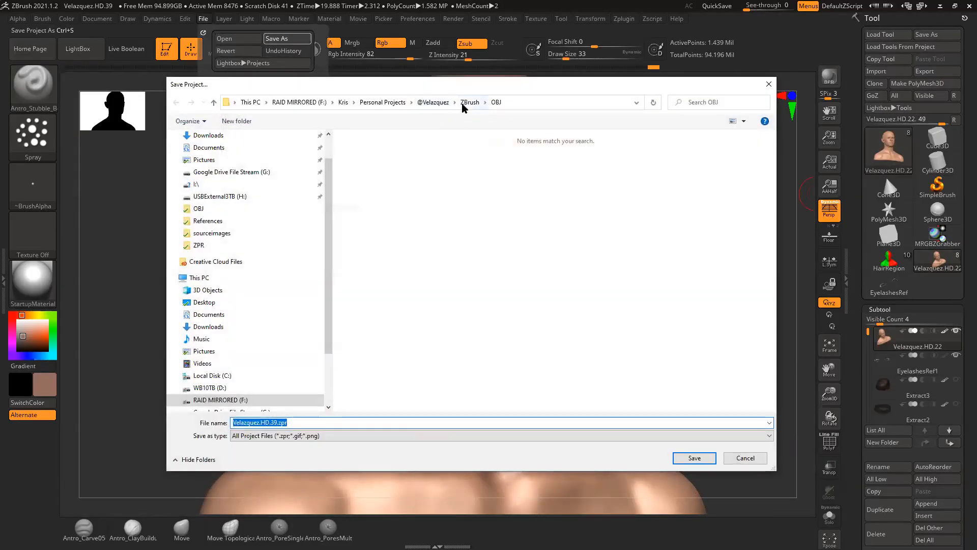
{"action": "left_click", "coordinate": [466, 104]}
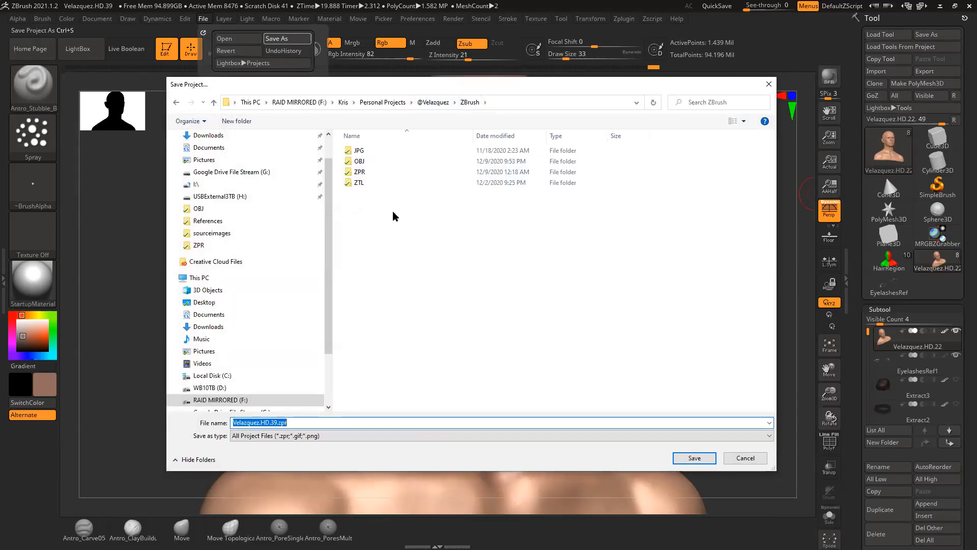
{"action": "left_click", "coordinate": [367, 173]}
{"action": "double_click", "coordinate": [368, 173]}
{"action": "left_click", "coordinate": [280, 423]}
{"action": "left_click", "coordinate": [280, 426]}
{"action": "left_click_drag", "start_coordinate": [271, 423], "coordinate": [275, 423]}
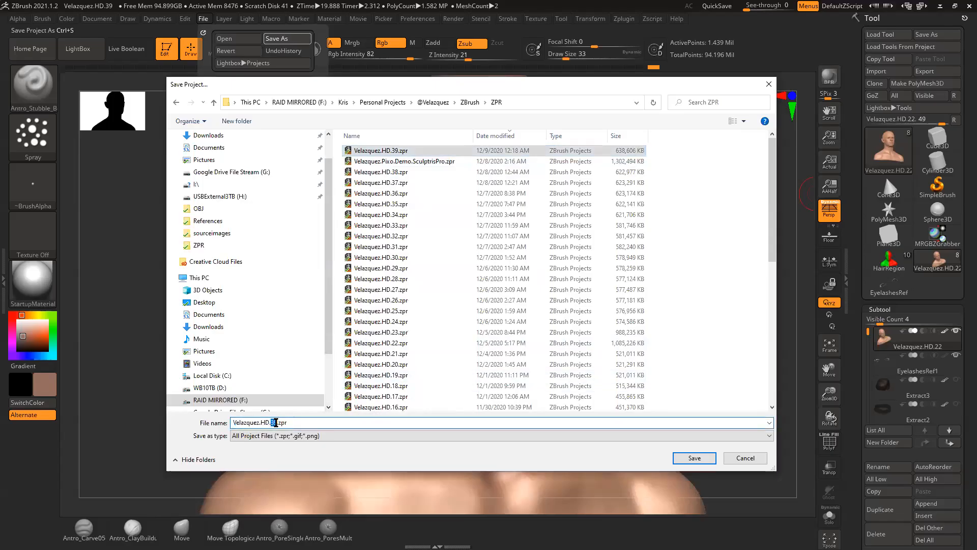
{"action": "type", "text": "40"}
{"action": "key", "text": "Return"}
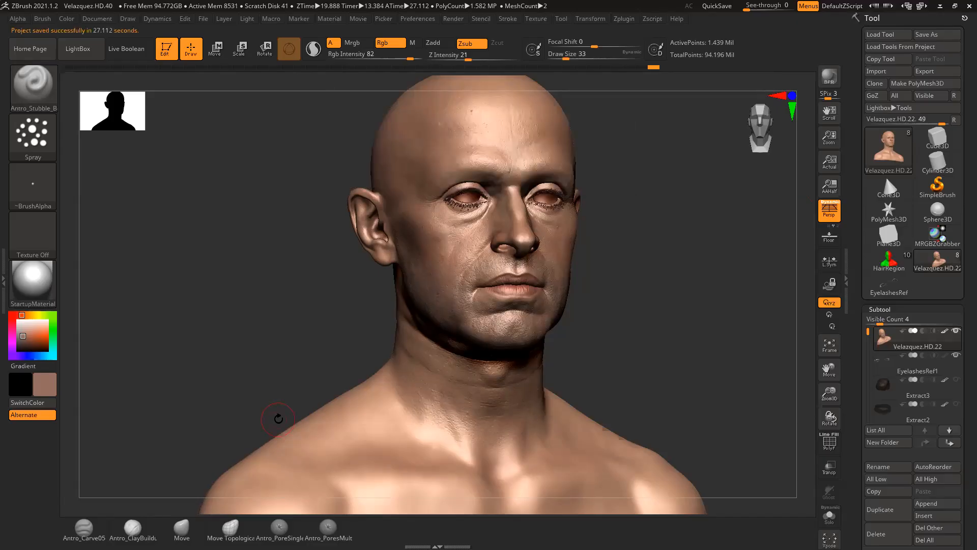
- Inspect the complete bust from below, from both sides and from the front
{"action": "left_click_drag", "start_coordinate": [648, 336], "coordinate": [591, 246], "text": "alt"}
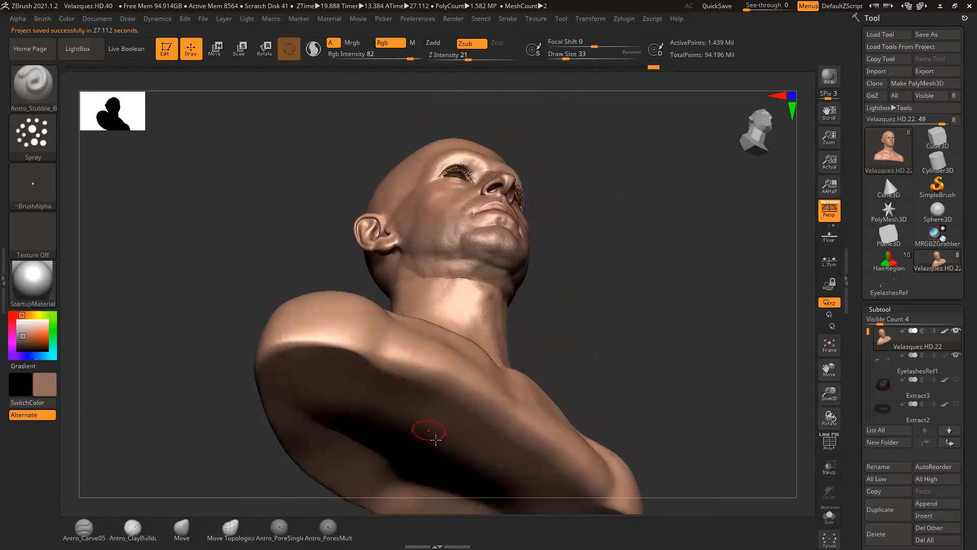
{"action": "left_click_drag", "start_coordinate": [585, 330], "coordinate": [680, 211]}
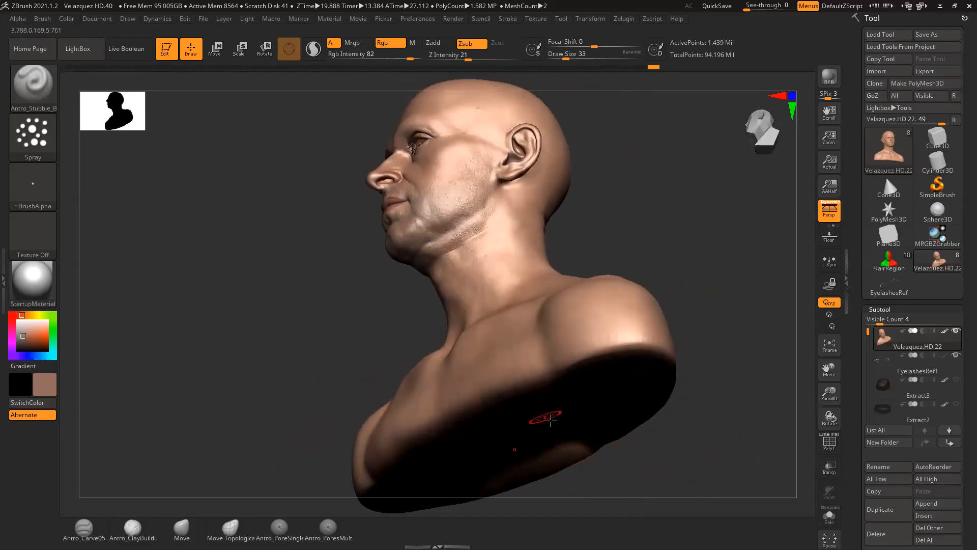
{"action": "left_click_drag", "start_coordinate": [616, 278], "coordinate": [658, 321]}
{"action": "left_click_drag", "start_coordinate": [559, 312], "coordinate": [638, 216]}
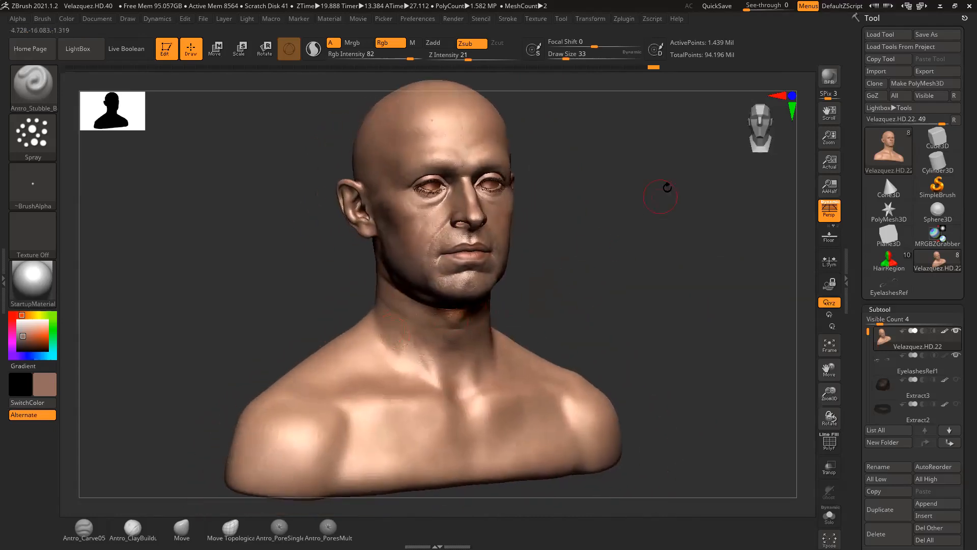
{"action": "mouse_move", "coordinate": [871, 289]}
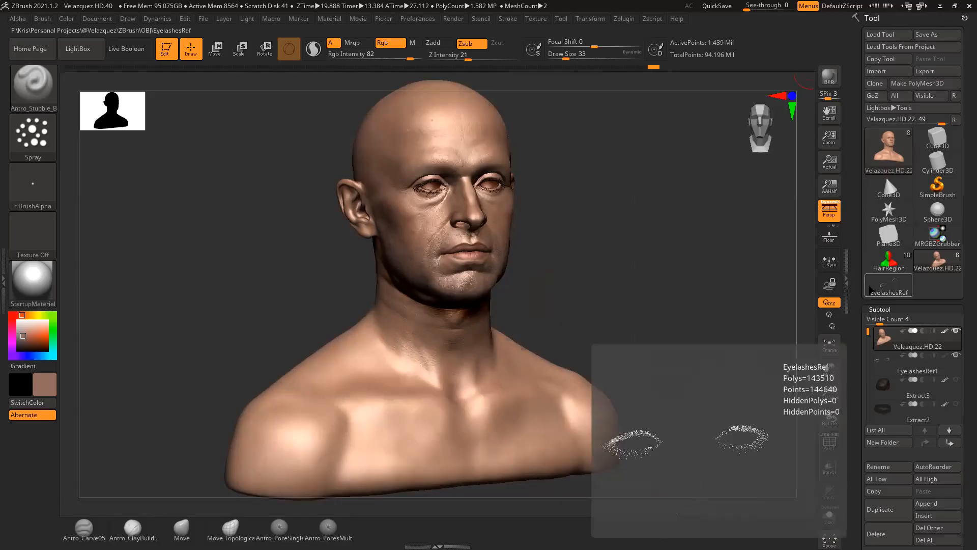
{"action": "left_click_drag", "start_coordinate": [712, 307], "coordinate": [630, 312]}
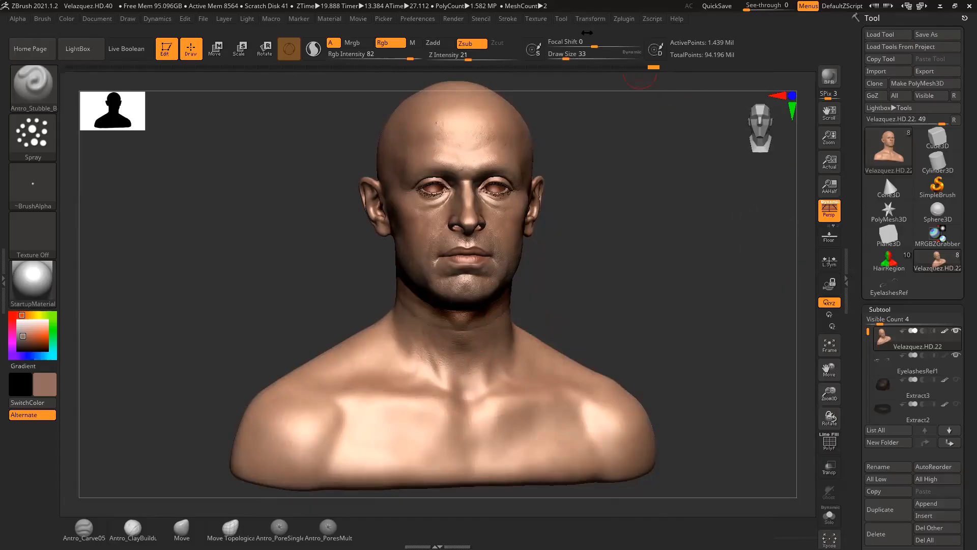
- Set Multi Map Exporter to Texture from Polypaint with a map size of 8192 and expand its export options
{"action": "left_click", "coordinate": [625, 19]}
{"action": "left_click", "coordinate": [663, 210]}
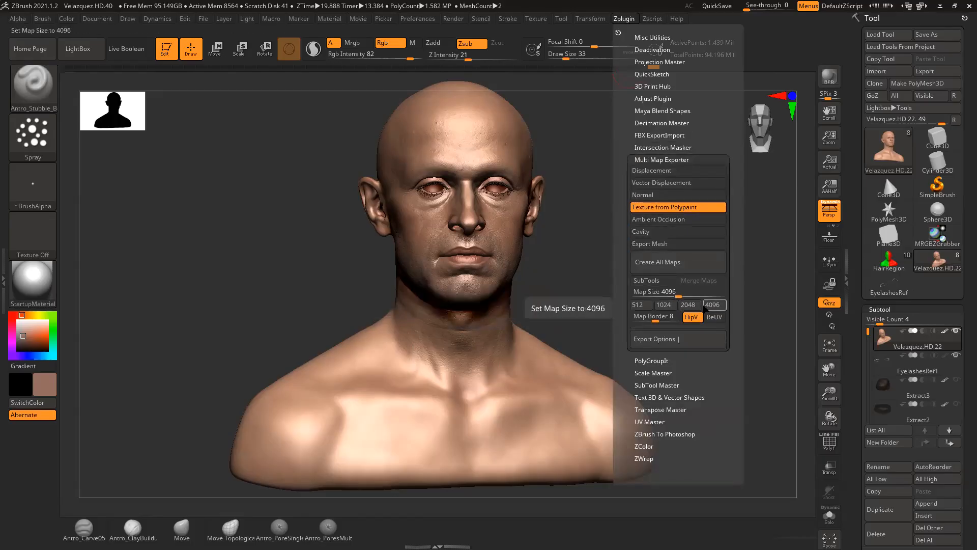
{"action": "left_click_drag", "start_coordinate": [705, 294], "coordinate": [722, 293]}
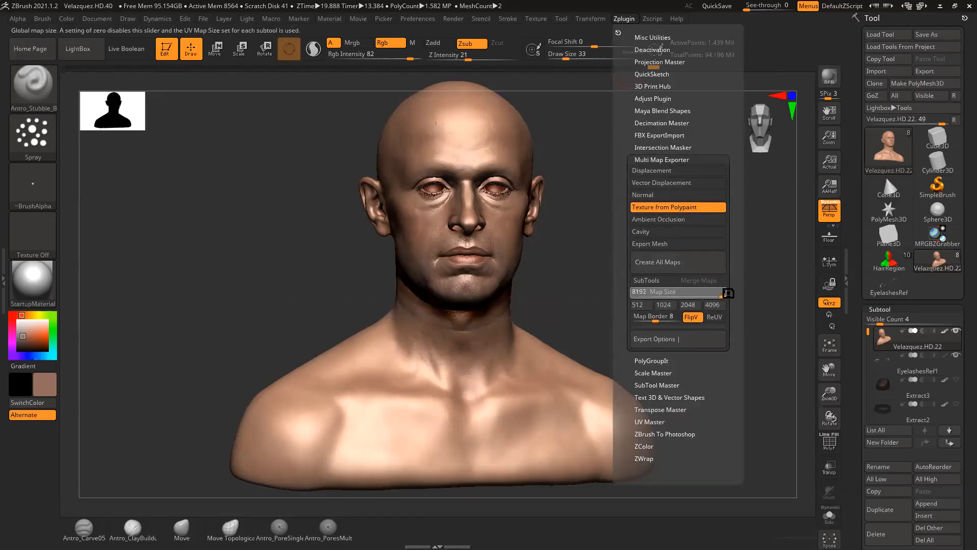
{"action": "left_click", "coordinate": [687, 339]}
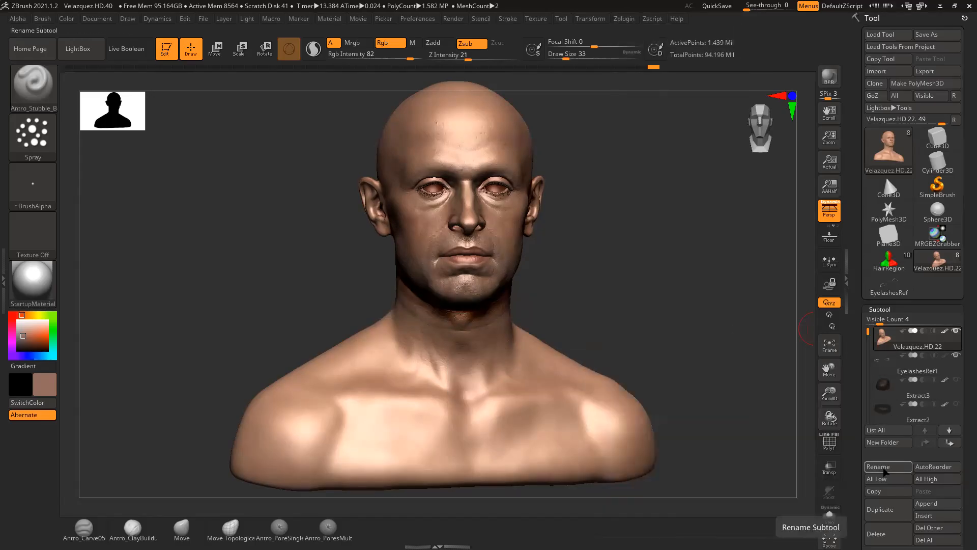
- Rename the bust subtool to Albedo45
{"action": "left_click", "coordinate": [885, 469]}
{"action": "type", "text": "Al"}
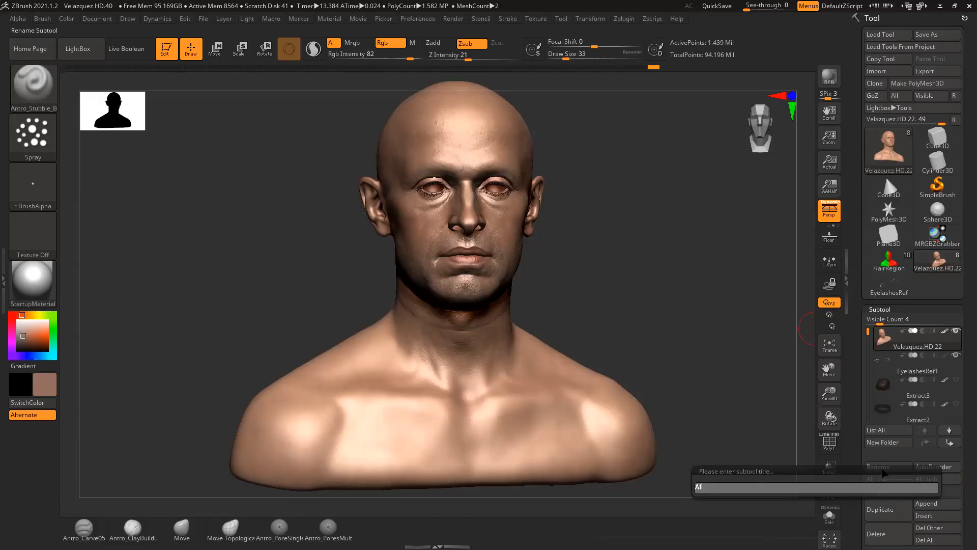
{"action": "type", "text": "bedo45"}
{"action": "key", "text": "Return"}
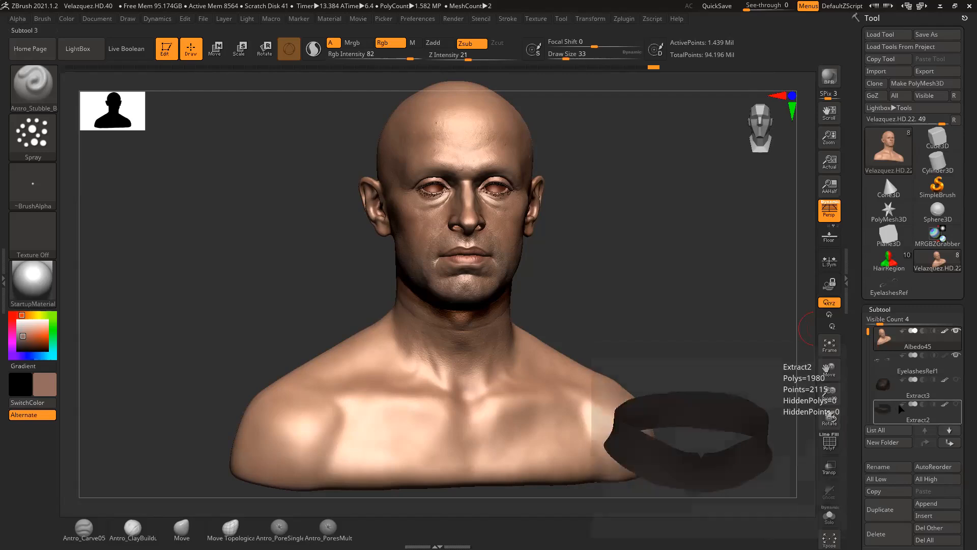
{"action": "left_click", "coordinate": [624, 18]}
{"action": "left_click", "coordinate": [692, 268]}
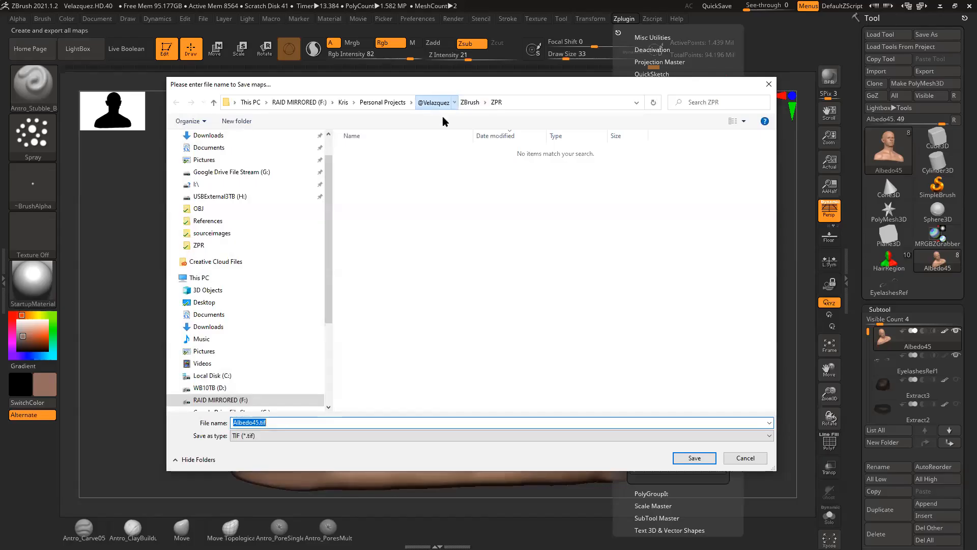
{"action": "left_click", "coordinate": [434, 103]}
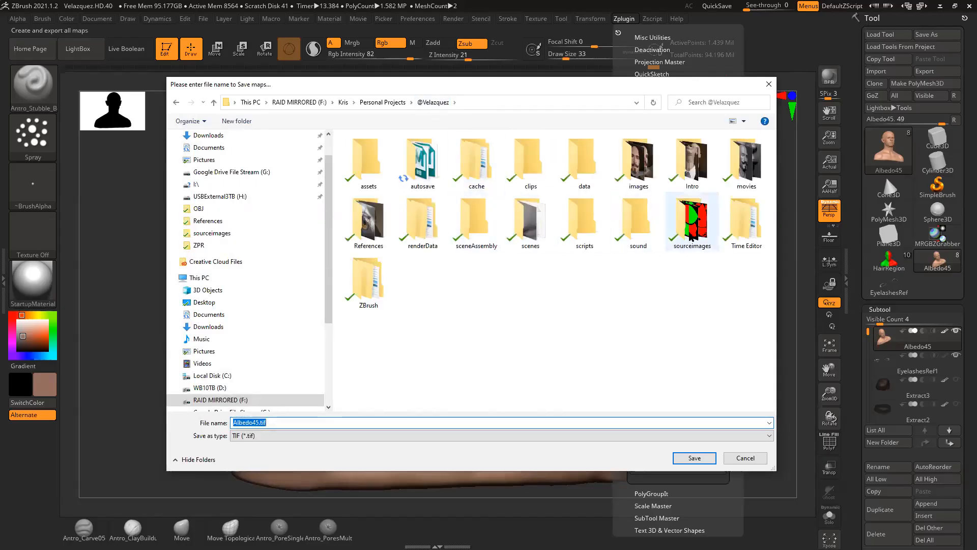
{"action": "double_click", "coordinate": [692, 224]}
{"action": "left_click", "coordinate": [695, 459]}
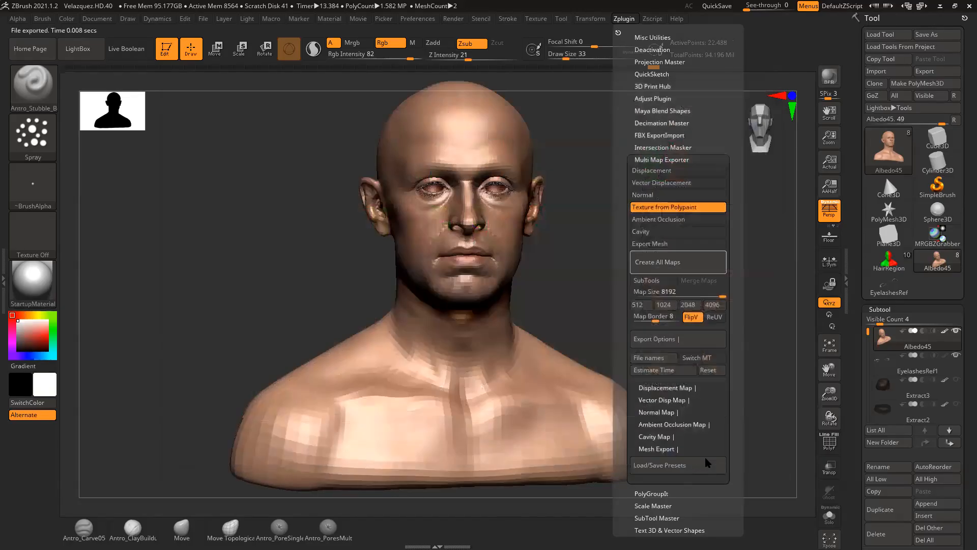
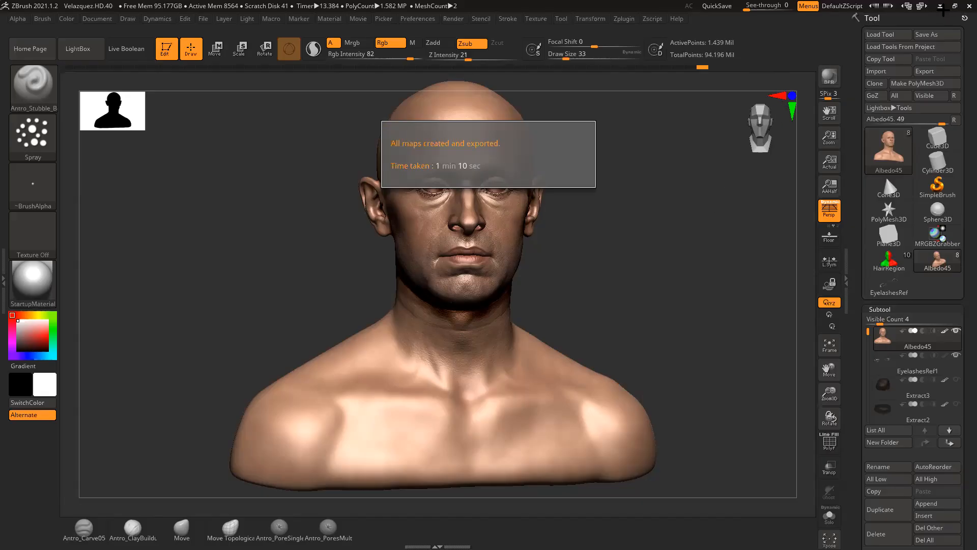
{"action": "left_click", "coordinate": [669, 211]}
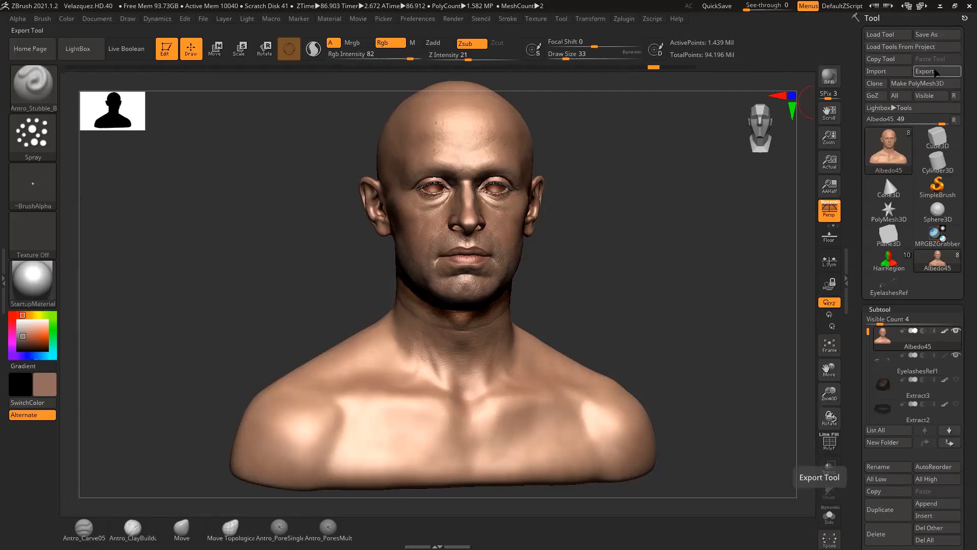
- Switch to the Velazquez43.mb scene in Maya and minimize the Arnold RenderView
{"action": "left_click", "coordinate": [940, 6]}
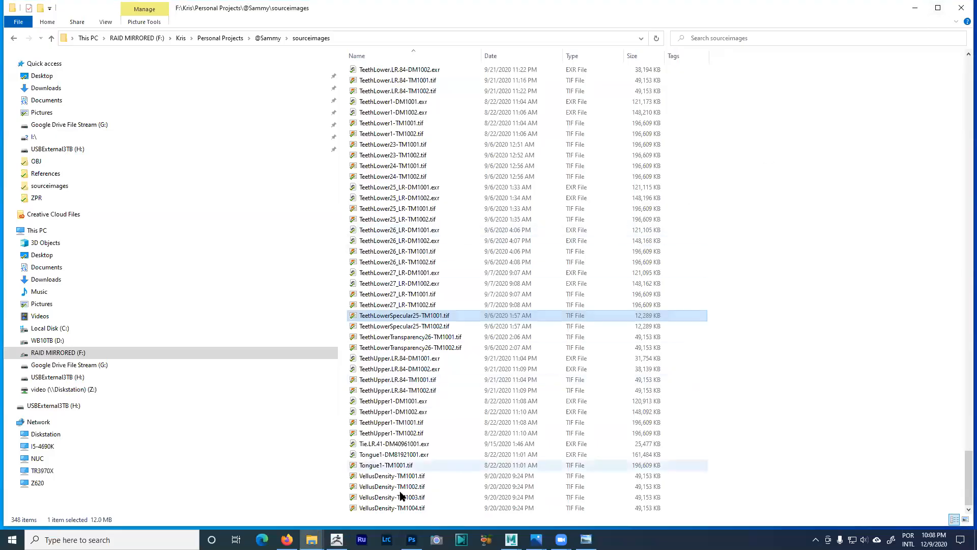
{"action": "left_click", "coordinate": [509, 532]}
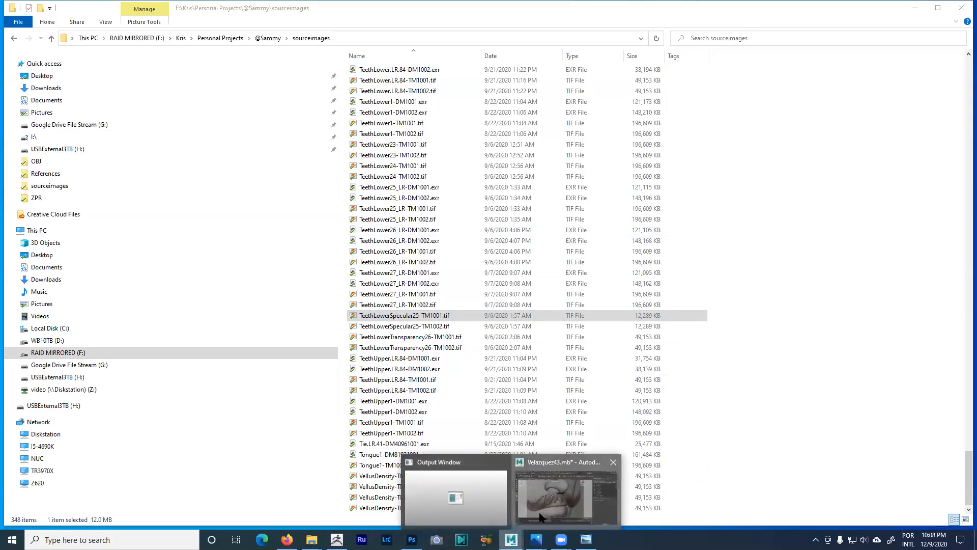
{"action": "left_click", "coordinate": [568, 493]}
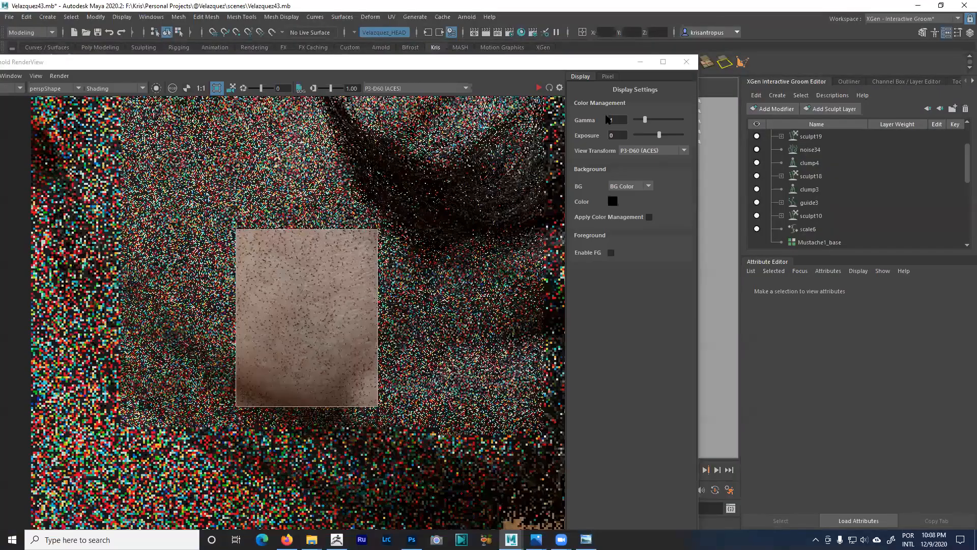
{"action": "left_click", "coordinate": [640, 61]}
- Select the Velazquez_HEAD mesh and load the Albedo45 TIF sequence as the image of its file279 texture
{"action": "right_click_drag", "start_coordinate": [537, 318], "coordinate": [463, 277], "text": "alt"}
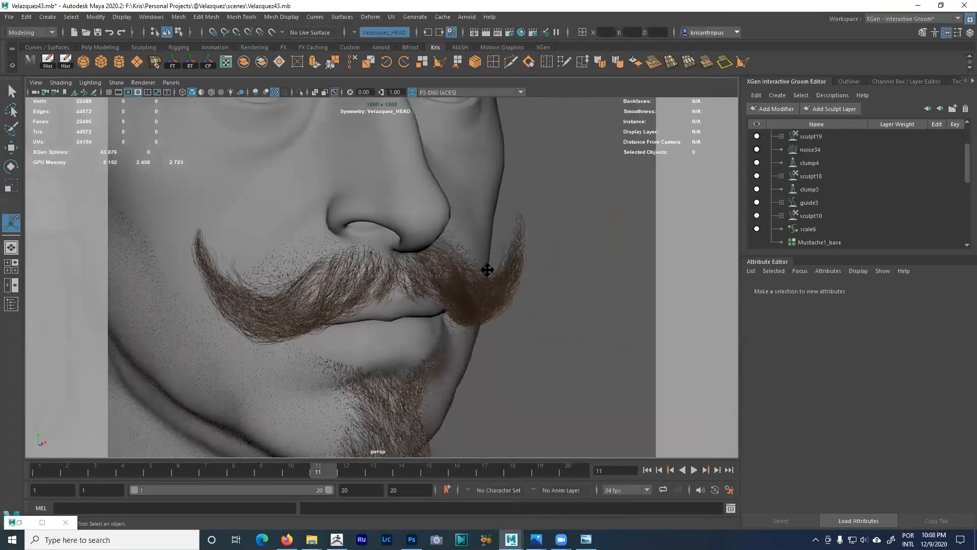
{"action": "middle_click_drag", "start_coordinate": [463, 277], "coordinate": [524, 255], "text": "alt"}
{"action": "right_click_drag", "start_coordinate": [498, 244], "coordinate": [441, 241], "text": "alt"}
{"action": "middle_click_drag", "start_coordinate": [441, 241], "coordinate": [493, 251], "text": "alt"}
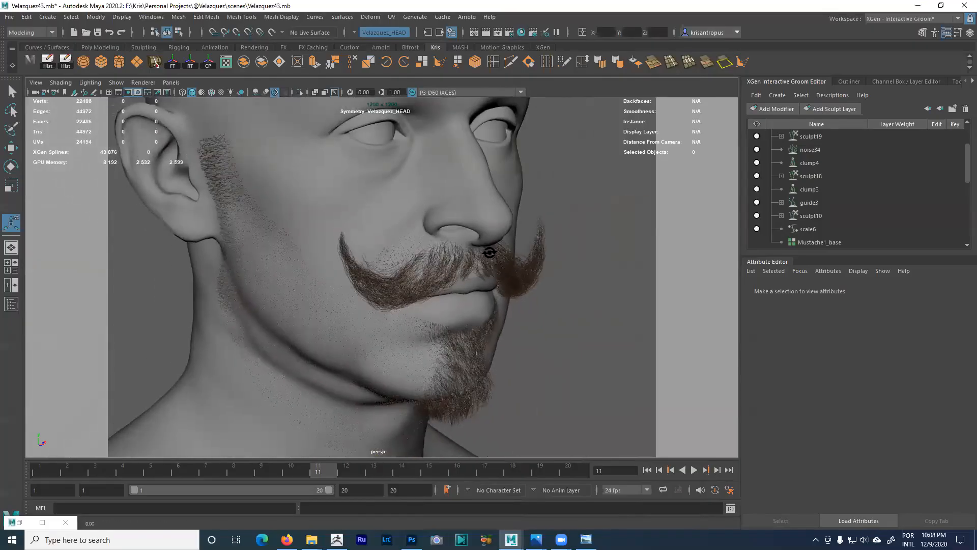
{"action": "left_click_drag", "start_coordinate": [494, 251], "coordinate": [471, 227], "text": "alt"}
{"action": "left_click", "coordinate": [473, 229]}
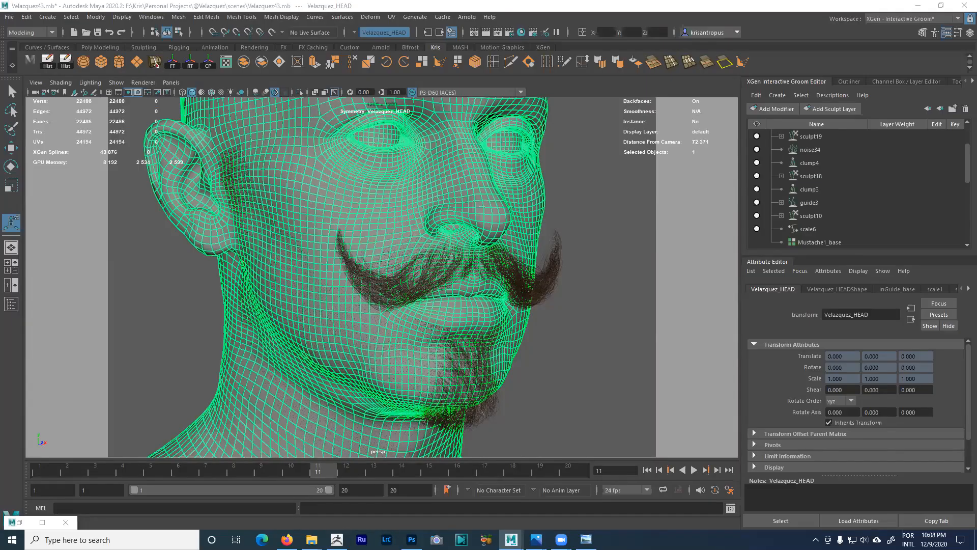
{"action": "left_click", "coordinate": [956, 428]}
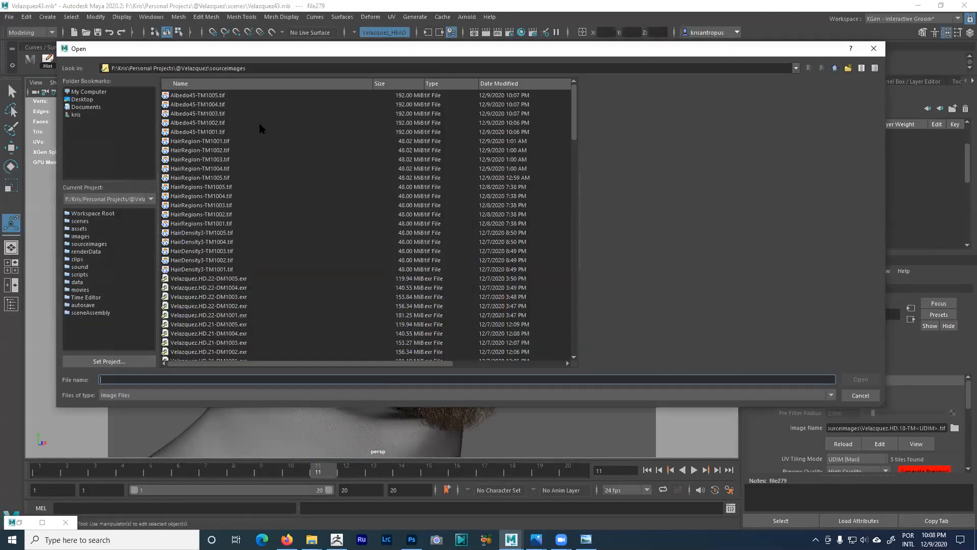
{"action": "left_click", "coordinate": [228, 96]}
{"action": "left_click", "coordinate": [858, 380]}
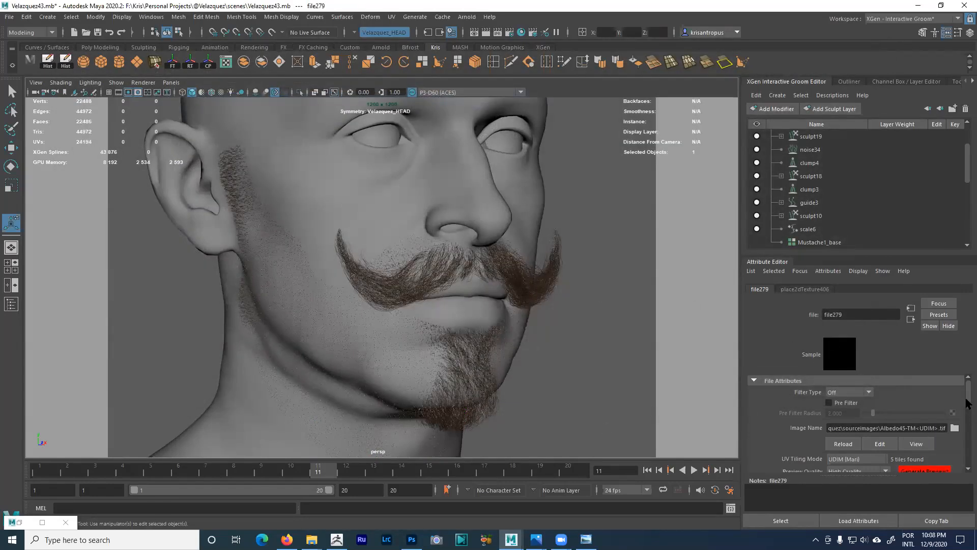
{"action": "scroll", "coordinate": [969, 402], "scroll_direction": "down", "scroll_amount": 3}
{"action": "scroll", "coordinate": [968, 402], "scroll_direction": "up", "scroll_amount": 3}
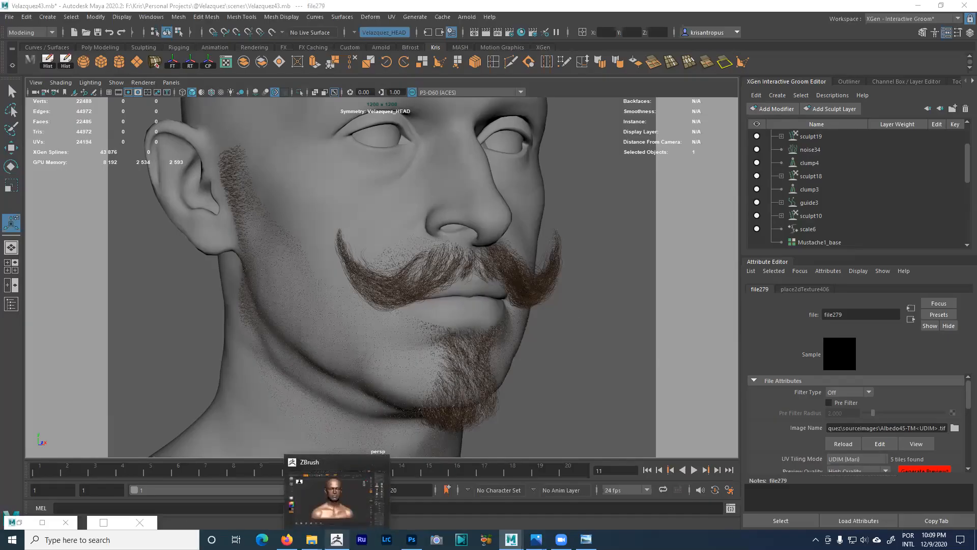
- Switch back to ZBrush, lower the Albedo45 bust to its lowest subdivision level and turn on the polyframe display
{"action": "left_click", "coordinate": [336, 540]}
{"action": "mouse_move", "coordinate": [585, 281]}
{"action": "left_mouse_down"}
{"action": "mouse_move", "coordinate": [657, 277]}
{"action": "mouse_move", "coordinate": [656, 310]}
{"action": "mouse_move", "coordinate": [692, 377]}
{"action": "mouse_move", "coordinate": [686, 359]}
{"action": "left_mouse_up"}
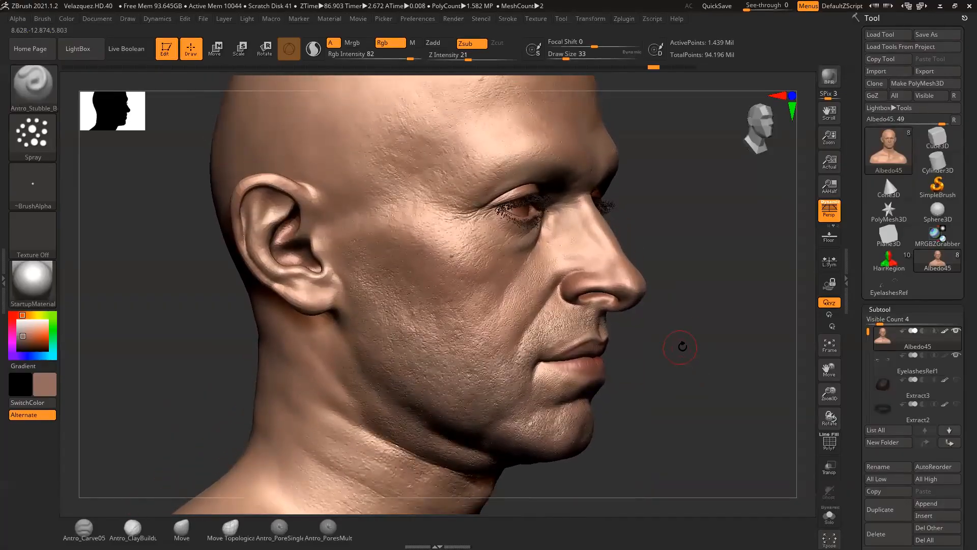
{"action": "left_click", "coordinate": [829, 440]}
{"action": "left_click", "coordinate": [830, 441]}
{"action": "key", "text": "shift+d"}
{"action": "key", "text": "shift+d"}
{"action": "key", "text": "shift+d"}
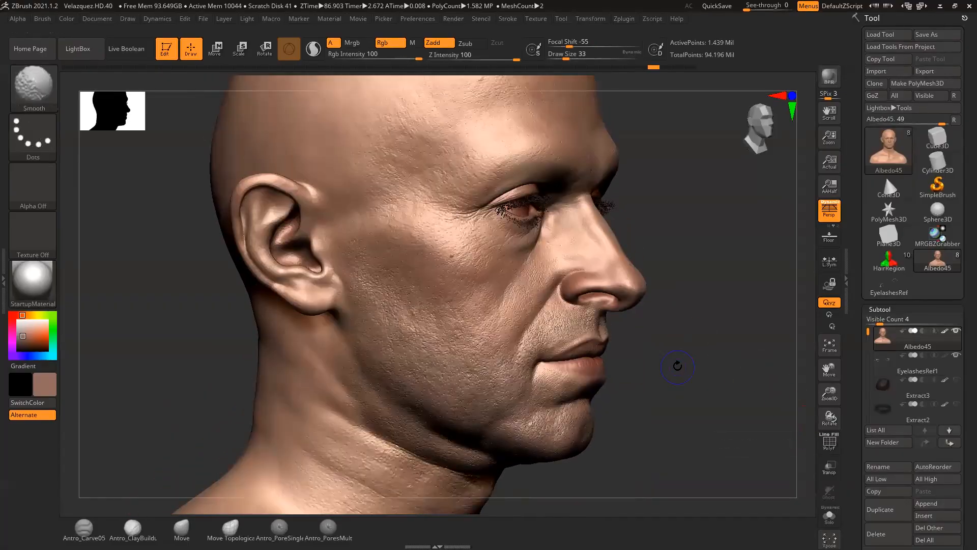
{"action": "key", "text": "shift+f"}
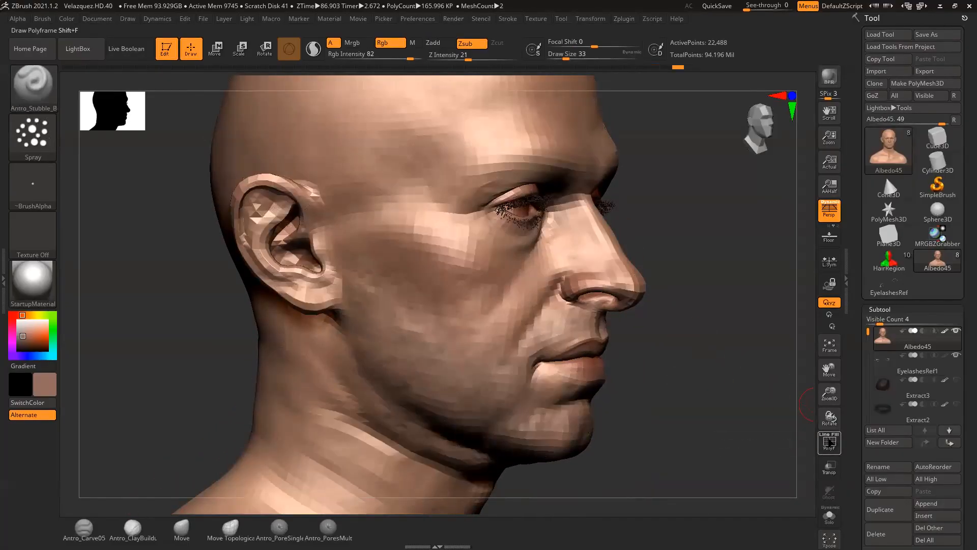
{"action": "left_click_drag", "start_coordinate": [677, 353], "coordinate": [640, 316]}
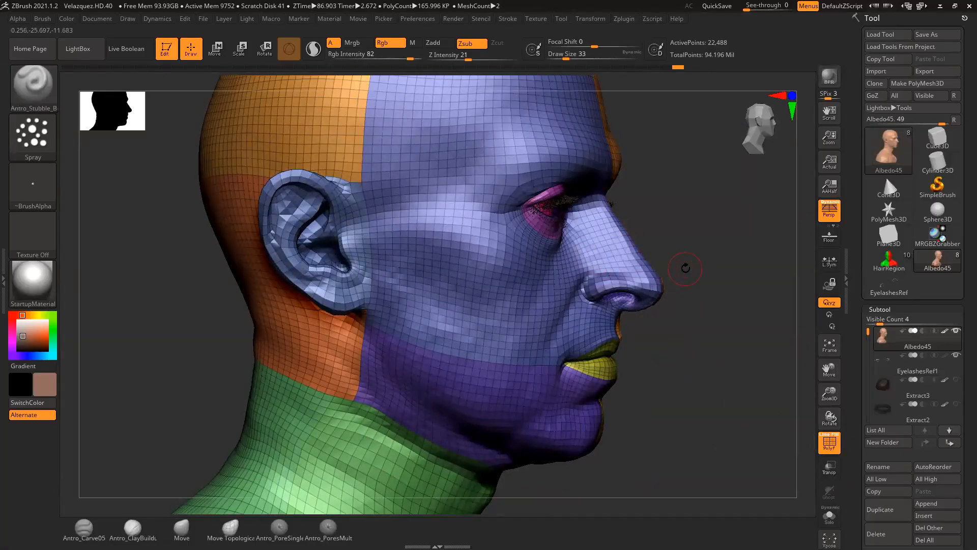
- Turn off perspective in the profile view and hide the bust's upper-face and jaw polygroups
{"action": "key", "text": "shift"}
{"action": "mouse_move", "coordinate": [707, 279]}
{"action": "left_mouse_down", "text": "shift"}
{"action": "mouse_move", "coordinate": [720, 268]}
{"action": "mouse_move", "coordinate": [707, 270]}
{"action": "left_mouse_up", "text": "shift"}
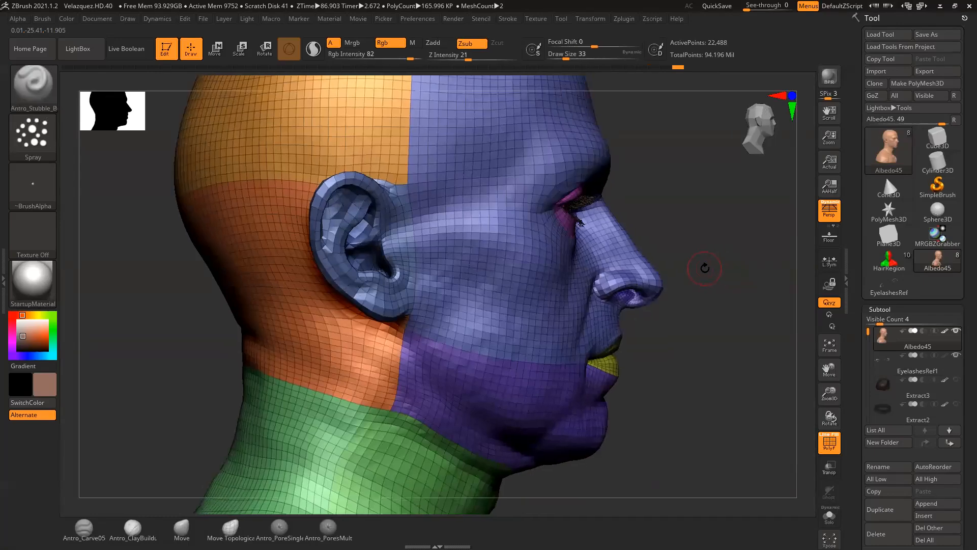
{"action": "key", "text": "p"}
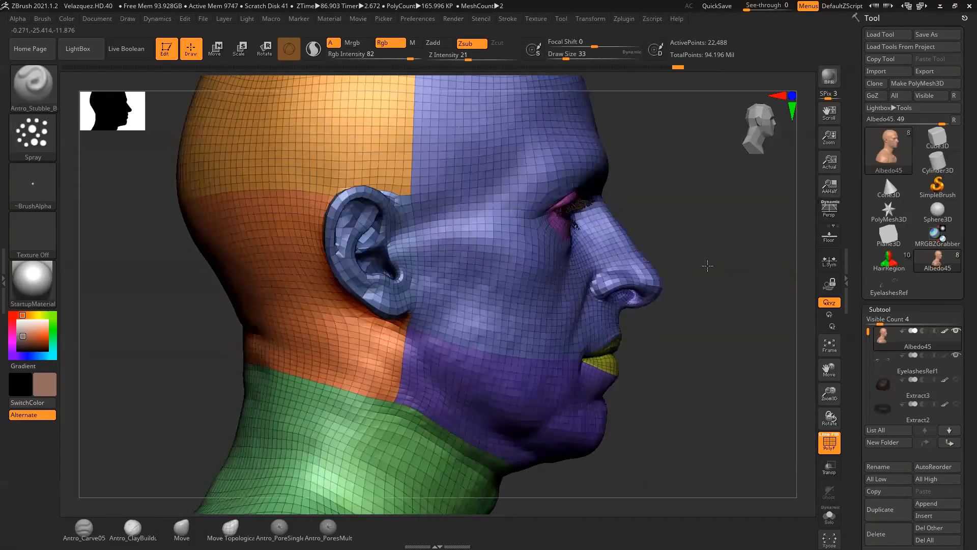
{"action": "left_click", "coordinate": [605, 319], "text": "ctrl+shift"}
{"action": "left_click_drag", "start_coordinate": [609, 378], "coordinate": [658, 423], "text": "ctrl+shift"}
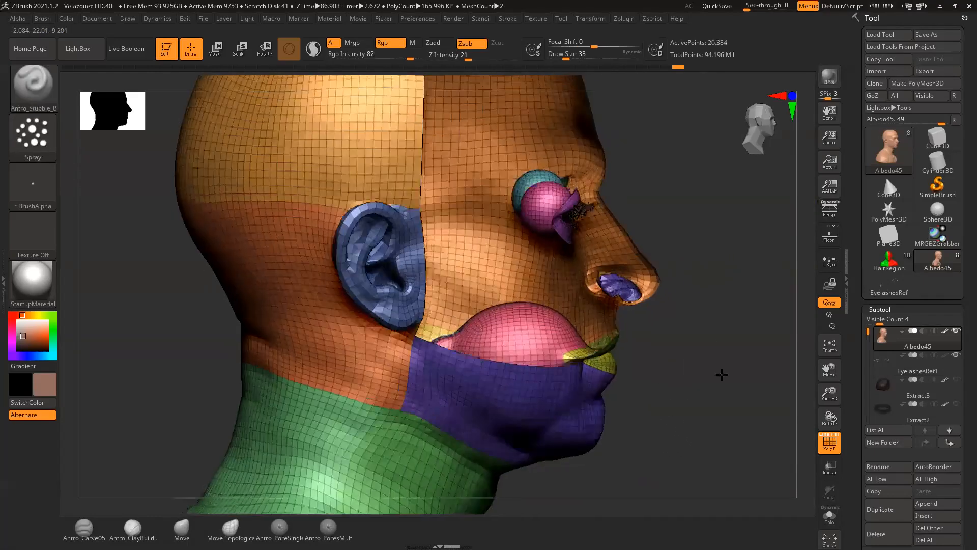
{"action": "left_click_drag", "start_coordinate": [718, 362], "coordinate": [713, 408]}
{"action": "left_click_drag", "start_coordinate": [712, 351], "coordinate": [674, 341]}
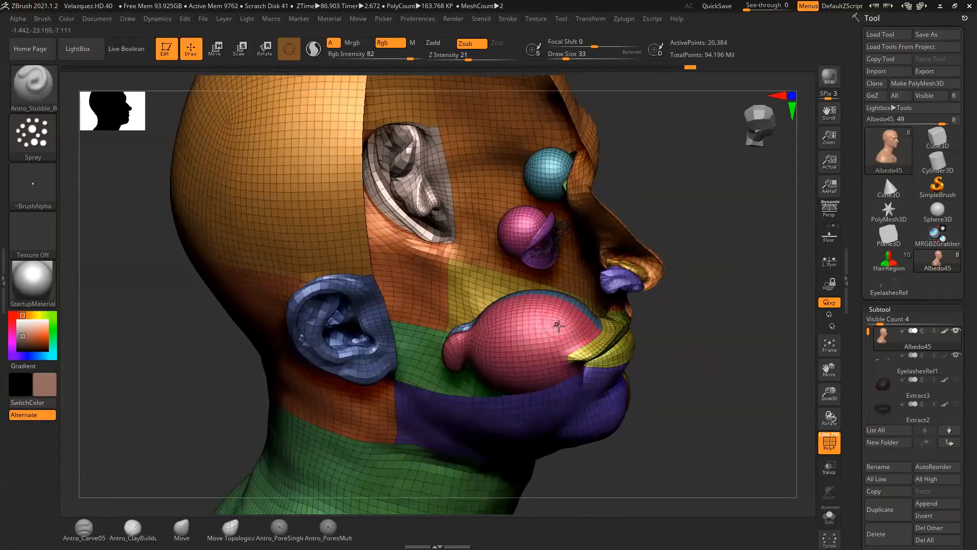
{"action": "left_click", "coordinate": [578, 421], "text": "ctrl+alt+shift"}
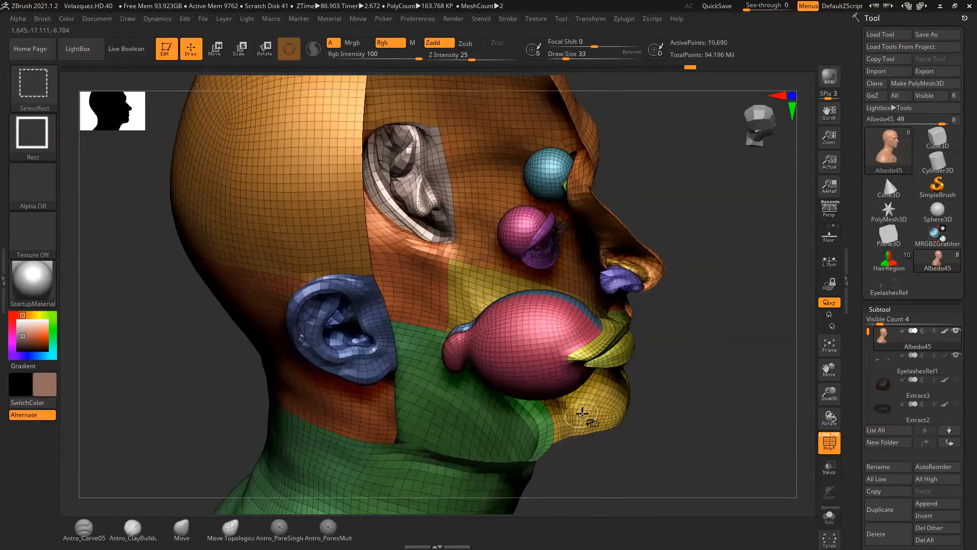
- Hide the polygroups of the lips, chin, upper-lip area and nostrils as well
{"action": "left_click_drag", "start_coordinate": [637, 339], "coordinate": [664, 310]}
{"action": "left_click", "coordinate": [597, 348], "text": "ctrl+shift"}
{"action": "left_click", "coordinate": [606, 341], "text": "ctrl+shift"}
{"action": "left_click", "coordinate": [622, 365], "text": "ctrl+shift"}
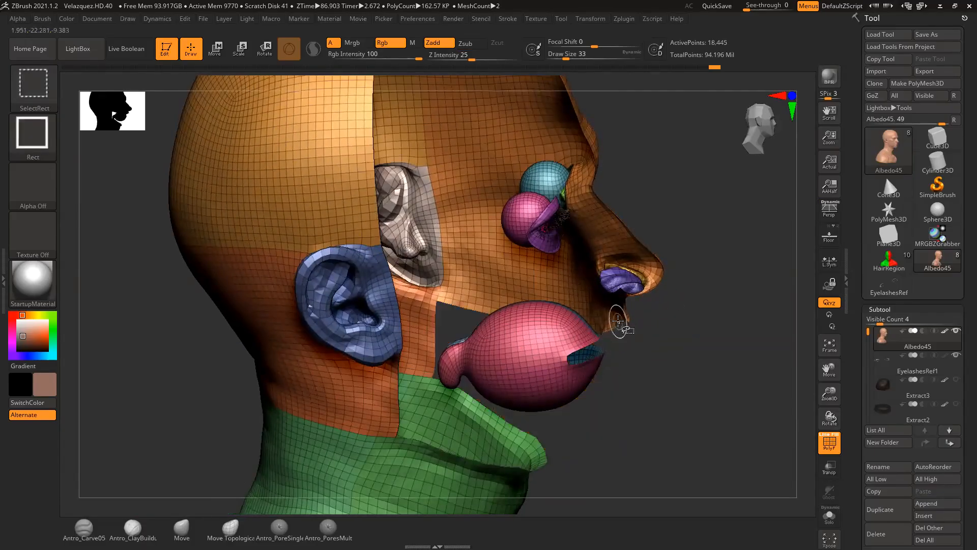
{"action": "left_click", "coordinate": [618, 324], "text": "ctrl+shift"}
{"action": "left_click", "coordinate": [633, 280], "text": "ctrl+shift"}
{"action": "left_click", "coordinate": [636, 280], "text": "ctrl+shift"}
- Hide the eyelid polygroups, invert the visibility to isolate the face mask, and turn off the polyframe display
{"action": "left_click_drag", "start_coordinate": [565, 252], "coordinate": [656, 232]}
{"action": "left_click", "coordinate": [657, 228], "text": "ctrl+shift"}
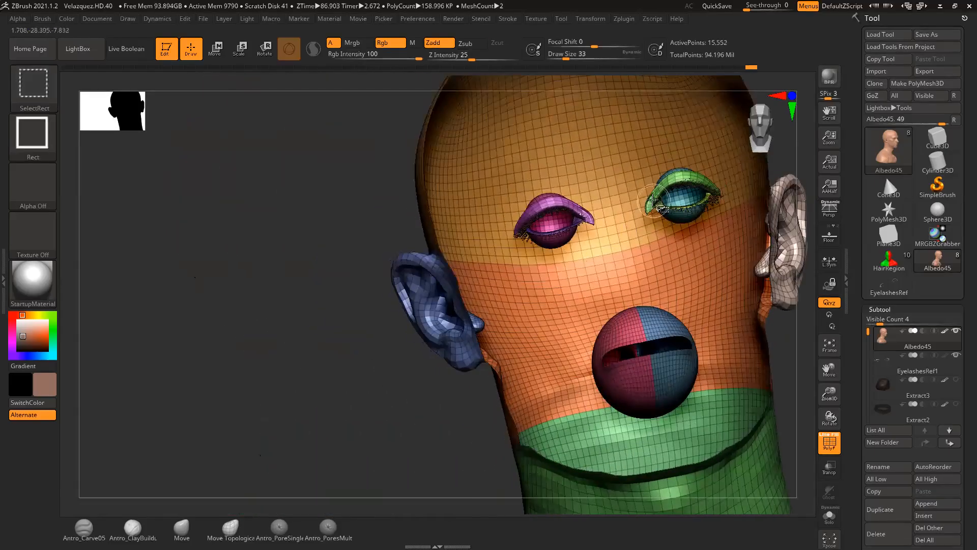
{"action": "left_click", "coordinate": [650, 196], "text": "ctrl+shift"}
{"action": "left_click", "coordinate": [574, 210], "text": "ctrl+shift"}
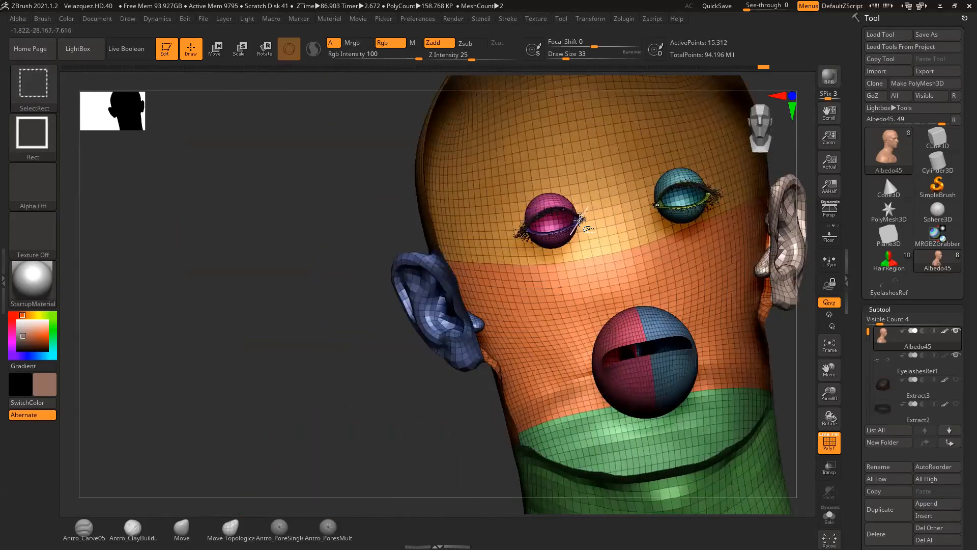
{"action": "left_click", "coordinate": [662, 209], "text": "ctrl+shift"}
{"action": "mouse_move", "coordinate": [418, 407]}
{"action": "left_mouse_down"}
{"action": "mouse_move", "coordinate": [662, 357]}
{"action": "mouse_move", "coordinate": [731, 318]}
{"action": "mouse_move", "coordinate": [687, 332]}
{"action": "left_mouse_up"}
{"action": "key", "text": "shift+f"}
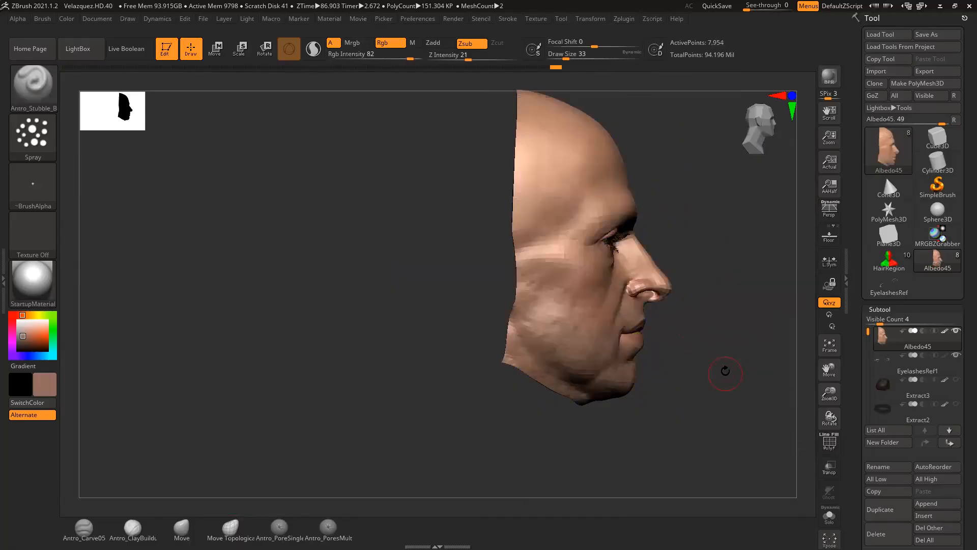
- Examine the isolated face's side silhouette, comparing it with and without perspective
{"action": "key", "text": "p"}
{"action": "key", "text": "p"}
{"action": "left_click_drag", "start_coordinate": [722, 338], "coordinate": [662, 346], "text": "alt"}
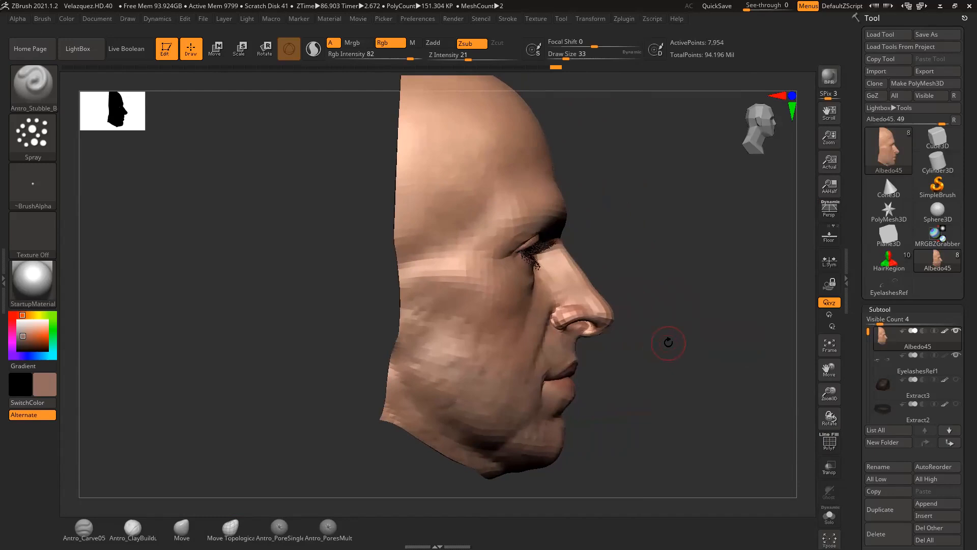
{"action": "left_click_drag", "start_coordinate": [665, 343], "coordinate": [672, 341]}
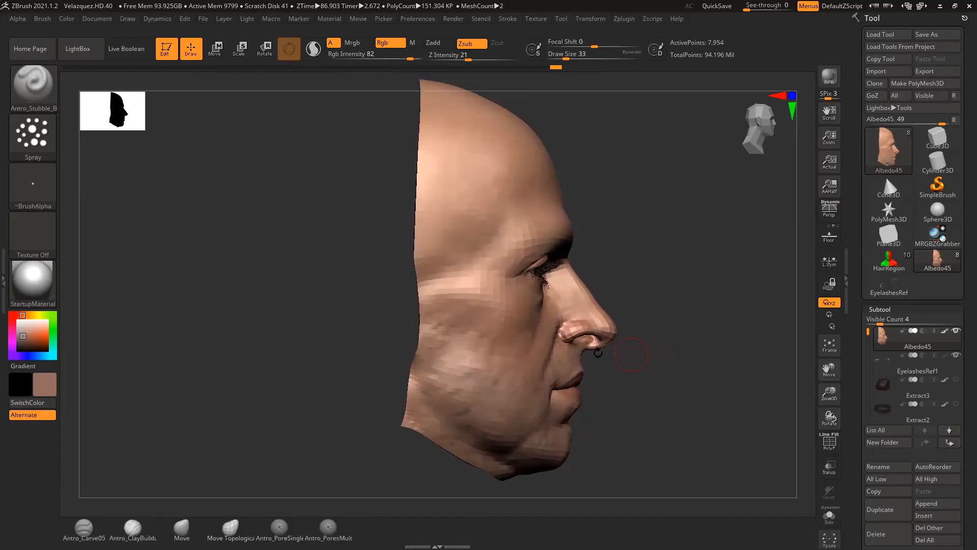
{"action": "left_click_drag", "start_coordinate": [667, 310], "coordinate": [674, 311]}
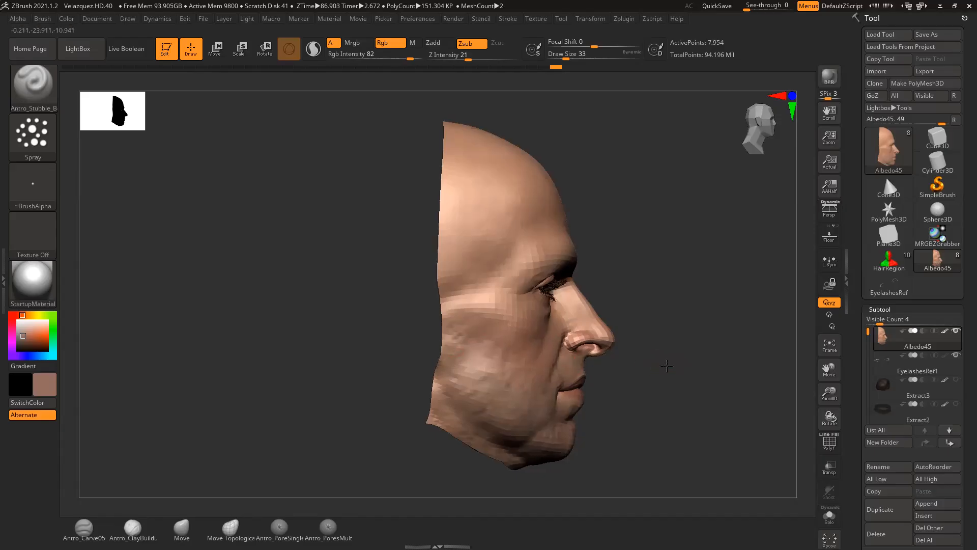
{"action": "left_click_drag", "start_coordinate": [646, 362], "coordinate": [655, 382]}
{"action": "mouse_move", "coordinate": [721, 376]}
{"action": "left_mouse_down", "text": "shift"}
{"action": "mouse_move", "coordinate": [750, 388]}
{"action": "mouse_move", "coordinate": [709, 325]}
{"action": "mouse_move", "coordinate": [693, 338]}
{"action": "mouse_move", "coordinate": [696, 330]}
{"action": "left_mouse_up", "text": "shift"}
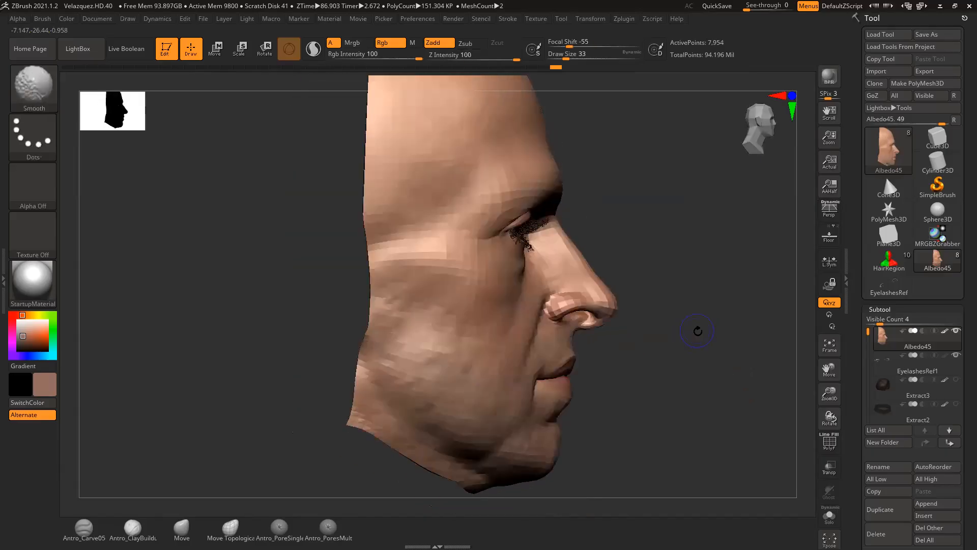
- Inspect the isolated face's wireframe and polygroups from three-quarter and profile angles, leaving the polyframe display off
{"action": "left_click", "coordinate": [826, 447]}
{"action": "left_click_drag", "start_coordinate": [726, 393], "coordinate": [478, 338]}
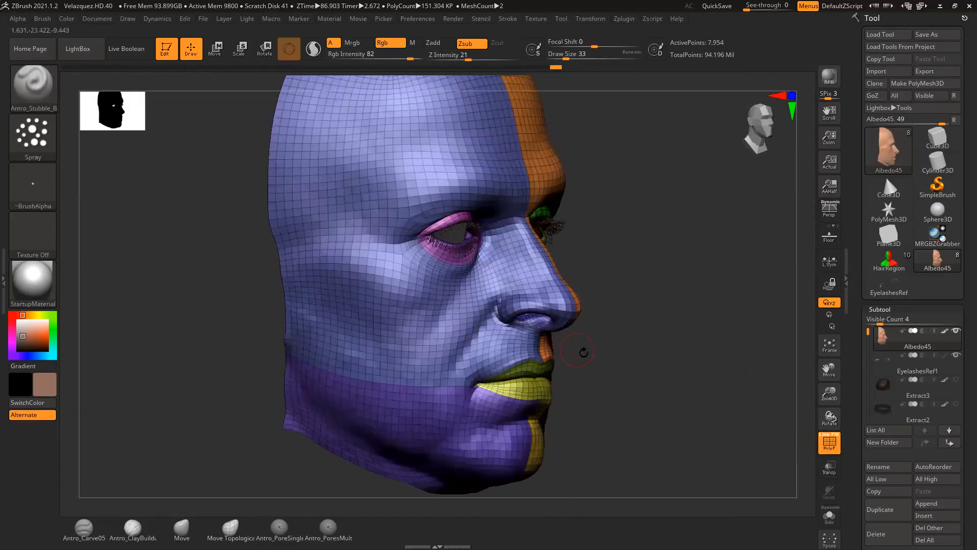
{"action": "left_click_drag", "start_coordinate": [563, 343], "coordinate": [646, 365], "text": "shift"}
{"action": "left_click_drag", "start_coordinate": [663, 316], "coordinate": [650, 344], "text": "alt"}
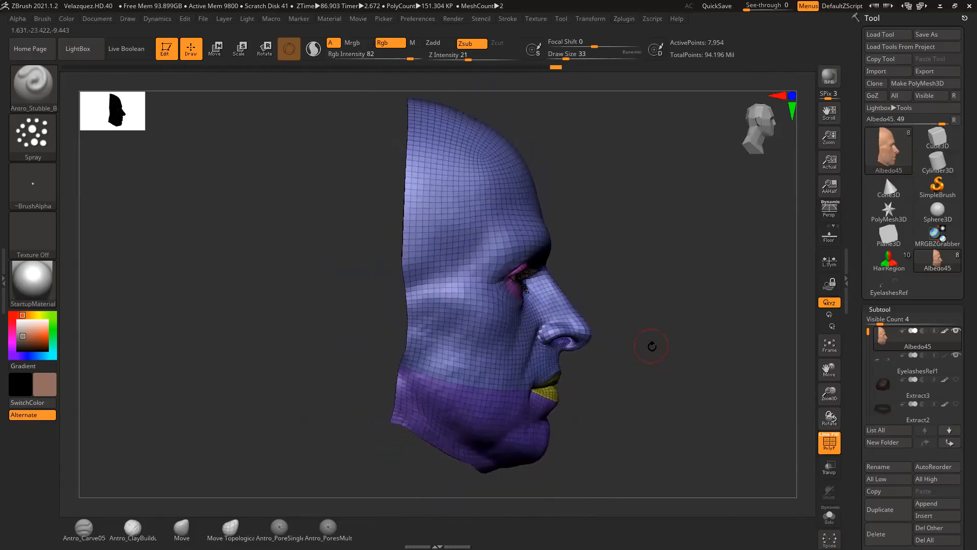
{"action": "left_click", "coordinate": [825, 446]}
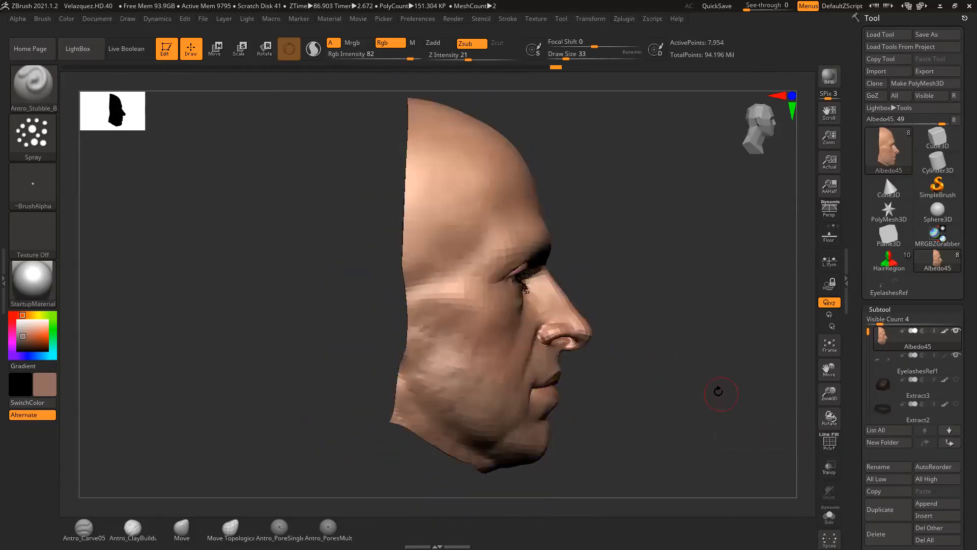
{"action": "mouse_move", "coordinate": [687, 371]}
{"action": "left_mouse_down"}
{"action": "mouse_move", "coordinate": [655, 371]}
{"action": "mouse_move", "coordinate": [709, 369]}
{"action": "left_mouse_up"}
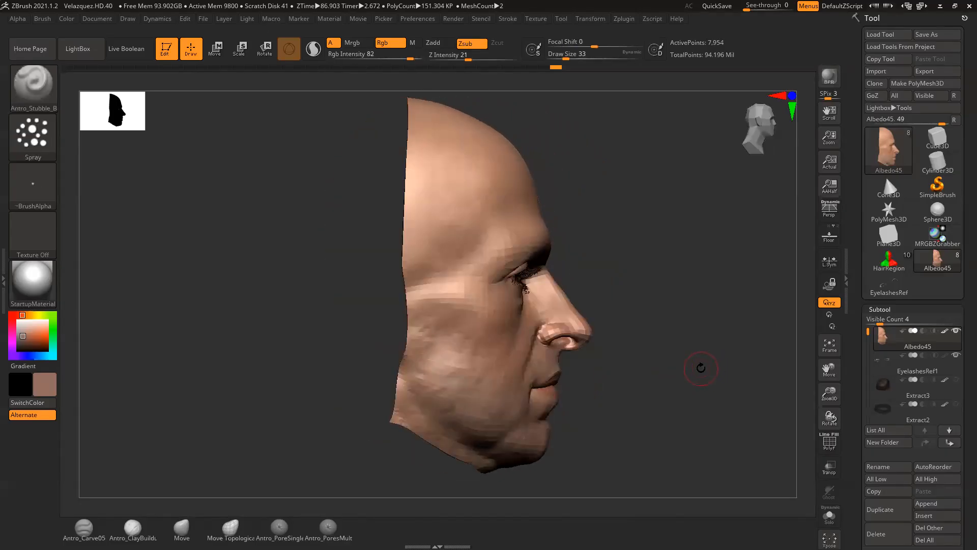
- Raise the isolated face by three subdivision levels and turn perspective back on
{"action": "key", "text": "d"}
{"action": "key", "text": "d"}
{"action": "key", "text": "d"}
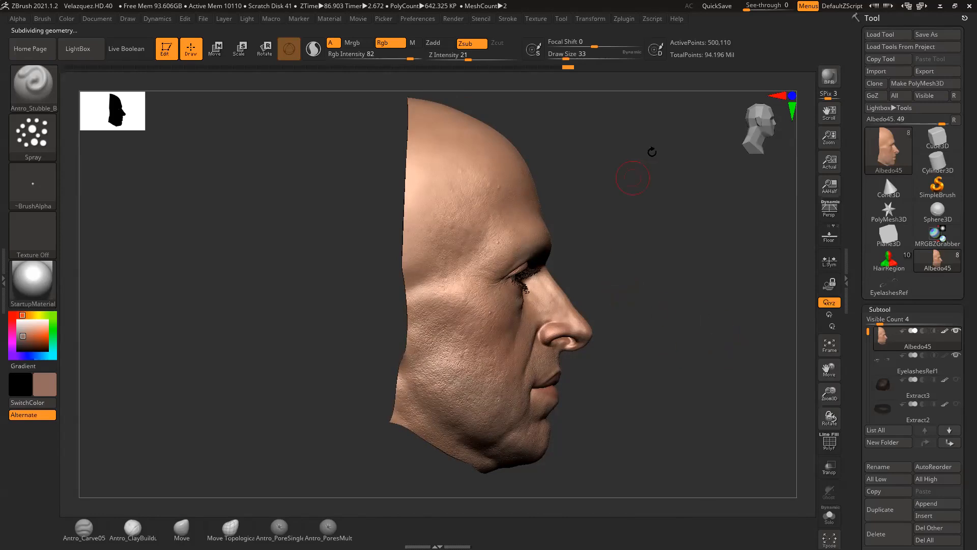
{"action": "mouse_move", "coordinate": [676, 161]}
{"action": "left_mouse_down"}
{"action": "mouse_move", "coordinate": [632, 194]}
{"action": "mouse_move", "coordinate": [646, 231]}
{"action": "mouse_move", "coordinate": [664, 236]}
{"action": "mouse_move", "coordinate": [668, 206]}
{"action": "left_mouse_up"}
{"action": "key", "text": "p"}
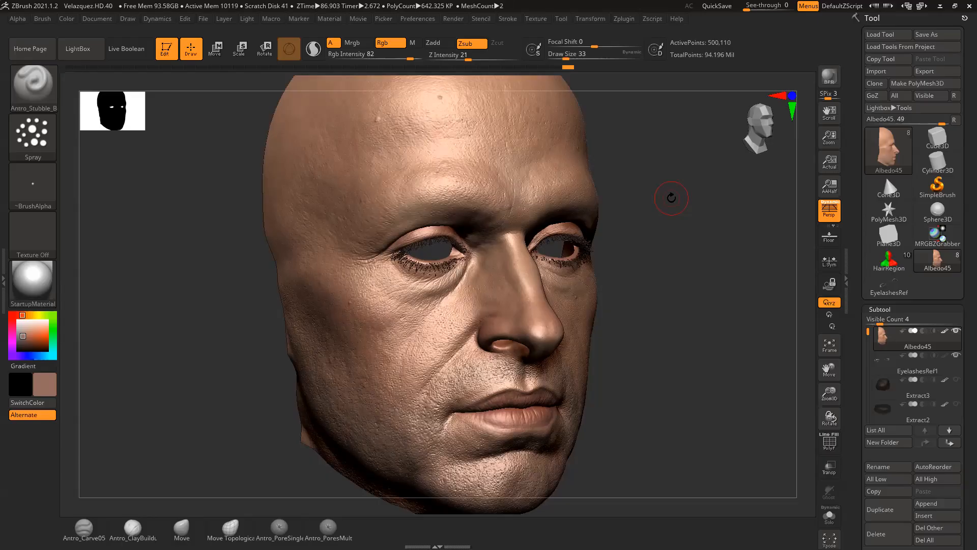
- Examine the more detailed face in profile and three-quarter views, comparing the perspective and orthographic displays
{"action": "left_click_drag", "start_coordinate": [647, 244], "coordinate": [670, 246]}
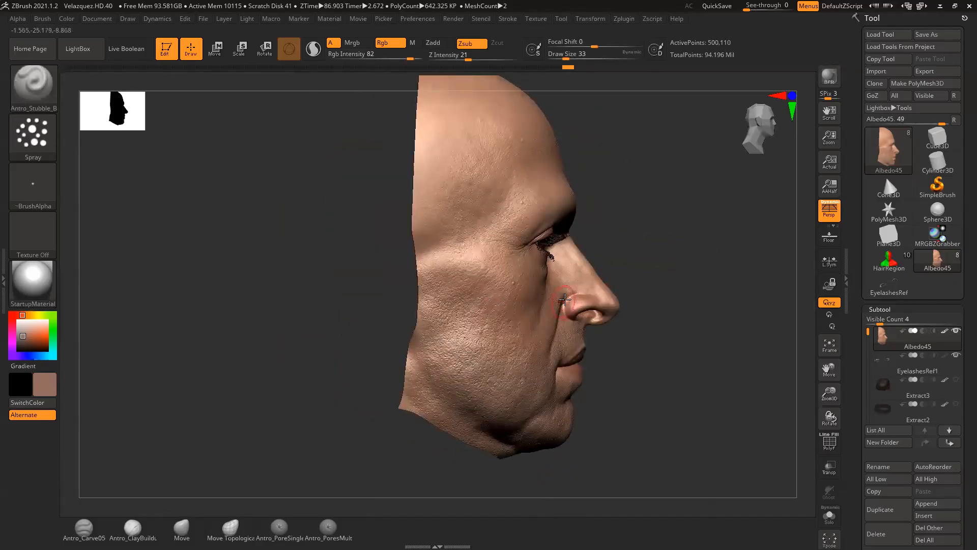
{"action": "left_click_drag", "start_coordinate": [710, 279], "coordinate": [692, 258], "text": "alt"}
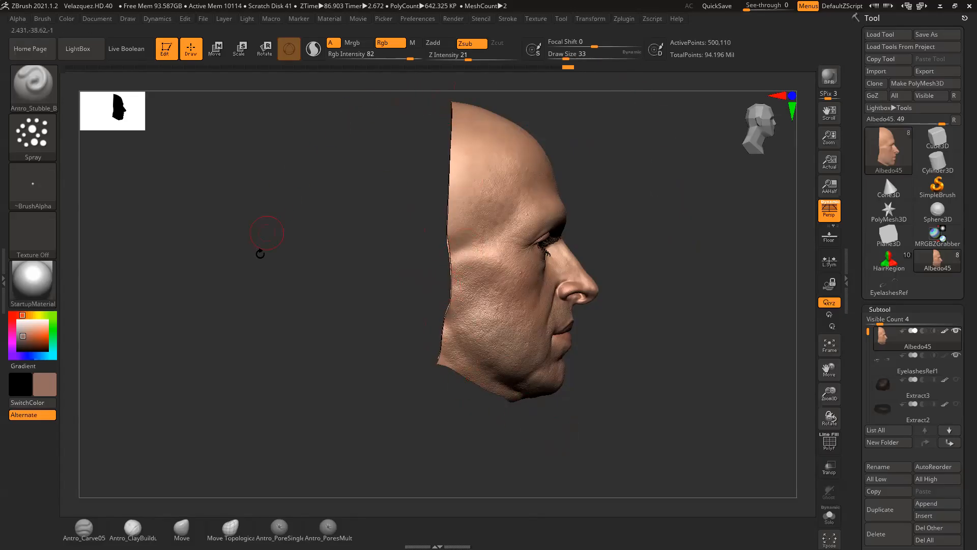
{"action": "left_click_drag", "start_coordinate": [626, 225], "coordinate": [580, 236]}
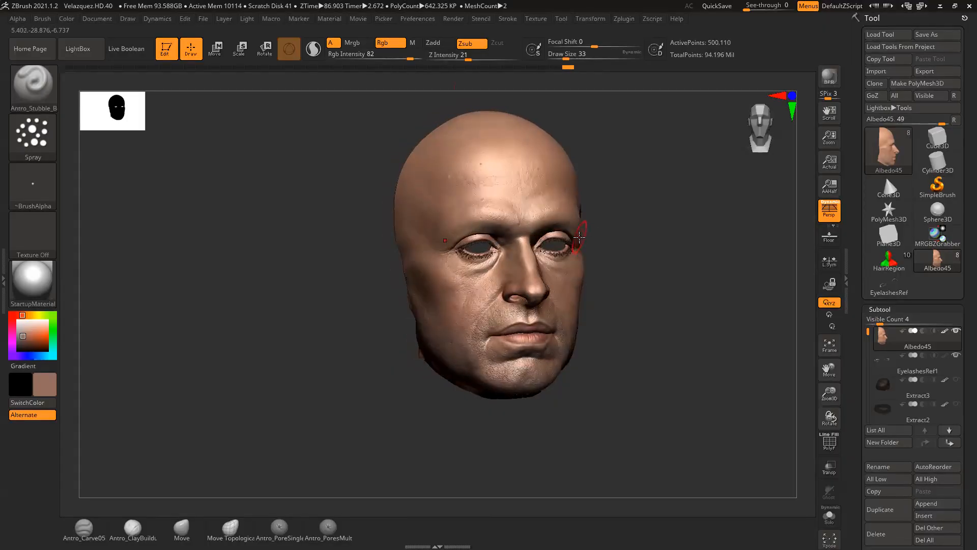
{"action": "mouse_move", "coordinate": [646, 268]}
{"action": "left_mouse_down", "text": "shift"}
{"action": "mouse_move", "coordinate": [666, 280]}
{"action": "mouse_move", "coordinate": [655, 246]}
{"action": "mouse_move", "coordinate": [698, 255]}
{"action": "mouse_move", "coordinate": [650, 243]}
{"action": "mouse_move", "coordinate": [670, 253]}
{"action": "mouse_move", "coordinate": [684, 244]}
{"action": "mouse_move", "coordinate": [692, 291]}
{"action": "mouse_move", "coordinate": [655, 277]}
{"action": "mouse_move", "coordinate": [663, 287]}
{"action": "left_mouse_up", "text": "shift"}
{"action": "key", "text": "p"}
{"action": "key", "text": "p"}
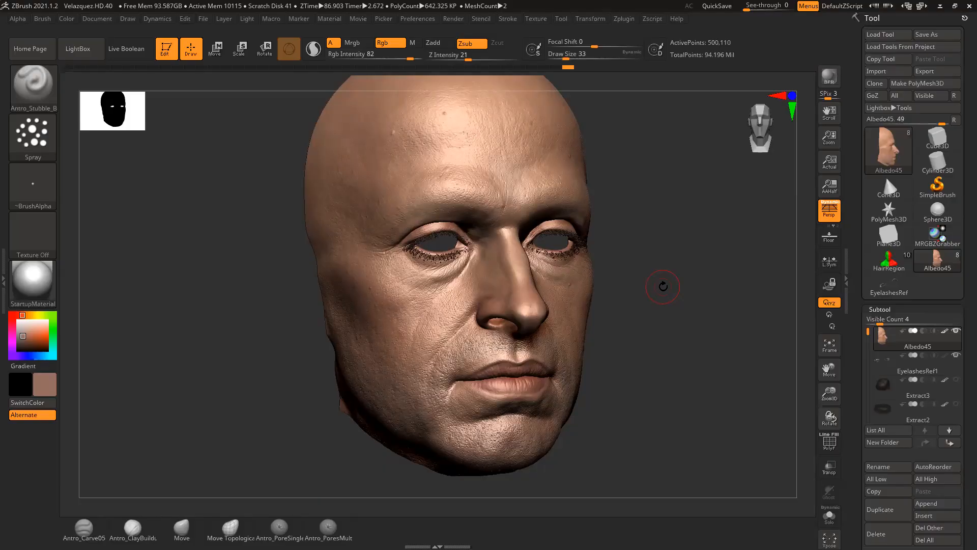
{"action": "left_click_drag", "start_coordinate": [665, 284], "coordinate": [628, 283], "text": "shift"}
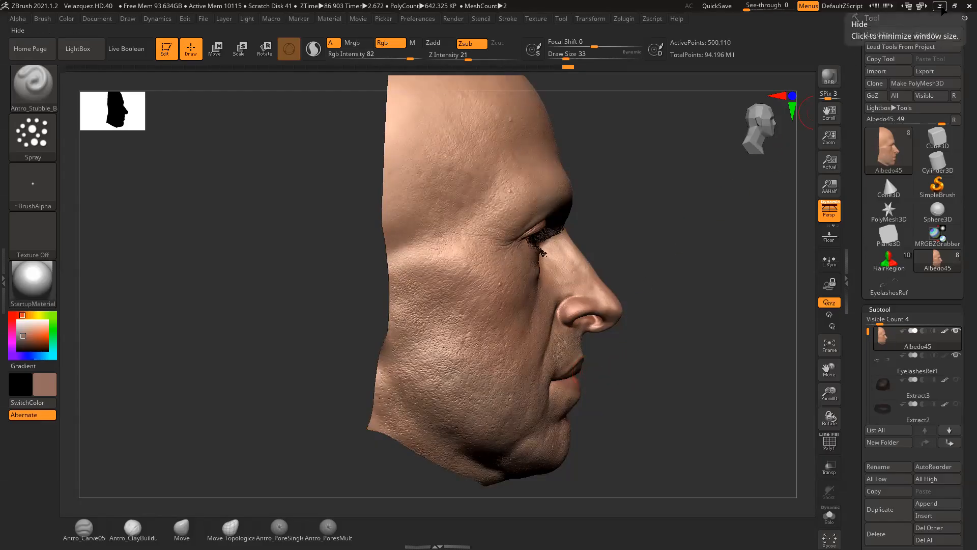
- Minimize ZBrush, restore the Arnold RenderView in Maya and move it clear of the perspective viewport
{"action": "left_click", "coordinate": [941, 6]}
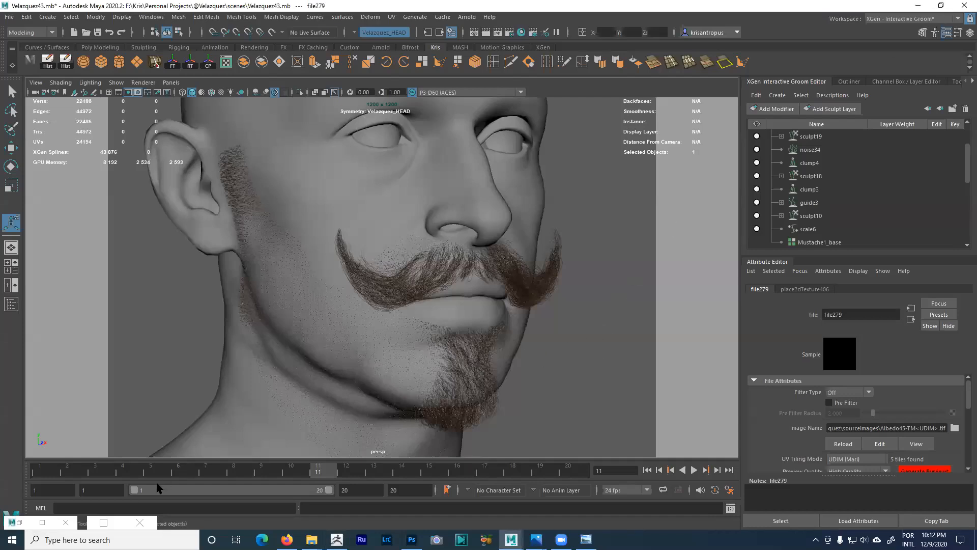
{"action": "left_click", "coordinate": [107, 522]}
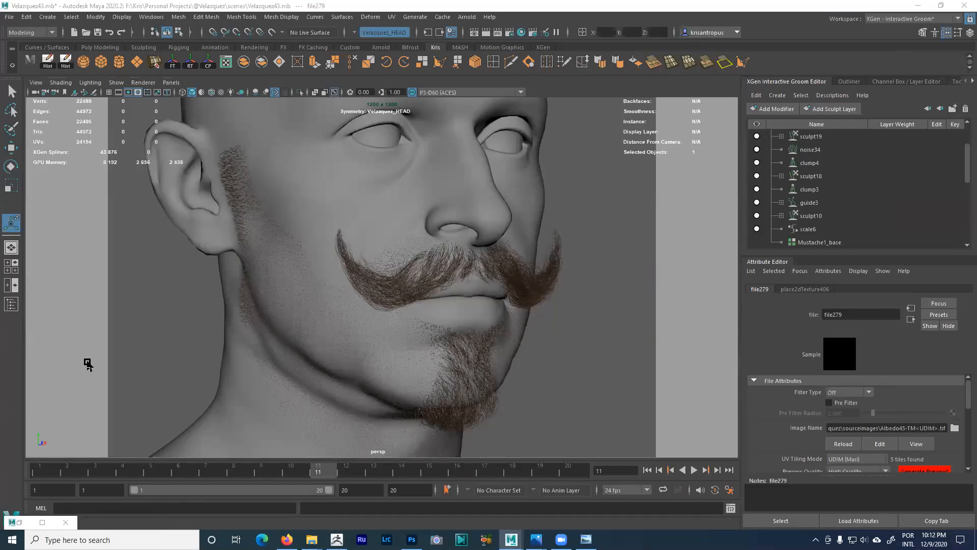
{"action": "left_click", "coordinate": [42, 523]}
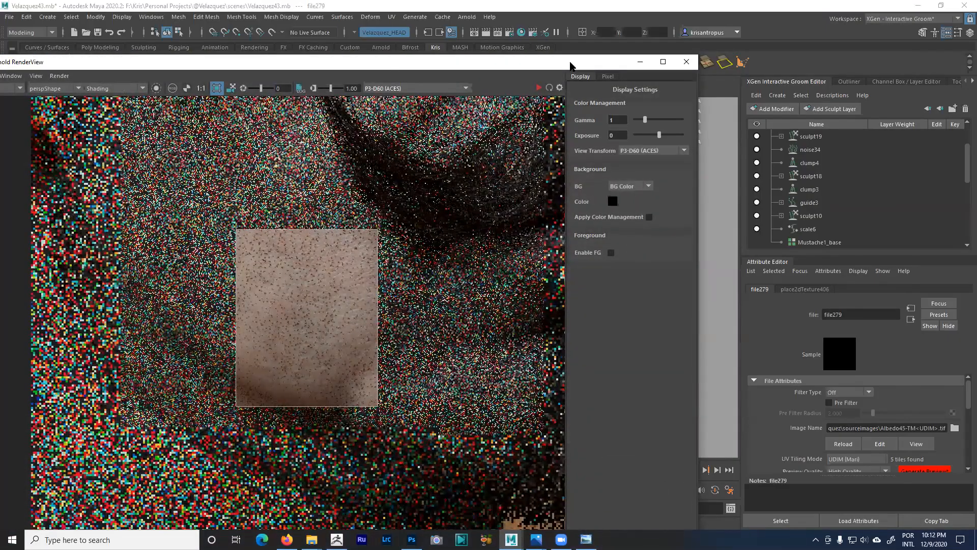
{"action": "left_click_drag", "start_coordinate": [570, 67], "coordinate": [777, 223]}
- Frame the stubbled cheek beside the moustache in the perspective camera and refresh the Arnold render of the cropped region
{"action": "right_click_drag", "start_coordinate": [520, 160], "coordinate": [581, 168], "text": "alt"}
{"action": "middle_click_drag", "start_coordinate": [596, 149], "coordinate": [639, 144], "text": "alt"}
{"action": "right_click_drag", "start_coordinate": [639, 144], "coordinate": [626, 142], "text": "alt"}
{"action": "left_click_drag", "start_coordinate": [626, 142], "coordinate": [684, 39], "text": "alt"}
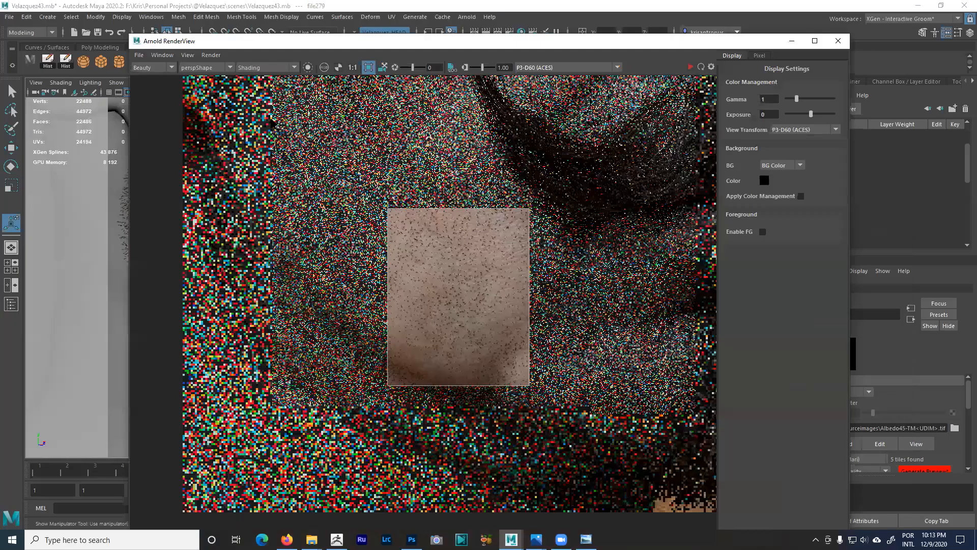
{"action": "left_click", "coordinate": [189, 56]}
{"action": "left_click", "coordinate": [210, 164]}
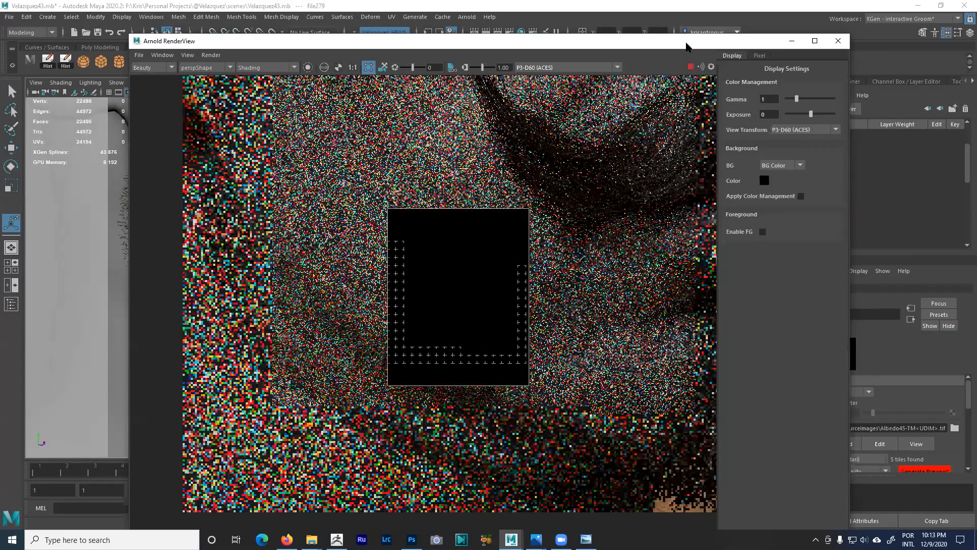
- Move the RenderView aside, show the Outliner and select the woods_4k skydome light
{"action": "left_click_drag", "start_coordinate": [688, 47], "coordinate": [579, 244]}
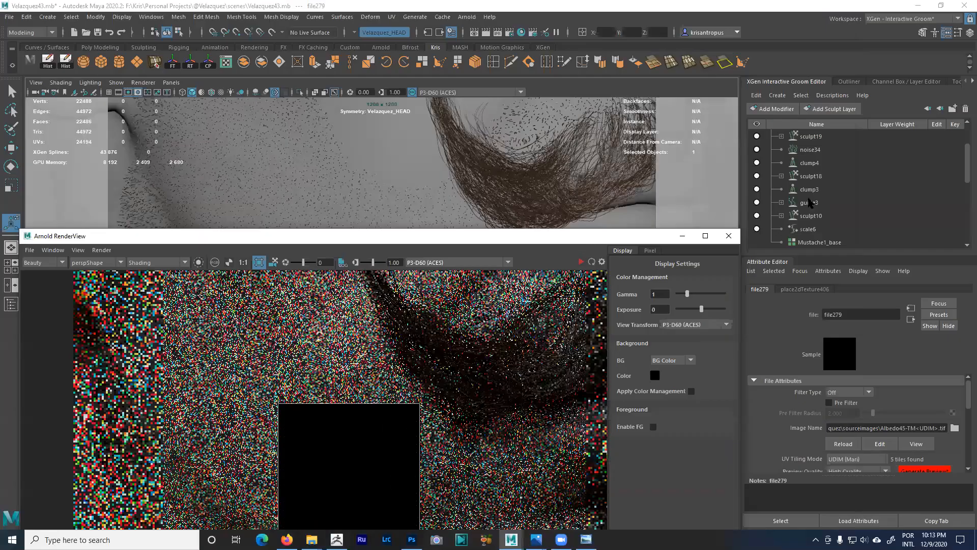
{"action": "left_click", "coordinate": [849, 81]}
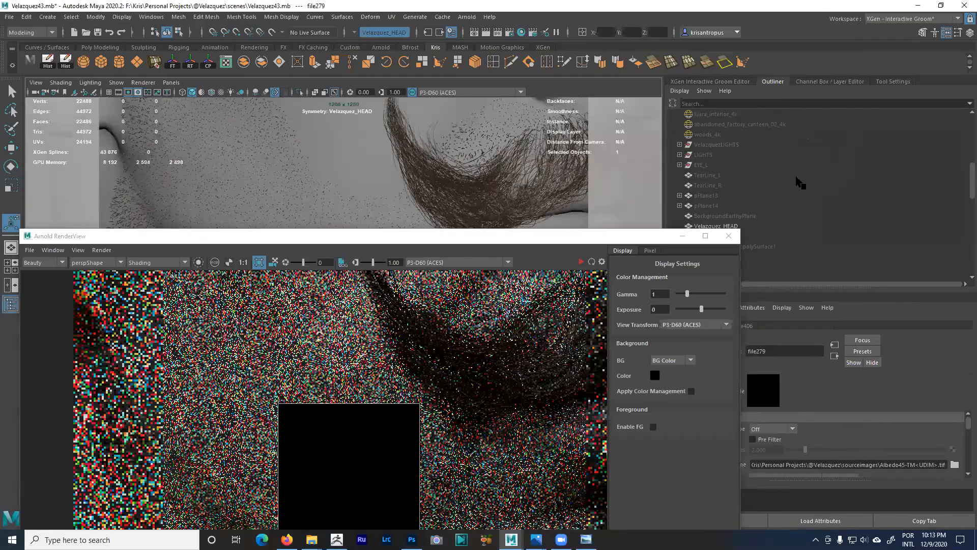
{"action": "left_click_drag", "start_coordinate": [644, 236], "coordinate": [575, 292]}
{"action": "scroll", "coordinate": [766, 224], "scroll_direction": "down", "scroll_amount": 5}
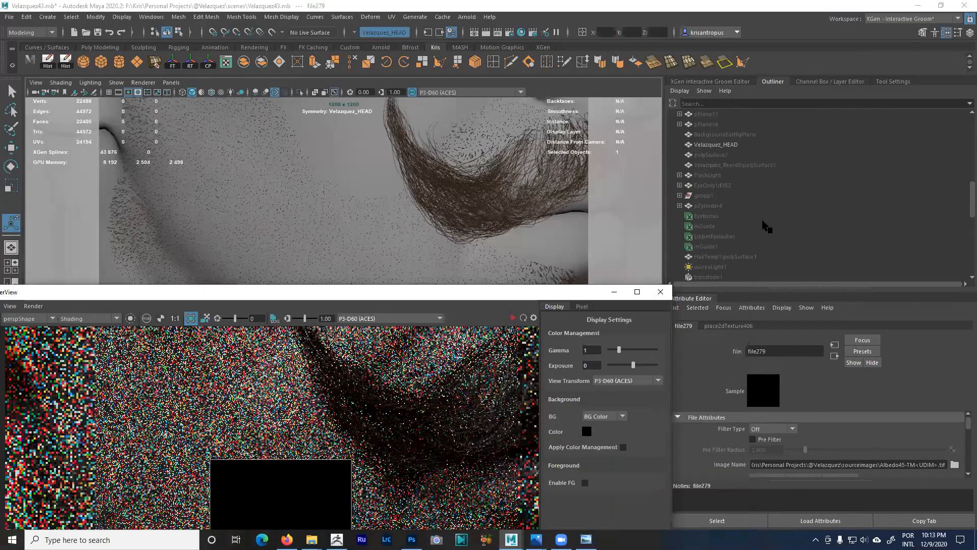
{"action": "scroll", "coordinate": [768, 227], "scroll_direction": "up", "scroll_amount": 6}
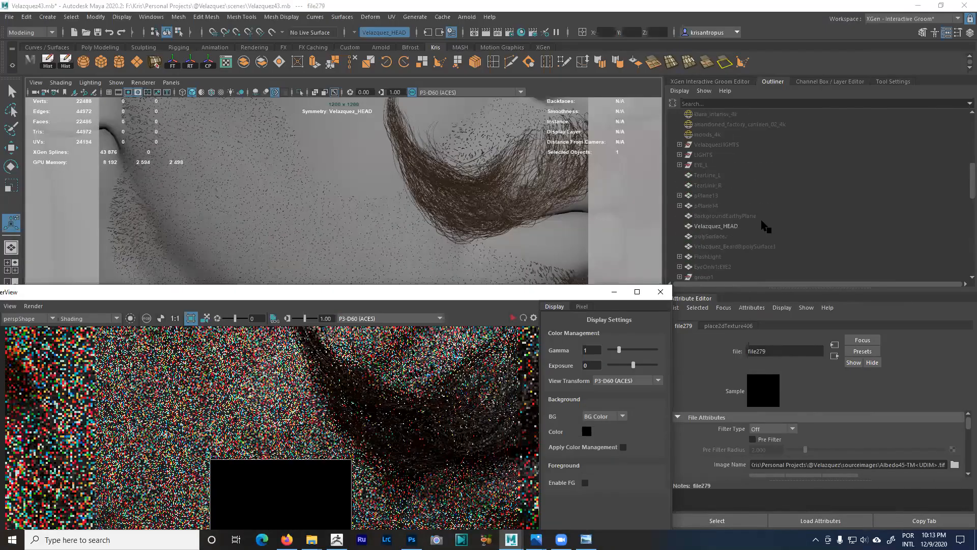
{"action": "scroll", "coordinate": [766, 227], "scroll_direction": "up", "scroll_amount": 3}
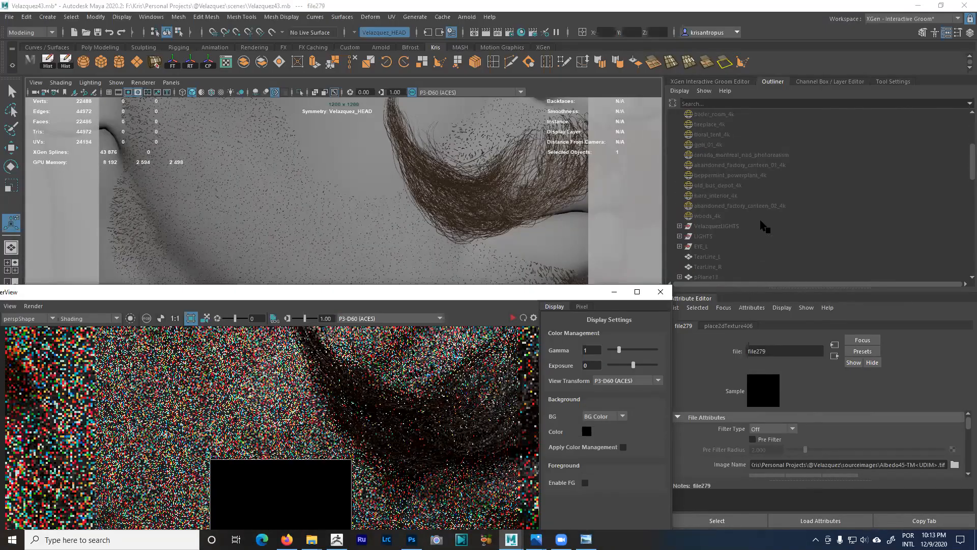
{"action": "scroll", "coordinate": [733, 216], "scroll_direction": "down", "scroll_amount": 3}
{"action": "left_click", "coordinate": [720, 215]}
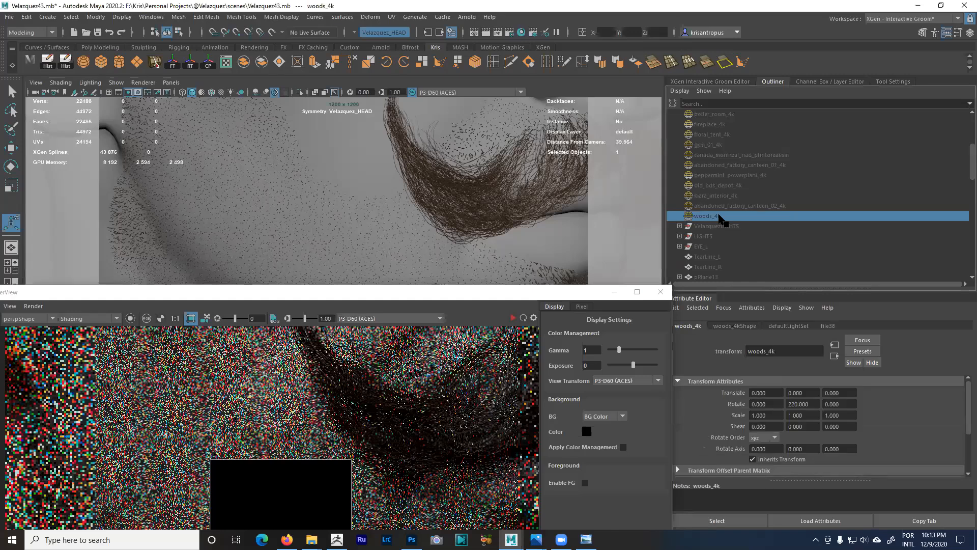
- Hide the woods_4k skydome and light the scene with the canada_montreal_nad_photorealism skydome instead, keeping the cropped render in view
{"action": "left_click", "coordinate": [569, 294]}
{"action": "left_click_drag", "start_coordinate": [567, 295], "coordinate": [678, 83]}
{"action": "left_click", "coordinate": [623, 106]}
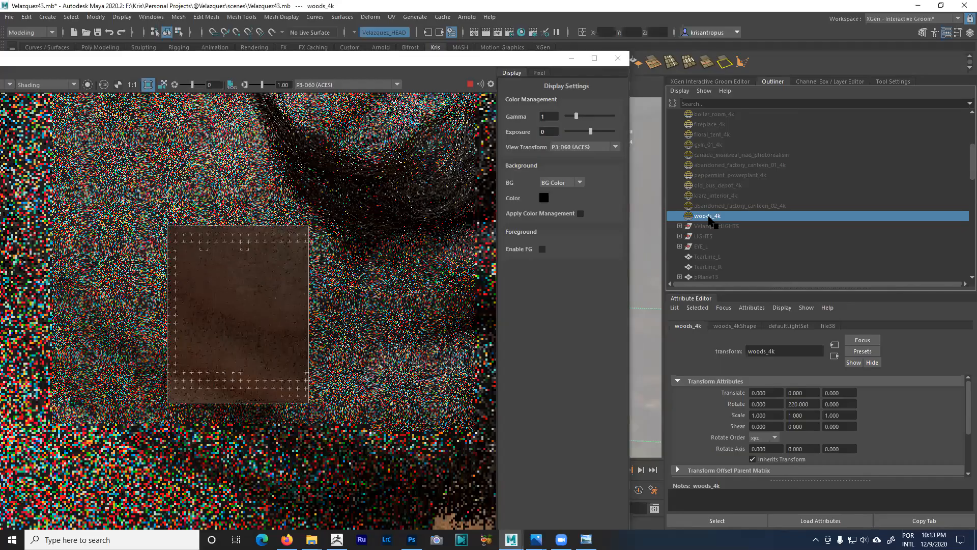
{"action": "key", "text": "ctrl+h"}
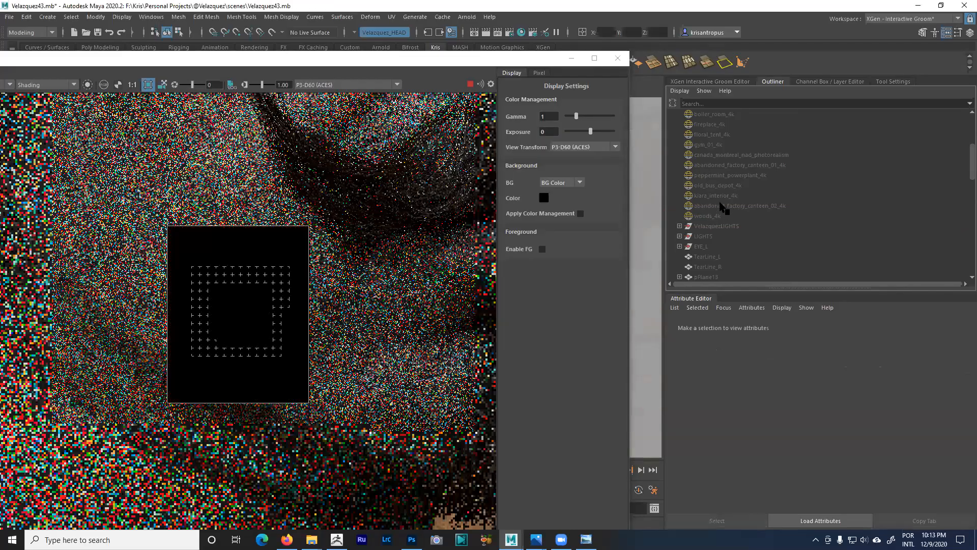
{"action": "left_click", "coordinate": [722, 198]}
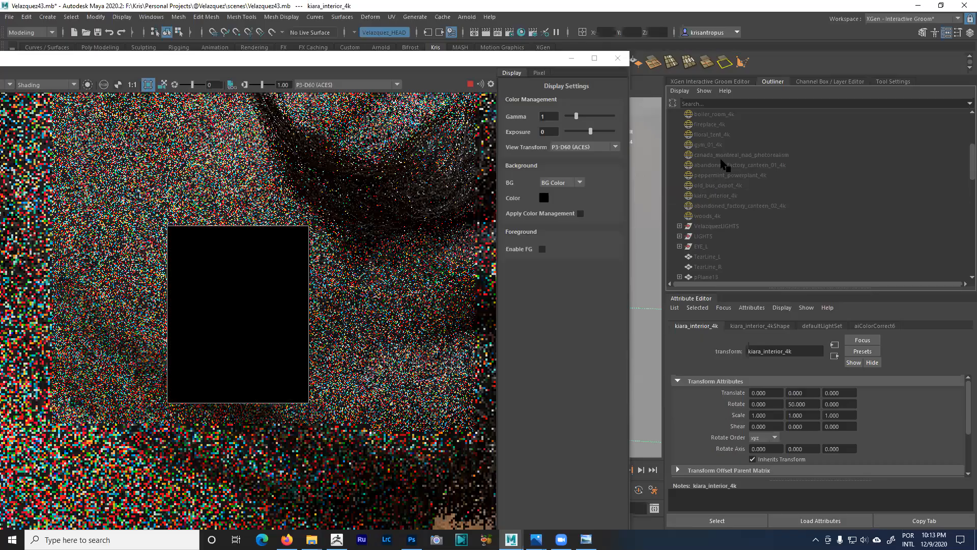
{"action": "left_click", "coordinate": [721, 155]}
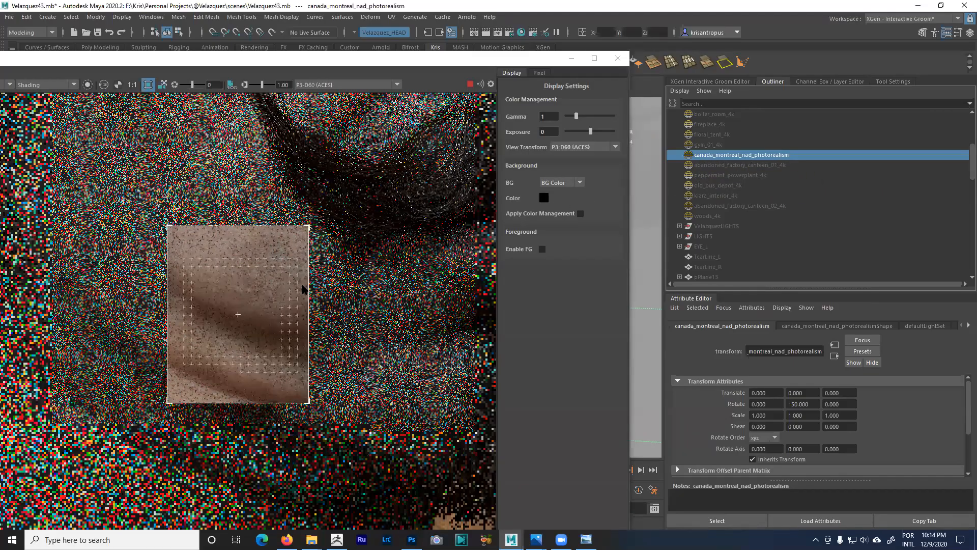
- Enlarge the Arnold crop region so that it covers more of the stubbled cheek and the fold below it
{"action": "scroll", "coordinate": [302, 284], "scroll_direction": "up", "scroll_amount": 1}
{"action": "left_click_drag", "start_coordinate": [326, 227], "coordinate": [371, 161]}
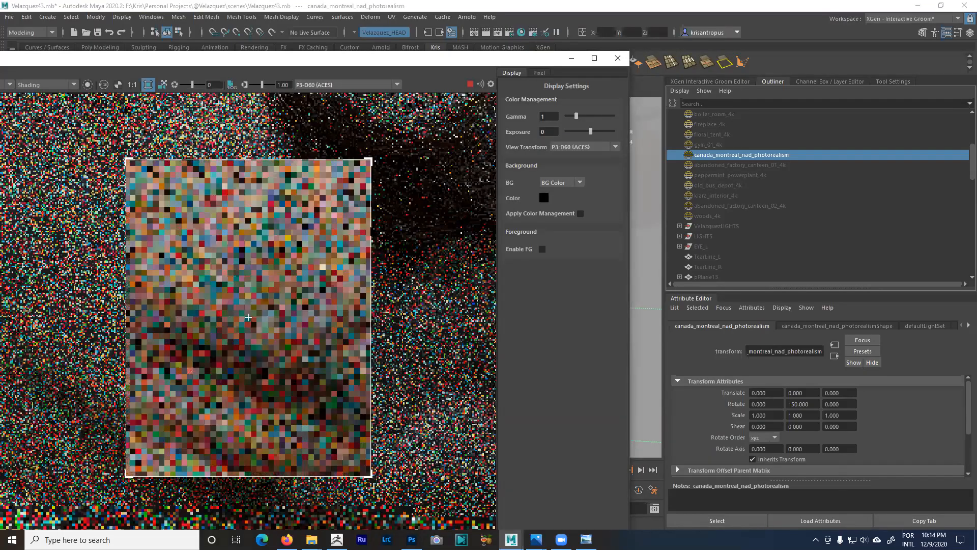
{"action": "scroll", "coordinate": [275, 218], "scroll_direction": "down", "scroll_amount": 1}
{"action": "middle_click_drag", "start_coordinate": [172, 194], "coordinate": [294, 234], "text": "alt"}
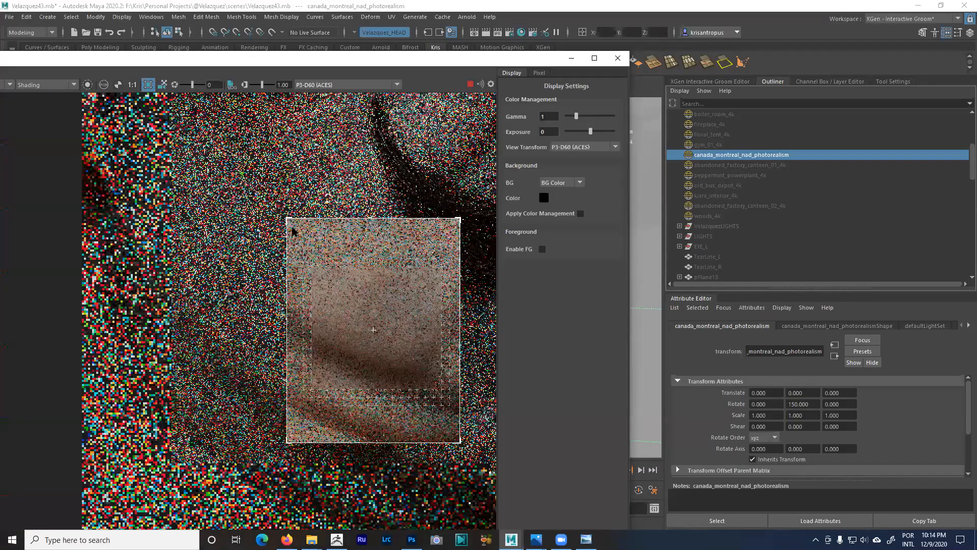
{"action": "left_click_drag", "start_coordinate": [287, 219], "coordinate": [175, 131]}
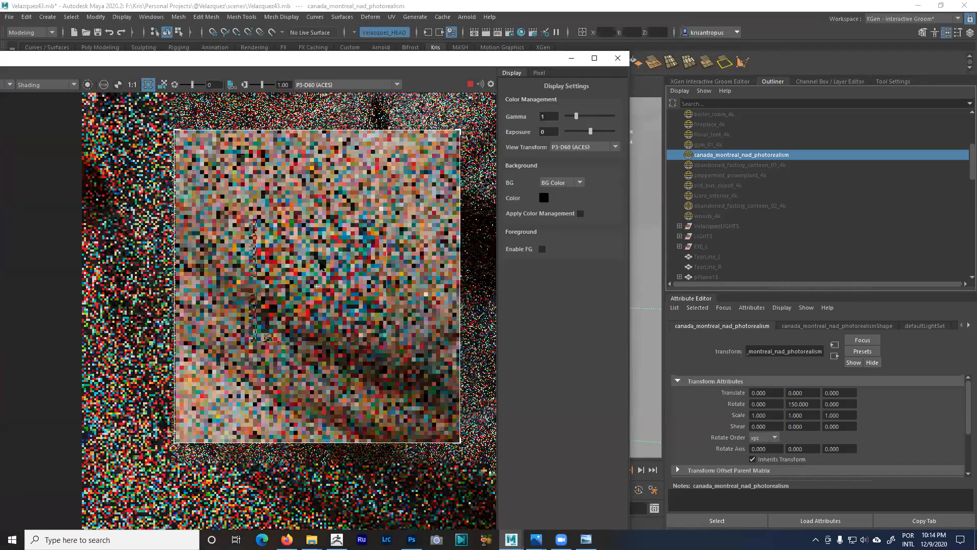
{"action": "scroll", "coordinate": [331, 273], "scroll_direction": "up", "scroll_amount": 1}
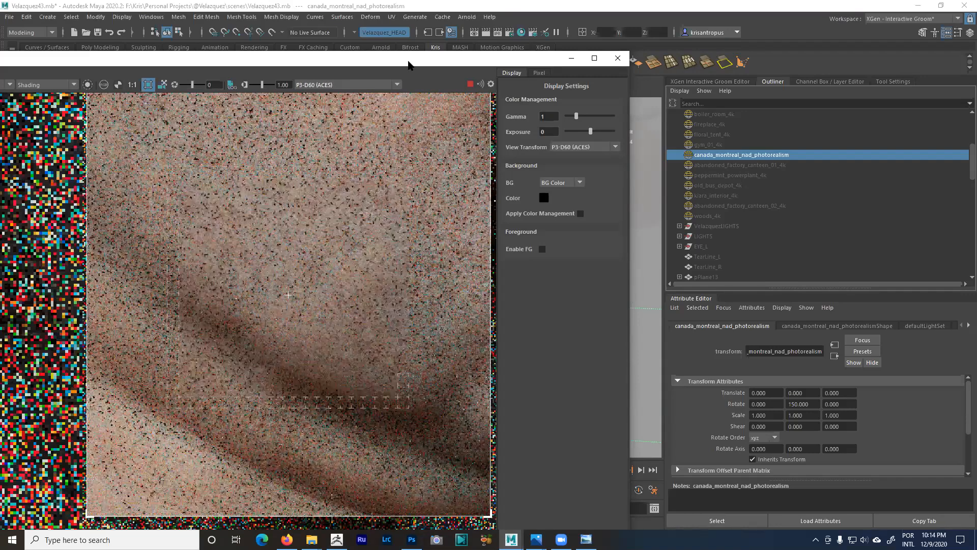
- Bring the whole RenderView window into view, check the second stored snapshot and return to the live render
{"action": "left_click_drag", "start_coordinate": [408, 65], "coordinate": [469, 70]}
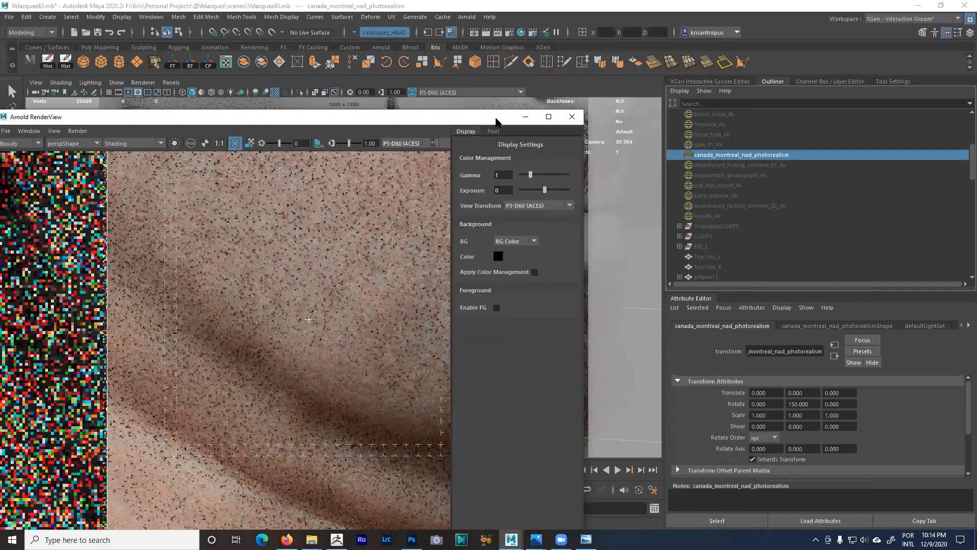
{"action": "left_click_drag", "start_coordinate": [495, 119], "coordinate": [649, 38]}
{"action": "left_click", "coordinate": [225, 489]}
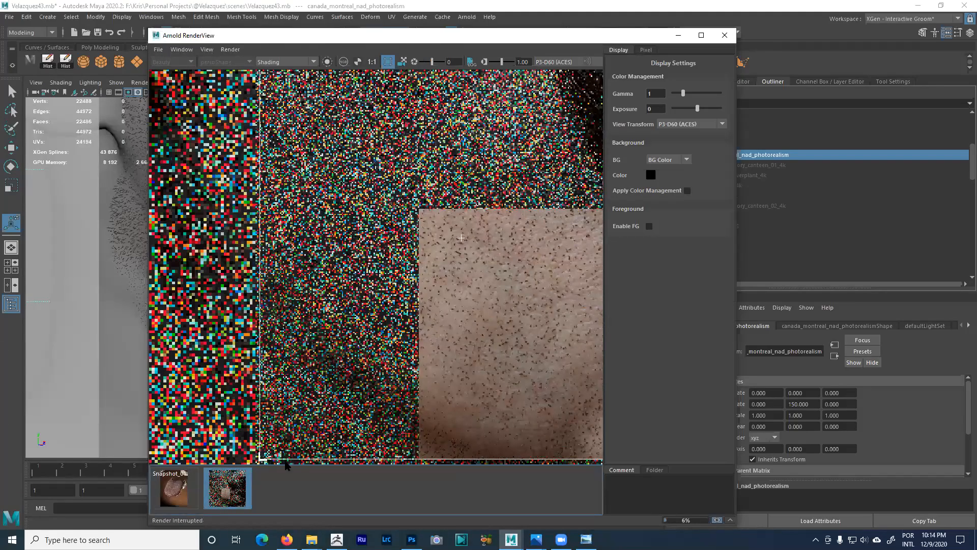
{"action": "left_click", "coordinate": [238, 487]}
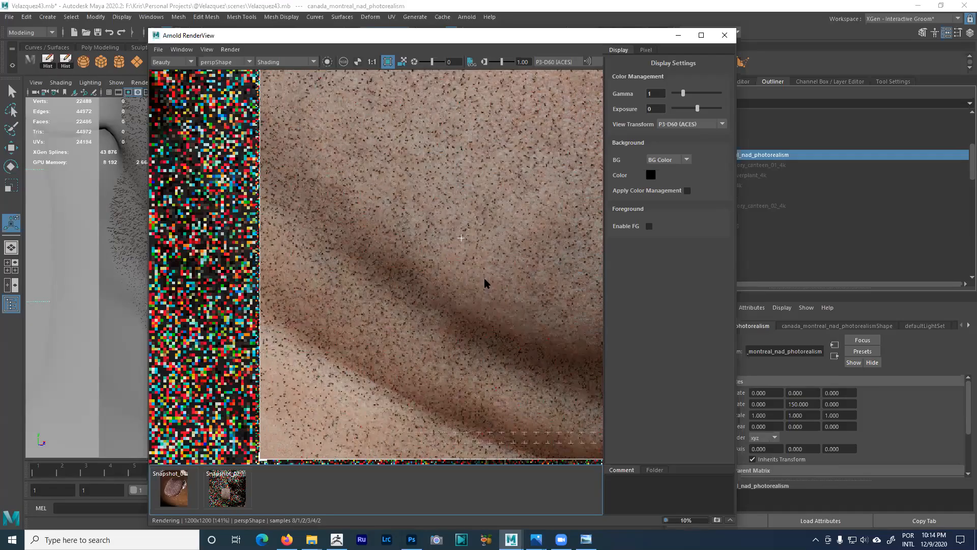
- Examine the stubble and pores on the rendered cheek at several magnifications
{"action": "scroll", "coordinate": [379, 276], "scroll_direction": "down", "scroll_amount": 1}
{"action": "middle_click_drag", "start_coordinate": [577, 220], "coordinate": [423, 294]}
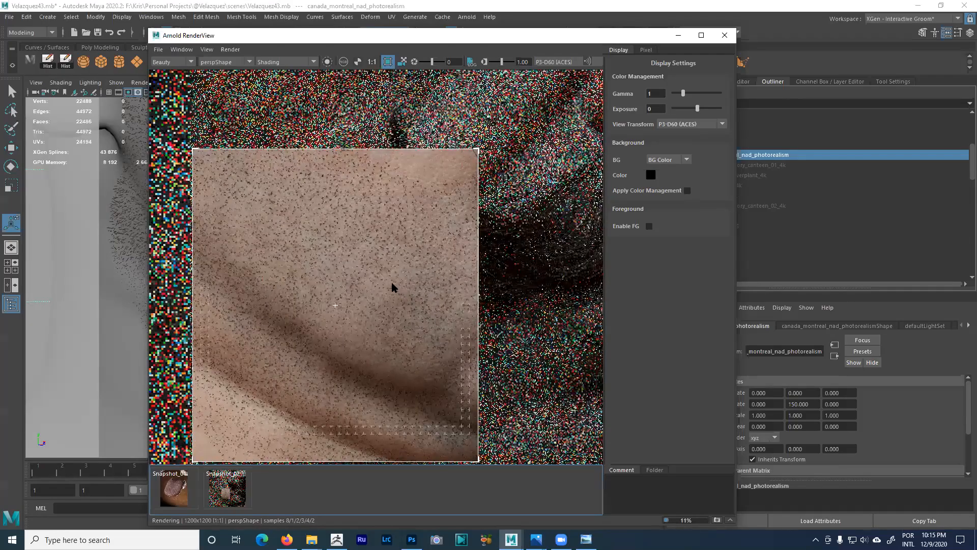
{"action": "scroll", "coordinate": [393, 288], "scroll_direction": "up", "scroll_amount": 1}
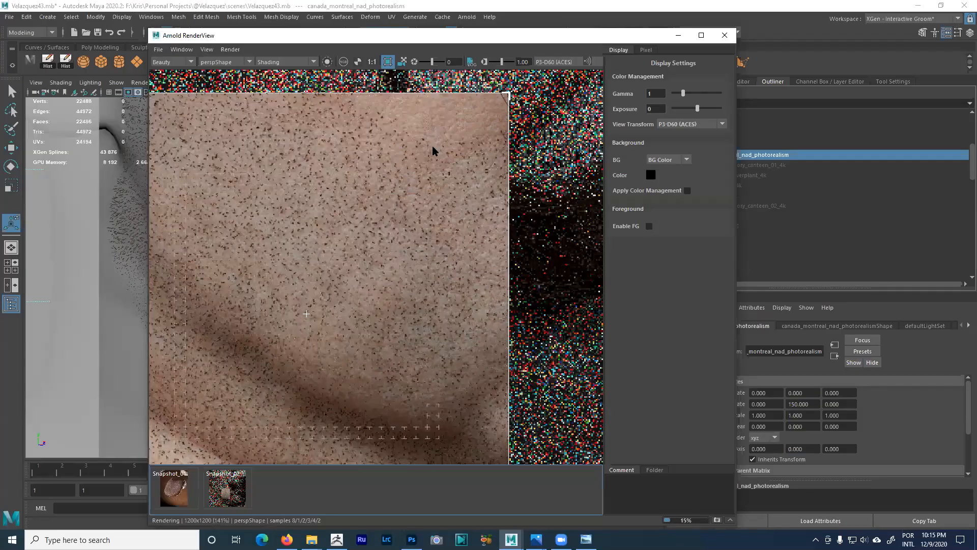
{"action": "scroll", "coordinate": [387, 253], "scroll_direction": "up", "scroll_amount": 1}
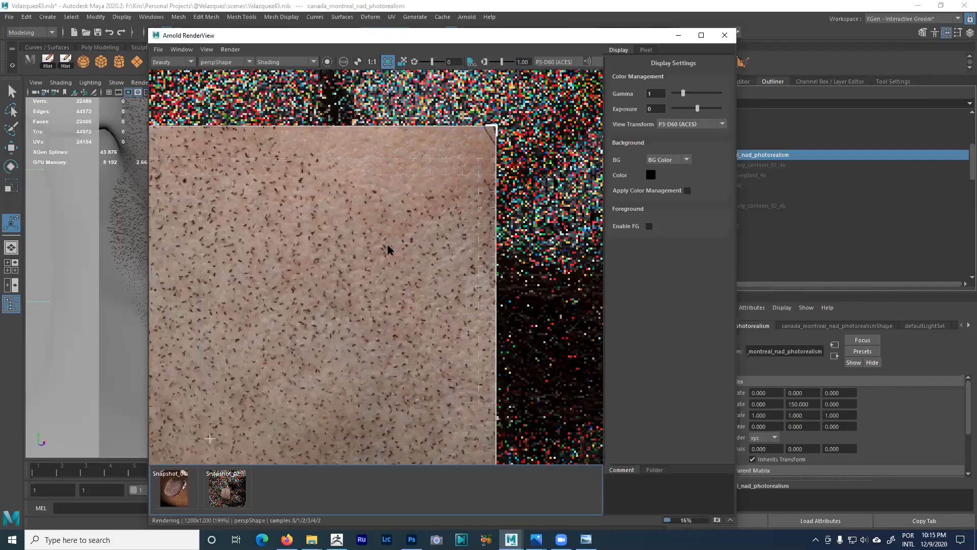
{"action": "scroll", "coordinate": [413, 240], "scroll_direction": "up", "scroll_amount": 1}
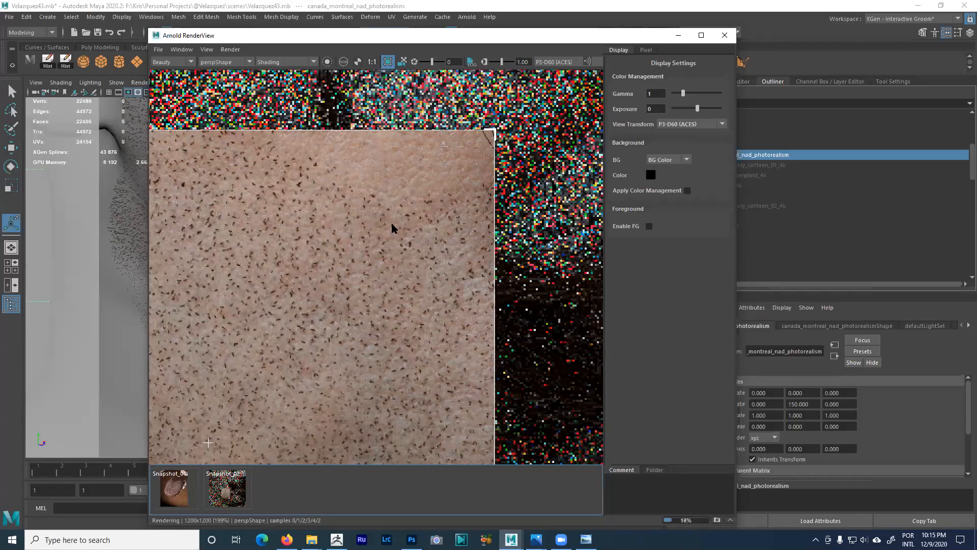
{"action": "scroll", "coordinate": [354, 312], "scroll_direction": "down", "scroll_amount": 3}
{"action": "scroll", "coordinate": [319, 201], "scroll_direction": "up", "scroll_amount": 2}
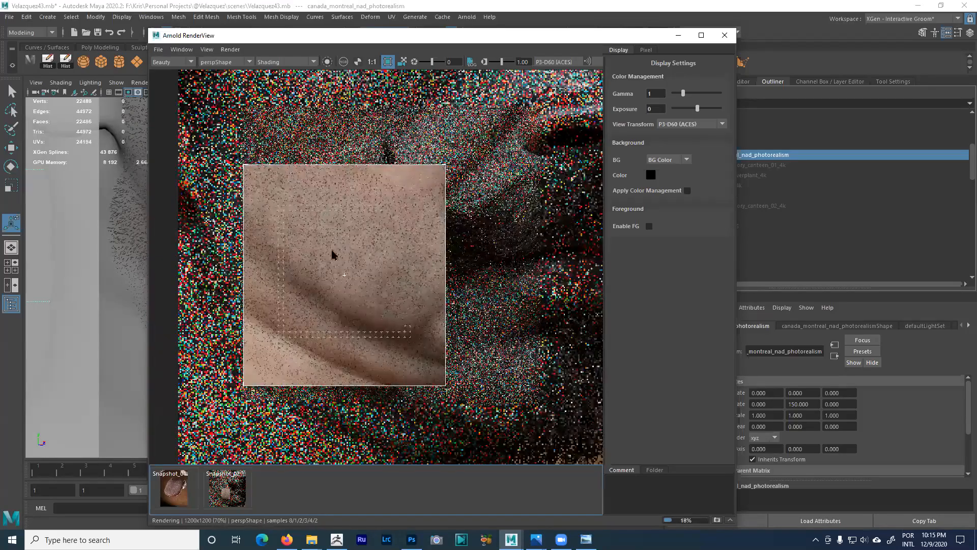
{"action": "scroll", "coordinate": [383, 268], "scroll_direction": "down", "scroll_amount": 1}
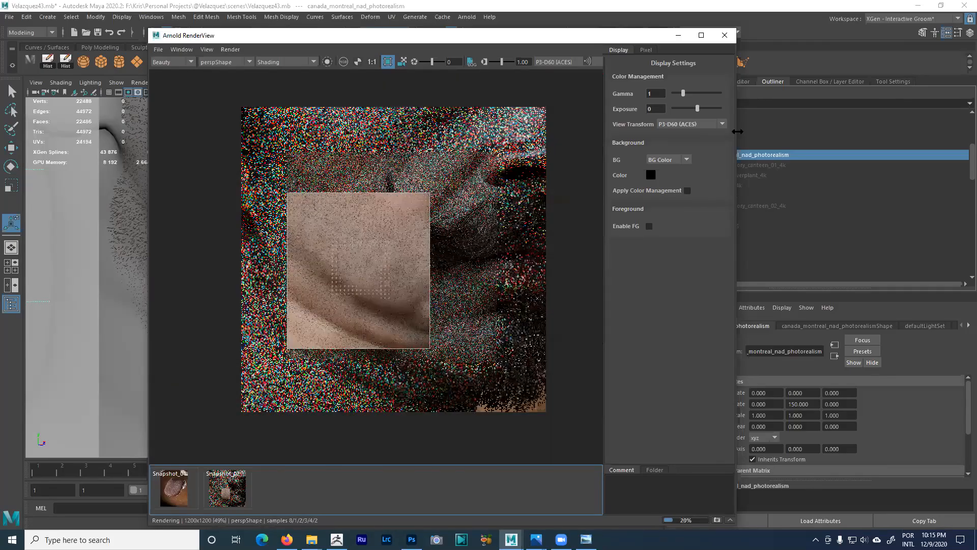
- Widen the RenderView, reframe the perspective camera on the lower face and neck, and restart the Arnold render without the crop region
{"action": "left_click_drag", "start_coordinate": [738, 132], "coordinate": [879, 132]}
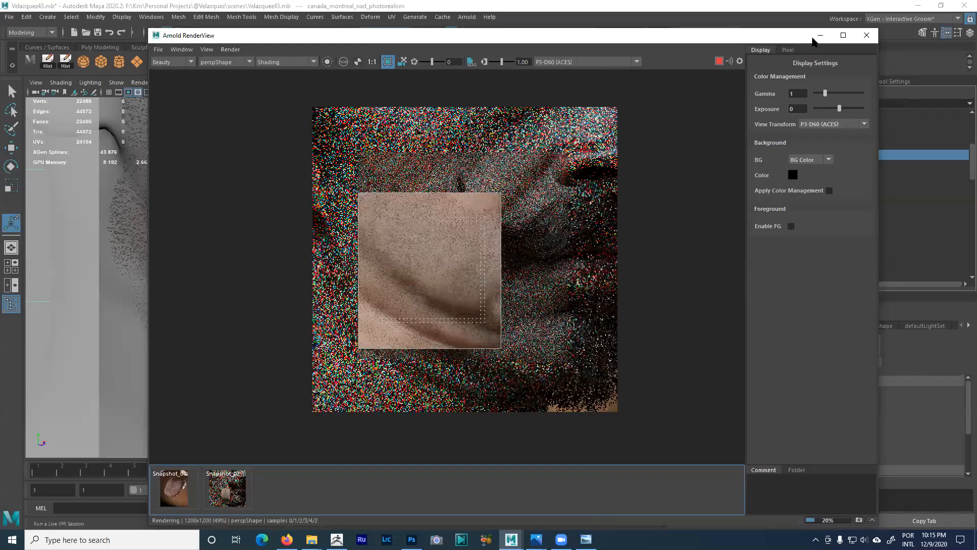
{"action": "left_click", "coordinate": [816, 35]}
{"action": "left_click_drag", "start_coordinate": [479, 224], "coordinate": [311, 204], "text": "alt"}
{"action": "middle_click_drag", "start_coordinate": [311, 205], "coordinate": [260, 189], "text": "alt"}
{"action": "left_click", "coordinate": [21, 521]}
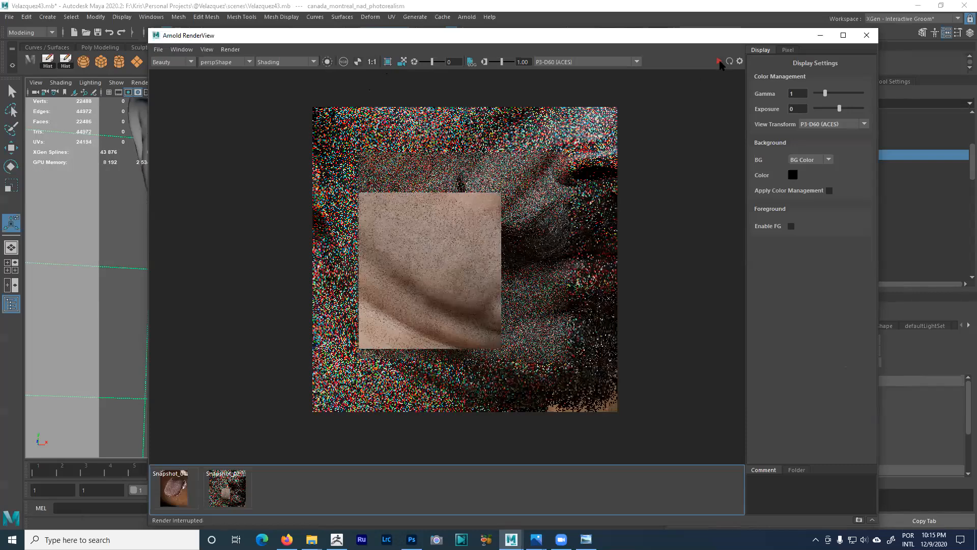
{"action": "left_click", "coordinate": [720, 62]}
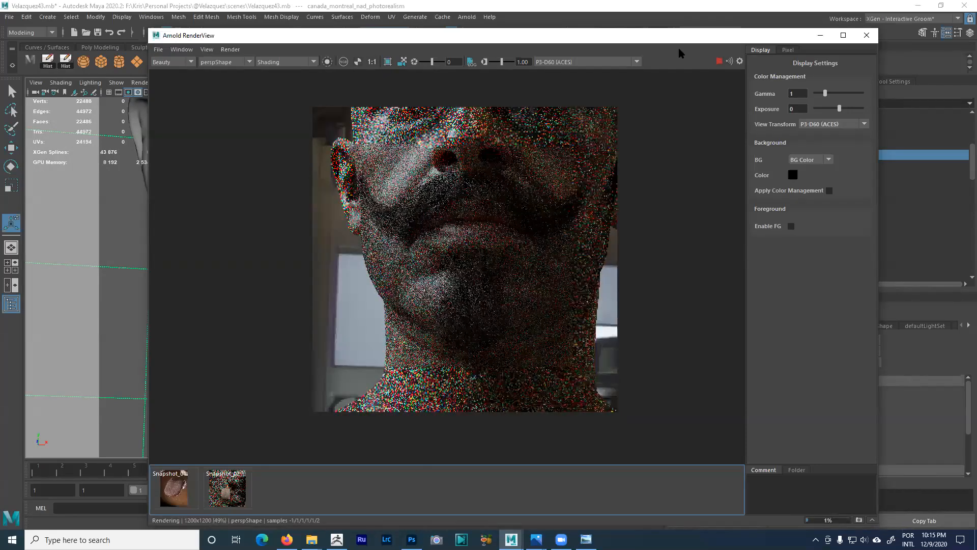
- Move the RenderView off the perspective viewport and frame the chin and moustache closely from a slightly turned angle
{"action": "left_click_drag", "start_coordinate": [691, 37], "coordinate": [811, 114]}
{"action": "left_click_drag", "start_coordinate": [227, 253], "coordinate": [242, 247], "text": "alt"}
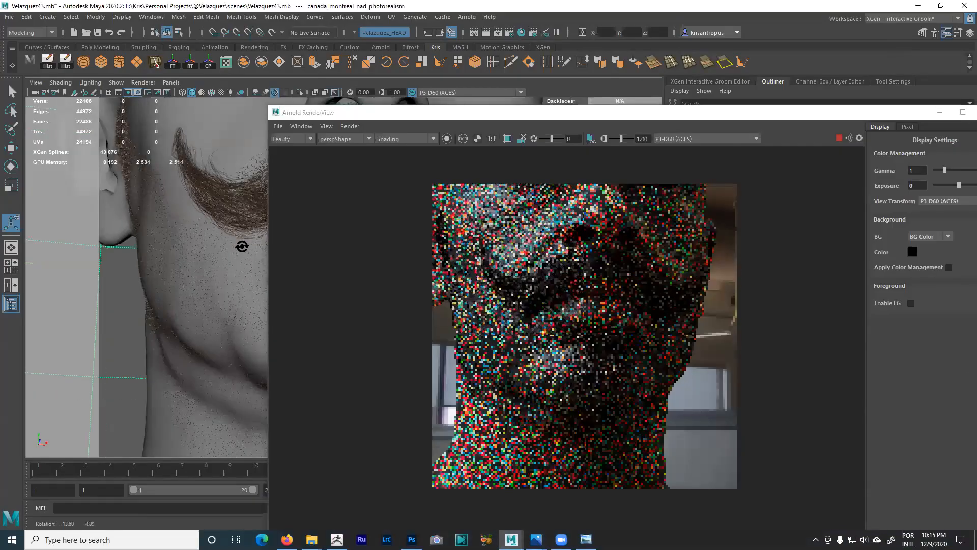
{"action": "right_click_drag", "start_coordinate": [236, 255], "coordinate": [294, 301], "text": "alt"}
{"action": "middle_click_drag", "start_coordinate": [241, 256], "coordinate": [246, 236], "text": "alt"}
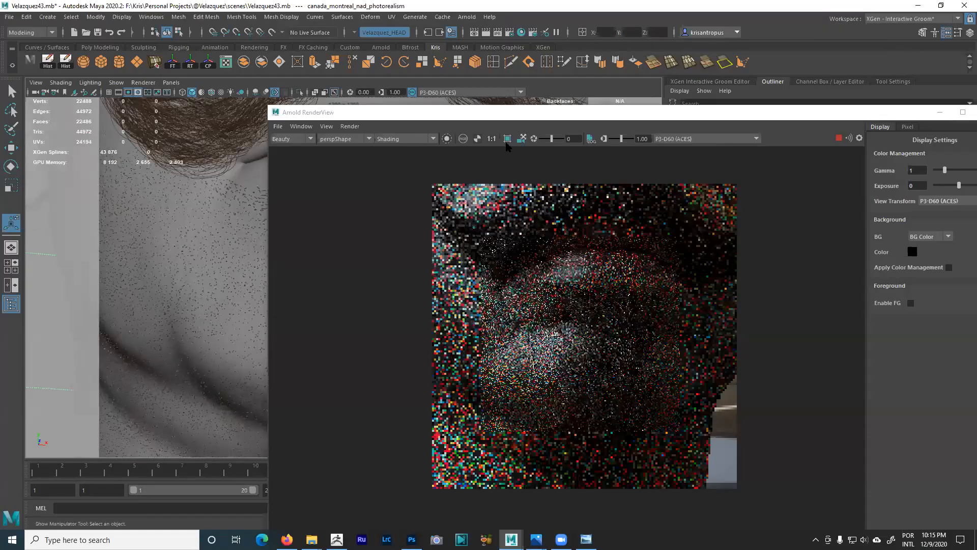
- Restrict the Arnold render to a tall cropped region over the chin where the stubble meets the beard
{"action": "left_click", "coordinate": [507, 139]}
{"action": "left_click_drag", "start_coordinate": [547, 298], "coordinate": [618, 372]}
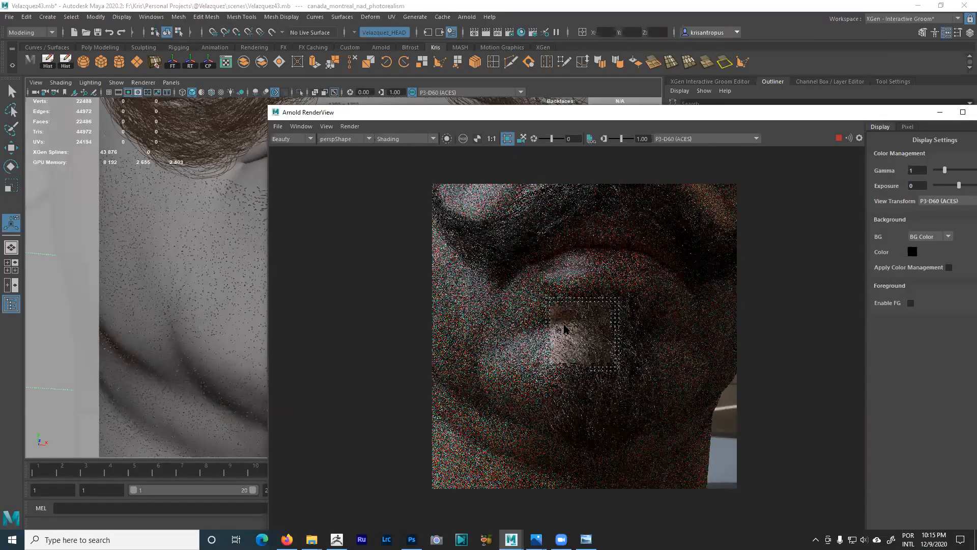
{"action": "left_click_drag", "start_coordinate": [527, 278], "coordinate": [592, 392]}
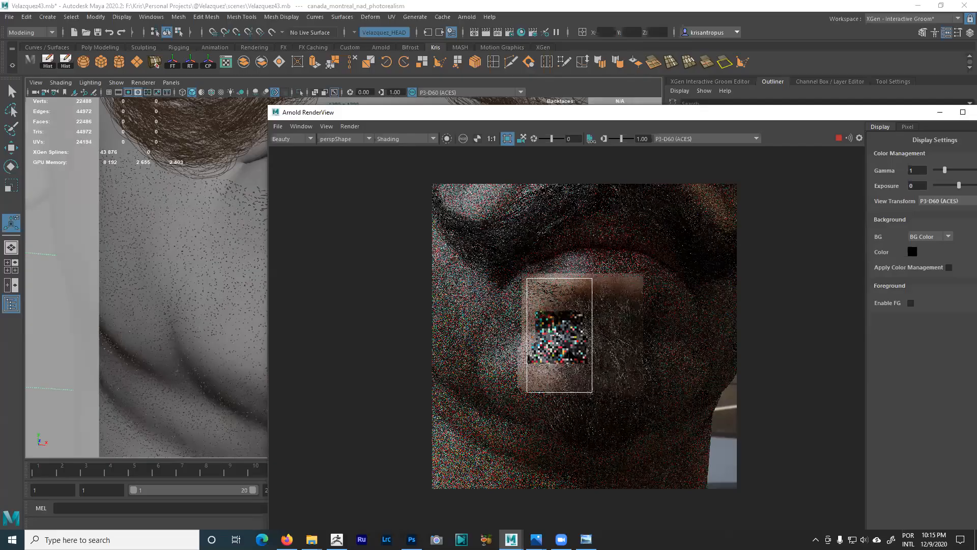
- Examine the chin stubble, beard hairs and skin texture in the cropped render, both close up and from farther out
{"action": "scroll", "coordinate": [569, 350], "scroll_direction": "up", "scroll_amount": 5}
{"action": "middle_click_drag", "start_coordinate": [534, 342], "coordinate": [554, 271]}
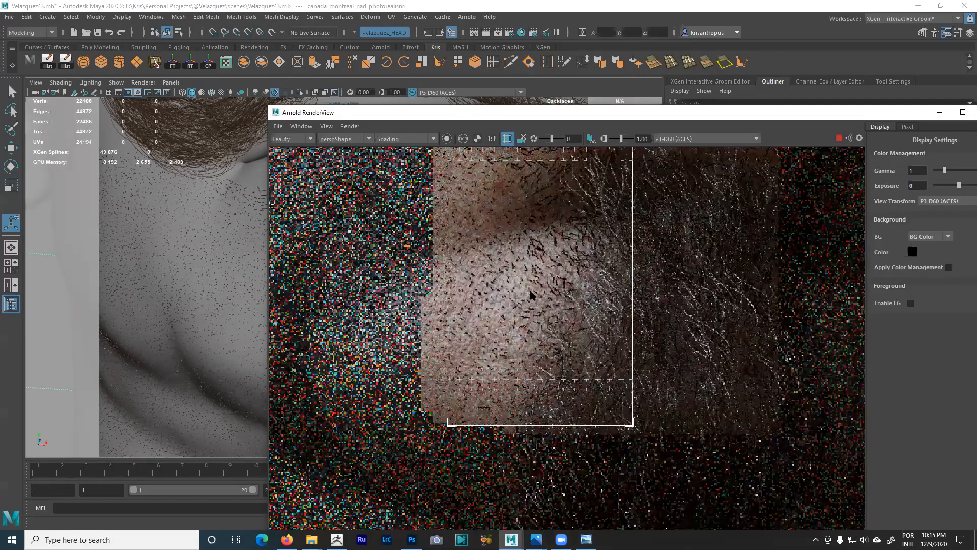
{"action": "scroll", "coordinate": [529, 294], "scroll_direction": "down", "scroll_amount": 2}
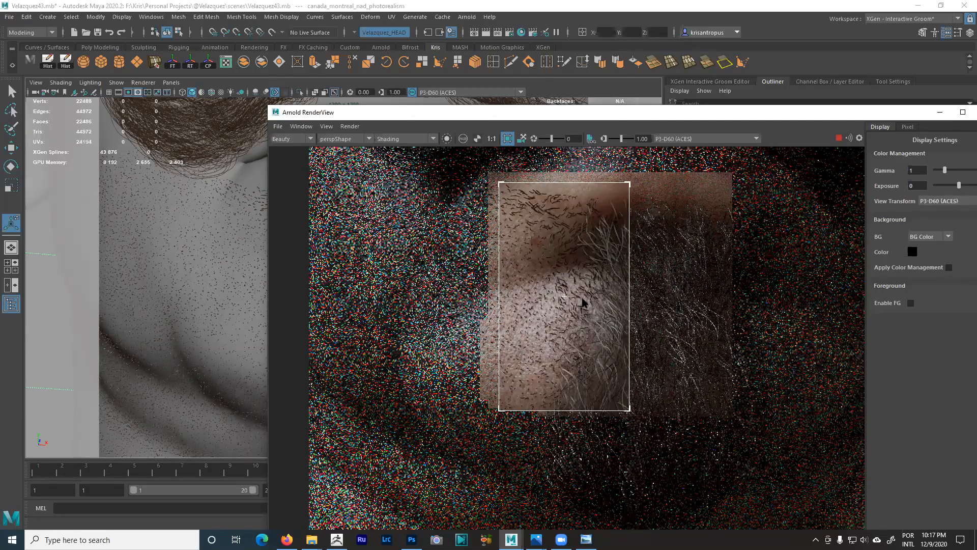
{"action": "scroll", "coordinate": [564, 335], "scroll_direction": "up", "scroll_amount": 2}
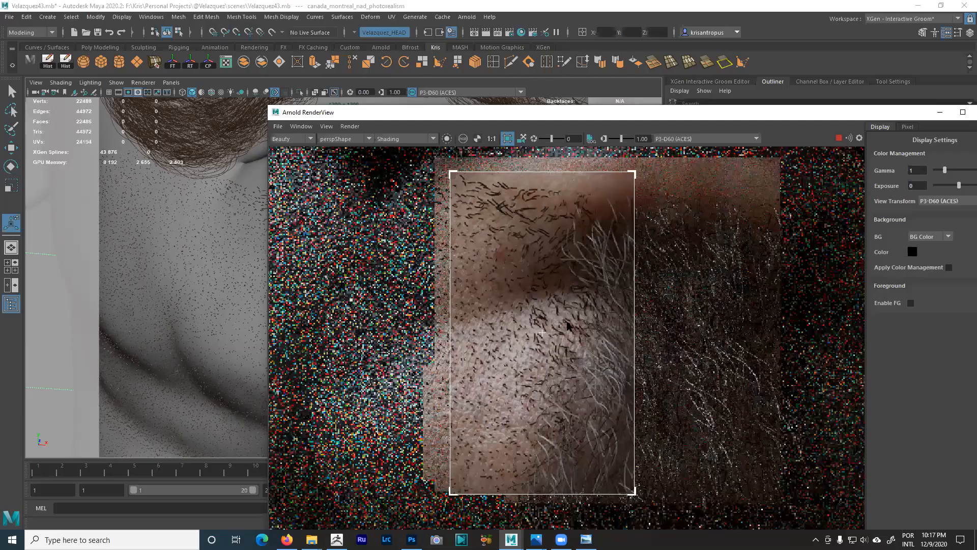
{"action": "scroll", "coordinate": [569, 327], "scroll_direction": "down", "scroll_amount": 2}
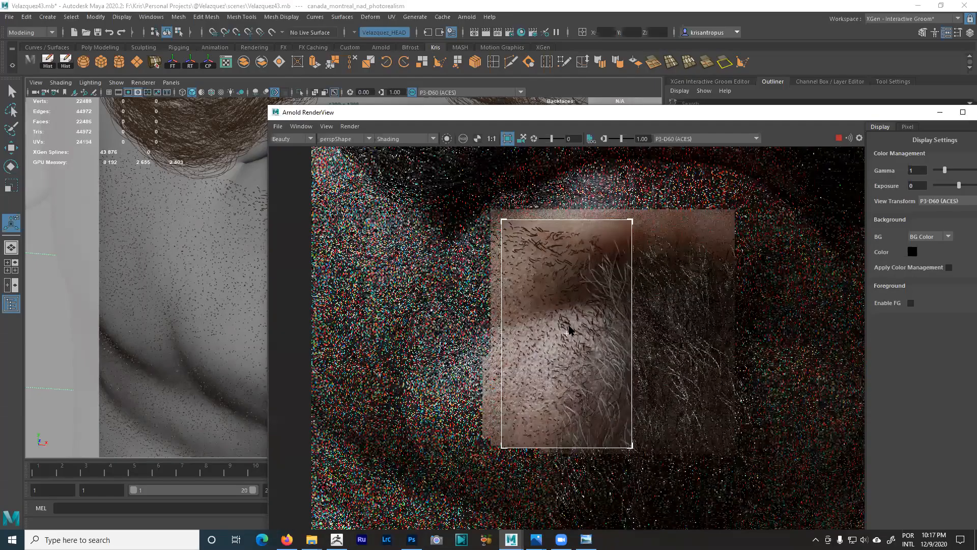
{"action": "scroll", "coordinate": [570, 330], "scroll_direction": "up", "scroll_amount": 2}
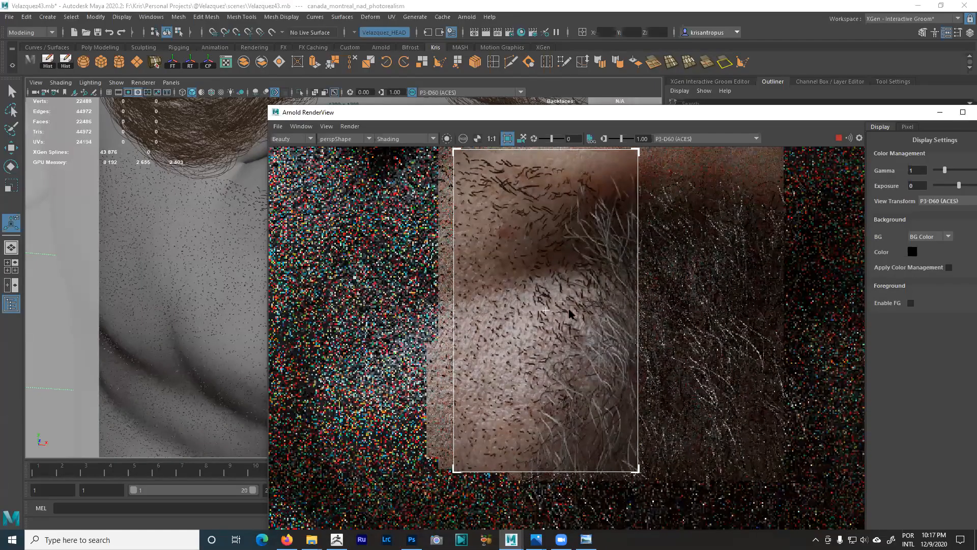
{"action": "scroll", "coordinate": [569, 319], "scroll_direction": "down", "scroll_amount": 1}
{"action": "scroll", "coordinate": [569, 316], "scroll_direction": "down", "scroll_amount": 1}
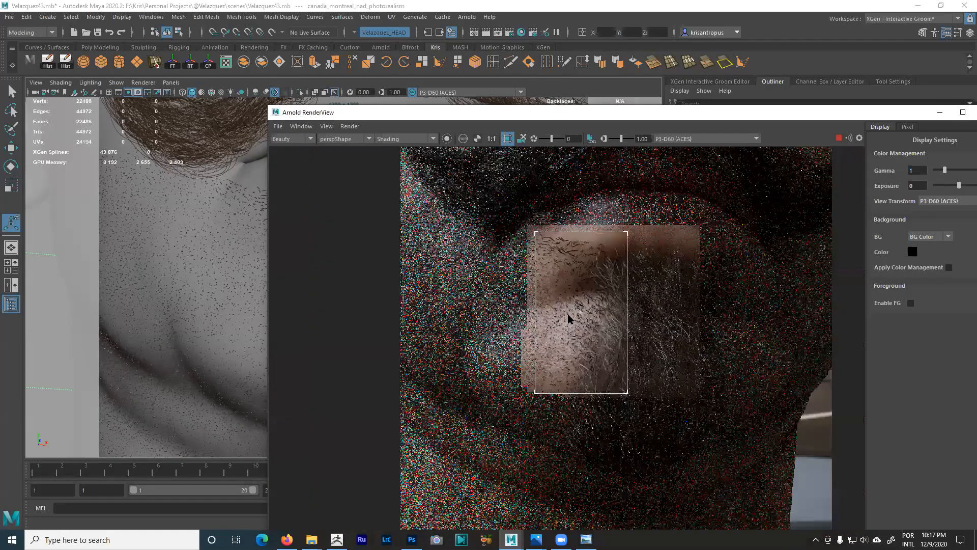
{"action": "scroll", "coordinate": [568, 319], "scroll_direction": "up", "scroll_amount": 2}
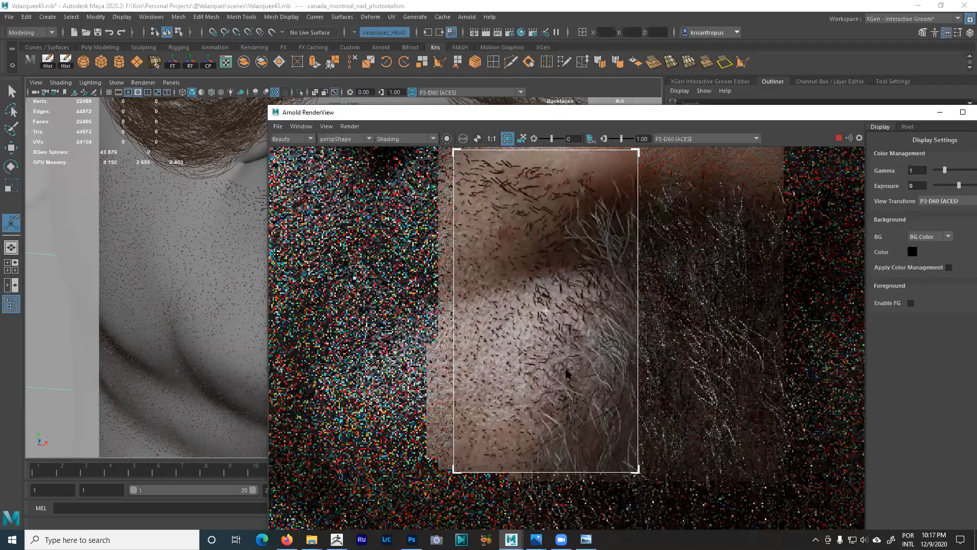
{"action": "scroll", "coordinate": [564, 357], "scroll_direction": "down", "scroll_amount": 1}
{"action": "scroll", "coordinate": [563, 357], "scroll_direction": "up", "scroll_amount": 1}
{"action": "scroll", "coordinate": [530, 350], "scroll_direction": "down", "scroll_amount": 1}
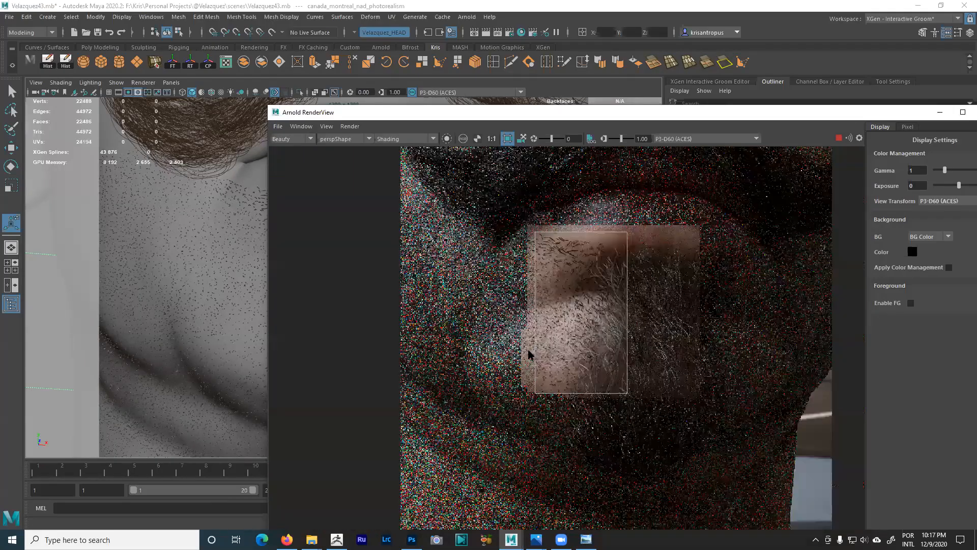
{"action": "scroll", "coordinate": [513, 376], "scroll_direction": "up", "scroll_amount": 1}
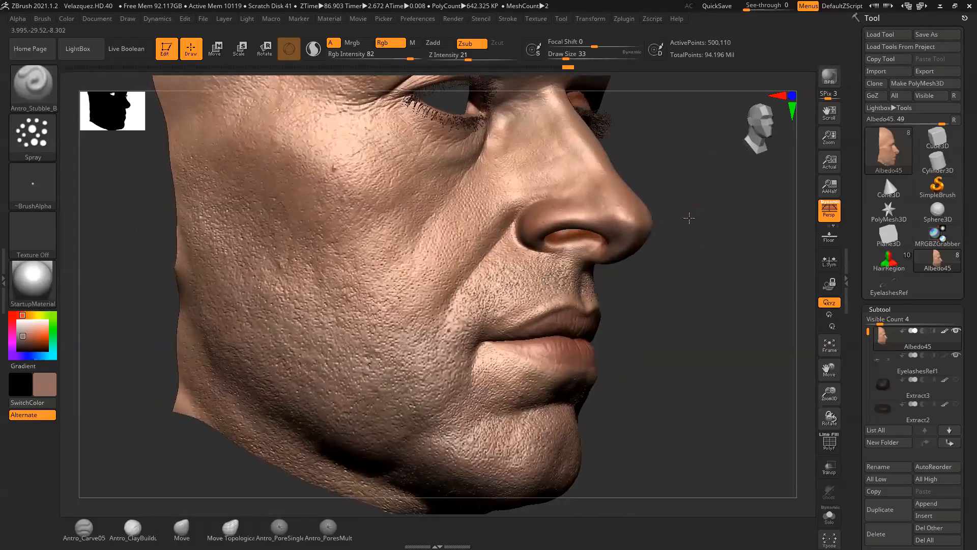
- Frame the cheek and chin and enable HD sculpting so the lower face shows its full stubble and pore detail
{"action": "left_click_drag", "start_coordinate": [689, 218], "coordinate": [729, 153], "text": "alt"}
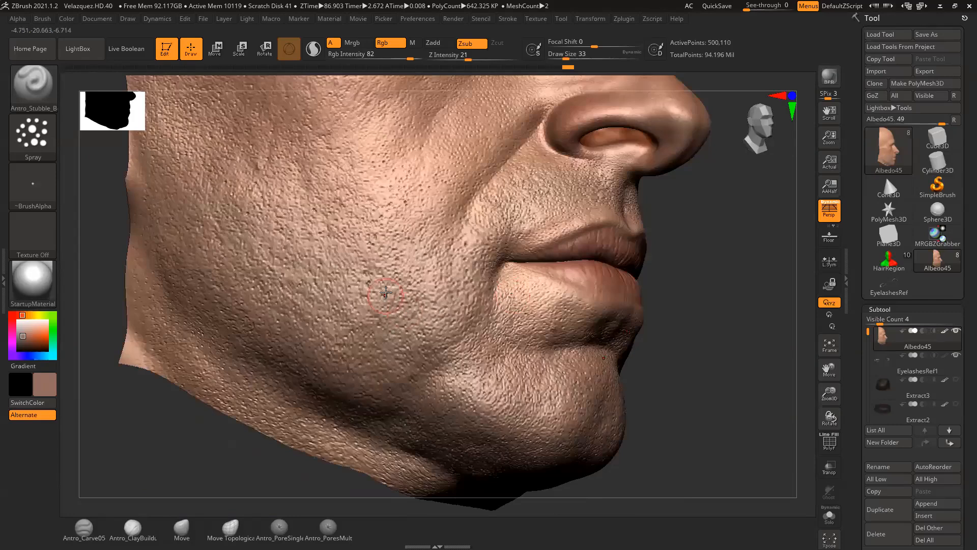
{"action": "key", "text": "a"}
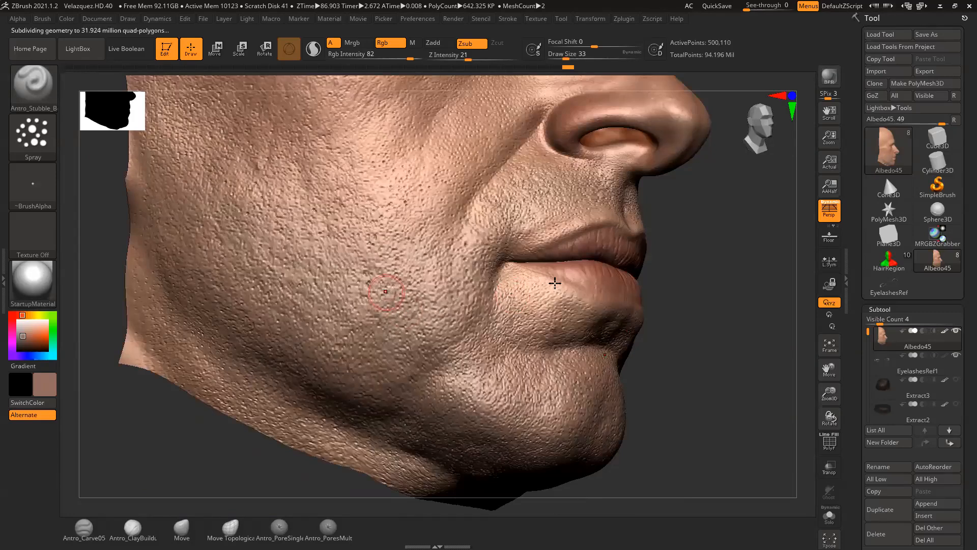
{"action": "key", "text": "a"}
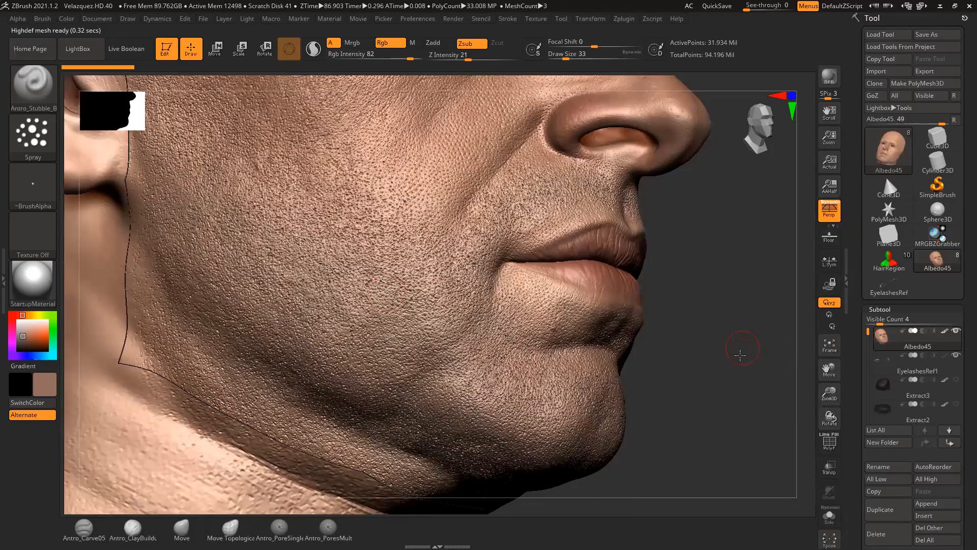
{"action": "left_click_drag", "start_coordinate": [744, 349], "coordinate": [737, 366]}
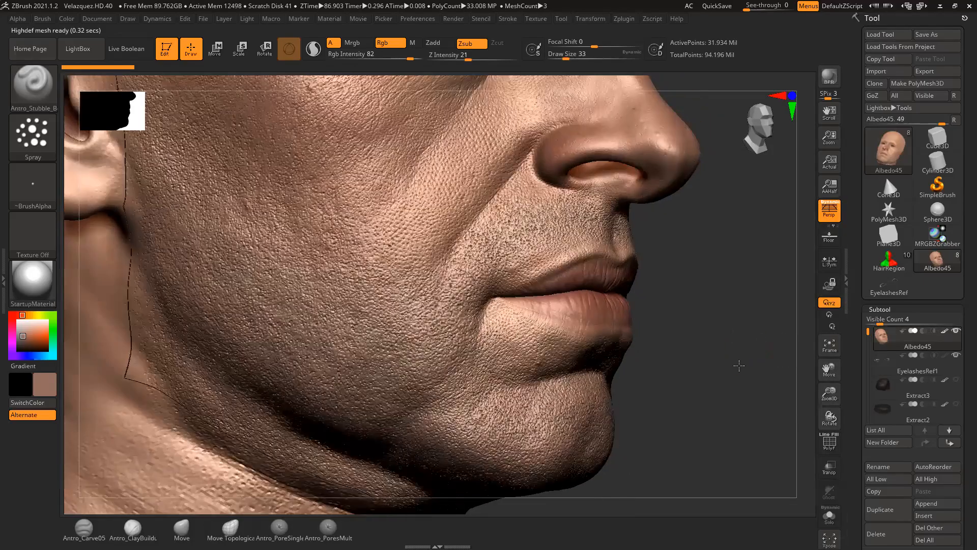
- Hide the head's polypaint, inspect the upper-lip stubble closely, and set the stubble brush's Z Intensity to 6
{"action": "left_click", "coordinate": [944, 331]}
{"action": "mouse_move", "coordinate": [759, 356]}
{"action": "right_mouse_down", "text": "ctrl"}
{"action": "mouse_move", "coordinate": [792, 386]}
{"action": "mouse_move", "coordinate": [845, 204]}
{"action": "right_mouse_up", "text": "ctrl"}
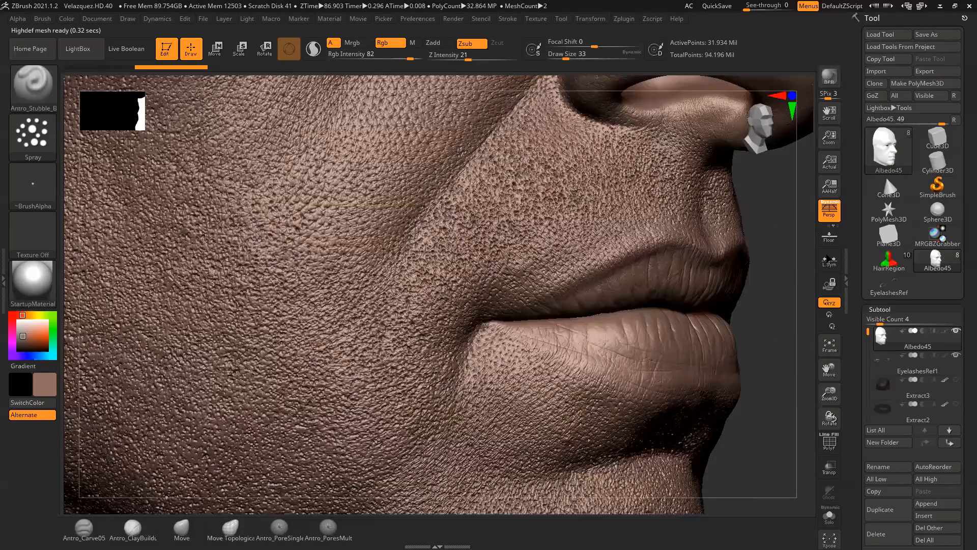
{"action": "right_click_drag", "start_coordinate": [790, 257], "coordinate": [807, 313], "text": "ctrl"}
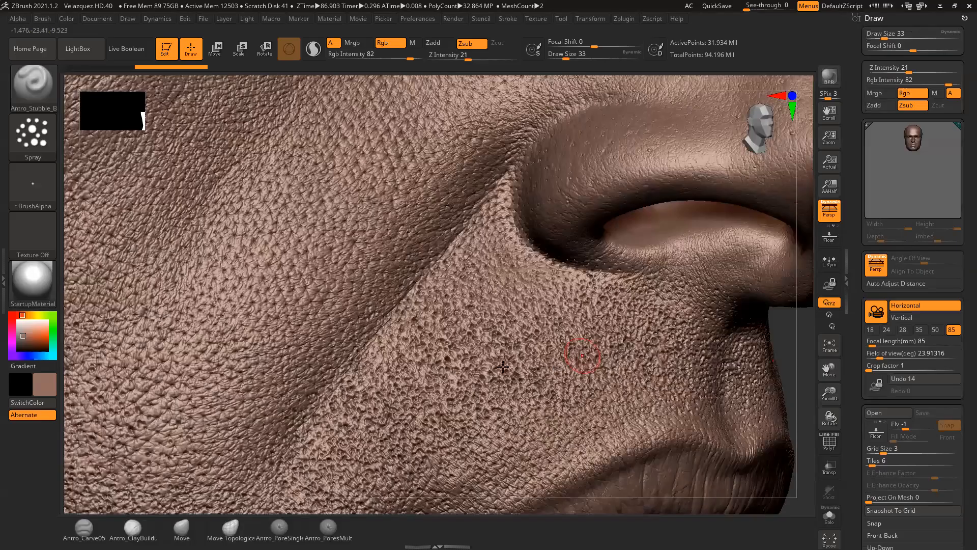
{"action": "right_click_drag", "start_coordinate": [786, 350], "coordinate": [753, 273], "text": "alt"}
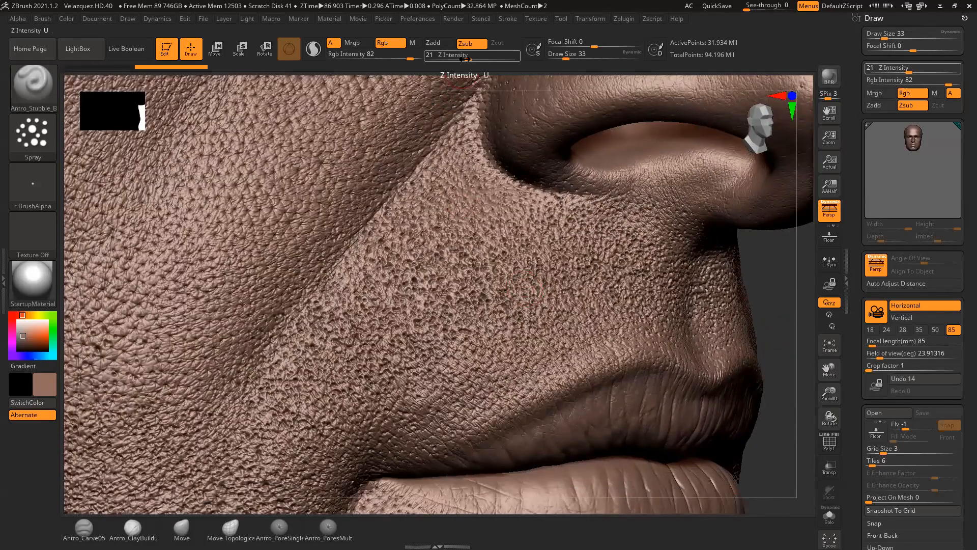
{"action": "left_click", "coordinate": [461, 58]}
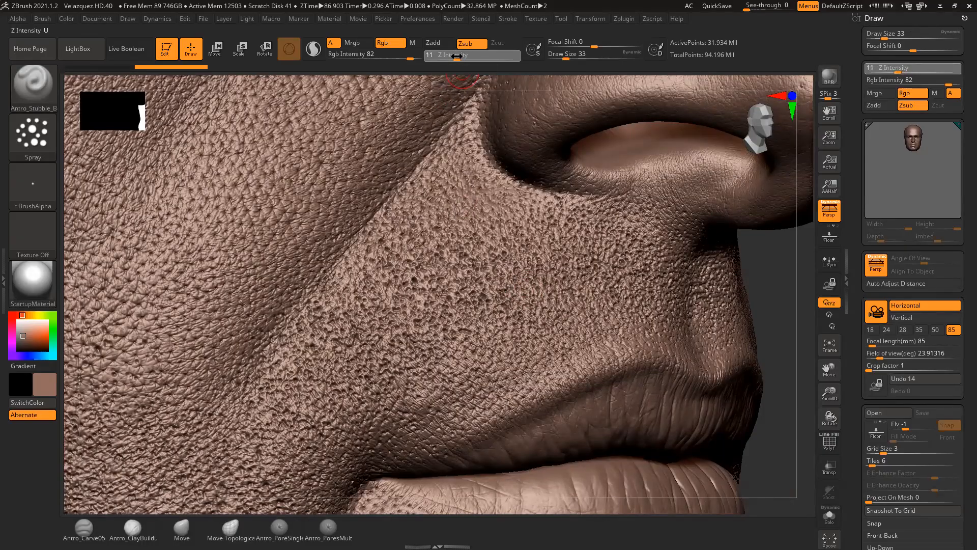
{"action": "left_click_drag", "start_coordinate": [455, 58], "coordinate": [454, 57]}
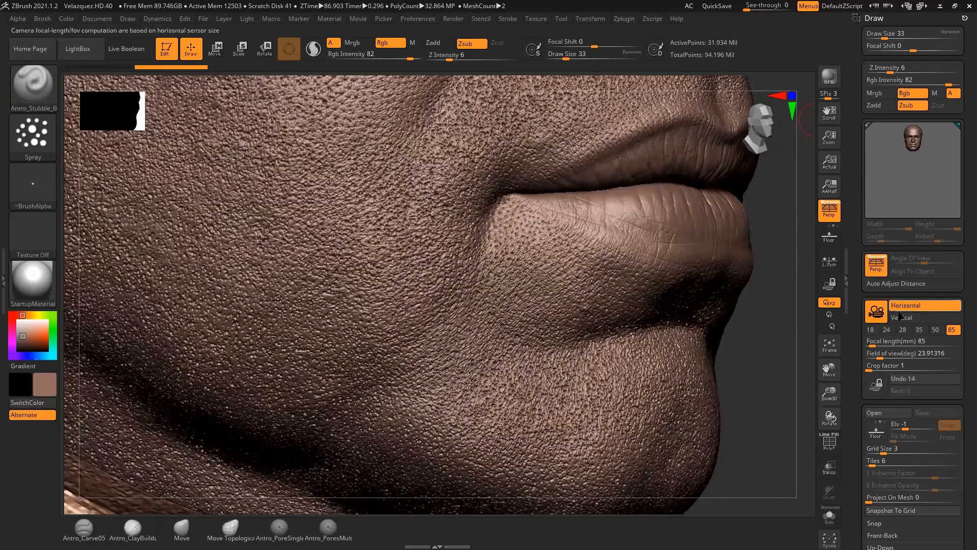
{"action": "left_click_drag", "start_coordinate": [861, 242], "coordinate": [866, 48]}
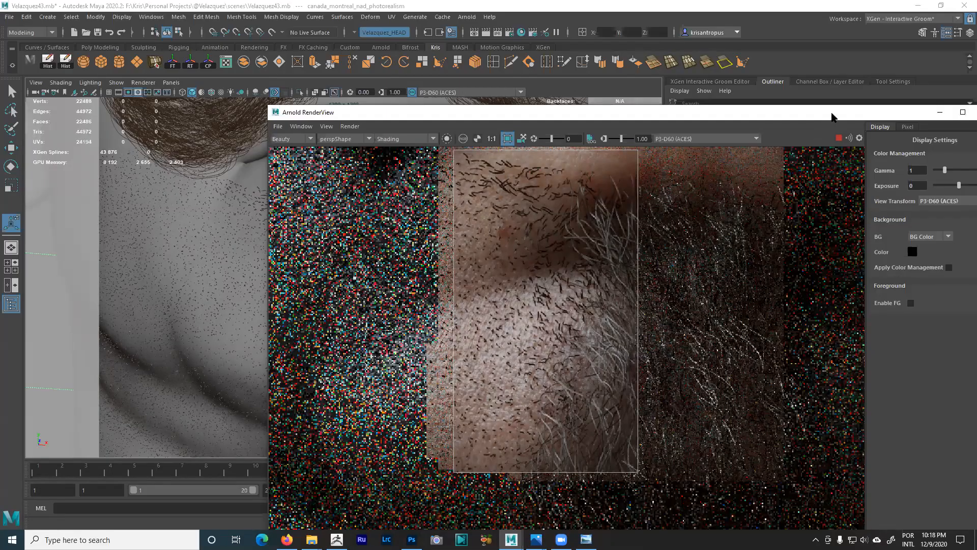
- Switch to Maya, reposition the Arnold RenderView to check the rendered chin stubble, and return to ZBrush
{"action": "left_click_drag", "start_coordinate": [824, 108], "coordinate": [822, 105]}
{"action": "left_click_drag", "start_coordinate": [705, 48], "coordinate": [697, 43]}
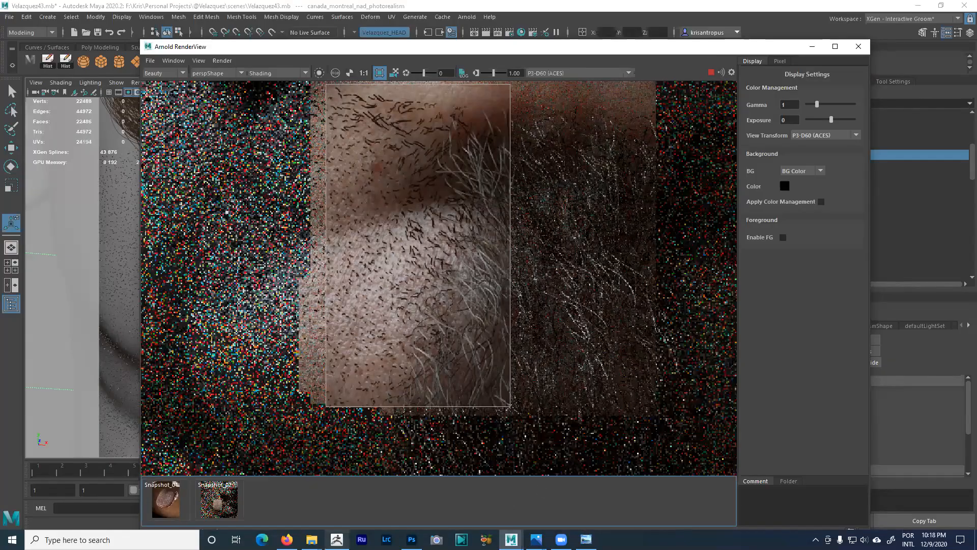
{"action": "left_click", "coordinate": [337, 540]}
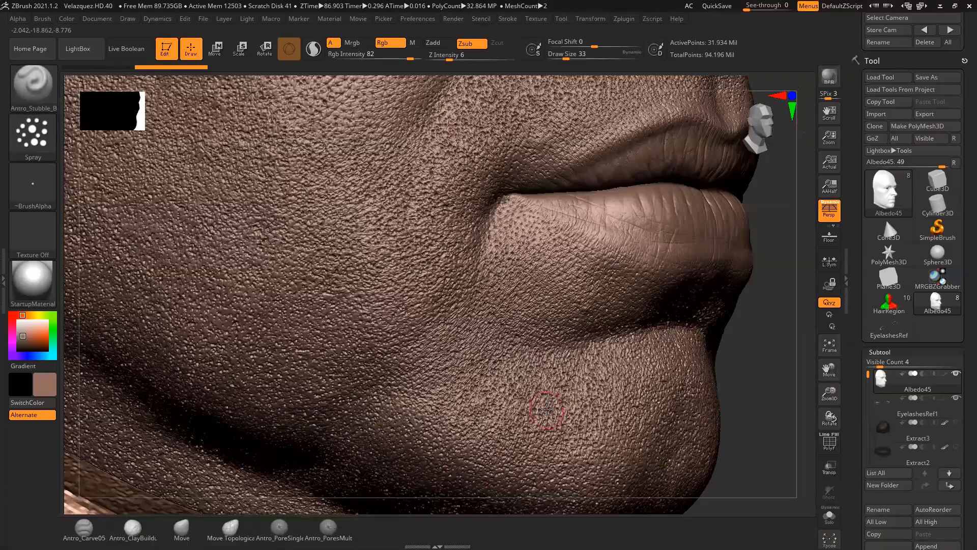
- Frame the forehead and select the Antro_Carve05 brush with a Draw Size of 14
{"action": "left_click_drag", "start_coordinate": [738, 368], "coordinate": [629, 468]}
{"action": "left_click_drag", "start_coordinate": [669, 404], "coordinate": [756, 375], "text": "alt"}
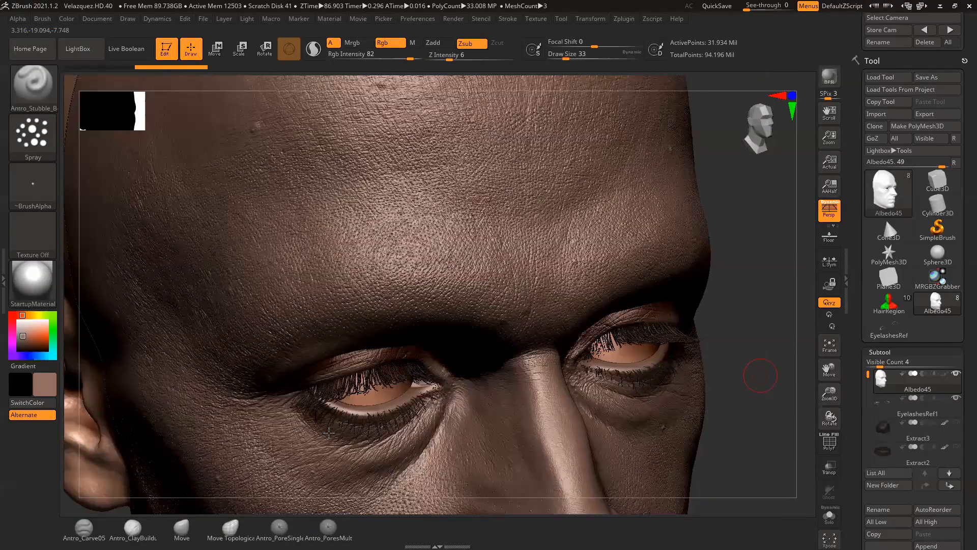
{"action": "left_click", "coordinate": [84, 530]}
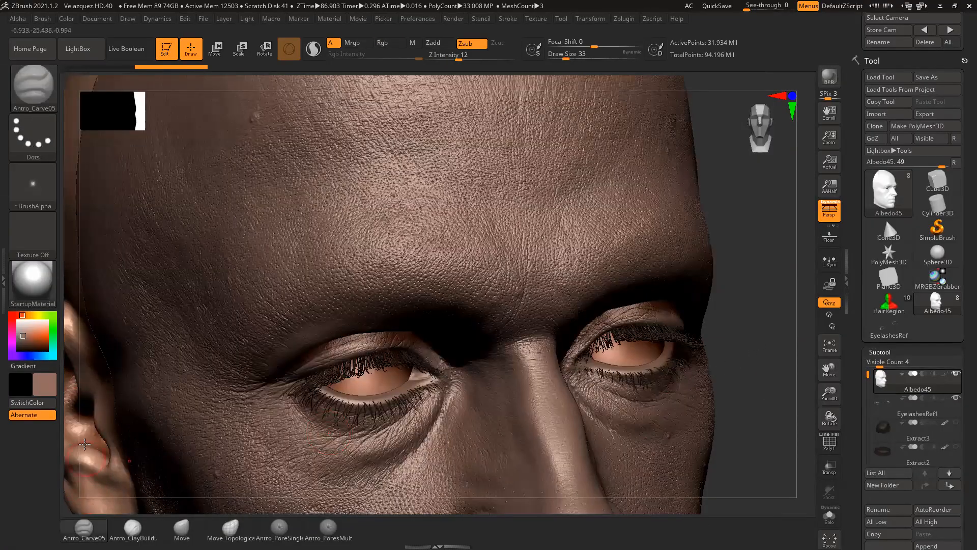
{"action": "left_click_drag", "start_coordinate": [758, 243], "coordinate": [749, 264]}
{"action": "mouse_move", "coordinate": [749, 349]}
{"action": "left_mouse_down"}
{"action": "mouse_move", "coordinate": [768, 323]}
{"action": "mouse_move", "coordinate": [794, 343]}
{"action": "mouse_move", "coordinate": [782, 380]}
{"action": "mouse_move", "coordinate": [800, 371]}
{"action": "mouse_move", "coordinate": [500, 256]}
{"action": "left_mouse_up"}
{"action": "key", "text": "space"}
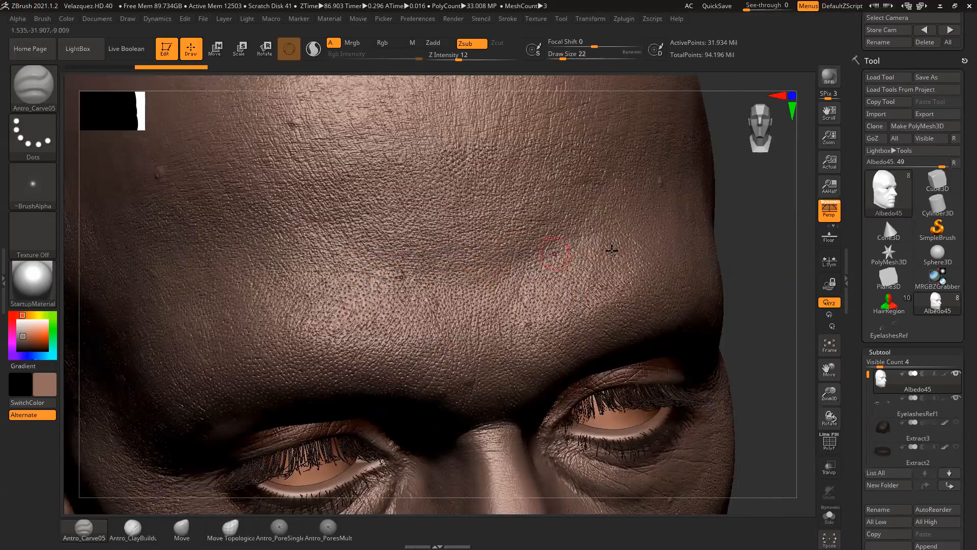
{"action": "left_click_drag", "start_coordinate": [761, 250], "coordinate": [802, 266], "text": "alt"}
{"action": "key", "text": "space"}
{"action": "left_click_drag", "start_coordinate": [474, 241], "coordinate": [469, 241]}
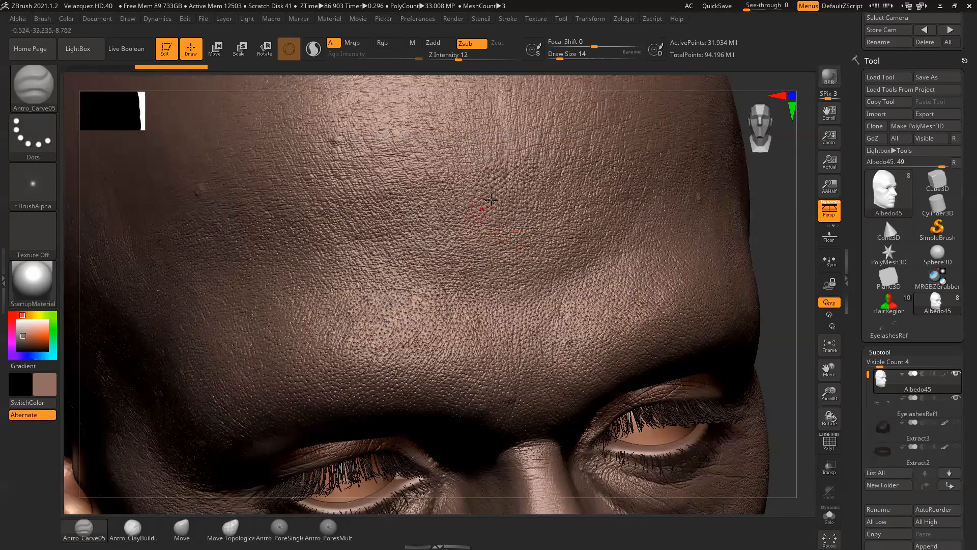
- Carve a fine horizontal wrinkle across the middle of the forehead with the Antro_Carve05 brush at Draw Size 14
{"action": "left_click_drag", "start_coordinate": [769, 217], "coordinate": [741, 187]}
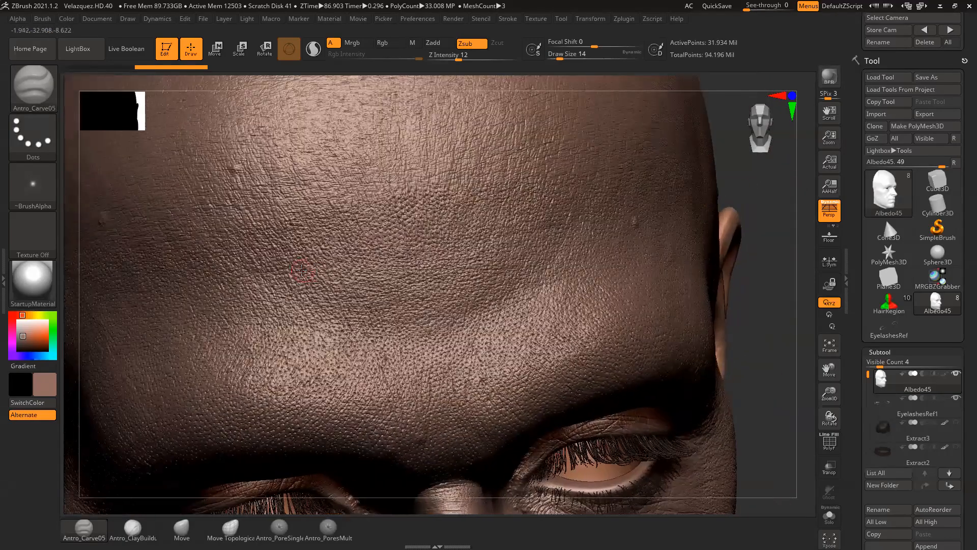
{"action": "key", "text": "space"}
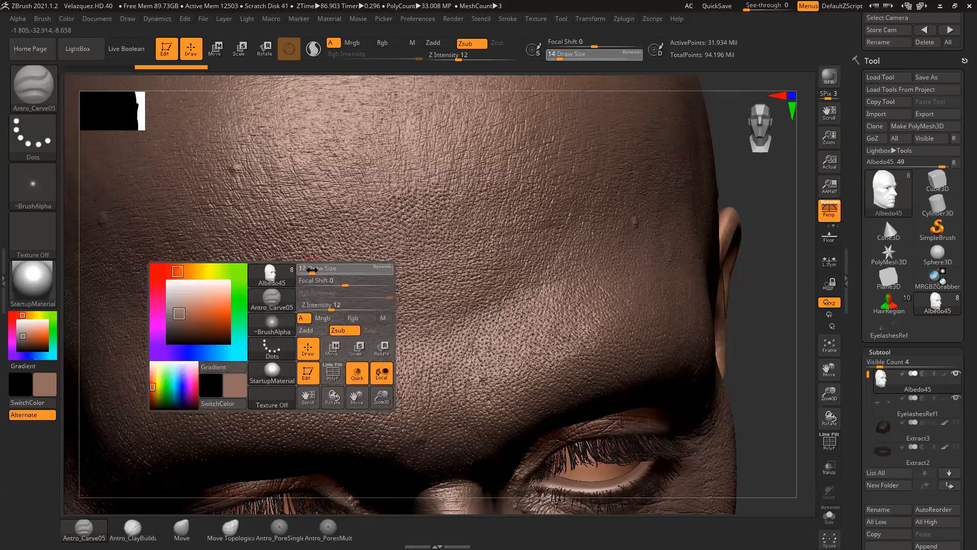
{"action": "key", "text": "space"}
{"action": "left_click_drag", "start_coordinate": [307, 266], "coordinate": [303, 266]}
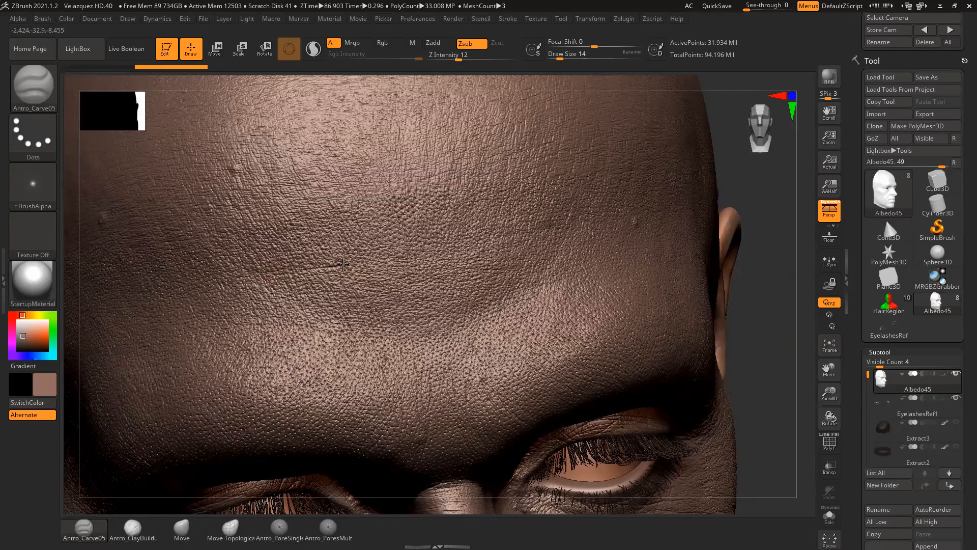
{"action": "mouse_move", "coordinate": [391, 254]}
{"action": "left_mouse_down"}
{"action": "mouse_move", "coordinate": [365, 263]}
{"action": "mouse_move", "coordinate": [375, 261]}
{"action": "left_mouse_up"}
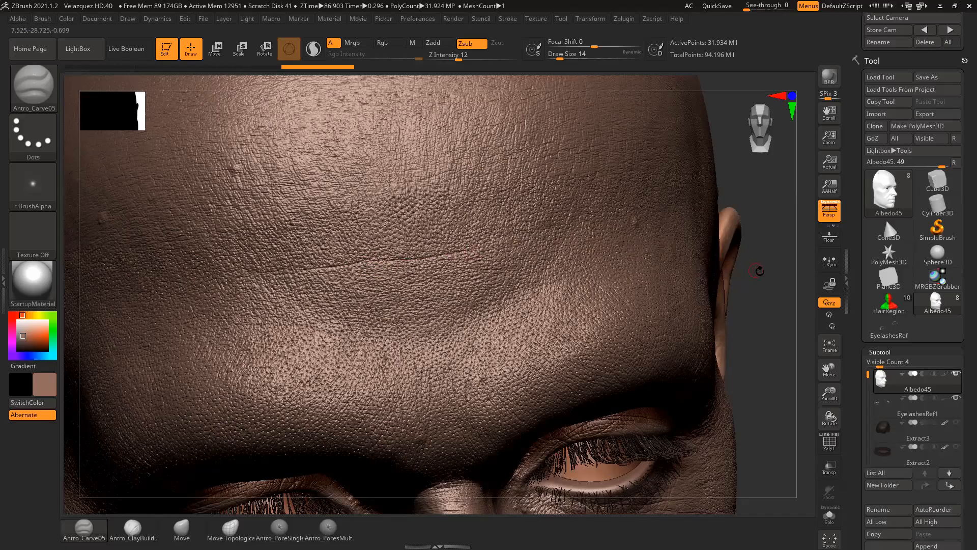
{"action": "left_click_drag", "start_coordinate": [759, 271], "coordinate": [618, 242]}
{"action": "left_click_drag", "start_coordinate": [472, 248], "coordinate": [576, 234]}
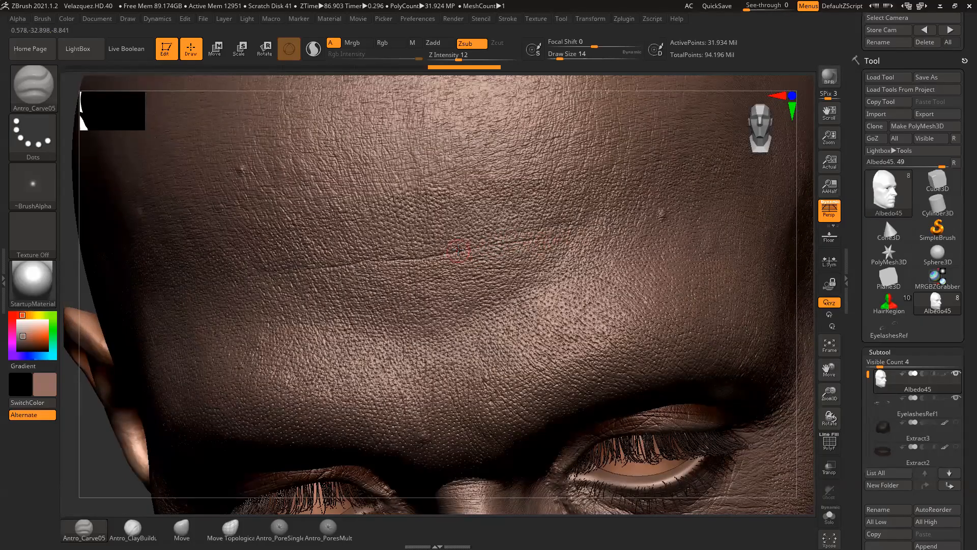
- Extend the middle forehead wrinkle to the small mole on the head's left side, undoing one unwanted stroke
{"action": "left_click_drag", "start_coordinate": [434, 261], "coordinate": [481, 250]}
{"action": "left_click_drag", "start_coordinate": [547, 244], "coordinate": [586, 233]}
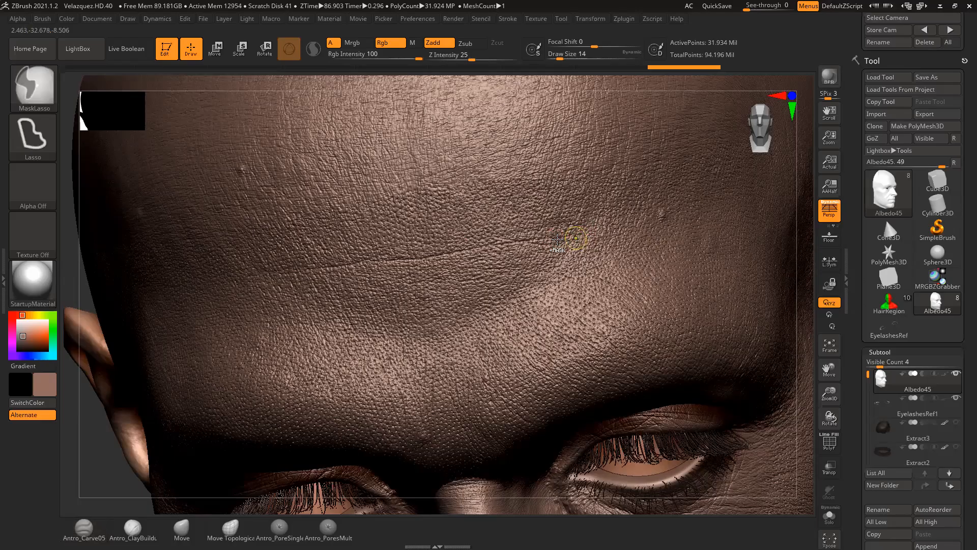
{"action": "key", "text": "ctrl+z"}
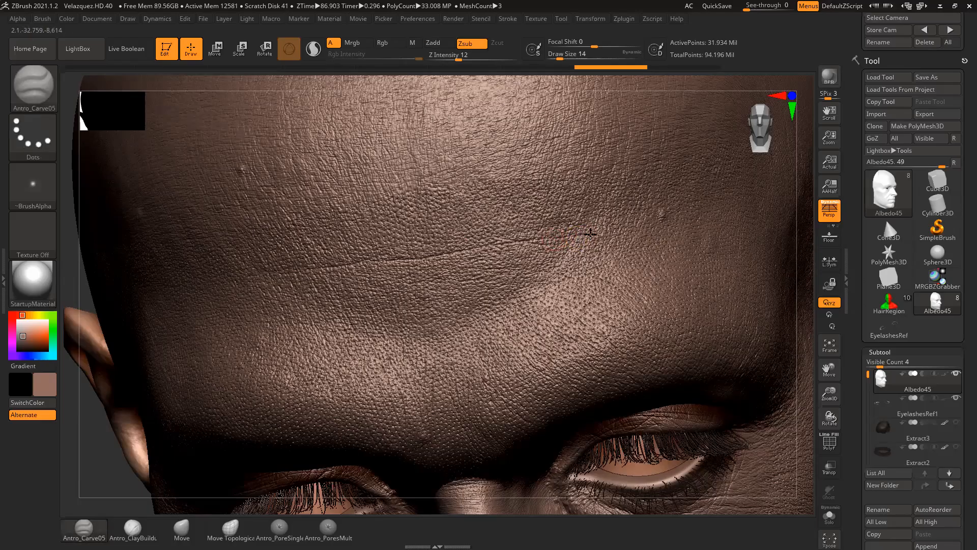
{"action": "left_click_drag", "start_coordinate": [619, 231], "coordinate": [625, 230]}
{"action": "mouse_move", "coordinate": [804, 299]}
{"action": "left_mouse_down"}
{"action": "mouse_move", "coordinate": [764, 301]}
{"action": "mouse_move", "coordinate": [799, 295]}
{"action": "mouse_move", "coordinate": [764, 279]}
{"action": "mouse_move", "coordinate": [769, 240]}
{"action": "mouse_move", "coordinate": [708, 224]}
{"action": "mouse_move", "coordinate": [713, 244]}
{"action": "mouse_move", "coordinate": [524, 266]}
{"action": "left_mouse_up"}
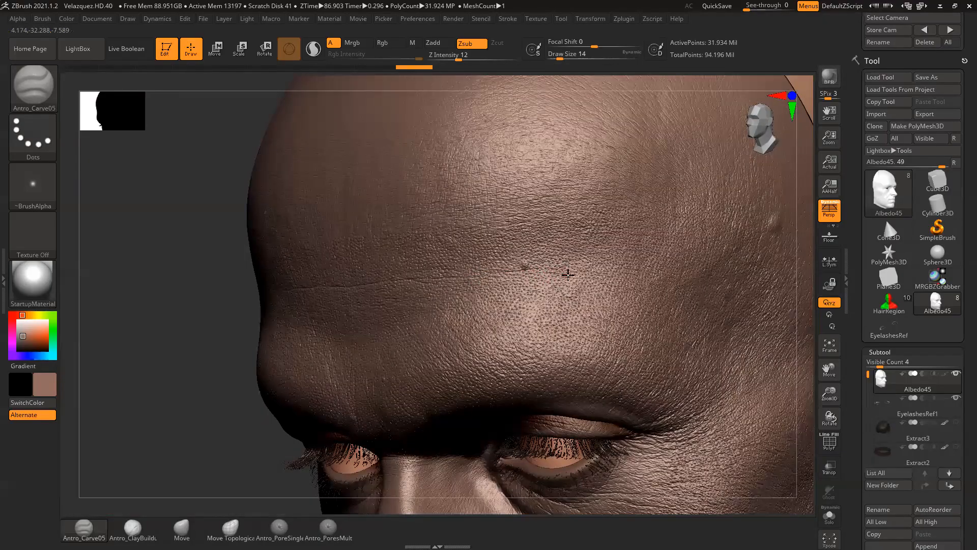
{"action": "left_click_drag", "start_coordinate": [233, 368], "coordinate": [210, 395]}
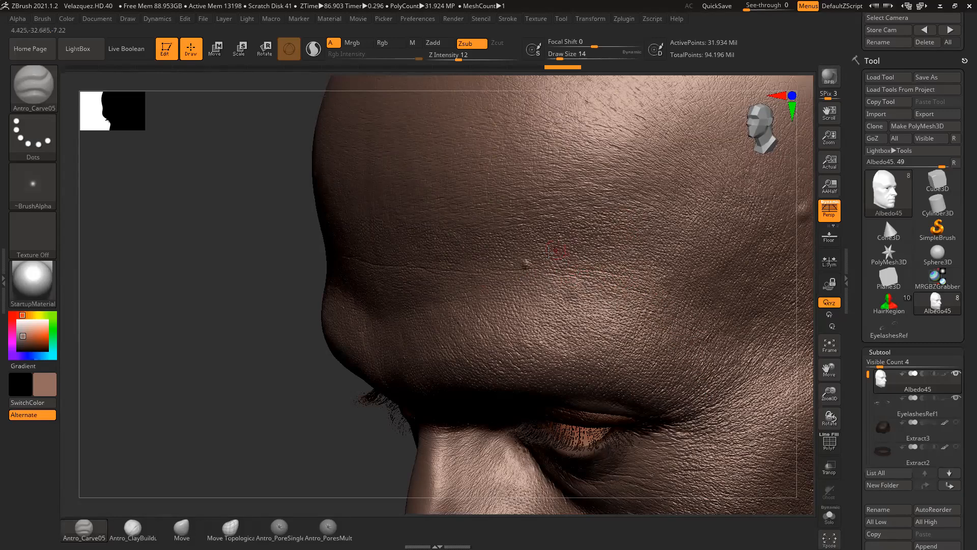
{"action": "right_click_drag", "start_coordinate": [399, 286], "coordinate": [435, 328]}
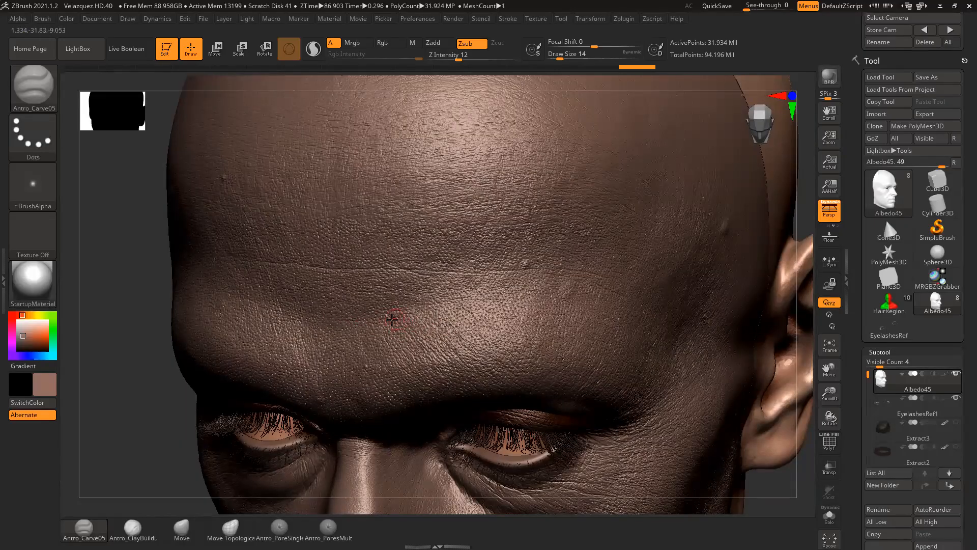
- Carve a short curved crease low on the forehead, between the brows and the middle wrinkle
{"action": "left_click_drag", "start_coordinate": [465, 311], "coordinate": [492, 309]}
{"action": "mouse_move", "coordinate": [166, 393]}
{"action": "left_mouse_down"}
{"action": "mouse_move", "coordinate": [180, 404]}
{"action": "mouse_move", "coordinate": [316, 339]}
{"action": "mouse_move", "coordinate": [232, 304]}
{"action": "left_mouse_up"}
{"action": "left_click_drag", "start_coordinate": [372, 313], "coordinate": [321, 326]}
{"action": "left_click_drag", "start_coordinate": [419, 316], "coordinate": [385, 317]}
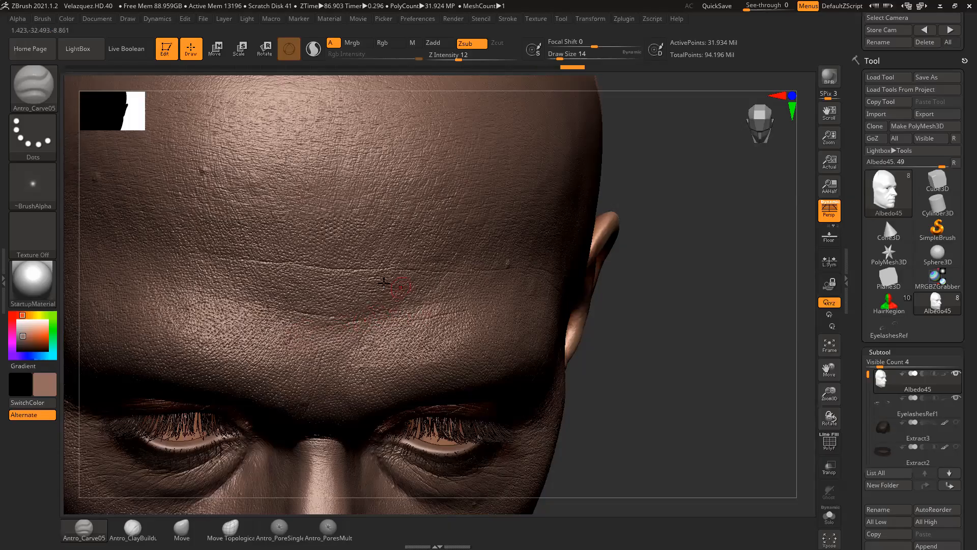
- Carve a second long horizontal wrinkle higher on the forehead, reinforcing its centre and lengthening both ends
{"action": "mouse_move", "coordinate": [681, 304]}
{"action": "left_mouse_down"}
{"action": "mouse_move", "coordinate": [722, 316]}
{"action": "mouse_move", "coordinate": [422, 281]}
{"action": "mouse_move", "coordinate": [479, 264]}
{"action": "mouse_move", "coordinate": [342, 252]}
{"action": "left_mouse_up"}
{"action": "mouse_move", "coordinate": [478, 258]}
{"action": "left_mouse_down"}
{"action": "mouse_move", "coordinate": [439, 263]}
{"action": "mouse_move", "coordinate": [496, 269]}
{"action": "left_mouse_up"}
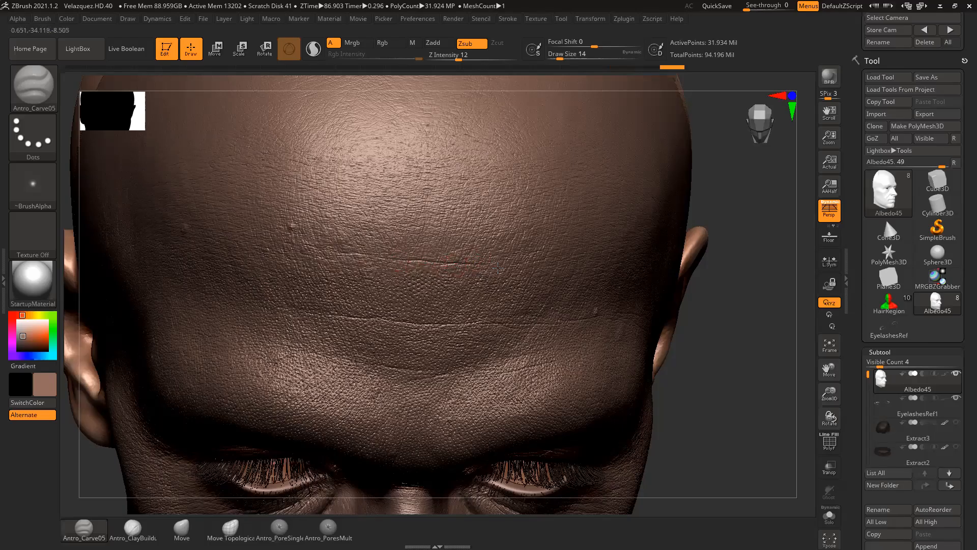
{"action": "left_click_drag", "start_coordinate": [395, 255], "coordinate": [415, 264]}
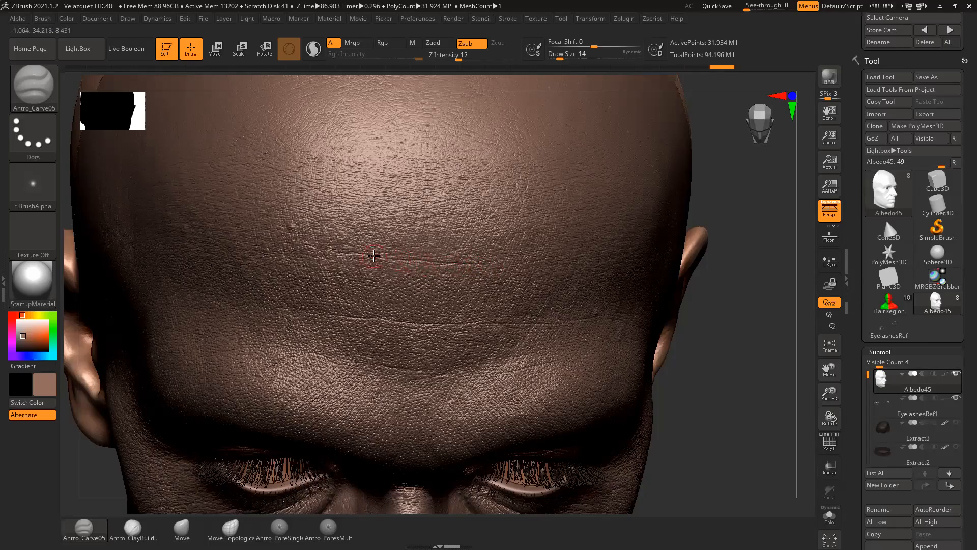
{"action": "left_click_drag", "start_coordinate": [333, 254], "coordinate": [247, 246]}
{"action": "left_click_drag", "start_coordinate": [492, 263], "coordinate": [547, 264]}
- Continue the forehead wrinkles around the curve of the brow toward the left temple
{"action": "left_click_drag", "start_coordinate": [742, 308], "coordinate": [553, 269]}
{"action": "left_click_drag", "start_coordinate": [633, 266], "coordinate": [684, 276]}
{"action": "left_click_drag", "start_coordinate": [306, 339], "coordinate": [347, 312]}
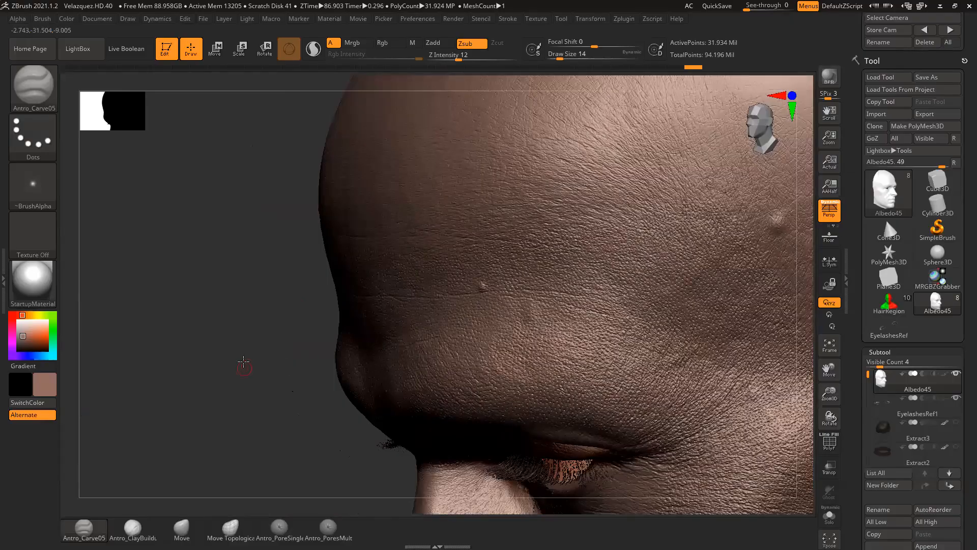
{"action": "left_click_drag", "start_coordinate": [243, 362], "coordinate": [275, 358]}
{"action": "mouse_move", "coordinate": [523, 301]}
{"action": "left_mouse_down"}
{"action": "mouse_move", "coordinate": [493, 296]}
{"action": "mouse_move", "coordinate": [517, 282]}
{"action": "mouse_move", "coordinate": [444, 296]}
{"action": "left_mouse_up"}
- Set the carving brush's Draw Size to 12 and carve fine creases beneath the forehead mole toward the left temple
{"action": "key", "text": "space"}
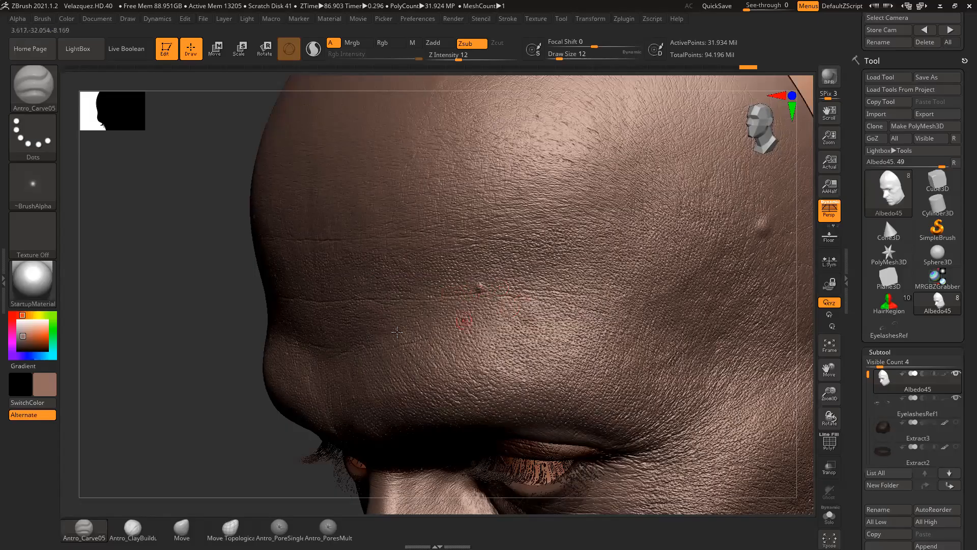
{"action": "left_click_drag", "start_coordinate": [231, 391], "coordinate": [219, 404]}
{"action": "left_click_drag", "start_coordinate": [353, 385], "coordinate": [402, 356]}
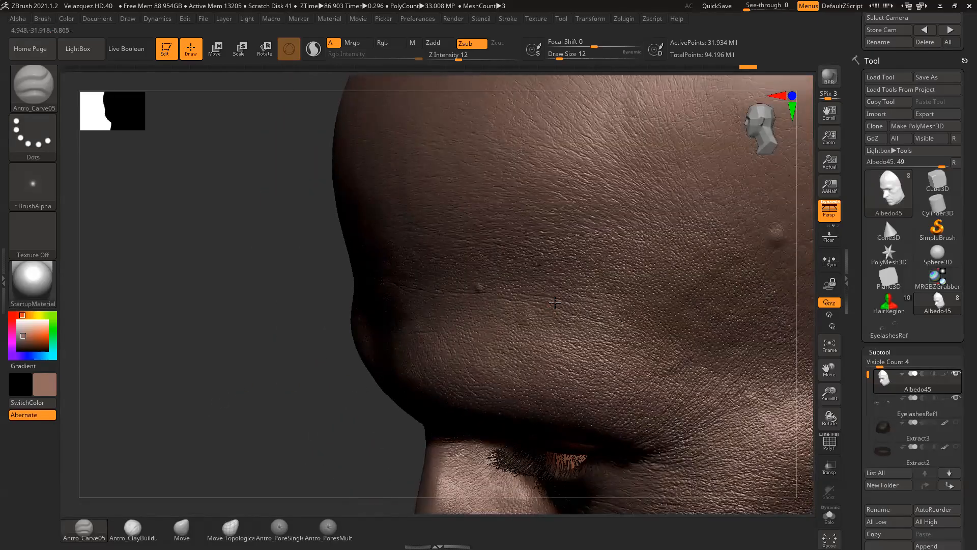
{"action": "left_click_drag", "start_coordinate": [579, 308], "coordinate": [631, 314]}
{"action": "left_click_drag", "start_coordinate": [485, 305], "coordinate": [503, 312]}
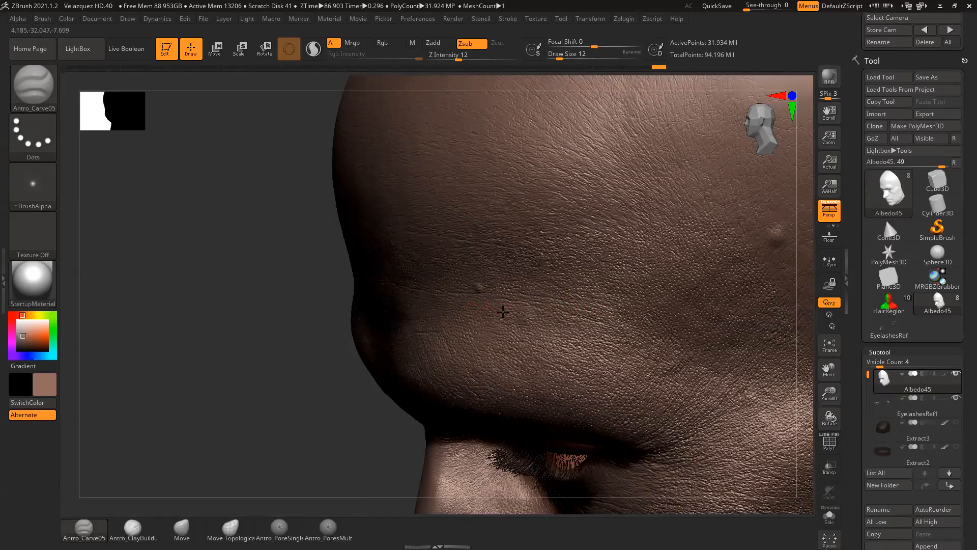
- Add more faint creases around the mole and along the left side of the forehead toward the temple
{"action": "left_click_drag", "start_coordinate": [336, 399], "coordinate": [392, 382]}
{"action": "left_click_drag", "start_coordinate": [478, 299], "coordinate": [461, 321]}
{"action": "mouse_move", "coordinate": [326, 438]}
{"action": "left_mouse_down"}
{"action": "mouse_move", "coordinate": [565, 326]}
{"action": "mouse_move", "coordinate": [614, 328]}
{"action": "left_mouse_up"}
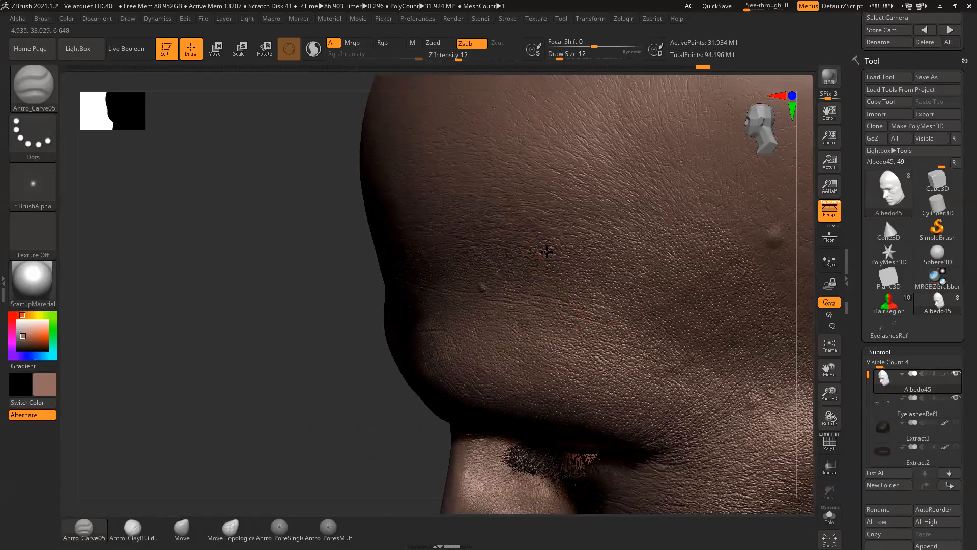
{"action": "left_click_drag", "start_coordinate": [589, 264], "coordinate": [601, 262]}
{"action": "left_click_drag", "start_coordinate": [389, 424], "coordinate": [328, 447]}
{"action": "left_click_drag", "start_coordinate": [226, 404], "coordinate": [217, 372], "text": "alt"}
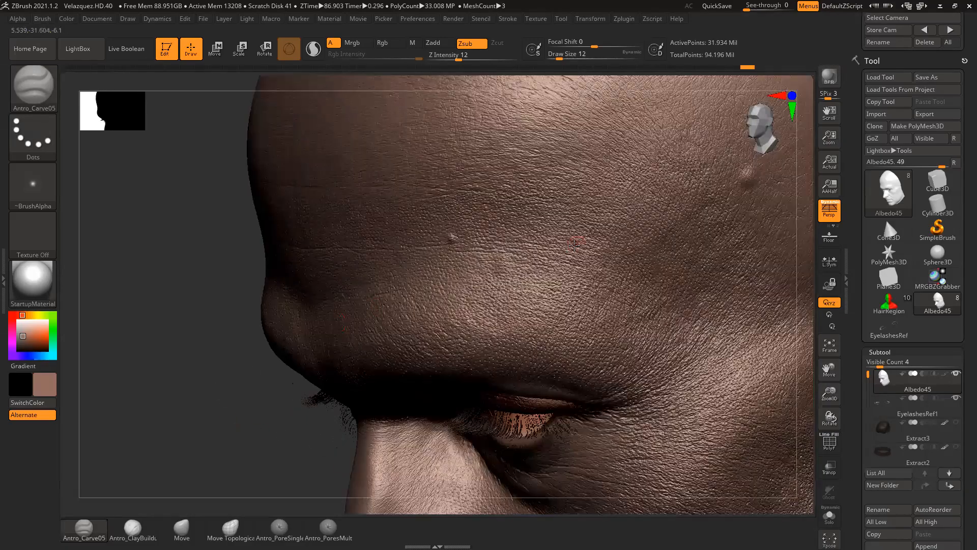
- Switch to the Antro_SkinRando spray brush at Draw Size 29, try fine skin lines high on the left side of the head, and undo the last stroke
{"action": "left_click_drag", "start_coordinate": [276, 453], "coordinate": [325, 442]}
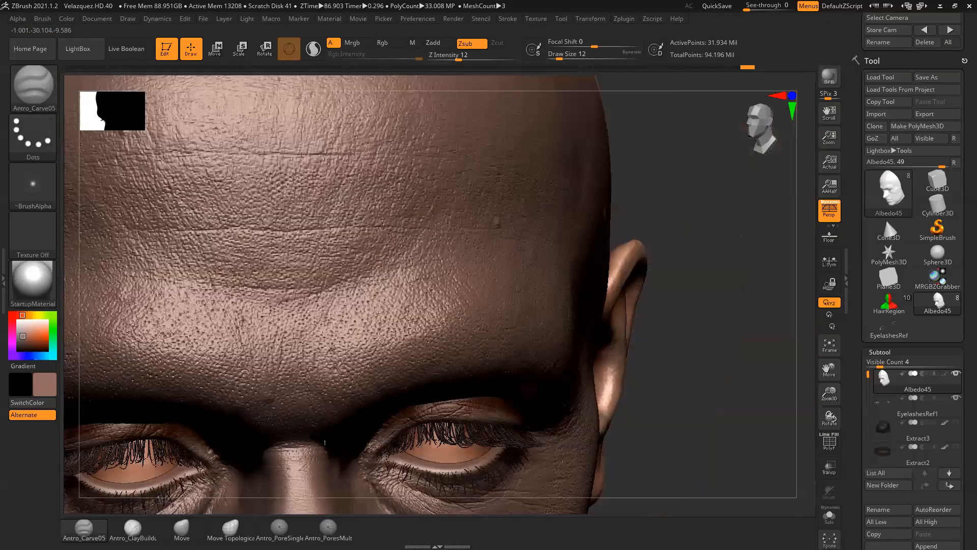
{"action": "mouse_move", "coordinate": [690, 350]}
{"action": "left_mouse_down"}
{"action": "mouse_move", "coordinate": [721, 348]}
{"action": "mouse_move", "coordinate": [703, 358]}
{"action": "left_mouse_up"}
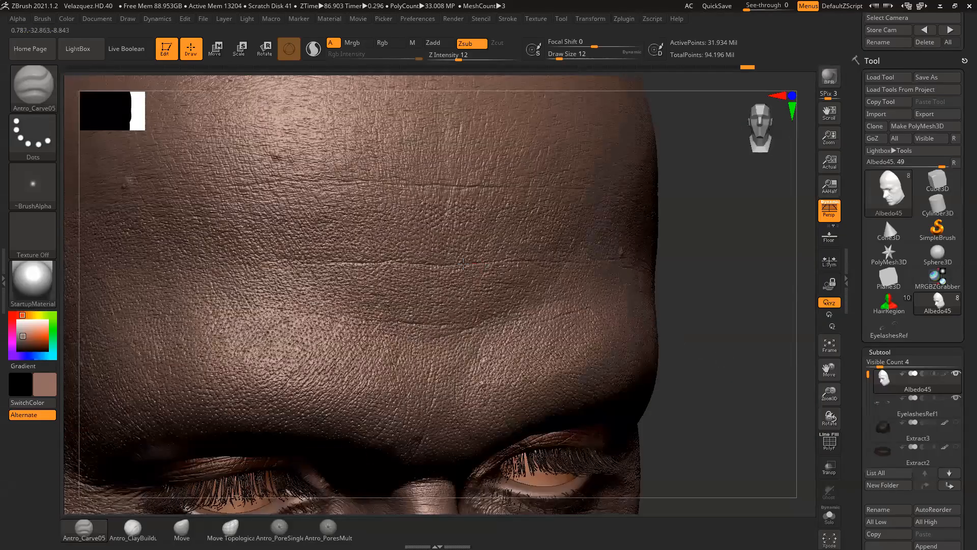
{"action": "mouse_move", "coordinate": [710, 311]}
{"action": "left_mouse_down", "text": "alt"}
{"action": "mouse_move", "coordinate": [701, 298]}
{"action": "mouse_move", "coordinate": [695, 313]}
{"action": "left_mouse_up", "text": "alt"}
{"action": "left_click", "coordinate": [33, 87]}
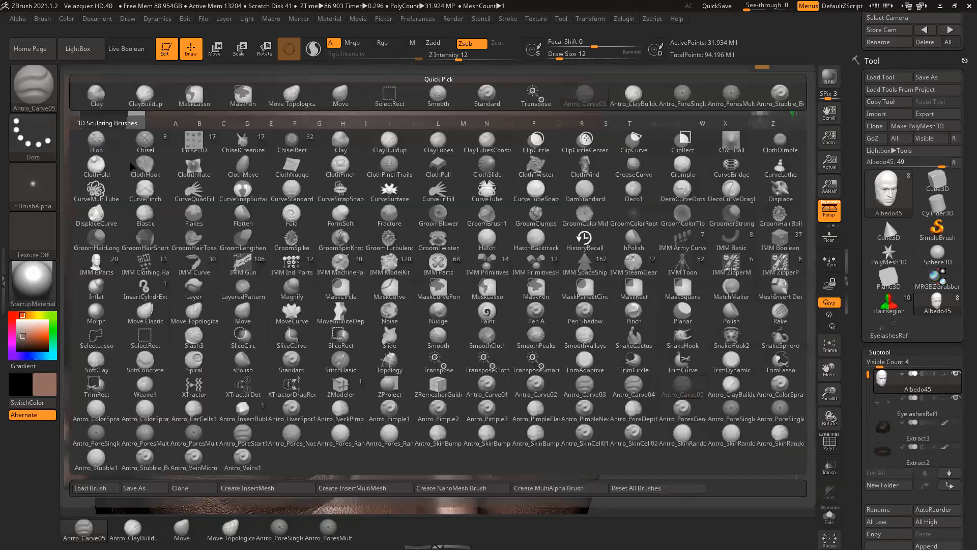
{"action": "left_click", "coordinate": [778, 441]}
{"action": "key", "text": "space"}
{"action": "left_click_drag", "start_coordinate": [635, 295], "coordinate": [330, 365]}
{"action": "left_click_drag", "start_coordinate": [245, 389], "coordinate": [371, 317]}
{"action": "left_click_drag", "start_coordinate": [285, 275], "coordinate": [540, 181]}
{"action": "left_click_drag", "start_coordinate": [579, 210], "coordinate": [662, 277]}
{"action": "key", "text": "ctrl"}
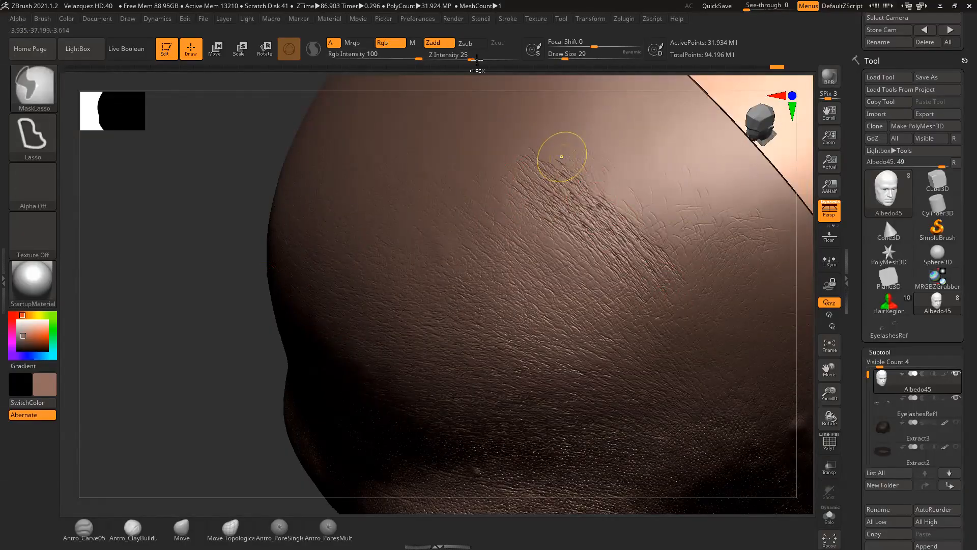
{"action": "key", "text": "ctrl+z"}
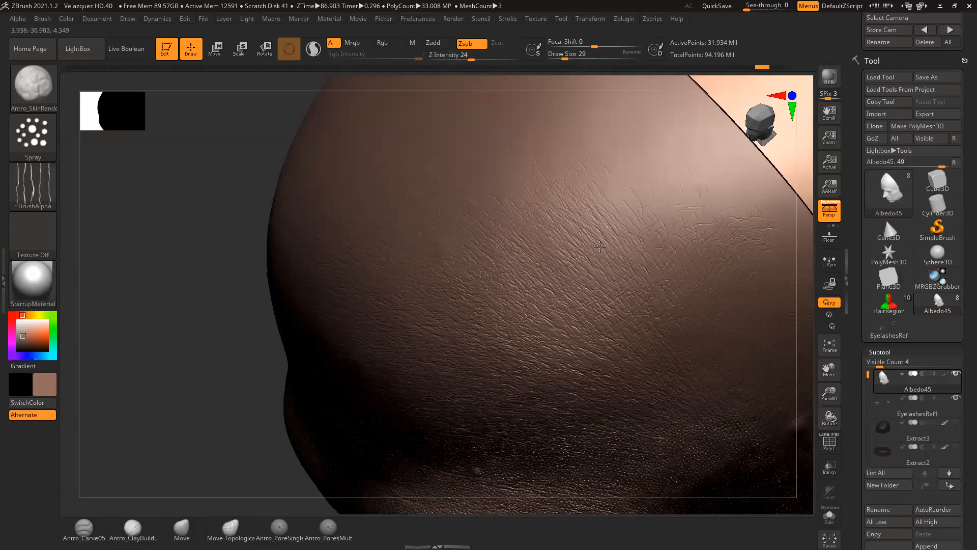
- Set the spray brush's Draw Size to 31 and spray fine skin lines around the left forehead mole and toward the middle of the forehead
{"action": "left_click_drag", "start_coordinate": [200, 367], "coordinate": [252, 263]}
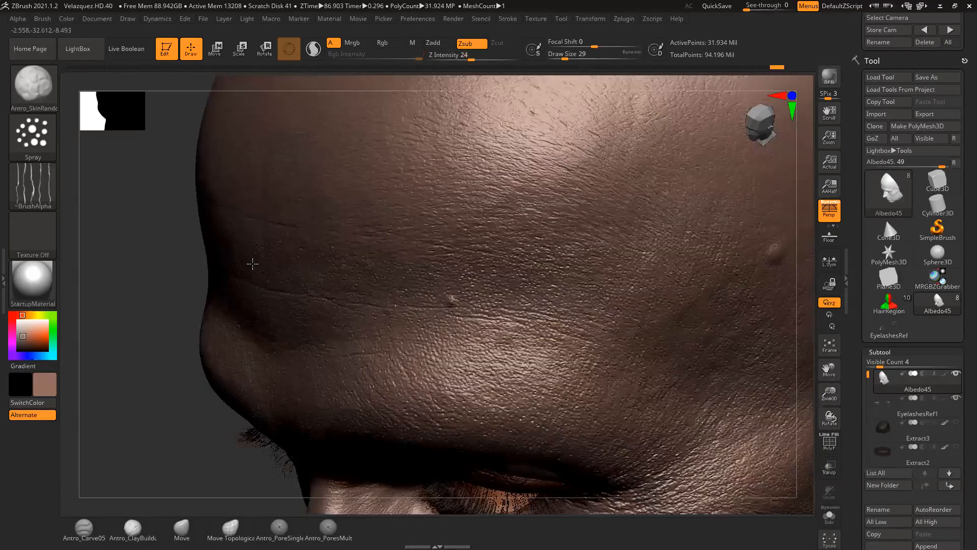
{"action": "key", "text": "space"}
{"action": "left_click_drag", "start_coordinate": [487, 290], "coordinate": [491, 290]}
{"action": "left_click_drag", "start_coordinate": [179, 412], "coordinate": [174, 414]}
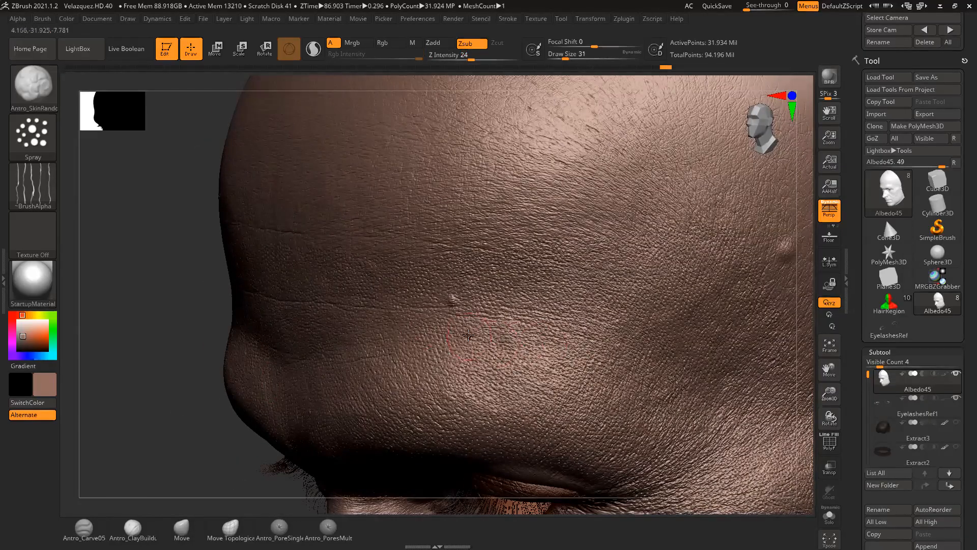
{"action": "left_click_drag", "start_coordinate": [197, 332], "coordinate": [388, 330]}
{"action": "left_click_drag", "start_coordinate": [708, 326], "coordinate": [649, 273], "text": "alt"}
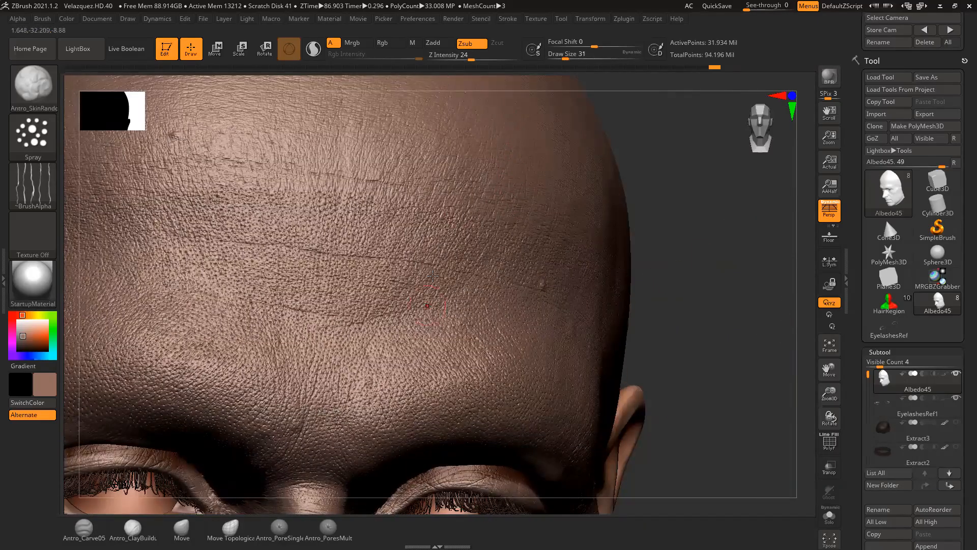
{"action": "left_click_drag", "start_coordinate": [445, 225], "coordinate": [416, 295]}
{"action": "left_click_drag", "start_coordinate": [664, 240], "coordinate": [752, 255]}
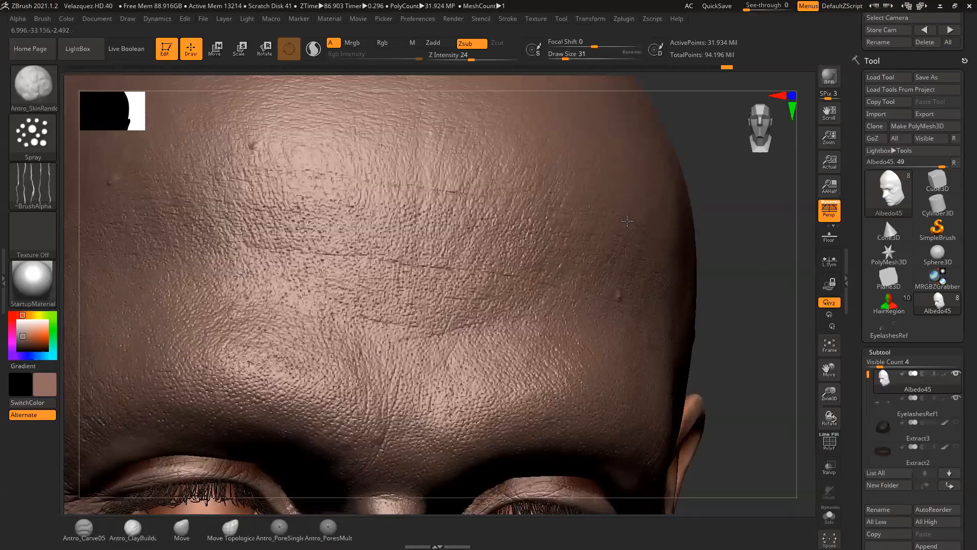
- Spray fine skin lines over the centre of the forehead, across and between the long horizontal wrinkles
{"action": "mouse_move", "coordinate": [733, 186]}
{"action": "left_mouse_down"}
{"action": "mouse_move", "coordinate": [728, 221]}
{"action": "mouse_move", "coordinate": [755, 309]}
{"action": "left_mouse_up"}
{"action": "left_click_drag", "start_coordinate": [745, 378], "coordinate": [715, 411], "text": "alt"}
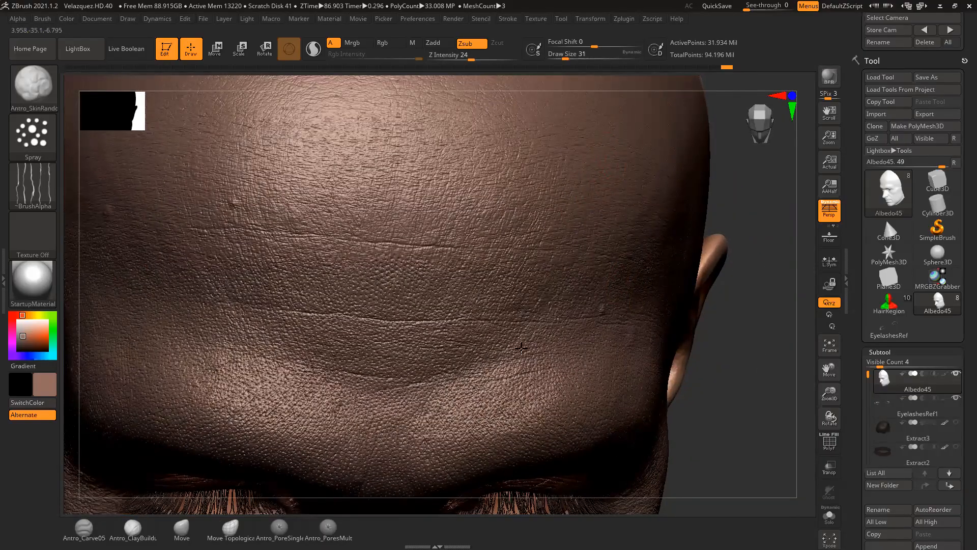
{"action": "left_click_drag", "start_coordinate": [528, 282], "coordinate": [476, 330]}
{"action": "left_click_drag", "start_coordinate": [471, 218], "coordinate": [410, 326]}
{"action": "left_click_drag", "start_coordinate": [444, 210], "coordinate": [392, 311]}
{"action": "left_click_drag", "start_coordinate": [419, 219], "coordinate": [408, 276]}
{"action": "left_click_drag", "start_coordinate": [429, 169], "coordinate": [401, 230]}
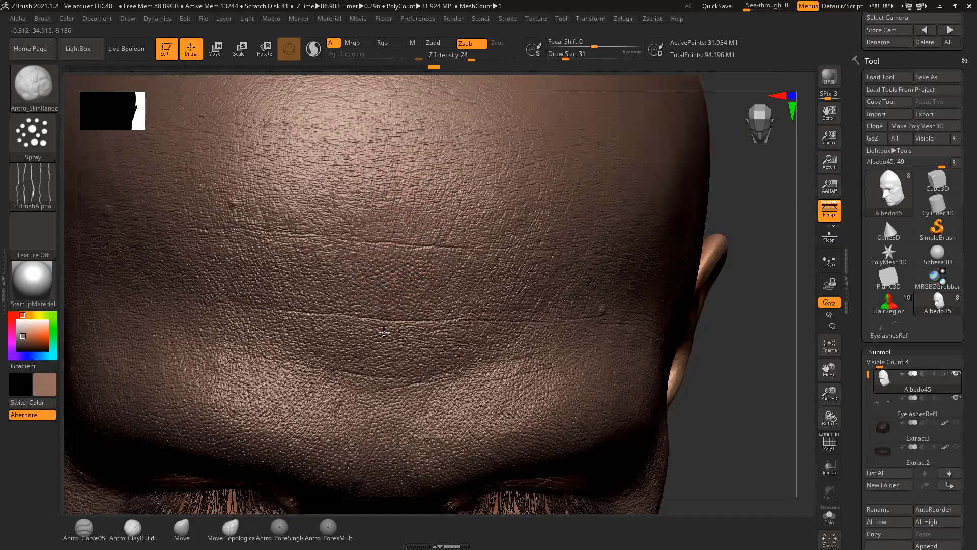
{"action": "mouse_move", "coordinate": [484, 198]}
{"action": "left_mouse_down"}
{"action": "mouse_move", "coordinate": [429, 347]}
{"action": "mouse_move", "coordinate": [441, 396]}
{"action": "left_mouse_up"}
{"action": "mouse_move", "coordinate": [727, 398]}
{"action": "left_mouse_down", "text": "alt"}
{"action": "mouse_move", "coordinate": [748, 370]}
{"action": "mouse_move", "coordinate": [762, 293]}
{"action": "mouse_move", "coordinate": [748, 280]}
{"action": "left_mouse_up", "text": "alt"}
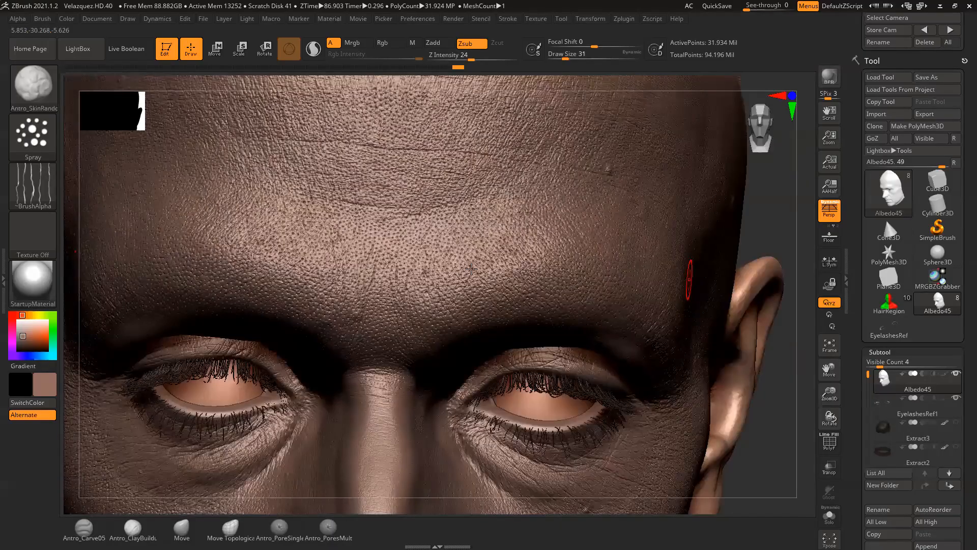
- Spray fine skin lines across the area above the left eyebrow, from the inner brow out toward the temple
{"action": "left_click_drag", "start_coordinate": [757, 237], "coordinate": [805, 224]}
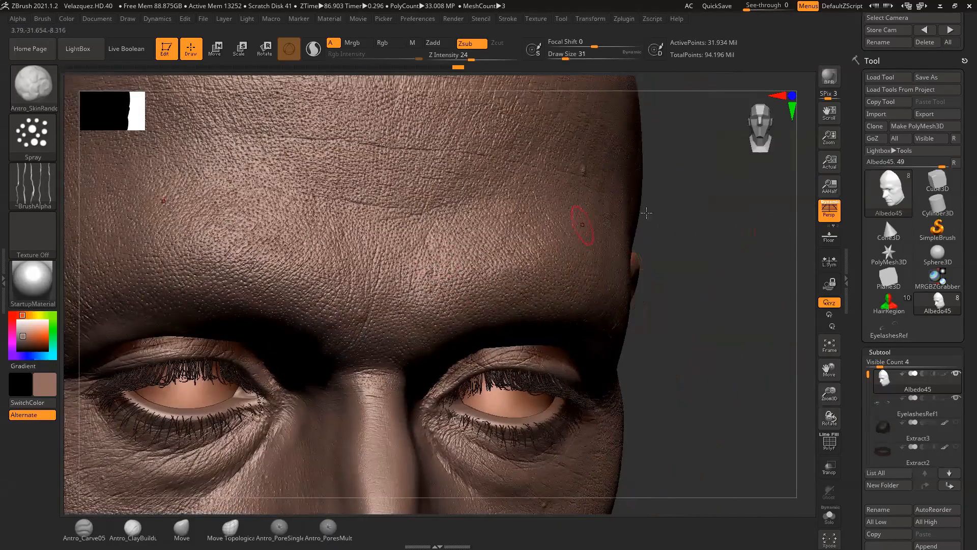
{"action": "left_click_drag", "start_coordinate": [698, 211], "coordinate": [640, 207]}
{"action": "mouse_move", "coordinate": [430, 241]}
{"action": "left_mouse_down"}
{"action": "mouse_move", "coordinate": [419, 278]}
{"action": "mouse_move", "coordinate": [466, 332]}
{"action": "left_mouse_up"}
{"action": "mouse_move", "coordinate": [447, 225]}
{"action": "left_mouse_down"}
{"action": "mouse_move", "coordinate": [460, 283]}
{"action": "mouse_move", "coordinate": [497, 317]}
{"action": "left_mouse_up"}
{"action": "mouse_move", "coordinate": [477, 228]}
{"action": "left_mouse_down"}
{"action": "mouse_move", "coordinate": [501, 294]}
{"action": "mouse_move", "coordinate": [535, 292]}
{"action": "left_mouse_up"}
{"action": "mouse_move", "coordinate": [511, 224]}
{"action": "left_mouse_down"}
{"action": "mouse_move", "coordinate": [589, 284]}
{"action": "mouse_move", "coordinate": [659, 300]}
{"action": "left_mouse_up"}
{"action": "left_click_drag", "start_coordinate": [756, 454], "coordinate": [666, 365]}
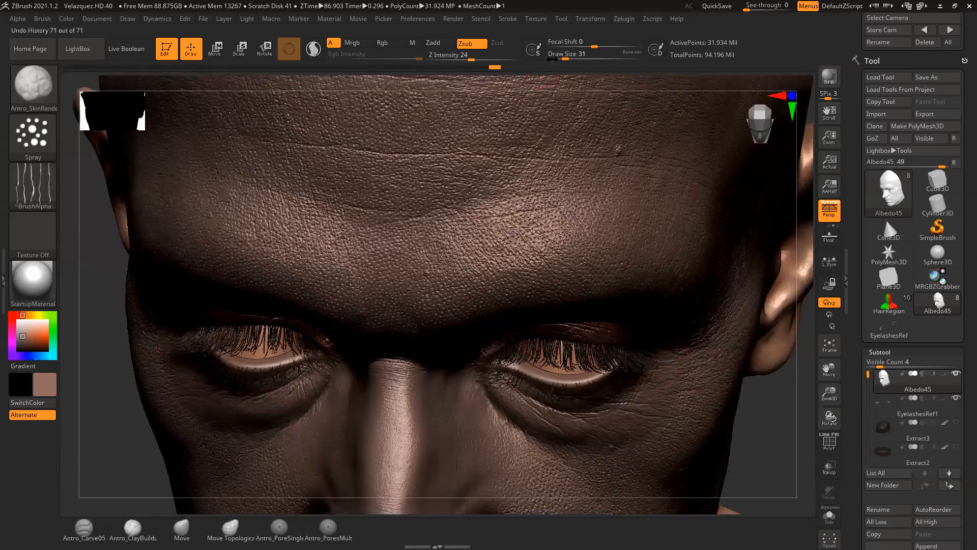
- Set the spray brush's Draw Size to 22 and add smaller skin lines between the horizontal forehead wrinkles
{"action": "right_click_drag", "start_coordinate": [677, 328], "coordinate": [694, 349]}
{"action": "key", "text": "space"}
{"action": "mouse_move", "coordinate": [361, 167]}
{"action": "left_mouse_down"}
{"action": "mouse_move", "coordinate": [481, 166]}
{"action": "mouse_move", "coordinate": [438, 194]}
{"action": "left_mouse_up"}
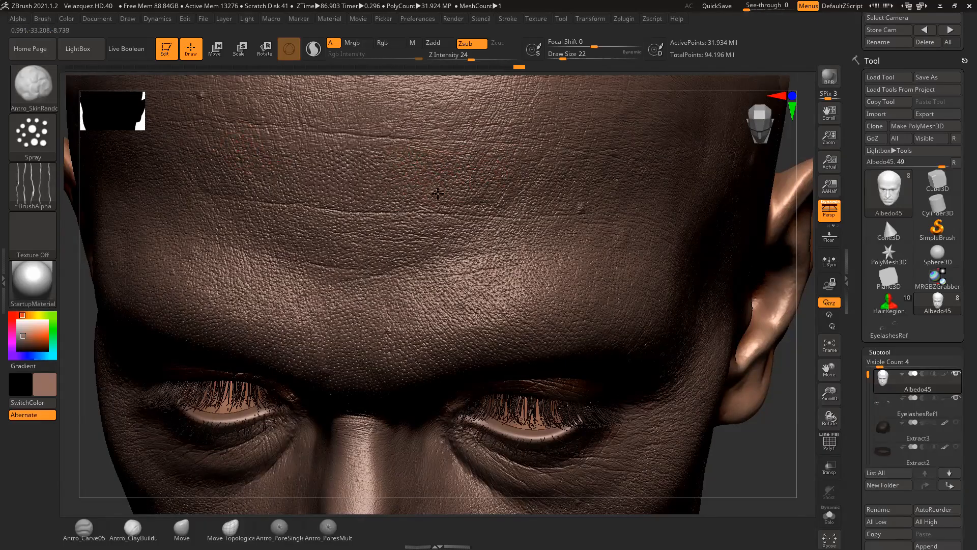
{"action": "right_click_drag", "start_coordinate": [371, 231], "coordinate": [621, 353]}
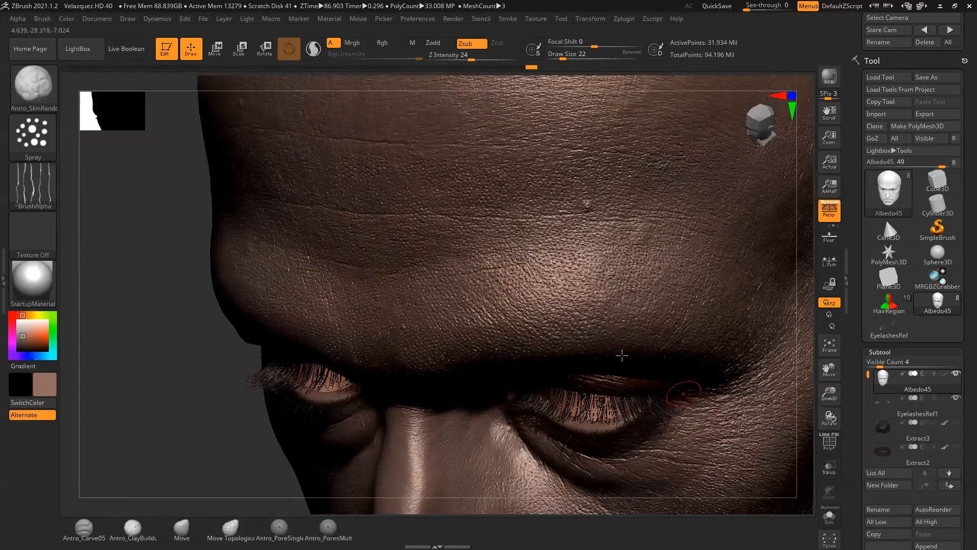
{"action": "left_click_drag", "start_coordinate": [516, 193], "coordinate": [511, 172]}
{"action": "right_click_drag", "start_coordinate": [278, 342], "coordinate": [352, 369]}
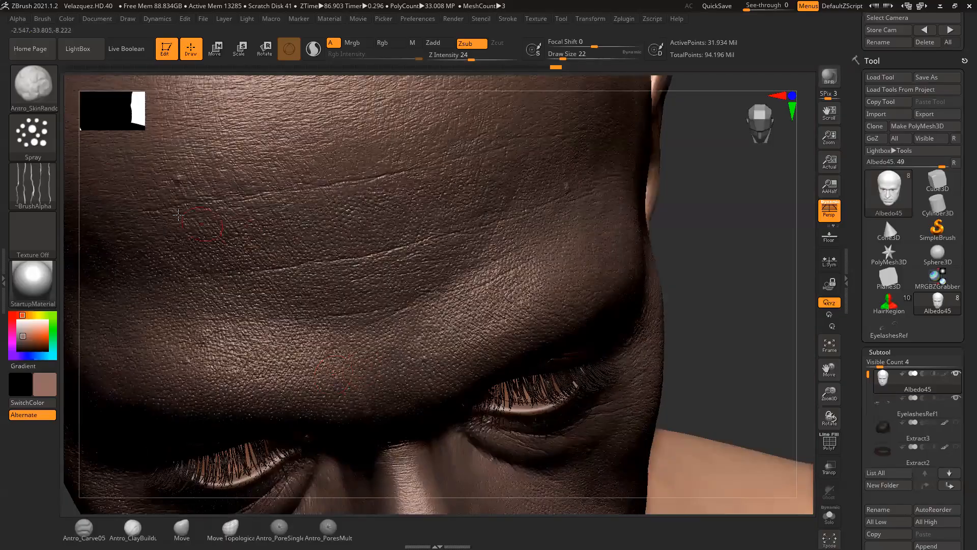
- Switch back to the Antro_Carve05 brush, set its Draw Size to 13, and carve fine creases above the inner left eyebrow
{"action": "left_click", "coordinate": [33, 84]}
{"action": "left_click", "coordinate": [159, 509]}
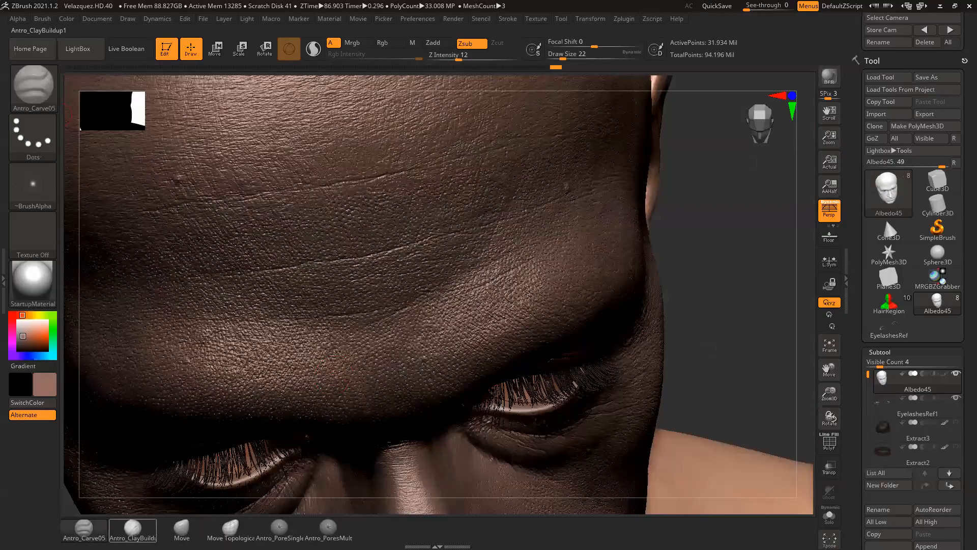
{"action": "right_click_drag", "start_coordinate": [719, 286], "coordinate": [429, 286]}
{"action": "key", "text": "space"}
{"action": "left_click_drag", "start_coordinate": [429, 287], "coordinate": [426, 286]}
{"action": "mouse_move", "coordinate": [662, 201]}
{"action": "right_mouse_down"}
{"action": "mouse_move", "coordinate": [692, 218]}
{"action": "mouse_move", "coordinate": [689, 228]}
{"action": "right_mouse_up"}
{"action": "right_click_drag", "start_coordinate": [448, 199], "coordinate": [458, 181], "text": "alt"}
{"action": "key", "text": "space"}
{"action": "left_click_drag", "start_coordinate": [418, 248], "coordinate": [415, 248]}
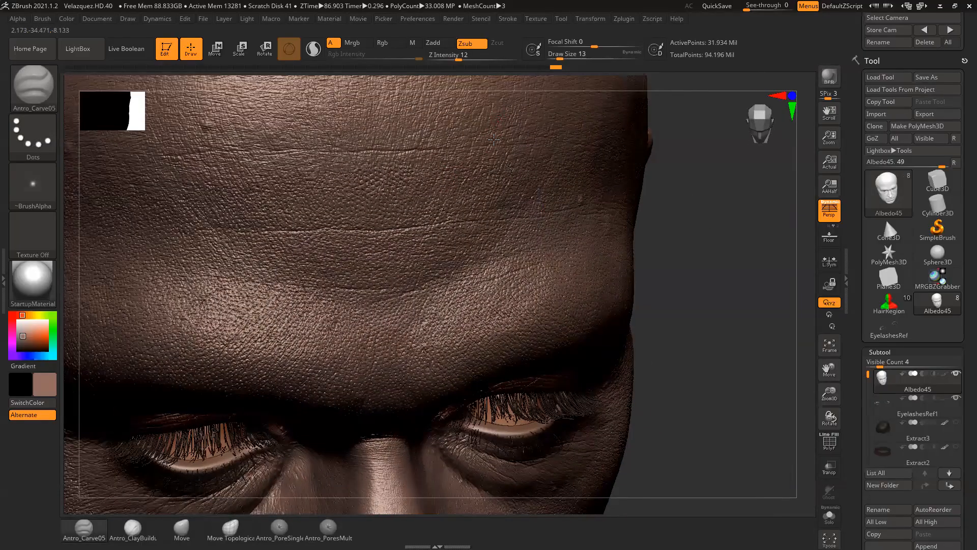
{"action": "right_click_drag", "start_coordinate": [695, 243], "coordinate": [705, 209]}
{"action": "left_click_drag", "start_coordinate": [468, 277], "coordinate": [476, 232]}
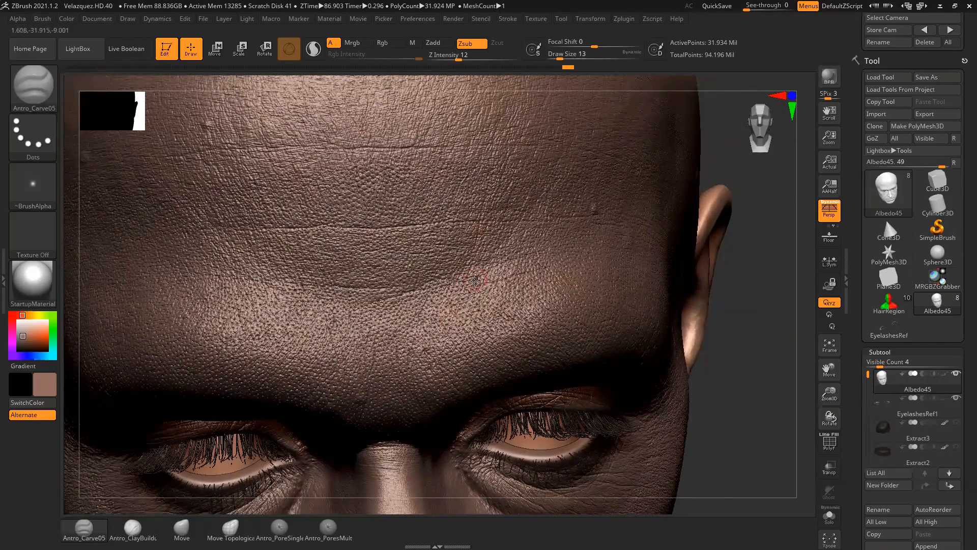
{"action": "left_click_drag", "start_coordinate": [755, 311], "coordinate": [744, 296]}
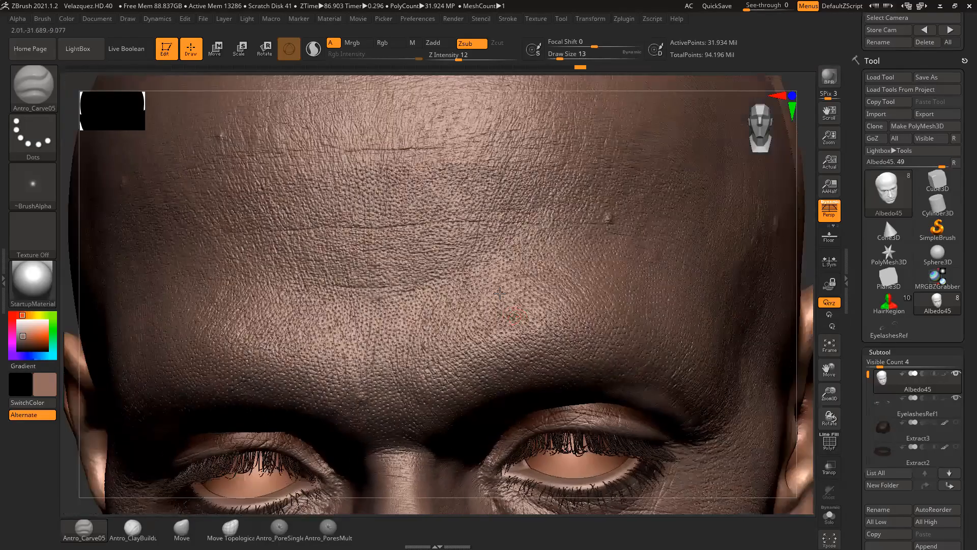
{"action": "mouse_move", "coordinate": [806, 385]}
{"action": "left_mouse_down"}
{"action": "mouse_move", "coordinate": [822, 388]}
{"action": "mouse_move", "coordinate": [753, 378]}
{"action": "mouse_move", "coordinate": [775, 336]}
{"action": "left_mouse_up"}
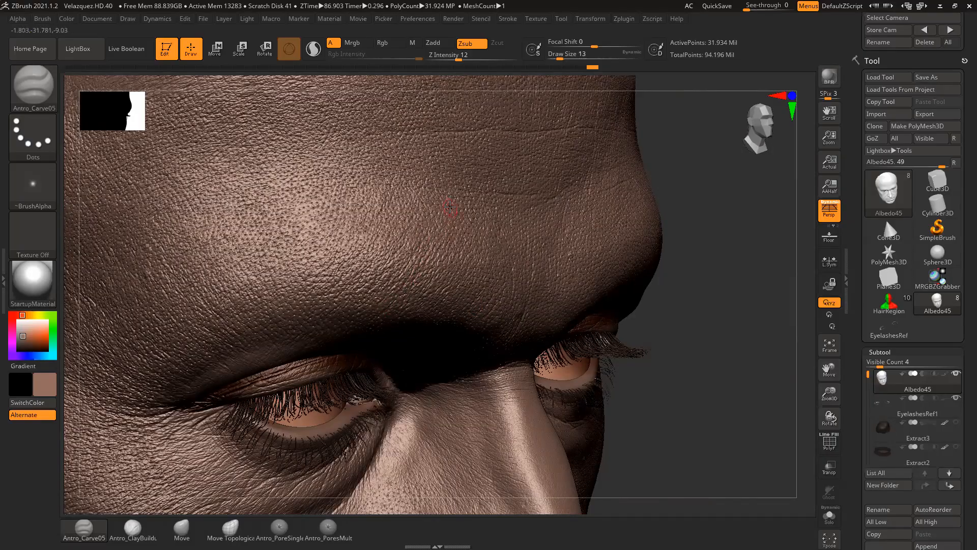
- Carve fine vertical frown lines between the eyebrows and above the inner right brow
{"action": "left_click_drag", "start_coordinate": [446, 259], "coordinate": [450, 303]}
{"action": "right_click_drag", "start_coordinate": [450, 303], "coordinate": [535, 275]}
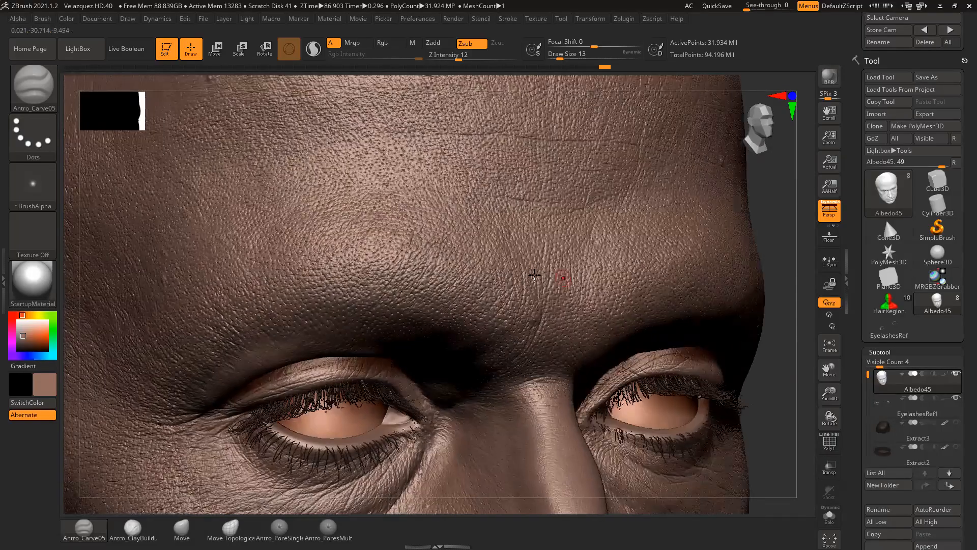
{"action": "left_click_drag", "start_coordinate": [502, 358], "coordinate": [524, 318]}
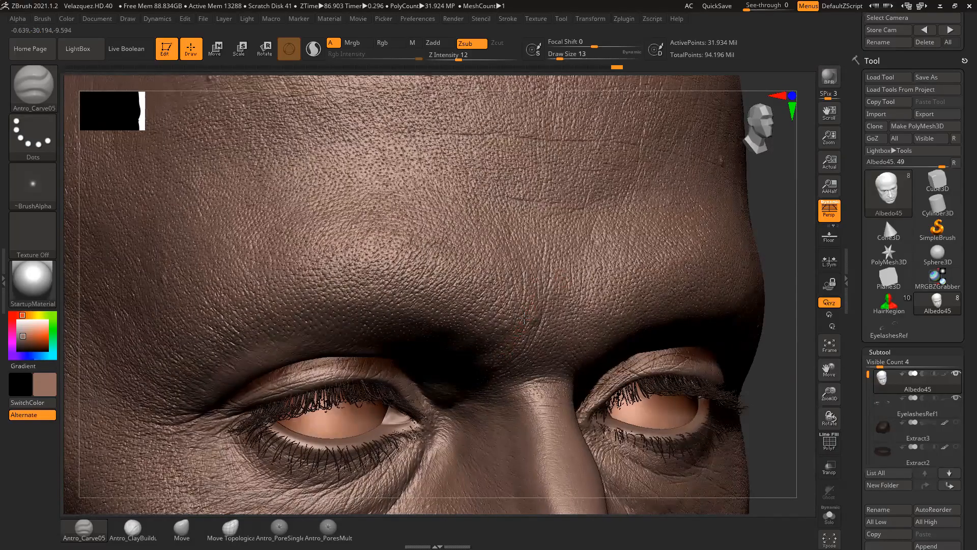
{"action": "mouse_move", "coordinate": [797, 280]}
{"action": "left_mouse_down"}
{"action": "mouse_move", "coordinate": [753, 280]}
{"action": "mouse_move", "coordinate": [723, 267]}
{"action": "left_mouse_up"}
{"action": "left_click", "coordinate": [553, 257]}
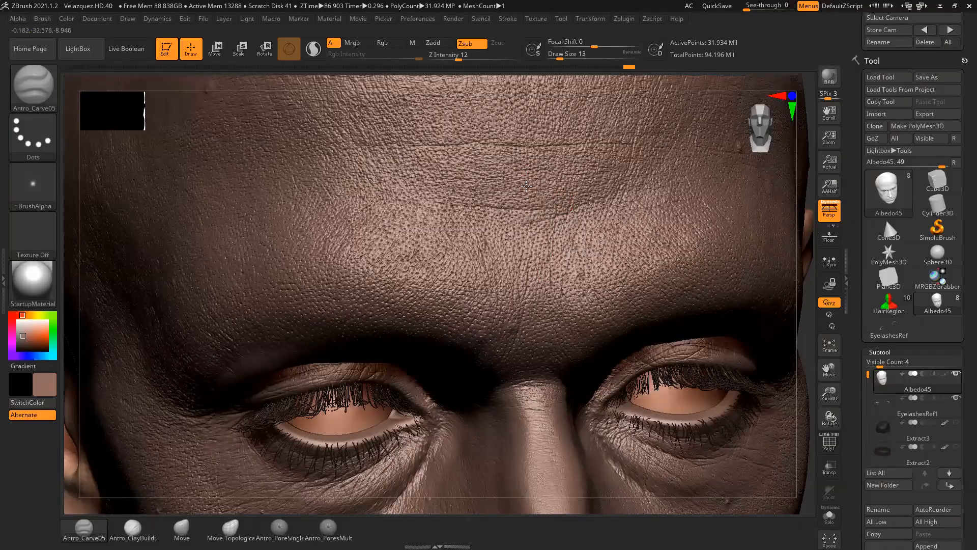
{"action": "left_click", "coordinate": [542, 264]}
{"action": "left_click_drag", "start_coordinate": [807, 321], "coordinate": [715, 321]}
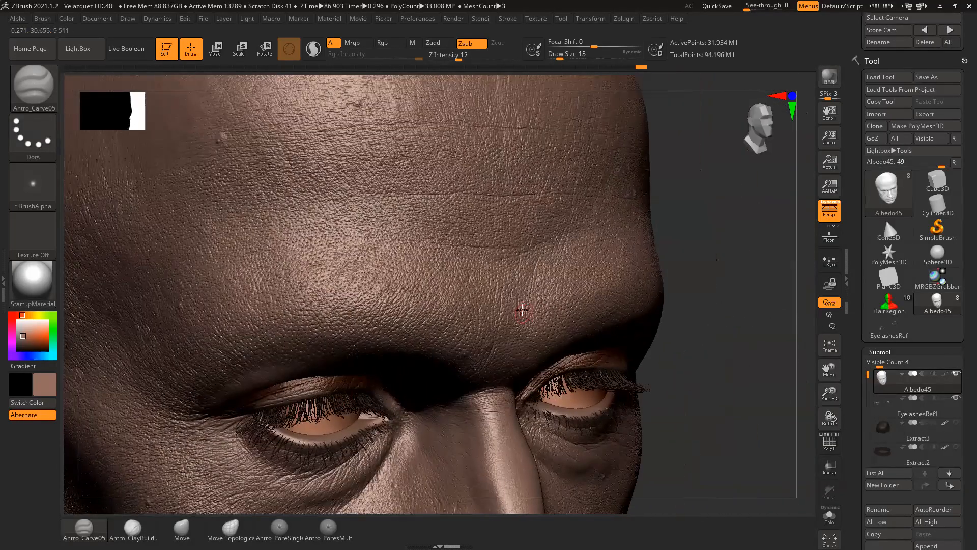
- Drop the head two subdivision levels, set the carving brush's Draw Size to 25, and carve broader frown lines between the eyebrows
{"action": "key", "text": "shift"}
{"action": "left_click_drag", "start_coordinate": [715, 342], "coordinate": [720, 327]}
{"action": "key", "text": "shift"}
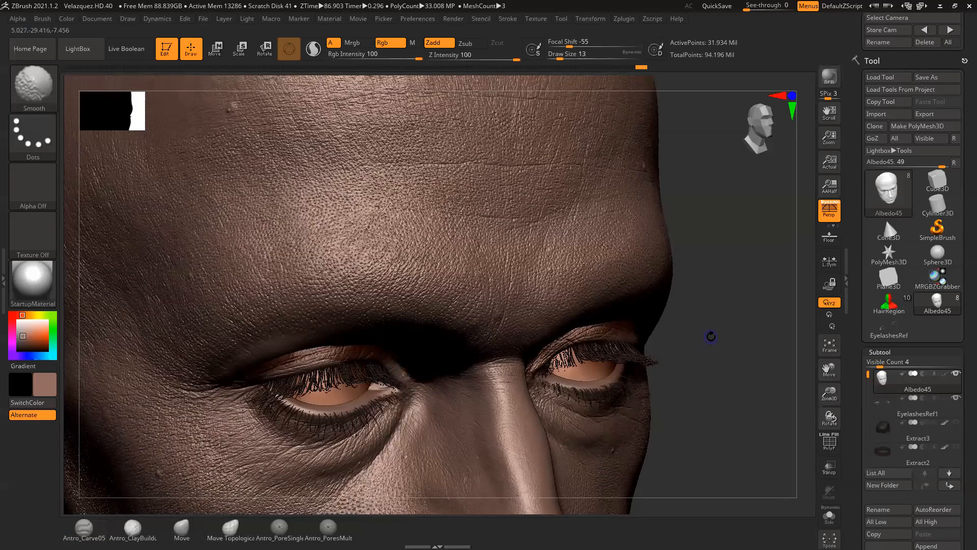
{"action": "key", "text": "shift+d"}
{"action": "key", "text": "shift+d"}
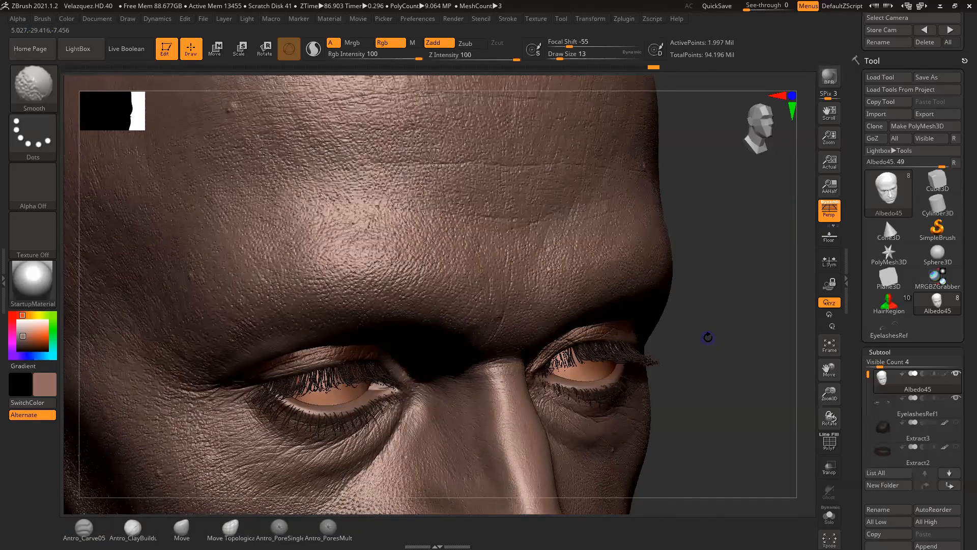
{"action": "left_click_drag", "start_coordinate": [727, 327], "coordinate": [682, 316]}
{"action": "key", "text": "space"}
{"action": "left_click_drag", "start_coordinate": [544, 231], "coordinate": [550, 231]}
{"action": "key", "text": "space"}
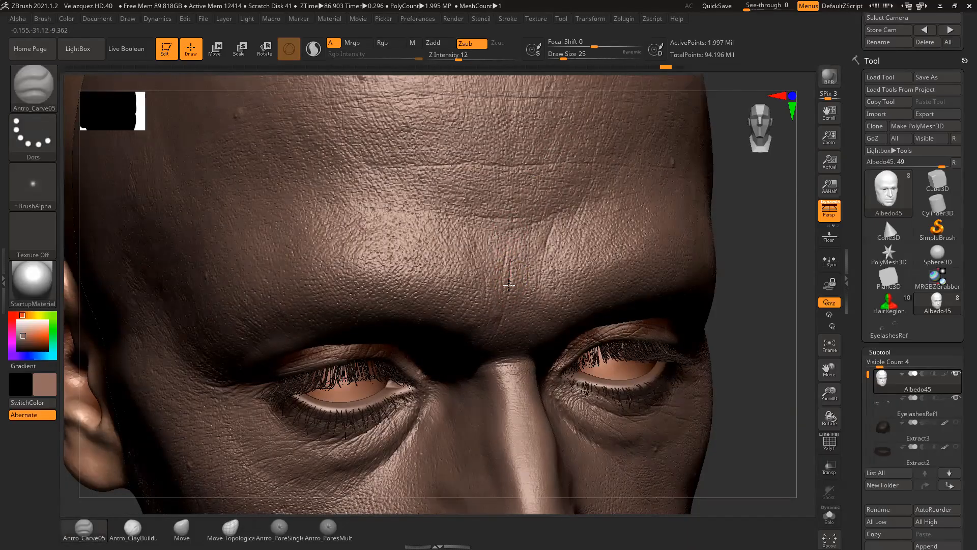
- Reinforce the vertical frown creases above the nose and extend them up and outward over both inner brows
{"action": "left_click_drag", "start_coordinate": [762, 259], "coordinate": [755, 253]}
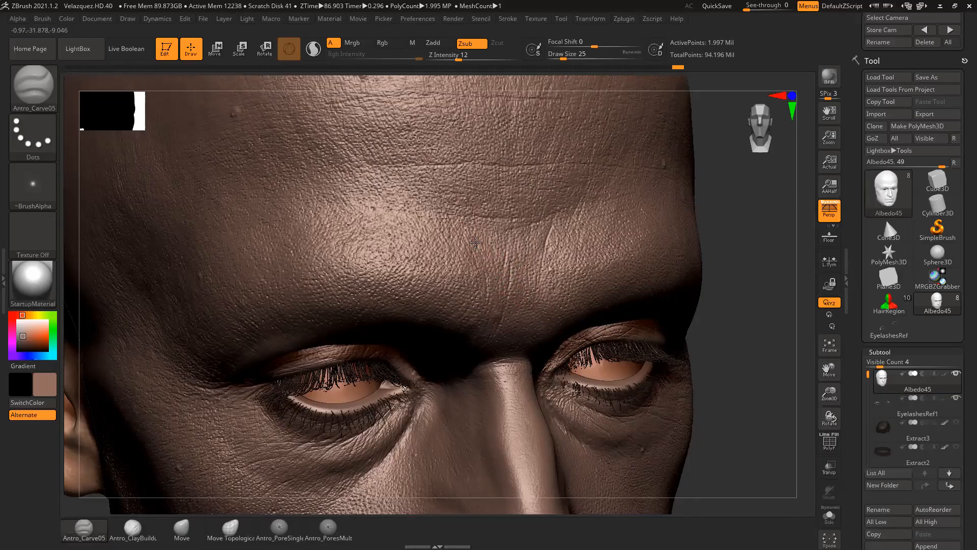
{"action": "left_click_drag", "start_coordinate": [756, 284], "coordinate": [728, 290]}
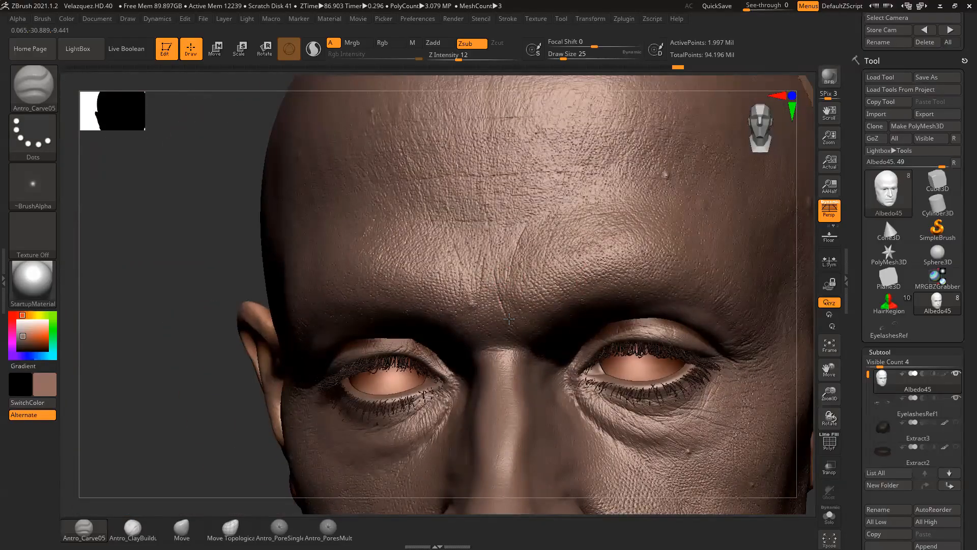
{"action": "left_click_drag", "start_coordinate": [225, 436], "coordinate": [279, 423]}
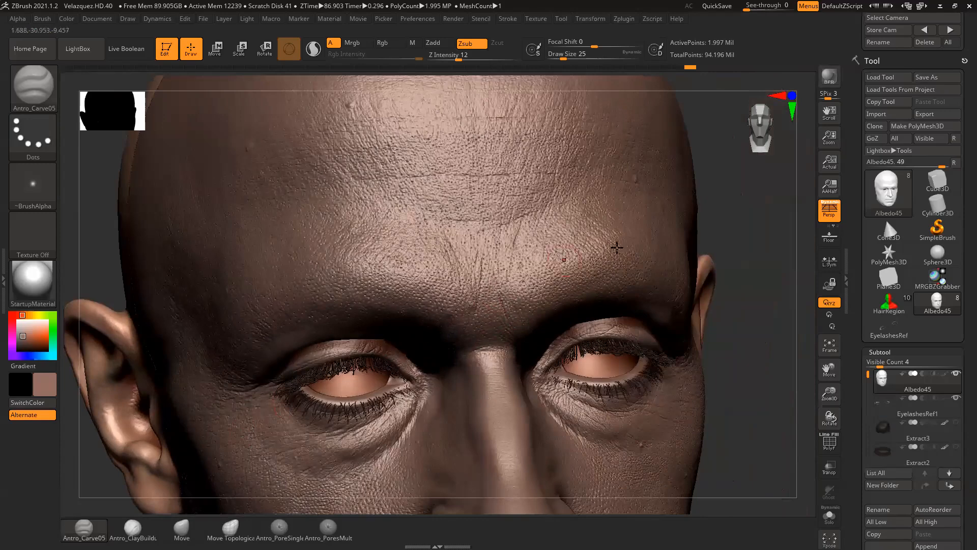
{"action": "left_click_drag", "start_coordinate": [751, 233], "coordinate": [748, 238]}
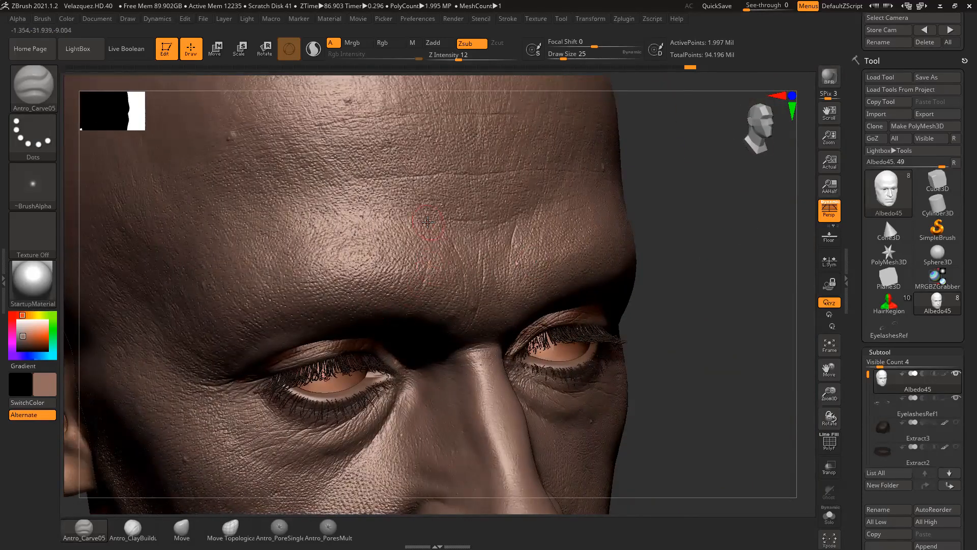
{"action": "left_click_drag", "start_coordinate": [709, 213], "coordinate": [558, 214]}
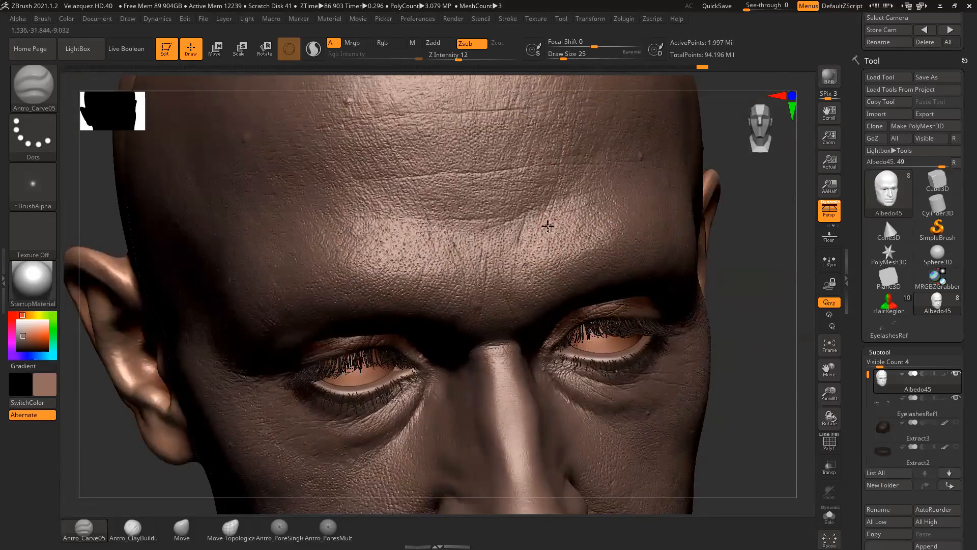
{"action": "left_click_drag", "start_coordinate": [761, 244], "coordinate": [584, 206]}
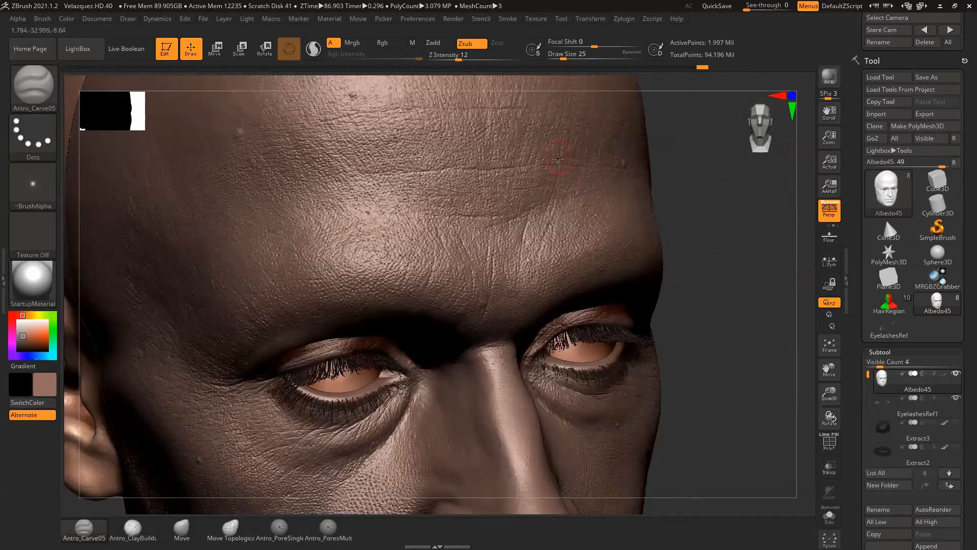
- Raise the head to its highest subdivision level and check the frown creases from the front
{"action": "left_click", "coordinate": [544, 215]}
{"action": "key", "text": "d"}
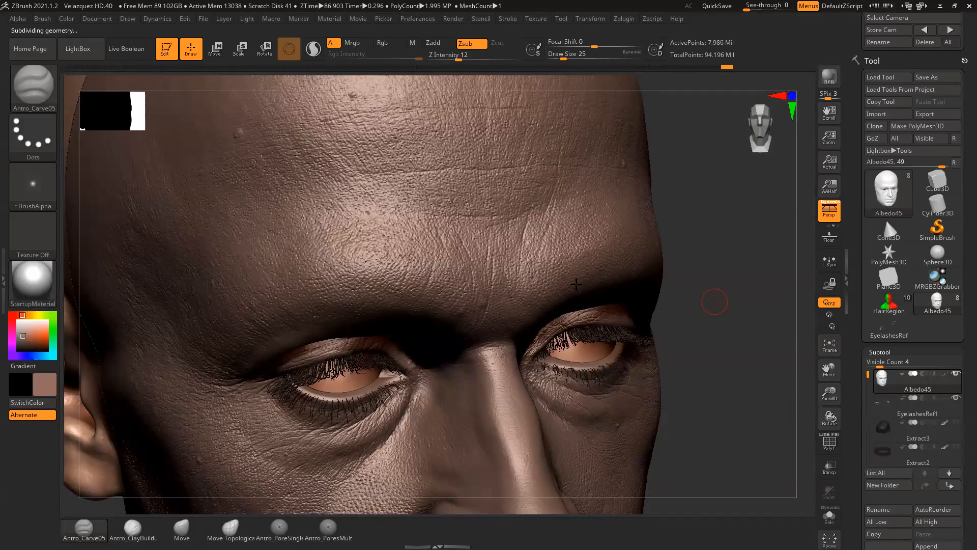
{"action": "left_click_drag", "start_coordinate": [720, 259], "coordinate": [563, 224]}
{"action": "left_click_drag", "start_coordinate": [713, 235], "coordinate": [565, 247]}
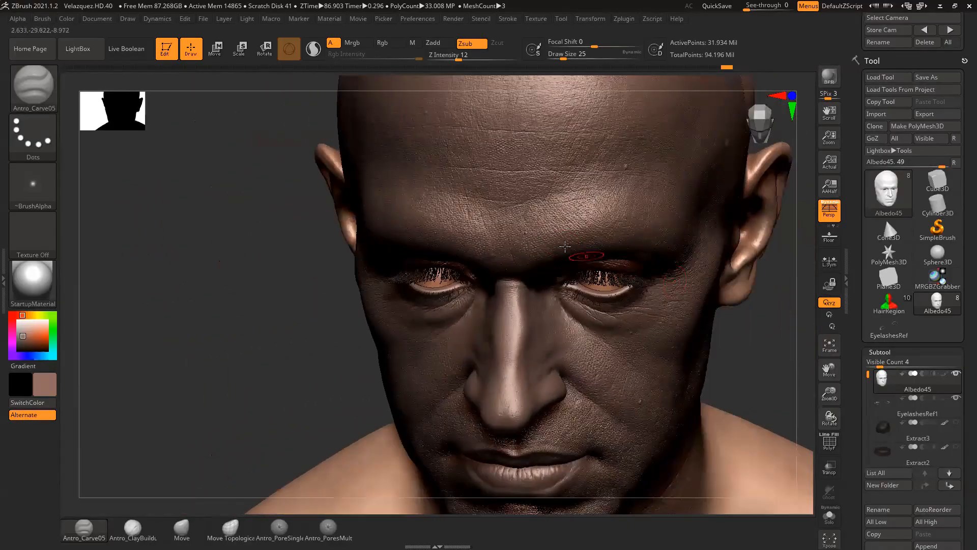
- Drop the head three subdivision levels and switch to the Antro_ClayBuildup brush with Alpha 37
{"action": "key", "text": "shift"}
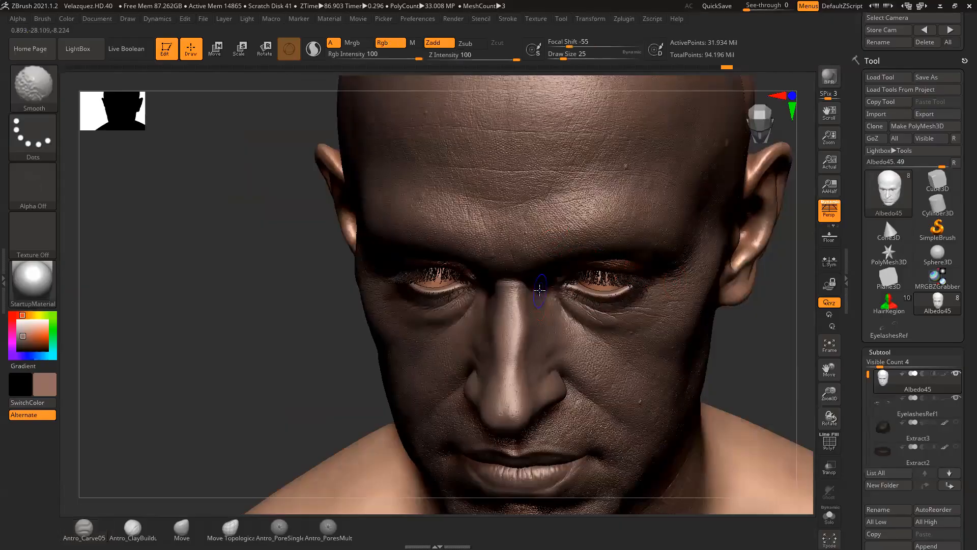
{"action": "key", "text": "shift+d"}
{"action": "key", "text": "shift+d"}
{"action": "key", "text": "shift+d"}
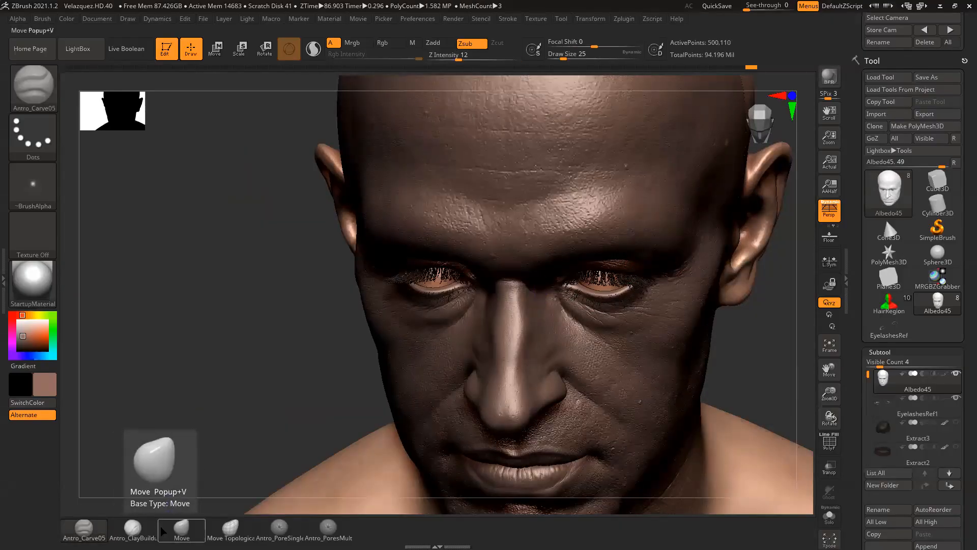
{"action": "left_click", "coordinate": [132, 528]}
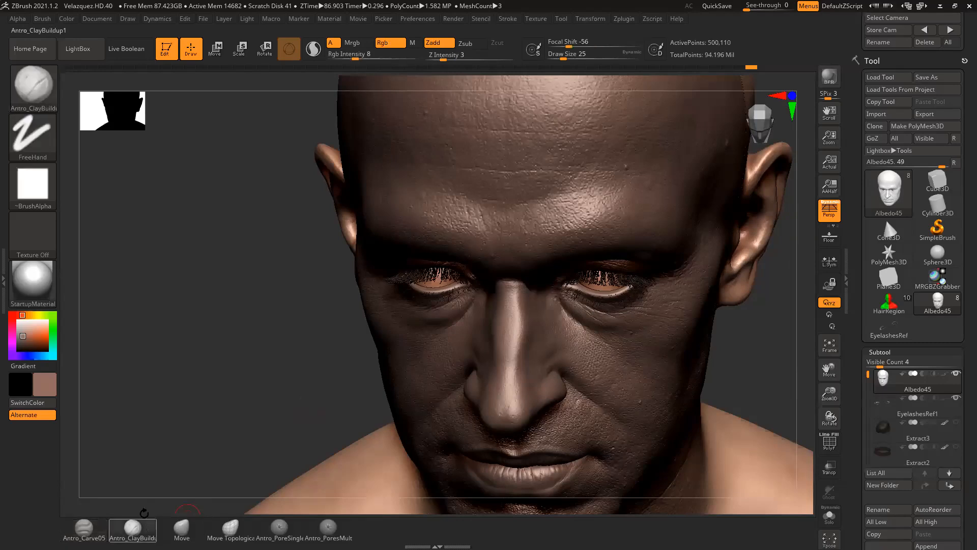
{"action": "left_click", "coordinate": [43, 198]}
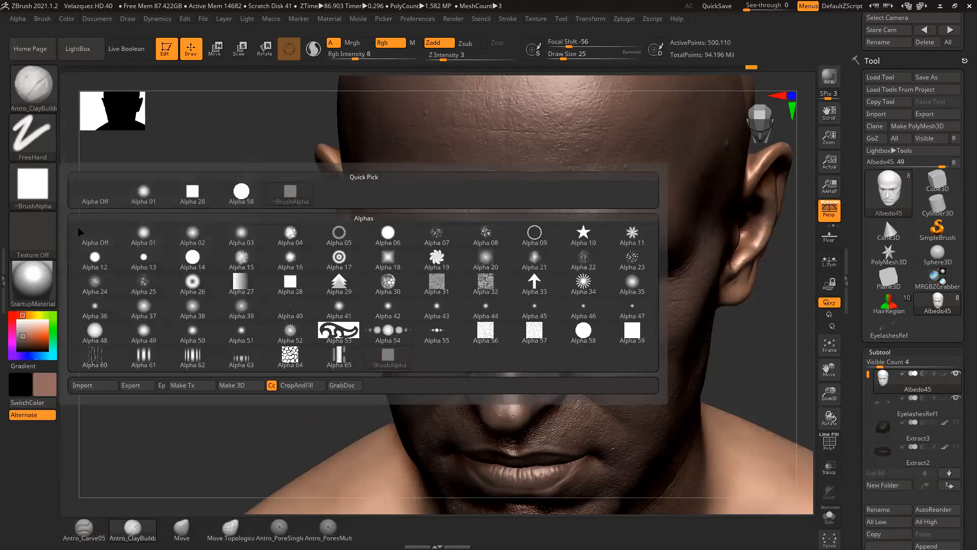
{"action": "left_click", "coordinate": [144, 308]}
- Turn off the clay brush's color painting, reduce its Draw Size to 13, and build up soft folds between the eyebrows
{"action": "left_click_drag", "start_coordinate": [212, 392], "coordinate": [277, 297]}
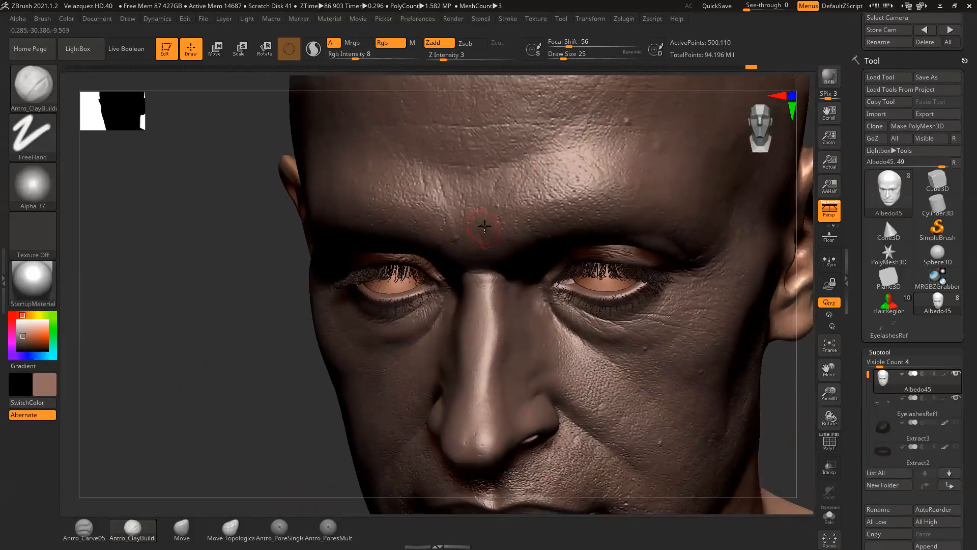
{"action": "key", "text": "space"}
{"action": "left_click_drag", "start_coordinate": [482, 217], "coordinate": [477, 217]}
{"action": "left_click", "coordinate": [390, 42]}
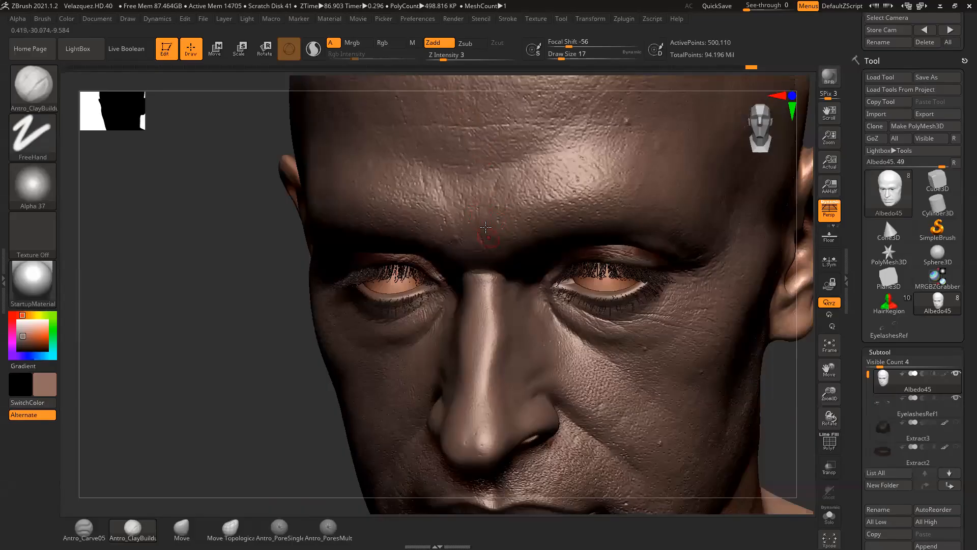
{"action": "key", "text": "space"}
{"action": "left_click_drag", "start_coordinate": [486, 227], "coordinate": [481, 227]}
{"action": "key", "text": "ctrl+z"}
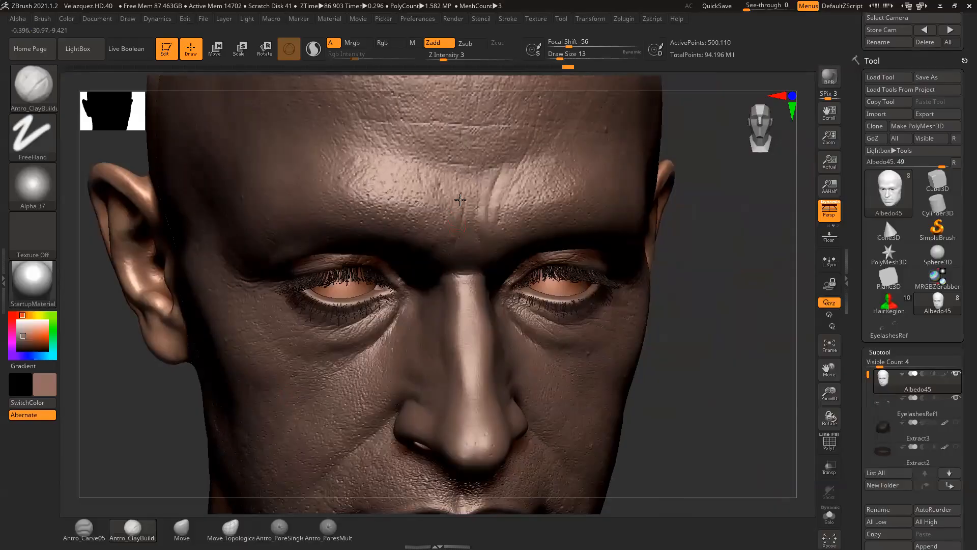
- Set the clay brush's Draw Size to 18 and build up the ridges between the vertical frown creases above the nose
{"action": "key", "text": "space"}
{"action": "left_click_drag", "start_coordinate": [465, 219], "coordinate": [455, 233]}
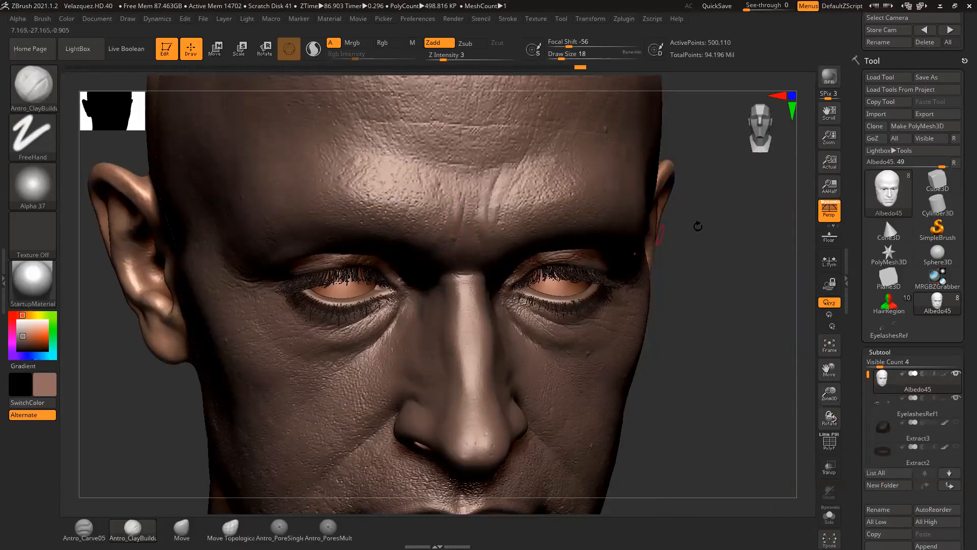
{"action": "left_click_drag", "start_coordinate": [698, 226], "coordinate": [540, 231]}
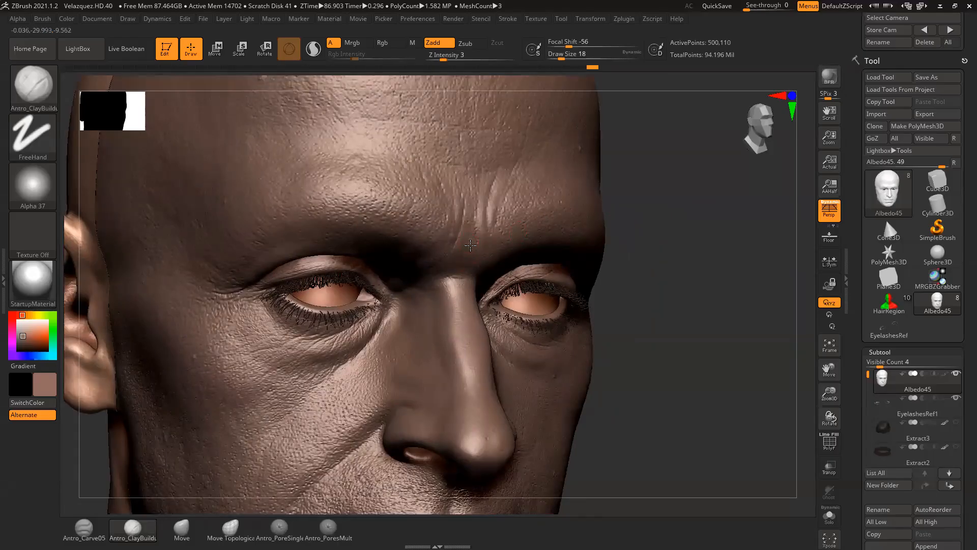
{"action": "left_click_drag", "start_coordinate": [615, 225], "coordinate": [484, 243]}
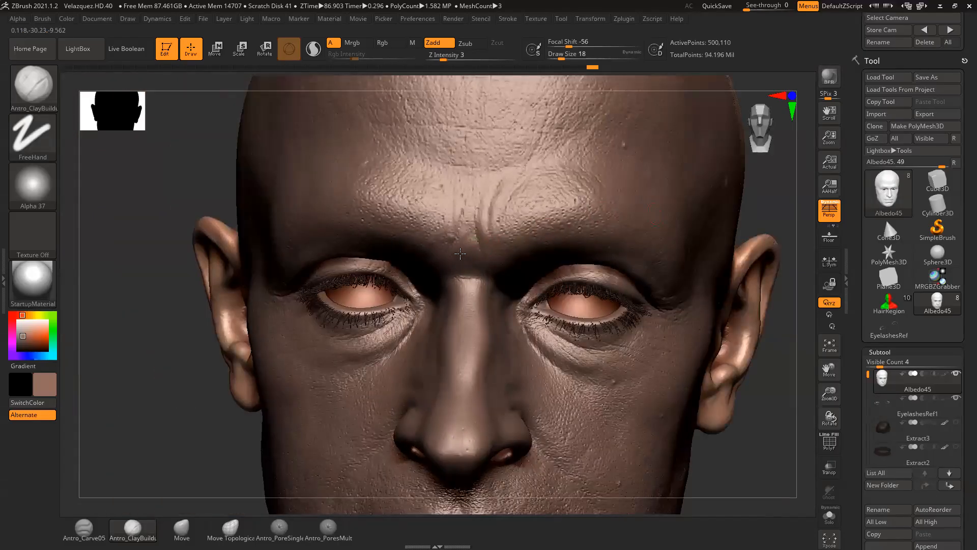
{"action": "left_click_drag", "start_coordinate": [469, 238], "coordinate": [467, 229]}
- Build up the slanted skin folds above the inner end of the left eyebrow
{"action": "right_click_drag", "start_coordinate": [540, 226], "coordinate": [505, 232]}
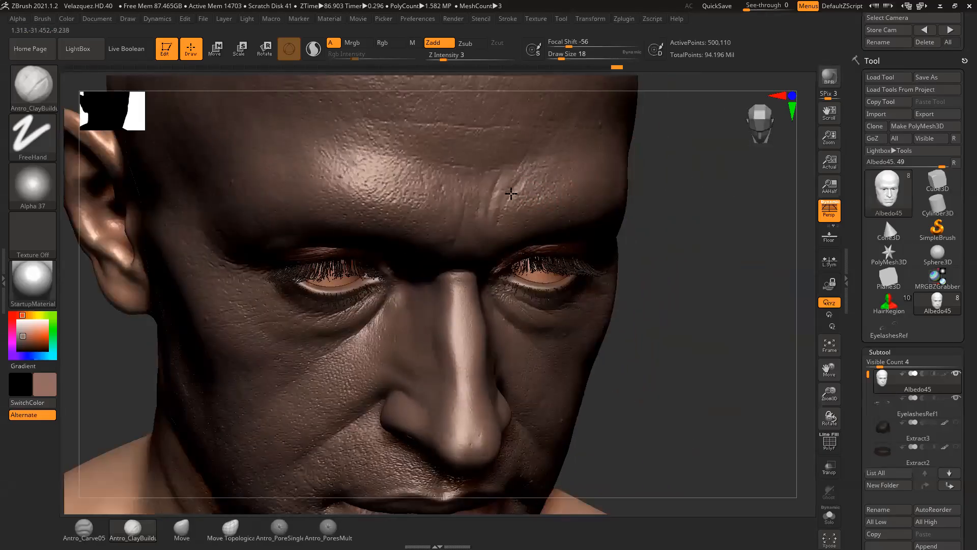
{"action": "mouse_move", "coordinate": [519, 176]}
{"action": "left_mouse_down"}
{"action": "mouse_move", "coordinate": [512, 202]}
{"action": "mouse_move", "coordinate": [531, 179]}
{"action": "left_mouse_up"}
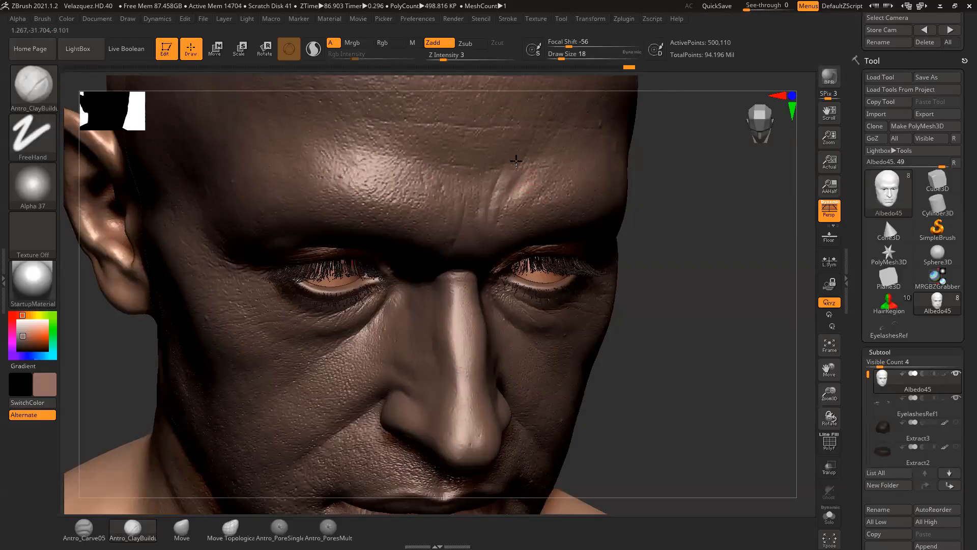
{"action": "left_click_drag", "start_coordinate": [639, 211], "coordinate": [758, 294]}
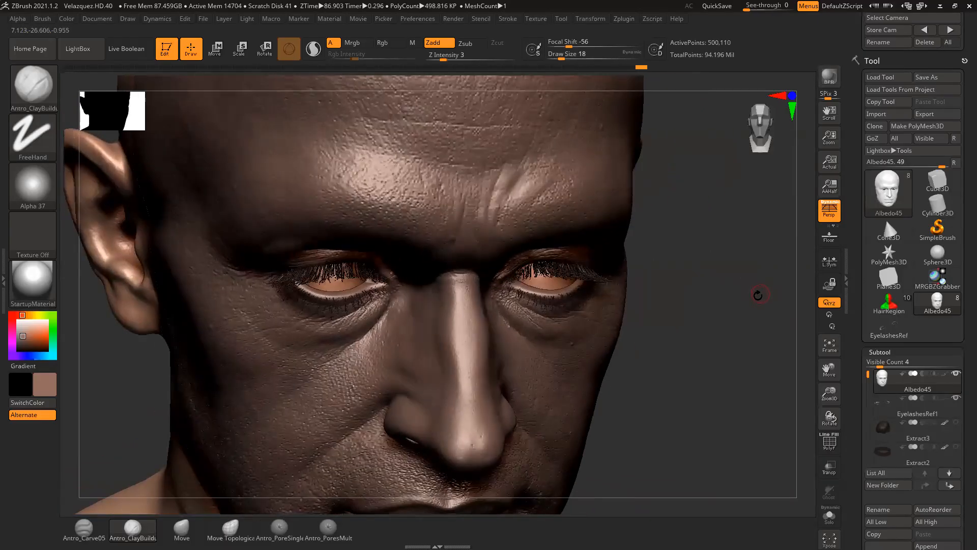
- Return the head to its highest subdivision level and review the sculpted frown from several angles
{"action": "key", "text": "d"}
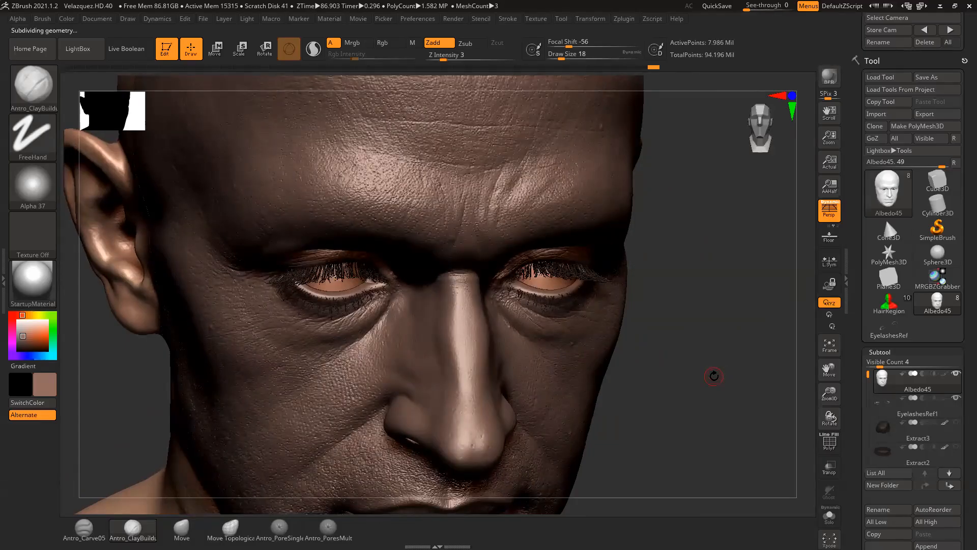
{"action": "left_click_drag", "start_coordinate": [696, 319], "coordinate": [679, 279]}
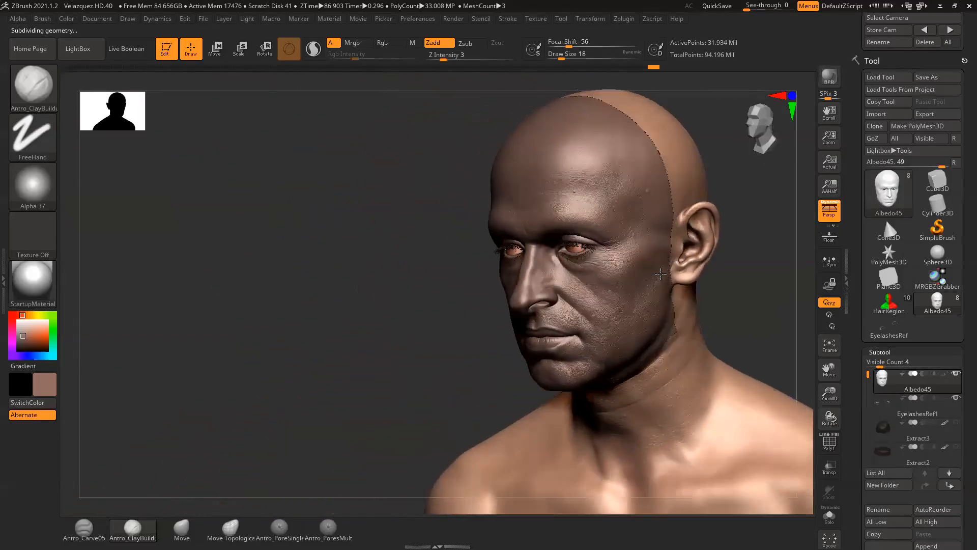
{"action": "left_click_drag", "start_coordinate": [749, 282], "coordinate": [534, 224], "text": "shift"}
{"action": "left_click_drag", "start_coordinate": [673, 219], "coordinate": [649, 214]}
{"action": "left_click_drag", "start_coordinate": [585, 237], "coordinate": [663, 248]}
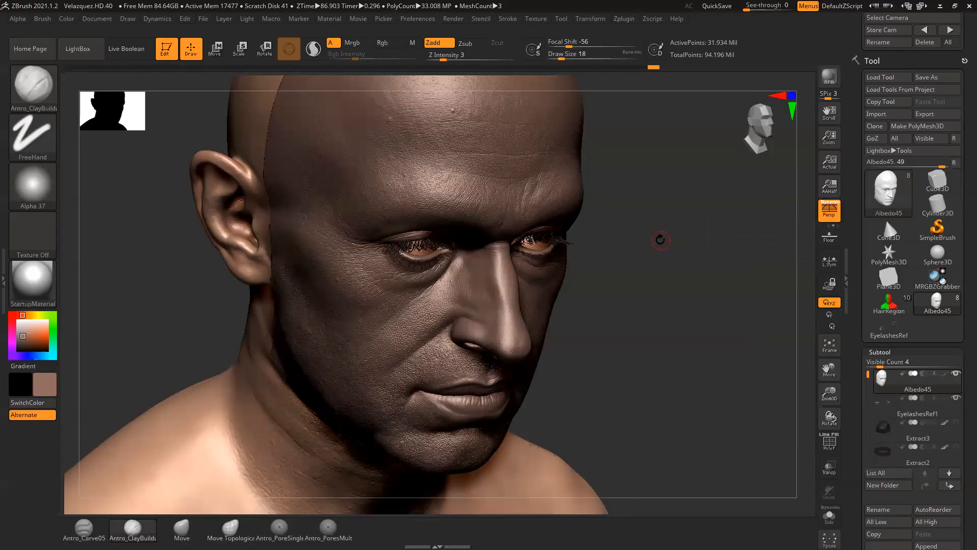
{"action": "left_click_drag", "start_coordinate": [660, 240], "coordinate": [651, 228]}
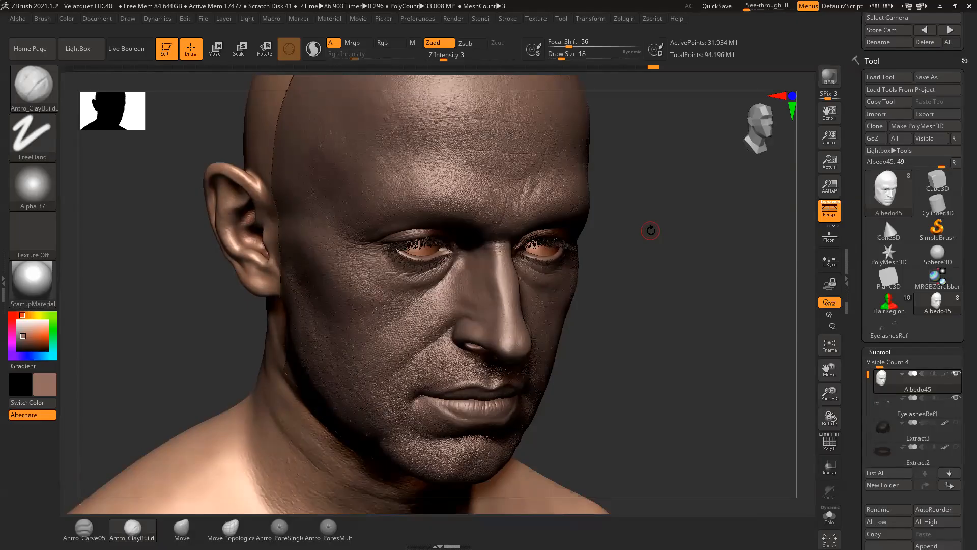
- Examine the modification settings and adjustment curve of Alpha 37
{"action": "left_click", "coordinate": [18, 18]}
{"action": "left_click", "coordinate": [51, 384]}
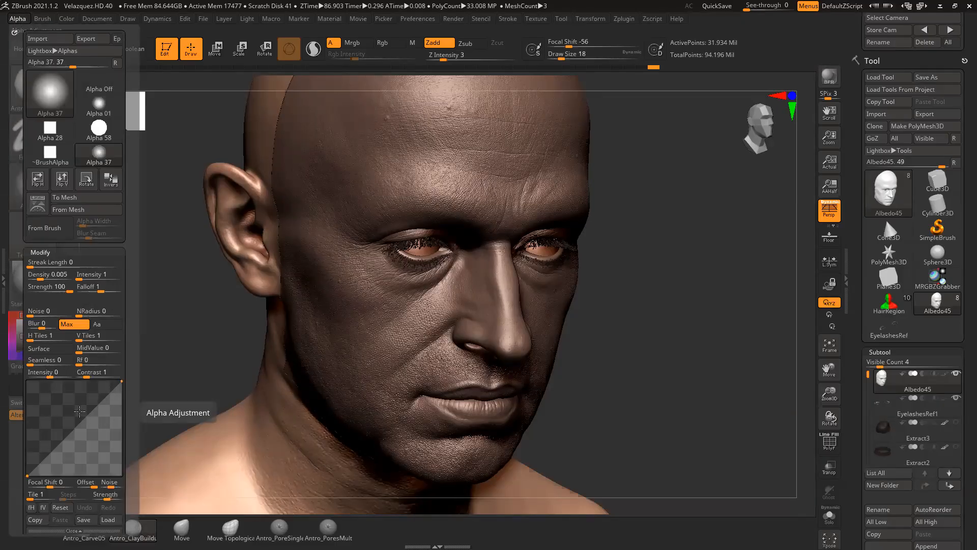
{"action": "left_click_drag", "start_coordinate": [188, 297], "coordinate": [185, 303]}
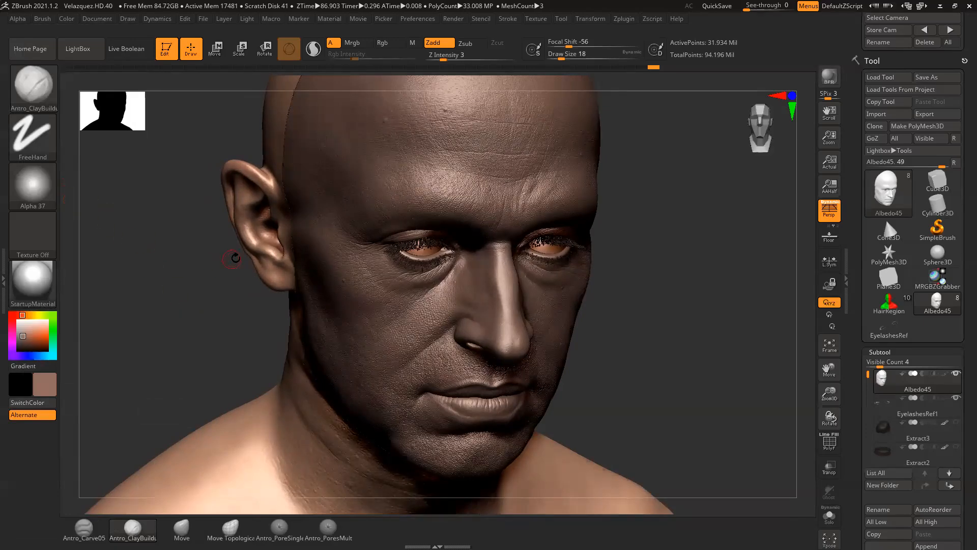
{"action": "left_click_drag", "start_coordinate": [691, 273], "coordinate": [126, 174]}
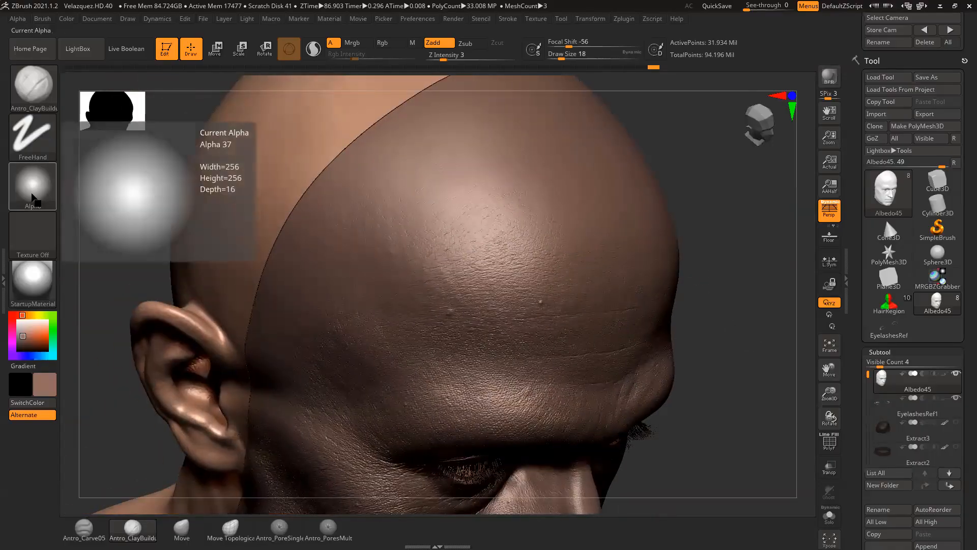
- Set the clay brush's Draw Size to 33 and test raised strokes with Alpha 37 on the upper forehead
{"action": "key", "text": "space"}
{"action": "left_click_drag", "start_coordinate": [456, 178], "coordinate": [459, 178]}
{"action": "mouse_move", "coordinate": [679, 155]}
{"action": "left_mouse_down"}
{"action": "mouse_move", "coordinate": [703, 205]}
{"action": "mouse_move", "coordinate": [688, 198]}
{"action": "left_mouse_up"}
{"action": "mouse_move", "coordinate": [454, 189]}
{"action": "left_mouse_down"}
{"action": "mouse_move", "coordinate": [446, 203]}
{"action": "mouse_move", "coordinate": [461, 183]}
{"action": "mouse_move", "coordinate": [438, 209]}
{"action": "mouse_move", "coordinate": [474, 193]}
{"action": "left_mouse_up"}
{"action": "mouse_move", "coordinate": [708, 168]}
{"action": "left_mouse_down"}
{"action": "mouse_move", "coordinate": [719, 187]}
{"action": "mouse_move", "coordinate": [713, 204]}
{"action": "left_mouse_up"}
{"action": "mouse_move", "coordinate": [458, 224]}
{"action": "left_mouse_down"}
{"action": "mouse_move", "coordinate": [473, 205]}
{"action": "mouse_move", "coordinate": [448, 229]}
{"action": "left_mouse_up"}
{"action": "left_click_drag", "start_coordinate": [705, 186], "coordinate": [714, 194]}
{"action": "mouse_move", "coordinate": [478, 205]}
{"action": "left_mouse_down"}
{"action": "mouse_move", "coordinate": [456, 230]}
{"action": "mouse_move", "coordinate": [478, 205]}
{"action": "left_mouse_up"}
{"action": "left_click_drag", "start_coordinate": [660, 194], "coordinate": [684, 199]}
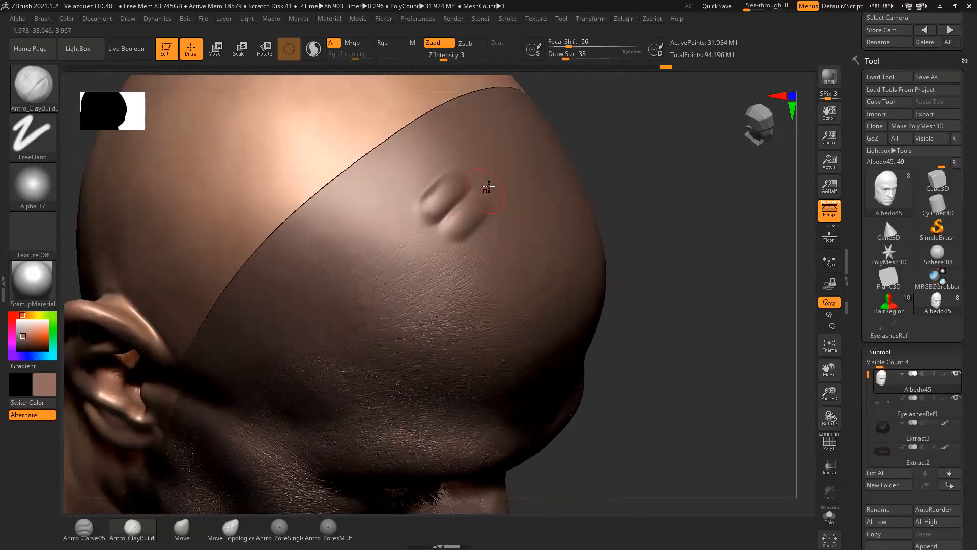
- Try the square Alpha 28 on the clay brush with comparison strokes on the upper forehead
{"action": "left_click", "coordinate": [40, 189]}
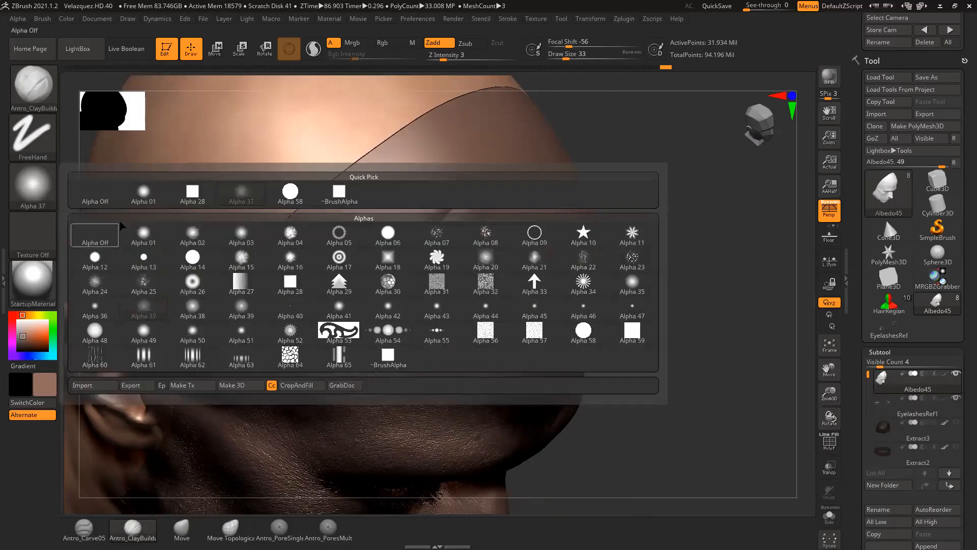
{"action": "left_click", "coordinate": [193, 193]}
{"action": "left_click_drag", "start_coordinate": [629, 184], "coordinate": [656, 224]}
{"action": "mouse_move", "coordinate": [511, 158]}
{"action": "left_mouse_down"}
{"action": "mouse_move", "coordinate": [528, 153]}
{"action": "mouse_move", "coordinate": [542, 189]}
{"action": "mouse_move", "coordinate": [506, 145]}
{"action": "left_mouse_up"}
{"action": "left_click_drag", "start_coordinate": [718, 181], "coordinate": [779, 164]}
{"action": "left_click_drag", "start_coordinate": [636, 178], "coordinate": [729, 302]}
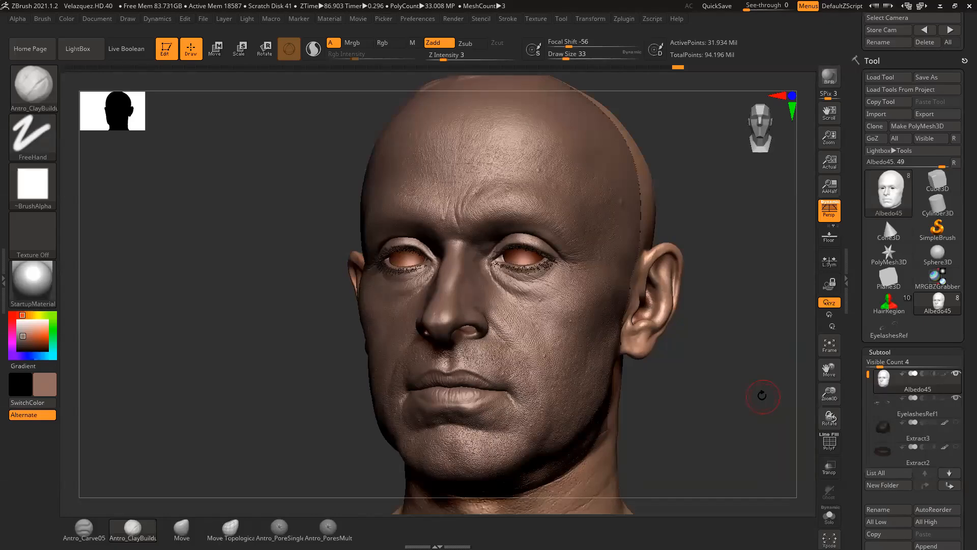
- Set the clay brush's Draw Size to 22, choose Alpha 37, try a raised stroke above the inner left eyebrow, and undo it
{"action": "left_click_drag", "start_coordinate": [712, 344], "coordinate": [650, 296]}
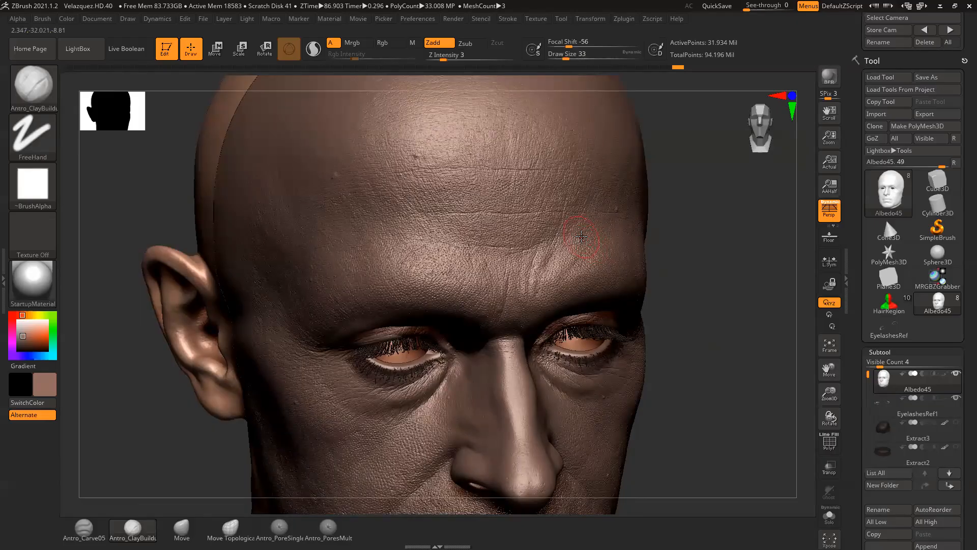
{"action": "mouse_move", "coordinate": [672, 241]}
{"action": "left_mouse_down"}
{"action": "mouse_move", "coordinate": [703, 240]}
{"action": "mouse_move", "coordinate": [733, 285]}
{"action": "mouse_move", "coordinate": [740, 180]}
{"action": "left_mouse_up"}
{"action": "key", "text": "space"}
{"action": "left_click_drag", "start_coordinate": [587, 258], "coordinate": [580, 256]}
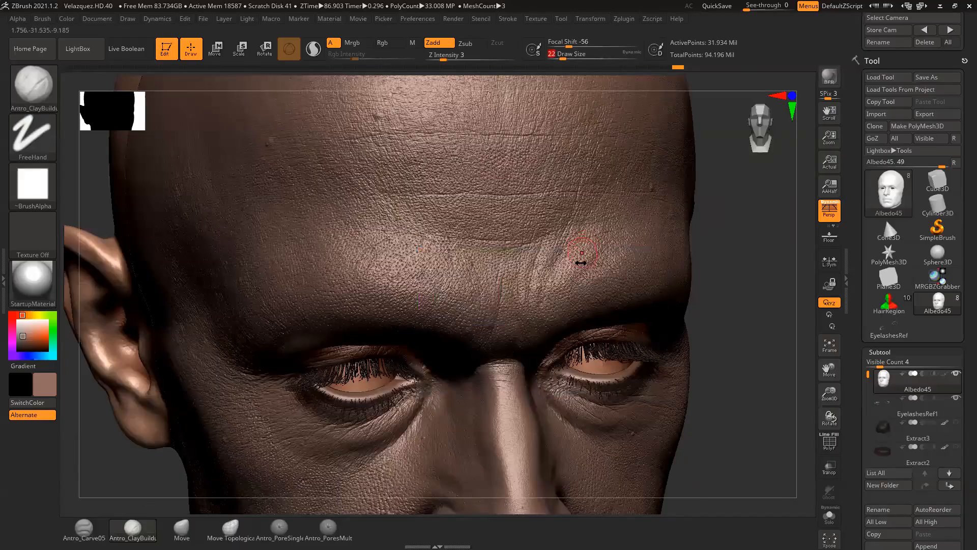
{"action": "left_click", "coordinate": [33, 185]}
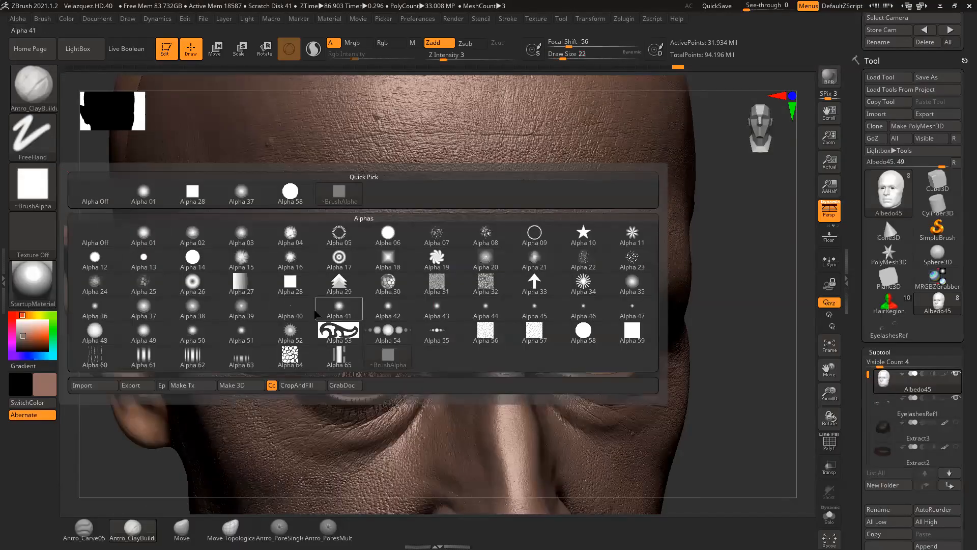
{"action": "left_click", "coordinate": [144, 307]}
{"action": "left_click_drag", "start_coordinate": [560, 280], "coordinate": [579, 245]}
{"action": "left_click_drag", "start_coordinate": [779, 245], "coordinate": [715, 135], "text": "alt"}
{"action": "mouse_move", "coordinate": [572, 257]}
{"action": "left_mouse_down"}
{"action": "mouse_move", "coordinate": [547, 299]}
{"action": "mouse_move", "coordinate": [591, 246]}
{"action": "mouse_move", "coordinate": [556, 306]}
{"action": "left_mouse_up"}
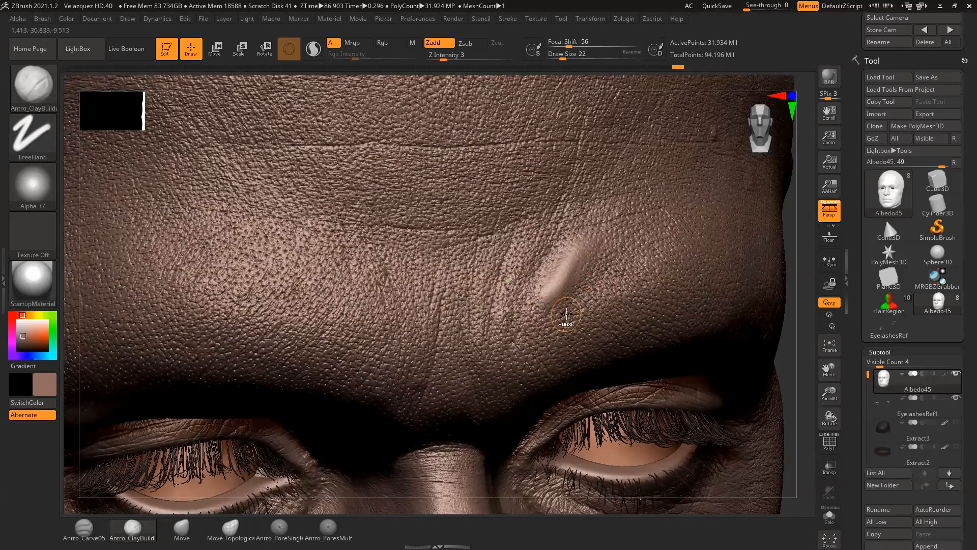
{"action": "key", "text": "ctrl+z"}
{"action": "key", "text": "ctrl+z"}
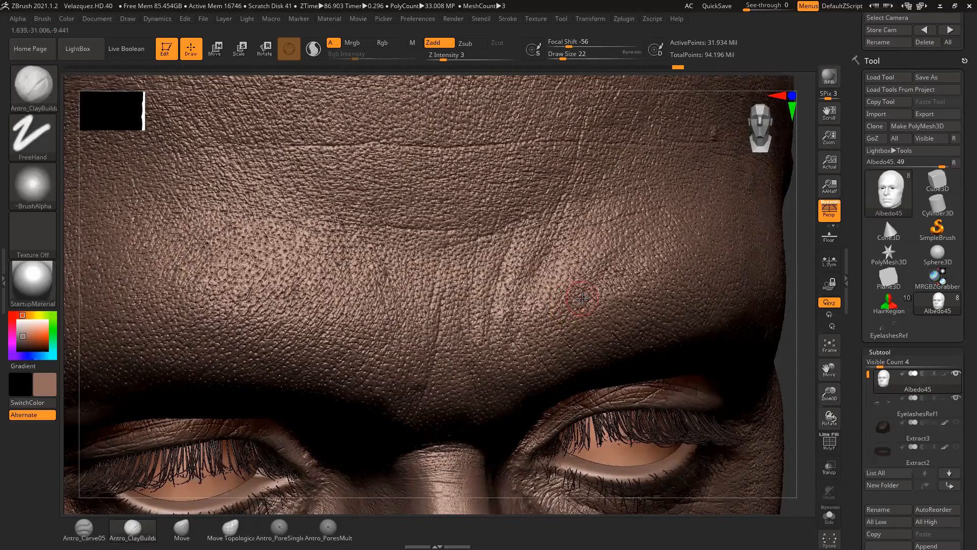
- Switch to the Standard brush, remove its alpha, and set the Draw Size to 25
{"action": "key", "text": "shift"}
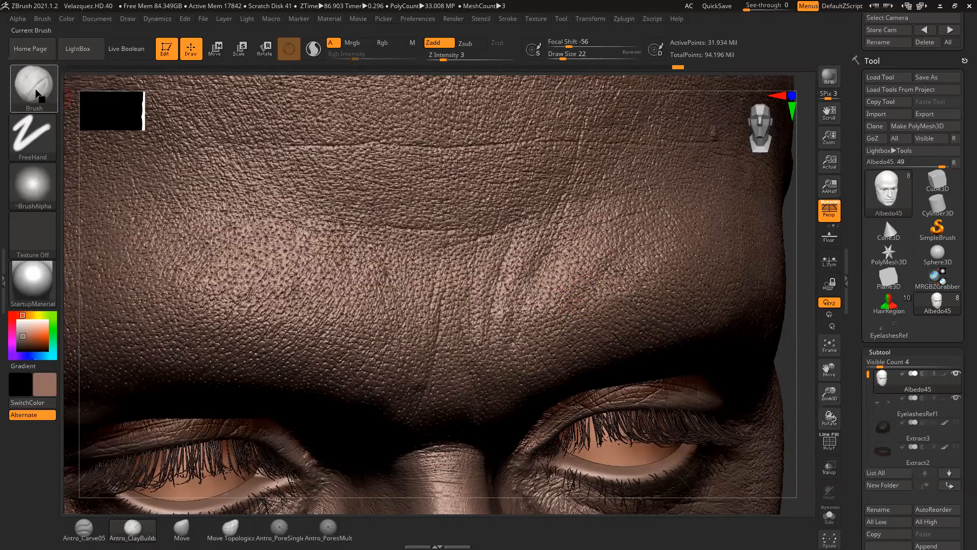
{"action": "key", "text": "b"}
{"action": "left_click", "coordinate": [488, 96]}
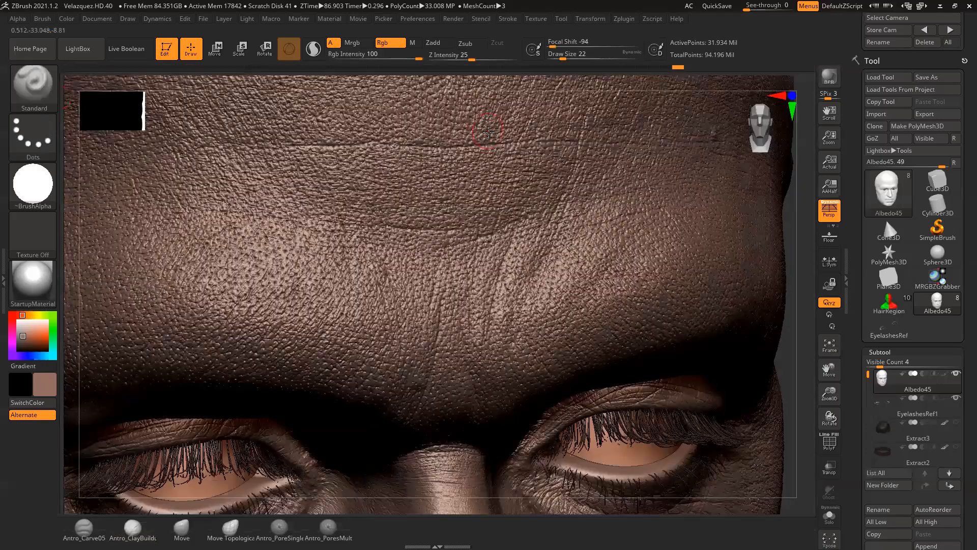
{"action": "left_click", "coordinate": [45, 193]}
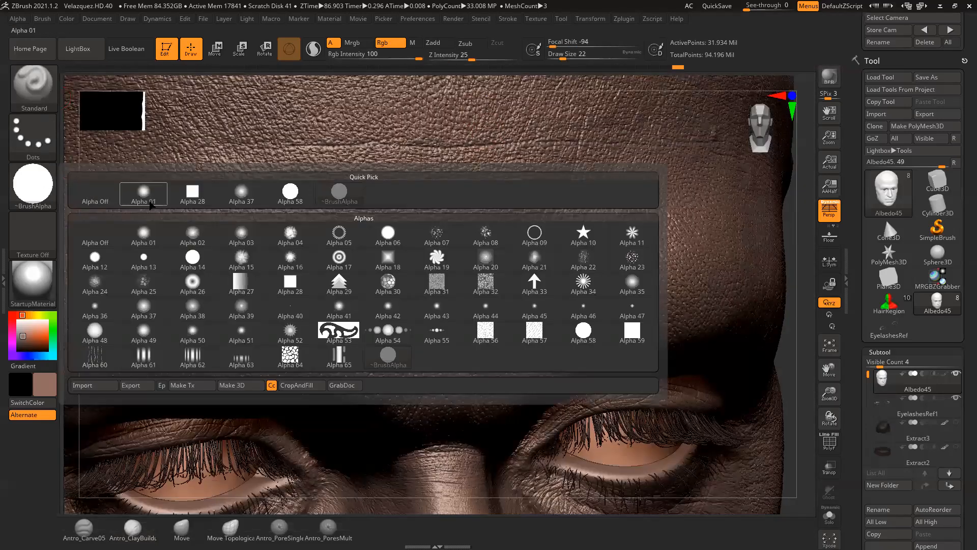
{"action": "left_click", "coordinate": [95, 199]}
{"action": "key", "text": "space"}
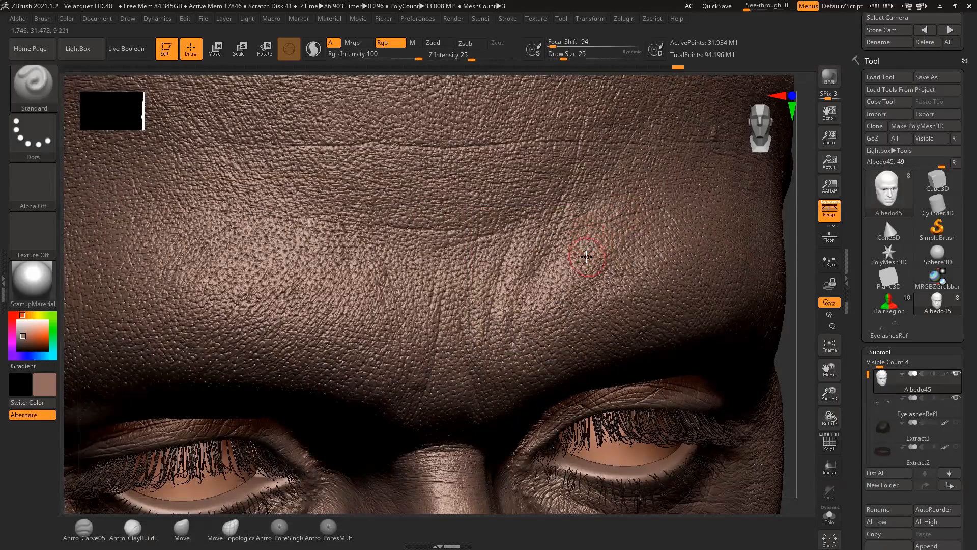
- Turn off Rgb on the Standard brush, try a stroke above the inner left eyebrow, and undo it
{"action": "key", "text": "ctrl"}
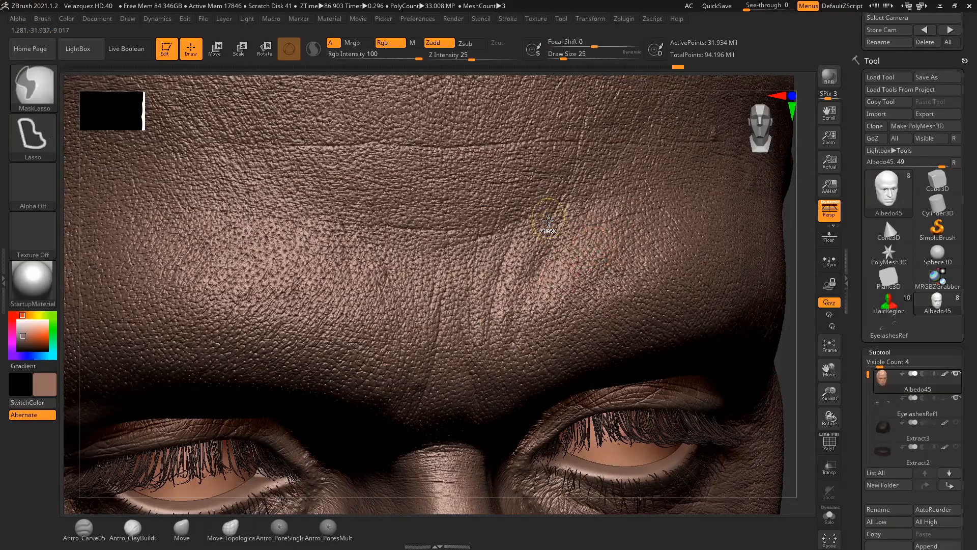
{"action": "left_click", "coordinate": [387, 42]}
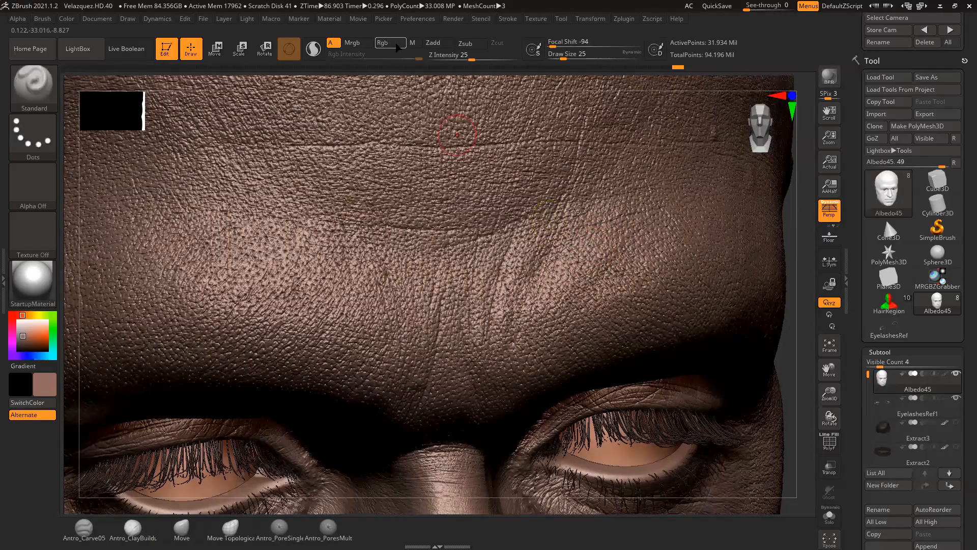
{"action": "left_click_drag", "start_coordinate": [597, 245], "coordinate": [559, 276]}
{"action": "key", "text": "ctrl"}
{"action": "key", "text": "ctrl+z"}
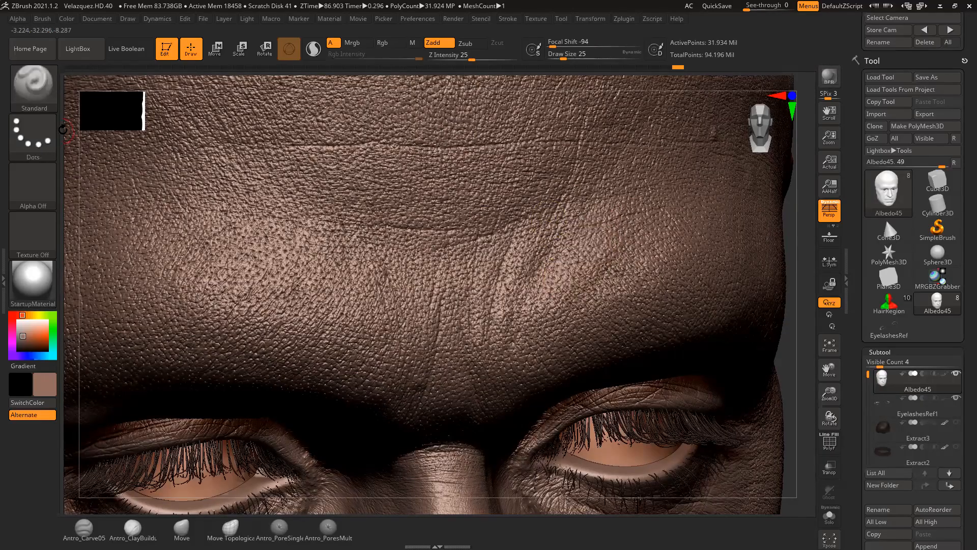
- Set the Standard brush's LazyStep to 0.02, try a raised stroke above the inner left eyebrow, and undo it
{"action": "left_click", "coordinate": [506, 19]}
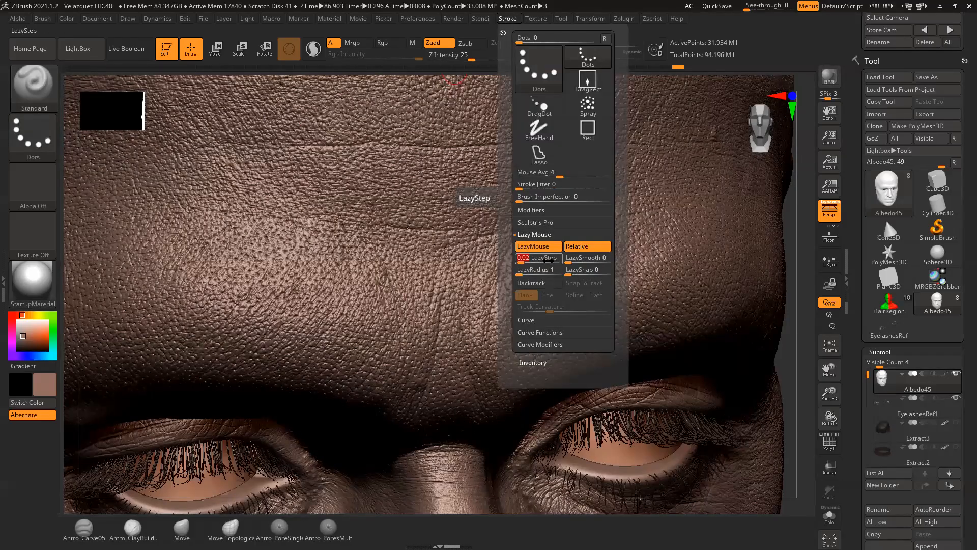
{"action": "left_click_drag", "start_coordinate": [602, 244], "coordinate": [562, 295]}
{"action": "key", "text": "ctrl"}
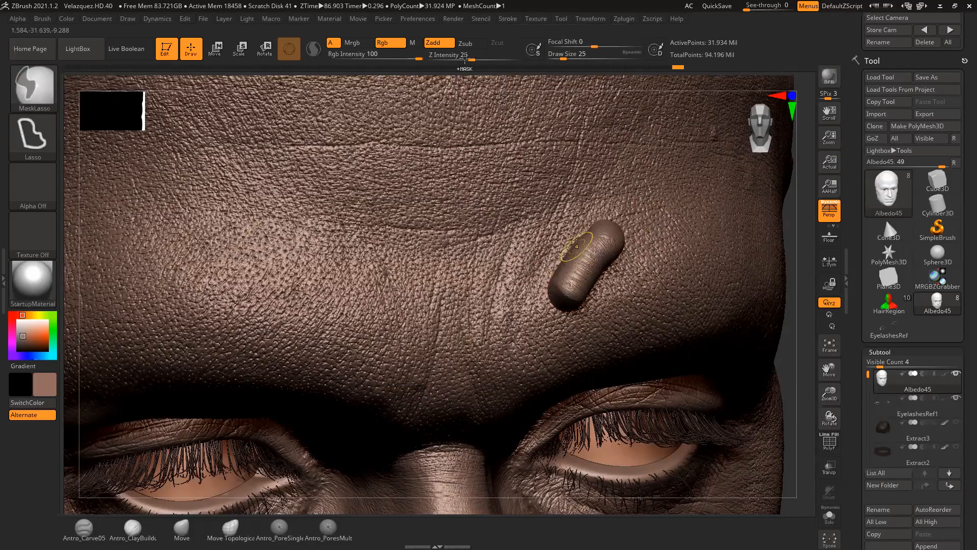
{"action": "key", "text": "ctrl+z"}
- Set Z Intensity to 2 and build up the frown folds above the inner left eyebrow, working on a lower subdivision level
{"action": "left_click_drag", "start_coordinate": [463, 57], "coordinate": [441, 57]}
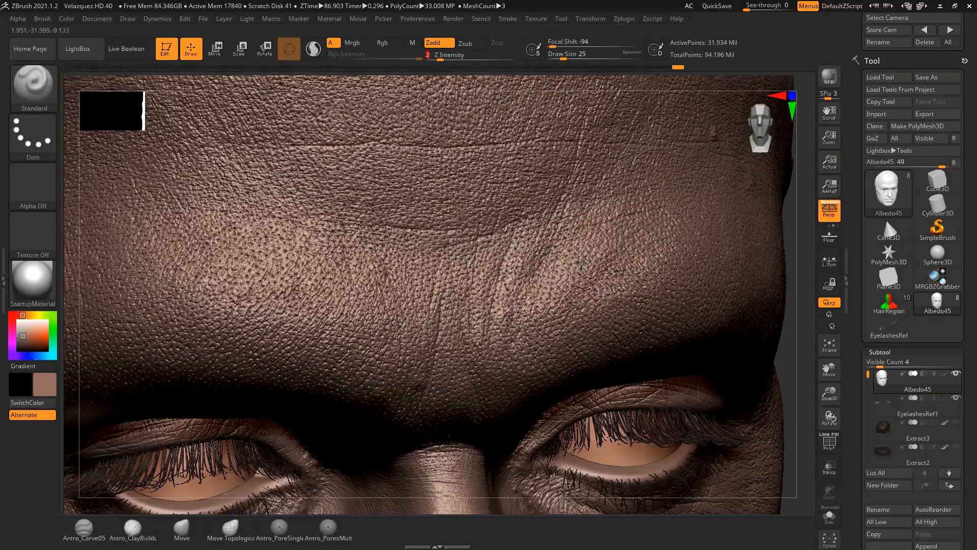
{"action": "left_click_drag", "start_coordinate": [594, 242], "coordinate": [556, 287]}
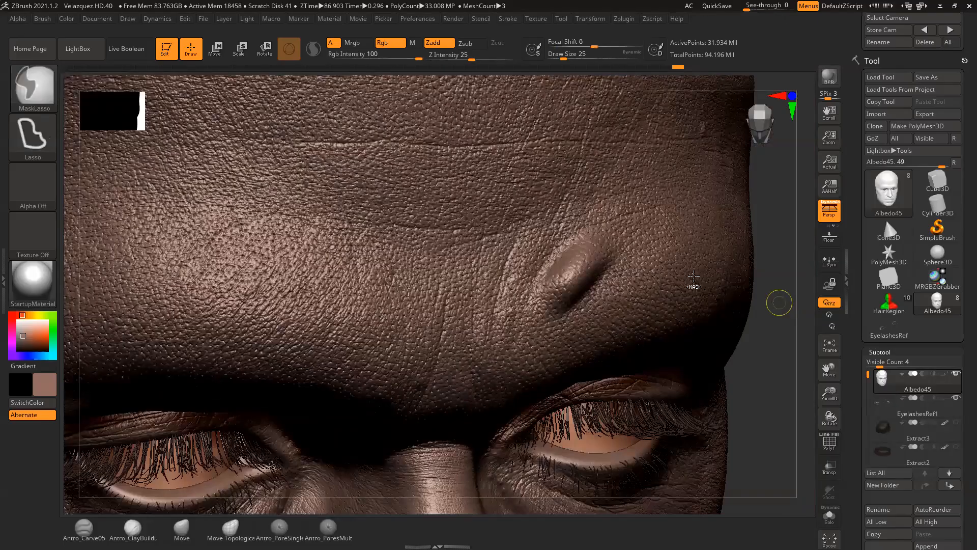
{"action": "key", "text": "ctrl"}
{"action": "left_click_drag", "start_coordinate": [624, 267], "coordinate": [590, 272], "text": "shift"}
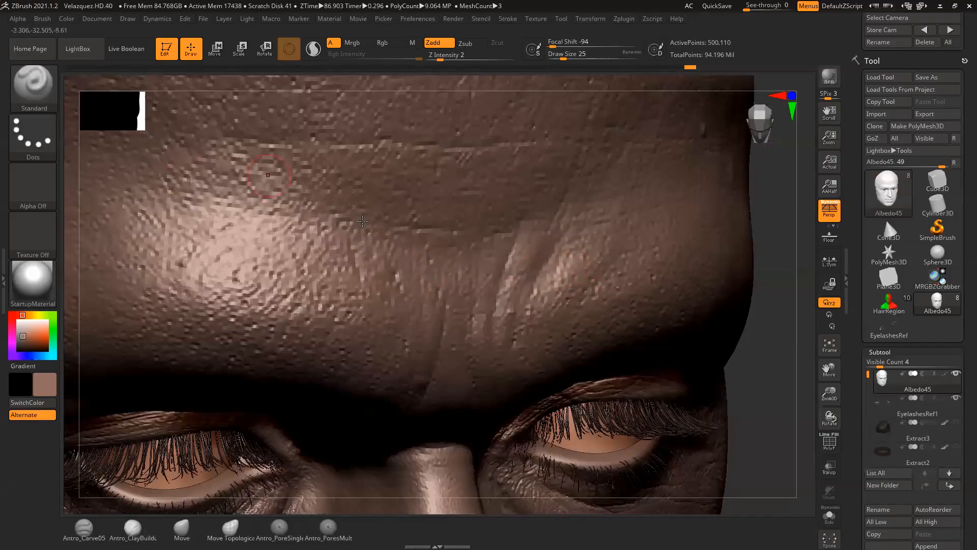
{"action": "mouse_move", "coordinate": [580, 263]}
{"action": "left_mouse_down"}
{"action": "mouse_move", "coordinate": [559, 267]}
{"action": "mouse_move", "coordinate": [562, 280]}
{"action": "mouse_move", "coordinate": [545, 288]}
{"action": "left_mouse_up"}
{"action": "mouse_move", "coordinate": [518, 239]}
{"action": "left_mouse_down"}
{"action": "mouse_move", "coordinate": [490, 305]}
{"action": "mouse_move", "coordinate": [486, 258]}
{"action": "mouse_move", "coordinate": [489, 273]}
{"action": "left_mouse_up"}
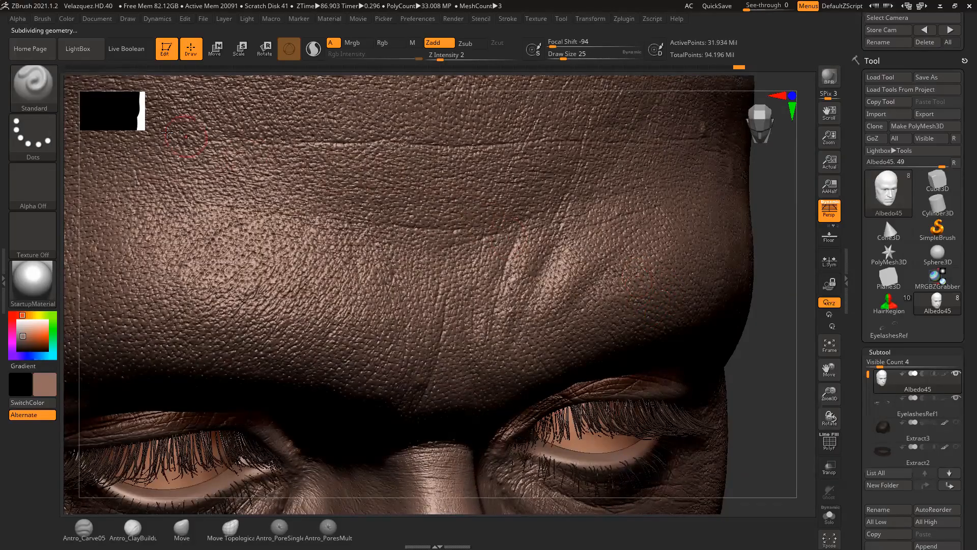
- Choose the Elastic brush, turn off Rgb, and set its Z Intensity to 35
{"action": "left_click", "coordinate": [34, 85]}
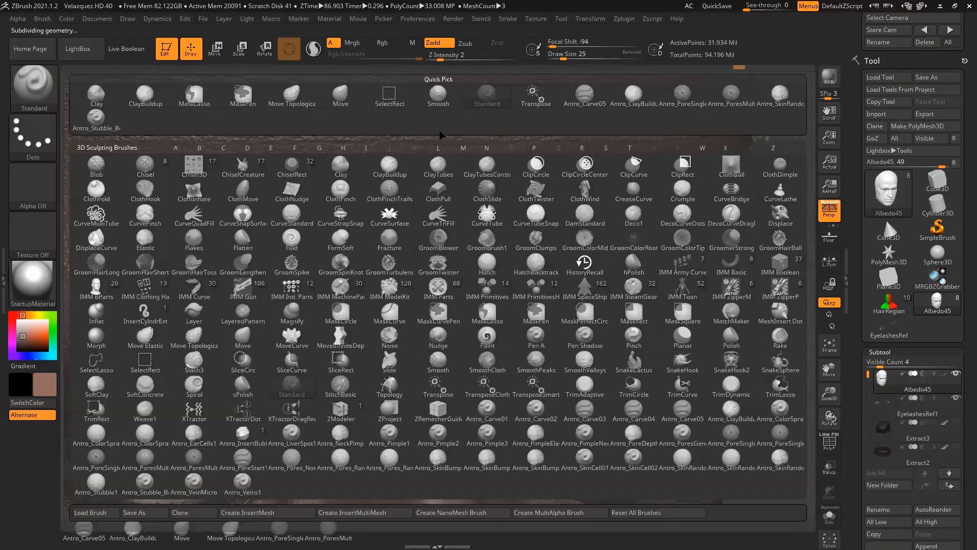
{"action": "key", "text": "e"}
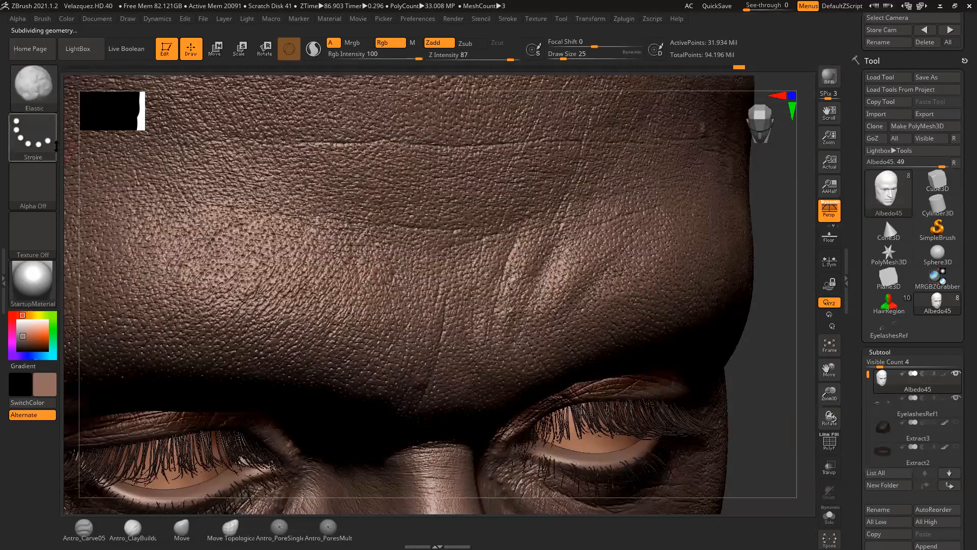
{"action": "left_click", "coordinate": [390, 44]}
{"action": "left_click", "coordinate": [477, 53]}
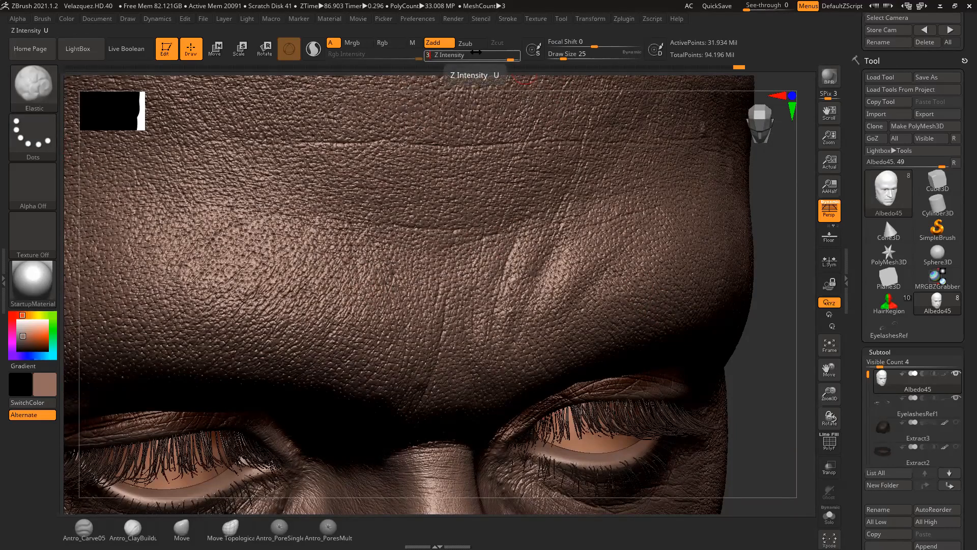
{"action": "key", "text": "Return"}
- Test the Elastic brush with circular and straight strokes on the smooth skin at the top of the head
{"action": "right_click_drag", "start_coordinate": [645, 256], "coordinate": [766, 343]}
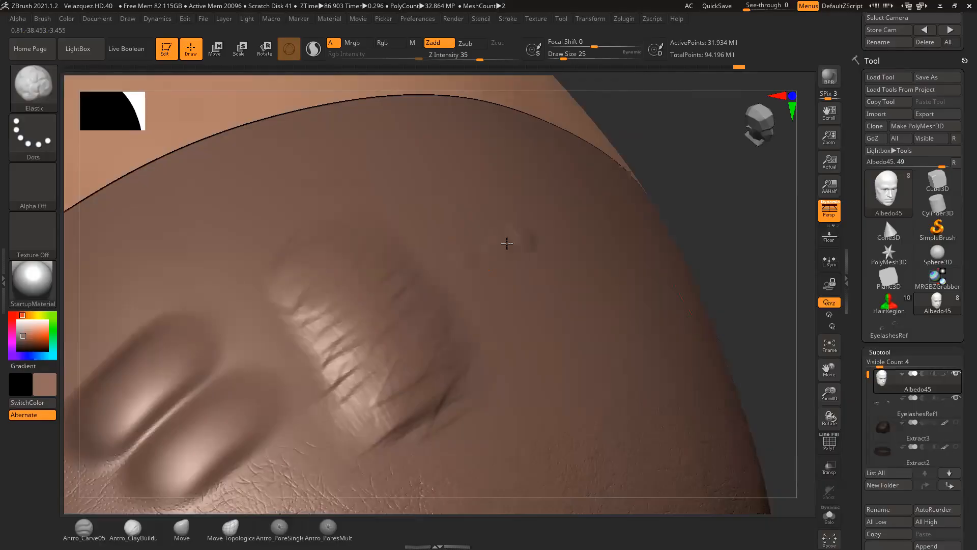
{"action": "left_click_drag", "start_coordinate": [509, 258], "coordinate": [504, 279]}
{"action": "right_click_drag", "start_coordinate": [615, 225], "coordinate": [719, 202]}
{"action": "left_click_drag", "start_coordinate": [552, 261], "coordinate": [502, 254]}
{"action": "left_click_drag", "start_coordinate": [399, 179], "coordinate": [506, 169]}
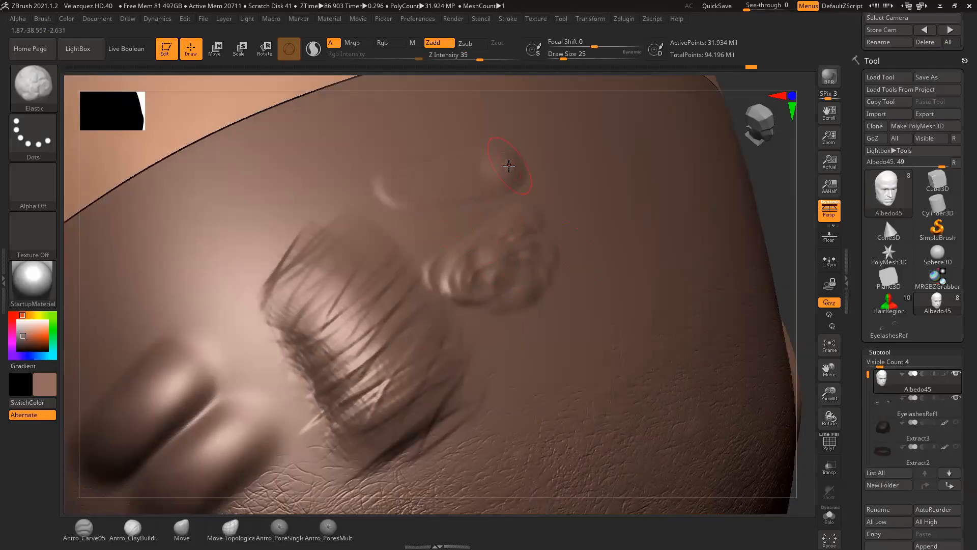
{"action": "mouse_move", "coordinate": [401, 187]}
{"action": "left_mouse_down"}
{"action": "mouse_move", "coordinate": [478, 173]}
{"action": "mouse_move", "coordinate": [456, 176]}
{"action": "left_mouse_up"}
- Set the Elastic brush to Z Intensity 30 and Draw Size 22, stroke the central frown fold, and undo the last stroke
{"action": "mouse_move", "coordinate": [779, 245]}
{"action": "left_mouse_down", "text": "alt"}
{"action": "mouse_move", "coordinate": [759, 227]}
{"action": "mouse_move", "coordinate": [704, 229]}
{"action": "mouse_move", "coordinate": [743, 285]}
{"action": "mouse_move", "coordinate": [703, 203]}
{"action": "mouse_move", "coordinate": [726, 224]}
{"action": "left_mouse_up", "text": "alt"}
{"action": "mouse_move", "coordinate": [806, 380]}
{"action": "left_mouse_down", "text": "alt"}
{"action": "mouse_move", "coordinate": [702, 251]}
{"action": "mouse_move", "coordinate": [738, 273]}
{"action": "mouse_move", "coordinate": [704, 279]}
{"action": "mouse_move", "coordinate": [811, 296]}
{"action": "left_mouse_up", "text": "alt"}
{"action": "key", "text": "space"}
{"action": "left_click", "coordinate": [451, 297]}
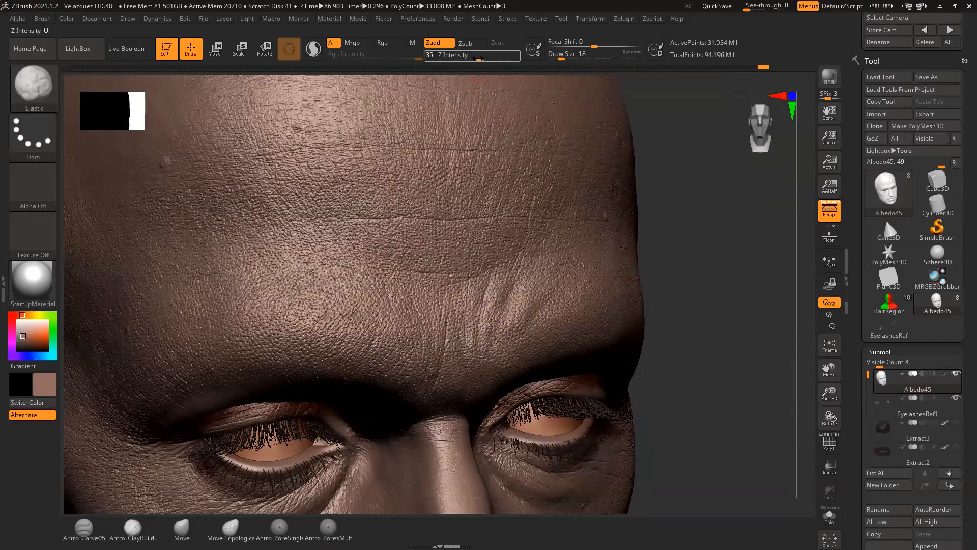
{"action": "left_click_drag", "start_coordinate": [479, 59], "coordinate": [478, 59]}
{"action": "mouse_move", "coordinate": [696, 212]}
{"action": "left_mouse_down", "text": "alt"}
{"action": "mouse_move", "coordinate": [720, 205]}
{"action": "mouse_move", "coordinate": [677, 209]}
{"action": "left_mouse_up", "text": "alt"}
{"action": "key", "text": "space"}
{"action": "left_click", "coordinate": [426, 236]}
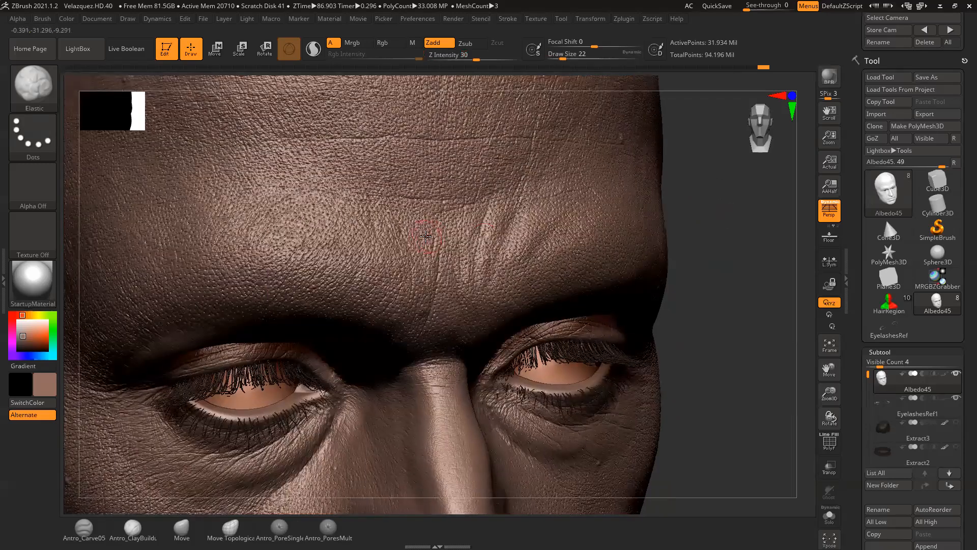
{"action": "left_click_drag", "start_coordinate": [413, 226], "coordinate": [428, 275]}
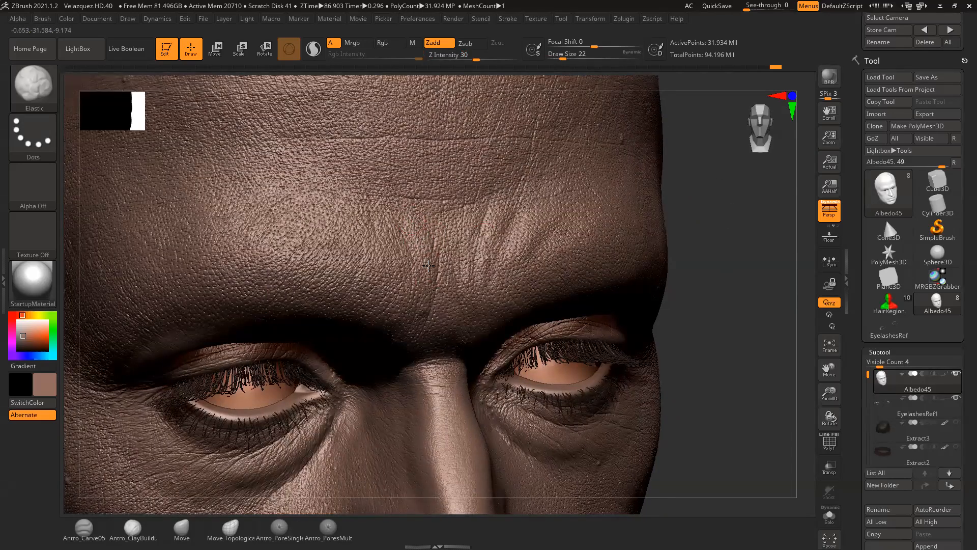
{"action": "left_click_drag", "start_coordinate": [415, 222], "coordinate": [426, 231]}
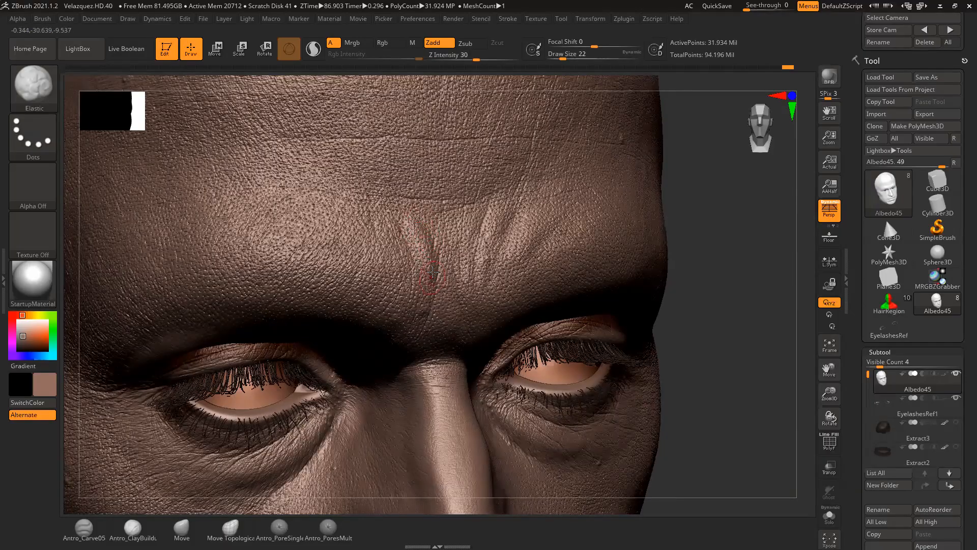
{"action": "key", "text": "ctrl+z"}
- Set the Draw Size to 27 and build up the folds between the eyebrows on the right-eyebrow side, down towards the nose bridge
{"action": "key", "text": "]"}
{"action": "left_click_drag", "start_coordinate": [385, 239], "coordinate": [423, 311]}
{"action": "mouse_move", "coordinate": [445, 278]}
{"action": "left_mouse_down"}
{"action": "mouse_move", "coordinate": [443, 312]}
{"action": "mouse_move", "coordinate": [418, 326]}
{"action": "left_mouse_up"}
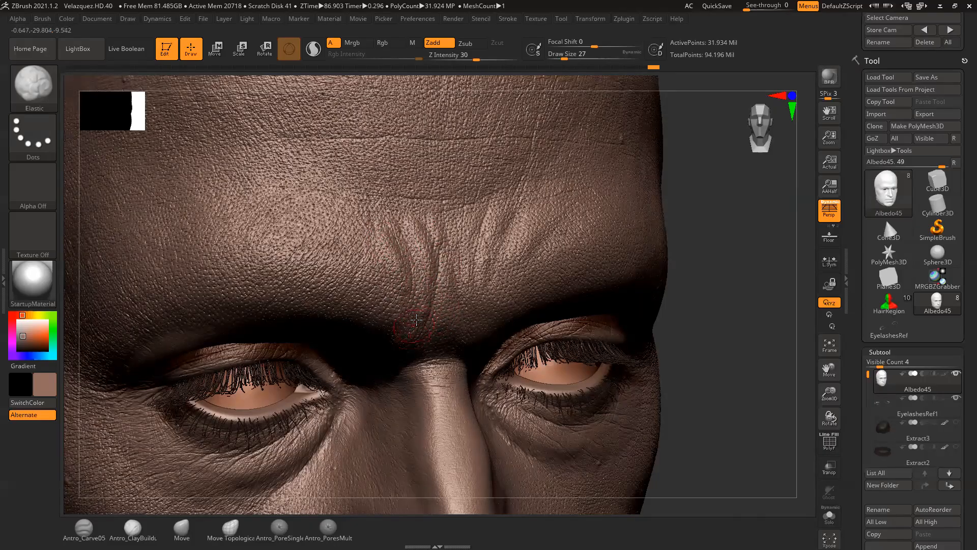
{"action": "mouse_move", "coordinate": [722, 285]}
{"action": "left_mouse_down", "text": "alt"}
{"action": "mouse_move", "coordinate": [750, 345]}
{"action": "mouse_move", "coordinate": [719, 348]}
{"action": "left_mouse_up", "text": "alt"}
{"action": "left_click_drag", "start_coordinate": [467, 207], "coordinate": [465, 218]}
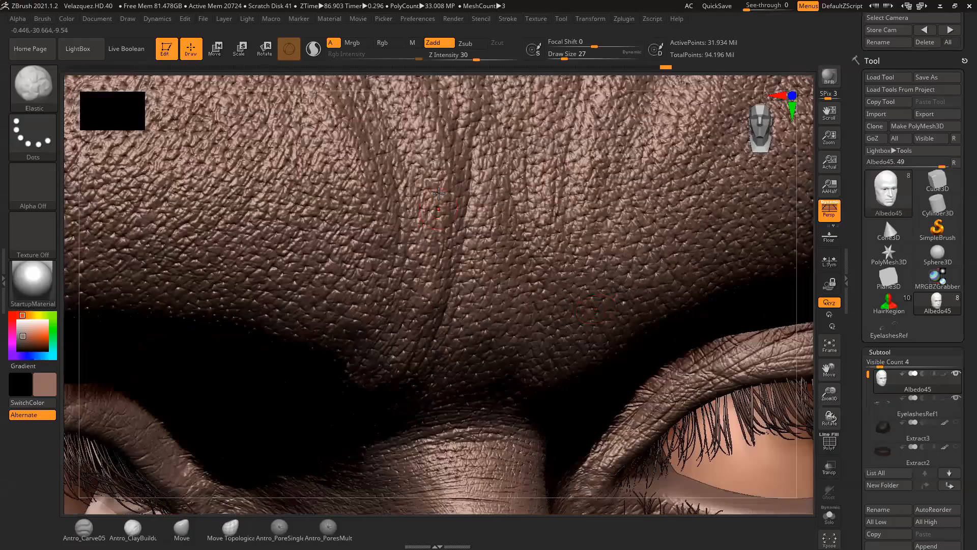
- Examine the frown folds and the whole head from the front and both three-quarter angles
{"action": "left_click_drag", "start_coordinate": [801, 317], "coordinate": [764, 291], "text": "alt"}
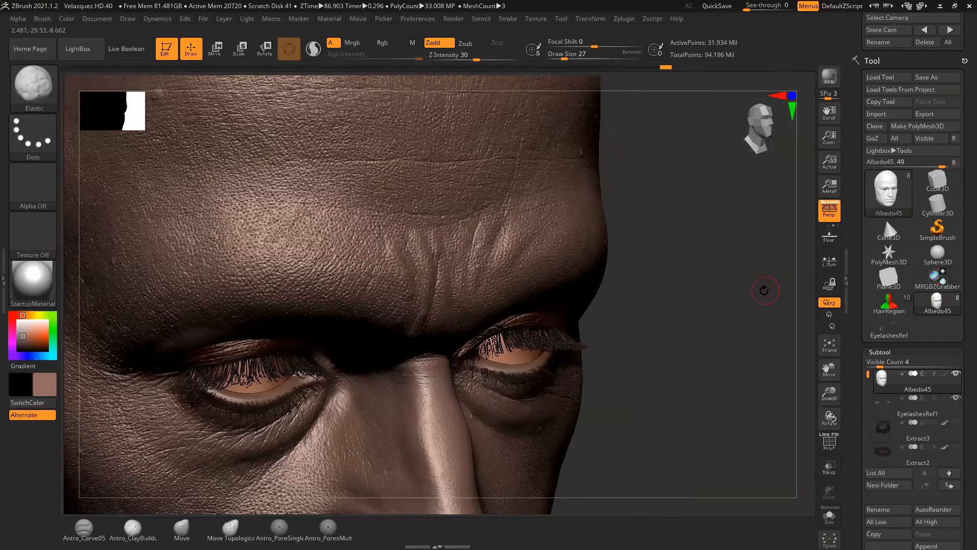
{"action": "left_click_drag", "start_coordinate": [720, 332], "coordinate": [676, 416]}
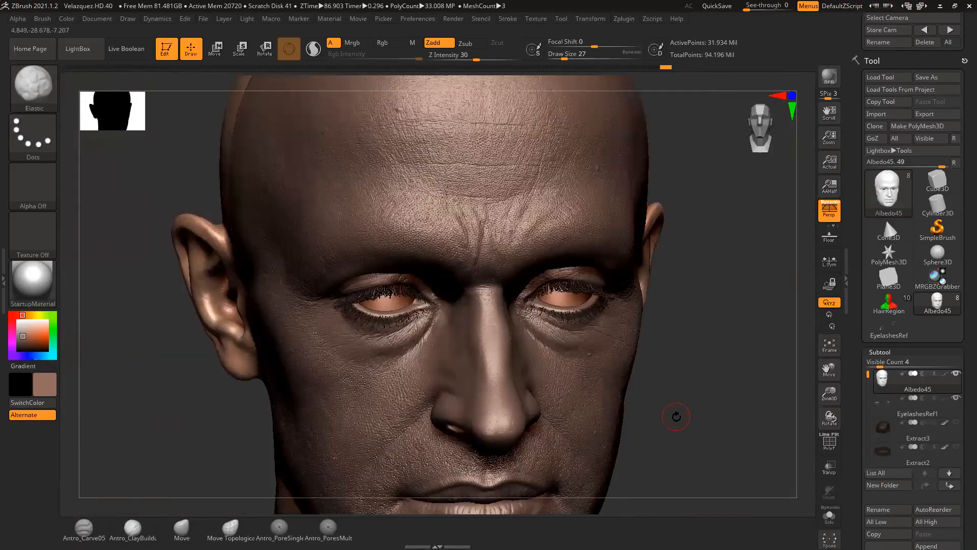
{"action": "mouse_move", "coordinate": [725, 349]}
{"action": "left_mouse_down"}
{"action": "mouse_move", "coordinate": [720, 322]}
{"action": "mouse_move", "coordinate": [689, 315]}
{"action": "mouse_move", "coordinate": [689, 271]}
{"action": "mouse_move", "coordinate": [692, 343]}
{"action": "left_mouse_up"}
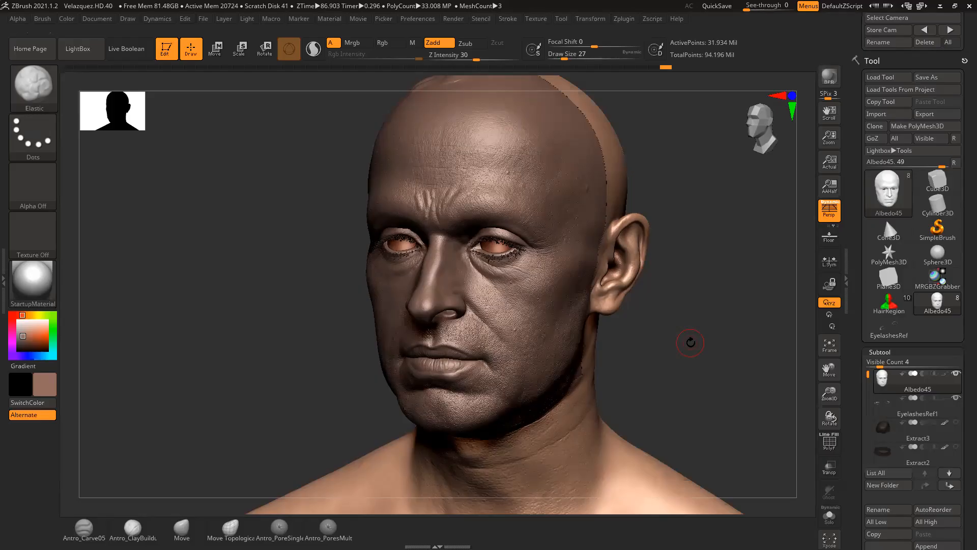
{"action": "mouse_move", "coordinate": [738, 307]}
{"action": "left_mouse_down"}
{"action": "mouse_move", "coordinate": [748, 308]}
{"action": "mouse_move", "coordinate": [687, 266]}
{"action": "mouse_move", "coordinate": [687, 247]}
{"action": "mouse_move", "coordinate": [672, 253]}
{"action": "mouse_move", "coordinate": [681, 288]}
{"action": "mouse_move", "coordinate": [657, 270]}
{"action": "mouse_move", "coordinate": [665, 245]}
{"action": "mouse_move", "coordinate": [670, 321]}
{"action": "mouse_move", "coordinate": [715, 297]}
{"action": "left_mouse_up"}
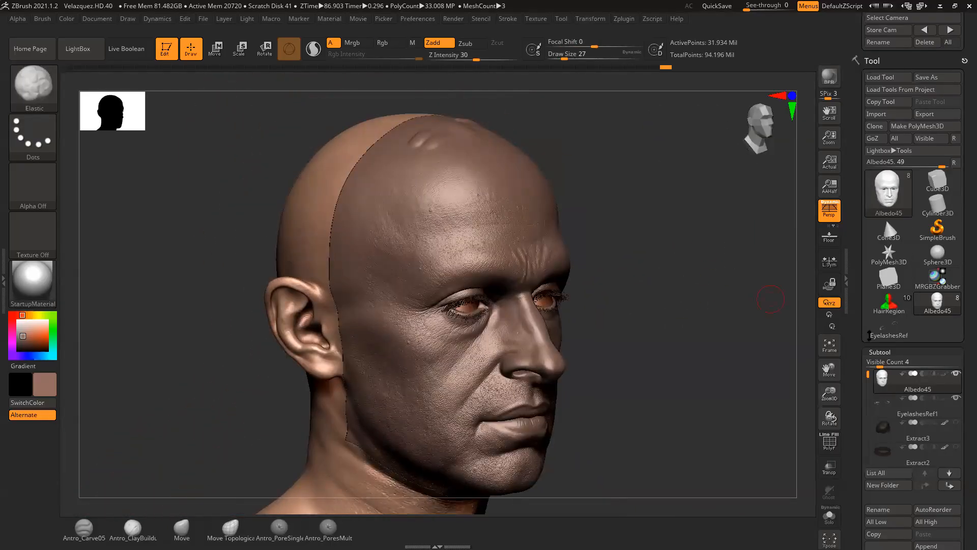